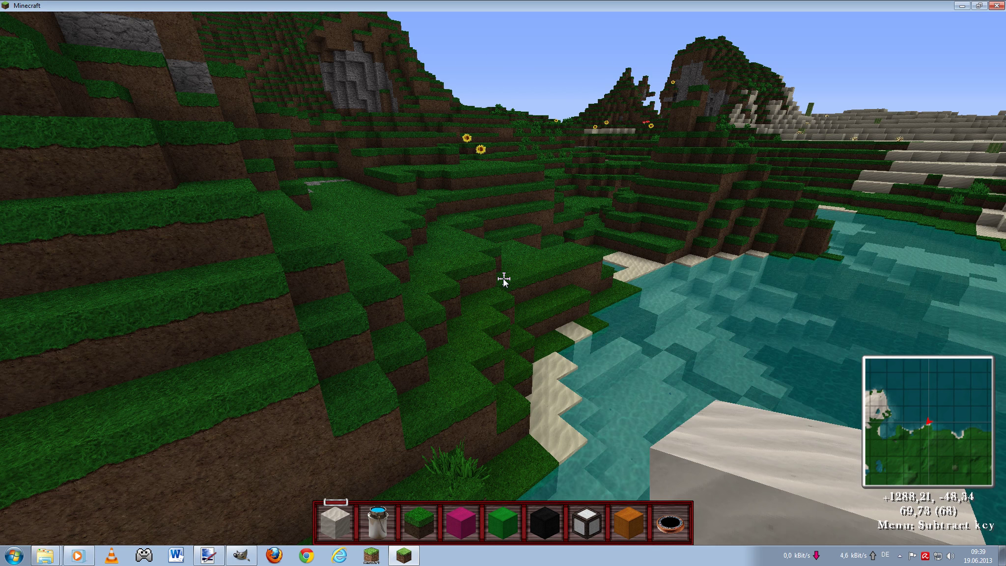
- Walk along the lake's hills and terraces down to the sandy shoreline
key("w")
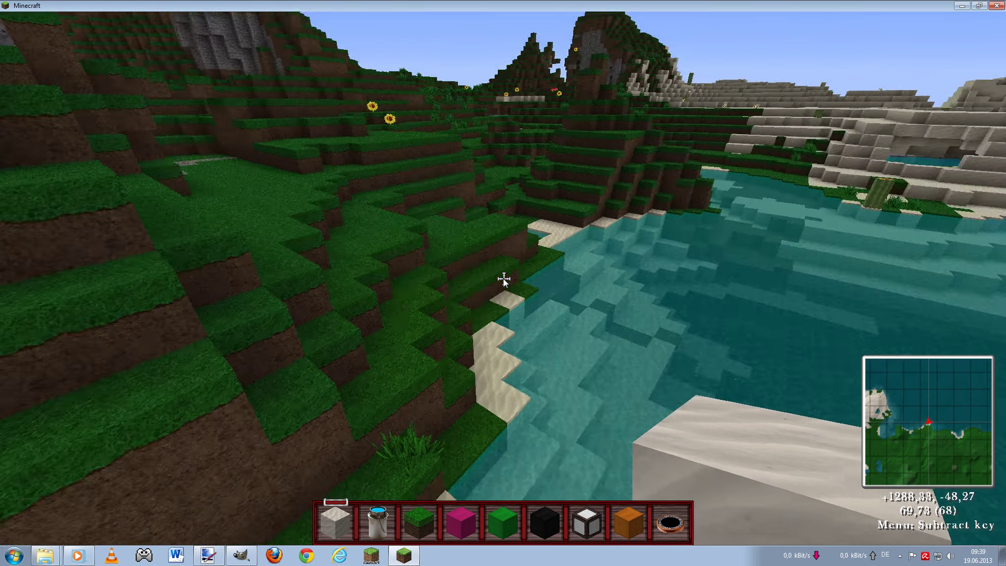
key("w")
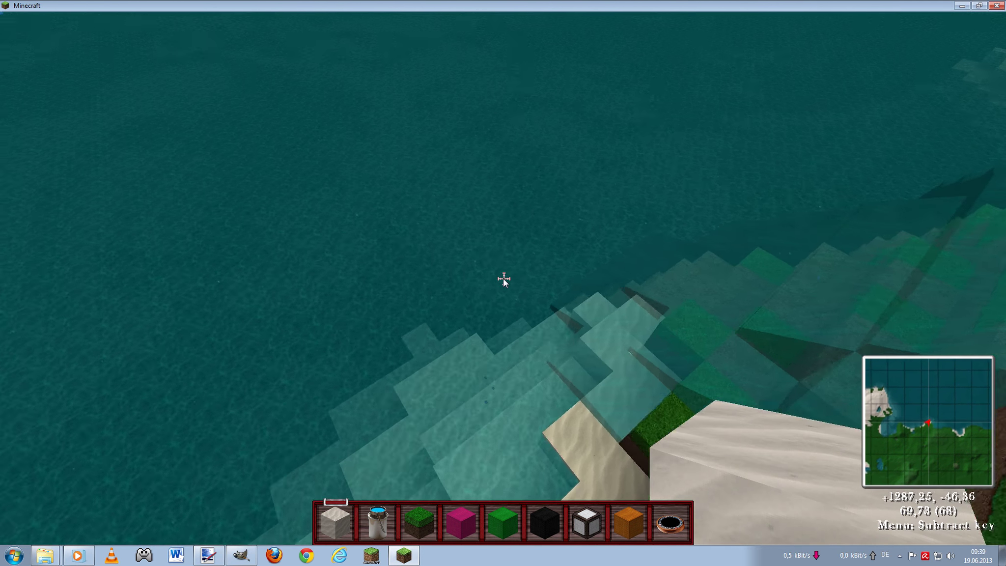
key("w")
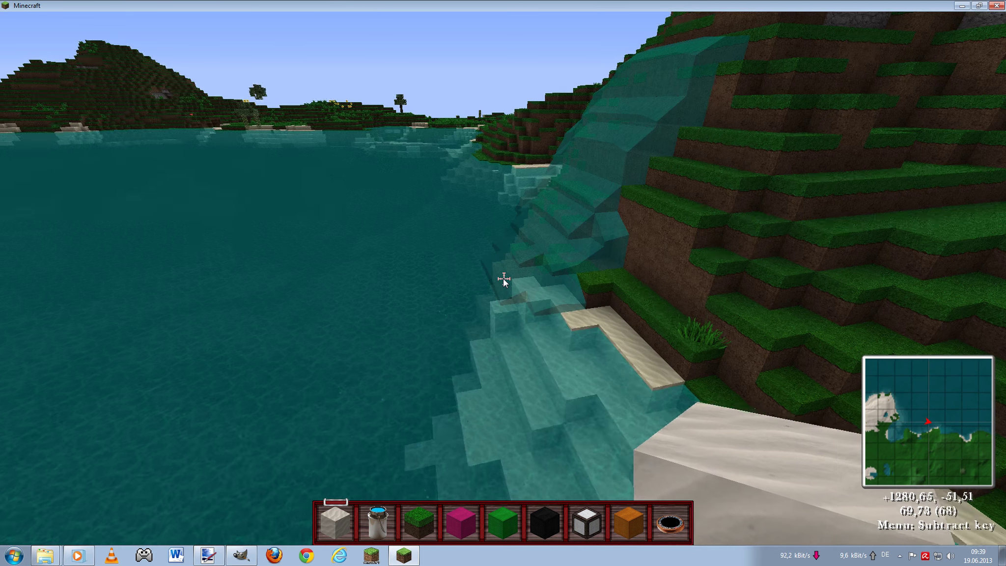
key("w")
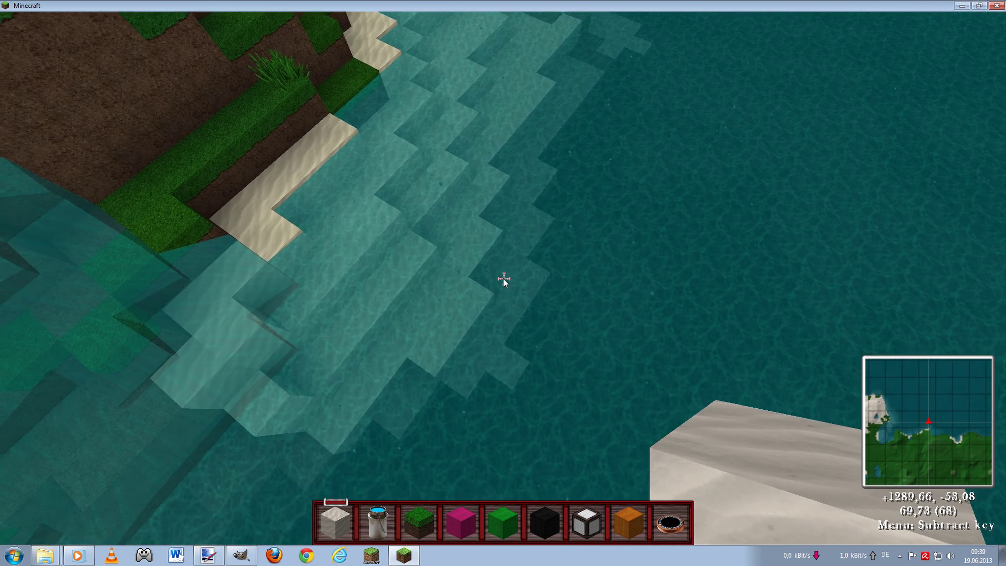
key("w")
key("w")
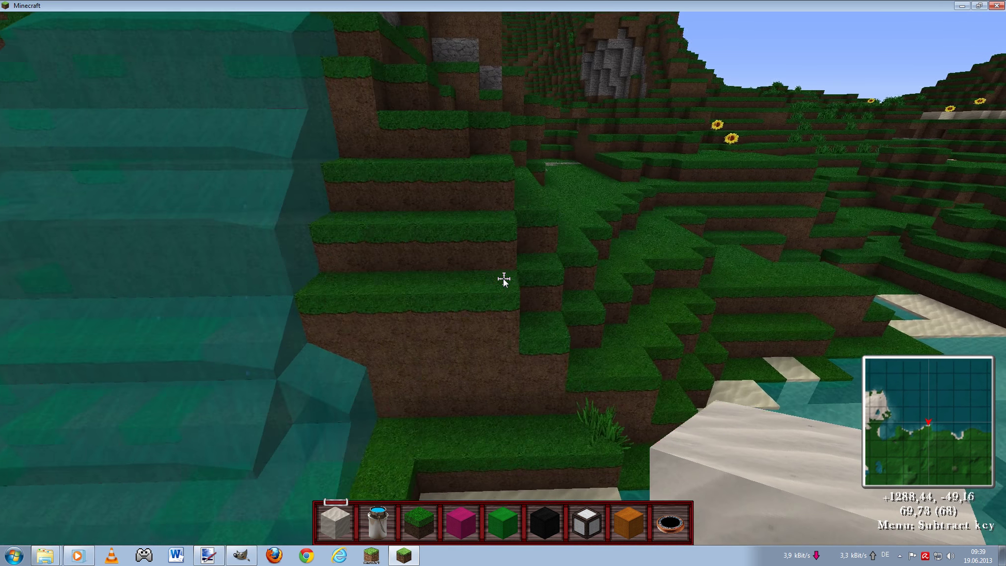
key("w")
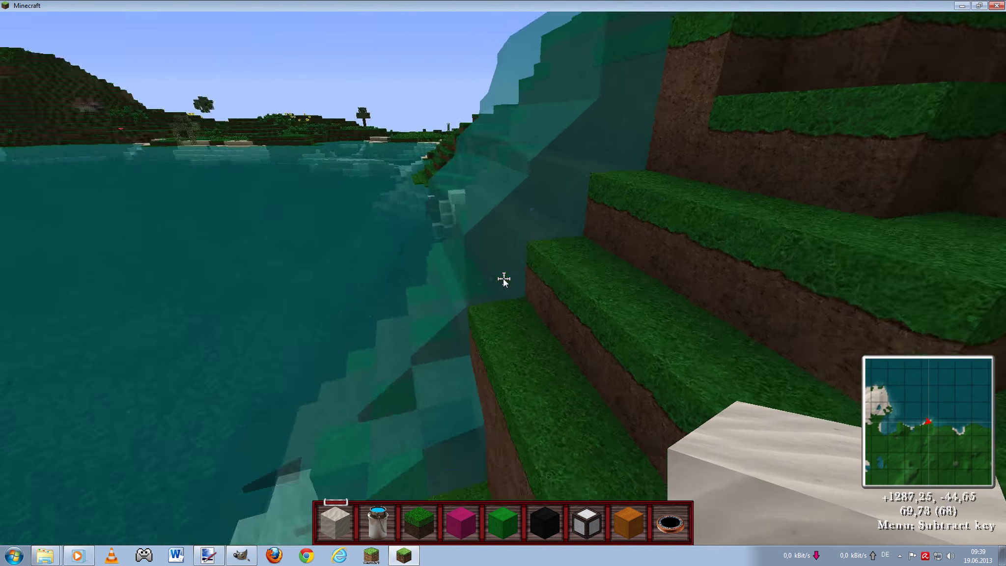
key("w")
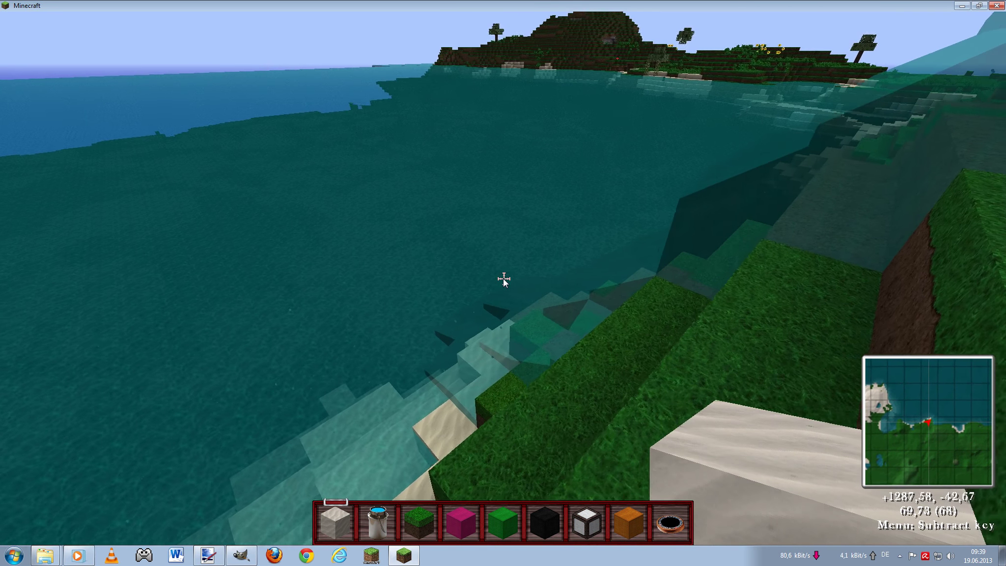
key("w")
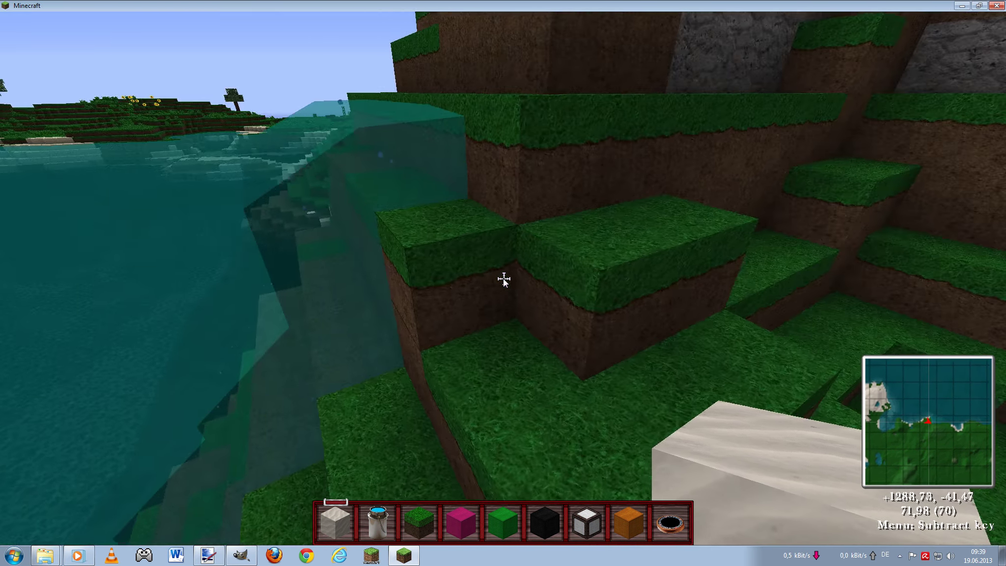
key("w")
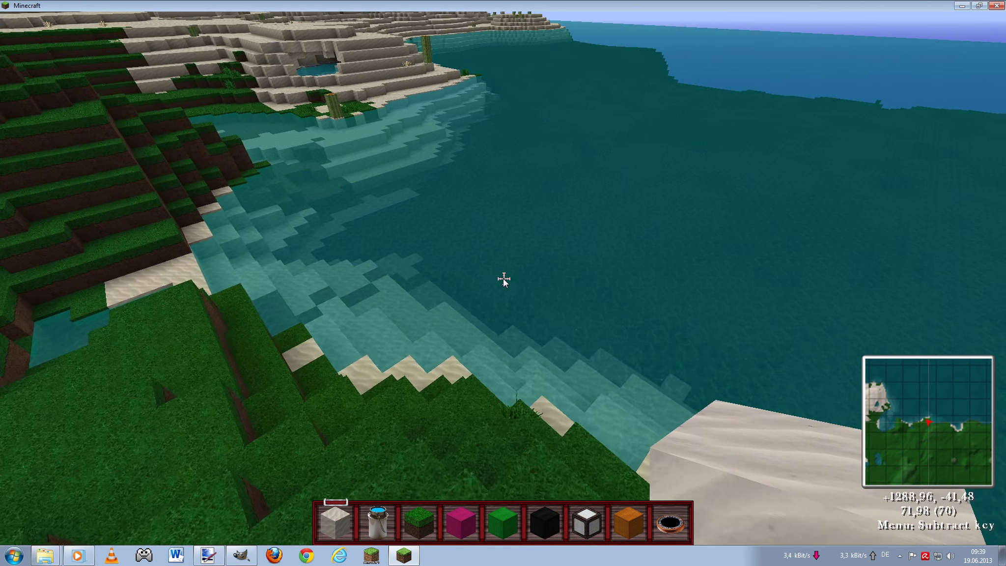
key("w")
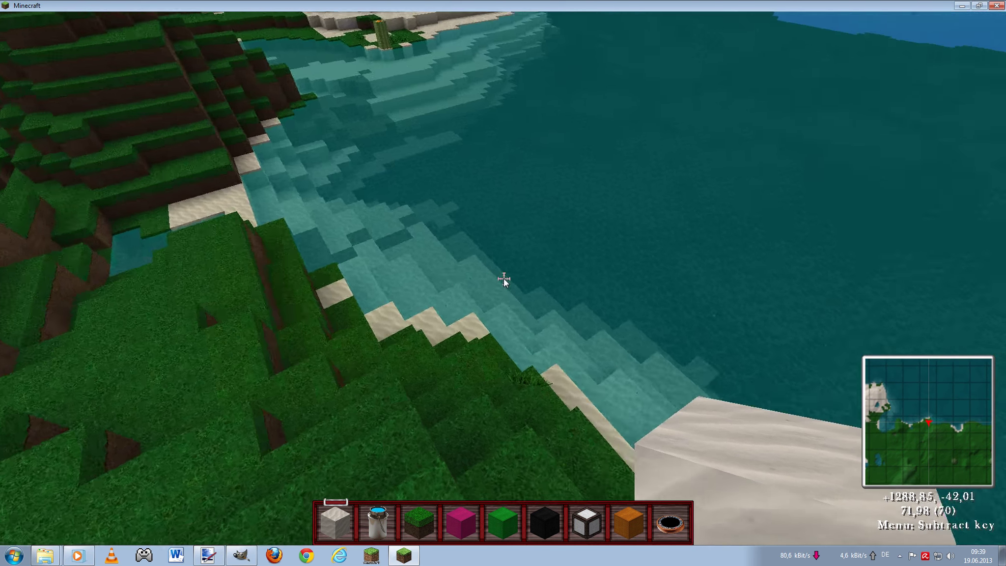
key("w")
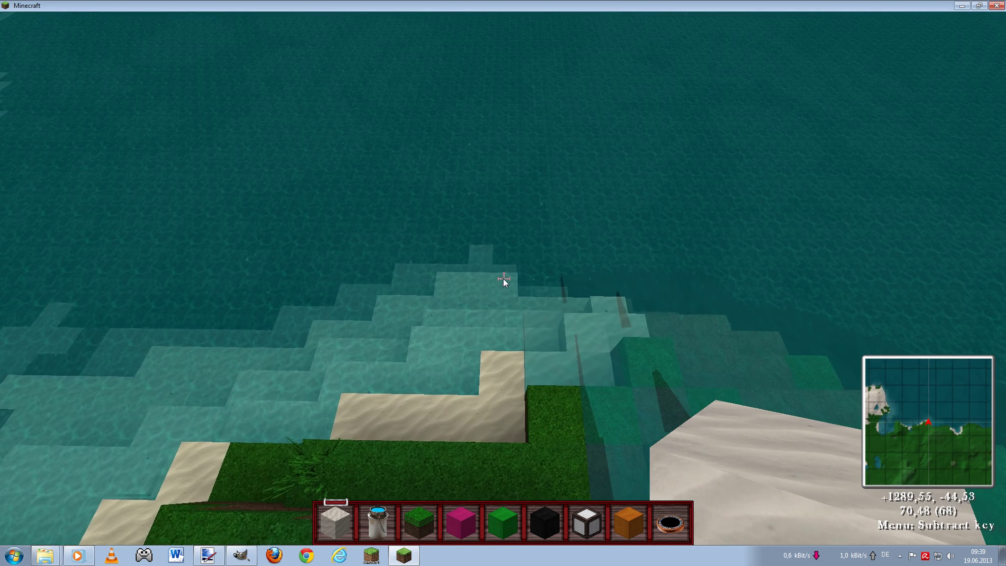
key("w")
key("w")
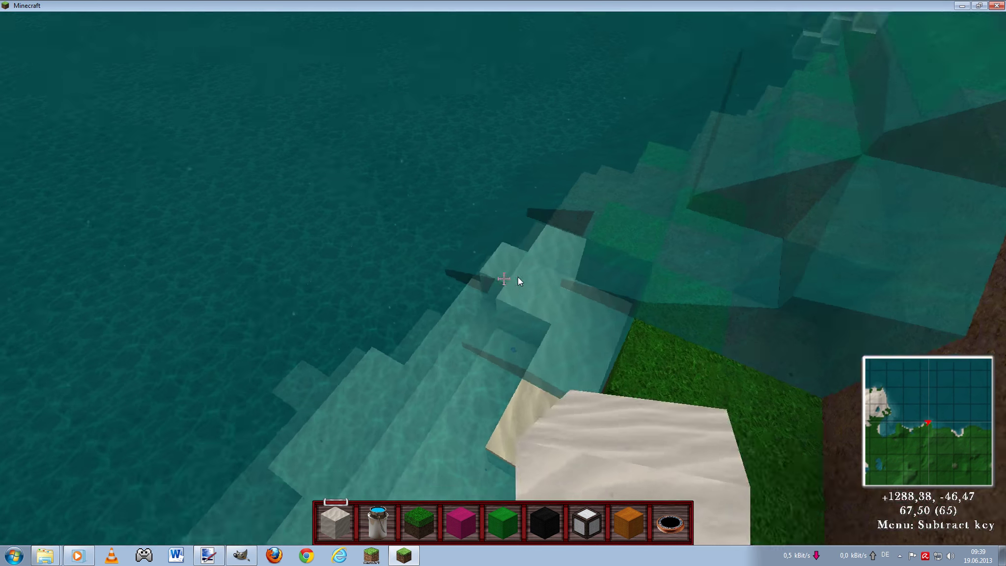
key("w")
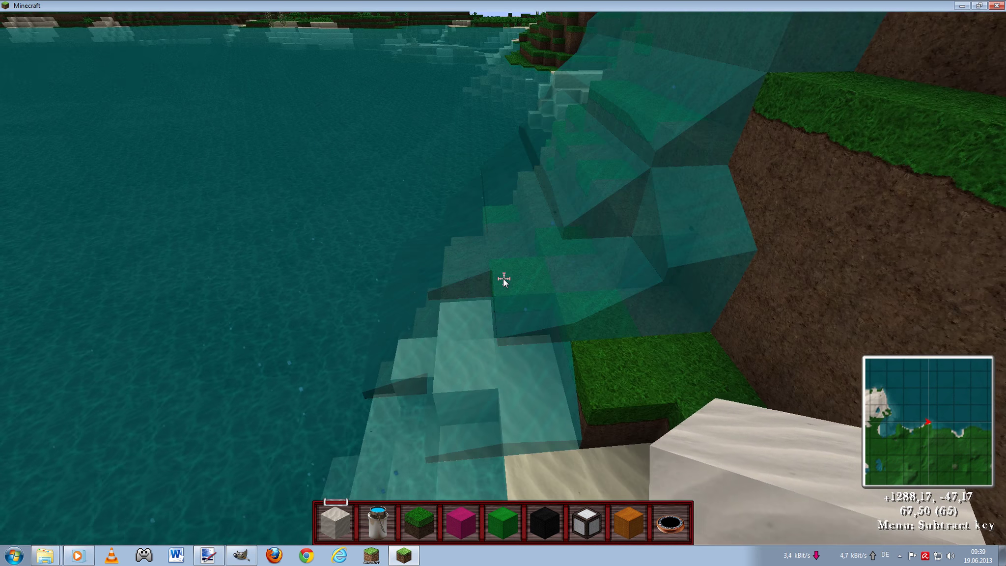
key("w")
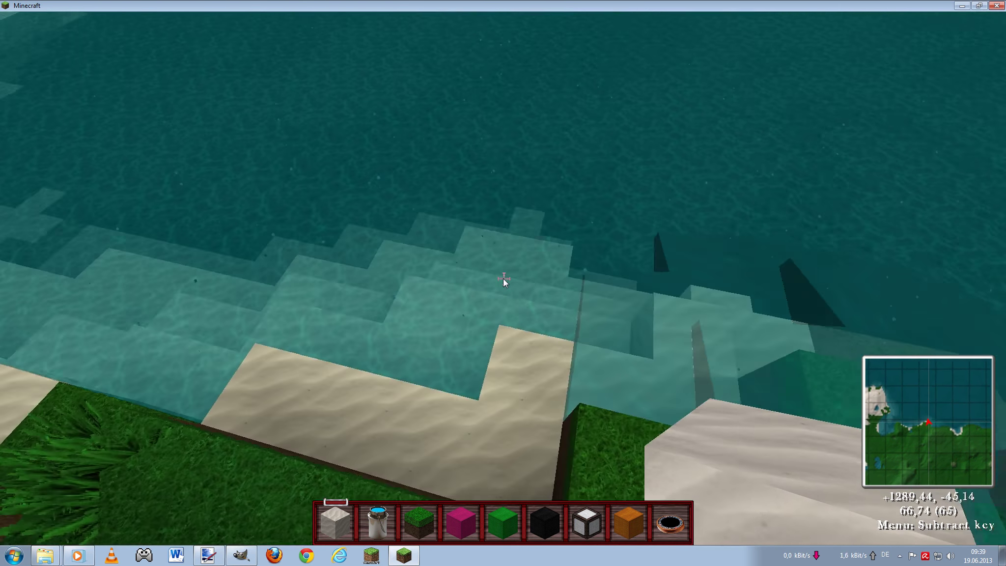
- Move along the cliff edge and climb back onto the grassy hill above the lake
key("a")
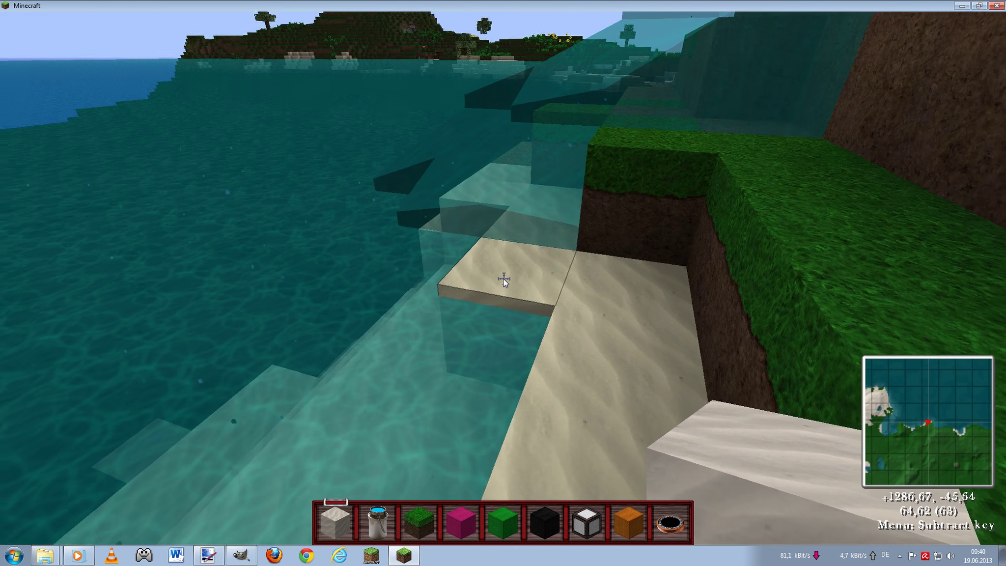
key("w")
key("space")
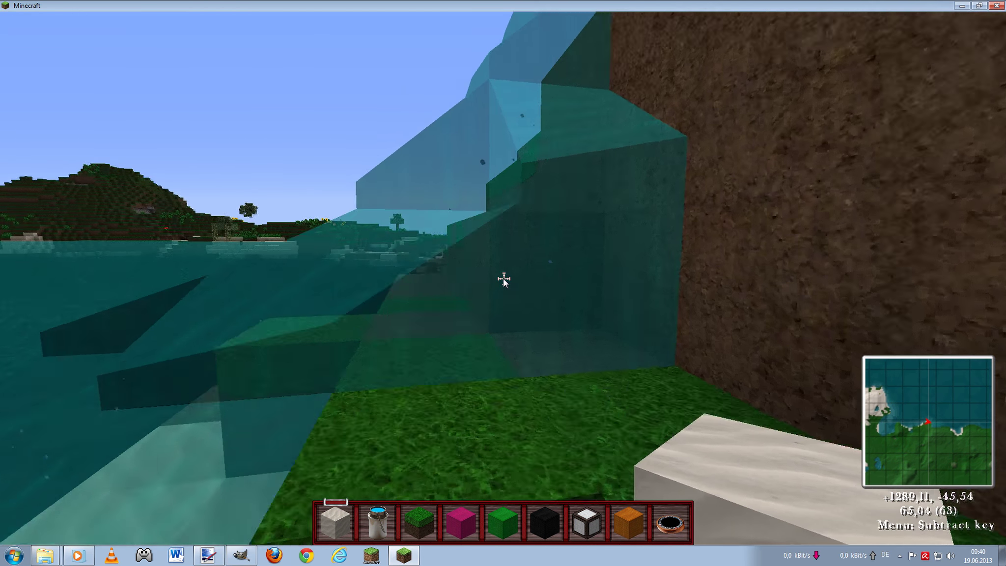
key("w")
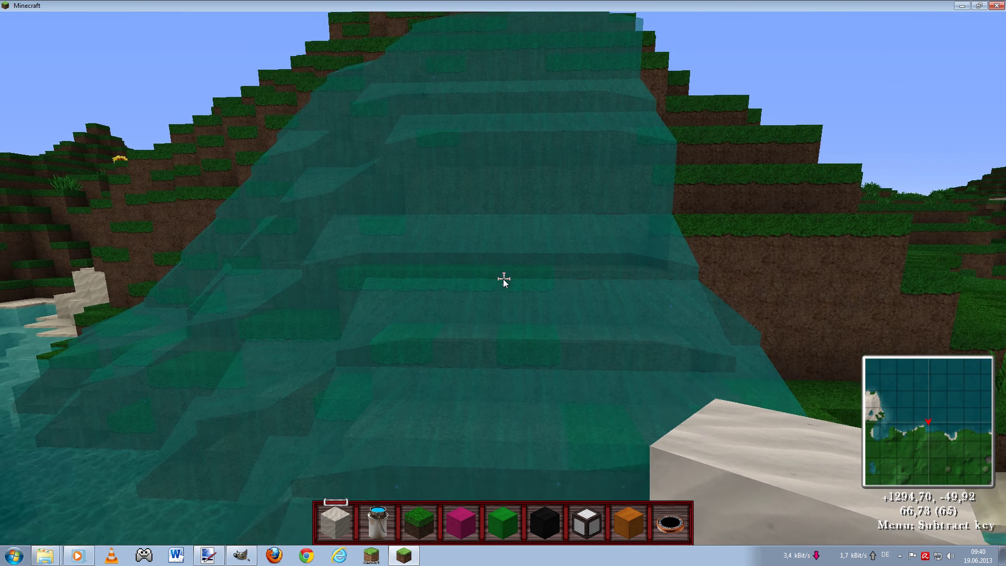
key("w")
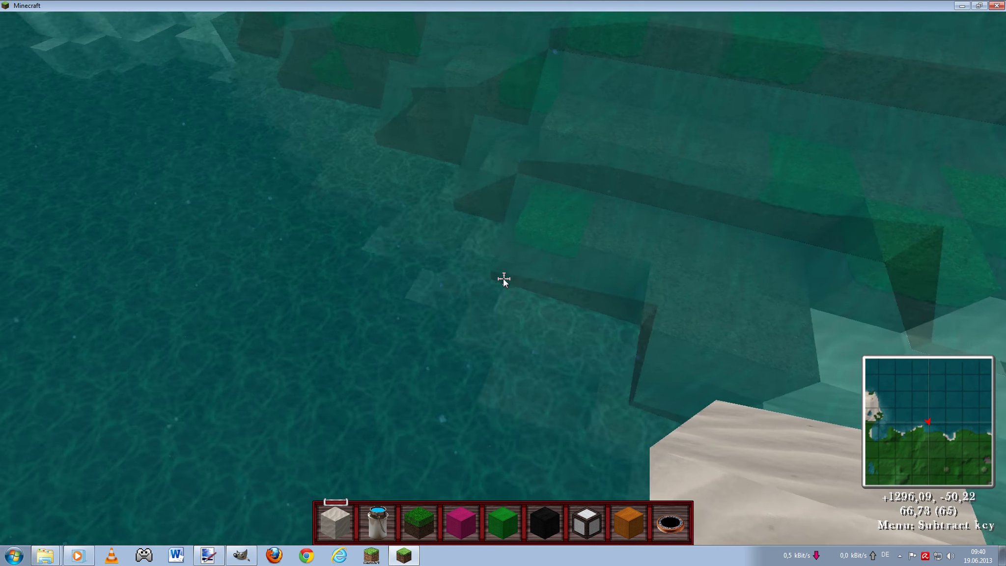
key("w")
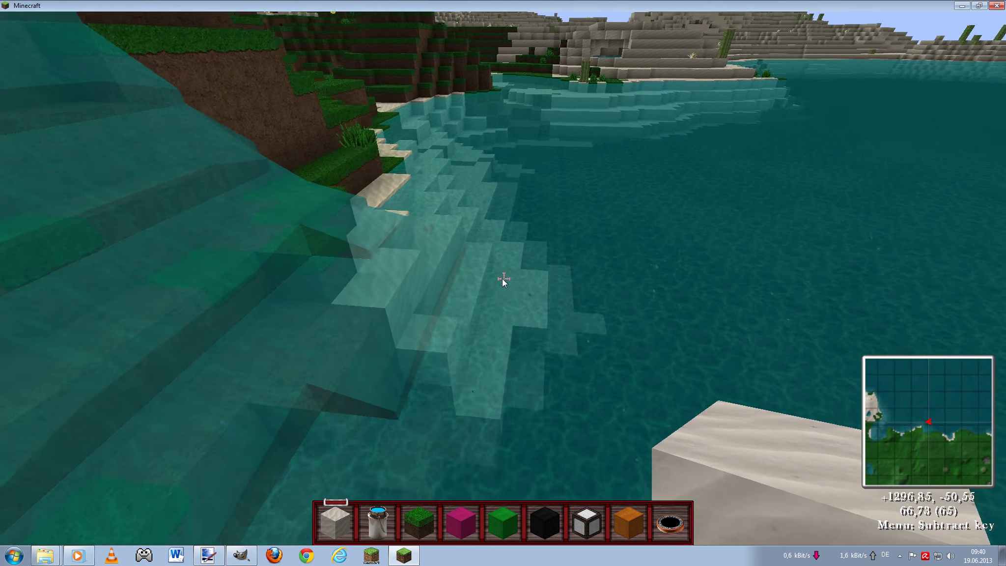
key("space")
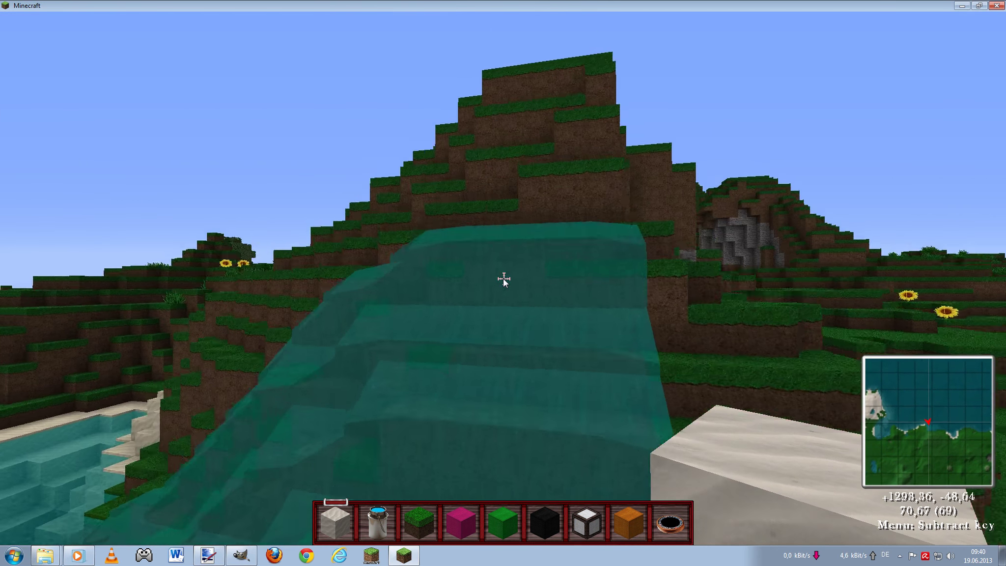
key("w")
key("w")
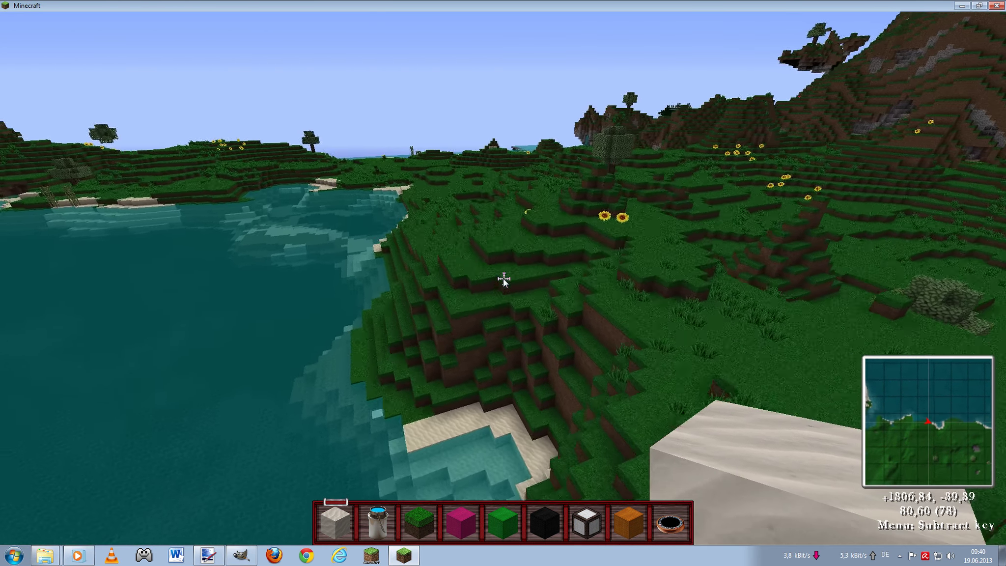
- Equip the water bucket, pour water onto the shore, and pause the game
key("w")
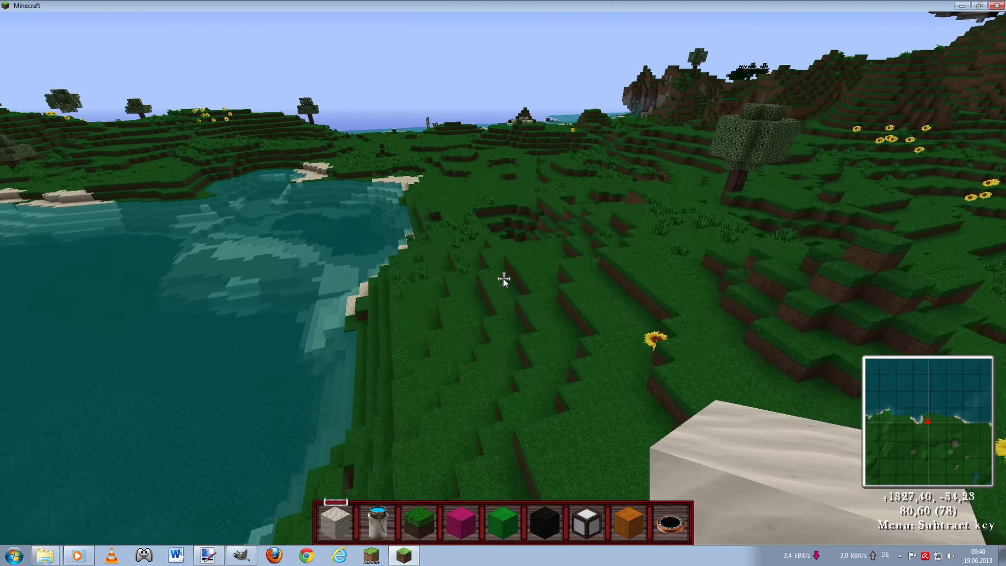
scroll(502, 278, "down", 1)
key("w")
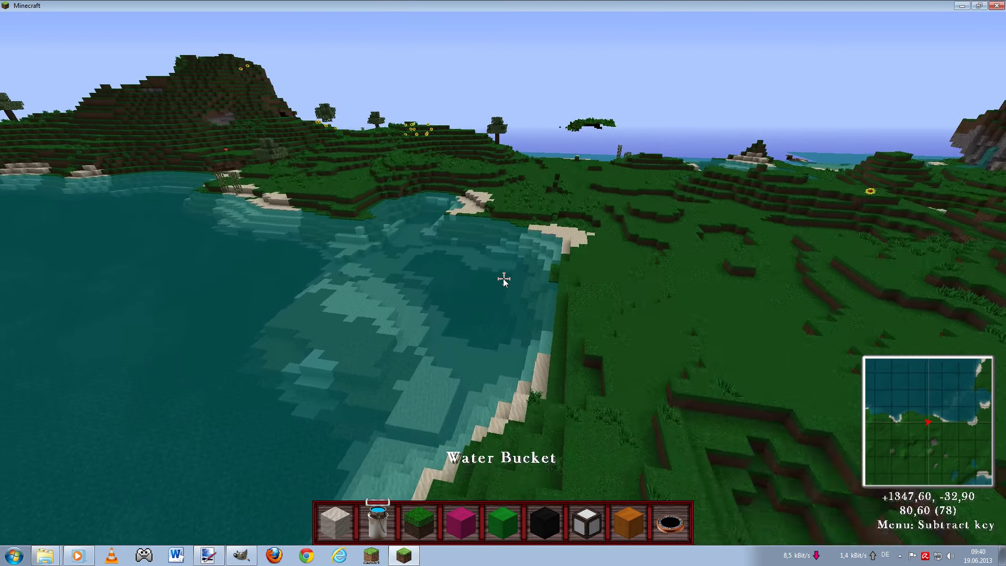
key("w")
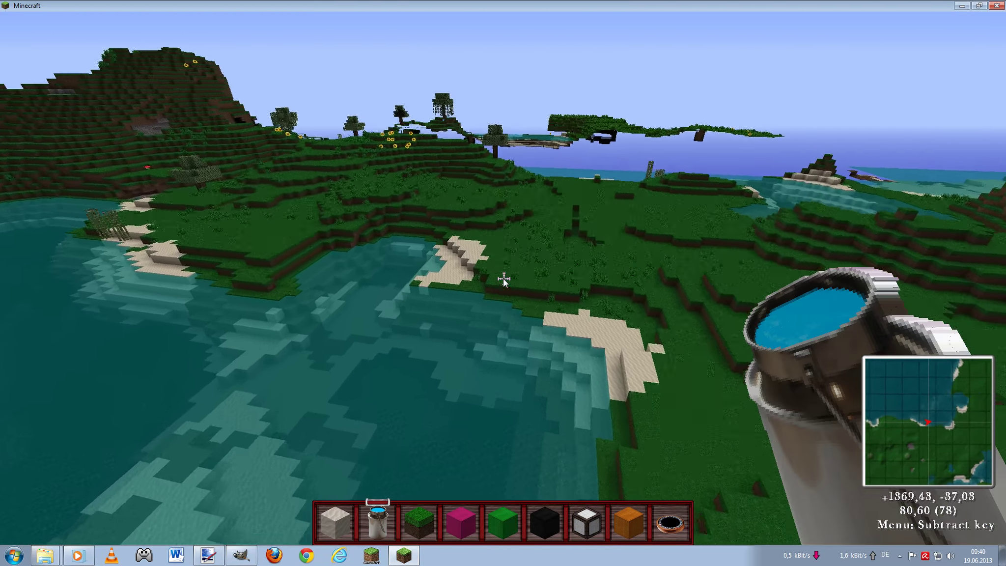
key("w")
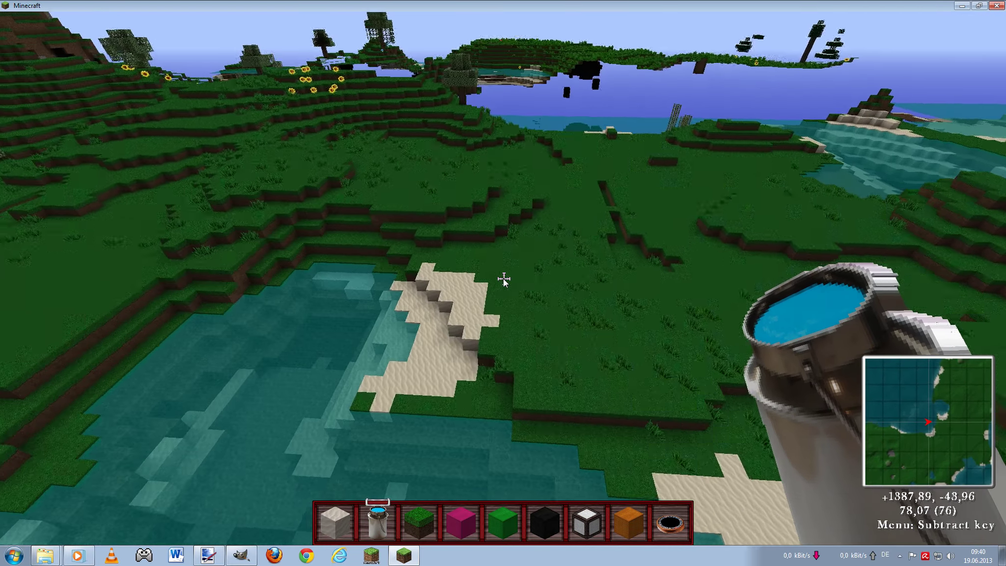
key("w")
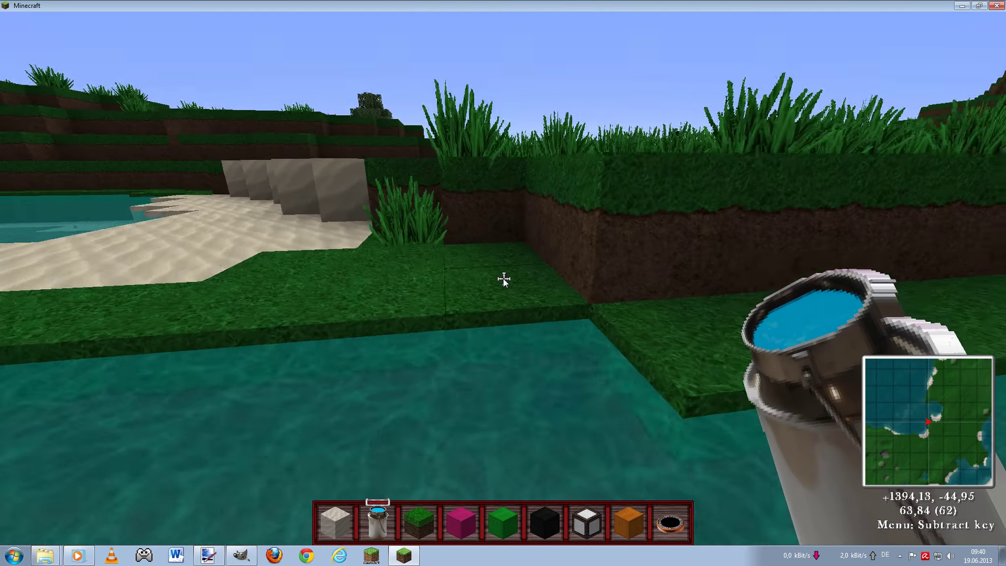
right_click(503, 279)
key("w")
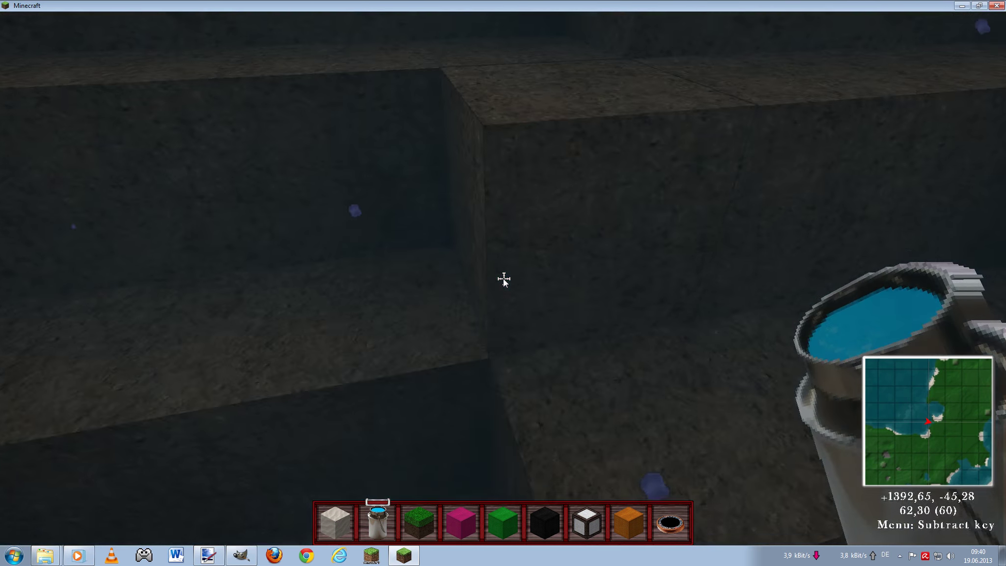
key("space")
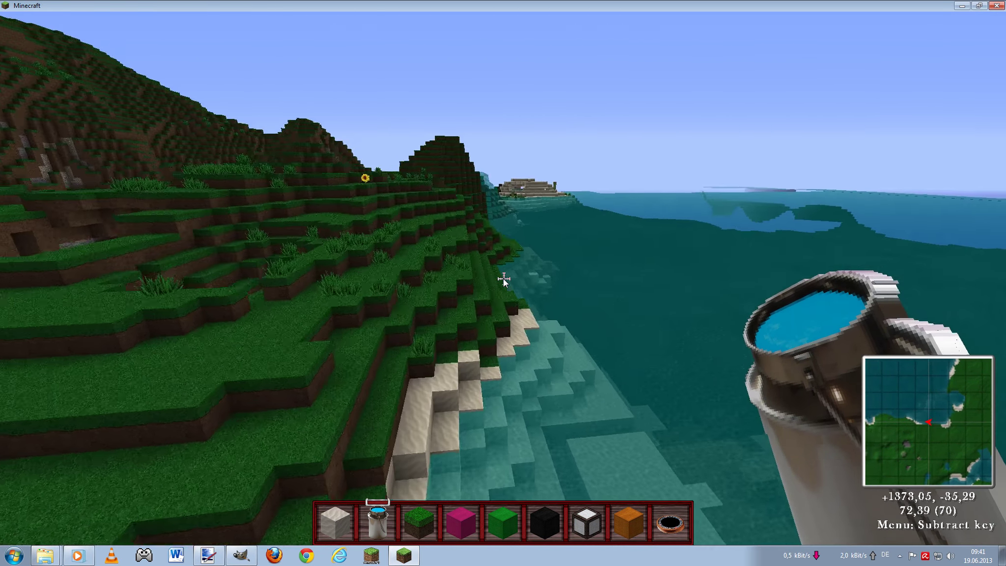
key("Escape")
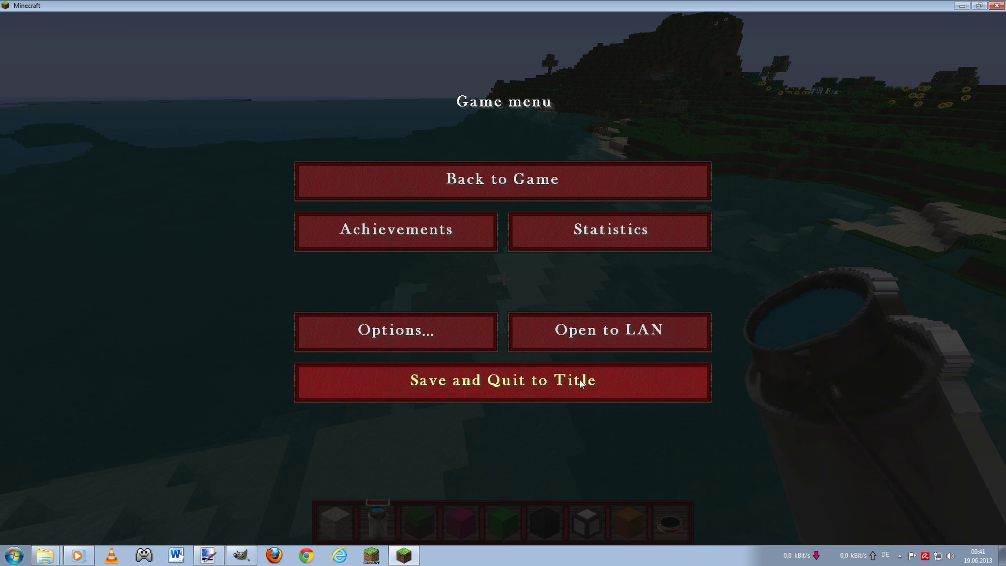
- Save and quit Minecraft, then enlarge GIMP's 'wasser textur unfix' image window
left_click(581, 381)
left_click(639, 442)
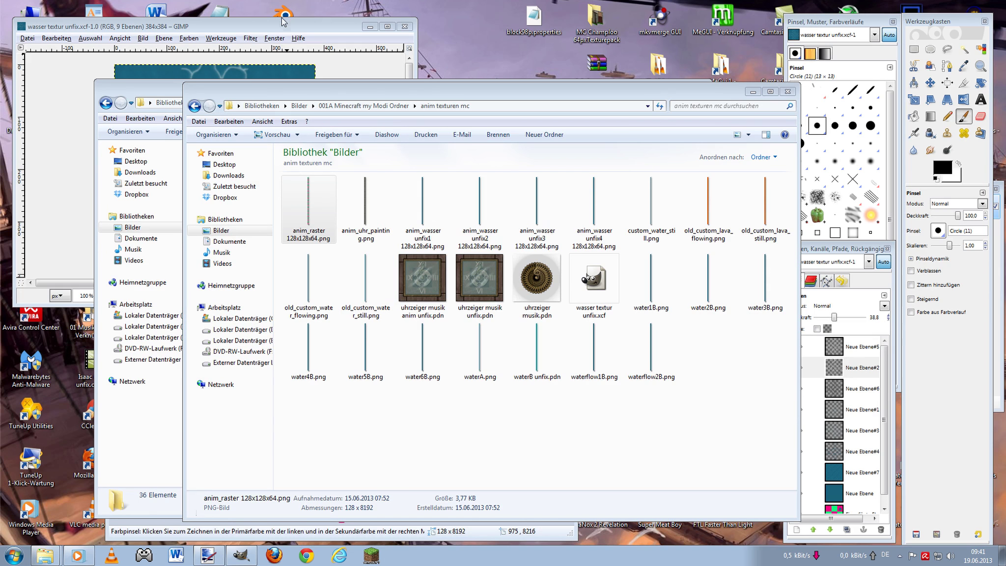
left_click(287, 29)
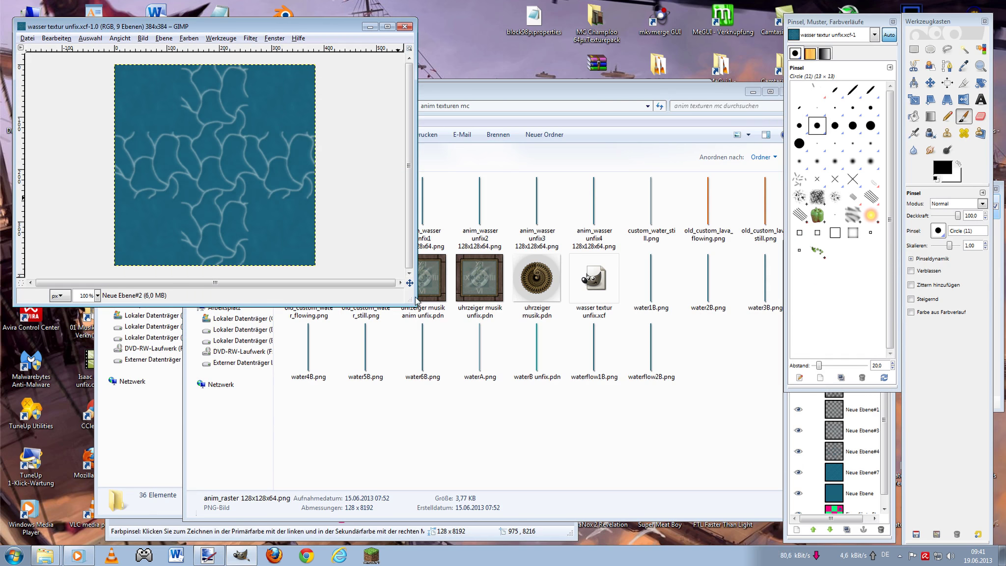
left_click_drag(409, 301, 517, 448)
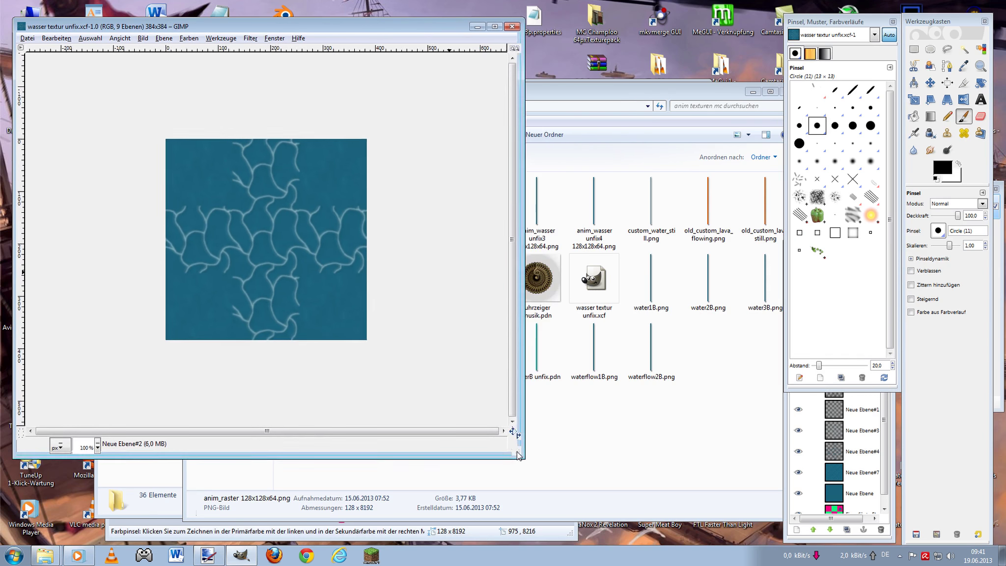
- Pick Rectangle Select and hide Neue Ebene#7 and Neue Ebene to reveal the pink-green grid
left_click(913, 50)
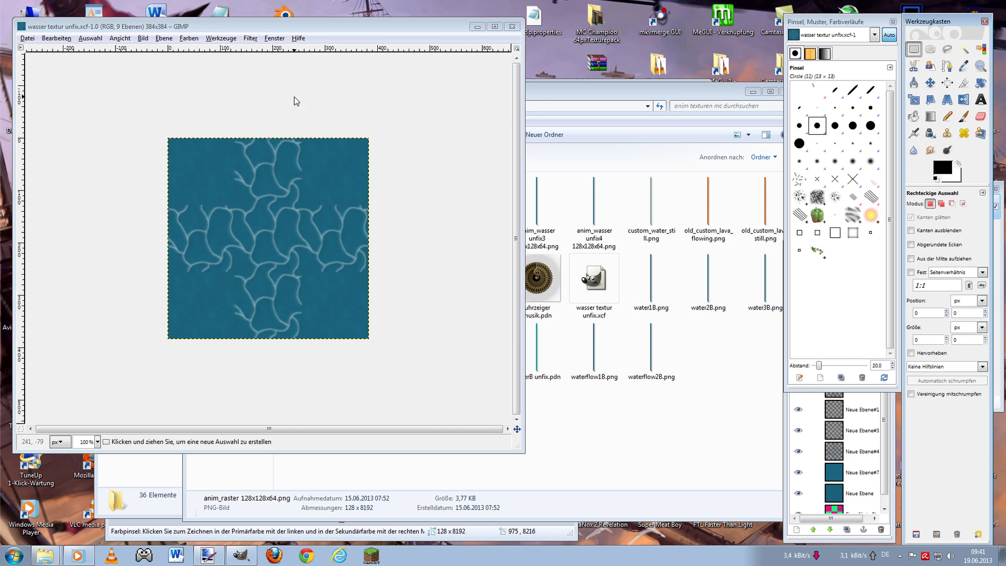
left_click(888, 427)
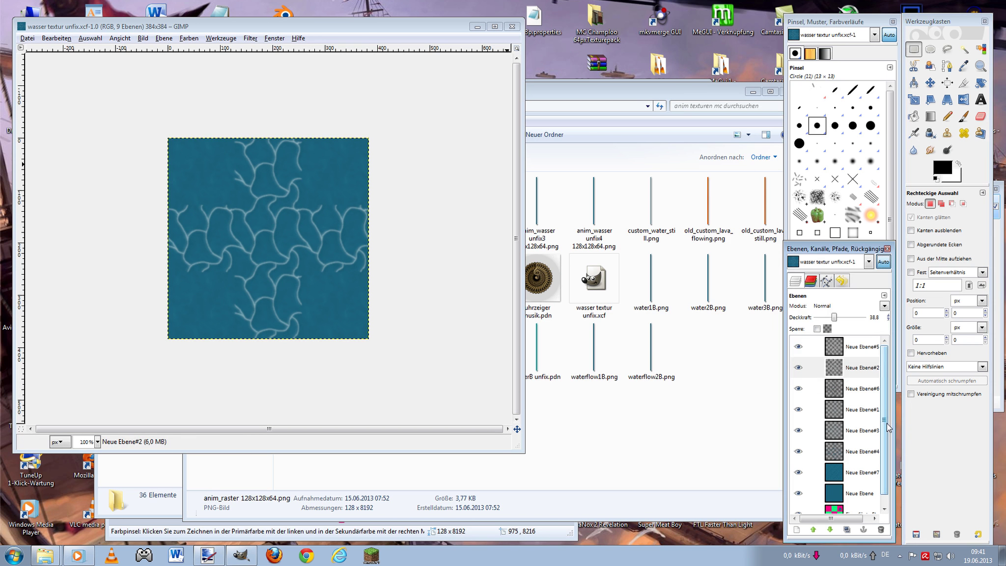
scroll(893, 442, "down", 1)
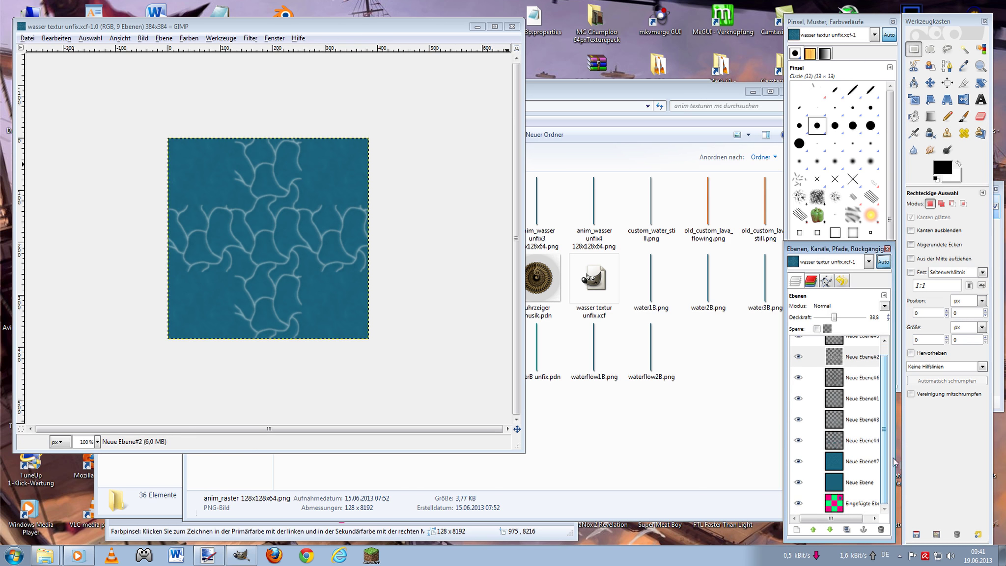
scroll(893, 366, "up", 1)
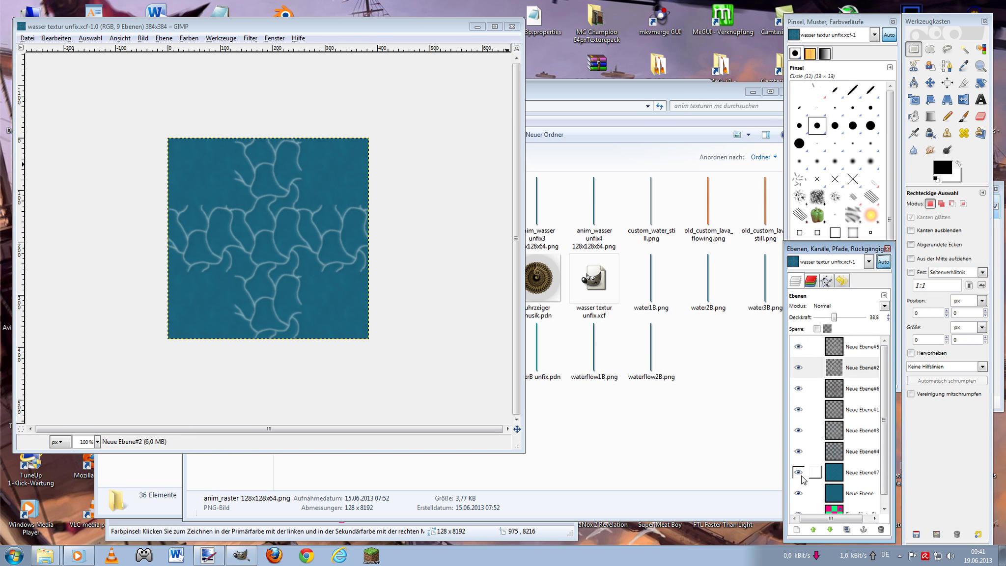
left_click_drag(802, 475, 799, 493)
scroll(877, 511, "down", 1)
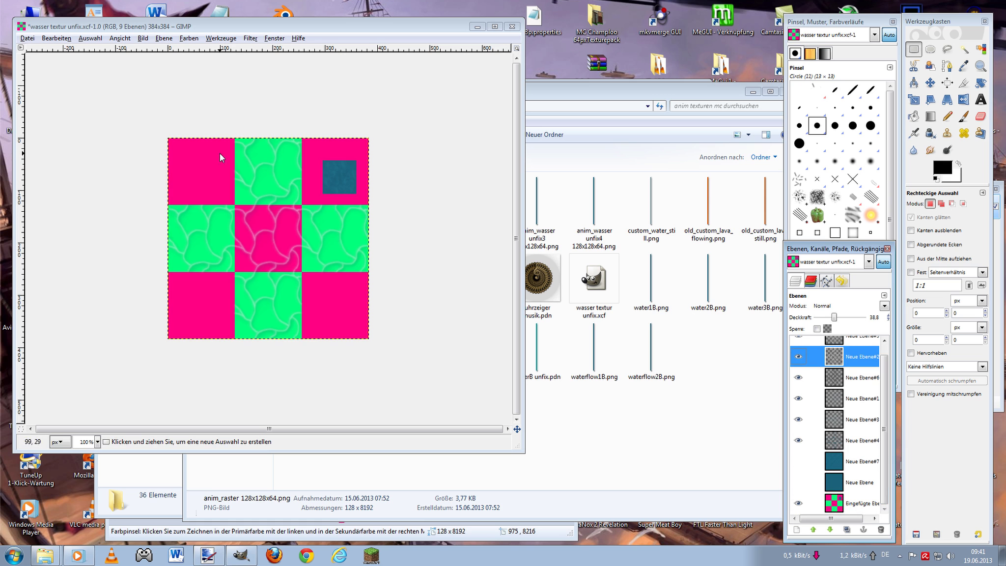
- Show the Neue Ebene water layer again and zoom the canvas to 200%
left_click(798, 483)
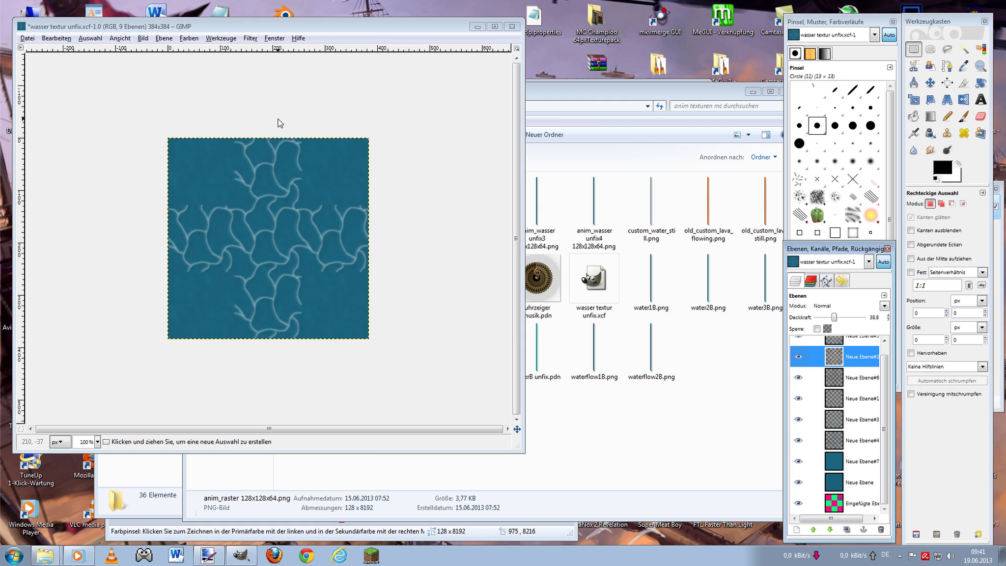
scroll(239, 139, "up", 2)
scroll(227, 156, "up", 1)
scroll(253, 152, "down", 1)
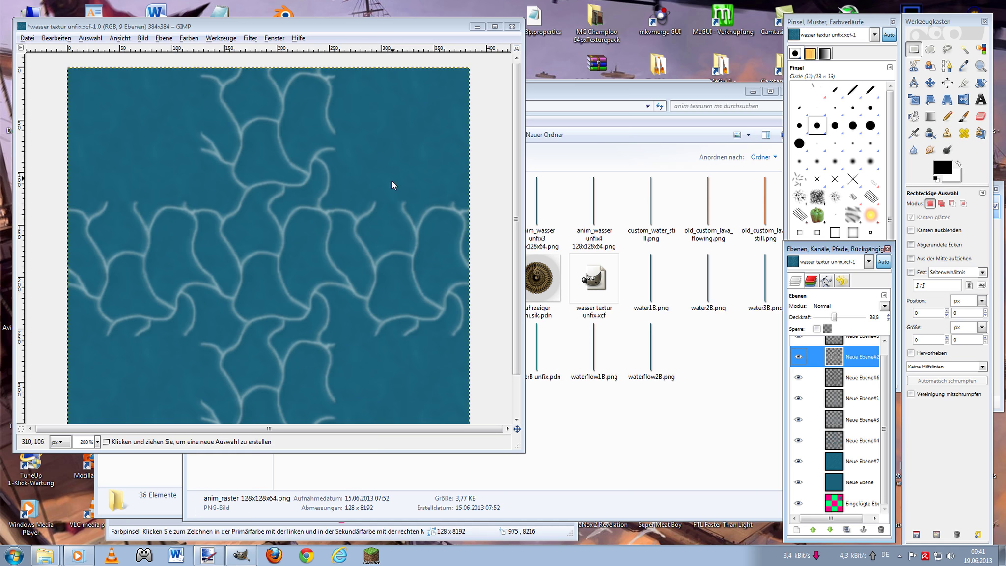
- Set the Airbrush to the Galaxy (AP) brush and undo a test spray
scroll(409, 119, "up", 2)
scroll(392, 94, "up", 1)
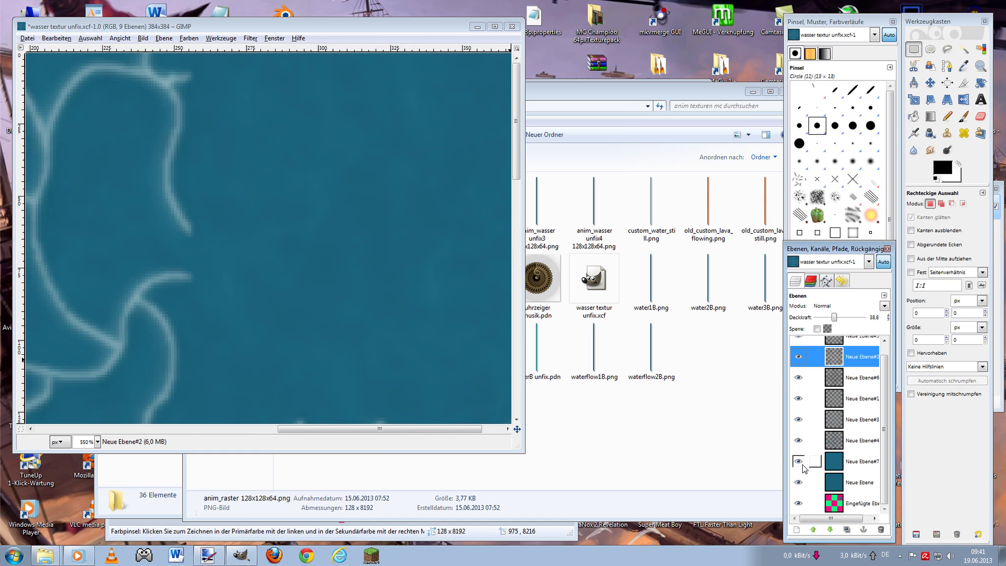
scroll(382, 268, "down", 2)
scroll(287, 244, "down", 2)
scroll(274, 186, "up", 1)
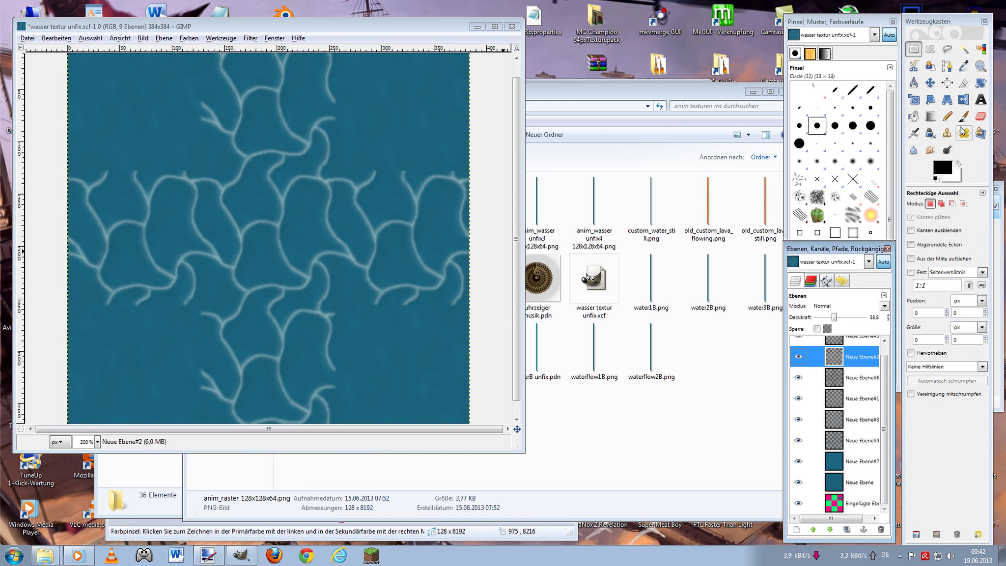
left_click(919, 133)
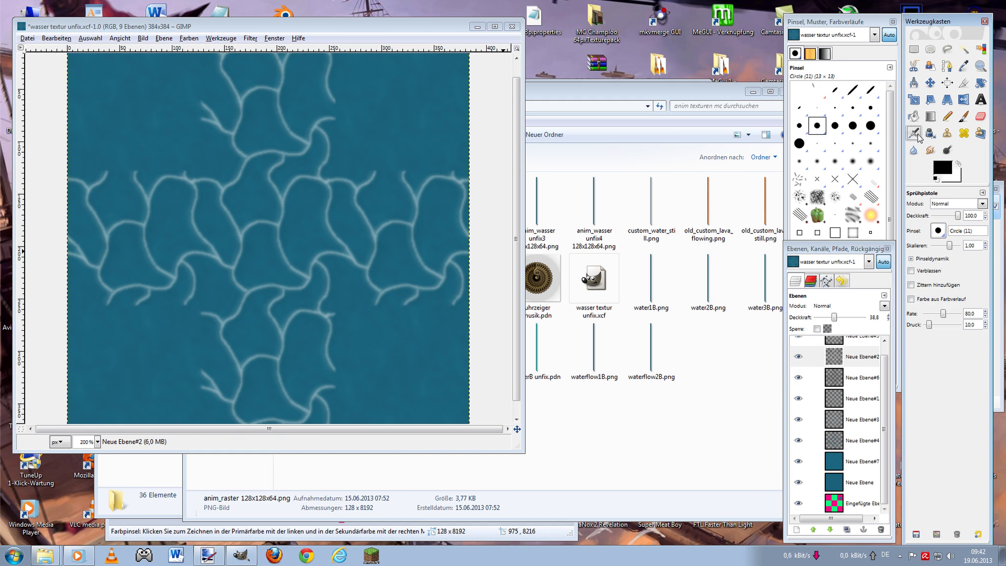
left_click(938, 230)
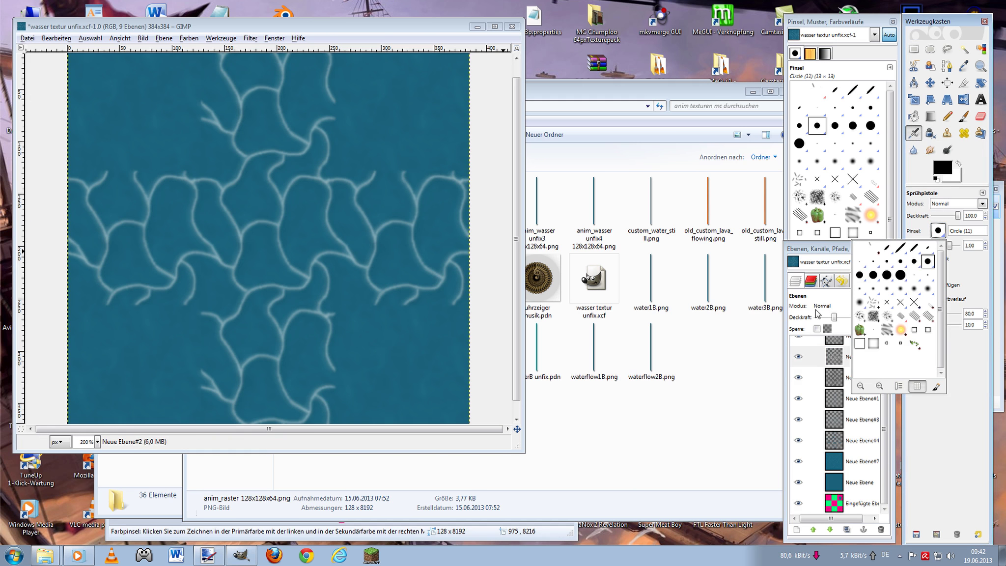
left_click(864, 315)
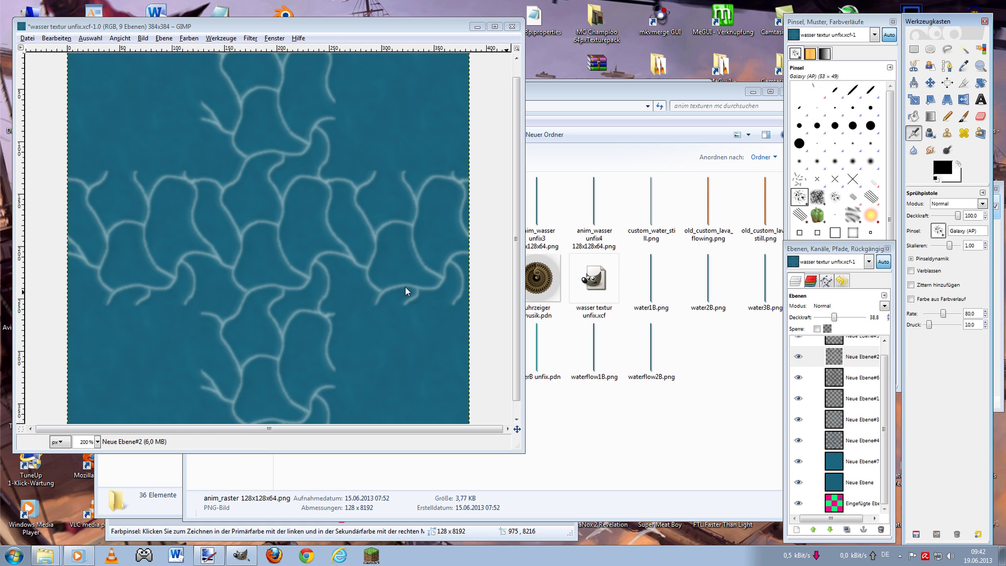
left_click(376, 222)
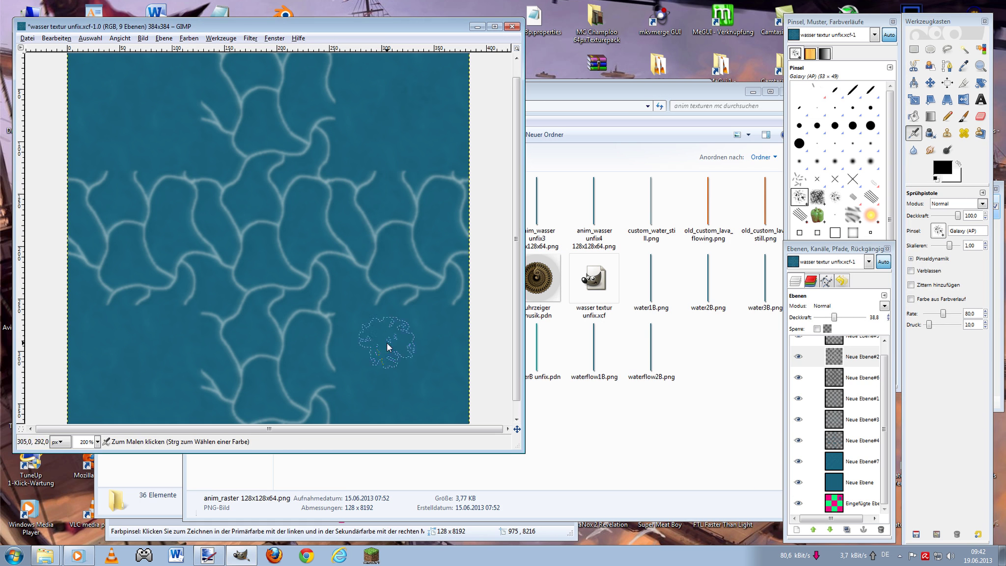
key("ctrl+z")
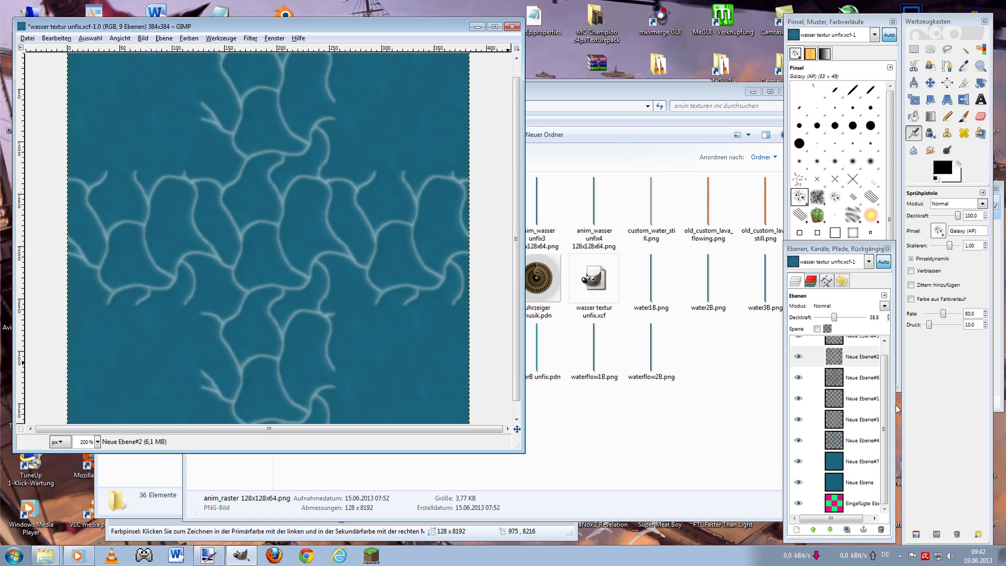
- Add layer Neue Ebene#8, spray dark speckles on it, then delete it
left_click(857, 357)
left_click(849, 348)
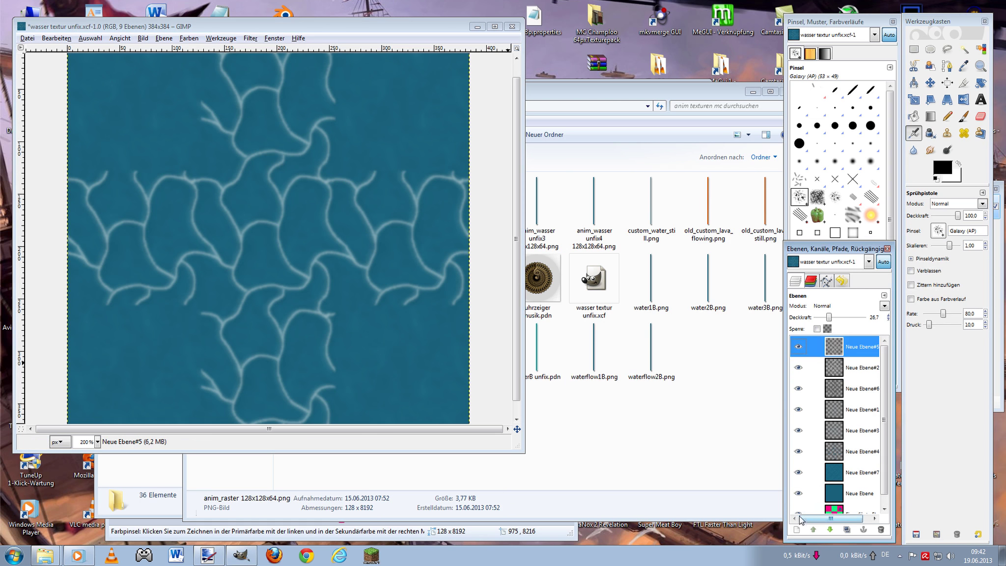
left_click(796, 529)
left_click(97, 182)
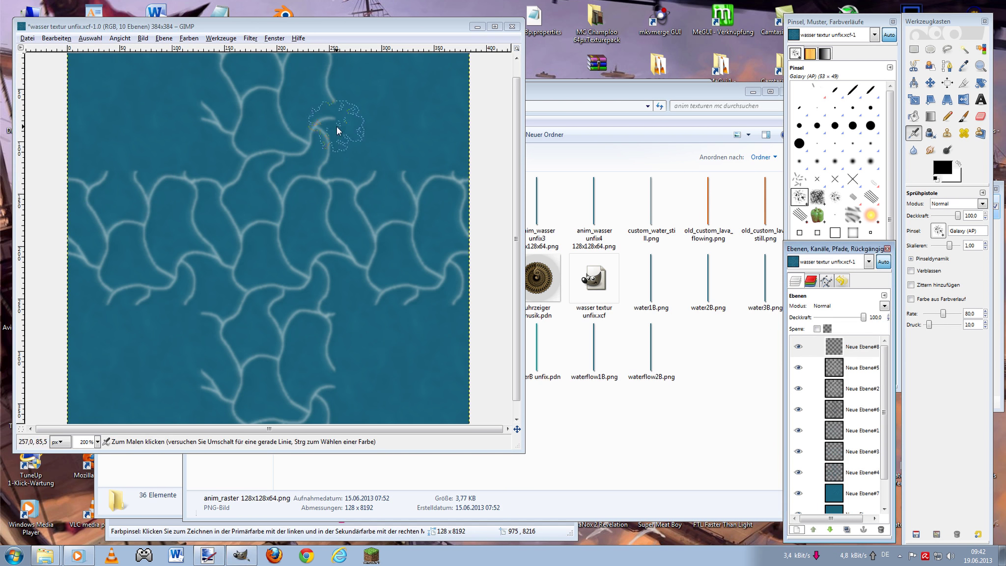
left_click_drag(366, 169, 357, 194)
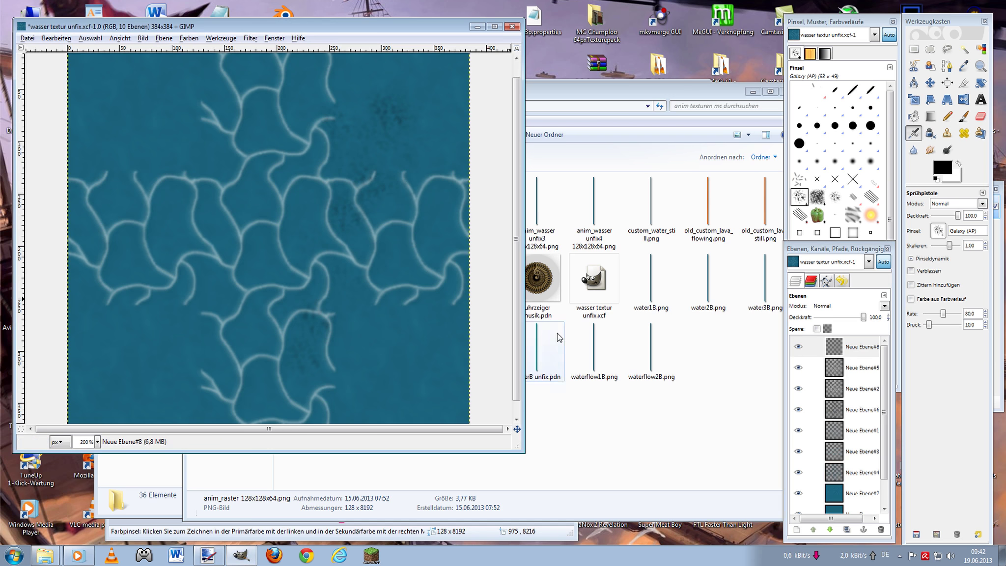
left_click(880, 530)
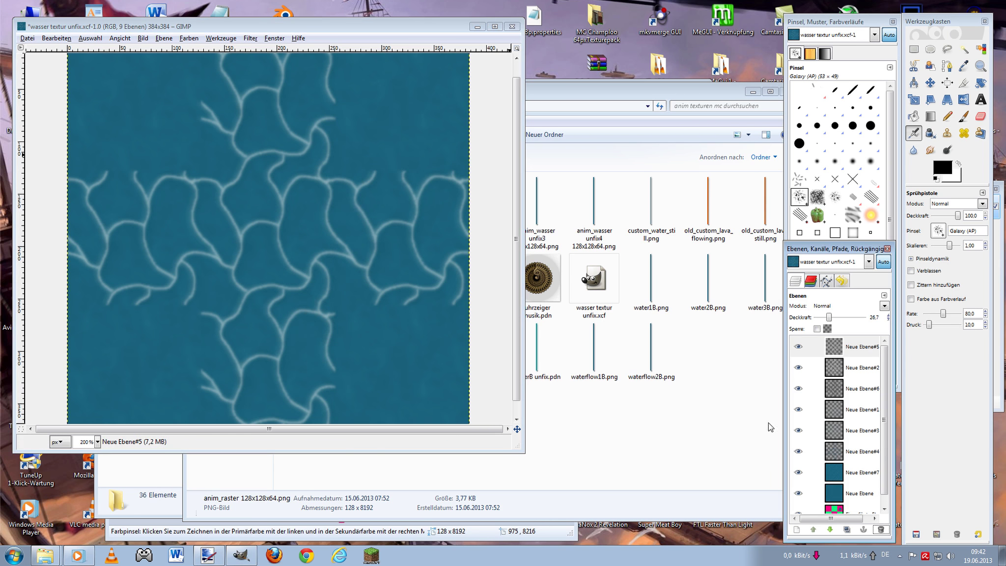
- Hide line layers Neue Ebene#4, #3 and #6, keeping both teal water layers visible
left_click(798, 472)
left_click(798, 493)
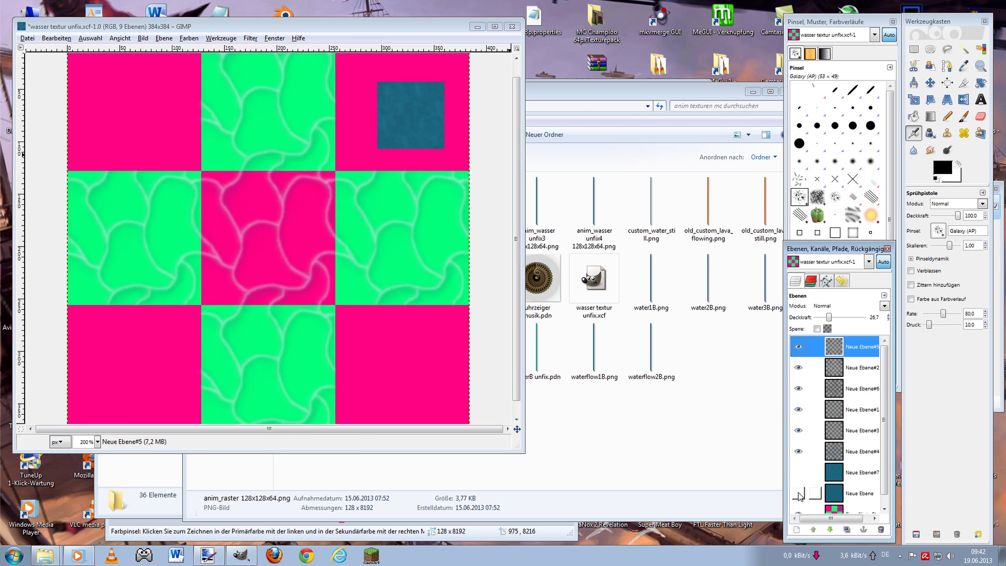
left_click(798, 450)
left_click(798, 429)
left_click(798, 388)
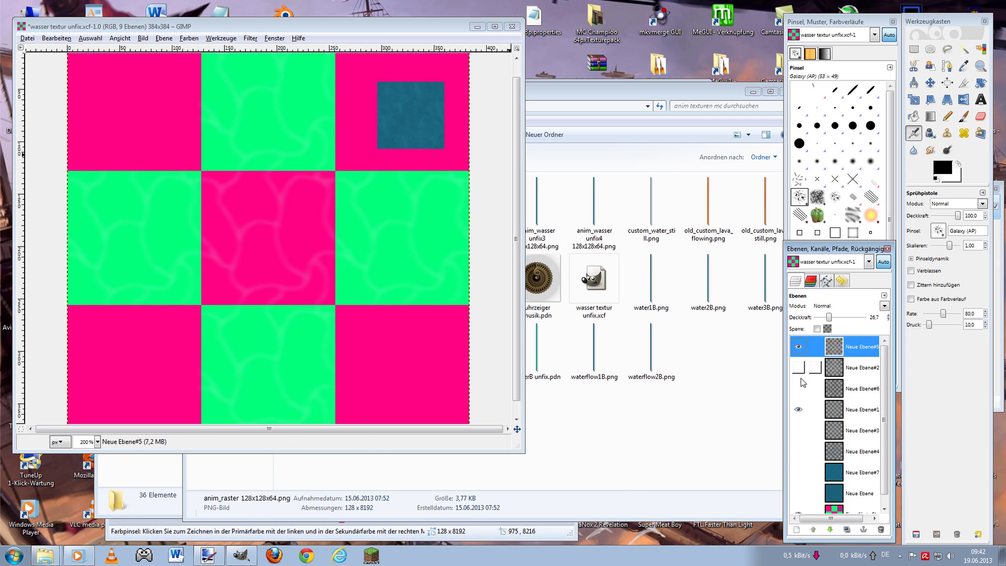
left_click(798, 472)
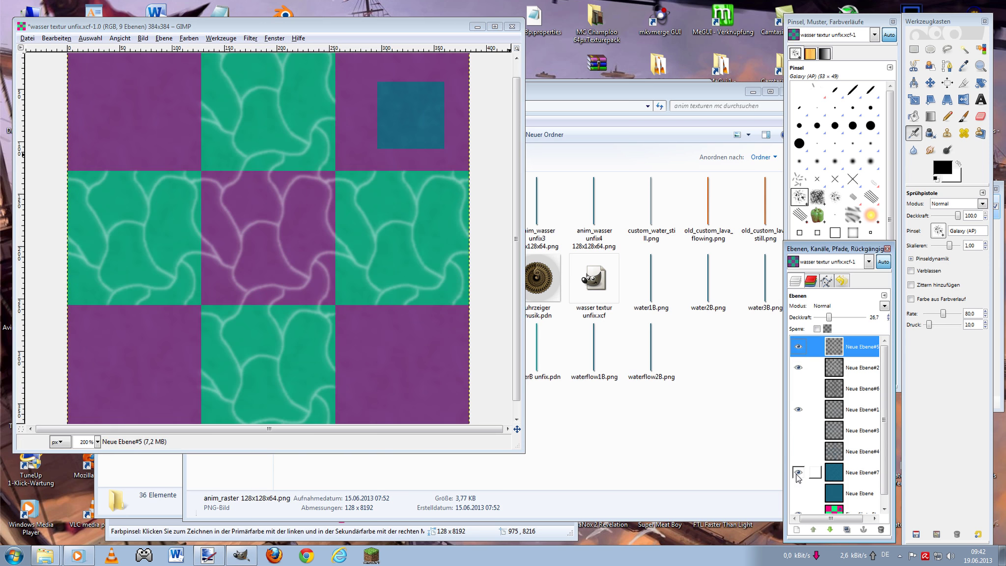
left_click(798, 493)
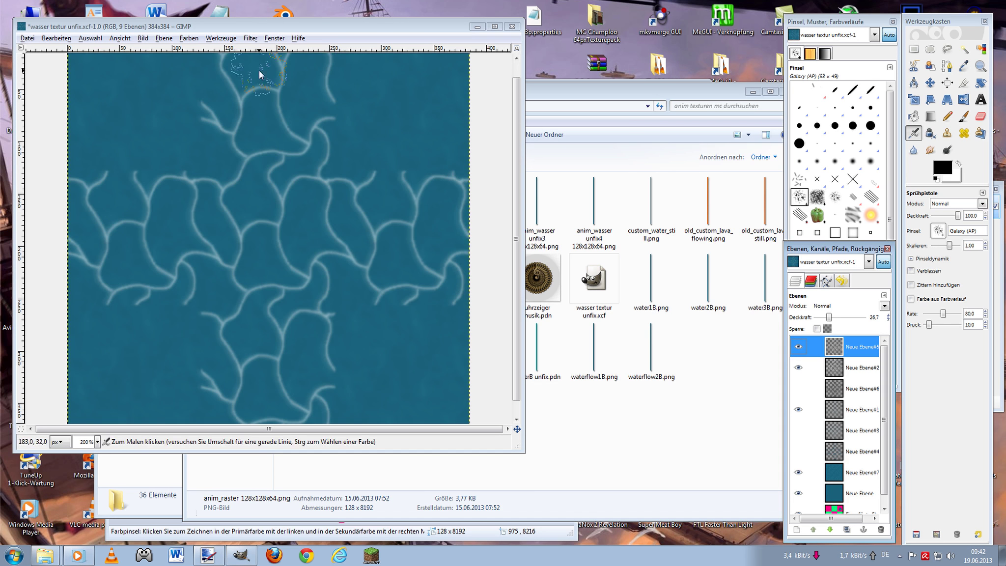
- Spray faint specks near the top, then select Neue Ebene#2 and Neue Ebene#5
left_click(306, 116)
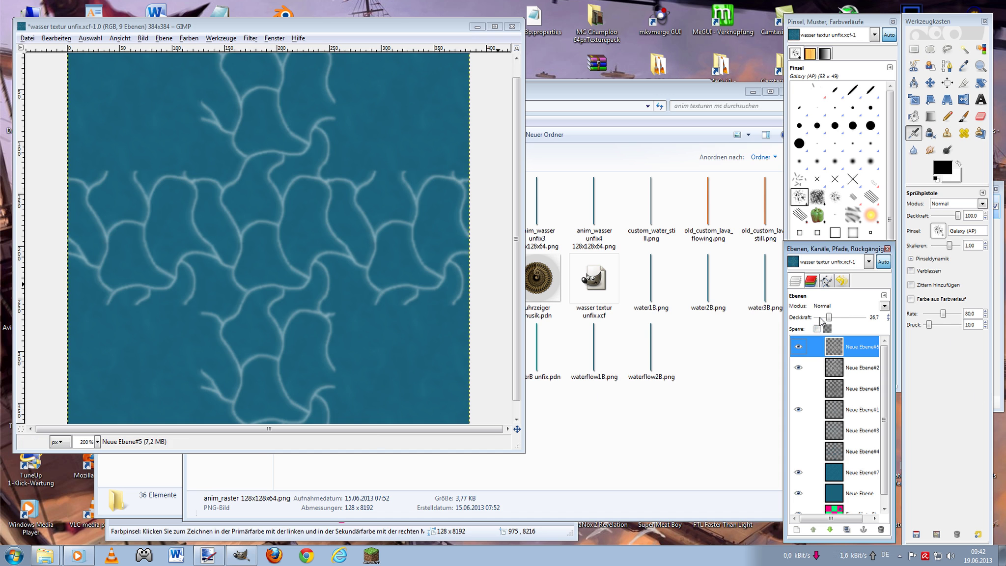
left_click(857, 368)
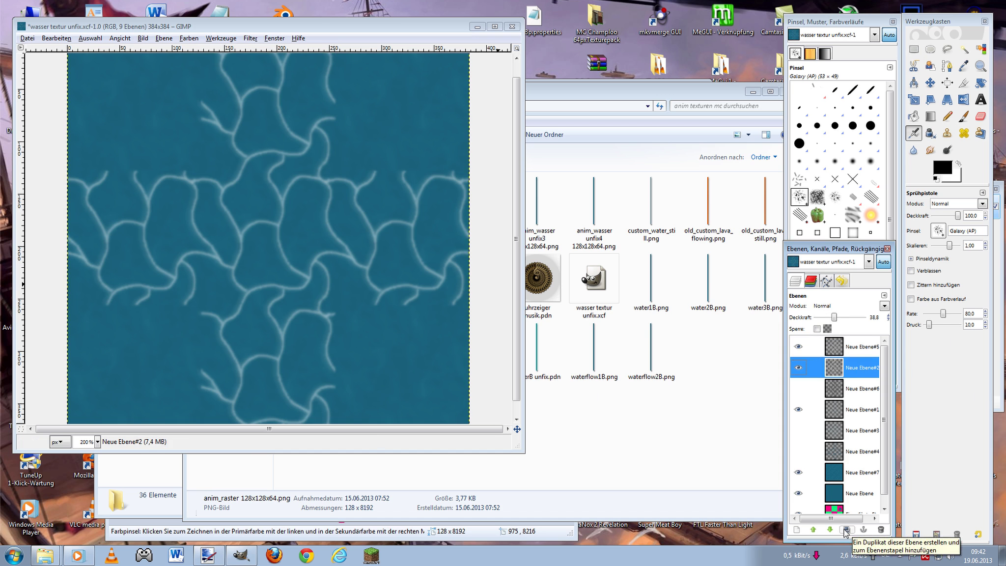
left_click(852, 345)
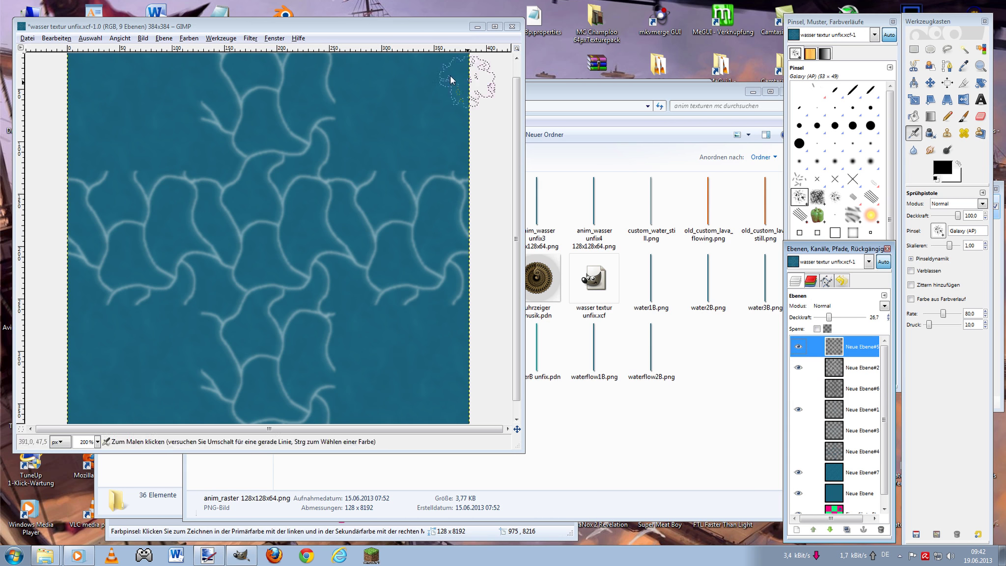
left_click(244, 39)
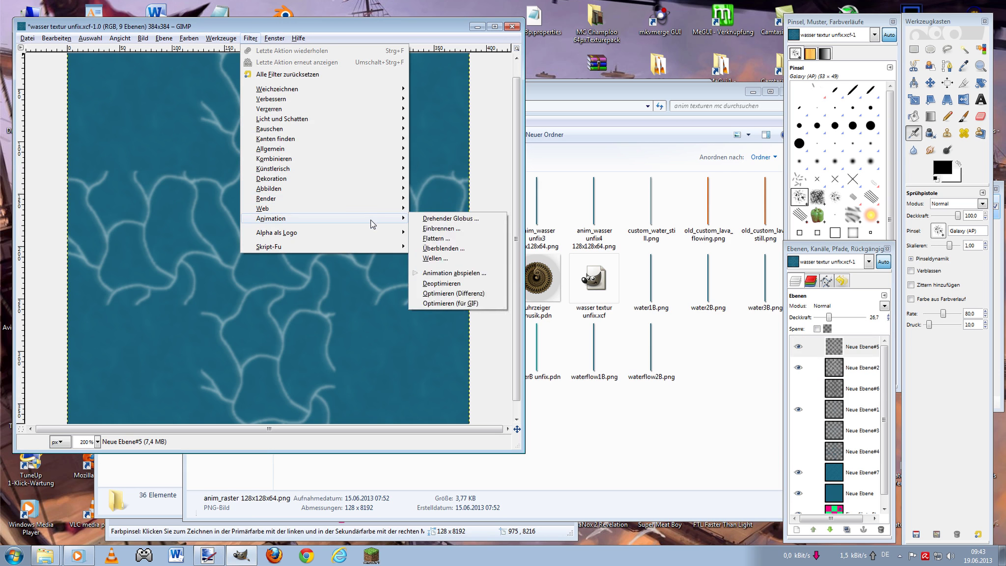
mouse_move(277, 89)
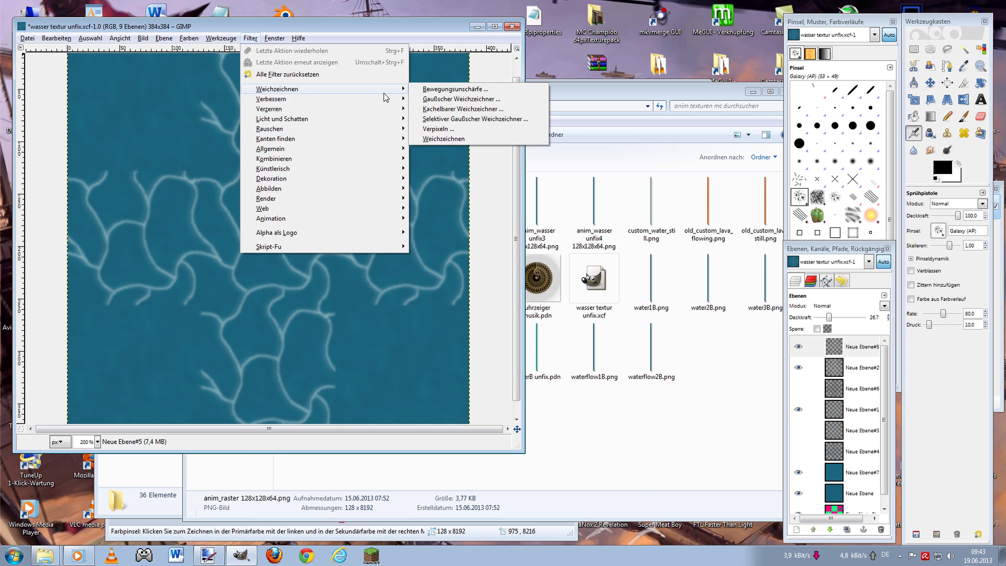
key("Escape")
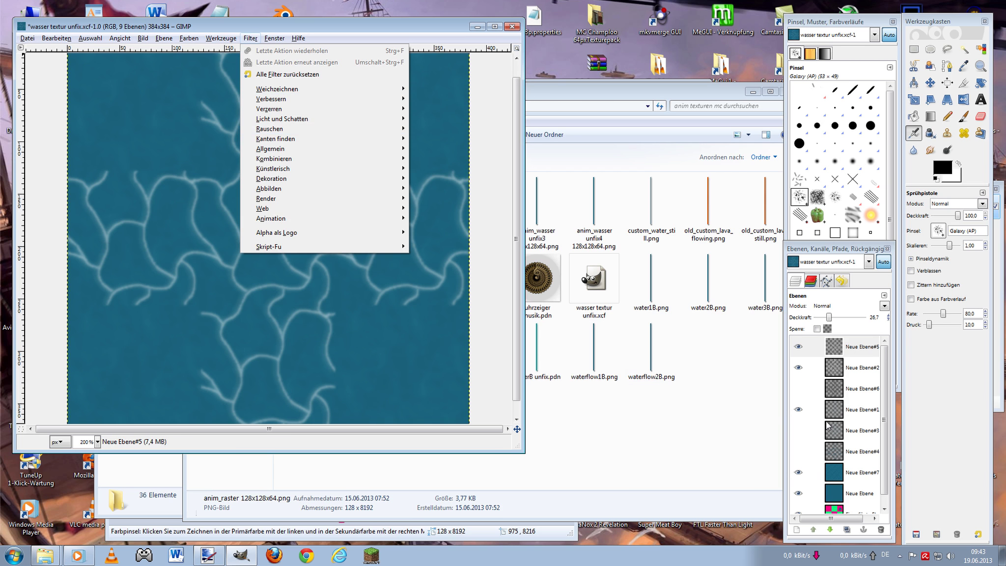
left_click(859, 369)
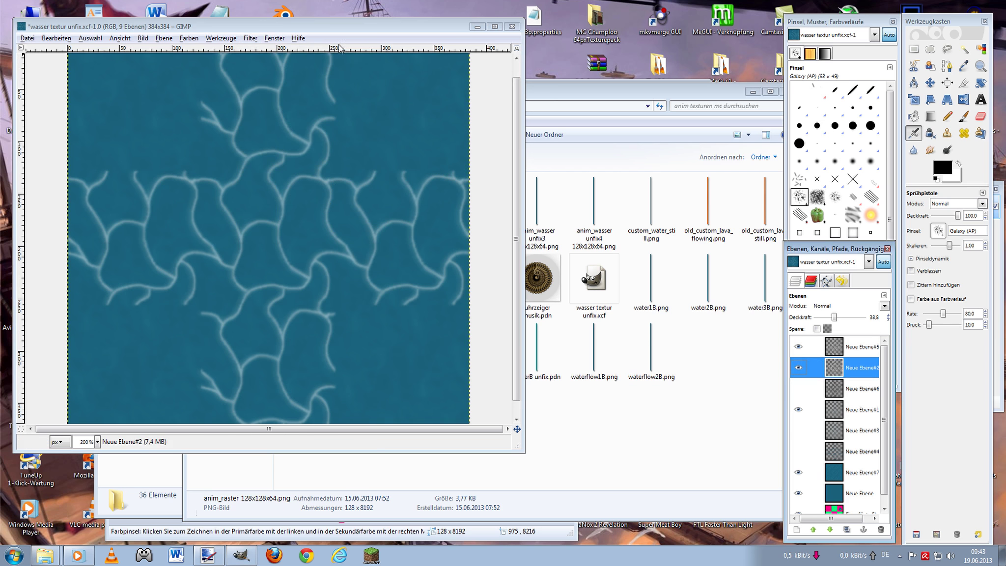
left_click(248, 42)
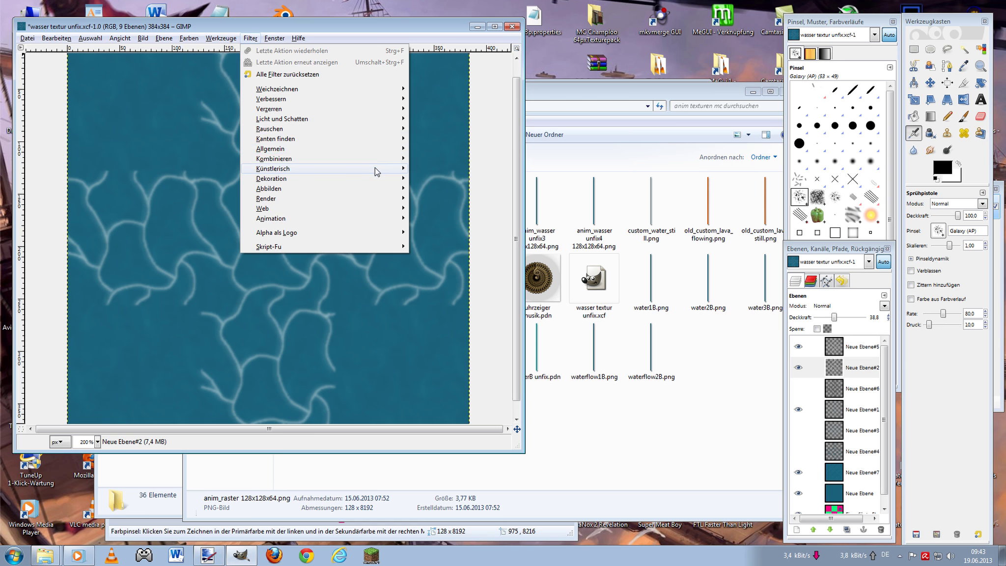
mouse_move(274, 168)
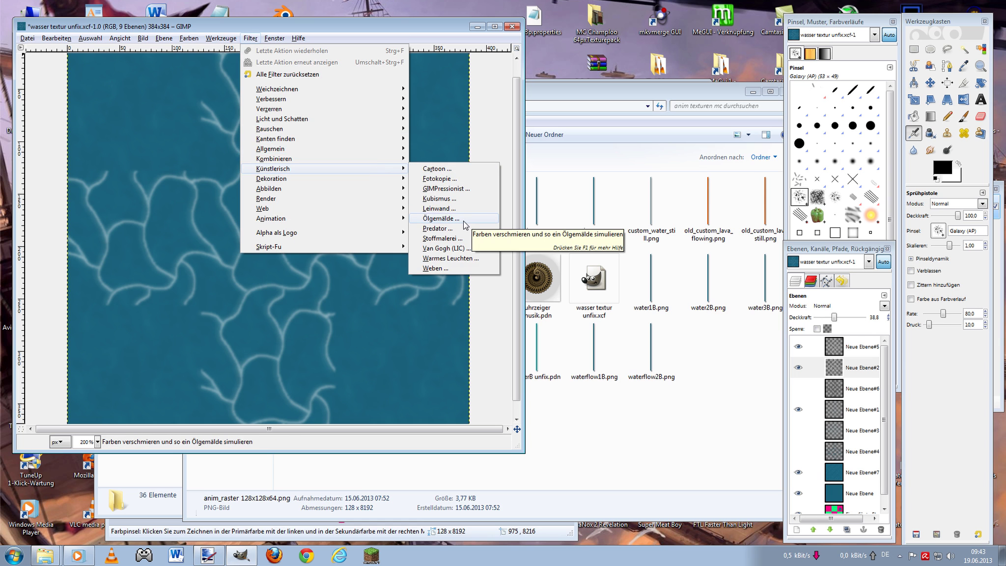
left_click(856, 373)
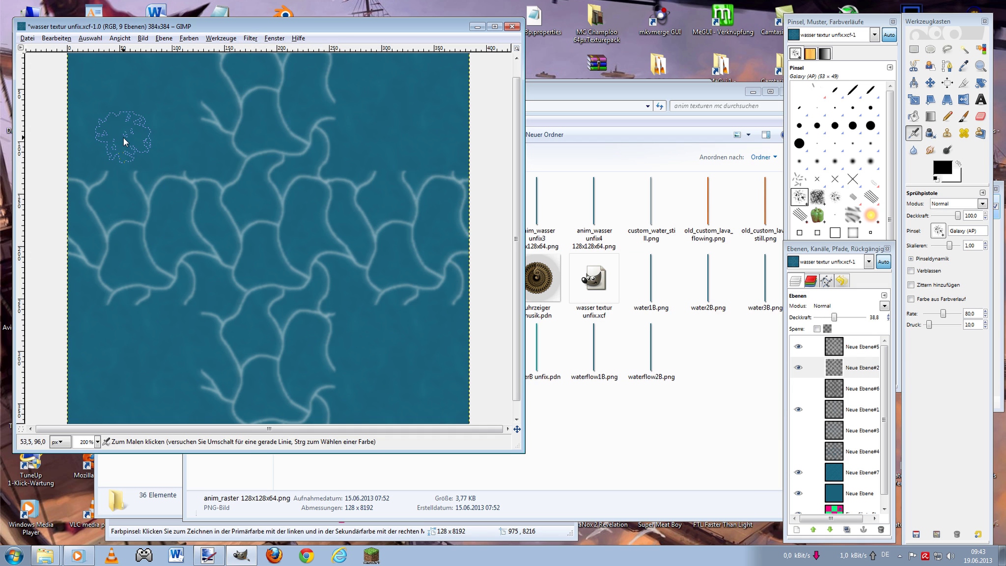
- Hide Neue Ebene#2 and #5, then make the #5, #2 and #6 lines visible
left_click(798, 368)
left_click(799, 347)
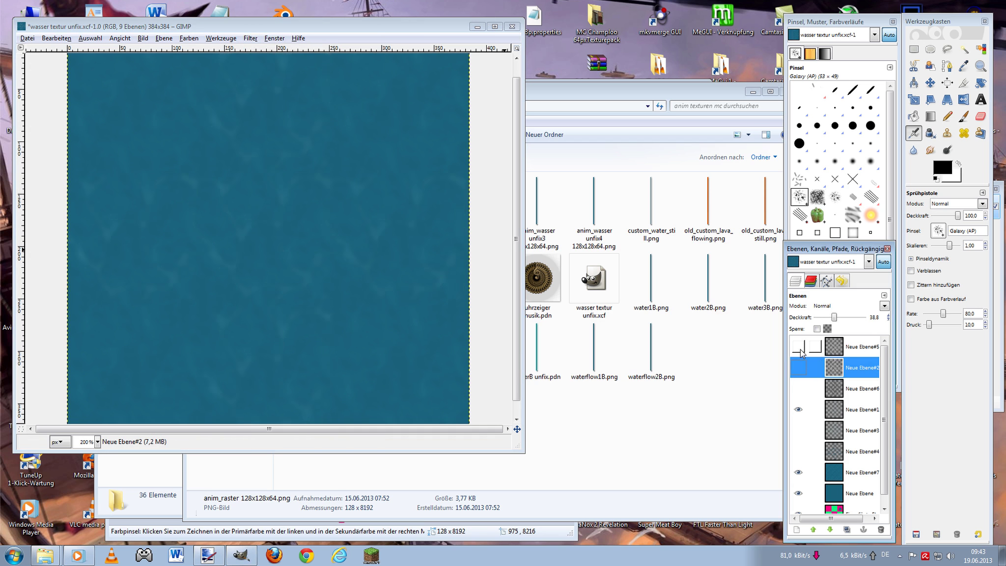
left_click(799, 348)
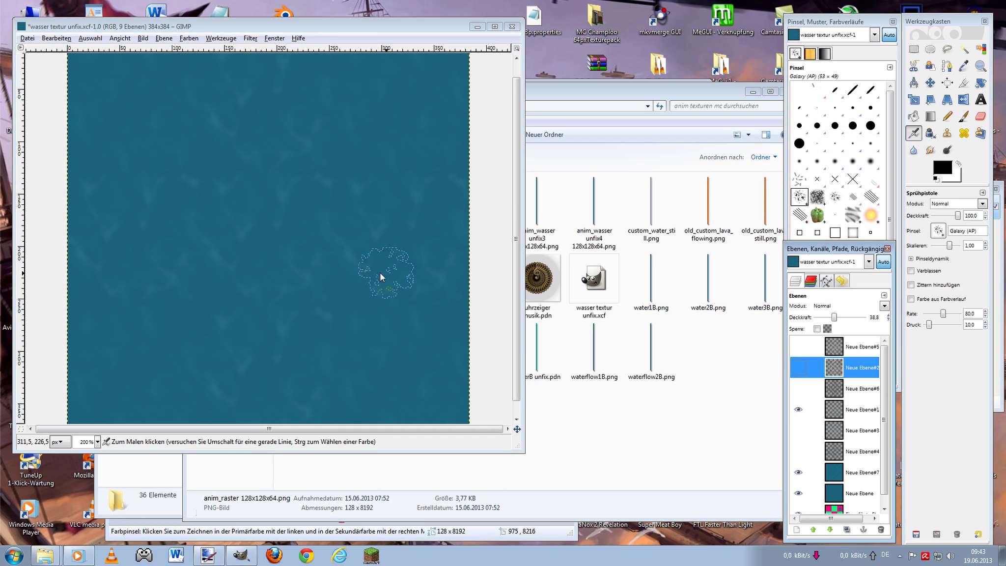
scroll(229, 154, "up", 1, "ctrl")
scroll(457, 147, "left", 3)
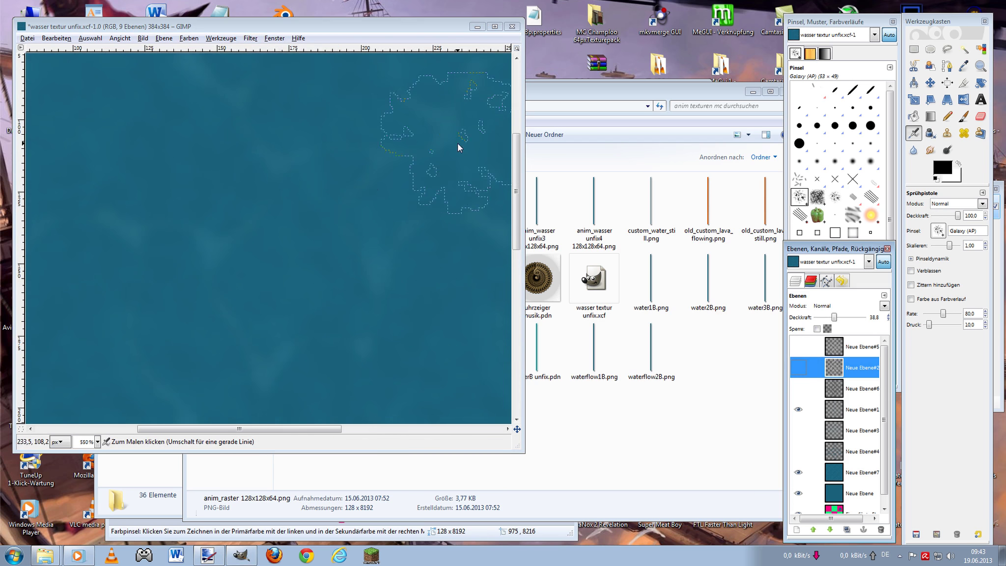
left_click(799, 347)
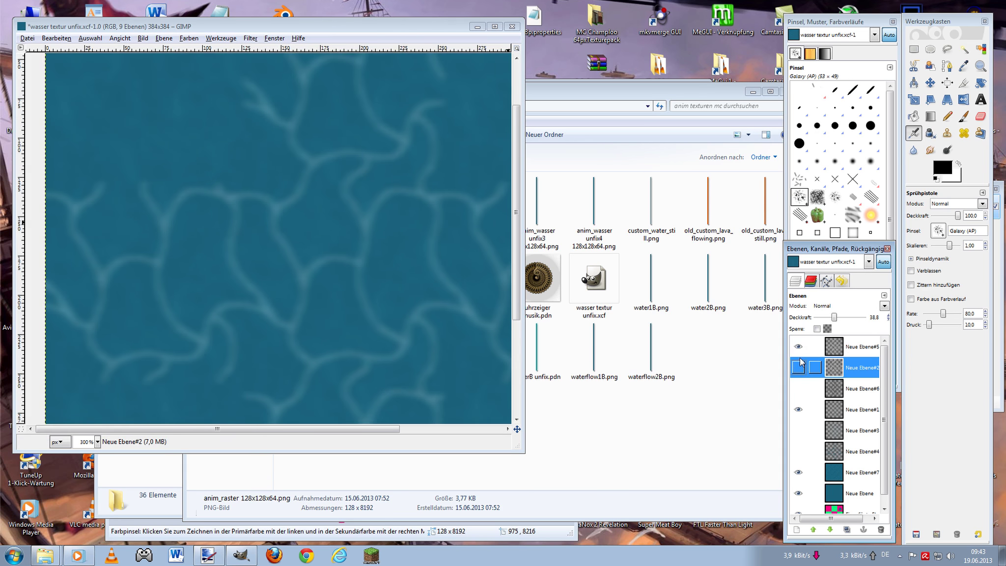
left_click(798, 367)
left_click(798, 388)
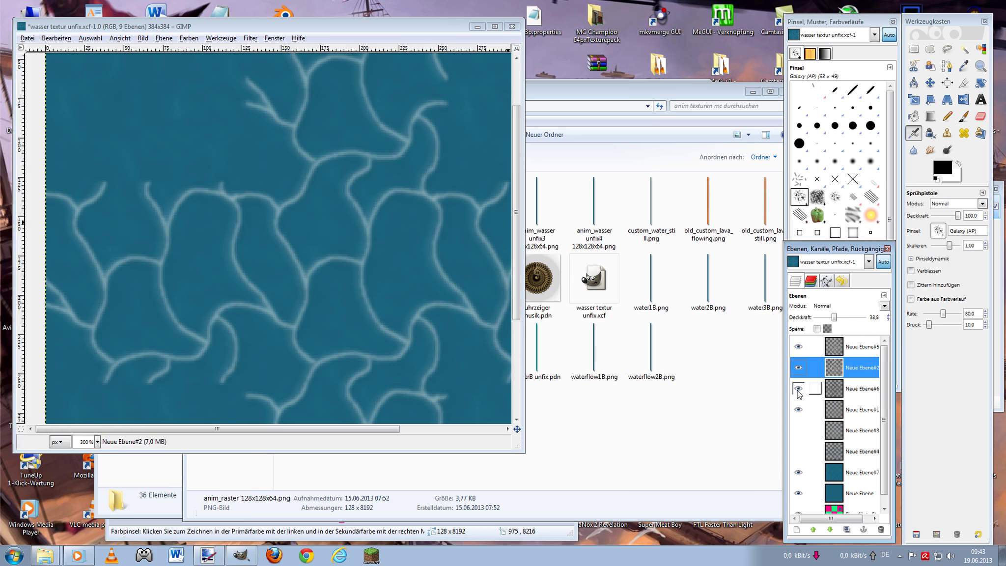
- Toggle Neue Ebene#6 off and on to compare, then select it as the active layer
scroll(328, 134, "up", 2, "ctrl")
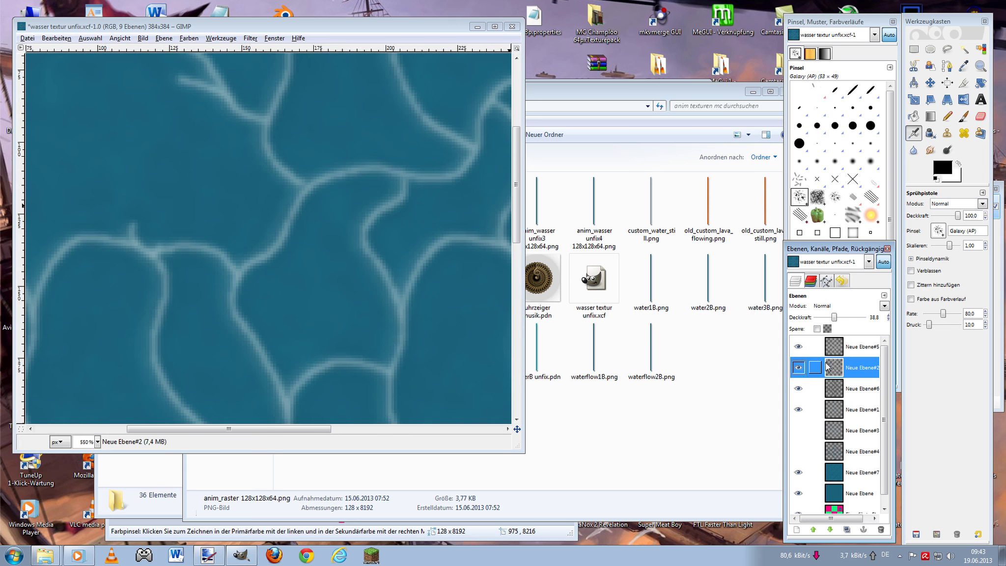
left_click(798, 389)
left_click(799, 390)
left_click(864, 389)
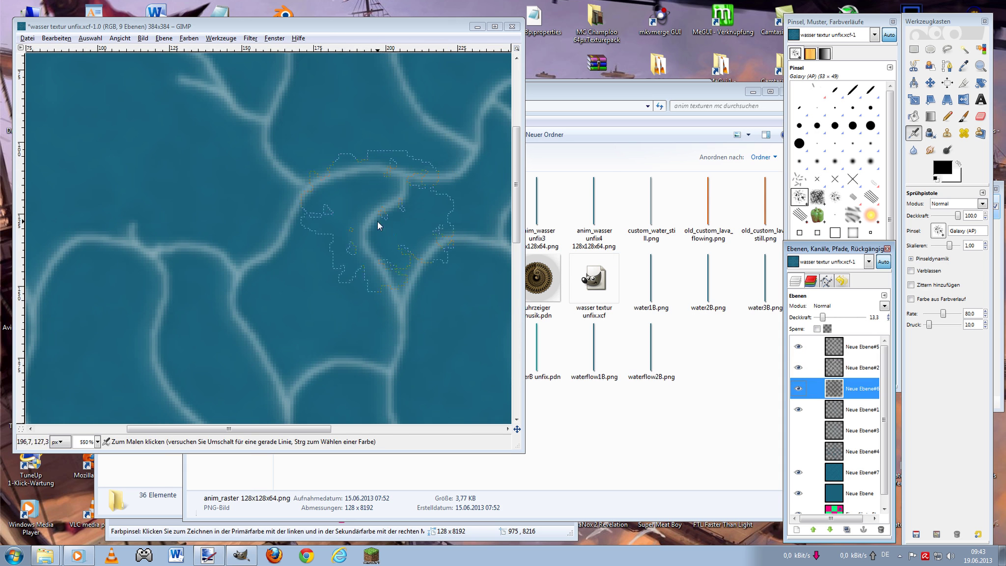
scroll(327, 252, "down", 2, "ctrl")
scroll(327, 253, "down", 1, "ctrl")
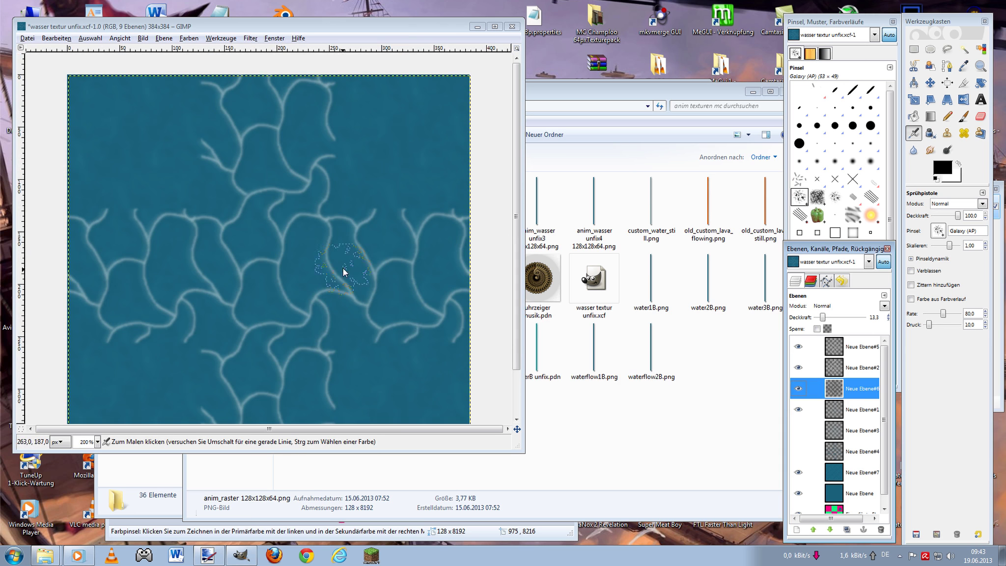
scroll(238, 152, "up", 2, "ctrl")
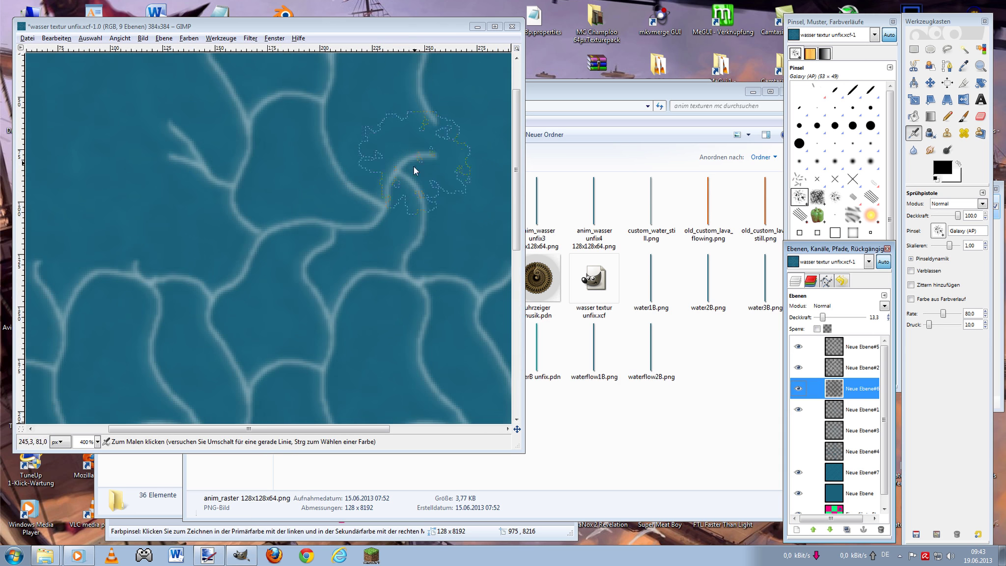
scroll(419, 206, "down", 2)
scroll(319, 161, "down", 1)
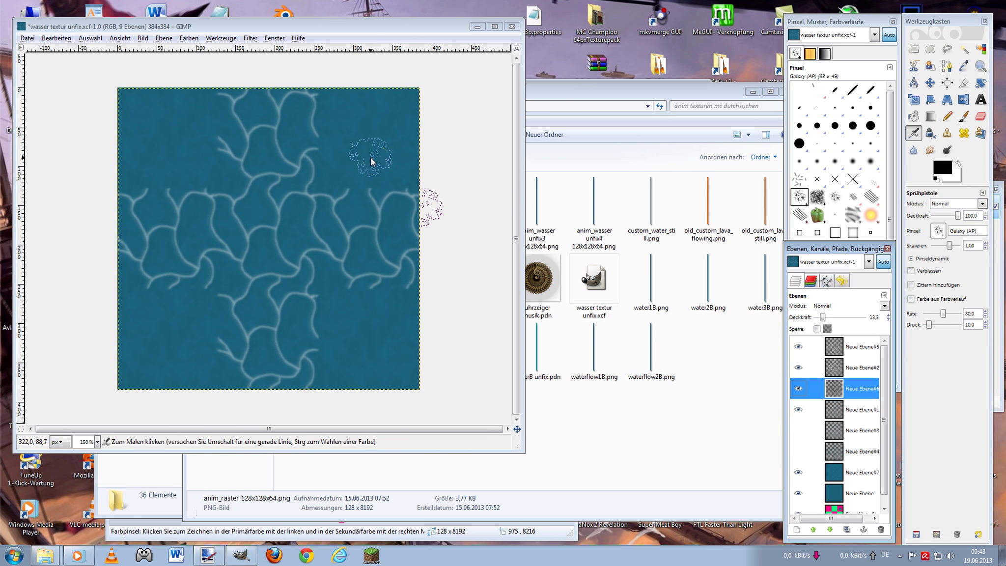
scroll(166, 247, "up", 1, "ctrl")
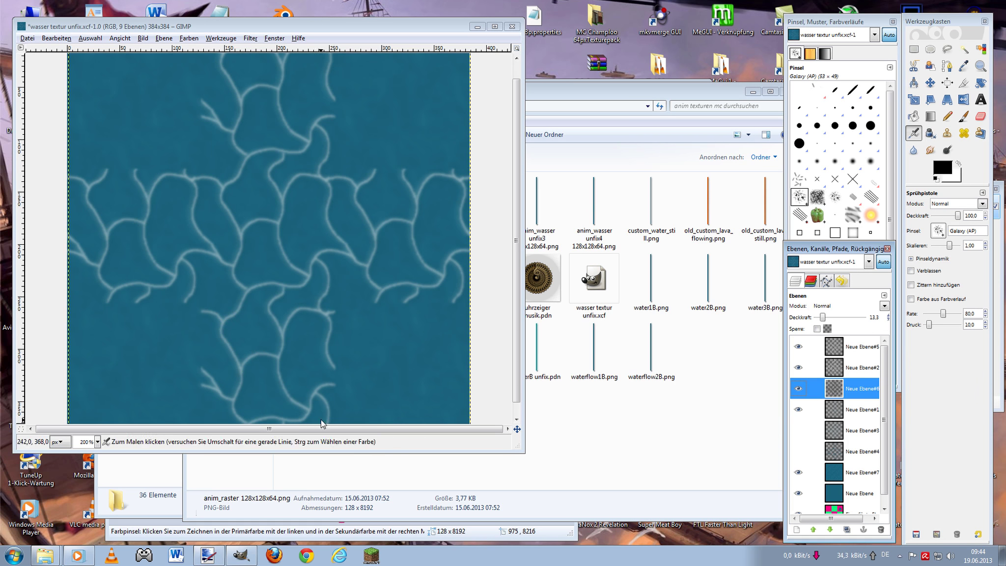
- Toggle the teal base layer off and on, zoom around, and pick Rectangle Select
left_click(798, 493)
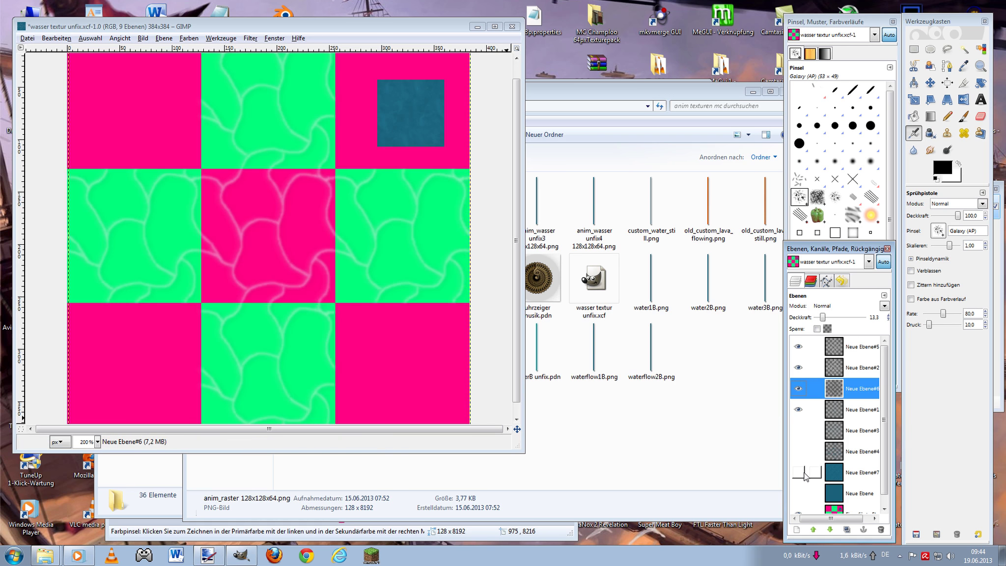
left_click(798, 493)
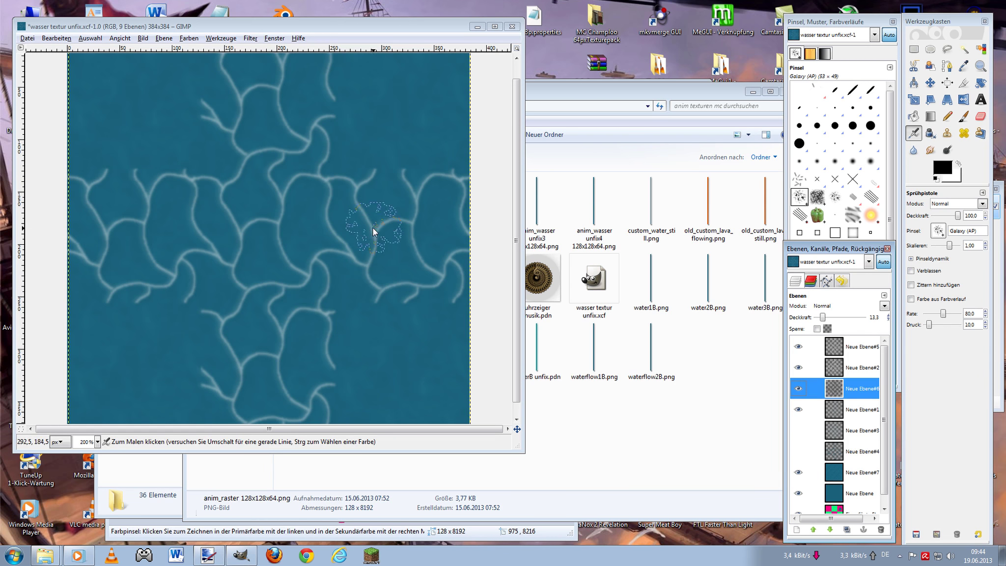
scroll(284, 329, "up", 2)
scroll(354, 329, "up", 2)
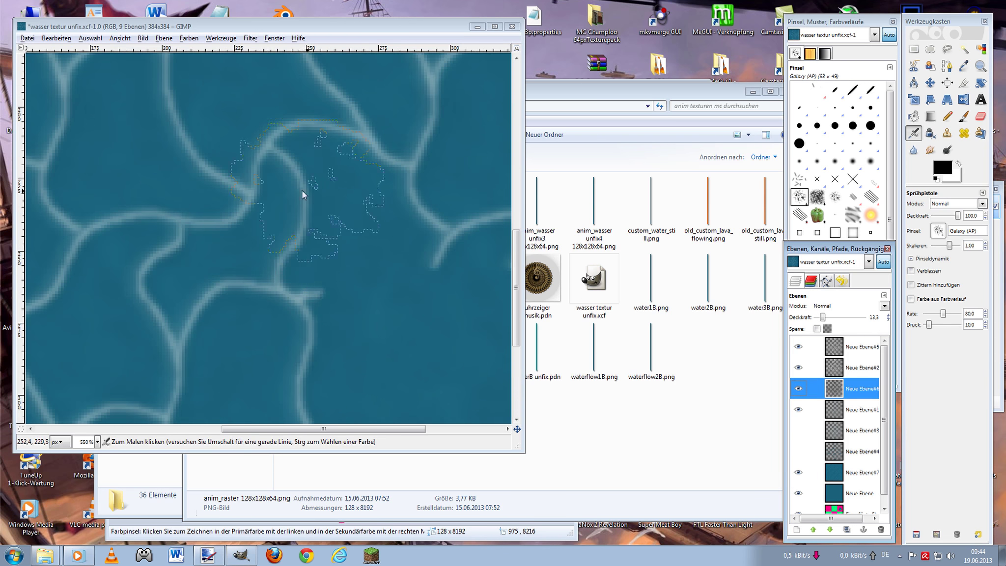
scroll(360, 252, "down", 3)
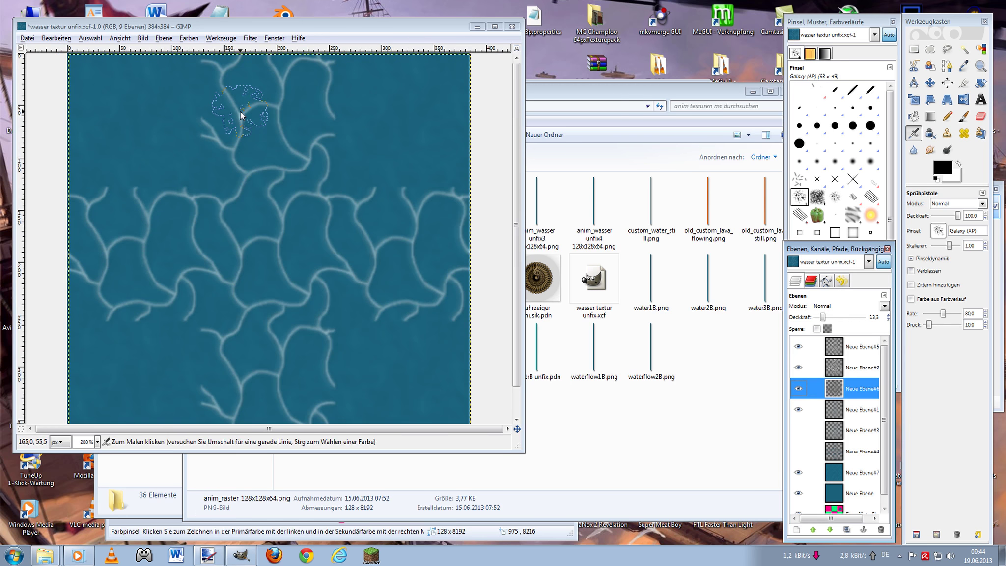
left_click(913, 51)
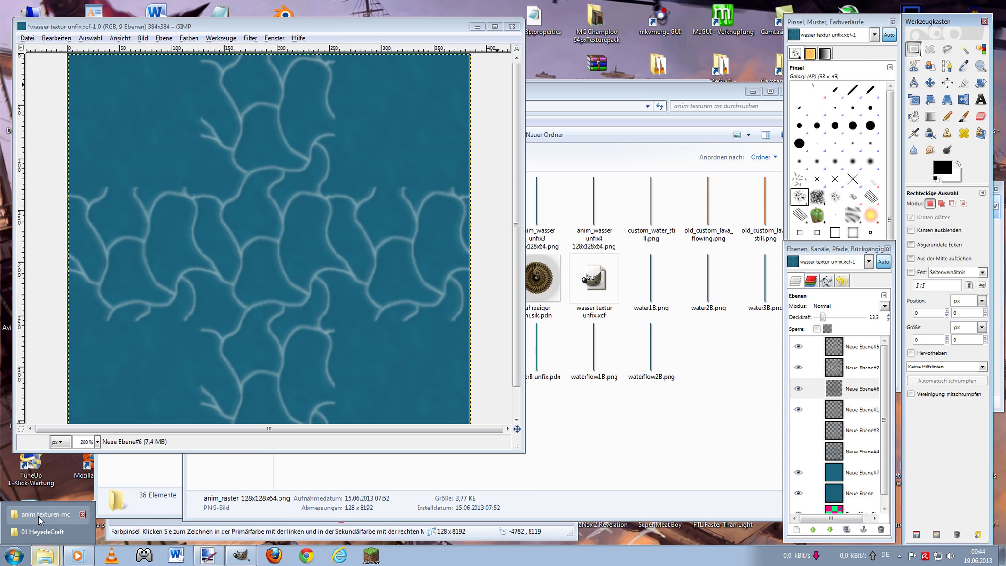
- Open 'Unfix Terrain Texturen .png' from the 01 HeyedeCraft folder in Paint.NET
left_click(42, 532)
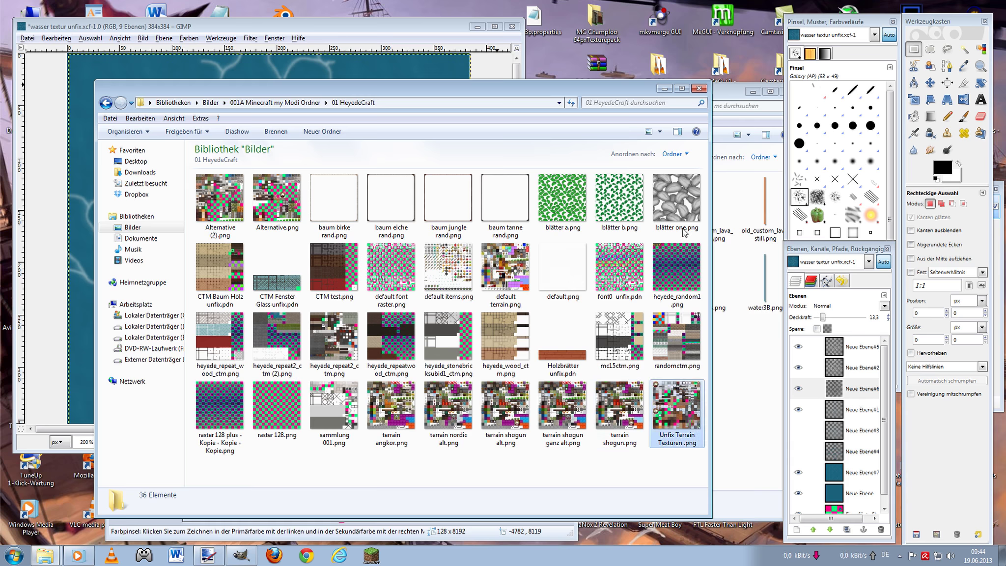
right_click(676, 404)
left_click(884, 91)
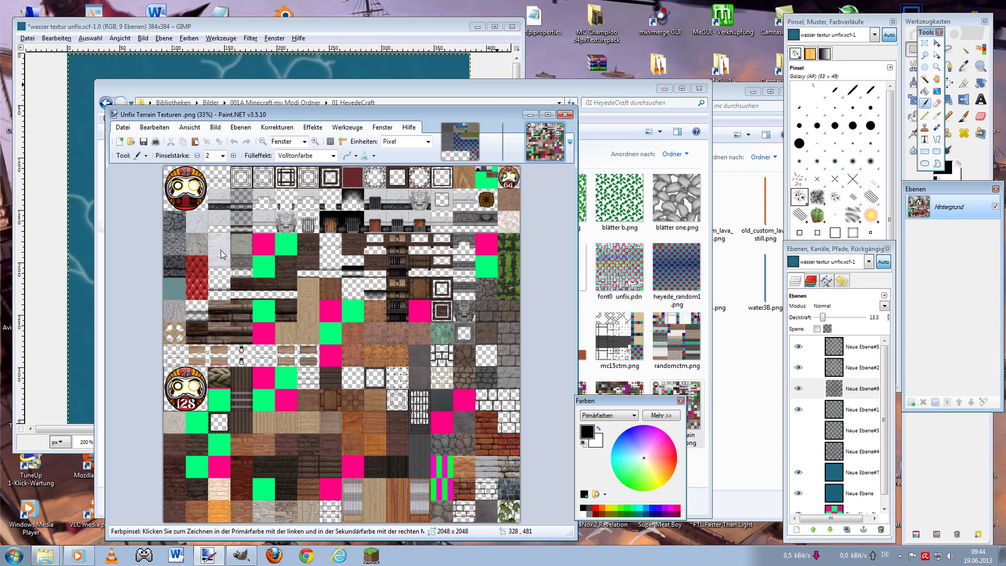
- Zoom around the terrain atlas, then open the Bilder picture library from Start
scroll(248, 344, "up", 2)
scroll(361, 198, "up", 1)
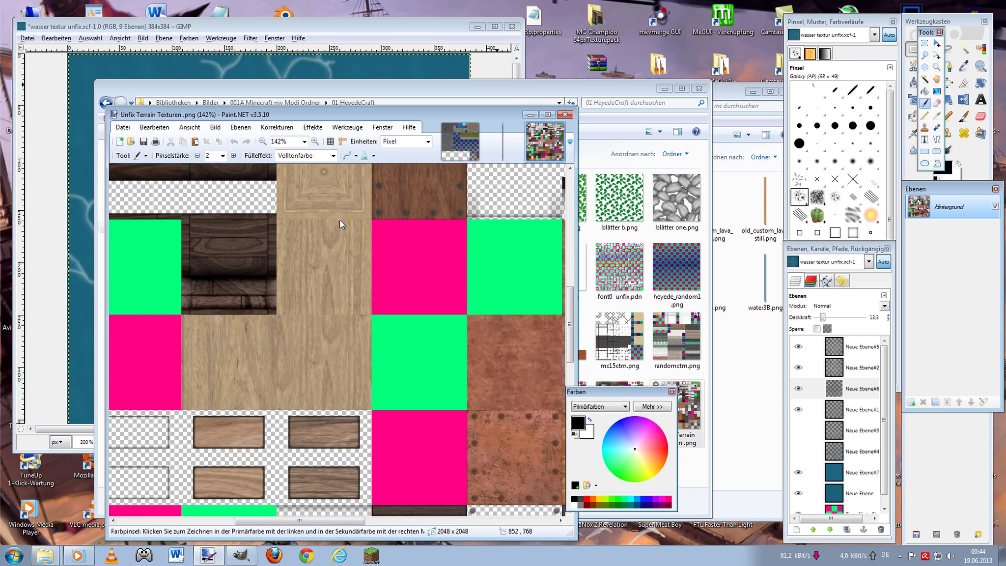
scroll(340, 223, "up", 1)
scroll(439, 222, "down", 2)
scroll(382, 242, "down", 2)
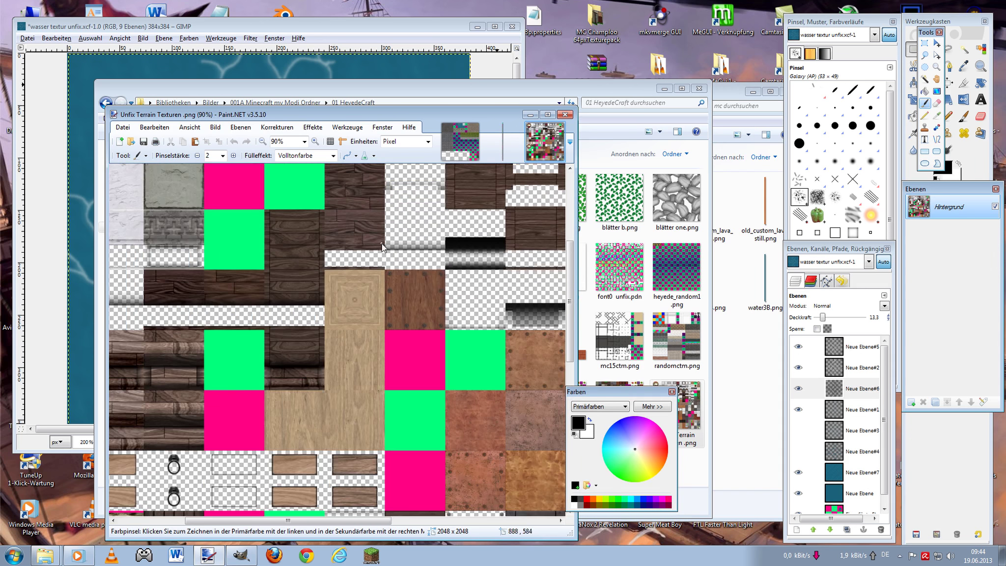
scroll(230, 492, "down", 2)
scroll(250, 461, "down", 3)
scroll(250, 461, "down", 1)
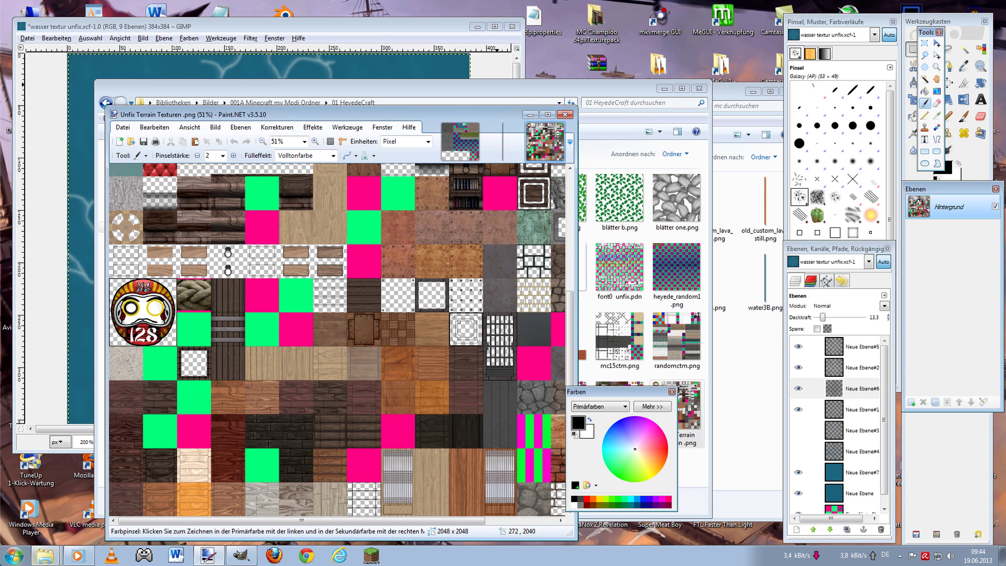
left_click(14, 555)
left_click(147, 279)
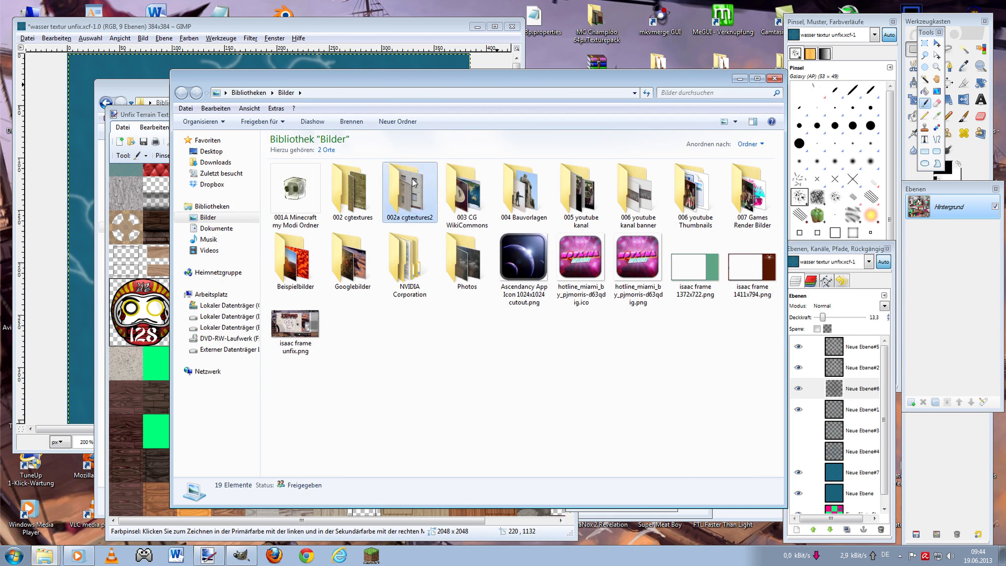
- Open the 002a cgtextures2 folder and bring up the actions for MarbleWhite0011_L.jpg
double_click(413, 183)
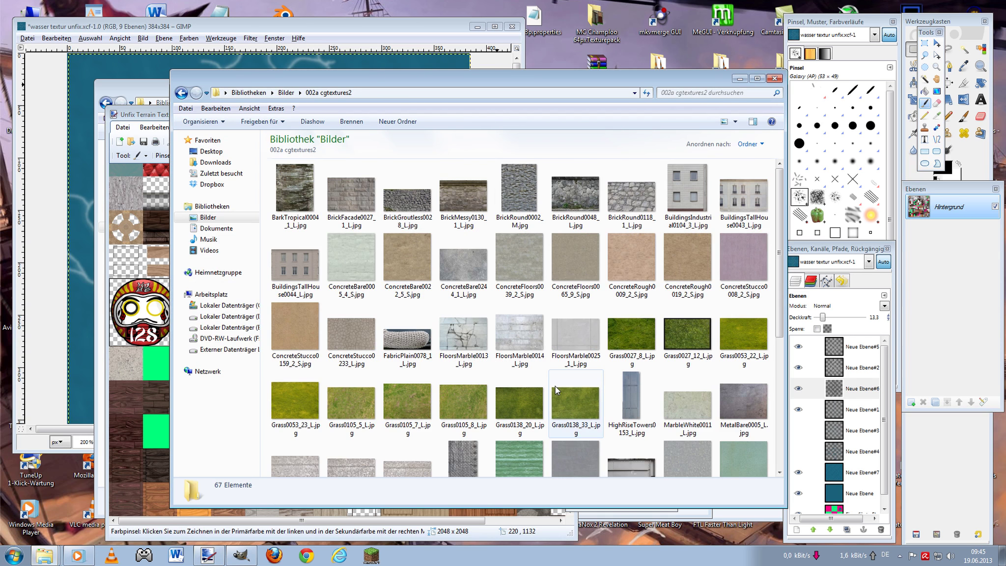
right_click(681, 414)
- Open the marble photo in Paint.NET, undo the stray stroke, and crop it to a square region
left_click(715, 96)
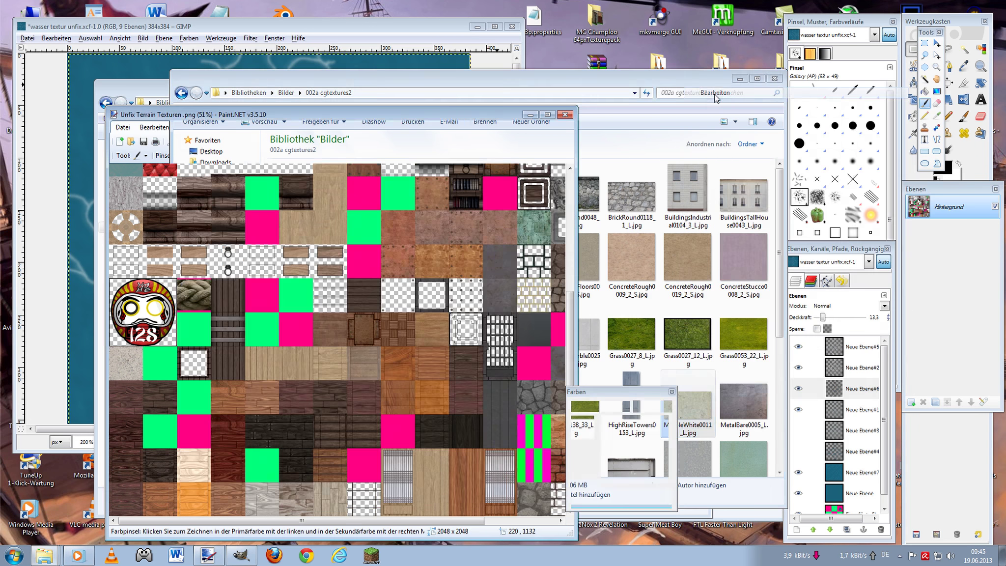
left_click_drag(234, 249, 373, 426)
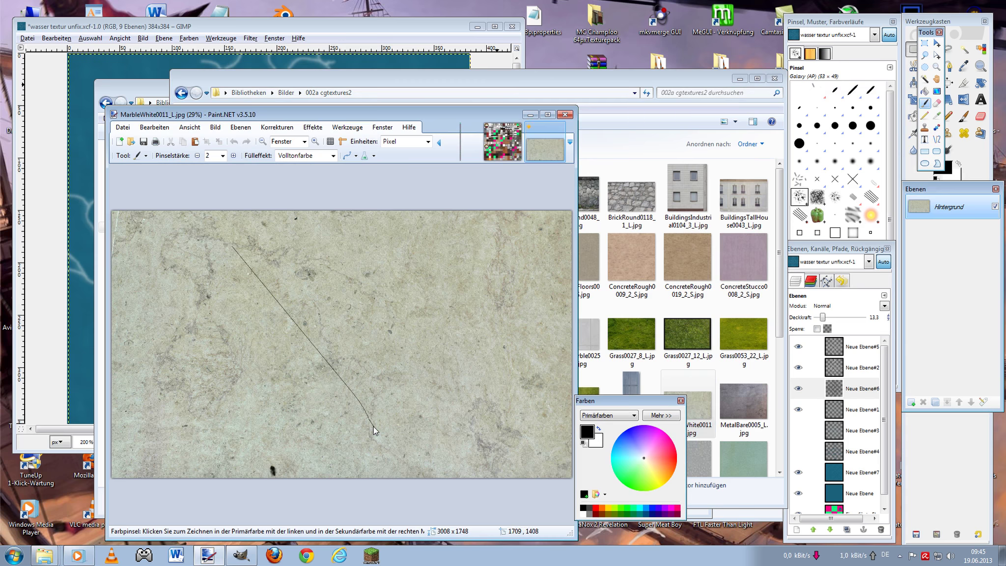
key("ctrl+z")
key("s")
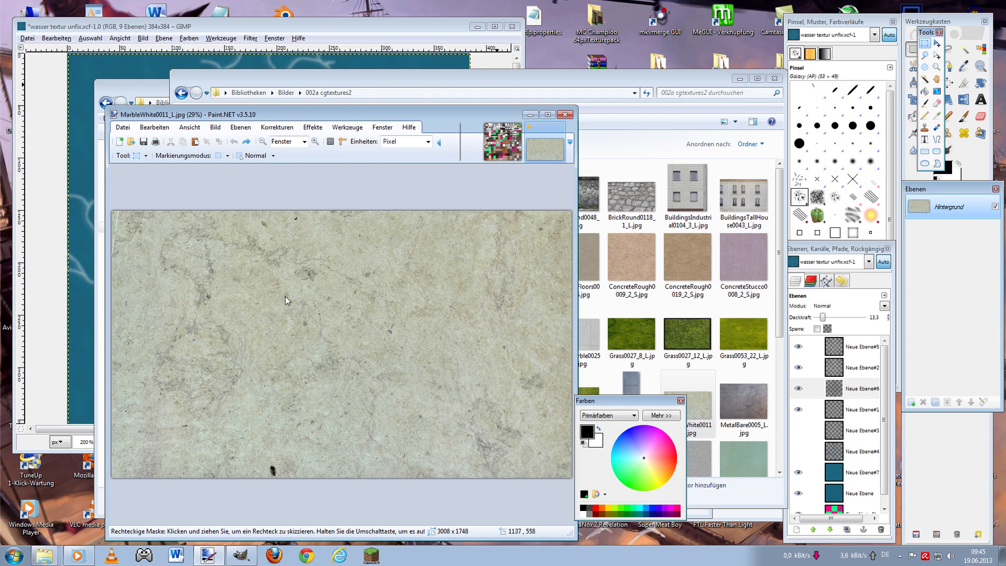
left_click_drag(205, 252, 391, 446)
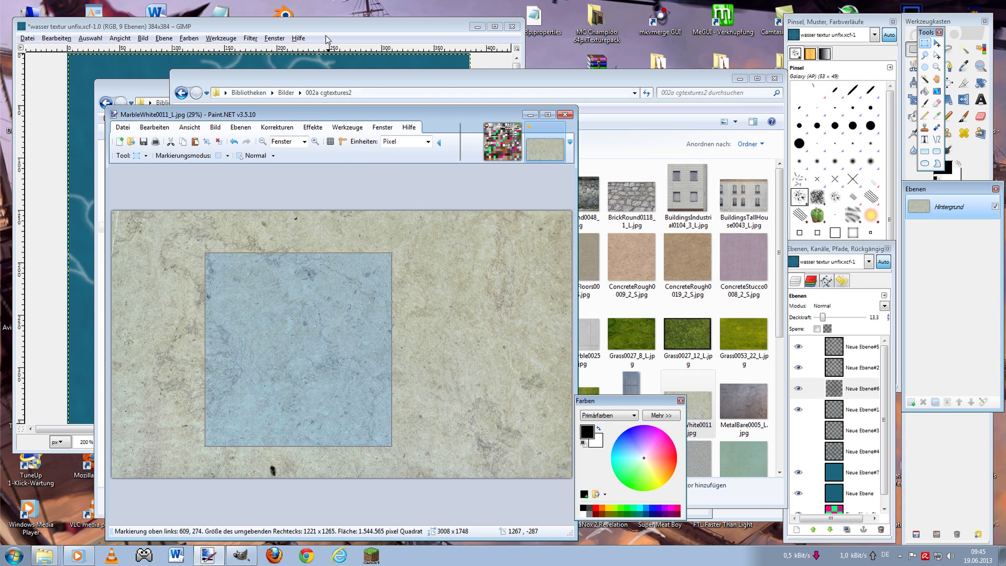
left_click(207, 142)
- Resize the marble to 128 × 128 pixels with proportions unlocked and select the whole tile
left_click(215, 127)
left_click(357, 175)
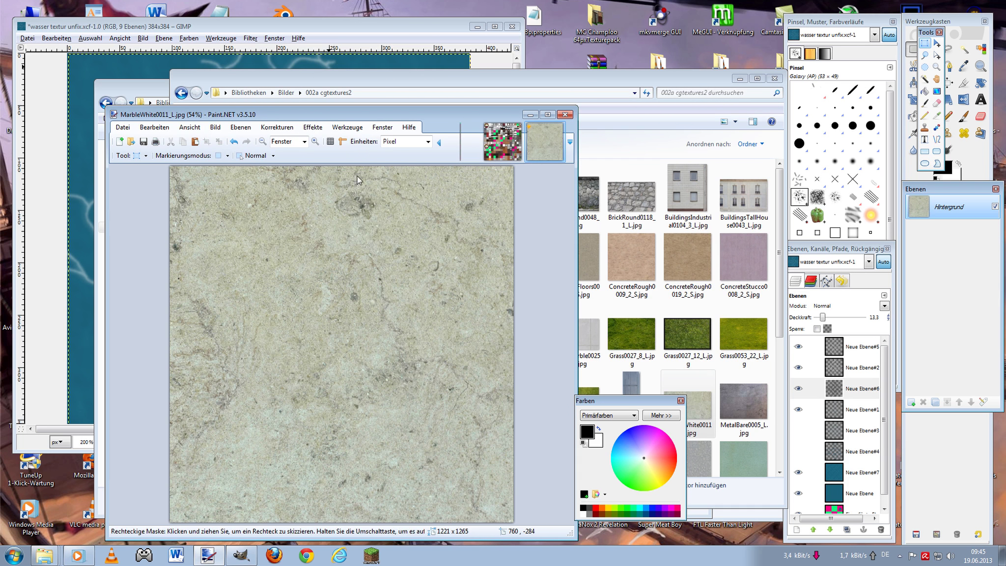
type("128")
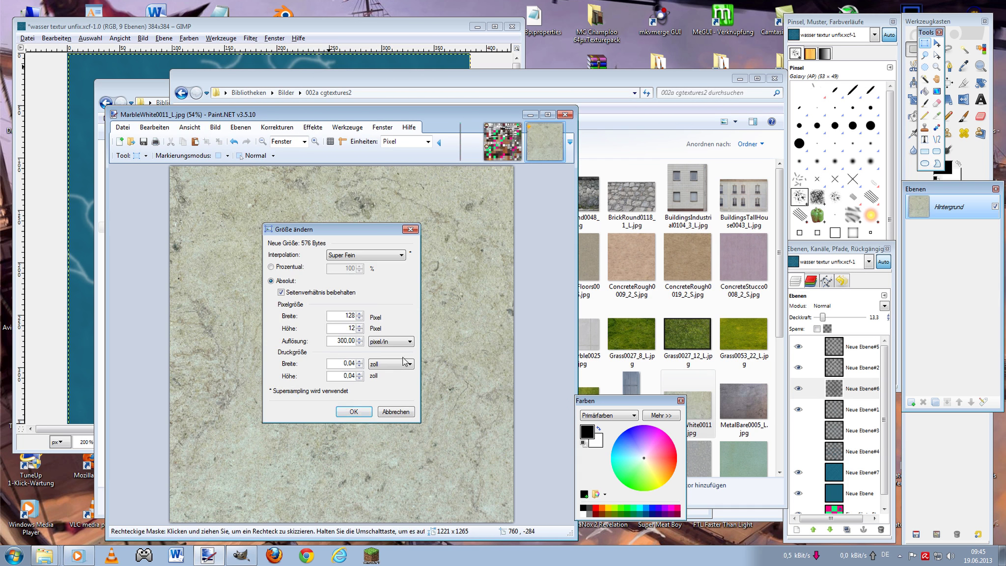
double_click(348, 328)
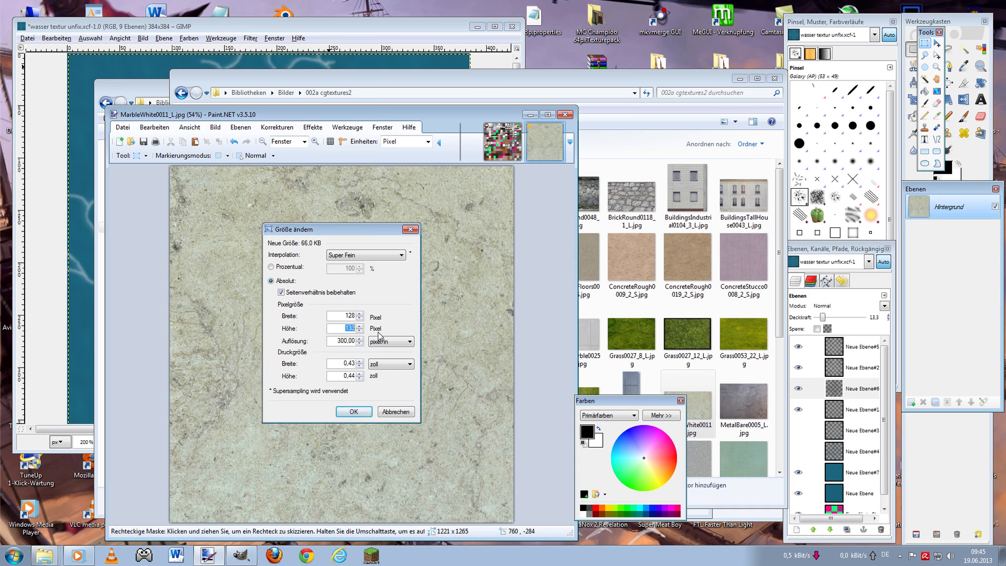
left_click(293, 294)
type("128")
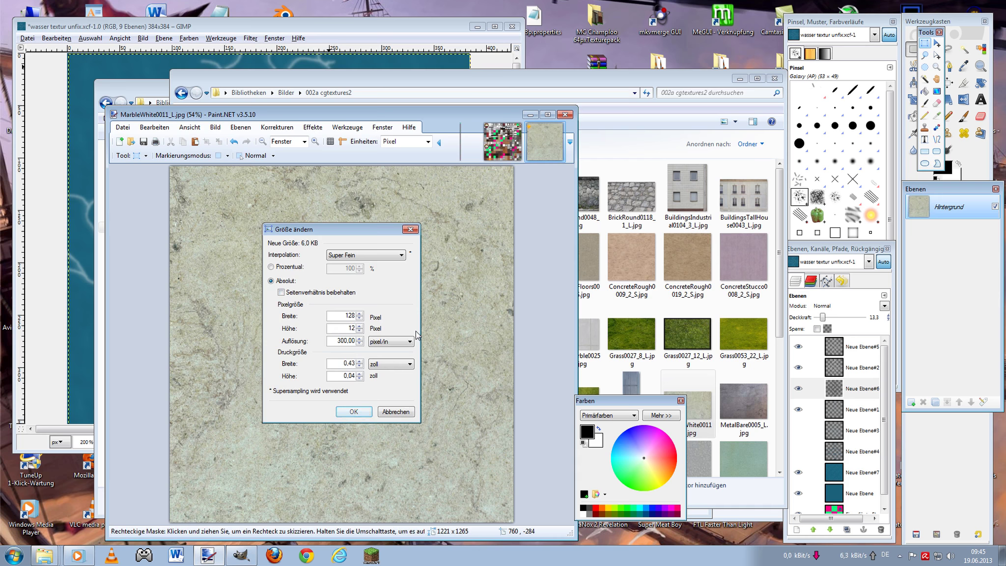
left_click(352, 412)
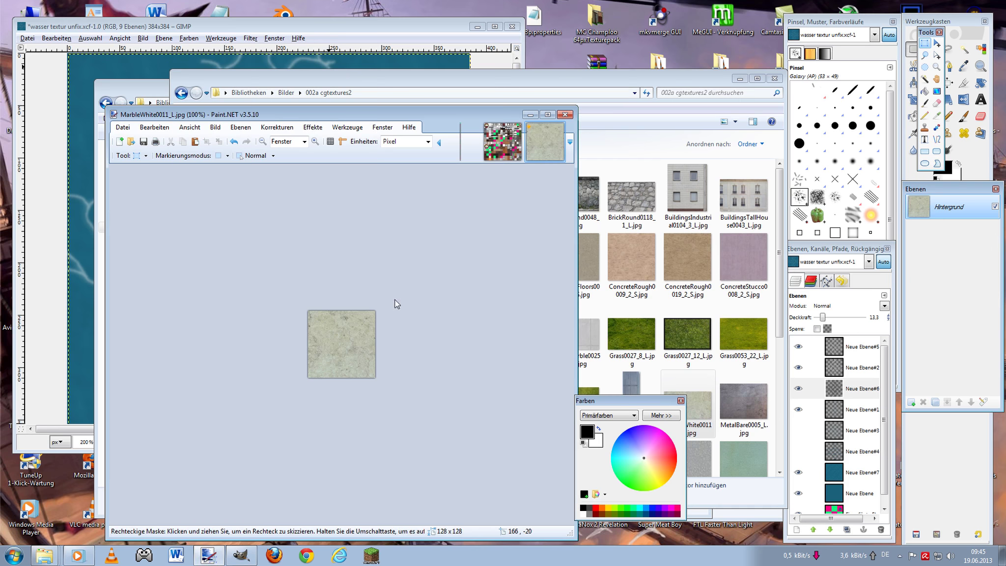
scroll(424, 263, "up", 3)
left_click_drag(489, 217, 197, 462)
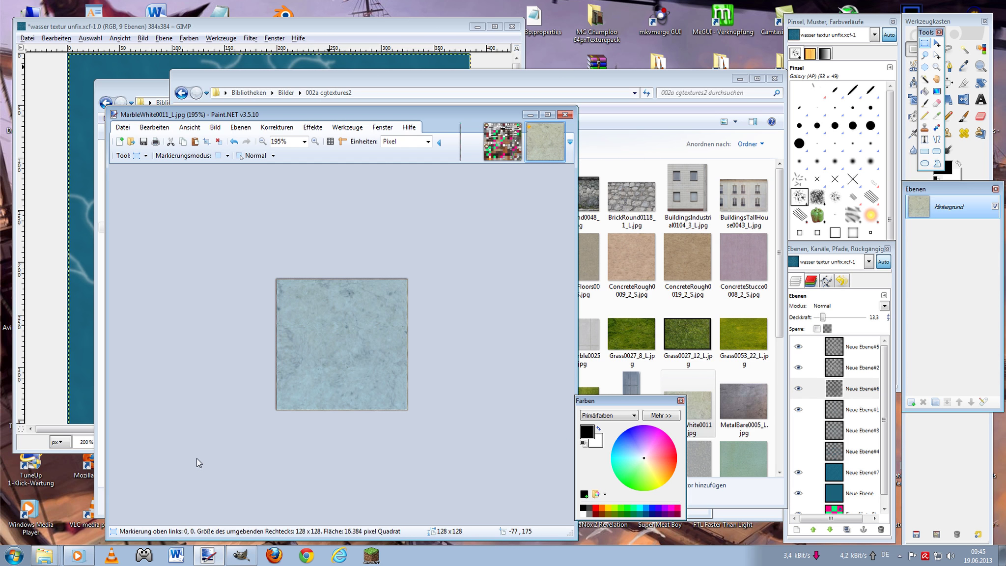
- In GIMP, make layer Neue Ebene#2 visible and add a new transparent layer
left_click(252, 20)
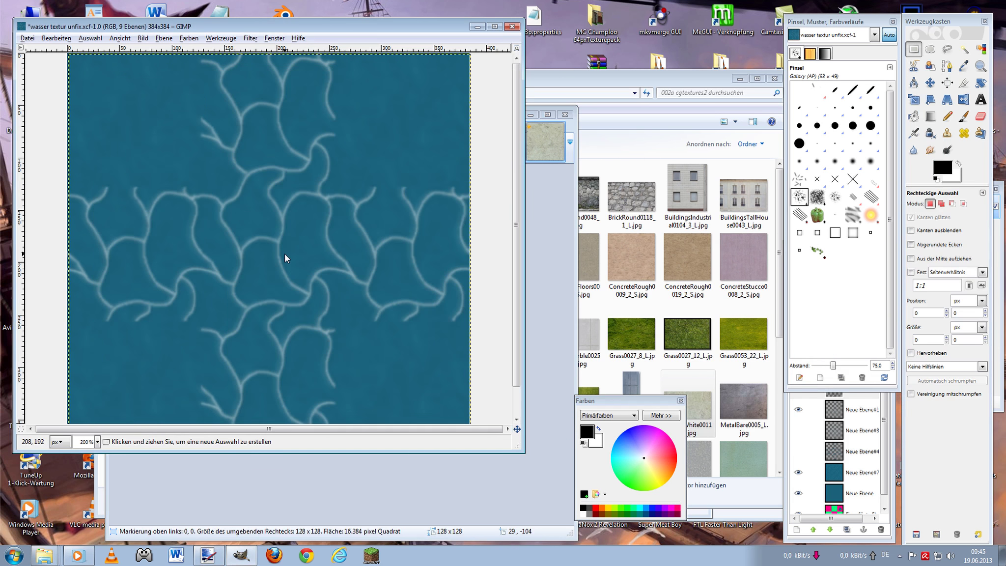
left_click(860, 392)
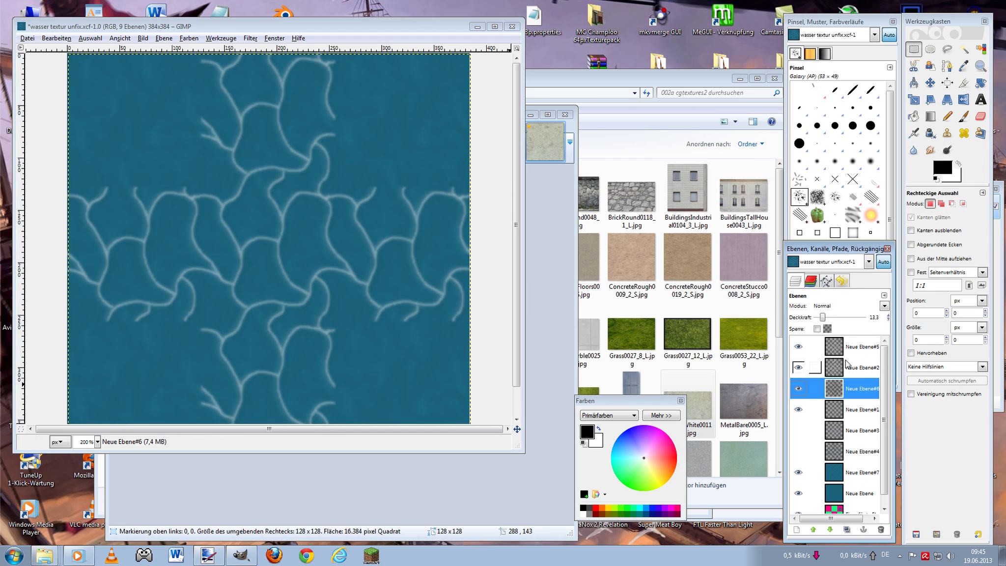
left_click(798, 367)
left_click(796, 529)
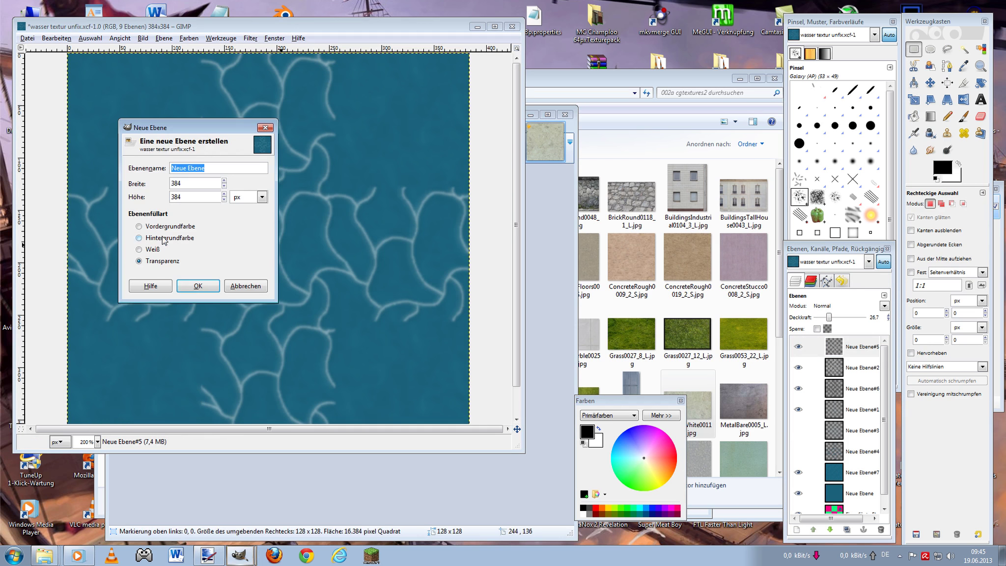
left_click(195, 286)
- Paste the marble texture as a floating selection onto the new layer
key("ctrl+v")
key("plus")
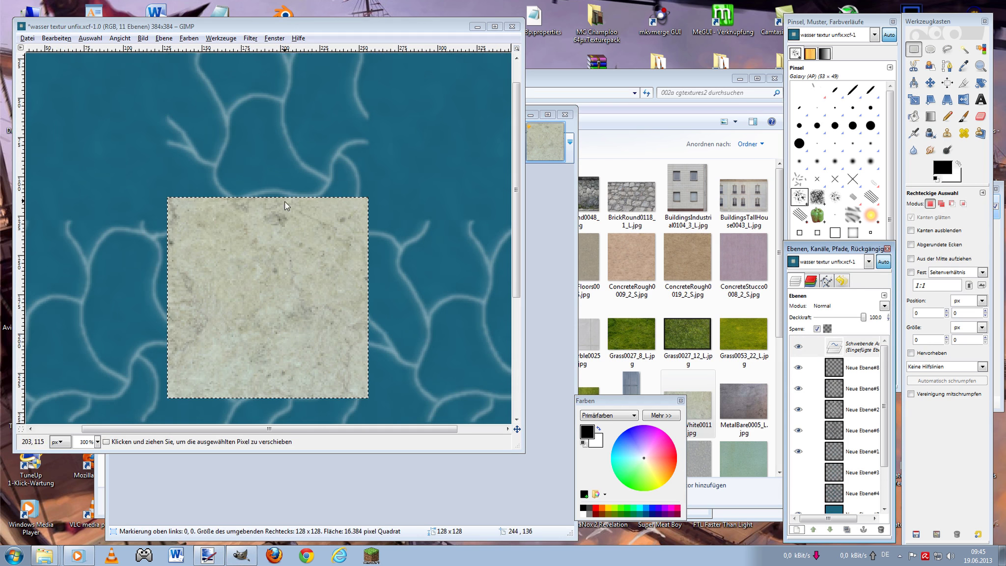
left_click(250, 37)
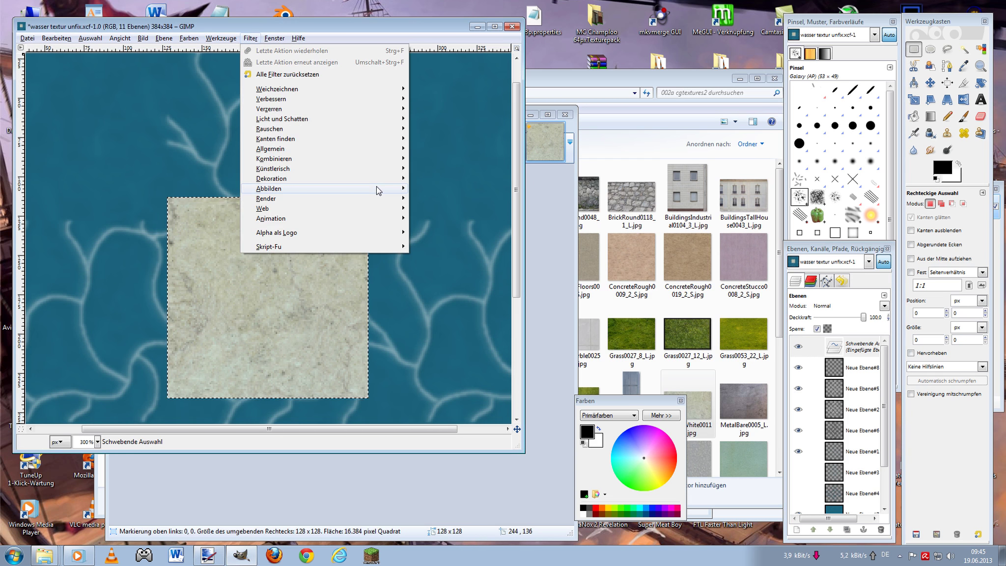
left_click(321, 334)
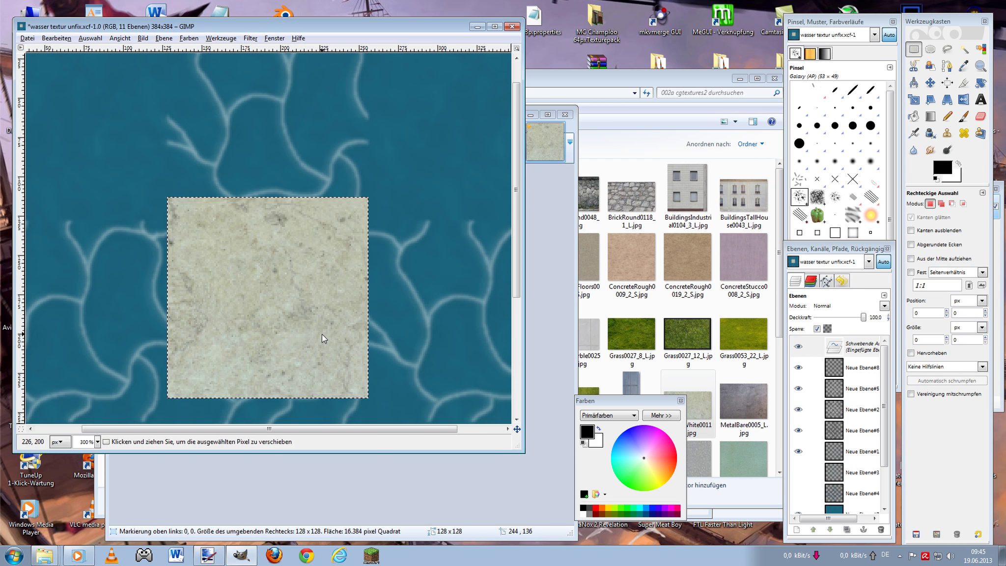
key("ctrl+f")
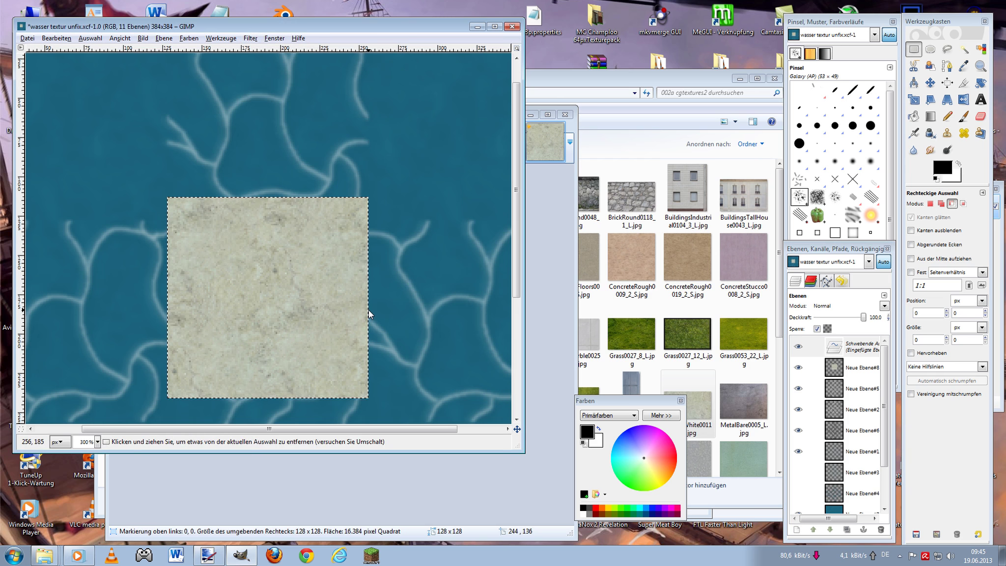
- Paste the marble tile into the terrain atlas and drag it onto the green centre cell
left_click(575, 148)
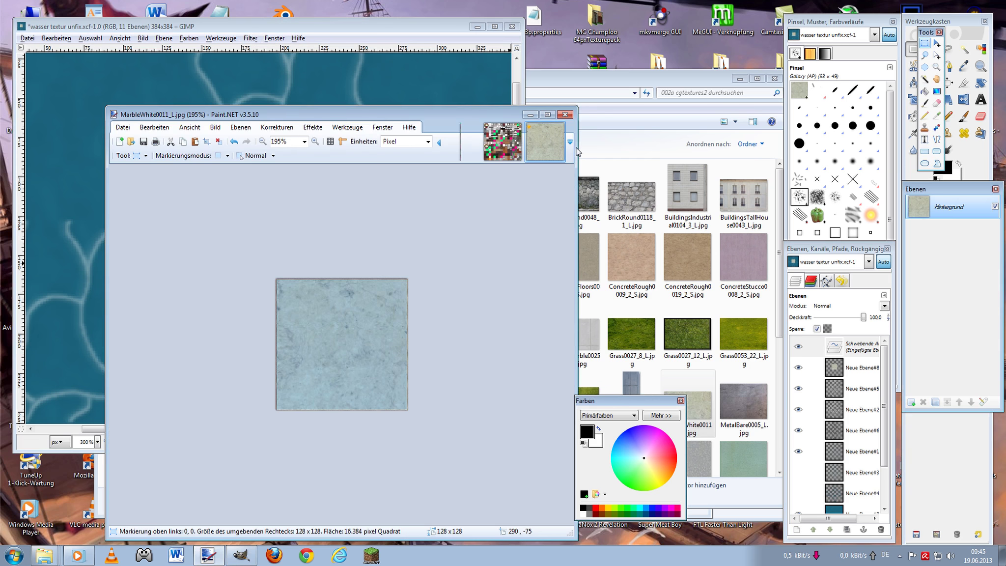
left_click(502, 141)
scroll(245, 398, "up", 2)
scroll(421, 308, "up", 2)
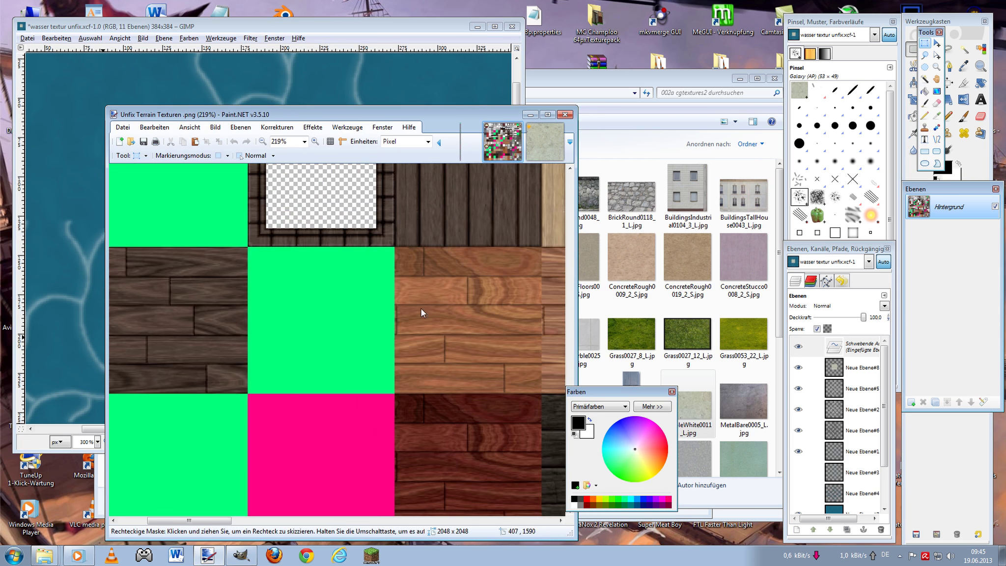
key("ctrl+v")
left_click_drag(154, 256, 290, 339)
- Move the marble tile down onto the pink cell and align it exactly with the cell
scroll(257, 261, "up", 3)
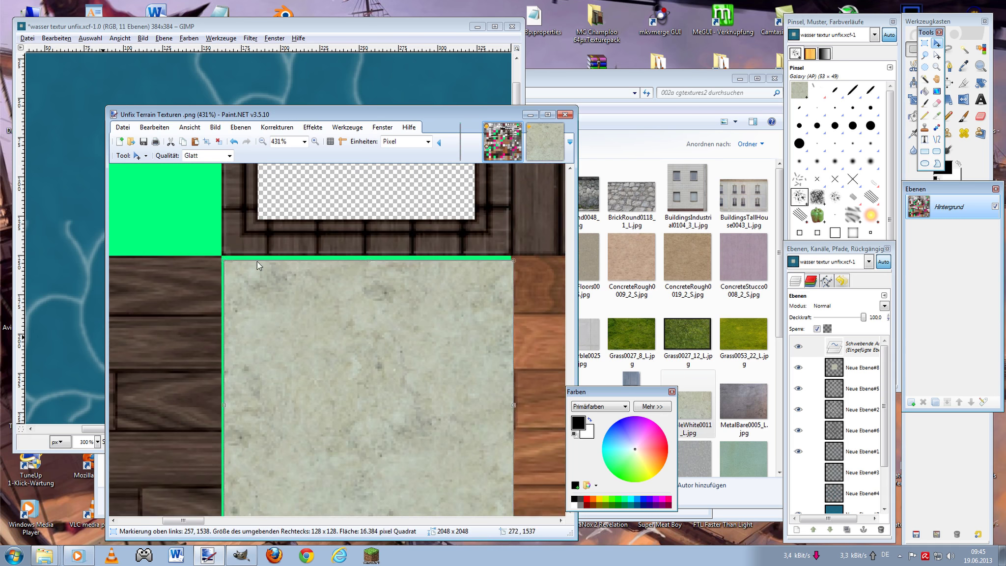
scroll(257, 261, "down", 1)
scroll(243, 293, "down", 2)
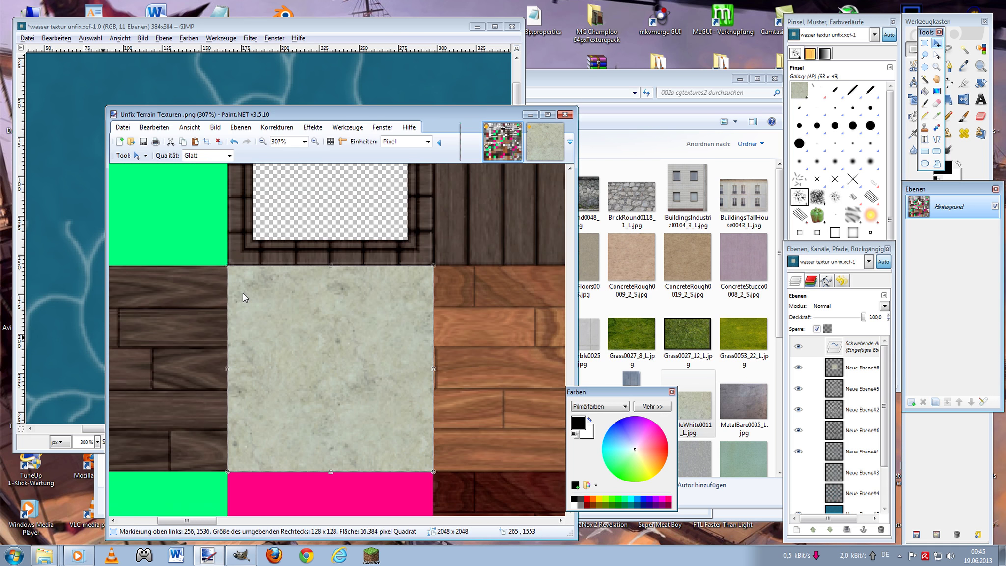
scroll(247, 300, "down", 2)
scroll(213, 395, "down", 2)
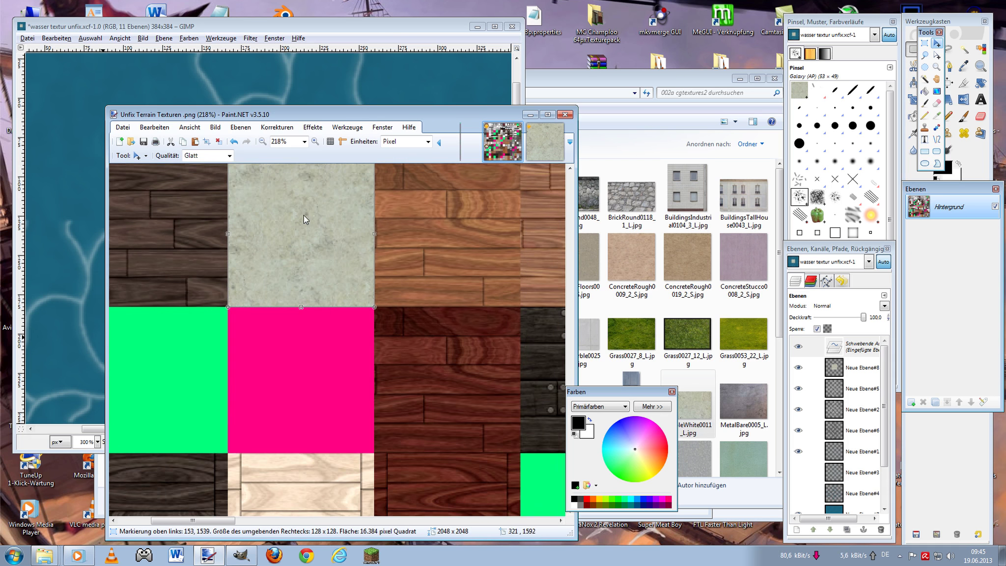
left_click_drag(304, 219, 311, 363)
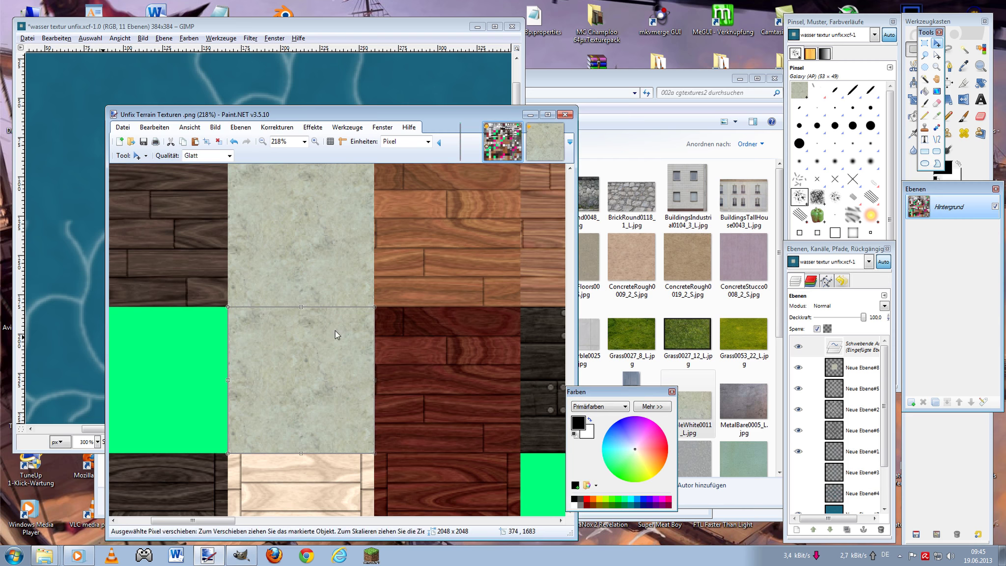
mouse_move(335, 330)
left_mouse_down()
mouse_move(224, 279)
mouse_move(316, 266)
left_mouse_up()
scroll(234, 298, "up", 5)
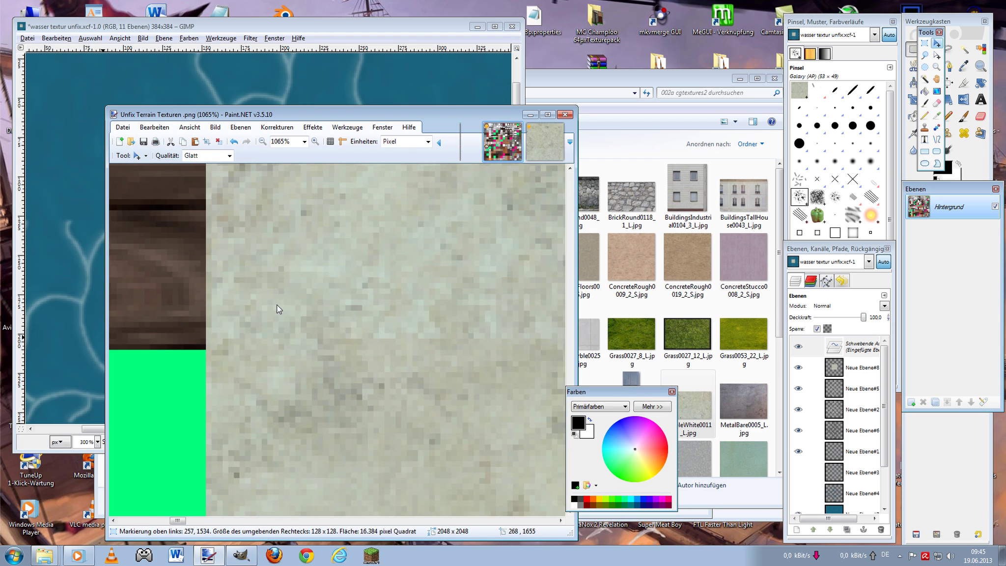
mouse_move(273, 310)
left_mouse_down()
mouse_move(249, 215)
mouse_move(335, 399)
mouse_move(348, 366)
left_mouse_up()
scroll(272, 315, "down", 4)
scroll(271, 341, "up", 3)
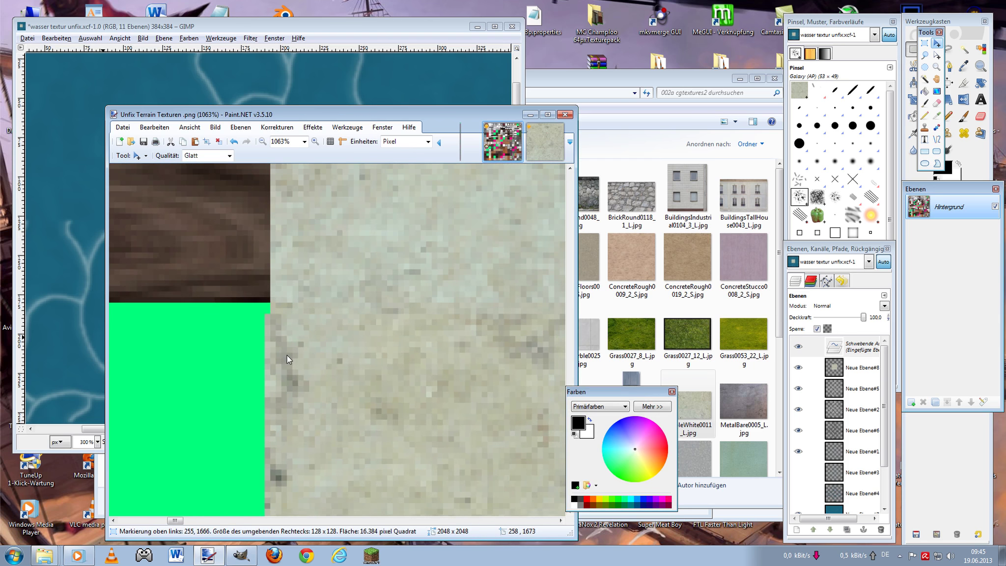
left_click_drag(271, 341, 290, 344)
scroll(290, 344, "down", 4)
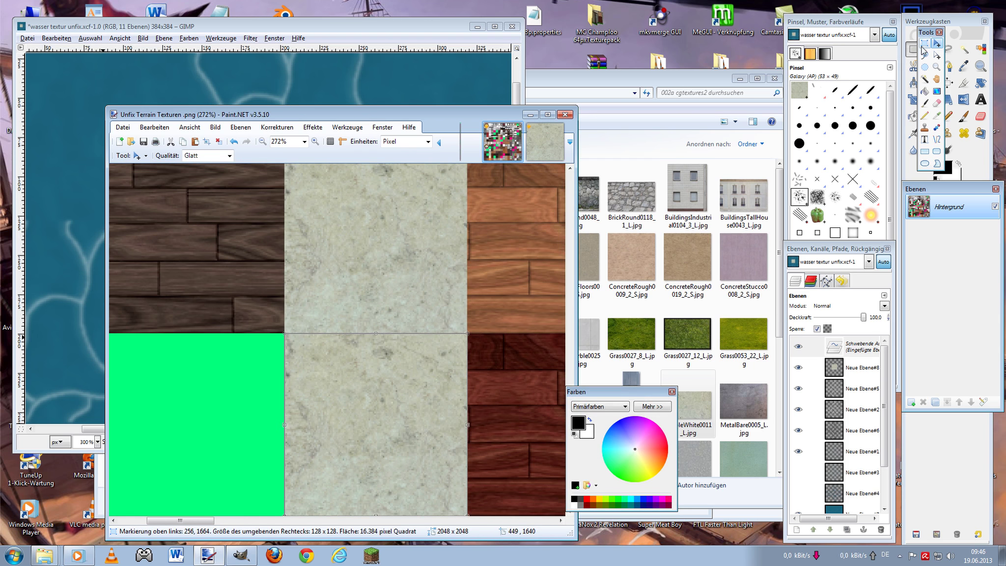
- Deselect to commit the placed marble tile, then rectangle-select most of the wooden plank tile
key("s")
left_click(424, 274)
scroll(429, 355, "up", 3)
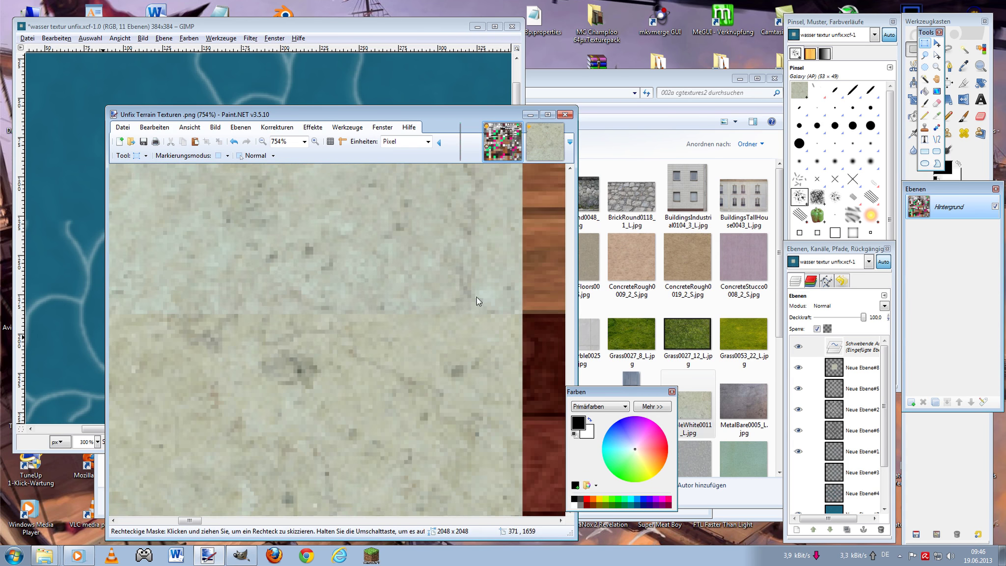
key("ctrl+z")
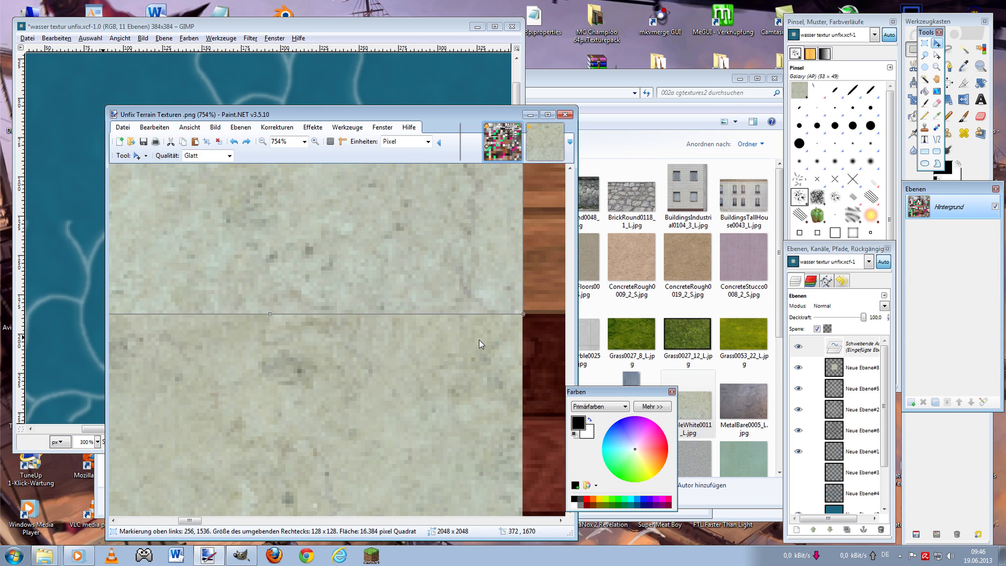
scroll(392, 282, "down", 5)
scroll(411, 288, "up", 1)
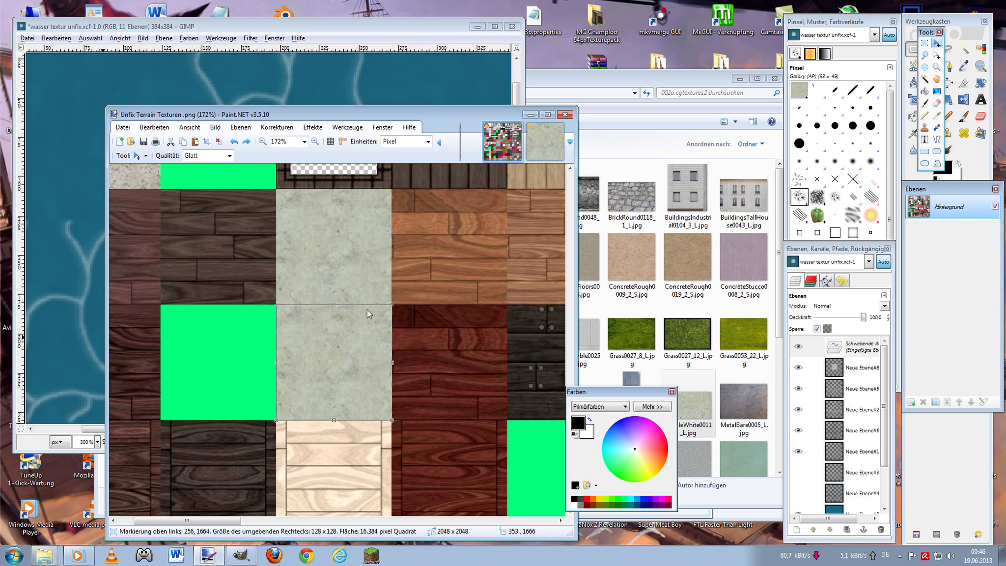
key("s")
left_click(411, 279)
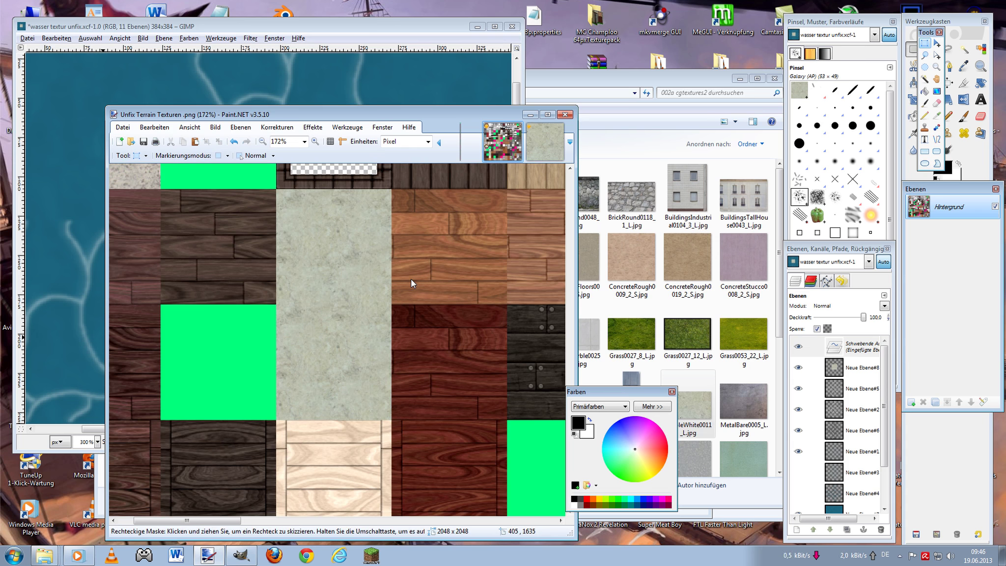
scroll(401, 401, "up", 1)
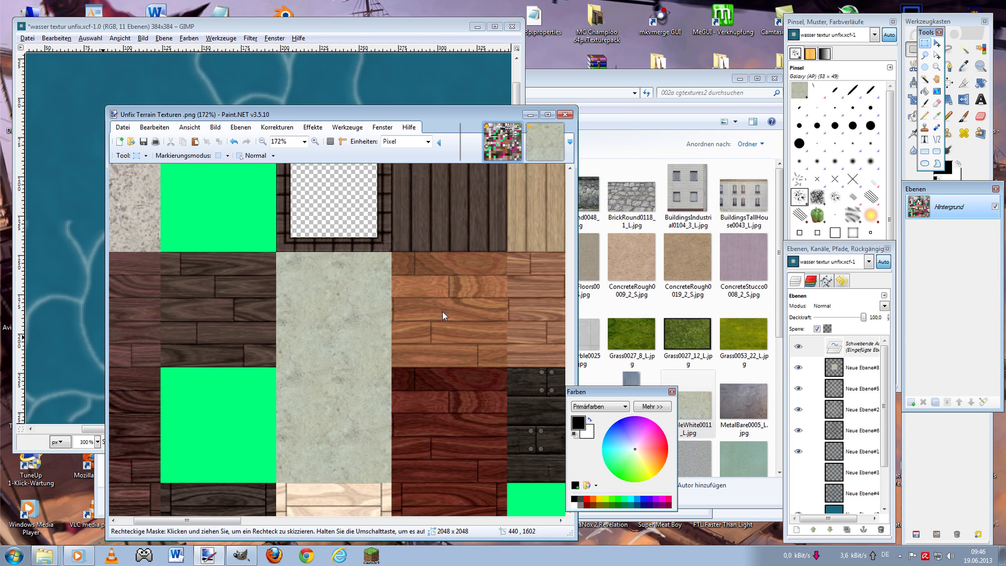
left_click_drag(394, 258, 502, 360)
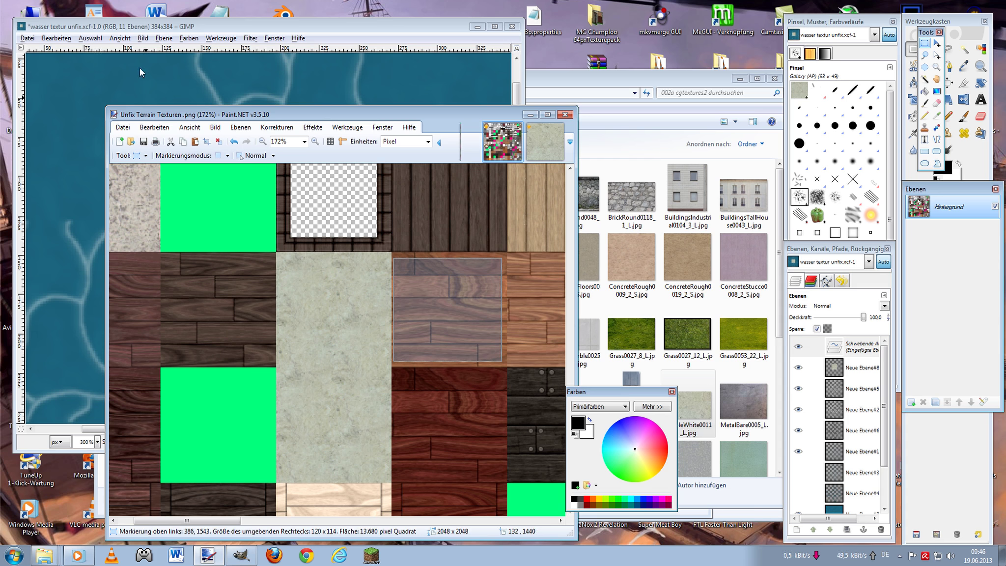
- Remove the floating marble paste from the GIMP water image and anchor the emptied selection
left_click(285, 34)
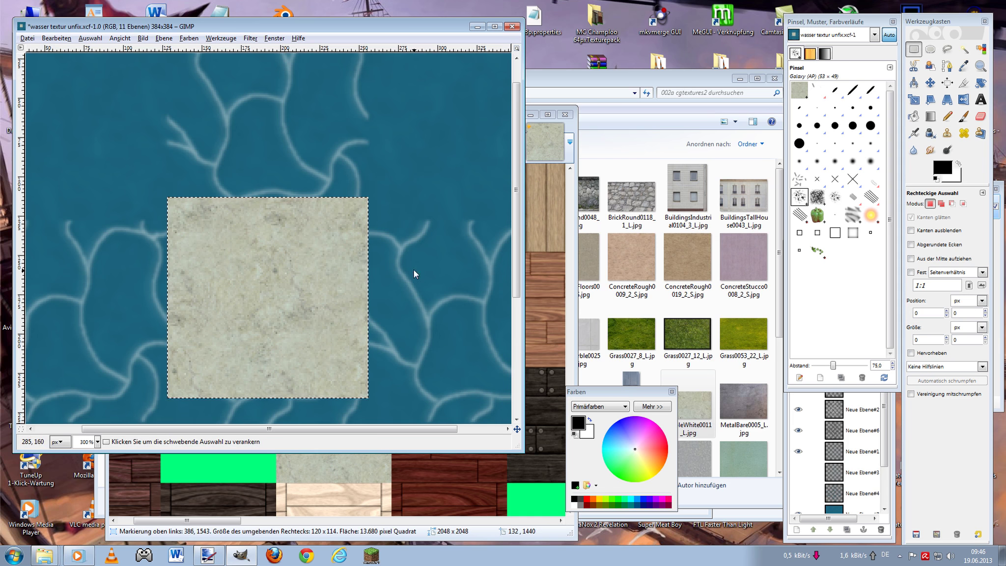
key("ctrl+z")
left_click(385, 161)
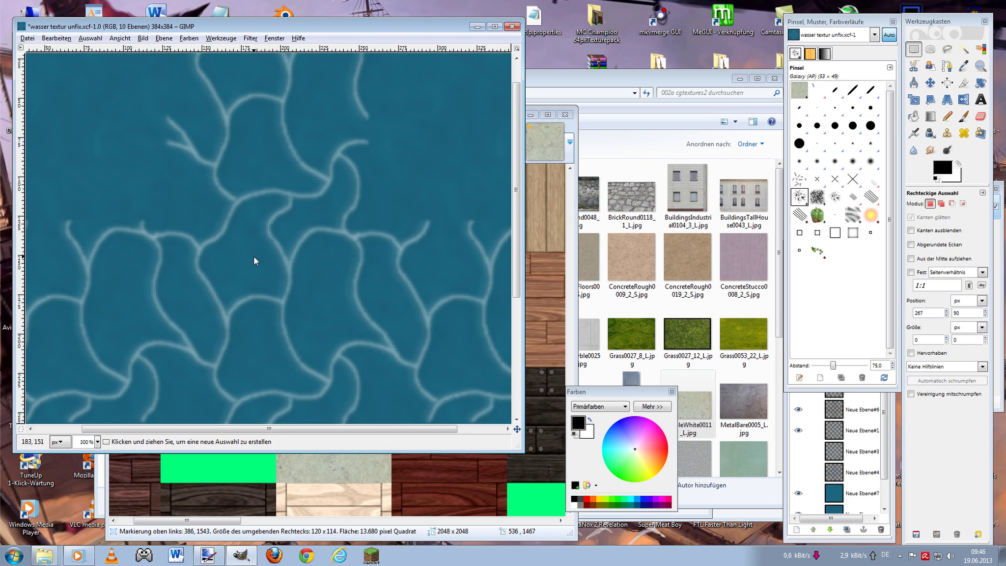
- Scroll through the GIMP layer list and make layer Neue Ebene#4 visible again
left_click(308, 216)
scroll(370, 201, "down", 1, "ctrl")
scroll(371, 201, "down", 2, "ctrl")
scroll(291, 164, "up", 2, "ctrl")
scroll(288, 162, "down", 1, "ctrl")
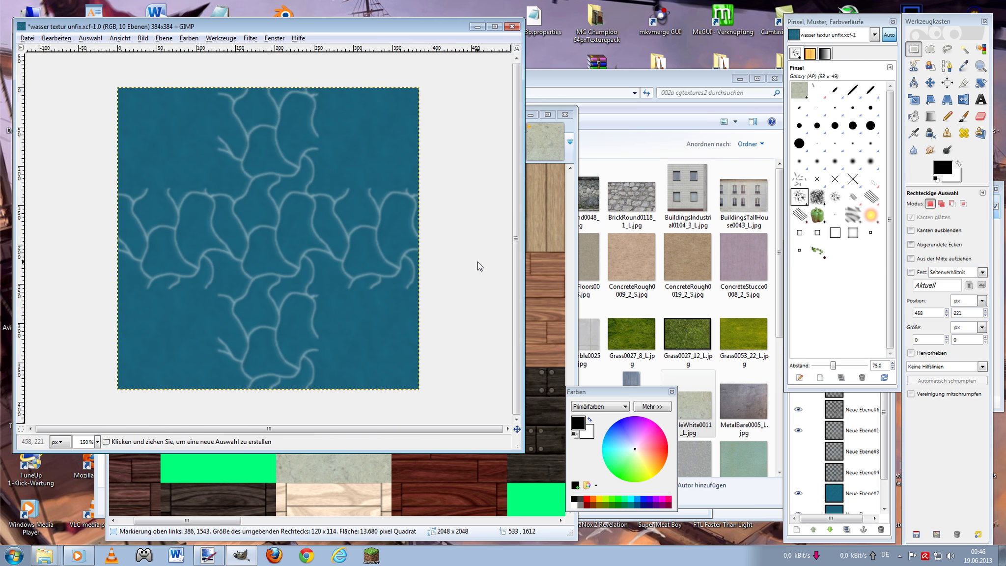
left_click(885, 493)
scroll(887, 492, "up", 2)
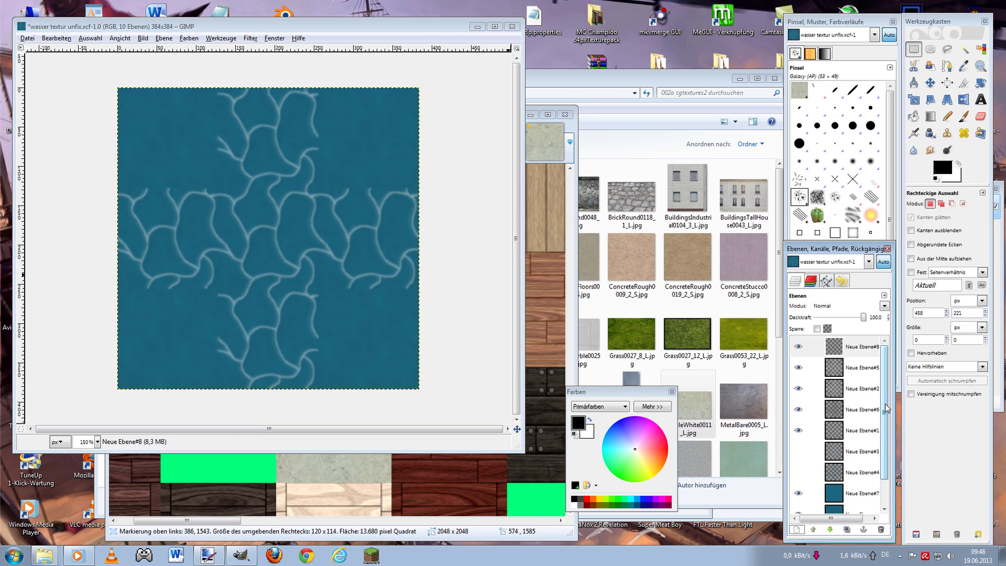
left_click(798, 475)
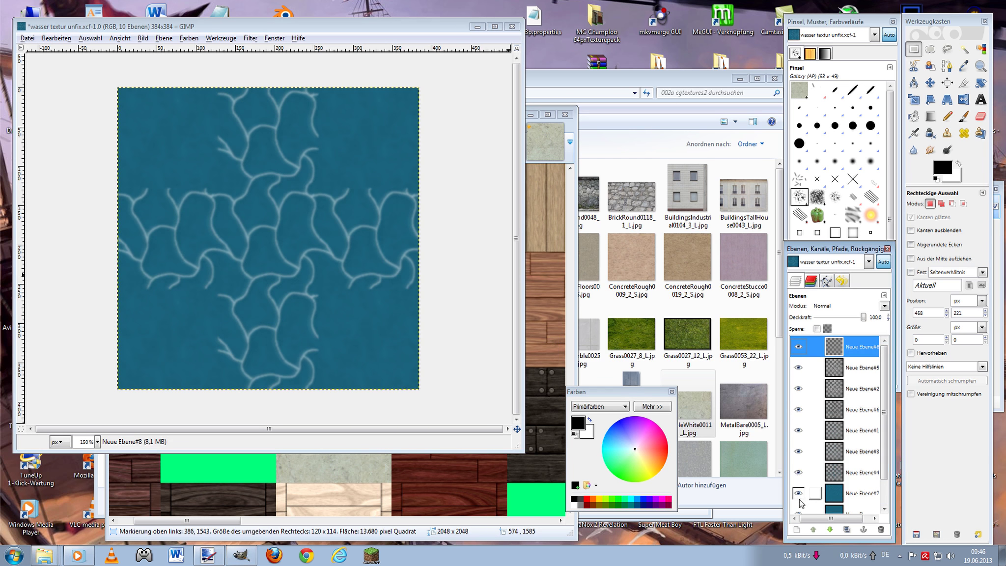
- Merge all visible water layers into a single layer
right_click(848, 347)
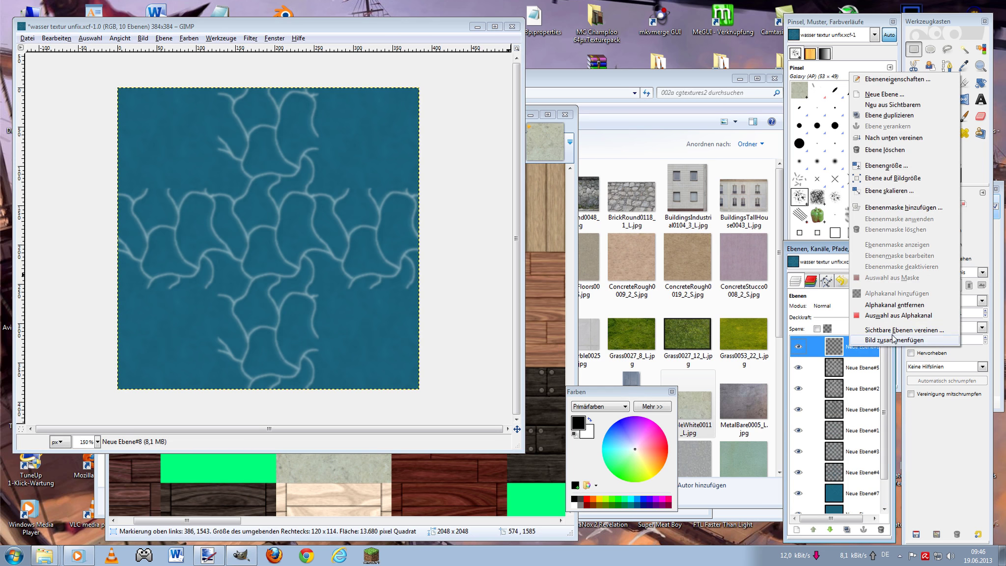
left_click(909, 339)
left_click(211, 257)
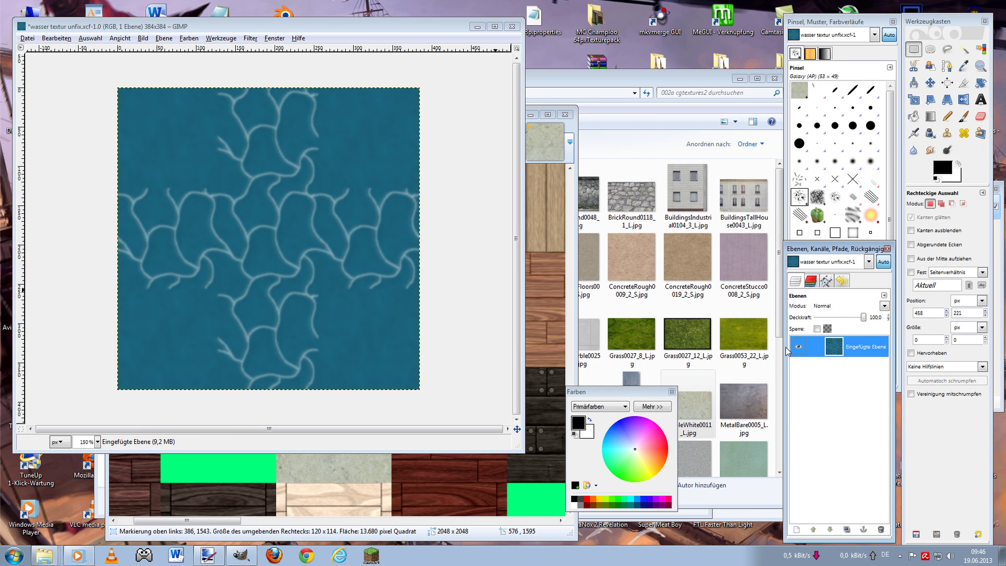
key("ctrl+z")
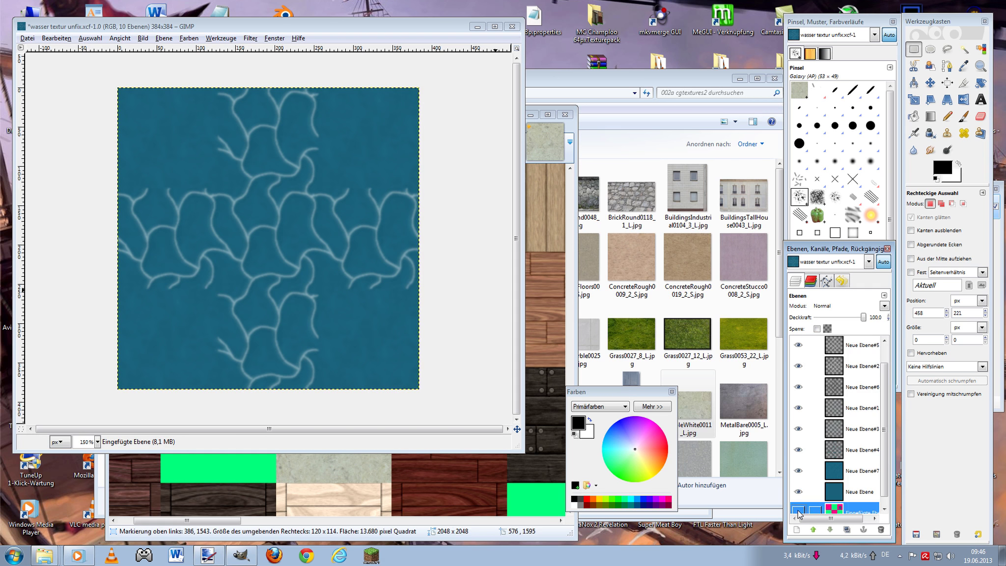
right_click(853, 346)
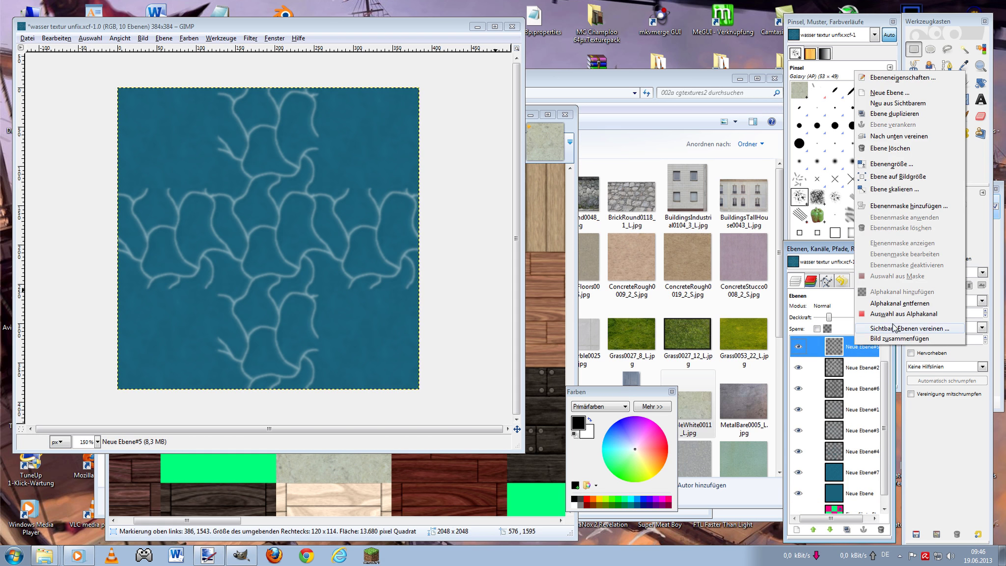
left_click(893, 328)
left_click(93, 140)
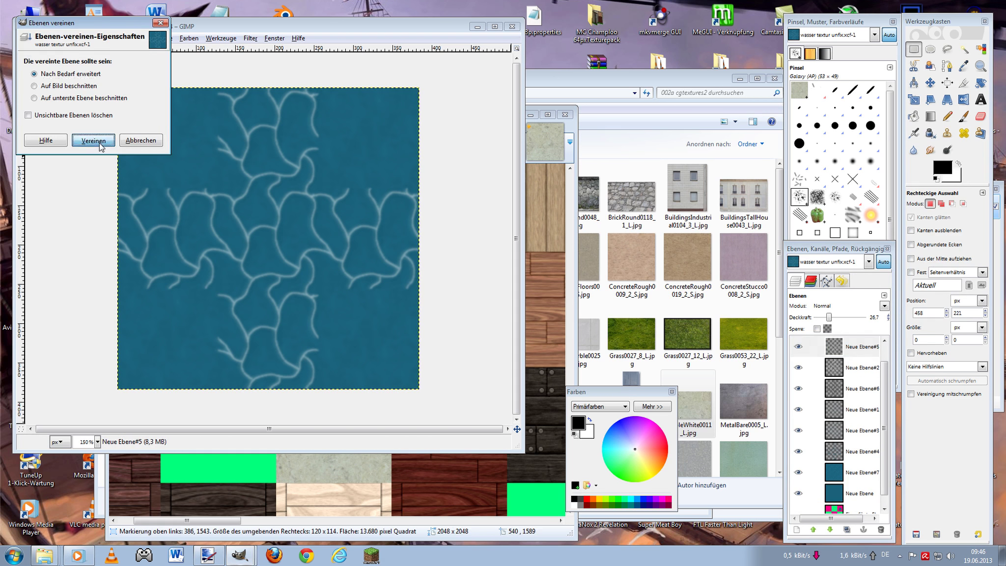
- Fuzzy-select the central water square and copy it from the merged water layer
left_click(962, 50)
left_click(860, 367)
left_click(265, 252)
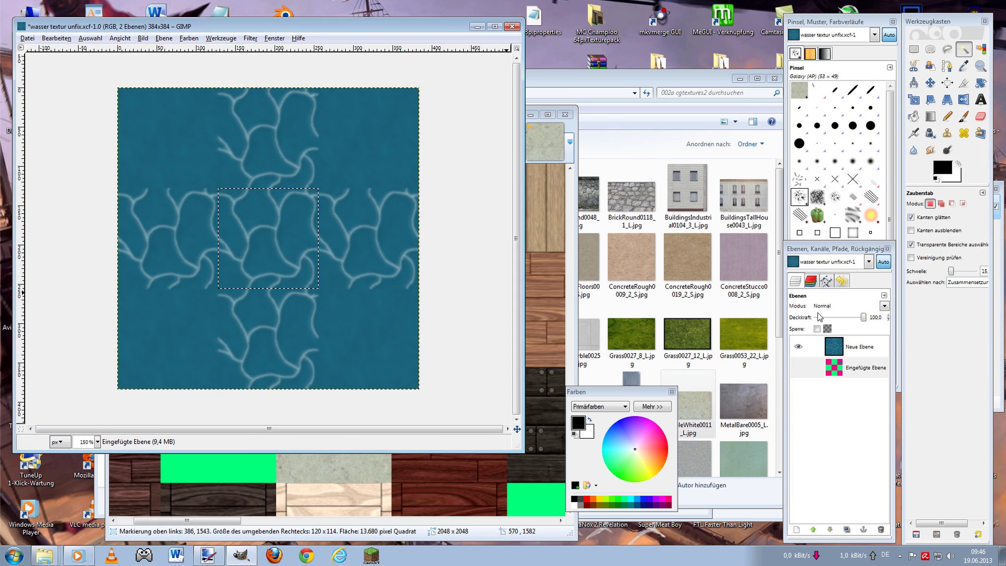
left_click(815, 347)
key("ctrl+c")
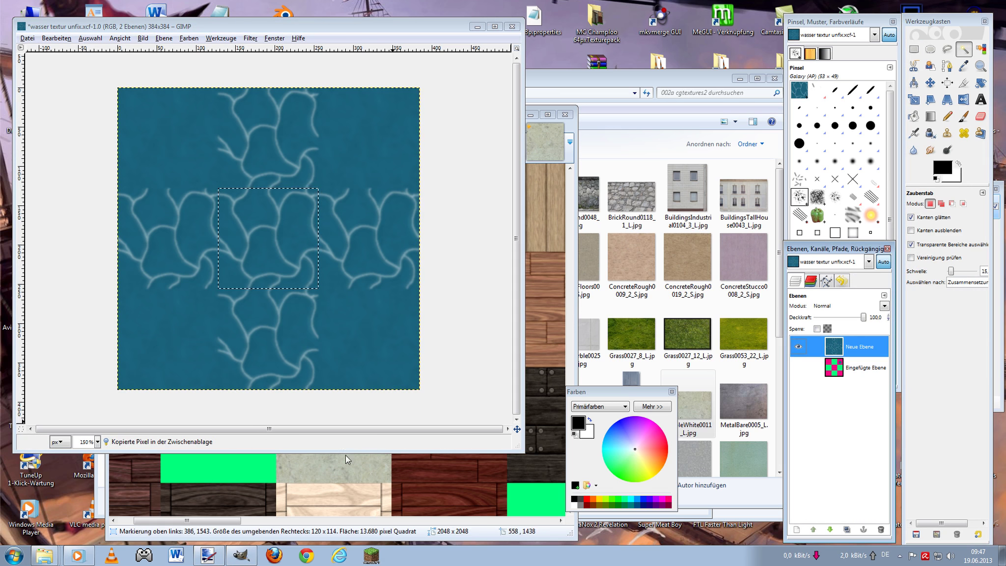
left_click(533, 304)
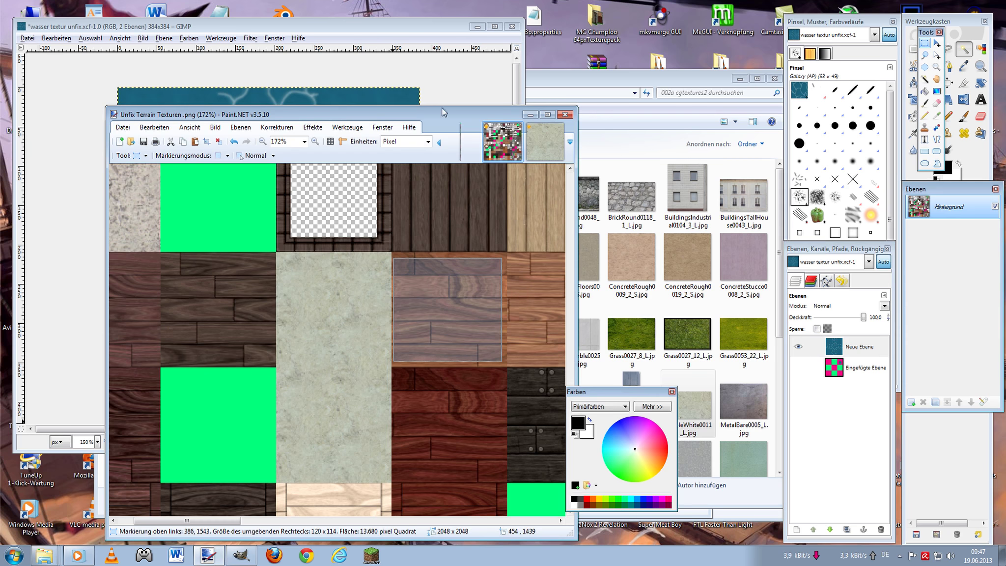
- Paste the teal water tile into the 128 × 128 MarbleWhite0011_L.jpg image, keeping its canvas size
left_click_drag(442, 112, 411, 57)
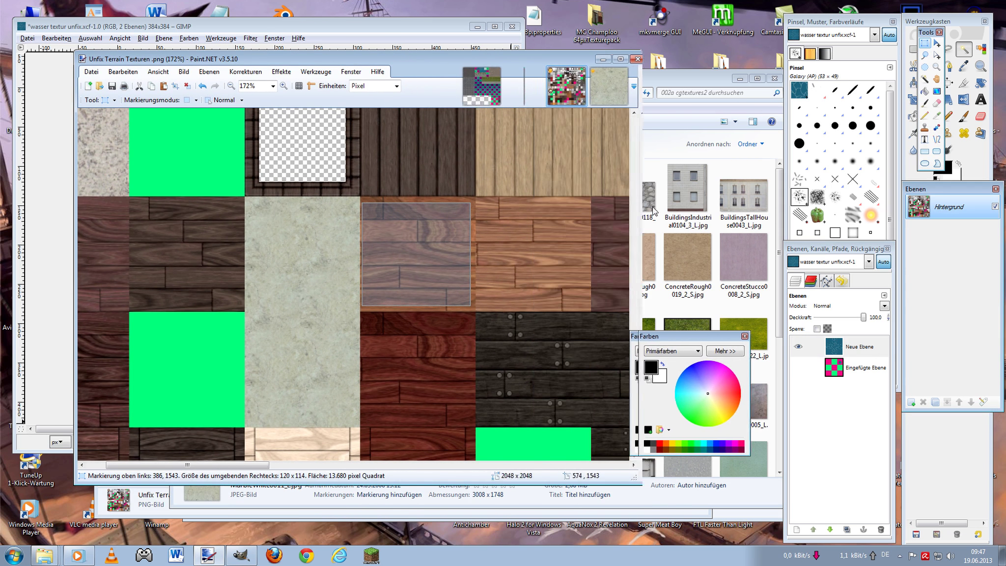
left_click(630, 91)
key("ctrl+v")
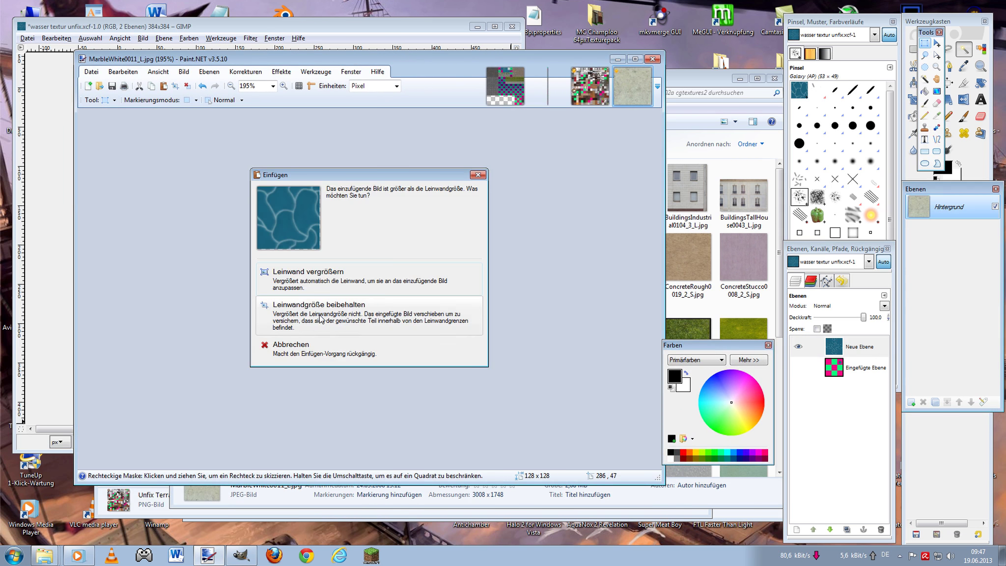
left_click(320, 318)
scroll(407, 273, "up", 2)
scroll(406, 278, "up", 1)
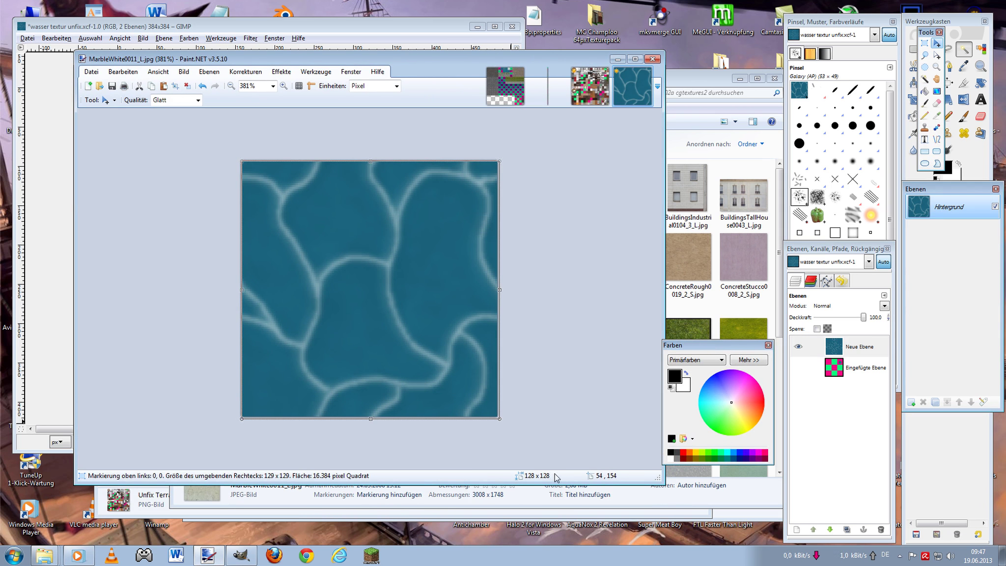
- Rectangle-select the 384 × 384 checkerboard block in the heyede_repeat2_ctm (2).png atlas
left_click(924, 43)
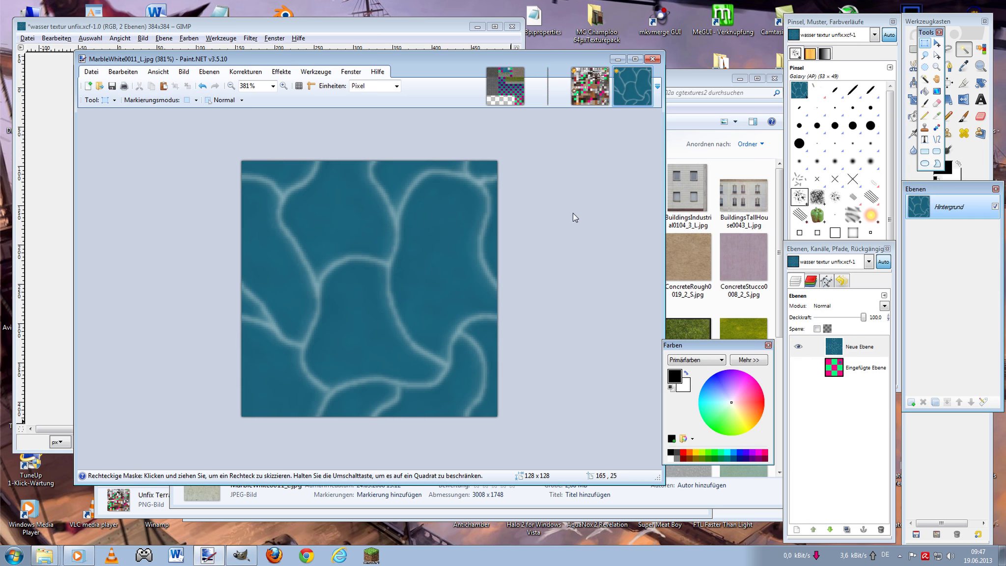
left_click(490, 93)
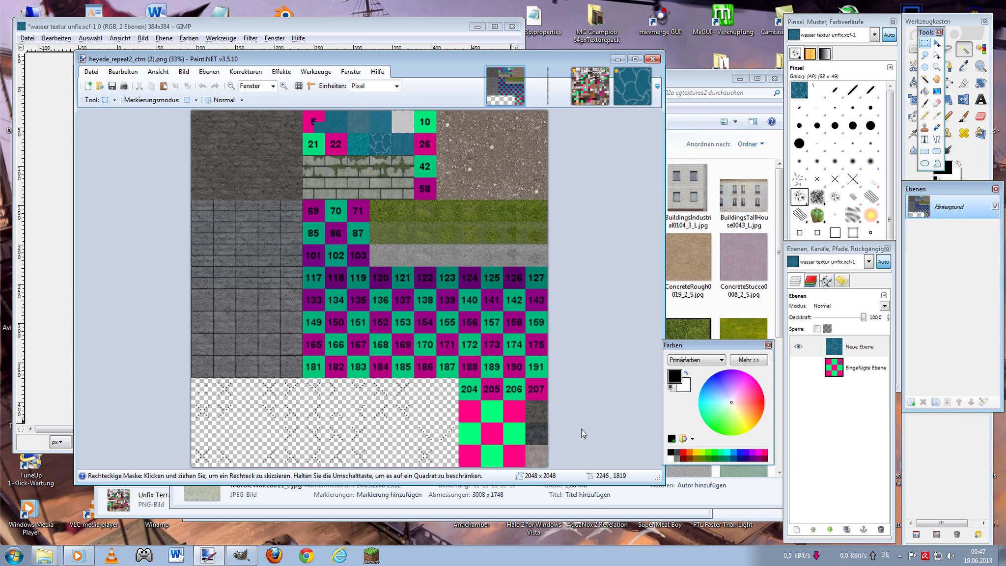
scroll(581, 433, "up", 2)
scroll(492, 344, "up", 2)
scroll(422, 273, "up", 2)
scroll(537, 268, "up", 1)
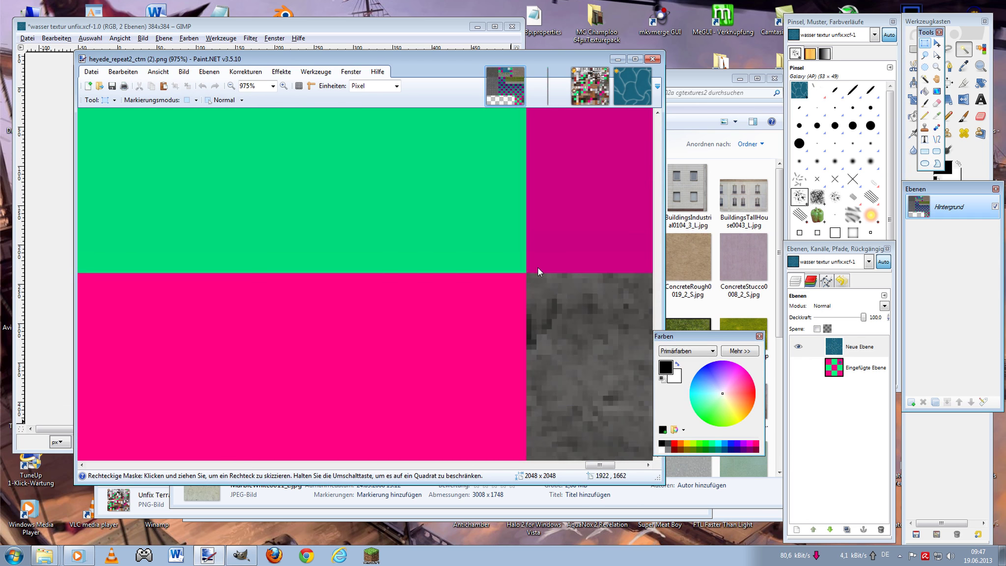
left_click_drag(516, 278, 357, 363)
scroll(357, 363, "down", 3)
scroll(355, 368, "down", 2)
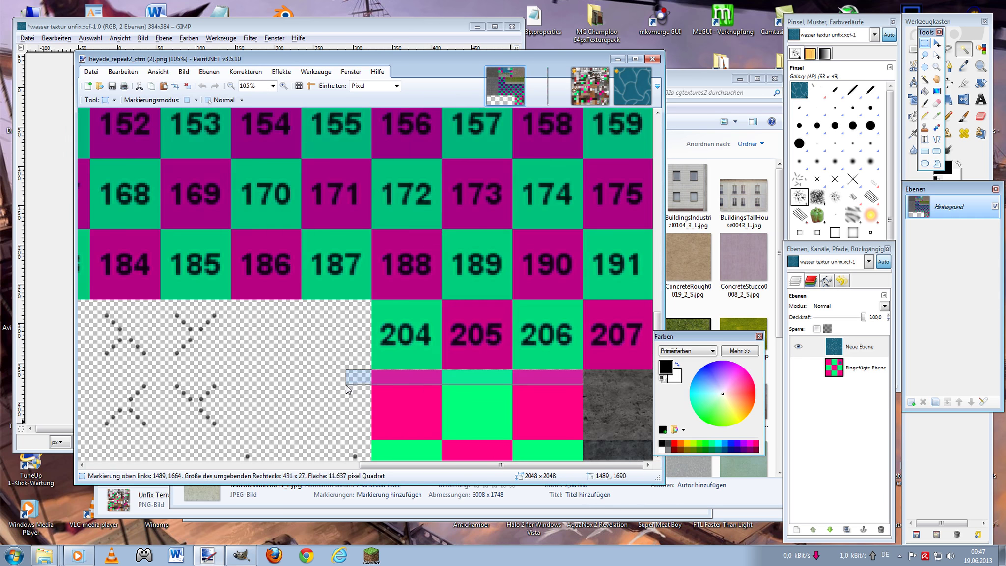
scroll(347, 442, "up", 2)
mouse_move(346, 384)
left_mouse_down()
mouse_move(348, 496)
mouse_move(308, 497)
left_mouse_up()
scroll(347, 497, "up", 2)
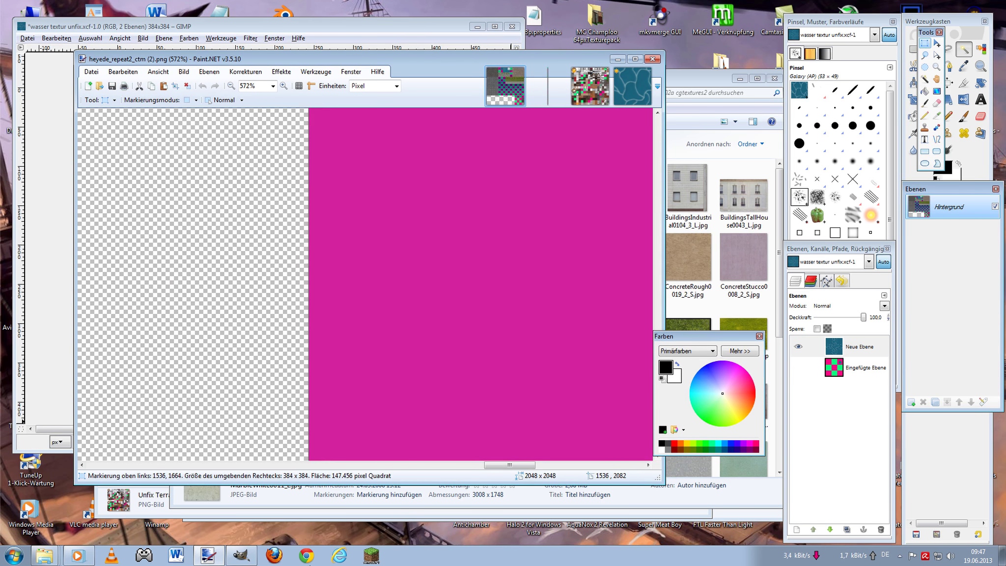
- Create a new 384 × 384 image and paste the pink-green checkerboard into it
left_click(87, 85)
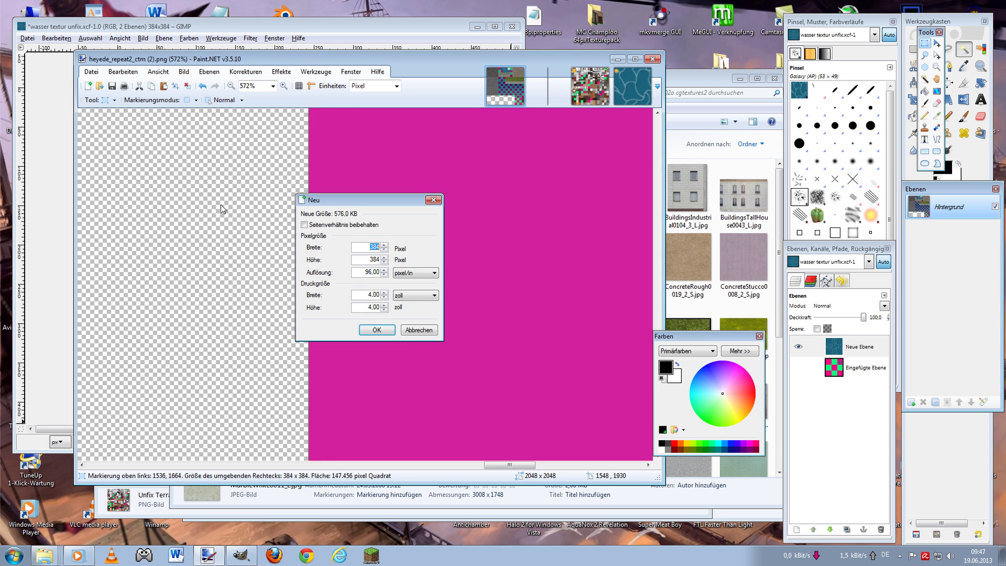
left_click(384, 330)
key("ctrl+v")
- Close the Unfix Terrain Texturen image without saving changes
left_click(581, 93)
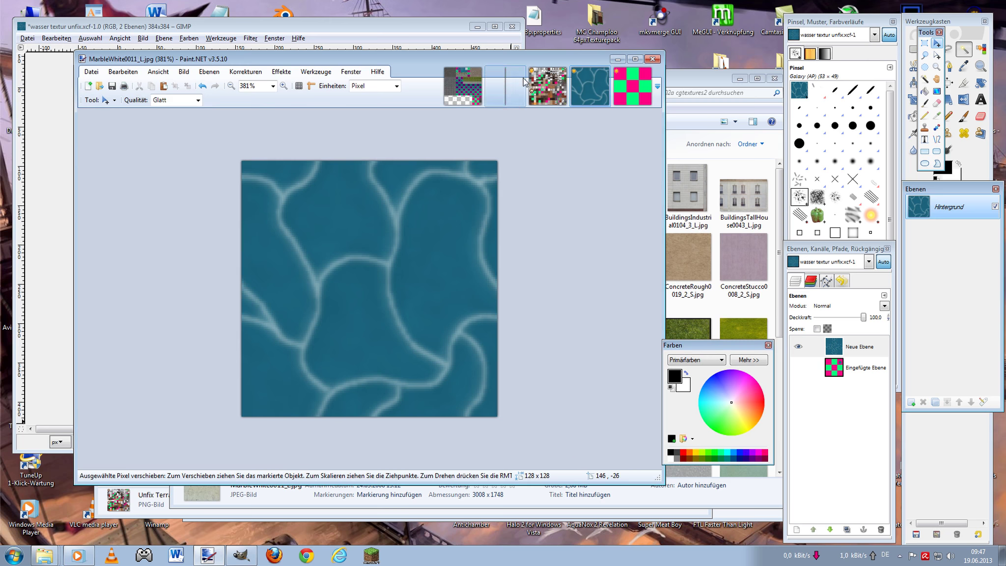
left_click(539, 86)
left_click(563, 73)
left_click(324, 303)
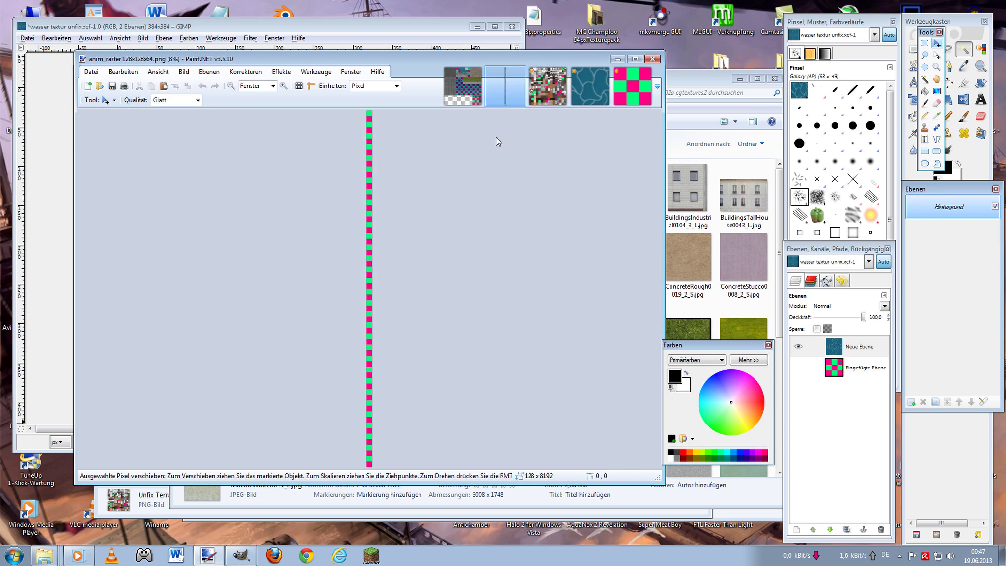
- Paste the teal water tile onto a new layer in the checkerboard's top-left square
left_click(589, 89)
left_click(633, 93)
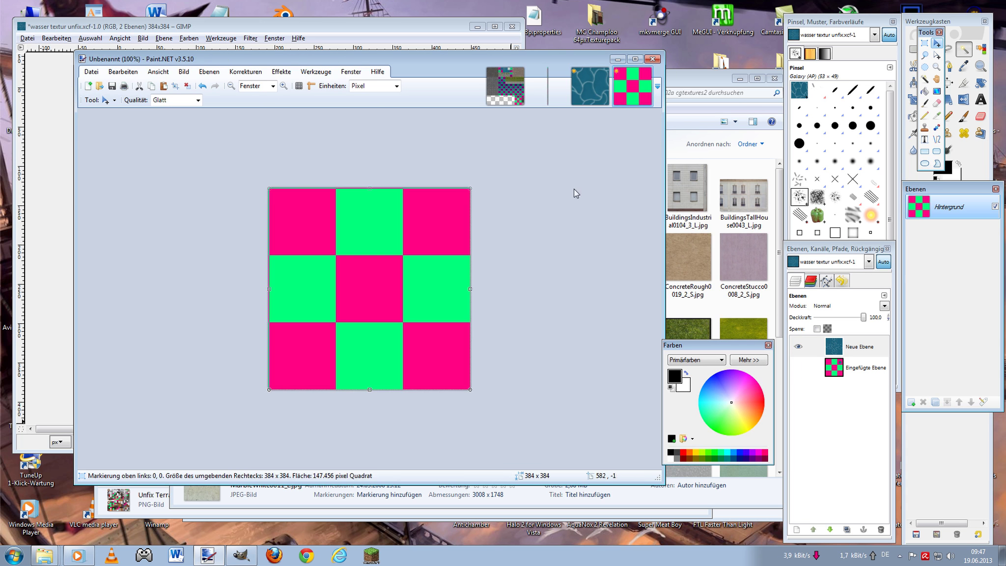
left_click(596, 81)
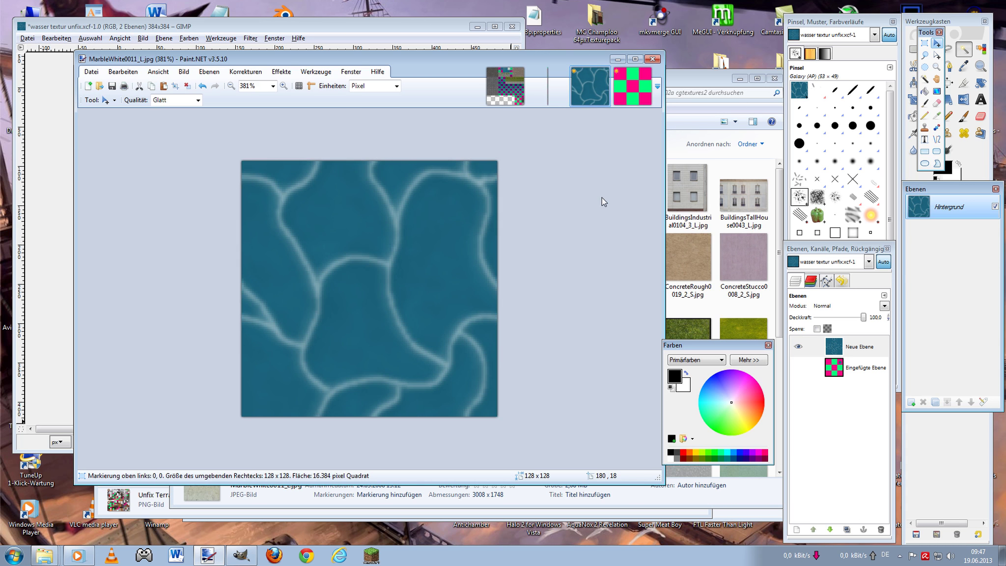
left_click(631, 94)
left_click(910, 402)
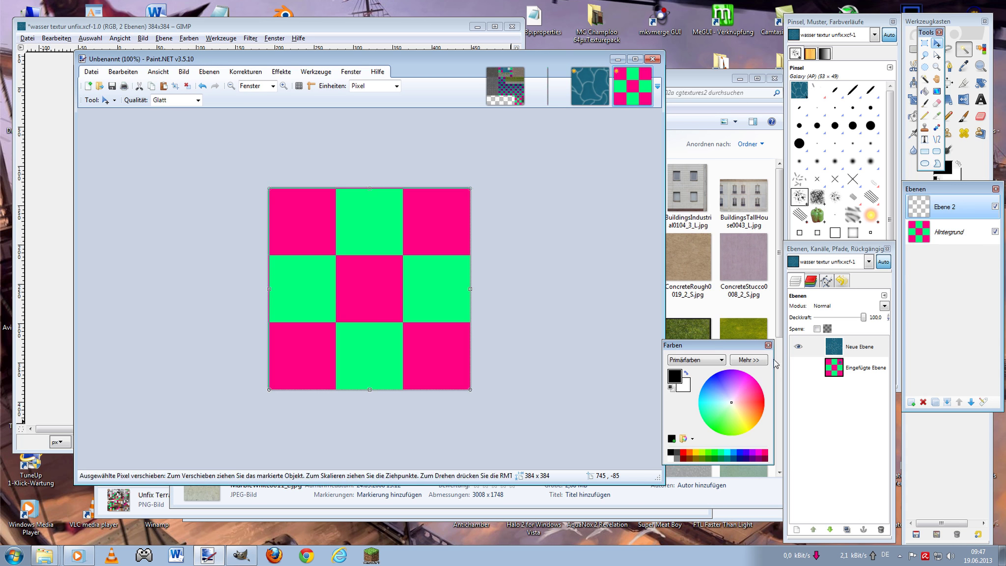
key("ctrl+v")
key("ctrl+plus")
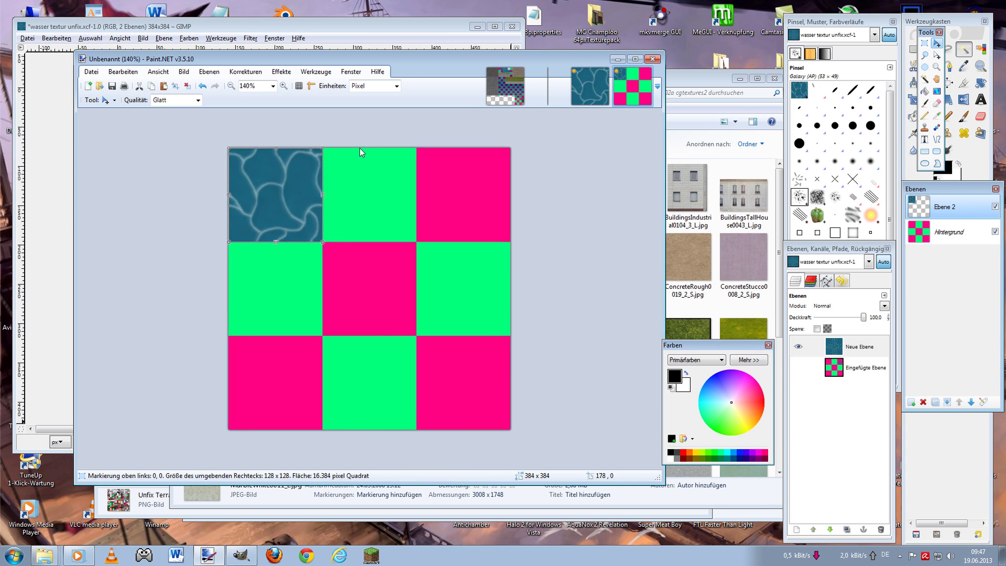
- Place water tiles exactly in the top-middle, top-right and middle-left 128×128 squares
scroll(307, 135, "up", 3)
scroll(306, 135, "up", 2)
mouse_move(163, 233)
left_mouse_down()
mouse_move(369, 186)
mouse_move(342, 202)
mouse_move(476, 184)
left_mouse_up()
scroll(341, 202, "down", 3)
scroll(476, 184, "up", 5)
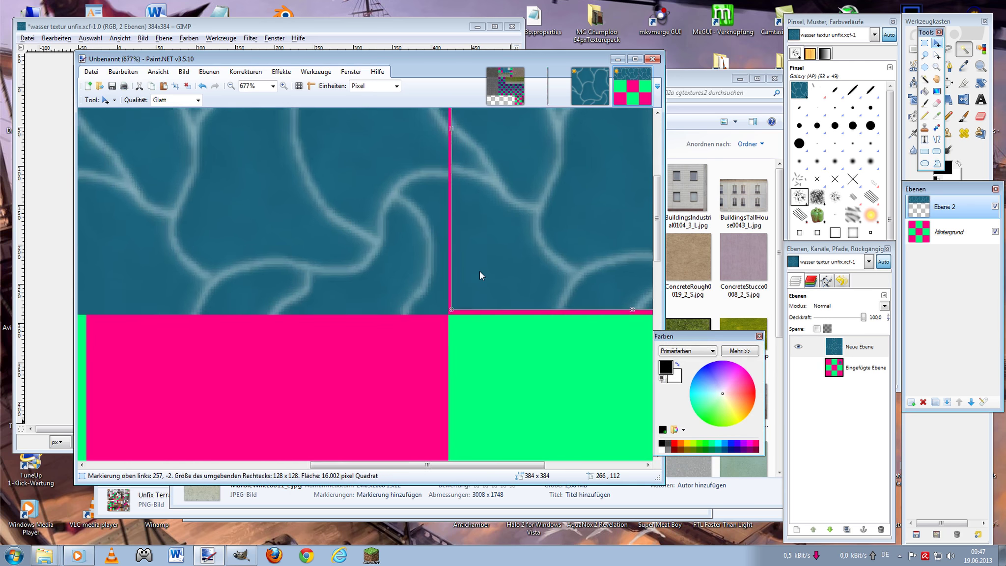
left_click_drag(479, 271, 479, 279)
scroll(479, 279, "down", 3)
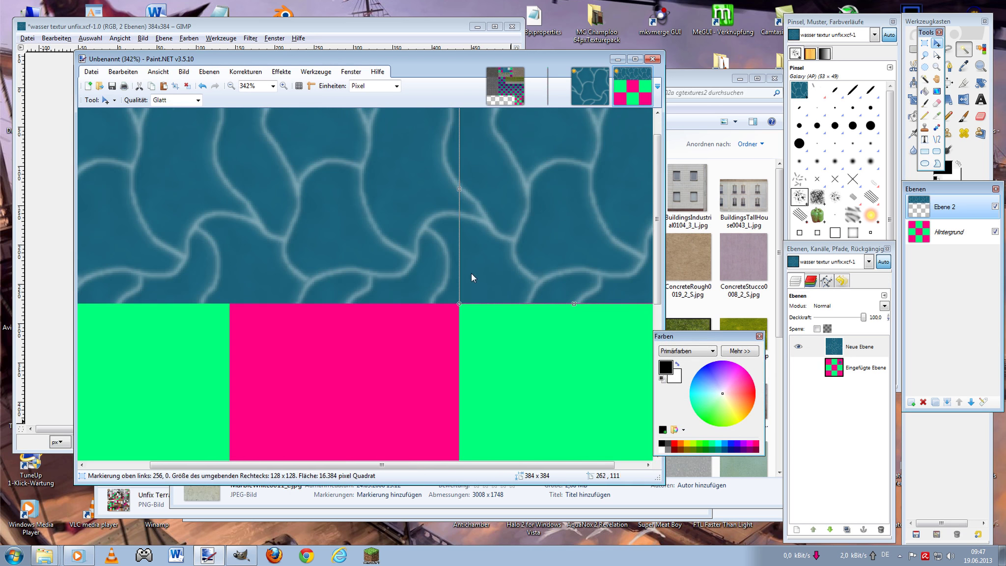
scroll(470, 274, "down", 3)
left_click_drag(471, 148, 242, 273)
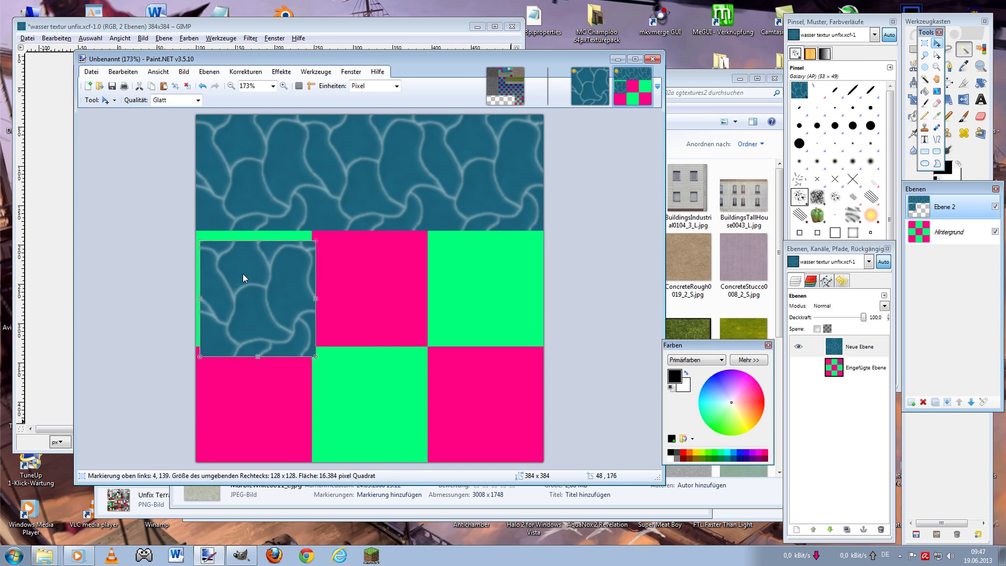
scroll(242, 274, "up", 7)
scroll(219, 215, "up", 3)
left_click_drag(292, 349, 312, 267)
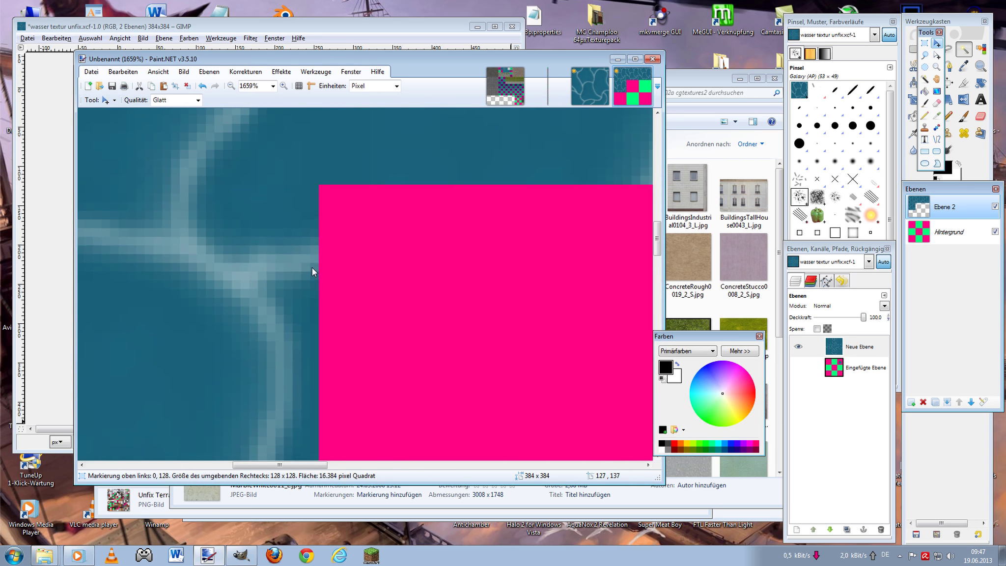
- Position water tiles over the centre and middle-right squares, lined up with the grid
scroll(312, 267, "down", 7)
mouse_move(159, 308)
left_mouse_down()
mouse_move(403, 359)
mouse_move(379, 306)
mouse_move(368, 306)
left_mouse_up()
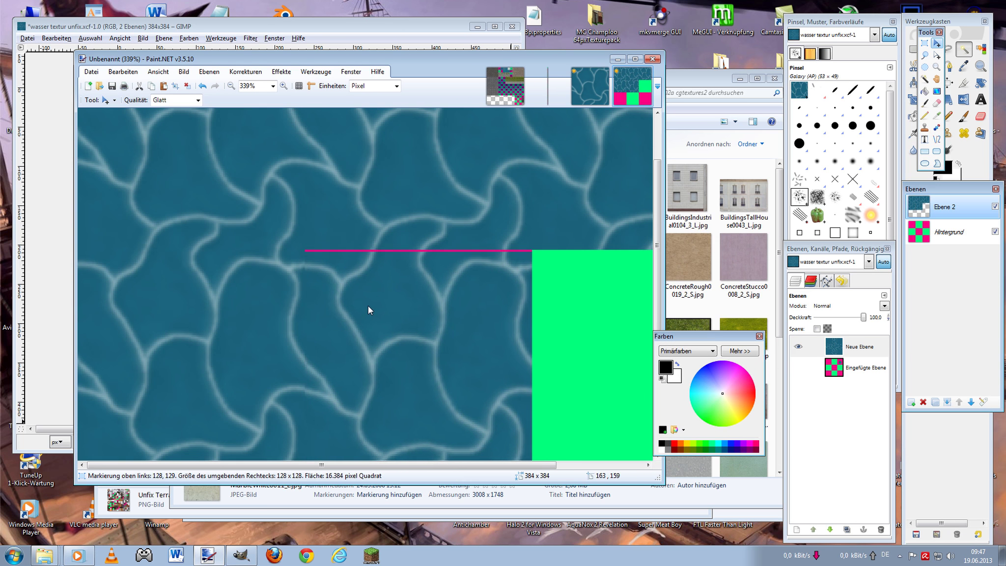
scroll(368, 304, "down", 3)
left_click_drag(323, 276, 427, 273)
scroll(427, 274, "up", 3)
scroll(435, 245, "up", 2)
left_click_drag(534, 253, 528, 258)
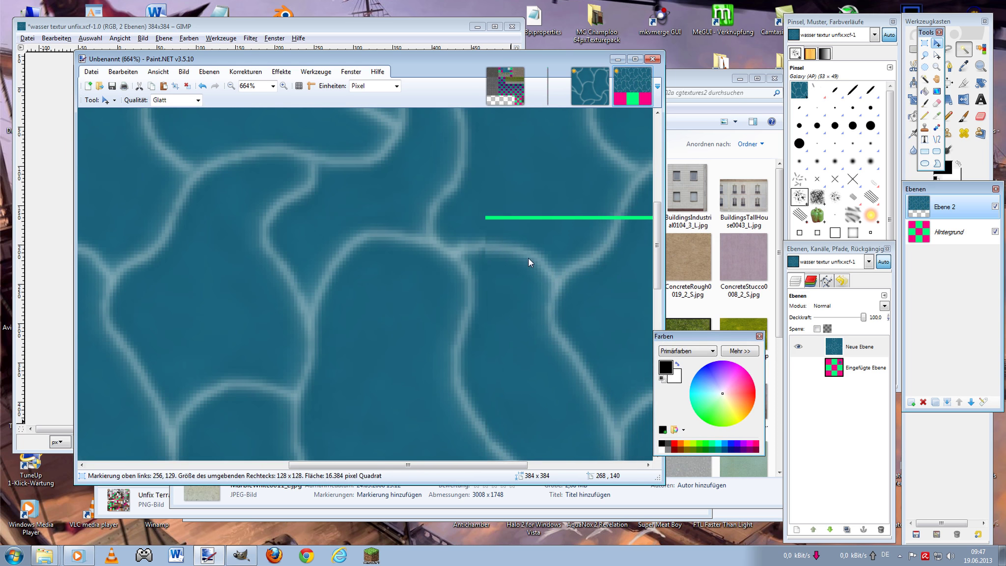
scroll(527, 254, "down", 4)
scroll(494, 274, "up", 2)
- Fill the bottom-left and bottom-right squares with pasted water tiles, then deselect
mouse_move(629, 315)
left_mouse_down()
mouse_move(364, 233)
mouse_move(250, 361)
mouse_move(397, 390)
mouse_move(386, 358)
left_mouse_up()
scroll(250, 360, "up", 3)
scroll(262, 358, "up", 1)
scroll(386, 364, "down", 5)
key("ctrl+v")
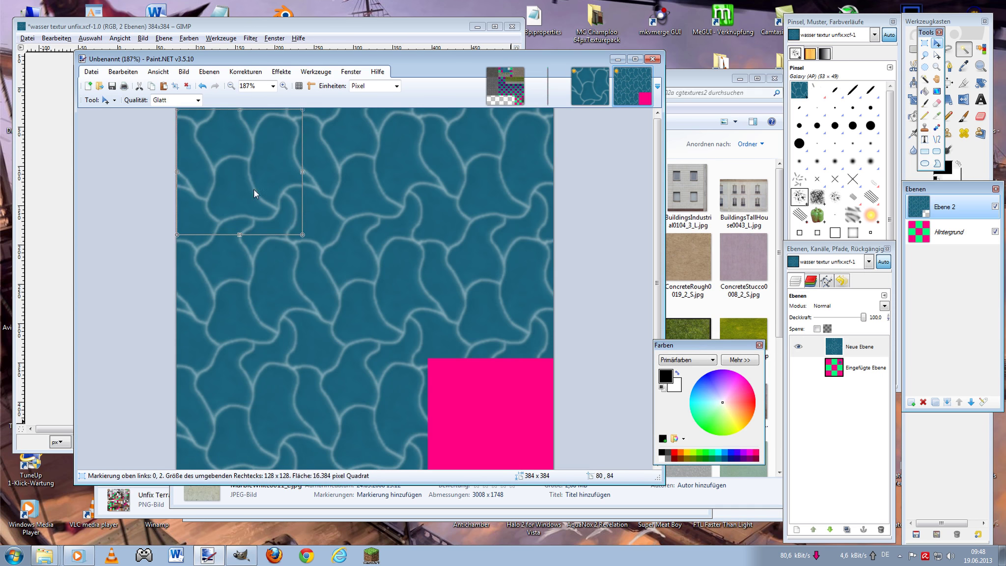
mouse_move(254, 190)
left_mouse_down()
mouse_move(498, 434)
mouse_move(483, 357)
left_mouse_up()
scroll(491, 408, "up", 5)
scroll(487, 361, "down", 3)
scroll(485, 365, "down", 4)
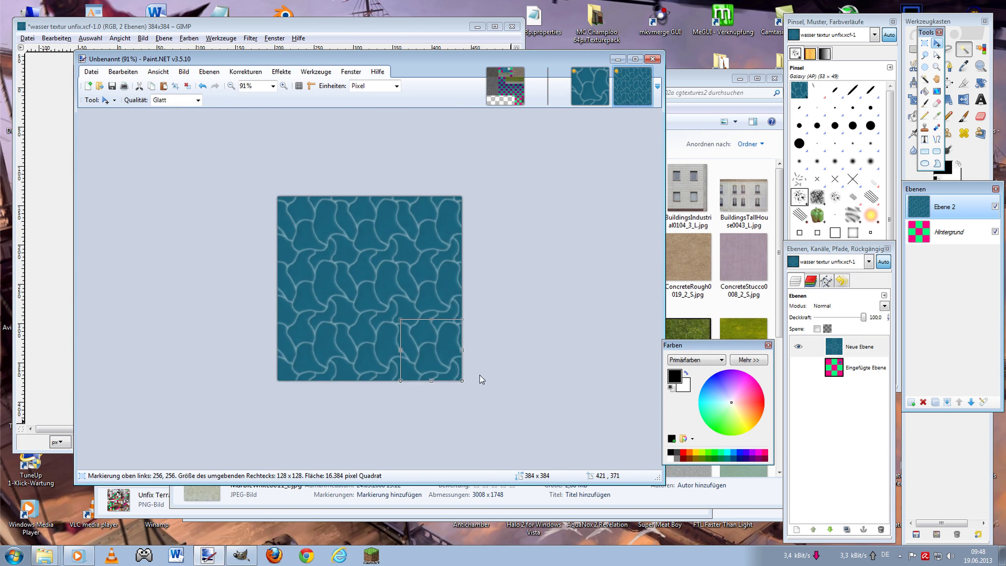
scroll(480, 375, "up", 3)
key("s")
key("ctrl+d")
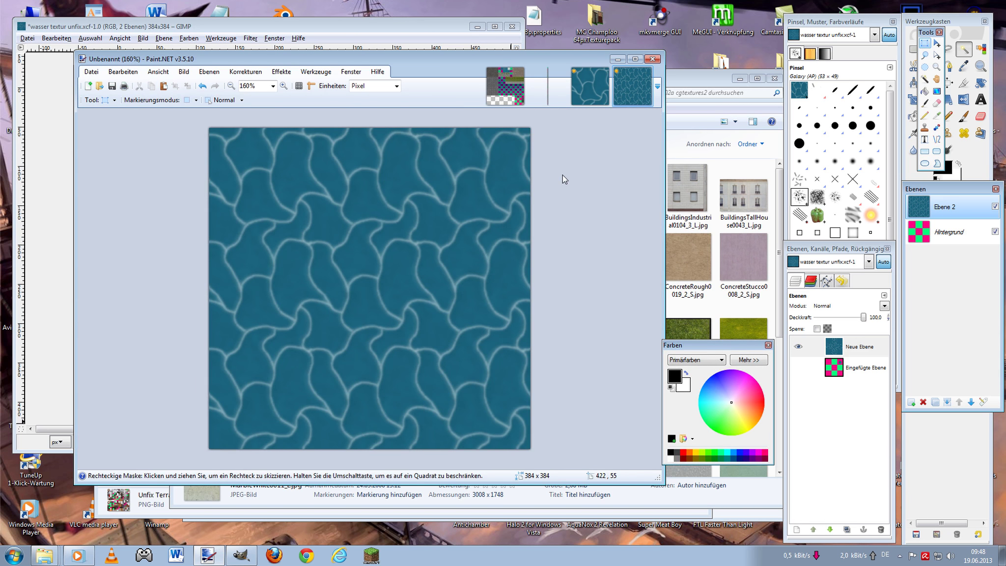
- Lower the water layer's opacity slightly in its layer properties
left_click(984, 402)
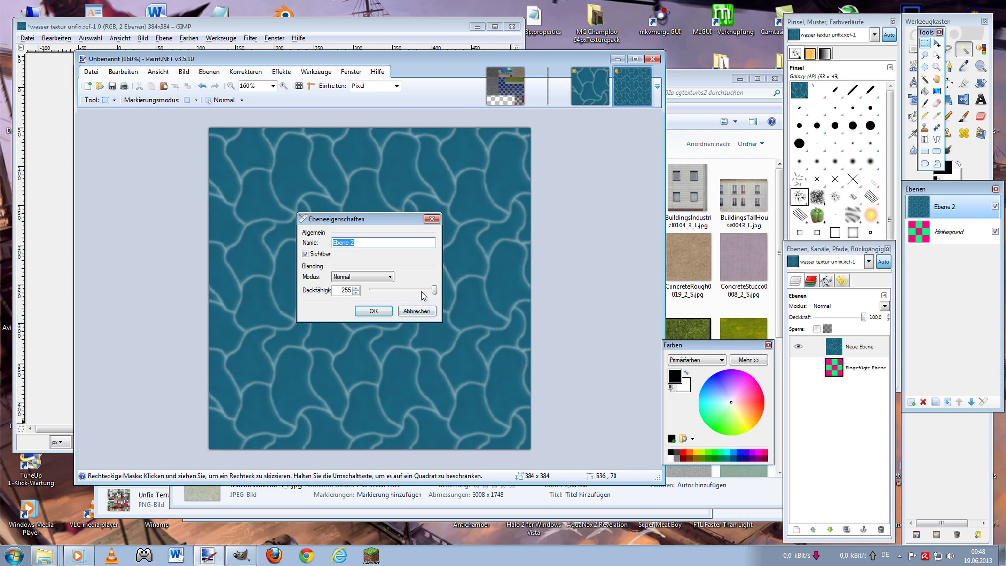
left_click_drag(432, 292, 430, 294)
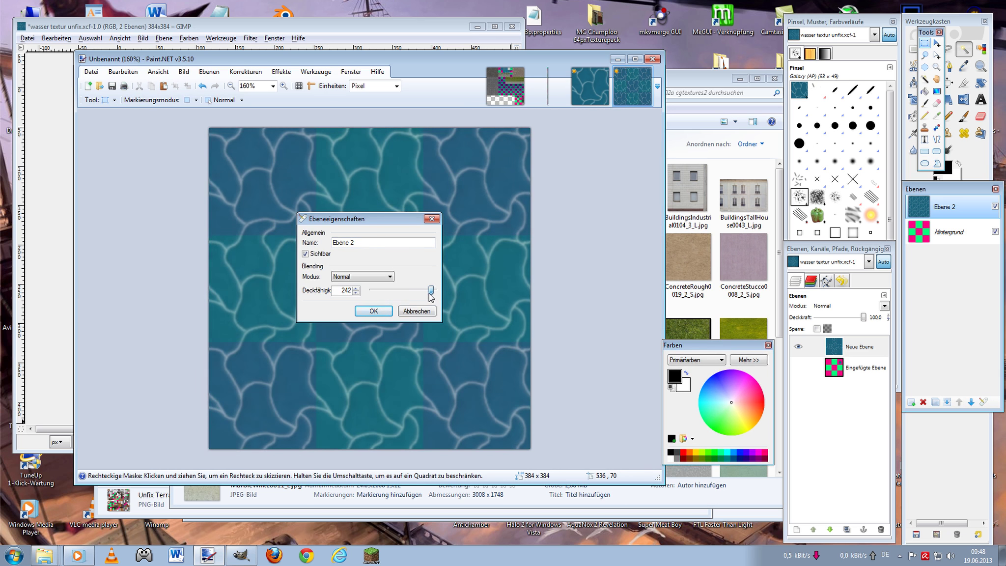
left_click(371, 311)
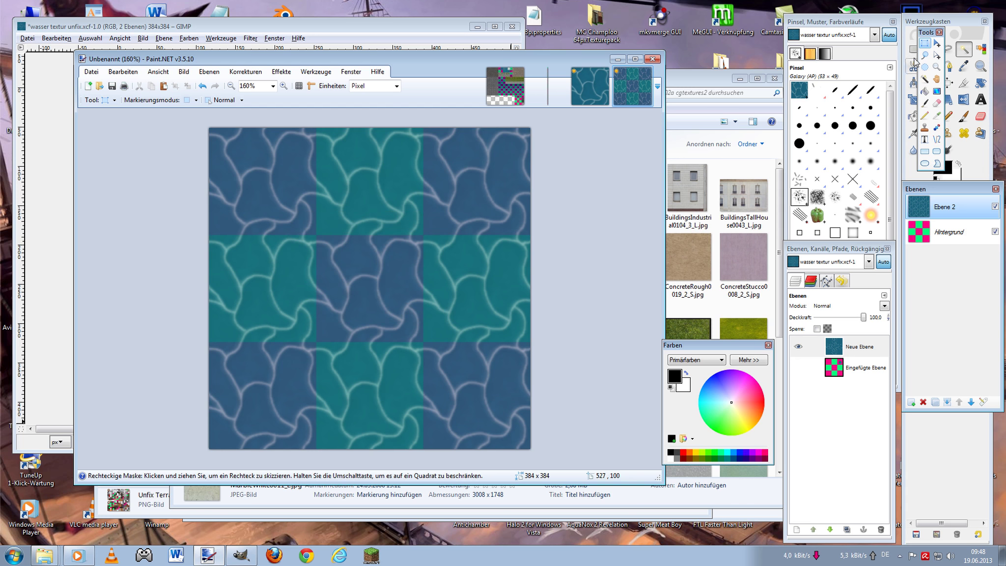
- Select the centre pink grid square and paste it onto a new top layer
left_click(926, 78)
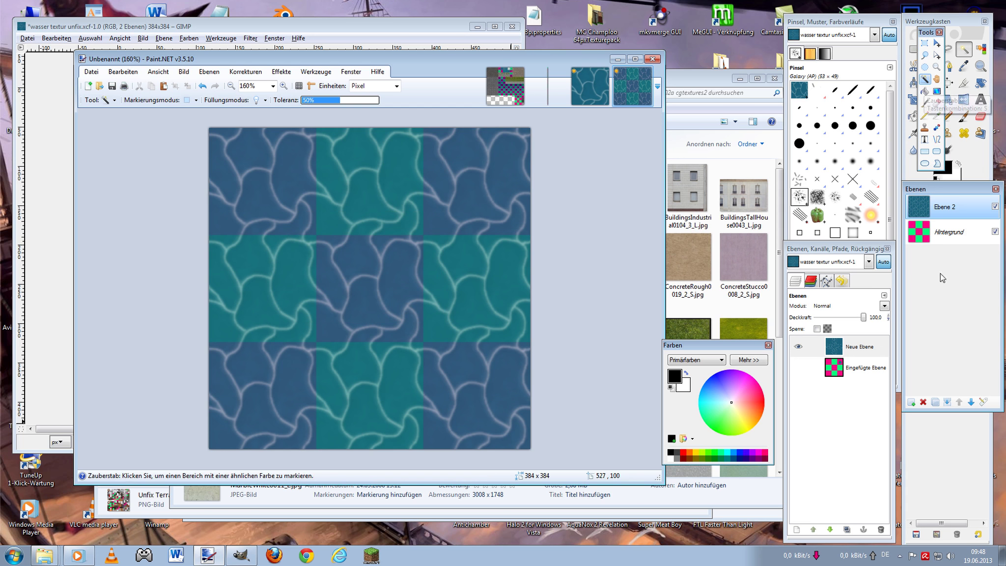
left_click(948, 232)
left_click(368, 299)
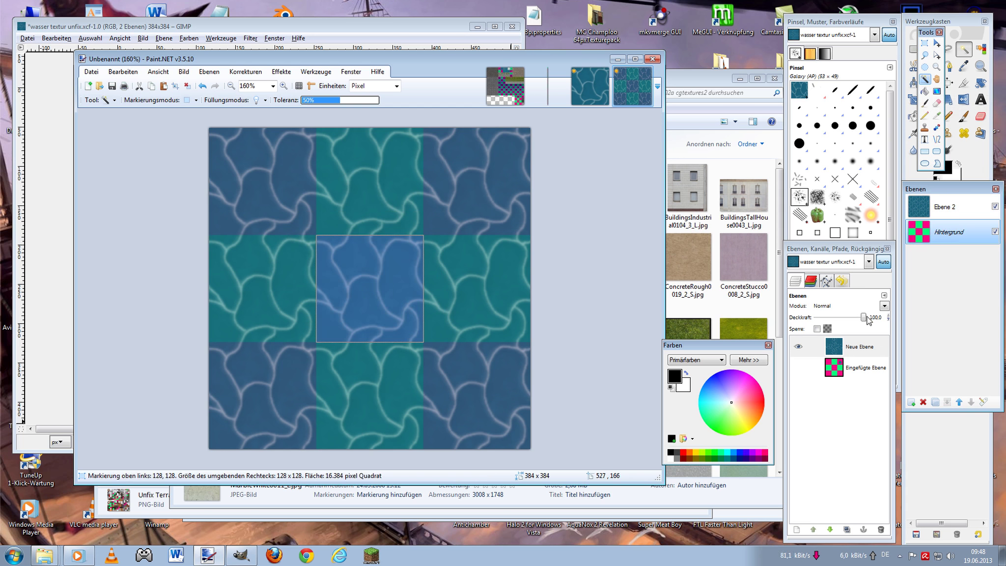
left_click(948, 206)
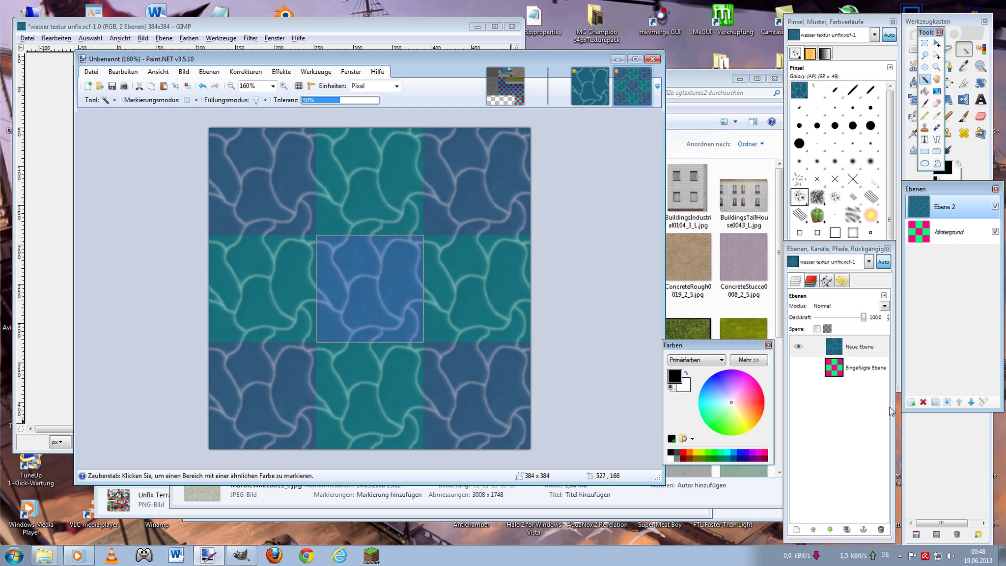
left_click(912, 400)
key("ctrl+v")
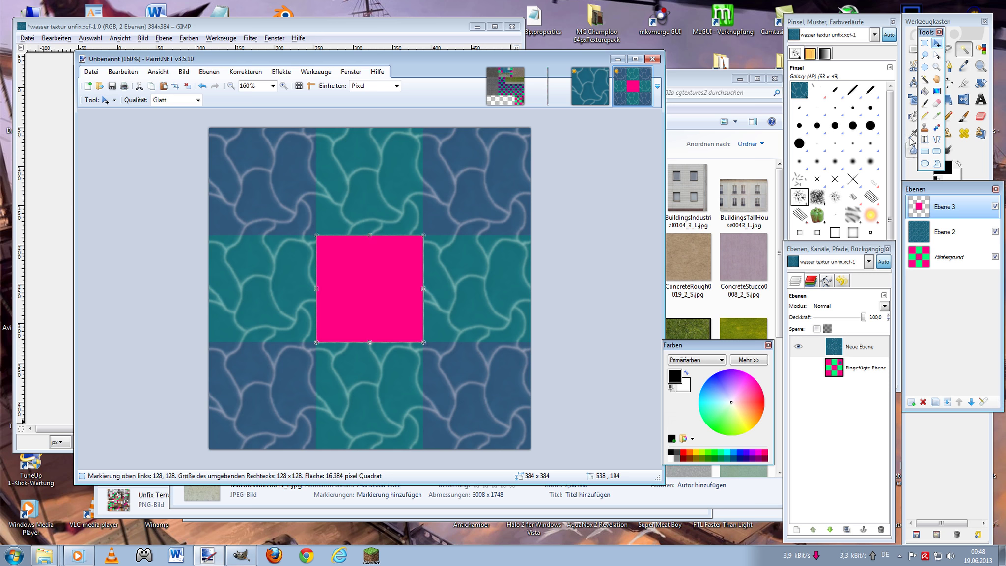
- Switch to the MarbleWhite image and close it
left_click(925, 43)
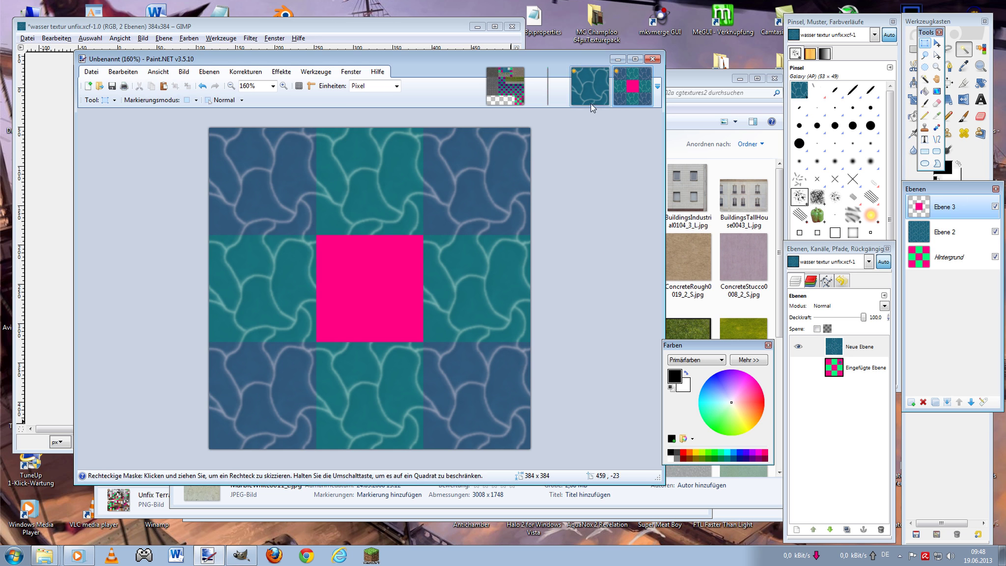
left_click(600, 78)
left_click(606, 74)
- Discard the marble image without saving and close the anim_raster strip
left_click(336, 302)
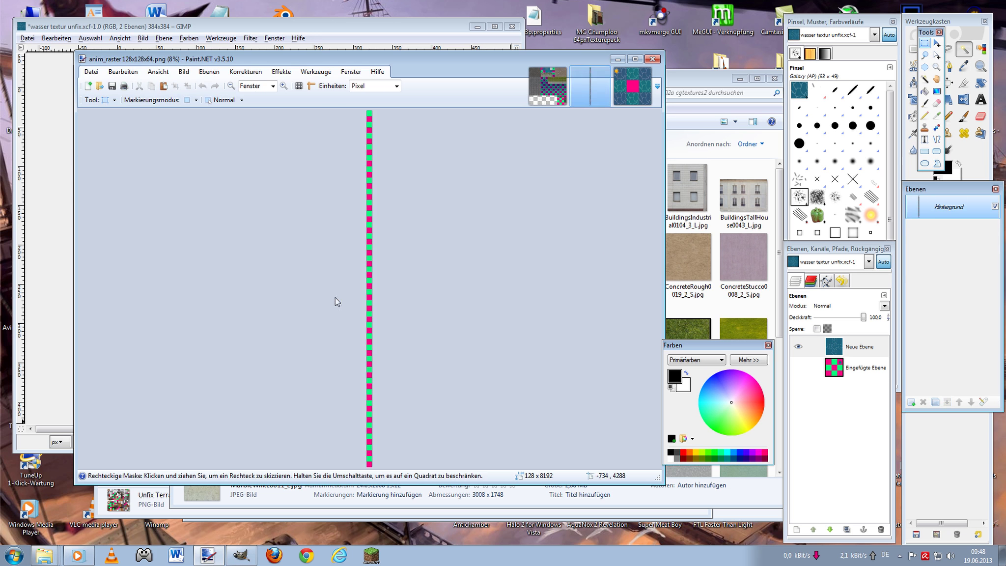
left_click(605, 71)
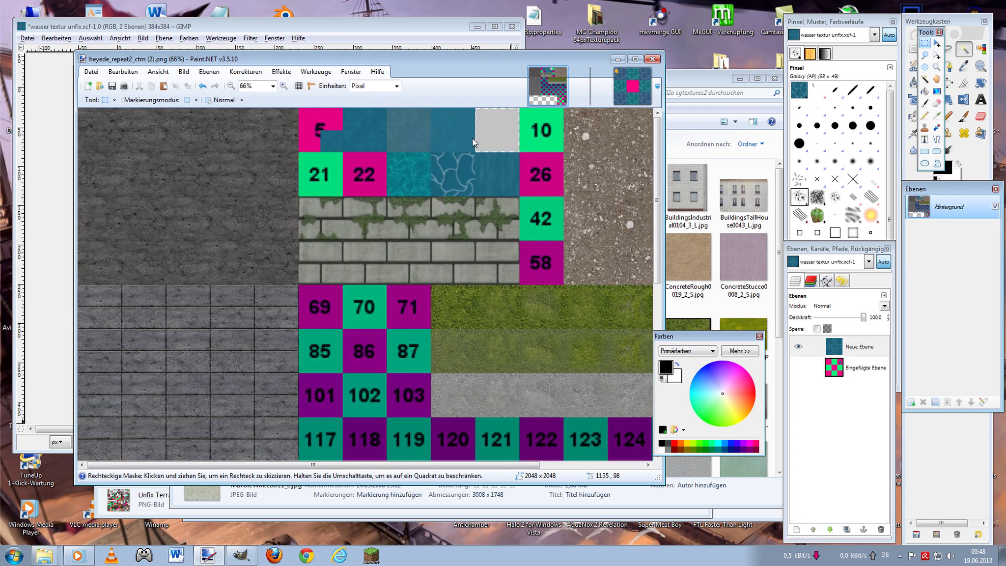
scroll(411, 133, "up", 3)
scroll(481, 170, "up", 1)
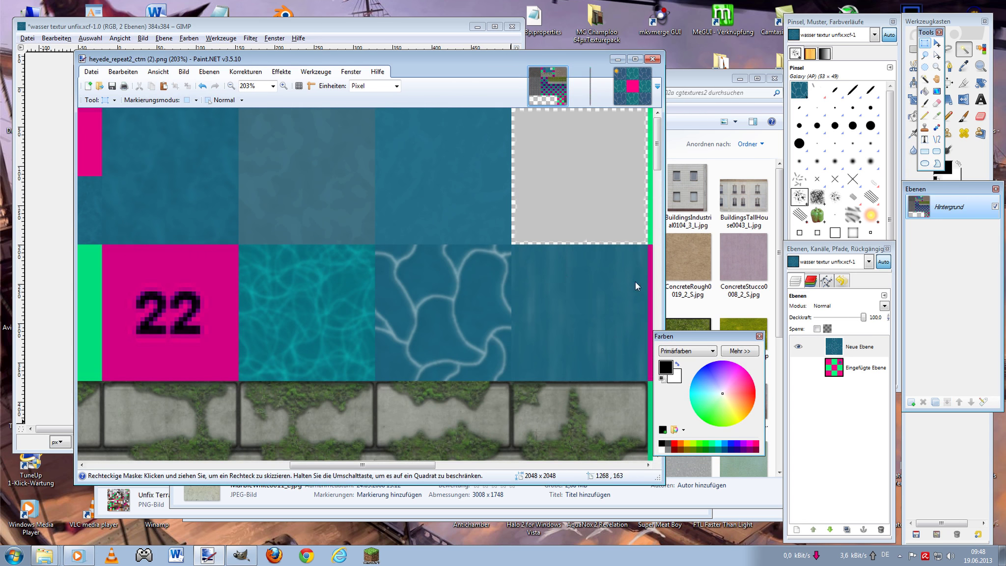
scroll(580, 247, "up", 1)
- Compare the wavy-line and plain blue water tiles in heyede_repeat2_ctm (2).png with rectangle selections
mouse_move(180, 207)
left_mouse_down()
mouse_move(365, 360)
mouse_move(340, 388)
left_mouse_up()
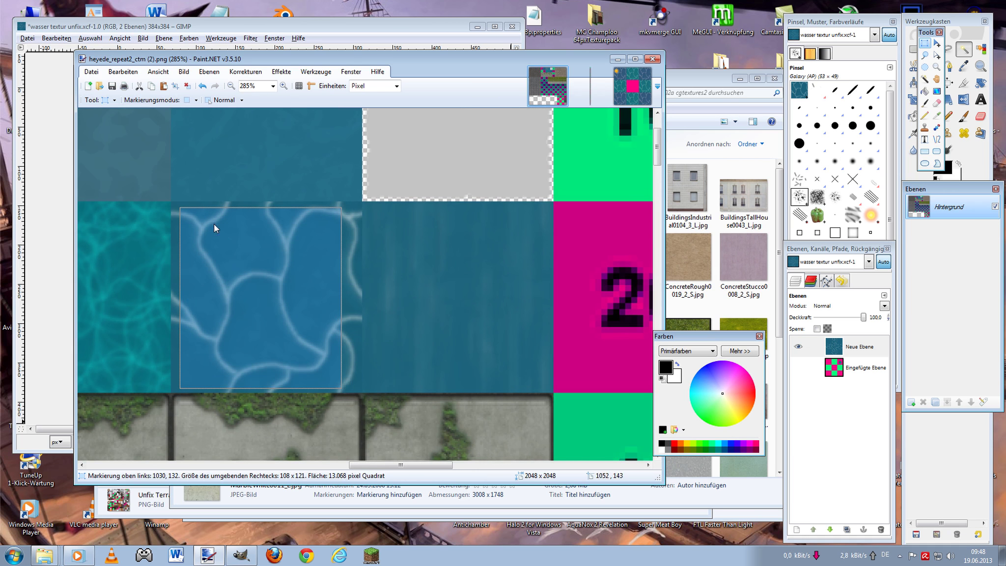
left_click_drag(363, 203, 550, 393)
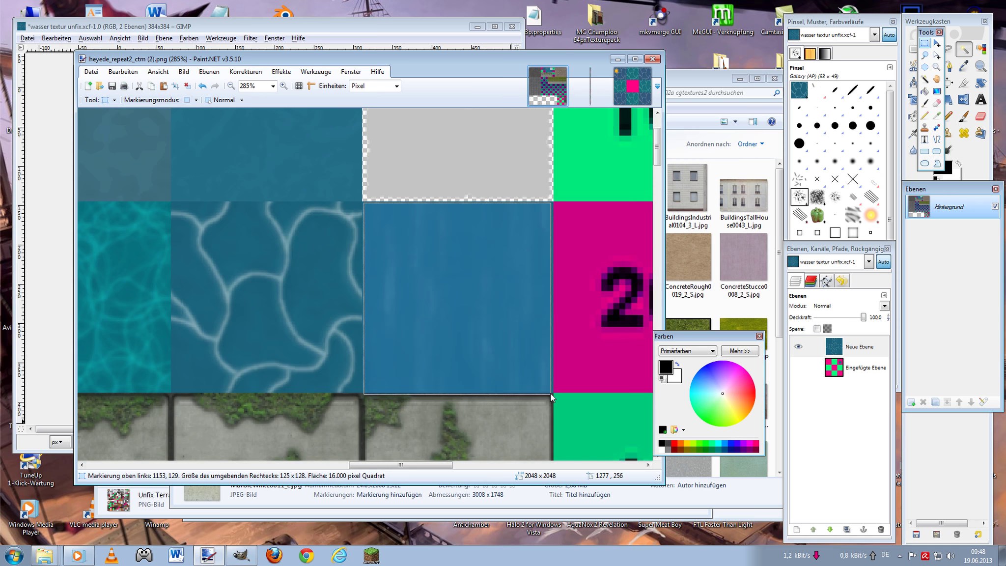
left_click(550, 393)
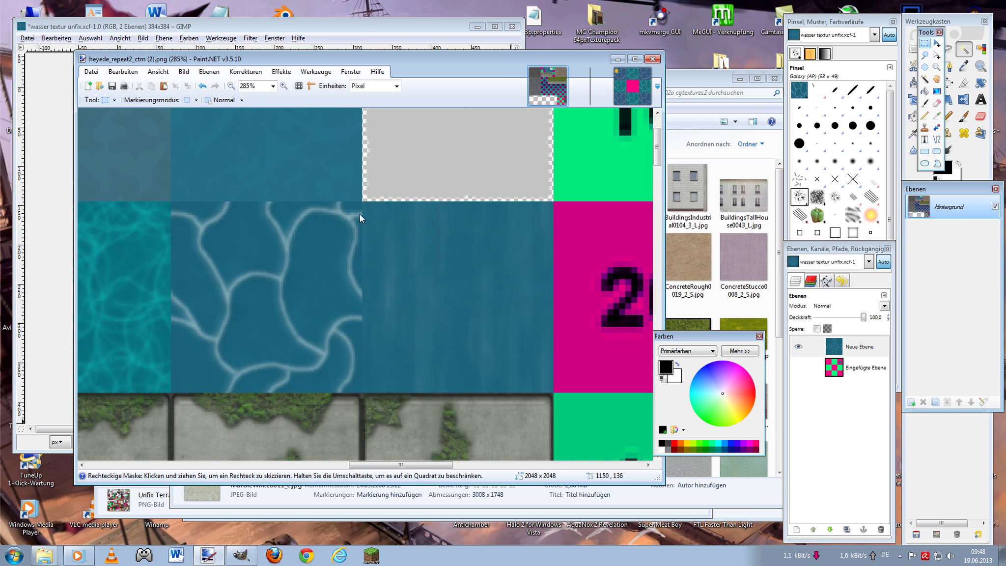
mouse_move(364, 203)
left_mouse_down()
mouse_move(480, 273)
mouse_move(551, 390)
left_mouse_up()
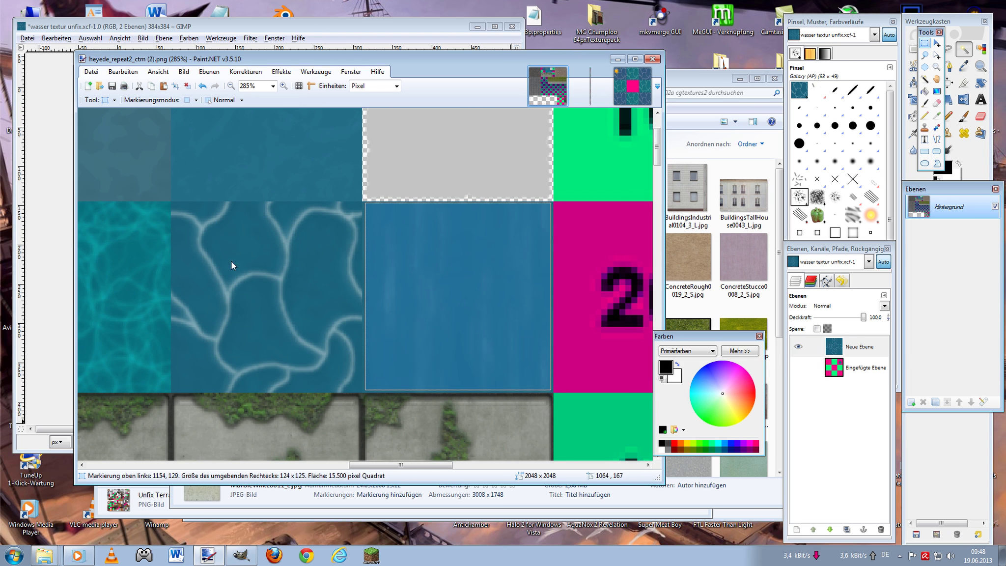
scroll(460, 294, "up", 3)
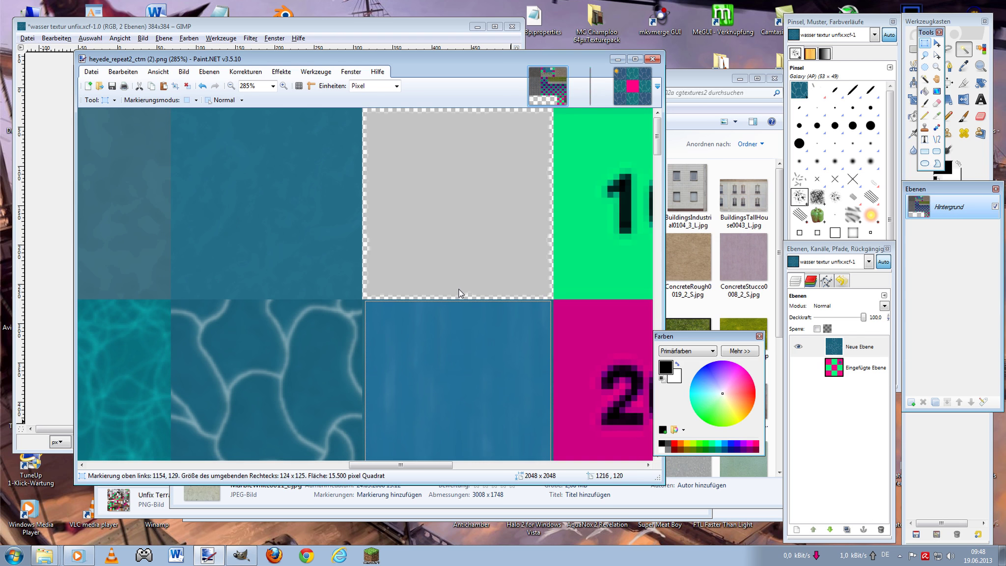
scroll(459, 289, "down", 2)
scroll(458, 289, "down", 3, "ctrl")
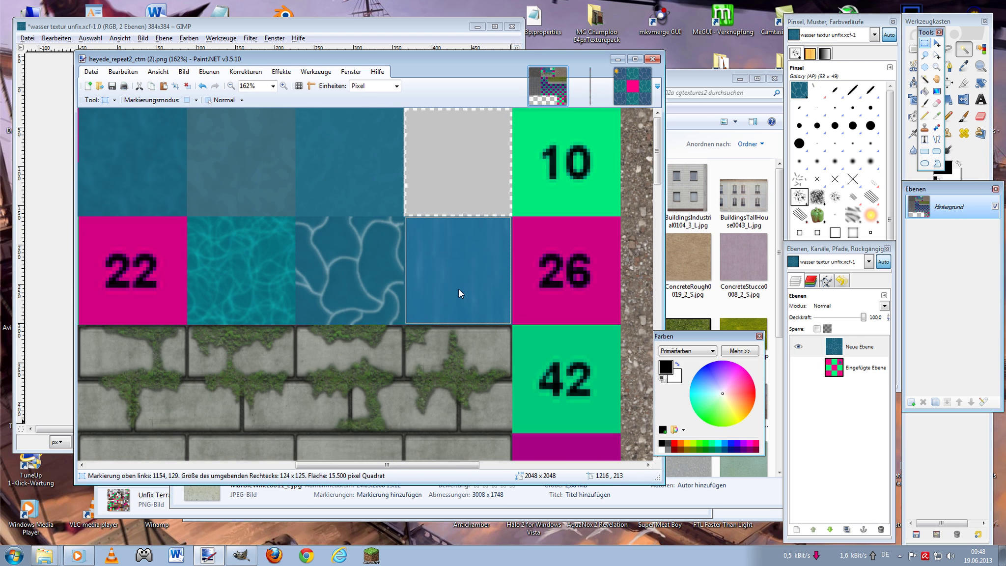
scroll(254, 147, "down", 2, "ctrl")
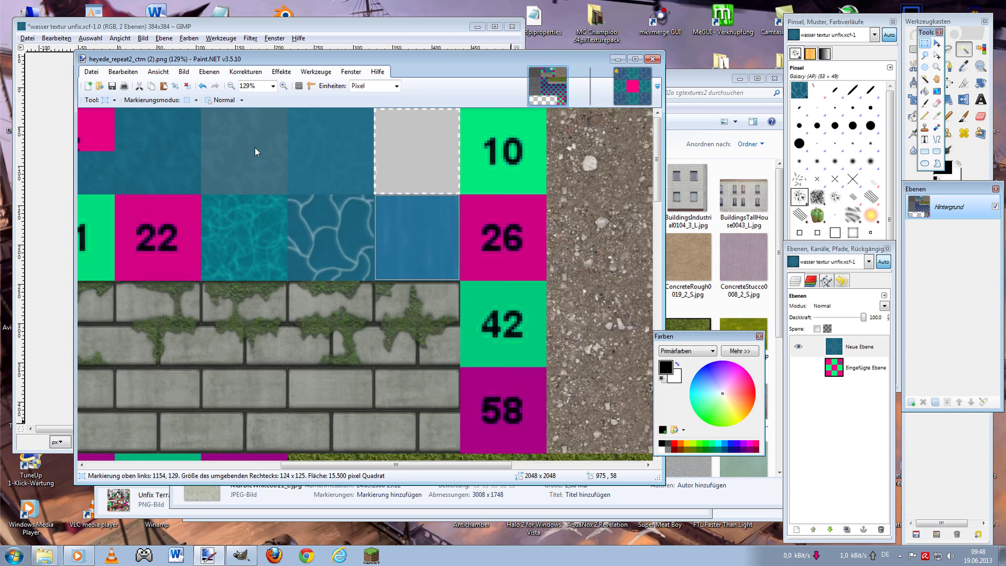
scroll(121, 127, "up", 3, "ctrl")
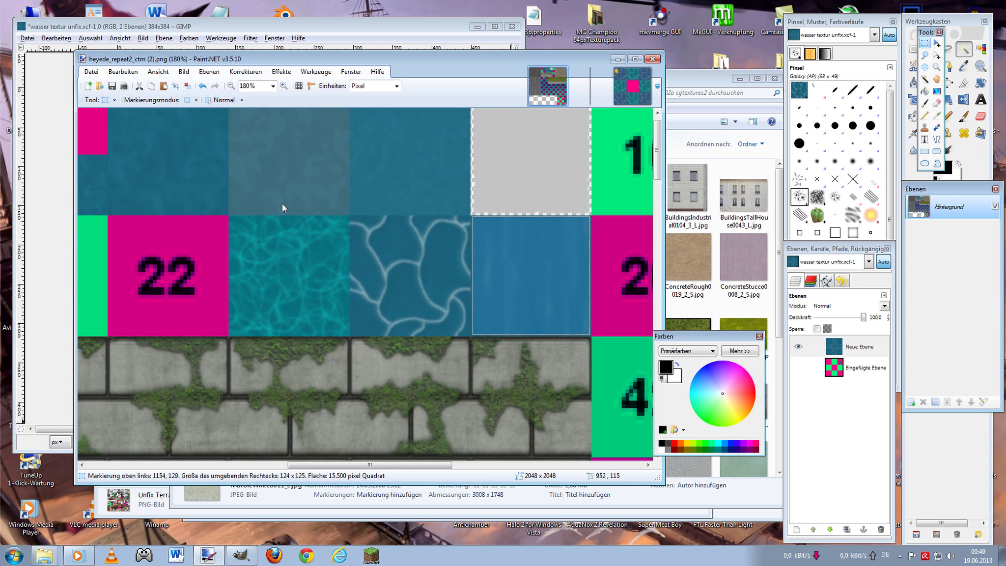
scroll(282, 204, "down", 2, "ctrl")
scroll(151, 149, "up", 3, "ctrl")
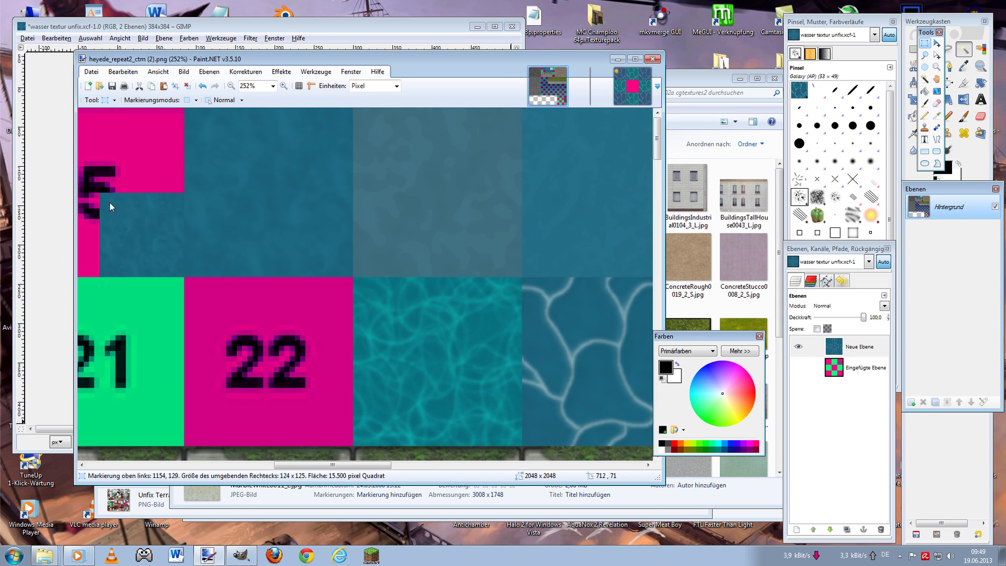
- Inspect patches of the dark and top-row water tiles, then return to the Unbenannt image
left_click_drag(109, 203, 178, 273)
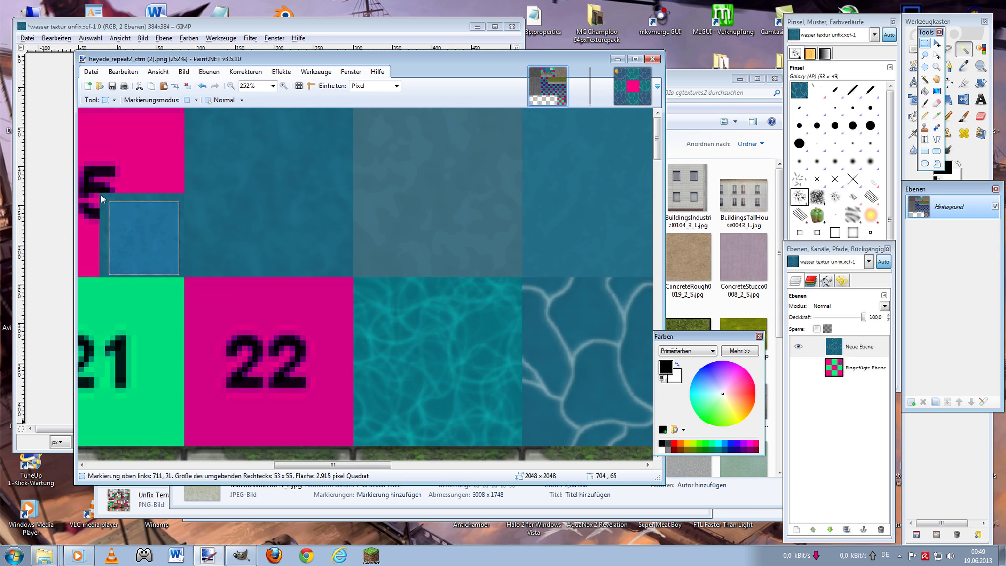
left_click_drag(199, 123, 308, 269)
left_click(400, 162)
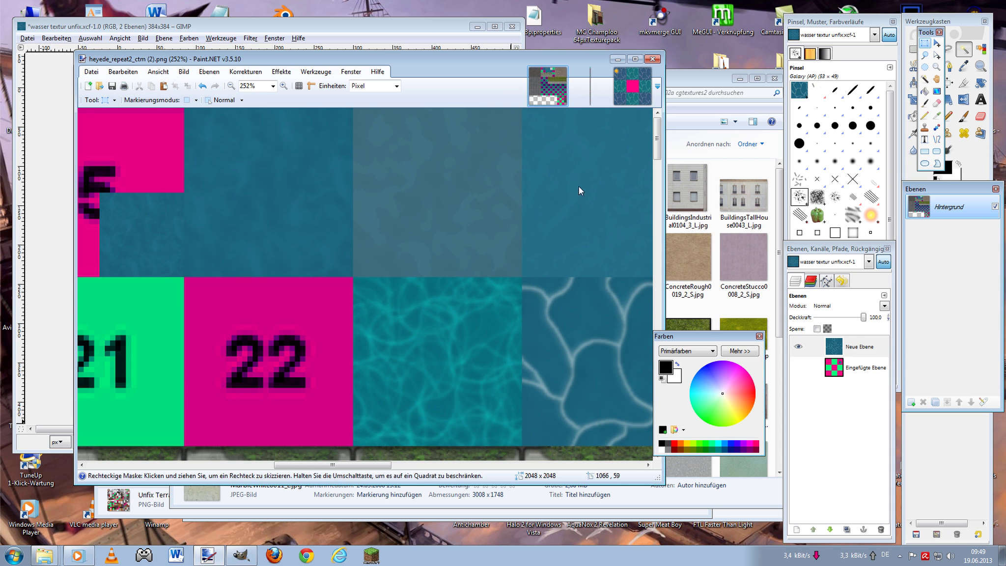
scroll(512, 164, "down", 2)
scroll(585, 133, "up", 3)
scroll(585, 133, "up", 2)
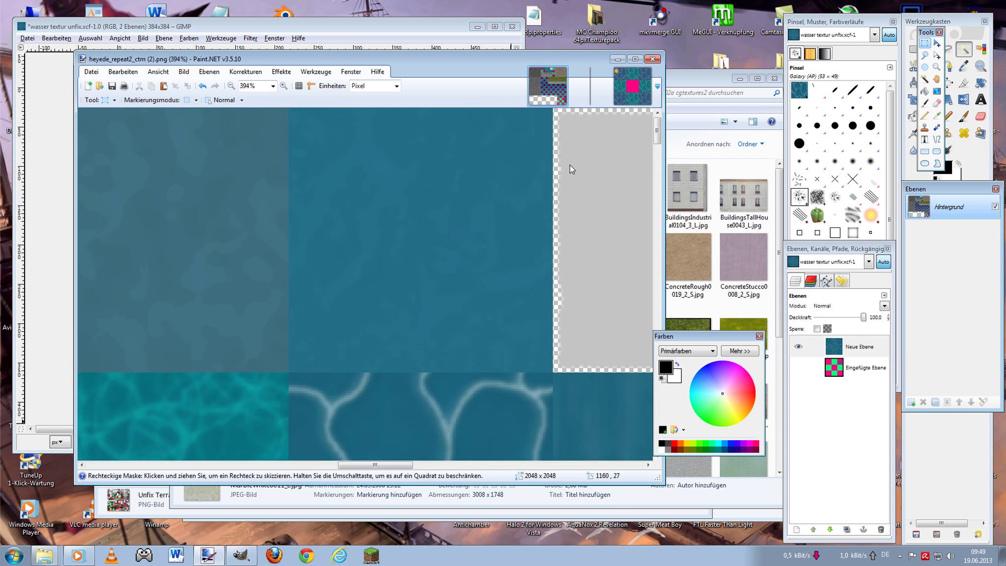
scroll(570, 169, "down", 3)
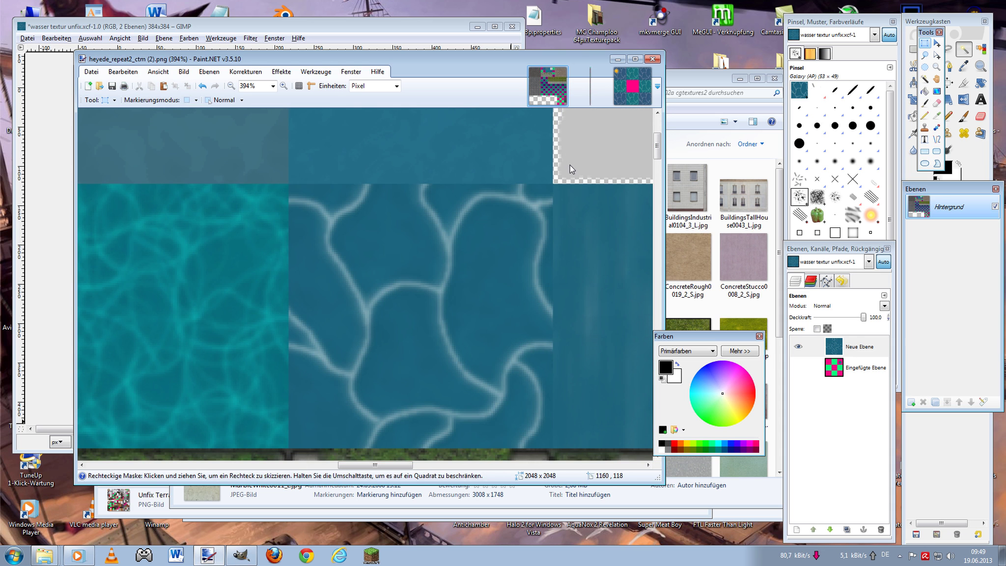
scroll(569, 164, "down", 3)
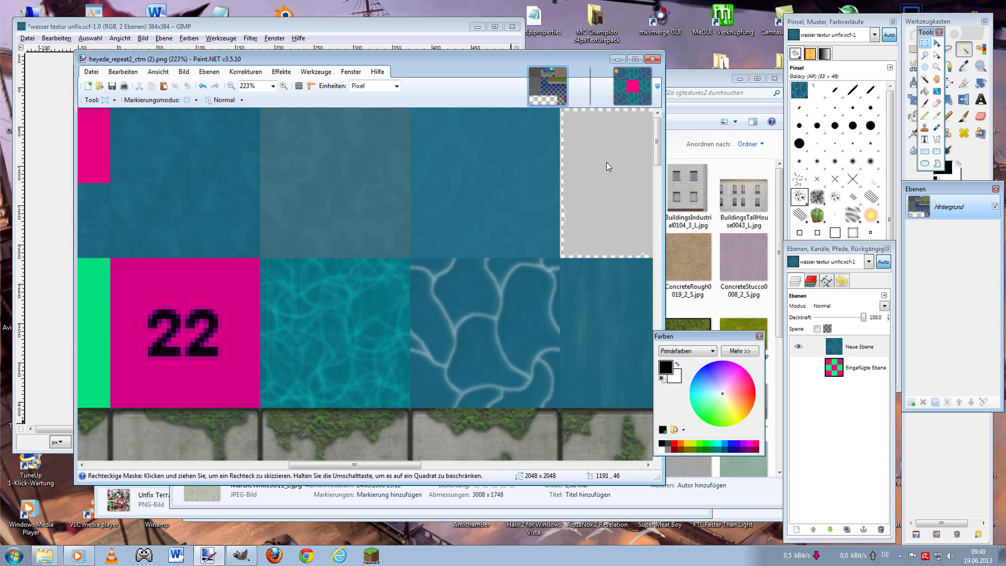
left_click(632, 86)
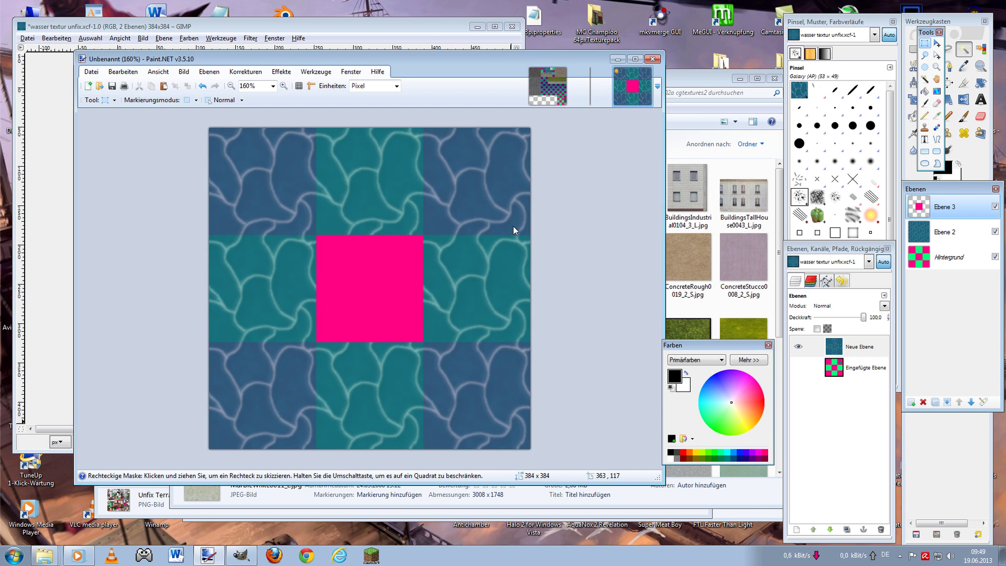
- Select the pink centre square with the Magic Wand
scroll(475, 270, "up", 1)
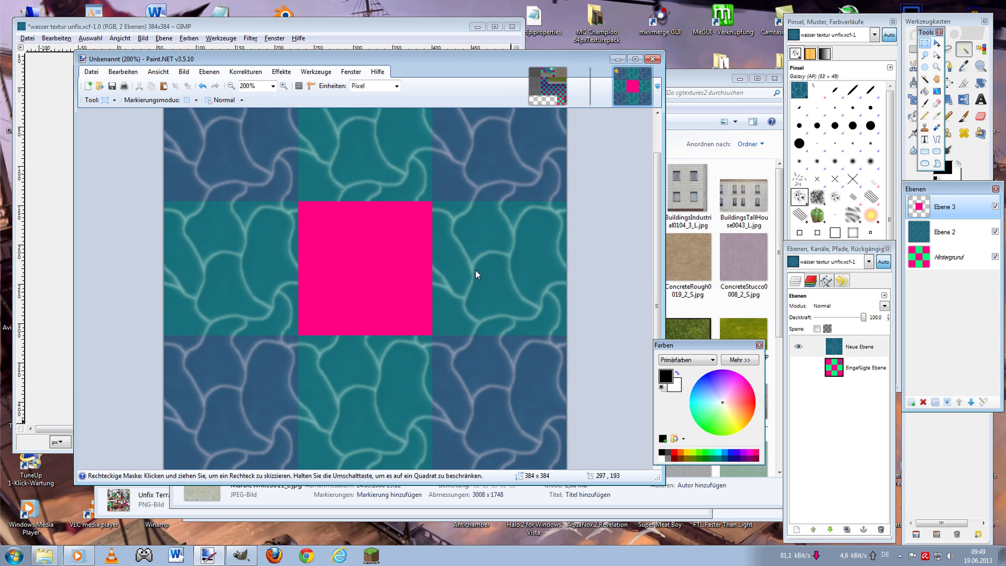
left_click(946, 232)
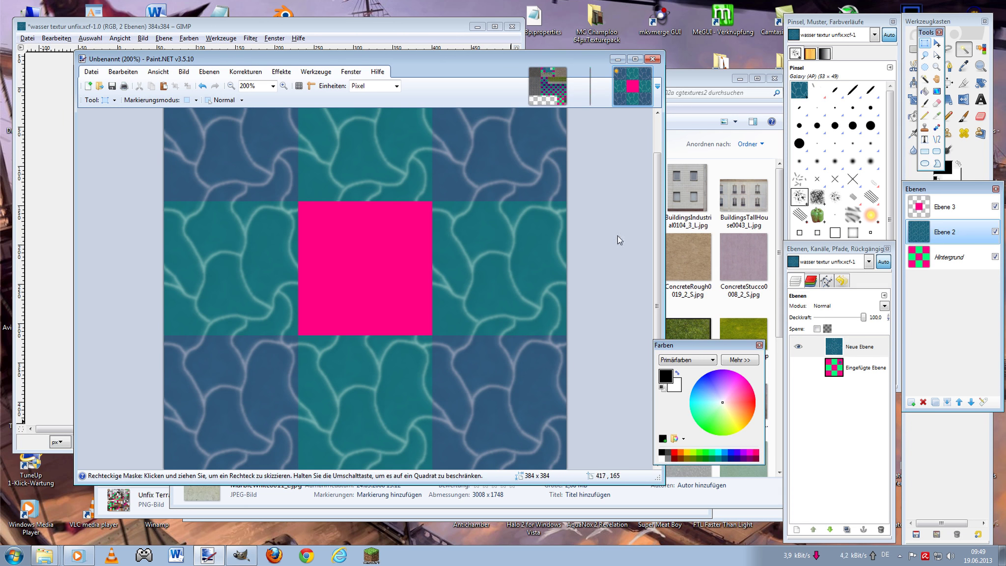
left_click(924, 80)
left_click(944, 206)
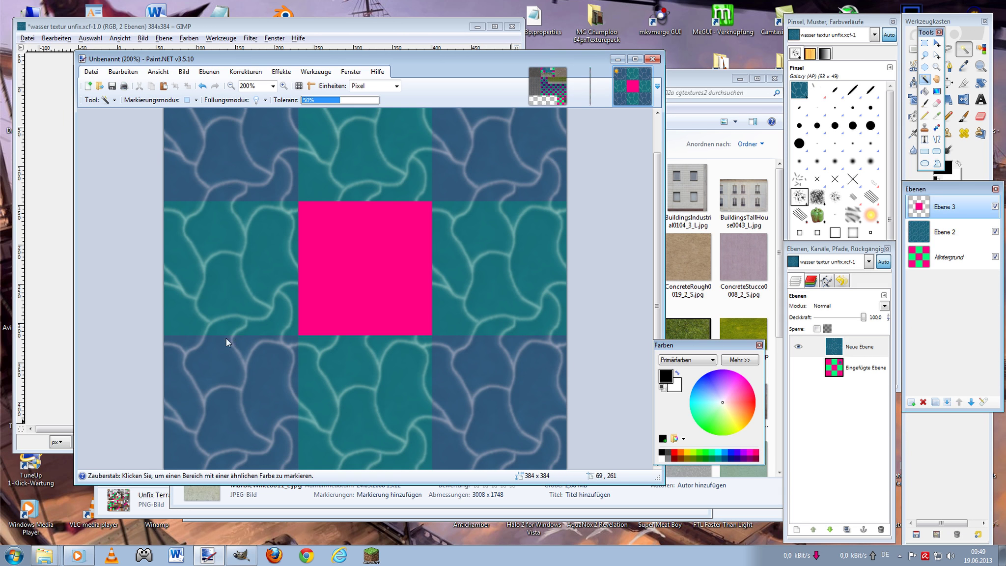
left_click(369, 295)
- Move the pink square into the top-left tile, aligned with the image corner, and deselect
key("m")
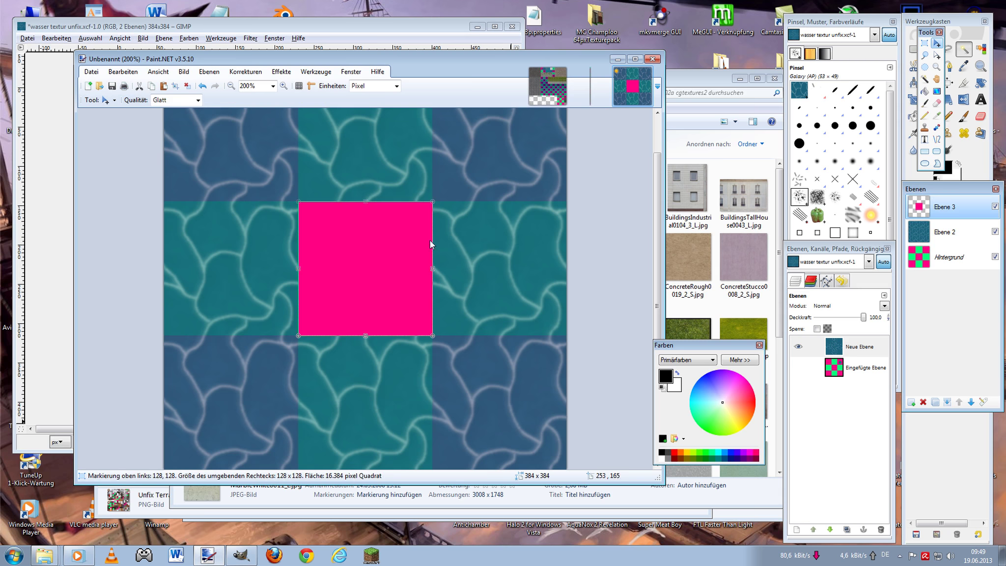
left_click_drag(430, 241, 292, 374)
scroll(292, 374, "up", 1)
scroll(266, 355, "up", 1)
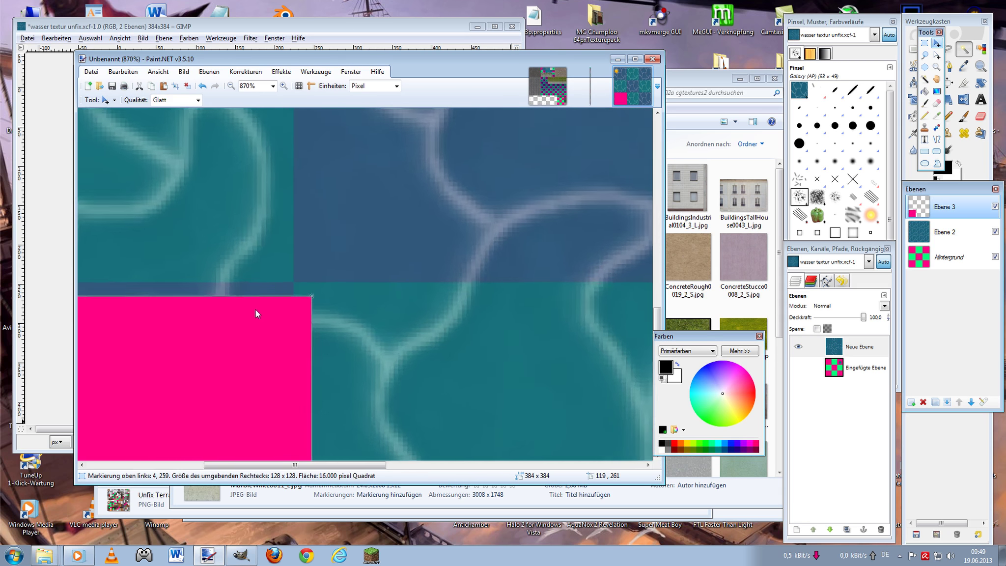
scroll(255, 310, "up", 1)
scroll(341, 347, "down", 1)
scroll(339, 337, "down", 3)
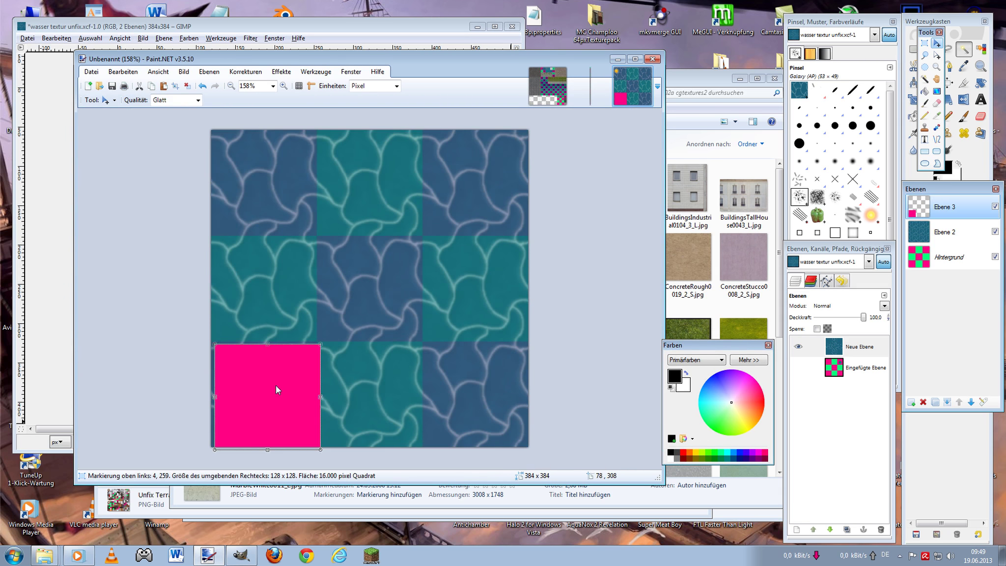
mouse_move(276, 390)
left_mouse_down()
mouse_move(275, 157)
mouse_move(270, 168)
left_mouse_up()
scroll(270, 168, "up", 3)
scroll(264, 218, "up", 5)
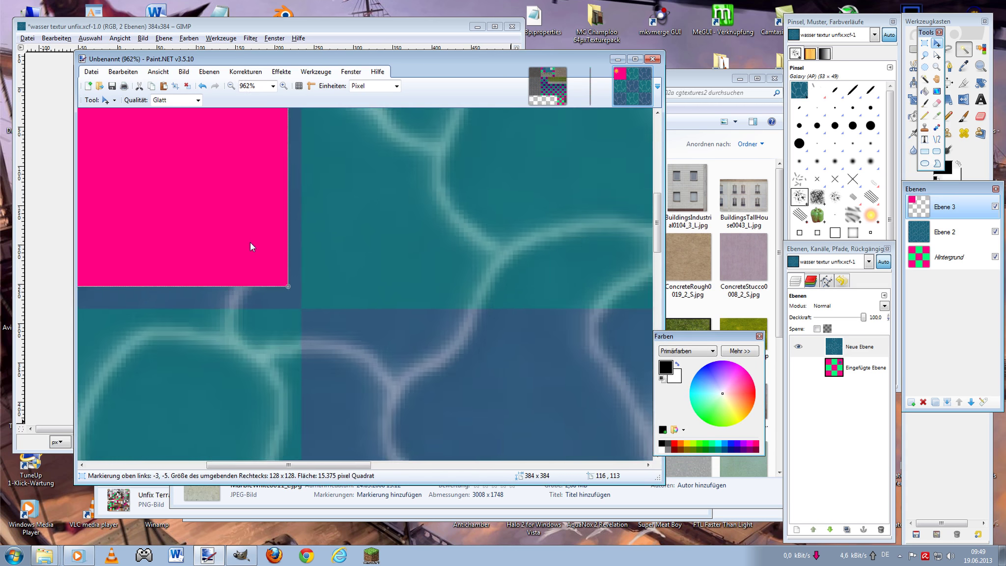
scroll(250, 242, "down", 2)
left_click_drag(272, 299, 284, 297)
scroll(303, 286, "down", 2)
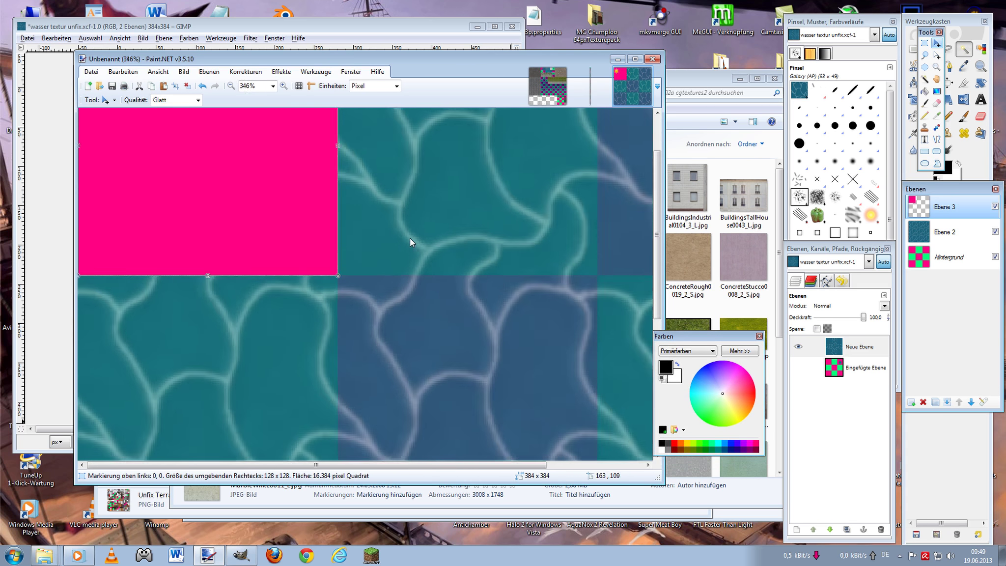
scroll(409, 238, "down", 2)
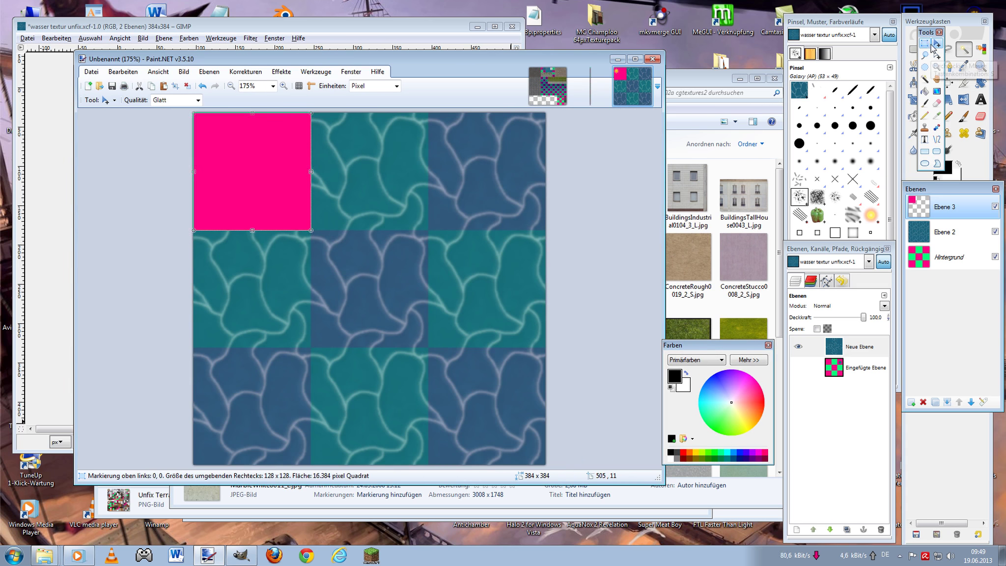
key("s")
key("ctrl+d")
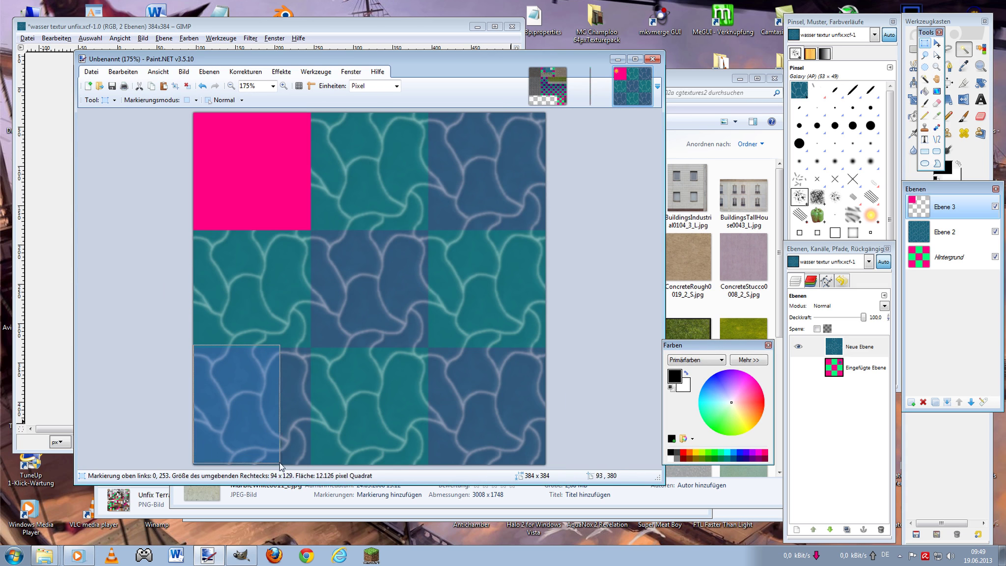
- Select the pink top-left square on Ebene 2, then display the anim_raster 128x128x64.png strip
left_click_drag(193, 345, 308, 465)
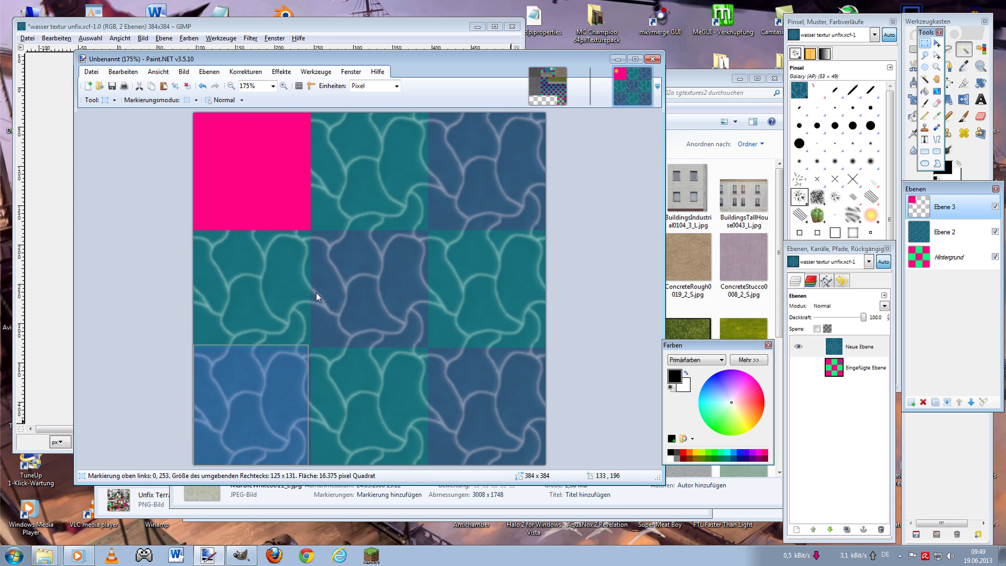
left_click(452, 283)
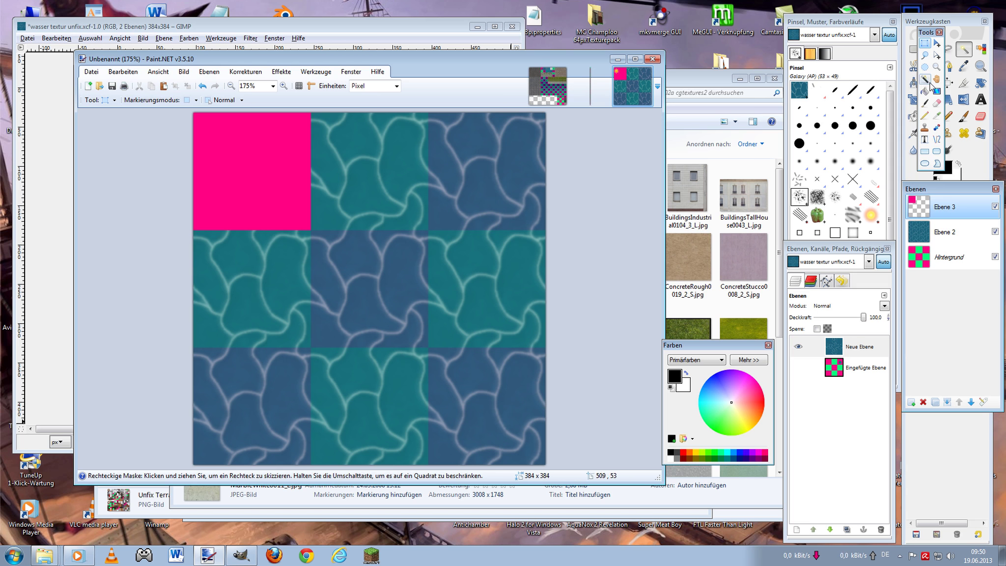
key("s")
key("s")
key("s")
left_click(283, 199)
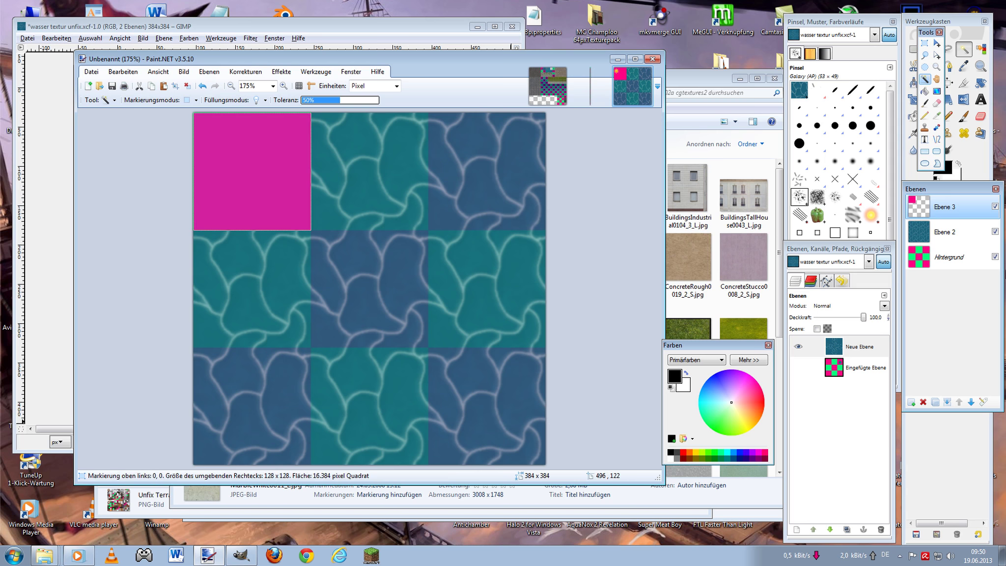
left_click(936, 235)
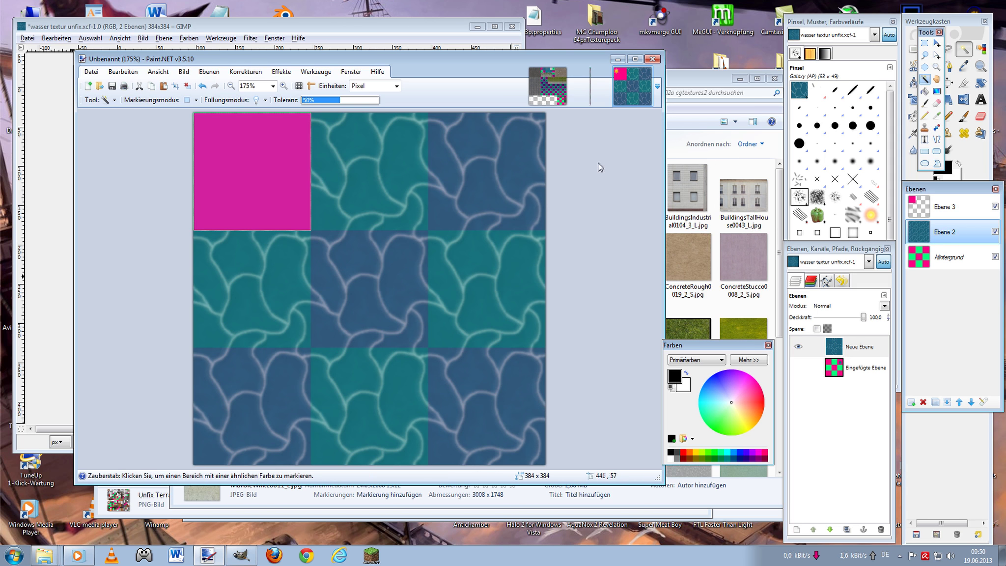
left_click(600, 81)
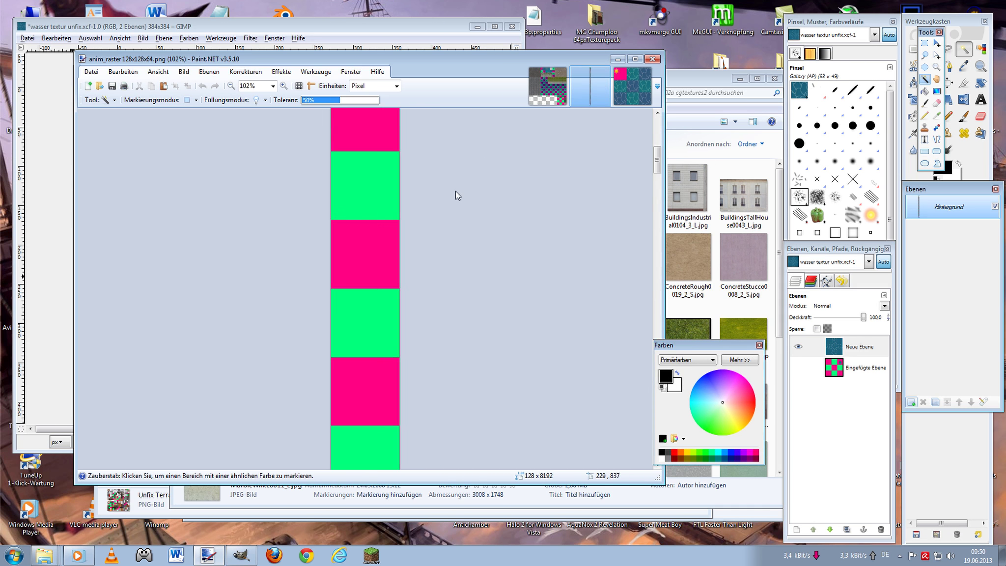
- Paste the water tile as a new layer on the strip's first frame, then reselect Unbenannt's Ebene 3
scroll(456, 192, "up", 3)
scroll(457, 195, "up", 3)
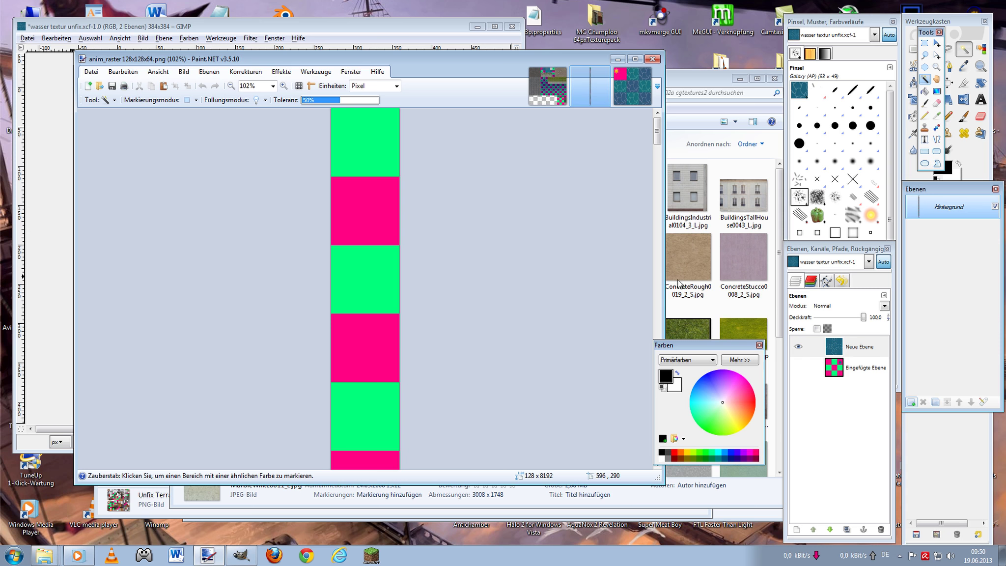
key("ctrl+shift+v")
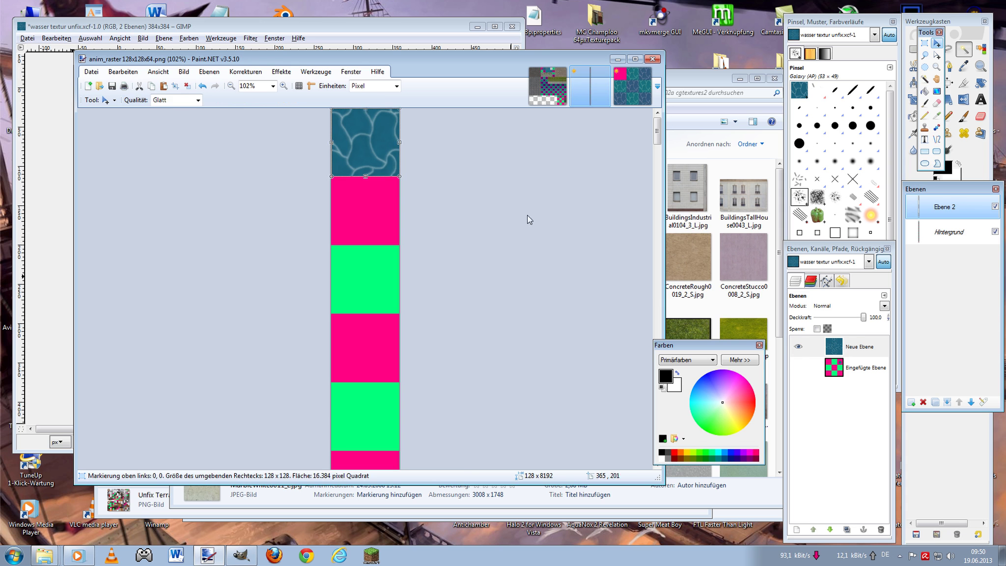
key("ctrl+plus")
key("ctrl+plus")
key("ctrl+plus")
key("ctrl+plus")
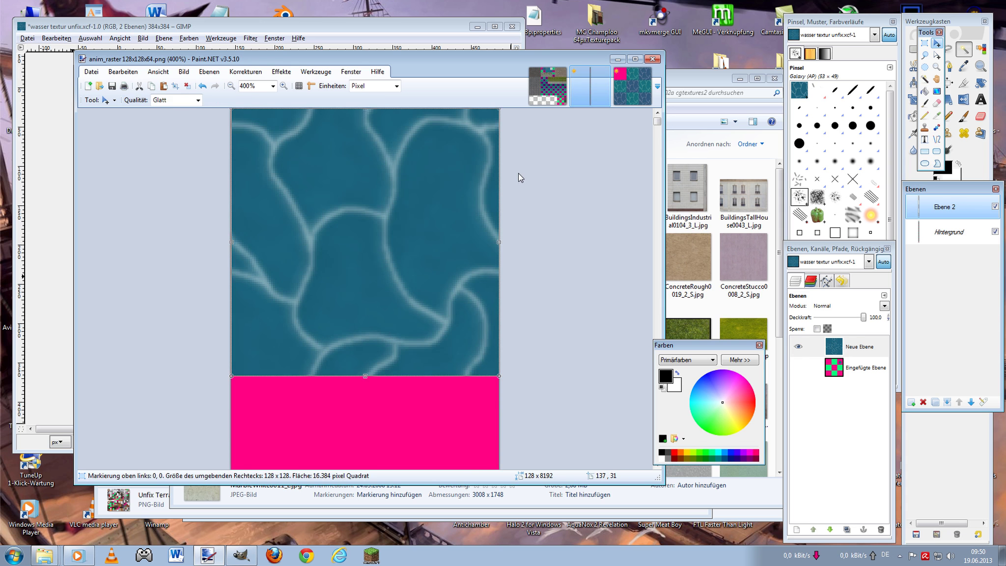
left_click(636, 98)
left_click(933, 208)
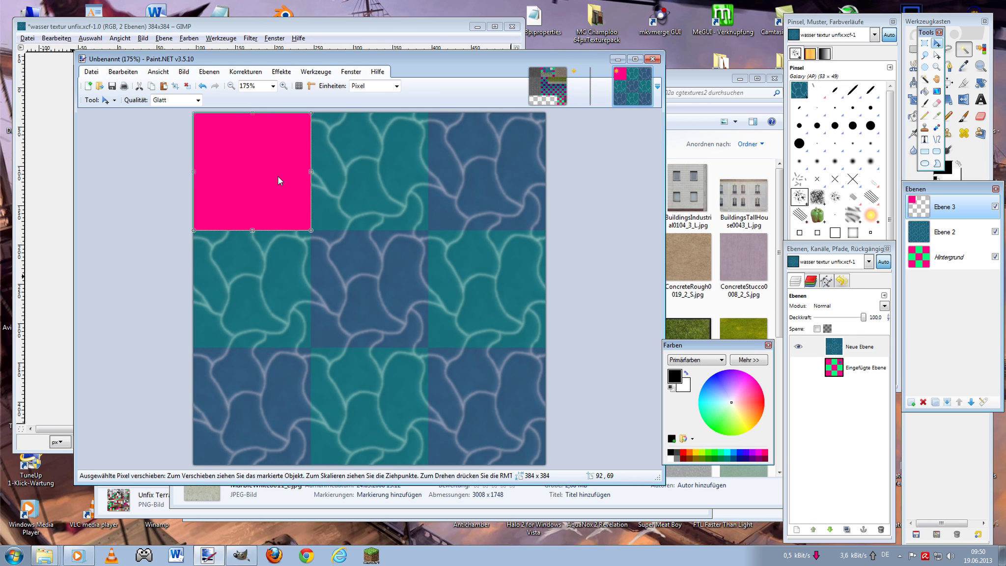
- Nudge the pink square down two pixels in the tiled water image
key("Down")
key("Down")
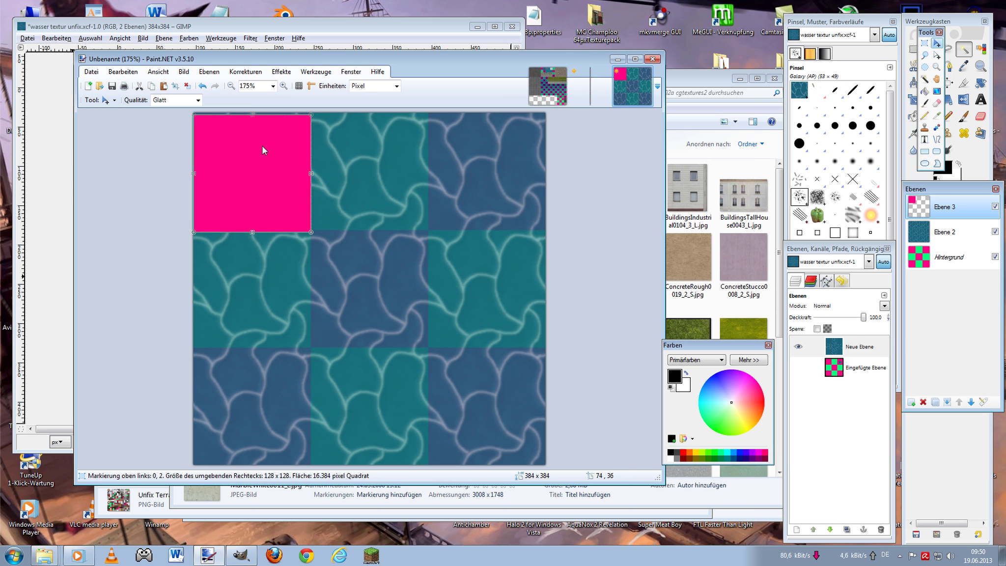
key("Up")
key("Up")
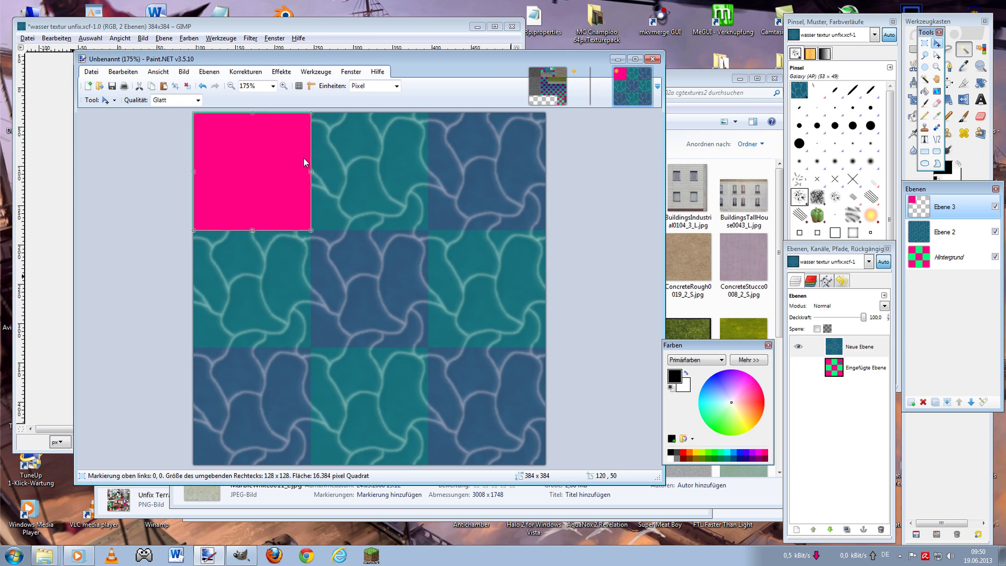
scroll(241, 189, "up", 3)
scroll(240, 189, "up", 3)
scroll(367, 329, "up", 3)
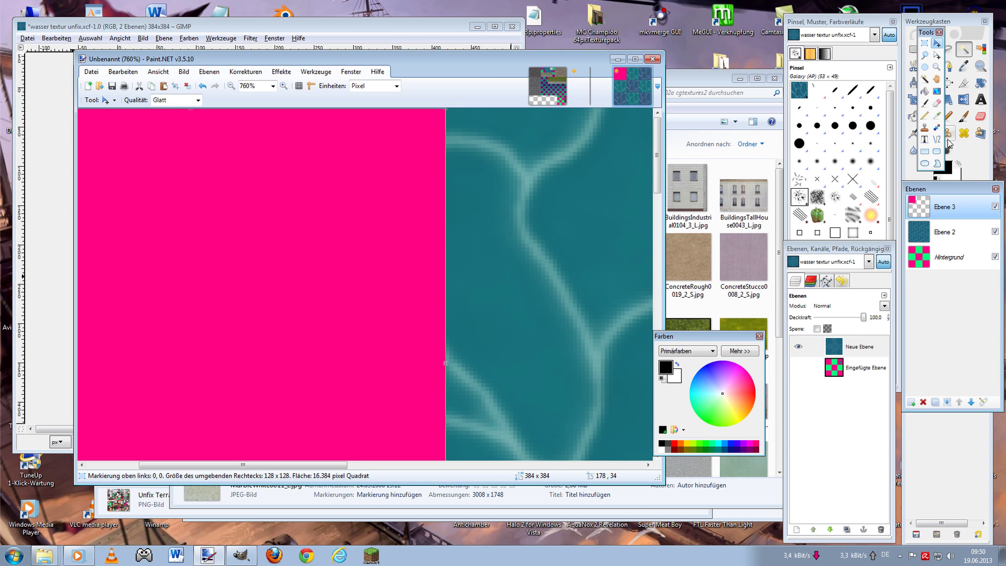
key("Down")
key("Down")
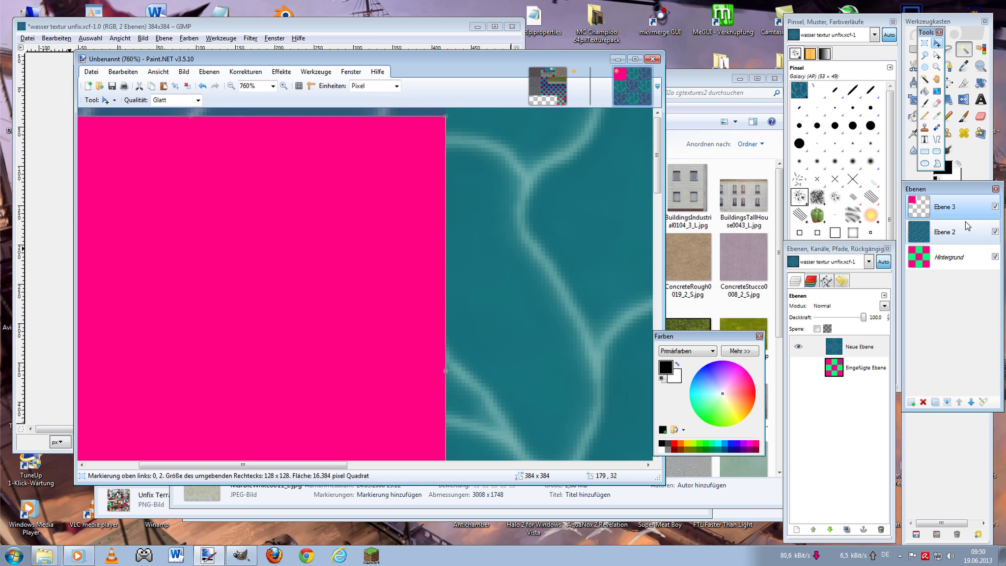
- Drag the water tile in anim_raster down into the second frame
left_click(951, 233)
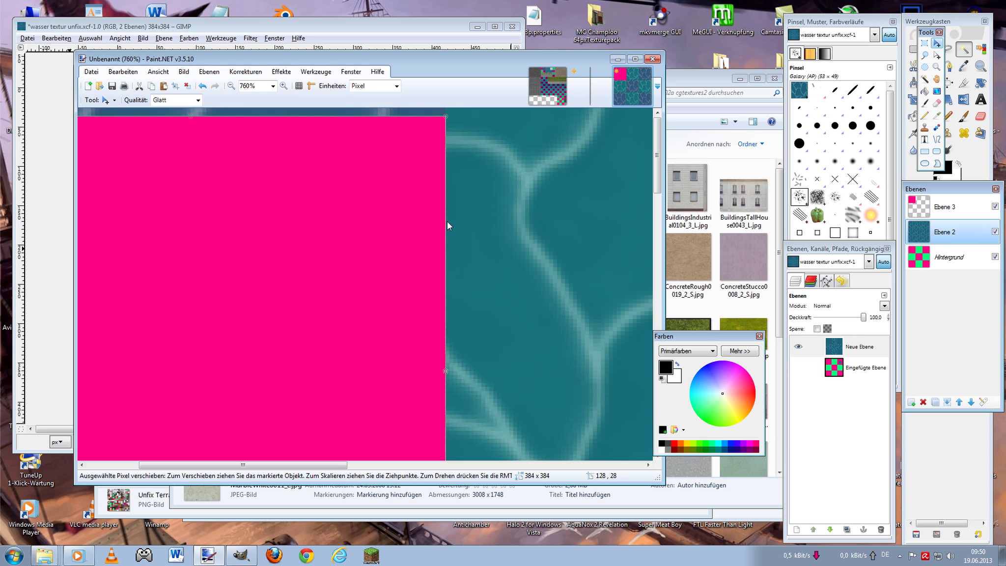
left_click(590, 87)
left_click_drag(609, 183, 609, 374)
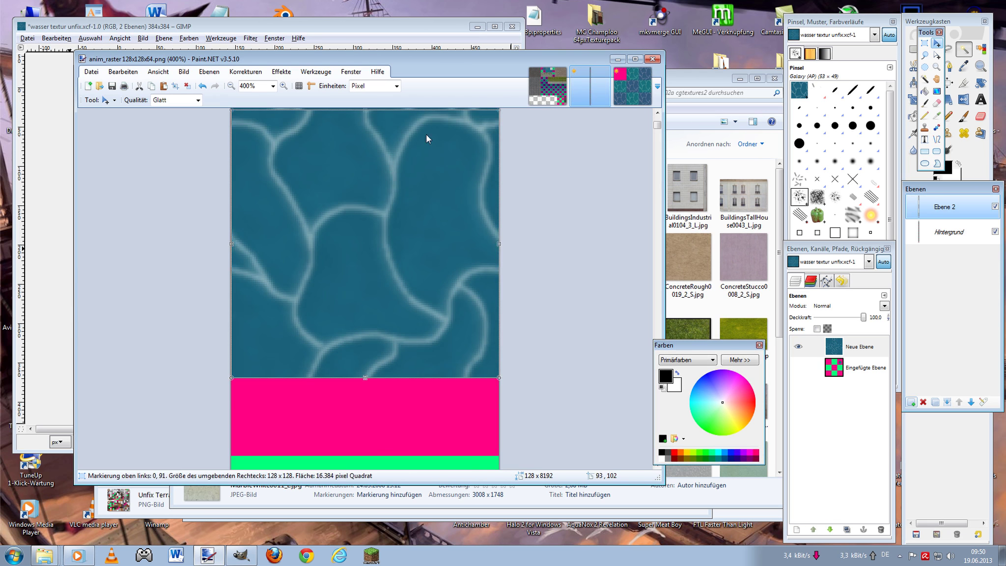
left_click_drag(426, 134, 425, 212)
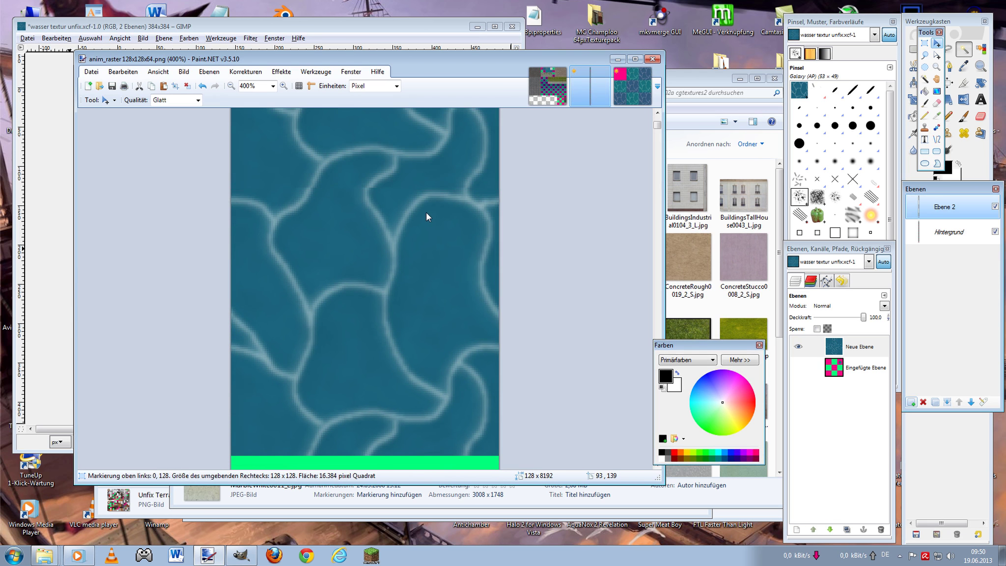
- Nudge the pink square on its layer down two more pixels
left_click(642, 86)
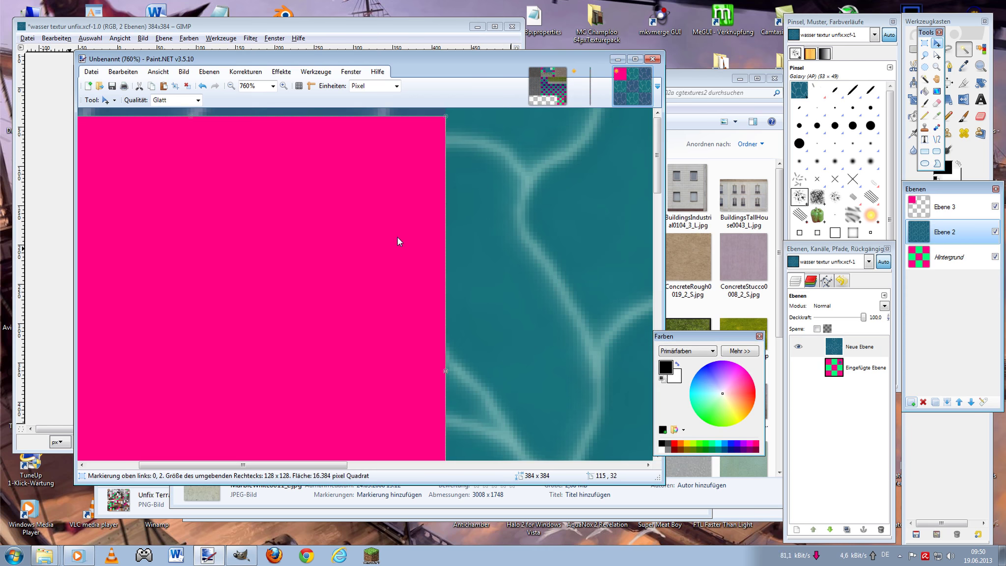
left_click(953, 205)
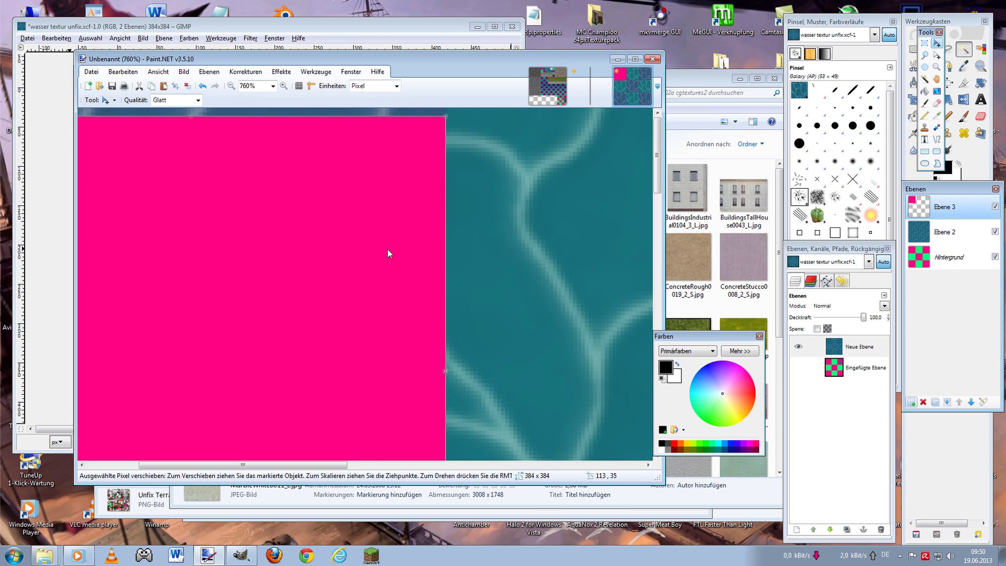
left_click(388, 249)
key("Down")
key("Down")
- Paste the newly offset water tile into anim_raster's third frame and commit it
left_click(938, 233)
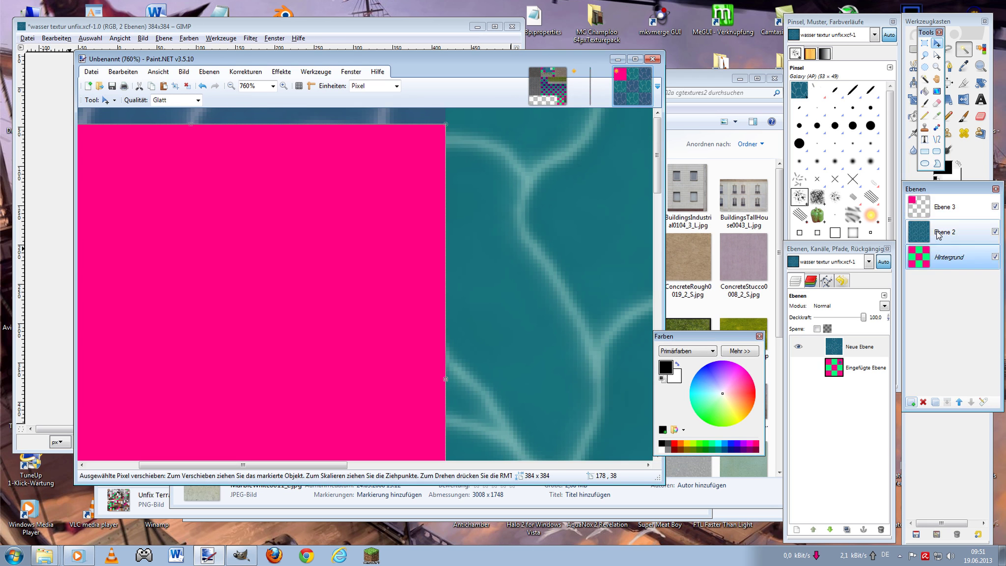
left_click(590, 86)
key("ctrl+v")
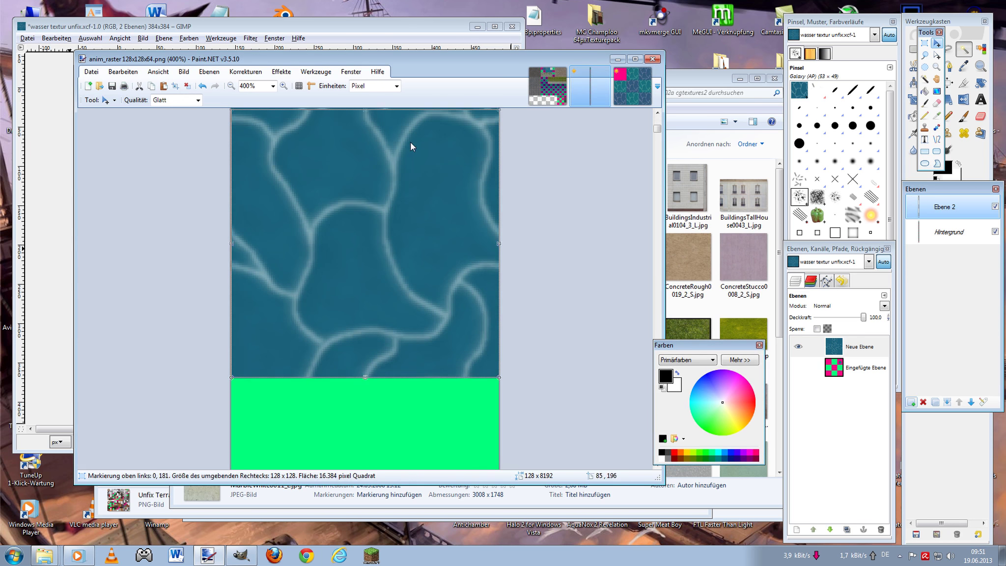
mouse_move(410, 143)
left_mouse_down()
mouse_move(385, 322)
mouse_move(411, 300)
left_mouse_up()
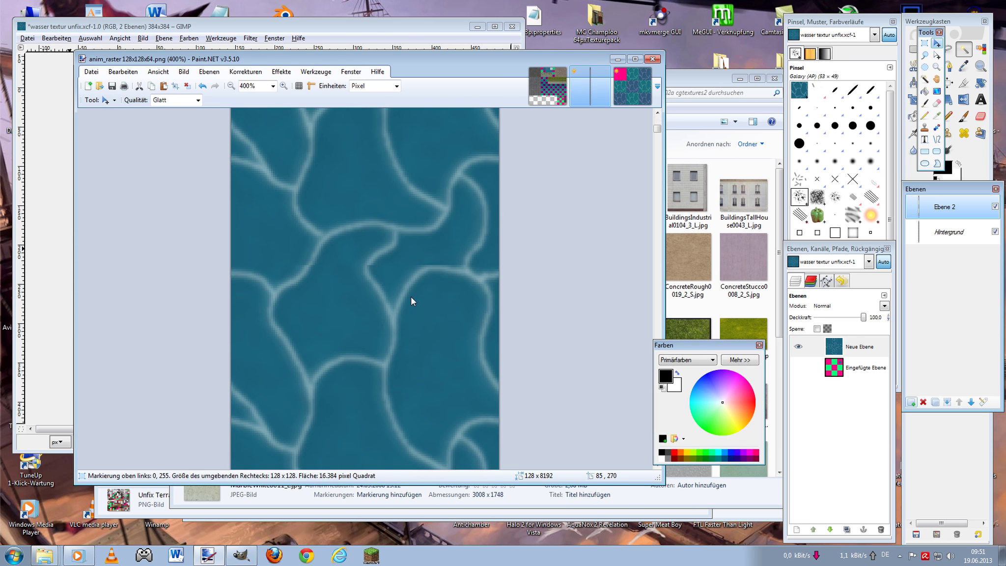
scroll(455, 253, "down", 2, "ctrl")
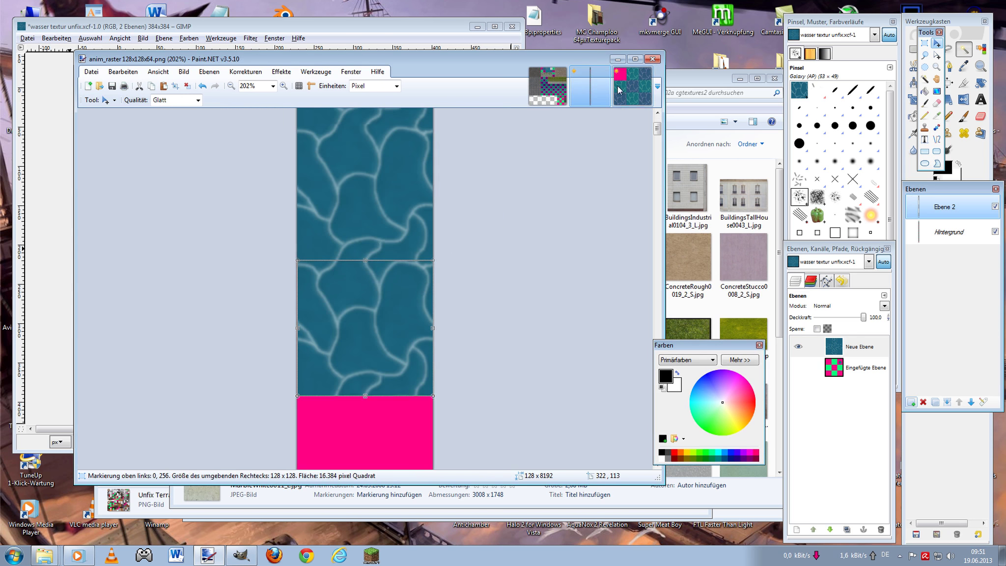
left_click(925, 42)
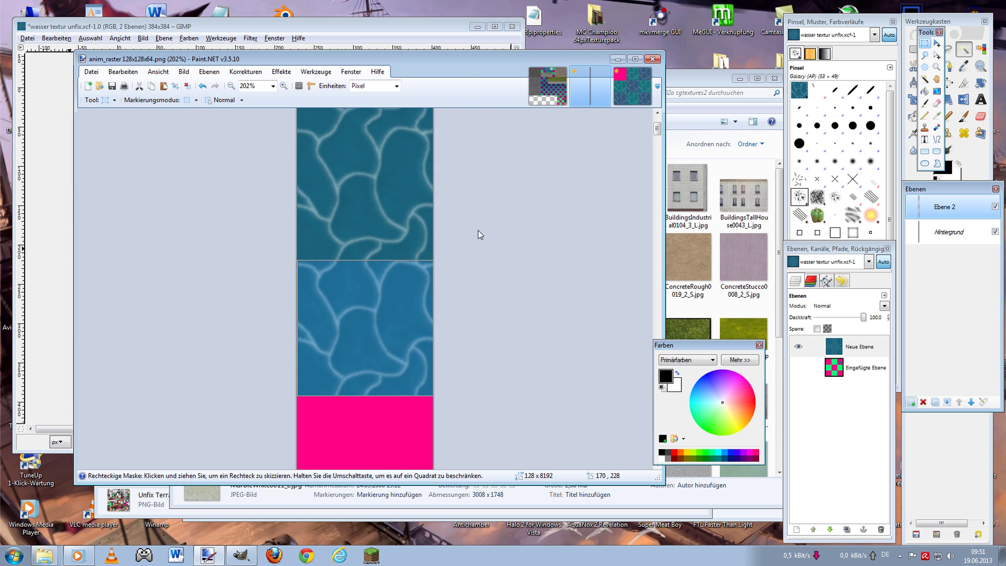
left_click(493, 241)
scroll(493, 240, "up", 3)
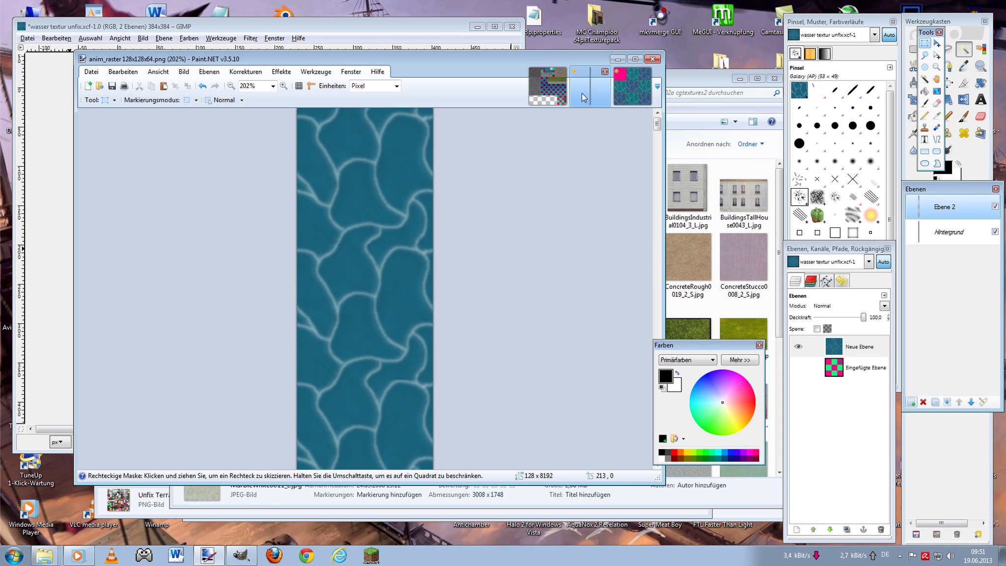
- Select the pink square in the tiled water image and shift it into position
left_click(620, 92)
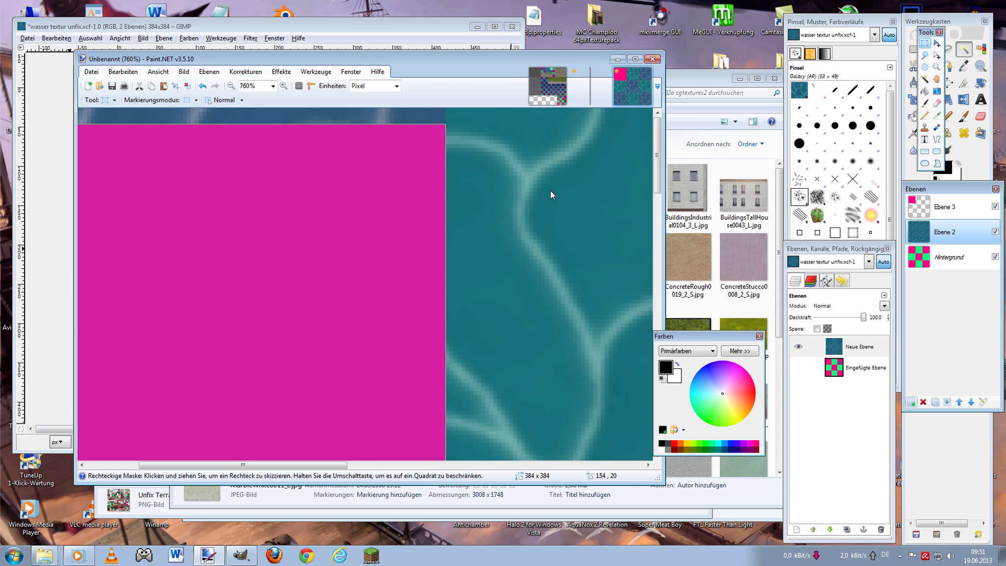
scroll(524, 187, "down", 4)
scroll(431, 187, "down", 3)
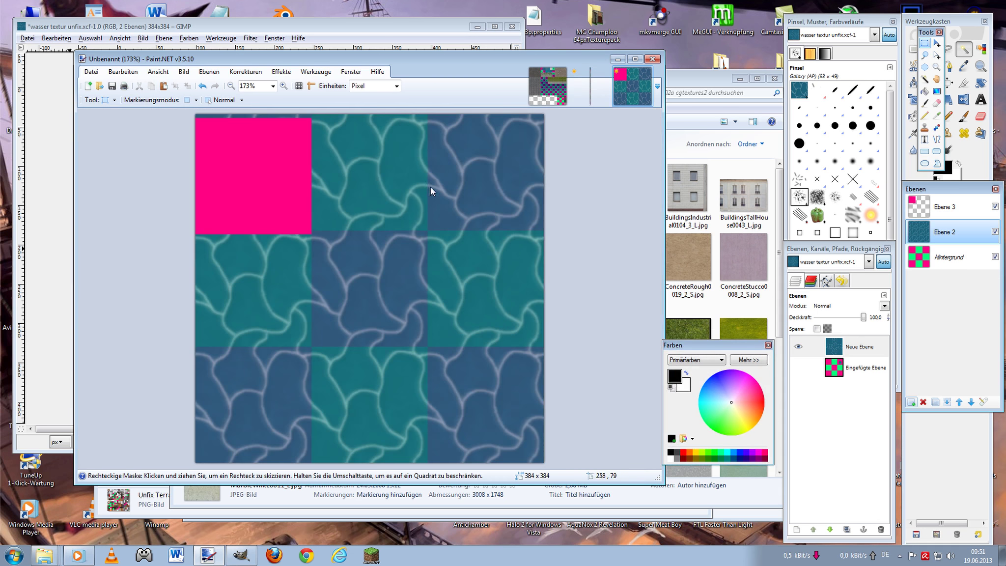
scroll(172, 139, "up", 3)
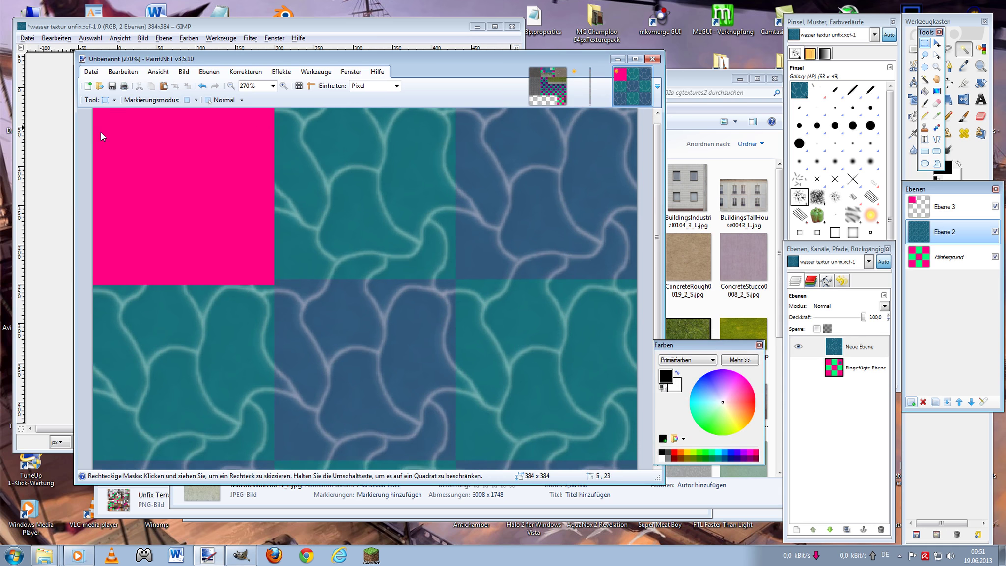
scroll(101, 133, "up", 1)
left_click(925, 78)
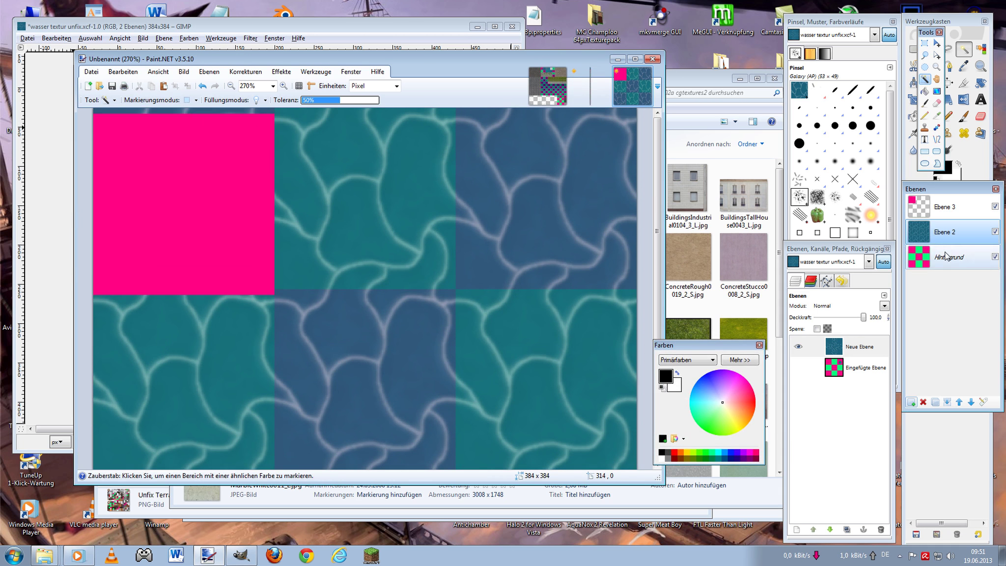
left_click(946, 210)
left_click(434, 201)
key("m")
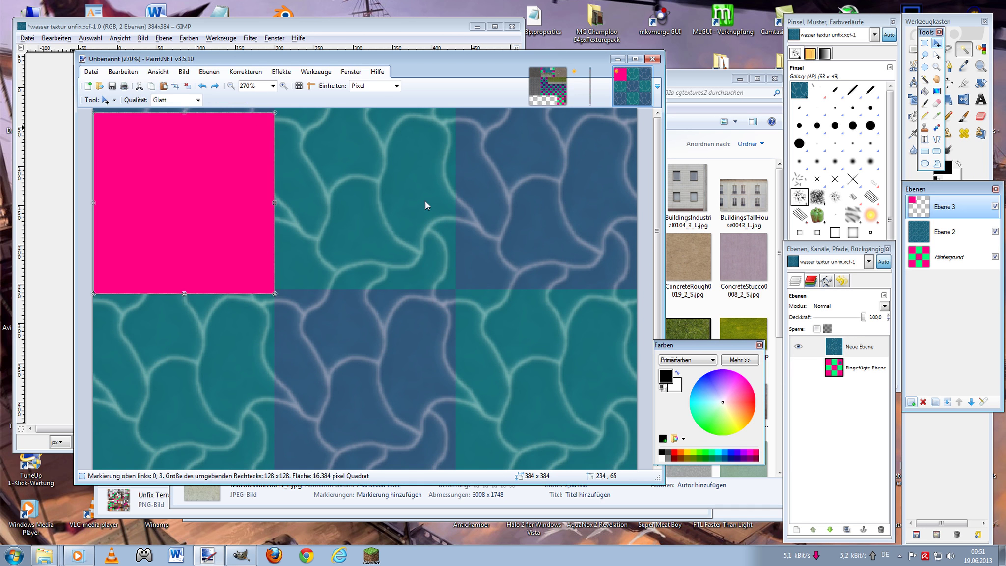
- Deselect the pink square, then undo and redo the last anim_raster tile changes
scroll(125, 188, "up", 2)
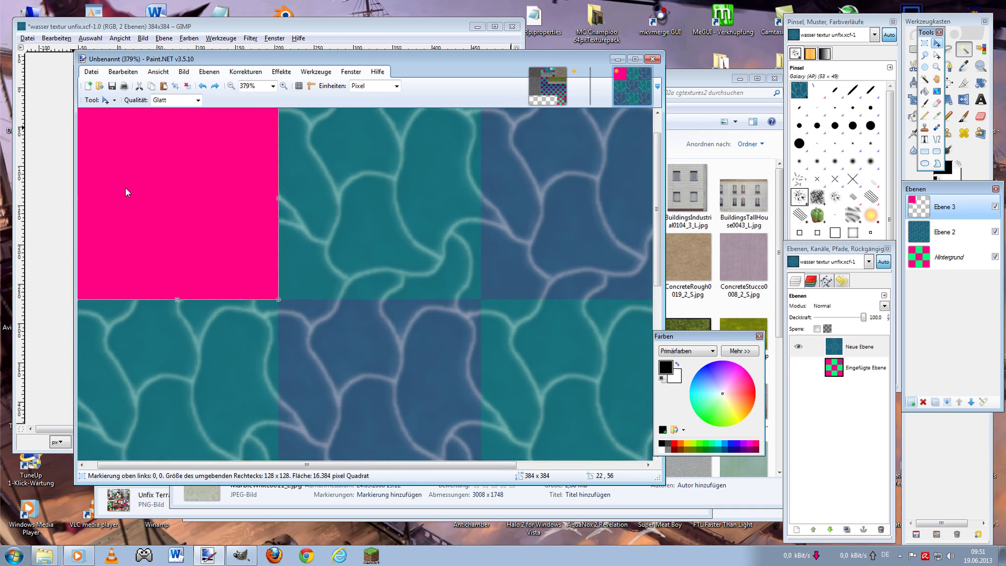
scroll(424, 345, "down", 2)
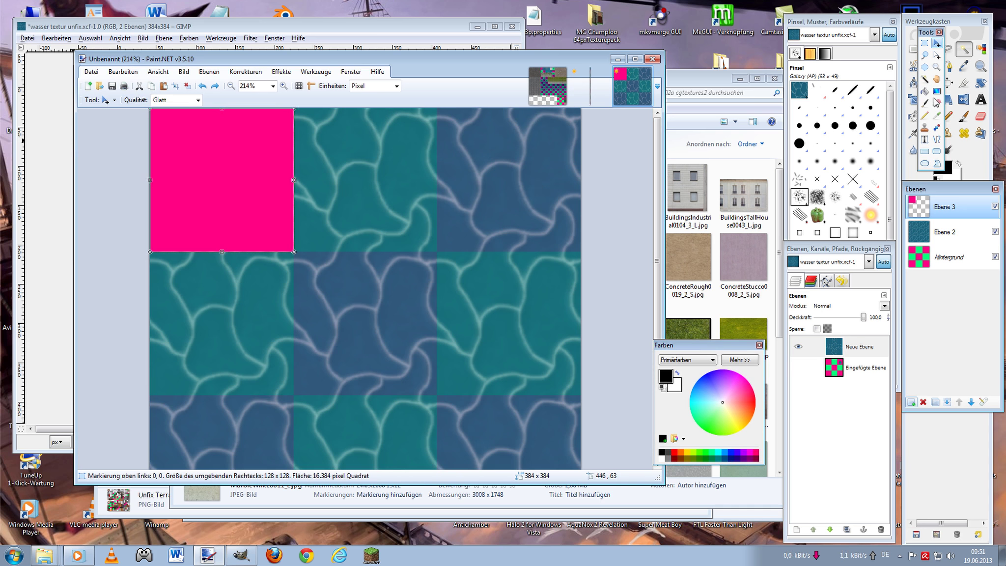
left_click(925, 78)
left_click(956, 227)
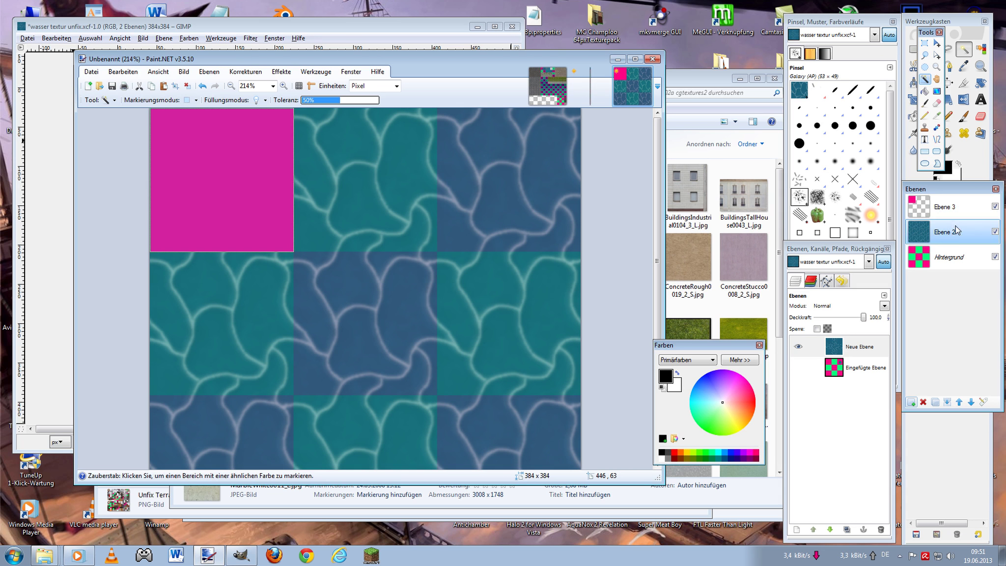
left_click(585, 93)
key("ctrl+z")
key("ctrl+z")
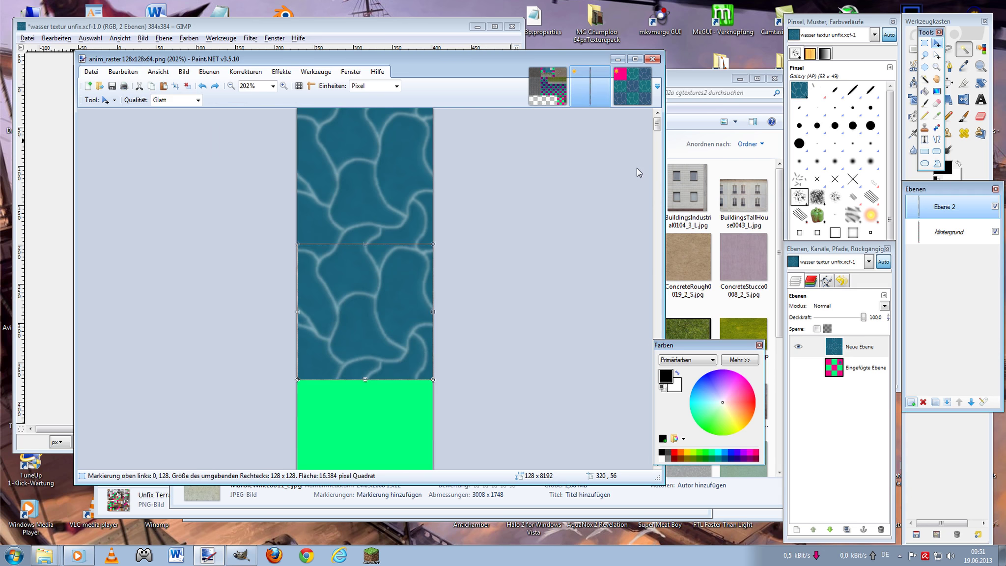
key("ctrl+z")
key("ctrl+y")
key("ctrl+y")
- Zoom in on anim_raster, inspect the frames, and undo the last strip change
key("ctrl+plus")
key("ctrl+plus")
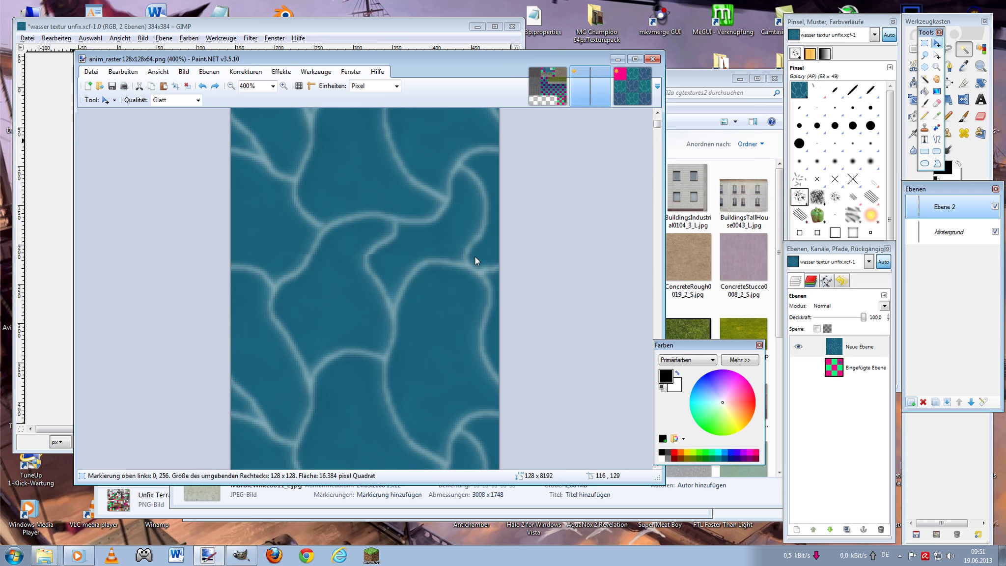
scroll(478, 260, "down", 3)
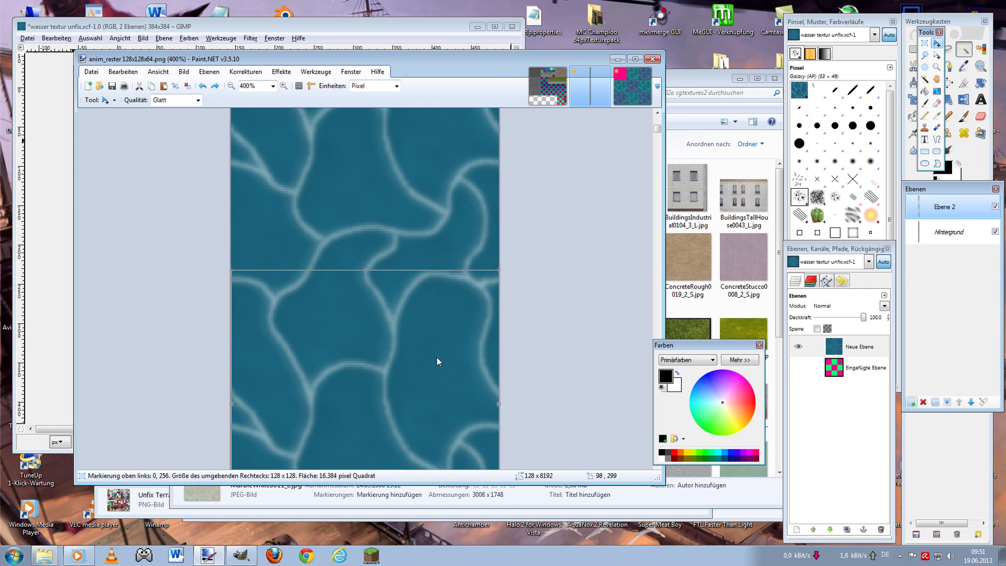
scroll(437, 361, "up", 2)
scroll(465, 276, "up", 1)
scroll(464, 276, "up", 1)
scroll(439, 198, "up", 1)
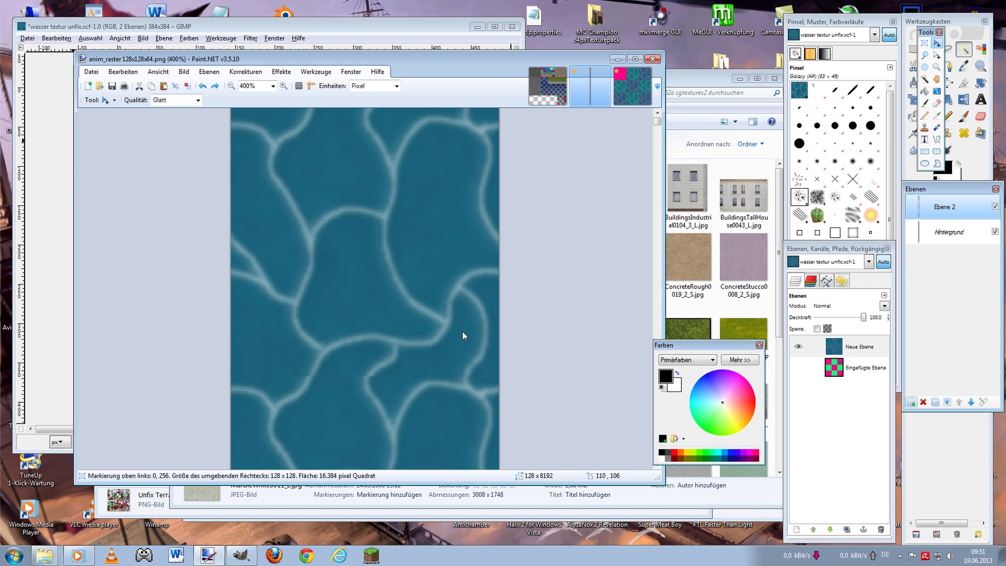
left_click(629, 96)
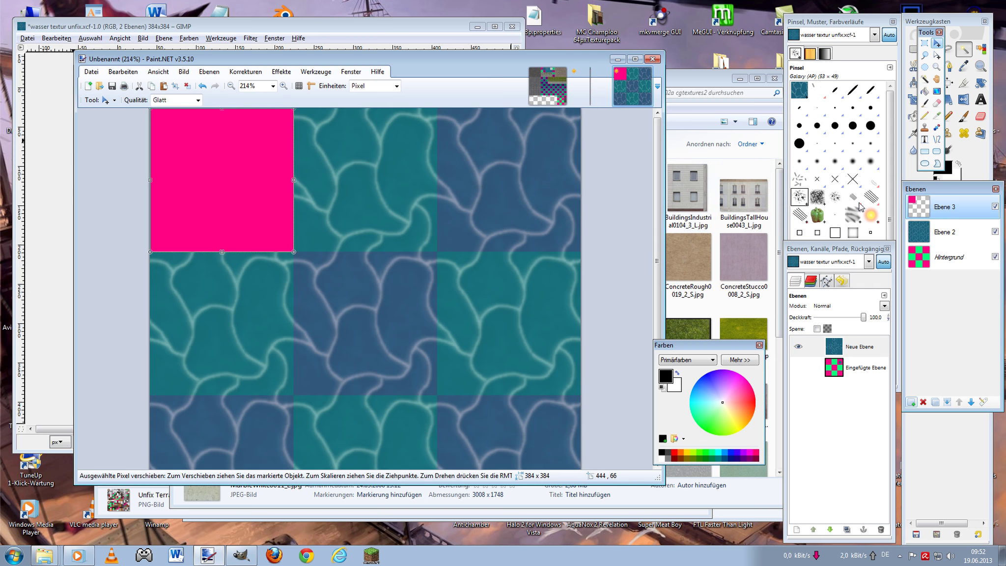
left_click(589, 86)
key("ctrl+z")
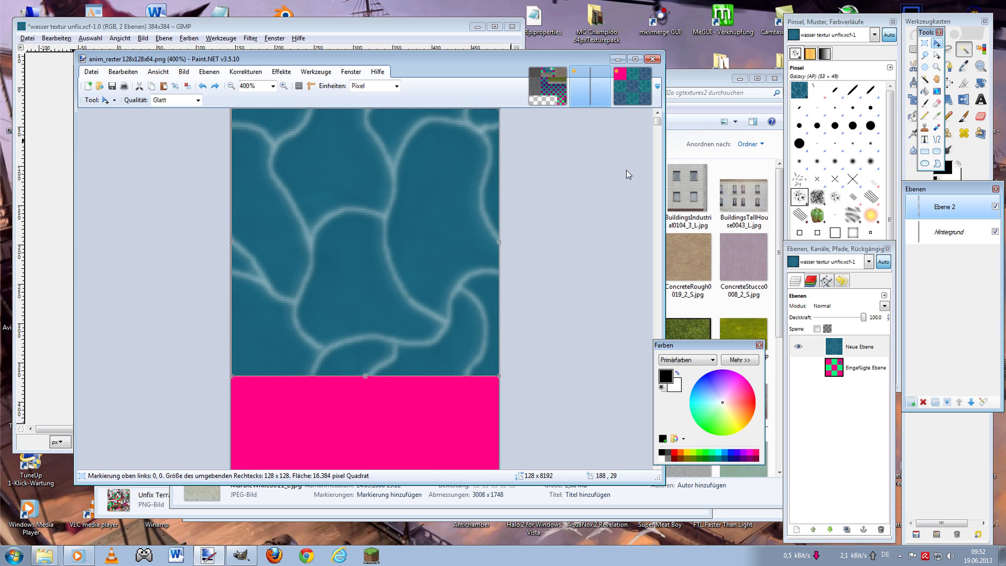
- Paste the copied water tile into anim_raster and nudge the pink selection right
left_click(632, 87)
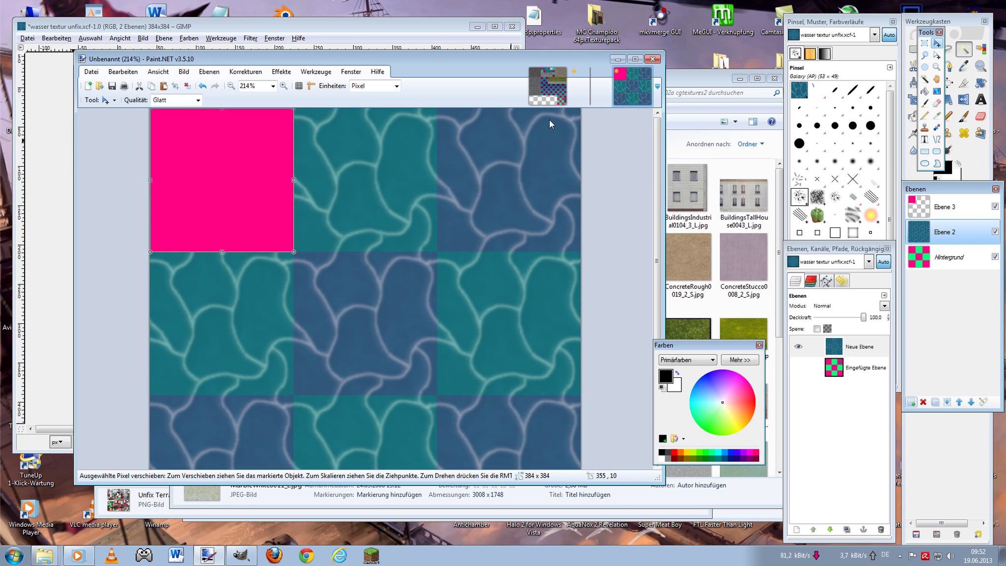
left_click(590, 91)
key("ctrl+v")
left_click(633, 87)
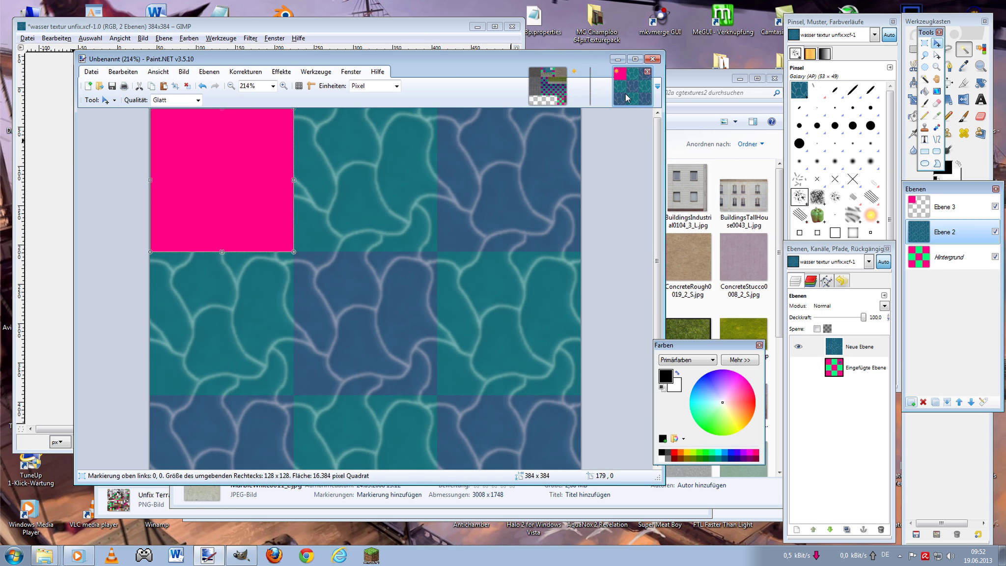
left_click(981, 197)
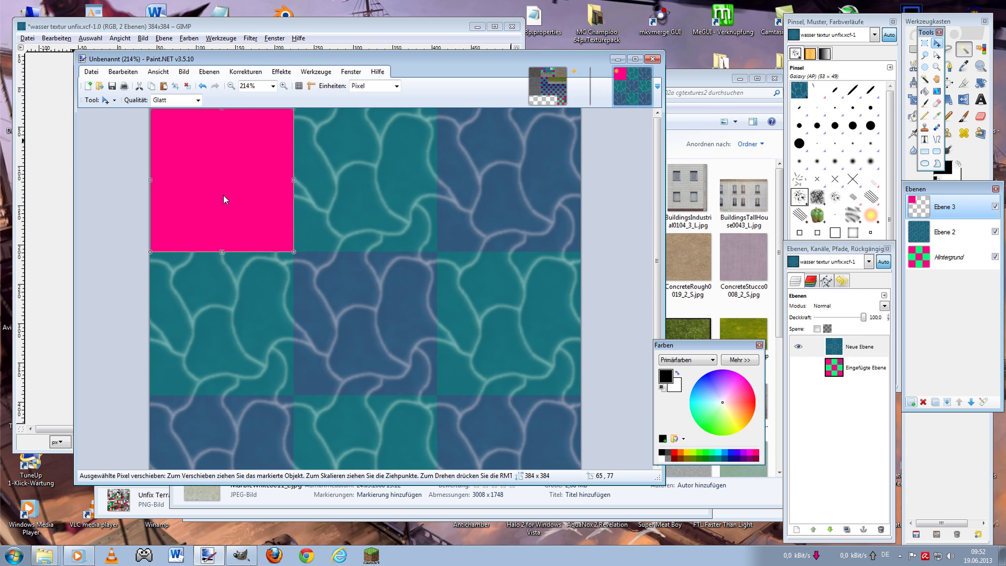
key("Right")
key("Right")
left_click(943, 232)
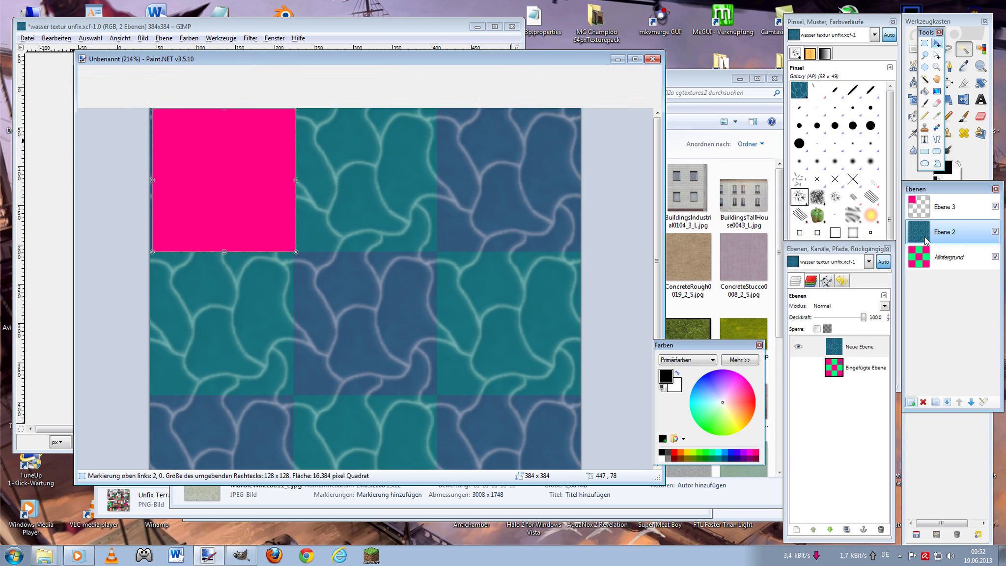
left_click(590, 86)
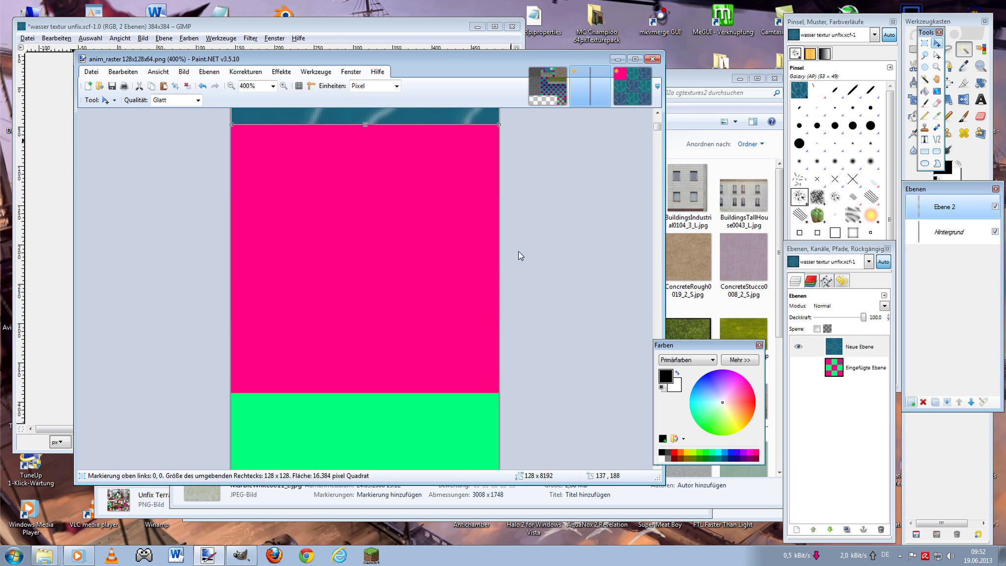
- Move the pasted tile over the pink frame, nudge it up, and commit it
mouse_move(440, 150)
left_mouse_down()
mouse_move(443, 174)
mouse_move(439, 163)
left_mouse_up()
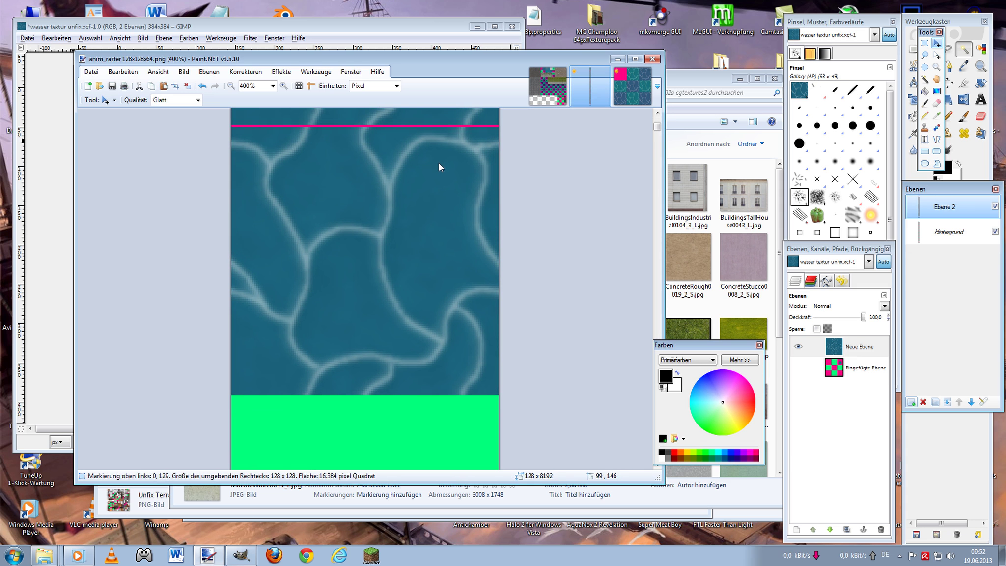
key("Up")
scroll(478, 275, "up", 3)
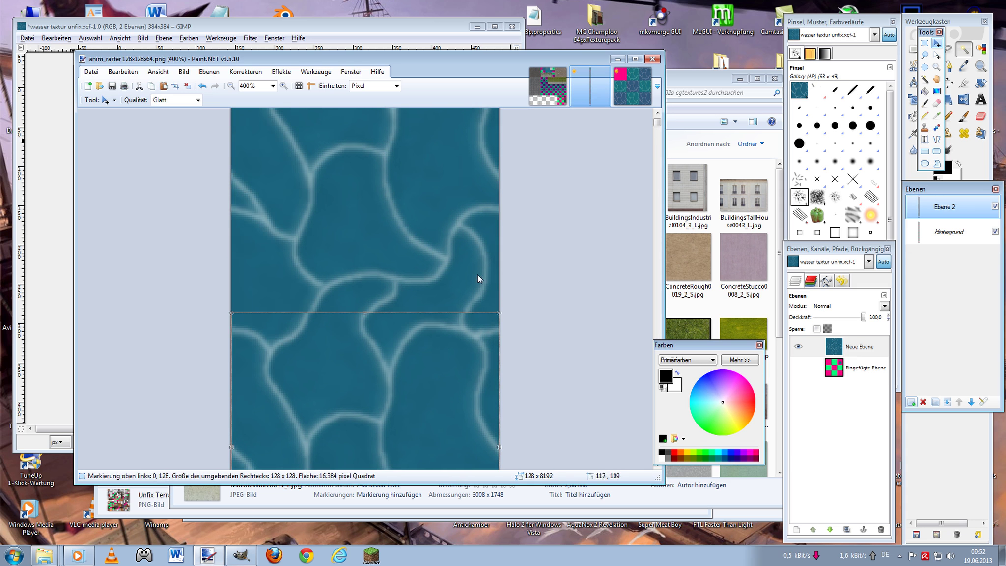
key("s")
key("ctrl+d")
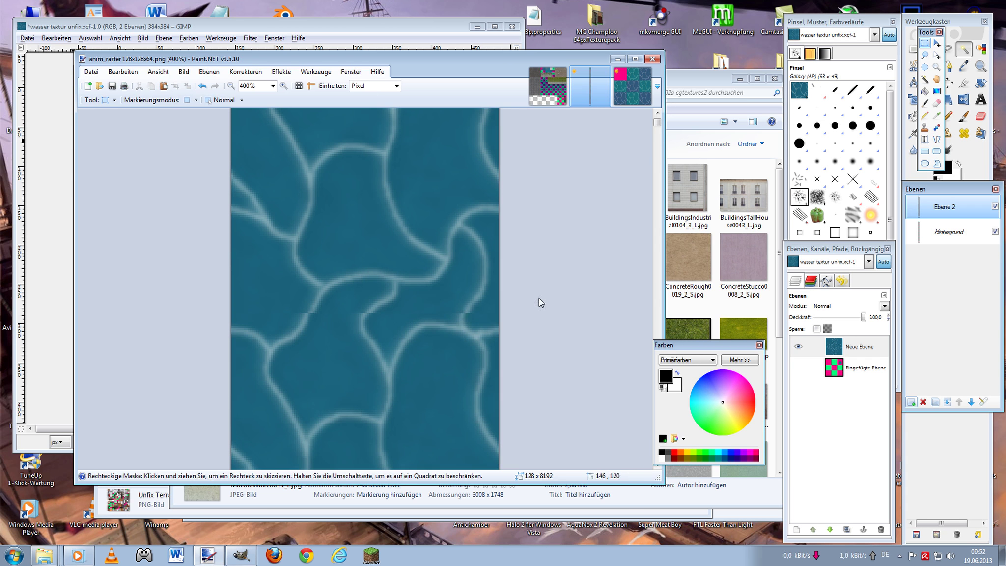
scroll(530, 275, "down", 3)
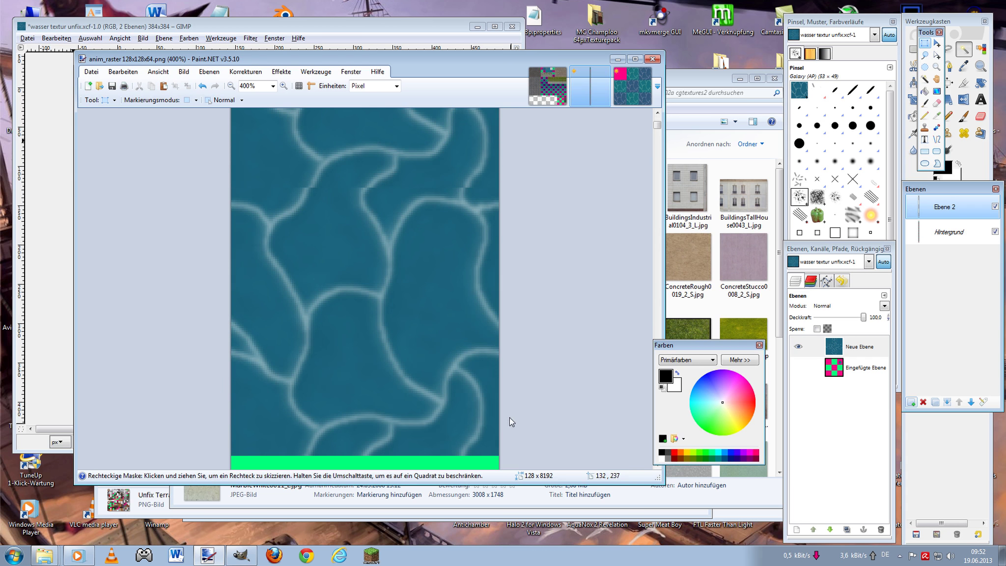
left_click(629, 93)
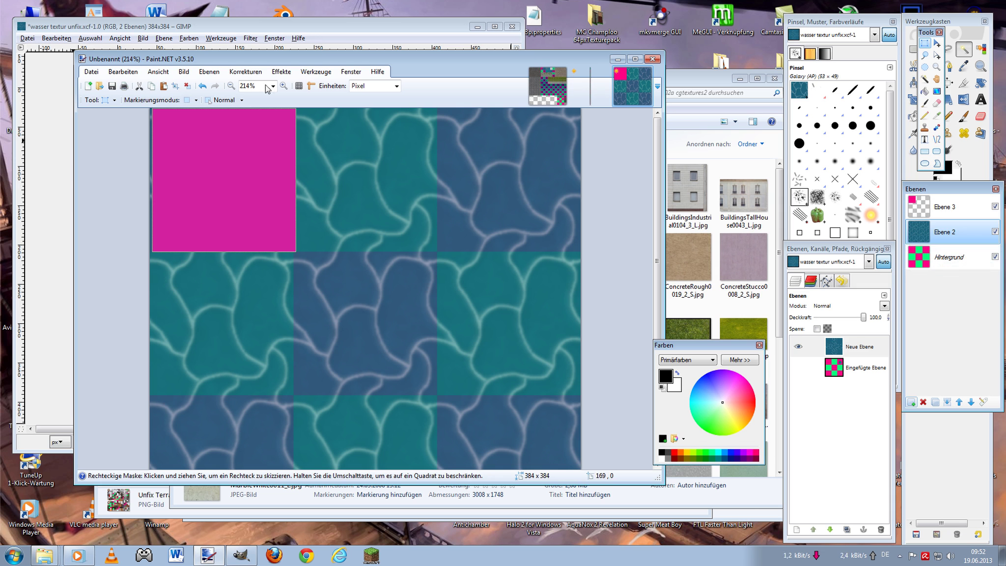
- Rotate the Unbenannt water image 90° counter-clockwise from the Bild menu
left_click(182, 72)
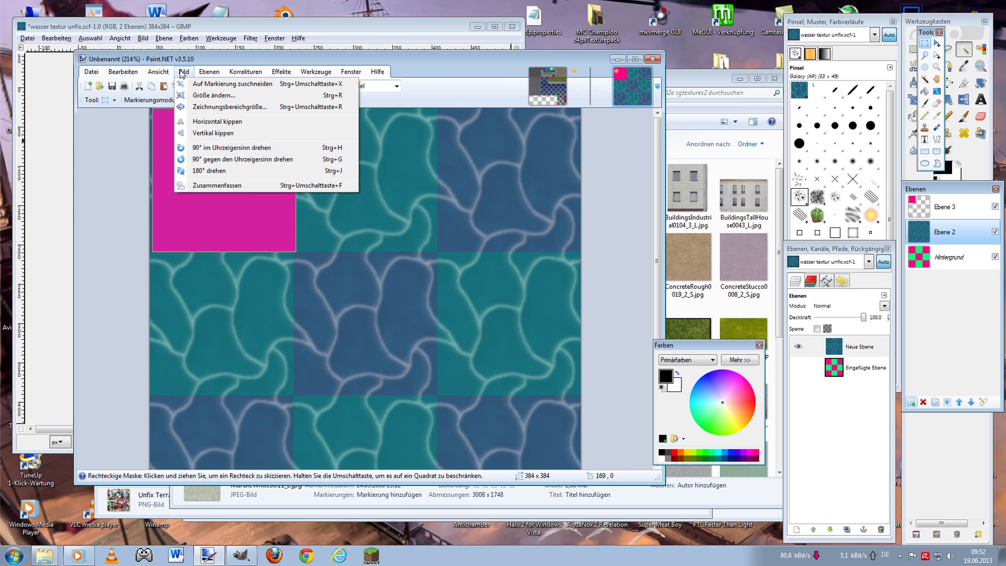
left_click(239, 159)
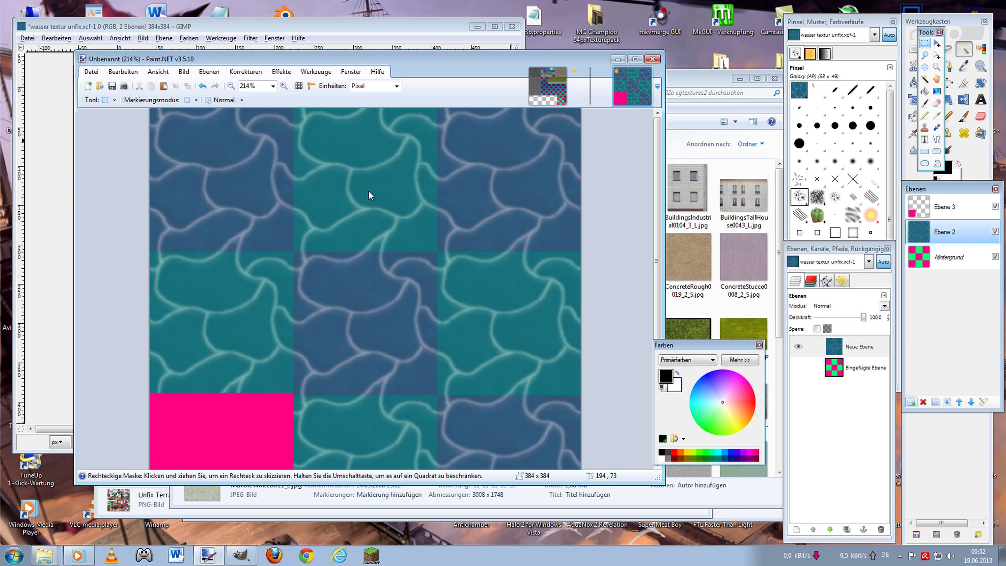
scroll(369, 191, "down", 3)
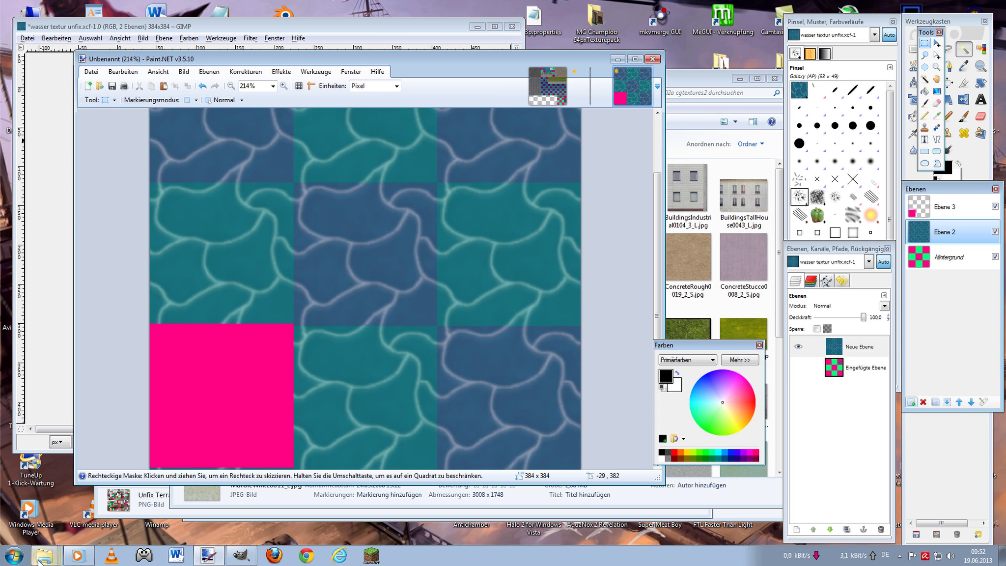
mouse_move(44, 555)
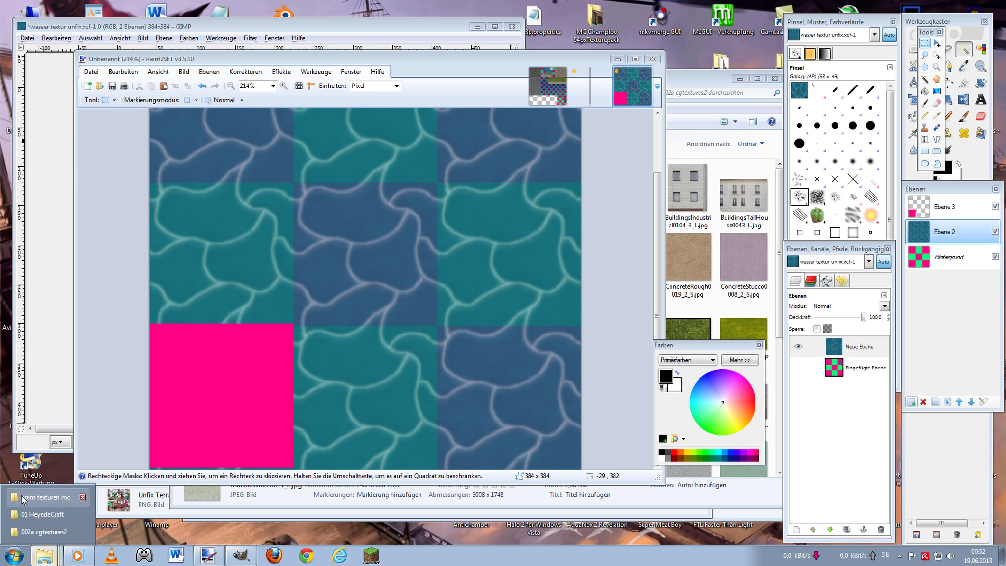
- Select water1B.png in Explorer, then cancel closing the anim_raster strip
left_click(54, 500)
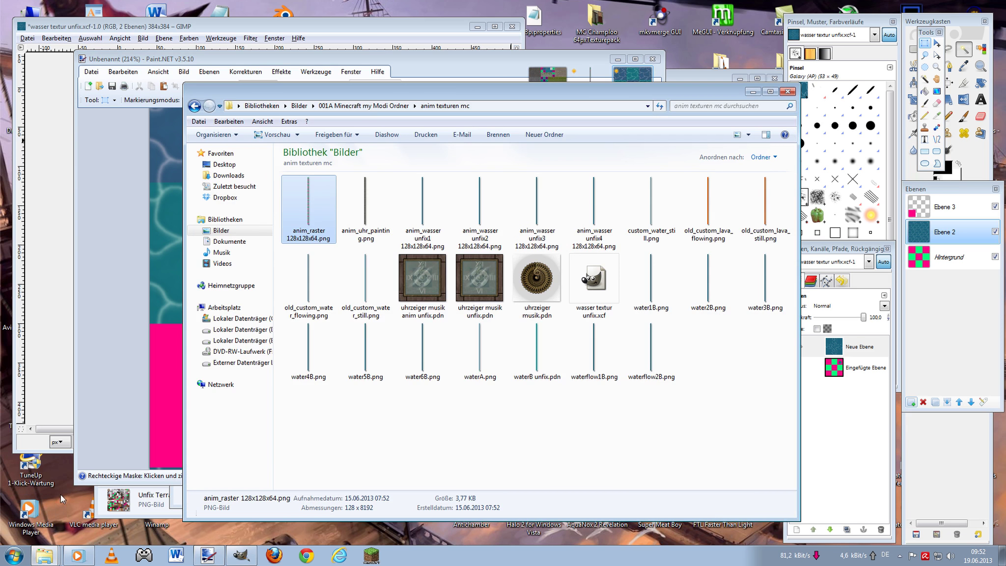
left_click(656, 281)
left_click(482, 62)
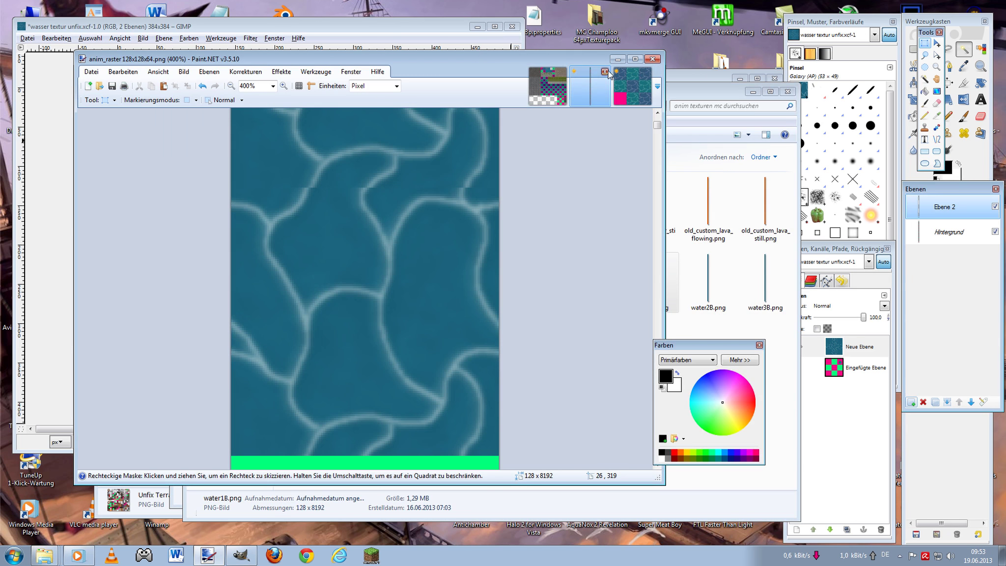
left_click(605, 72)
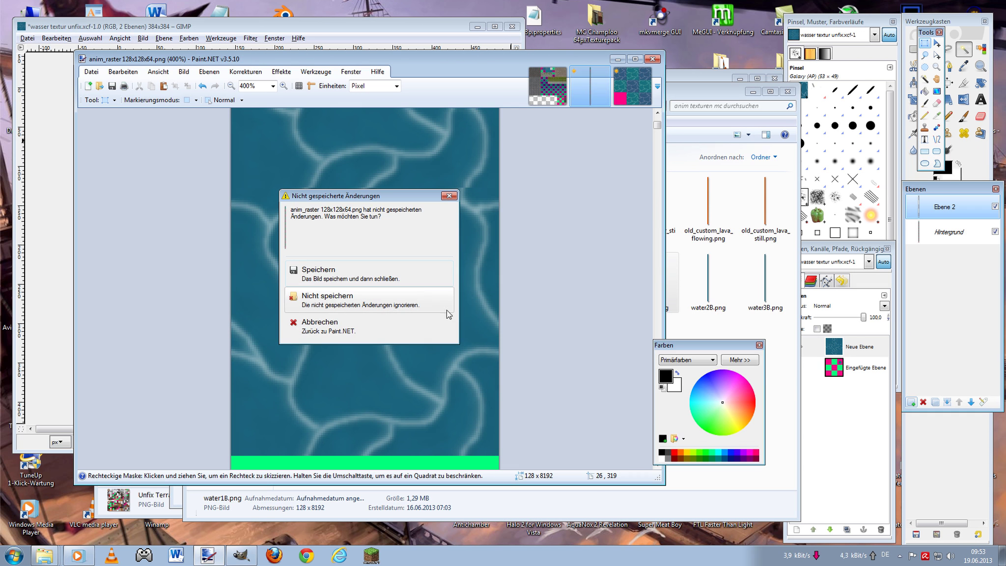
left_click(346, 326)
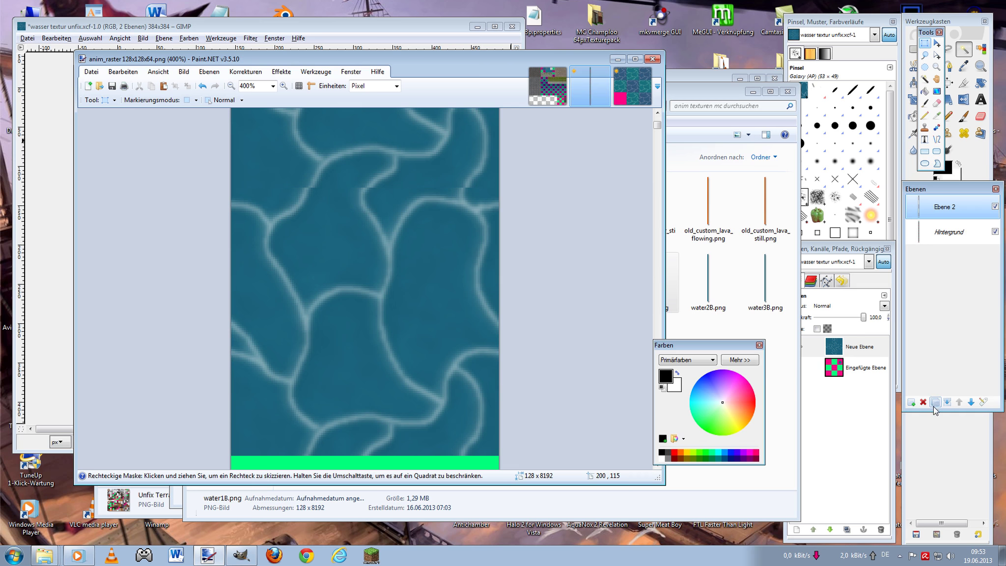
- Close the Unbenannt water image with Nicht speichern and bring Explorer forward
left_click(633, 91)
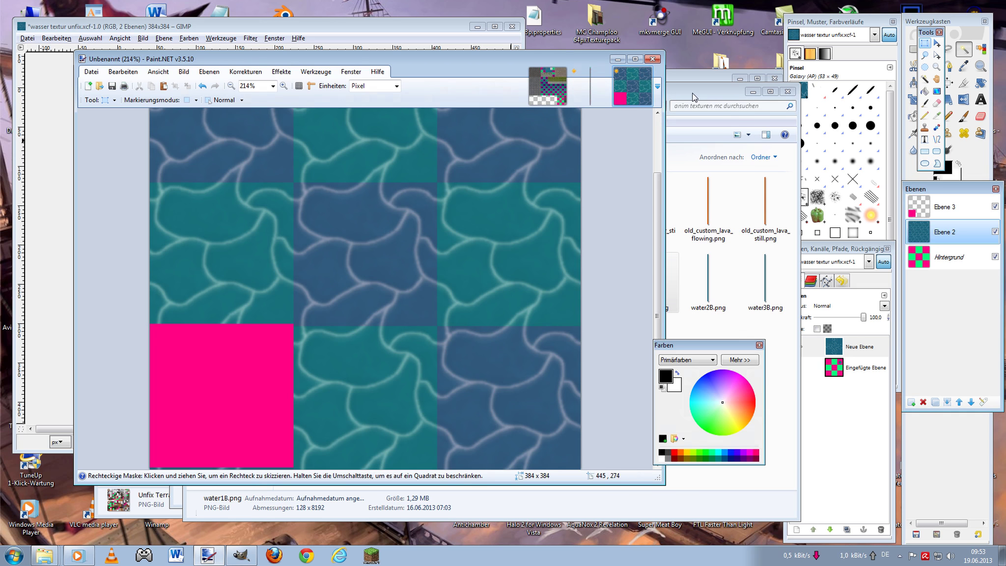
left_click(692, 93)
left_click(551, 57)
left_click(647, 72)
left_click(347, 305)
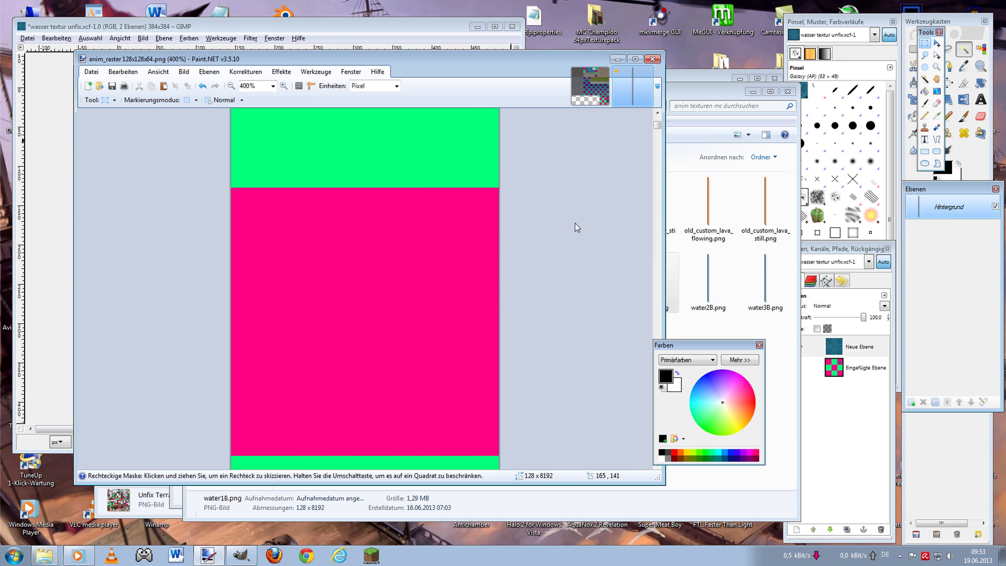
scroll(547, 257, "up", 3)
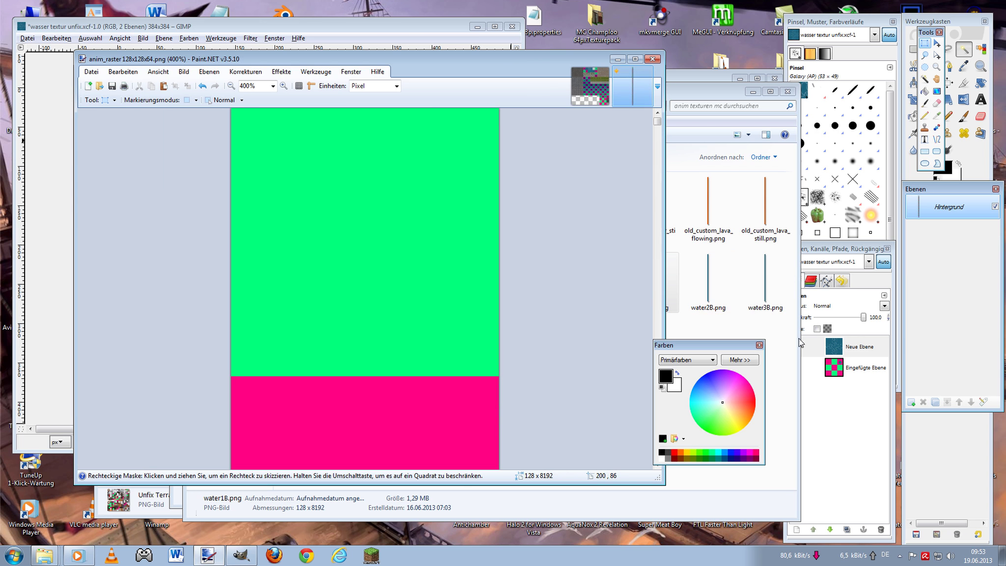
left_click(772, 342)
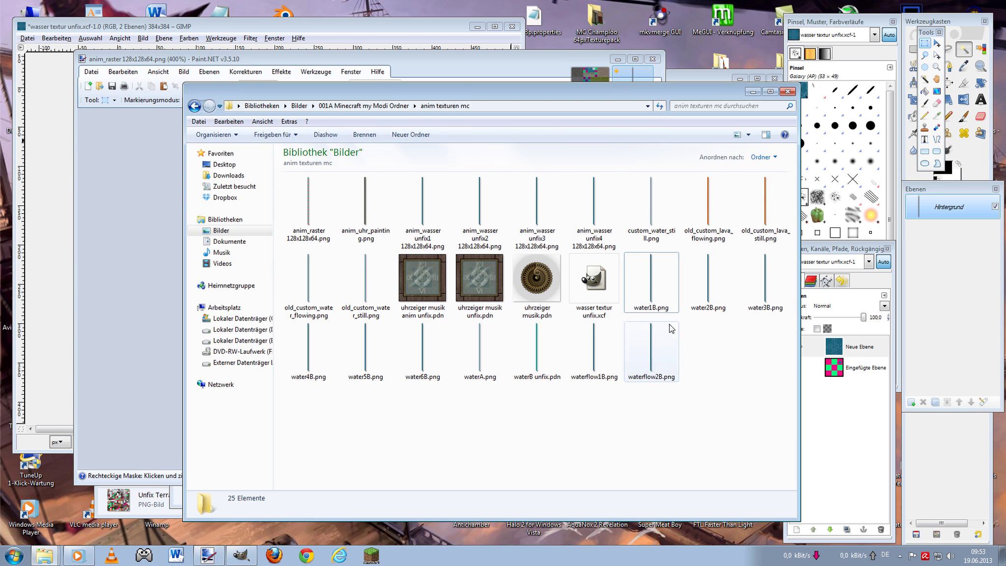
- Open water2B.png in Paint.NET via Bearbeiten from its context menu
right_click(650, 271)
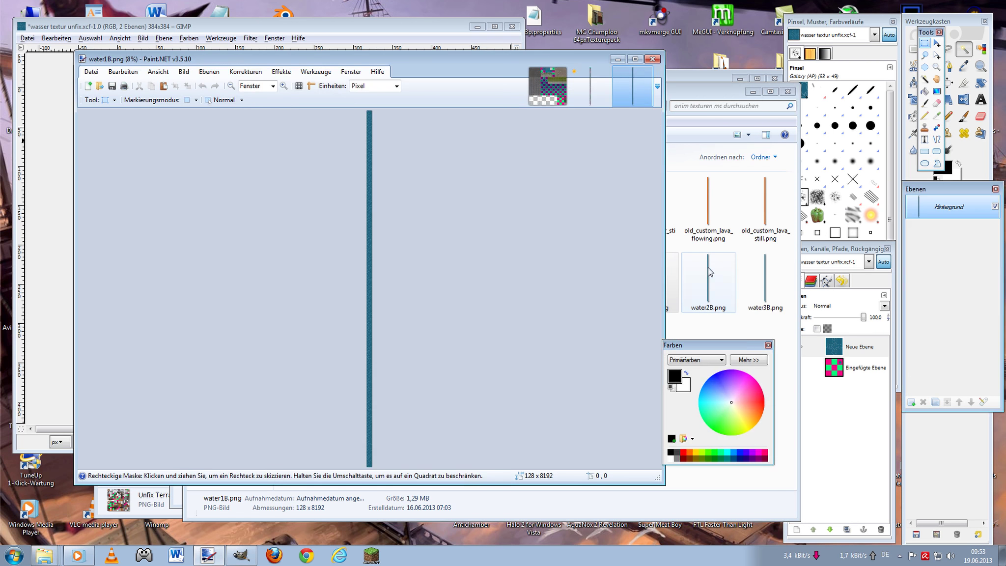
right_click(708, 271)
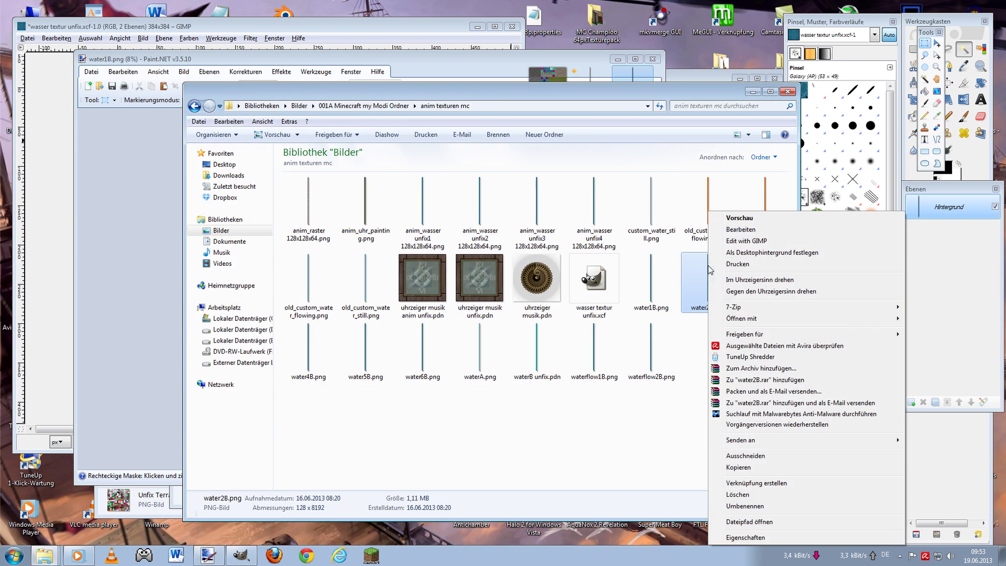
left_click(758, 229)
left_click(768, 321)
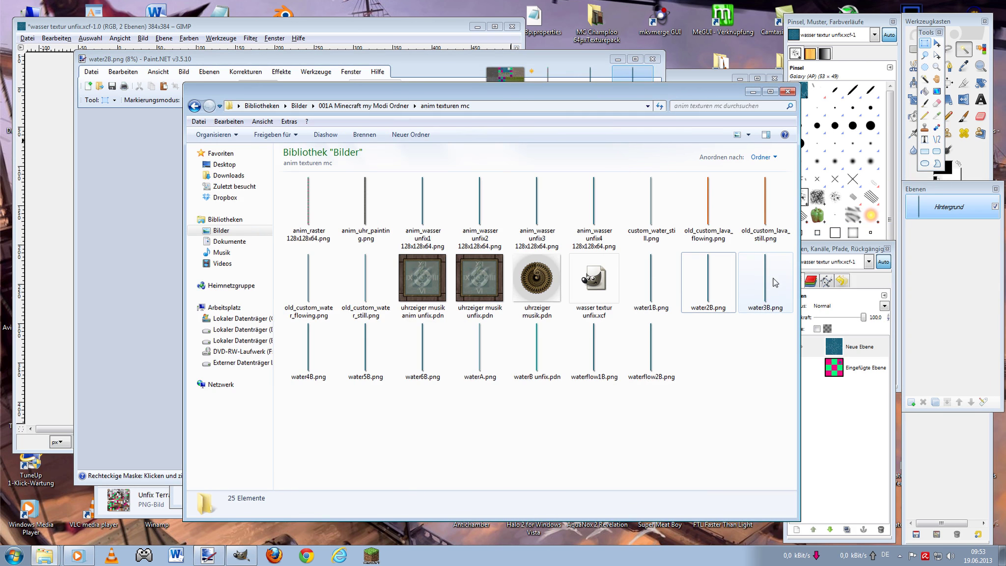
- Open water3B.png in Paint.NET via Bearbeiten, then return to Explorer
left_click(690, 289)
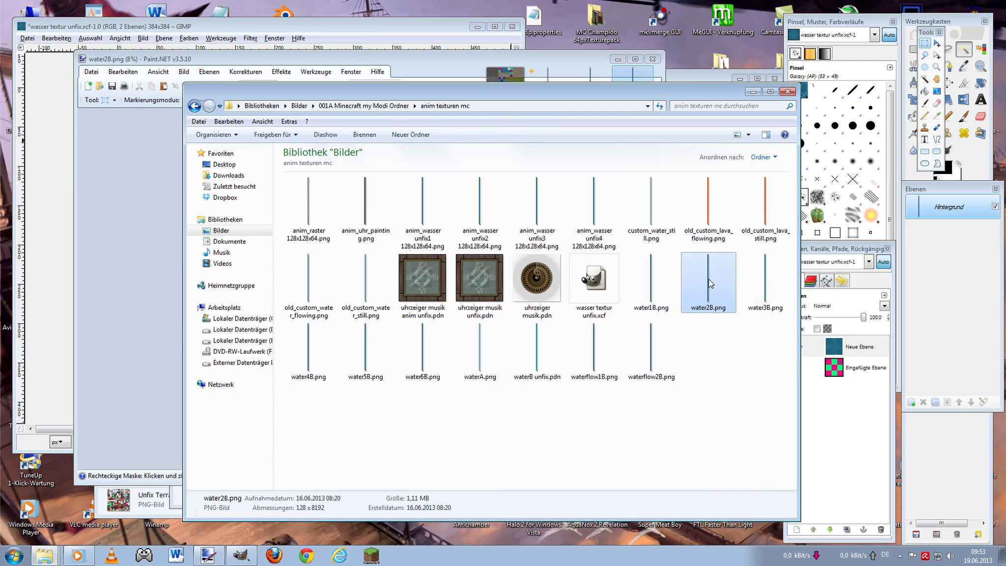
left_click(649, 289)
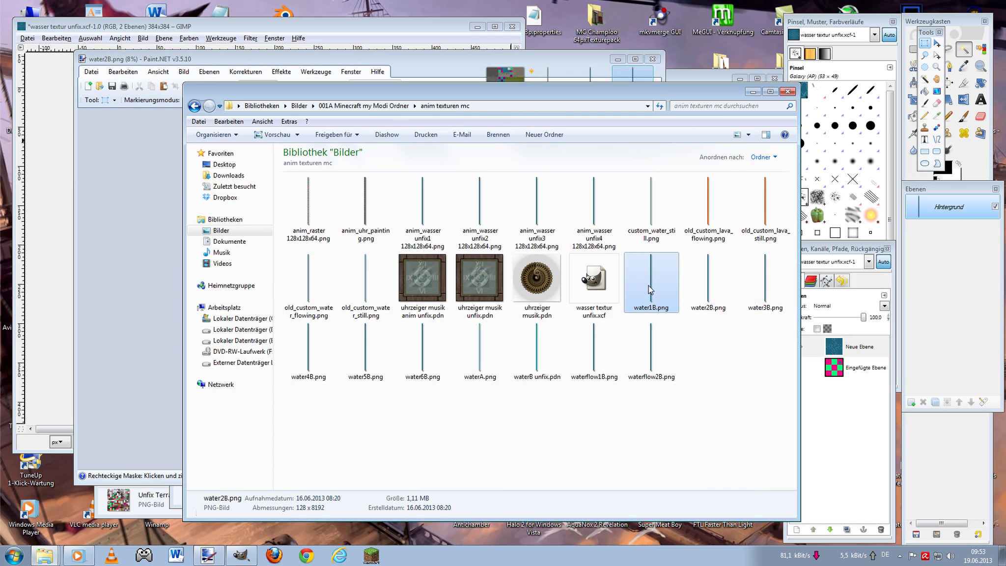
left_click(711, 278)
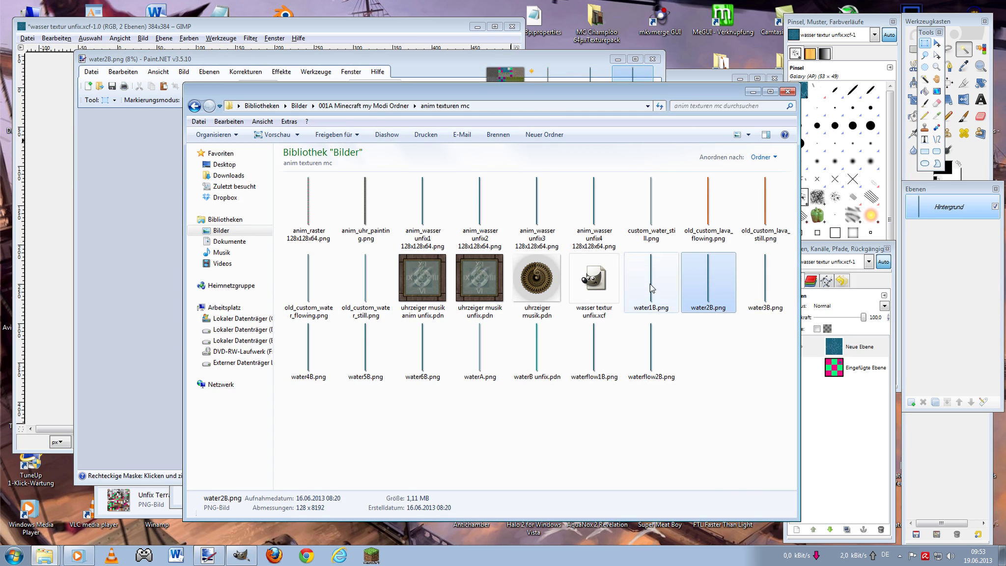
left_click(756, 275)
right_click(771, 277)
left_click(803, 229)
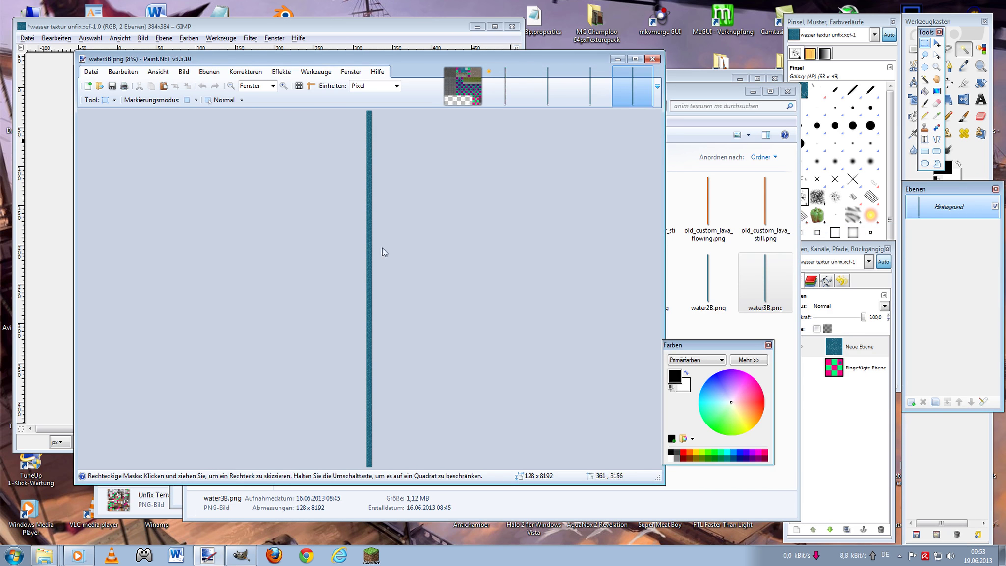
left_click(717, 97)
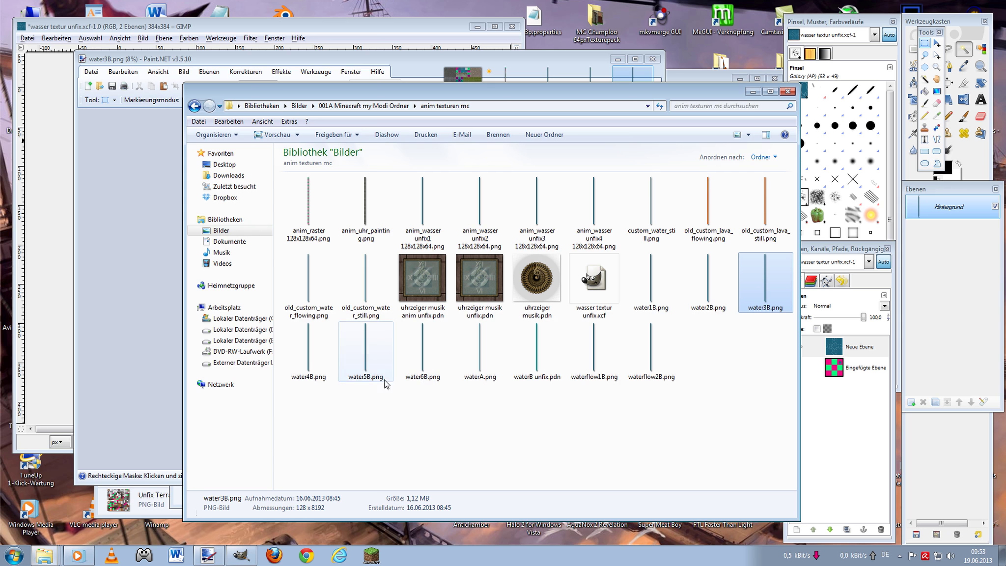
- Compare the water1B.png and water2B.png strips in Paint.NET
left_click(549, 56)
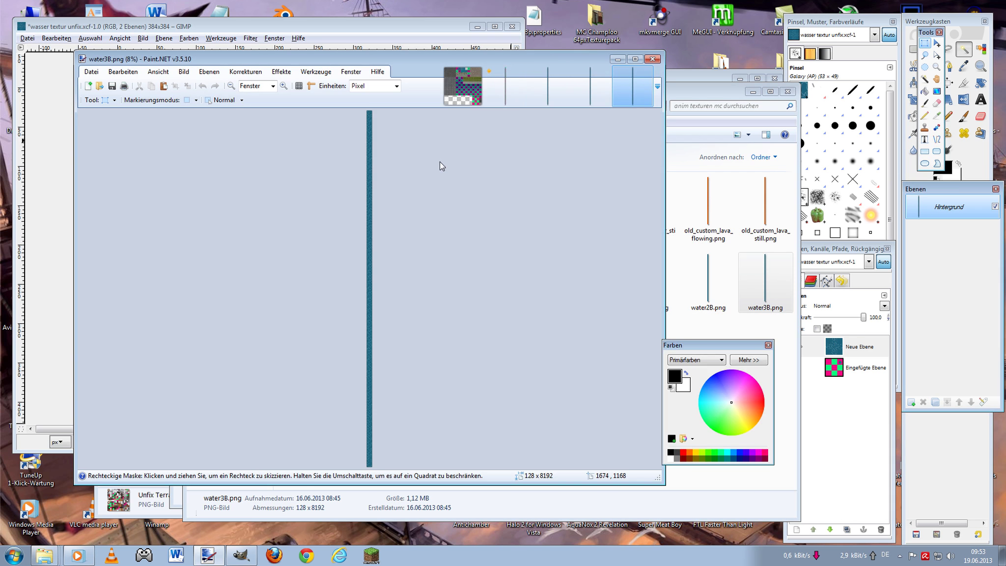
left_click(549, 84)
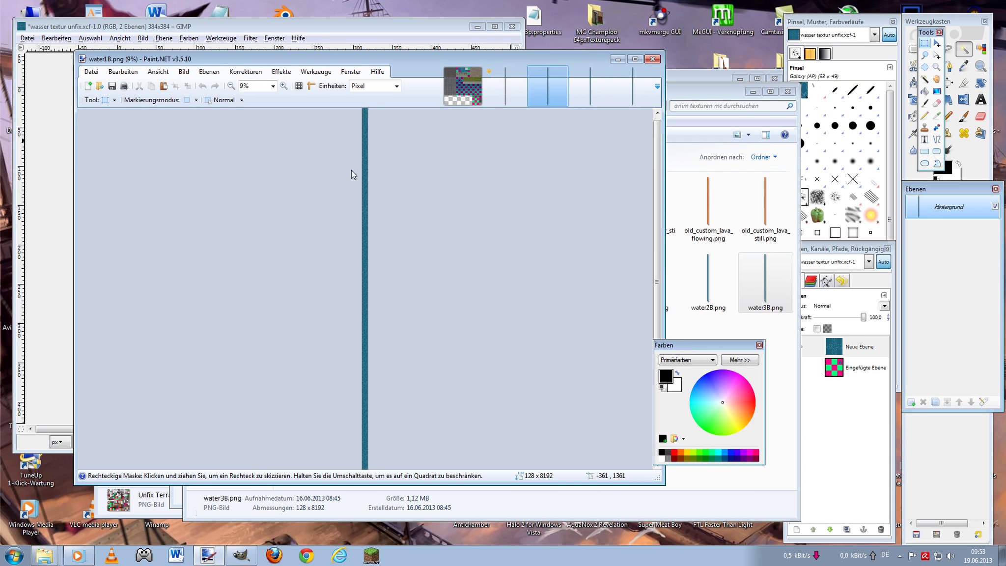
scroll(360, 170, "up", 5)
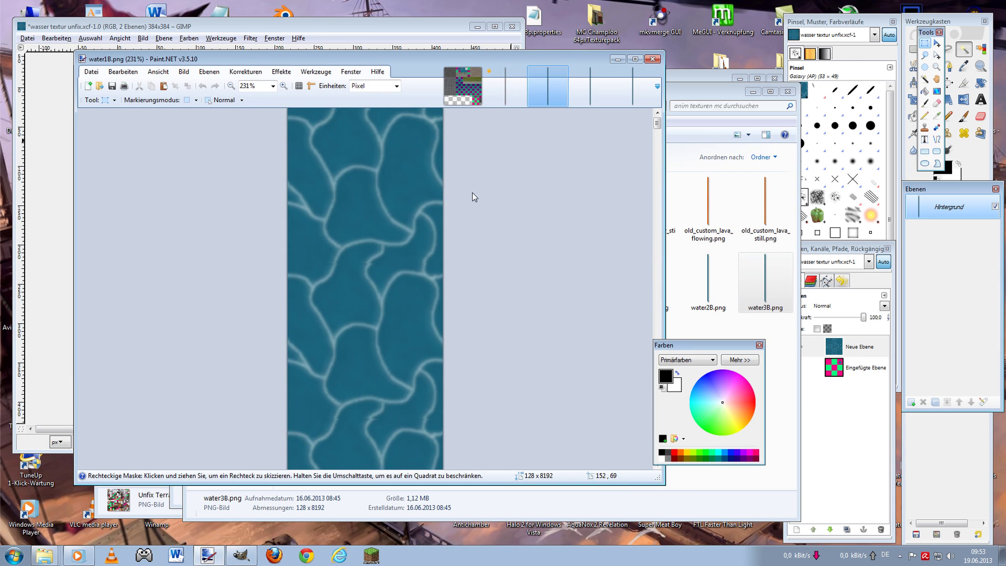
left_click(589, 88)
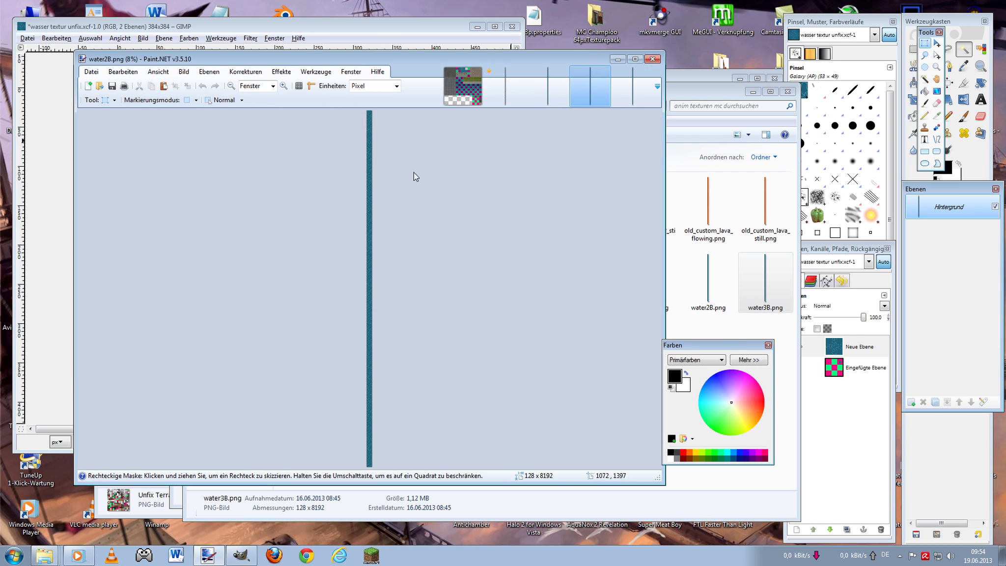
scroll(413, 172, "up", 3)
scroll(350, 152, "up", 3)
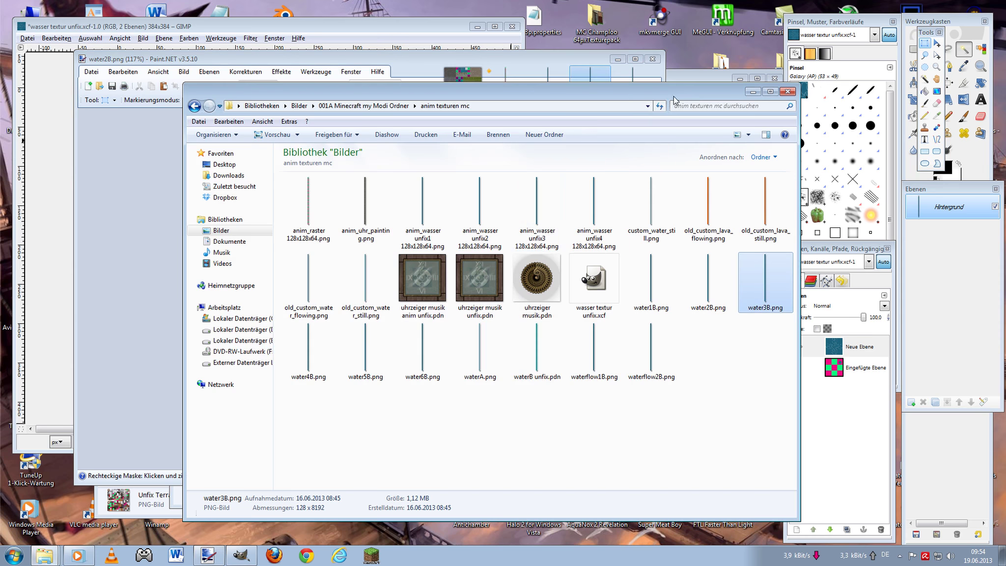
- Open water6B.png from the texture folder in Paint.NET via Bearbeiten and scroll through it
left_click(686, 94)
right_click(422, 341)
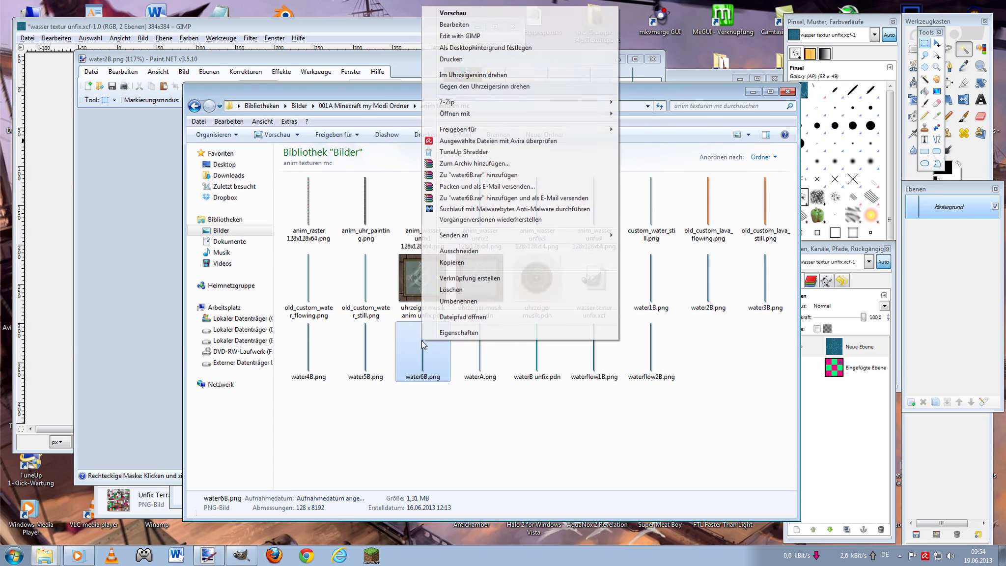
left_click(478, 24)
scroll(410, 185, "up", 5)
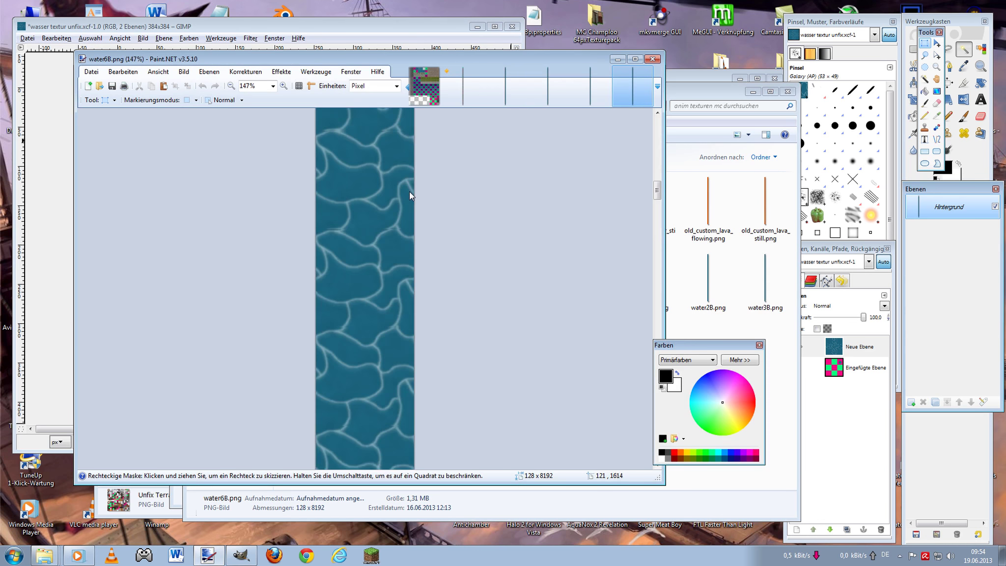
scroll(412, 201, "down", 3)
scroll(415, 216, "down", 5)
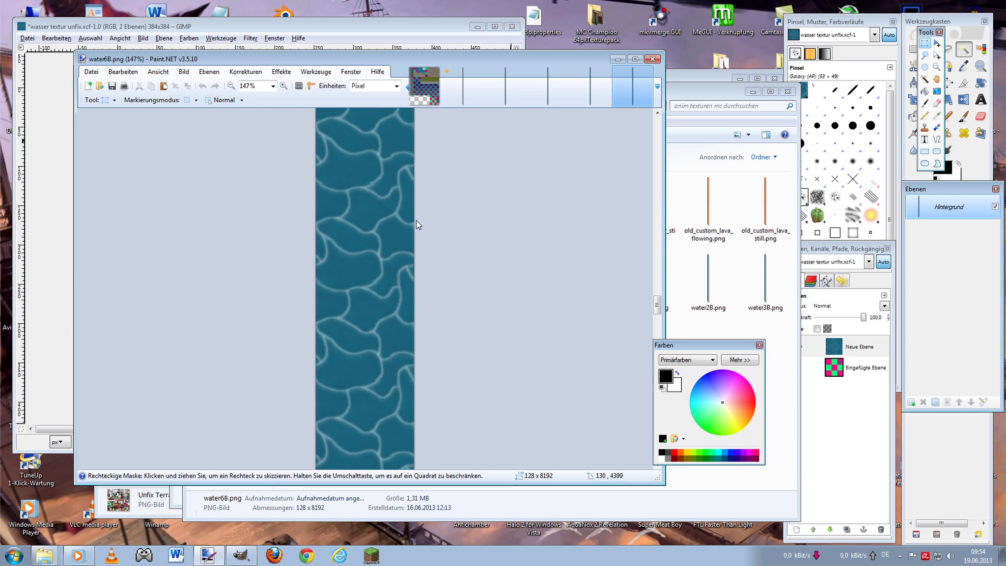
scroll(416, 220, "down", 5)
scroll(415, 220, "down", 5)
scroll(416, 221, "down", 5)
scroll(415, 220, "up", 10)
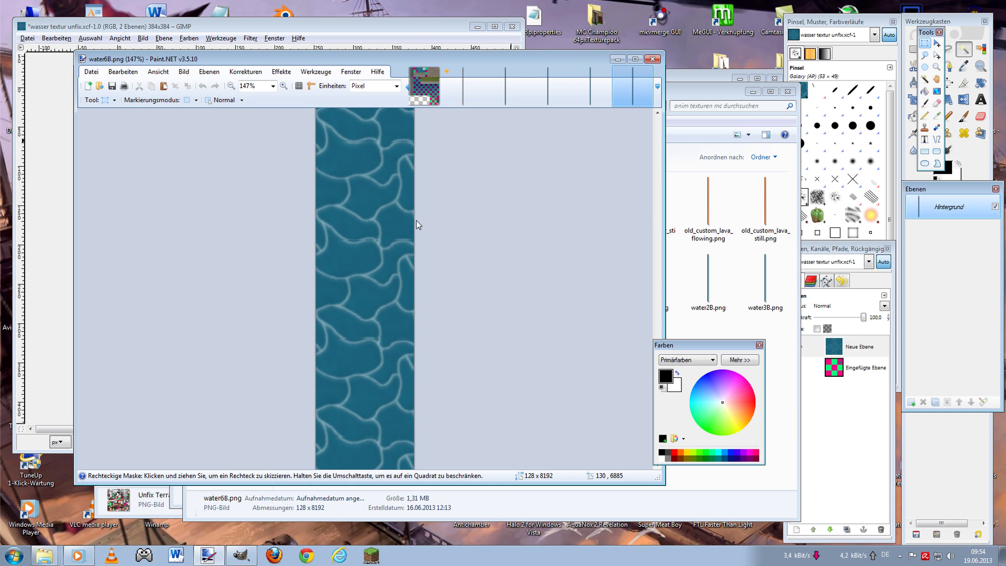
scroll(415, 226, "up", 5)
scroll(415, 226, "up", 10)
- Preview the other open water images, ending on the water1B.png strip
left_click(687, 86)
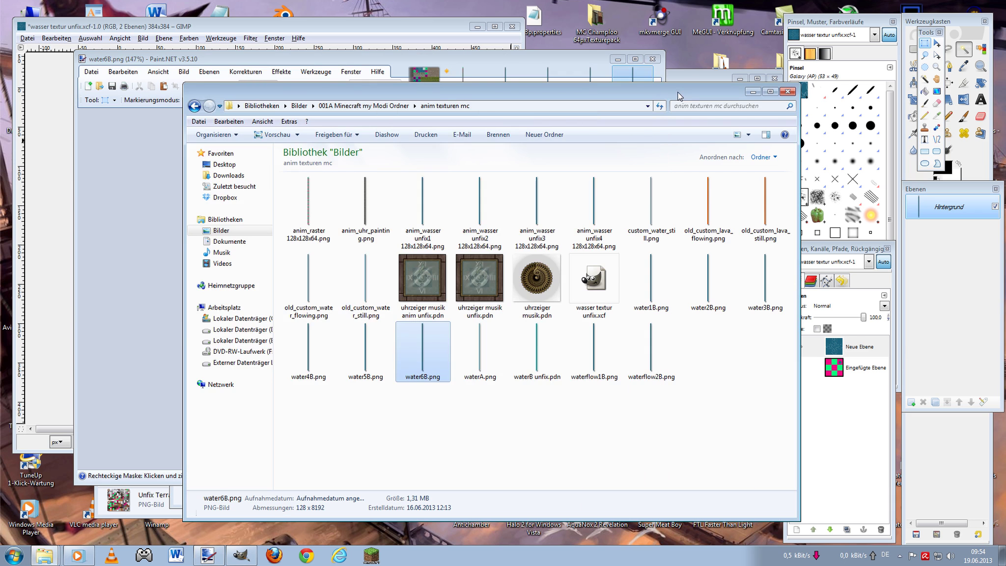
left_click(588, 78)
left_click(499, 83)
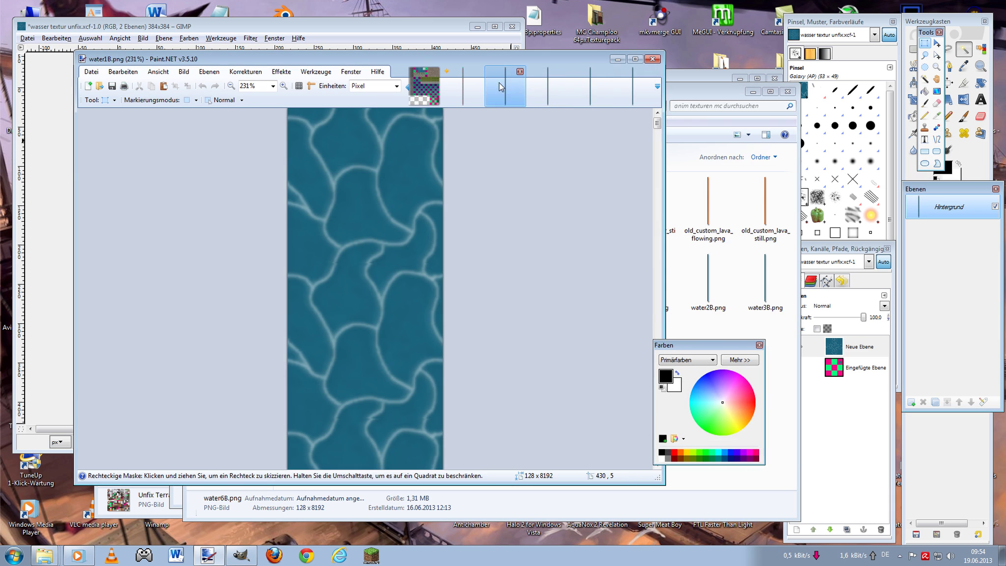
left_click(539, 84)
left_click(565, 85)
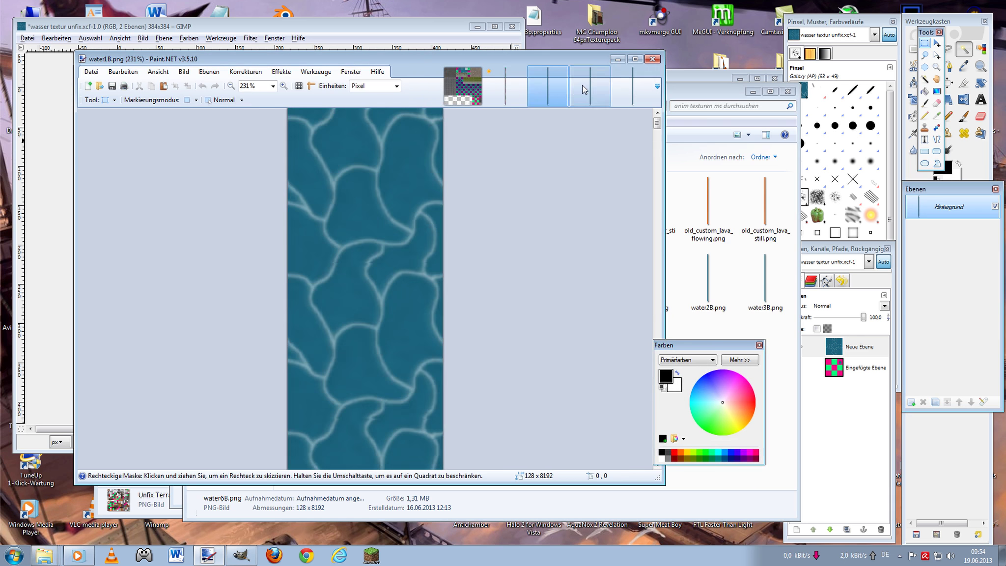
left_click(606, 71)
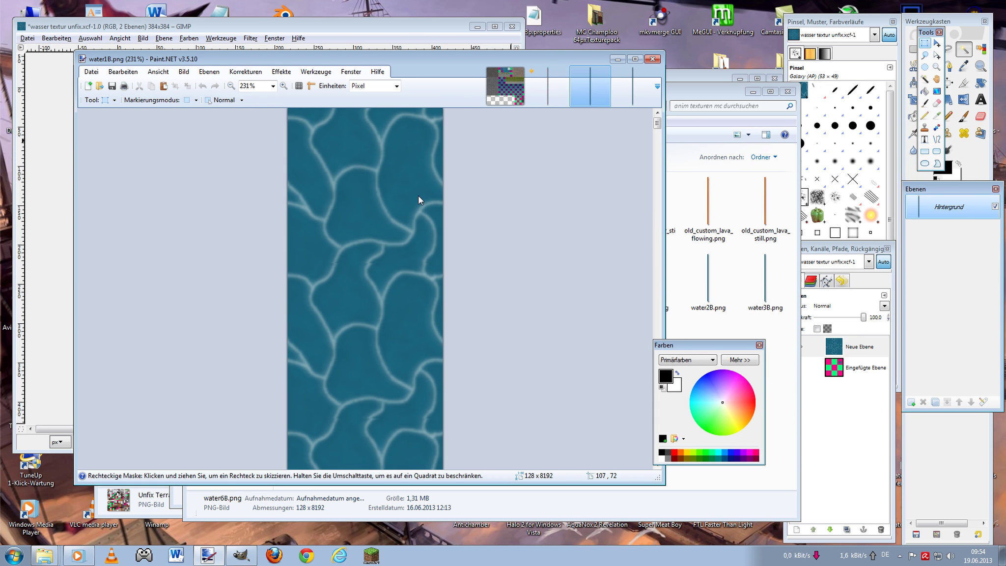
scroll(417, 195, "down", 10)
scroll(418, 196, "down", 10)
scroll(418, 195, "down", 10)
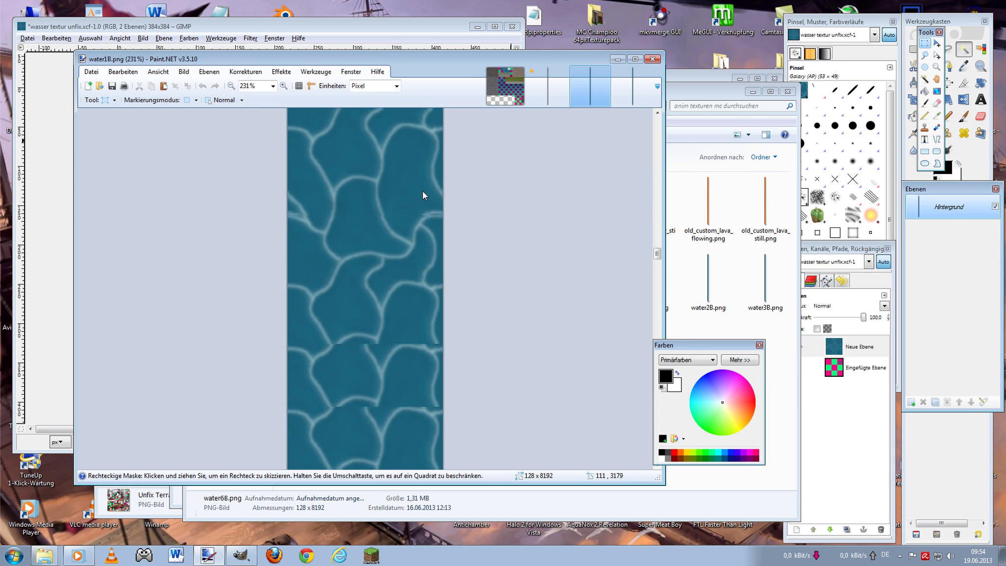
scroll(423, 191, "down", 10)
- Scroll down the water6B.png strip, then bring the anim texturen mc folder forward
left_click(614, 86)
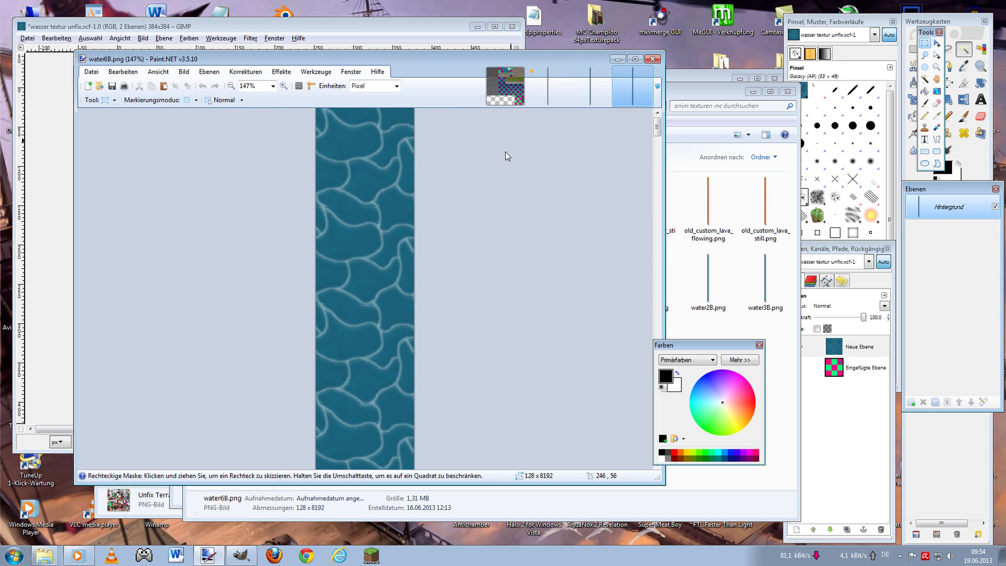
scroll(503, 151, "down", 5)
scroll(502, 147, "down", 5)
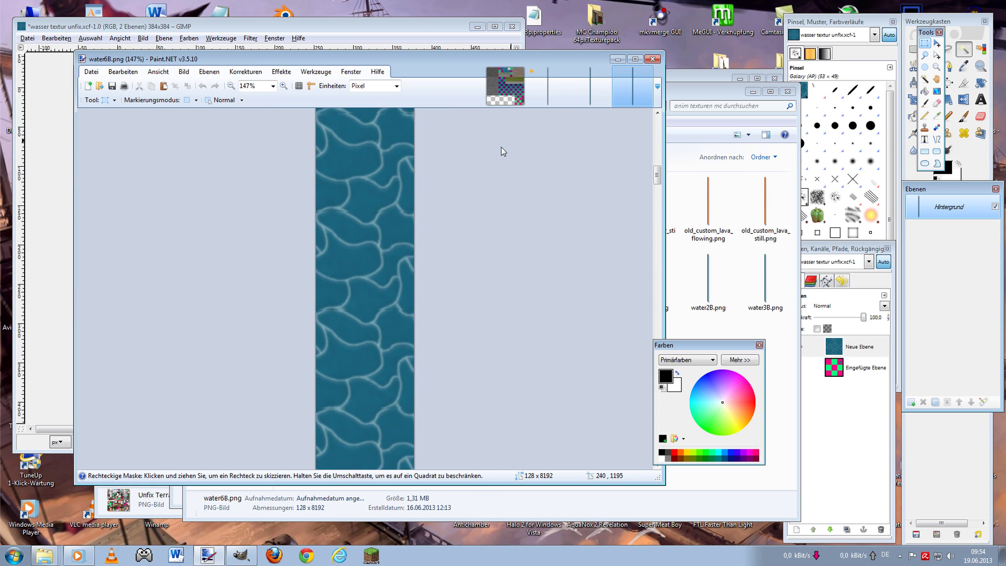
scroll(502, 147, "down", 5)
scroll(501, 147, "down", 5)
scroll(501, 147, "down", 10)
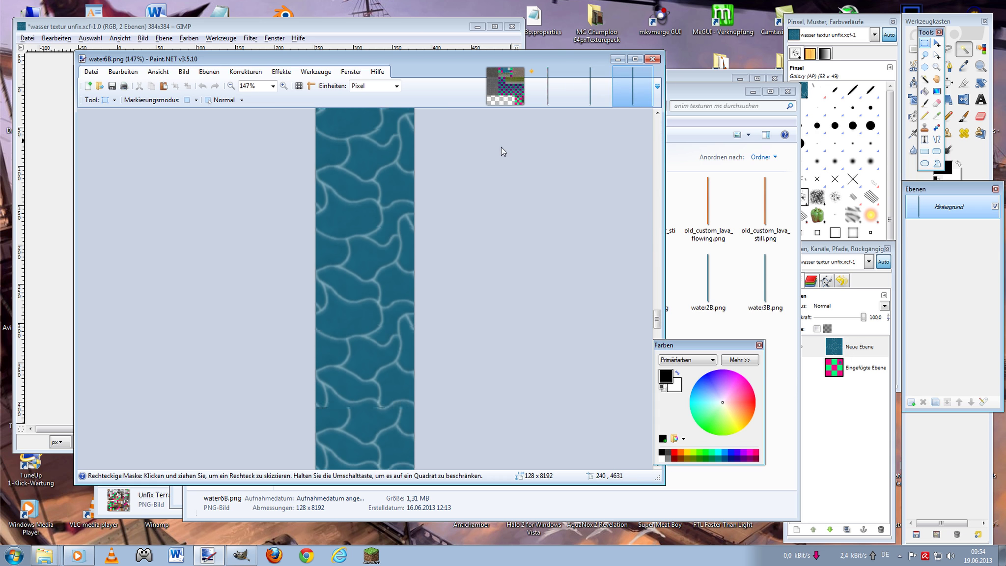
scroll(502, 147, "down", 10)
scroll(501, 147, "down", 10)
scroll(484, 155, "down", 10)
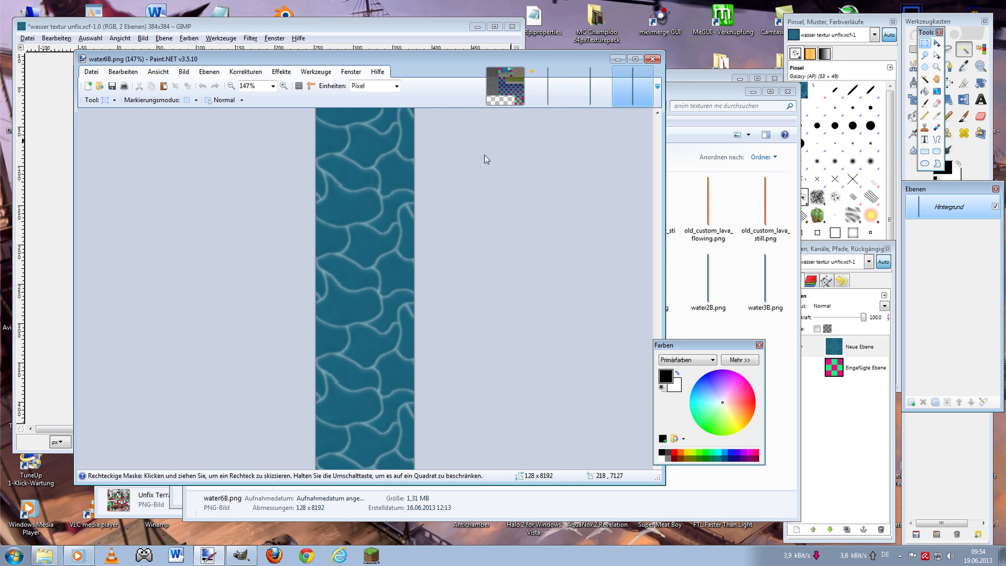
left_click(688, 85)
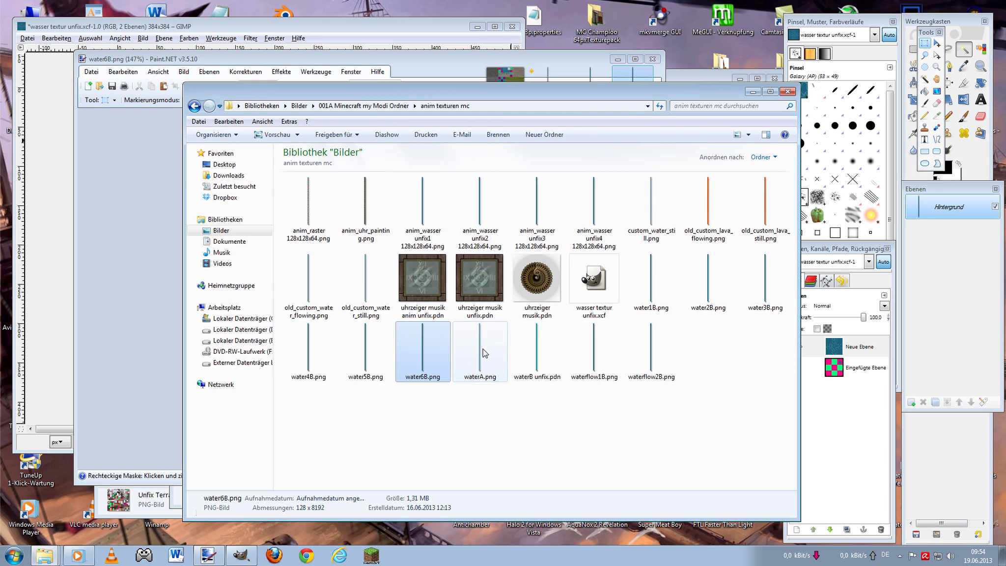
- Open water5B.png in Paint.NET via Bearbeiten and scroll through its strip
left_click(366, 357)
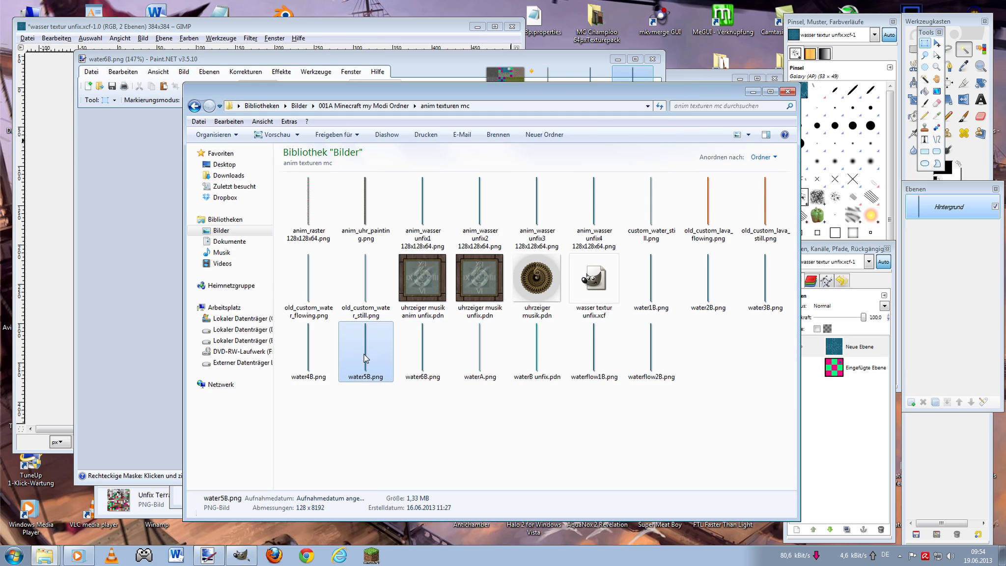
right_click(365, 354)
left_click(423, 36)
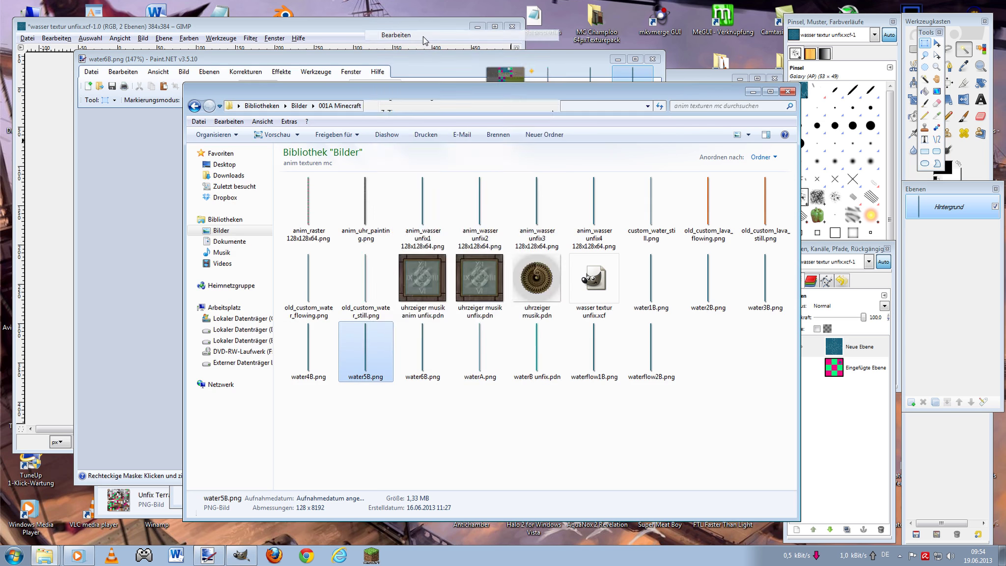
scroll(375, 123, "up", 2)
scroll(375, 123, "up", 4)
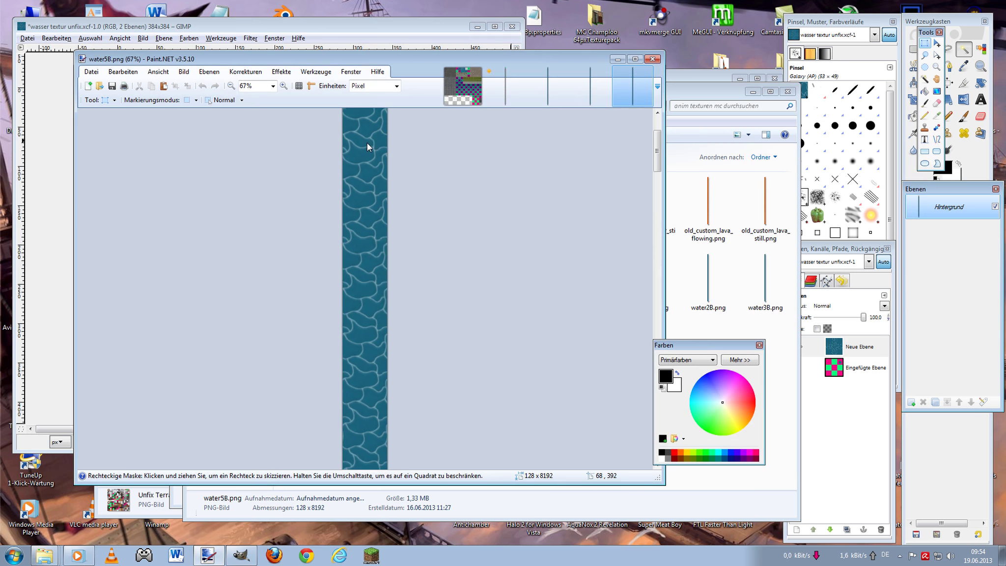
scroll(367, 143, "down", 5)
scroll(367, 153, "up", 3)
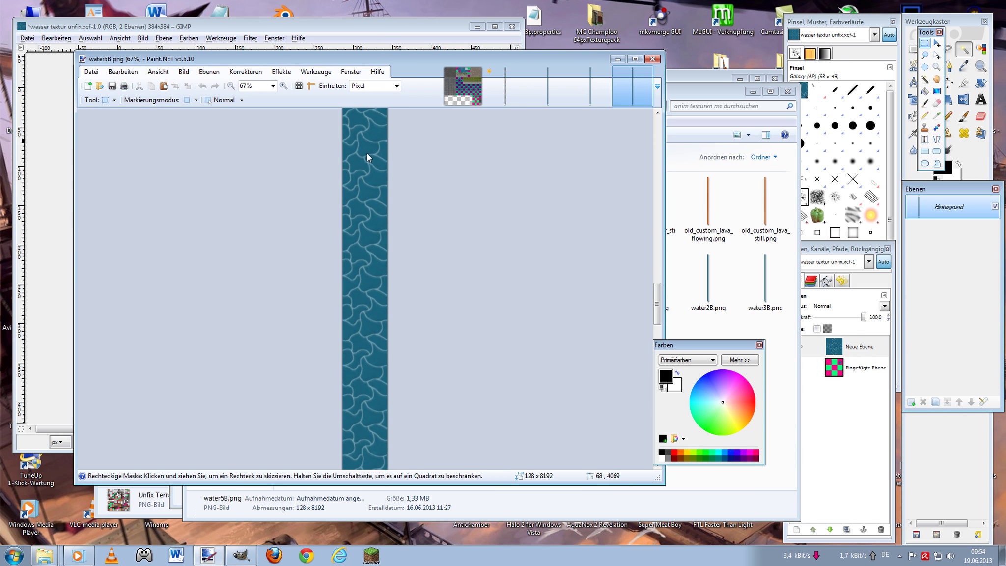
scroll(367, 153, "up", 2)
scroll(367, 153, "down", 5)
scroll(384, 211, "up", 2)
scroll(384, 217, "up", 2)
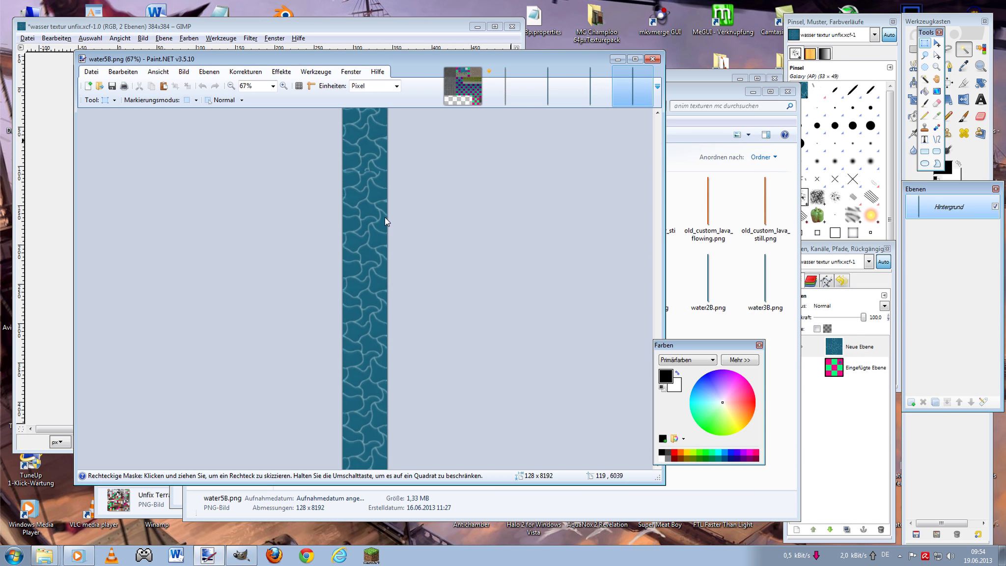
scroll(384, 217, "up", 1)
scroll(384, 218, "down", 5)
scroll(384, 217, "down", 5)
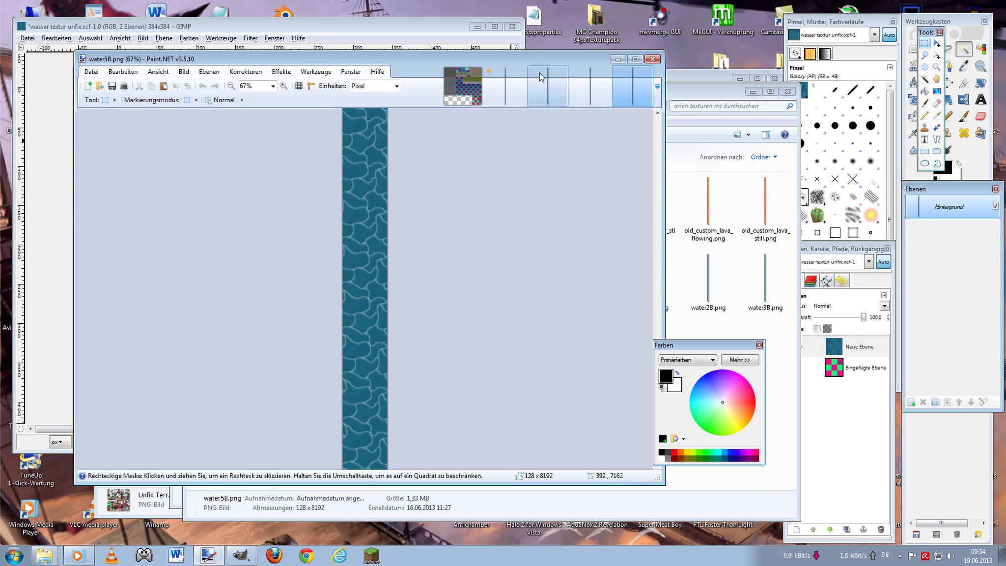
- Open water3B.png from the texture folder via Bearbeiten and scroll through its strip
left_click(707, 94)
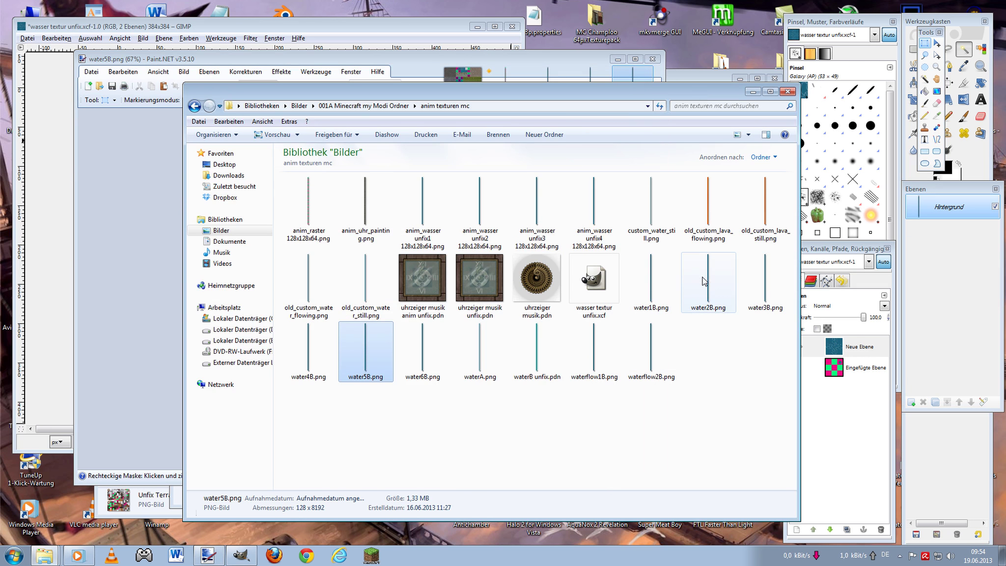
mouse_move(710, 279)
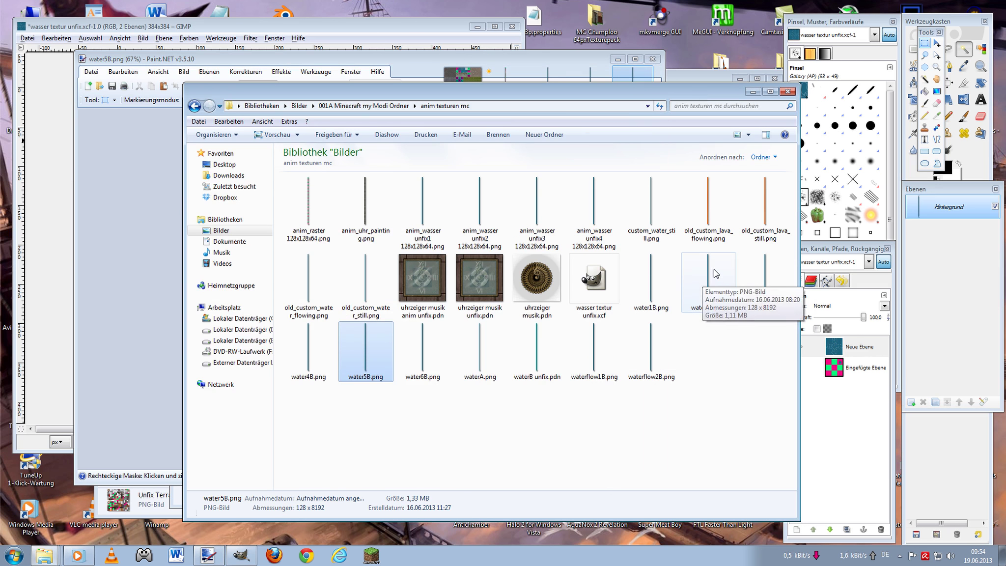
right_click(767, 276)
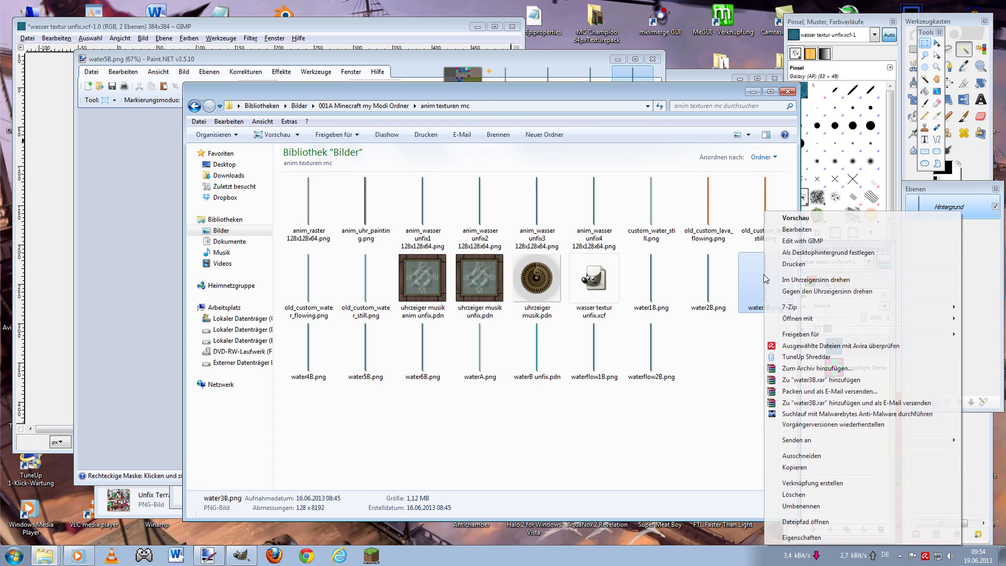
left_click(830, 229)
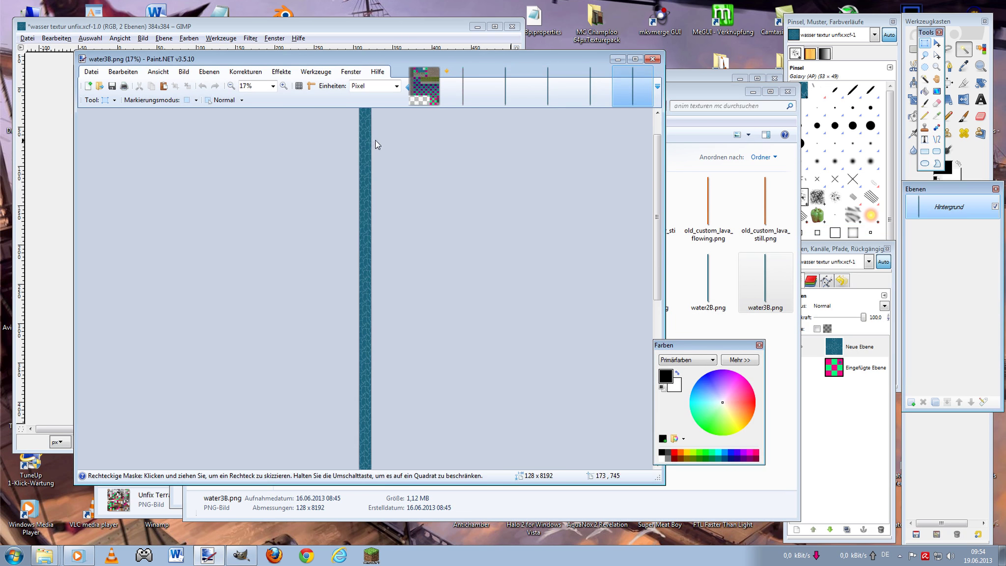
scroll(375, 142, "up", 3)
scroll(387, 168, "up", 3)
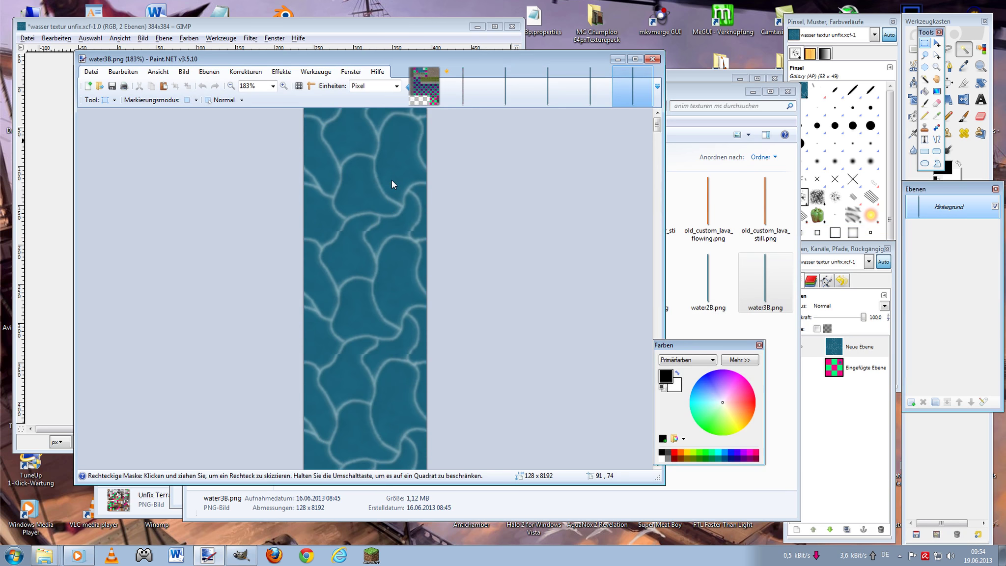
scroll(392, 180, "down", 5)
scroll(392, 180, "down", 5)
scroll(396, 189, "down", 5)
scroll(396, 190, "down", 5)
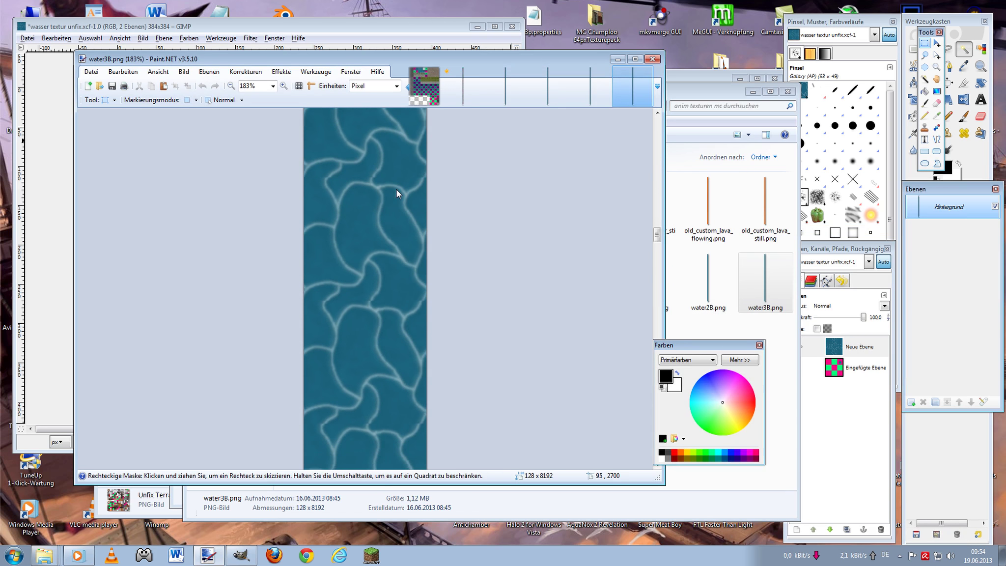
scroll(396, 189, "down", 4)
scroll(396, 190, "down", 5)
scroll(395, 190, "down", 3)
scroll(396, 190, "down", 3)
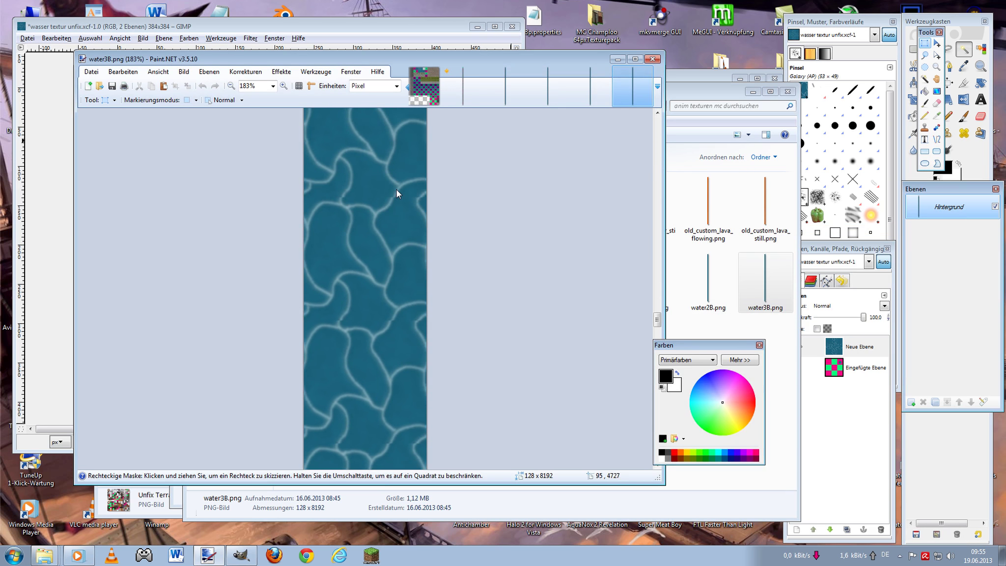
scroll(396, 190, "down", 3)
scroll(396, 189, "down", 2)
scroll(396, 189, "down", 2)
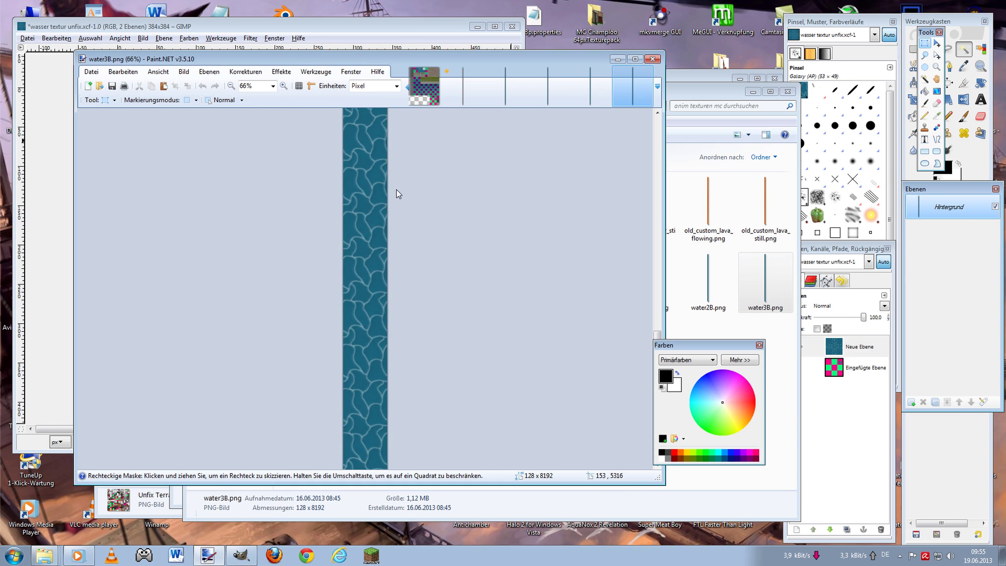
scroll(397, 193, "up", 4)
scroll(397, 193, "up", 5)
scroll(397, 193, "up", 3)
scroll(397, 193, "down", 4)
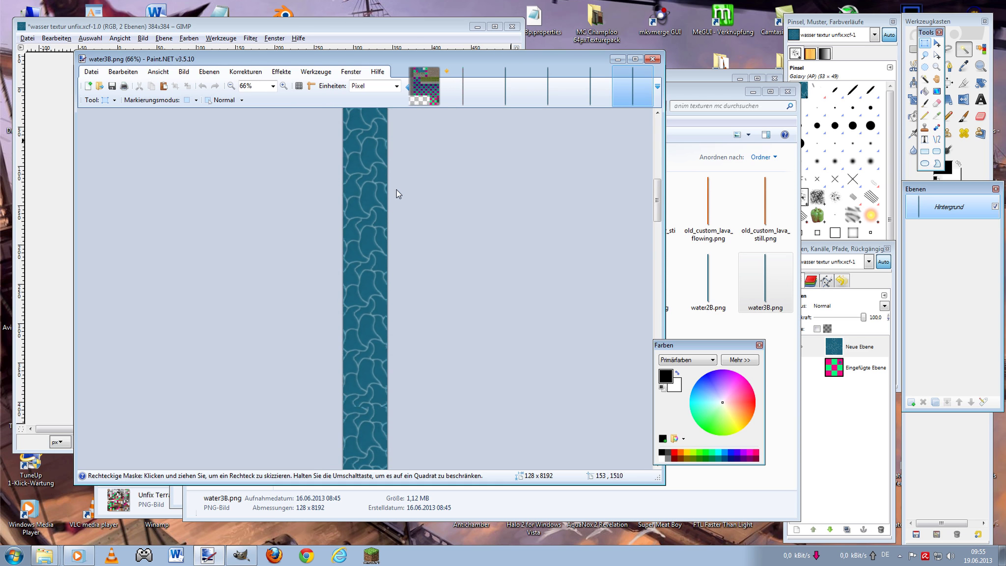
scroll(397, 194, "up", 4)
scroll(396, 193, "down", 8)
scroll(396, 193, "down", 10)
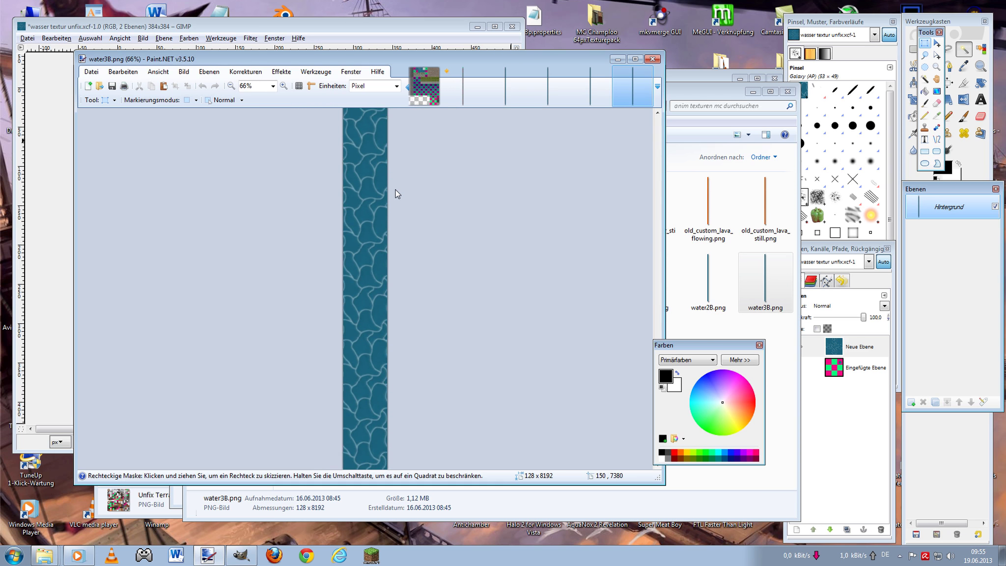
- Compare the water5B.png and water3B.png strips side by side
left_click(595, 88)
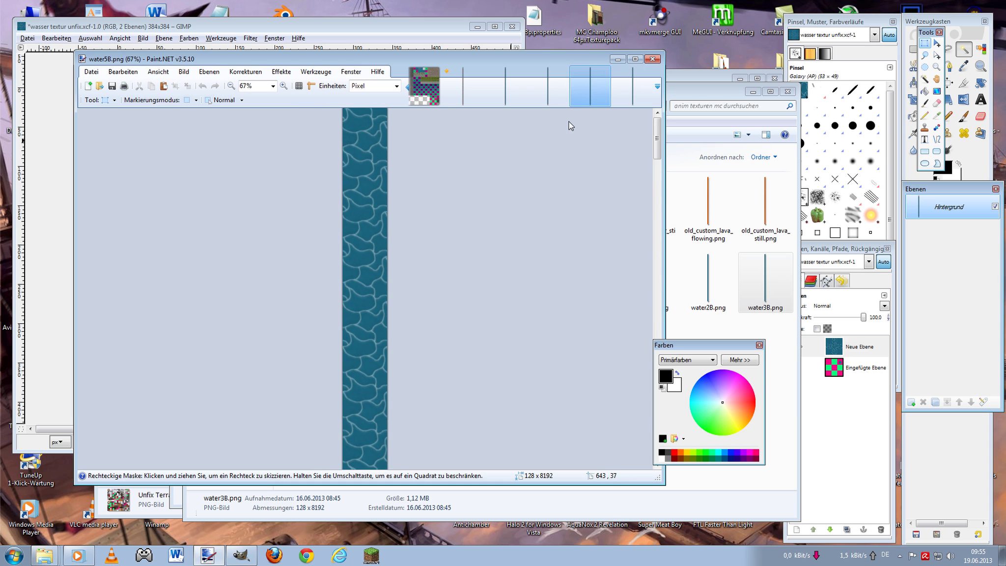
scroll(569, 122, "down", 5)
scroll(568, 121, "down", 4)
scroll(569, 122, "up", 8)
scroll(569, 122, "down", 15)
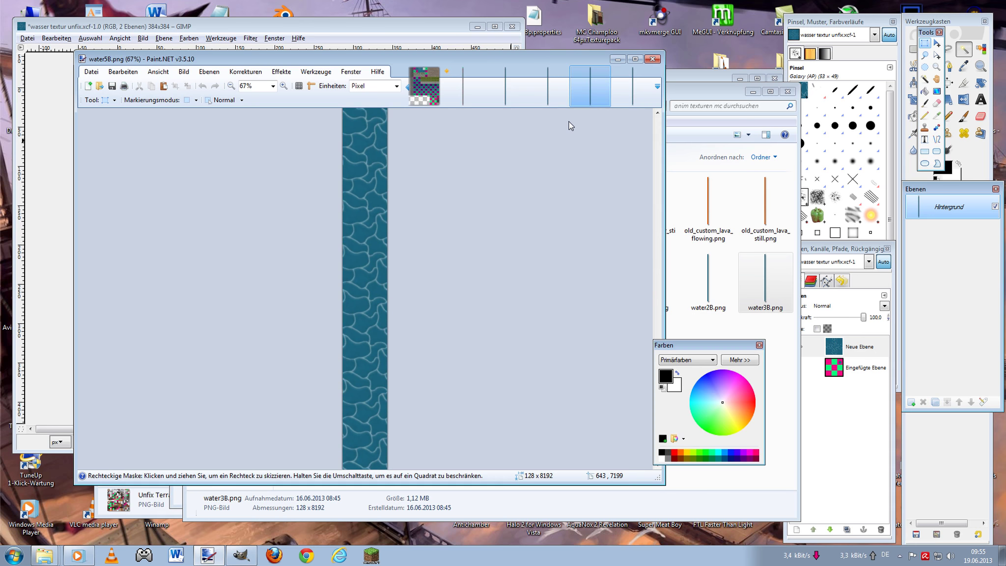
scroll(569, 121, "up", 15)
left_click(633, 86)
scroll(590, 196, "up", 13)
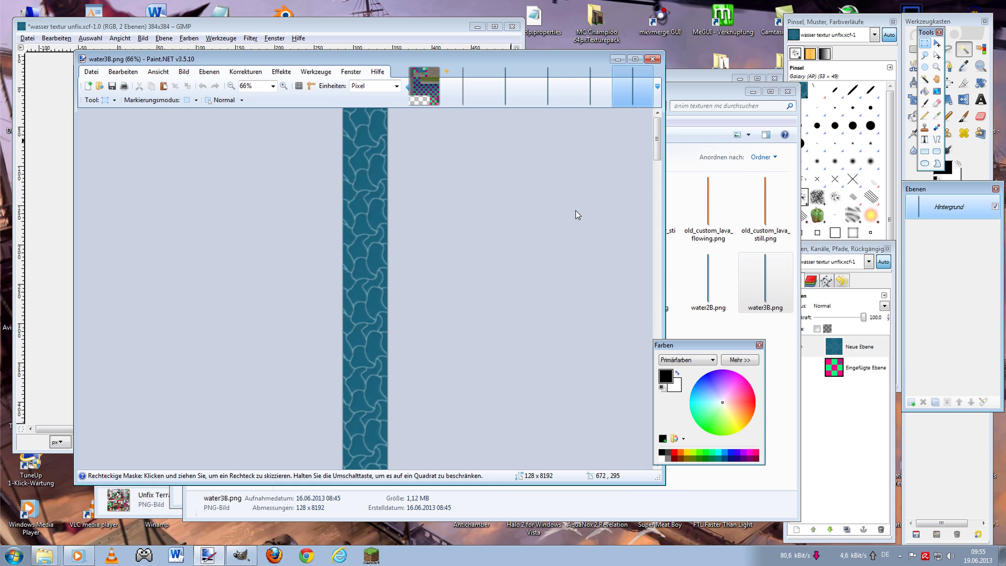
scroll(576, 207, "down", 6)
scroll(575, 207, "up", 6)
scroll(576, 207, "down", 15)
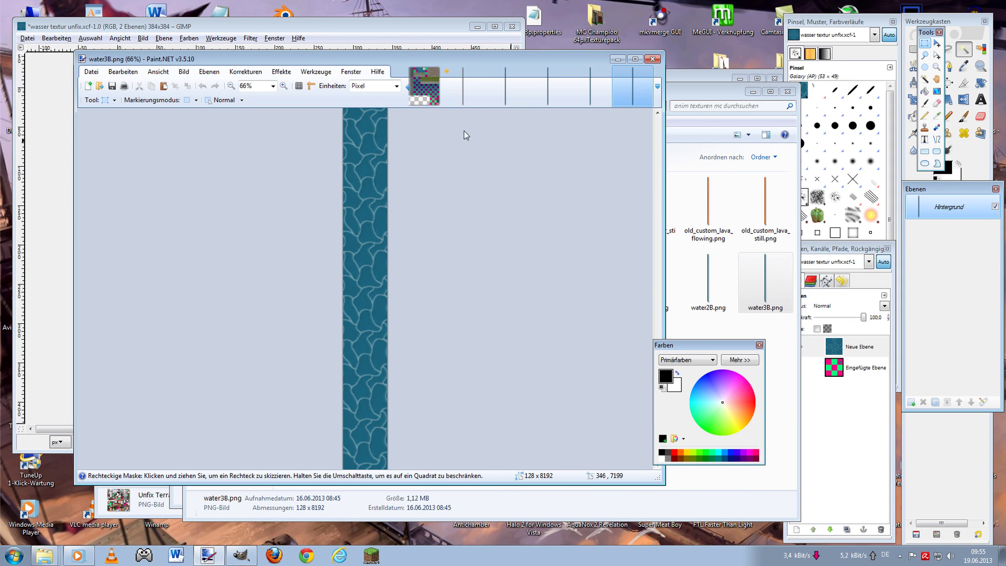
- Compare the water6B.png strip against water1B.png, scrolling each
left_click(505, 86)
left_click(545, 94)
scroll(530, 146, "down", 1)
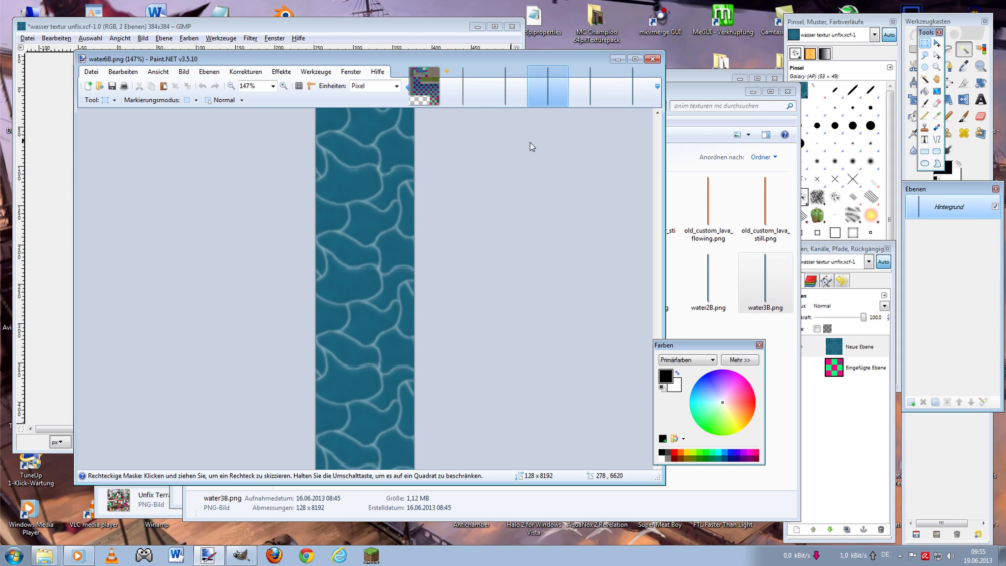
scroll(529, 147, "up", 2)
scroll(528, 147, "up", 2)
scroll(527, 146, "up", 2)
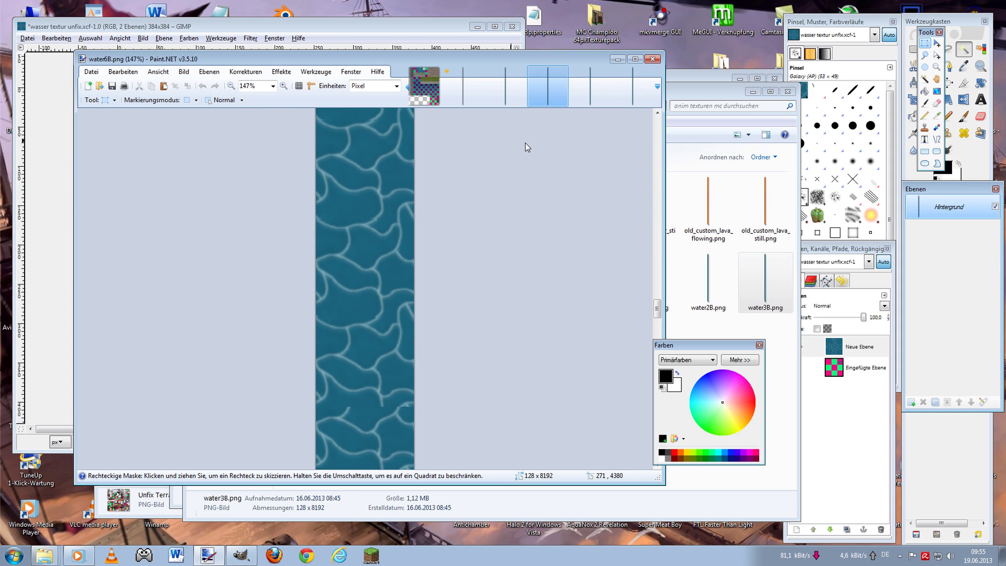
scroll(525, 143, "up", 3)
scroll(525, 143, "up", 2)
scroll(525, 143, "up", 3)
scroll(528, 139, "up", 2)
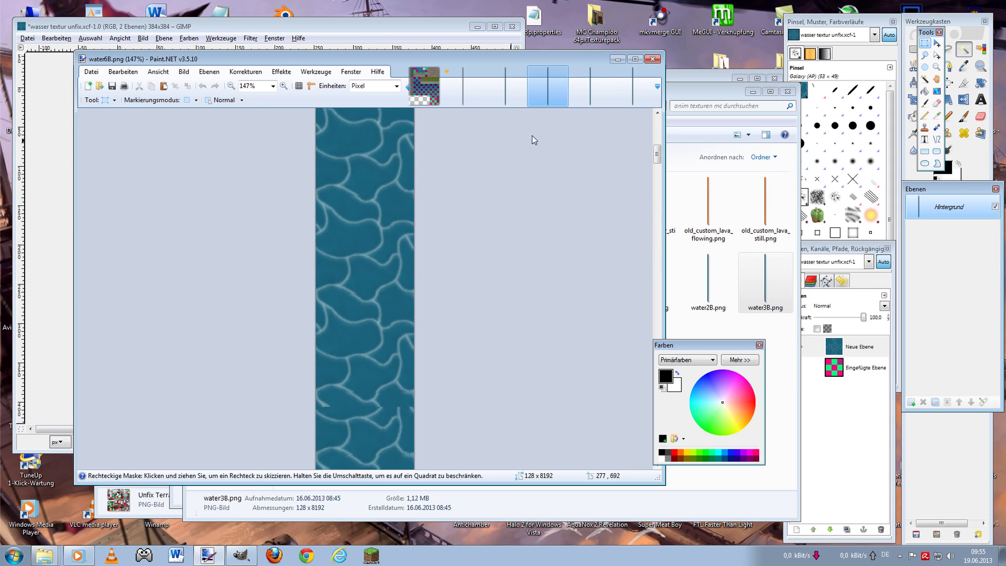
scroll(527, 127, "up", 2)
left_click(505, 86)
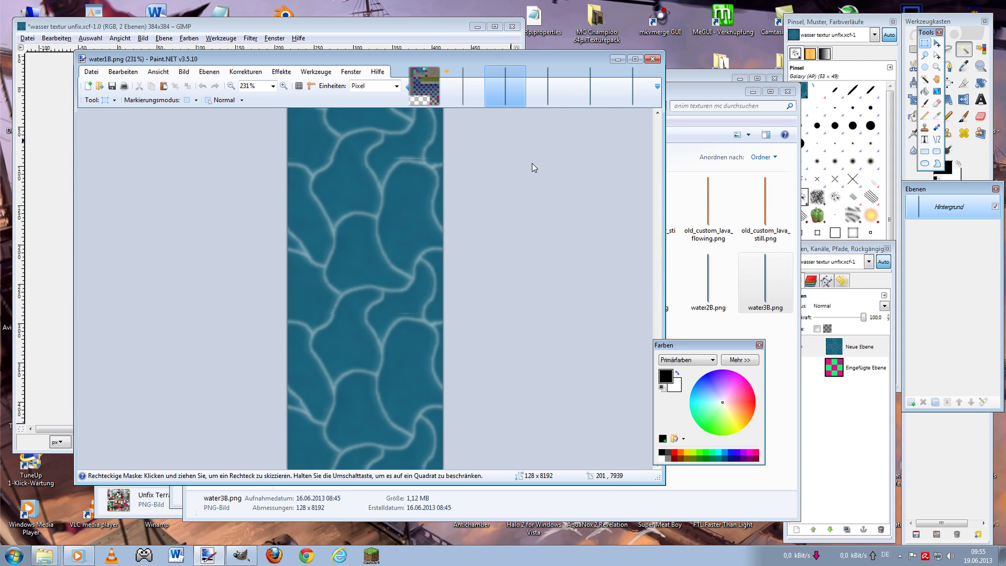
scroll(532, 164, "up", 7)
scroll(531, 164, "up", 7)
scroll(529, 161, "up", 7)
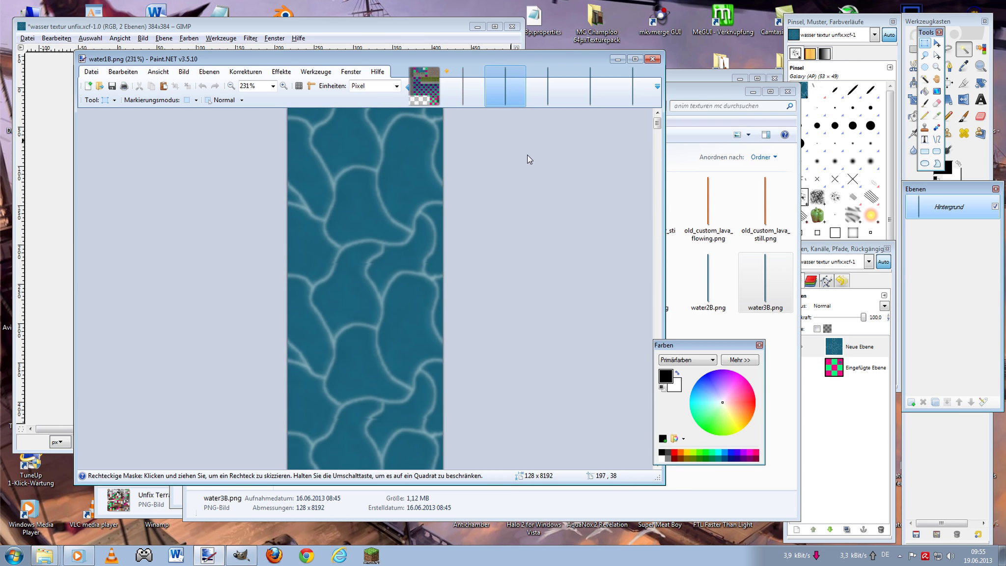
scroll(528, 154, "down", 3)
scroll(527, 154, "down", 1)
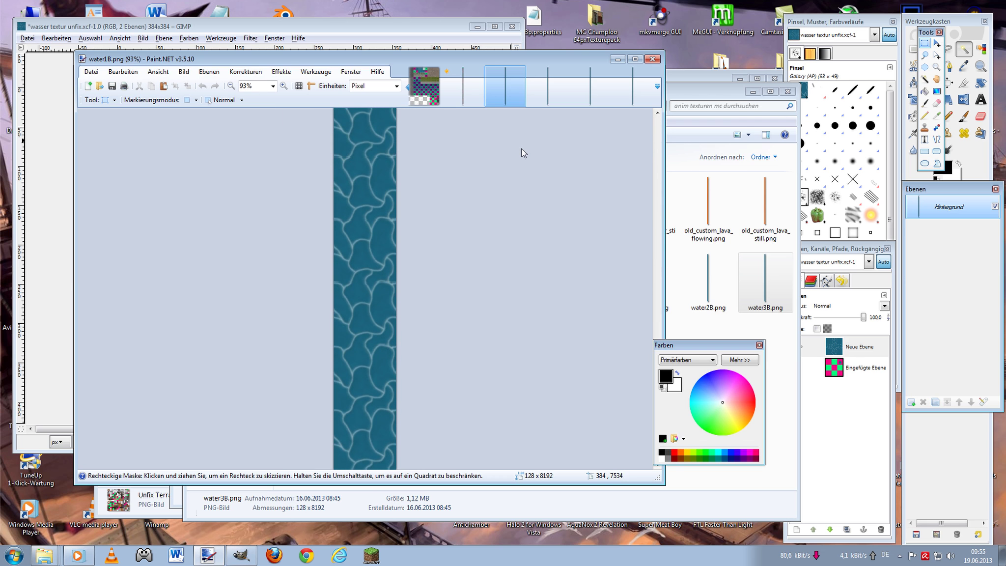
scroll(520, 147, "down", 10)
scroll(519, 140, "down", 10)
- Scroll water6B.png again, then scroll back through water1B.png
left_click(542, 94)
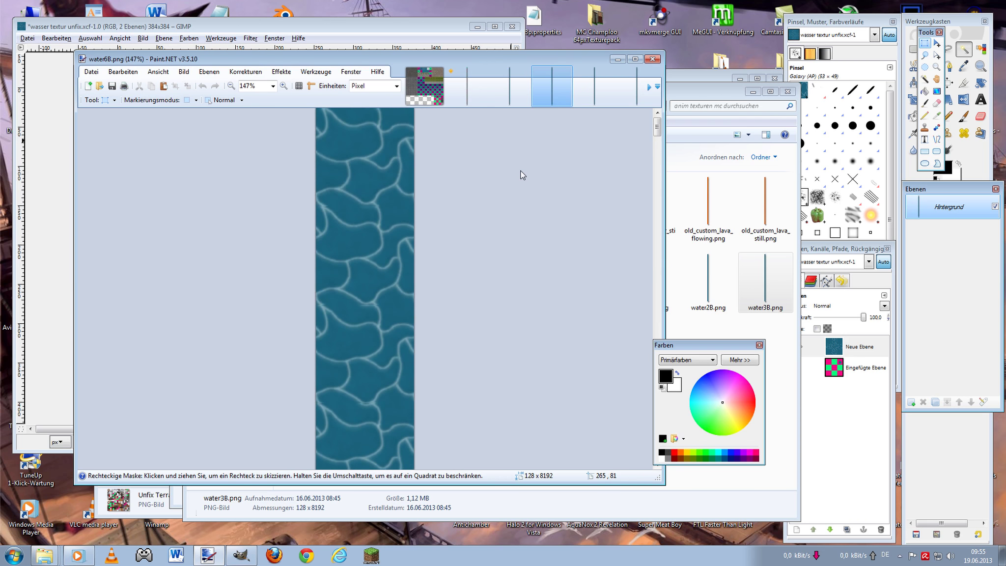
scroll(521, 173, "up", 5)
scroll(517, 156, "down", 8)
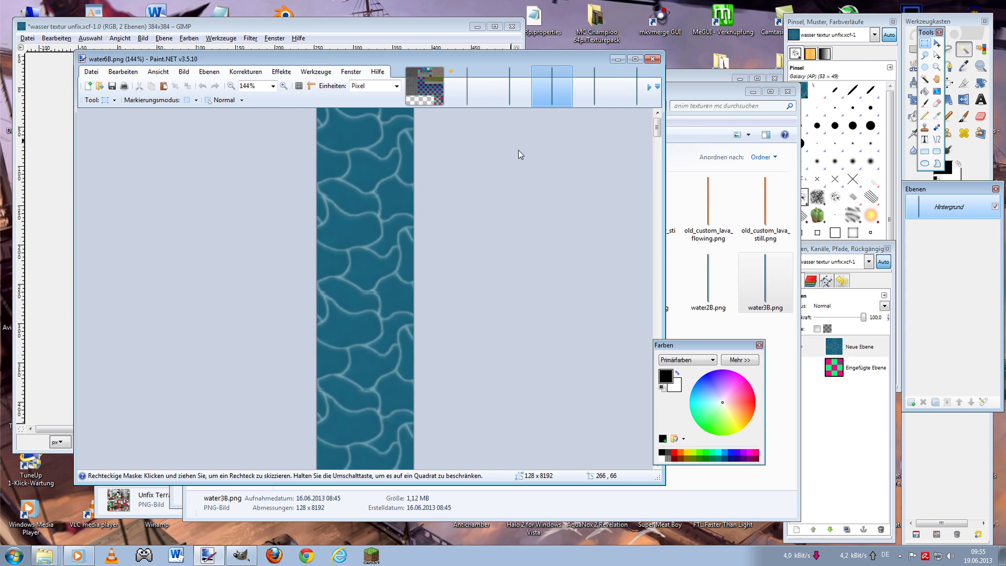
scroll(519, 146, "down", 10)
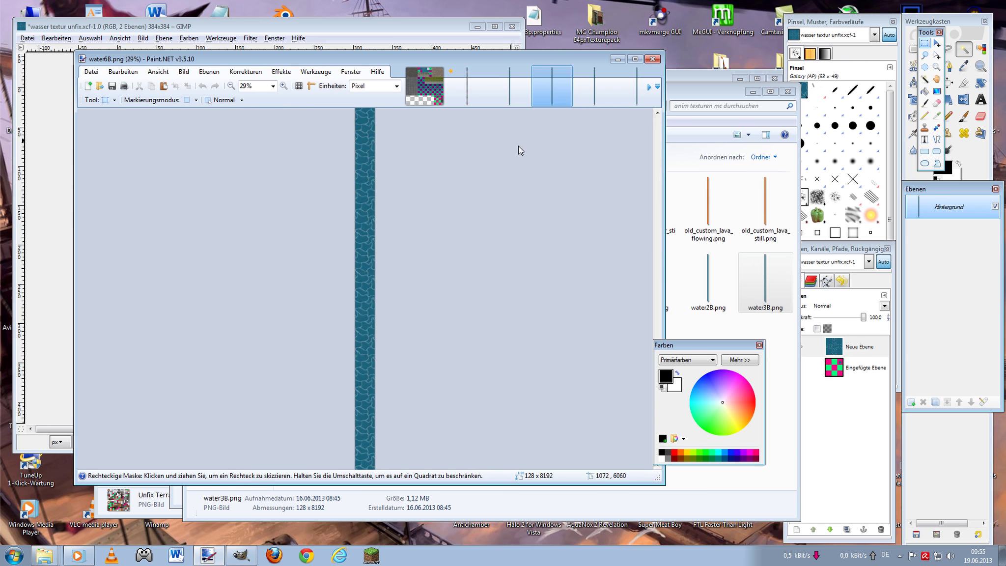
scroll(518, 147, "up", 2)
scroll(517, 146, "up", 2)
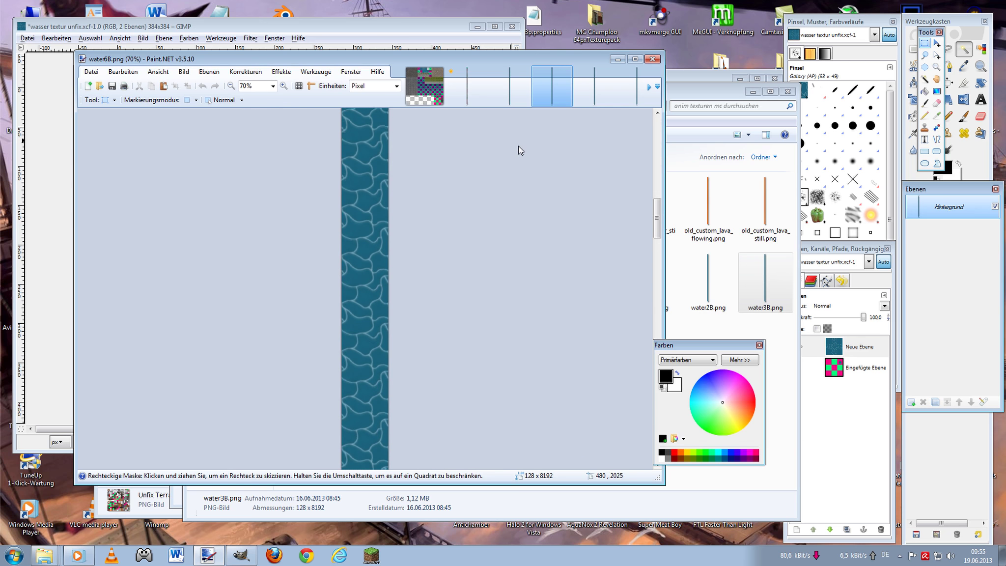
left_click(498, 98)
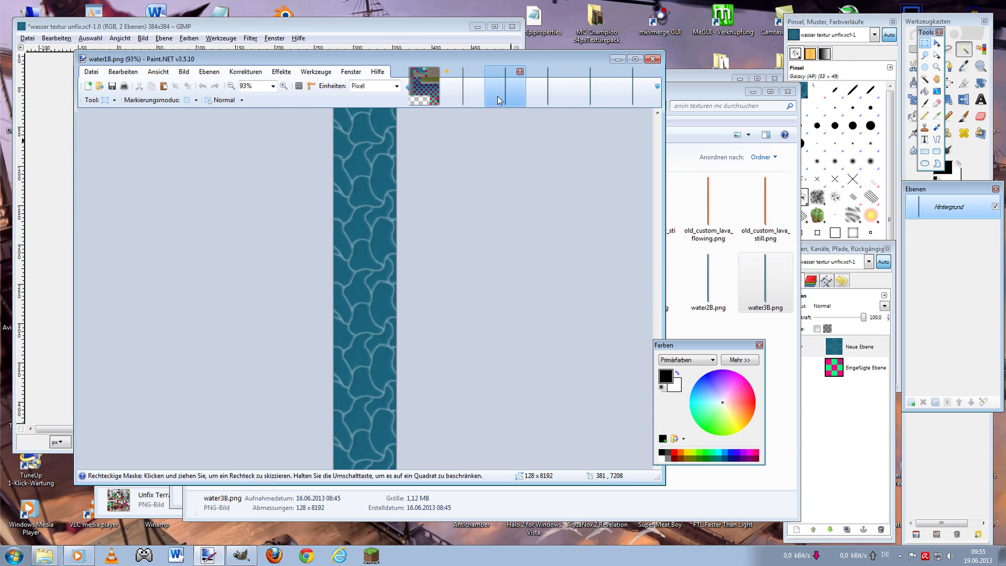
scroll(513, 149, "down", 3)
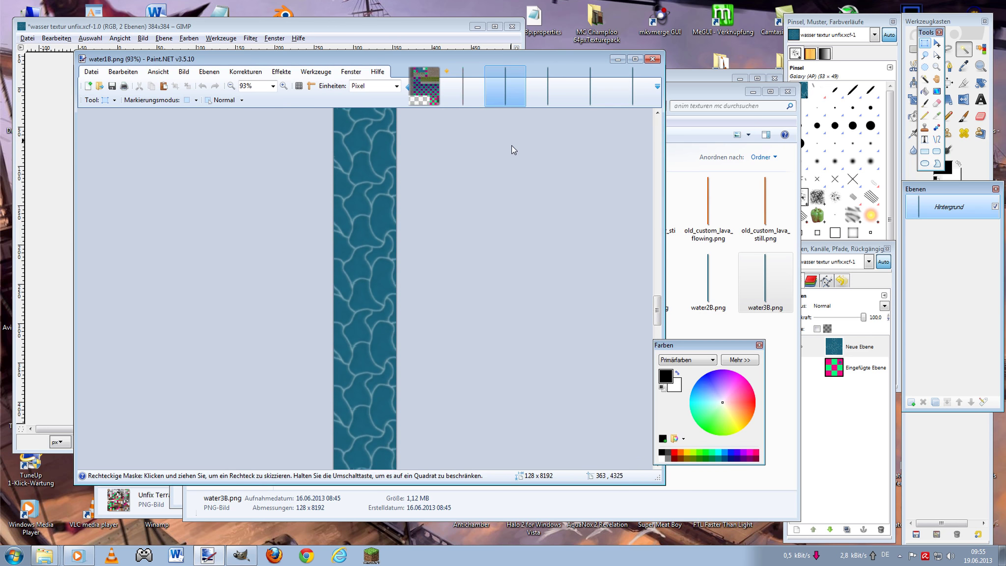
scroll(512, 149, "up", 10)
scroll(511, 150, "down", 20)
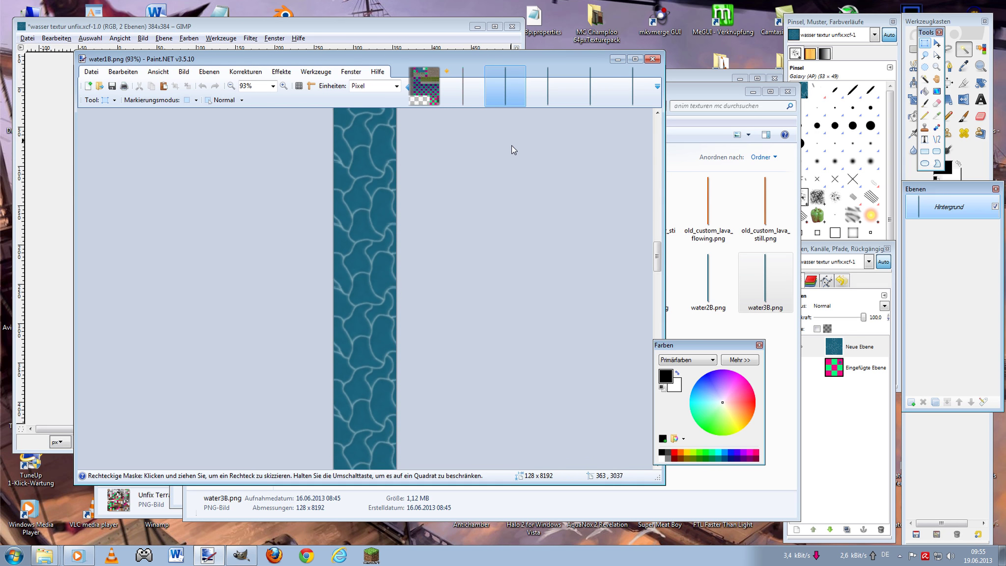
scroll(511, 149, "up", 20)
scroll(511, 150, "down", 6)
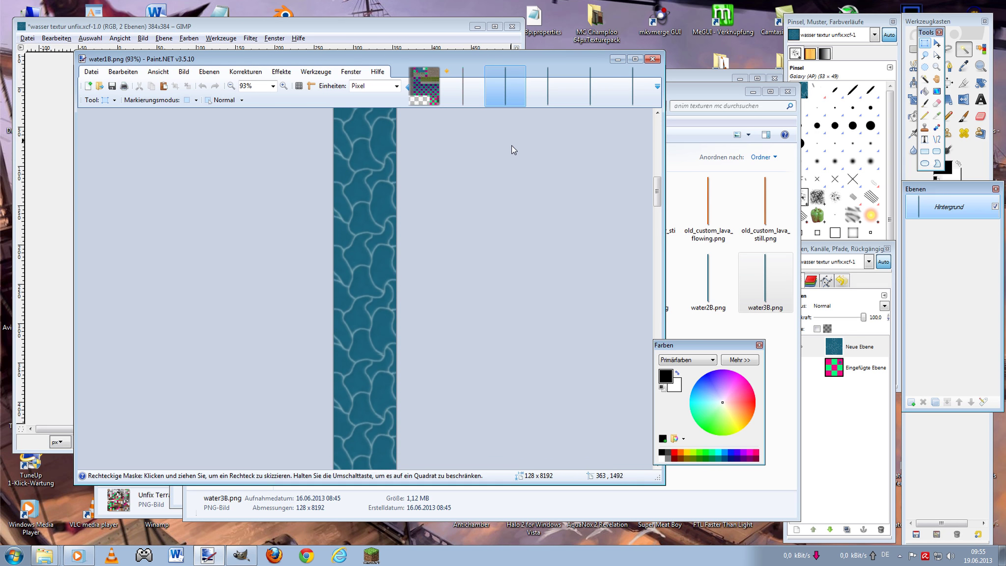
scroll(511, 149, "down", 6)
scroll(511, 149, "down", 6)
scroll(511, 149, "down", 6)
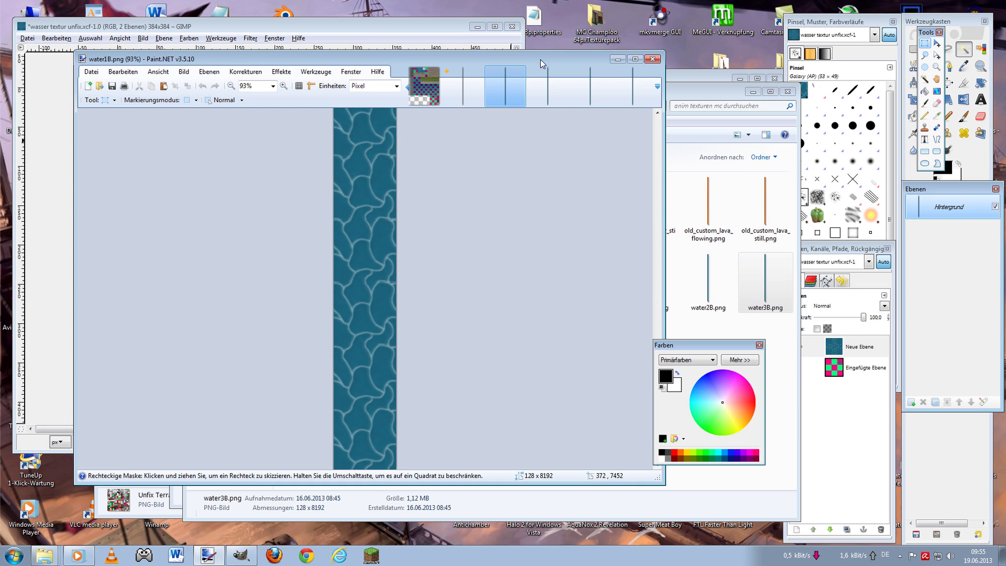
- Check water6B.png once more and finish on the water1B.png strip
left_click(551, 102)
scroll(541, 222, "up", 20)
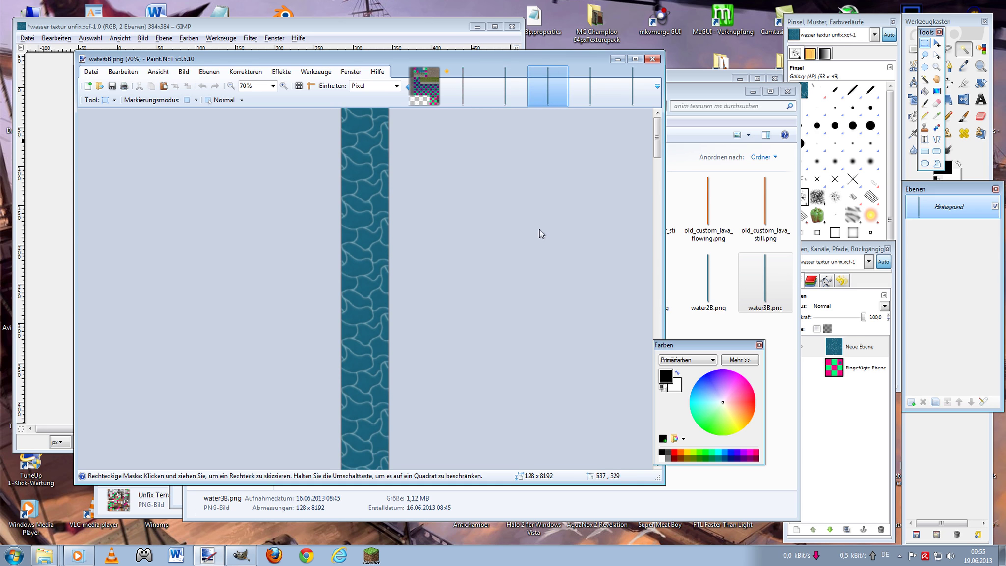
scroll(539, 230, "down", 9)
scroll(539, 225, "down", 9)
scroll(539, 227, "up", 8)
scroll(540, 228, "up", 12)
scroll(539, 228, "down", 20)
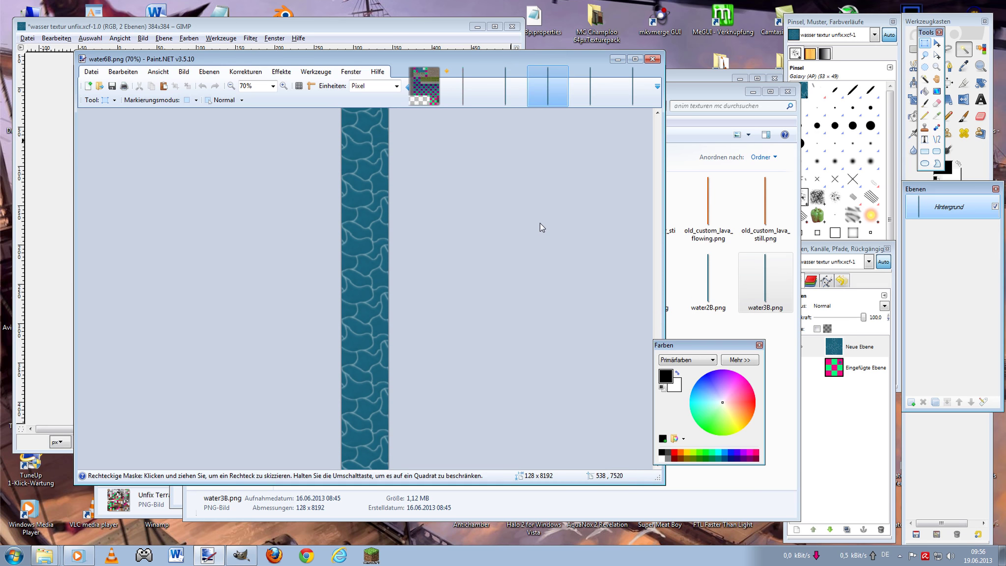
left_click(508, 92)
- Select the entire water1B.png canvas
left_click(940, 45)
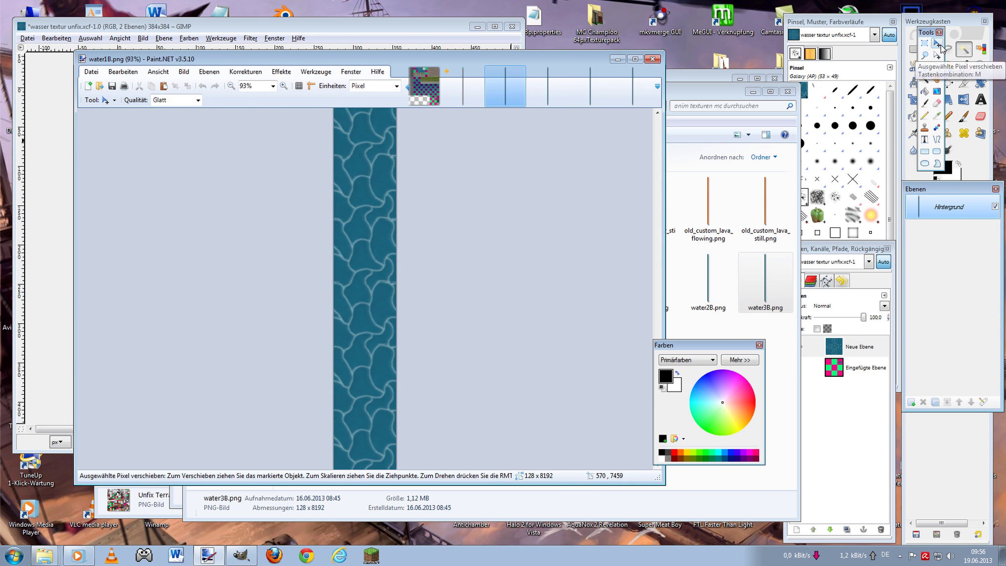
key("ctrl+a")
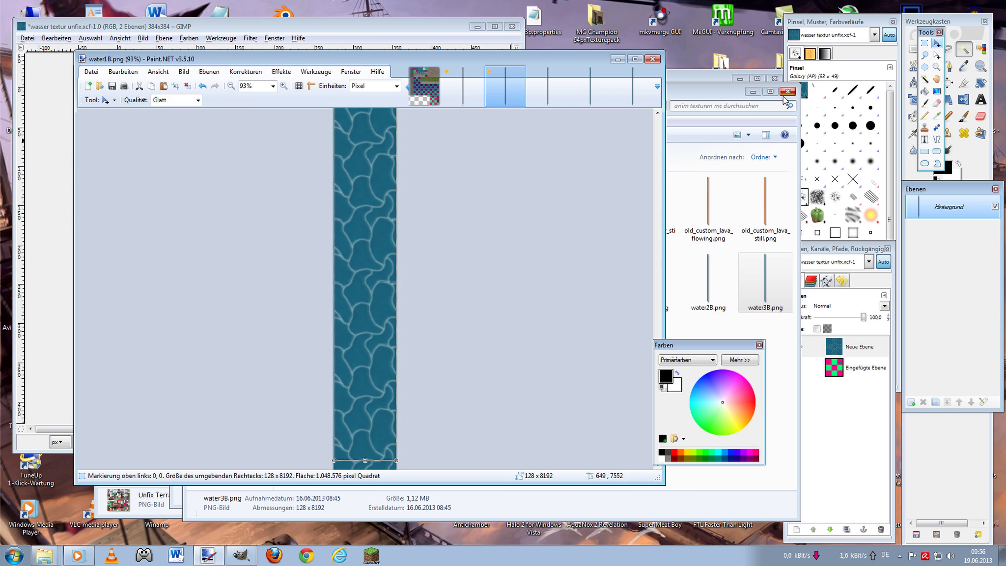
left_click(924, 43)
left_click(603, 203)
left_click(123, 71)
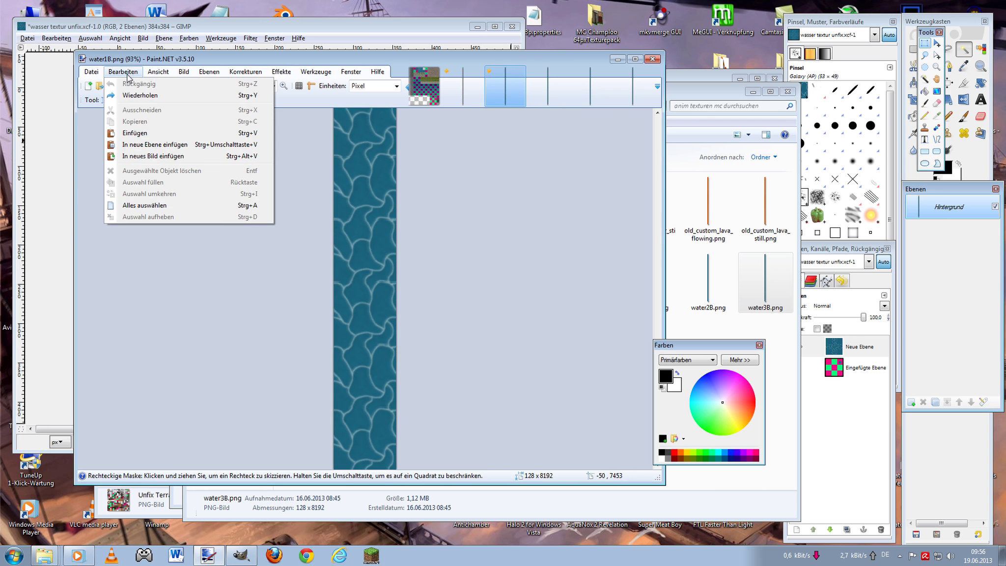
left_click(180, 205)
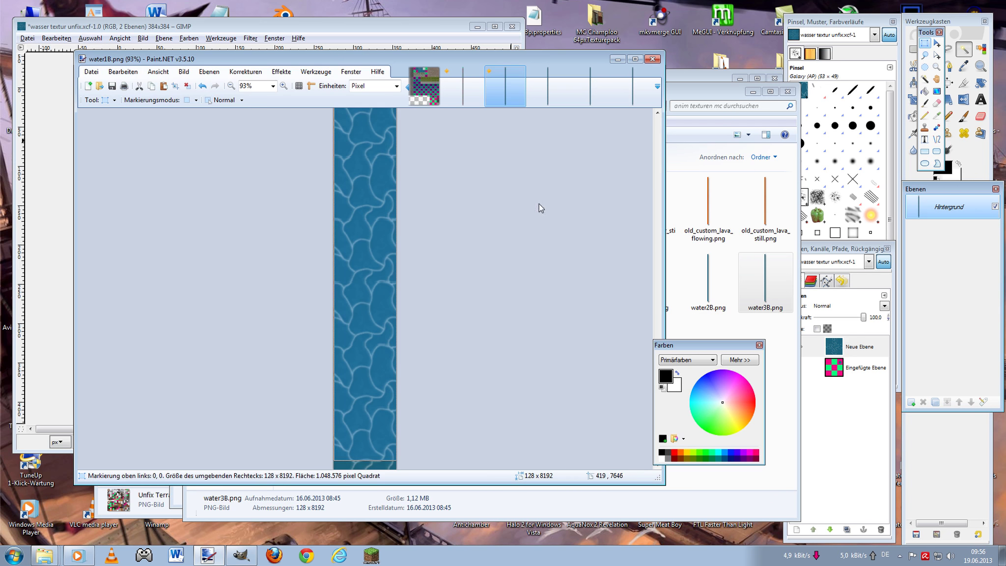
- Paste the water strip into anim_raster 128x128x64.png and flip the layer horizontally
left_click(462, 86)
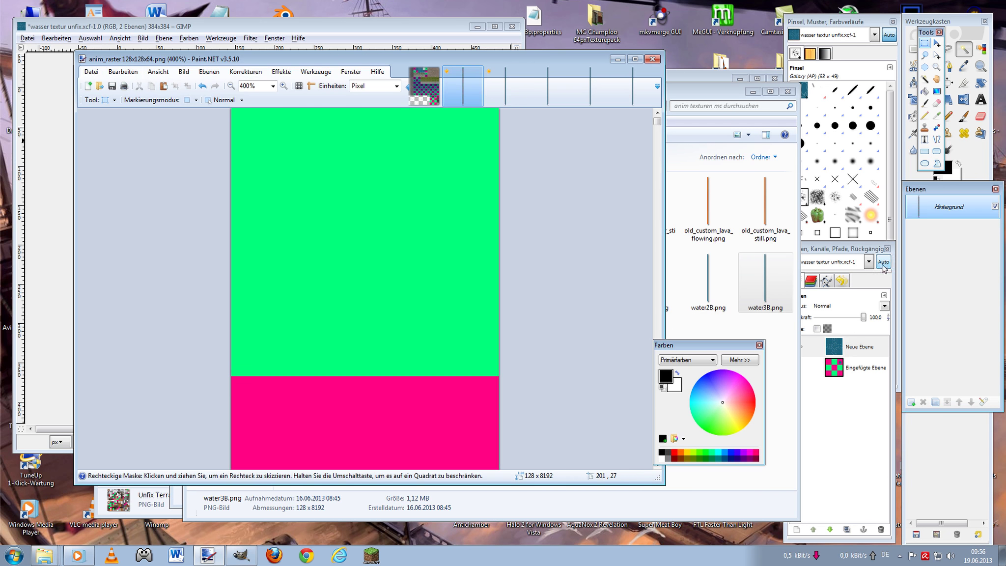
left_click(911, 402)
key("ctrl+v")
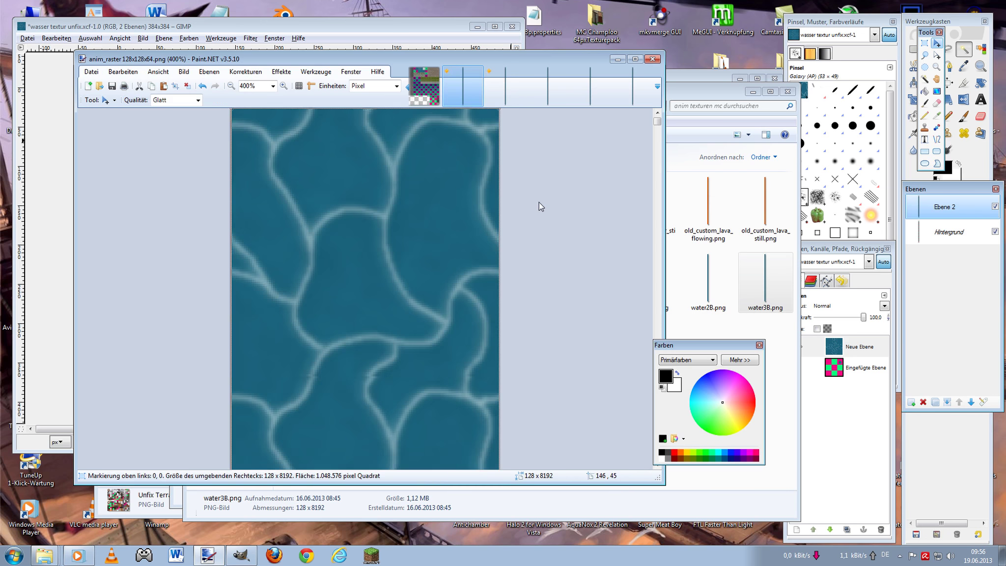
left_click(209, 72)
left_click(241, 145)
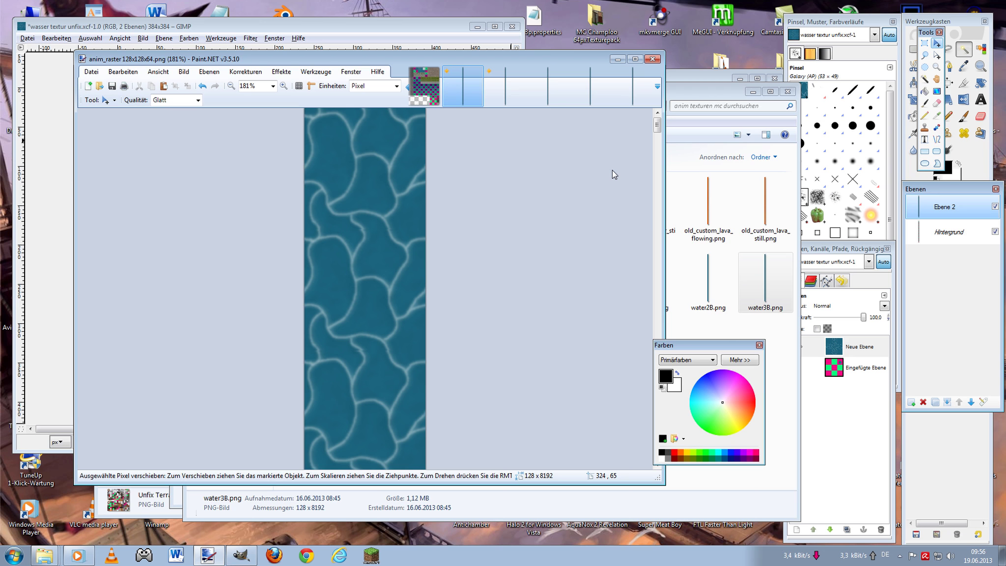
- Select all of water3B.png, then add a new empty layer, Ebene 3, to anim_raster
left_click(556, 84)
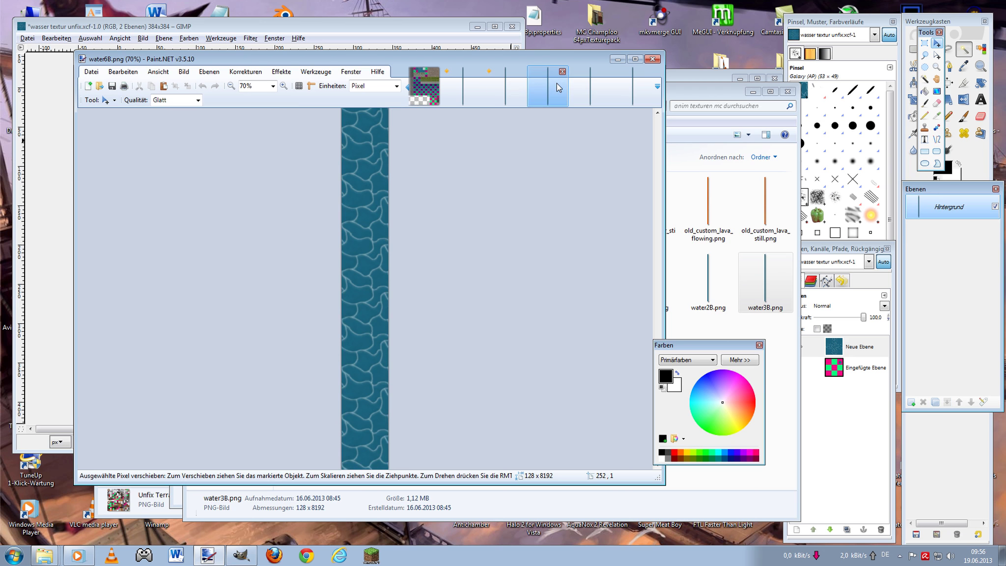
left_click(572, 82)
left_click(634, 86)
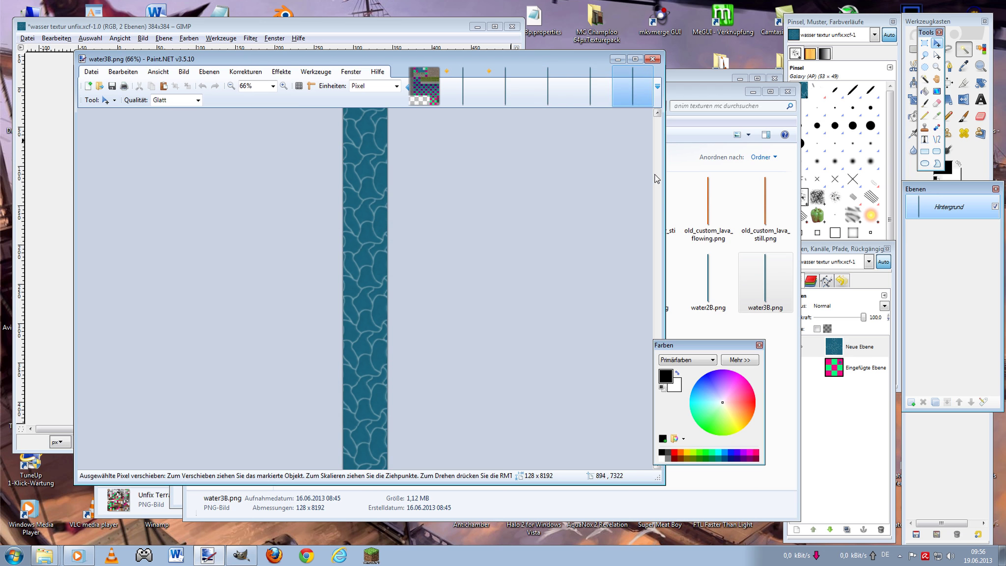
left_click(456, 91)
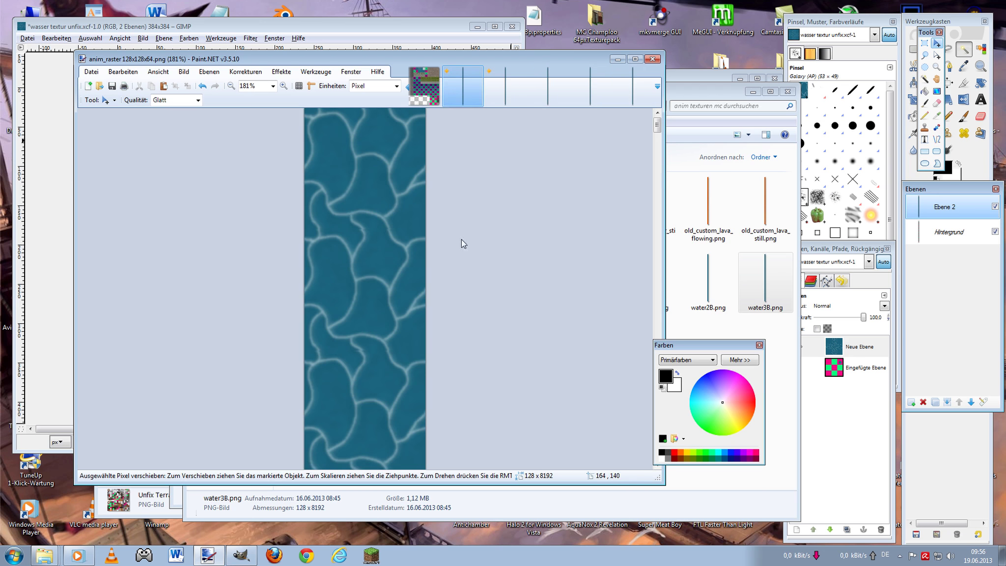
left_click(641, 85)
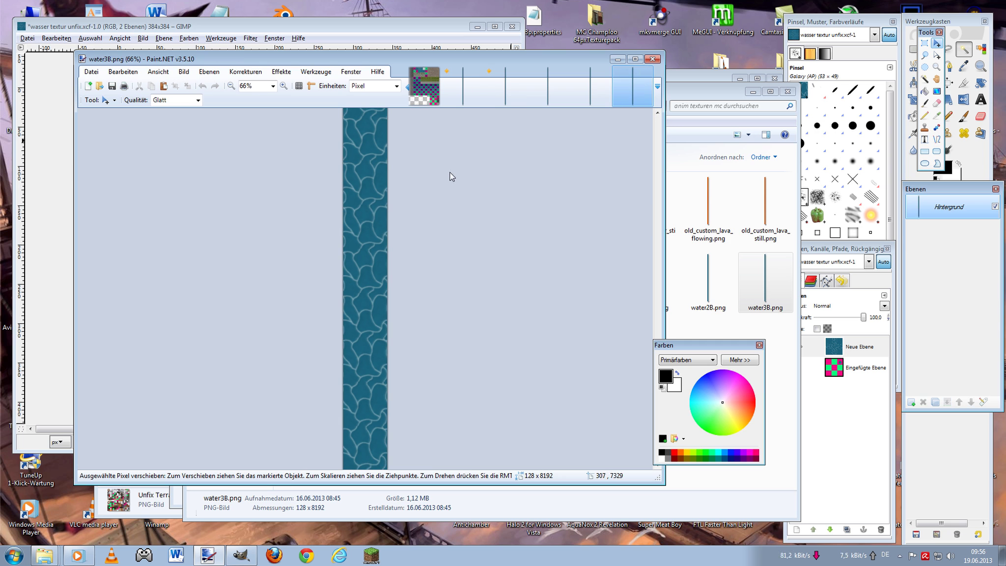
key("ctrl+a")
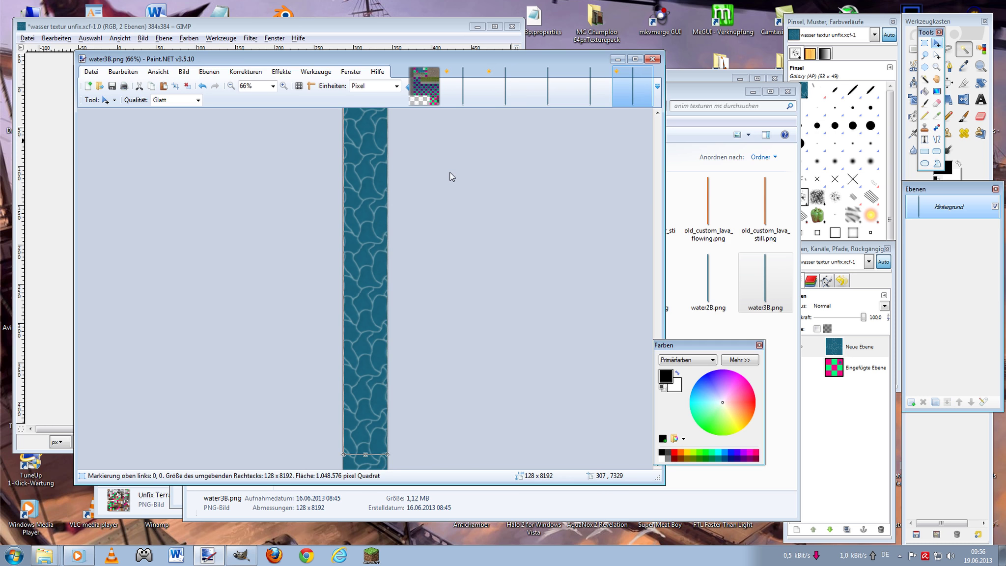
left_click(158, 72)
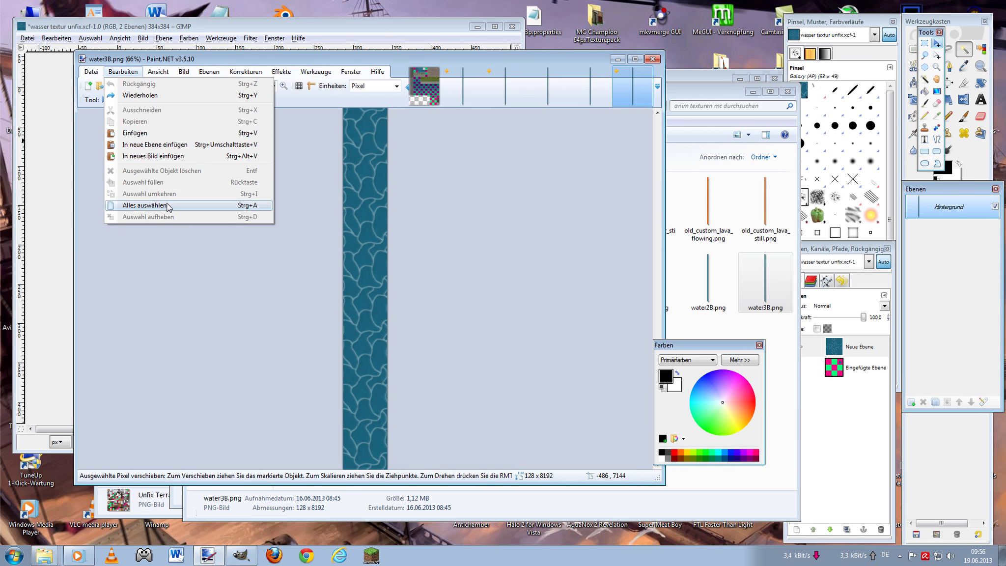
left_click(167, 206)
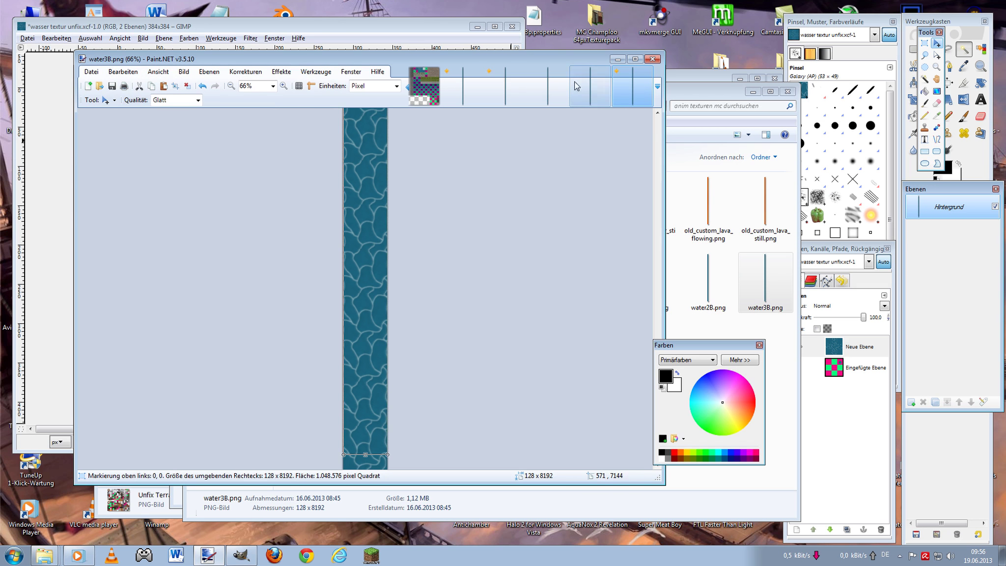
left_click(453, 85)
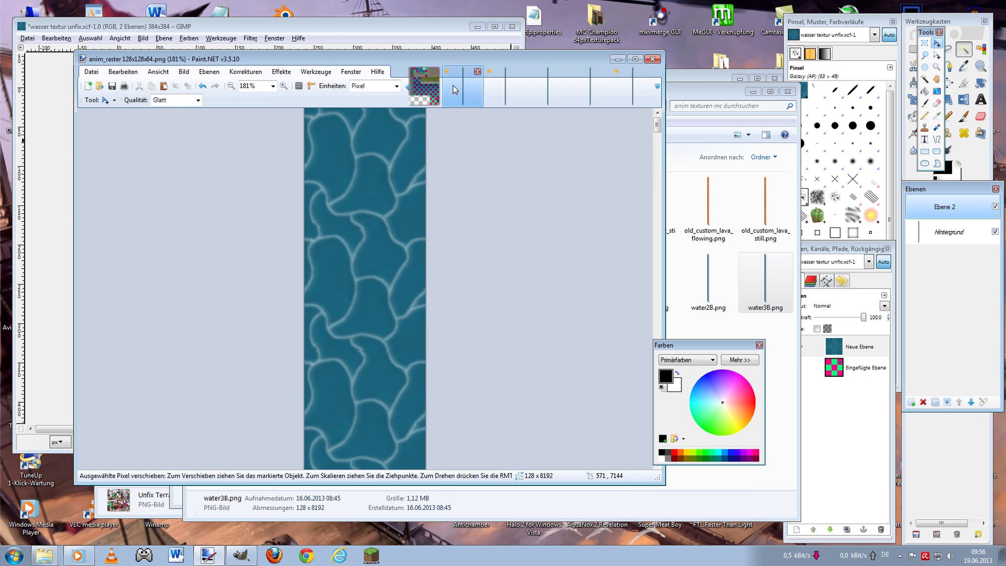
left_click(911, 402)
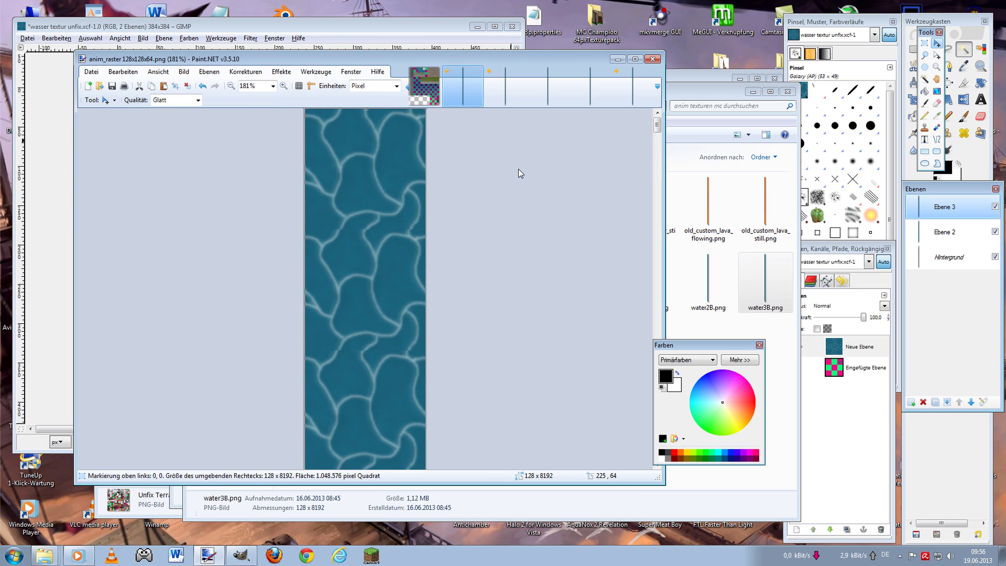
- Paste the water3B texture into Ebene 3, undo the paste and redo it
scroll(518, 169, "up", 2)
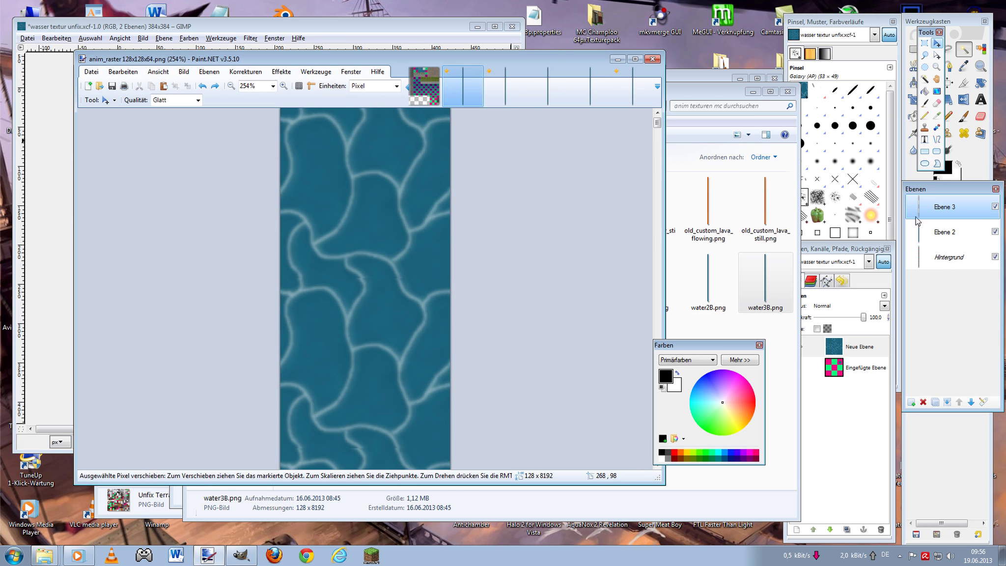
key("ctrl+v")
left_click(967, 234)
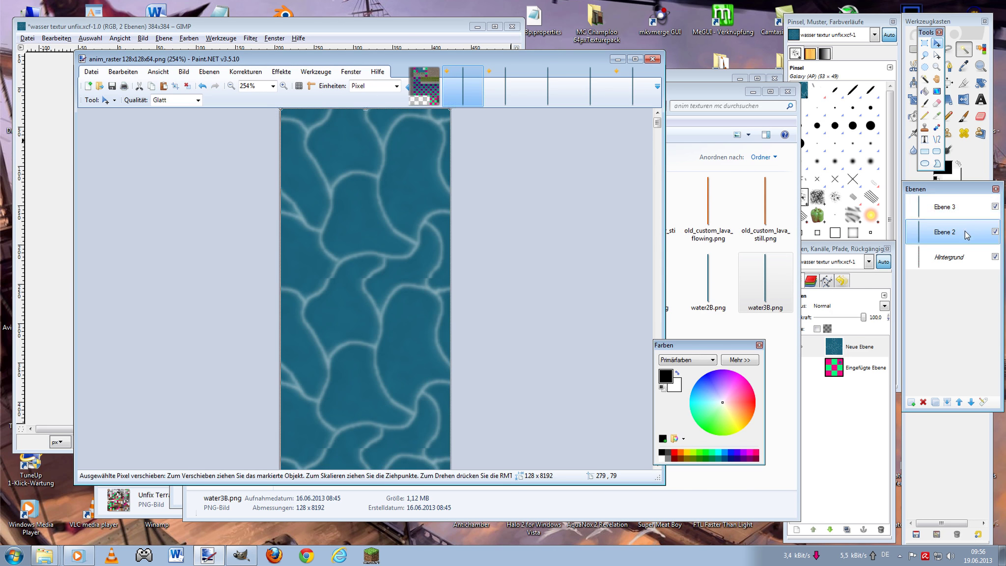
left_click(955, 206)
key("ctrl+z")
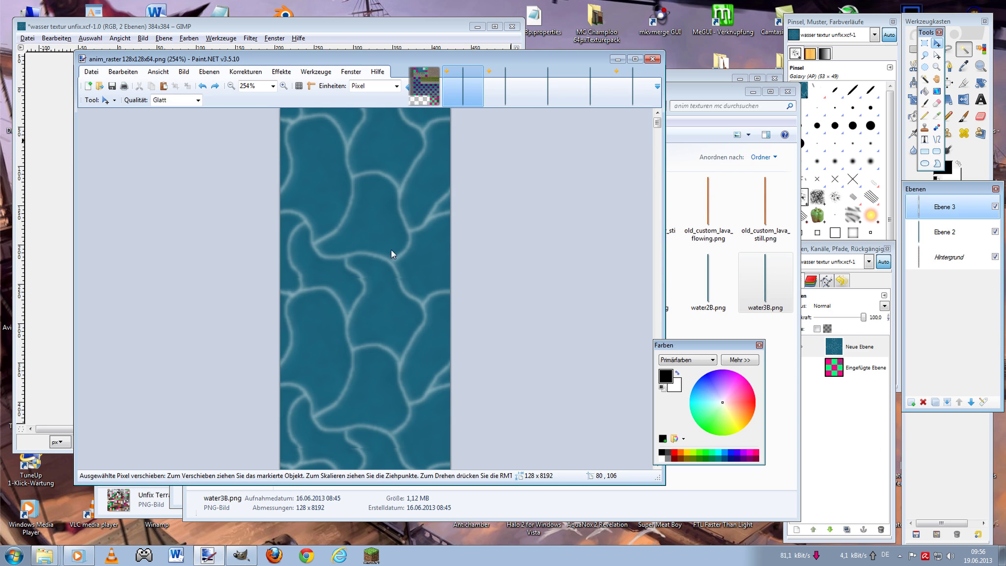
key("ctrl+y")
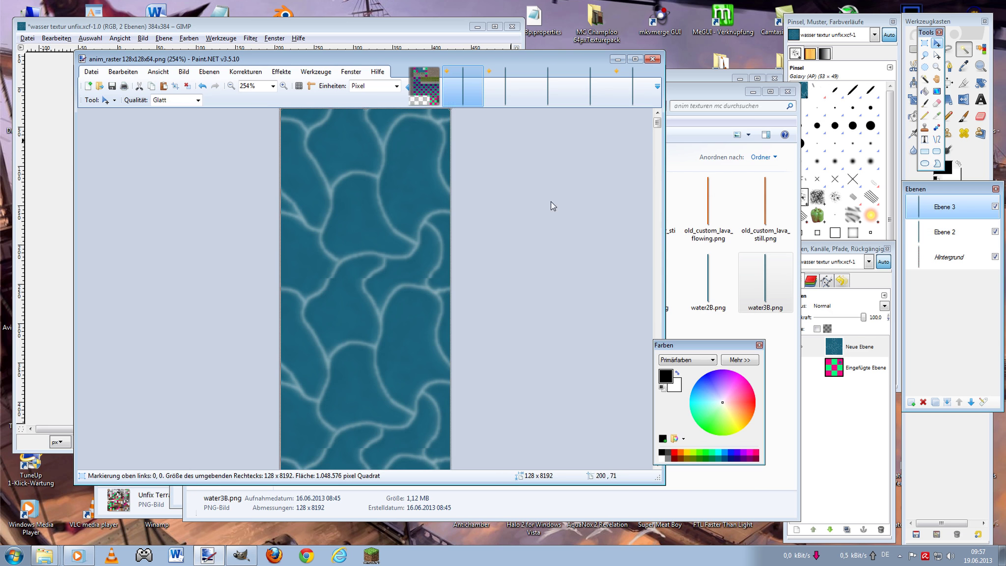
scroll(506, 160, "down", 1)
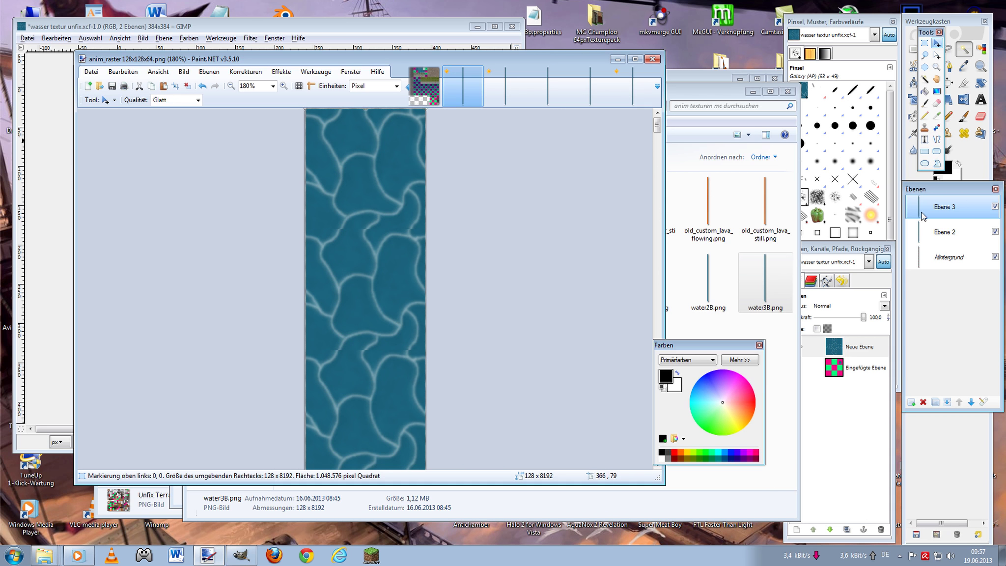
- Hide Ebene 2 and drag the pasted water texture down over the grid
left_click(995, 231)
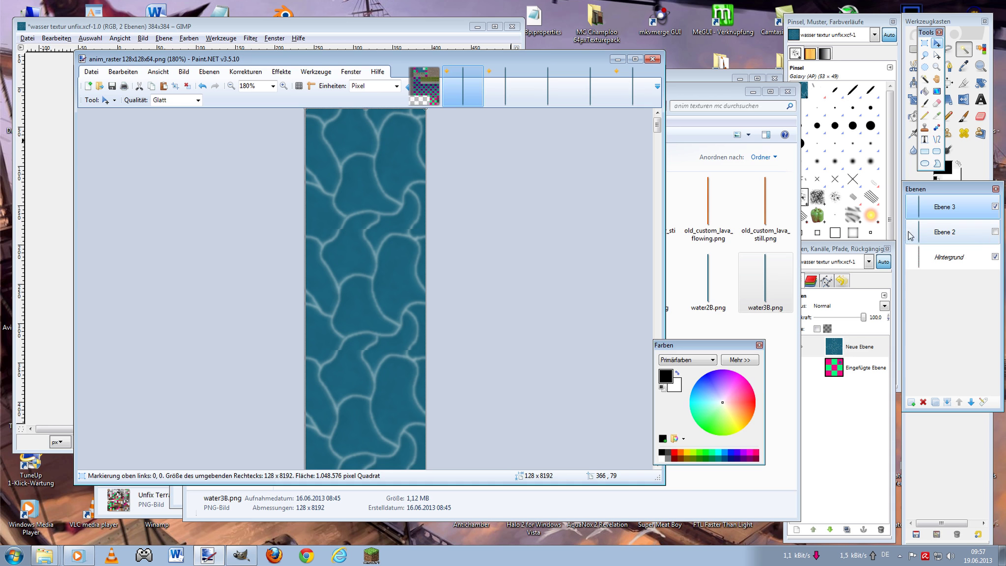
mouse_move(354, 141)
left_mouse_down()
mouse_move(379, 295)
mouse_move(378, 331)
mouse_move(367, 325)
left_mouse_up()
scroll(371, 288, "down", 4)
scroll(380, 209, "down", 2)
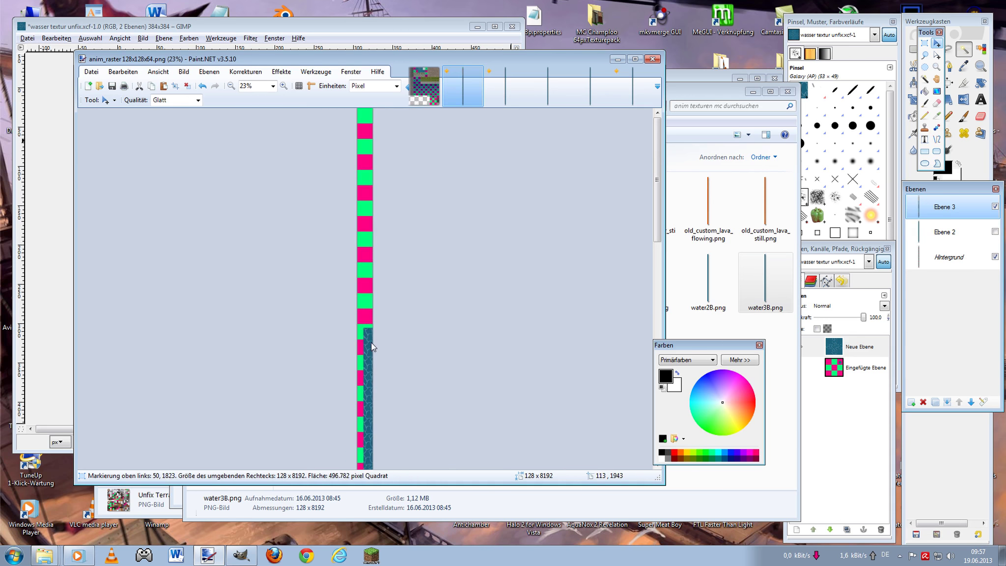
scroll(367, 325, "up", 4)
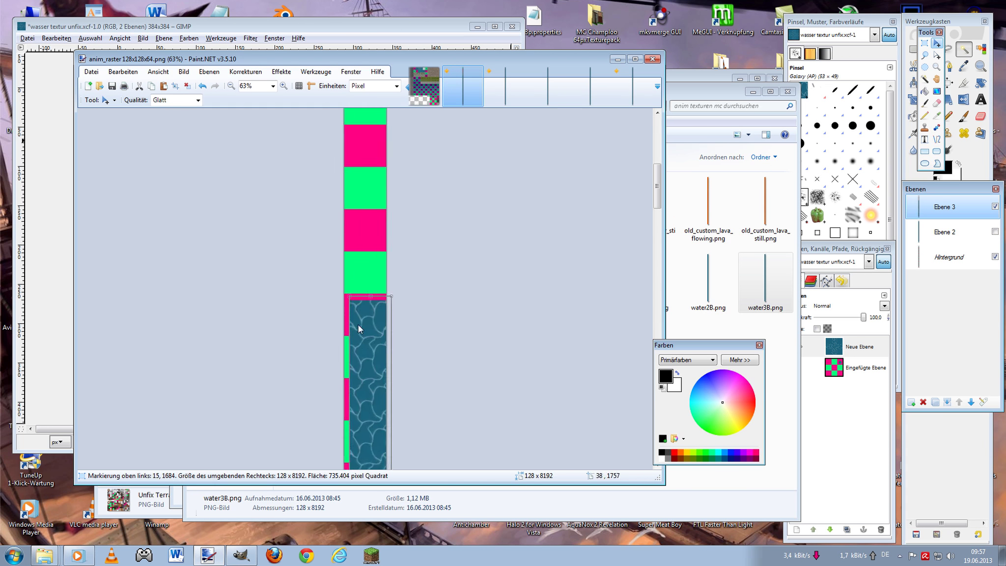
scroll(359, 325, "up", 5)
mouse_move(496, 371)
left_mouse_down()
mouse_move(460, 334)
mouse_move(469, 329)
left_mouse_up()
scroll(469, 329, "down", 9)
scroll(475, 330, "down", 1)
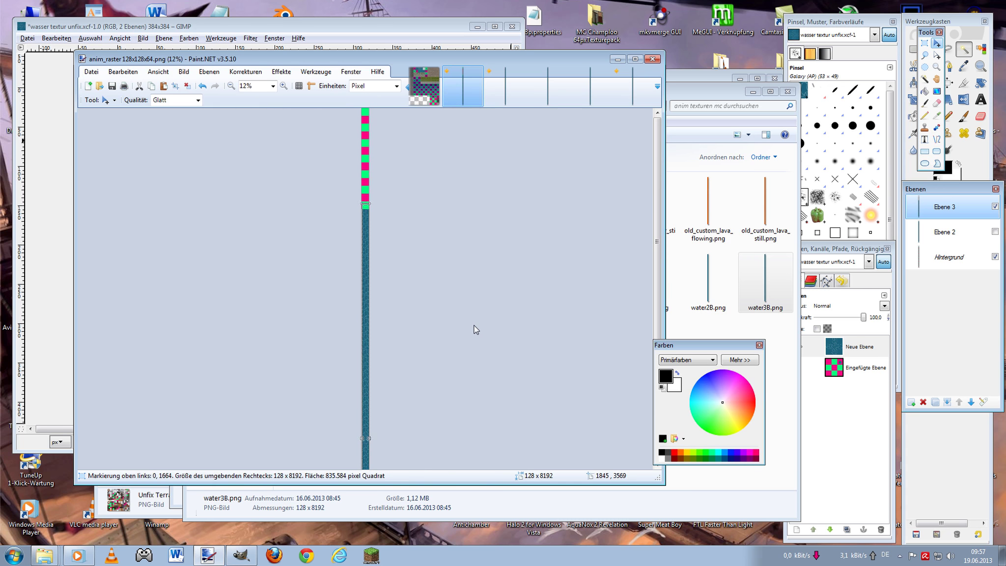
- Re-paste the water texture and drag it up the strip into line with its width
key("ctrl+v")
left_click_drag(366, 310, 375, 172)
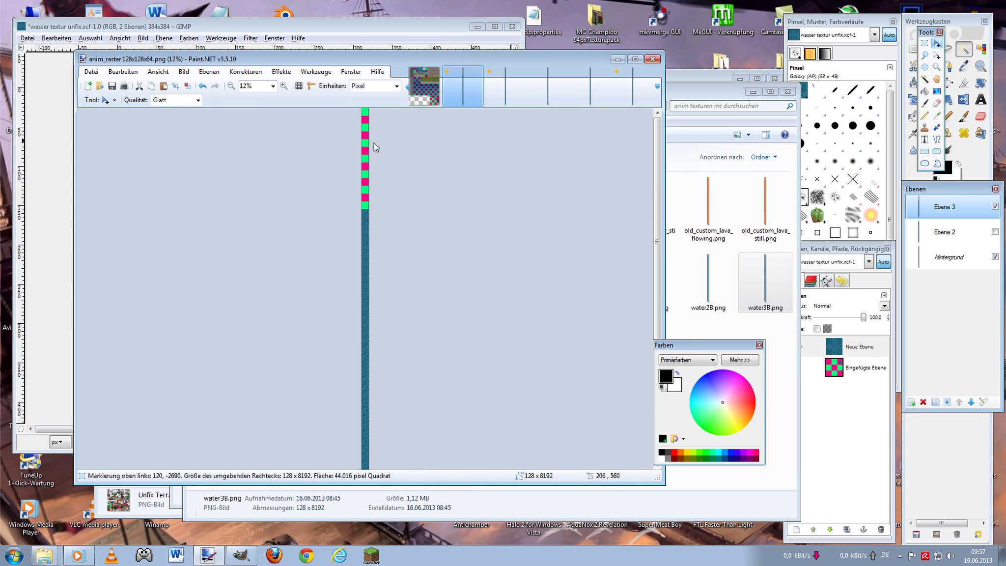
scroll(375, 172, "up", 2)
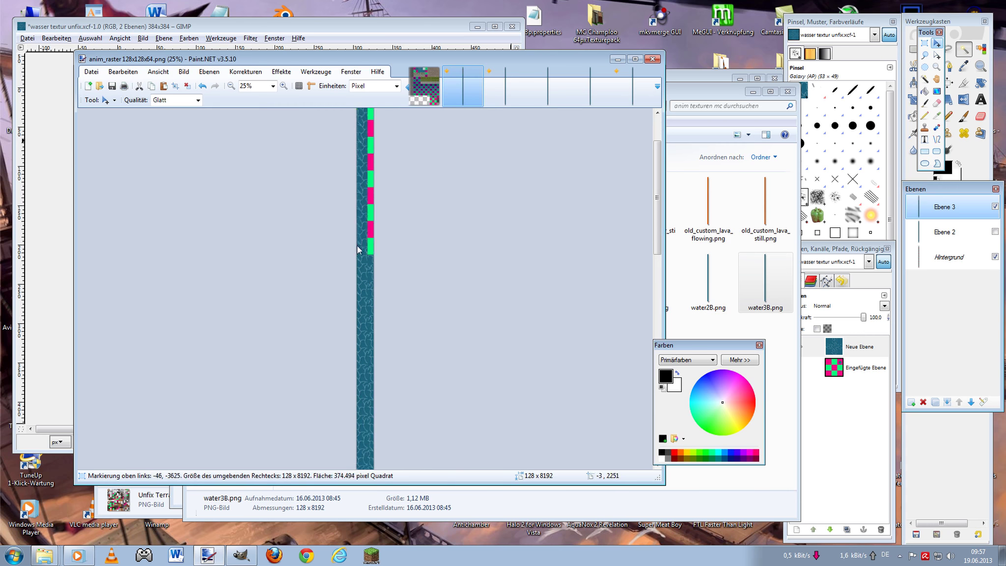
mouse_move(369, 410)
left_mouse_down()
mouse_move(397, 383)
mouse_move(393, 302)
left_mouse_up()
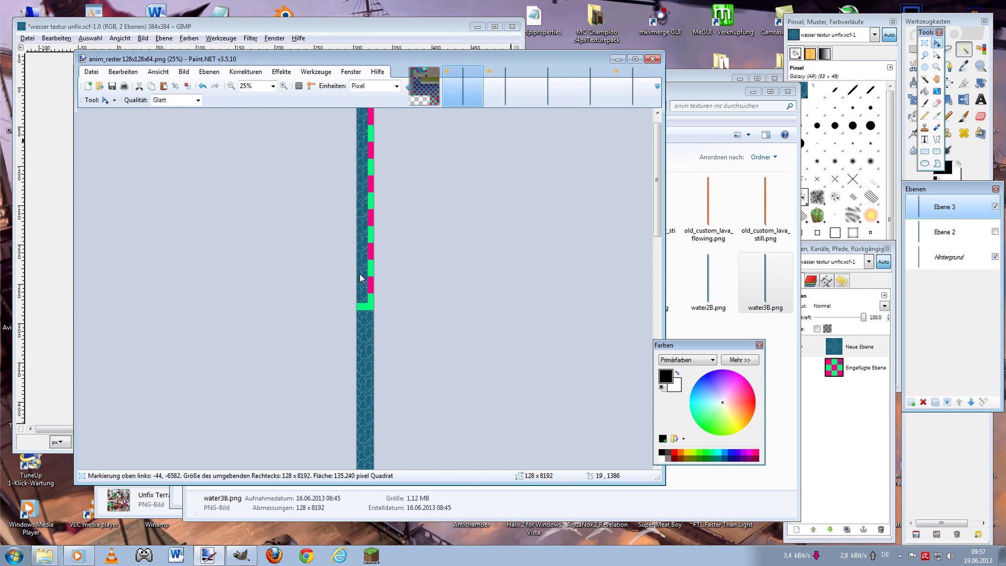
scroll(380, 306, "up", 3)
scroll(381, 310, "up", 2)
scroll(384, 324, "up", 3)
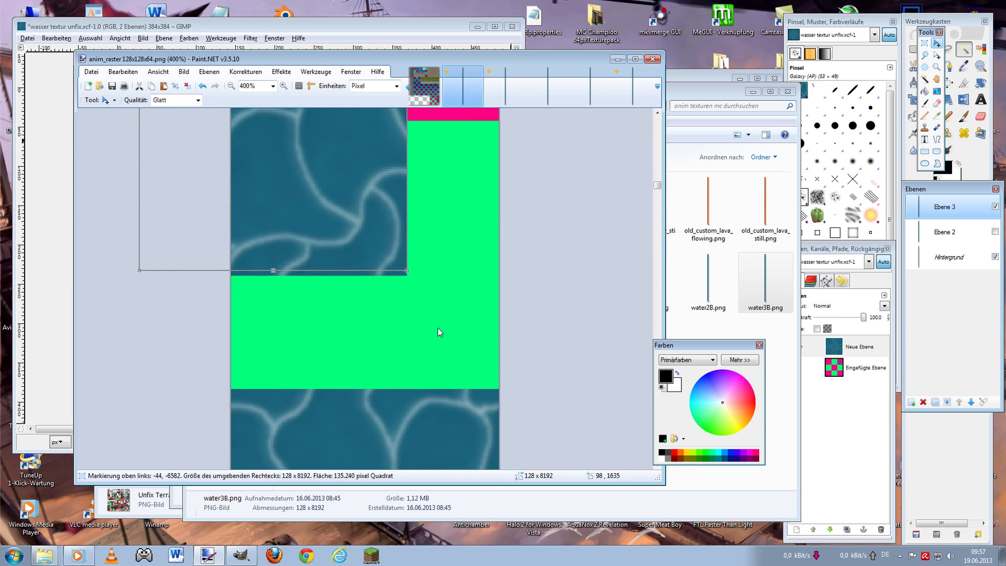
left_click_drag(340, 224, 423, 294)
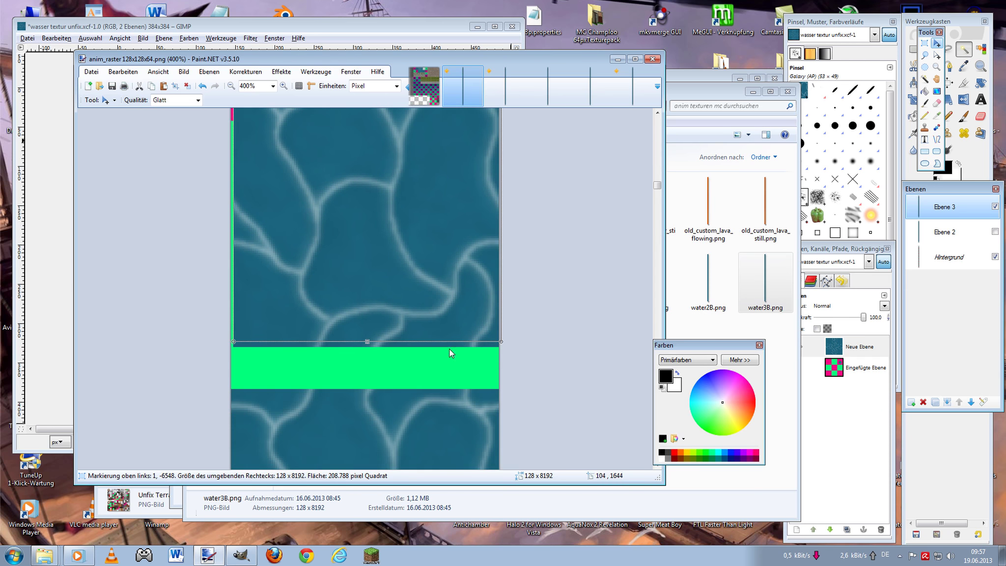
- Nudge the water layer pixel by pixel to a −6528 offset, closing the green gap
key("Down")
key("Down")
key("Down")
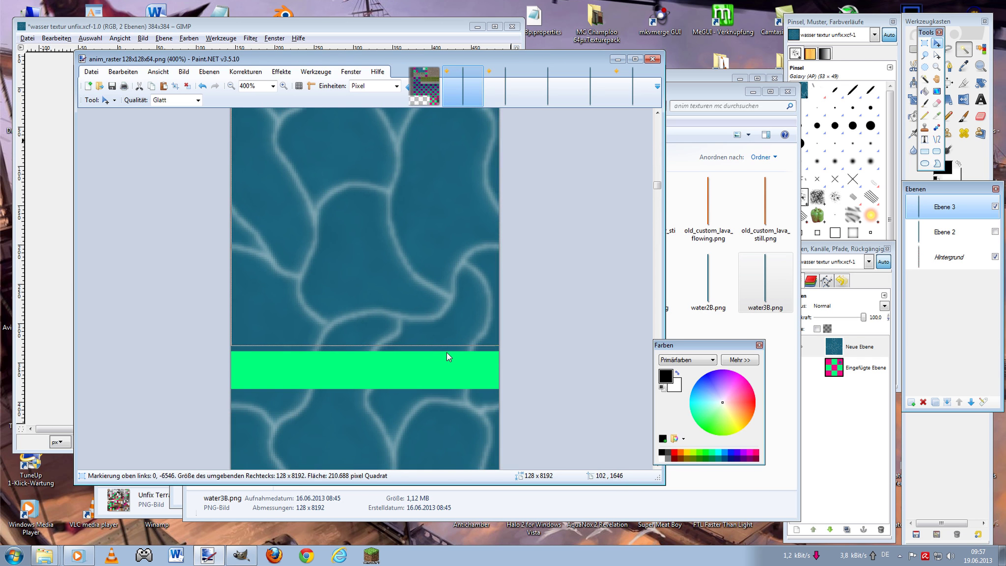
key("Down")
key("Down")
key("Down")
key("Down")
key("Down")
key("Down")
key("Down")
key("Down")
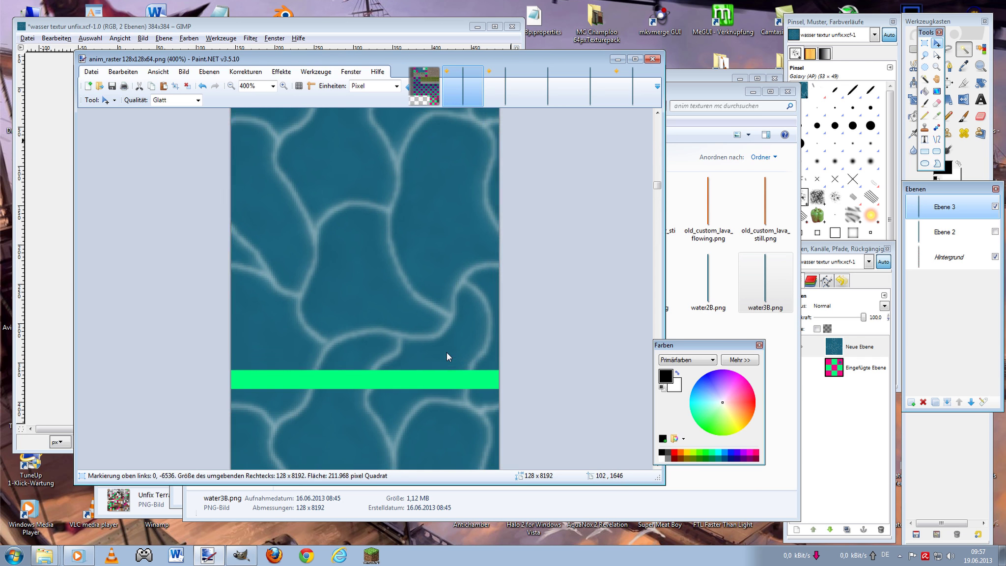
key("Down")
key("Down")
key("Down")
key("Down")
key("Down")
key("Down")
key("Down")
key("Down")
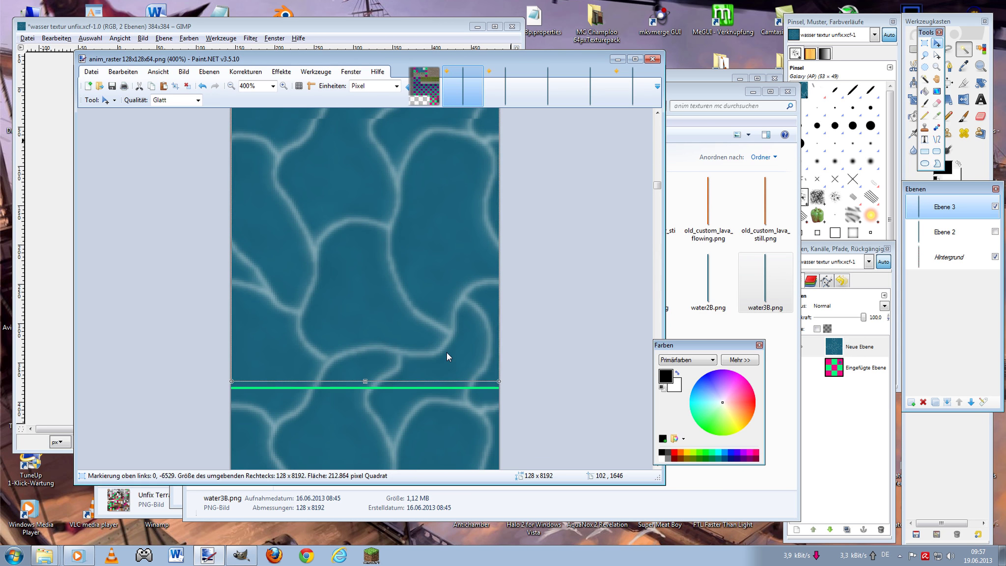
key("Down")
key("Up")
key("Down")
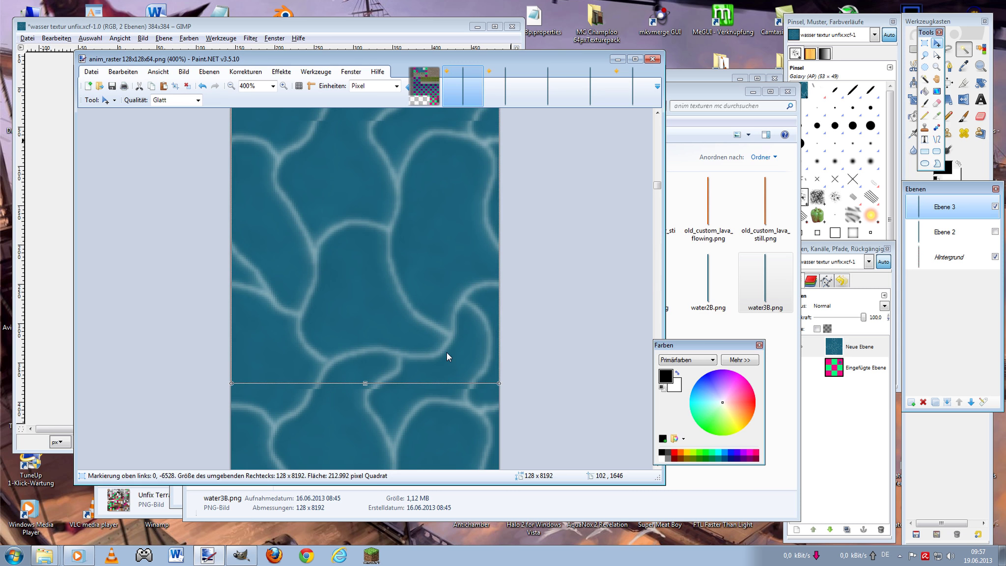
key("Up")
key("Down")
key("Up")
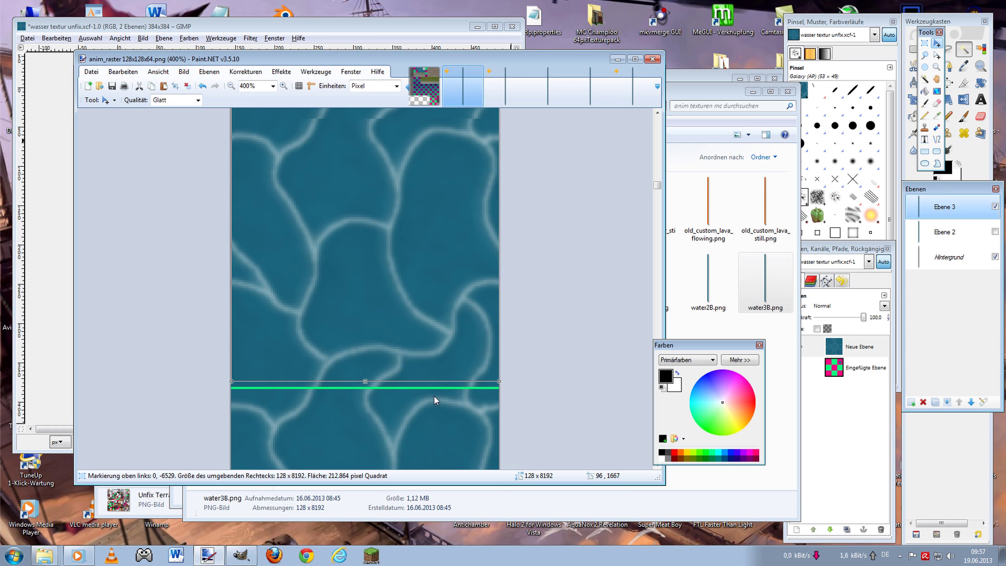
key("Up")
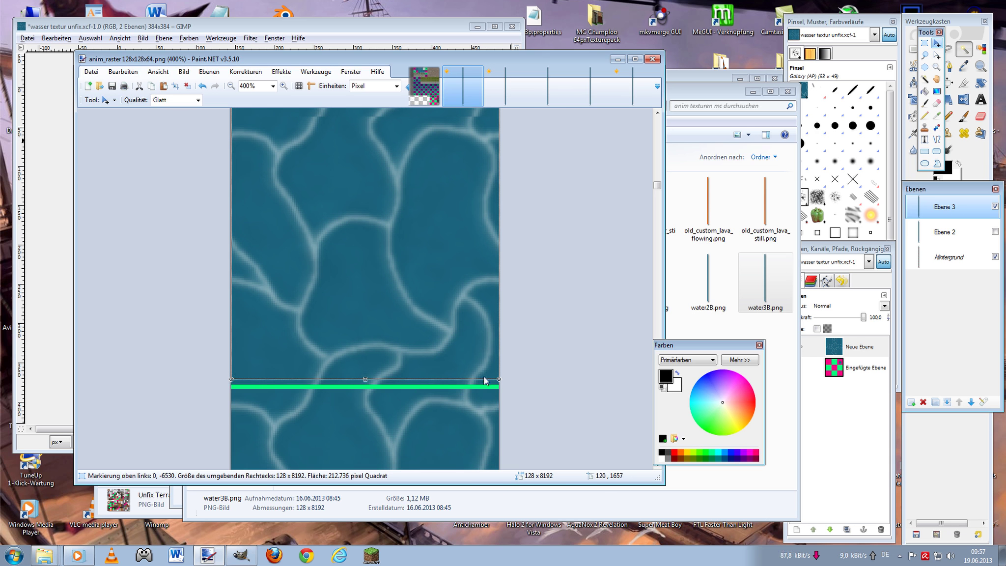
key("Down")
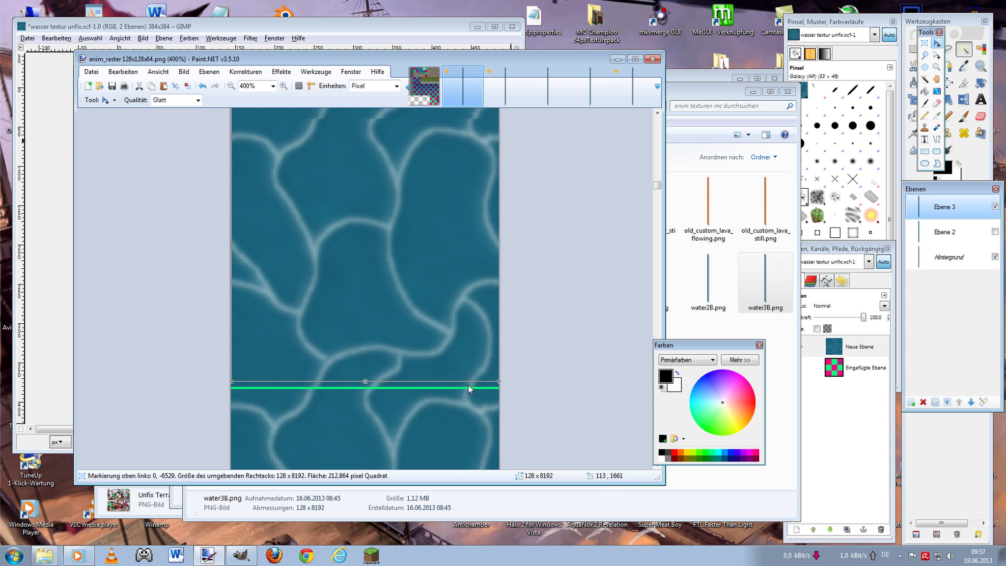
key("Down")
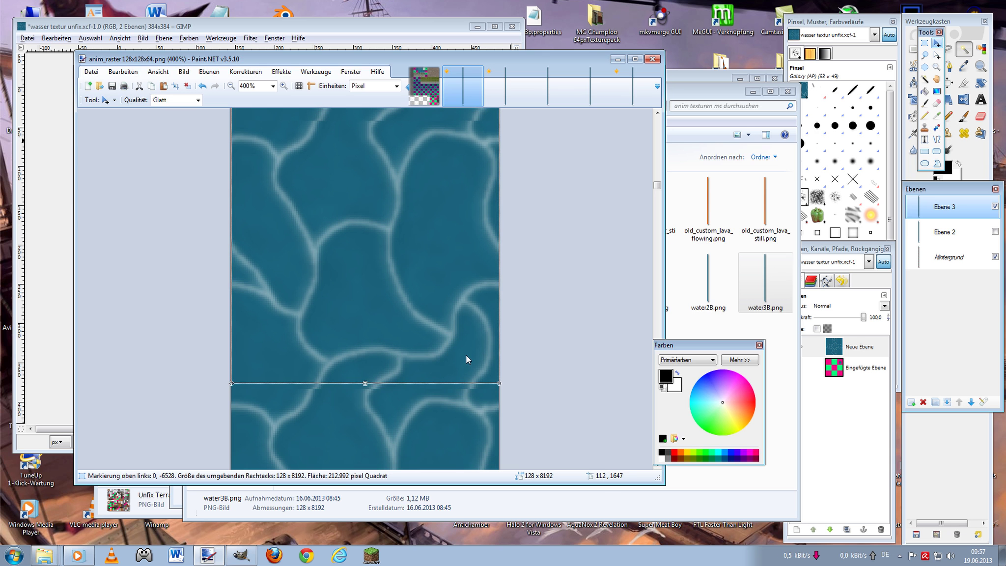
- Hide Ebene 3 and make Hintergrund the active layer
scroll(454, 369, "up", 4)
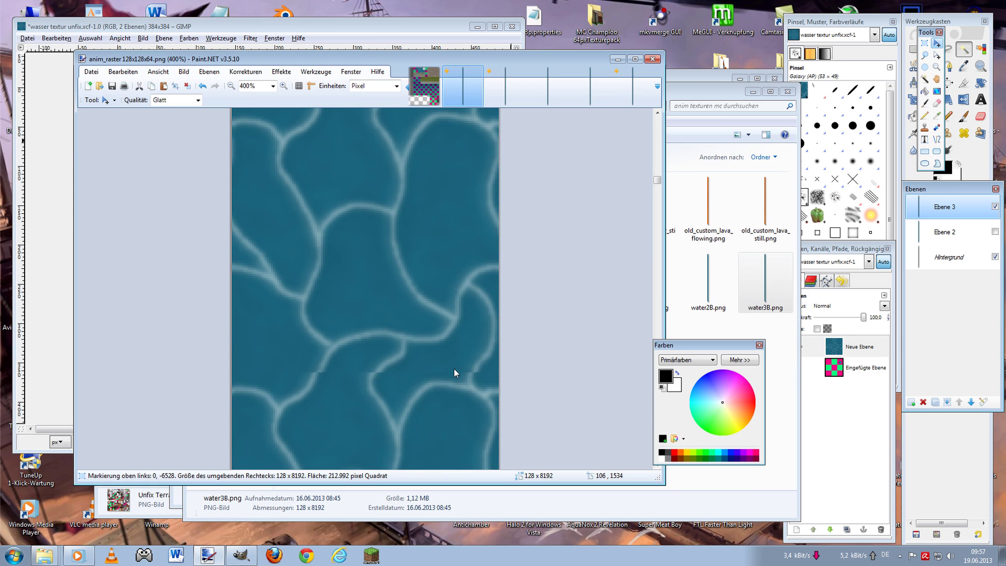
scroll(460, 357, "down", 8, "ctrl")
scroll(454, 355, "down", 2, "ctrl")
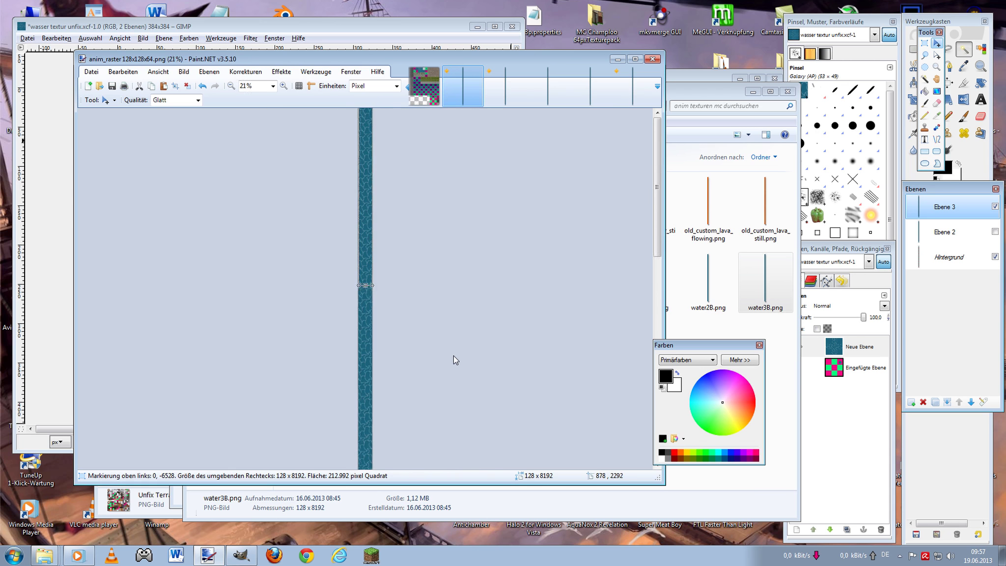
scroll(449, 353, "down", 1, "ctrl")
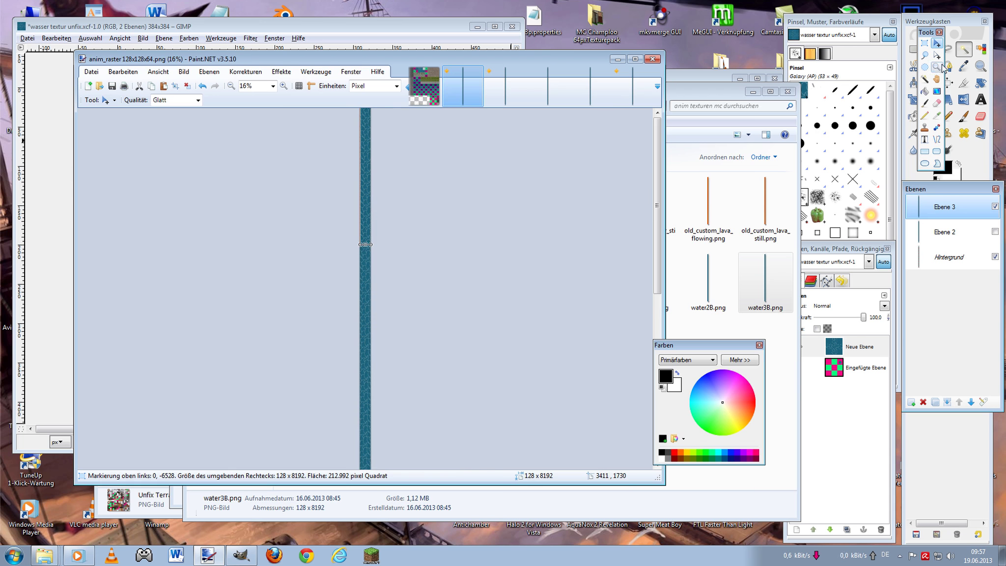
left_click(926, 44)
left_click(994, 206)
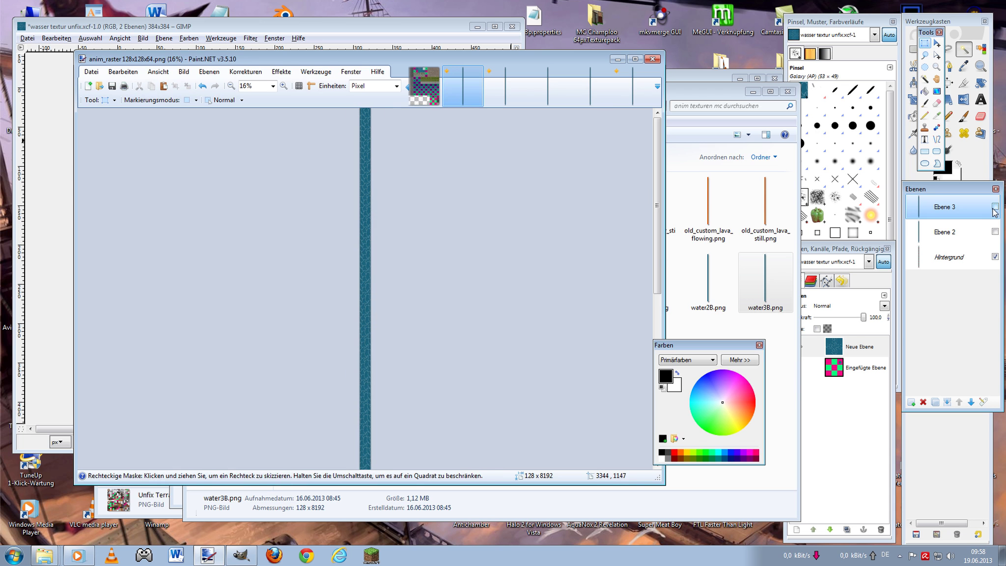
left_click(948, 257)
- Copy the whole water5B.png image and paste it into anim_raster as new layer Ebene 4
left_click(589, 86)
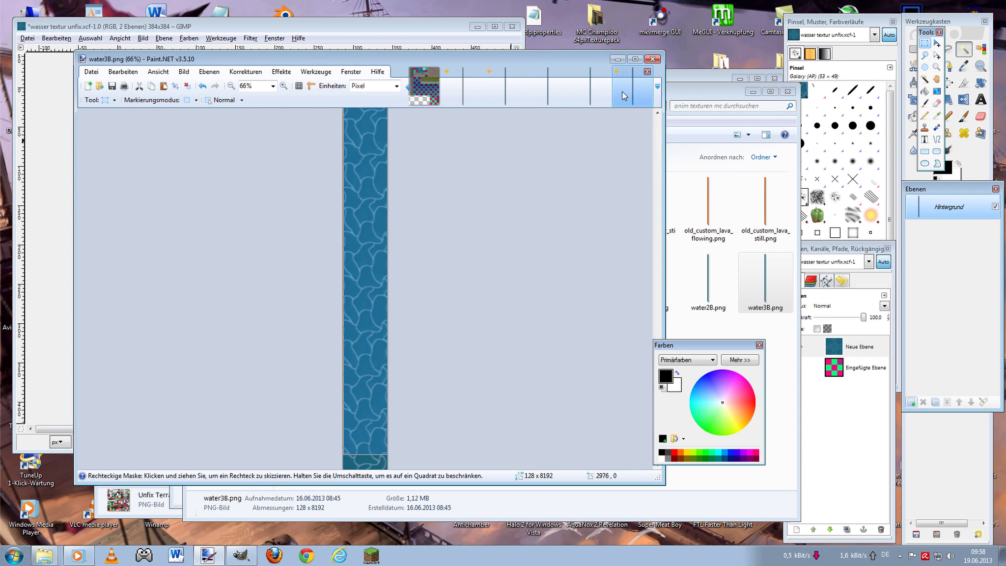
scroll(534, 236, "up", 10)
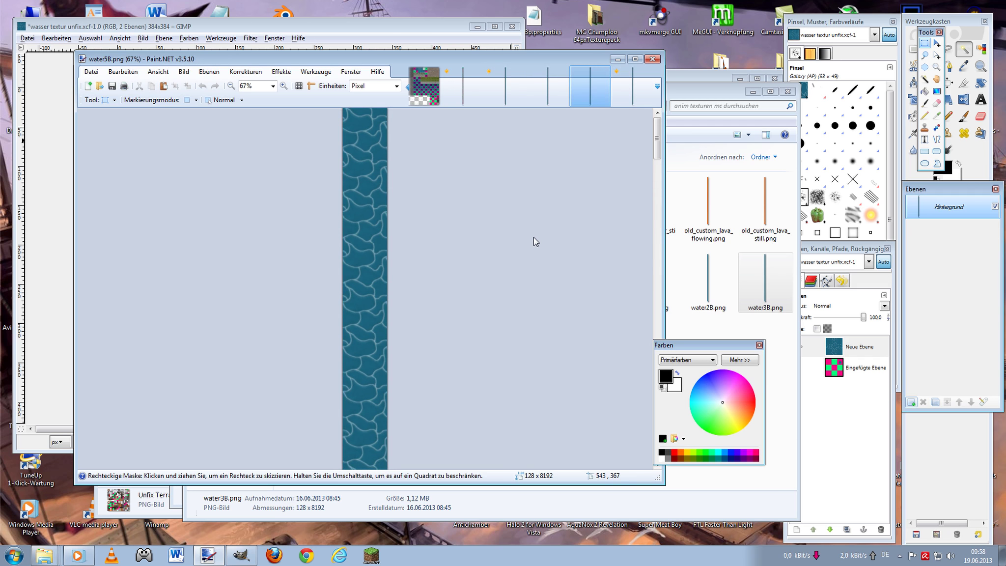
left_click(937, 43)
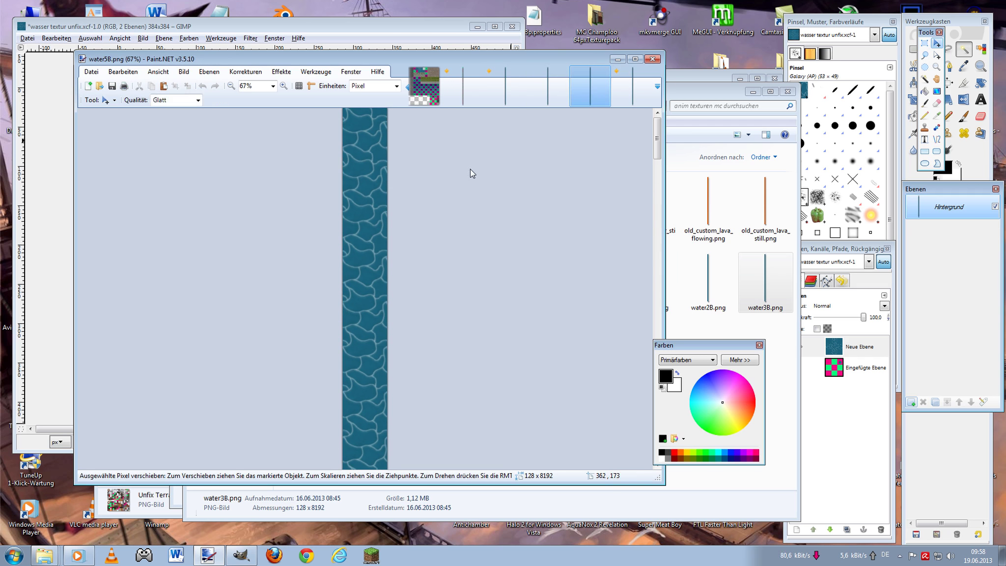
key("ctrl+a")
key("ctrl+x")
key("ctrl+v")
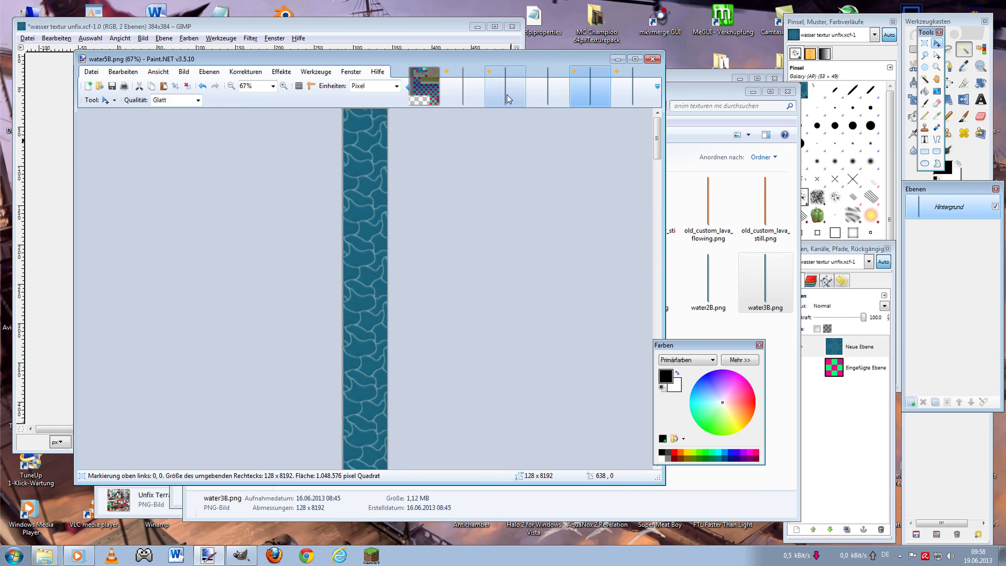
left_click(463, 88)
key("ctrl+shift+v")
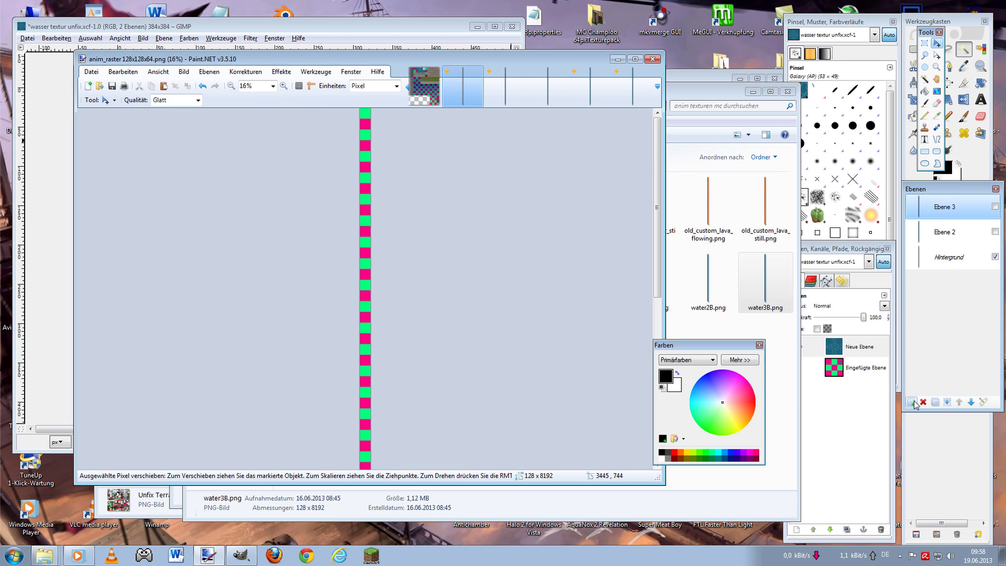
- Toggle Ebene 3 and Ebene 4 visibility to compare the textures, then select all and paste
scroll(420, 131, "up", 3)
scroll(420, 131, "up", 5)
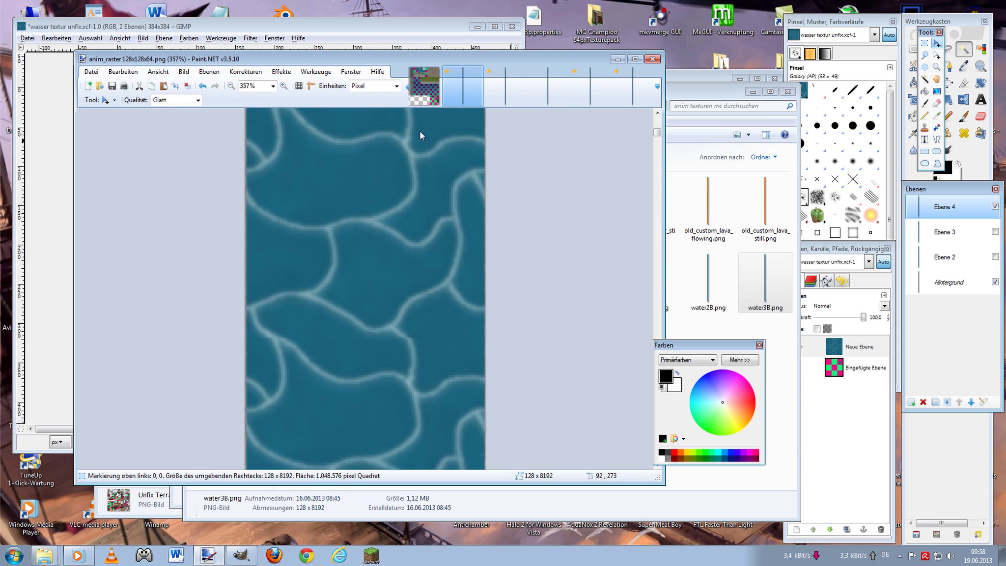
left_click(995, 231)
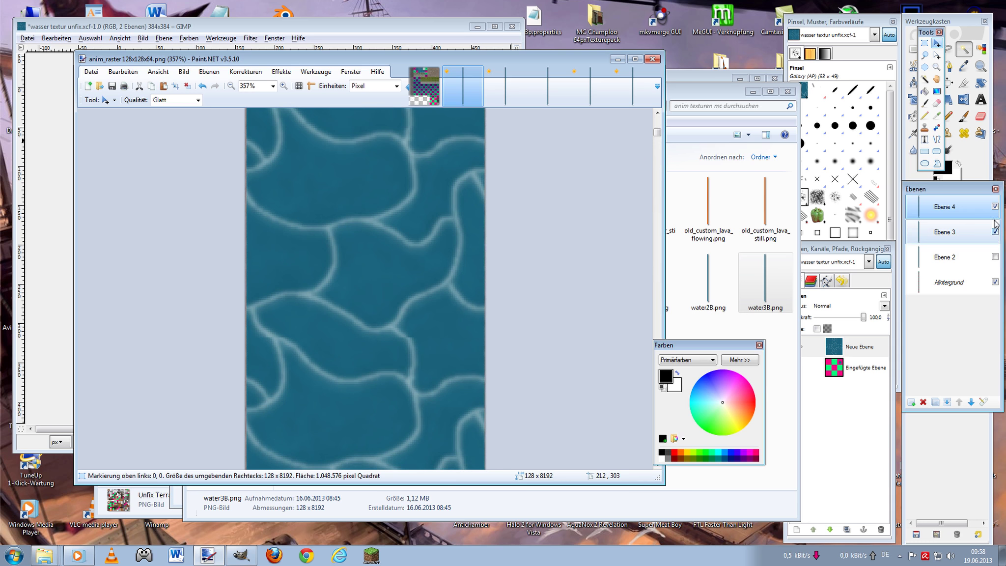
left_click(995, 207)
left_click(994, 206)
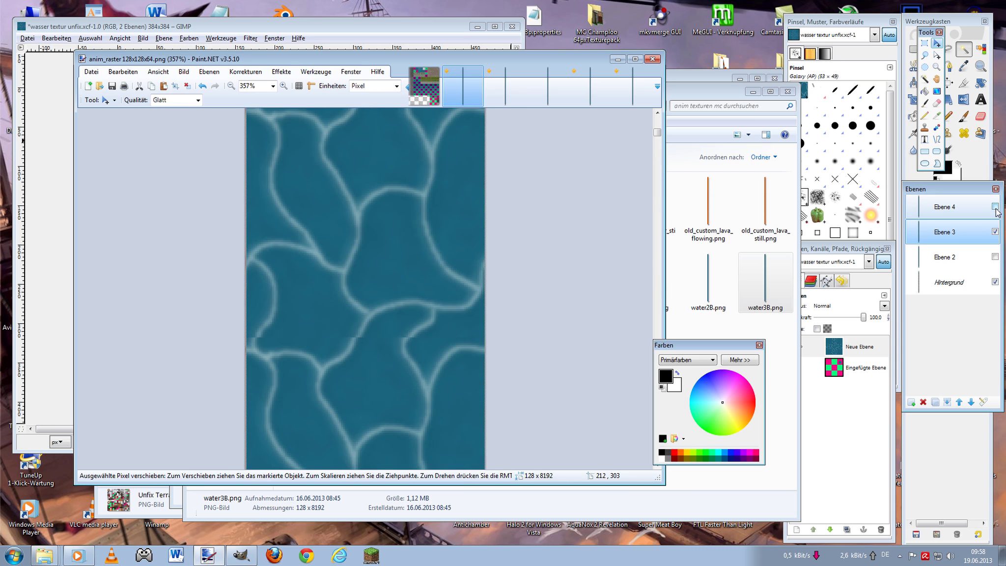
left_click(994, 206)
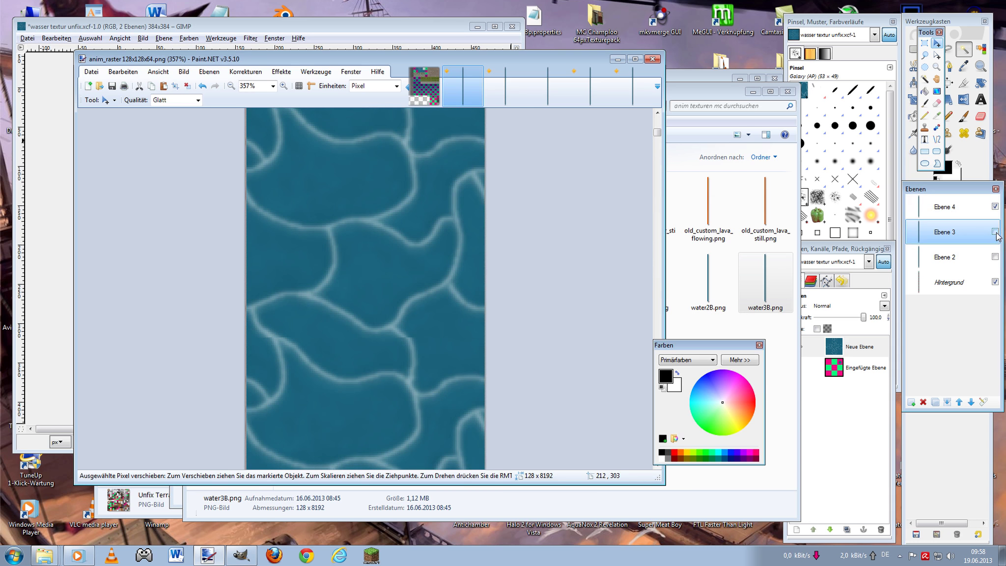
scroll(454, 186, "down", 3)
scroll(453, 184, "down", 3)
scroll(451, 182, "down", 3)
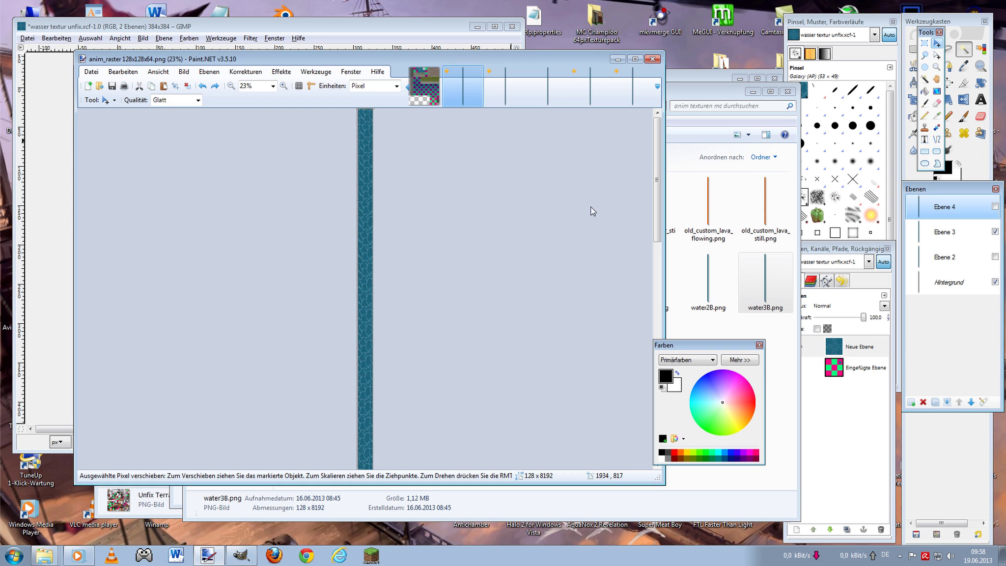
key("ctrl+a")
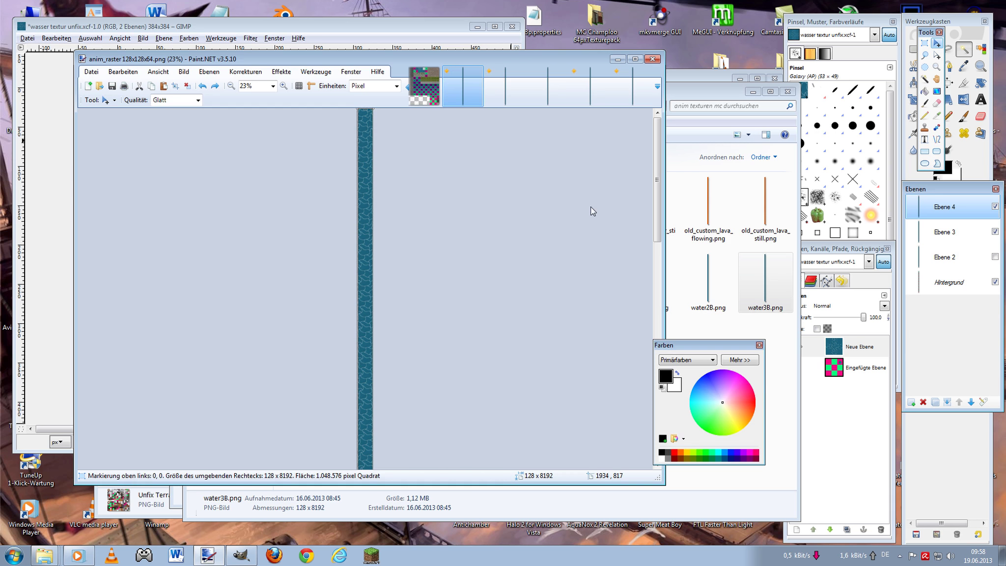
key("ctrl+v")
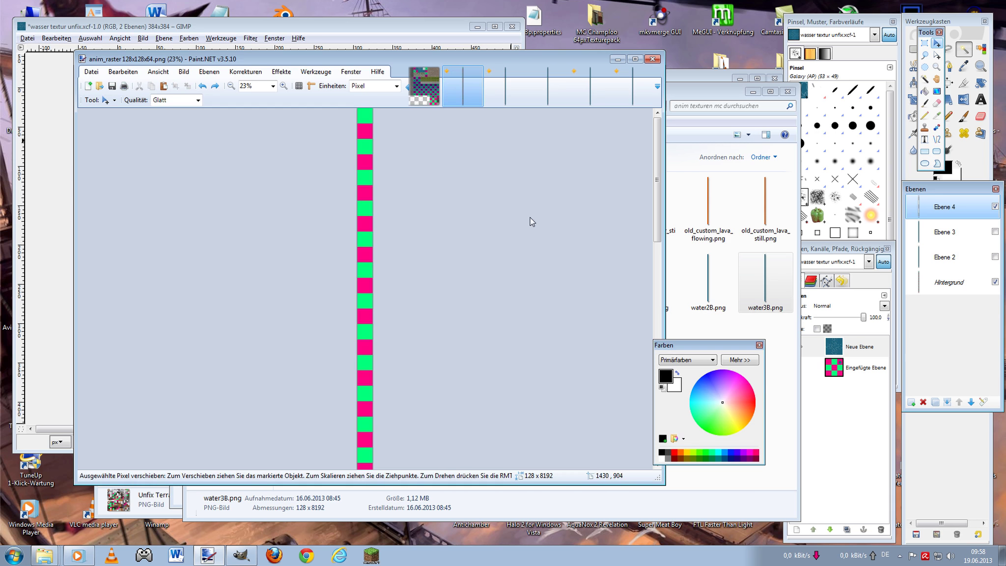
- Drag the Ebene 4 water texture up to a 0,-1024 offset, lining up the tiles
scroll(533, 236, "down", 10)
mouse_move(374, 131)
left_mouse_down()
mouse_move(370, 376)
mouse_move(351, 236)
left_mouse_up()
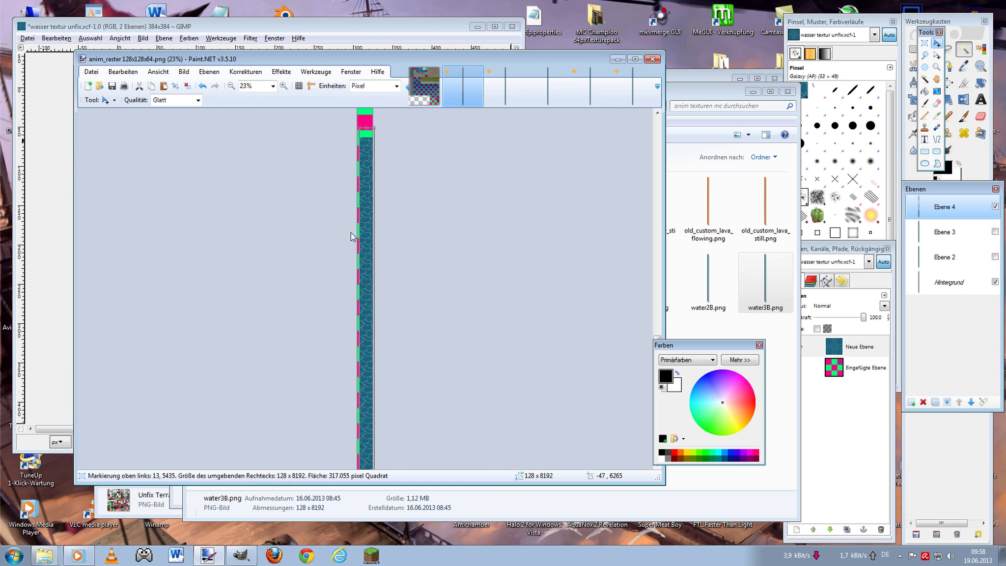
mouse_move(376, 153)
left_mouse_down()
mouse_move(373, 374)
mouse_move(369, 366)
left_mouse_up()
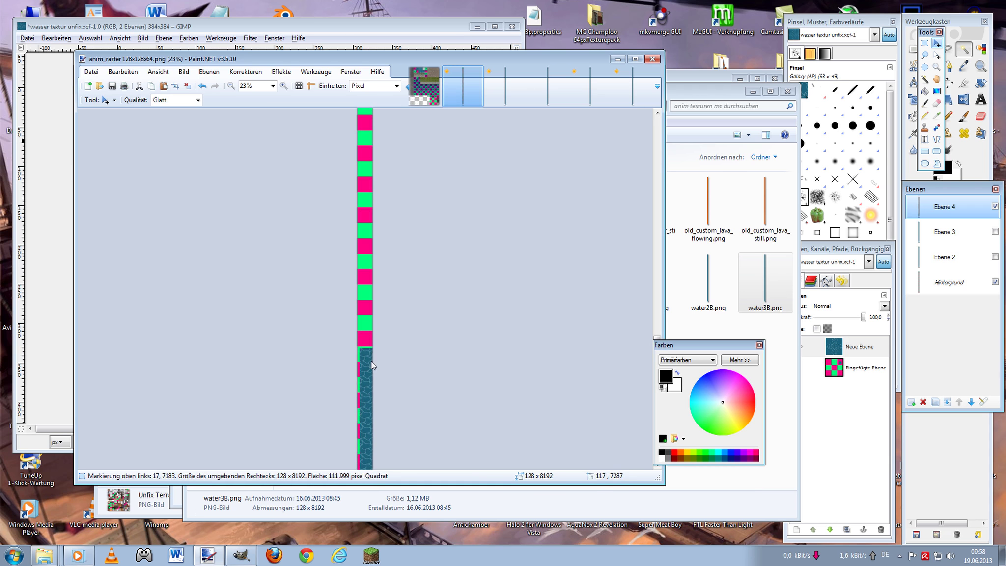
scroll(369, 361, "up", 3)
scroll(360, 328, "up", 4)
scroll(375, 351, "up", 2)
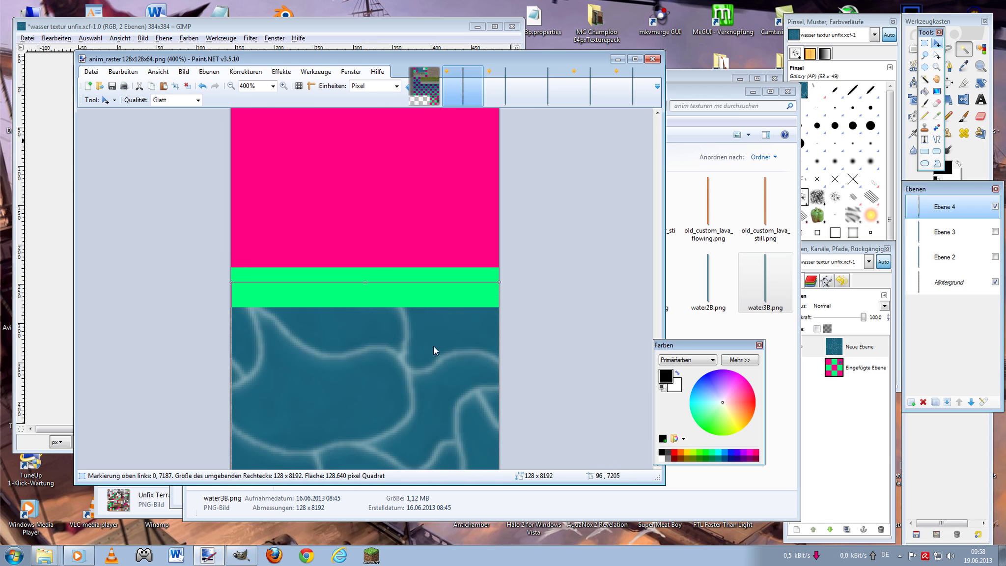
mouse_move(441, 339)
left_mouse_down()
mouse_move(443, 316)
mouse_move(360, 282)
mouse_move(361, 272)
left_mouse_up()
scroll(443, 316, "down", 8)
scroll(352, 323, "up", 2)
scroll(367, 305, "up", 3)
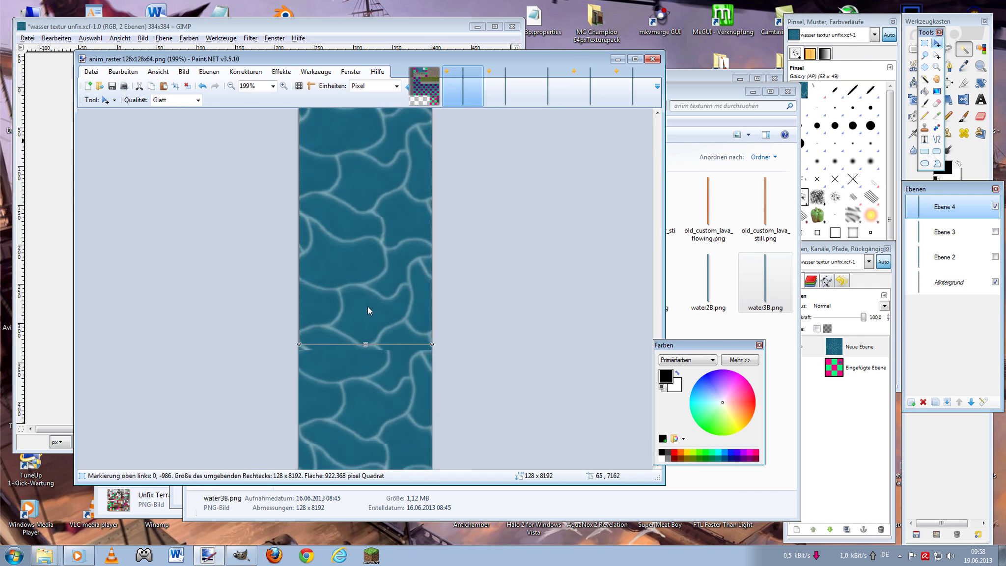
scroll(409, 308, "up", 2)
mouse_move(408, 307)
left_mouse_down()
mouse_move(403, 232)
mouse_move(416, 217)
left_mouse_up()
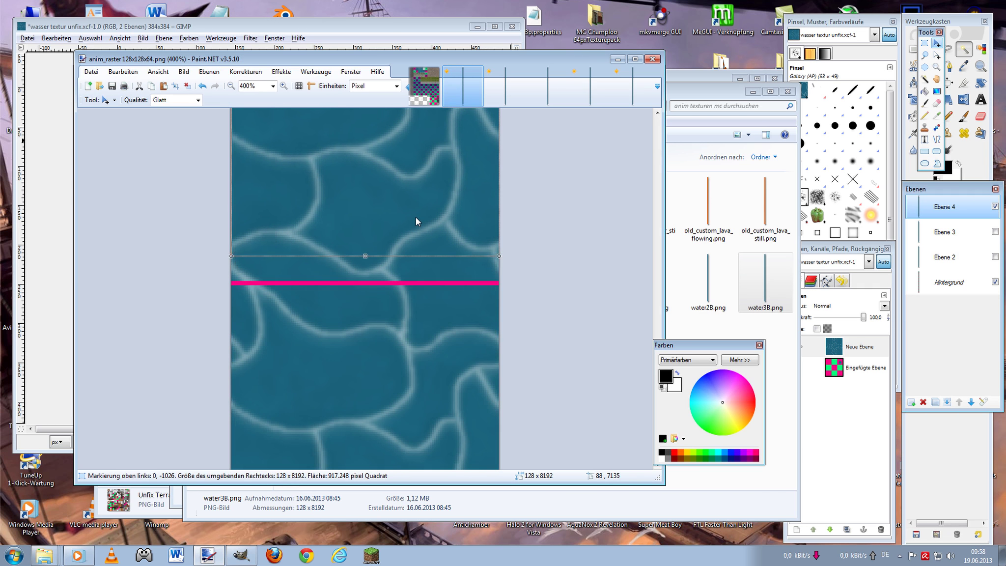
- Close the Ebene 4 seam with one-pixel arrow nudges and bring up water6B.png
key("Down")
key("Down")
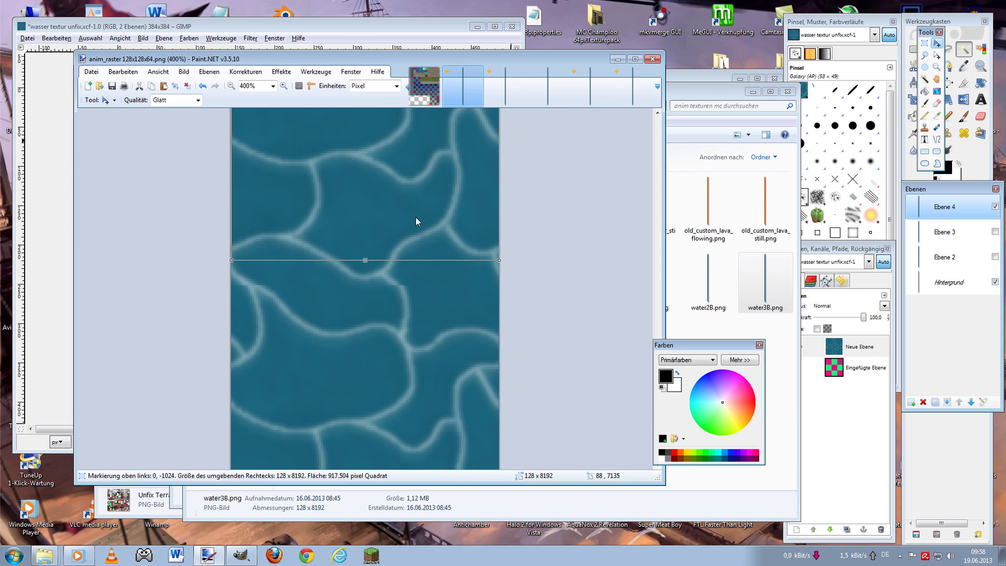
key("Up")
key("Down")
scroll(580, 160, "down", 3, "ctrl")
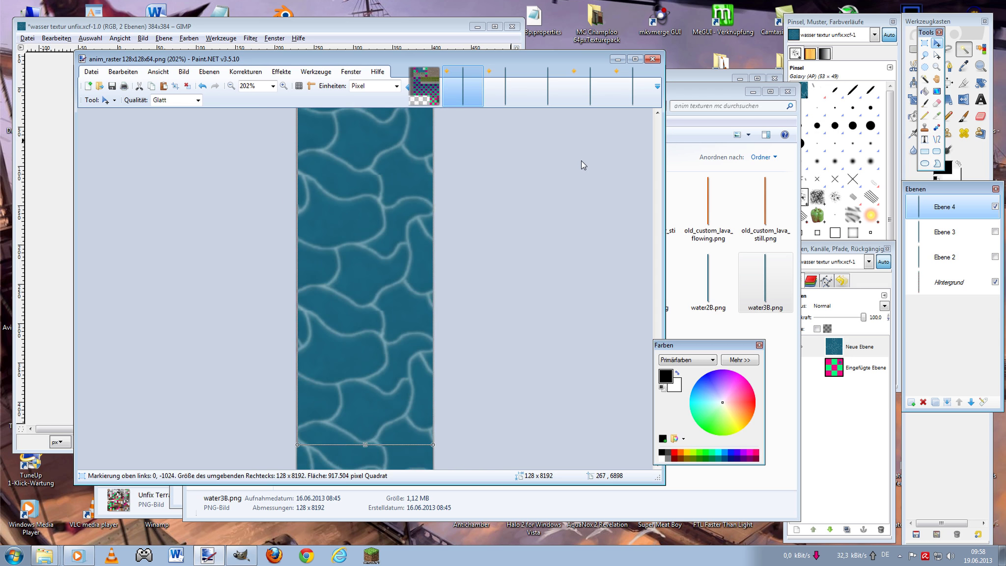
scroll(581, 160, "down", 2, "ctrl")
left_click(557, 93)
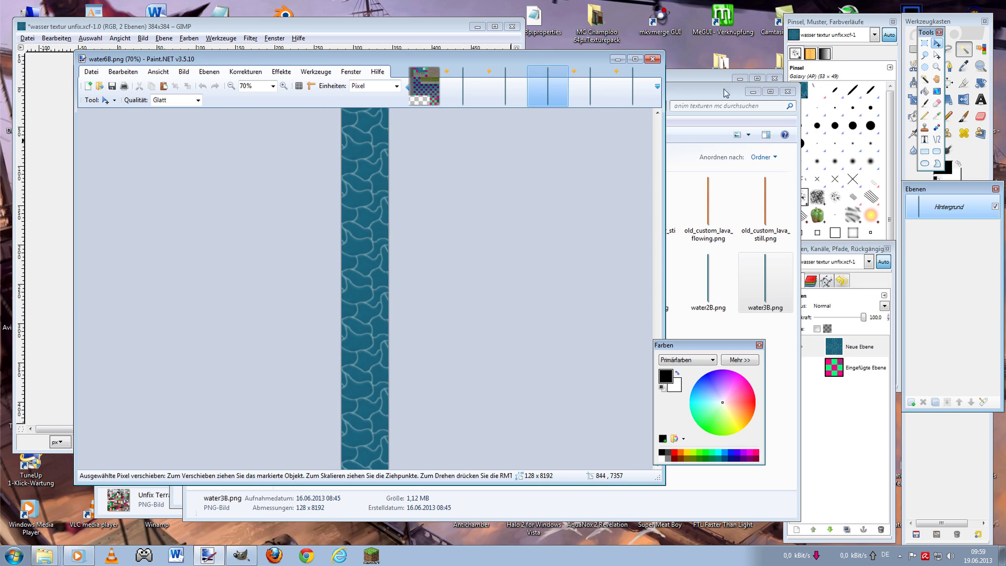
- Paste all of water6B.png into a new layer, Ebene 5, shifted up 1024 pixels
key("ctrl+a")
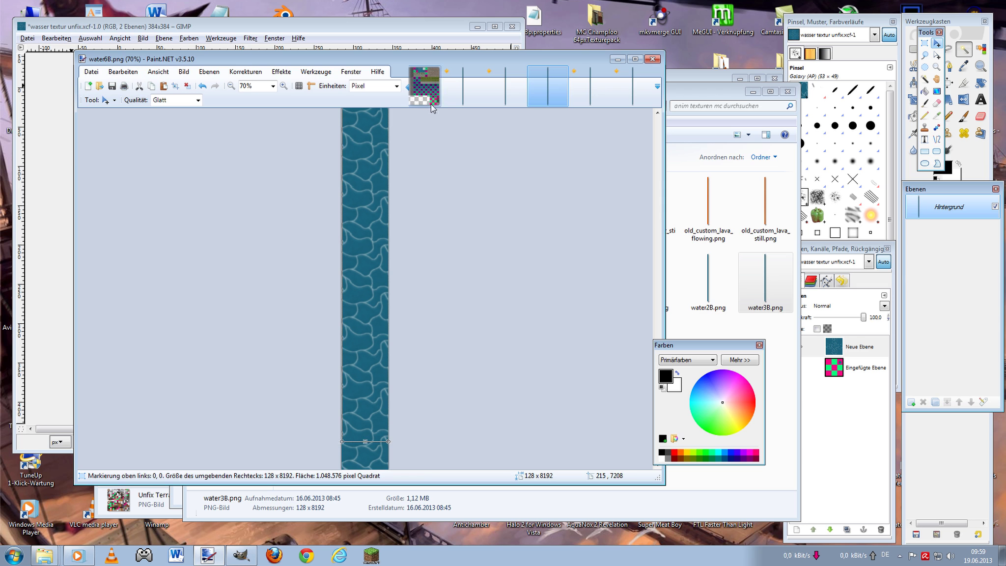
left_click(470, 89)
left_click(912, 401)
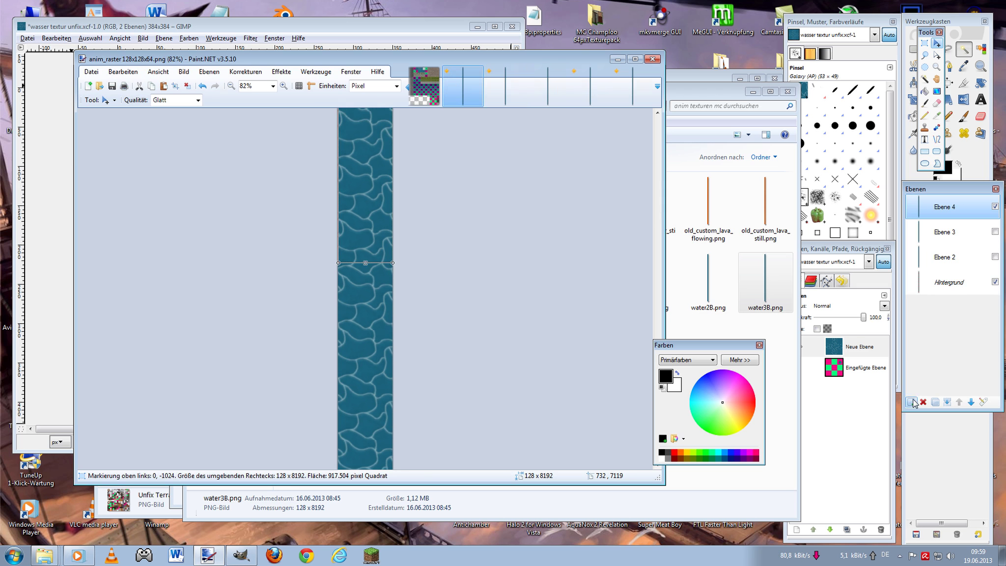
key("ctrl+v")
left_click_drag(529, 231, 503, 192)
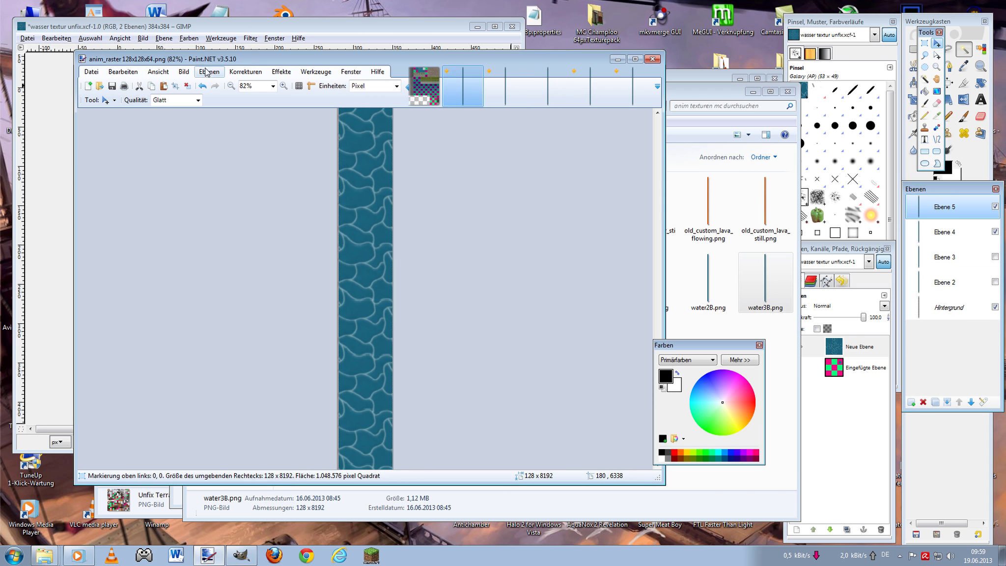
key("ctrl+b")
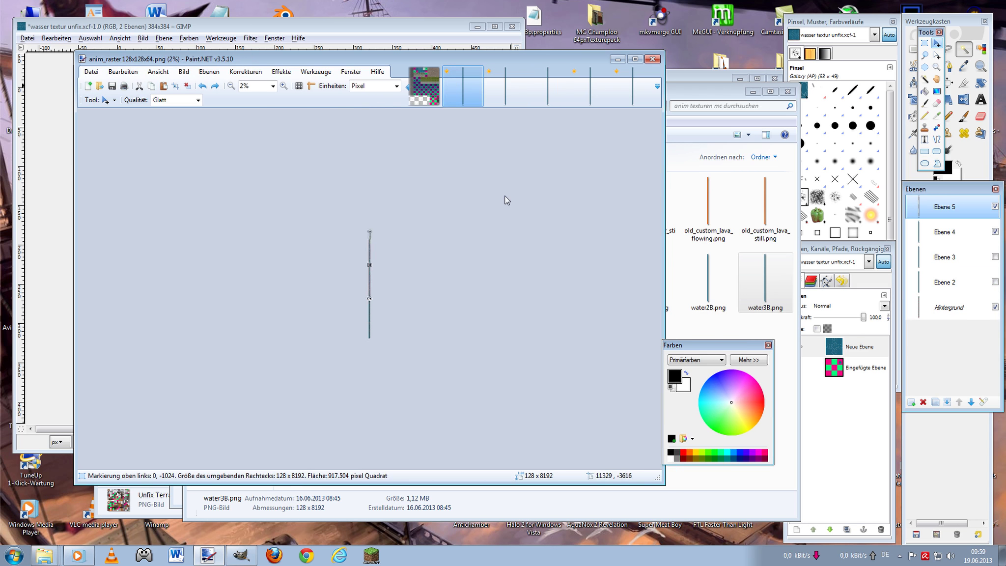
- Zoom into the strip and make Ebene 4 the active layer
scroll(400, 177, "up", 2)
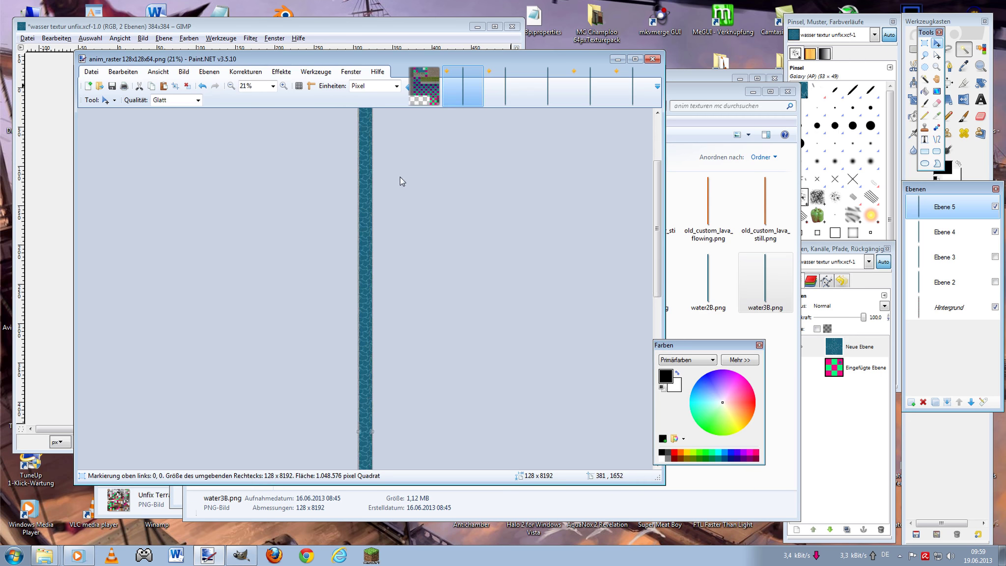
scroll(389, 162, "up", 4)
scroll(389, 162, "up", 4)
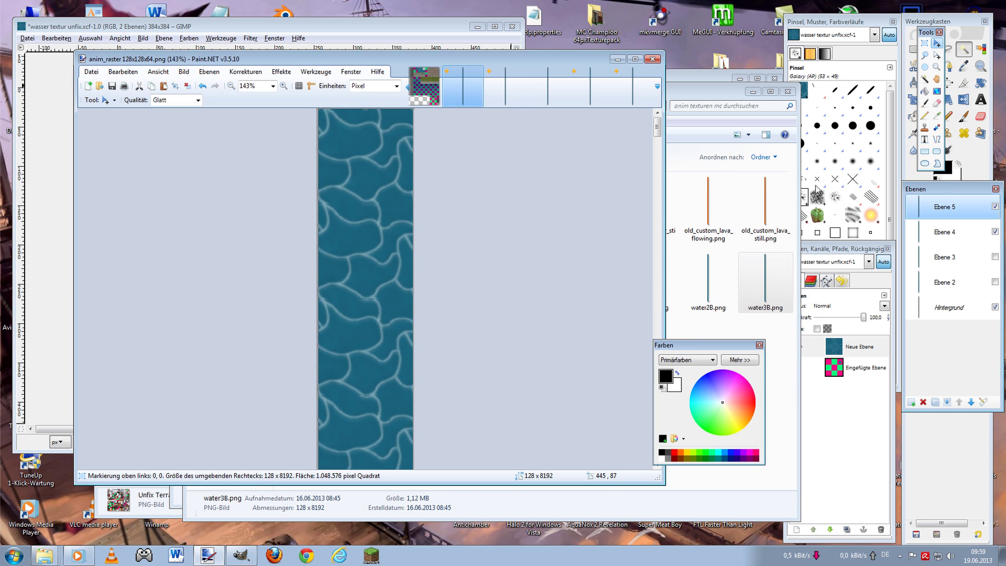
left_click(995, 207)
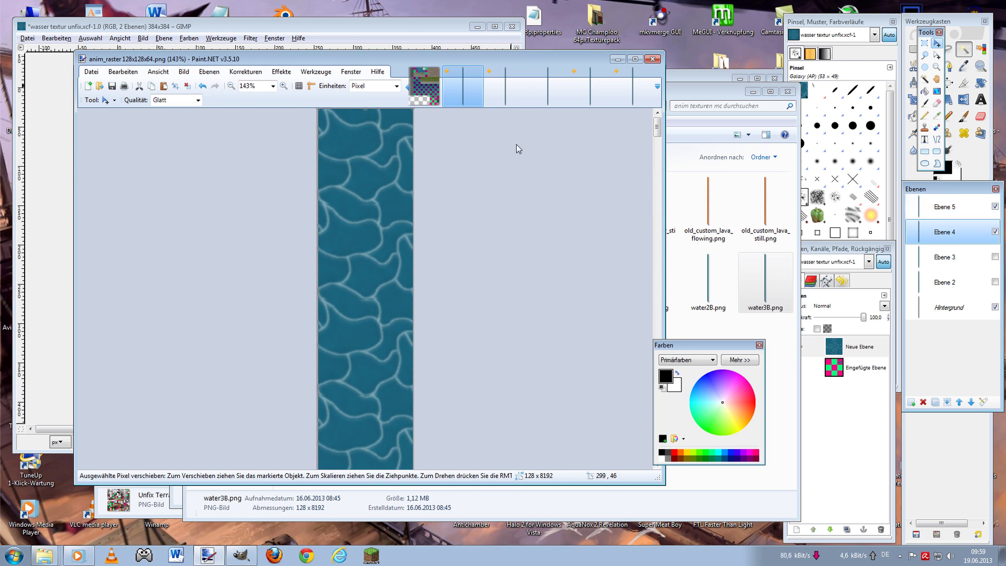
left_click(209, 71)
- Flip Ebene 4 and Ebene 5 horizontally
left_click(246, 146)
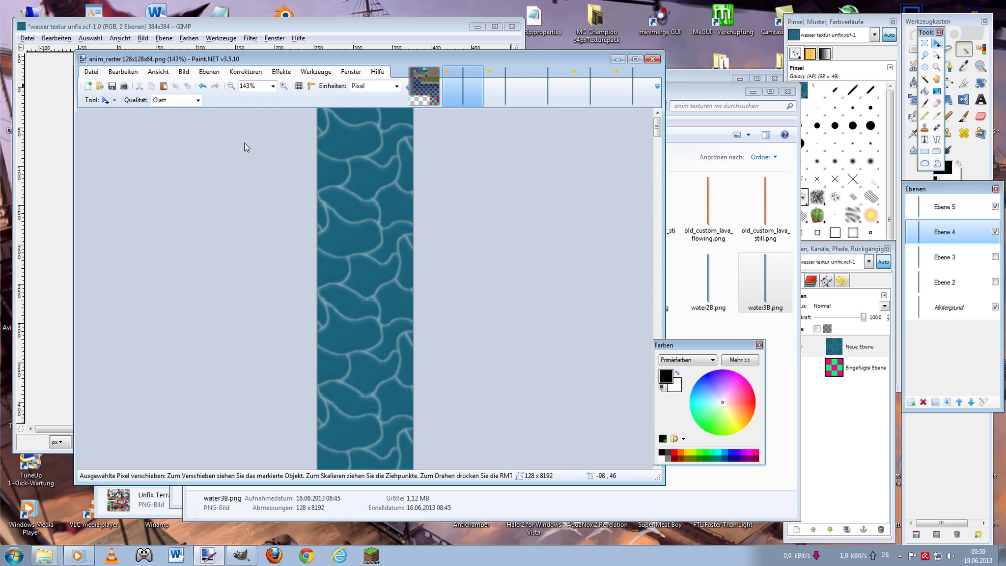
left_click(944, 207)
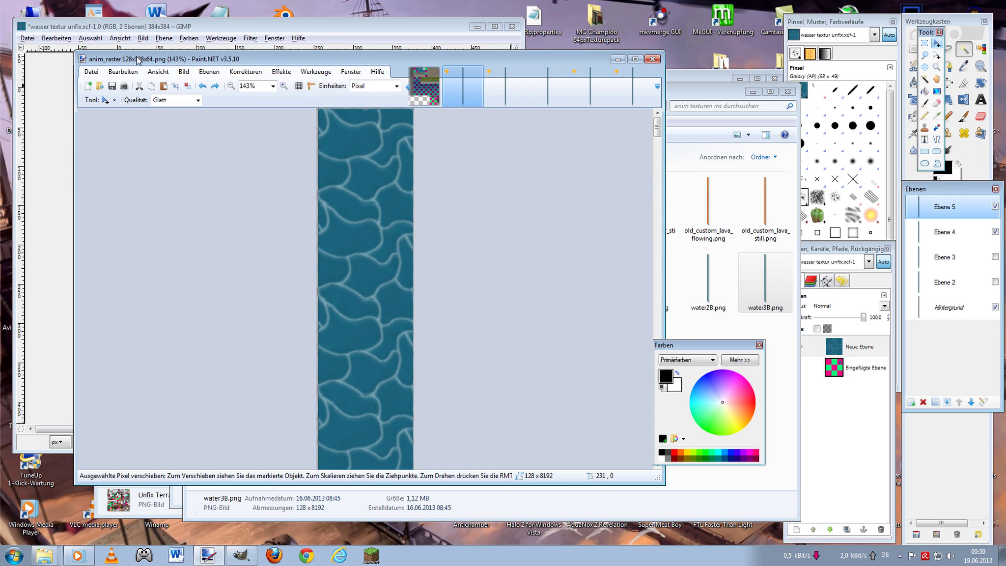
left_click(210, 71)
left_click(233, 144)
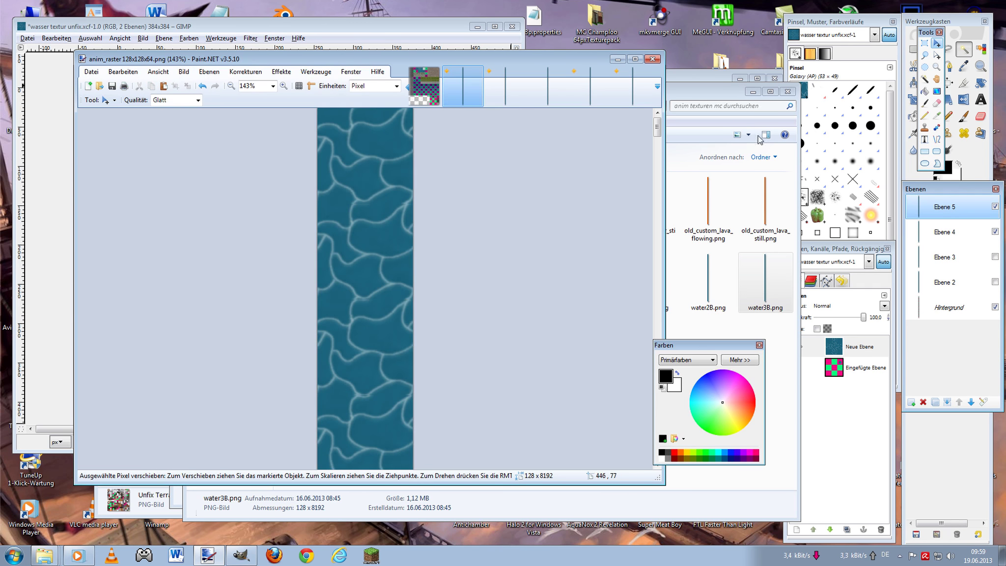
- Hide Ebene 5 and Ebene 4 and make Ebene 2 the active layer
left_click(925, 43)
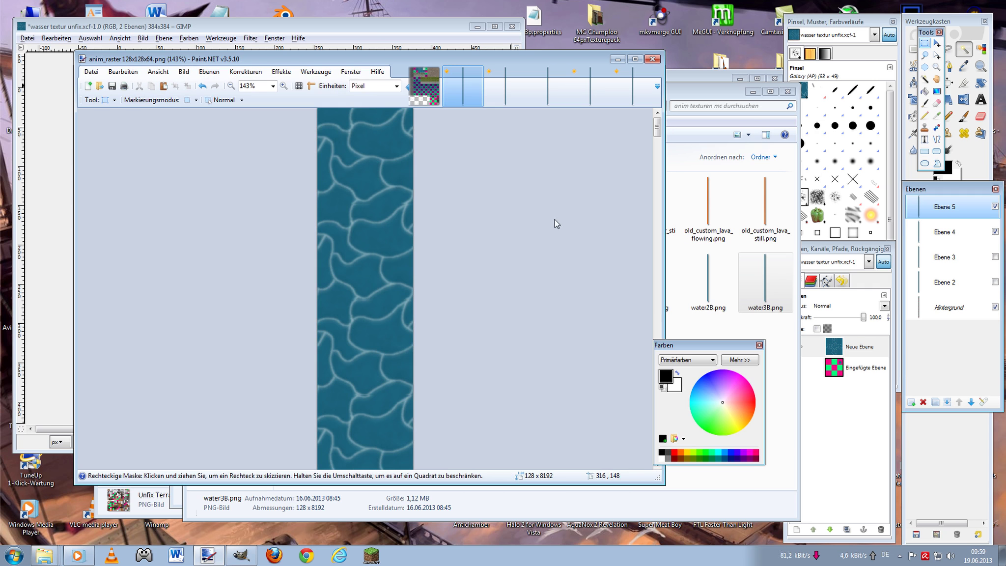
scroll(555, 219, "down", 5)
scroll(555, 219, "up", 5)
scroll(545, 206, "down", 10)
scroll(573, 183, "down", 10)
left_click(995, 206)
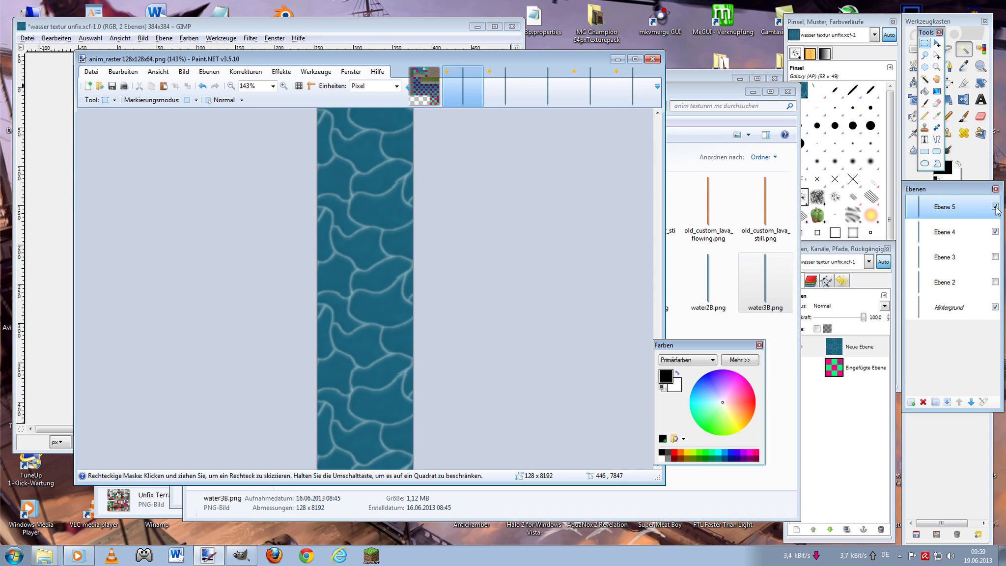
left_click(995, 231)
left_click(997, 284)
- Show Ebene 2 and scroll through the strip to preview its water frames
left_click(995, 282)
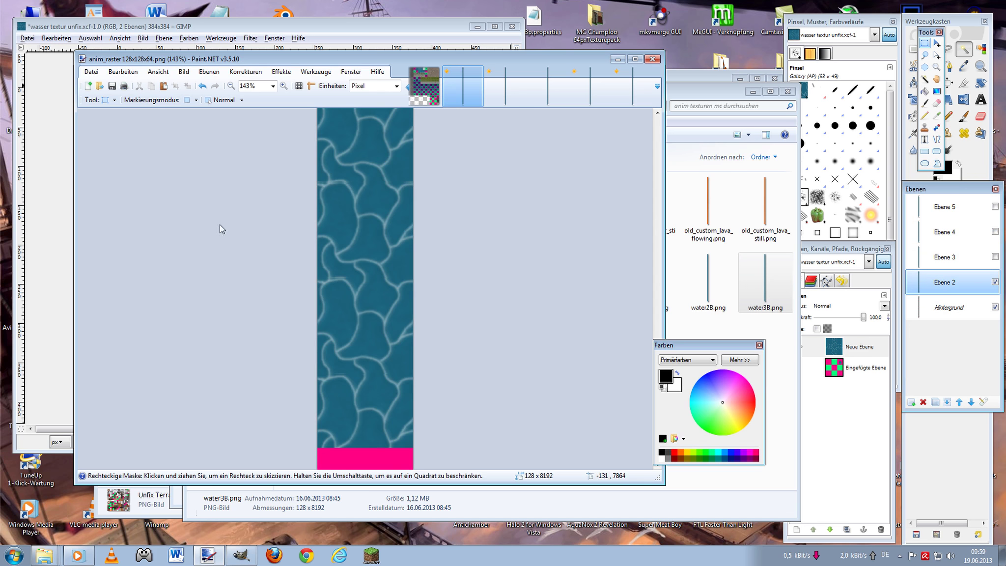
scroll(333, 264, "down", 2)
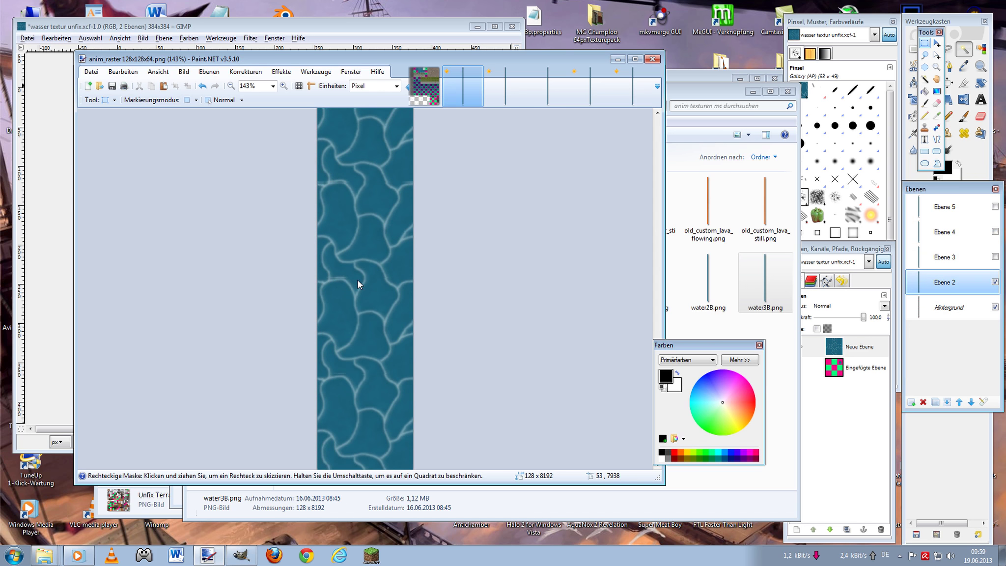
scroll(429, 404, "up", 5)
scroll(432, 394, "up", 5)
scroll(445, 381, "up", 5)
scroll(445, 382, "up", 4)
scroll(445, 381, "up", 3)
scroll(445, 381, "up", 4)
scroll(445, 381, "up", 4)
scroll(445, 381, "up", 10)
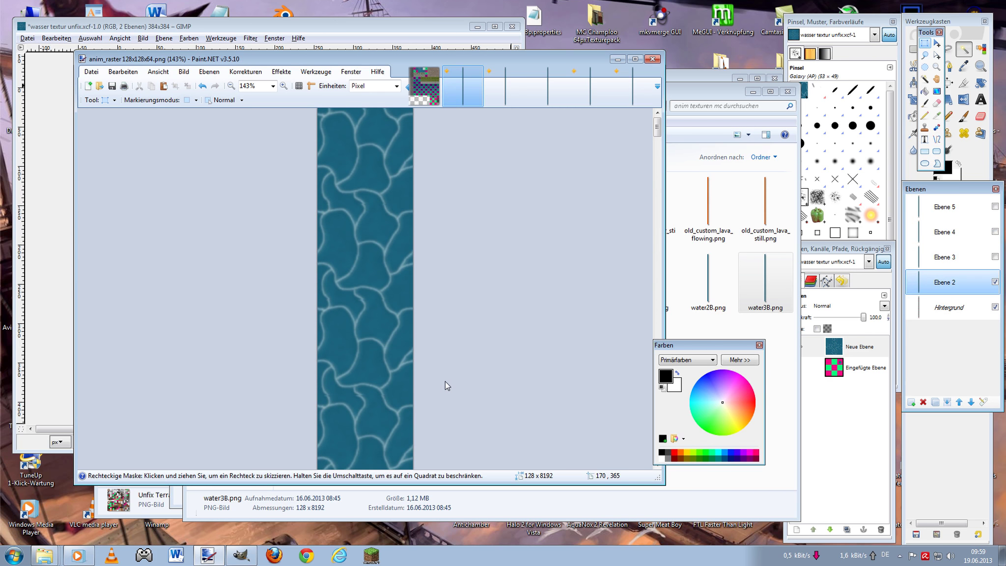
scroll(437, 365, "down", 1, "ctrl")
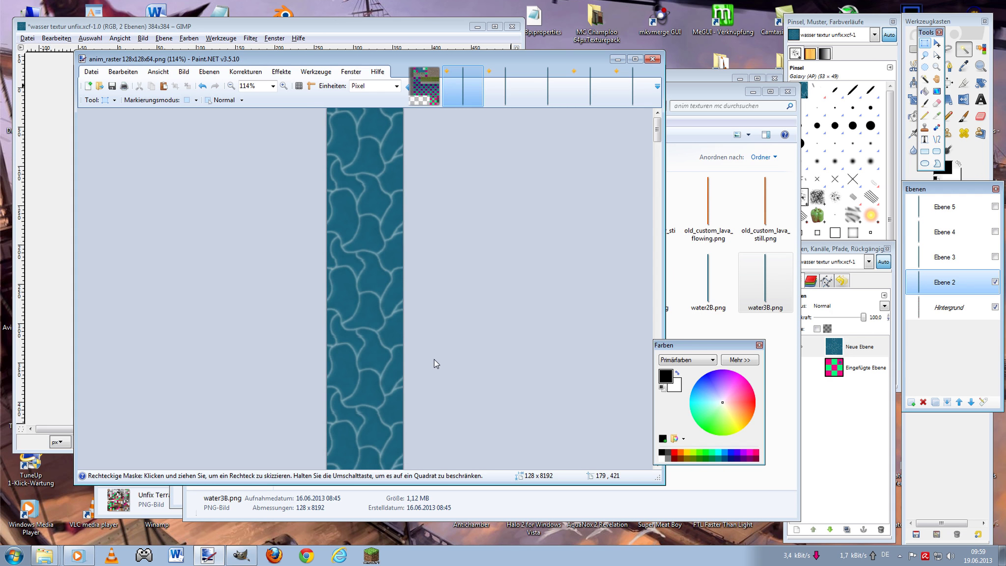
scroll(434, 363, "down", 10)
scroll(434, 363, "down", 10)
scroll(434, 364, "down", 5)
scroll(435, 363, "down", 2, "ctrl")
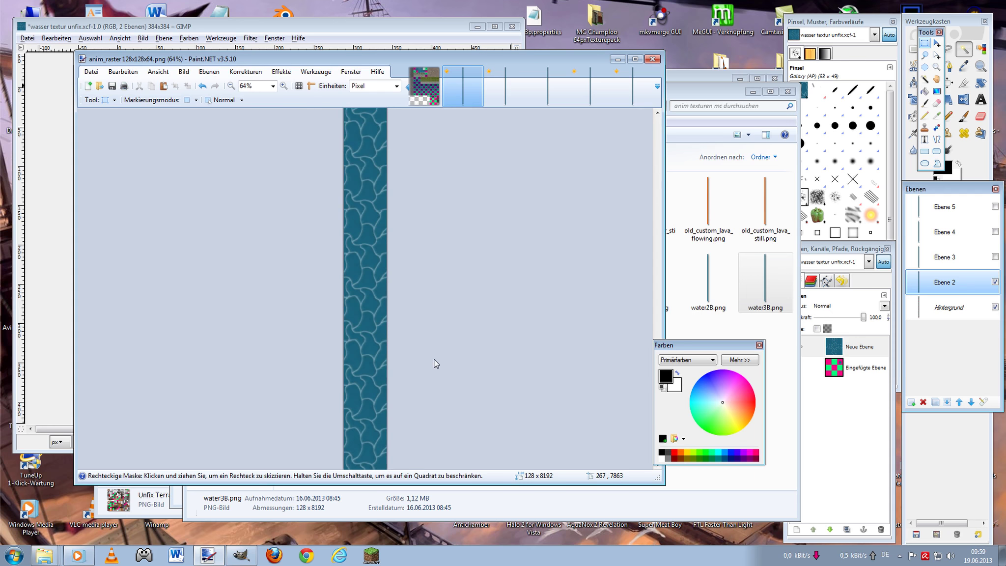
scroll(434, 363, "up", 5)
scroll(434, 363, "up", 5)
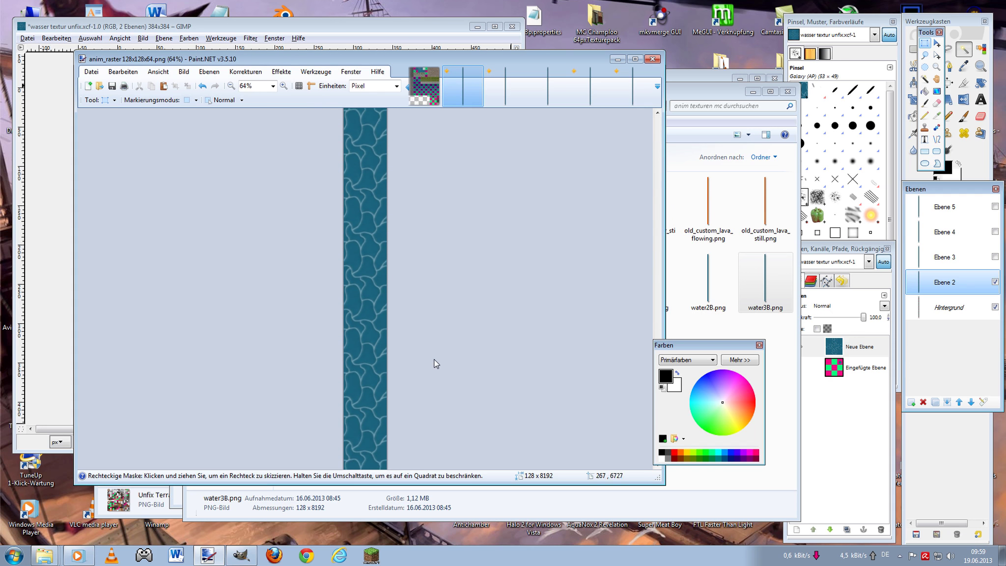
scroll(434, 364, "up", 2)
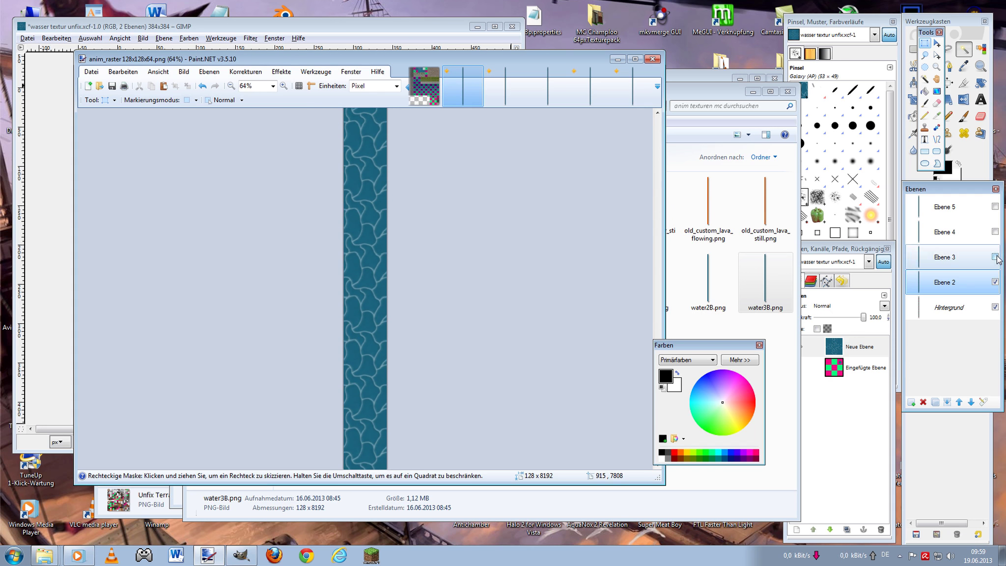
- Show Ebene 5 again, make it active, and scroll through its frames
left_click(995, 207)
left_click(967, 215)
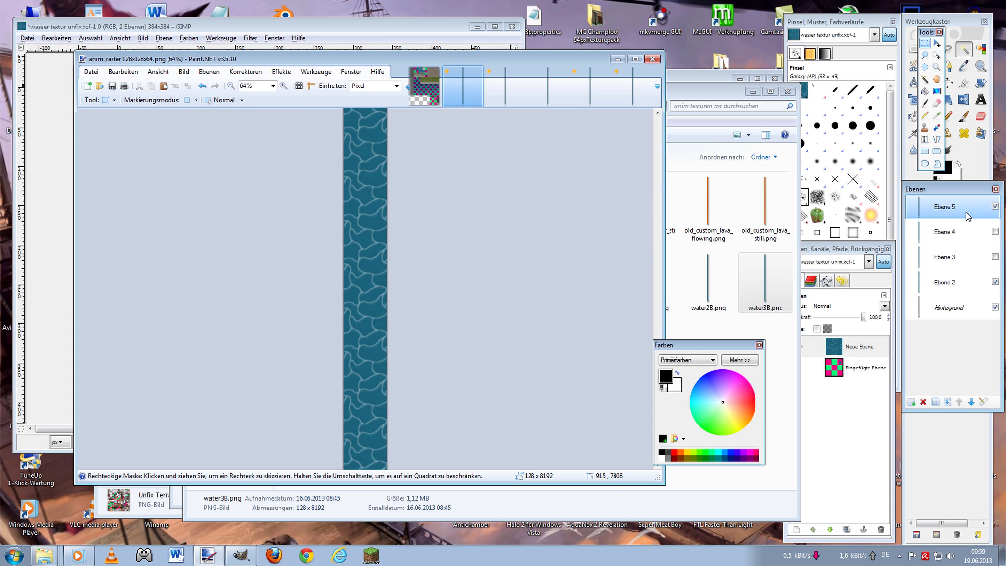
scroll(501, 241, "up", 10)
scroll(501, 240, "up", 5)
scroll(502, 241, "down", 5)
scroll(501, 240, "down", 5)
scroll(502, 239, "up", 3)
scroll(463, 220, "up", 2)
scroll(393, 208, "up", 2)
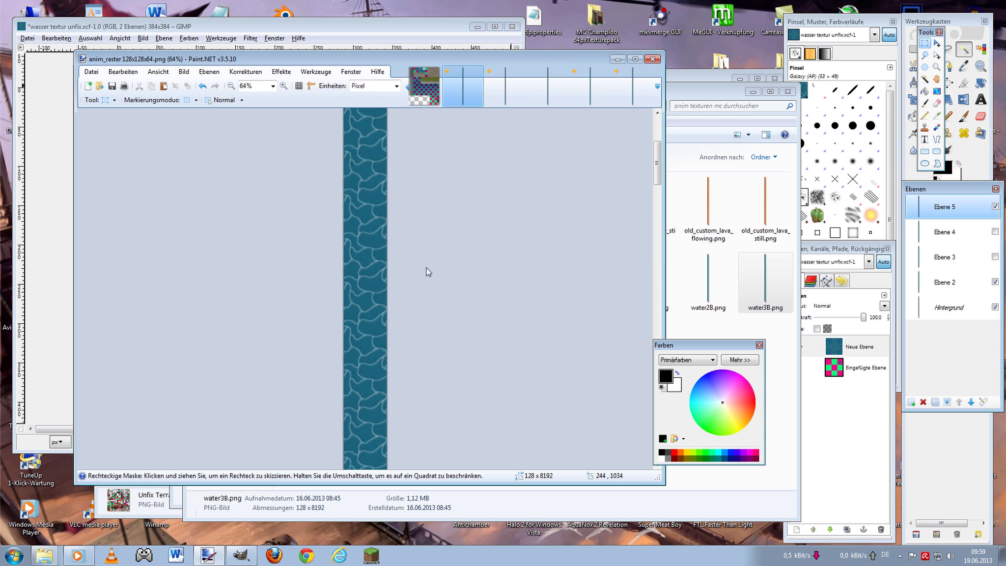
- Hide Ebene 5 and Ebene 2, and preview Ebene 3's water frames alone
left_click(994, 206)
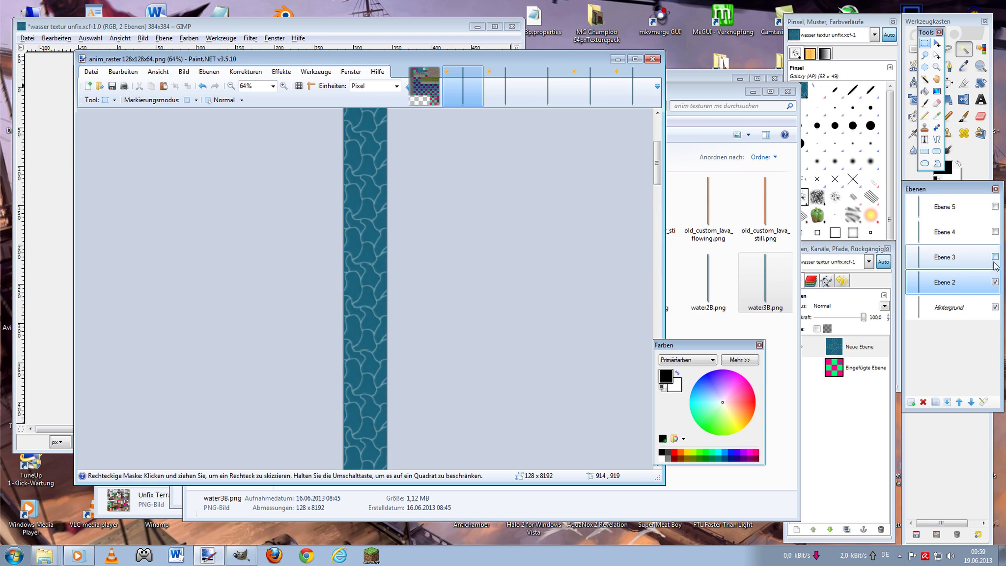
left_click(995, 282)
left_click(994, 256)
scroll(396, 274, "up", 3)
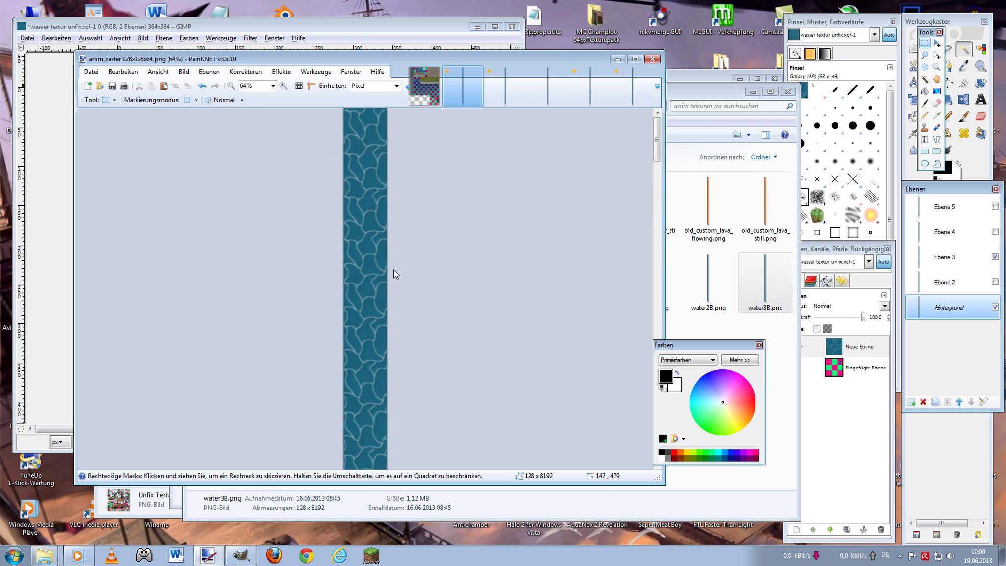
scroll(399, 271, "down", 2)
scroll(410, 263, "down", 8)
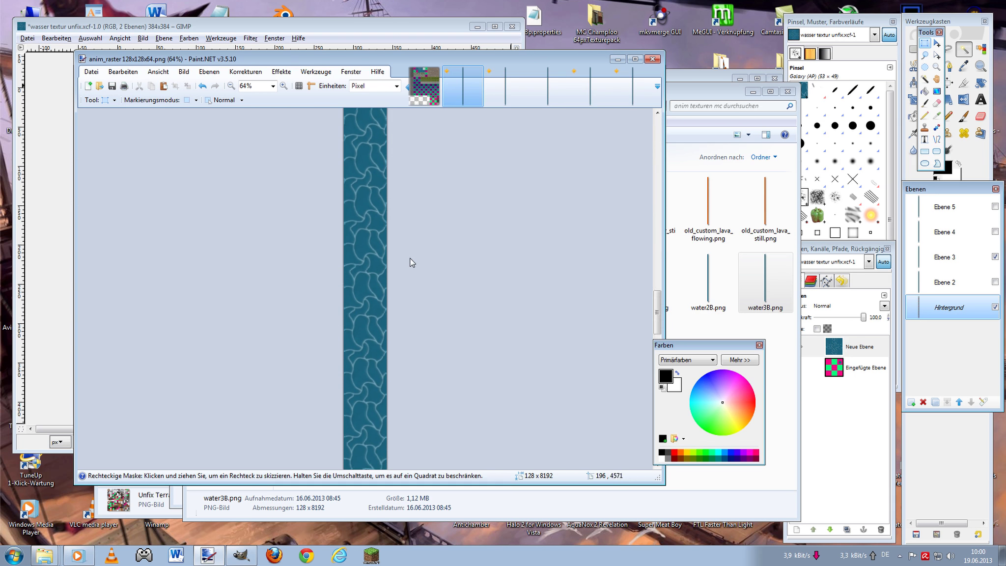
scroll(412, 261, "up", 10)
scroll(411, 262, "down", 5)
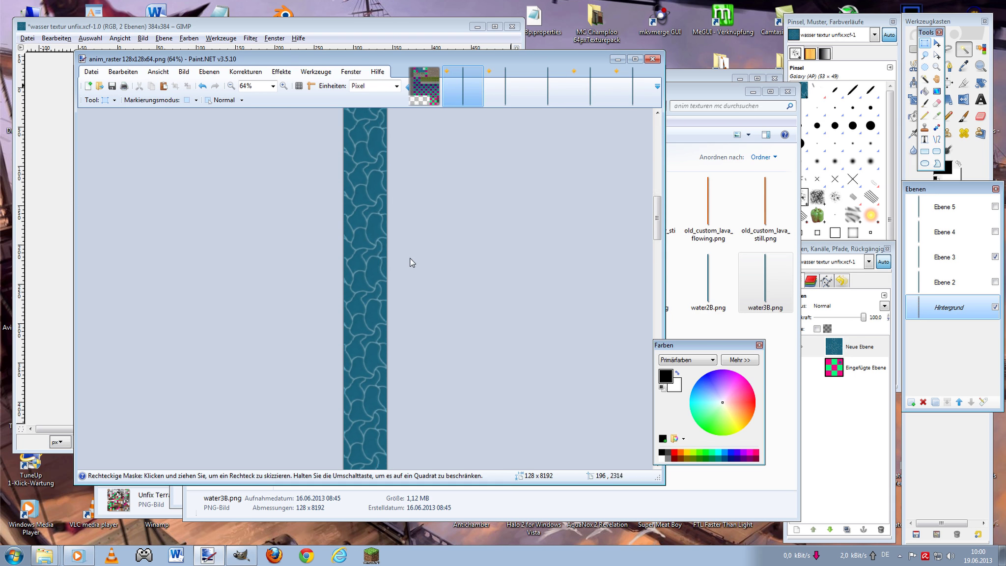
scroll(411, 262, "down", 5)
scroll(412, 262, "up", 5)
scroll(412, 263, "up", 5)
scroll(411, 262, "down", 8)
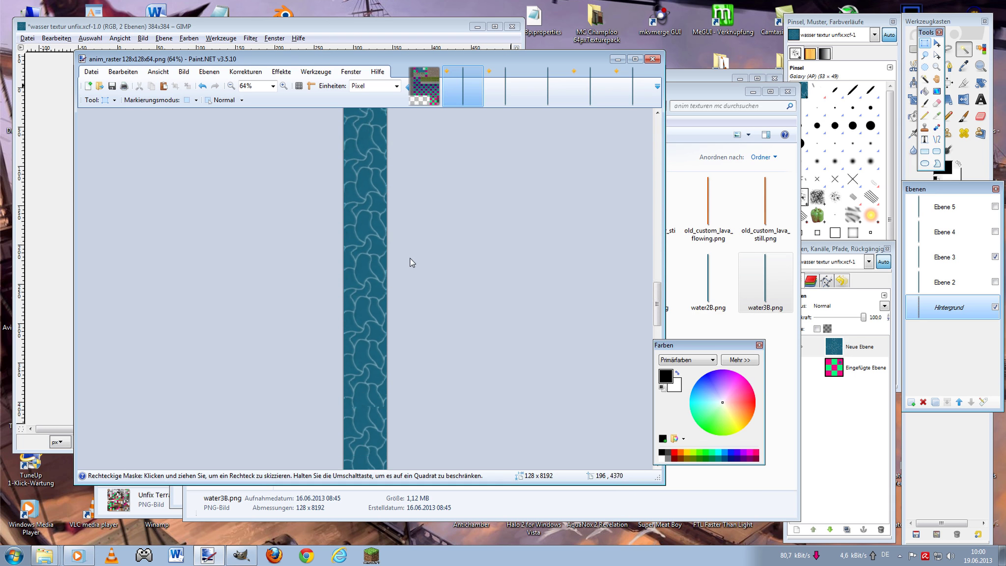
scroll(412, 262, "down", 8)
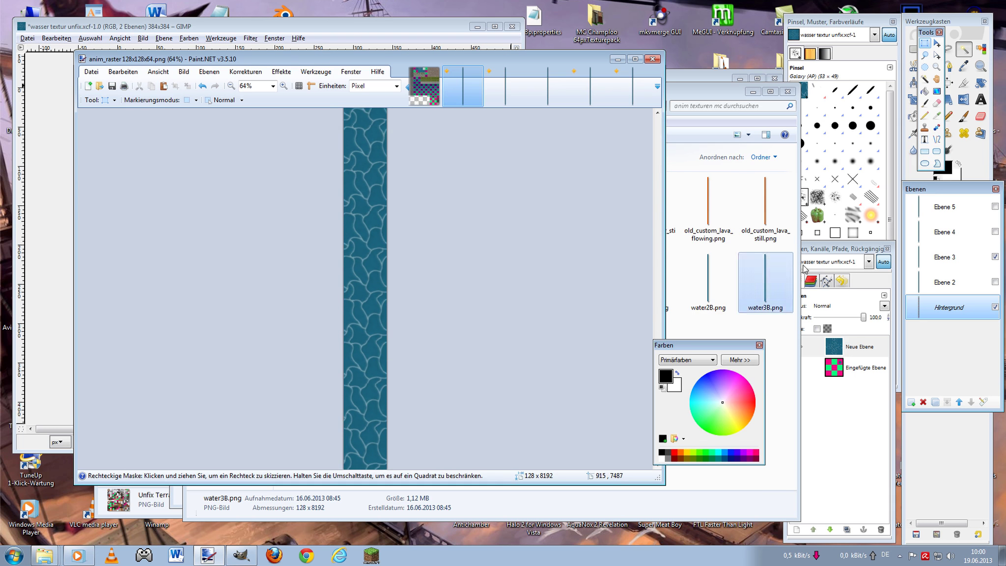
- Hide Ebene 3 and preview Ebene 4's water frames instead
left_click(994, 255)
left_click(994, 256)
left_click(994, 231)
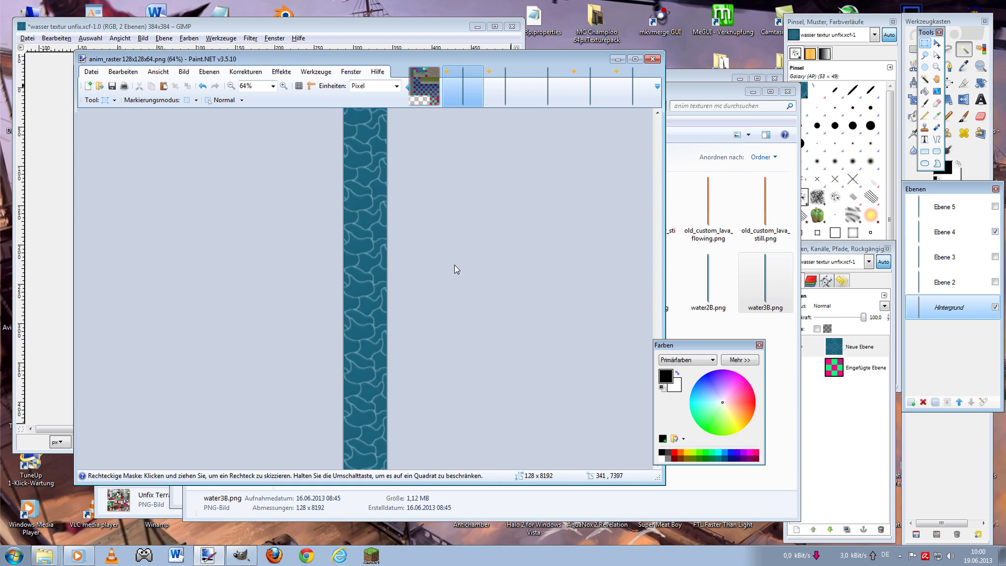
scroll(400, 274, "up", 8)
scroll(400, 270, "up", 8)
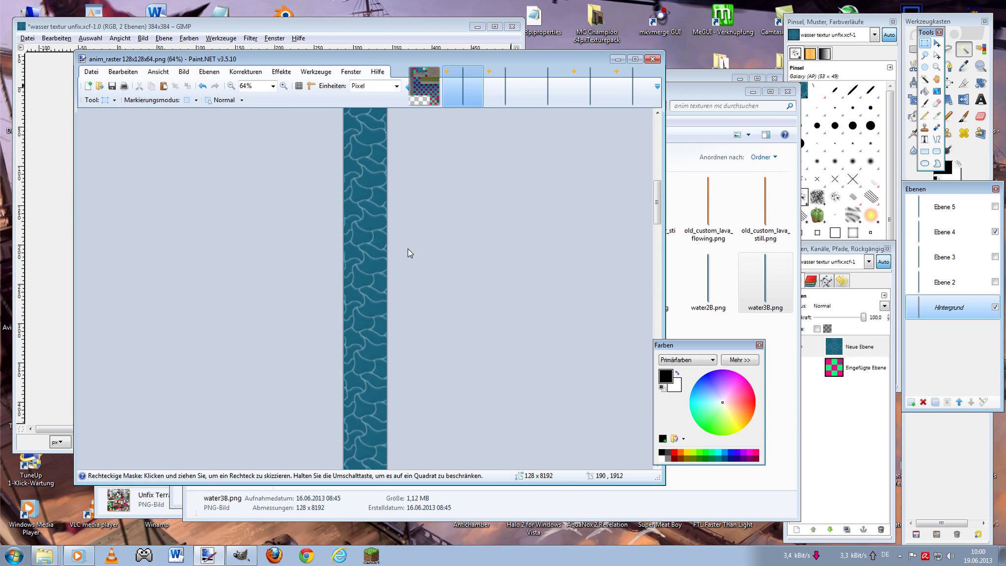
scroll(408, 249, "down", 9)
scroll(423, 226, "up", 2)
scroll(397, 207, "up", 1)
scroll(397, 208, "down", 3)
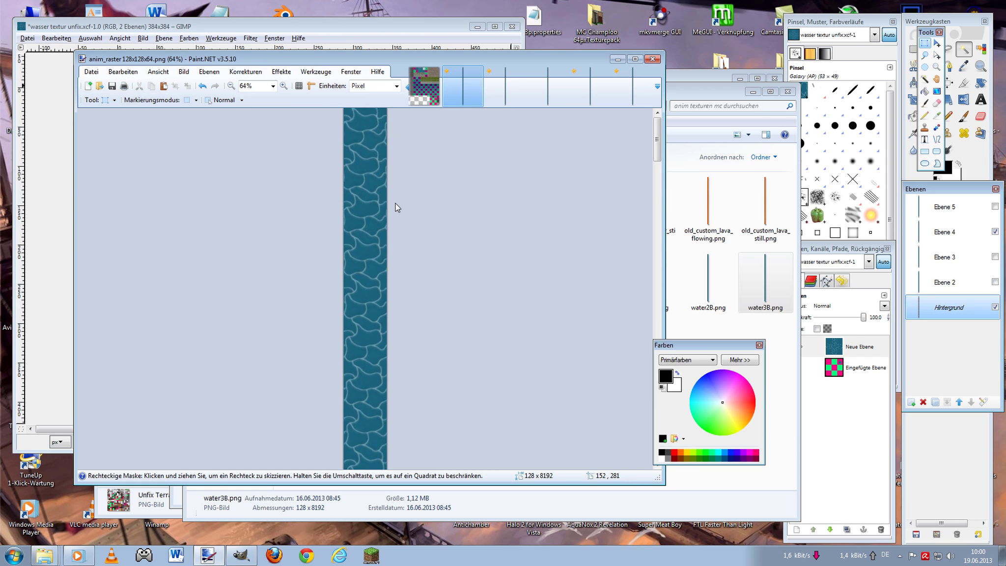
scroll(395, 206, "down", 3)
scroll(377, 236, "down", 2)
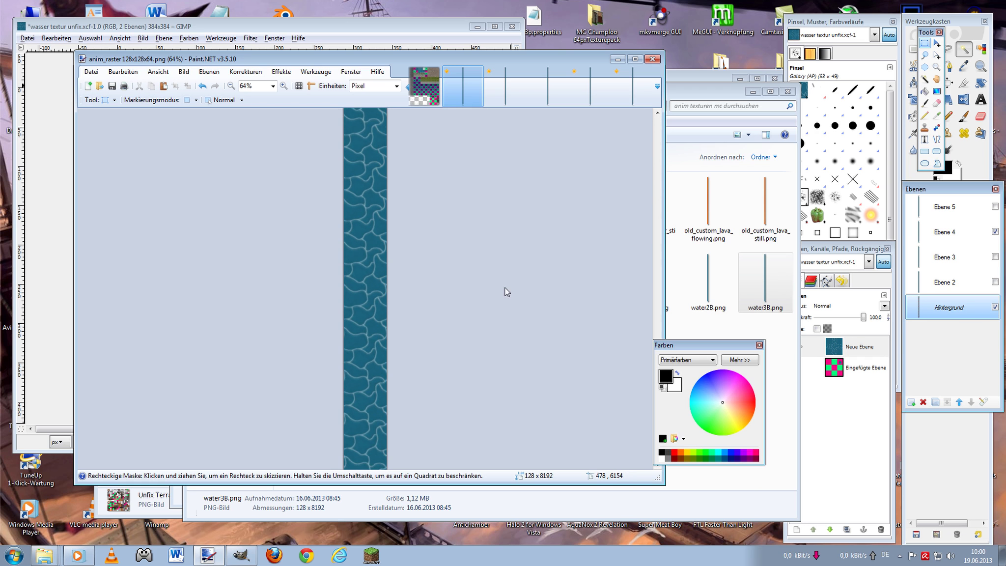
- Show Ebene 3 above Ebene 2 and open Ebene 3's layer properties at opacity 255
left_click(995, 282)
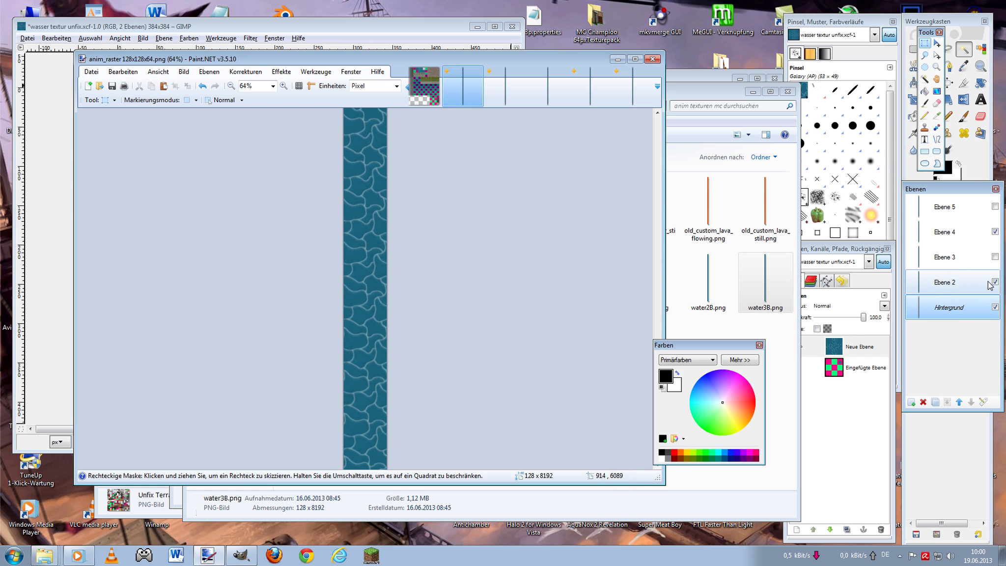
left_click(995, 206)
left_click(995, 231)
left_click(995, 257)
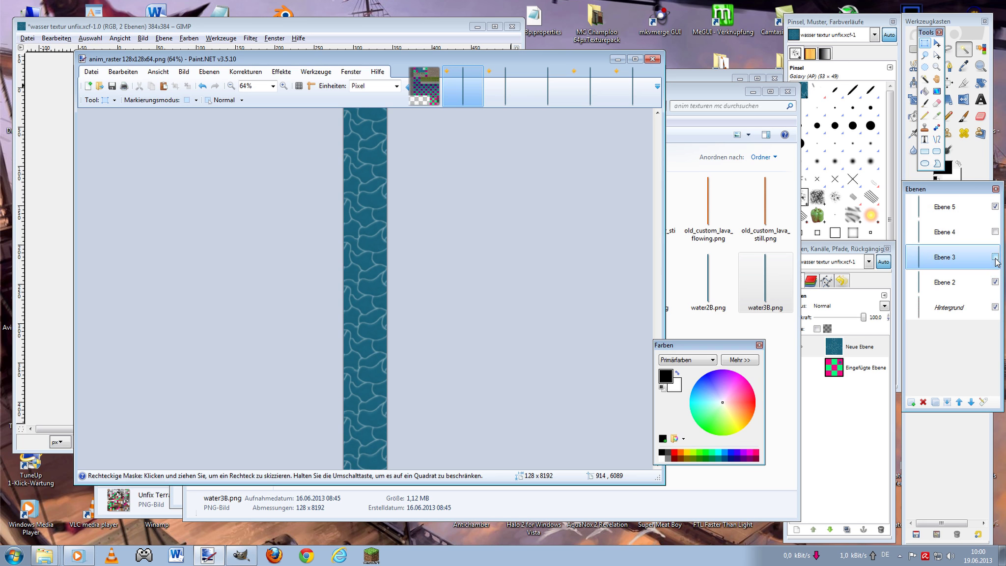
left_click(958, 284)
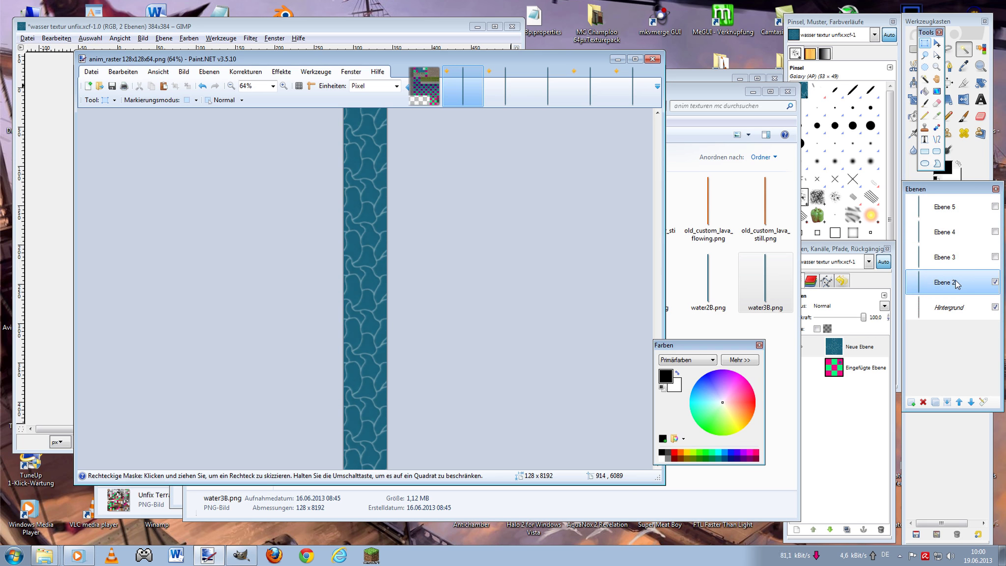
left_click(995, 256)
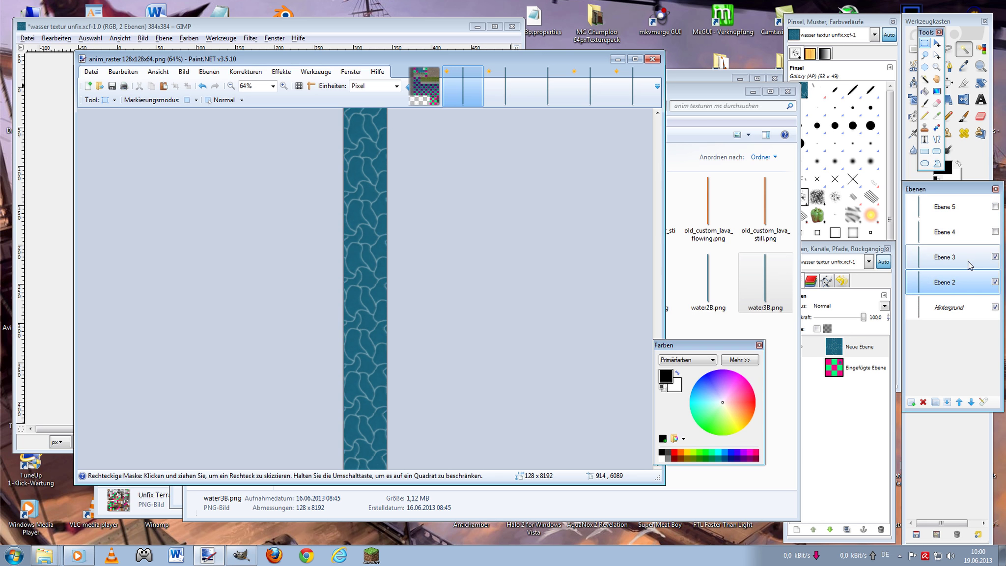
left_click(982, 402)
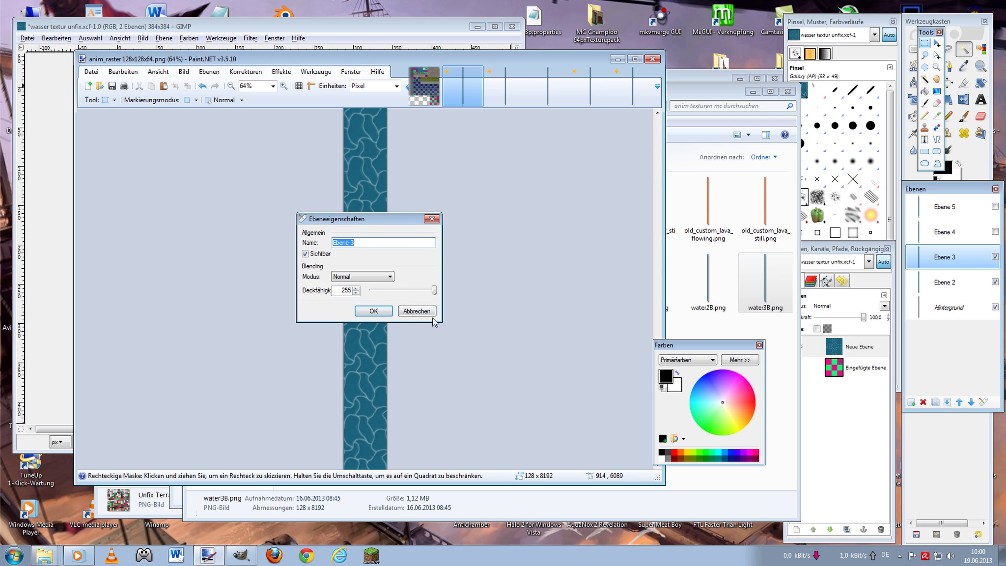
- Close the layer properties unchanged, sample the teal water colour, and add a layer above Hintergrund
left_click(416, 311)
left_click(936, 116)
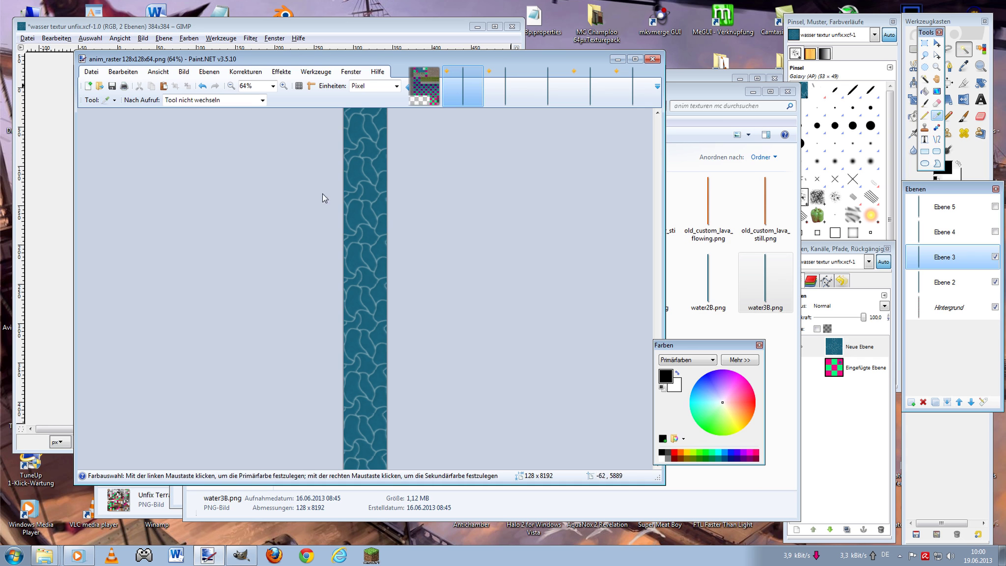
left_click(380, 211)
left_click(935, 309)
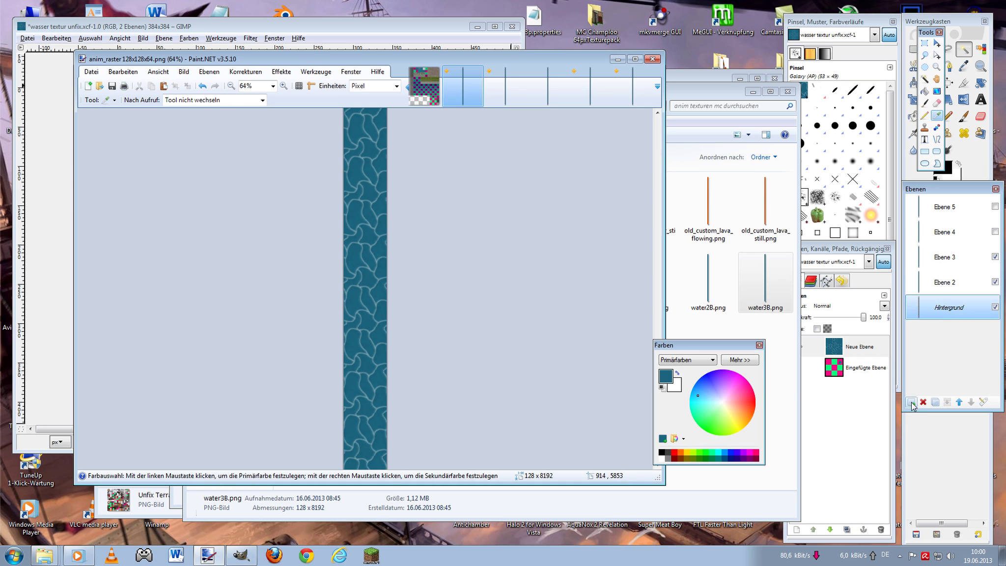
left_click(911, 402)
- Fill new layer Ebene 6 with teal, then show only Ebene 2 above it
left_click(924, 91)
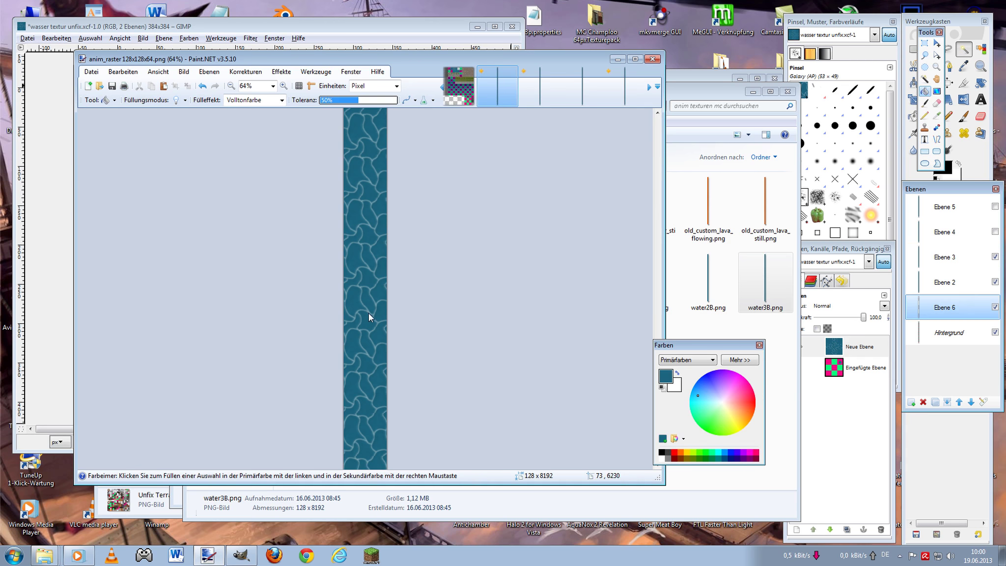
scroll(657, 286, "down", 2)
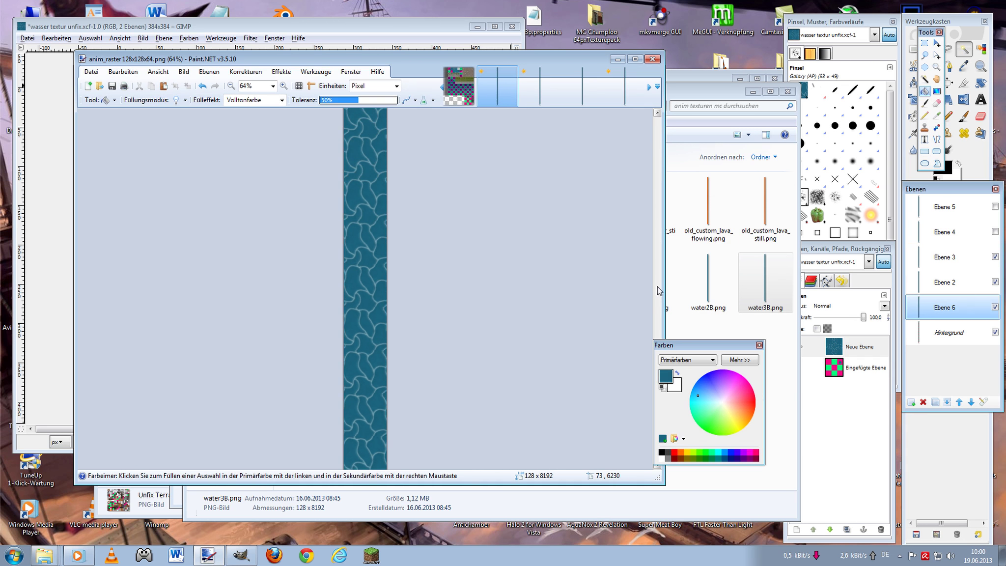
scroll(657, 286, "down", 5)
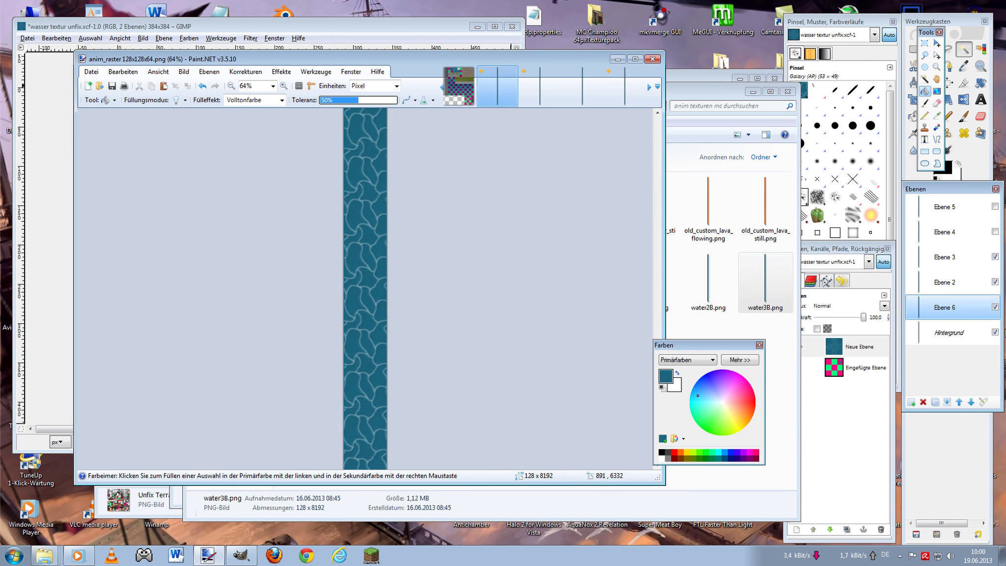
scroll(414, 298, "up", 3, "ctrl")
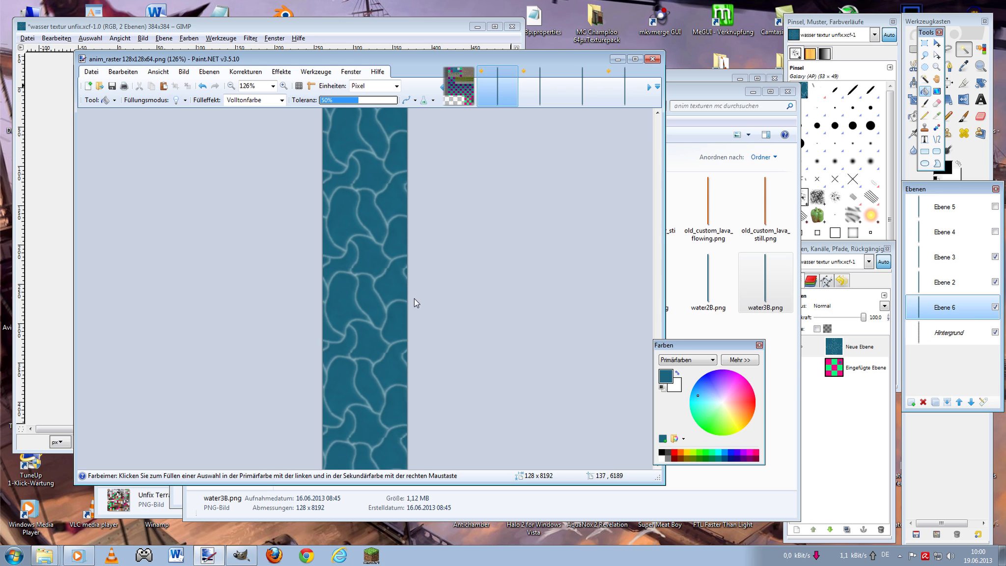
left_click(994, 256)
left_click(994, 282)
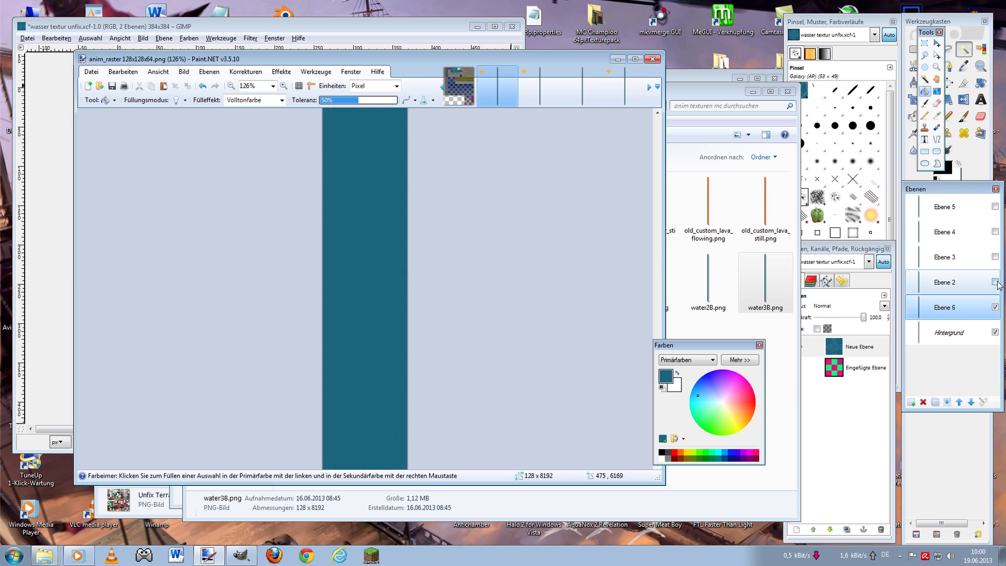
scroll(475, 241, "up", 5)
scroll(487, 258, "up", 10)
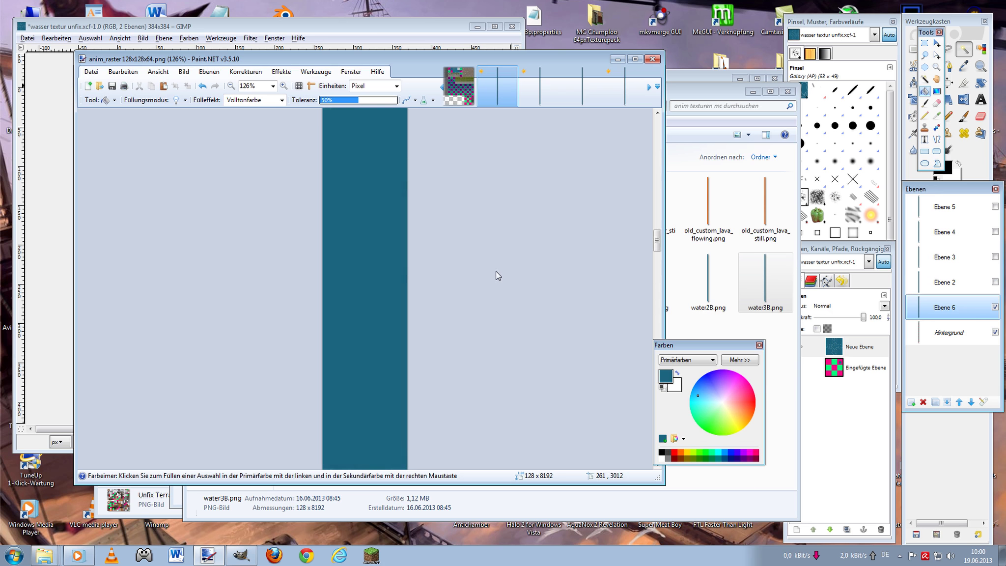
scroll(494, 268, "up", 10)
scroll(495, 267, "up", 8)
scroll(494, 268, "up", 1)
left_click(994, 282)
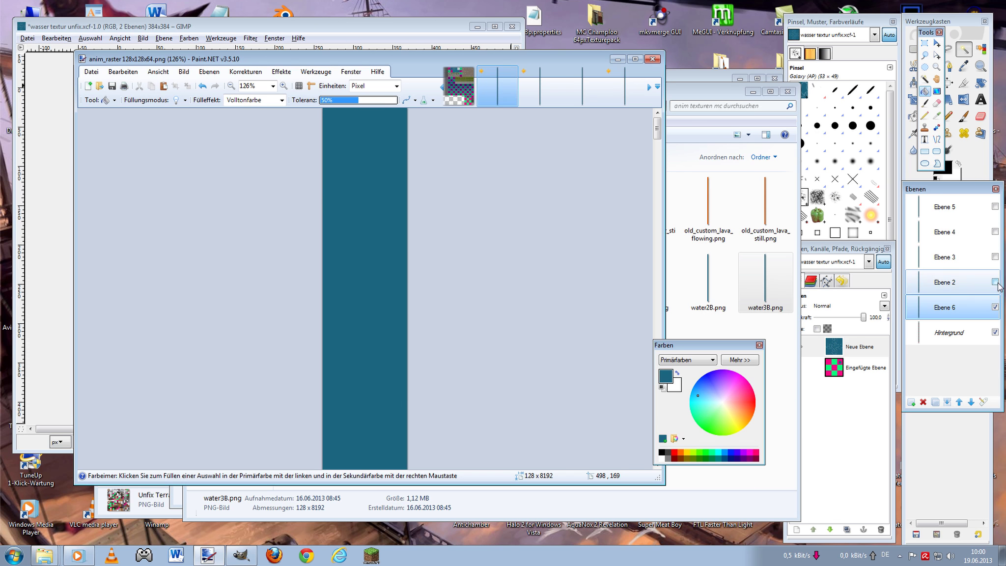
- Give Ebene 2 a darker blend mode in its layer properties
left_click(988, 403)
left_click(366, 278)
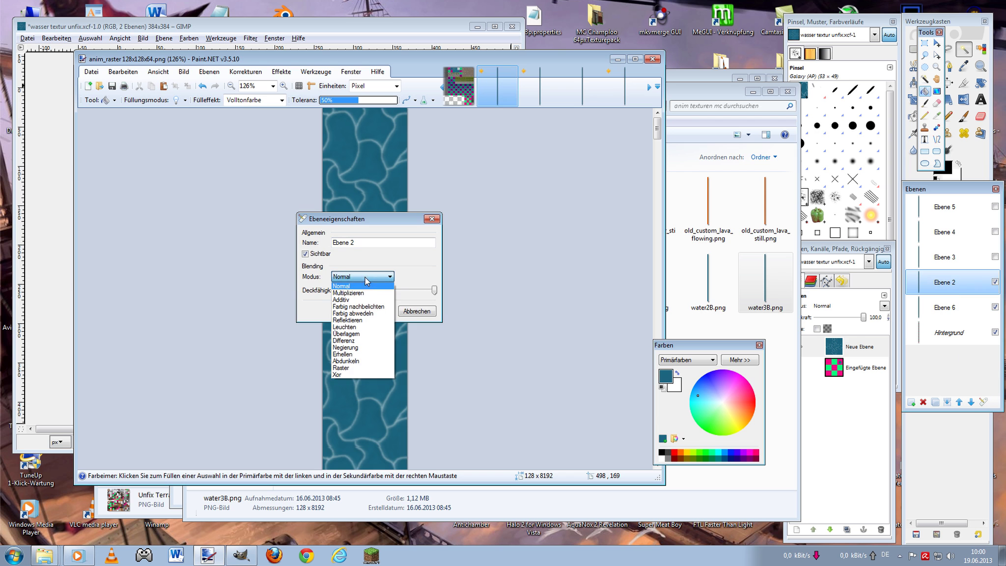
left_click(363, 337)
left_click(373, 310)
- Make Ebene 3 visible with Überlagern blending and scroll through the strip to review it
left_click(992, 258)
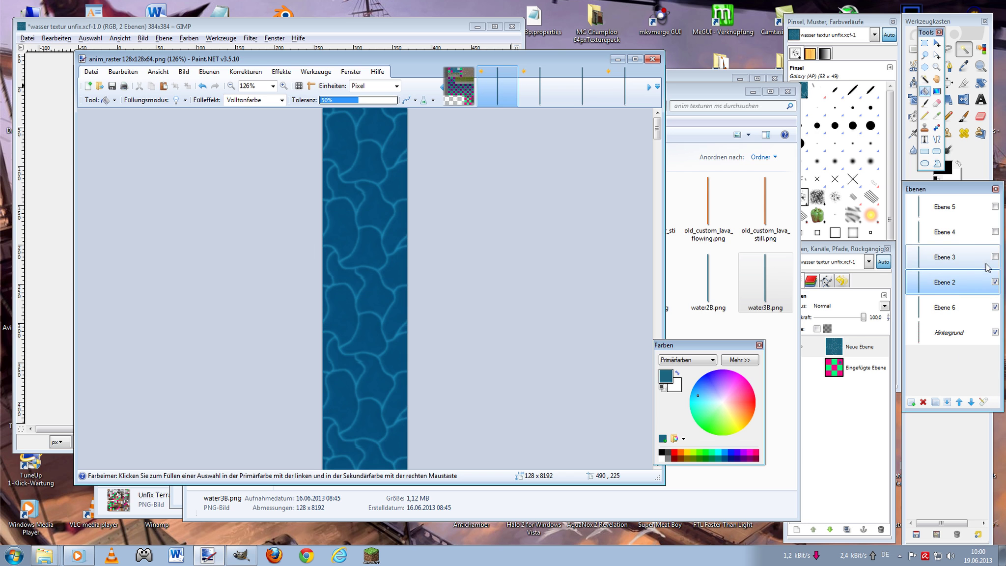
left_click(995, 257)
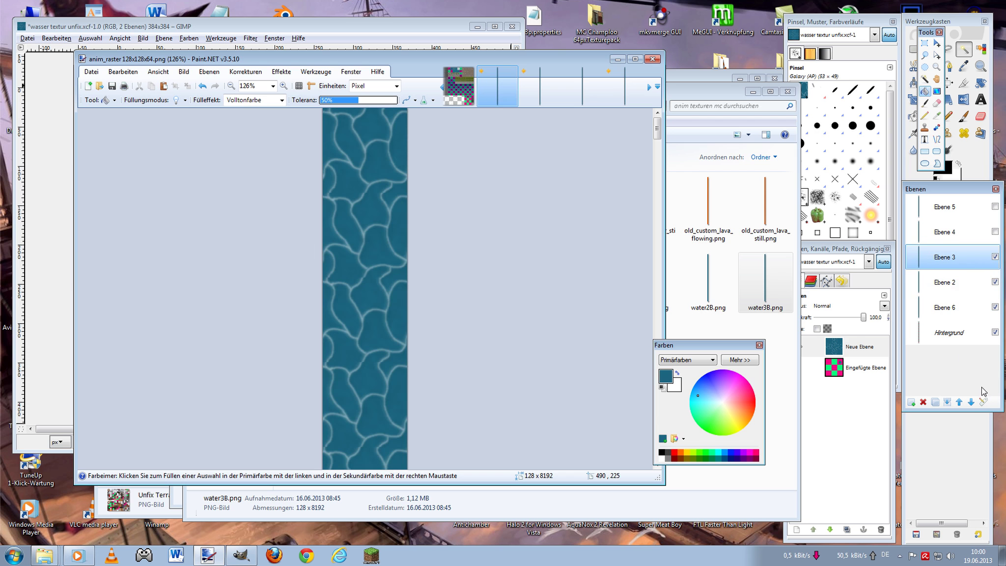
left_click(983, 401)
left_click(363, 277)
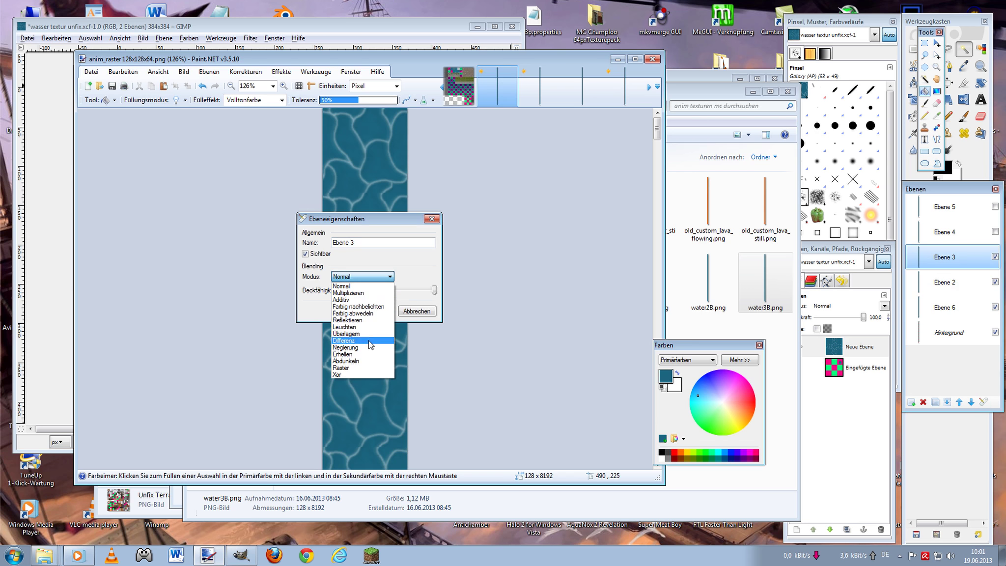
left_click(367, 333)
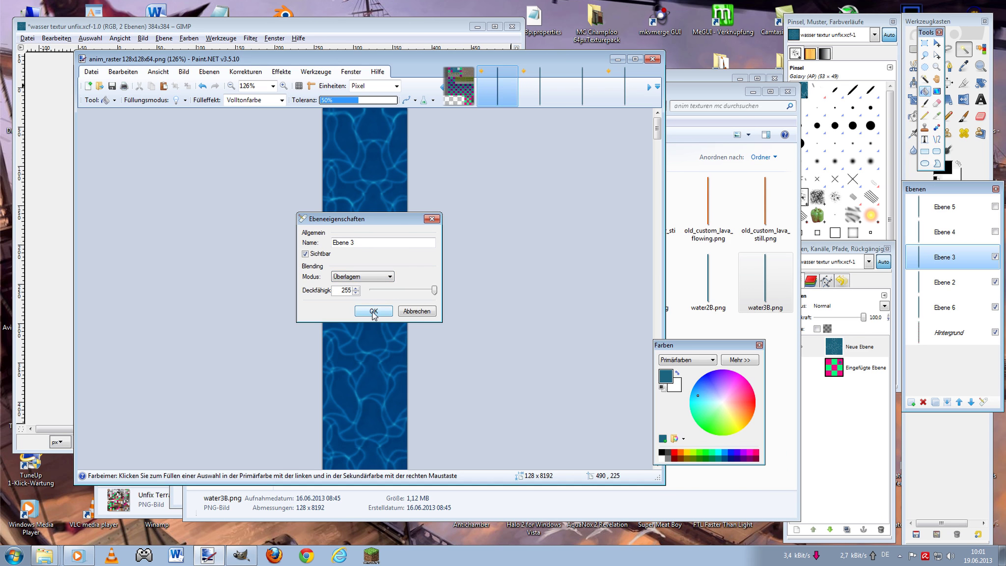
left_click(373, 312)
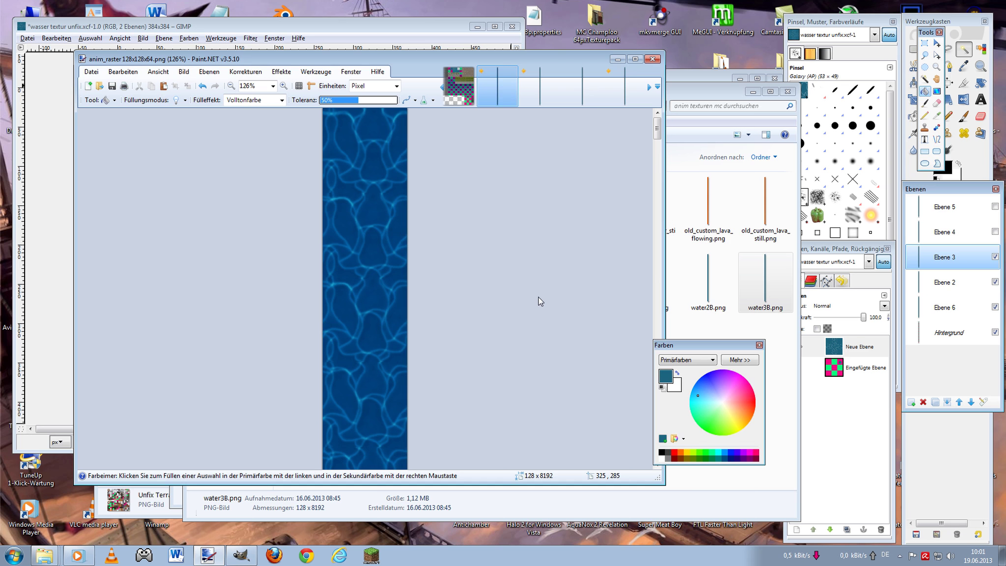
scroll(539, 297, "down", 2)
scroll(538, 297, "down", 1)
scroll(538, 297, "down", 1)
scroll(538, 297, "up", 3)
scroll(376, 289, "down", 3)
scroll(376, 291, "down", 4)
scroll(393, 292, "down", 2)
scroll(418, 294, "down", 3)
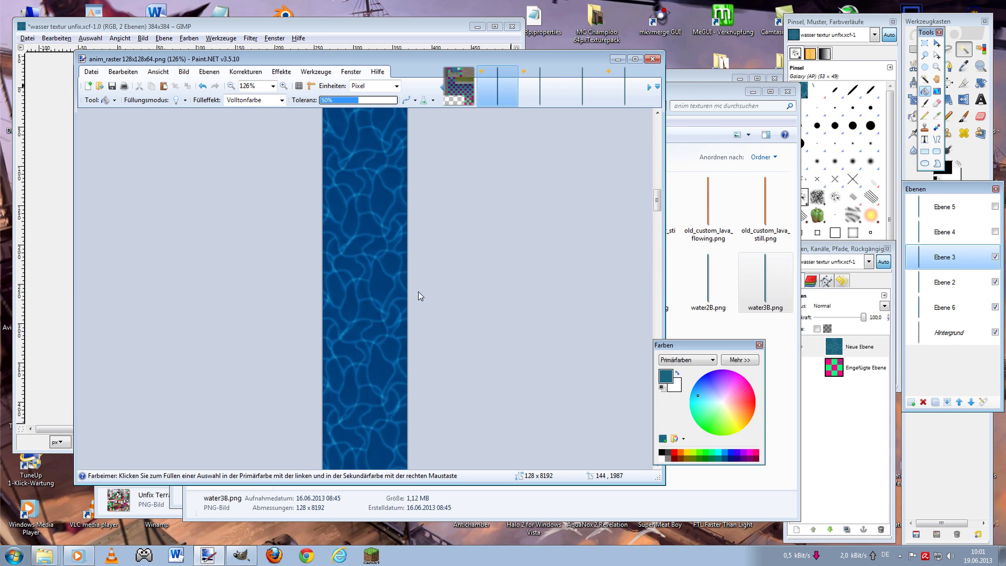
scroll(418, 296, "down", 6)
scroll(418, 296, "down", 5)
scroll(419, 295, "down", 5)
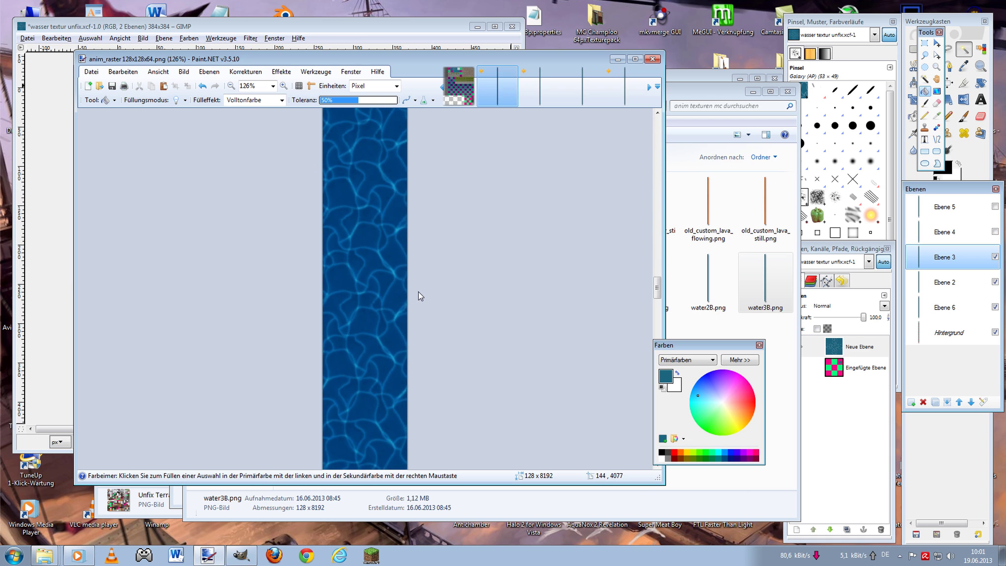
scroll(388, 258, "down", 5)
scroll(387, 256, "down", 5)
scroll(388, 255, "down", 5)
scroll(387, 255, "down", 5)
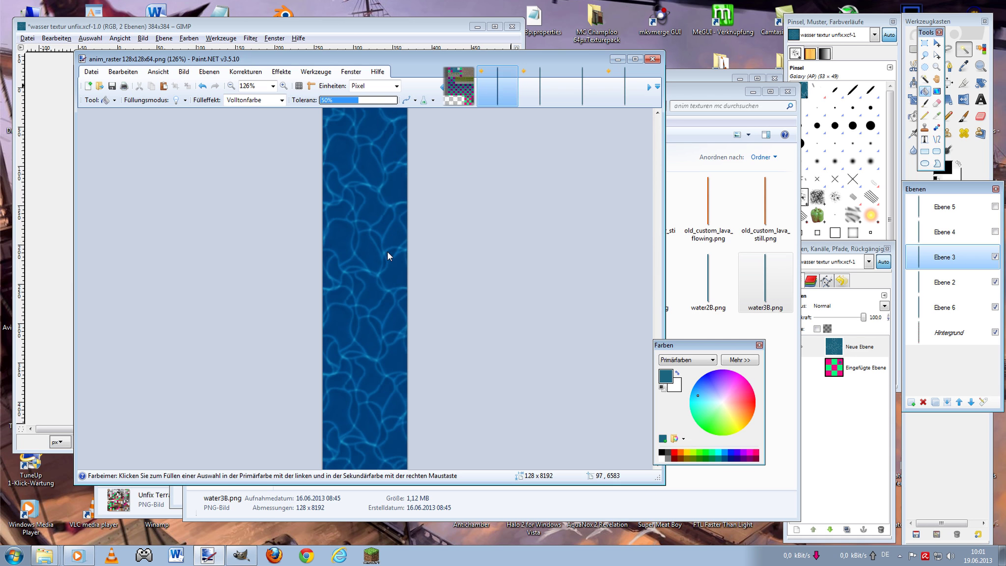
scroll(387, 256, "down", 5)
scroll(387, 258, "down", 5)
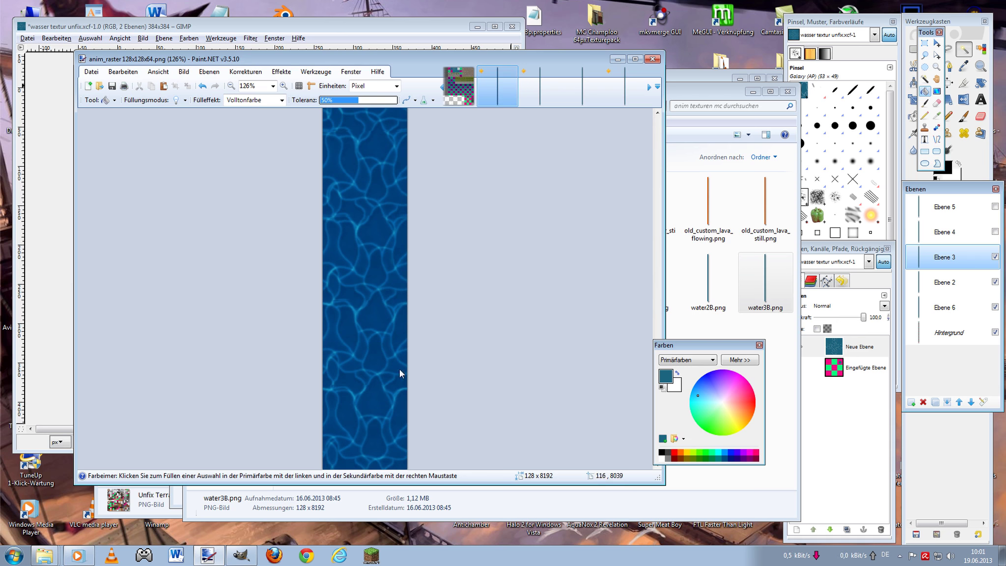
- Make Ebene 4 visible and set its blend mode to Überlagern
left_click(995, 231)
left_click(955, 231)
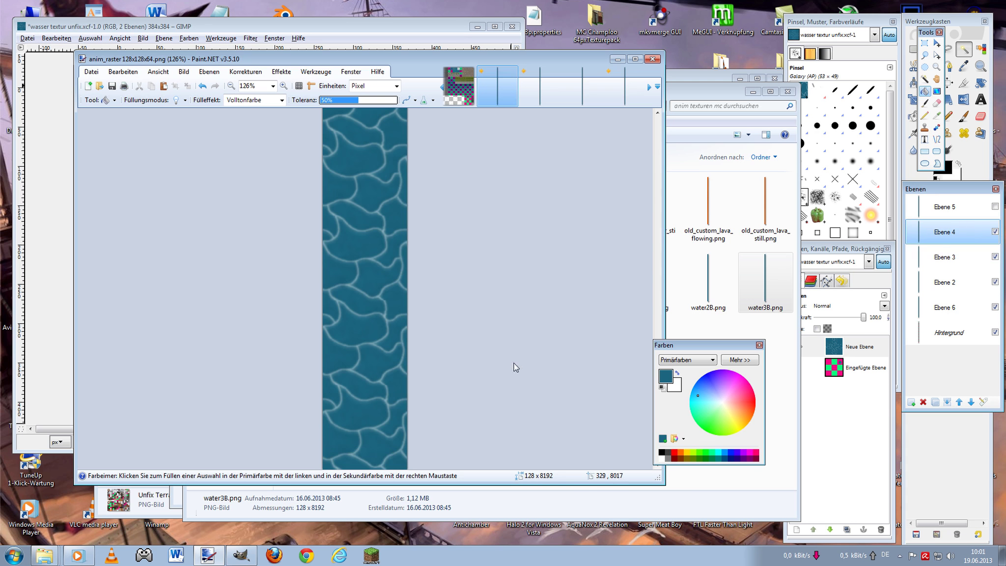
left_click(982, 401)
left_click(363, 277)
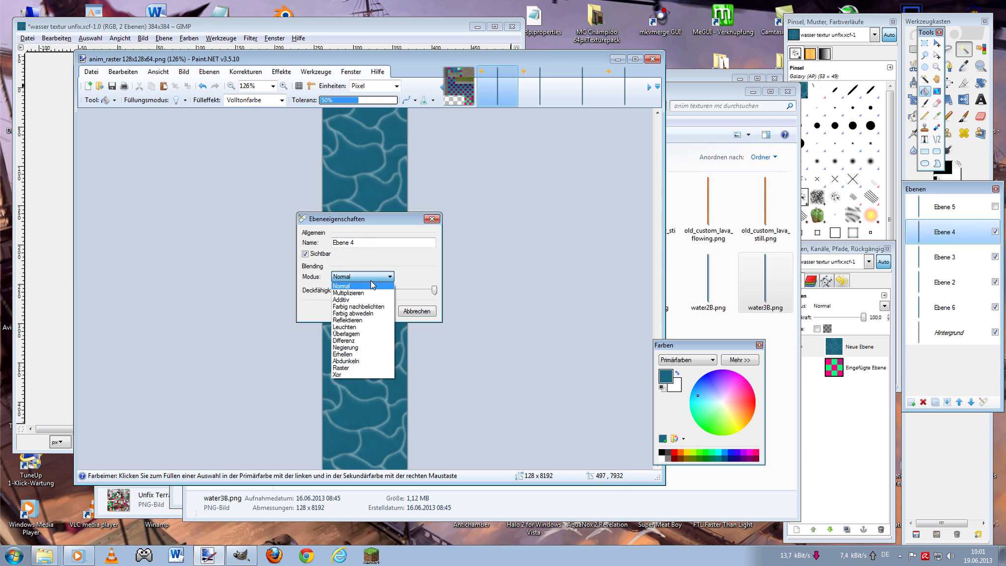
left_click(372, 334)
left_click(363, 310)
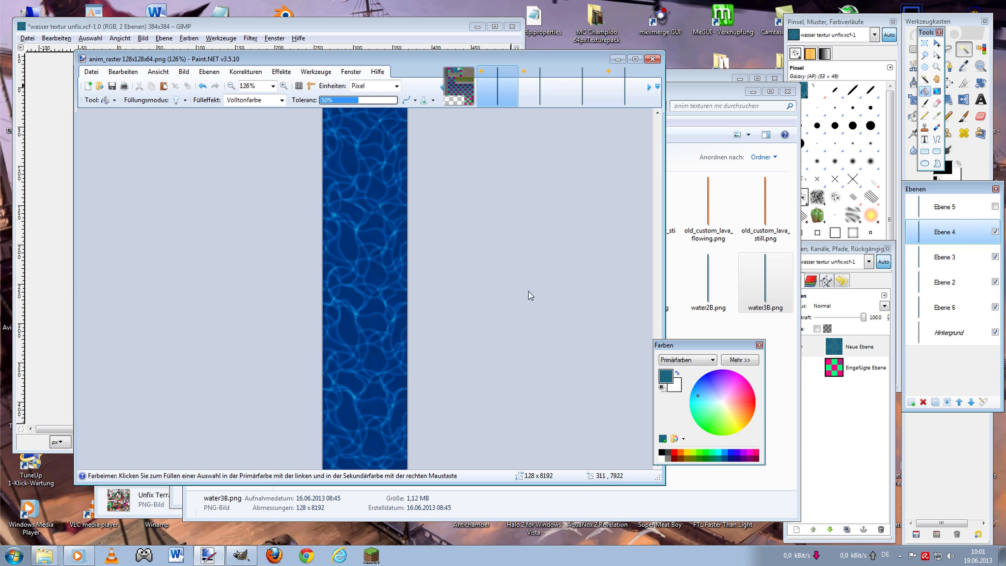
scroll(516, 273, "up", 15)
scroll(516, 273, "up", 15)
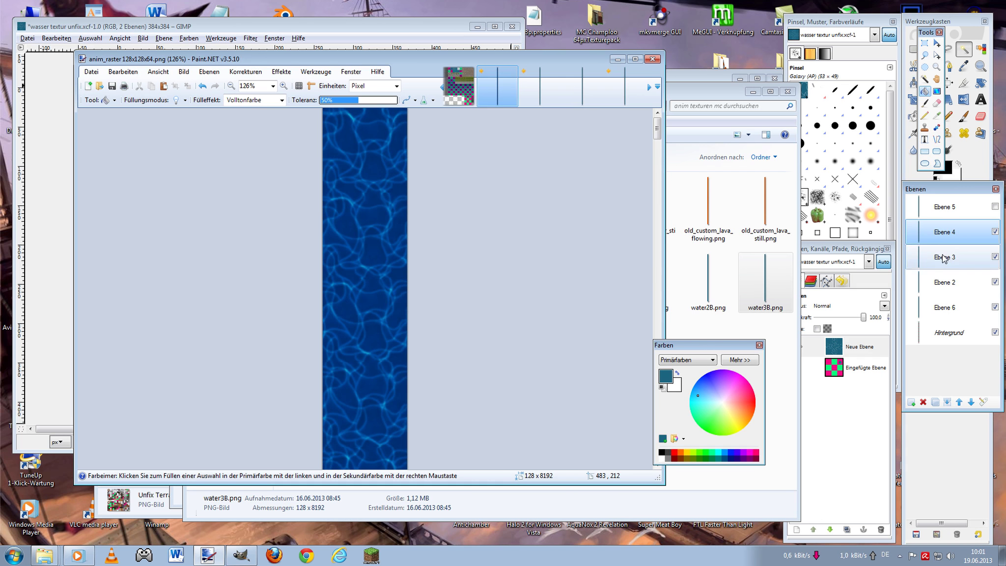
- Make Ebene 5 visible and set its blend mode to Überlagern
left_click(996, 208)
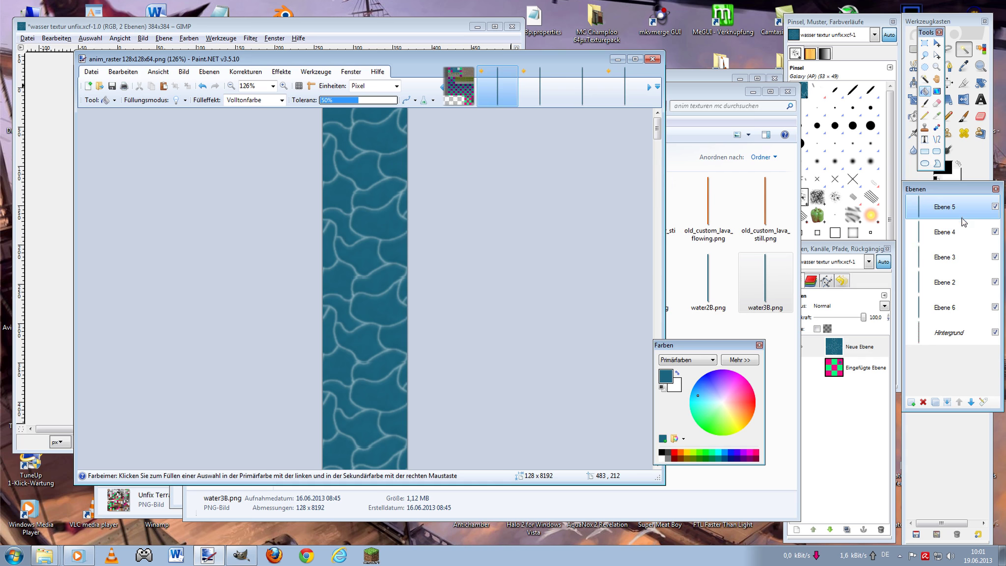
left_click(982, 401)
left_click(378, 276)
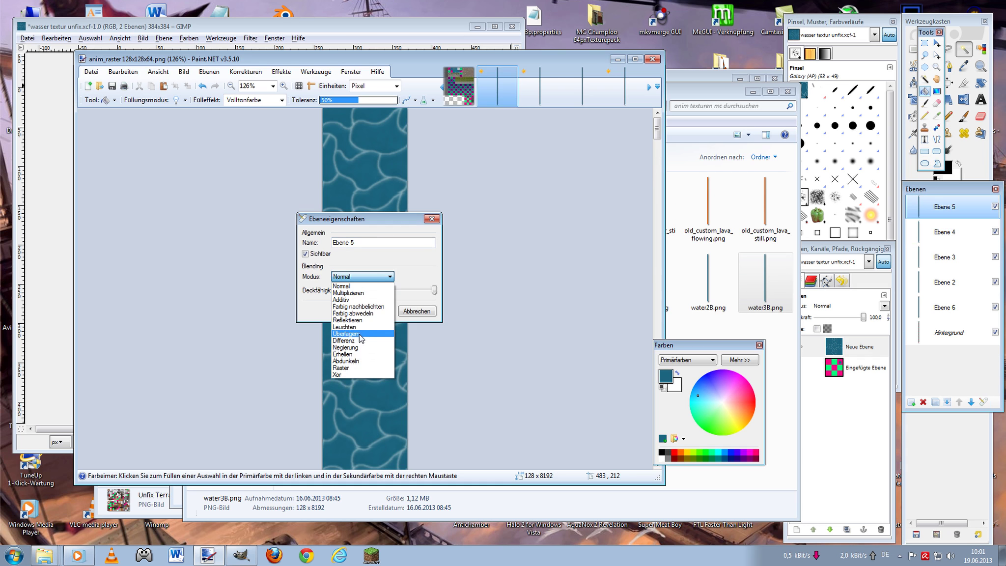
left_click(363, 339)
left_click(391, 310)
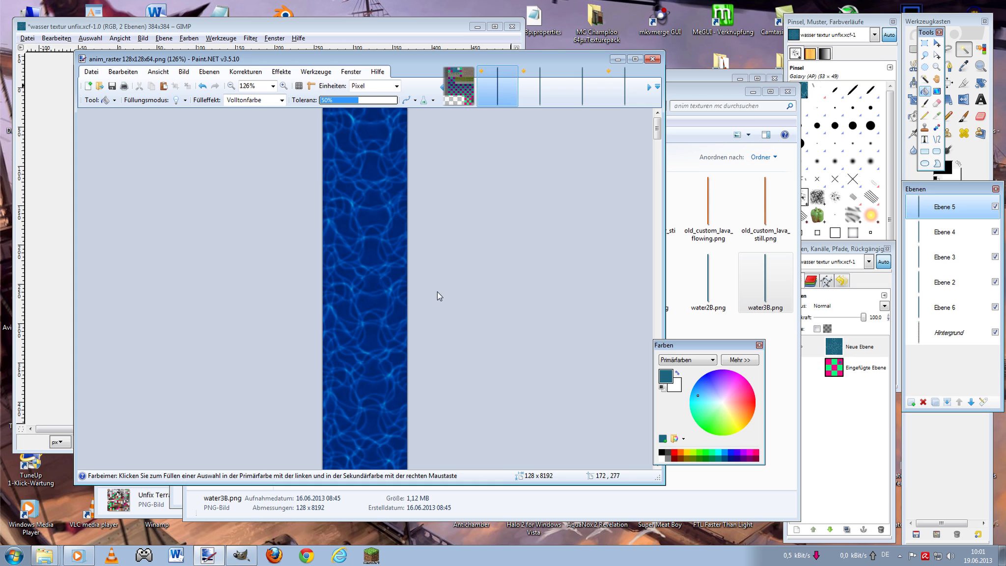
left_click(465, 101)
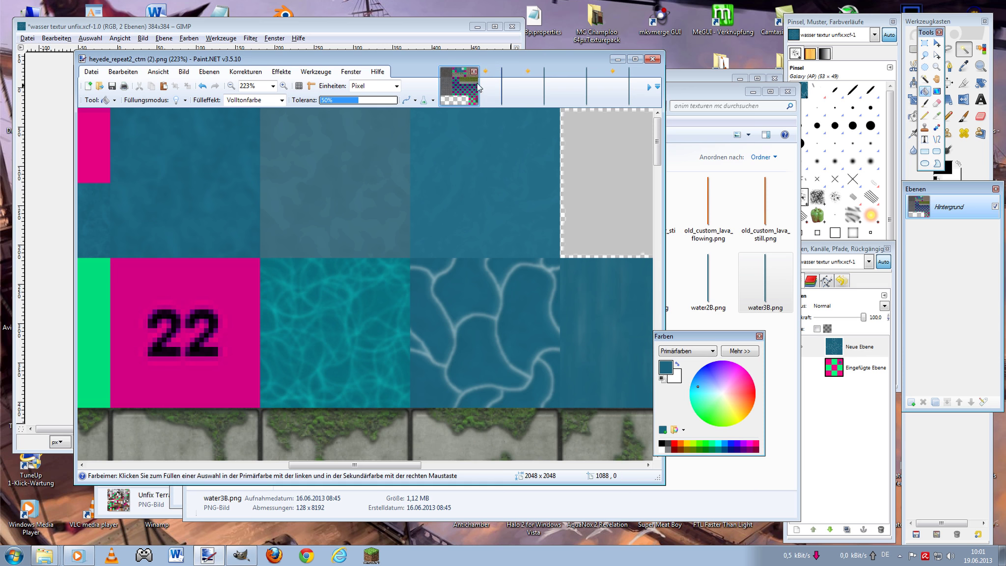
left_click(500, 101)
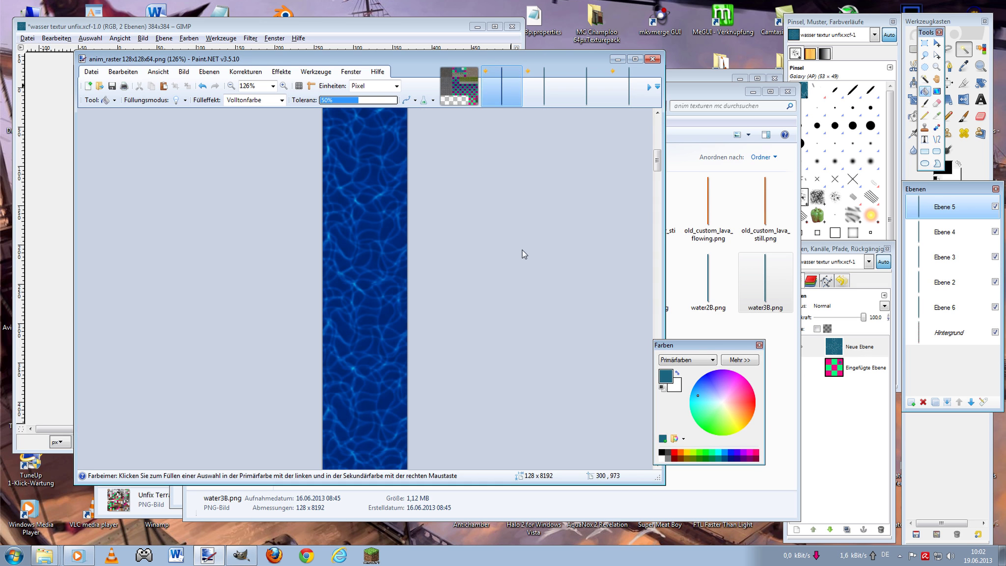
scroll(522, 250, "down", 5)
scroll(521, 250, "down", 5)
scroll(522, 250, "down", 5)
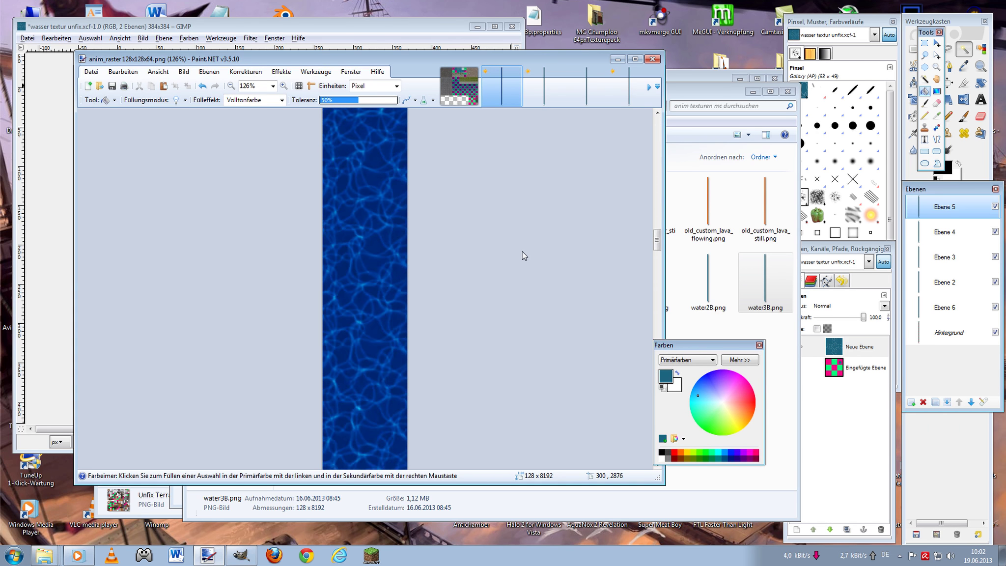
scroll(521, 251, "down", 3)
scroll(521, 251, "down", 3)
scroll(521, 251, "down", 3)
scroll(522, 251, "down", 3)
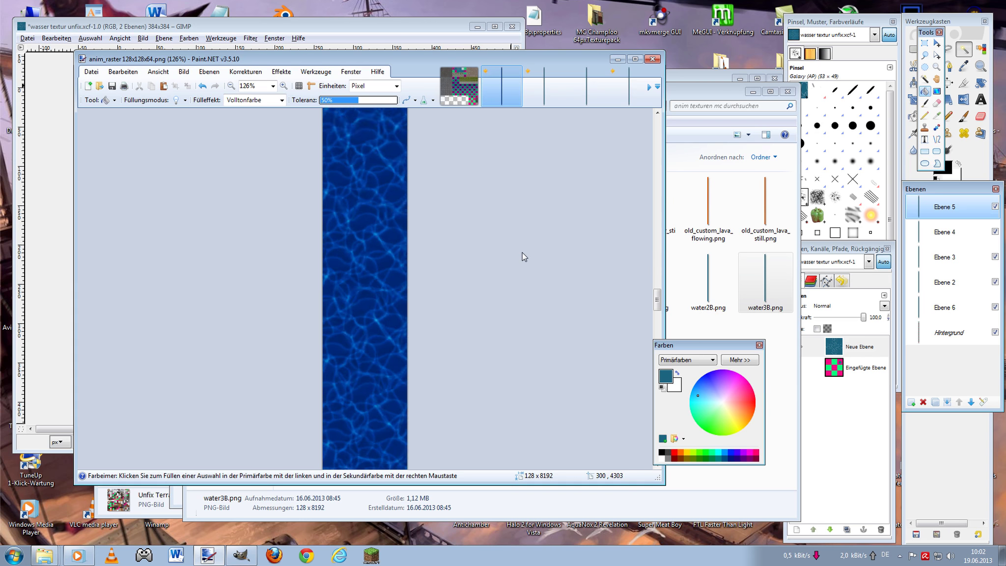
scroll(522, 252, "down", 4)
scroll(522, 252, "down", 4)
scroll(522, 253, "down", 4)
scroll(522, 252, "down", 5)
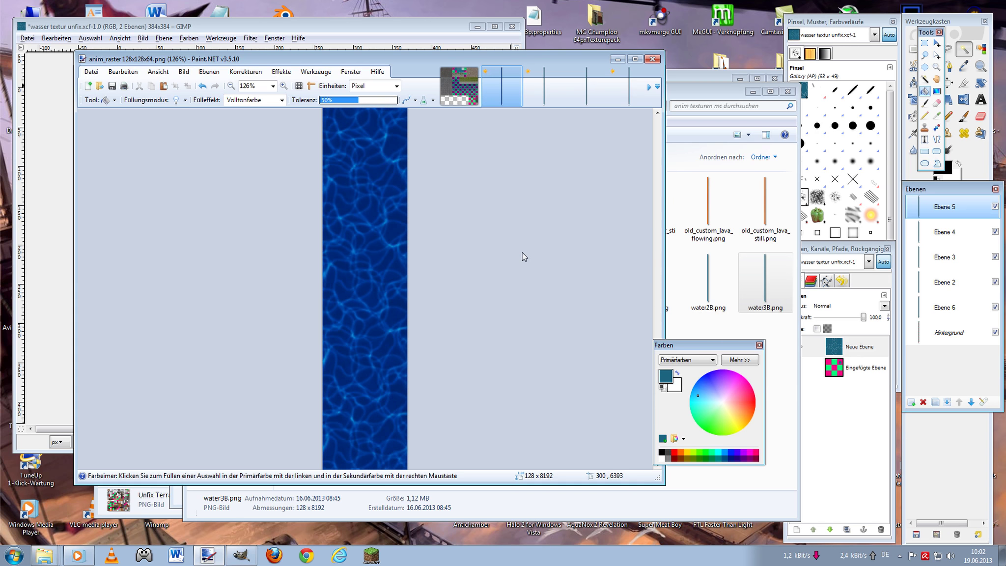
scroll(522, 253, "down", 3)
scroll(521, 255, "down", 3)
scroll(521, 263, "down", 3)
scroll(517, 266, "down", 3)
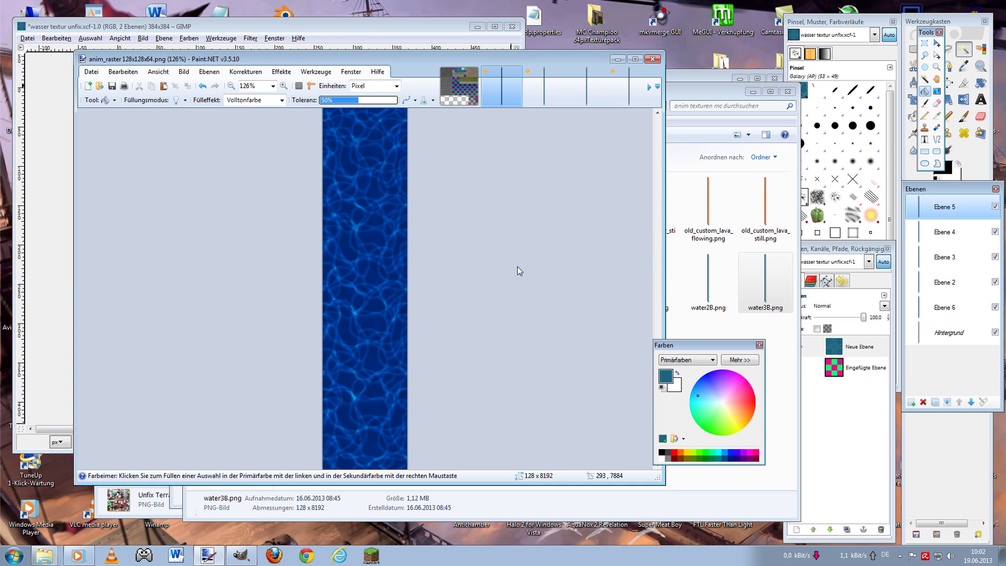
scroll(515, 269, "up", 20)
scroll(516, 269, "up", 20)
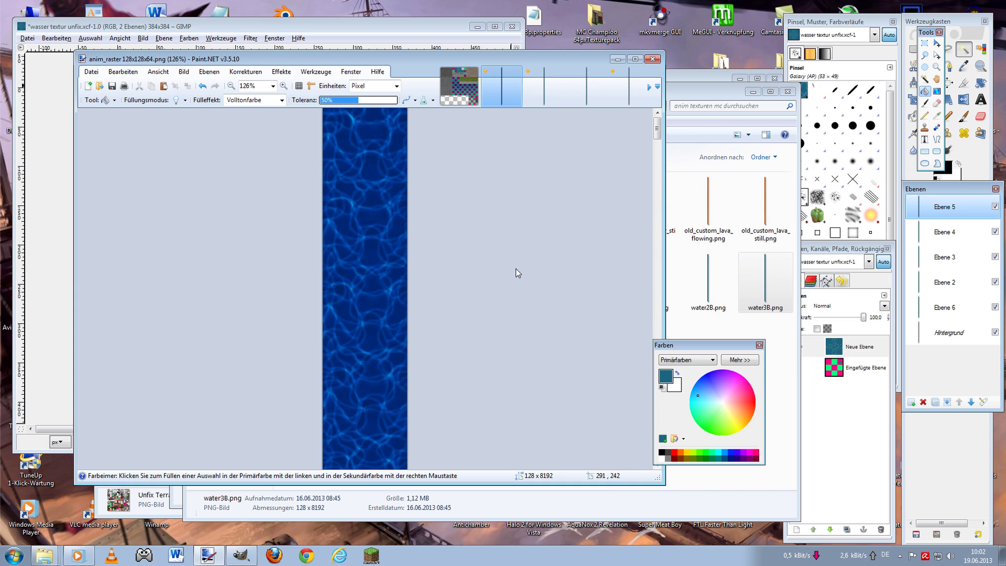
scroll(516, 269, "down", 20)
scroll(516, 269, "down", 20)
scroll(515, 269, "down", 20)
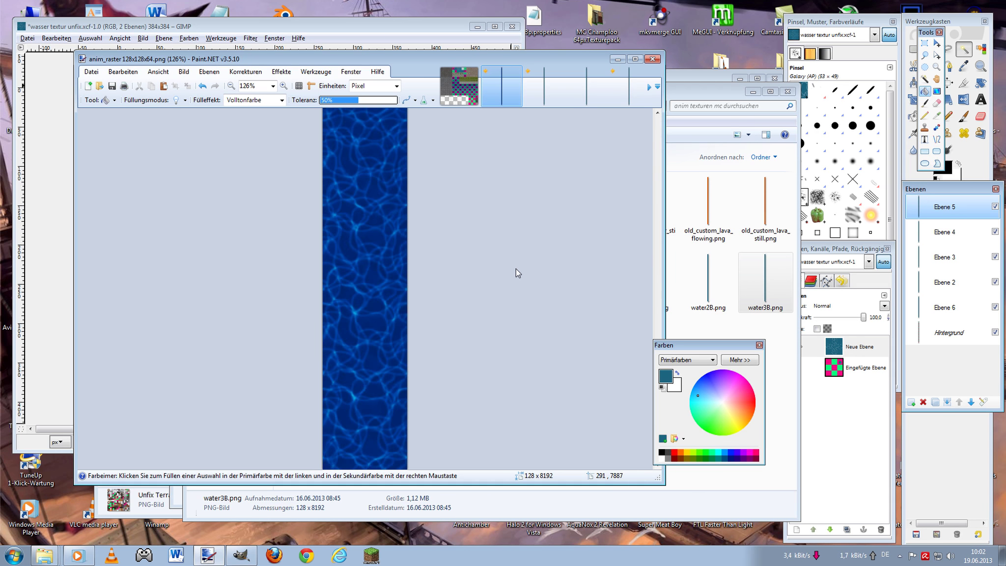
scroll(515, 269, "up", 14)
scroll(516, 269, "up", 14)
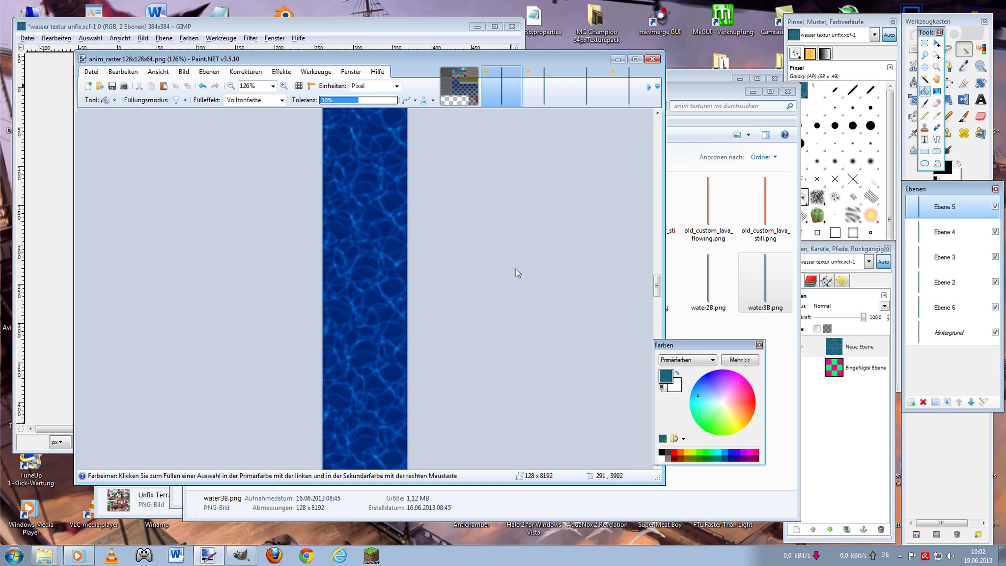
scroll(516, 268, "up", 14)
scroll(516, 269, "up", 14)
scroll(516, 269, "up", 6)
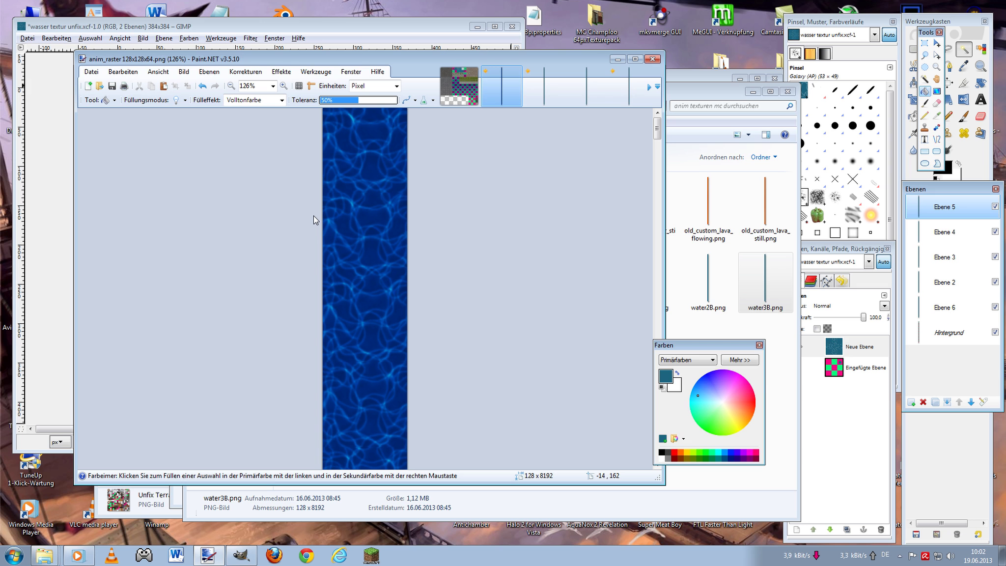
- Try lowering Ebene 2's opacity, then cancel to keep it at full opacity
left_click(944, 283)
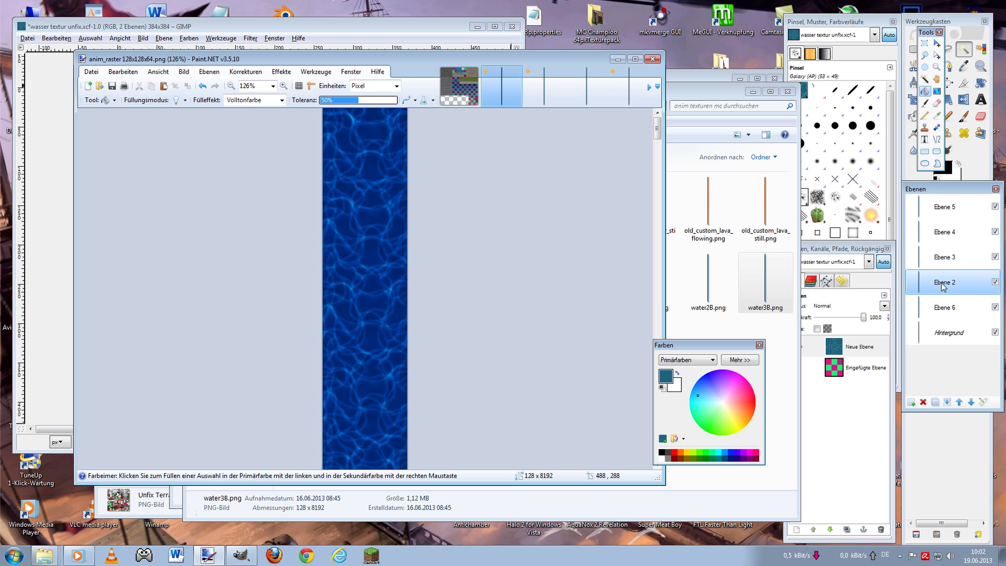
left_click(982, 402)
mouse_move(435, 290)
left_mouse_down()
mouse_move(403, 290)
mouse_move(410, 295)
left_mouse_up()
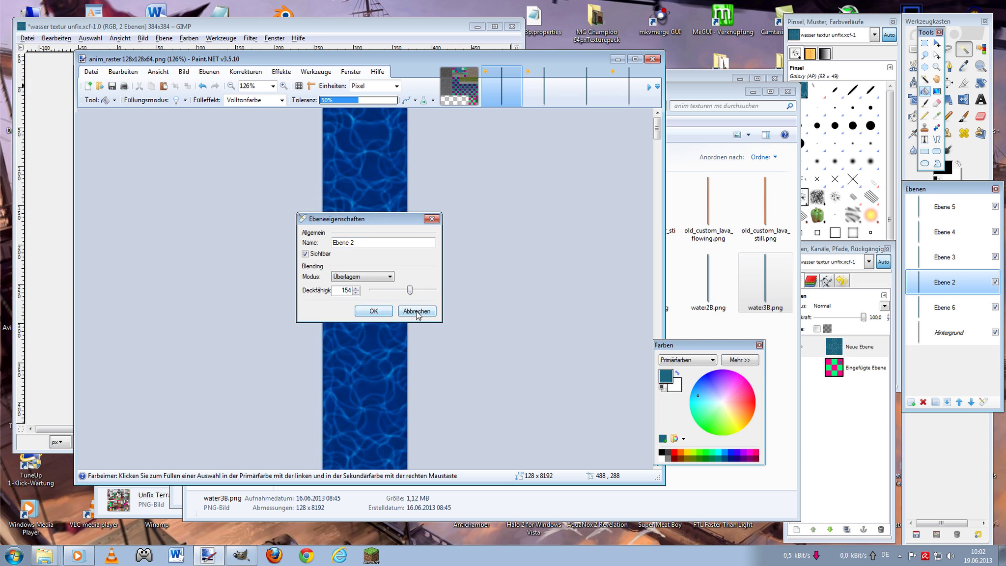
left_click(415, 311)
- Lower Ebene 3's opacity to about 150
left_click(944, 257)
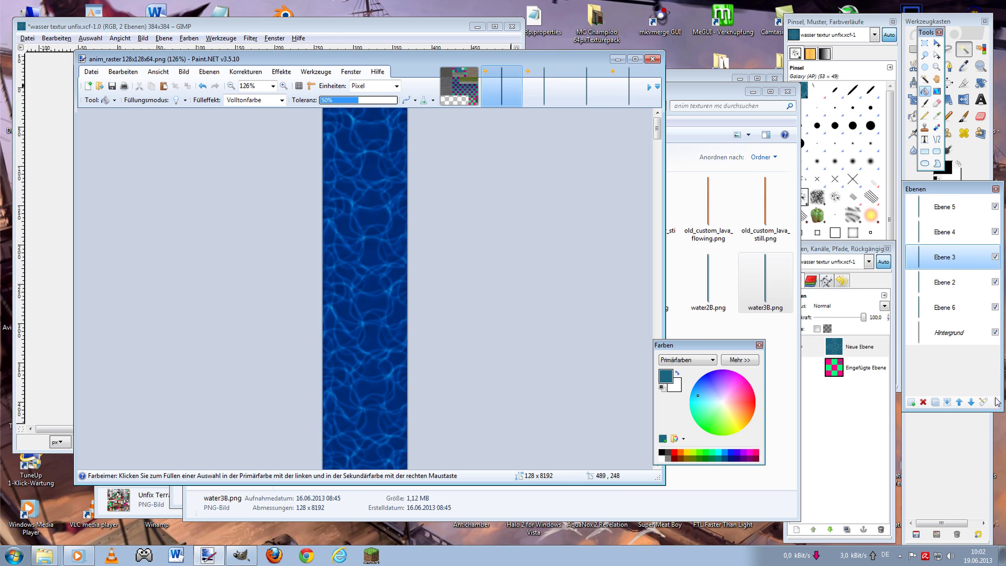
left_click(983, 402)
mouse_move(434, 290)
left_mouse_down()
mouse_move(376, 290)
mouse_move(411, 290)
left_mouse_up()
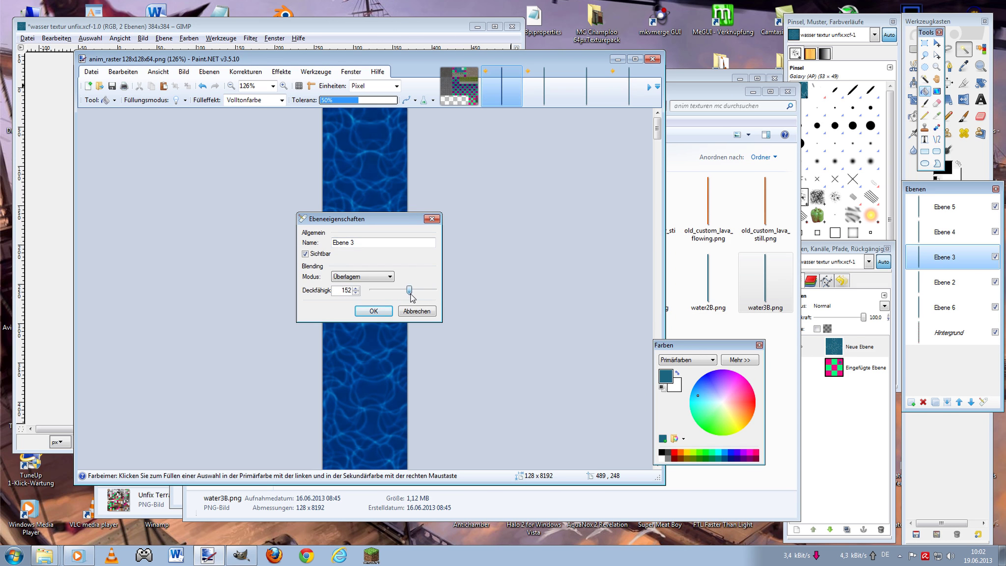
left_click(371, 310)
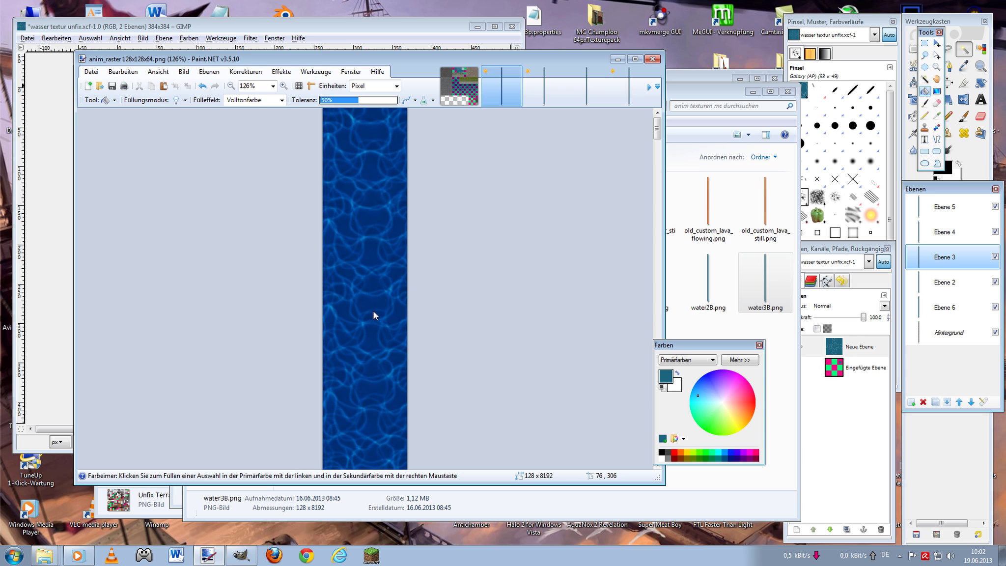
- Lower Ebene 4's opacity to 107 and set Ebene 5's to about 126
left_click(944, 232)
left_click(983, 402)
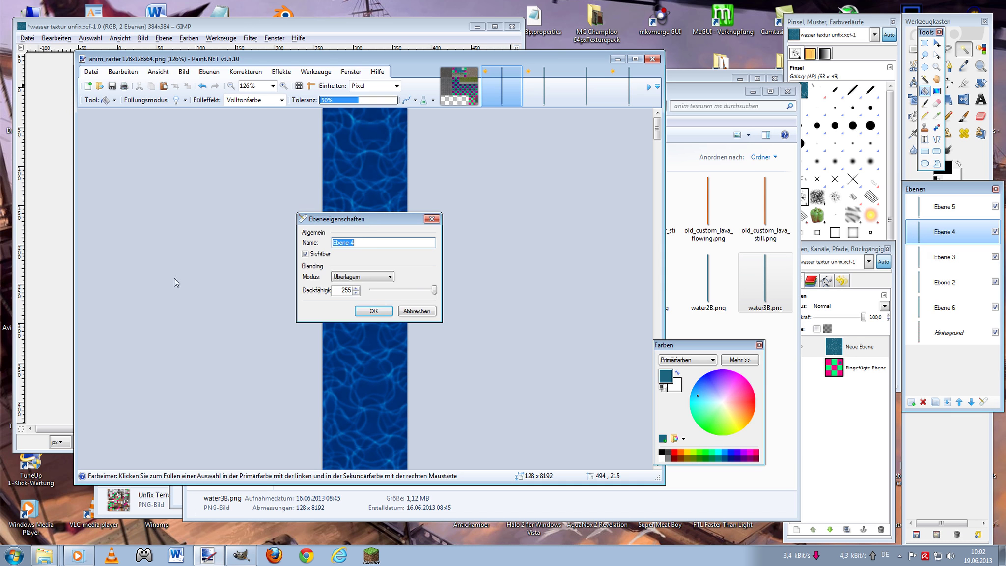
mouse_move(435, 290)
left_mouse_down()
mouse_move(371, 292)
mouse_move(399, 292)
left_mouse_up()
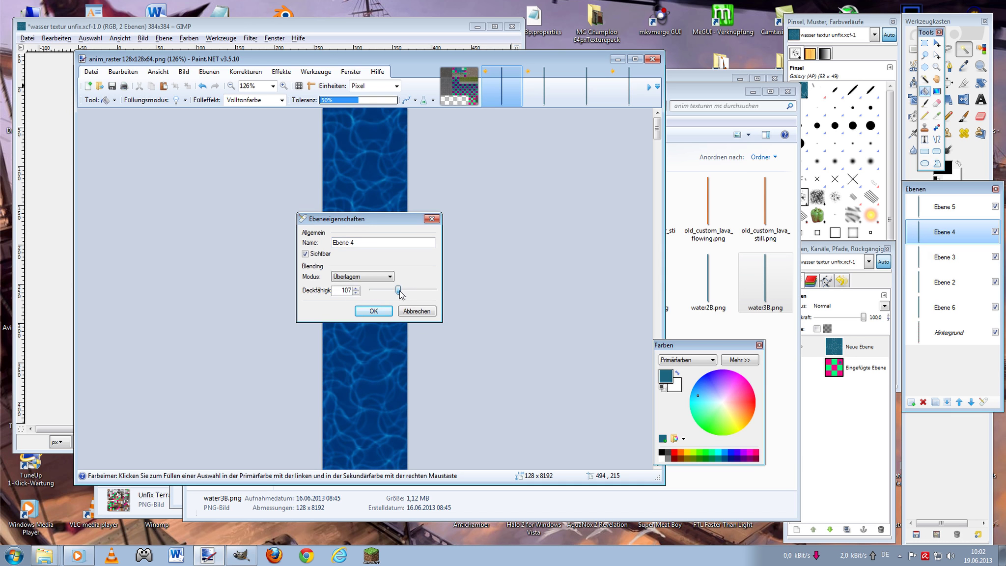
left_click(374, 311)
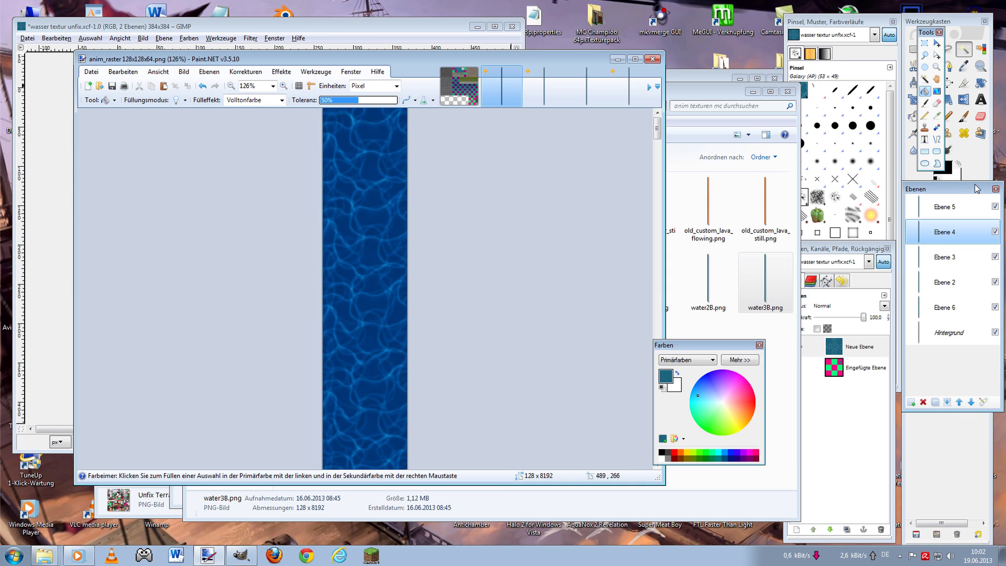
left_click(954, 199)
left_click(983, 402)
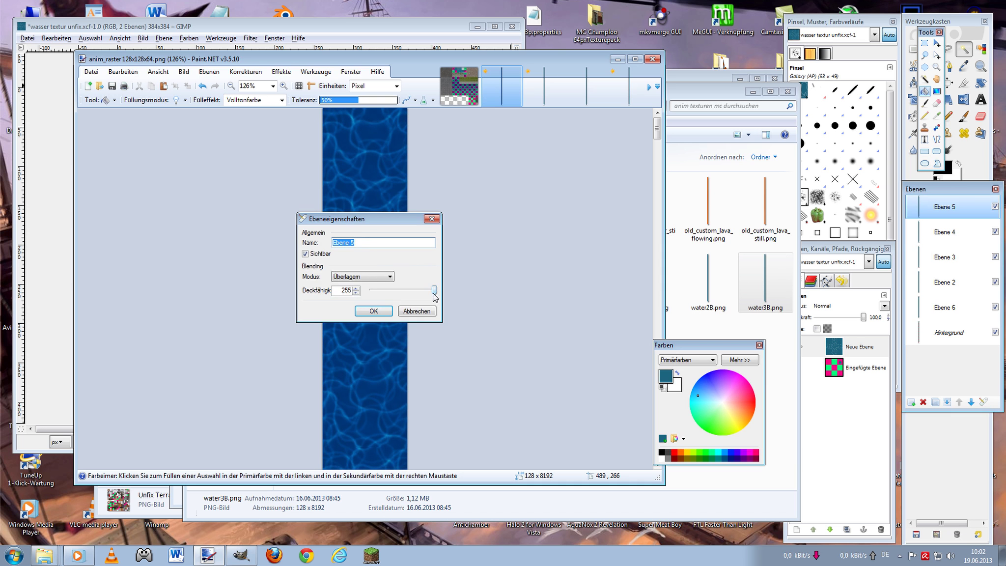
left_click_drag(435, 290, 401, 297)
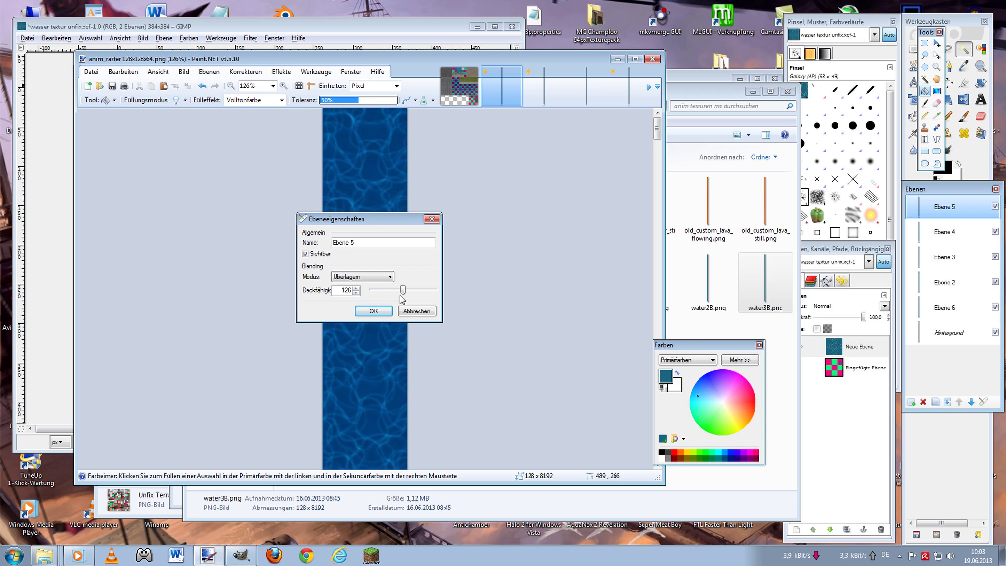
- Confirm Ebene 5's opacity and merge all water layers down into Hintergrund
left_click(372, 313)
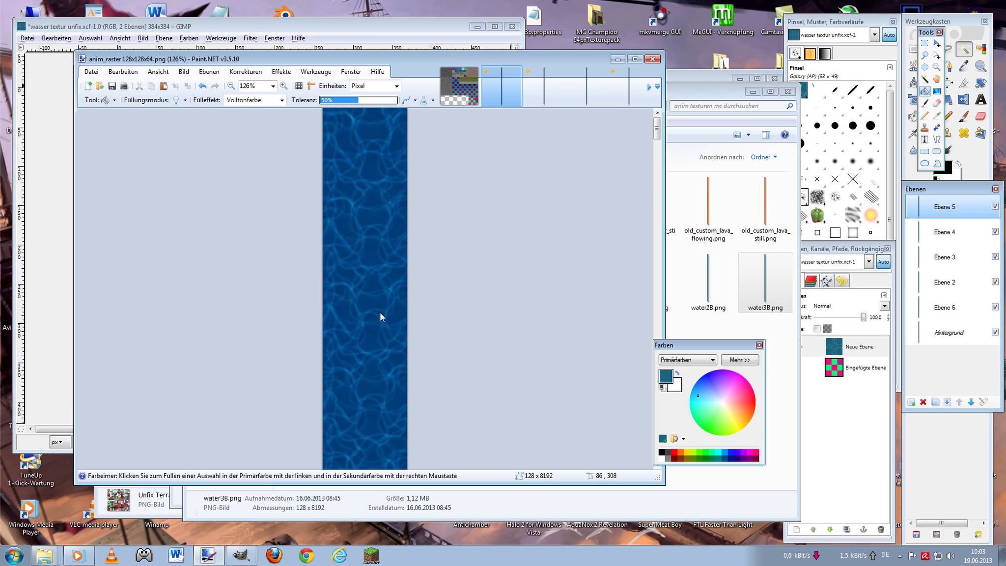
left_click(946, 402)
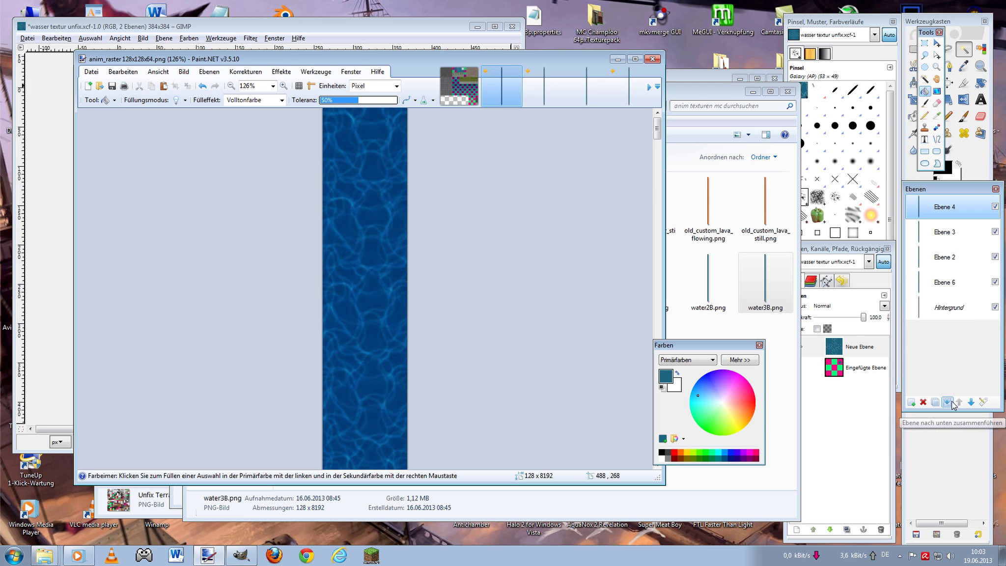
left_click(948, 403)
left_click(947, 402)
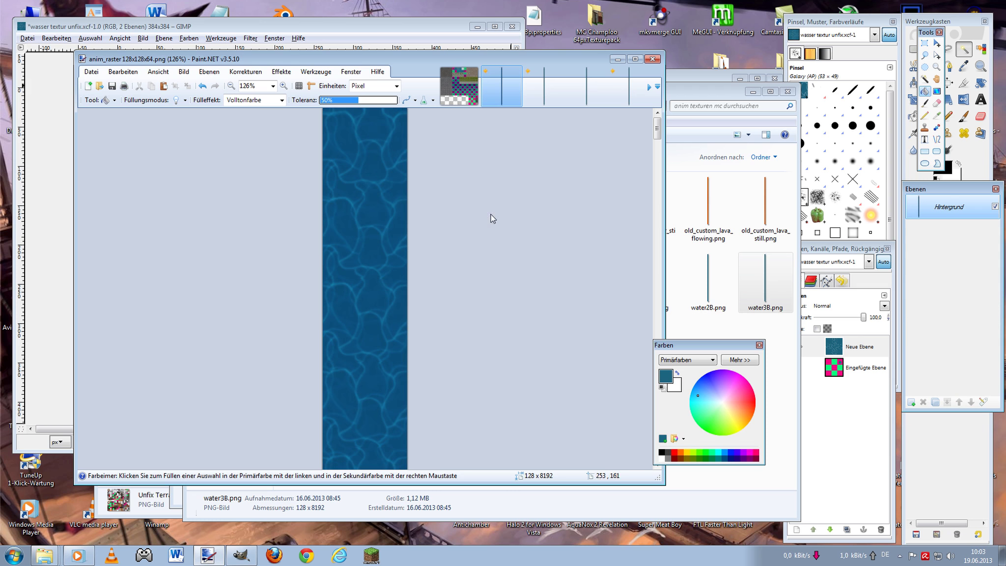
- Preview Farbton/Sättigung with saturation 64 and lightness 17
left_click(245, 71)
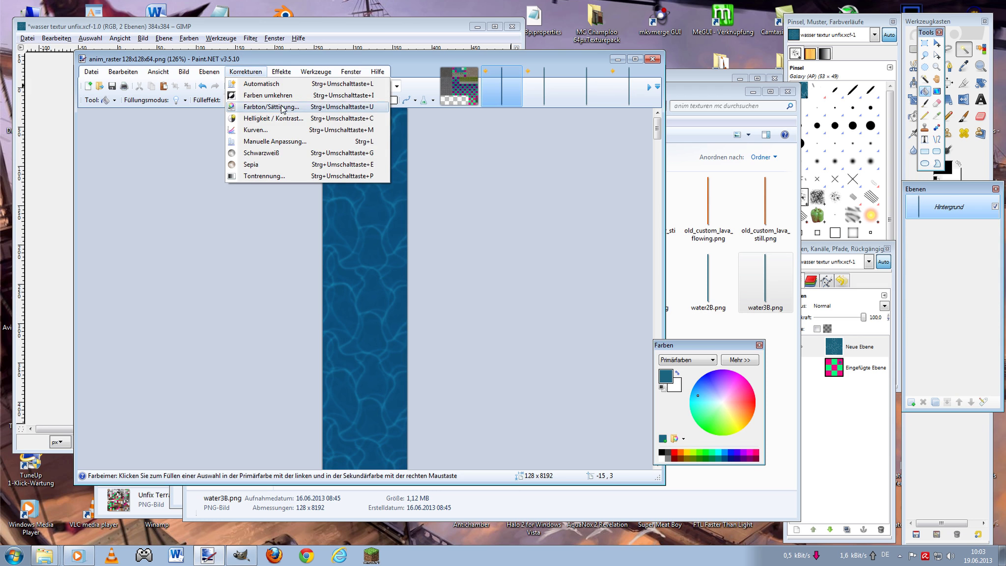
left_click(260, 107)
mouse_move(344, 266)
left_mouse_down()
mouse_move(324, 266)
mouse_move(342, 291)
left_mouse_up()
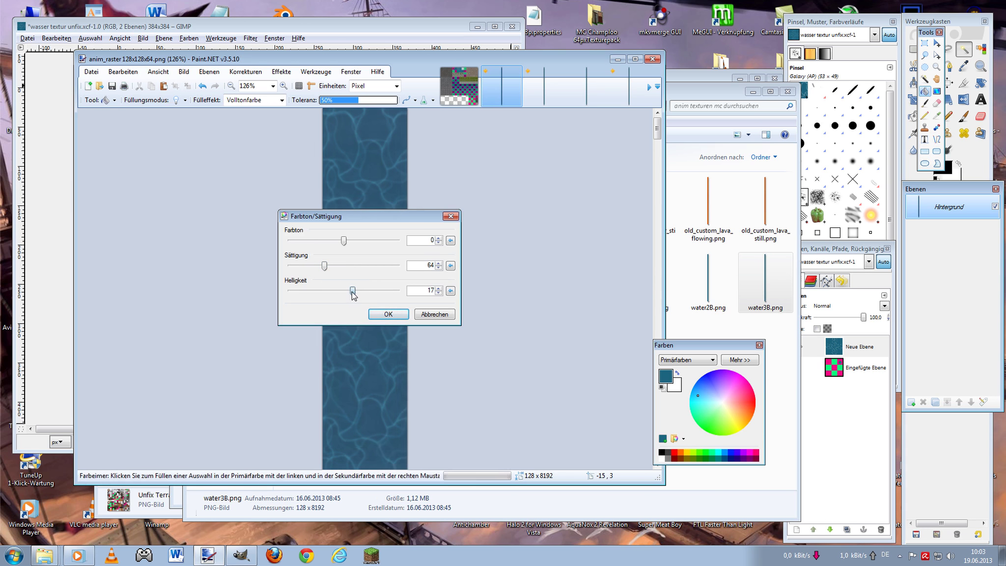
left_click(416, 316)
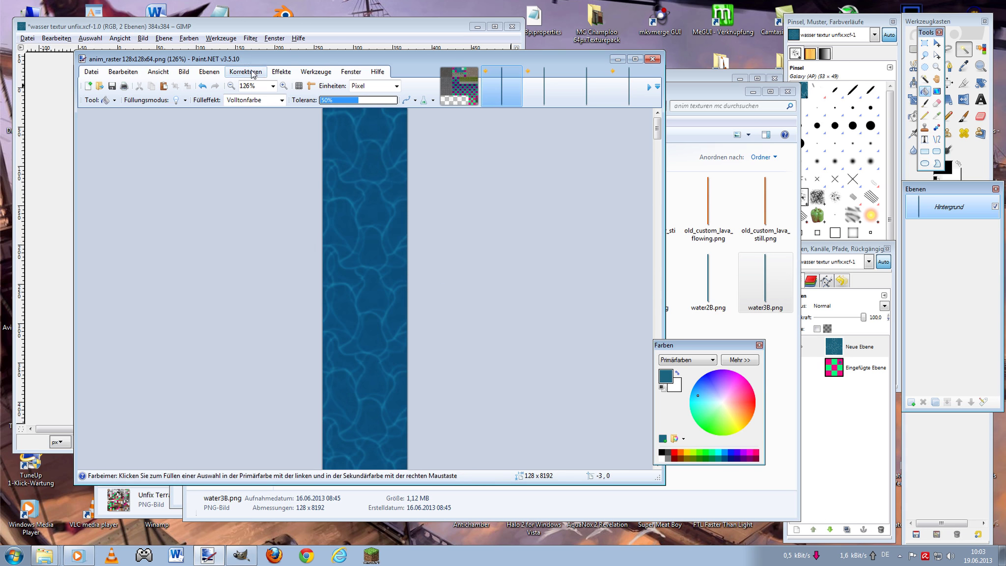
left_click(257, 72)
left_click(273, 119)
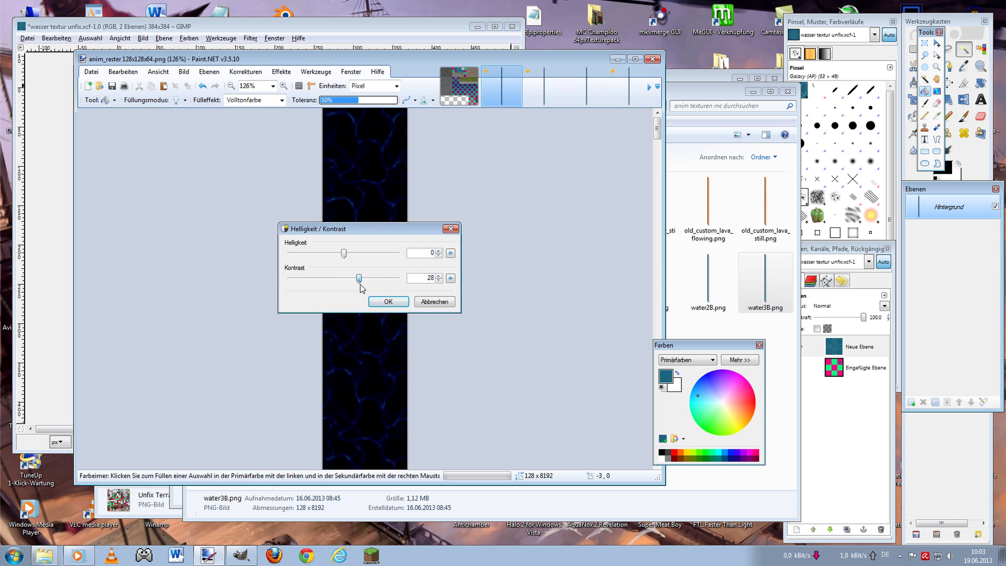
mouse_move(343, 279)
left_mouse_down()
mouse_move(358, 278)
mouse_move(362, 253)
mouse_move(308, 278)
mouse_move(321, 287)
left_mouse_up()
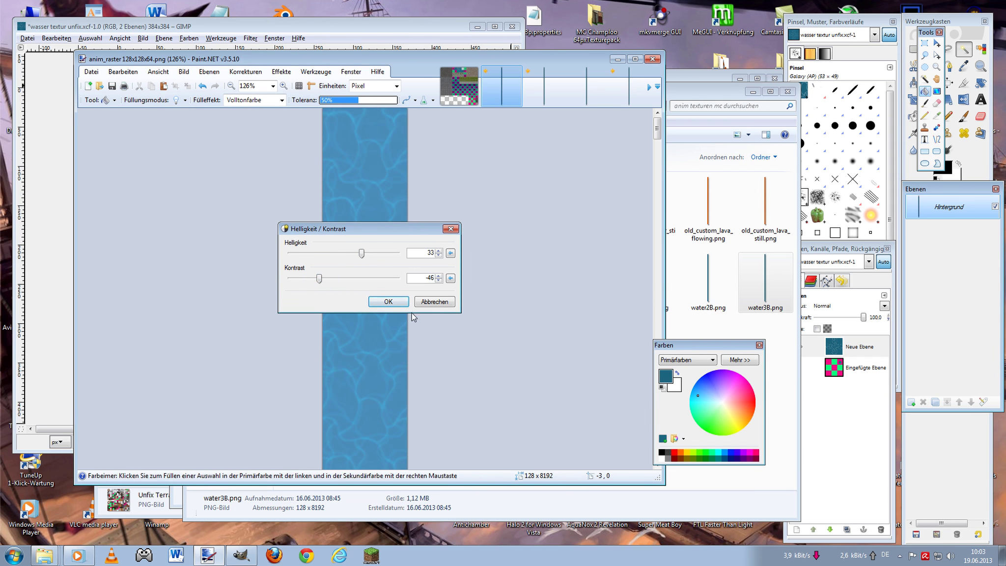
left_click_drag(319, 281, 361, 281)
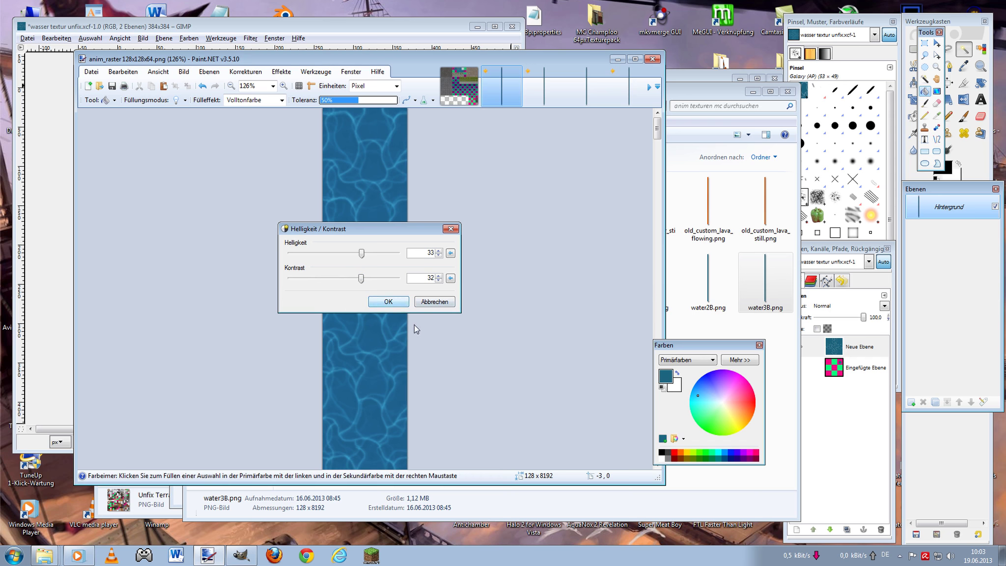
left_click(433, 301)
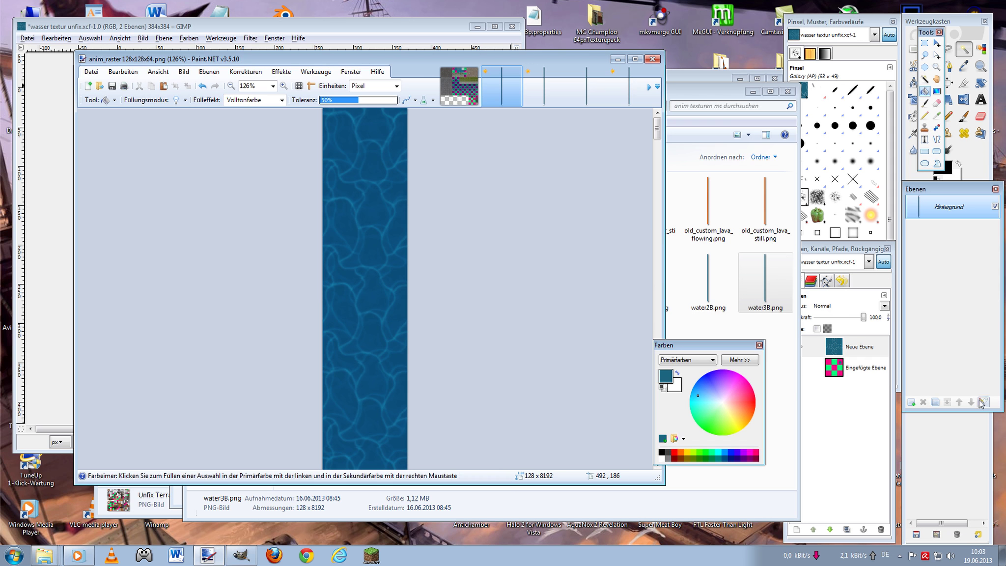
- Lower the Hintergrund layer's opacity (Deckfähigkeit) to about 144 and confirm it
key("F4")
left_click_drag(434, 290, 415, 301)
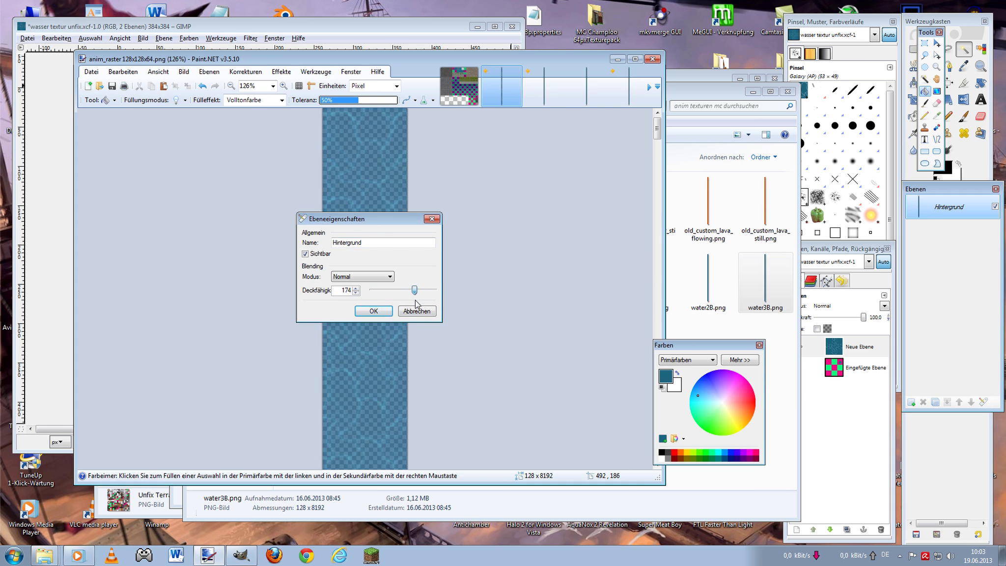
left_click_drag(415, 300, 410, 307)
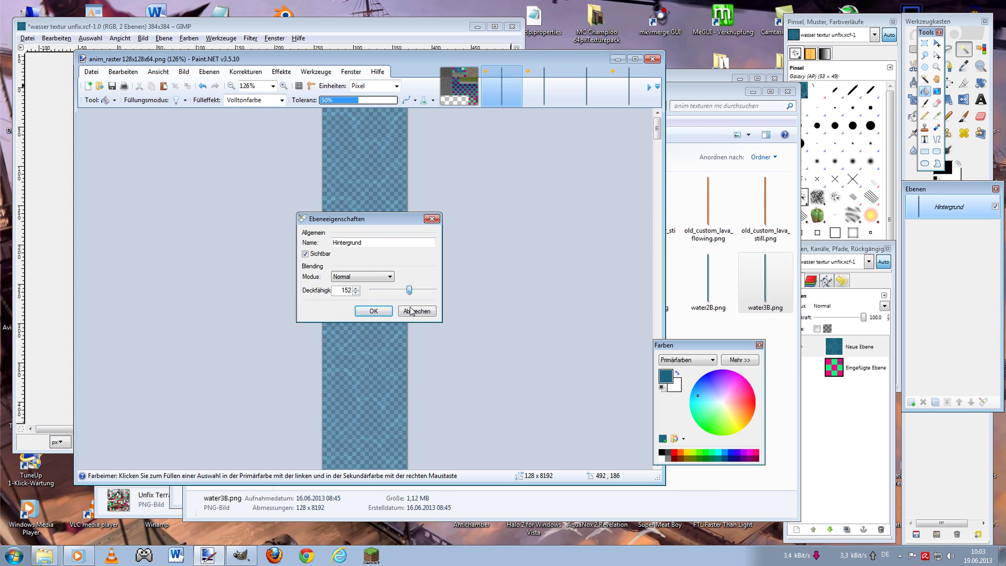
left_click_drag(411, 310, 409, 317)
left_click(375, 313)
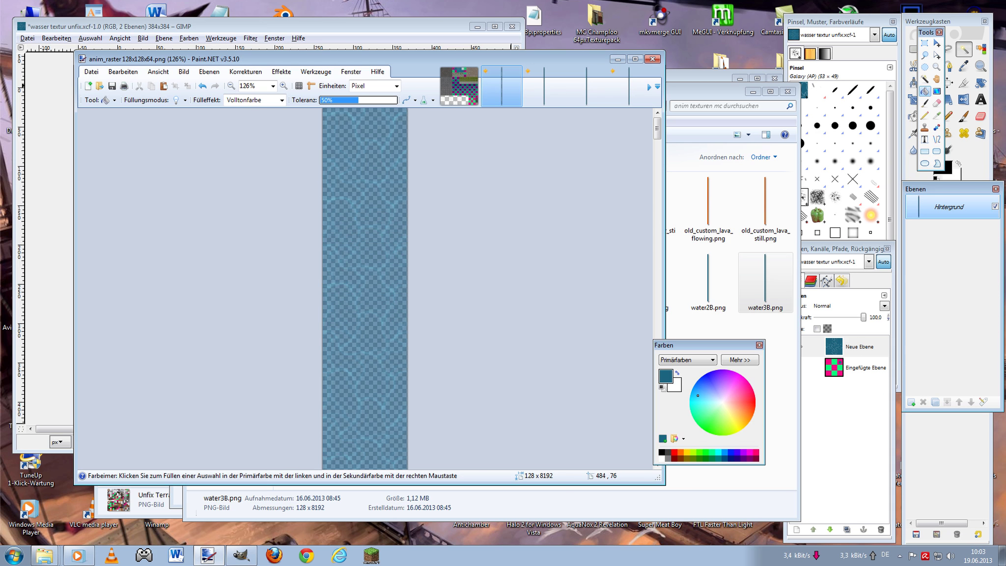
left_click(924, 43)
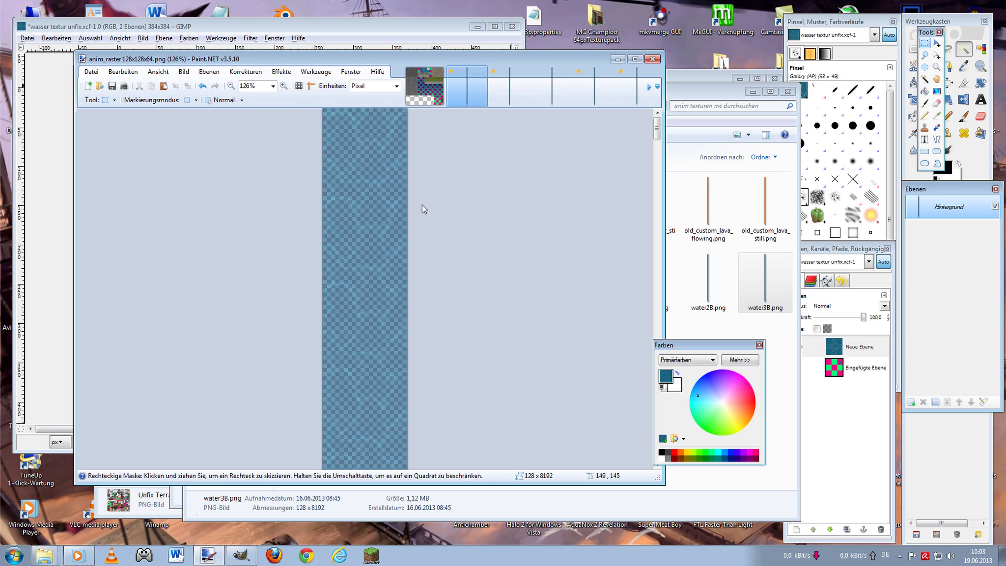
- Save the water strip as wassertest.png, accepting the PNG save settings
left_click(90, 72)
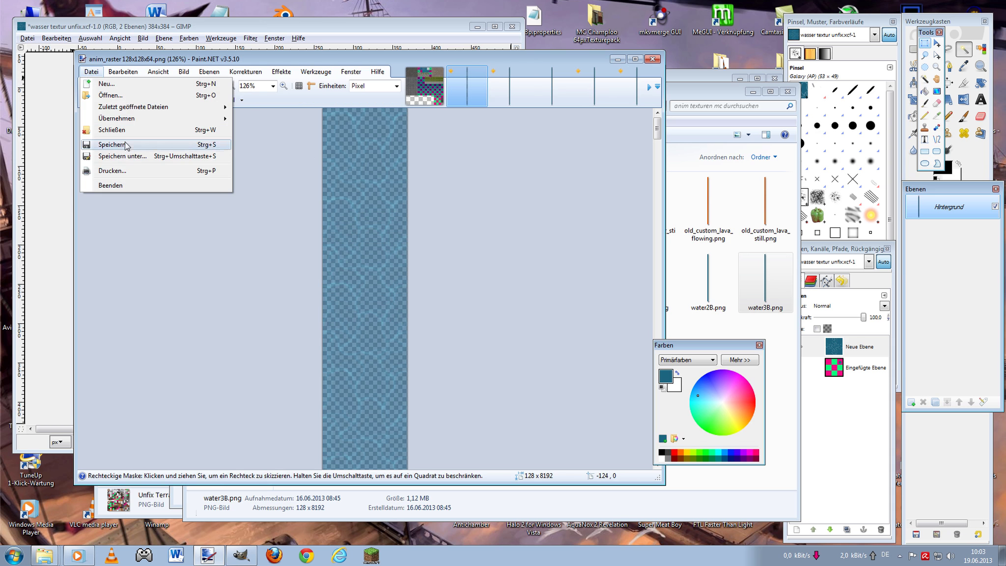
left_click(139, 157)
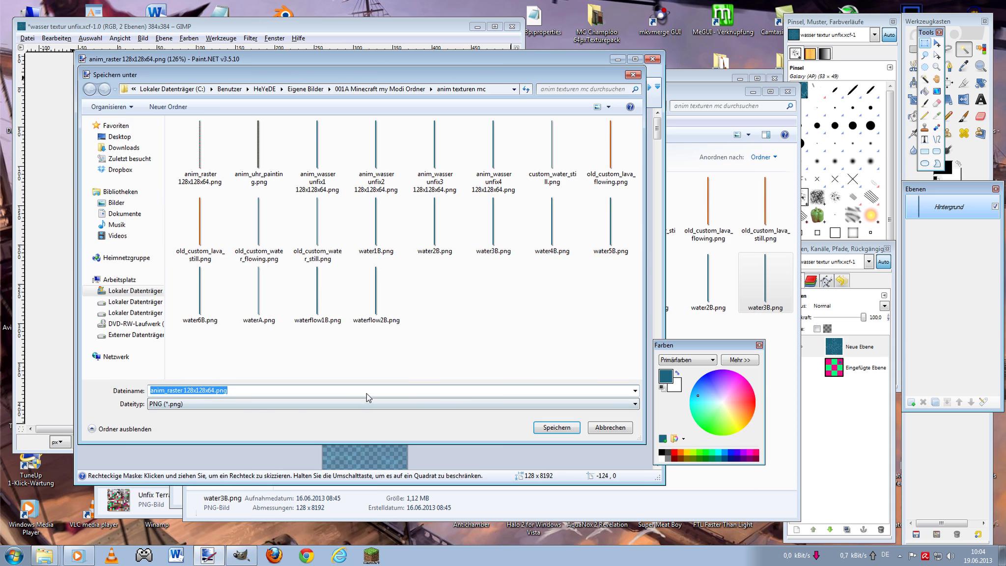
left_click(213, 390)
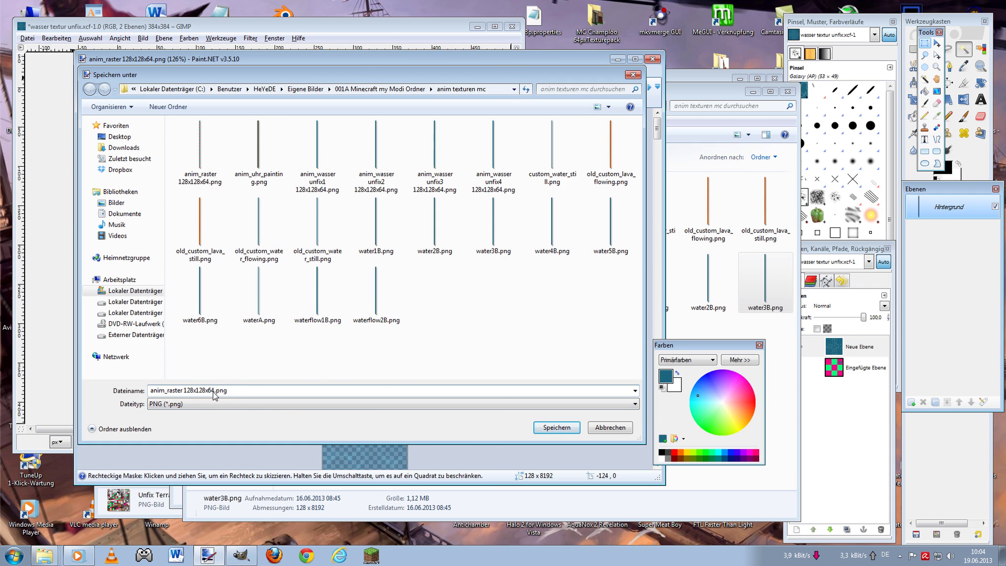
left_click_drag(213, 392, 135, 392)
type("wa")
type("ssertest")
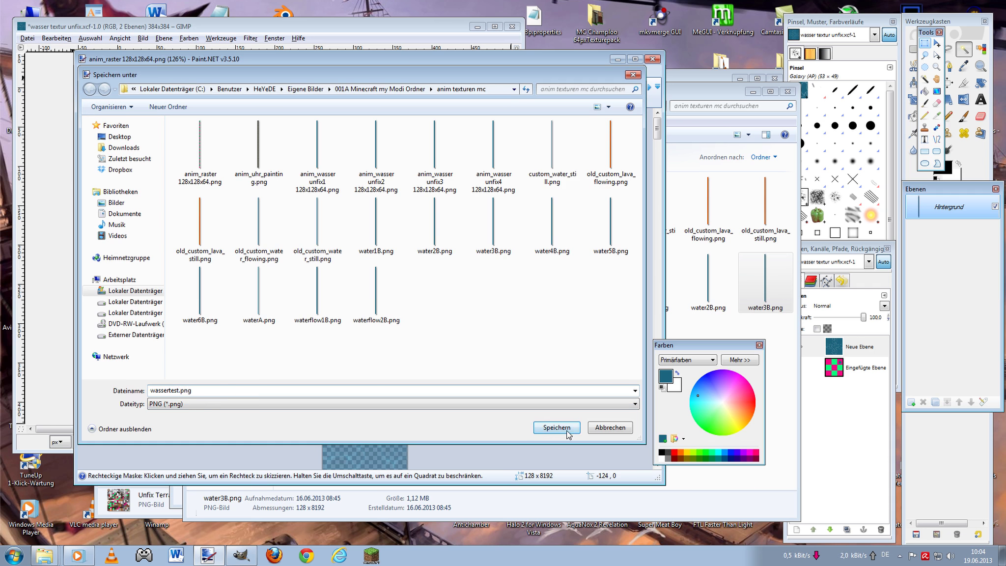
left_click(546, 427)
left_click(463, 397)
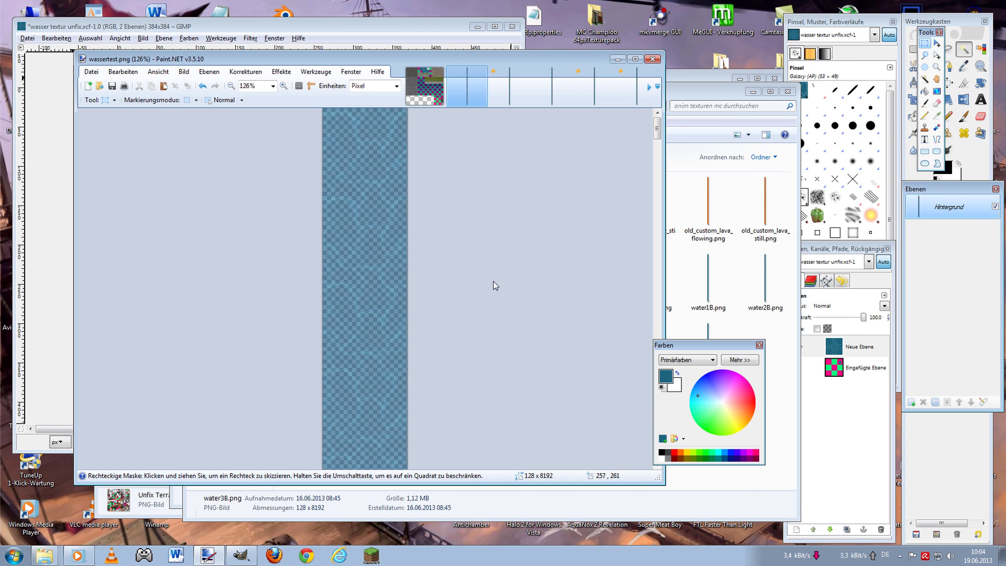
left_click(15, 555)
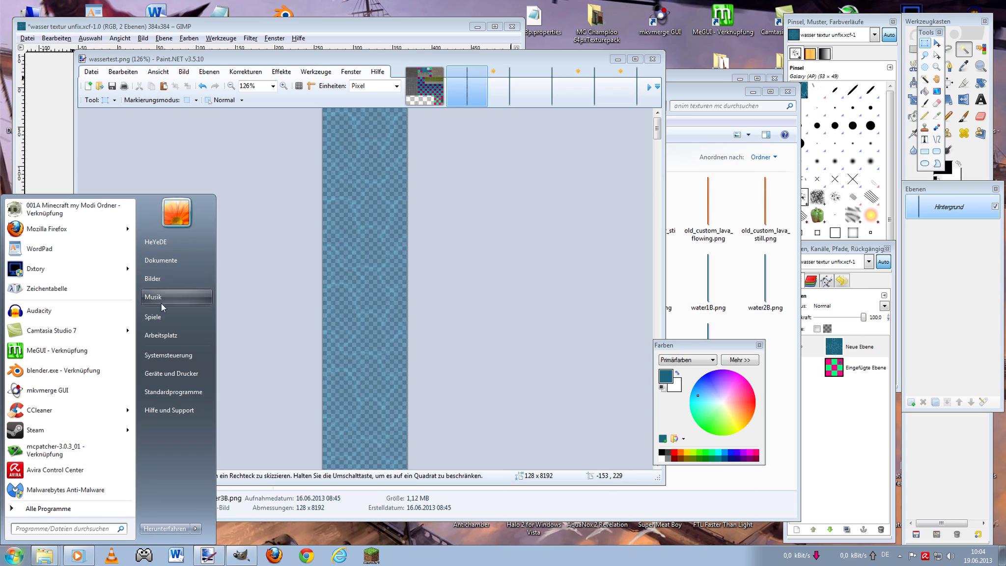
- Browse Bilder to the anim texturen mc folder and check wassertest.png's details
left_click(164, 283)
double_click(322, 216)
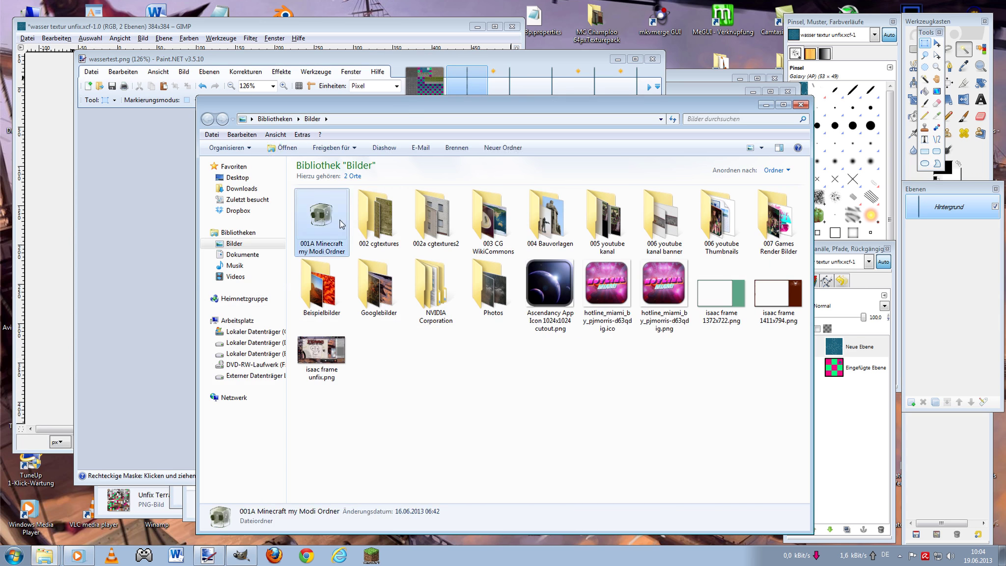
double_click(484, 213)
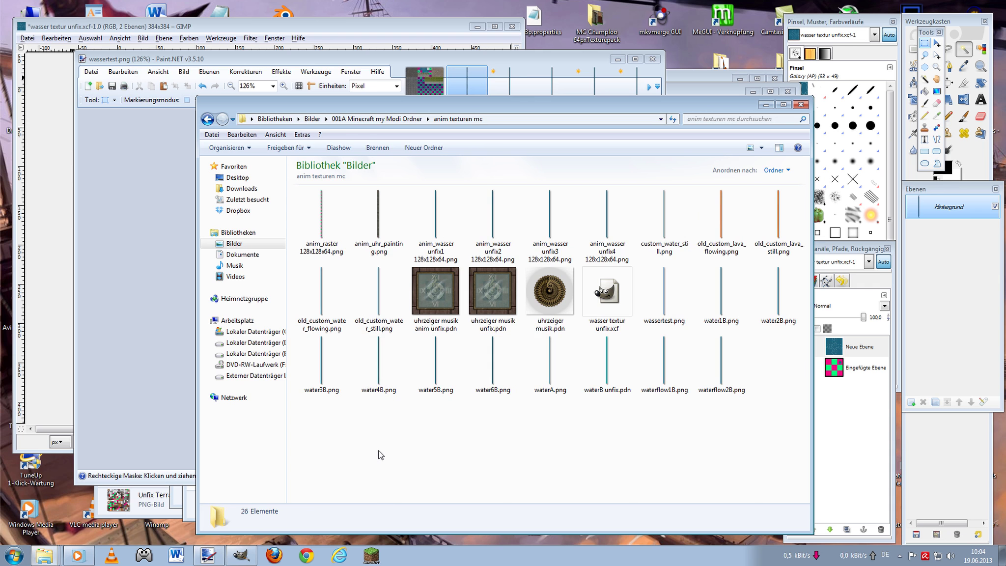
key("BackSpace")
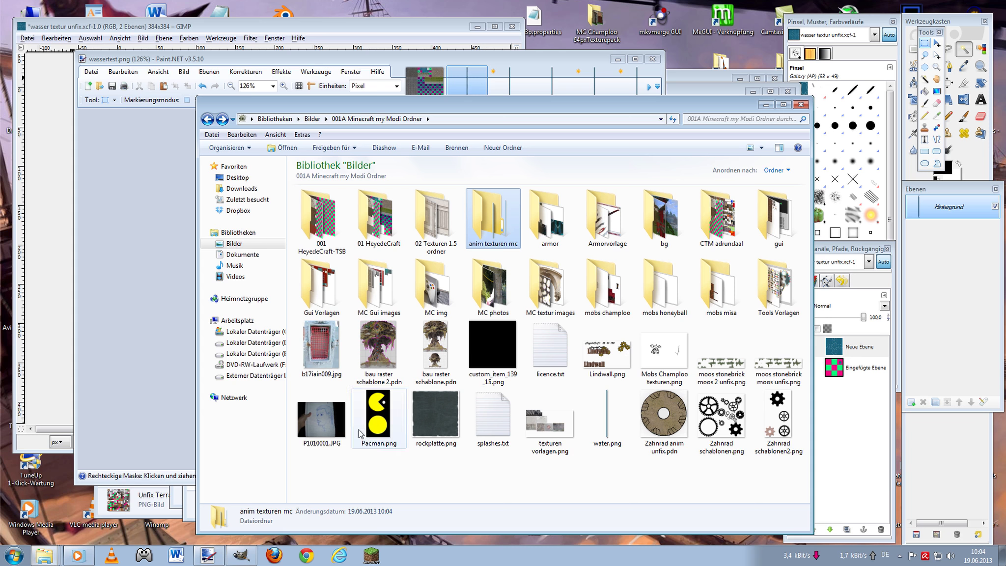
double_click(475, 227)
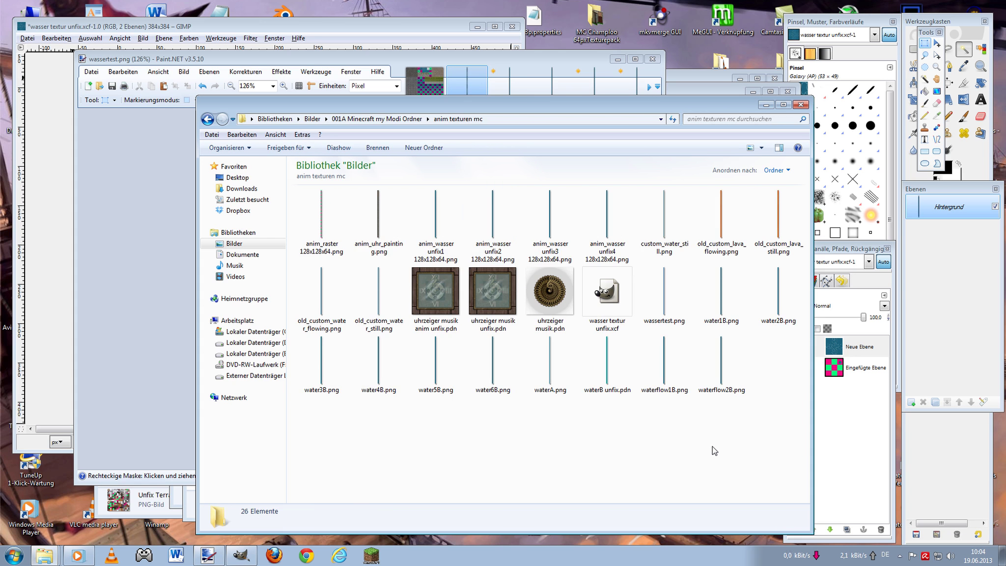
left_click(664, 295)
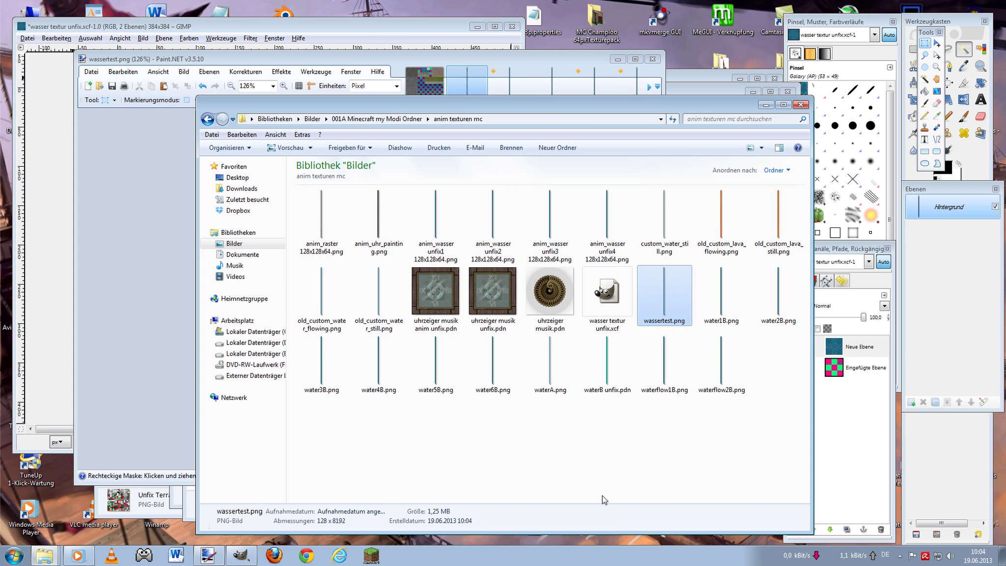
key("BackSpace")
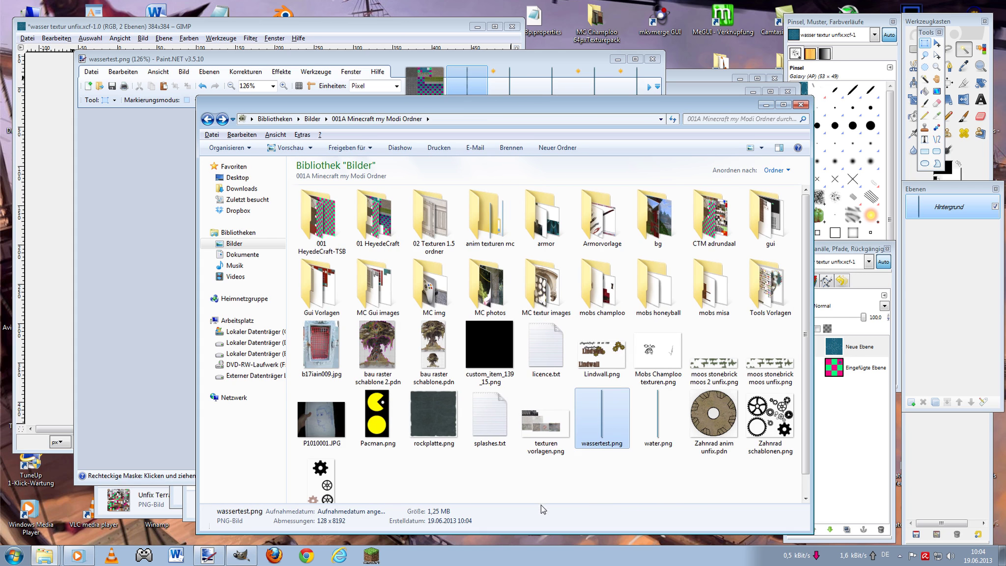
left_click(516, 384)
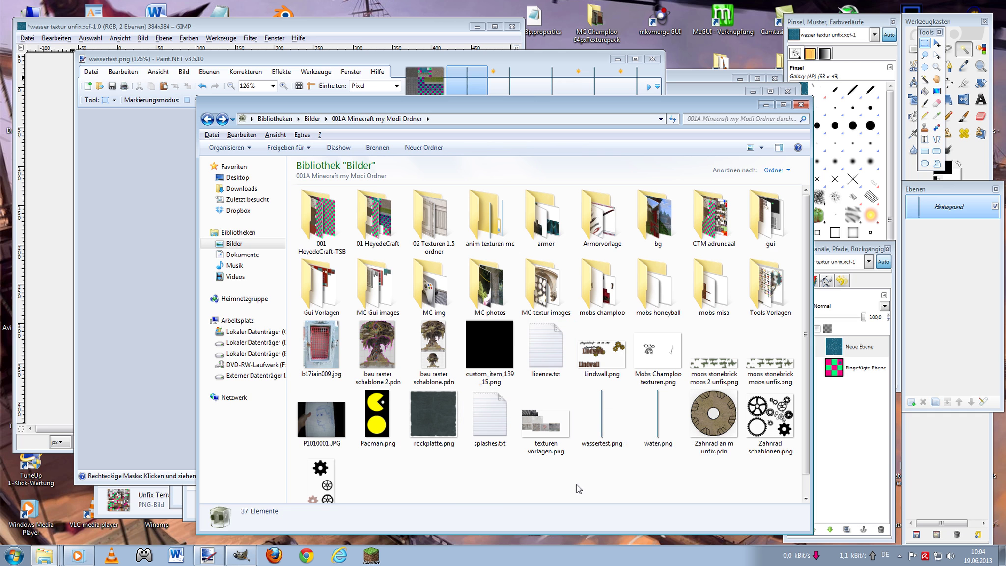
double_click(506, 227)
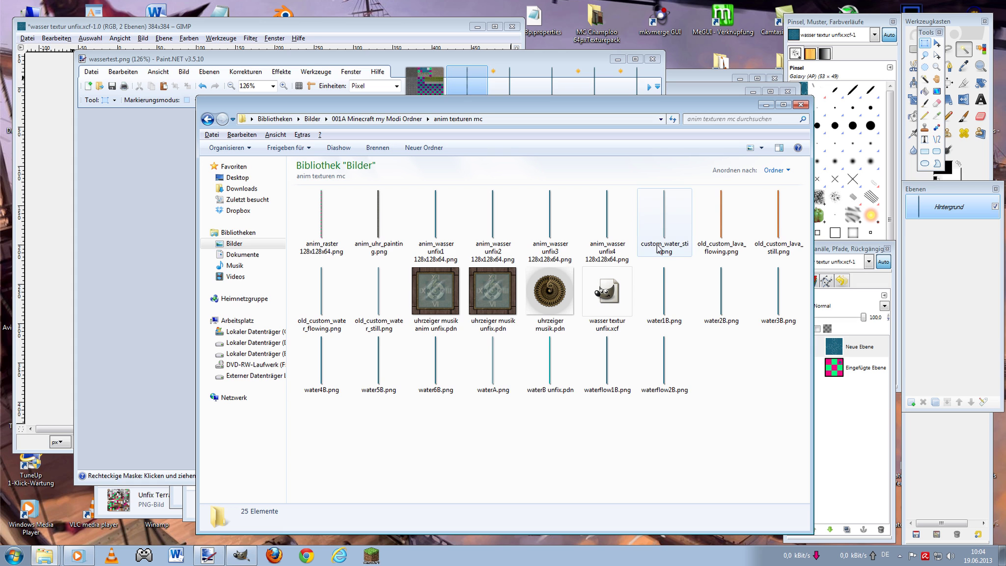
- Copy the name custom_water_still from the existing file in anim texturen mc
left_click(673, 252)
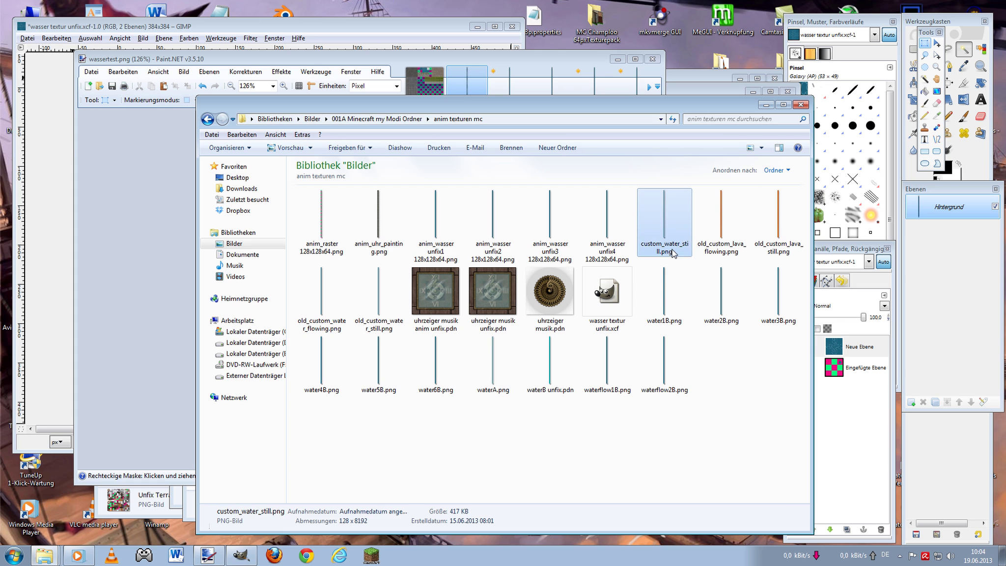
left_click(673, 252)
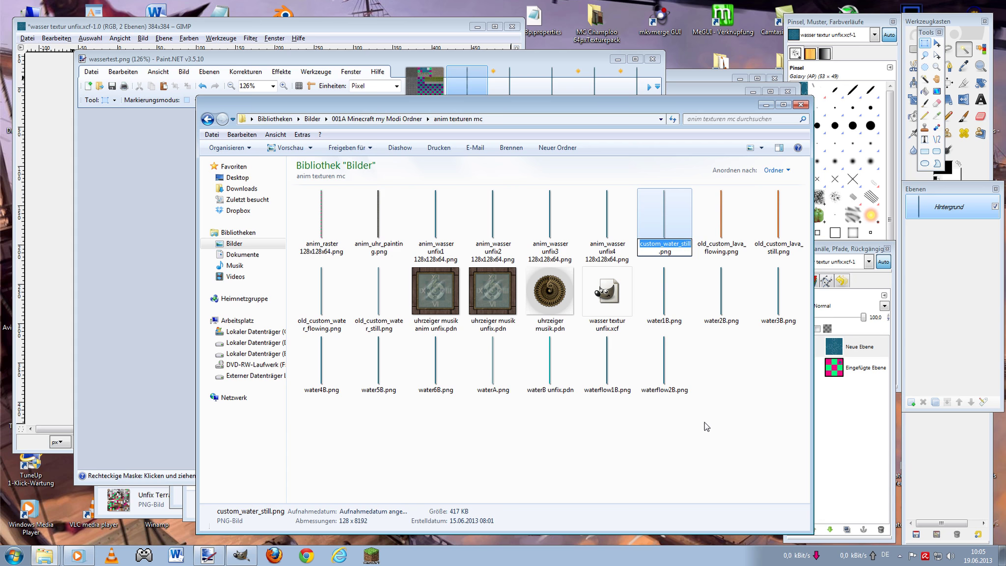
key("Return")
key("BackSpace")
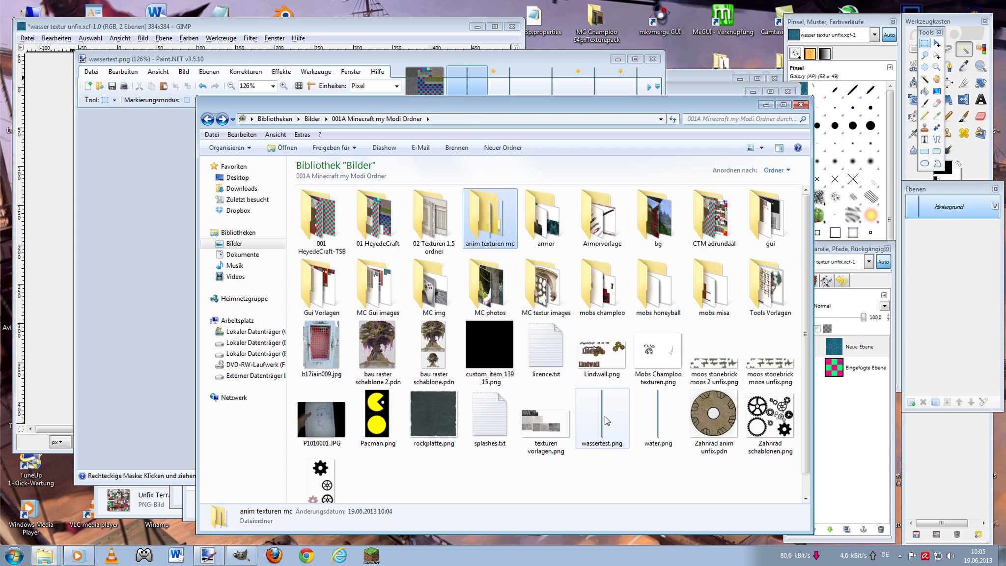
- Preview wassertest.png, then rename it to custom_water_still.png
double_click(605, 422)
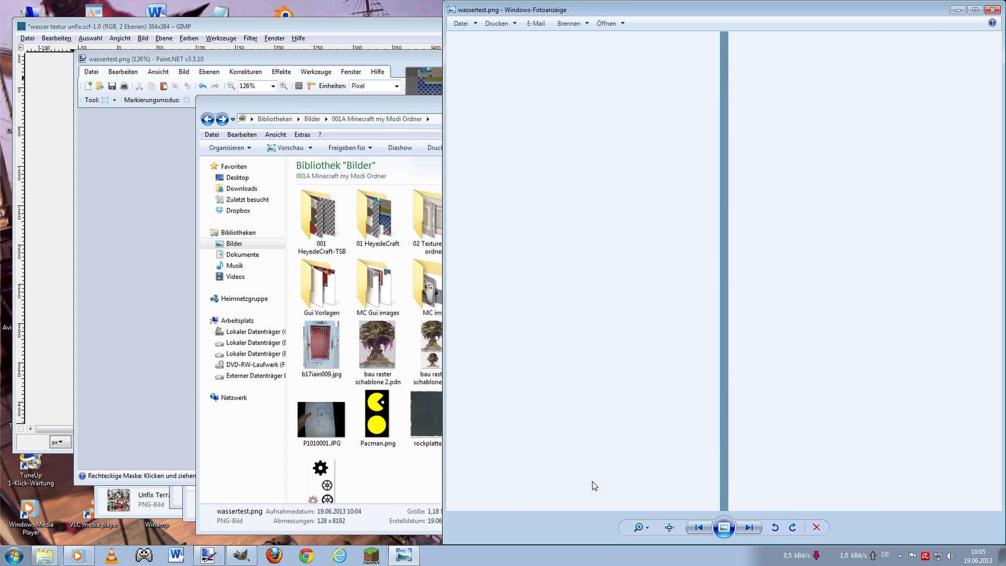
left_click(992, 9)
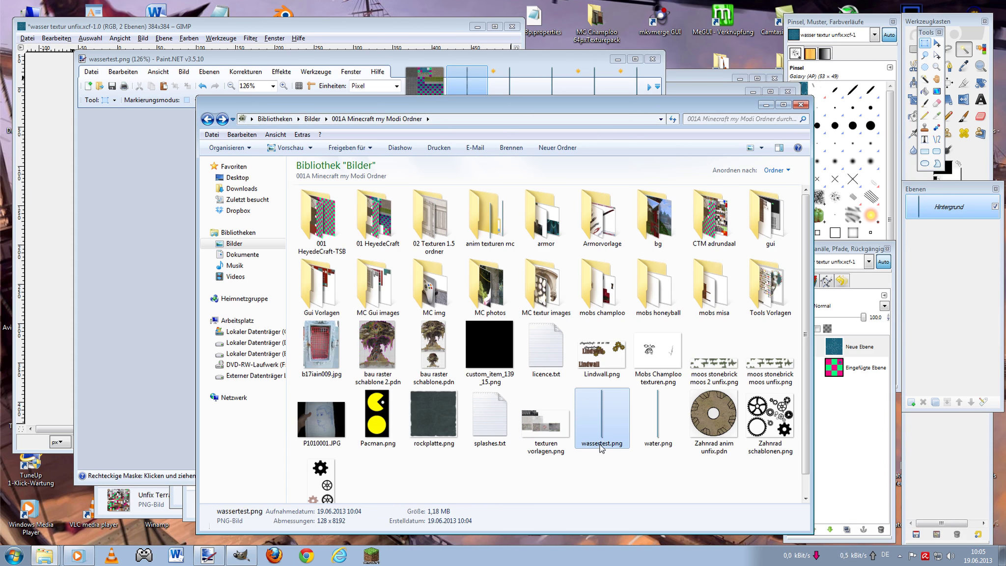
key("F2")
type("custom_water_still")
key("Return")
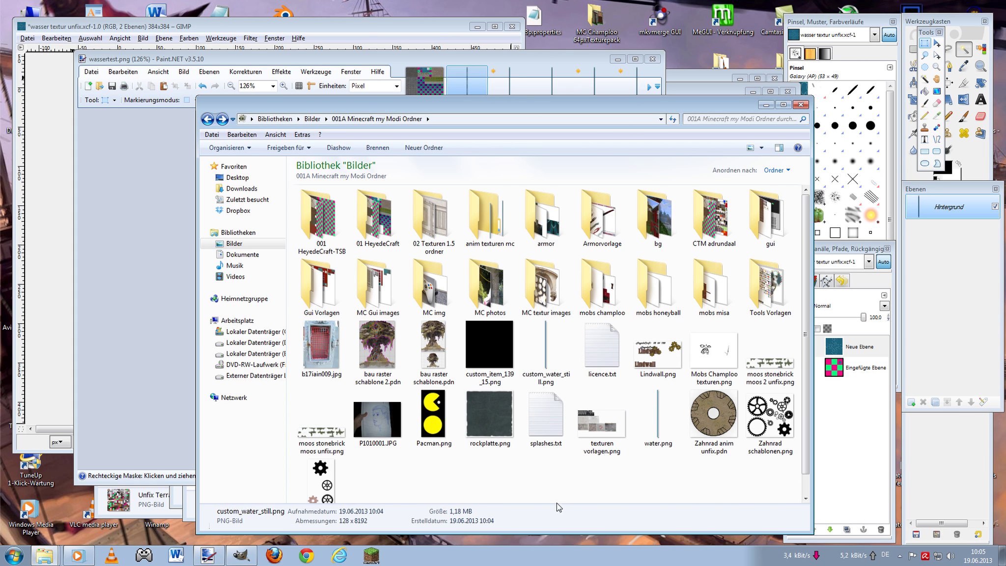
left_click(565, 499)
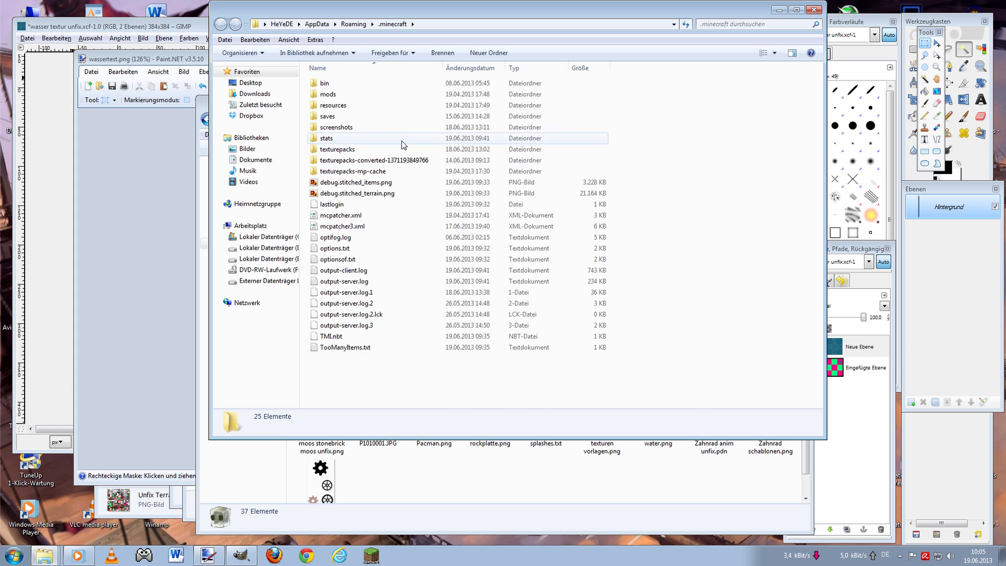
- Open the HeyedeCraft 128 texture pack archive in WinRAR and preview custom_lava_still.png
double_click(400, 148)
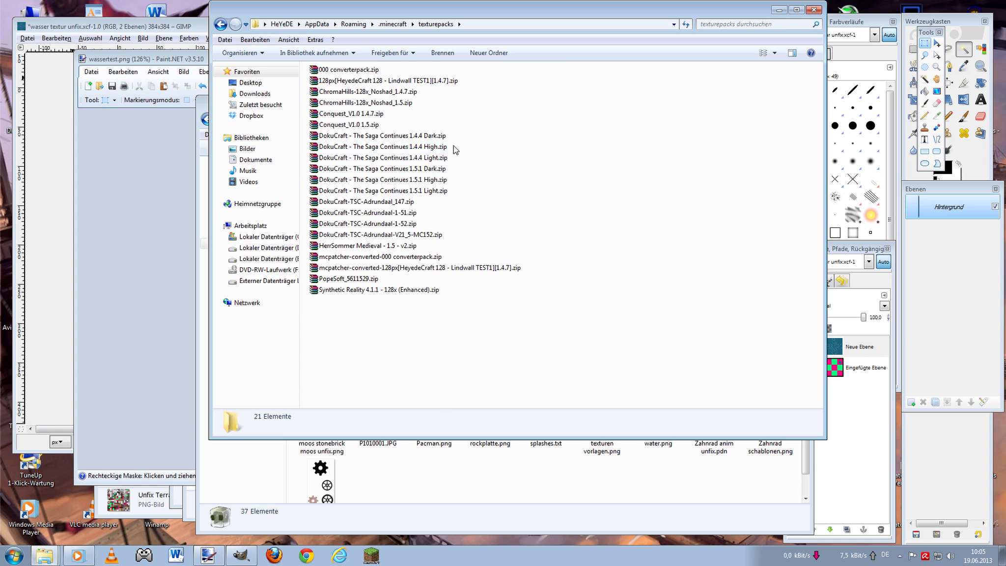
left_click(420, 82)
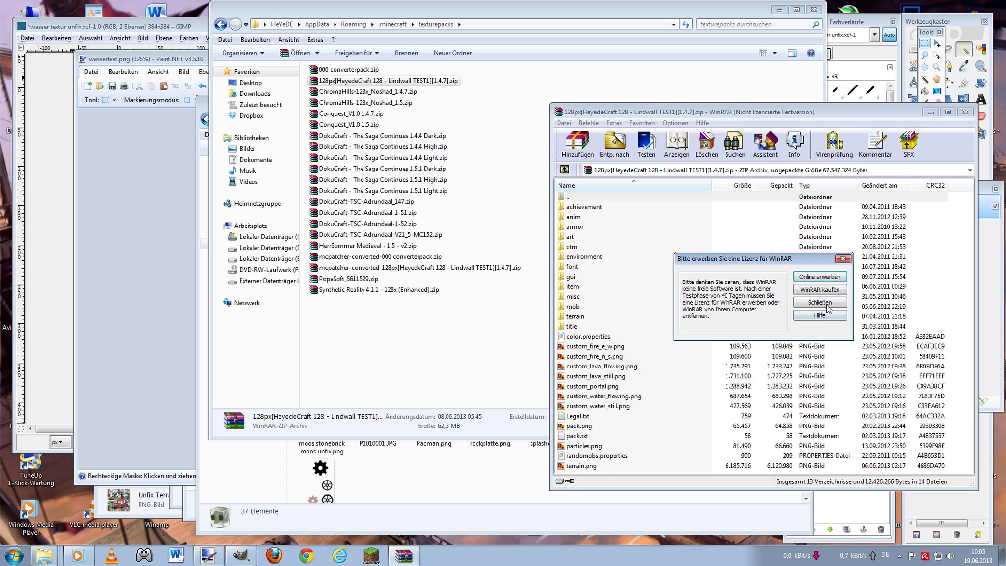
left_click(827, 305)
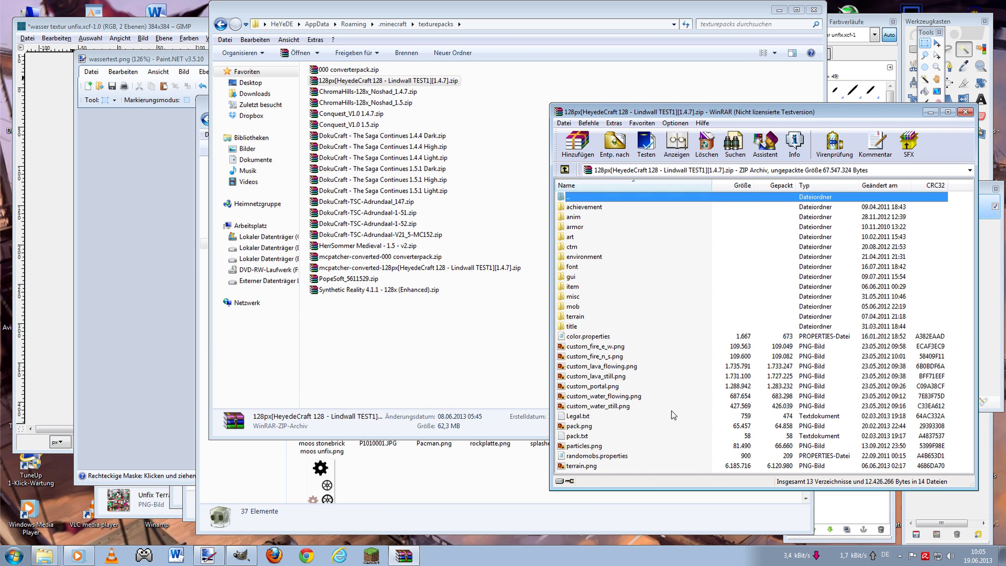
left_click(602, 377)
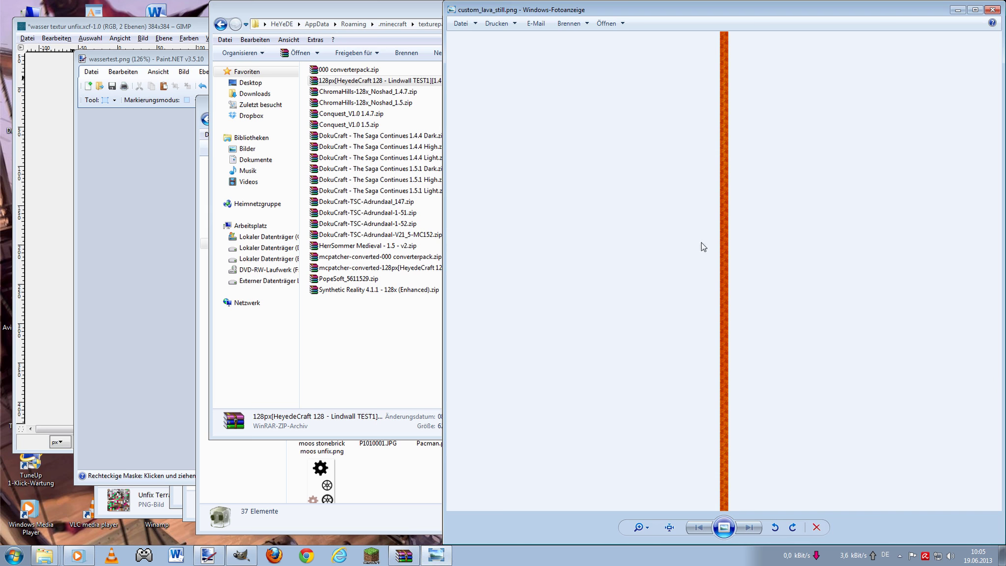
left_click(993, 10)
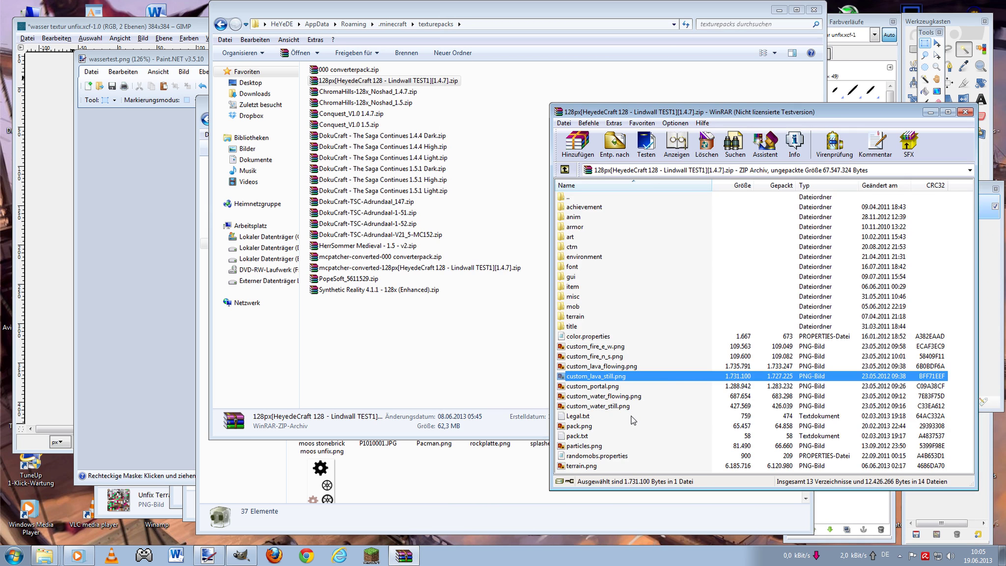
- Compare the archive's custom_water_still.png, browse its anim folder, then close WinRAR
double_click(606, 408)
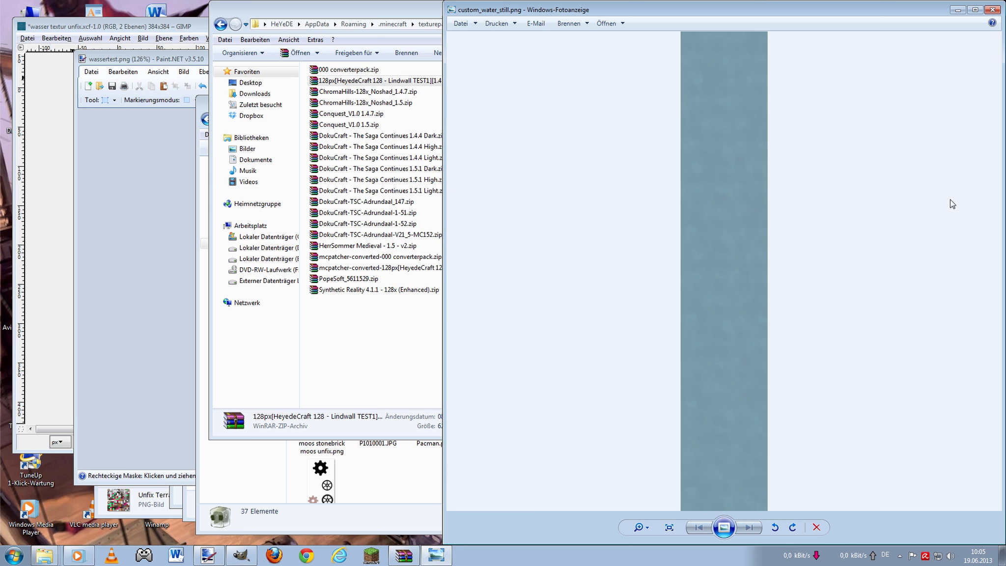
left_click(999, 7)
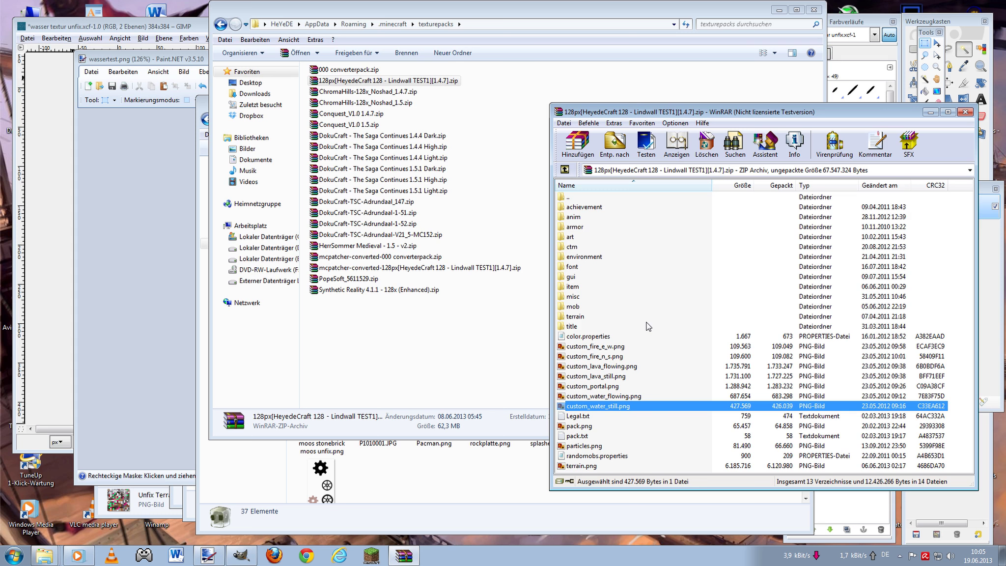
double_click(581, 218)
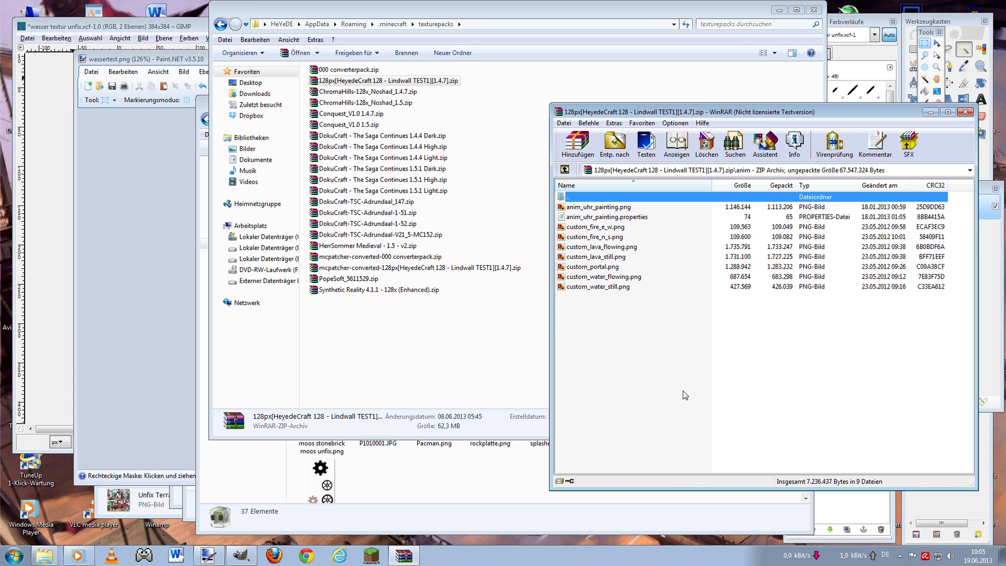
double_click(601, 197)
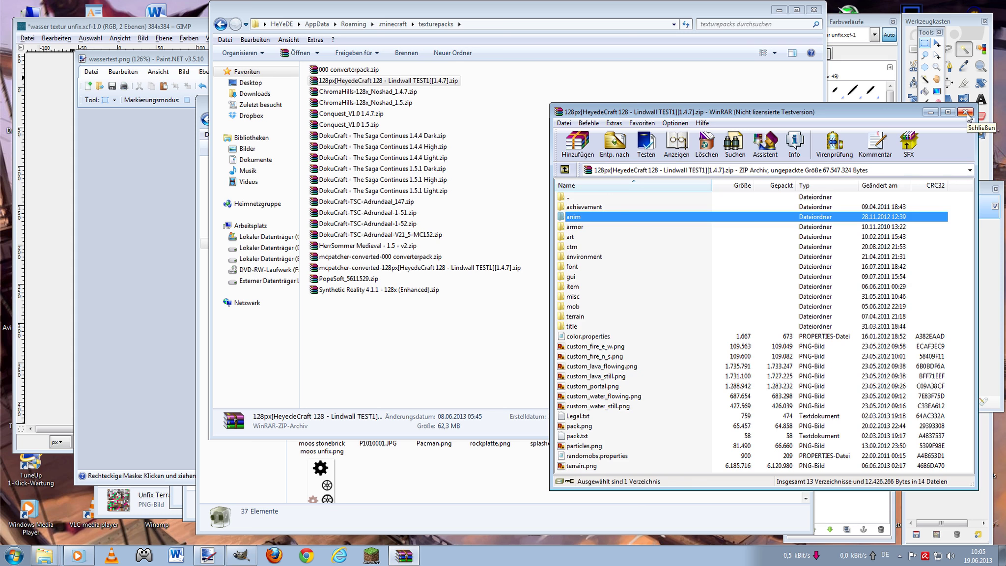
left_click(965, 113)
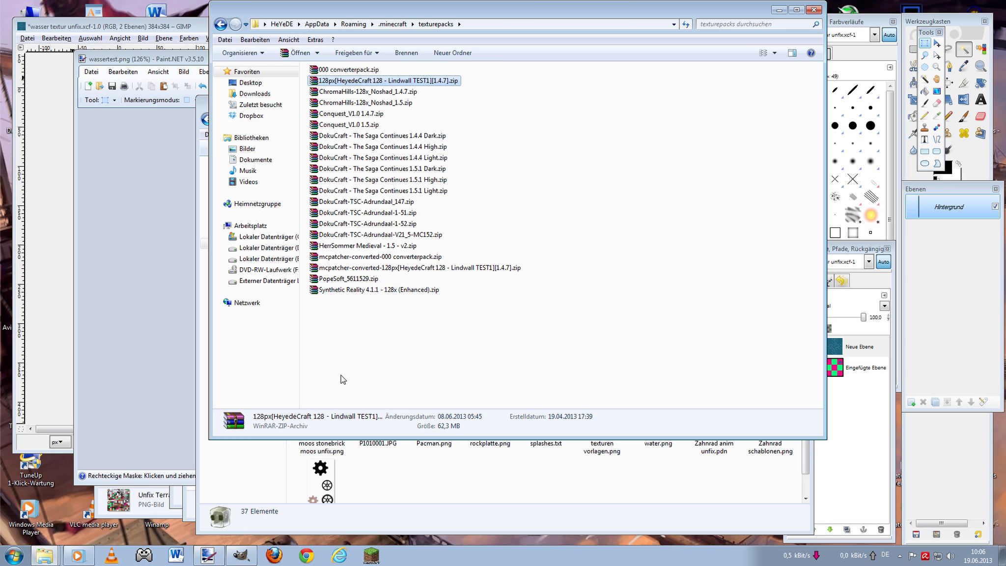
right_click(45, 555)
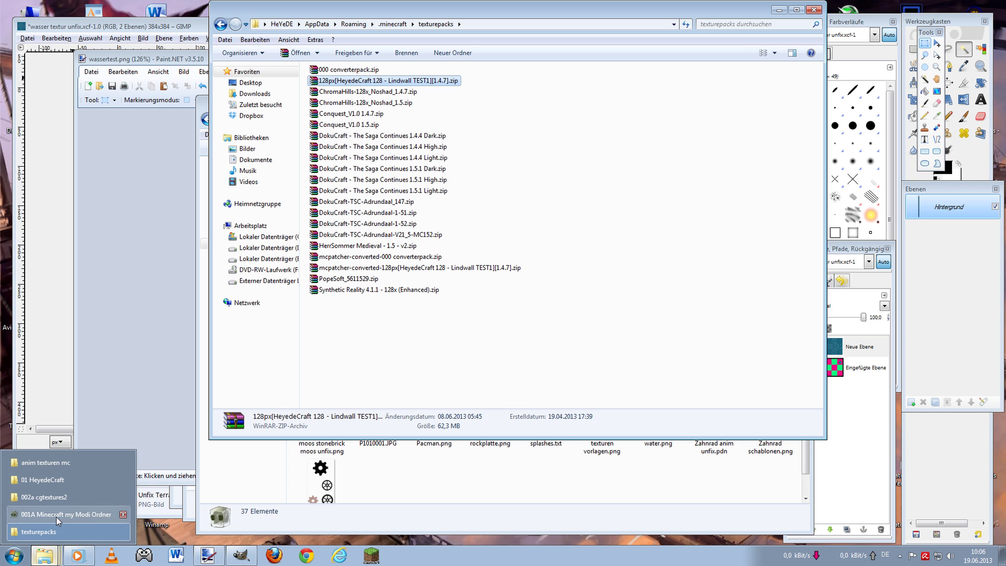
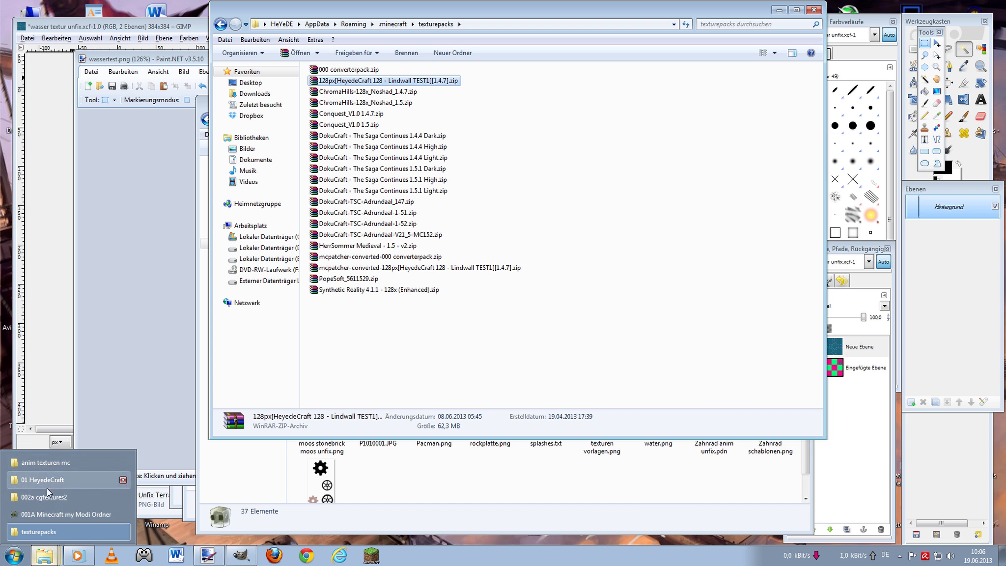
- Open 000 converterpack.zip in WinRAR, dismissing the license reminder
left_click(390, 396)
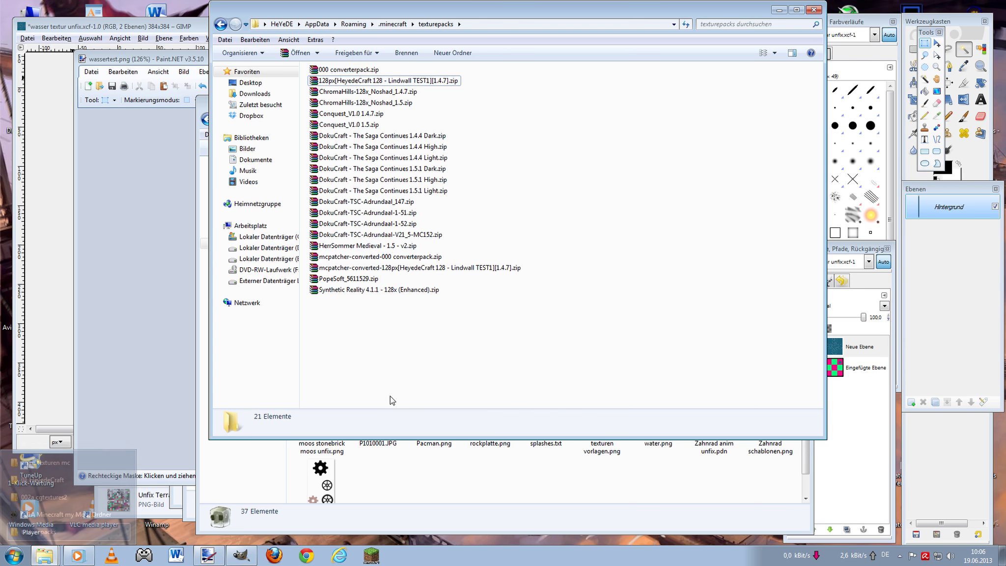
double_click(363, 69)
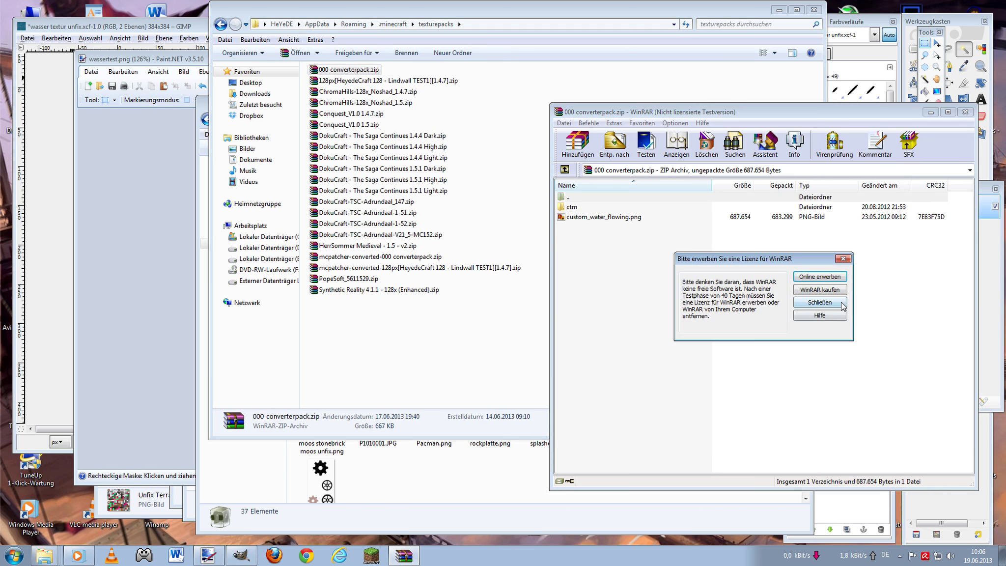
left_click(842, 302)
- Delete custom_water_flowing.png from the archive and open the 001A Minecraft my Modi Ordner folder
left_click(587, 219)
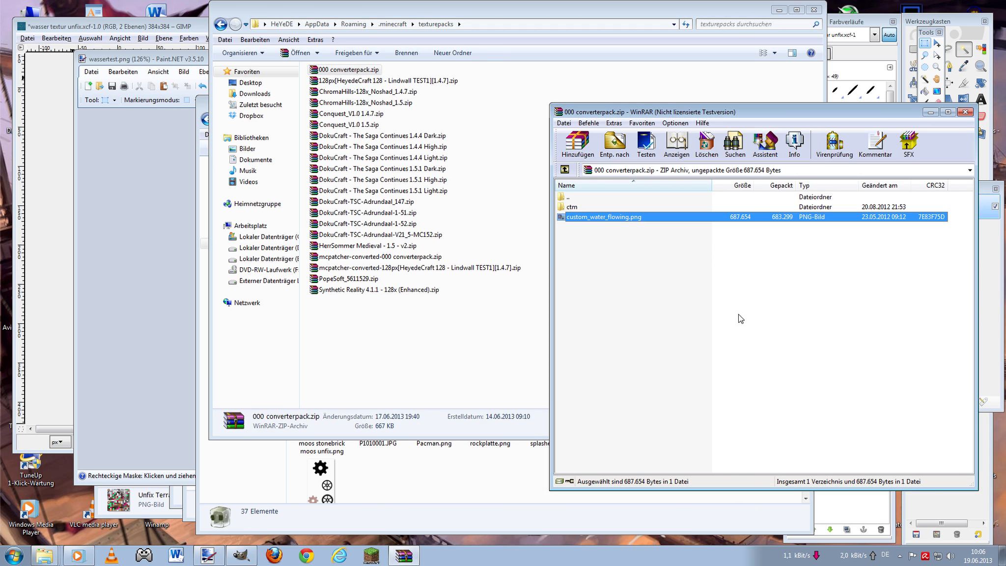
key("Delete")
left_click(560, 310)
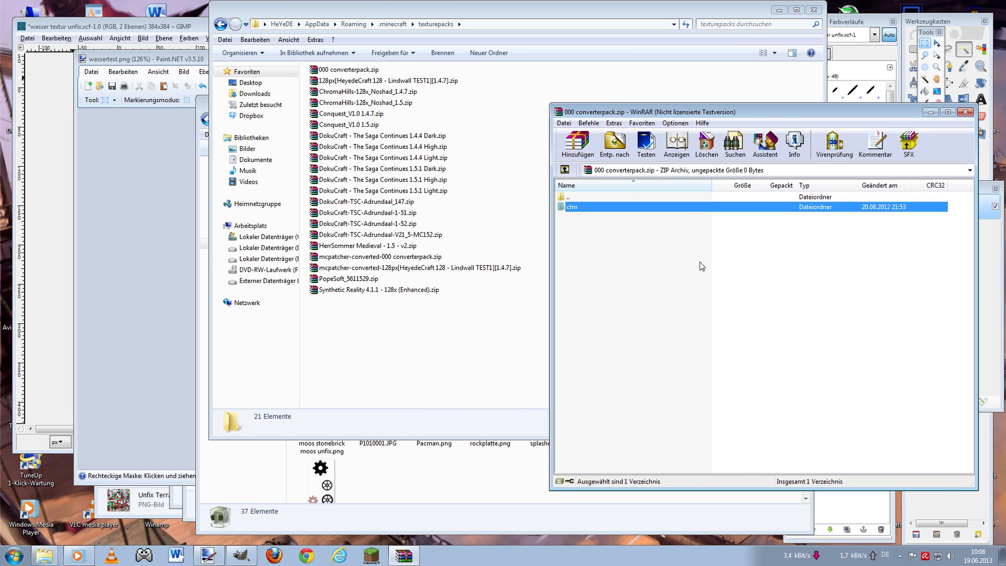
right_click(44, 556)
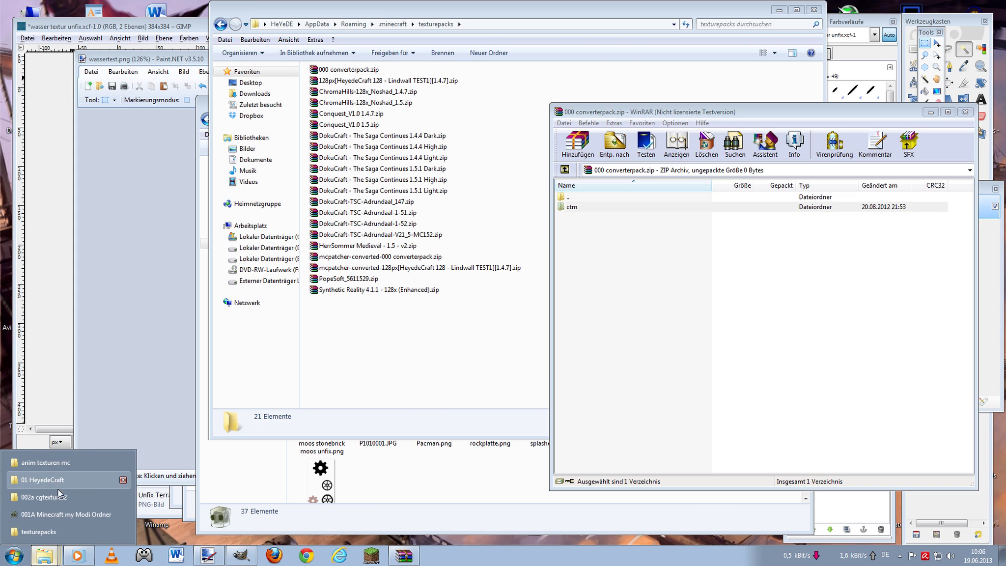
left_click(377, 485)
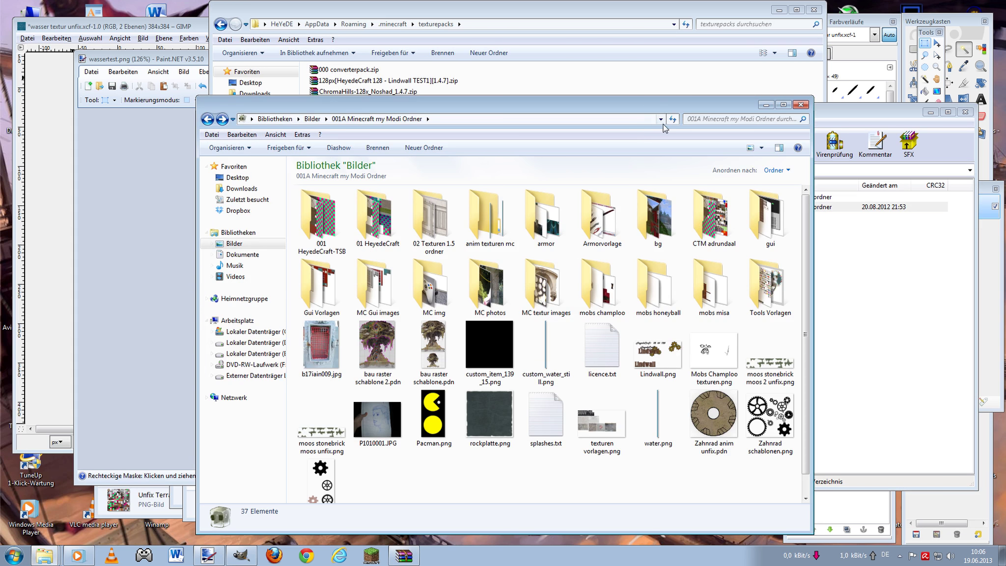
- Select custom_water_still.png in Explorer and bring the archive's root folder into view
left_click_drag(638, 110, 454, 77)
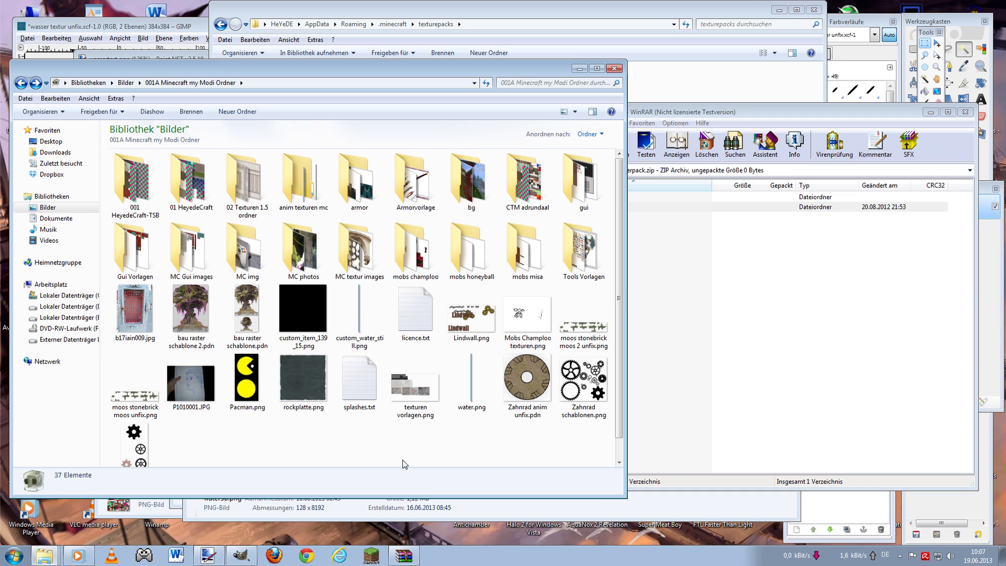
left_click(374, 305)
left_click(853, 112)
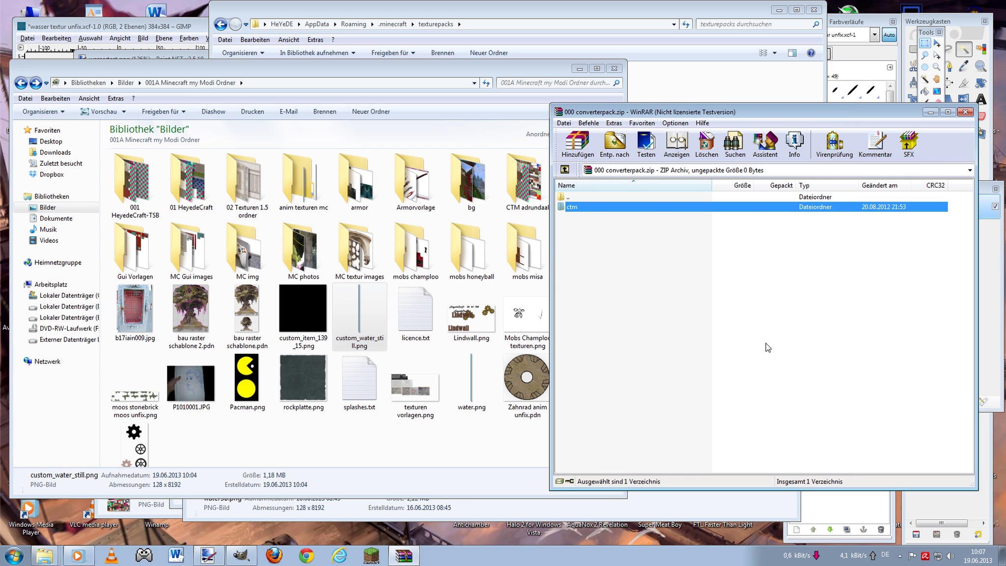
double_click(624, 210)
double_click(584, 195)
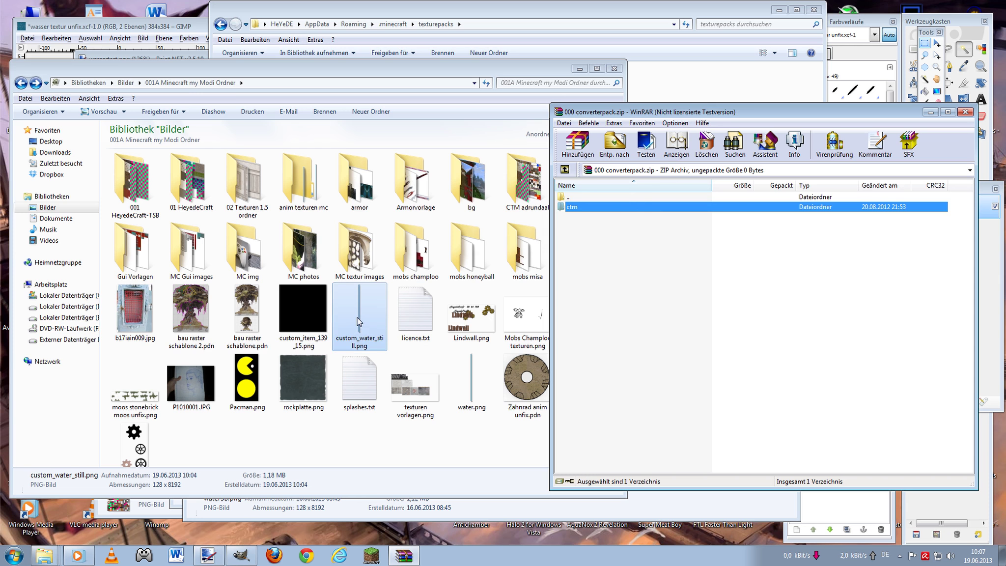
- Add custom_water_still.png to the archive root, then close WinRAR and show the desktop
left_click_drag(357, 320, 756, 320)
left_click(788, 392)
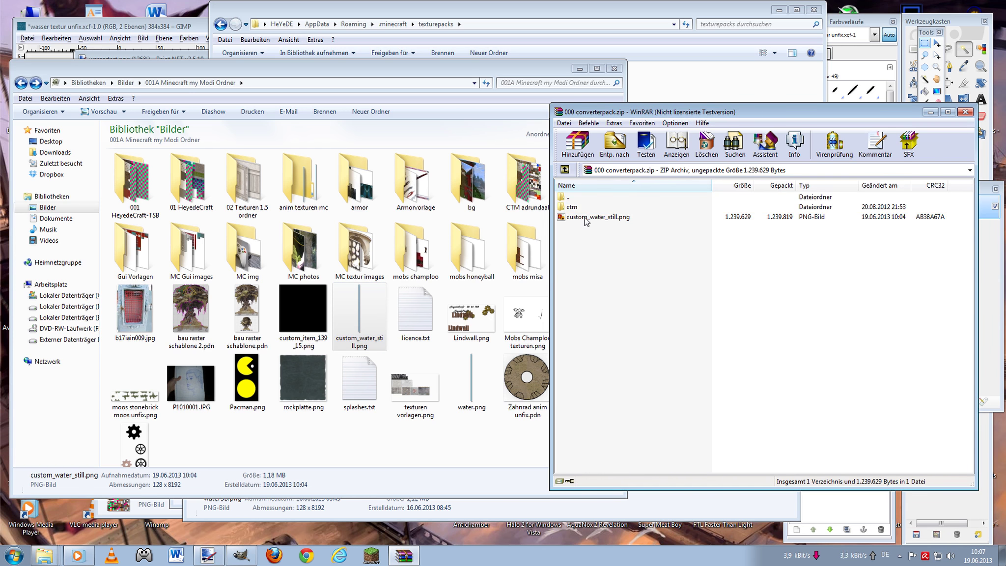
left_click(965, 112)
left_click(1002, 558)
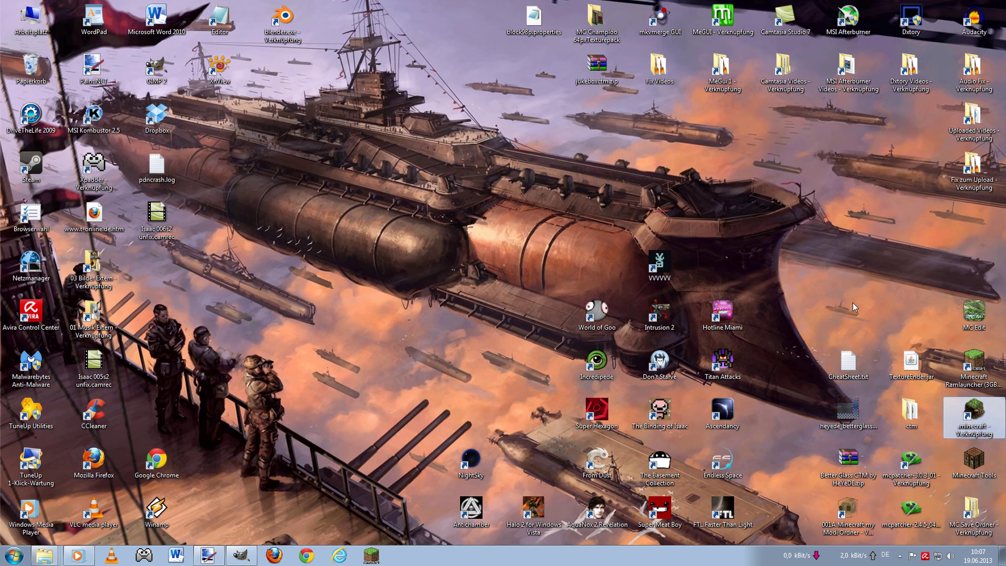
- Launch MCPatcher, allowing it to run and dismissing the warning
double_click(911, 461)
left_click(540, 286)
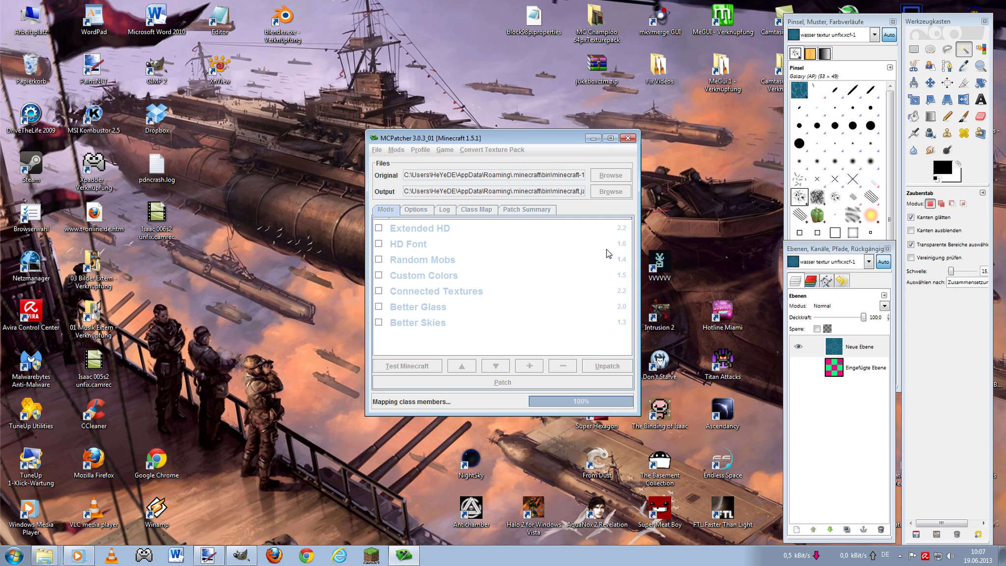
left_click(503, 314)
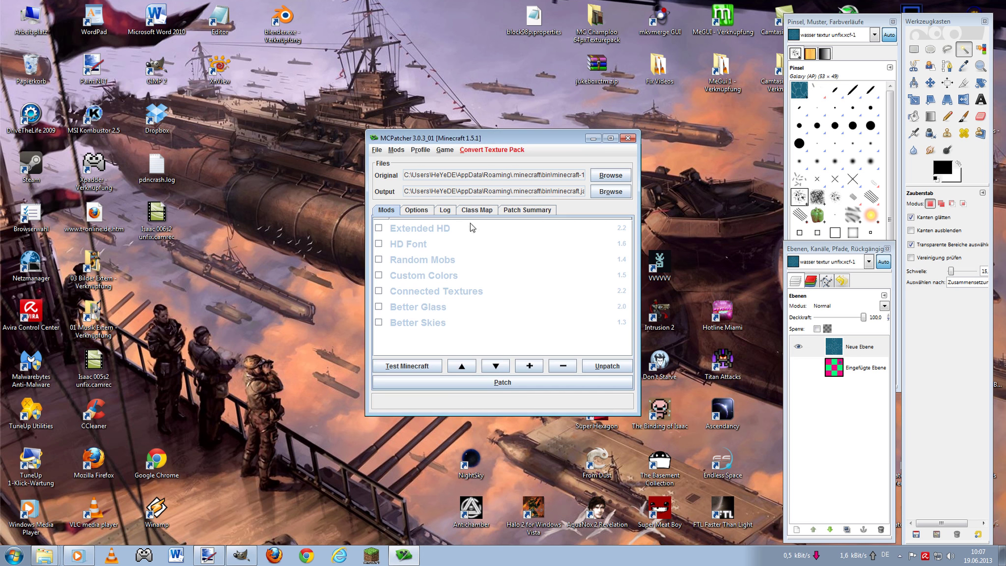
- Convert 000 converterpack.zip with Convert Texture Pack and acknowledge the Done message
left_click(497, 153)
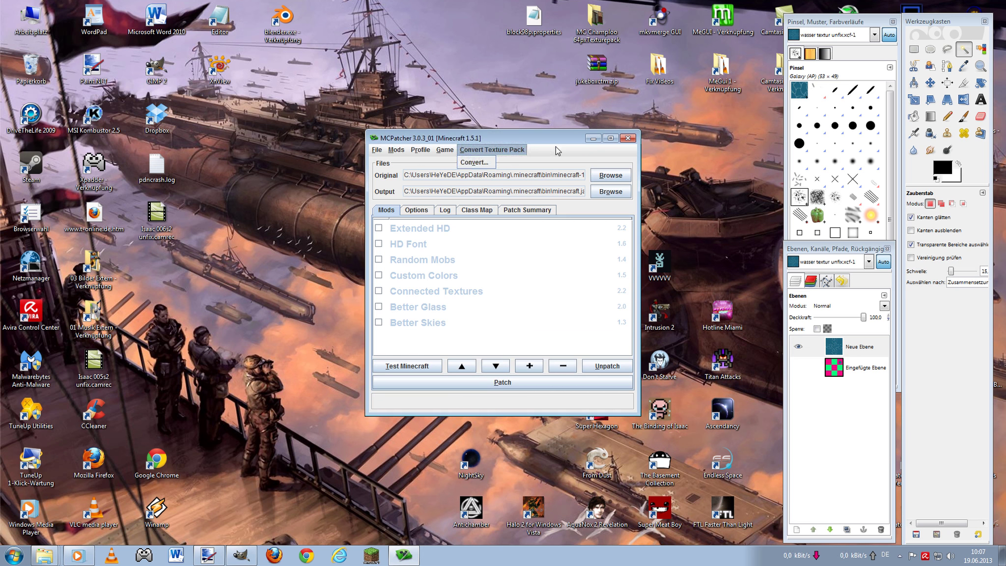
left_click(486, 156)
left_click(486, 151)
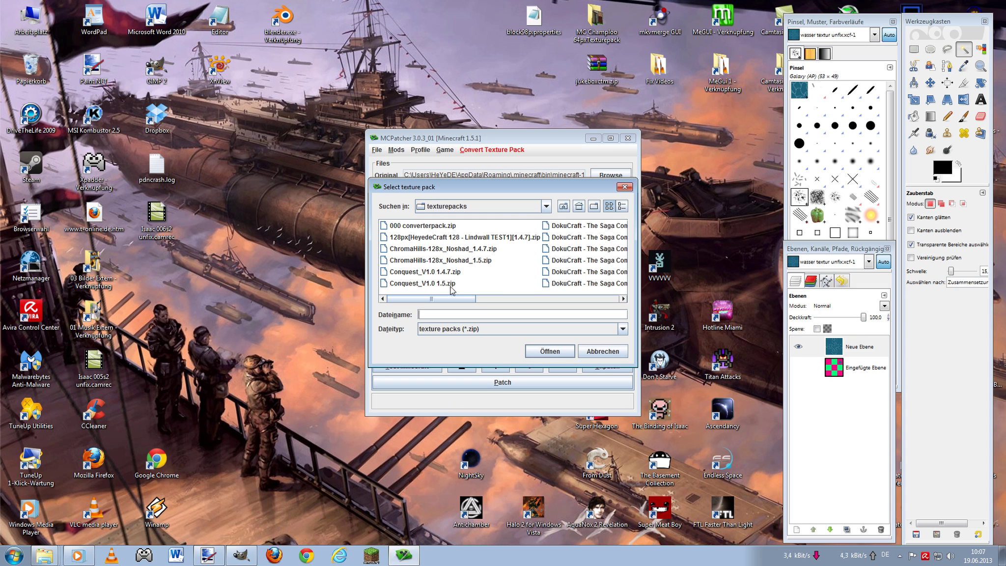
left_click(422, 227)
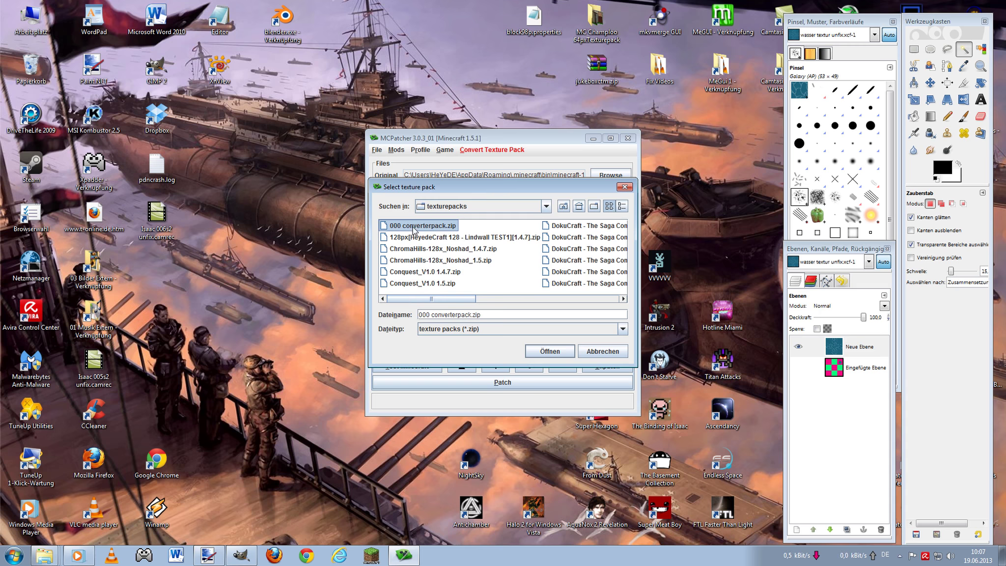
left_click(552, 352)
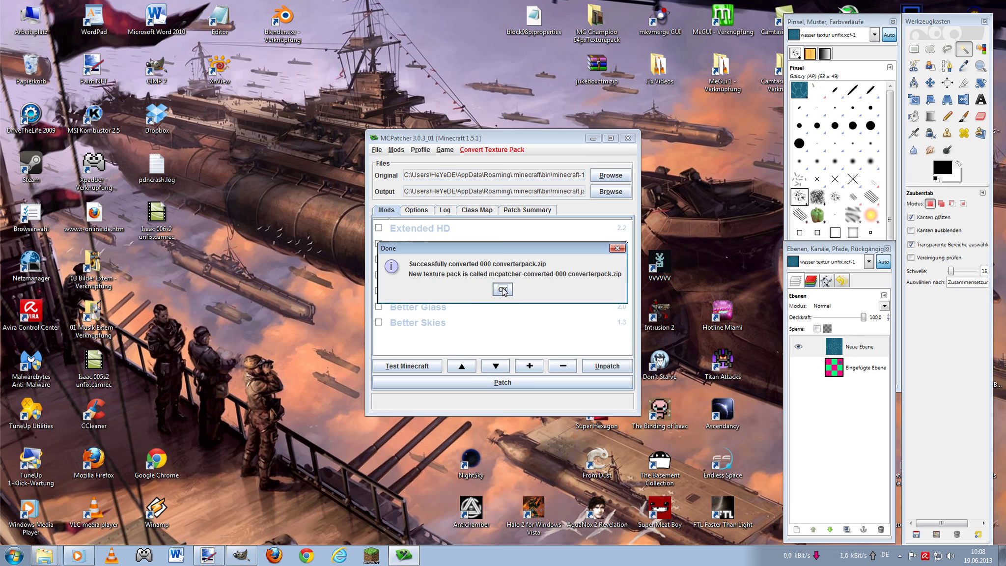
left_click(502, 290)
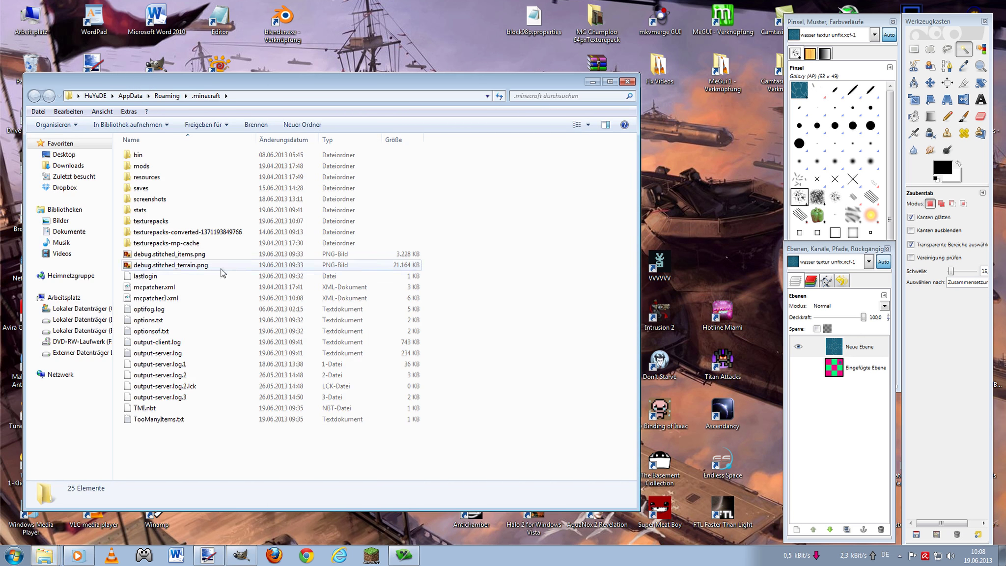
- Open the converted 000 converterpack archive from texturepacks and browse to textures\blocks
double_click(212, 222)
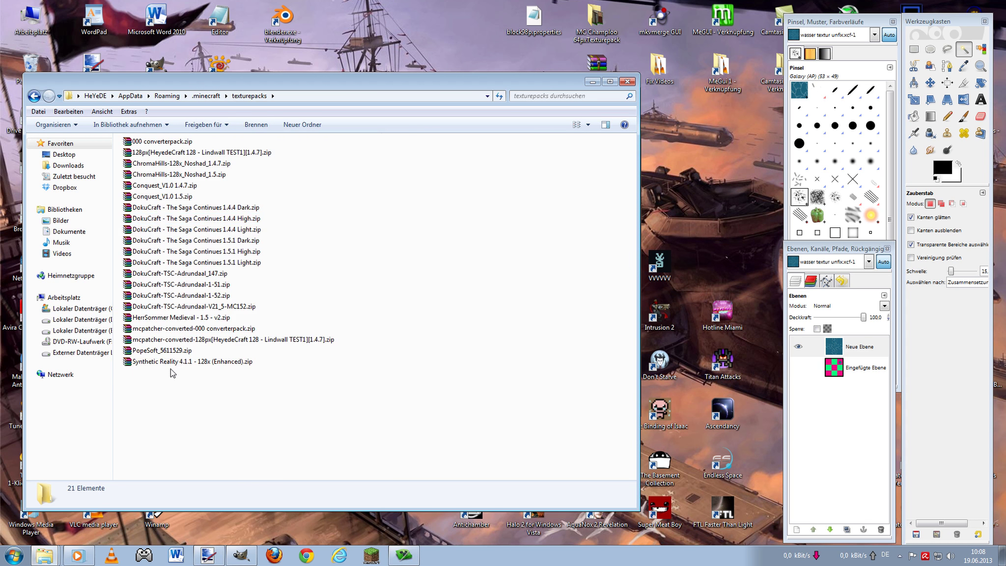
double_click(167, 329)
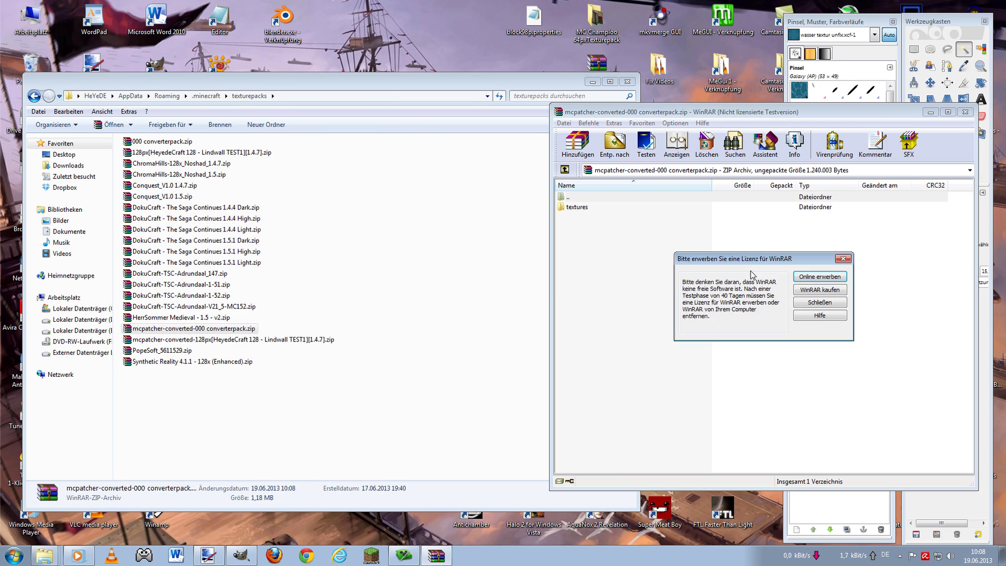
left_click(813, 305)
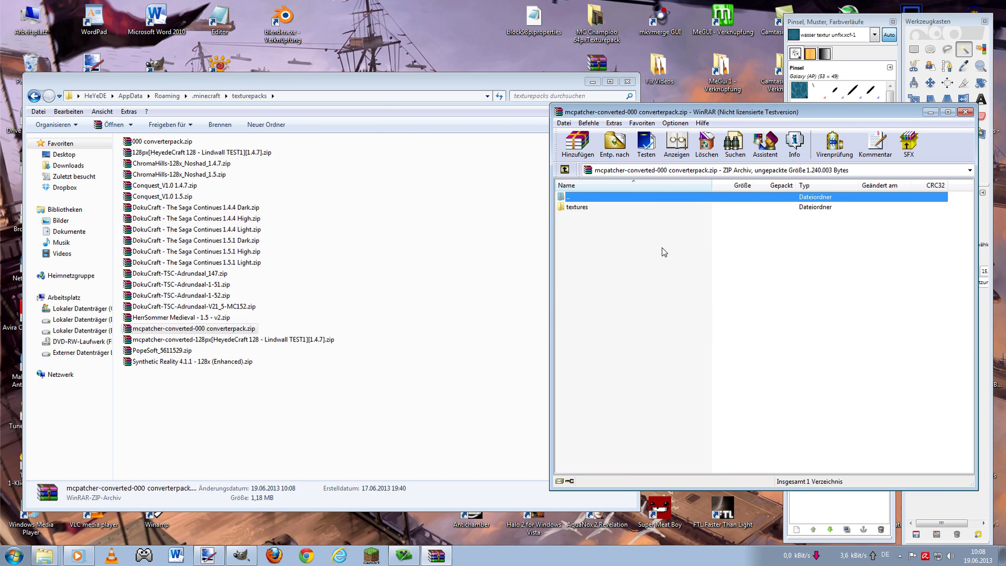
left_click(578, 208)
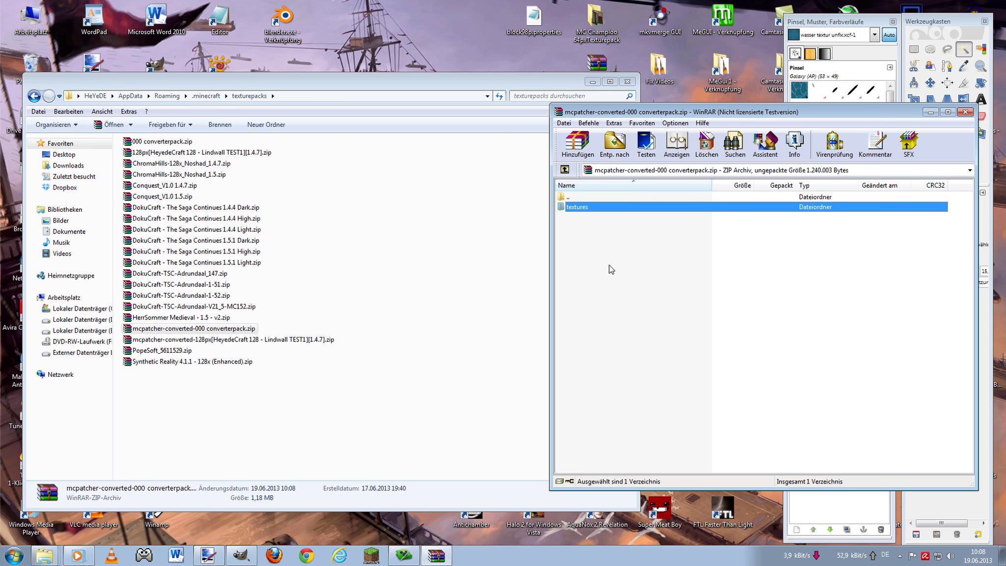
double_click(580, 209)
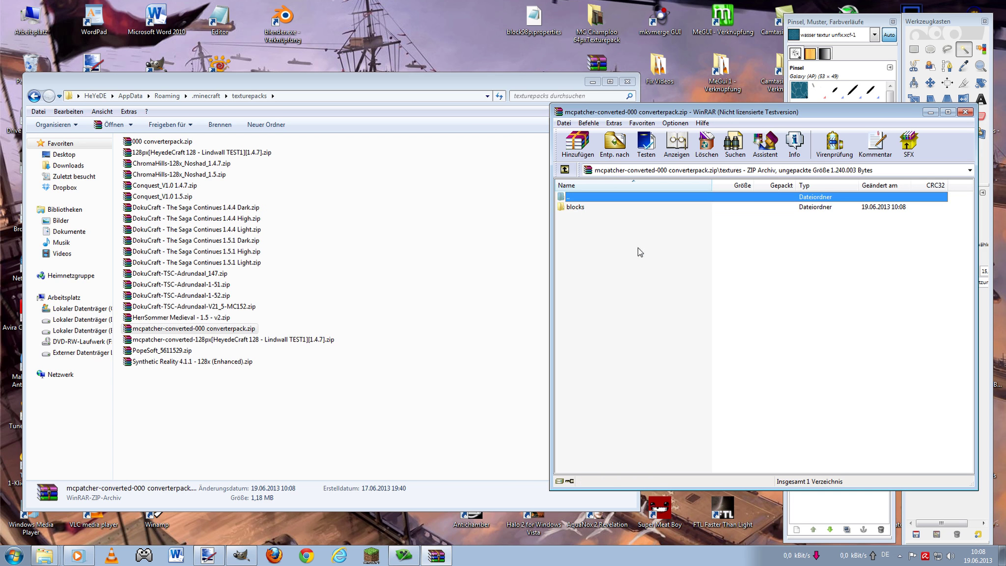
double_click(578, 209)
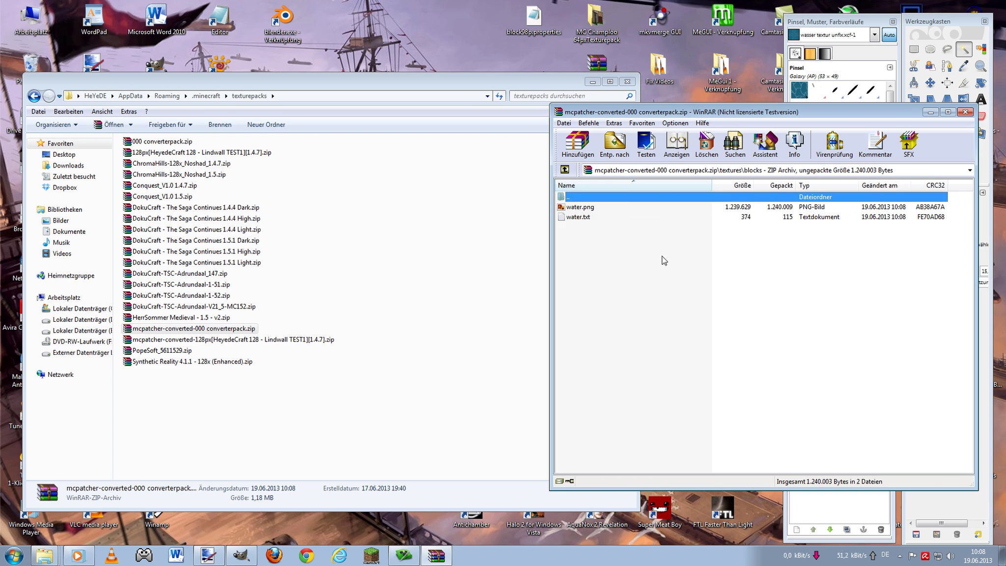
- Preview water.png and read the frame list in water.txt
double_click(584, 208)
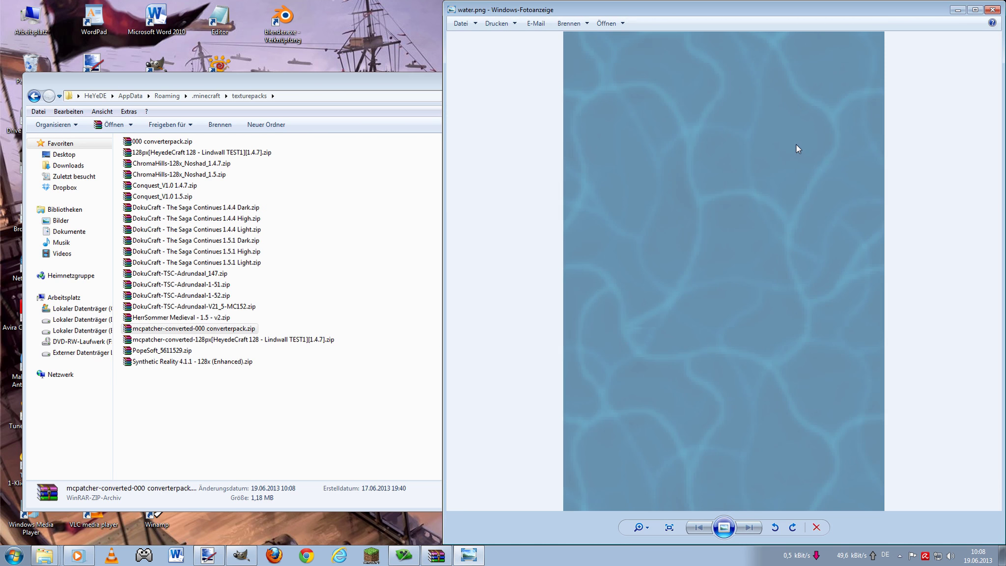
left_click(992, 10)
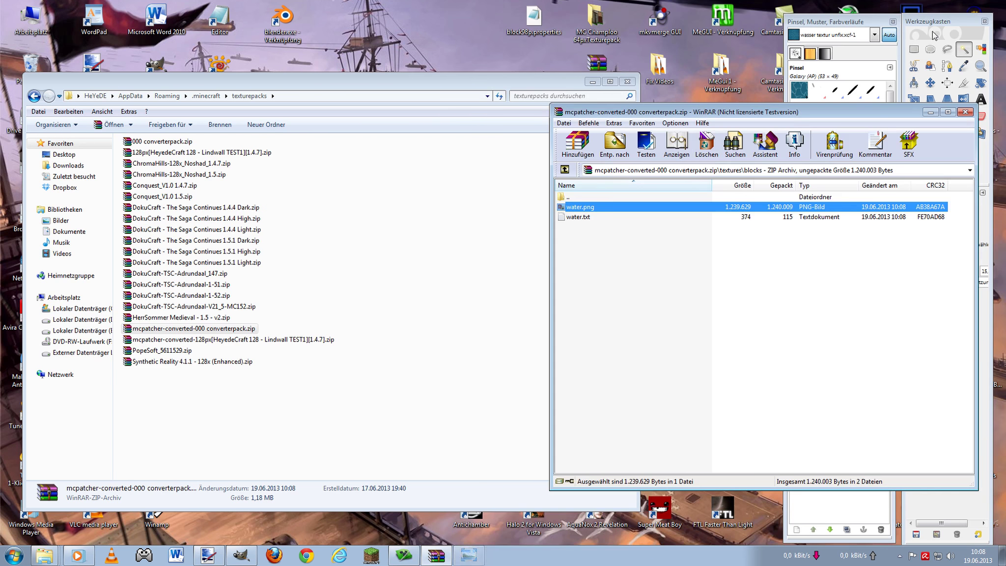
left_click(585, 217)
double_click(584, 218)
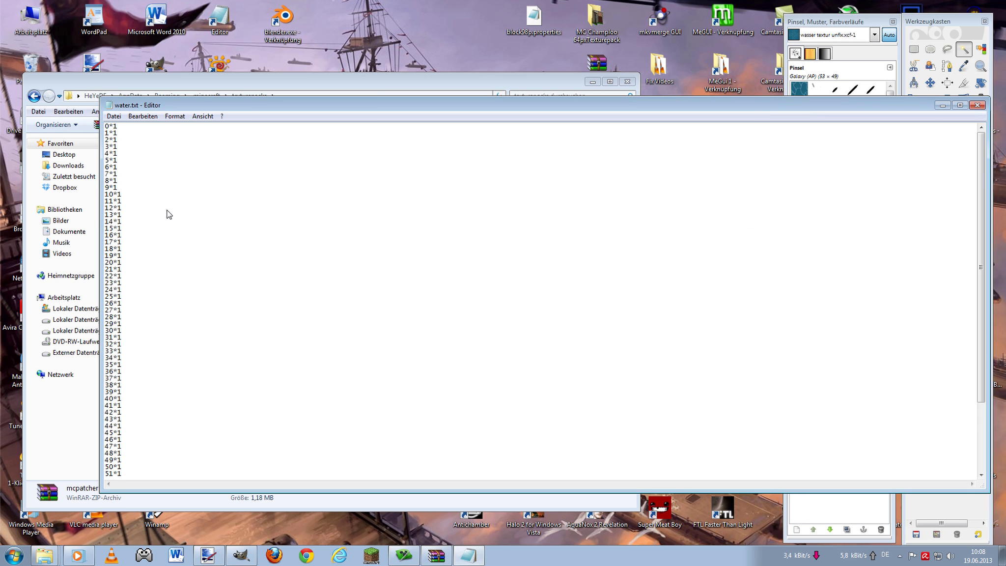
scroll(773, 244, "up", 2)
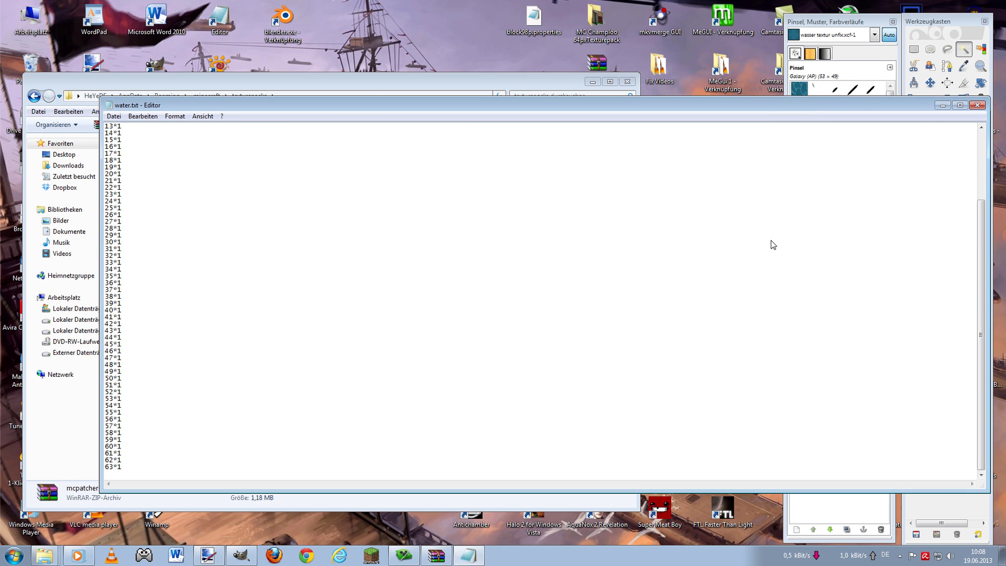
left_click(977, 106)
- Show water.png in the photo viewer and bring up its Open-with menu
double_click(576, 207)
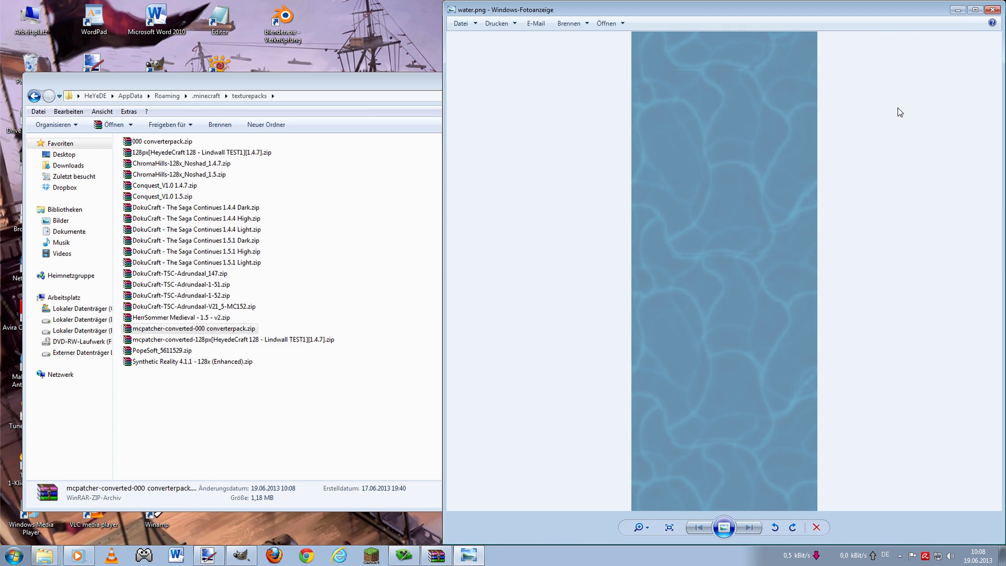
left_click(992, 9)
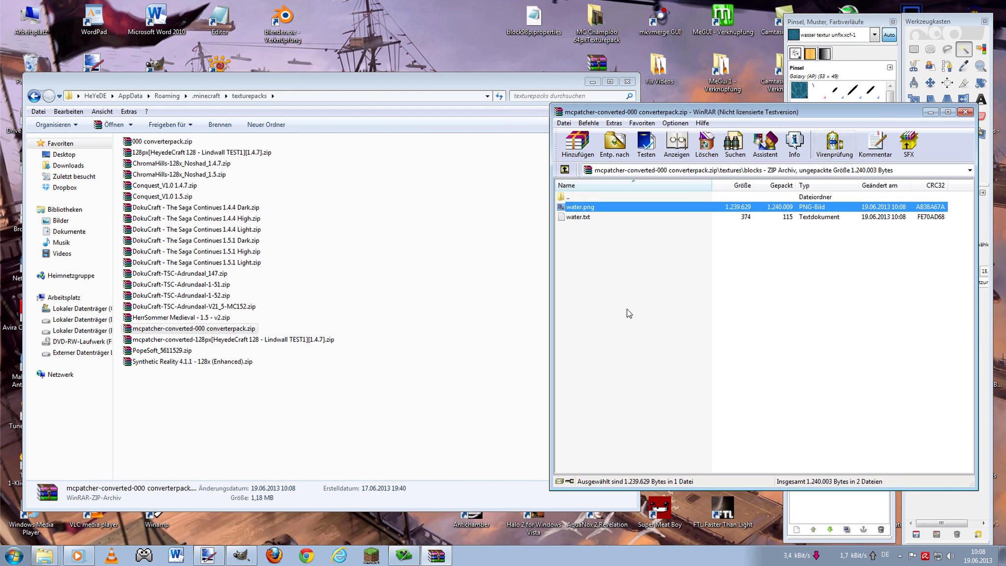
right_click(582, 207)
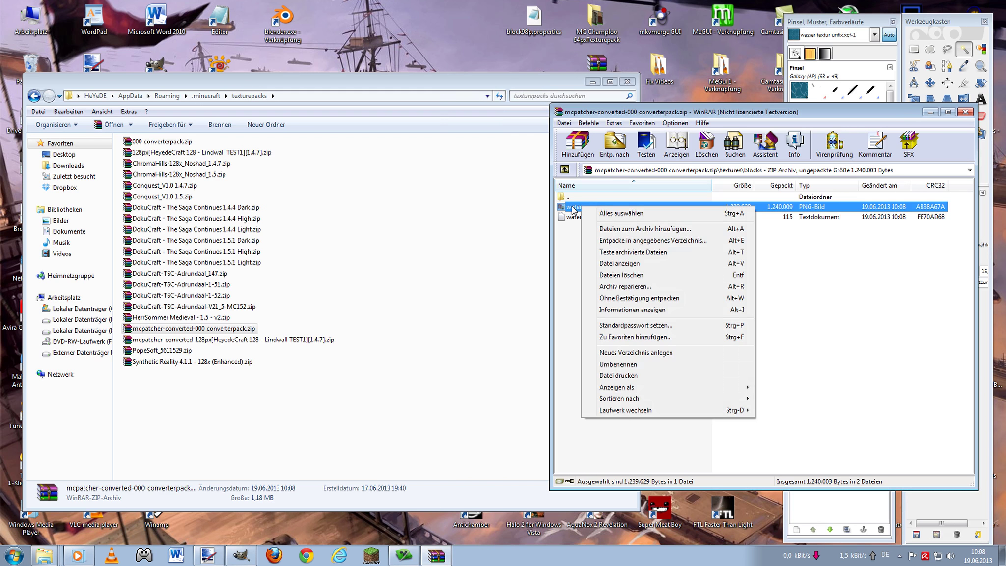
double_click(572, 207)
right_click(753, 278)
mouse_move(818, 285)
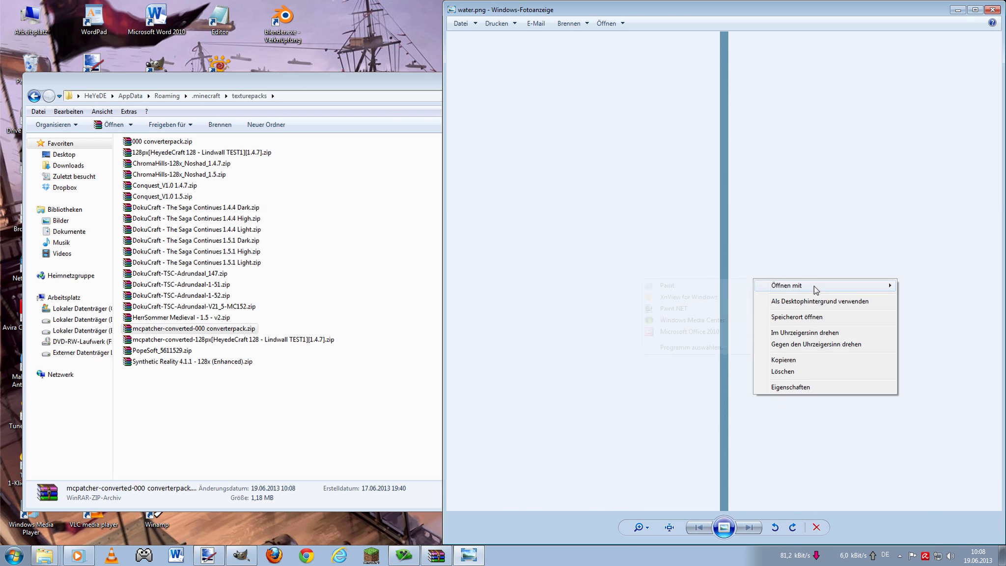
- Open water.png in Paint.NET and zoom into the water texture
left_click(694, 310)
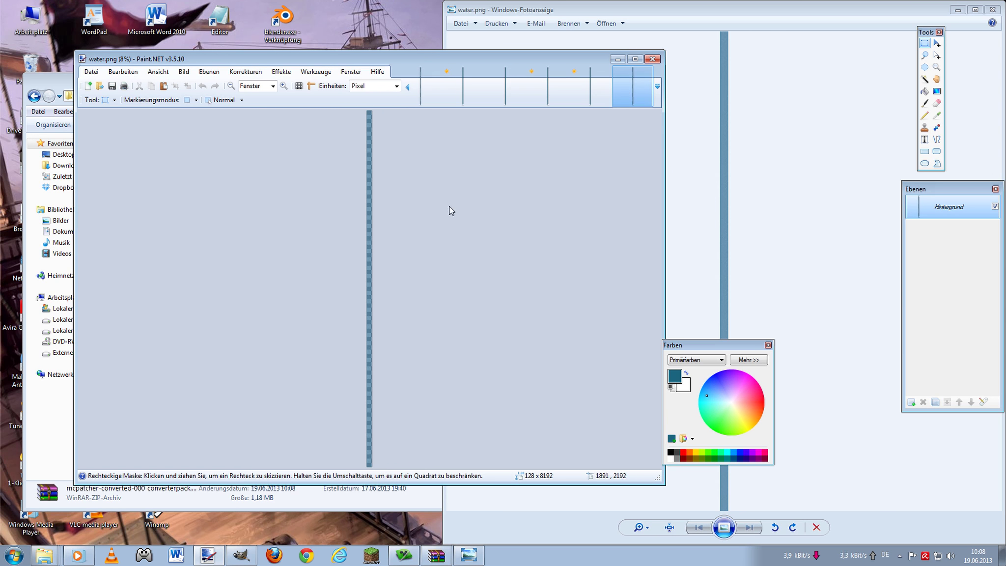
scroll(447, 220, "up", 1)
scroll(420, 204, "up", 2)
scroll(451, 232, "up", 3)
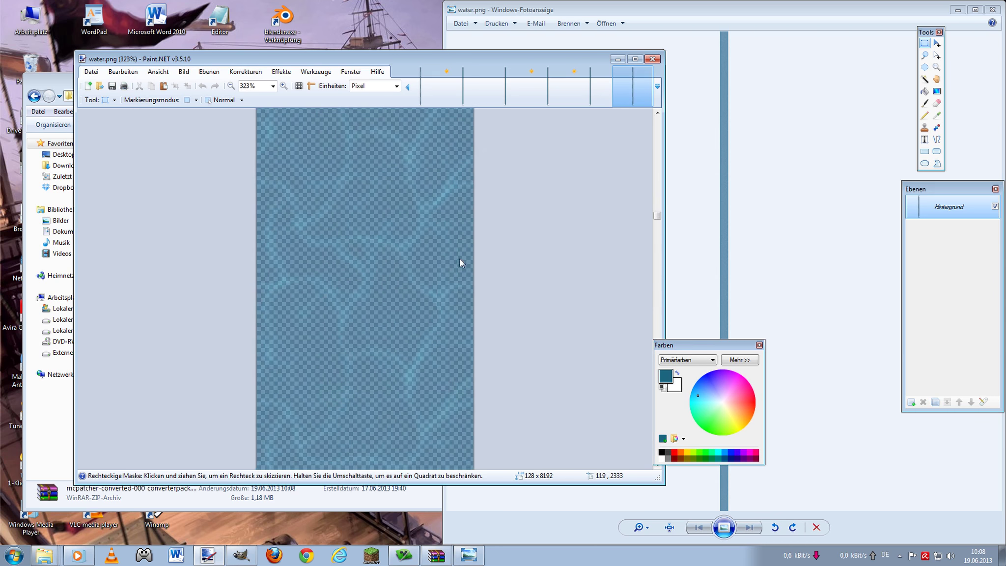
scroll(460, 259, "up", 2)
scroll(465, 262, "up", 3)
scroll(465, 261, "up", 5)
scroll(464, 261, "up", 5)
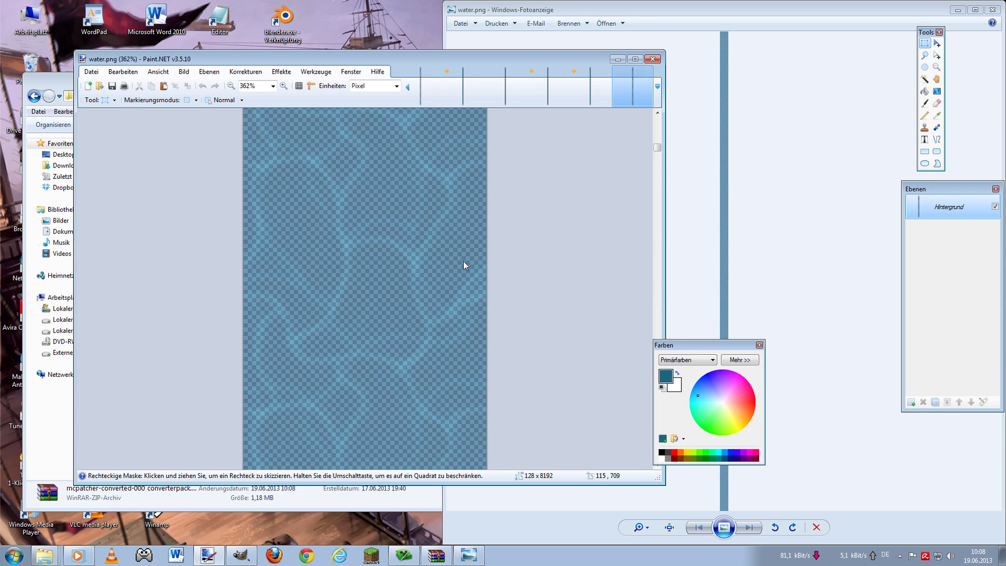
scroll(464, 268, "up", 2)
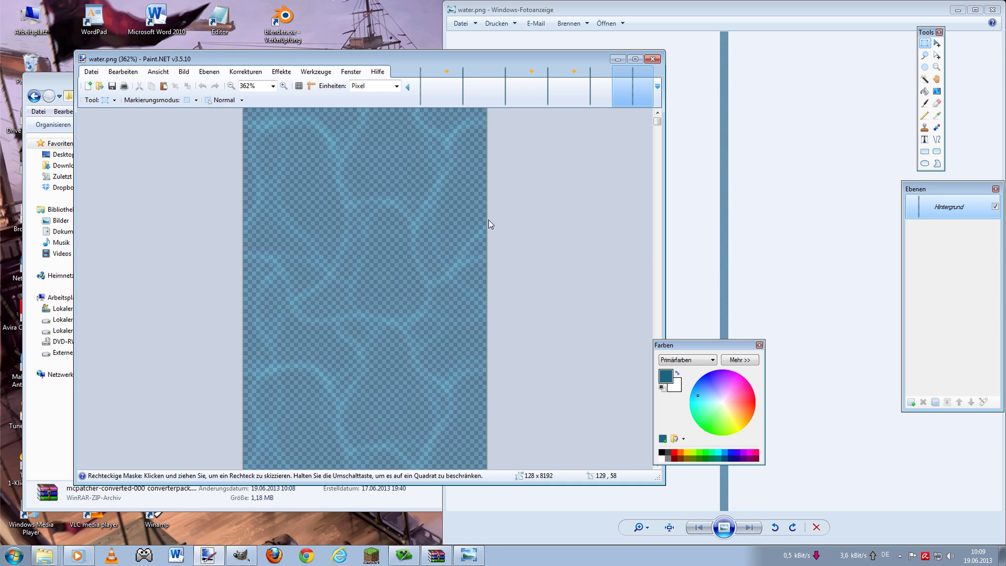
- Select the whole 128×8192 image with Bearbeiten > Alles auswählen
left_click(188, 73)
left_click(937, 43)
left_click(282, 71)
left_click(122, 71)
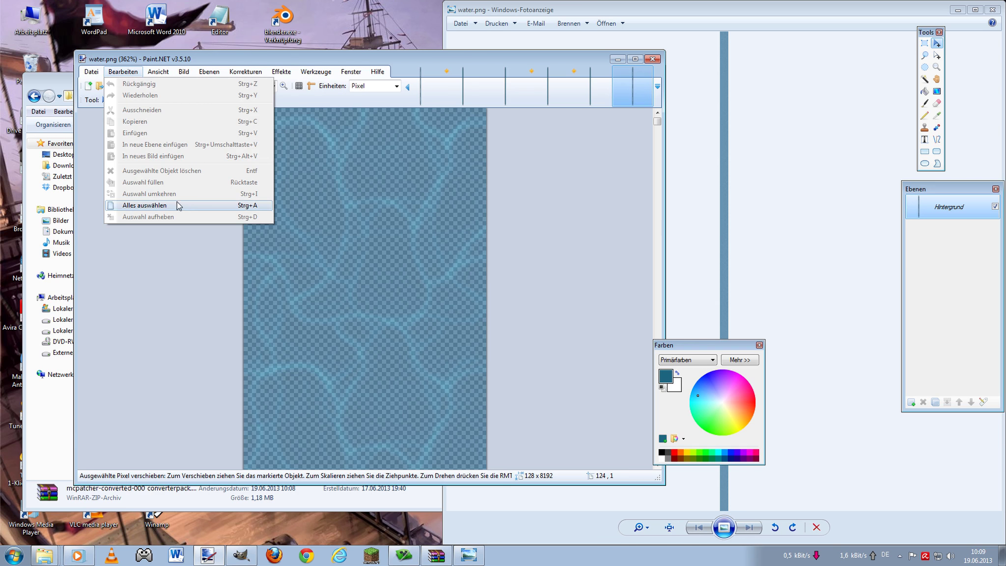
left_click(245, 206)
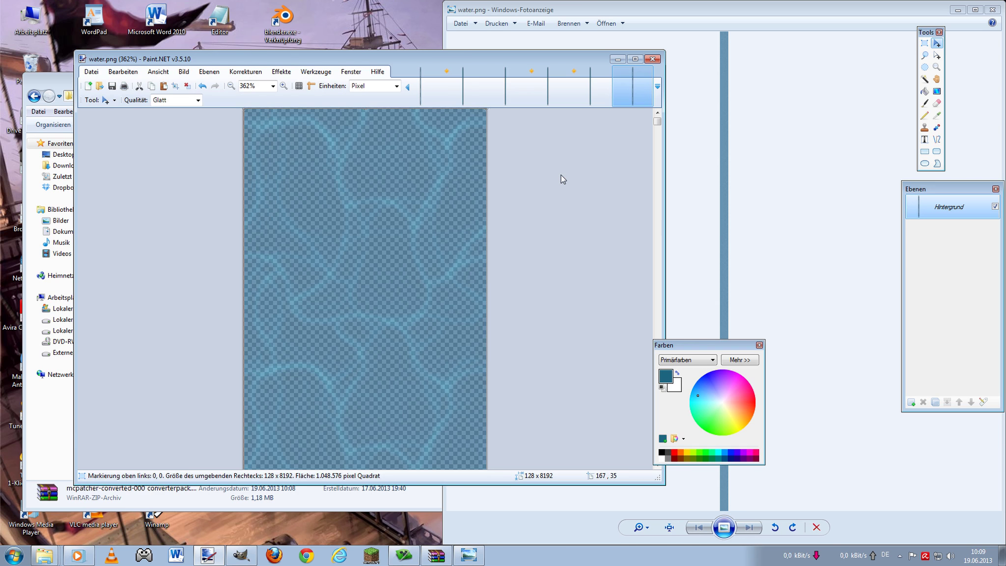
- Resize the canvas to width 256, height 16384
left_click(183, 72)
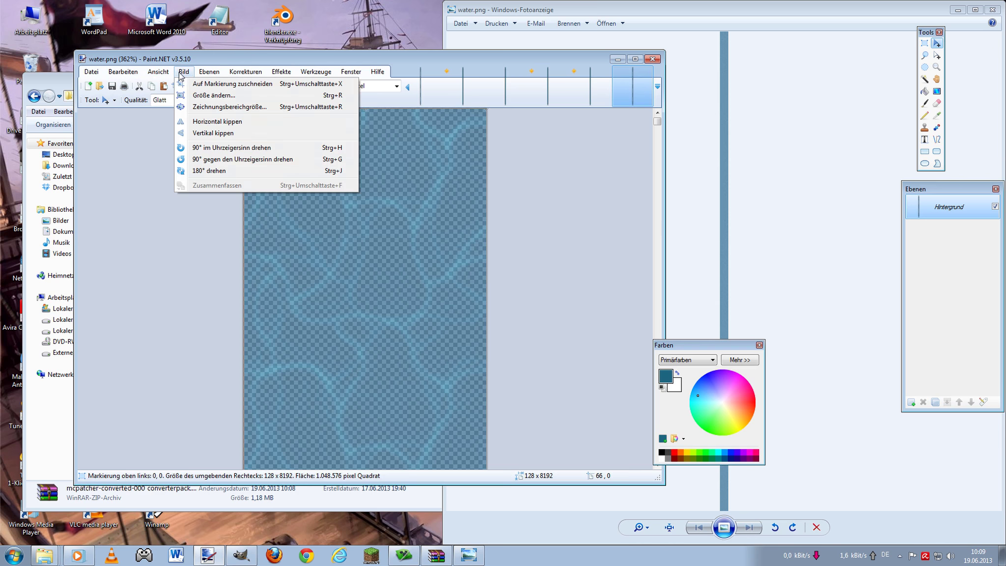
left_click(216, 106)
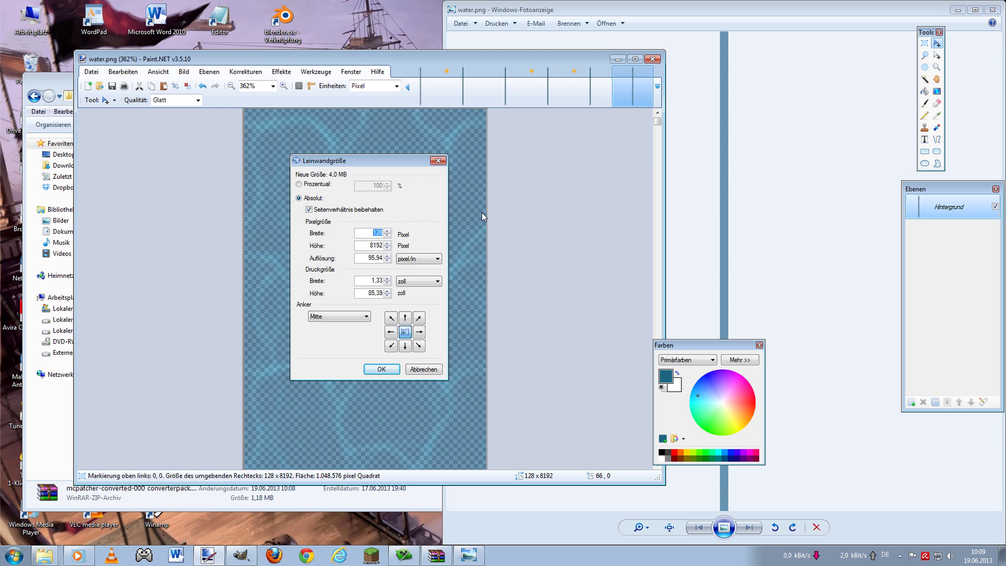
type("256")
left_click_drag(362, 248, 383, 245)
left_click(381, 371)
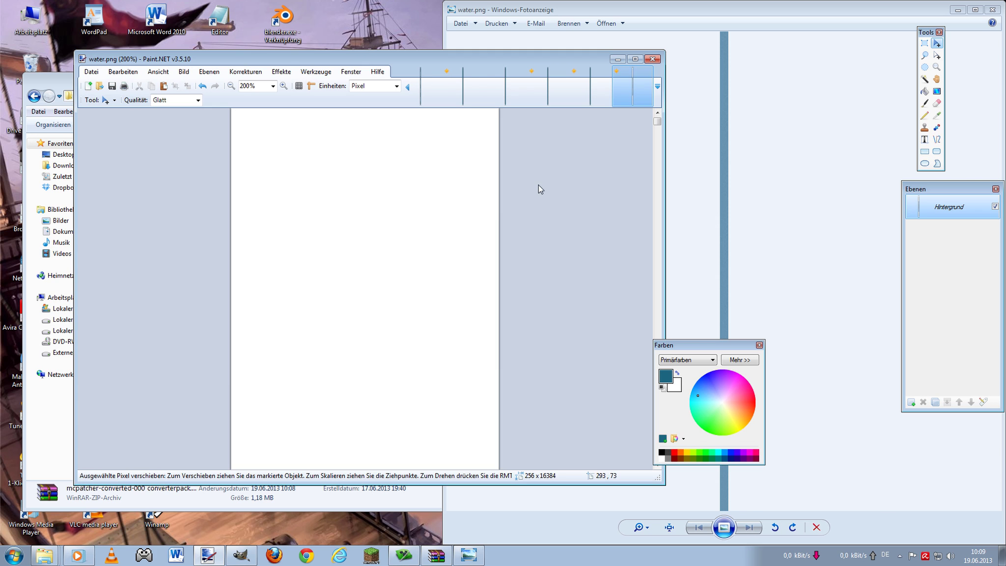
- Clear the enlarged canvas to transparency and paste the water strip
scroll(549, 191, "down", 7)
scroll(549, 191, "down", 2)
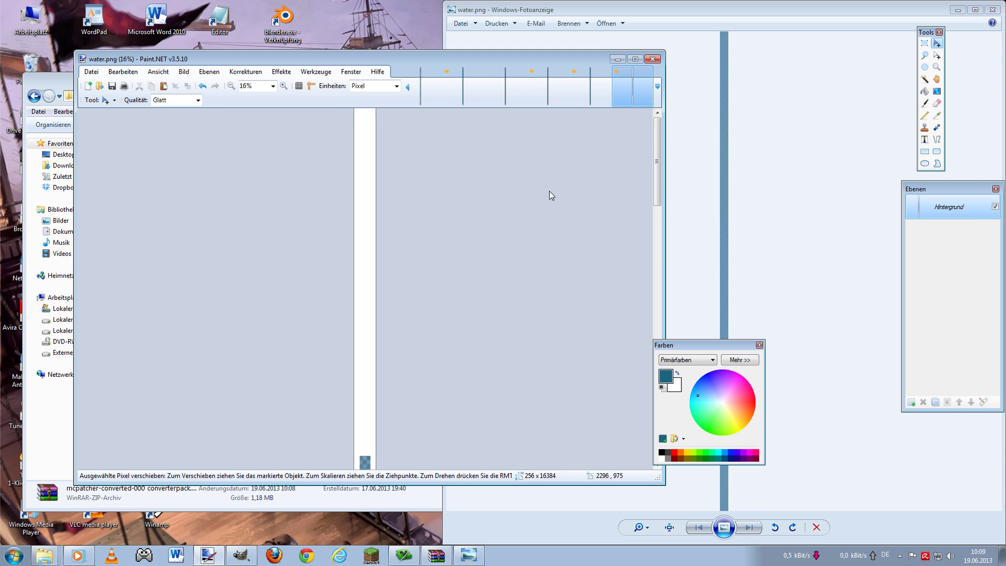
scroll(549, 191, "down", 2)
scroll(486, 241, "down", 5)
key("ctrl+a")
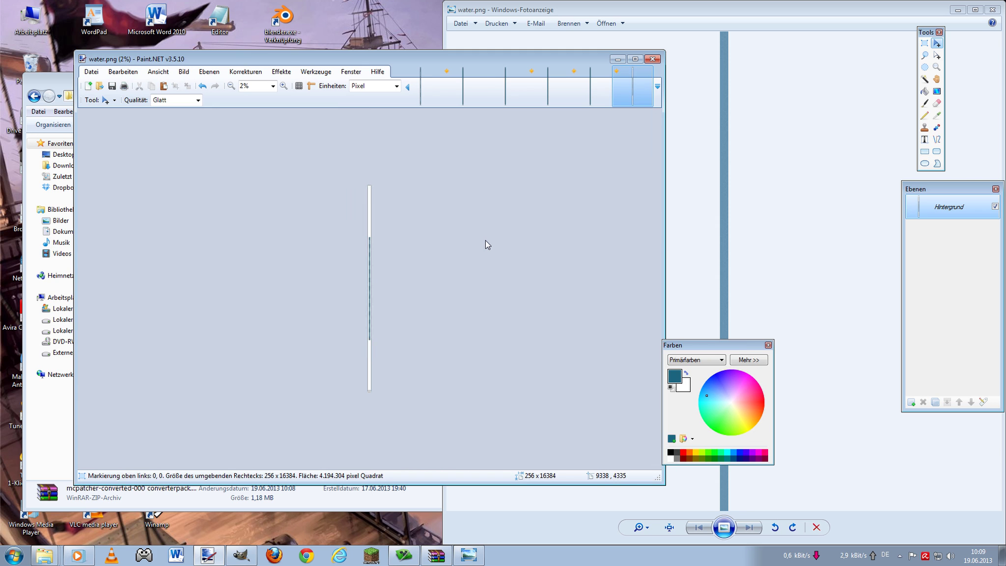
key("Delete")
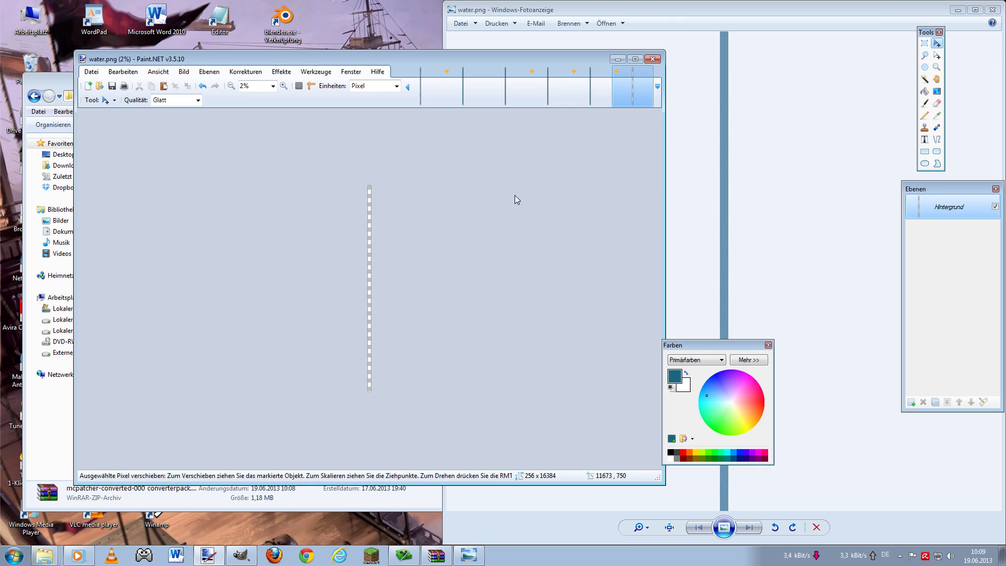
key("ctrl+v")
- Move the pasted strip into the right half, nudging it to x=128 at the top edge
scroll(393, 144, "up", 5)
scroll(393, 145, "up", 10)
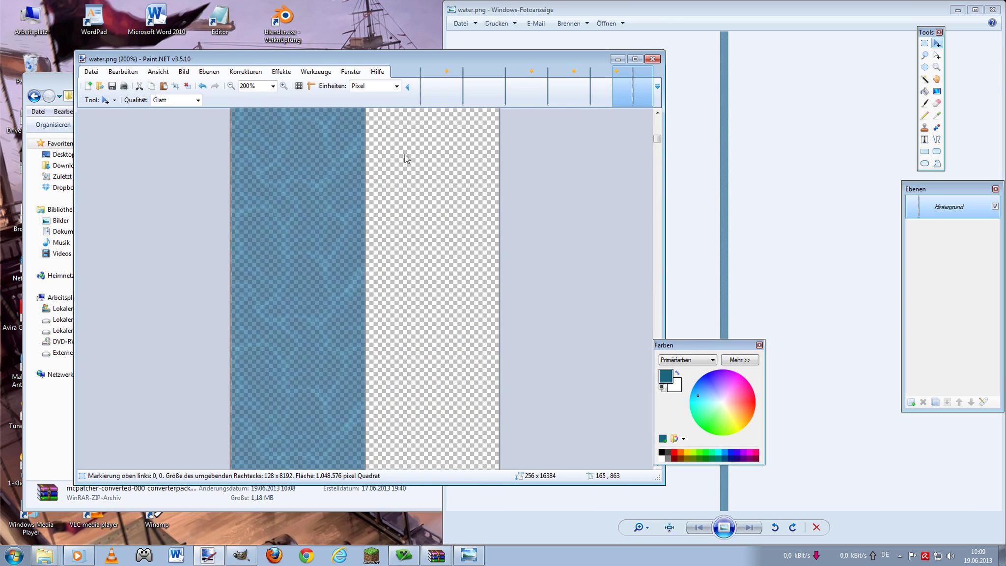
scroll(427, 158, "up", 15)
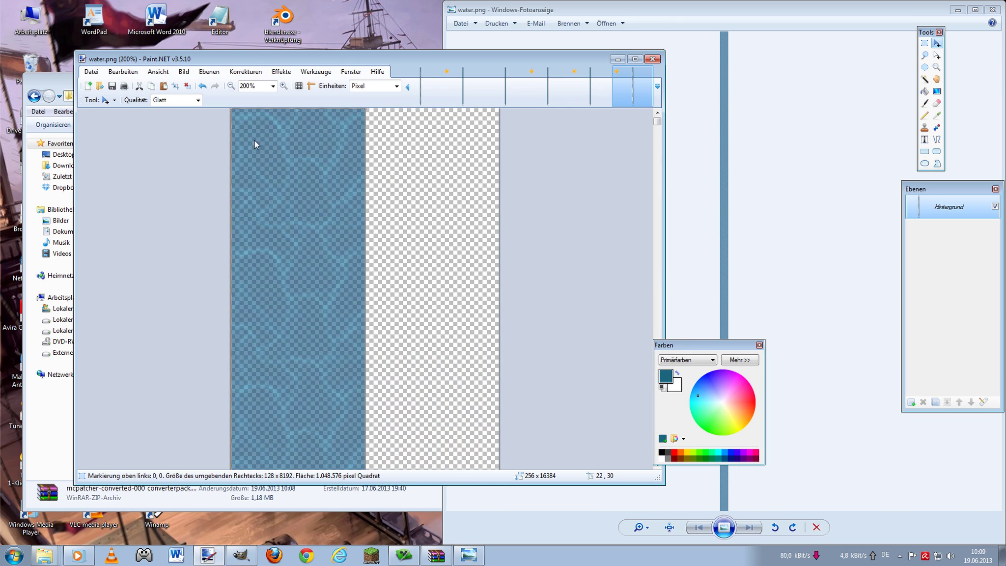
mouse_move(255, 140)
left_mouse_down()
mouse_move(392, 160)
mouse_move(386, 133)
left_mouse_up()
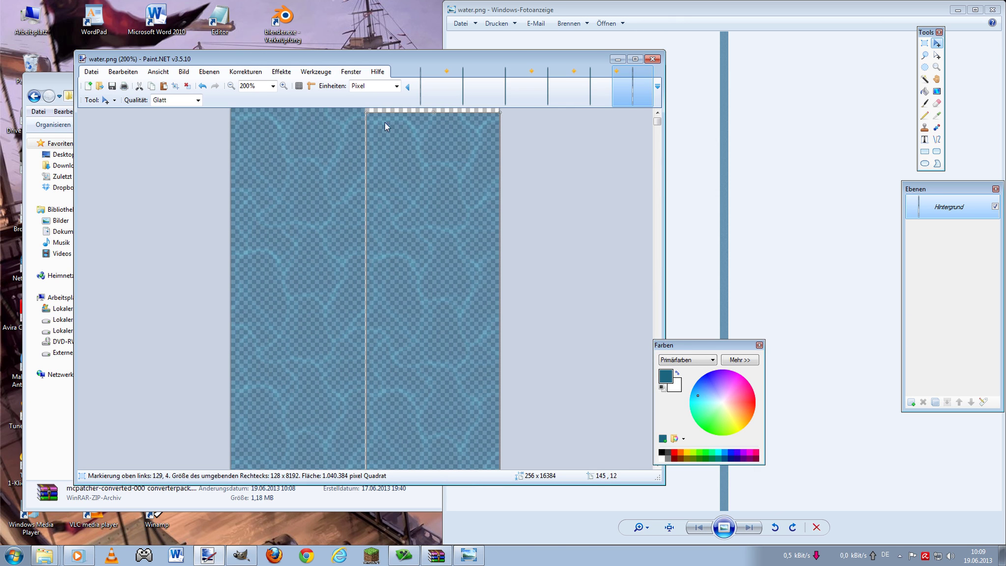
key("Up")
key("Left")
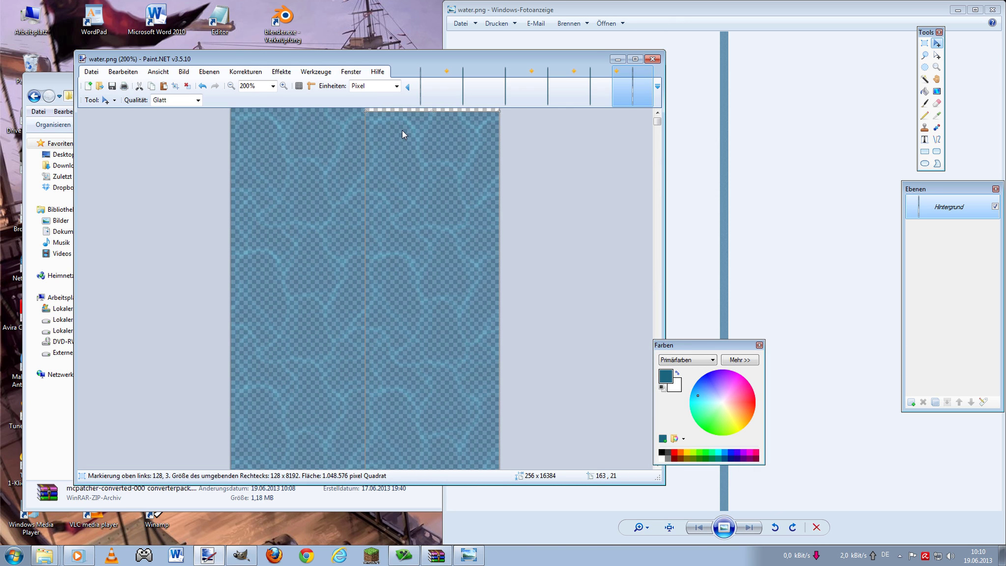
key("Up")
key("Up")
key("Up")
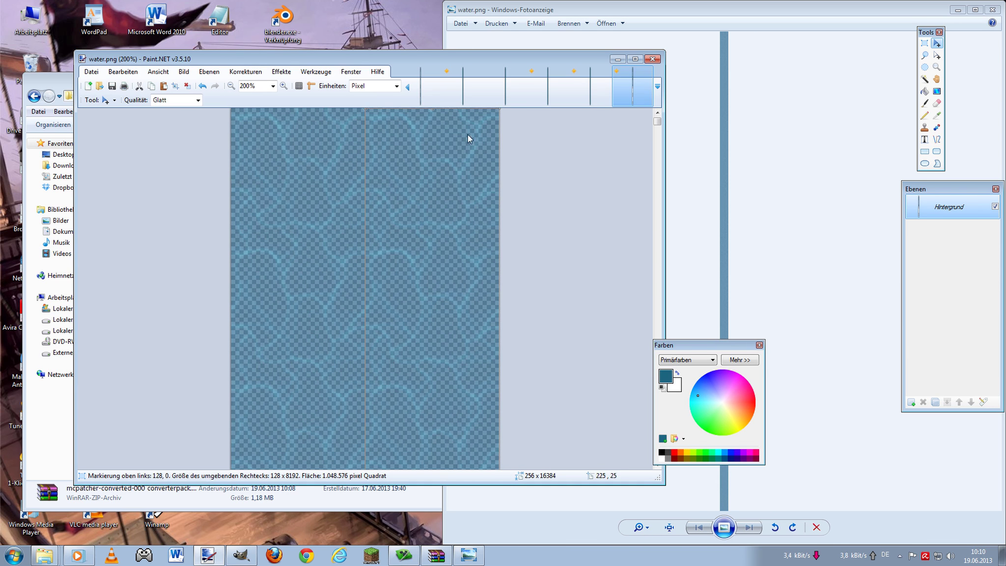
scroll(468, 135, "down", 5)
scroll(509, 123, "down", 5)
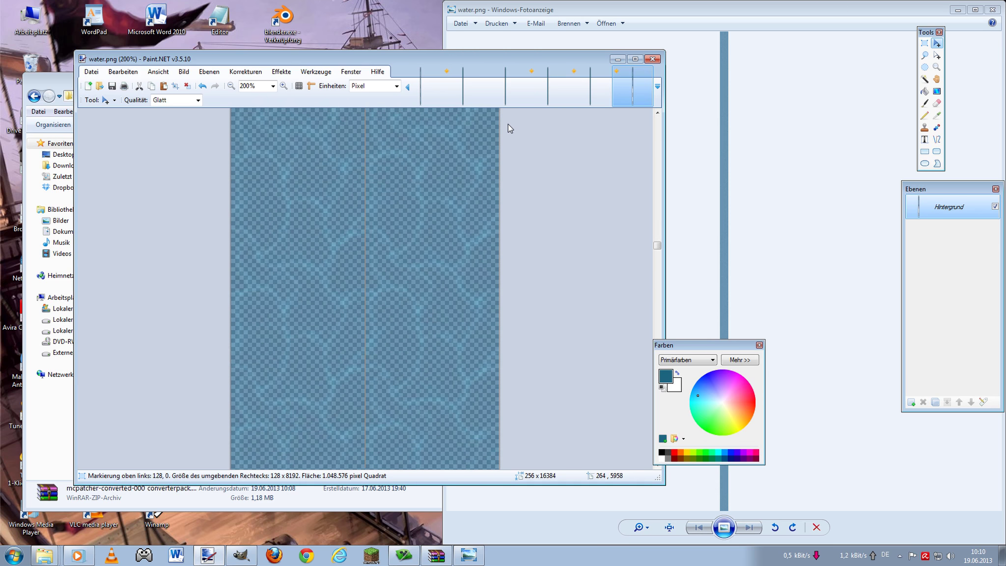
scroll(508, 126, "down", 5)
scroll(508, 124, "down", 3)
scroll(508, 124, "up", 1)
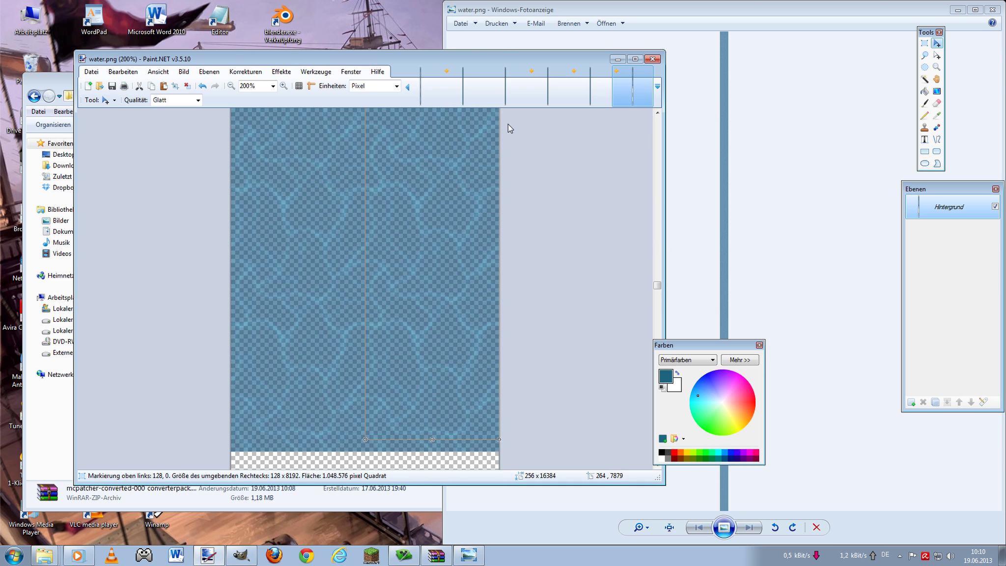
left_click(407, 87)
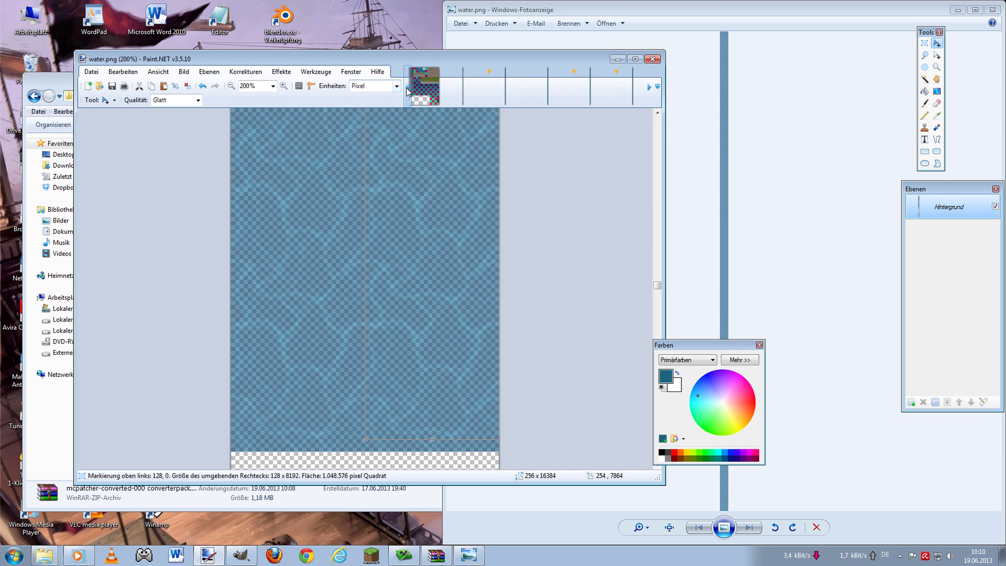
- In wassertest.png, undo and redo to restore the extra water layers Ebene 3 to 5
left_click(479, 101)
key("ctrl+z")
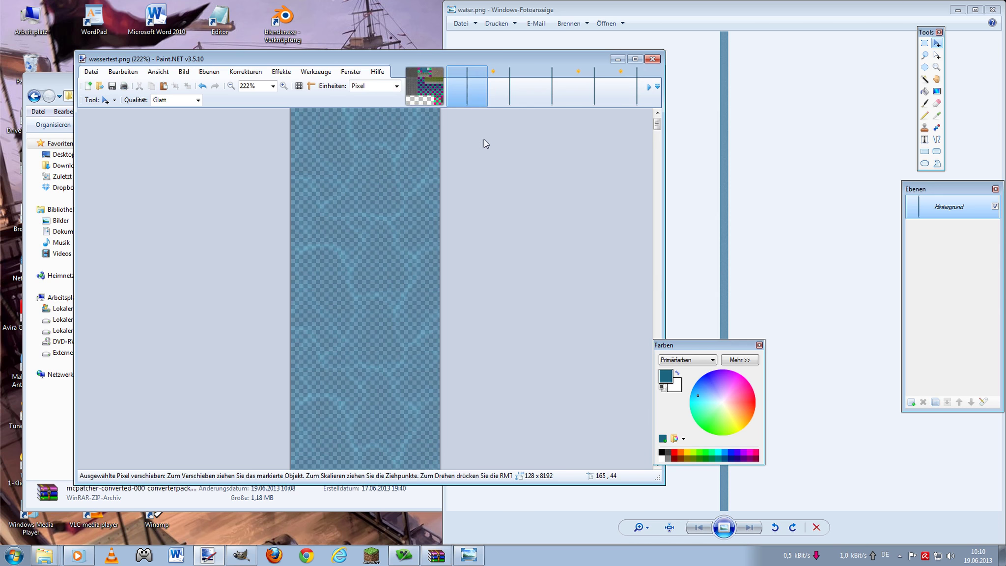
key("ctrl+y")
key("ctrl+z")
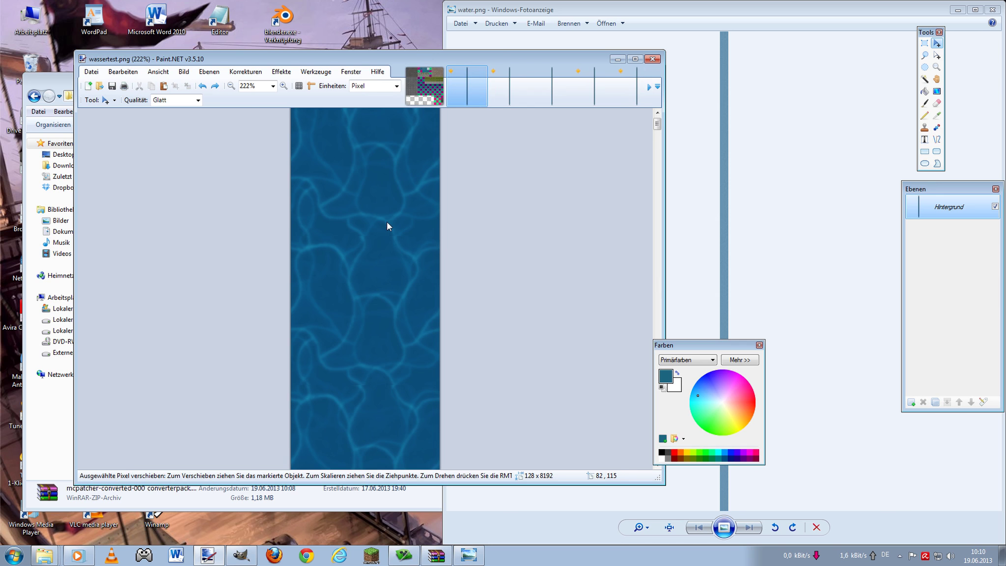
key("ctrl+y")
key("ctrl+z")
key("ctrl+y")
key("ctrl+y")
key("ctrl+y")
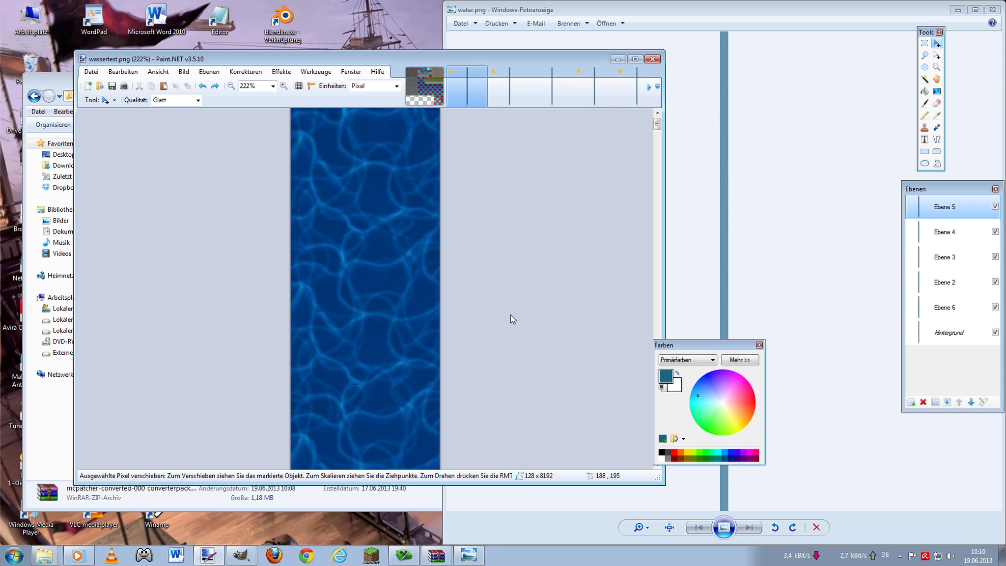
- Shift the top water layer down and lower Ebene 5's opacity
key("Down")
key("Down")
key("Down")
key("Down")
key("Down")
key("Down")
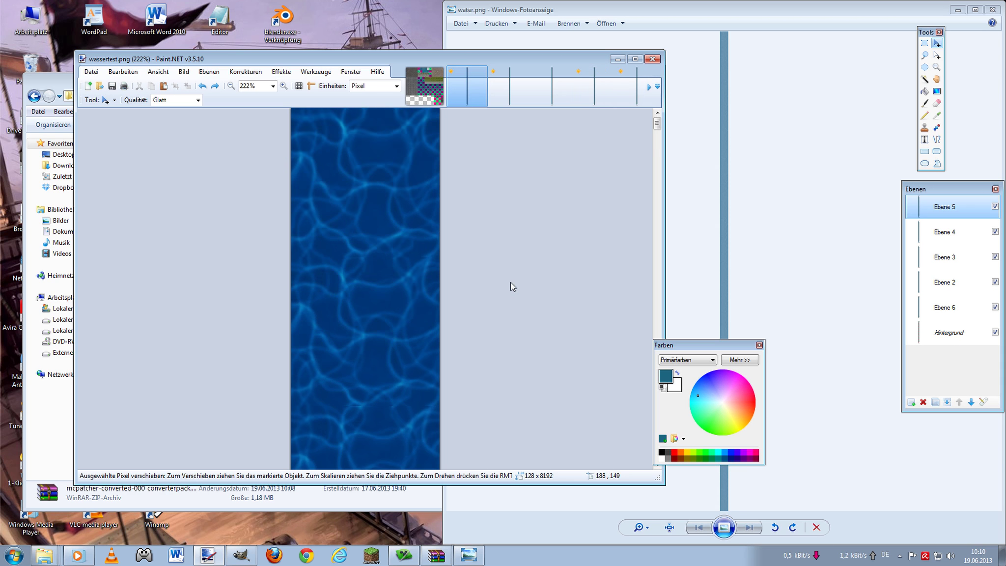
key("Down")
key("Down")
key("Down")
left_click(982, 400)
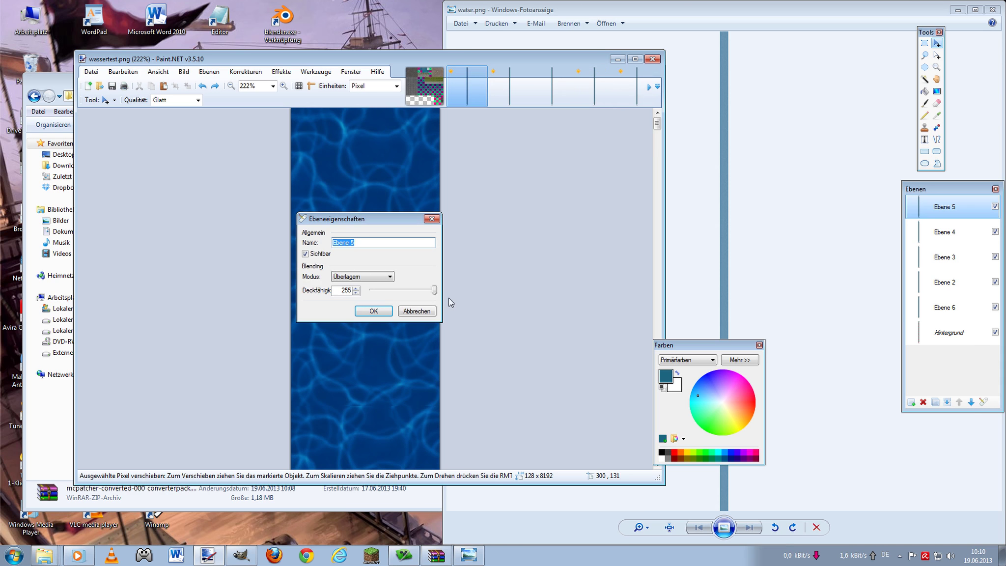
left_click_drag(434, 289, 408, 289)
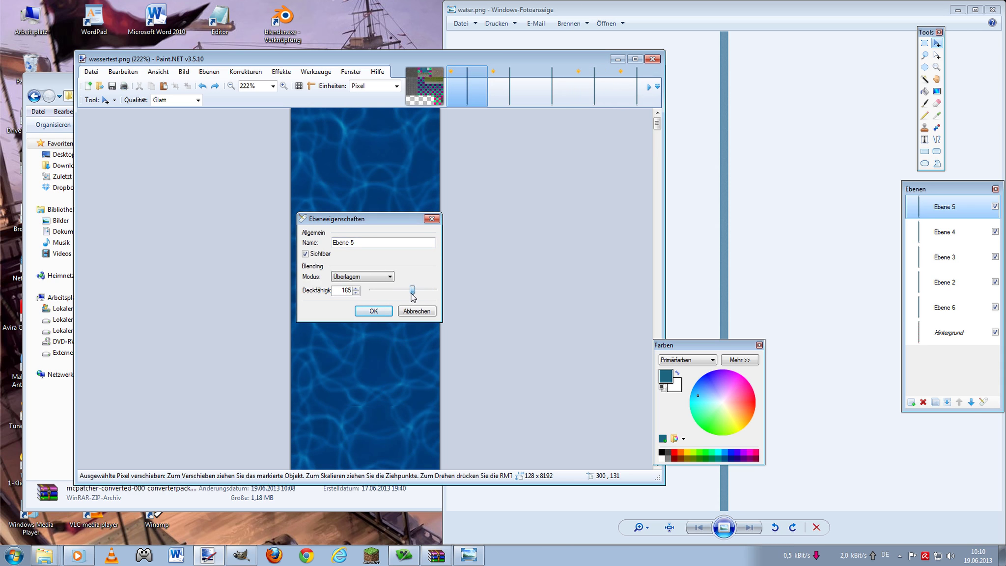
left_click(374, 311)
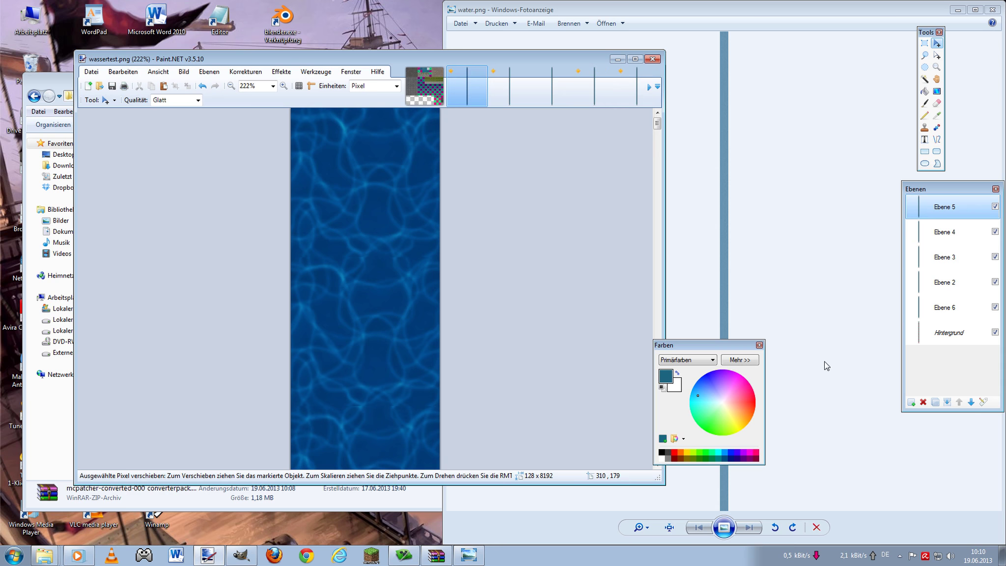
- Merge all water layers into a fully opaque background layer and select the whole image
left_click(948, 403)
left_click(948, 403)
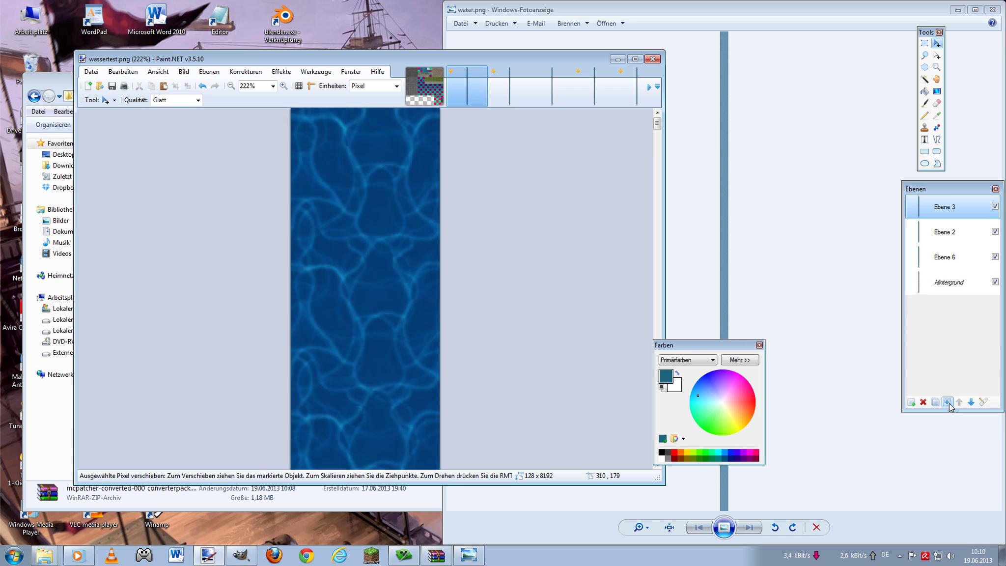
left_click(948, 403)
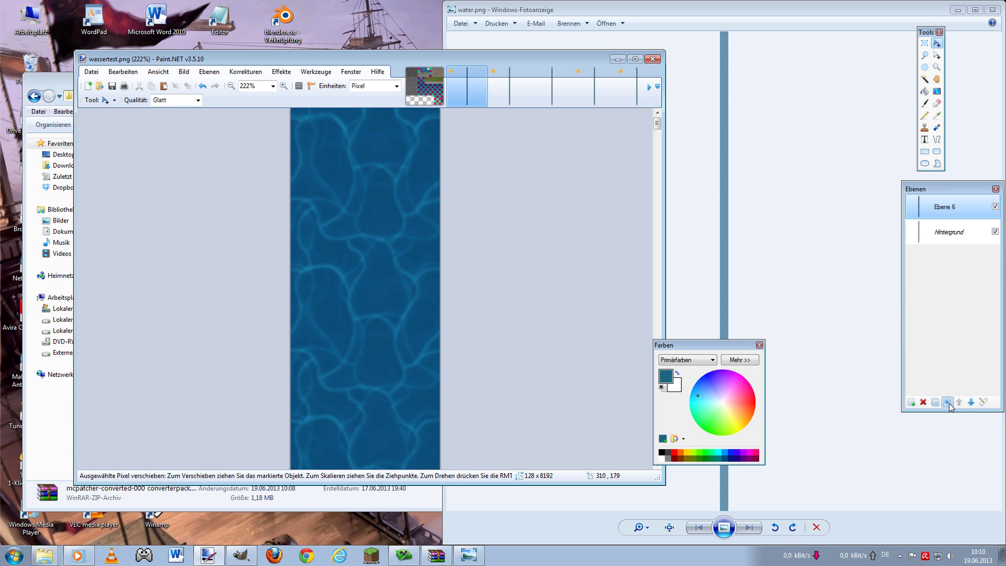
left_click(948, 402)
left_click(983, 402)
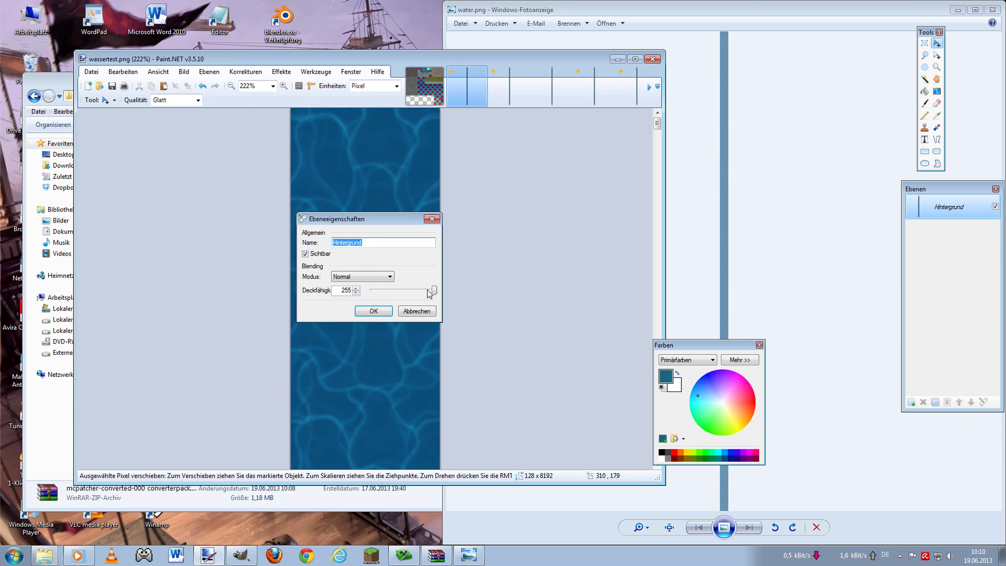
mouse_move(428, 290)
left_mouse_down()
mouse_move(406, 295)
mouse_move(463, 292)
left_mouse_up()
left_click(373, 311)
key("ctrl+a")
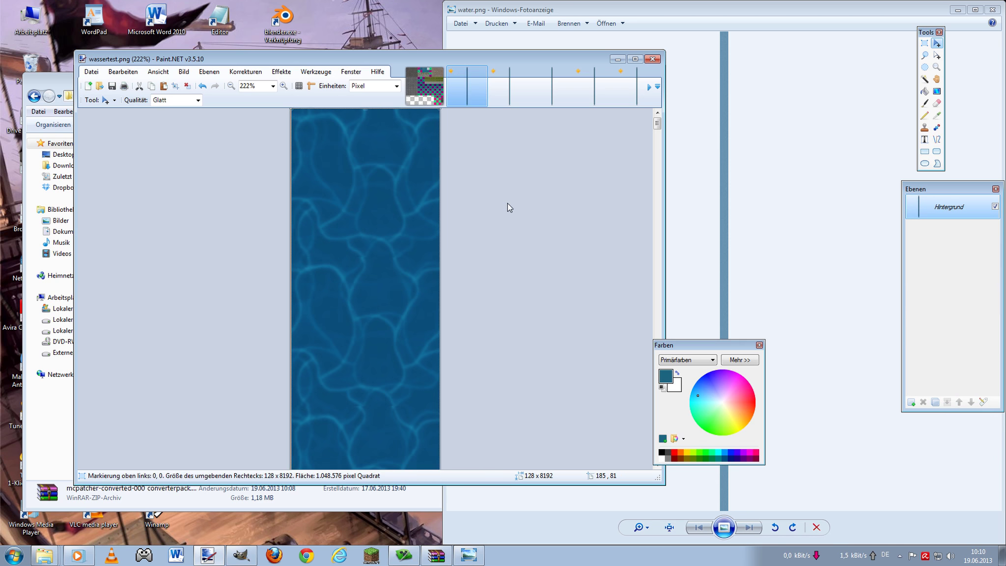
left_click(644, 91)
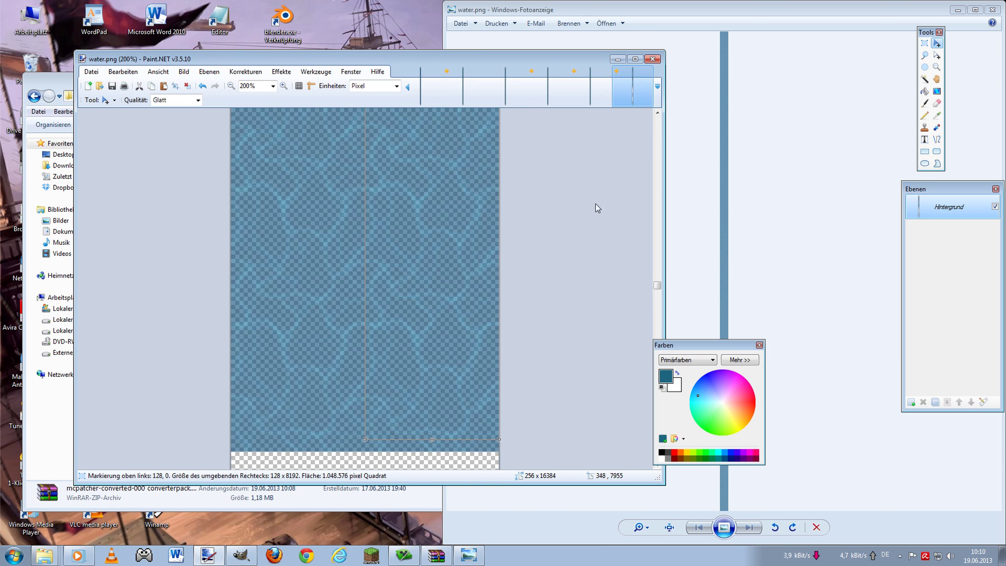
- Clear the whole water.png canvas and paste the 128x8192 water tile
scroll(565, 197, "down", 5)
key("Delete")
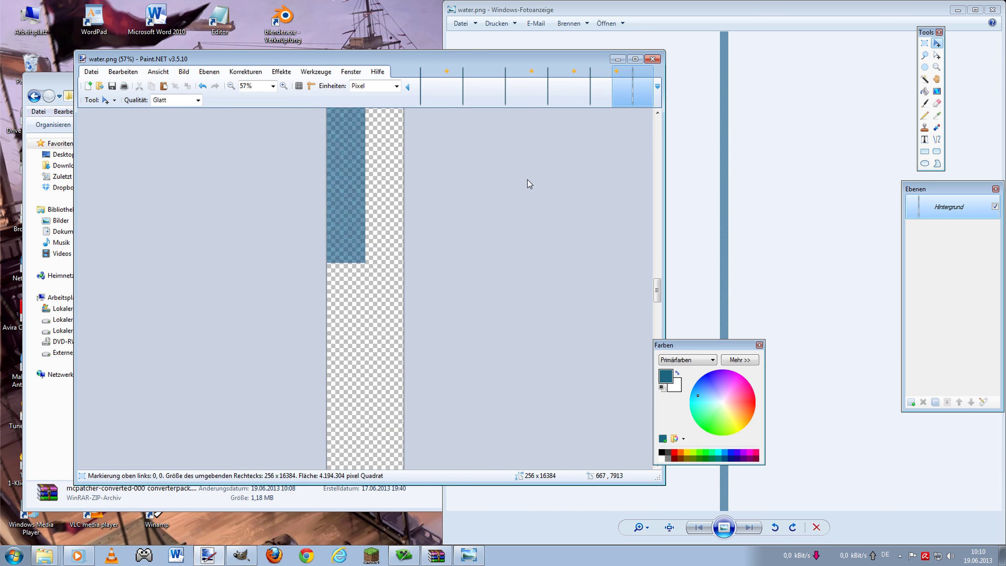
key("ctrl+a")
key("Delete")
scroll(535, 179, "down", 6)
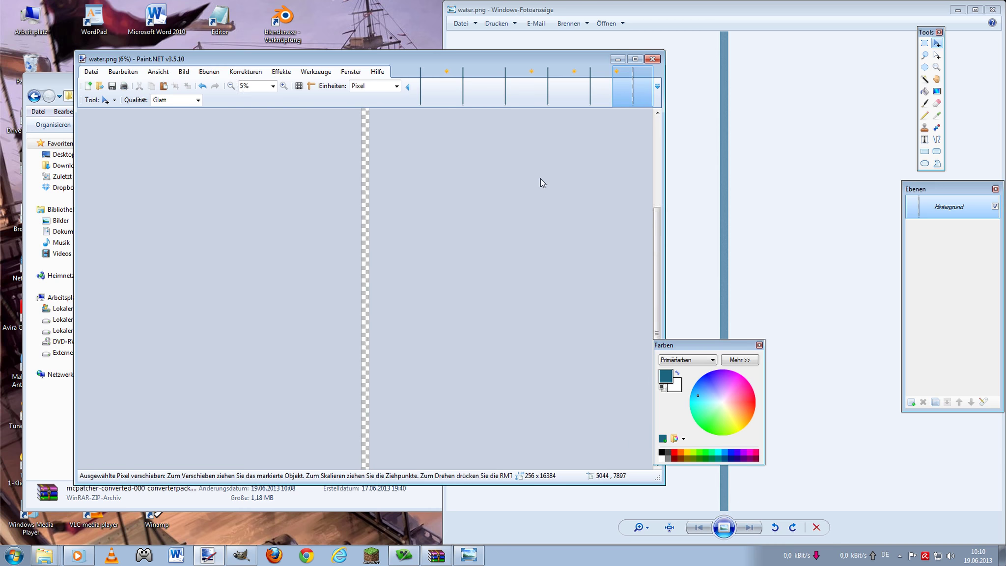
key("ctrl+v")
- Move the pasted tile into the right column and nudge it to 128,0
scroll(428, 157, "up", 2)
scroll(418, 150, "up", 5)
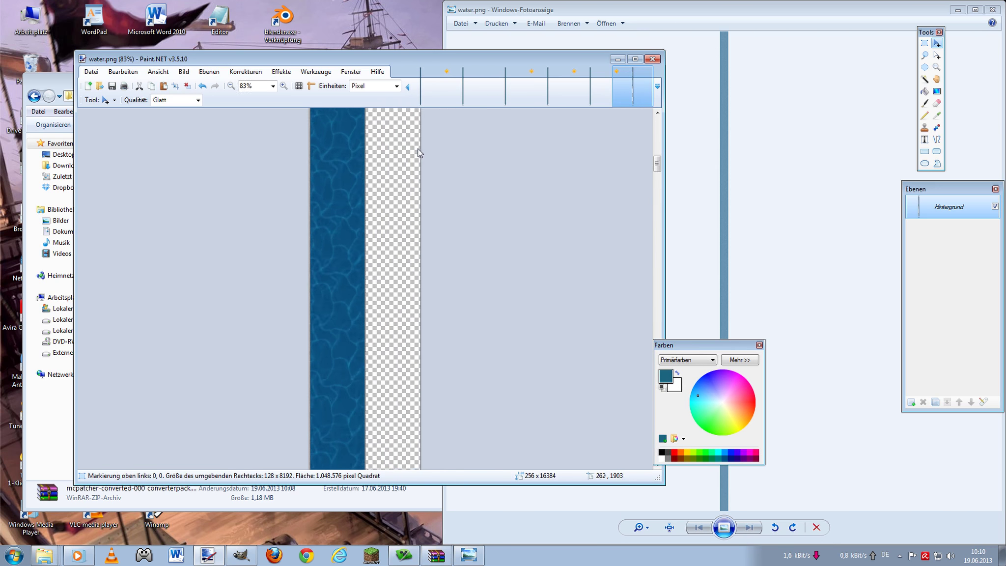
scroll(418, 152, "up", 2)
scroll(420, 155, "up", 10)
scroll(420, 156, "up", 10)
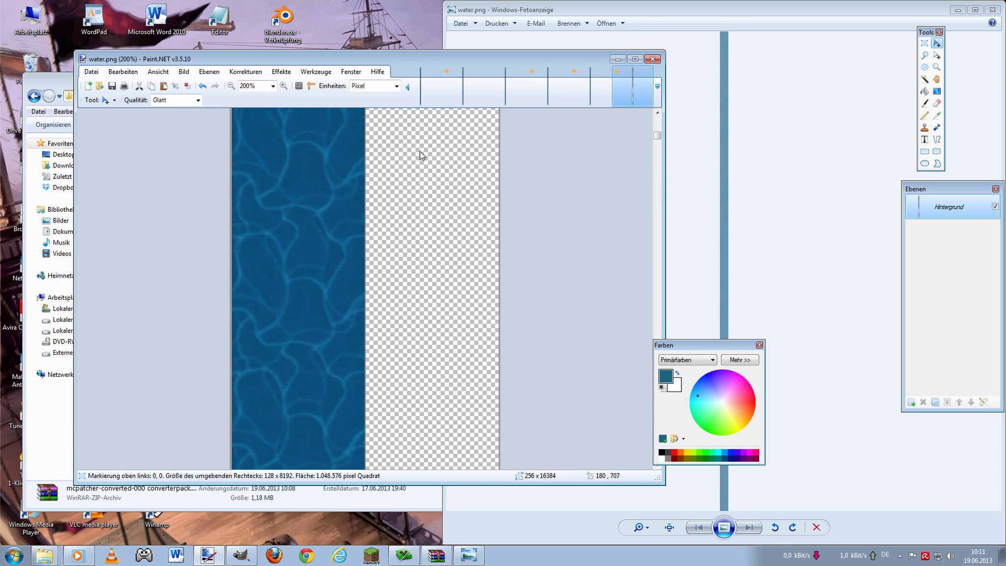
scroll(420, 155, "up", 10)
left_click_drag(280, 158, 406, 138)
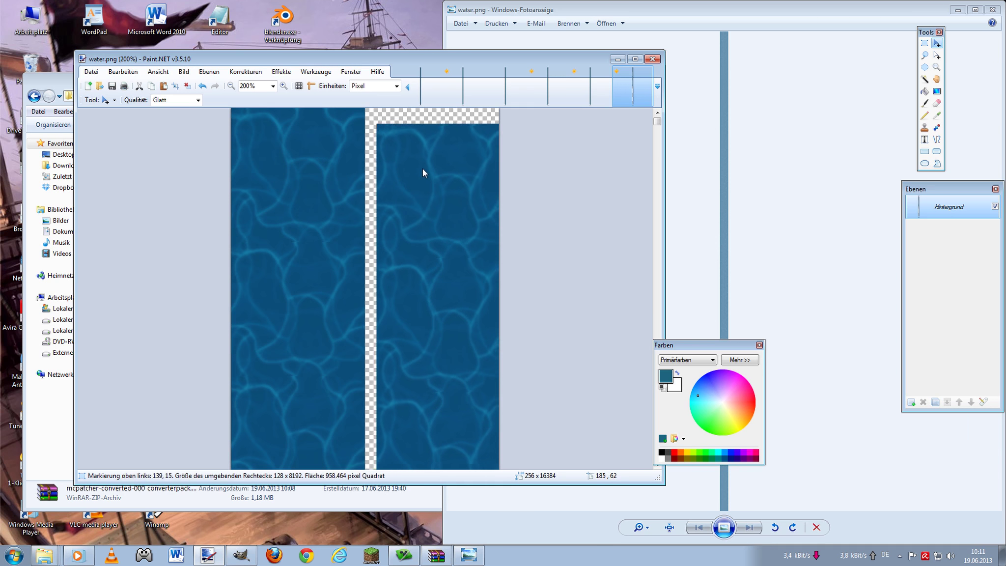
key("Left")
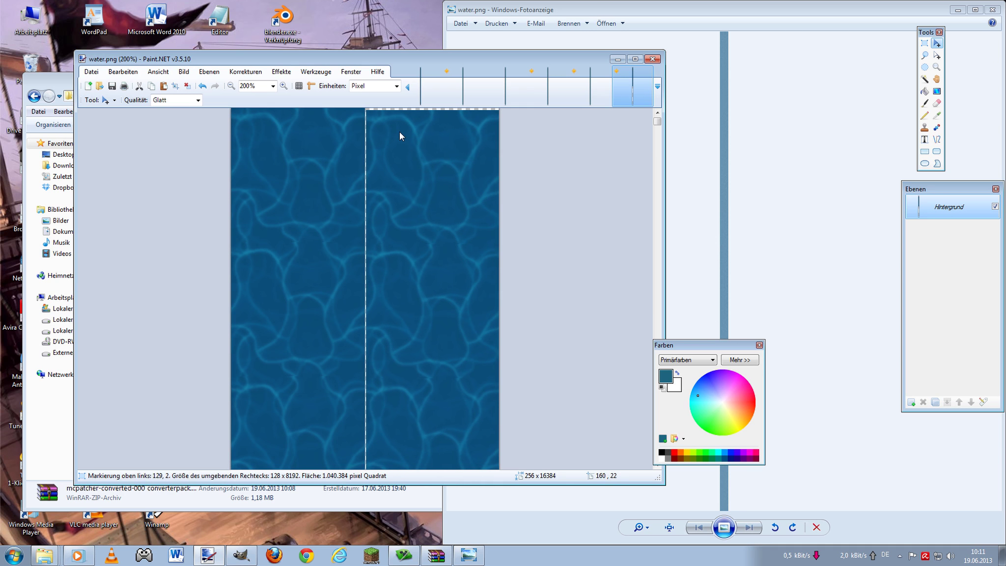
key("Up")
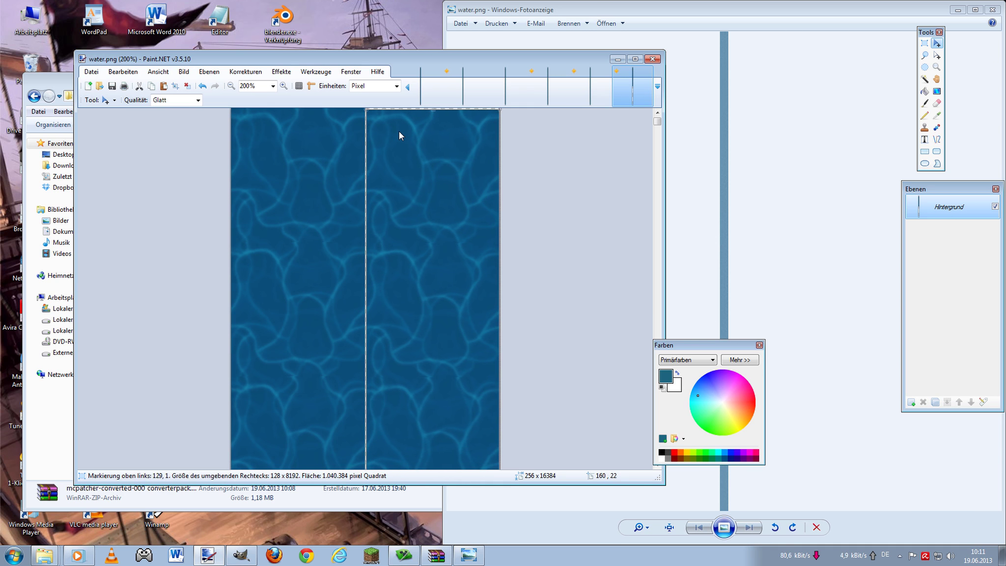
key("Up")
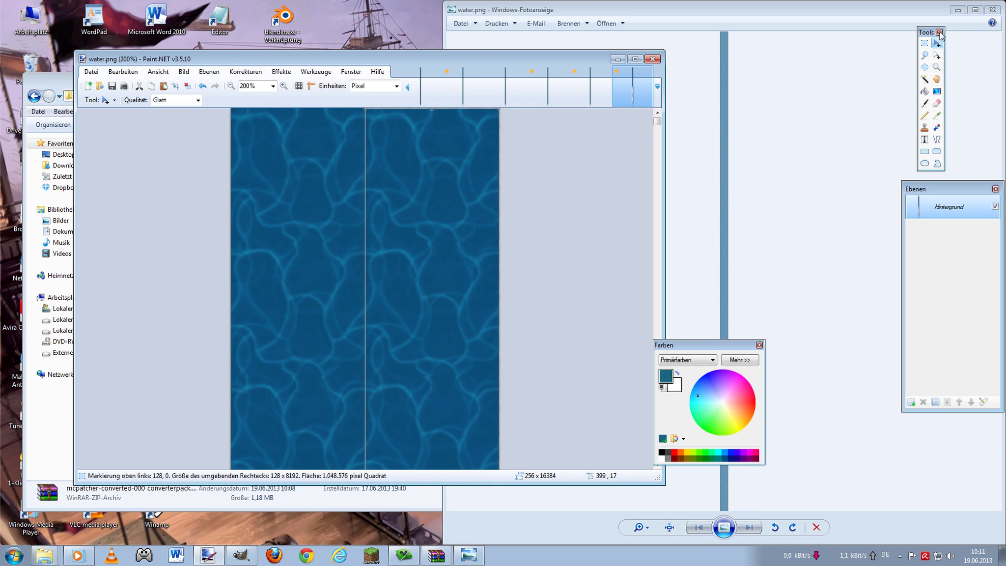
- Switch to Rectangle Select, deselect the tile, and scroll down to check the transparent lower half
left_click(924, 43)
left_click(470, 191)
scroll(470, 195, "down", 10)
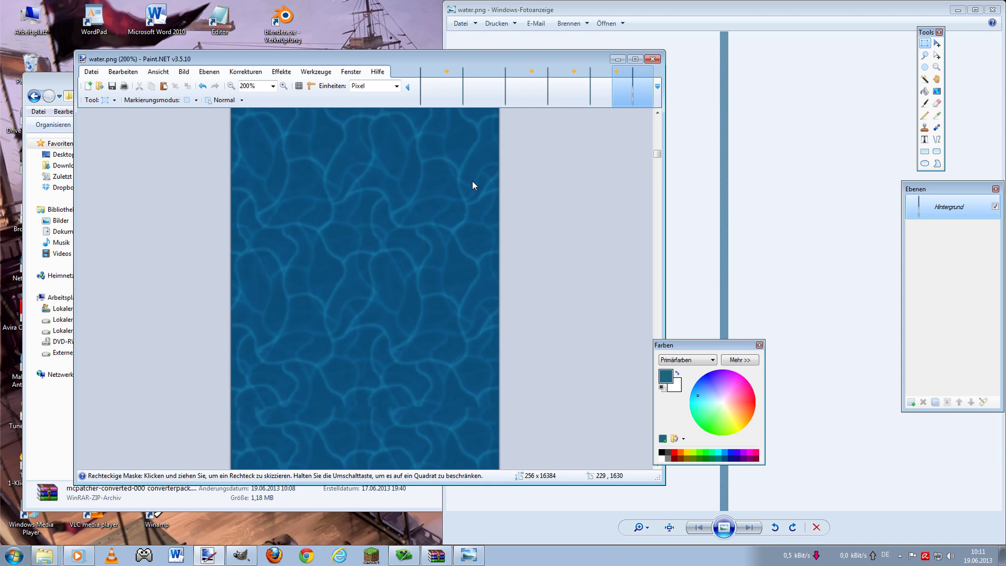
scroll(473, 185, "down", 10)
scroll(472, 185, "down", 10)
scroll(473, 185, "down", 10)
scroll(473, 182, "down", 10)
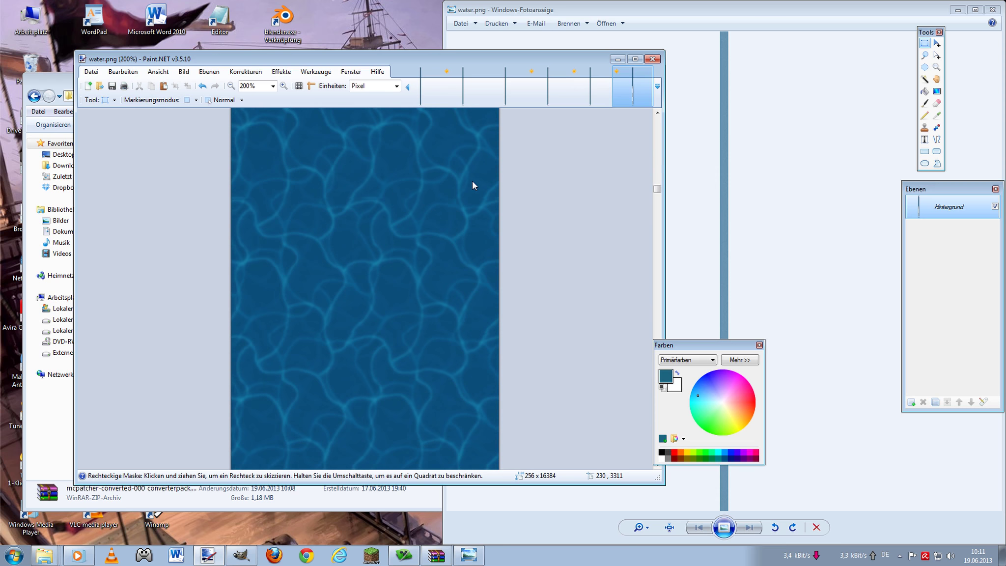
scroll(452, 290, "down", 1)
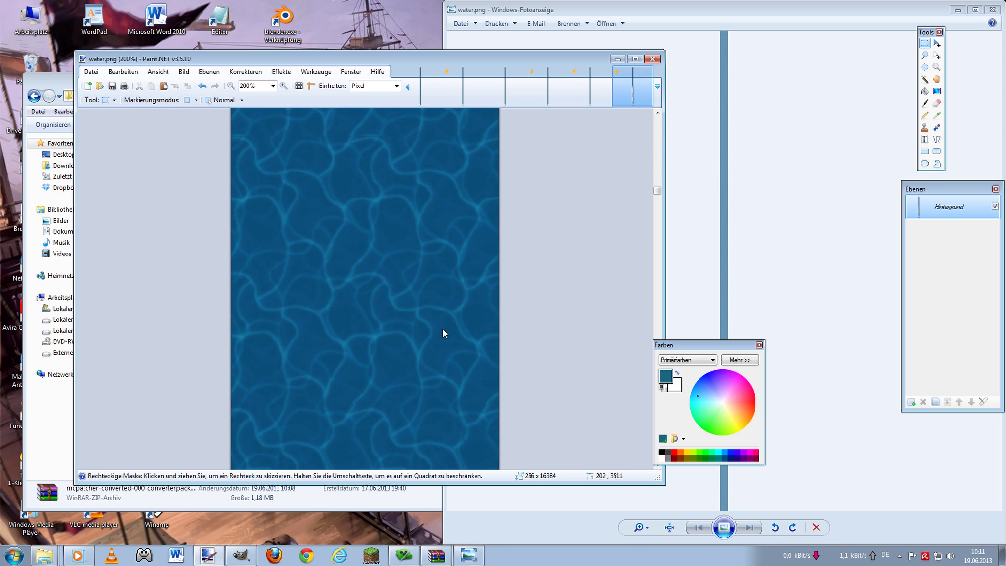
scroll(451, 257, "down", 7)
scroll(449, 249, "down", 7)
scroll(454, 253, "down", 7)
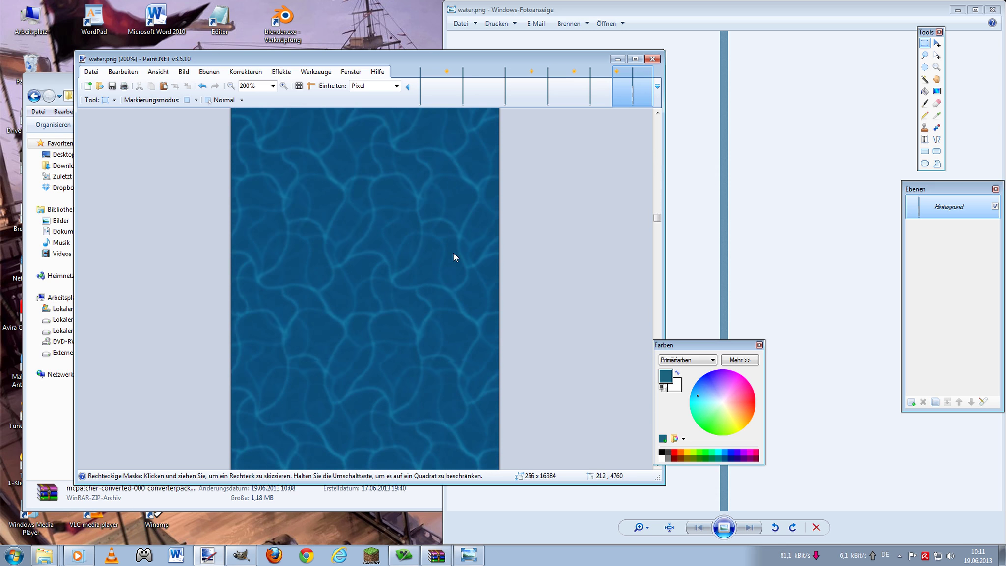
scroll(461, 245, "down", 7)
scroll(461, 246, "down", 10)
scroll(458, 245, "down", 10)
scroll(459, 245, "down", 10)
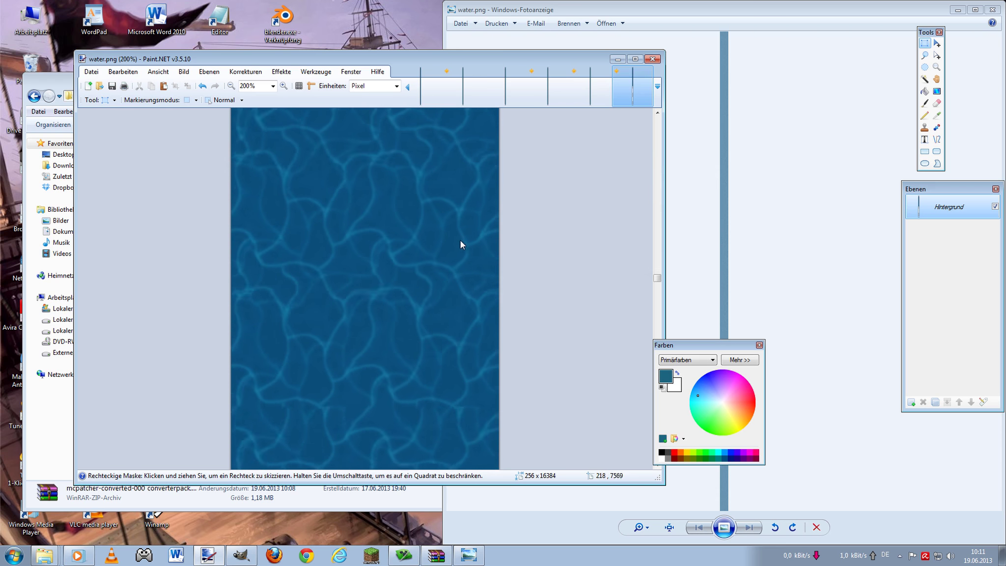
scroll(461, 241, "down", 10)
scroll(463, 231, "up", 1)
scroll(462, 231, "up", 2)
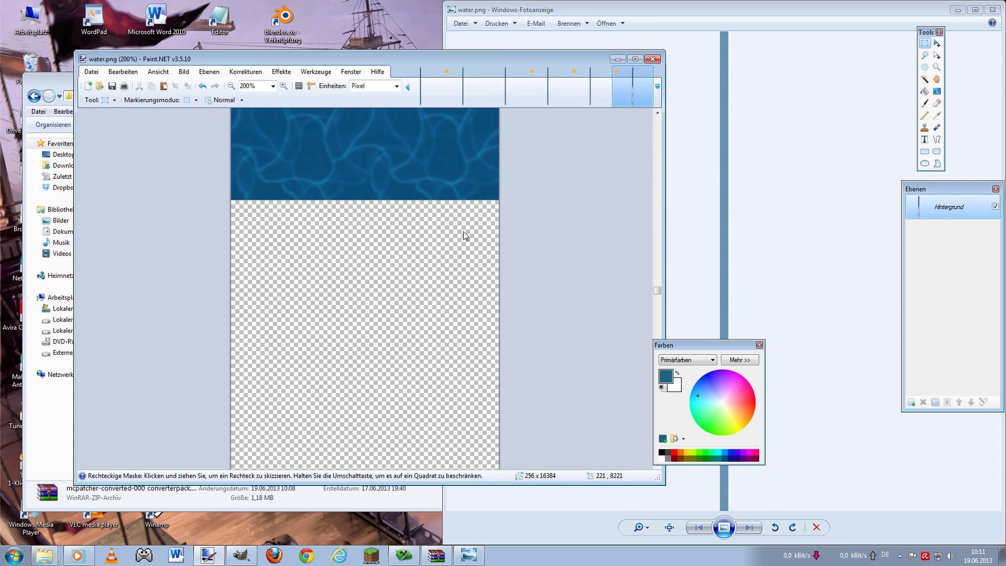
- Paste water tiles into the lower-left and lower-right areas, nudging them into exact alignment
key("ctrl+v")
left_click_drag(387, 132, 335, 229)
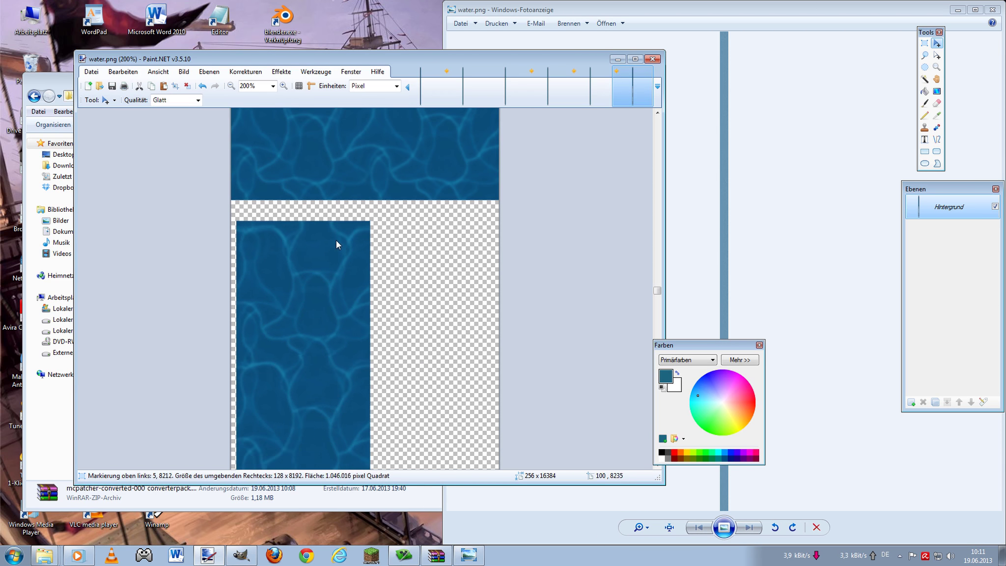
left_click_drag(335, 229, 332, 226)
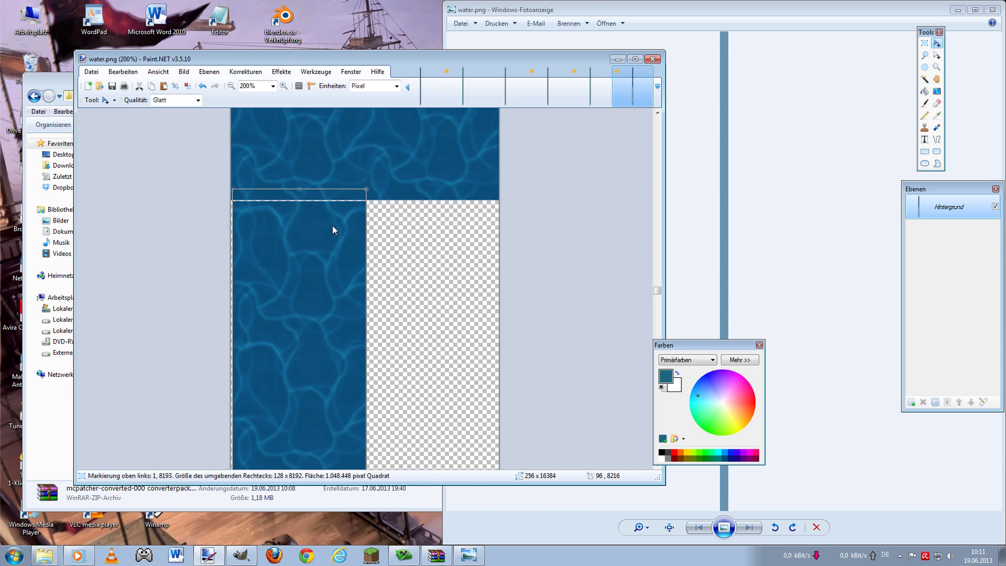
key("Left")
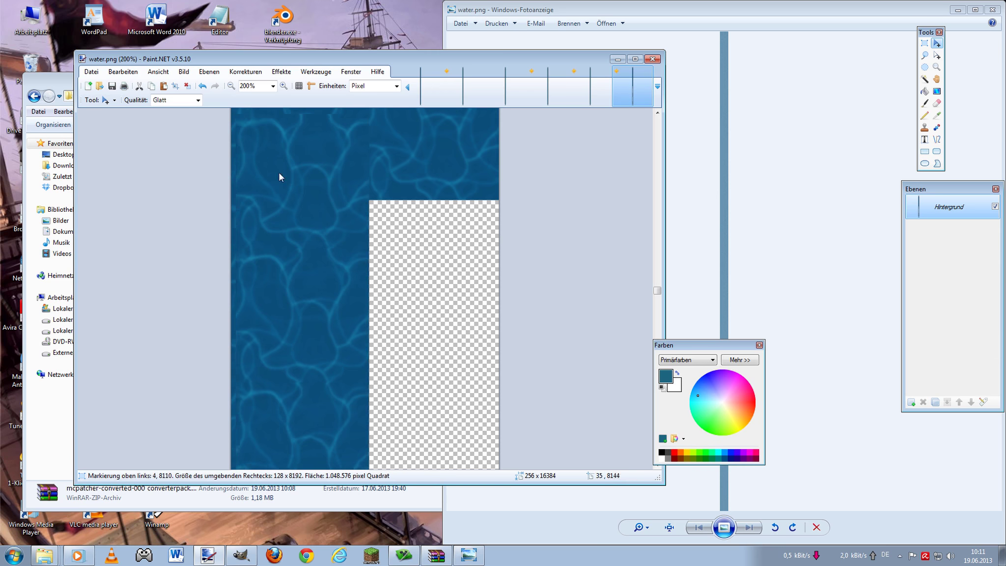
left_click_drag(279, 171, 400, 239)
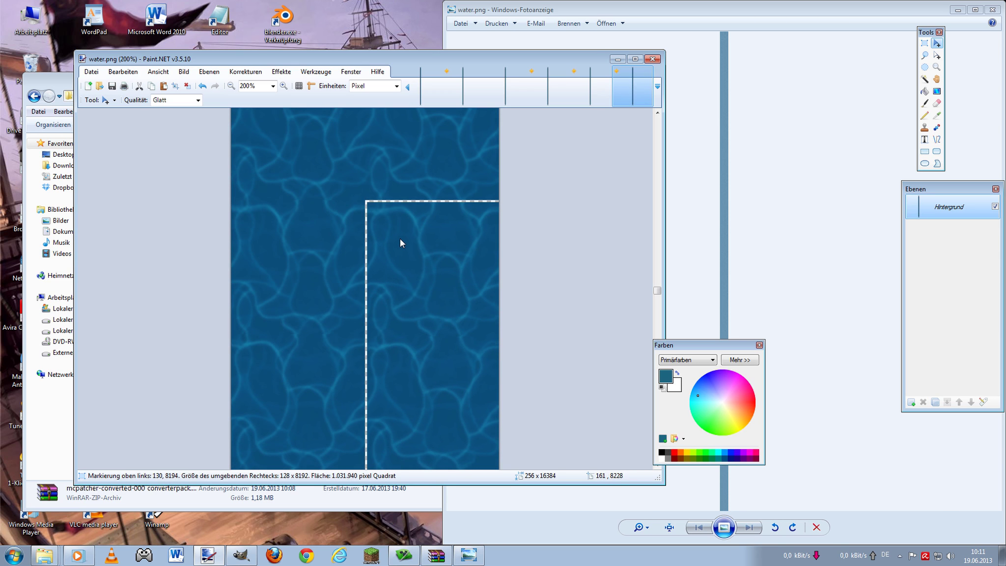
key("Up")
key("Left")
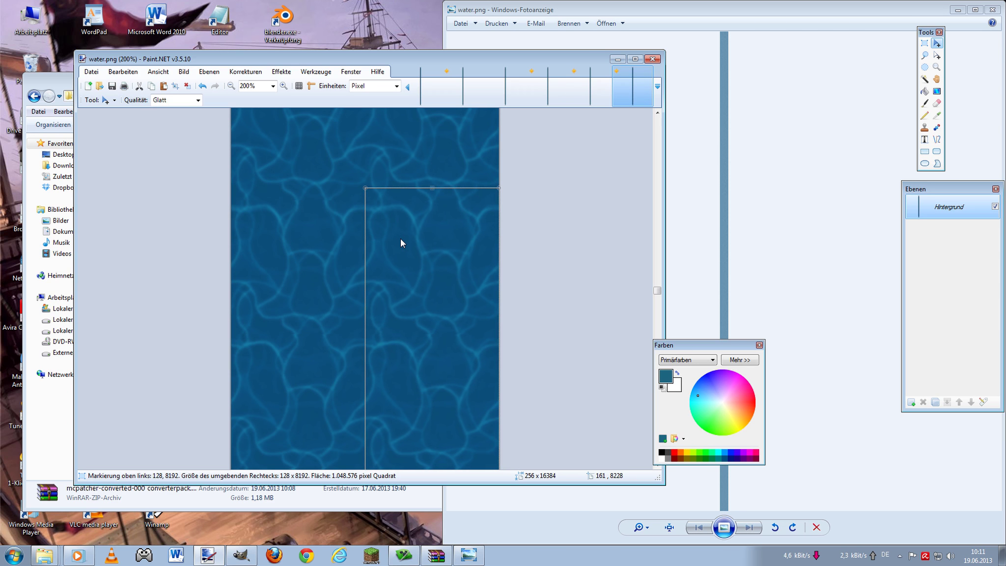
left_click(925, 43)
left_click(545, 193)
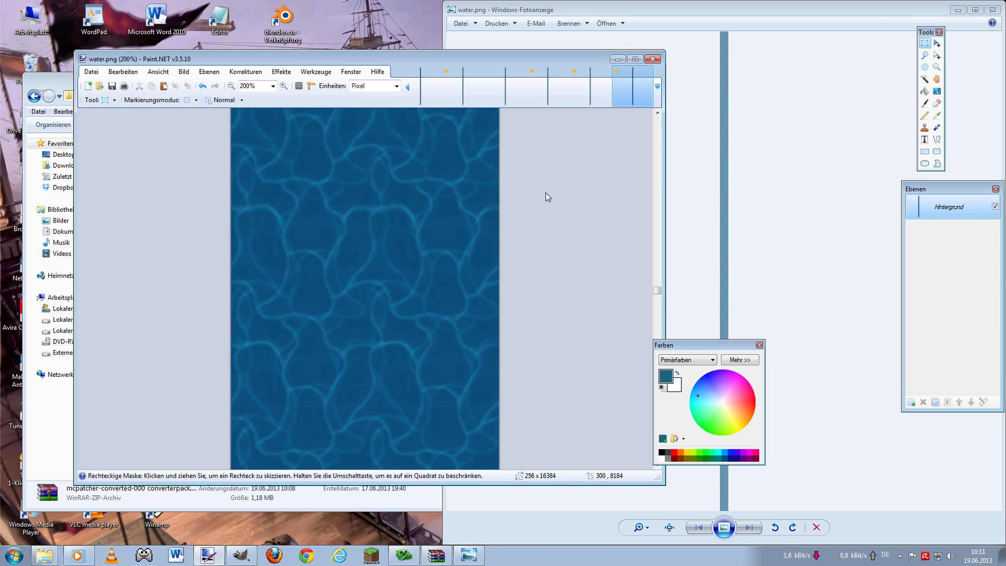
- Check the filled image, save it as PNG, and drag the layer opacity to 159
scroll(545, 193, "down", 2)
scroll(545, 193, "down", 2)
scroll(546, 193, "down", 2)
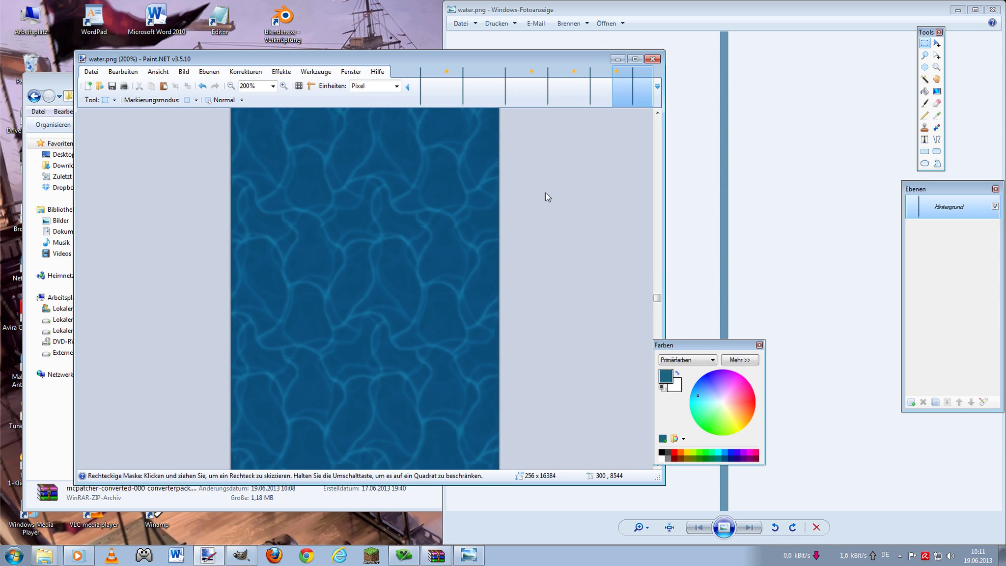
scroll(545, 193, "down", 2)
scroll(546, 193, "up", 3)
scroll(546, 193, "up", 3)
scroll(545, 193, "up", 4)
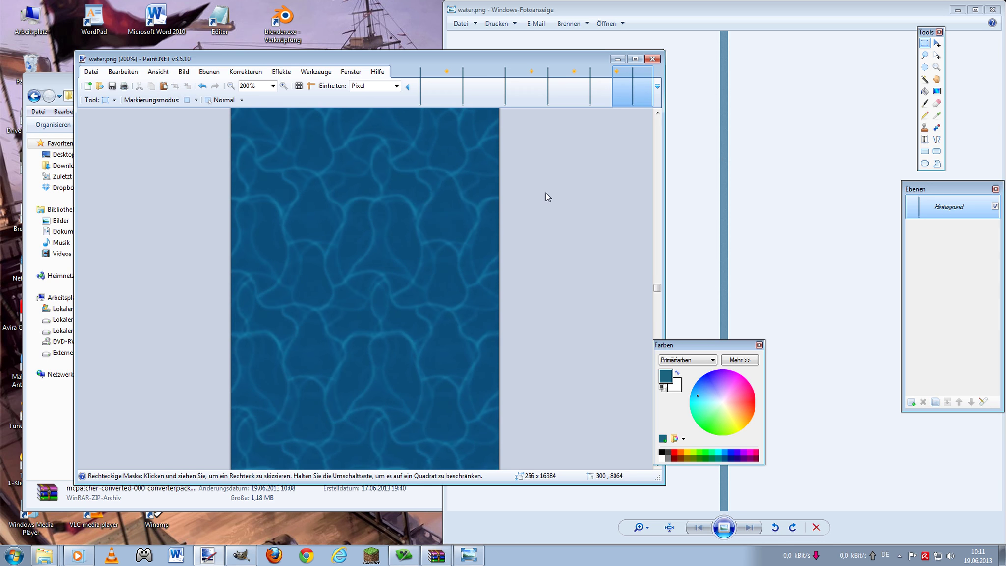
scroll(545, 196, "up", 1)
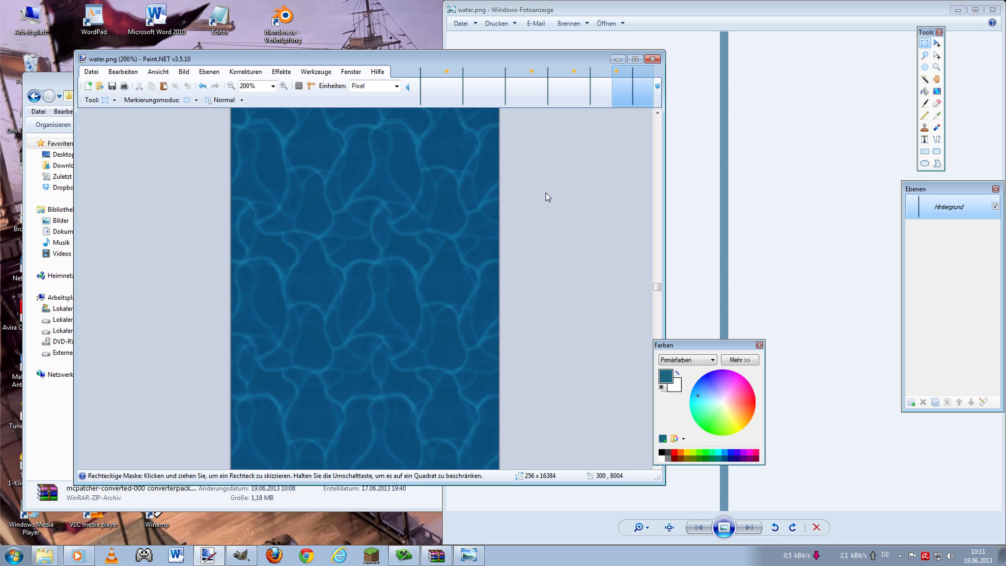
scroll(546, 193, "down", 10)
scroll(545, 193, "down", 12)
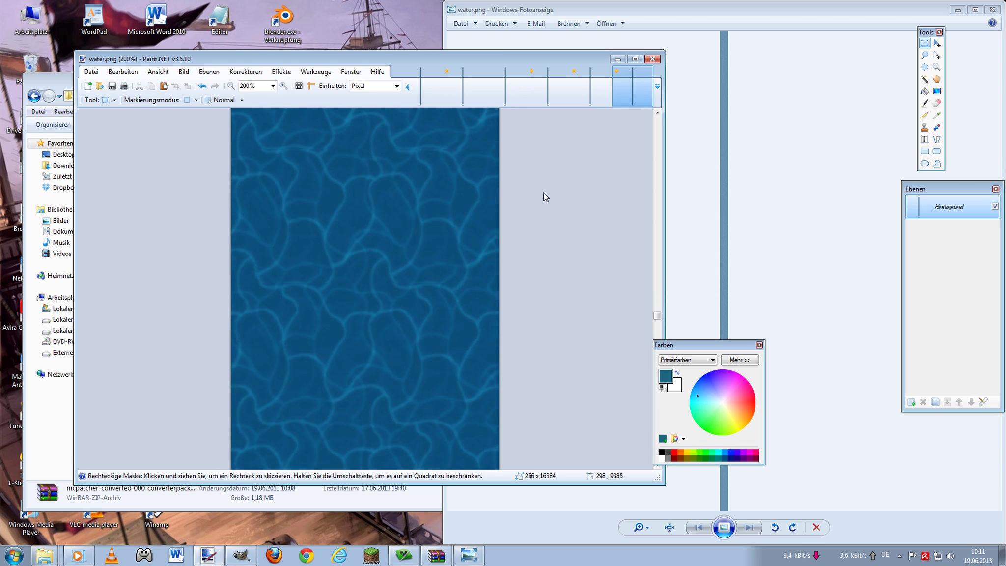
scroll(543, 189, "down", 12)
scroll(541, 185, "down", 10)
scroll(549, 187, "down", 10)
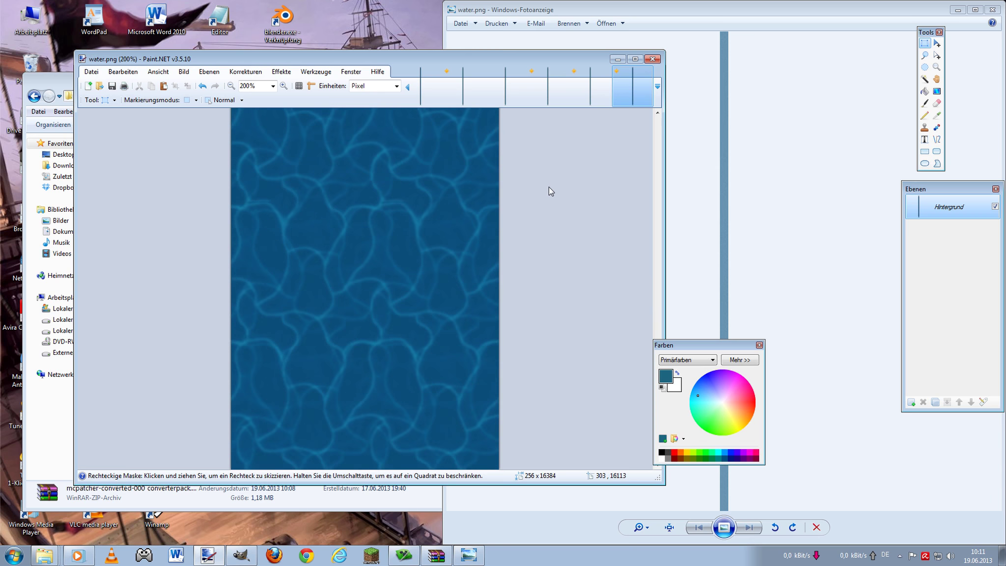
scroll(549, 188, "down", 10)
scroll(549, 187, "up", 10)
scroll(549, 187, "up", 10)
scroll(548, 187, "up", 10)
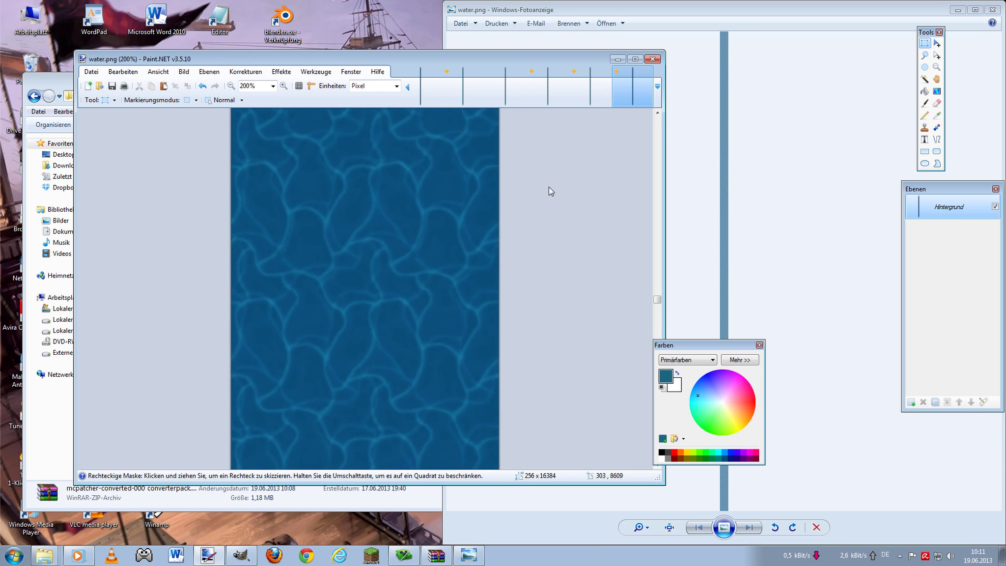
scroll(549, 187, "up", 10)
scroll(548, 187, "up", 10)
scroll(548, 187, "up", 10)
scroll(547, 187, "up", 10)
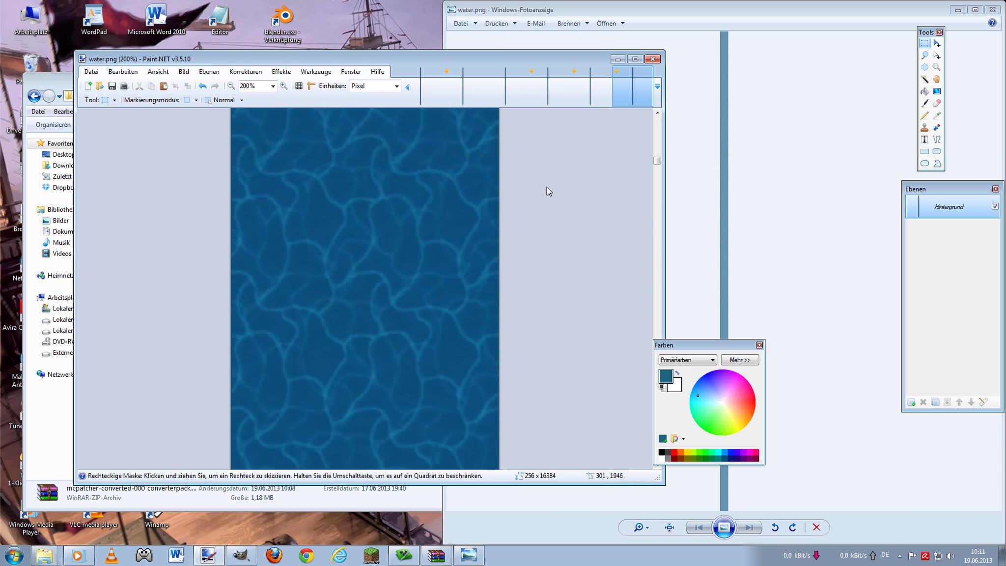
scroll(547, 187, "up", 10)
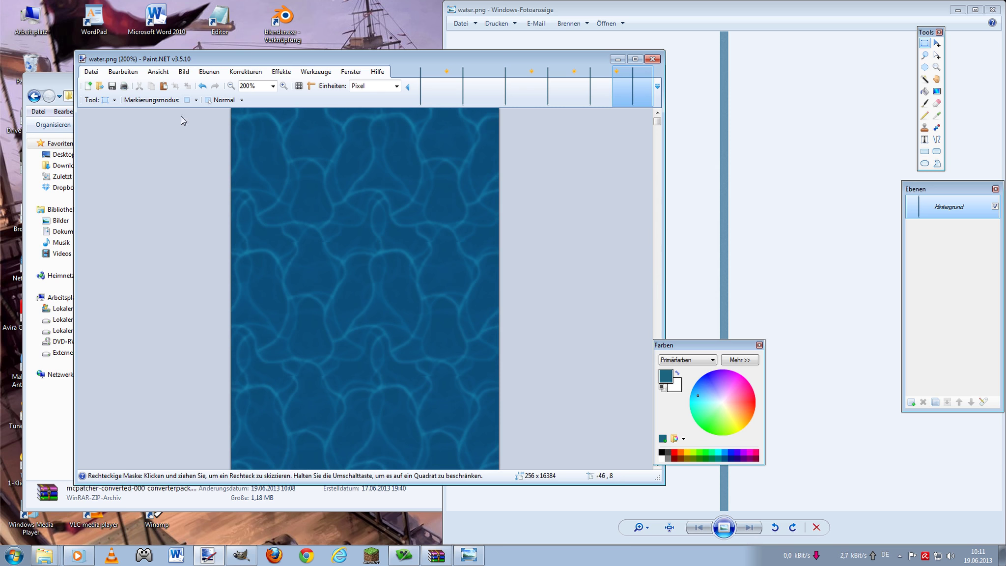
left_click(112, 86)
left_click(476, 389)
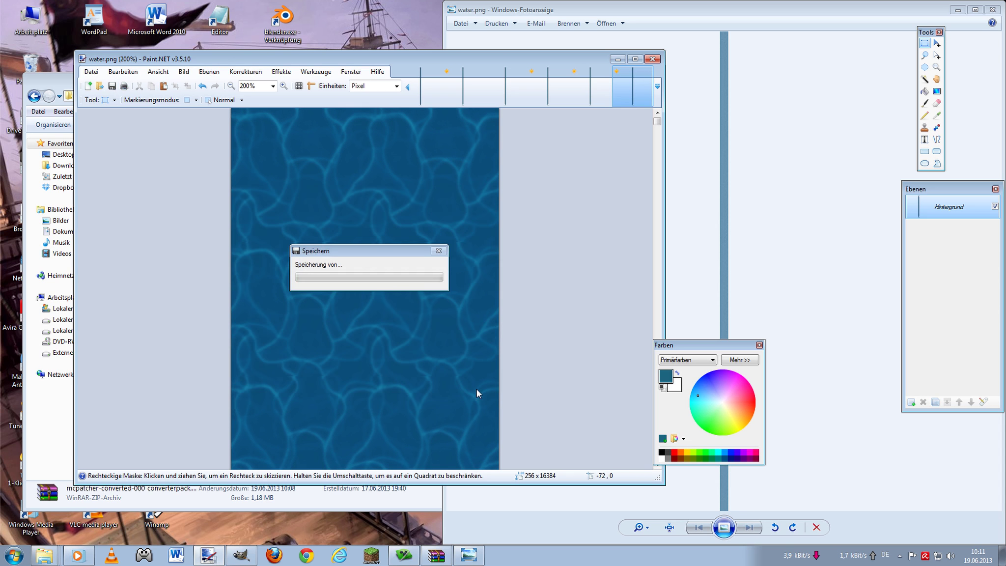
left_click(983, 402)
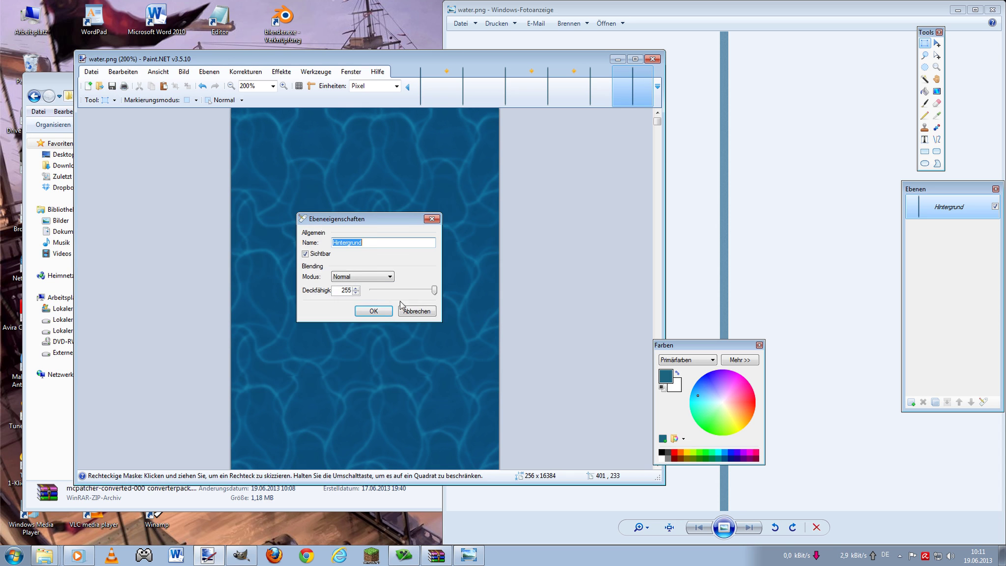
left_click_drag(435, 290, 410, 294)
- Apply the 159 opacity, save the image, and bring up the WinRAR archive
left_click(378, 313)
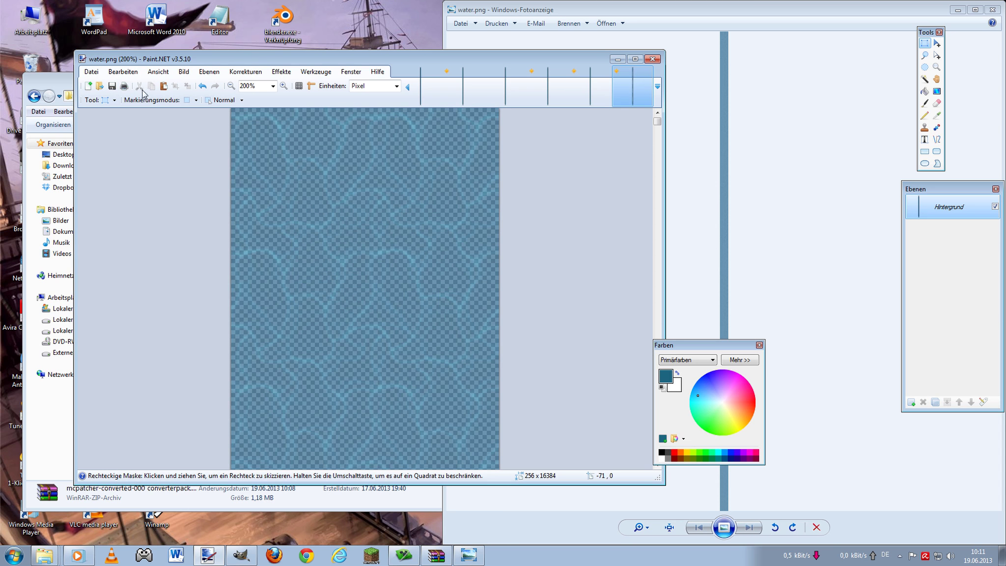
left_click(112, 86)
left_click(436, 555)
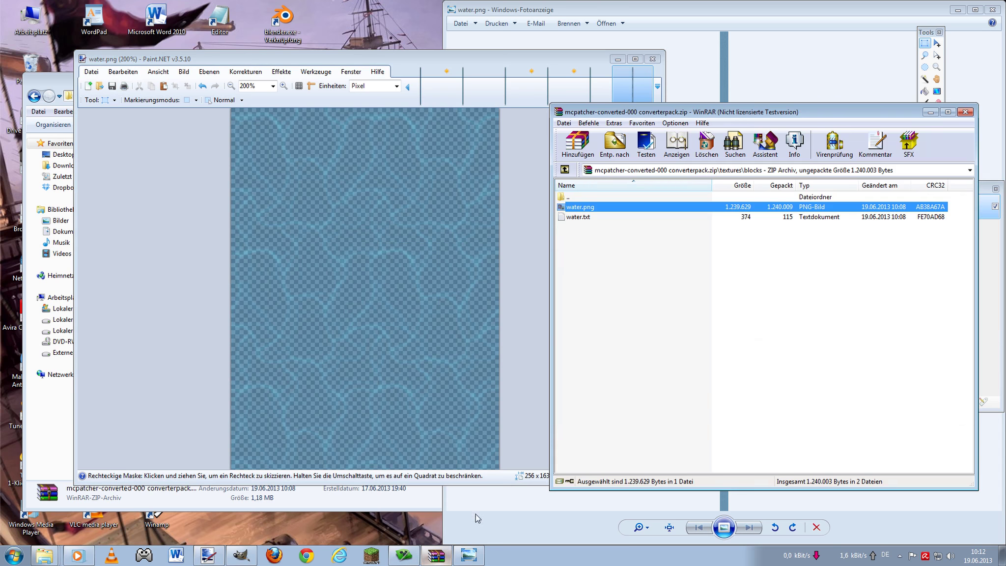
left_click(636, 375)
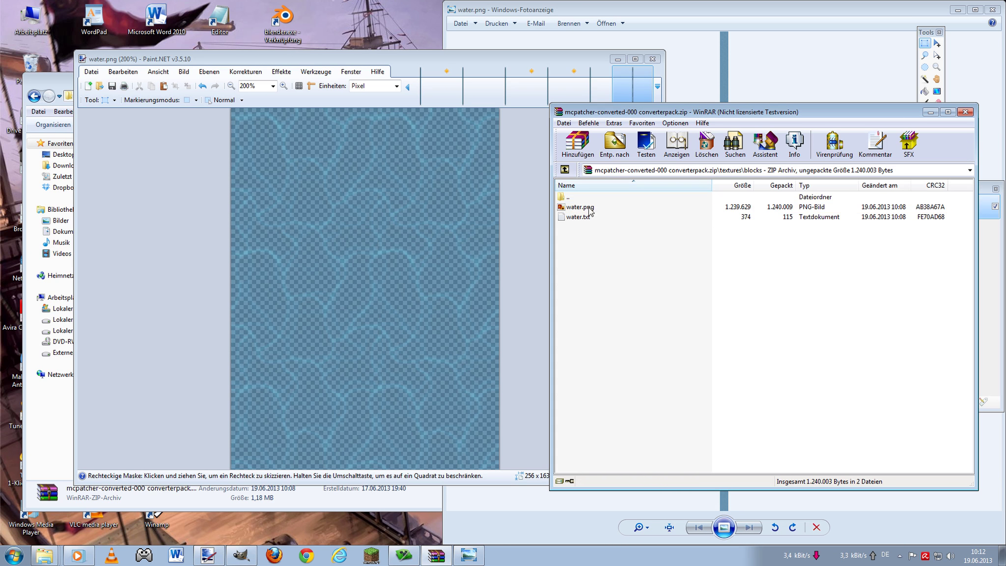
- Open the archive's water.png in Paint.NET using Öffnen mit → Paint.NET
double_click(582, 208)
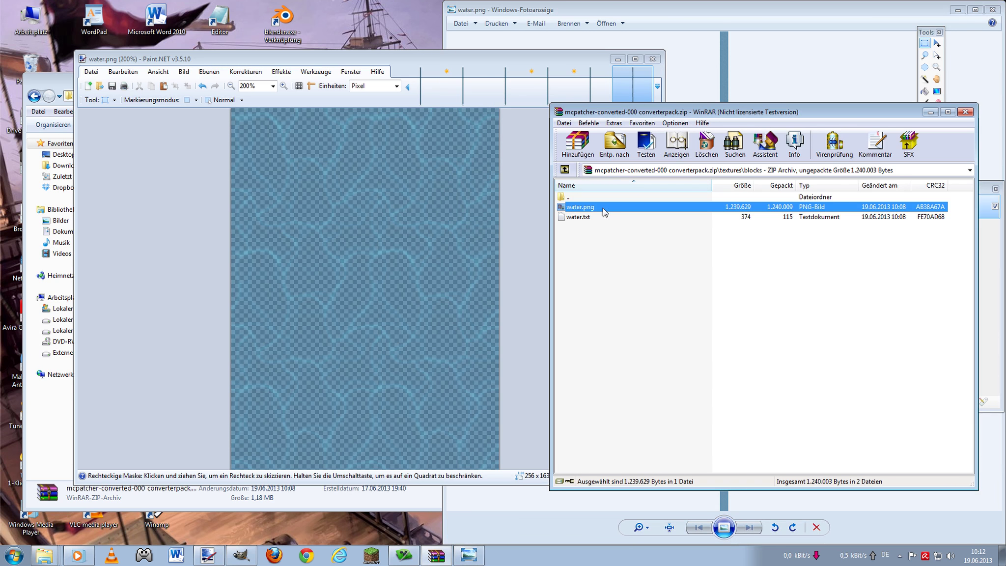
left_click(543, 60)
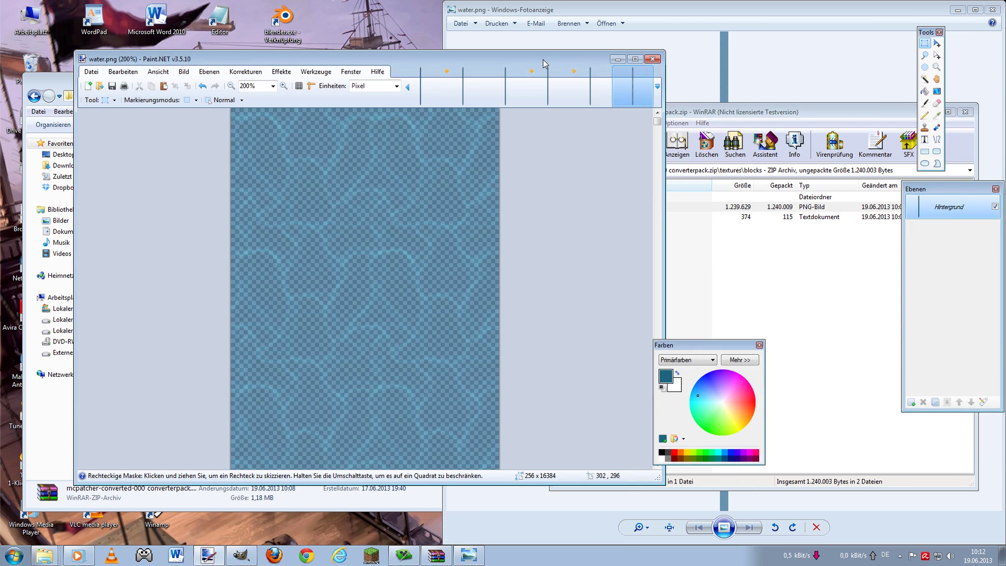
left_click(799, 114)
double_click(580, 207)
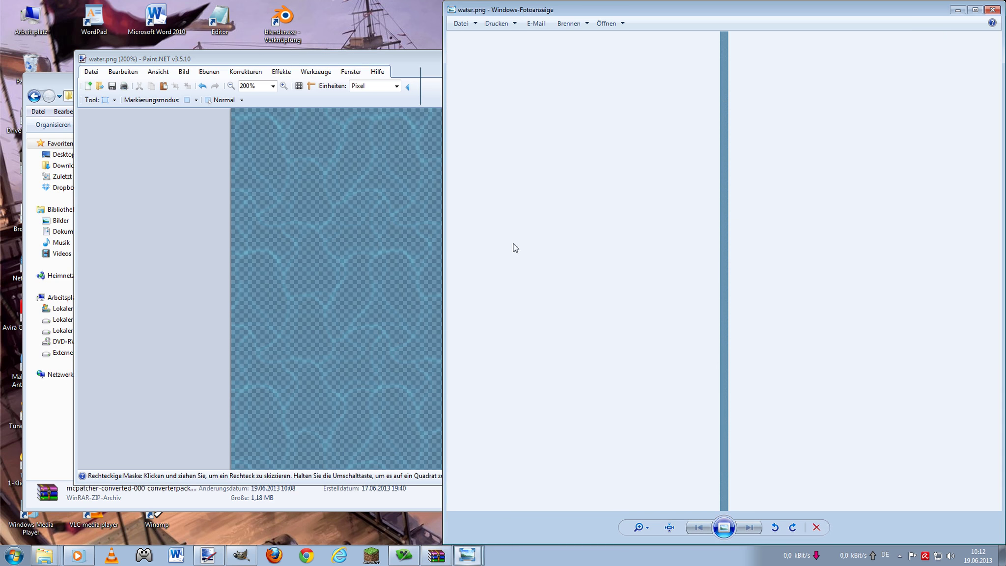
right_click(689, 195)
left_click(846, 227)
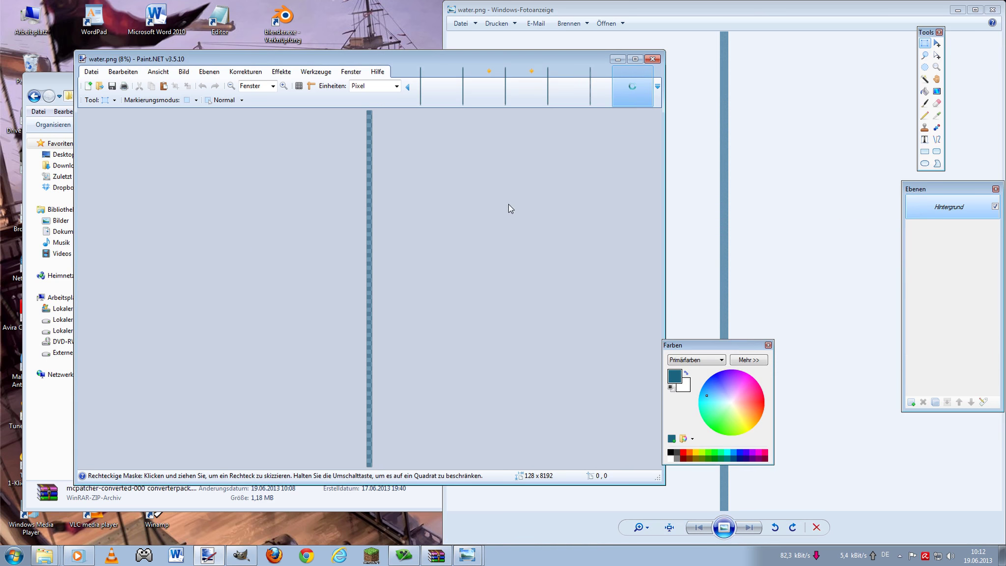
- Copy the whole edited water image into the archive's 128×8192 water.png, expanding its canvas
left_click(936, 44)
left_click(123, 71)
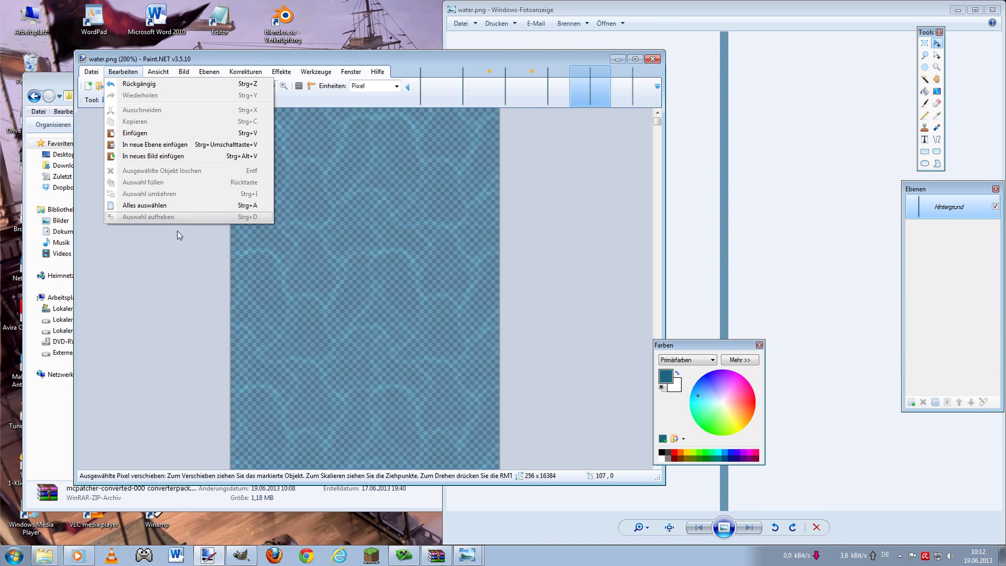
left_click(146, 206)
left_click(618, 98)
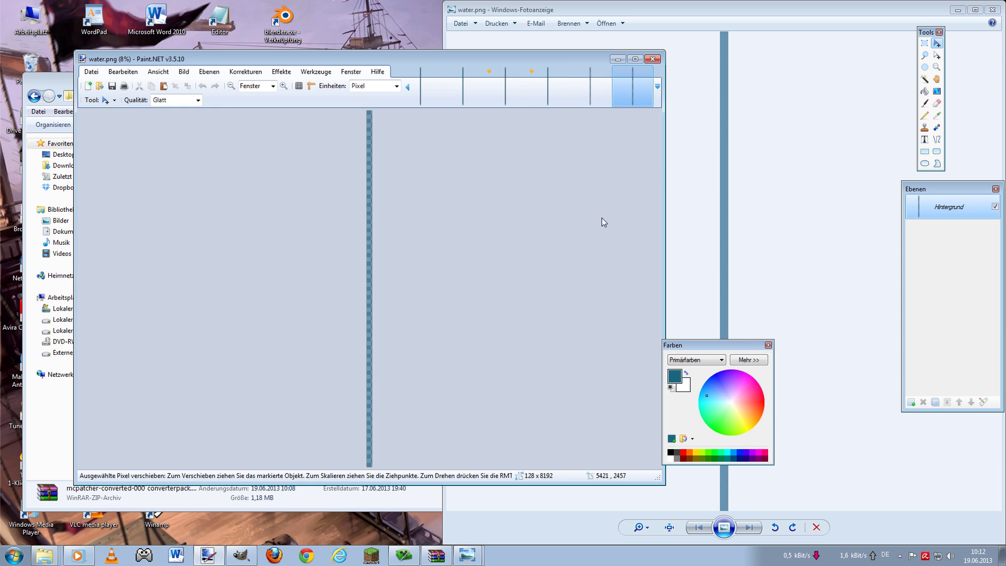
key("ctrl+v")
left_click(342, 283)
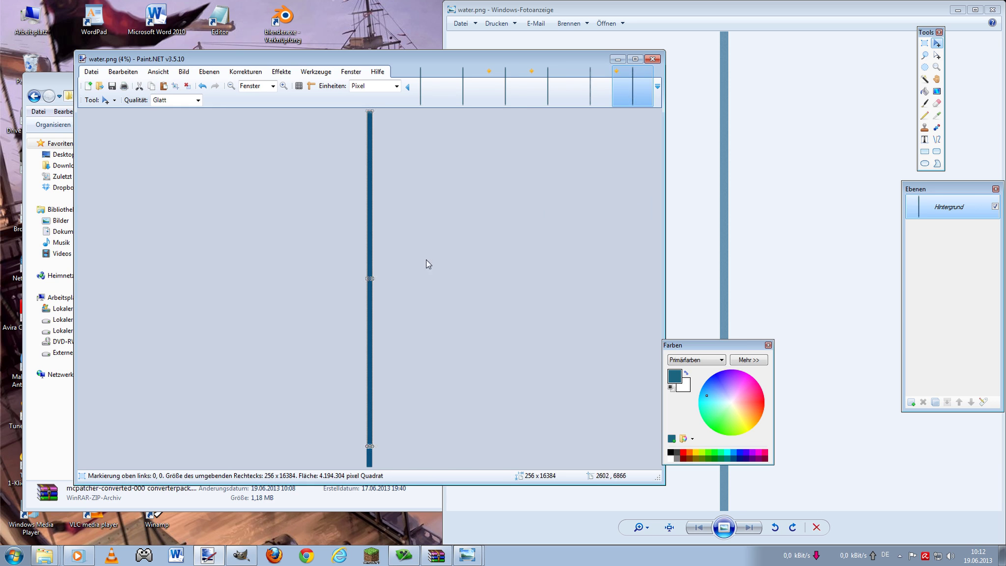
- Set the pasted layer's opacity to 154 and save with Ctrl+S
left_click(983, 401)
left_click_drag(434, 290, 409, 290)
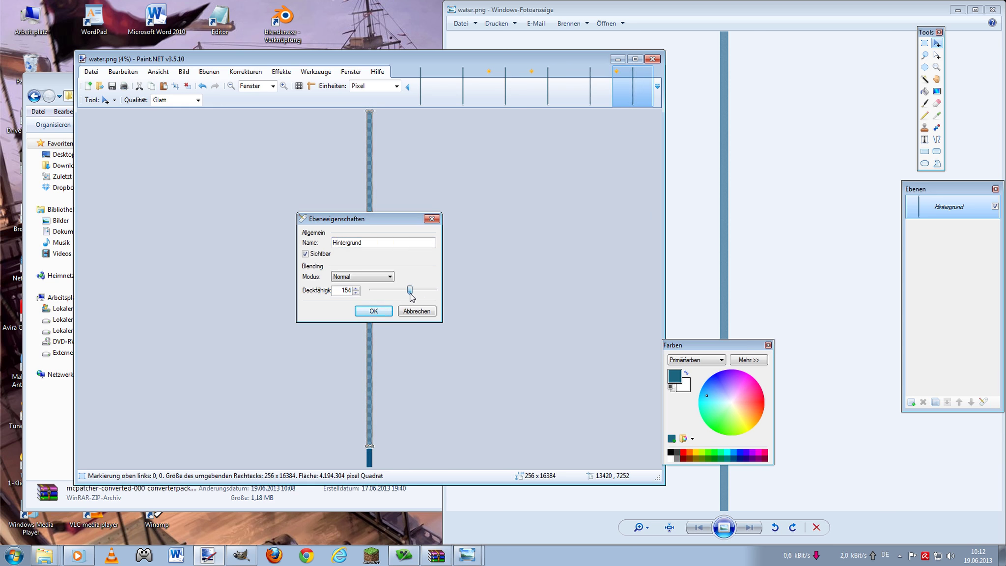
left_click(373, 311)
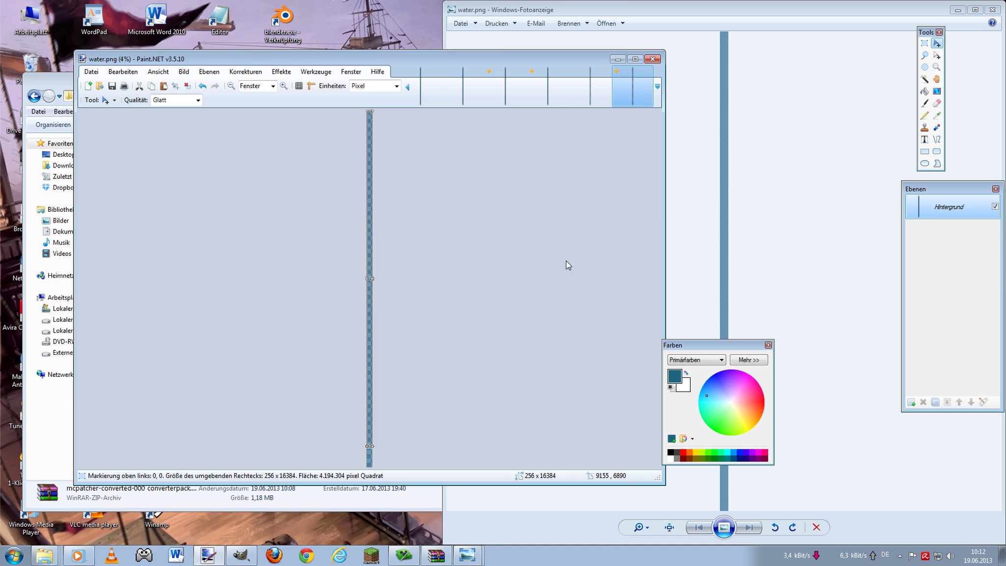
key("ctrl+s")
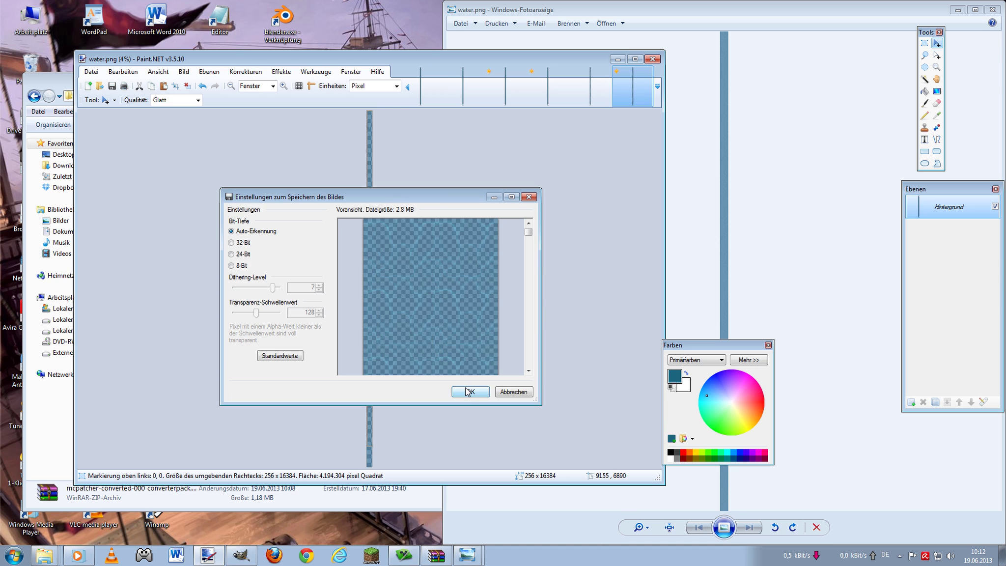
- Confirm the PNG save settings and let WinRAR update water.png in the archive
left_click(469, 391)
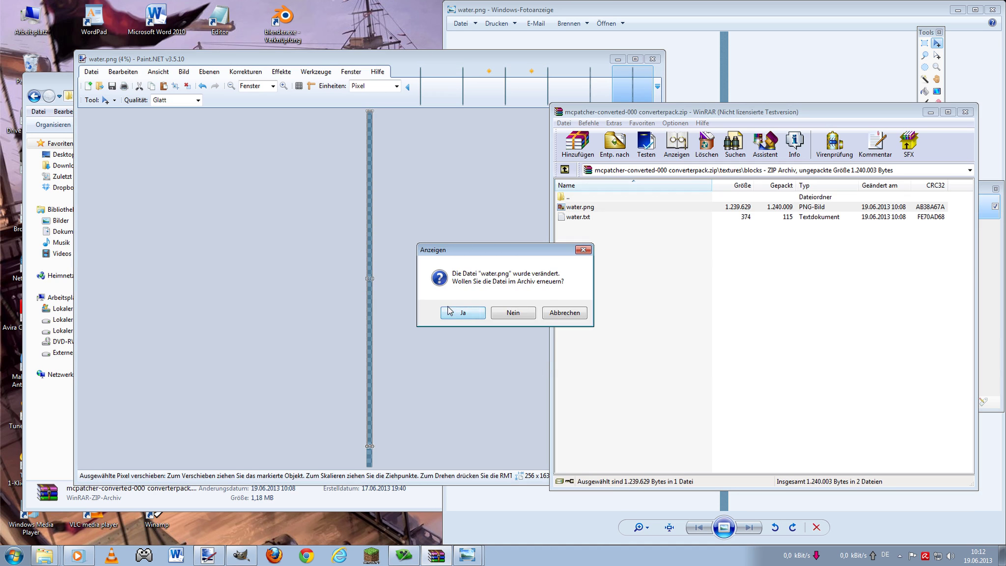
left_click(449, 311)
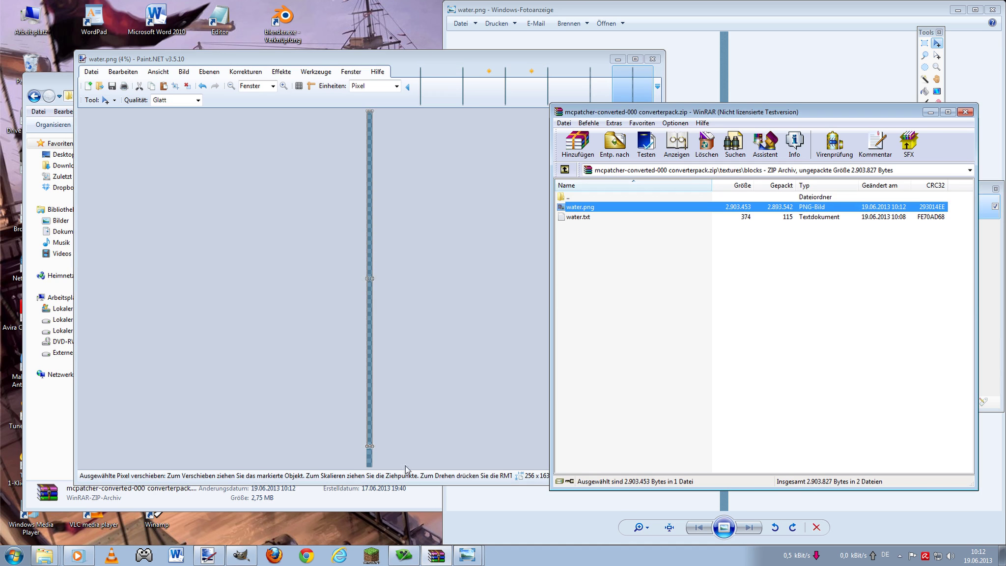
left_click(479, 560)
- Start the Minecraft launcher, allow it, log in, accept the update, and move the window up
left_click(372, 555)
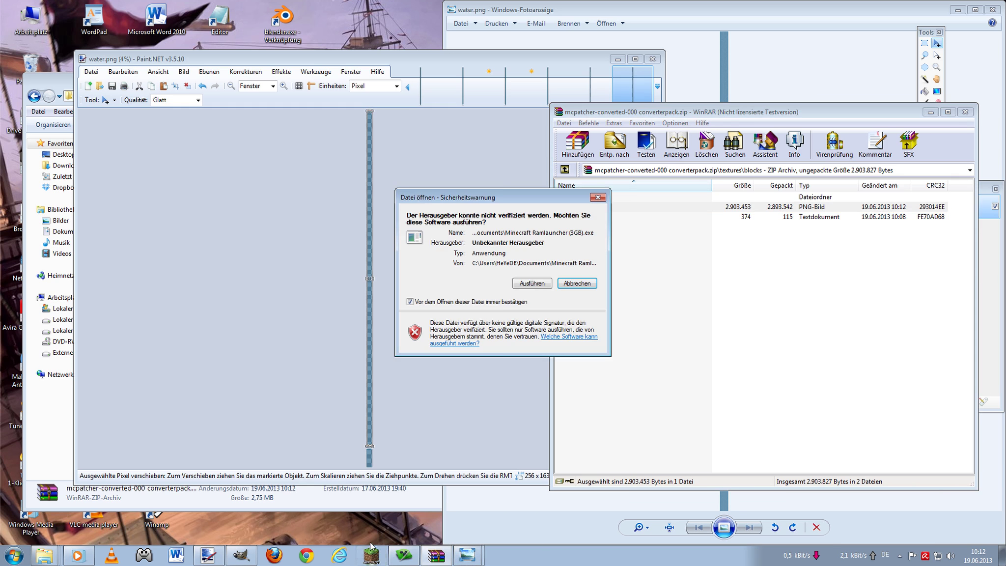
left_click(530, 290)
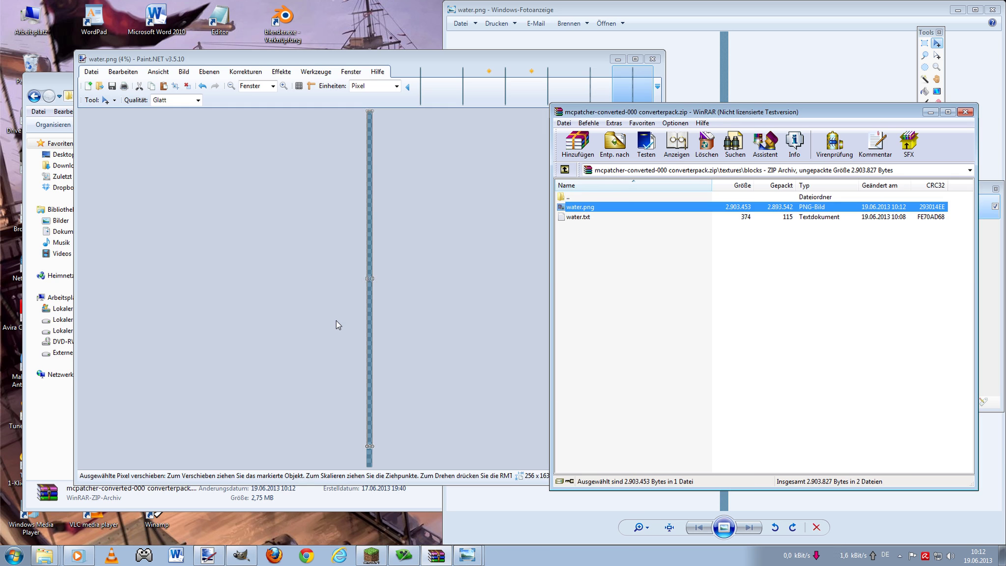
left_click(702, 380)
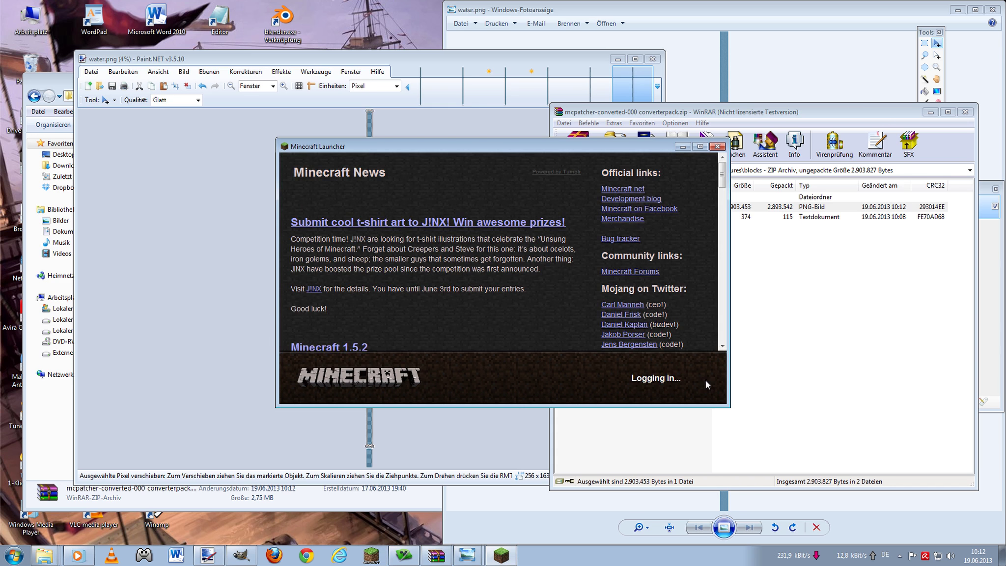
left_click(565, 295)
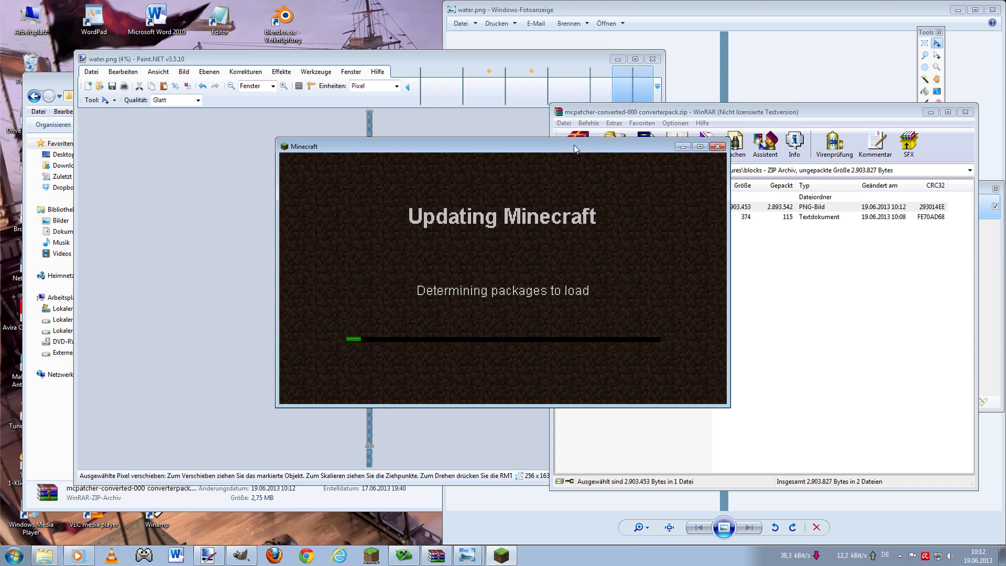
left_click_drag(573, 148, 563, 1)
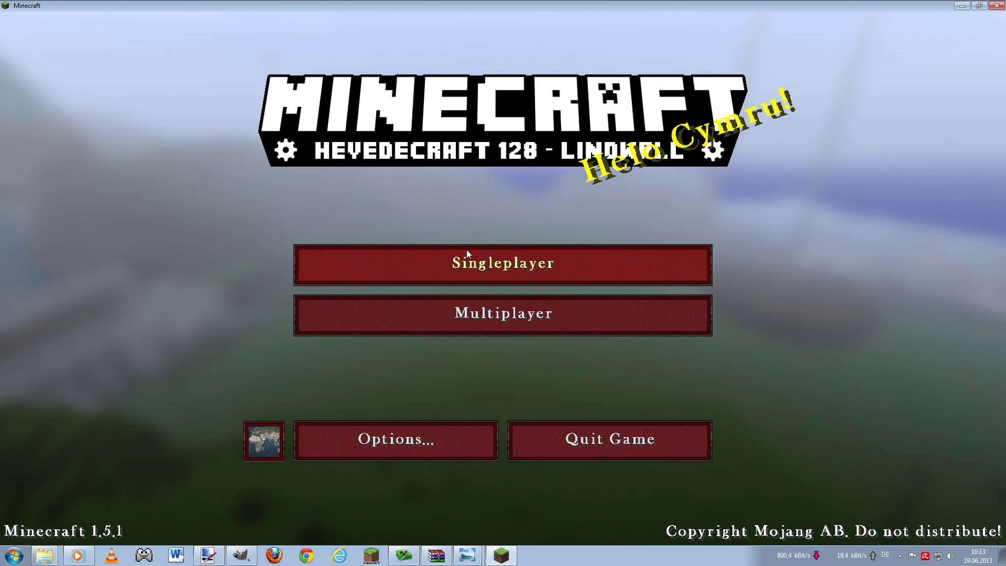
- Select the wasser world in singleplayer, then return to the title menu
left_click(561, 248)
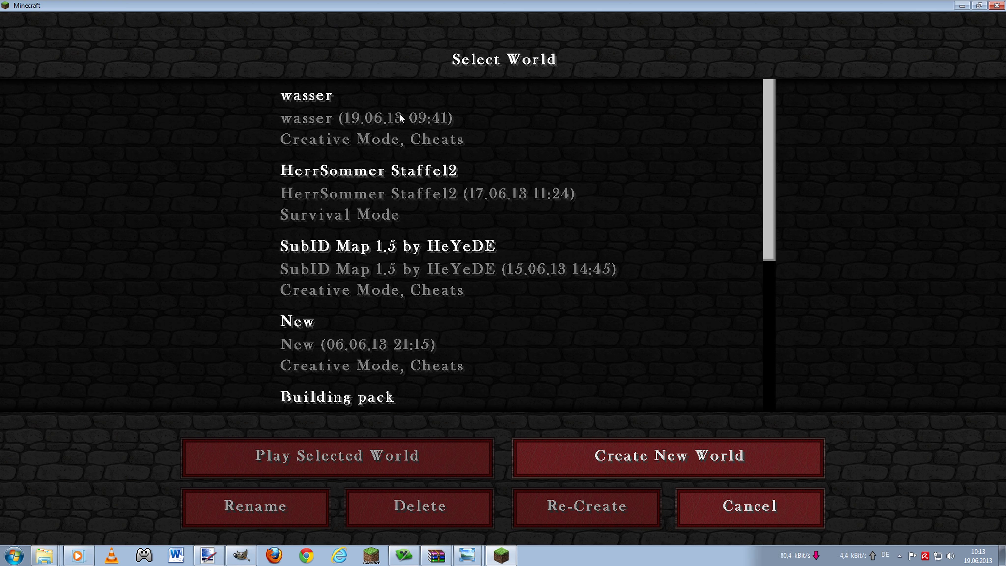
left_click(401, 118)
left_click(726, 509)
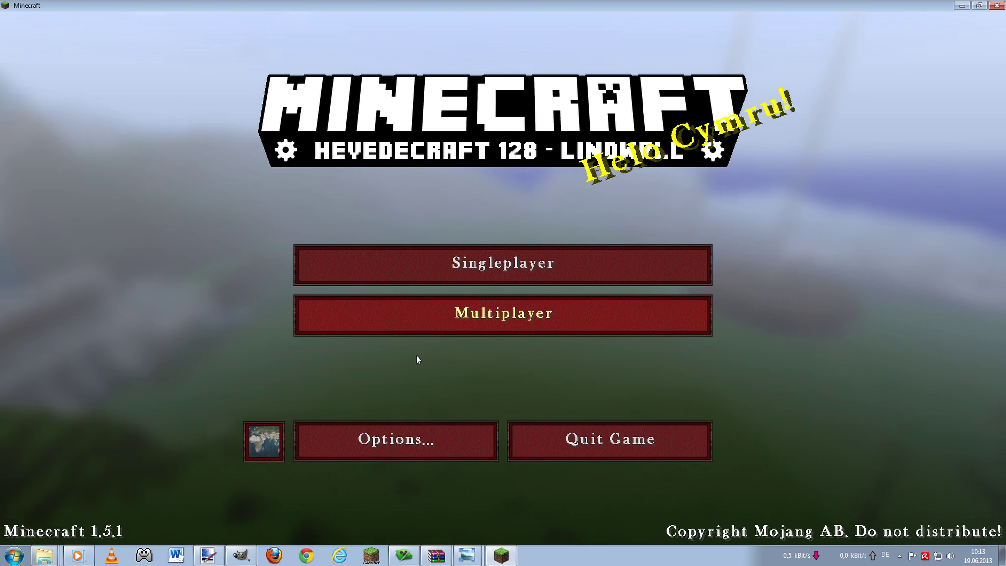
- Activate the 000 converterpack.zip texture pack from Options and return to the title menu
left_click(381, 442)
left_click(342, 409)
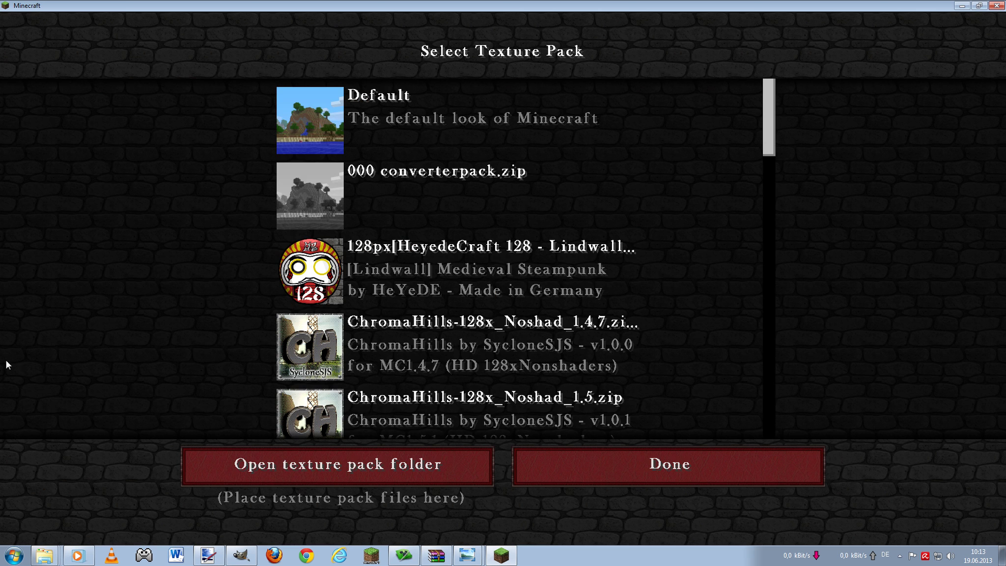
left_click(280, 208)
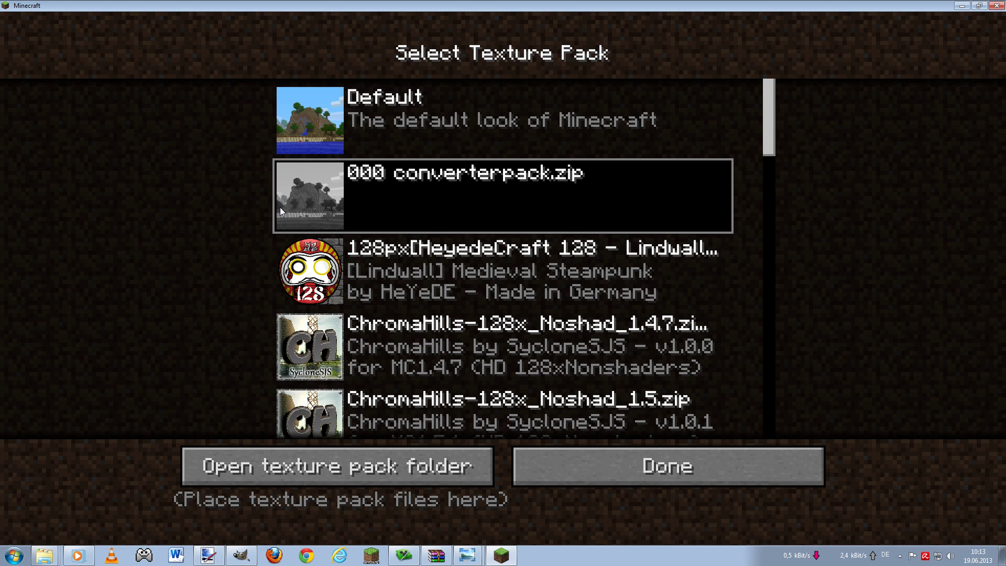
left_click(667, 473)
left_click(504, 473)
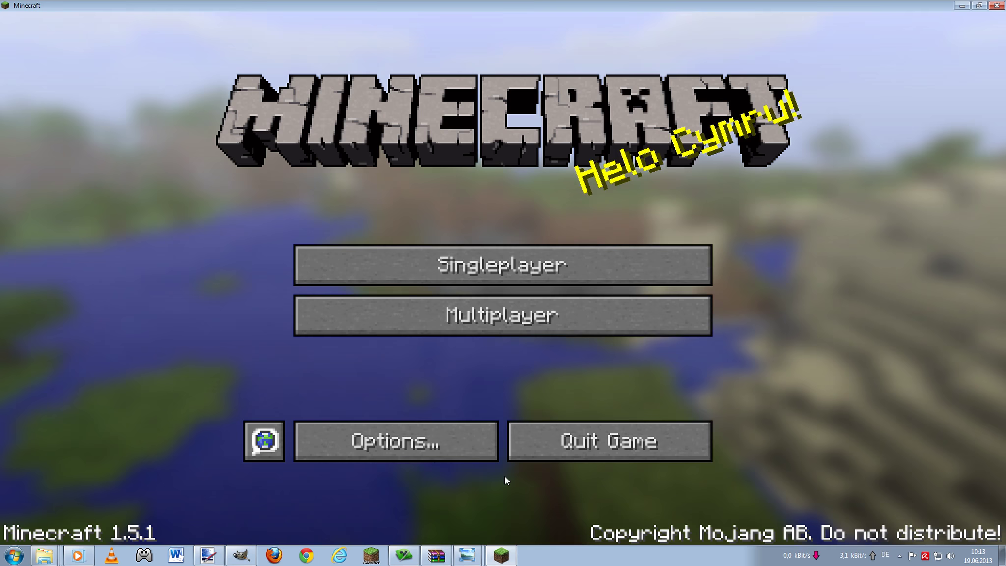
left_click(457, 266)
double_click(386, 116)
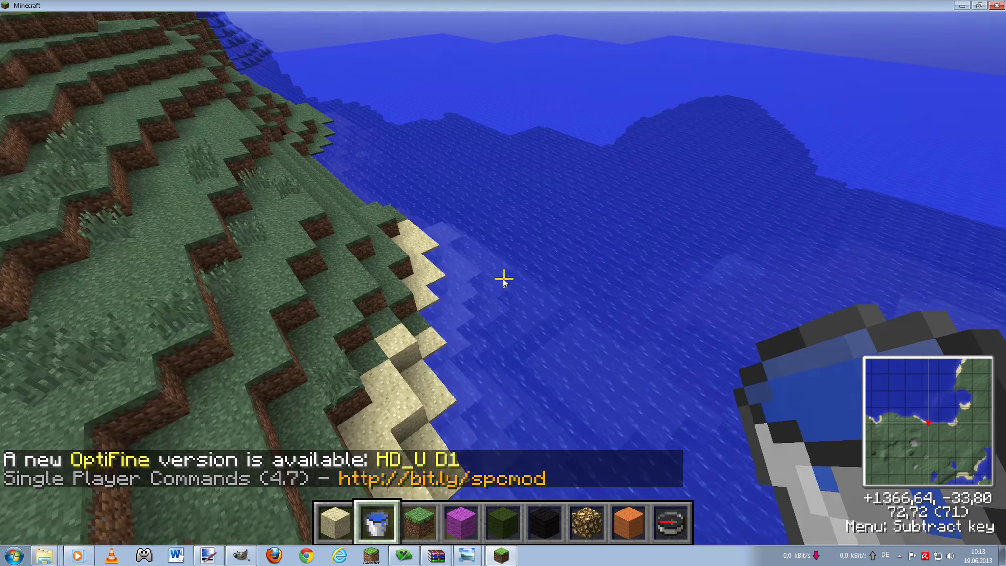
key("a")
key("w")
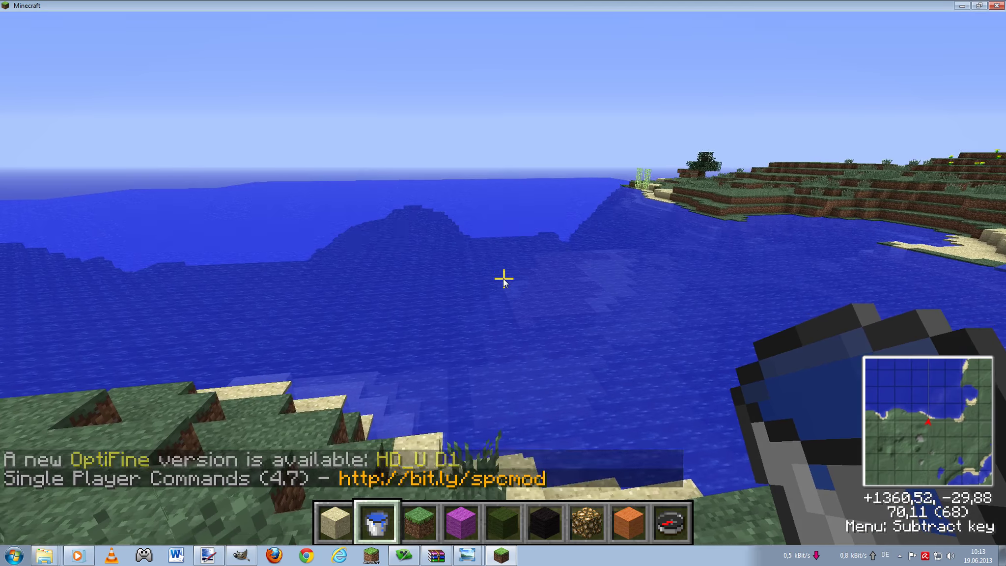
key("Escape")
left_click(469, 388)
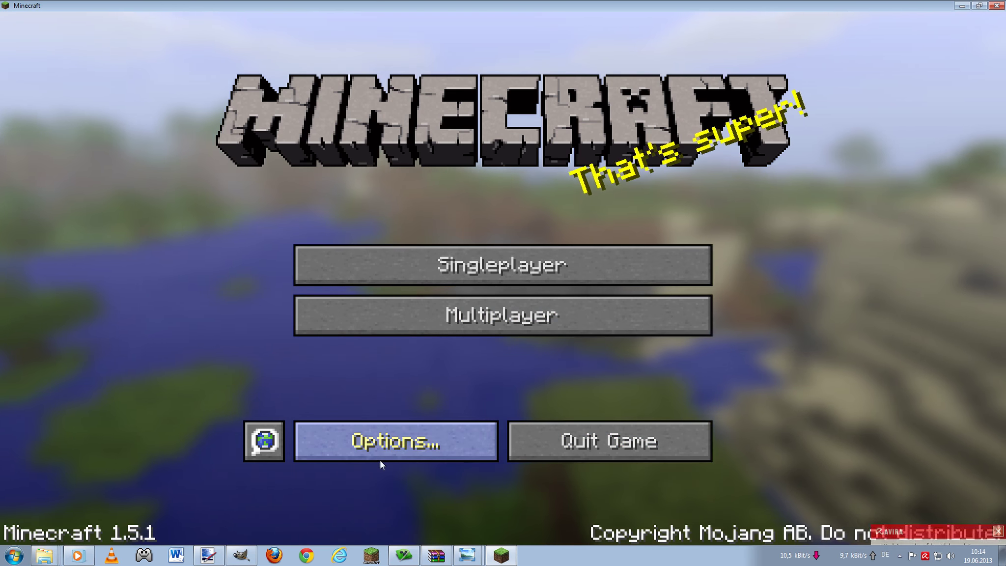
- Select the mcpatcher-converted-000 converterpack at the bottom of the texture pack list
left_click(380, 458)
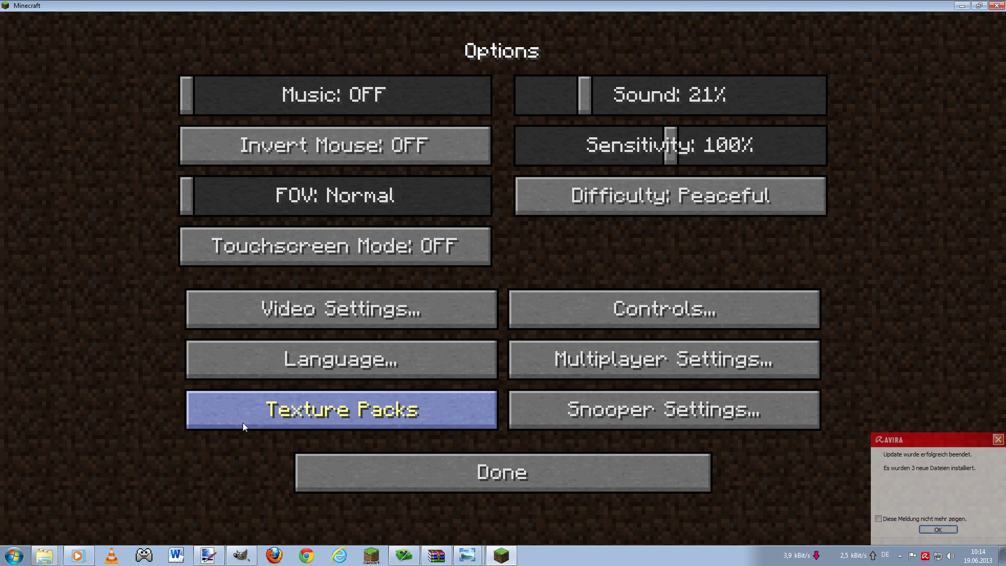
left_click(222, 422)
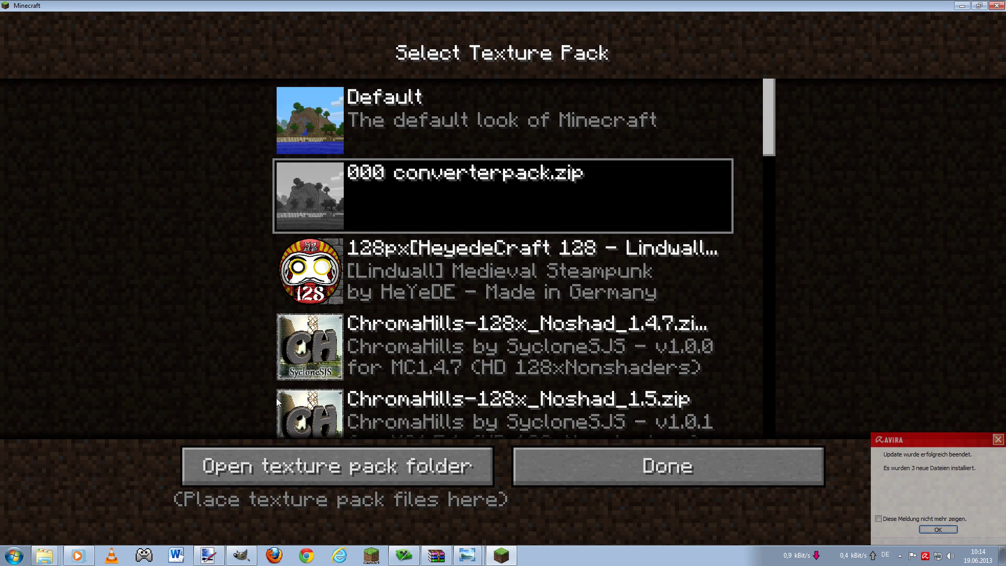
scroll(754, 156, "down", 3)
mouse_move(769, 181)
left_mouse_down()
mouse_move(746, 401)
mouse_move(755, 434)
left_mouse_up()
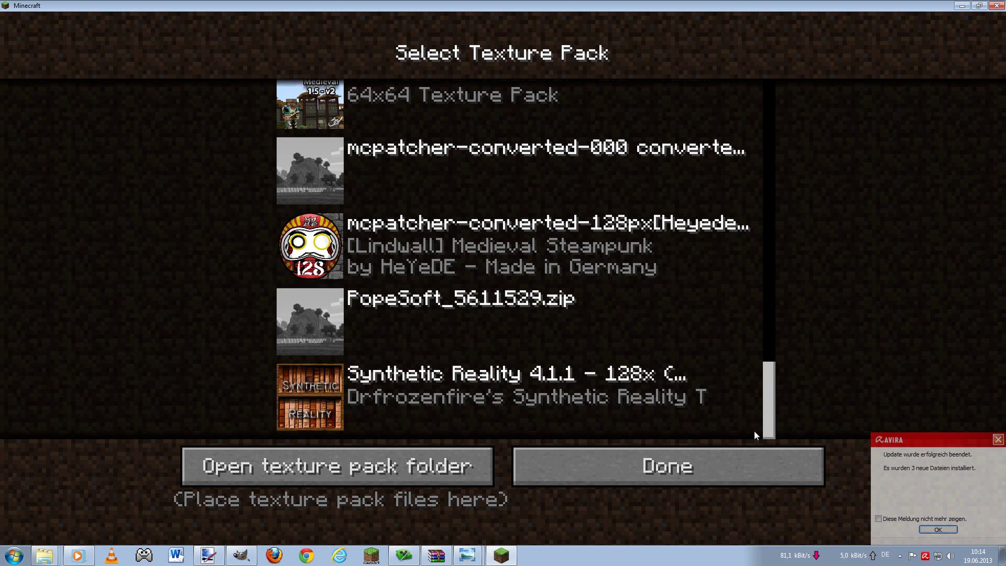
left_click(320, 169)
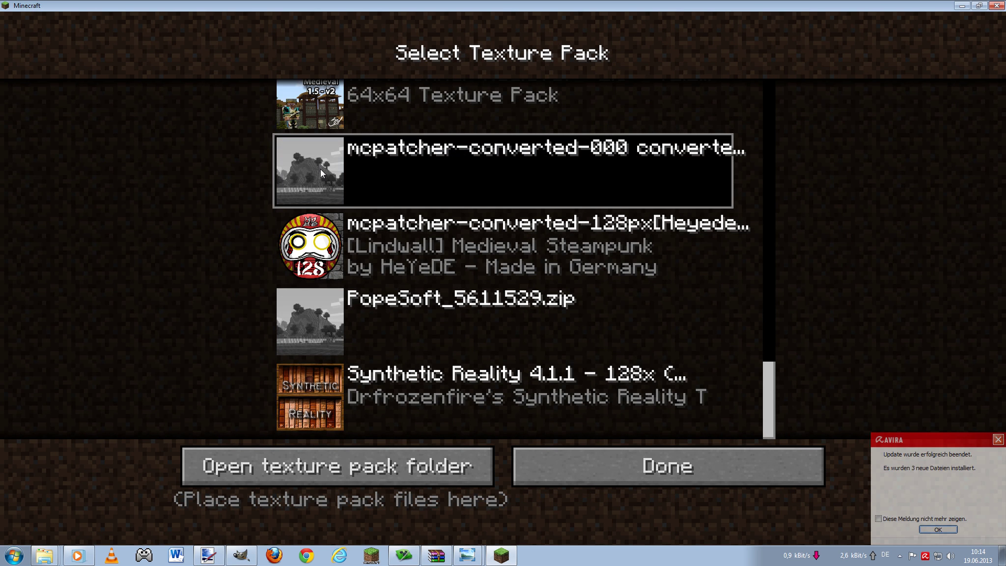
left_click(682, 469)
left_click(492, 479)
- Load the wasser world from the singleplayer list
left_click(411, 251)
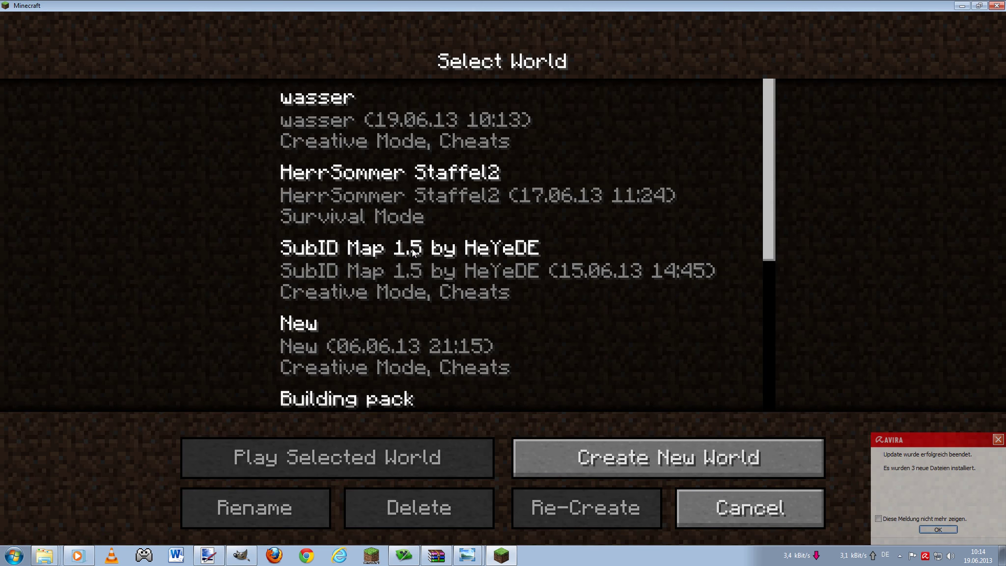
left_click(380, 139)
double_click(380, 139)
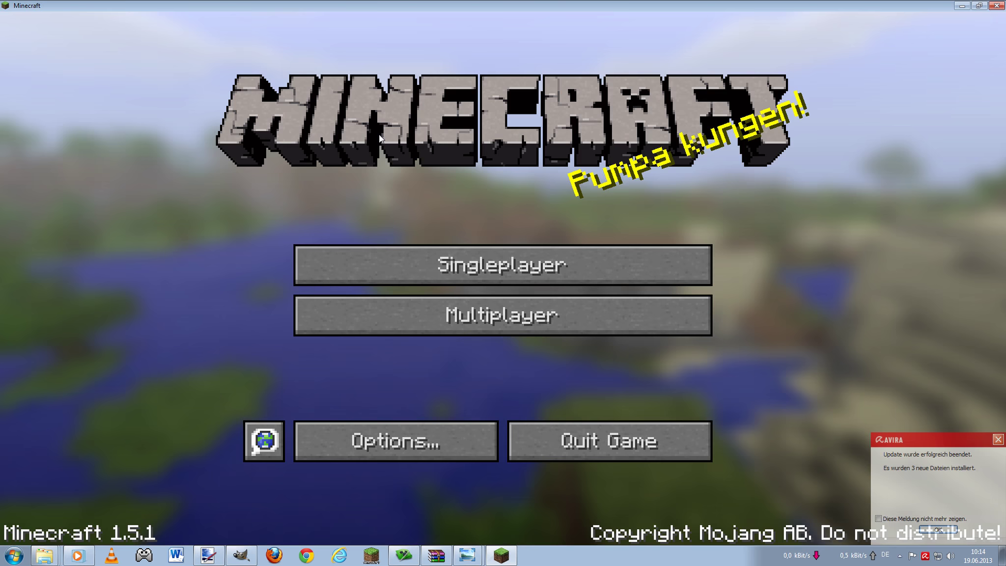
- Swim and fly over the lake, inspecting the translucent water texture from above and at the surface
key("w")
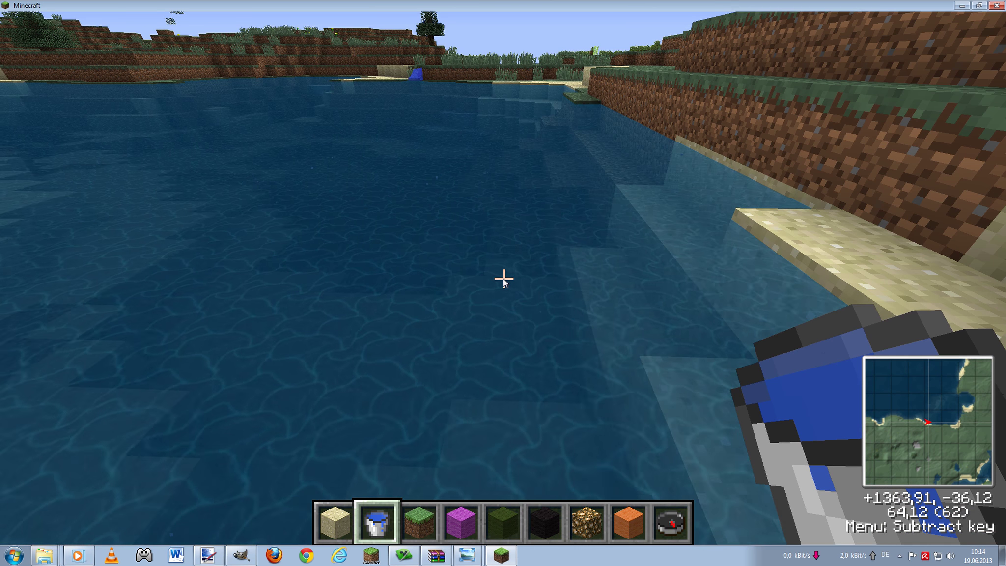
key("space")
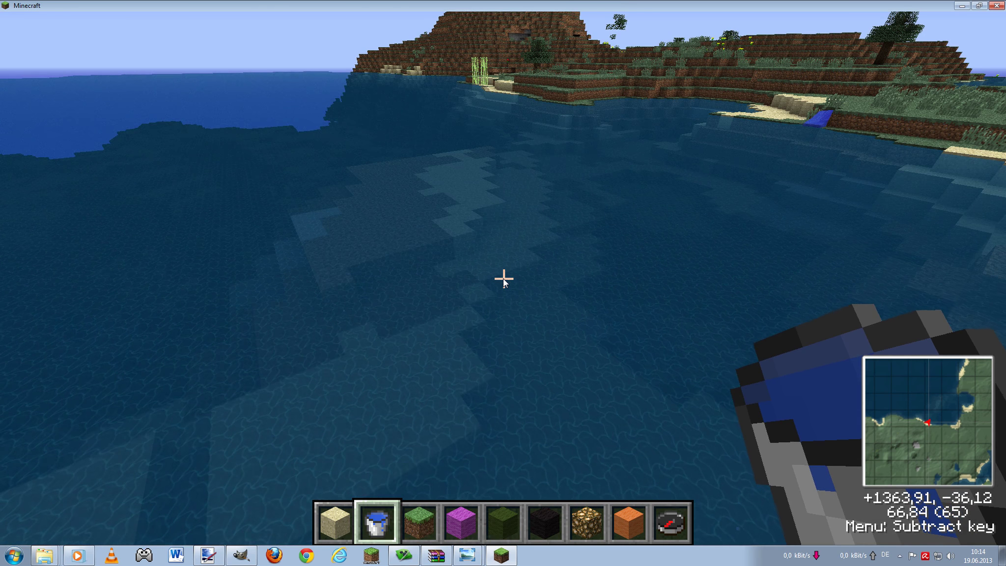
key("space")
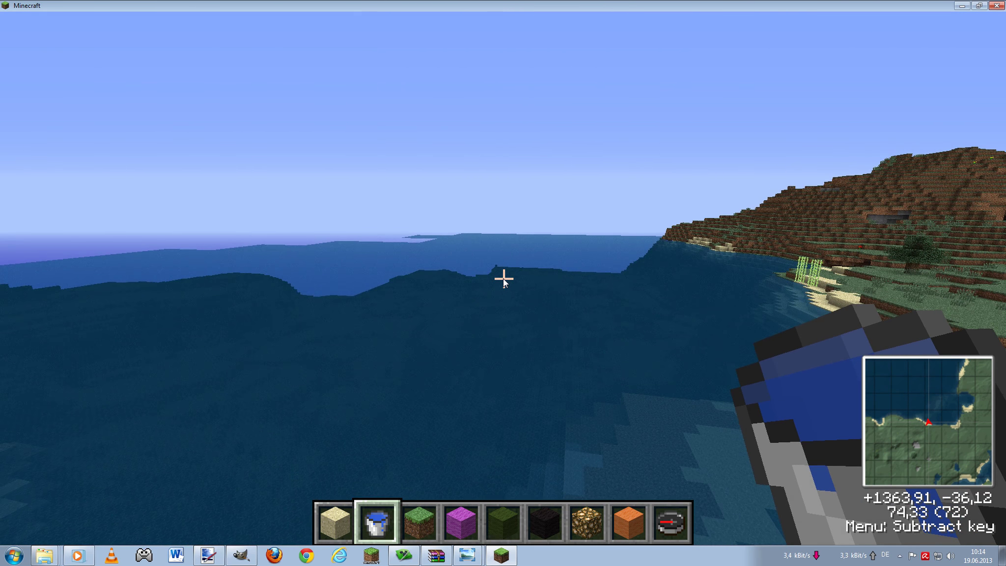
key("space")
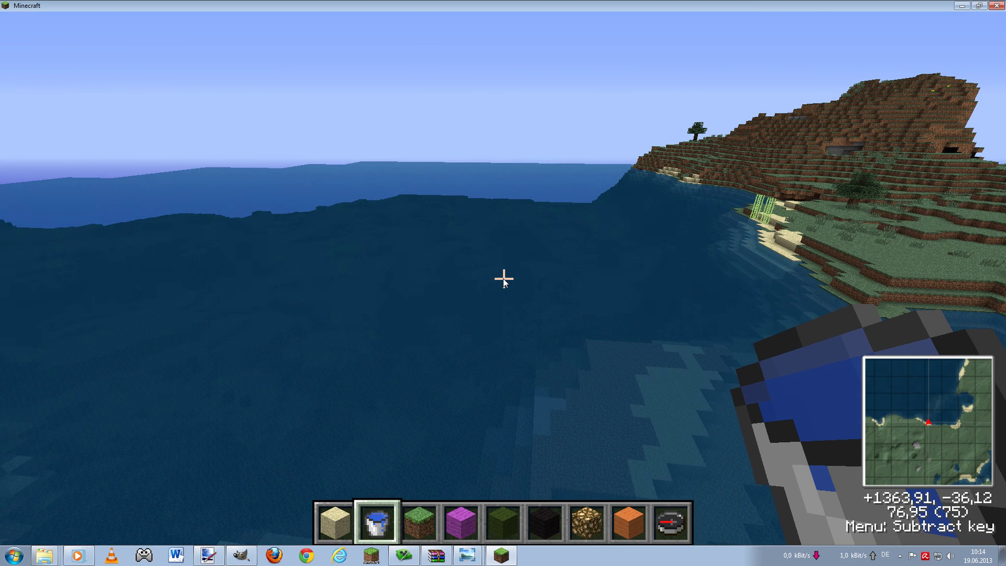
key("w")
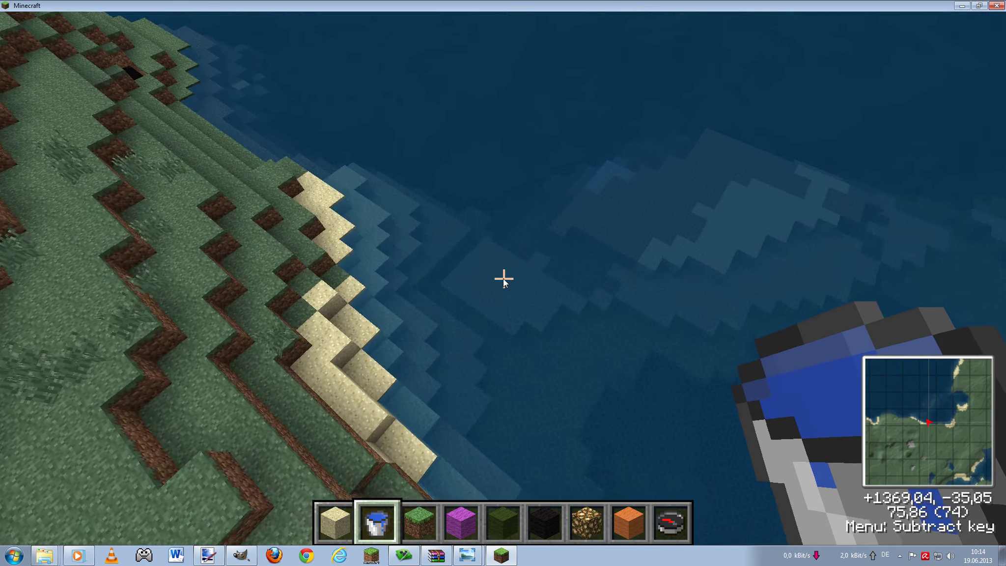
key("shift")
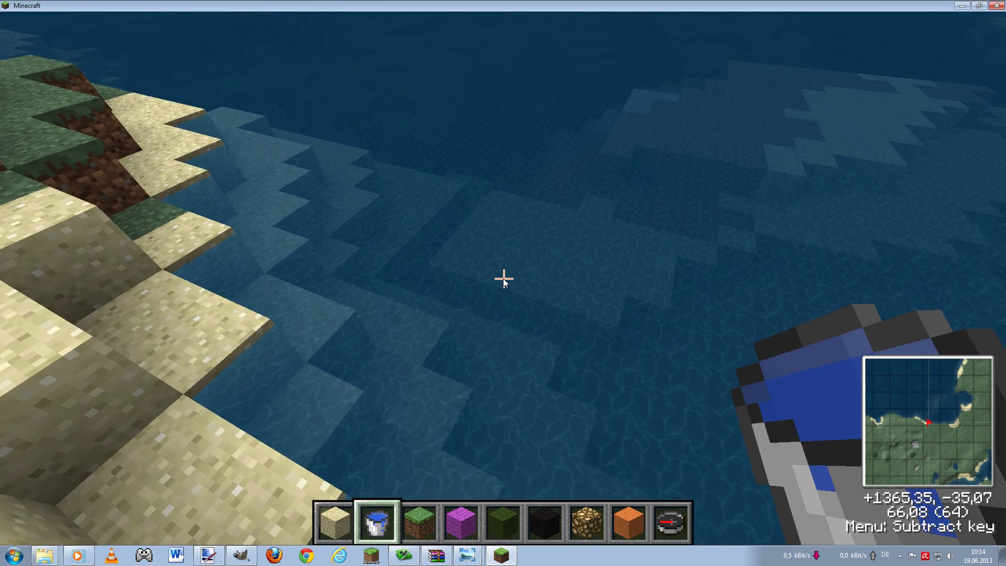
key("shift")
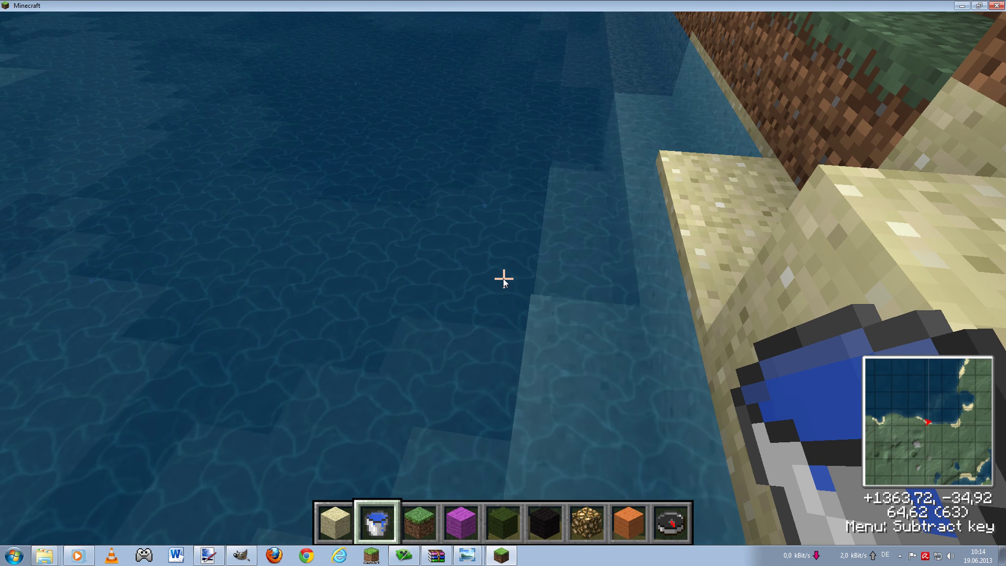
- Apply the 128px HeyeDE Medieval Steampunk texture pack from the pause menu's Options
key("Escape")
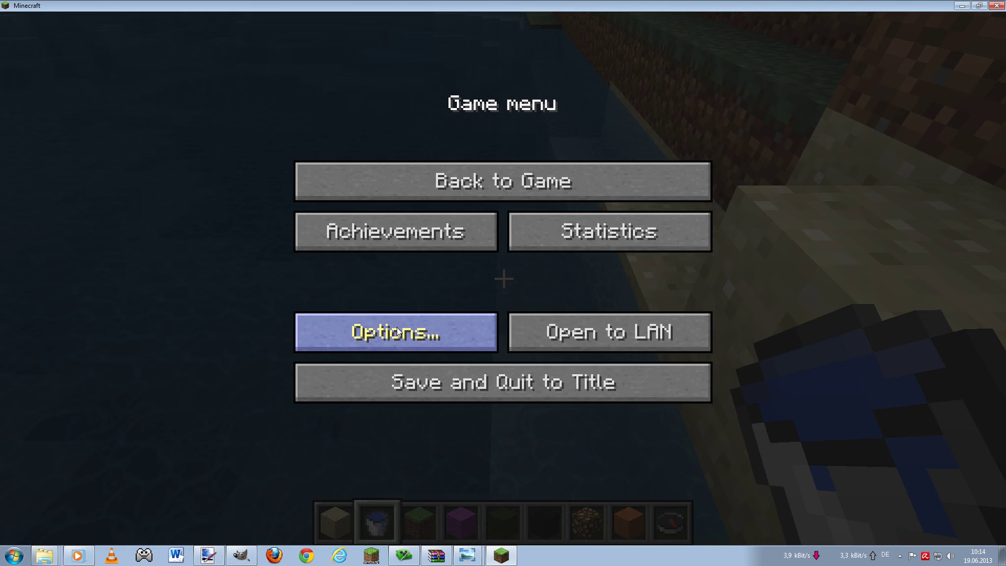
left_click(398, 333)
left_click(384, 409)
scroll(522, 333, "down", 5)
scroll(533, 329, "down", 3)
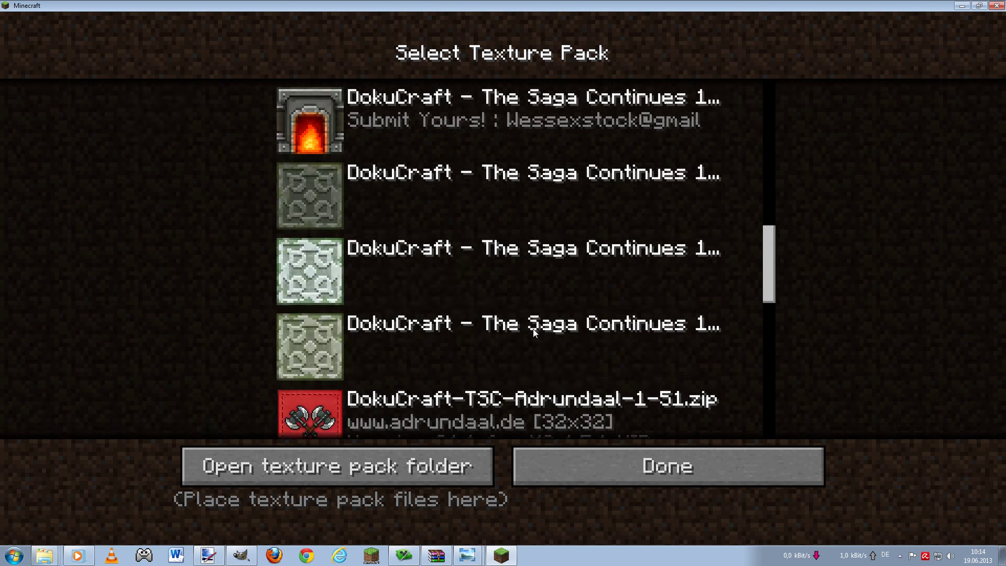
scroll(533, 329, "down", 5)
scroll(477, 332, "down", 2)
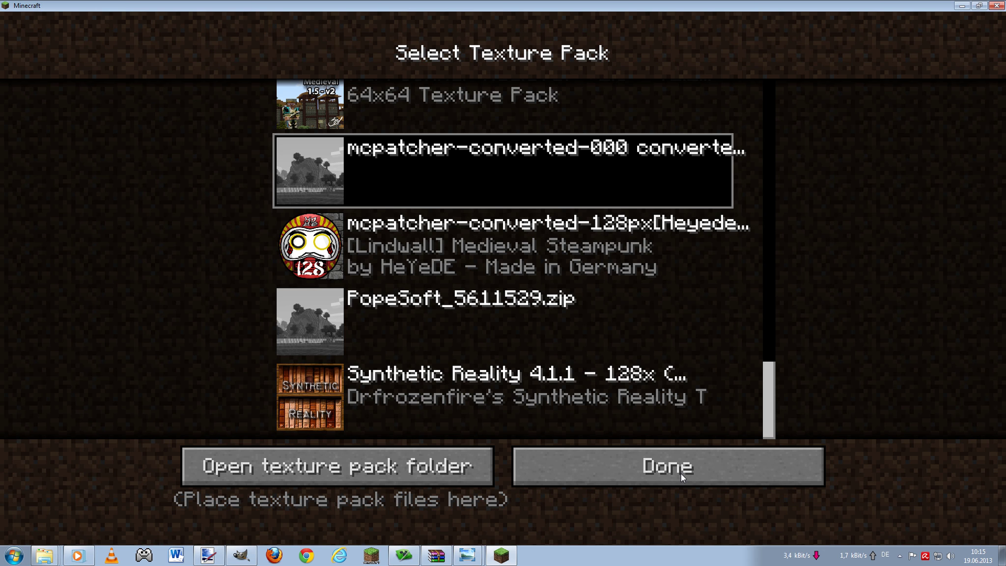
left_click(469, 219)
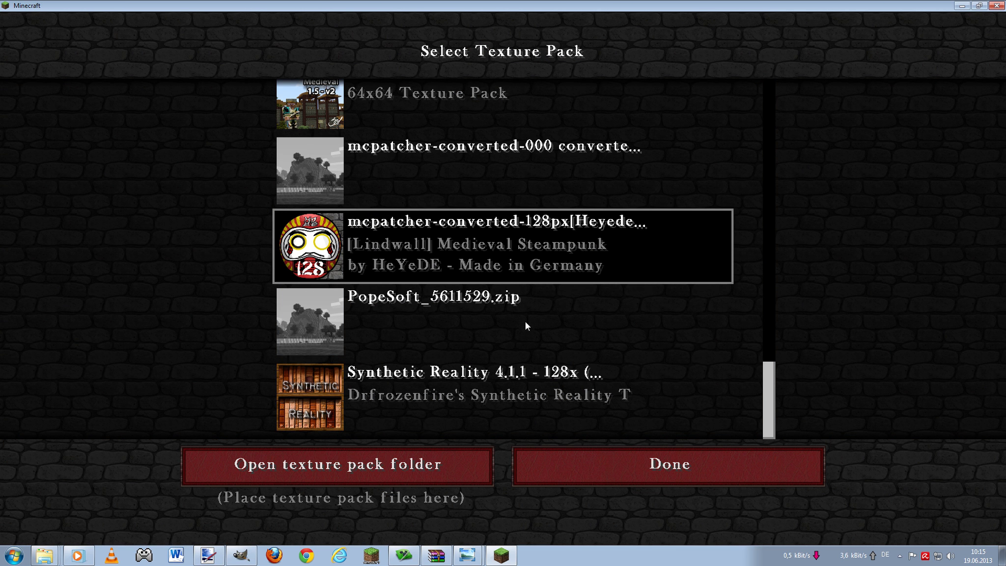
left_click(627, 464)
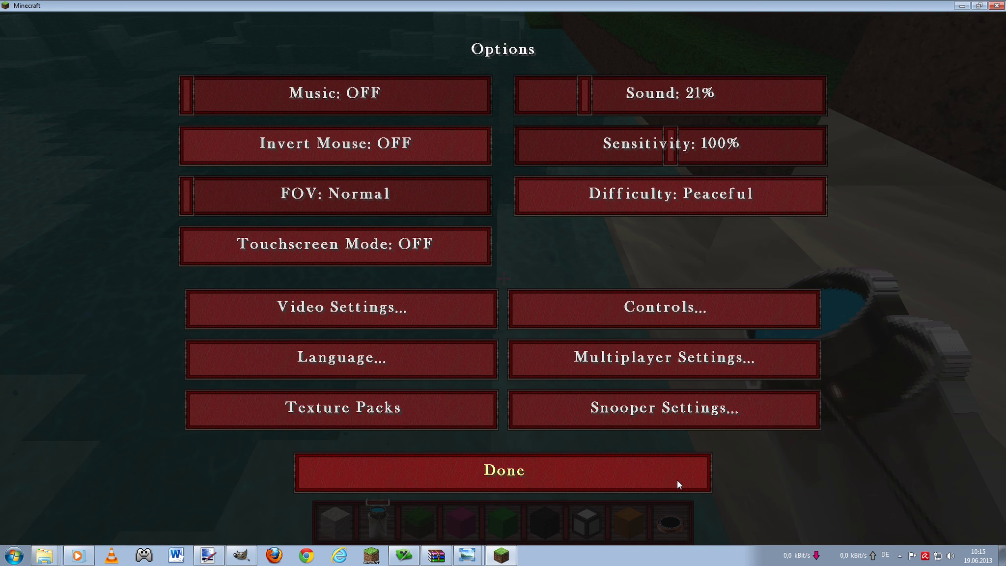
- Resume the game and walk along the shore viewing the new teal water
left_click(500, 472)
left_click(525, 180)
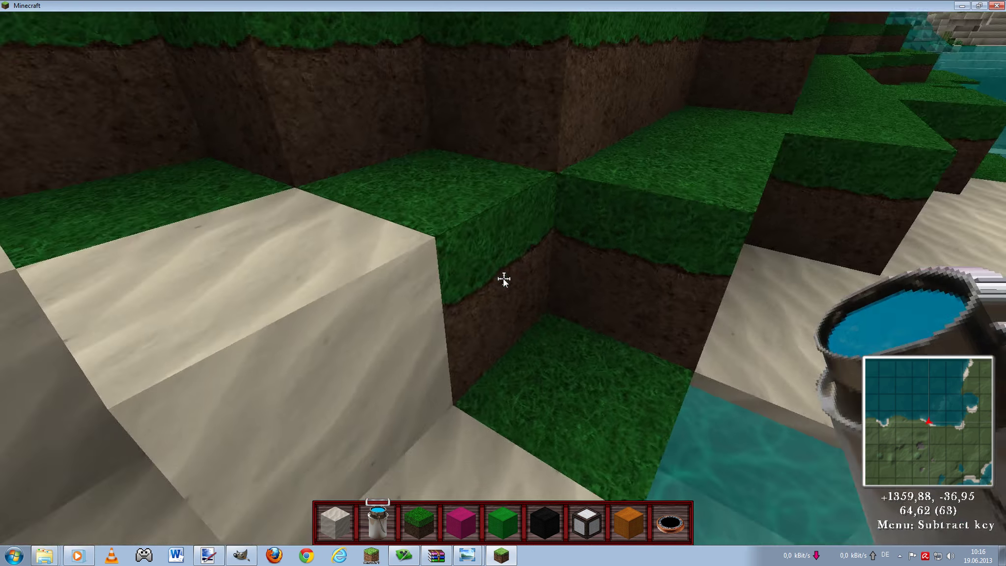
key("a")
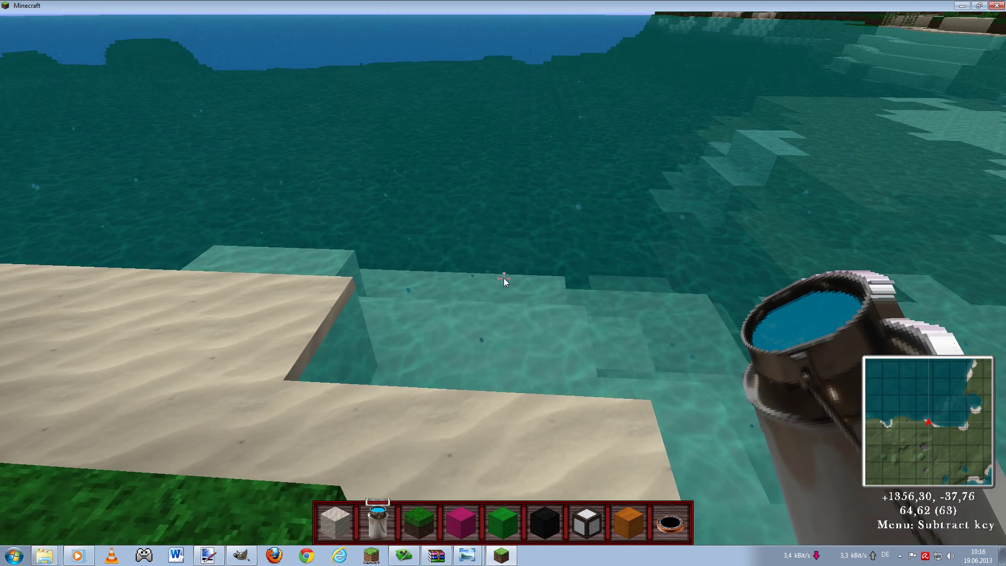
key("w")
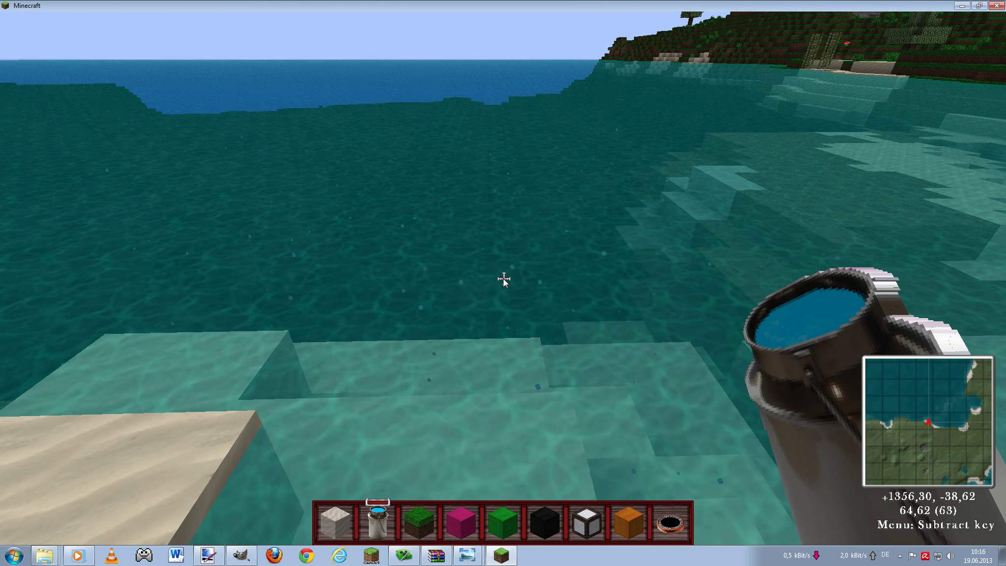
key("a")
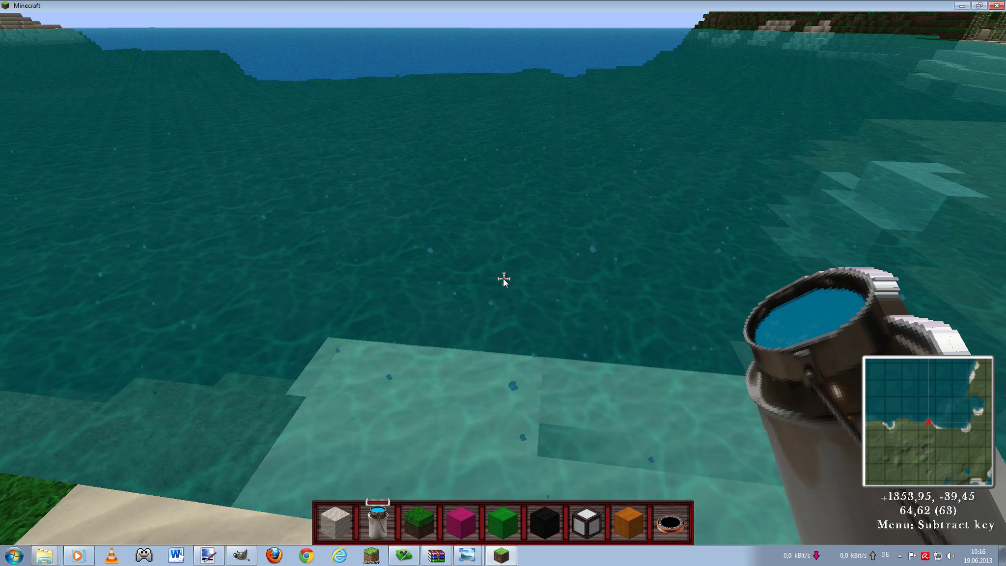
key("a")
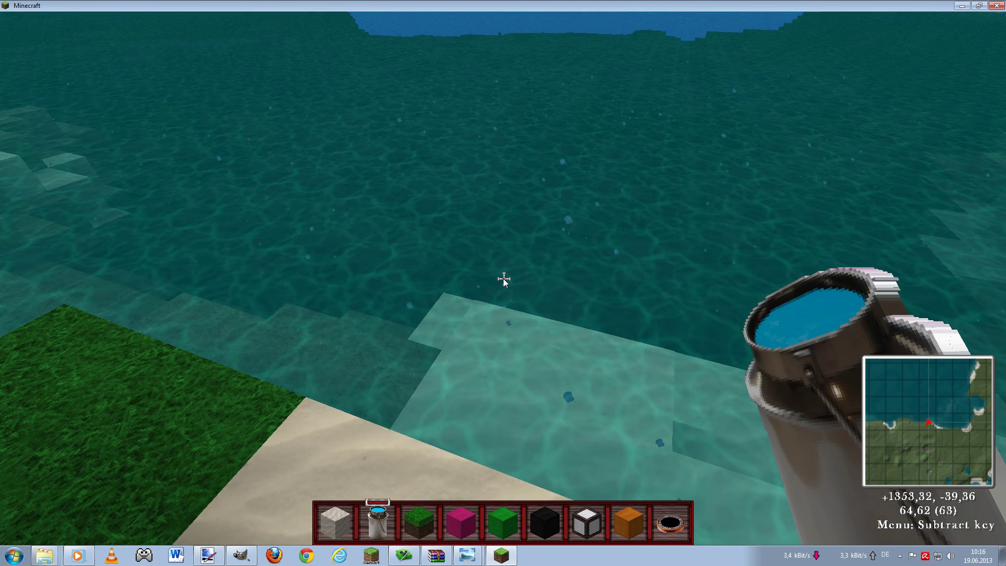
key("a")
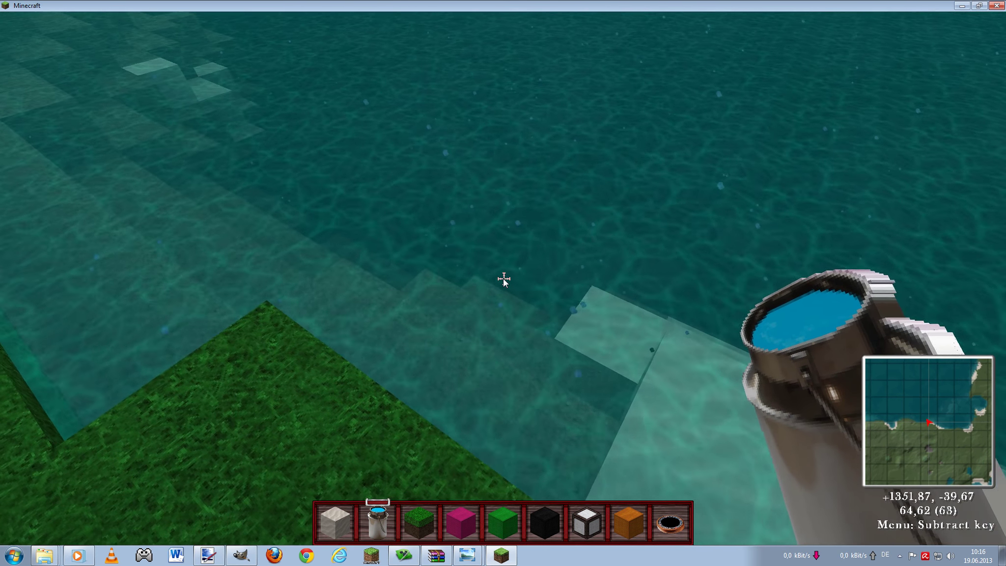
key("a")
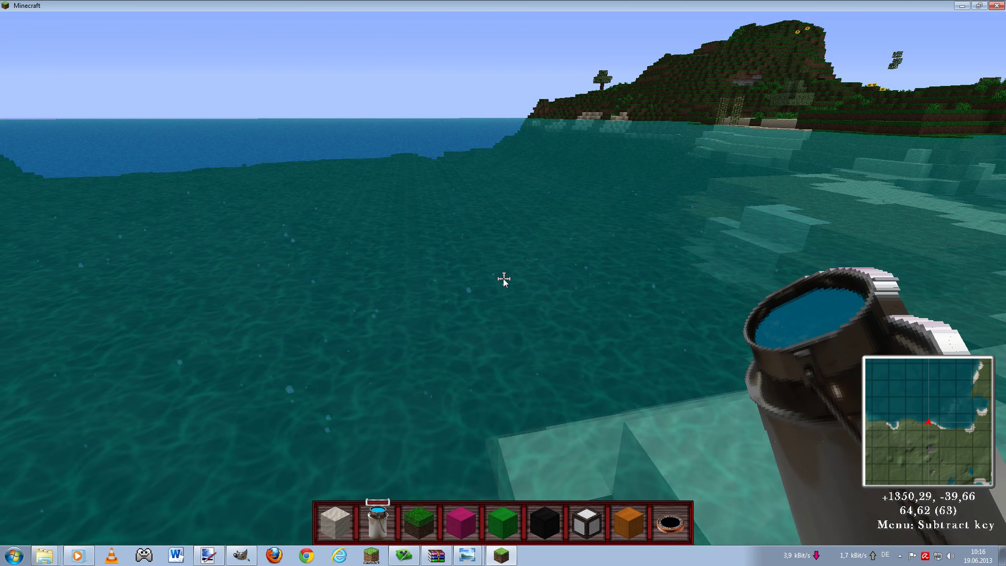
- Fly up along the shore to view the hillside waterfall
key("space")
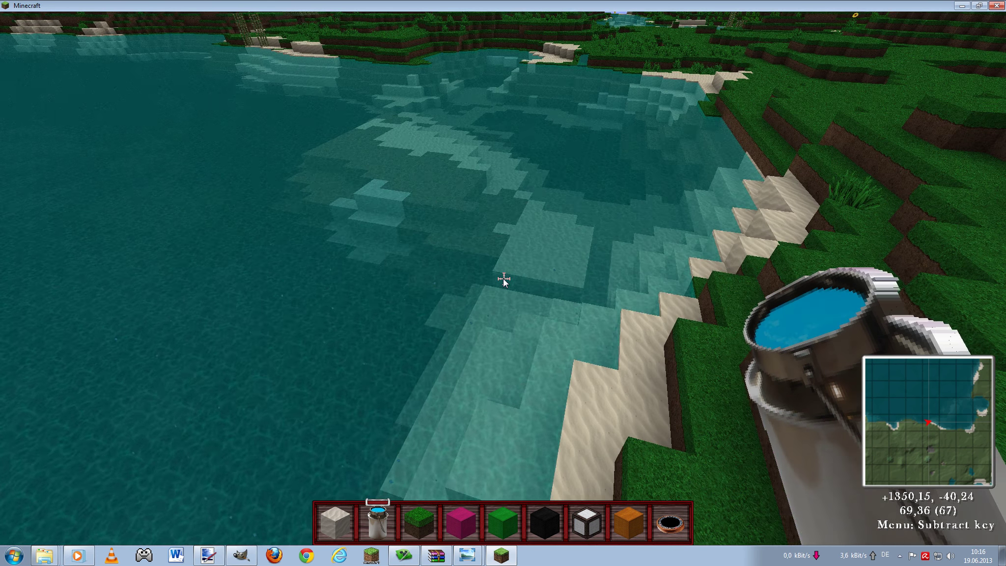
key("w")
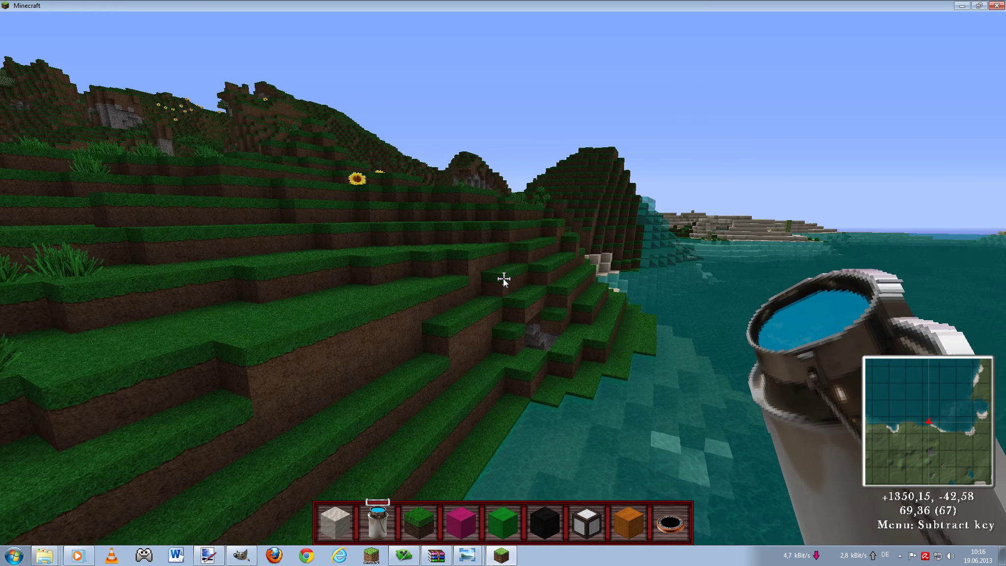
scroll(503, 279, "down", 1)
scroll(503, 279, "down", 1)
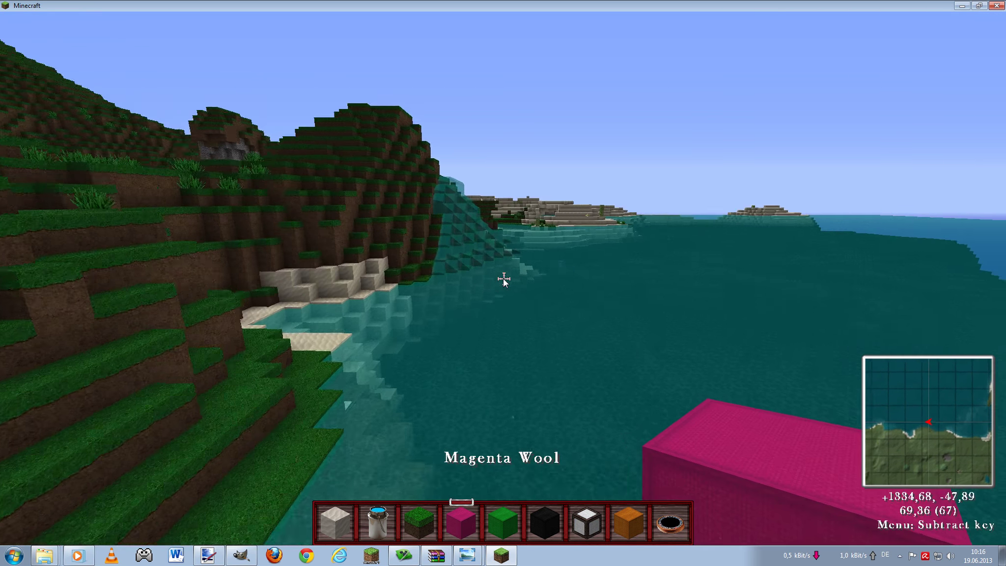
key("w")
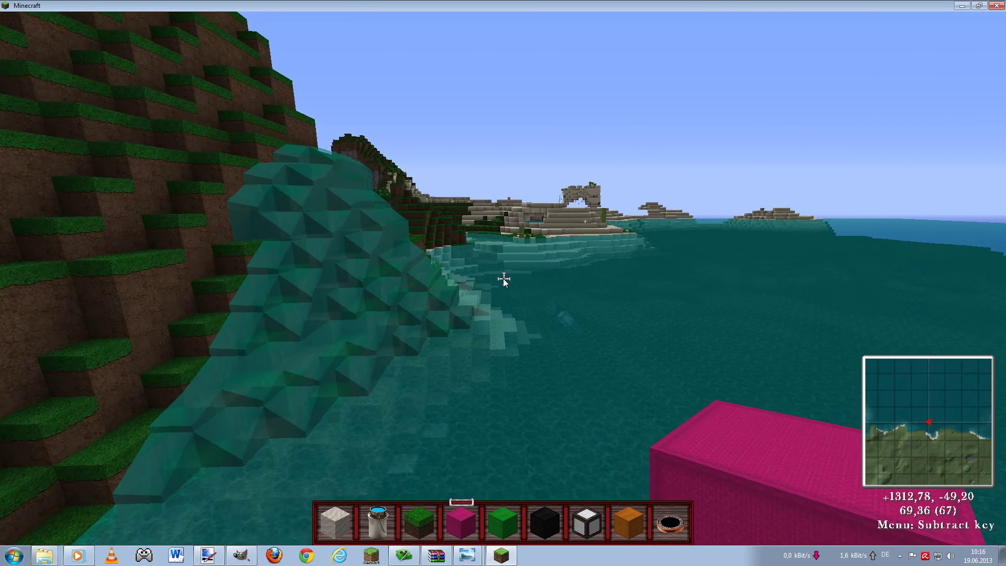
key("w")
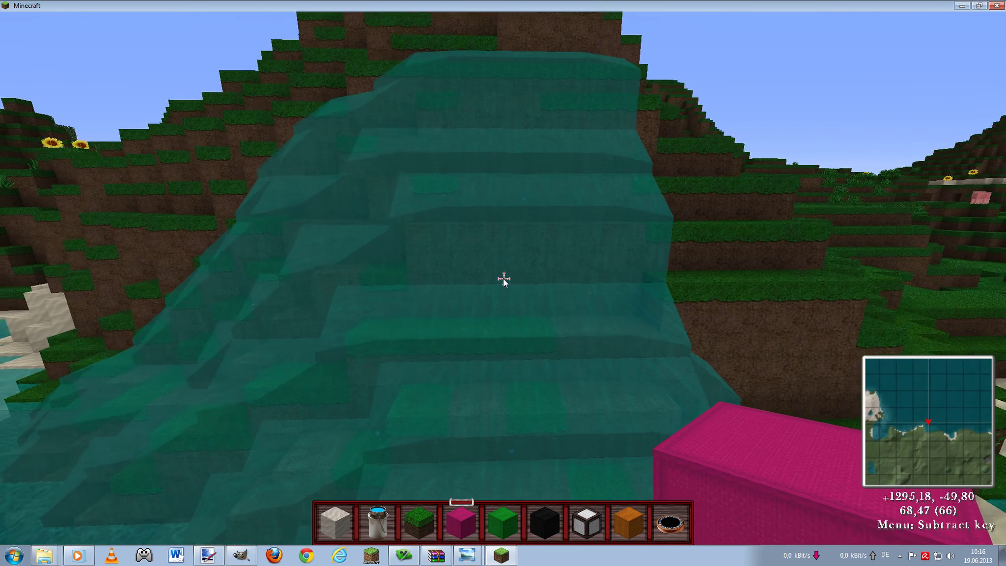
- Save and quit to title, then switch to Paint.NET with Alt+Tab
key("Escape")
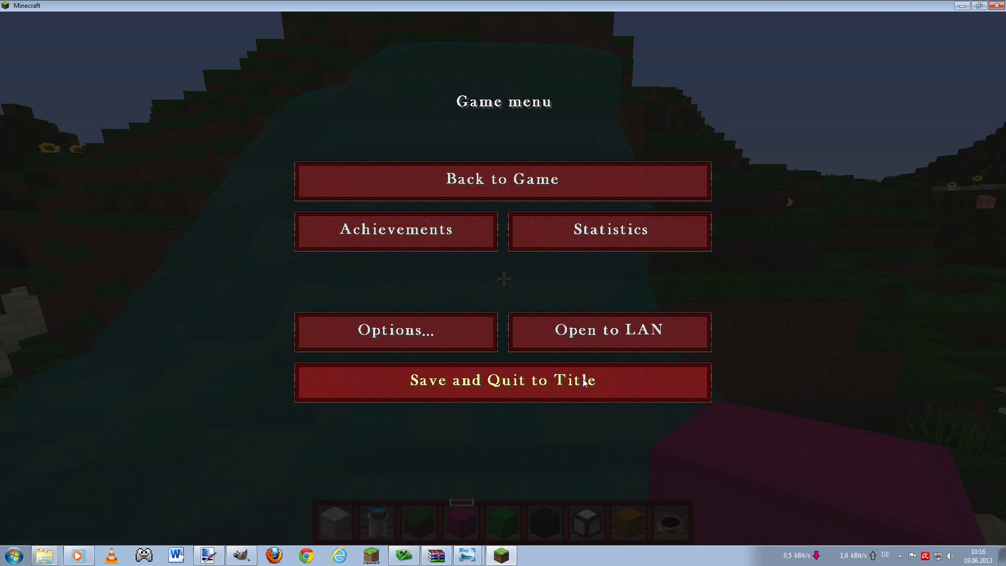
left_click(565, 378)
key("alt+Tab")
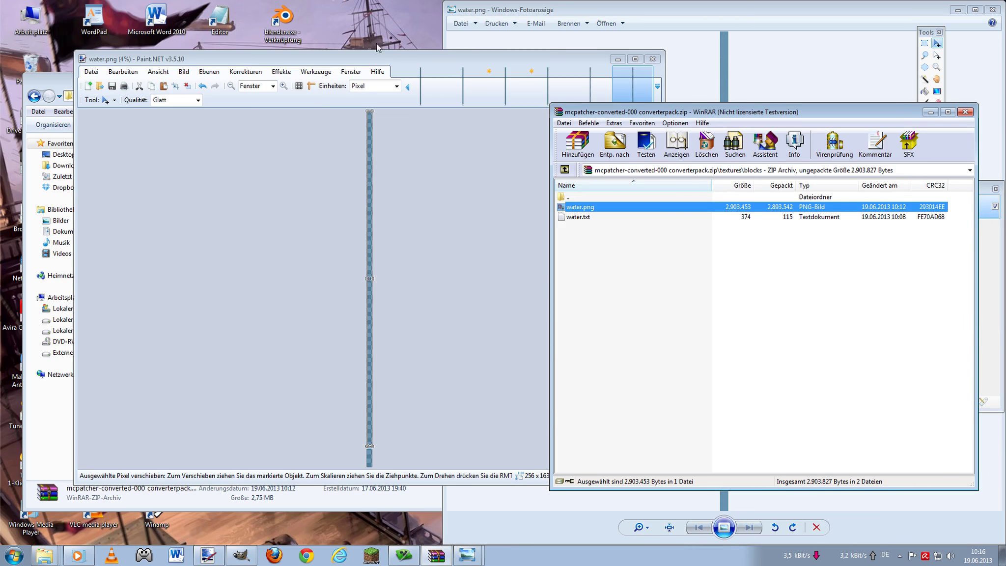
- Close wassertest.png, water6B.png and water5B.png in Paint.NET, discarding unsaved changes
left_click(393, 58)
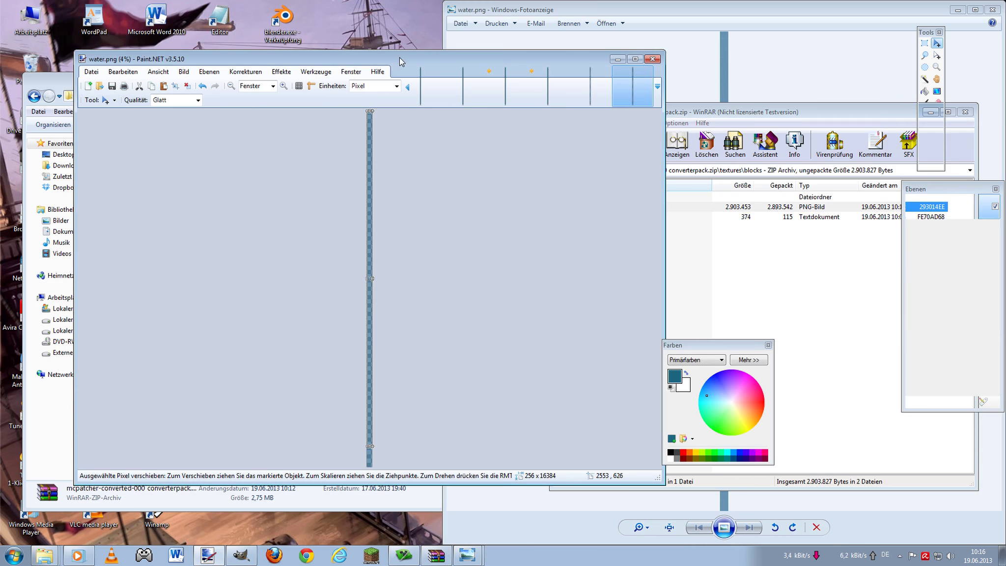
left_click(407, 87)
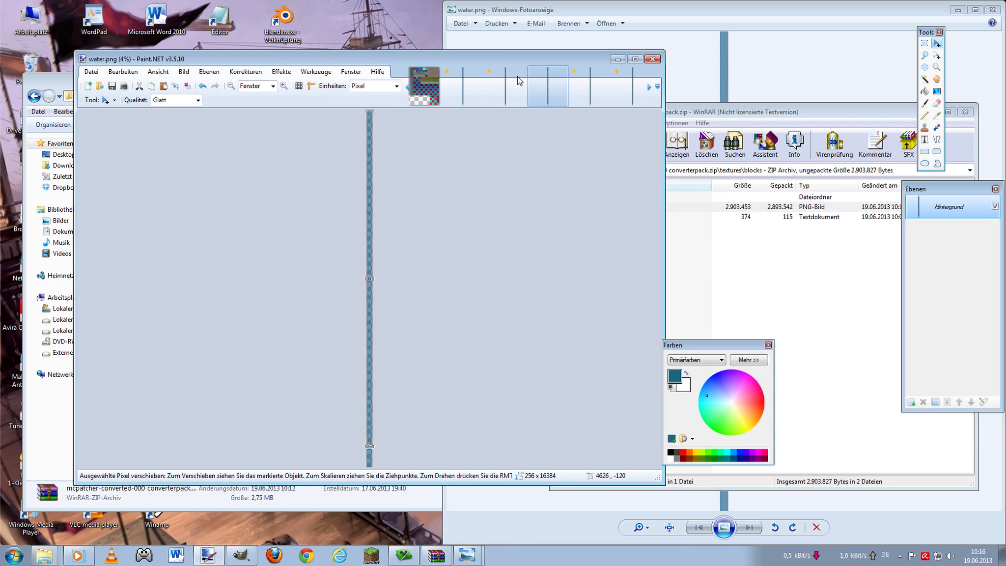
left_click(467, 81)
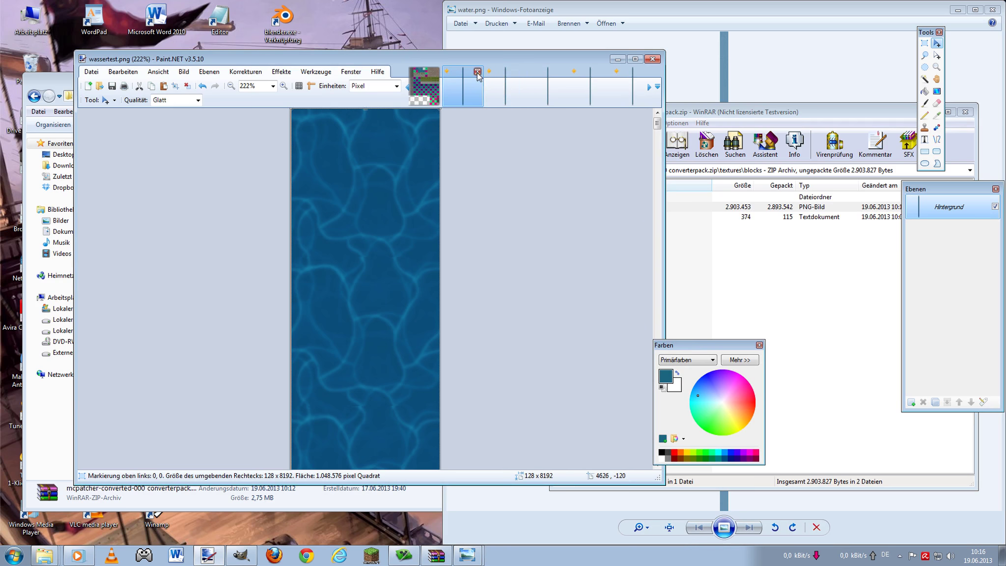
left_click(477, 72)
left_click(386, 267)
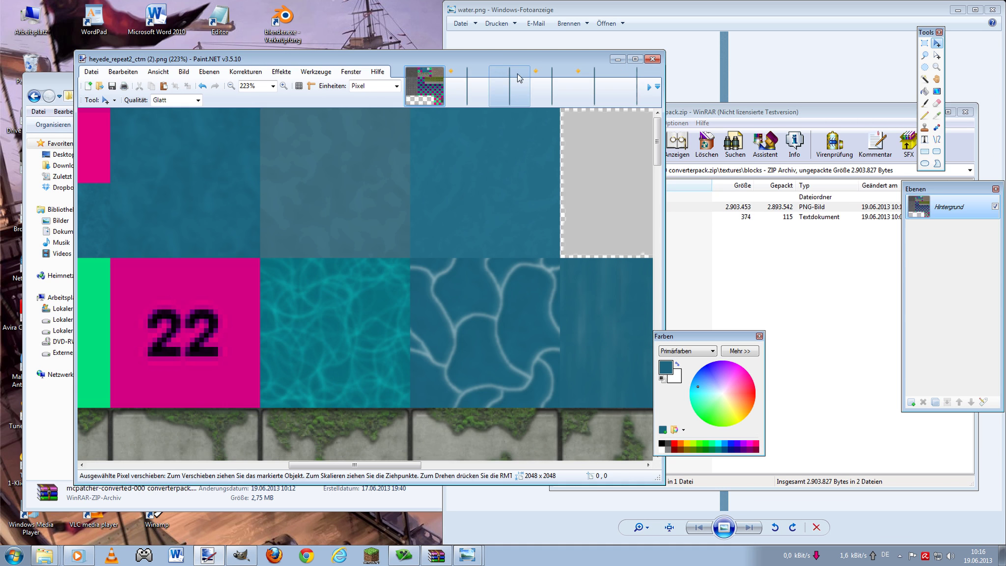
left_click(517, 76)
left_click(523, 71)
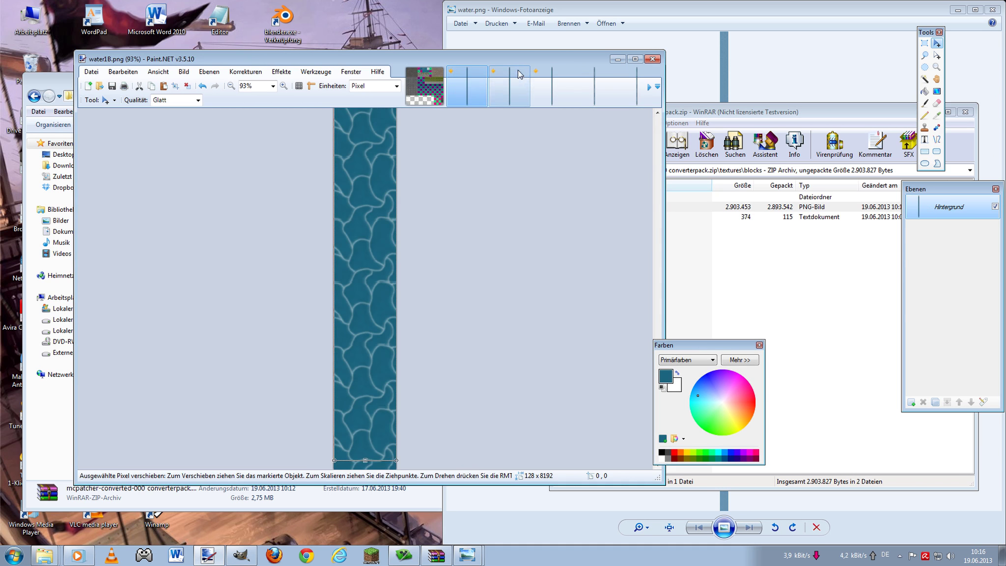
left_click(524, 71)
left_click(393, 297)
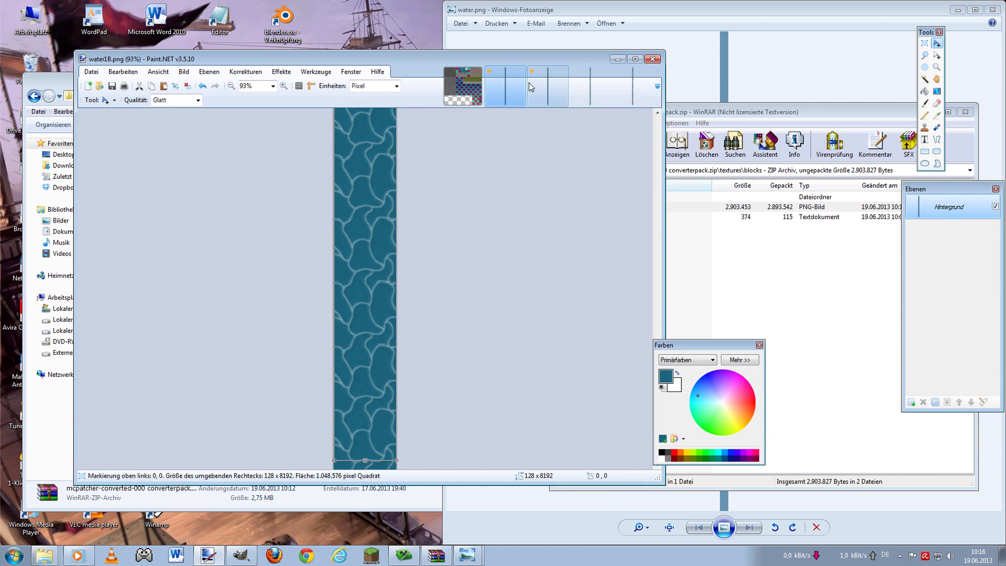
- Close water1B.png, water3B.png and water.png with 'Nicht speichern', then pick Rectangle Select
left_click(520, 73)
left_click(365, 295)
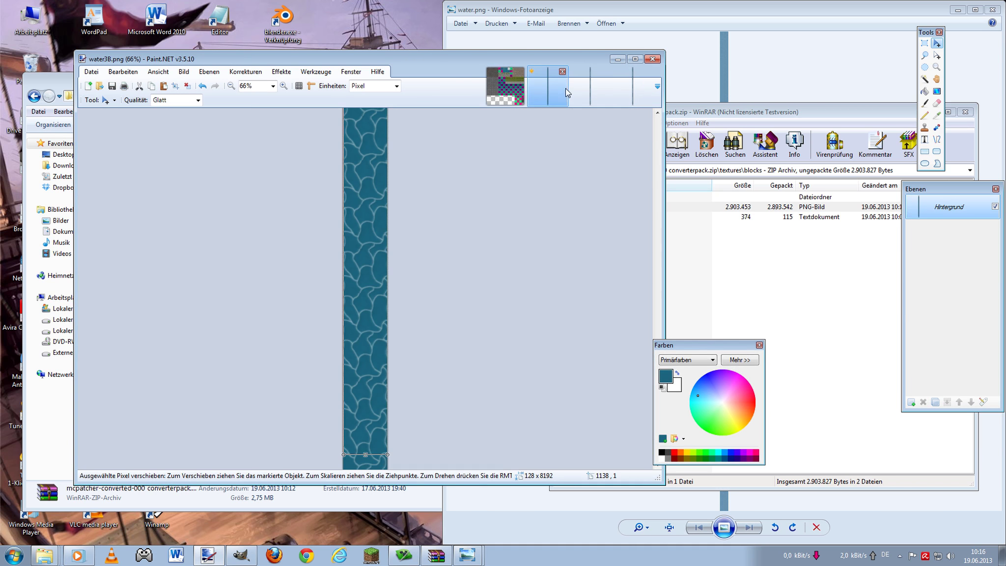
left_click(564, 75)
left_click(393, 299)
left_click(590, 86)
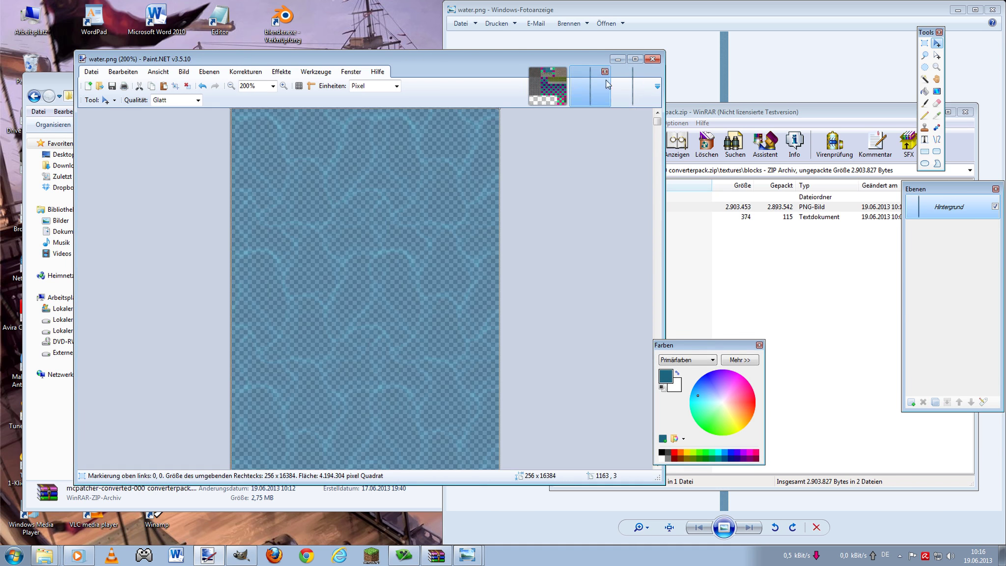
left_click(605, 72)
left_click(624, 89)
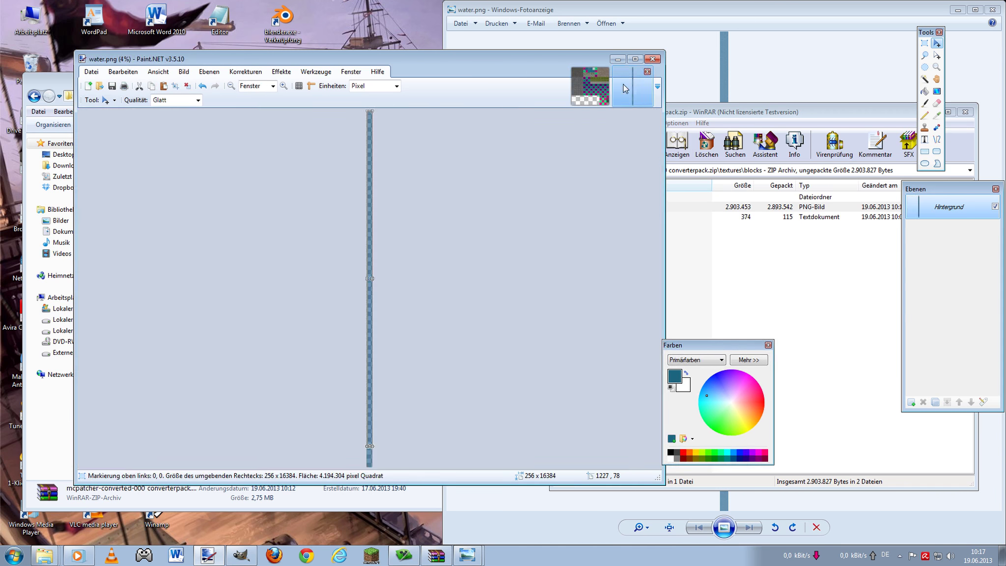
left_click(647, 73)
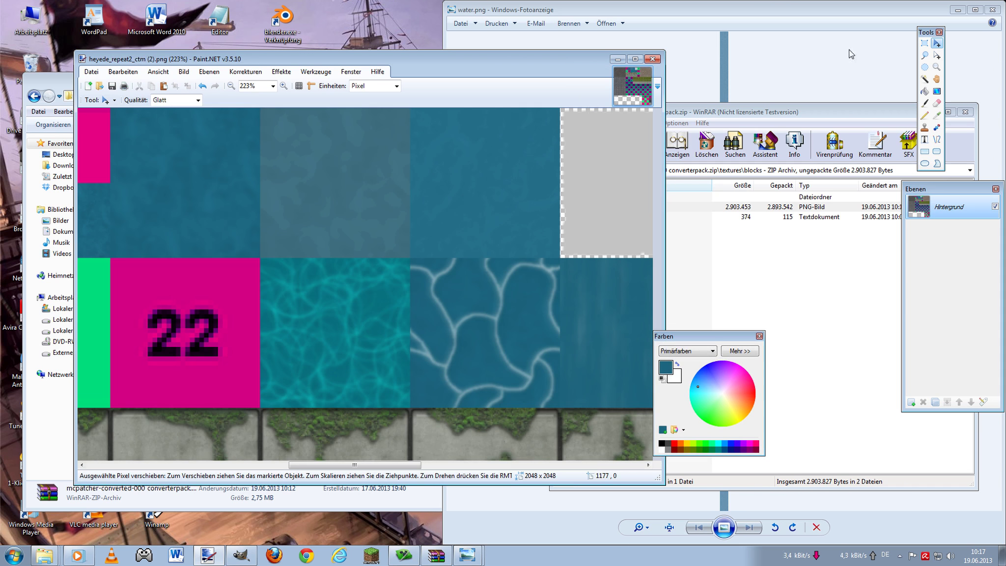
left_click(924, 43)
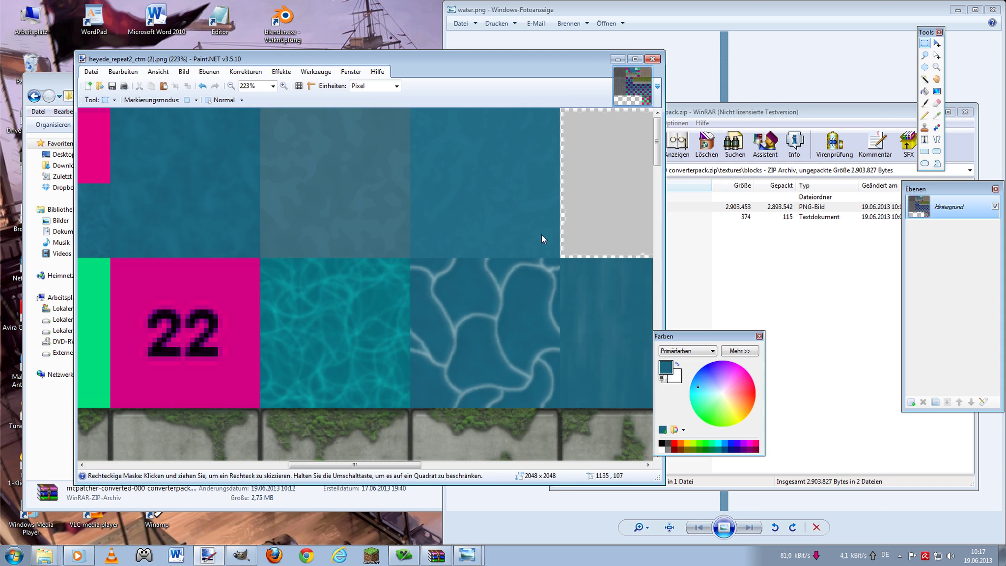
- Rectangle-select the 128×128 caustics tile at 1024,128 on the texture sheet
scroll(541, 252, "up", 2)
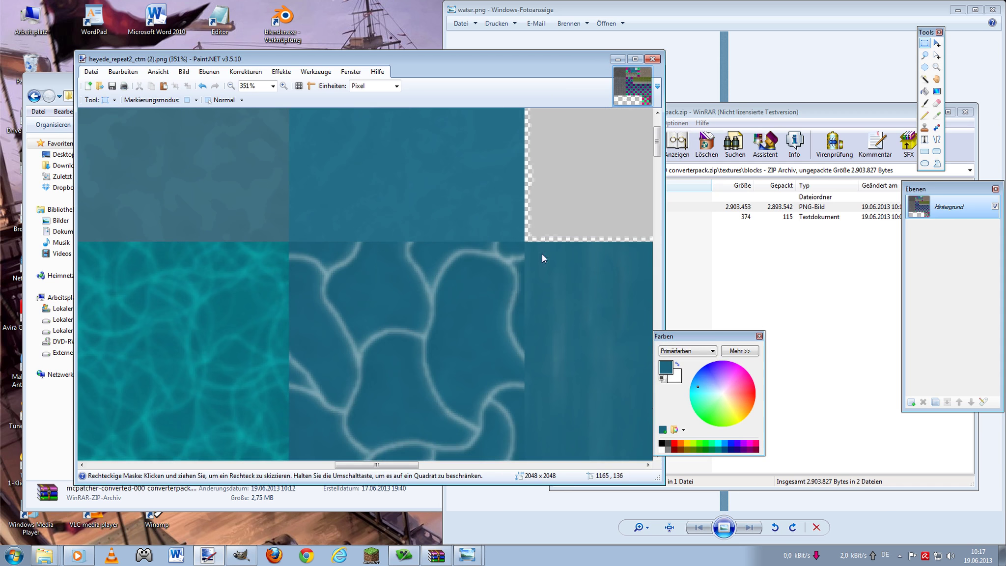
scroll(580, 290, "up", 2)
scroll(580, 290, "up", 2)
mouse_move(532, 230)
left_mouse_down()
mouse_move(395, 250)
mouse_move(178, 339)
left_mouse_up()
scroll(504, 279, "down", 7)
scroll(405, 368, "down", 2)
scroll(384, 266, "up", 3)
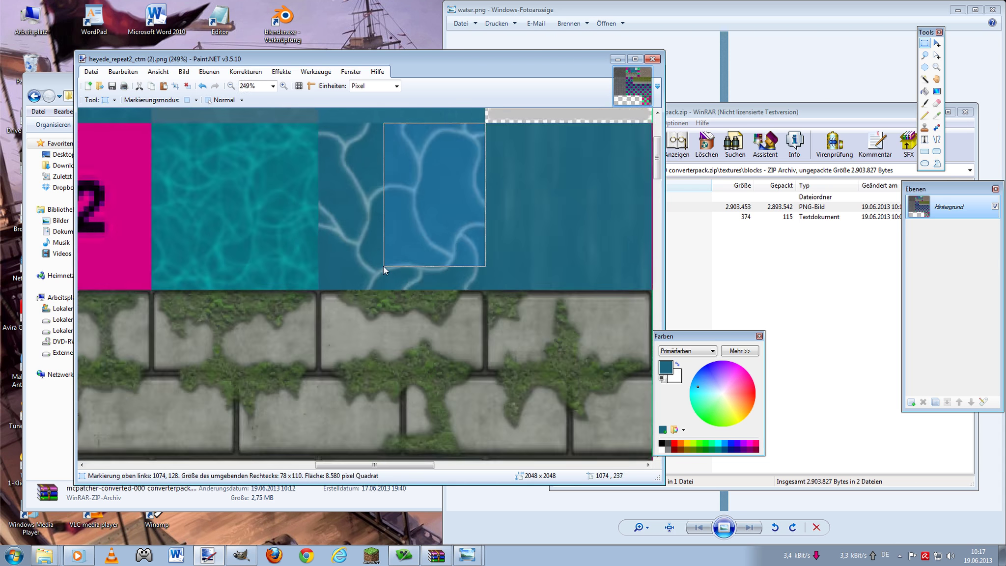
scroll(319, 267, "up", 3)
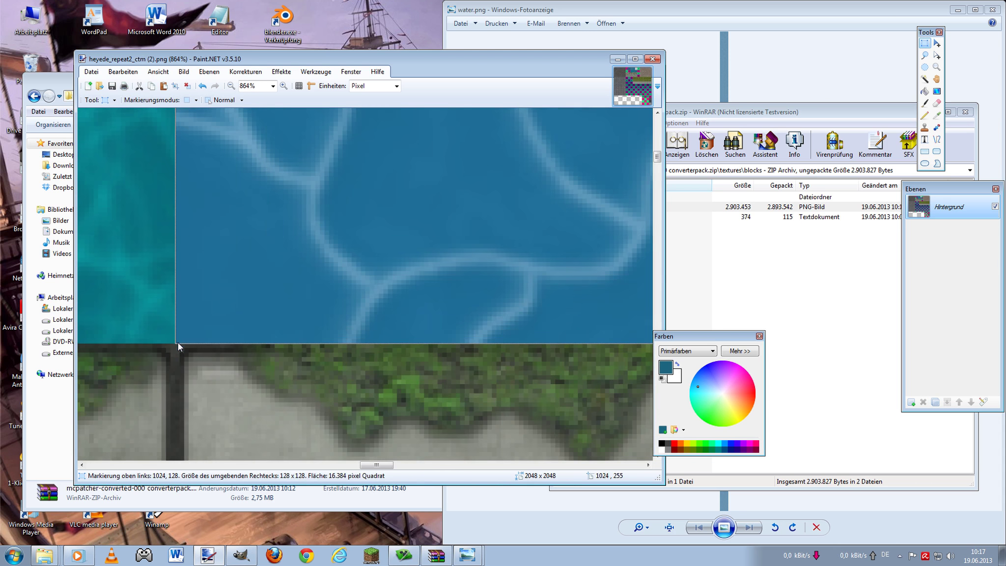
scroll(407, 206, "down", 3)
scroll(554, 149, "down", 1)
scroll(554, 150, "down", 1)
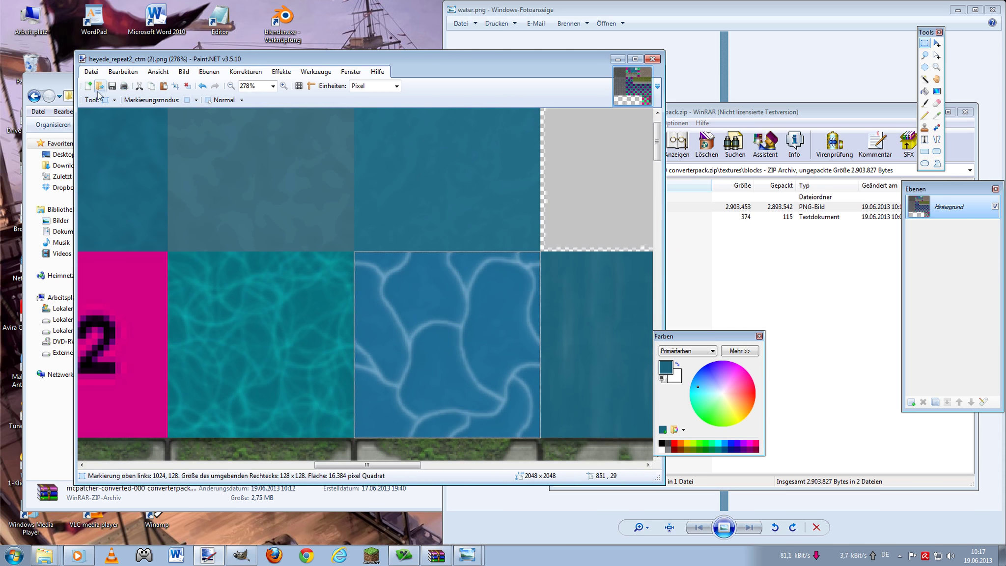
- Create a new blank 128×128 image
left_click(89, 87)
left_click(385, 330)
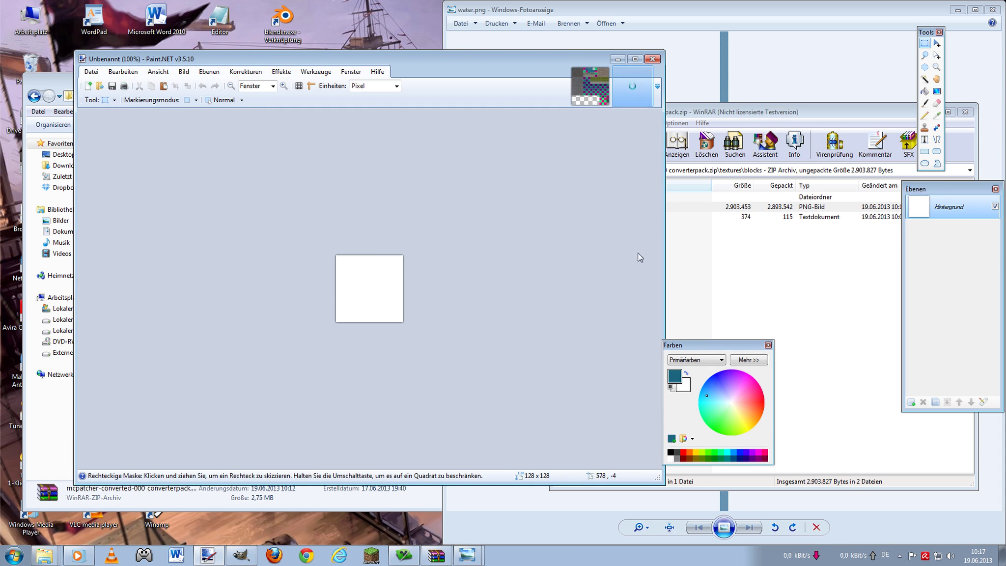
scroll(431, 274, "up", 2)
scroll(474, 292, "up", 1)
- Paste the tile, motion-blur it at −90° with distance 107, and return to the texture sheet
key("ctrl+v")
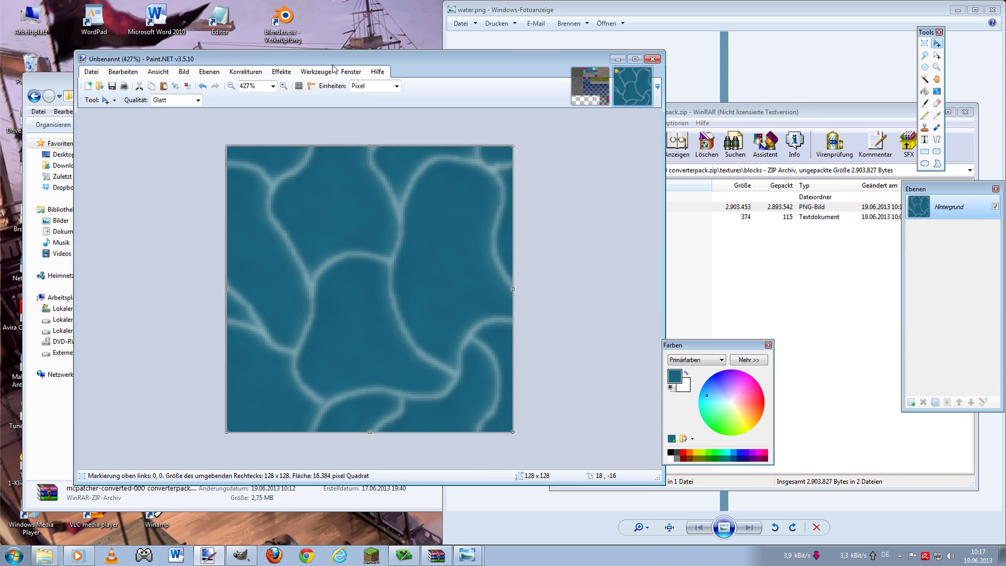
left_click(281, 72)
mouse_move(328, 130)
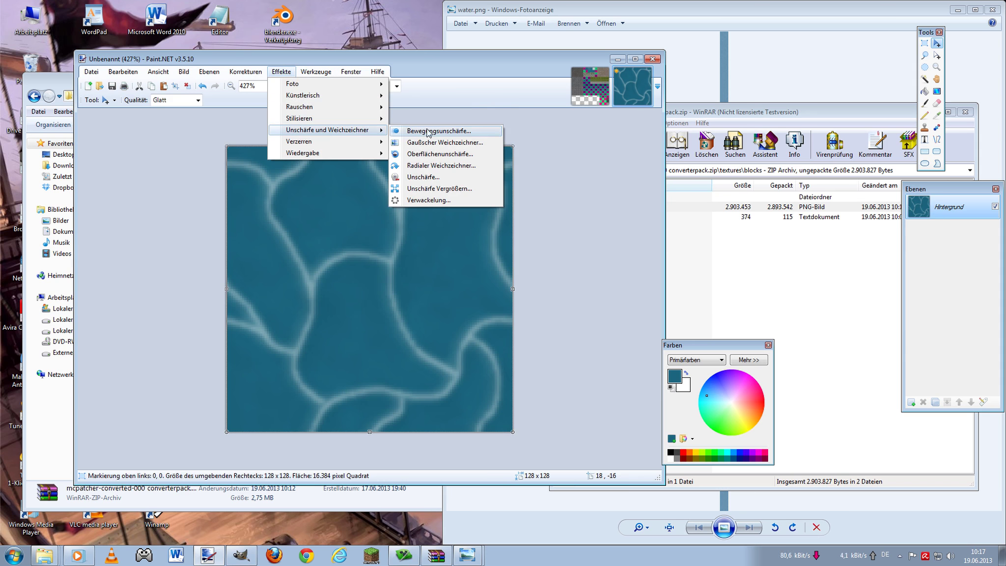
left_click(460, 135)
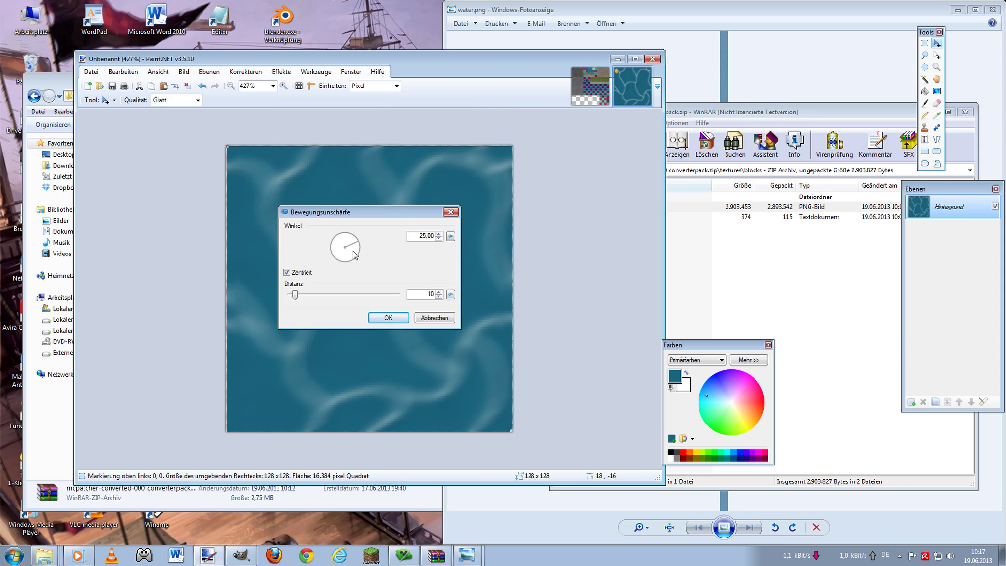
left_click_drag(354, 254, 346, 305)
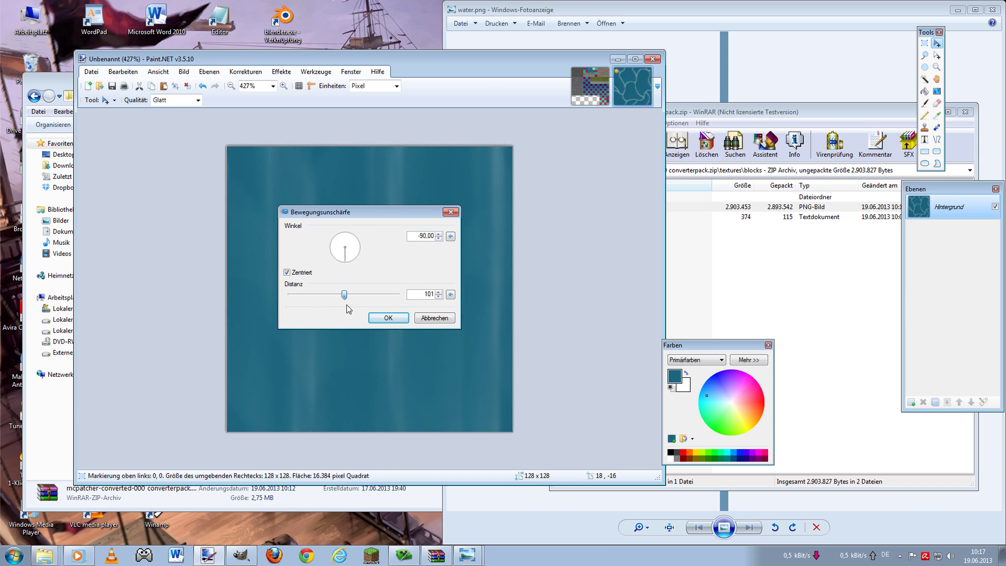
left_click(388, 318)
left_click(923, 44)
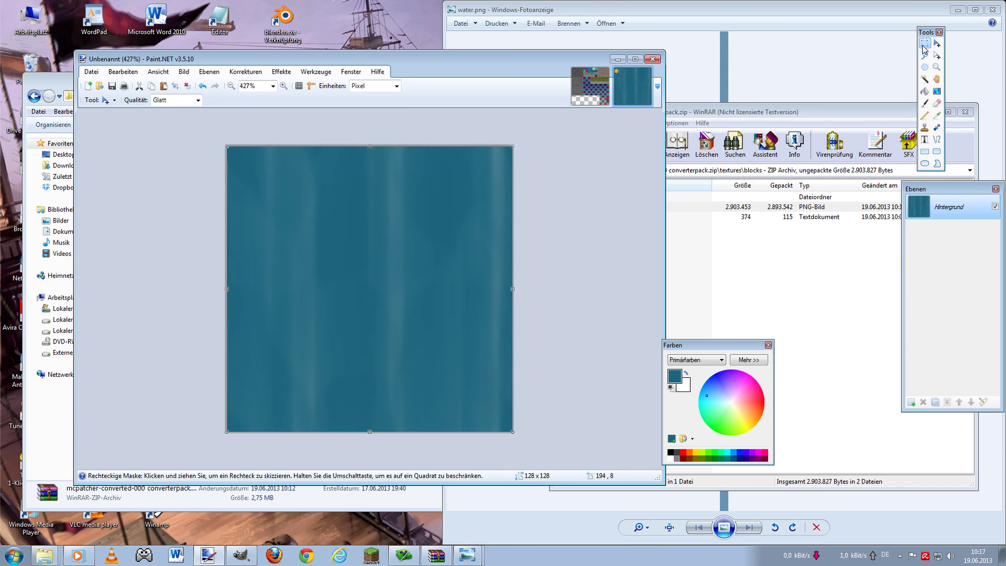
left_click(580, 101)
- Close GIMP's wasser textur unfix.xcf image with 'Nicht speichern'
scroll(555, 257, "down", 5)
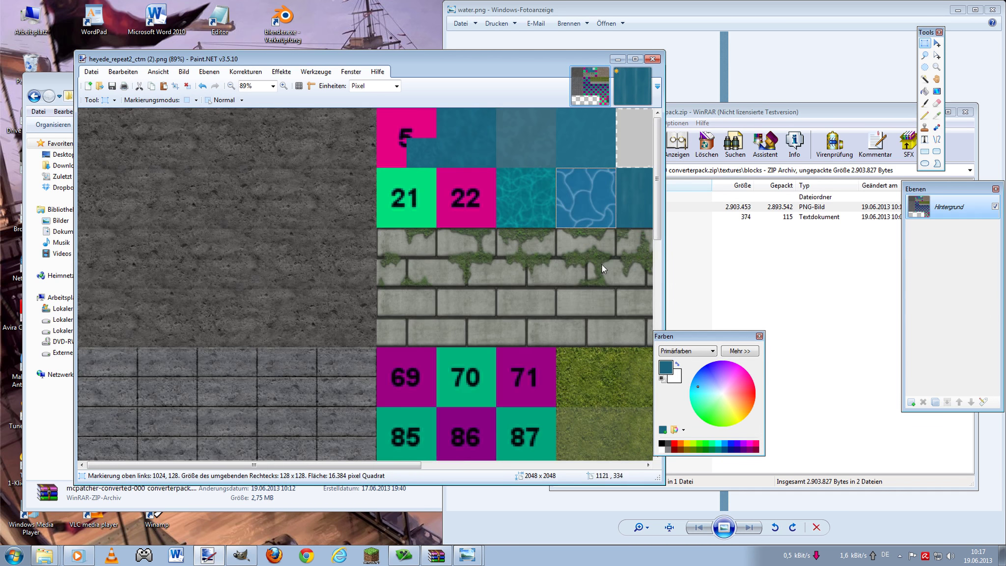
scroll(602, 264, "down", 1)
left_click(241, 555)
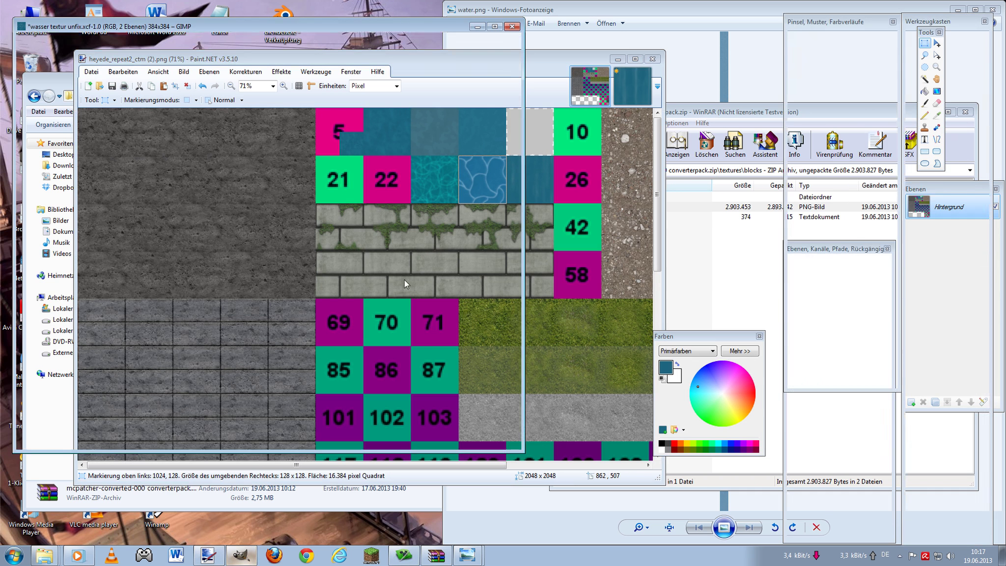
left_click(511, 26)
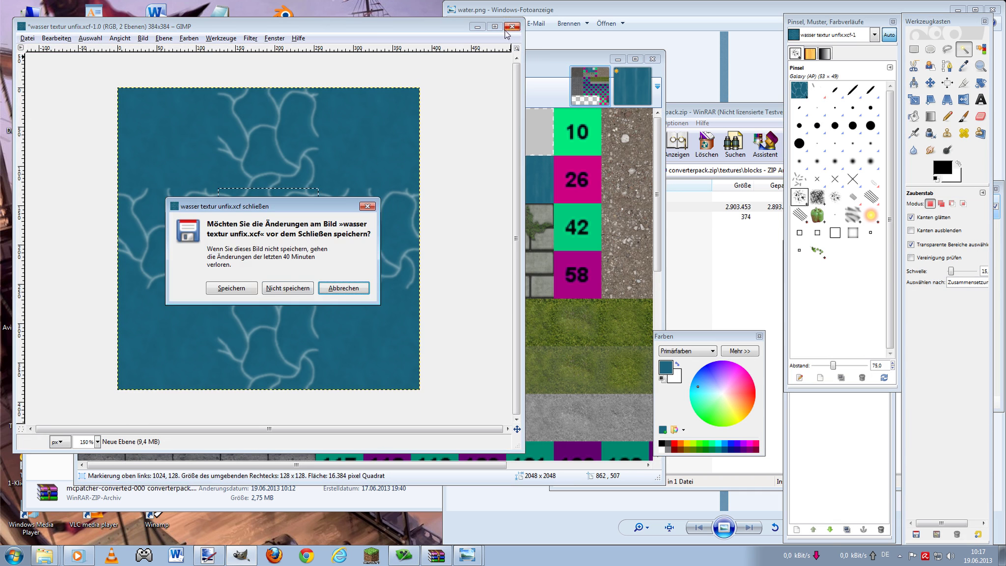
left_click(288, 289)
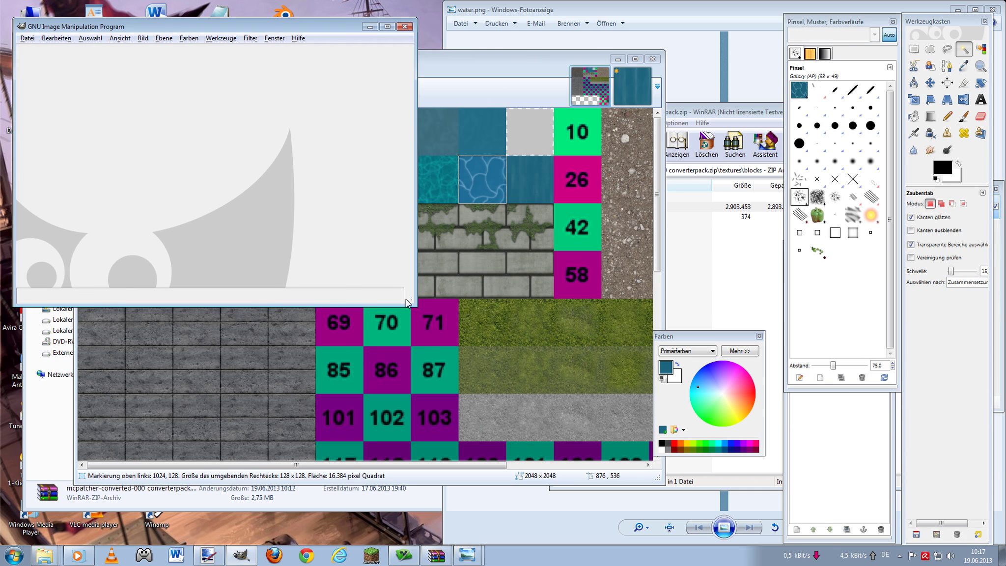
left_click_drag(407, 302, 491, 442)
- Select the 384×384 tile block at 1536,1664 on Paint.NET's texture sheet
left_click(551, 347)
scroll(553, 226, "down", 5)
scroll(508, 244, "down", 3)
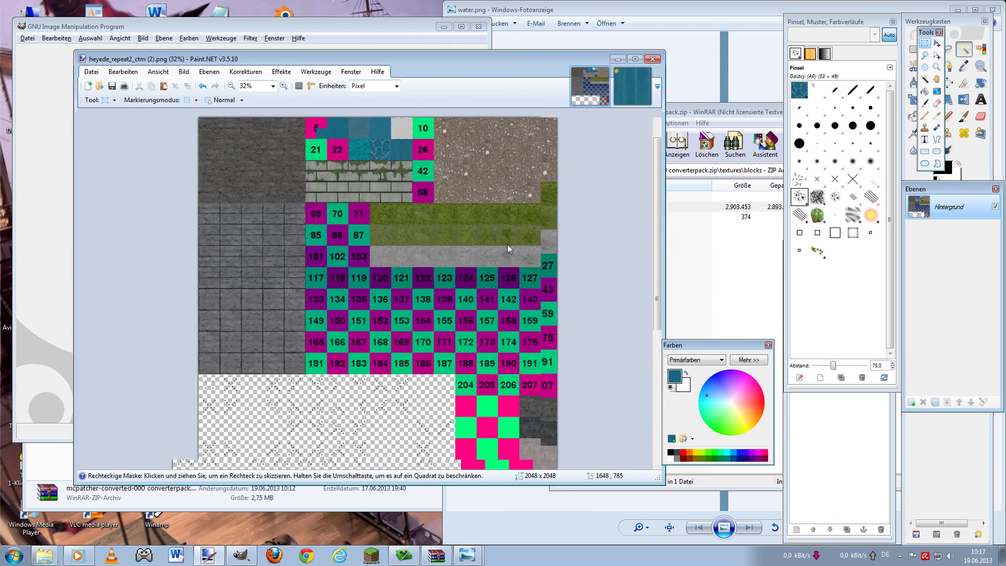
scroll(508, 244, "up", 3)
scroll(511, 221, "up", 3)
scroll(513, 202, "up", 2)
scroll(513, 192, "up", 2)
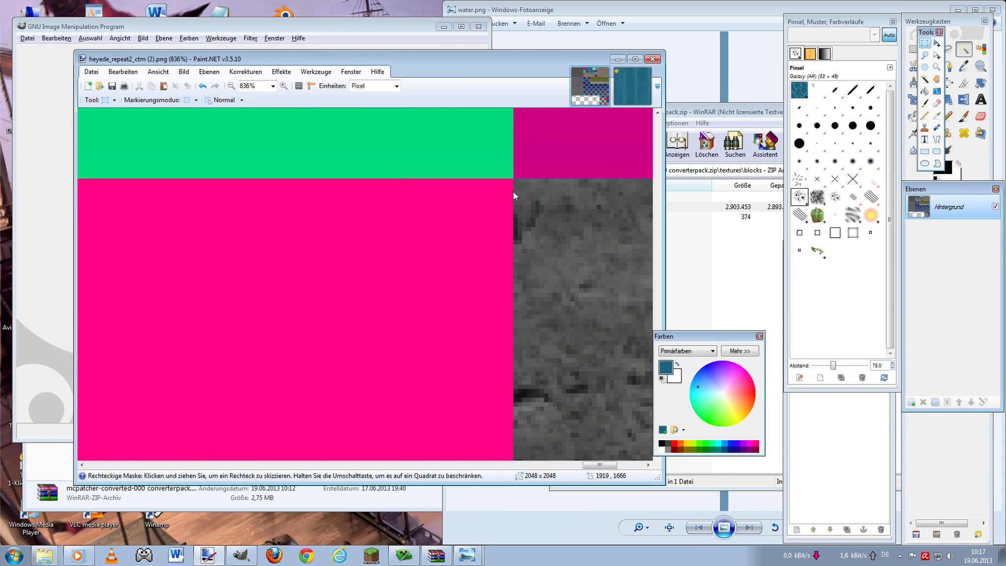
mouse_move(512, 181)
left_mouse_down()
mouse_move(338, 305)
mouse_move(580, 386)
left_mouse_up()
scroll(339, 313, "down", 6)
scroll(338, 313, "down", 4)
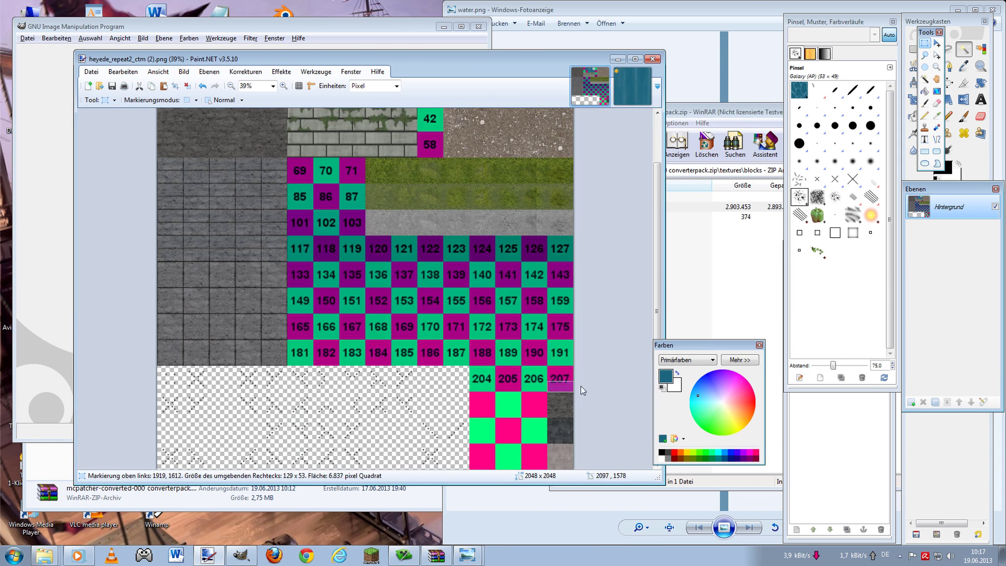
scroll(580, 386, "up", 3)
scroll(580, 386, "up", 2)
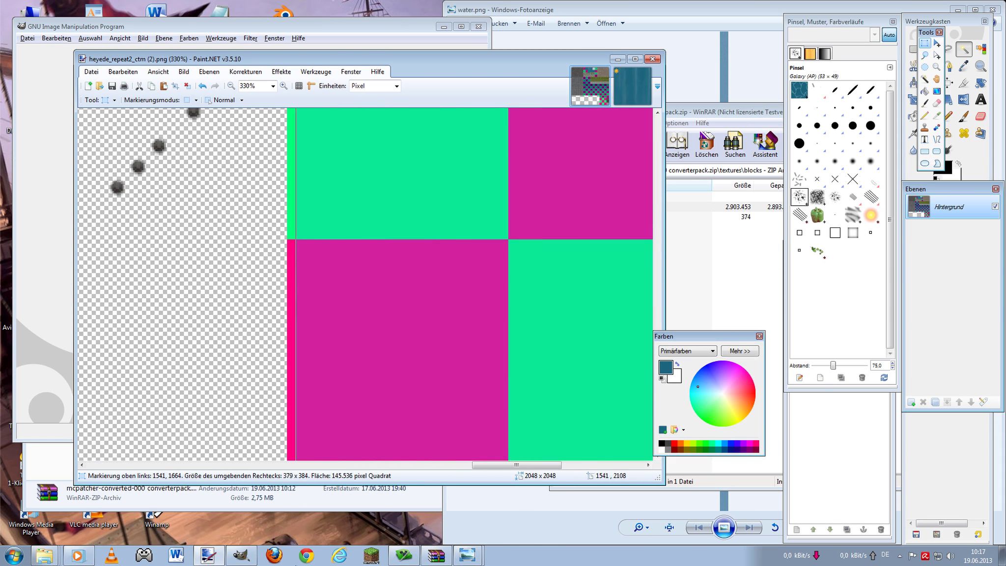
left_click_drag(295, 284, 287, 284)
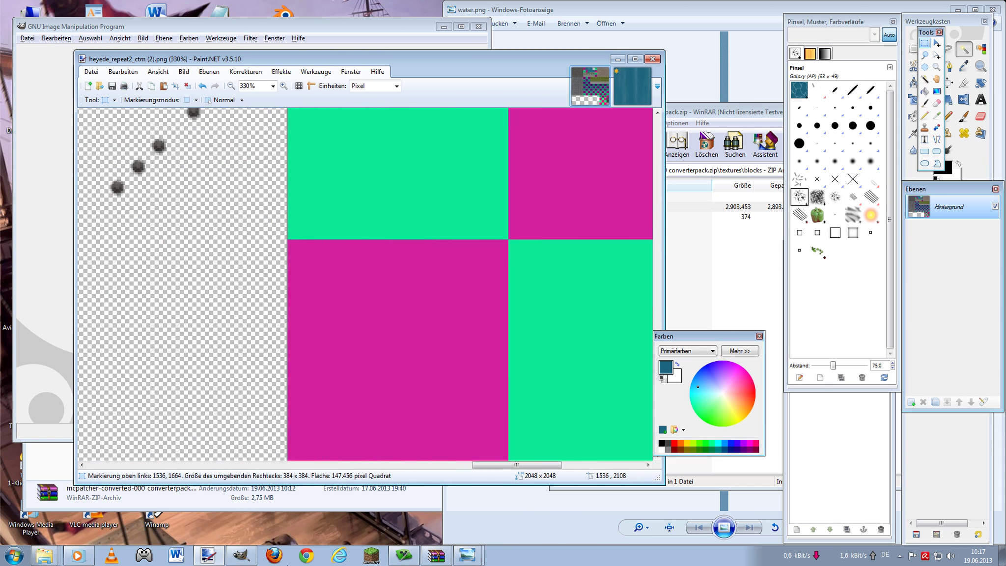
- Paste the copied tile block into GIMP as a new 384×384 image
left_click(184, 29)
key("ctrl+shift+v")
left_click(638, 86)
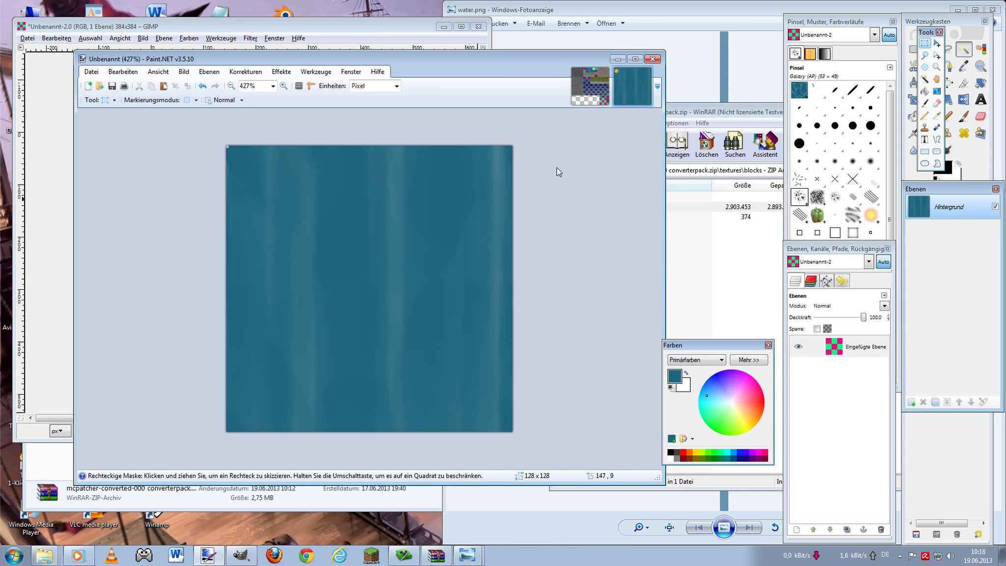
- Undo the motion blur on Paint.NET's untitled 128×128 water tile
scroll(344, 140, "up", 4)
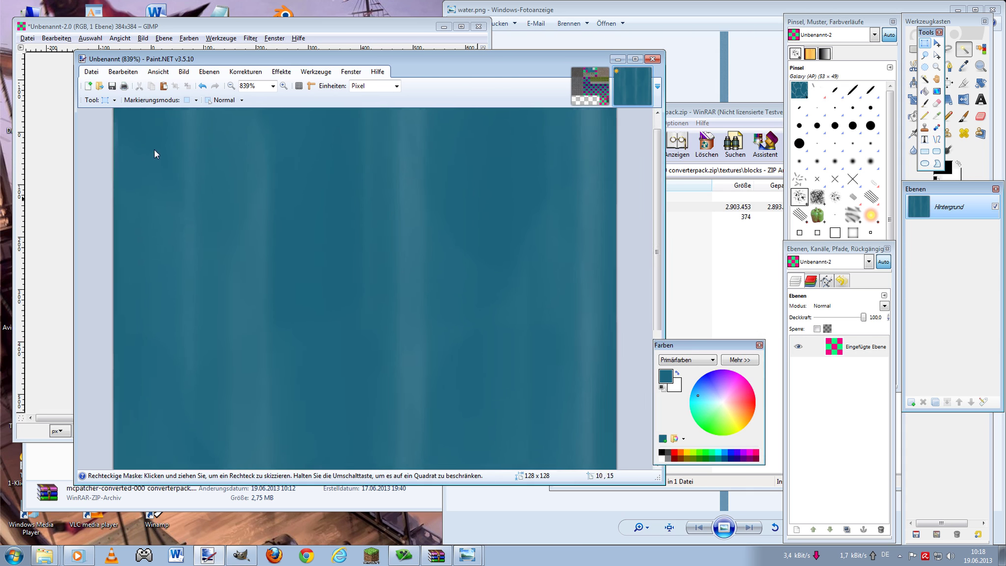
scroll(137, 128, "down", 3)
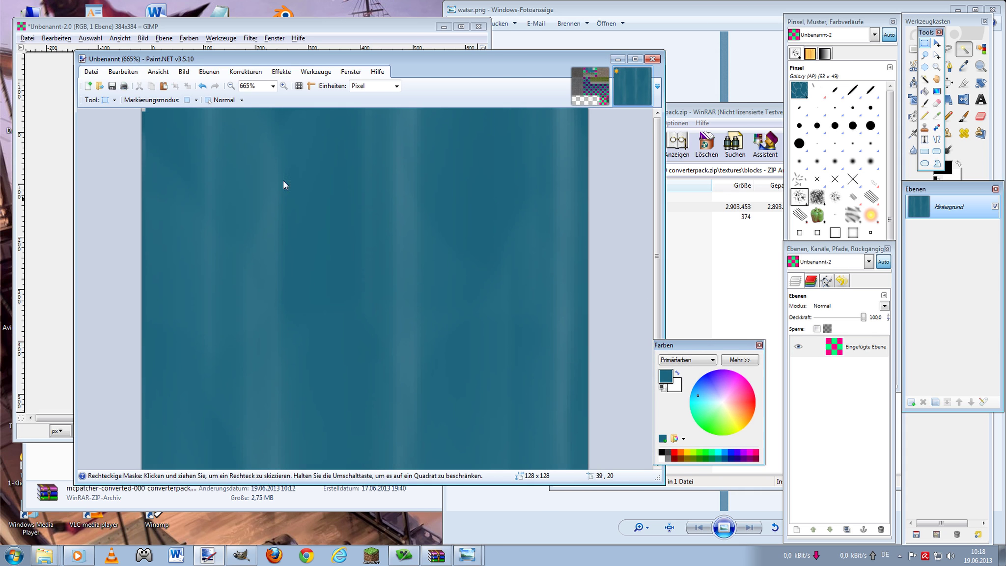
key("ctrl+z")
key("ctrl+z")
key("ctrl+z")
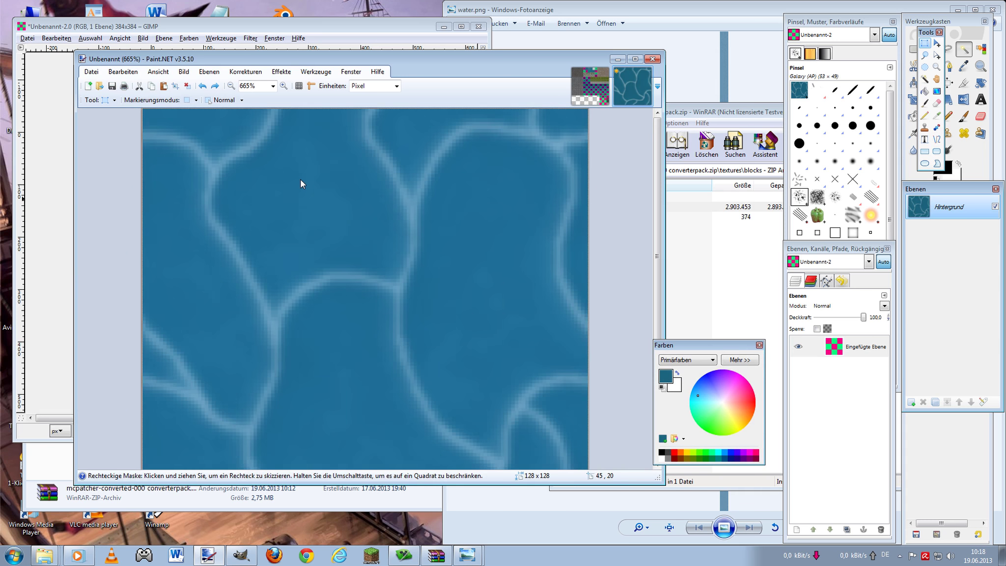
left_click(281, 72)
mouse_move(338, 144)
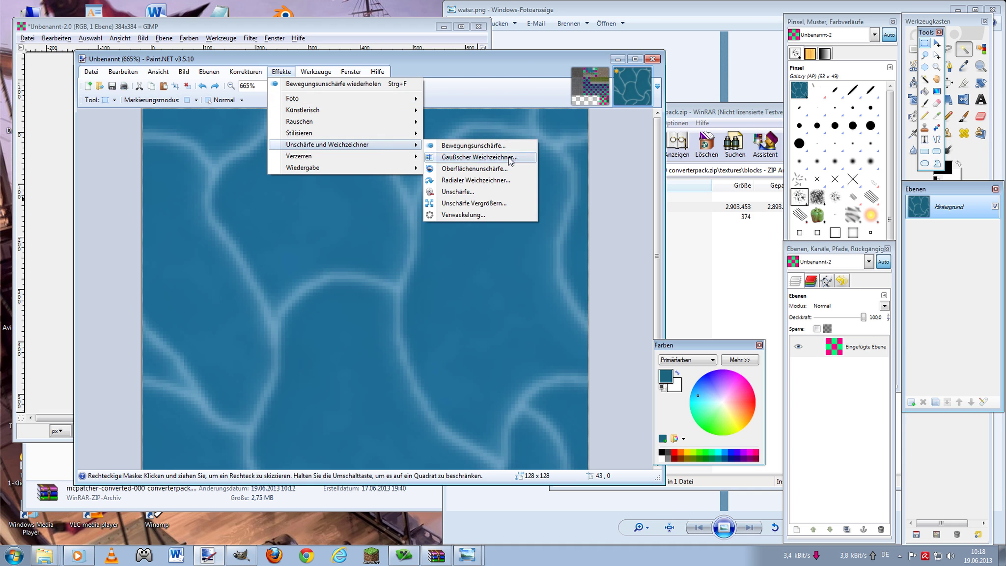
- Apply a vertical 90° motion blur at distance 107 to the 128×128 water tile
left_click(471, 157)
left_click(430, 290)
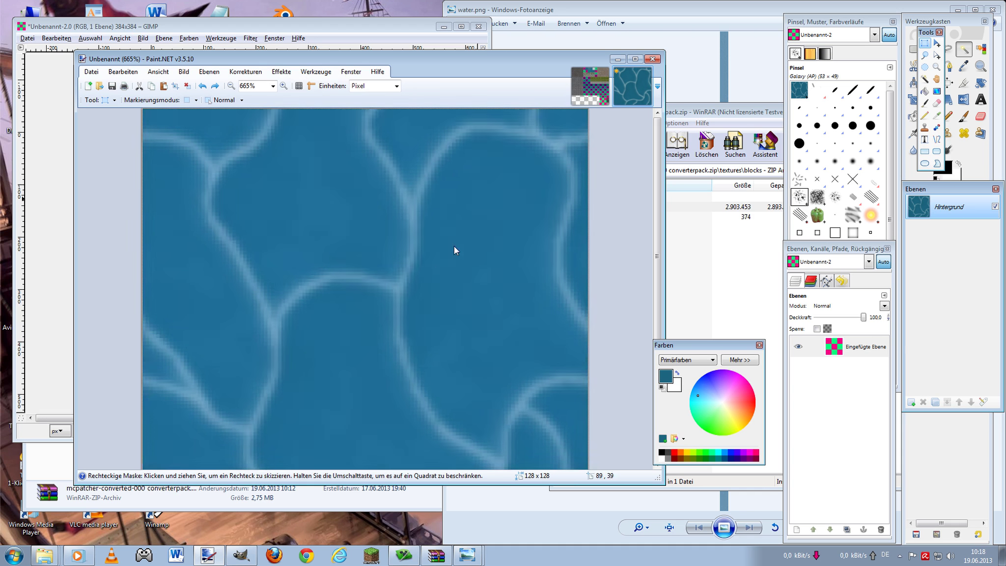
scroll(442, 235, "down", 3)
left_click(284, 73)
mouse_move(344, 144)
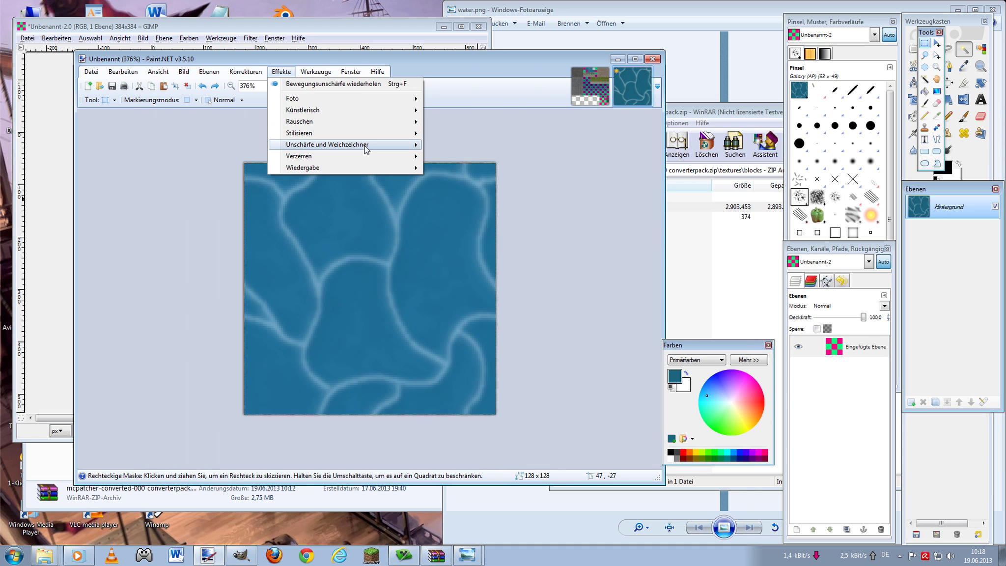
left_click(476, 148)
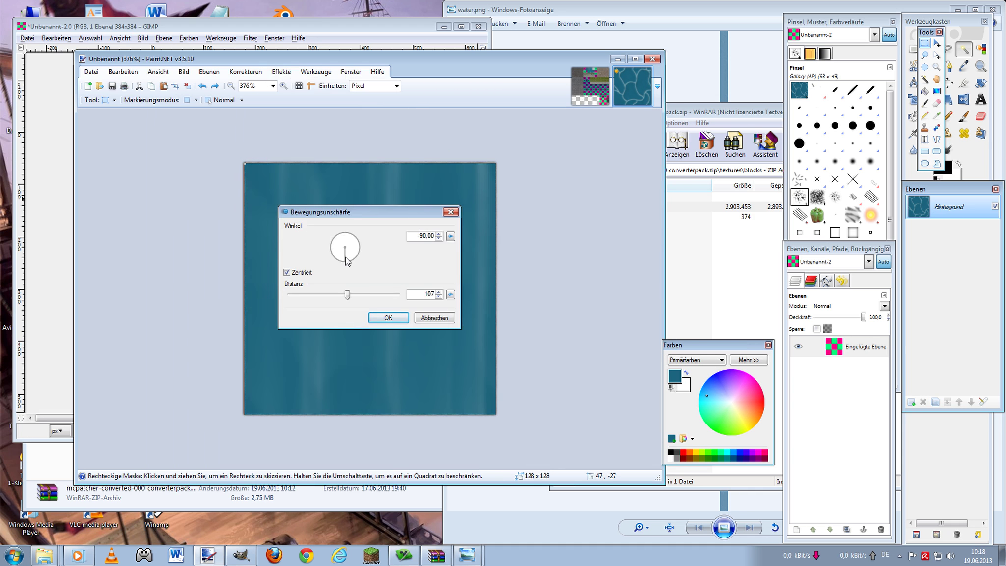
left_click_drag(347, 260, 344, 197)
left_click_drag(346, 193, 345, 194)
mouse_move(344, 193)
left_mouse_down()
mouse_move(370, 225)
mouse_move(348, 311)
left_mouse_up()
left_click(383, 319)
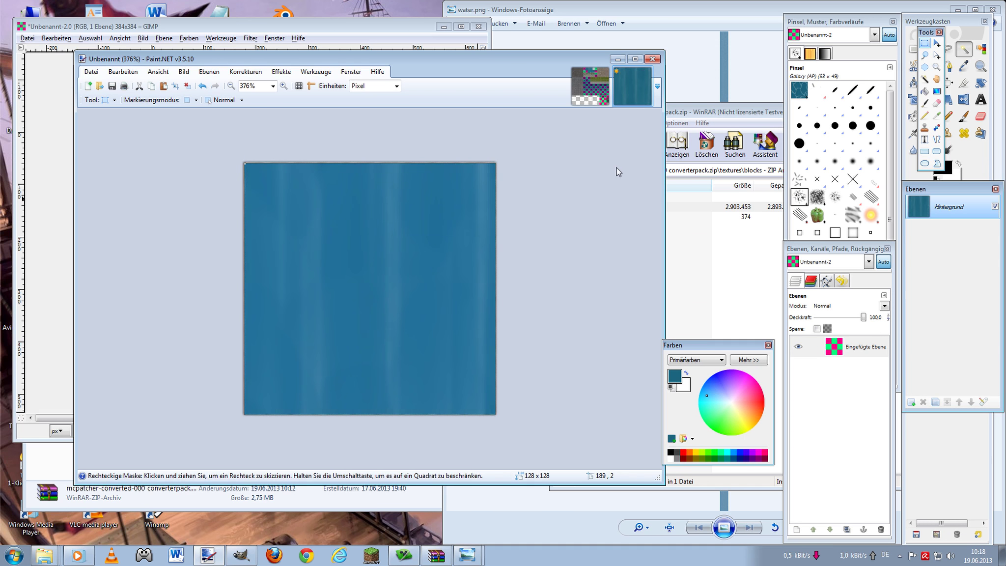
left_click(391, 28)
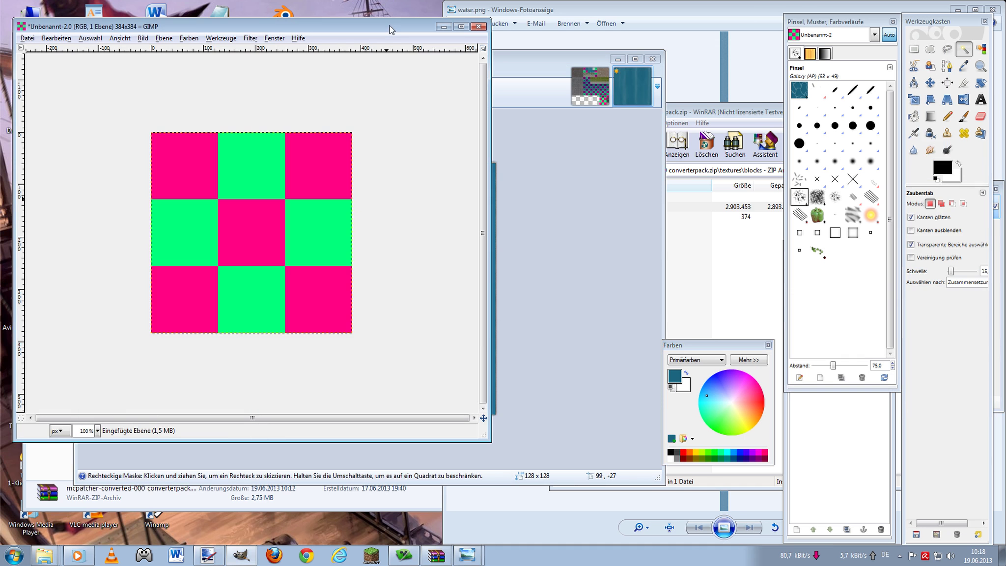
- Paste the water tile onto a new transparent layer and anchor it in the right-middle square
left_click(796, 531)
left_click(99, 193)
key("ctrl+v")
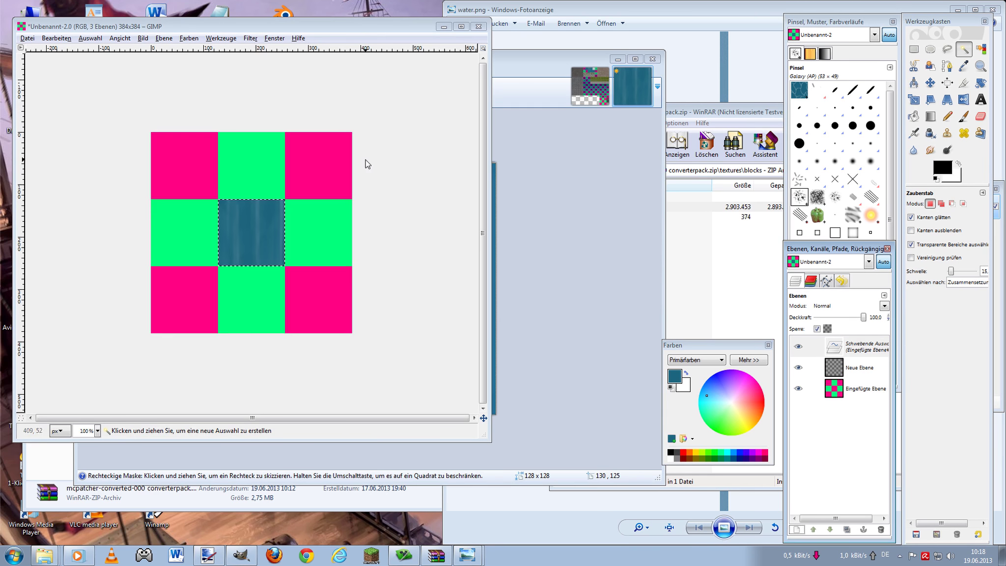
scroll(255, 206, "up", 2, "ctrl")
scroll(302, 174, "up", 1, "ctrl")
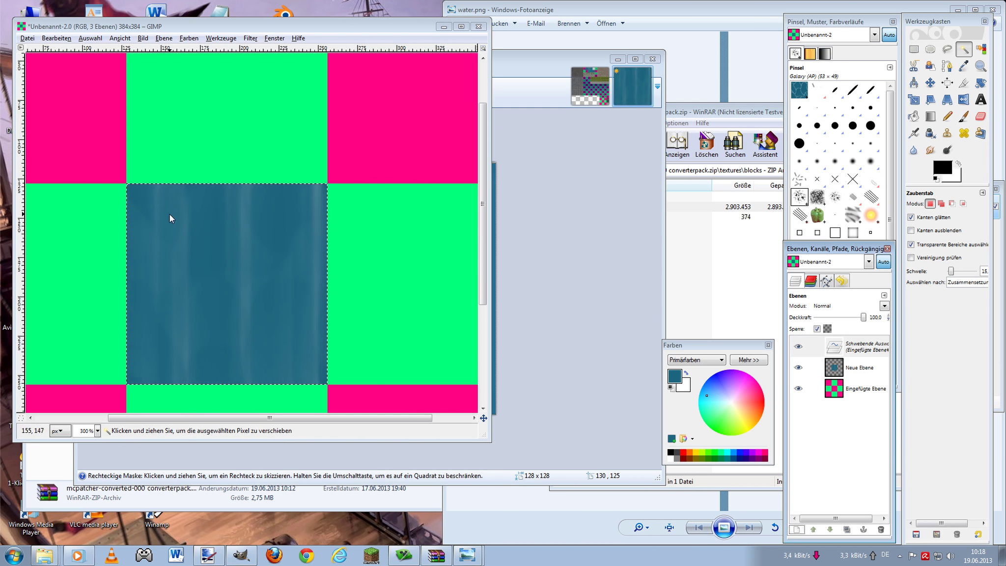
left_click_drag(170, 219, 366, 216)
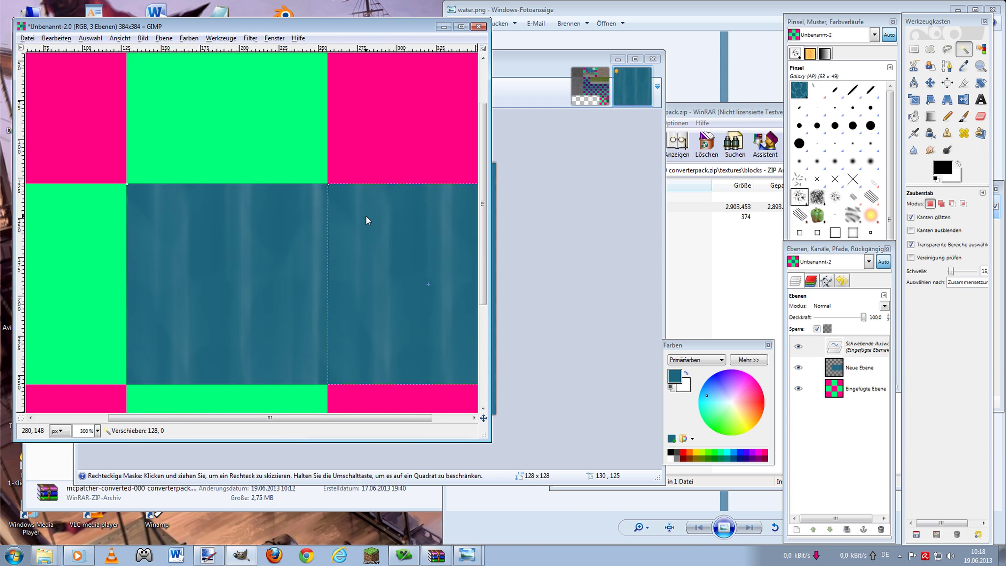
left_click(315, 125)
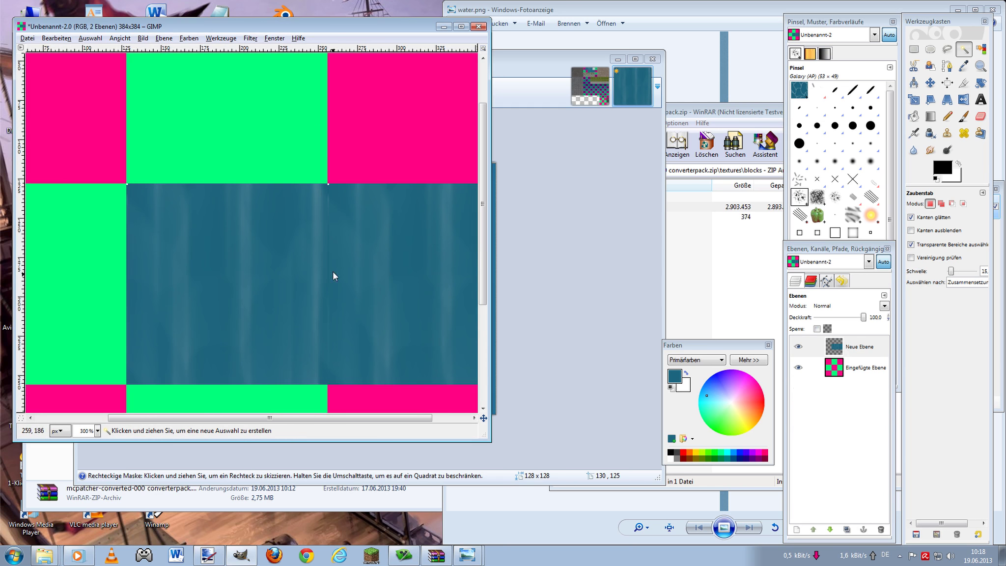
- Place and anchor water copies in the top, left and bottom-centre squares
left_click_drag(327, 256, 288, 159)
scroll(290, 159, "up", 3)
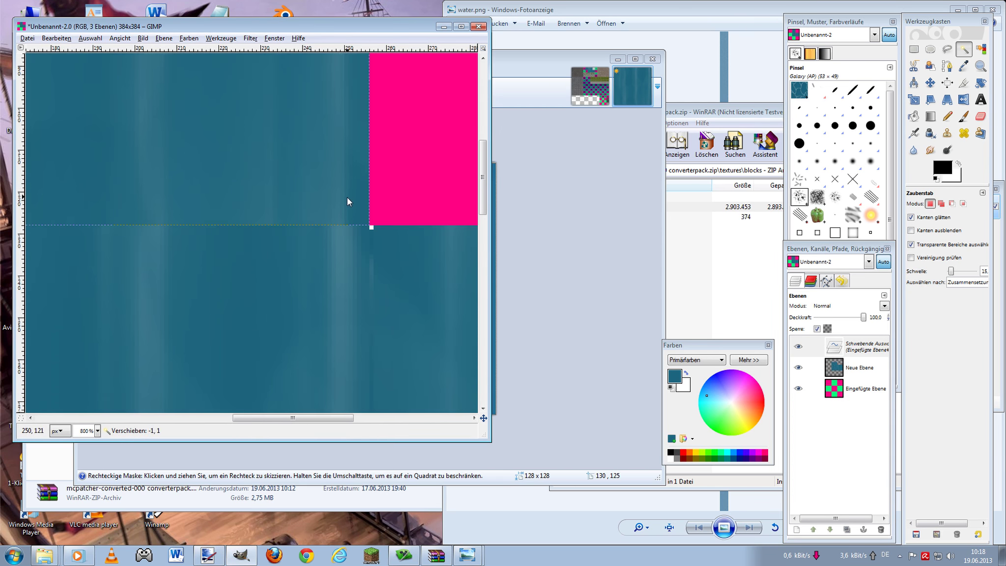
scroll(346, 198, "down", 3)
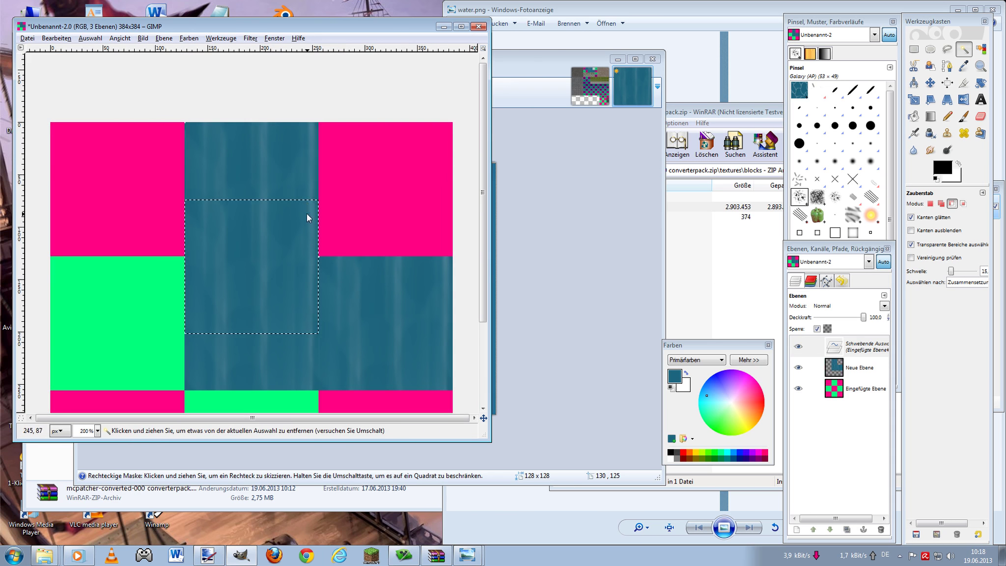
left_click_drag(308, 219, 173, 275)
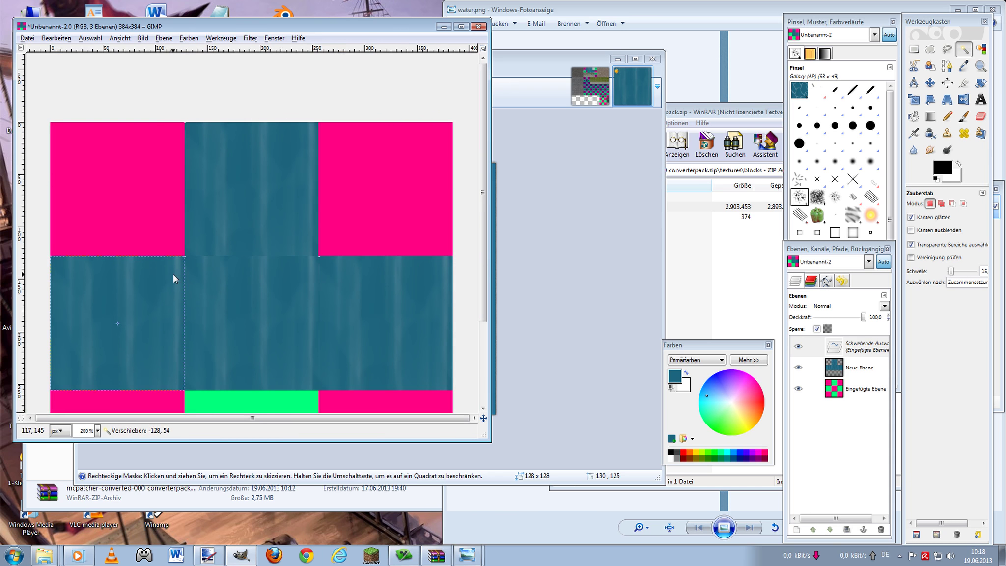
key("ctrl+z")
scroll(273, 231, "down", 4)
scroll(241, 210, "down", 1)
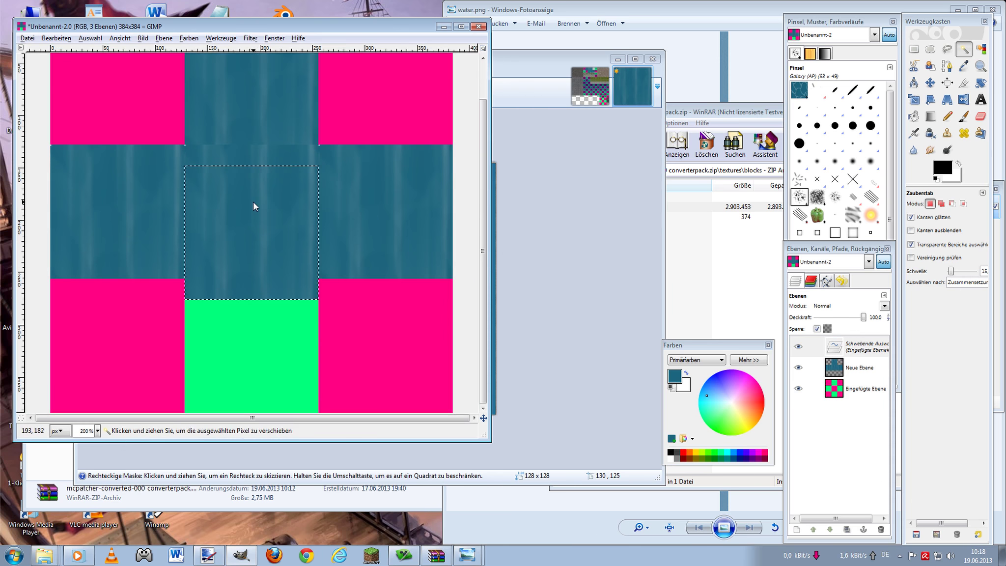
mouse_move(252, 202)
left_mouse_down()
mouse_move(256, 328)
mouse_move(251, 314)
left_mouse_up()
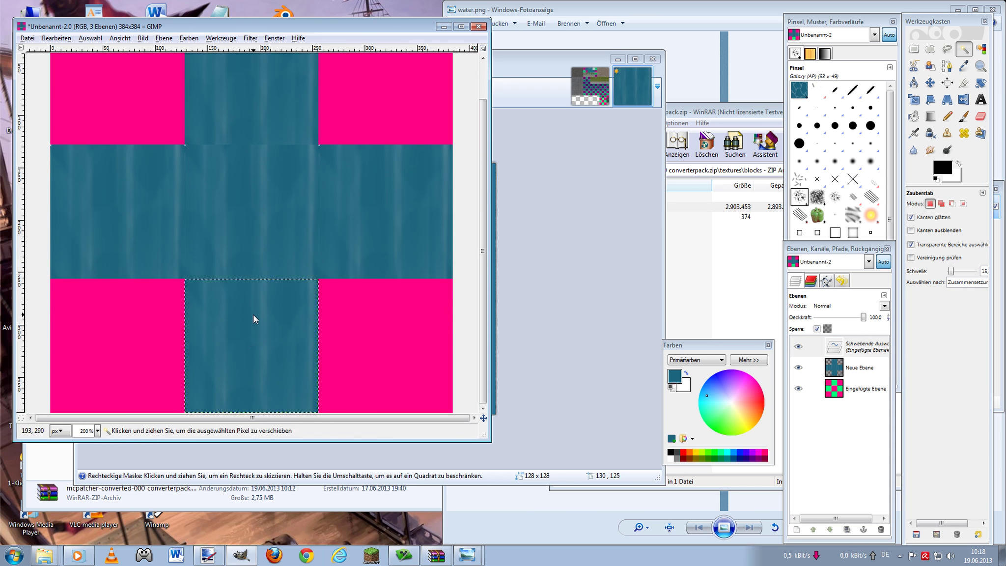
scroll(308, 294, "up", 2, "ctrl")
scroll(314, 289, "up", 2, "ctrl")
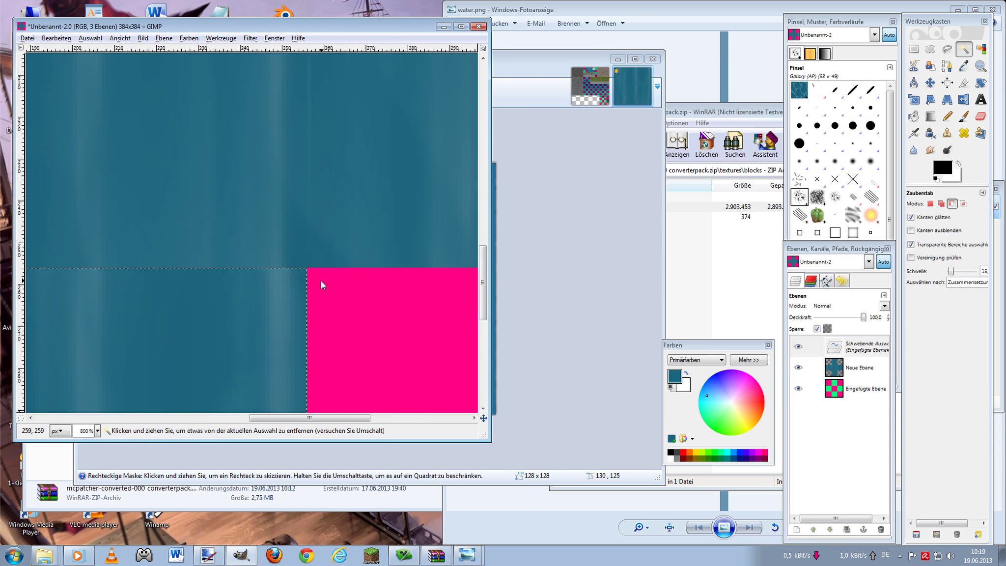
left_click(282, 289)
scroll(326, 228, "down", 4, "ctrl")
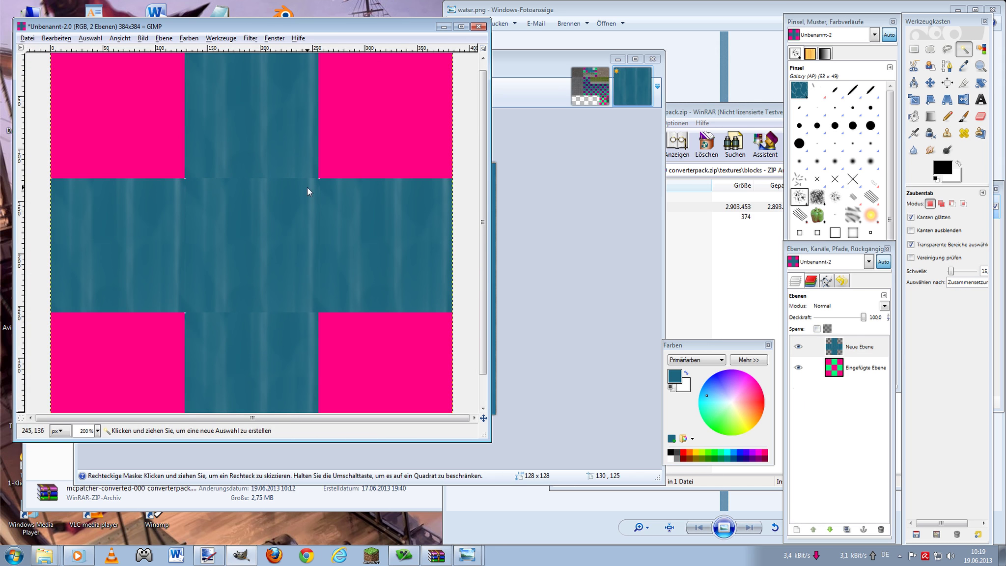
left_click(797, 529)
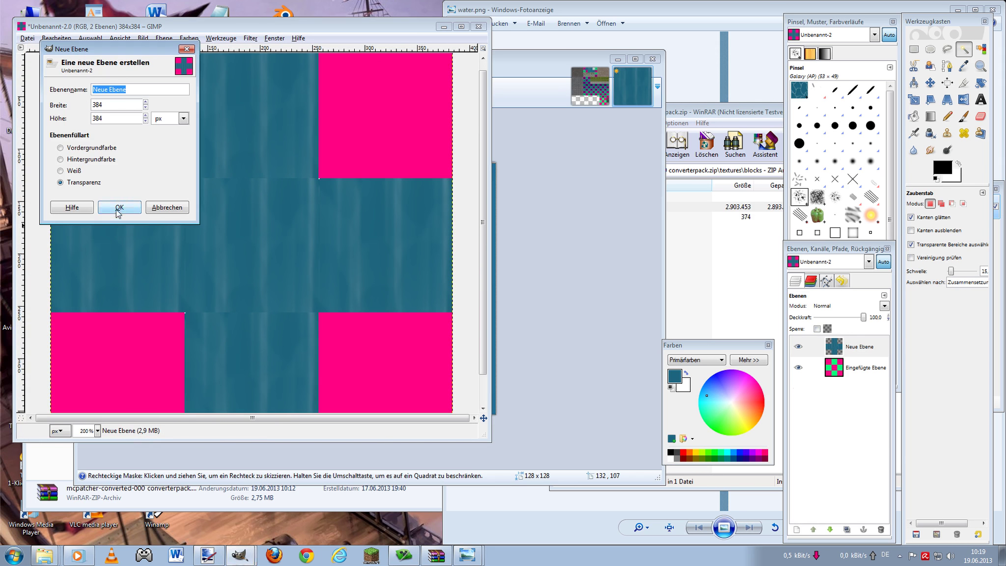
- On new layer Neue Ebene#1, paste the tile shifted up across the seam and anchor it
left_click(119, 208)
key("ctrl+v")
left_click_drag(274, 216, 274, 156)
right_click(275, 154)
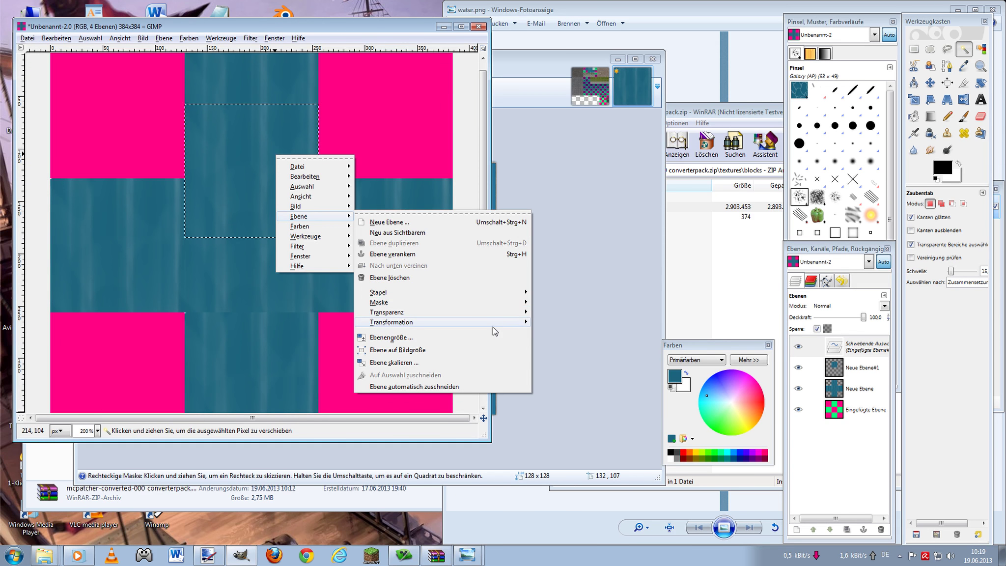
mouse_move(391, 322)
left_click(914, 49)
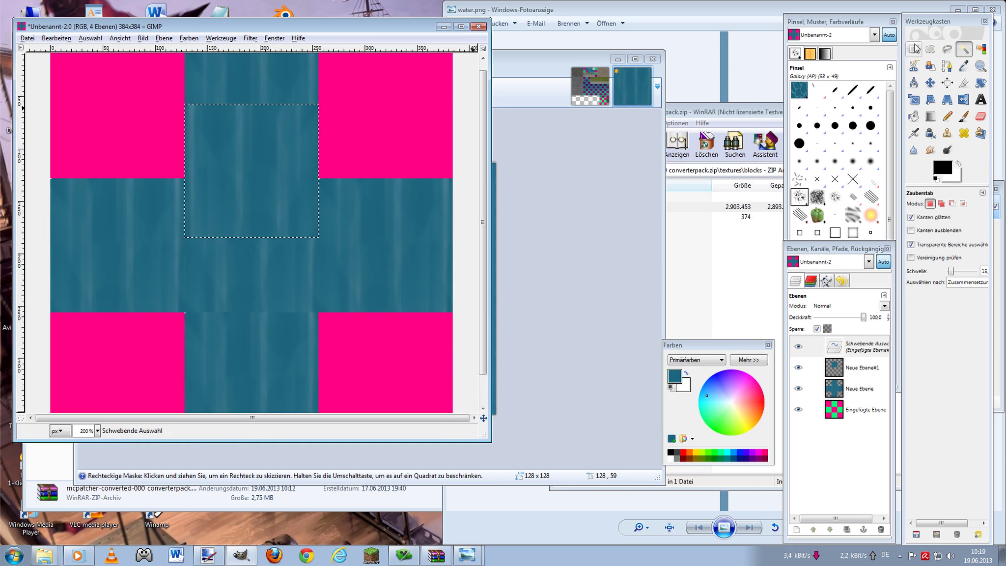
- Set up the Eraser with an enlarged Circle Fuzzy brush and close rockplatte.png
left_click(410, 199)
left_click(980, 116)
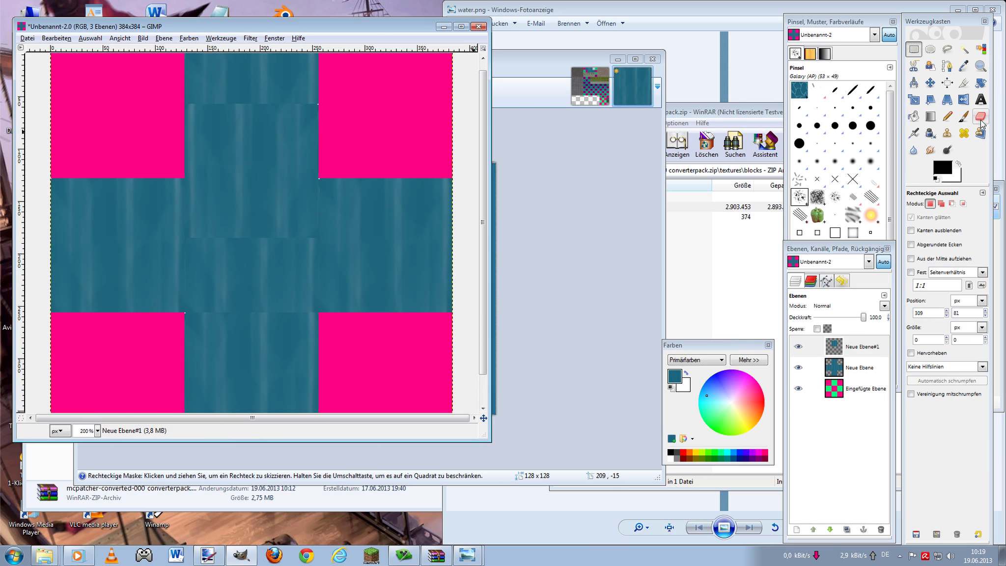
left_click(943, 230)
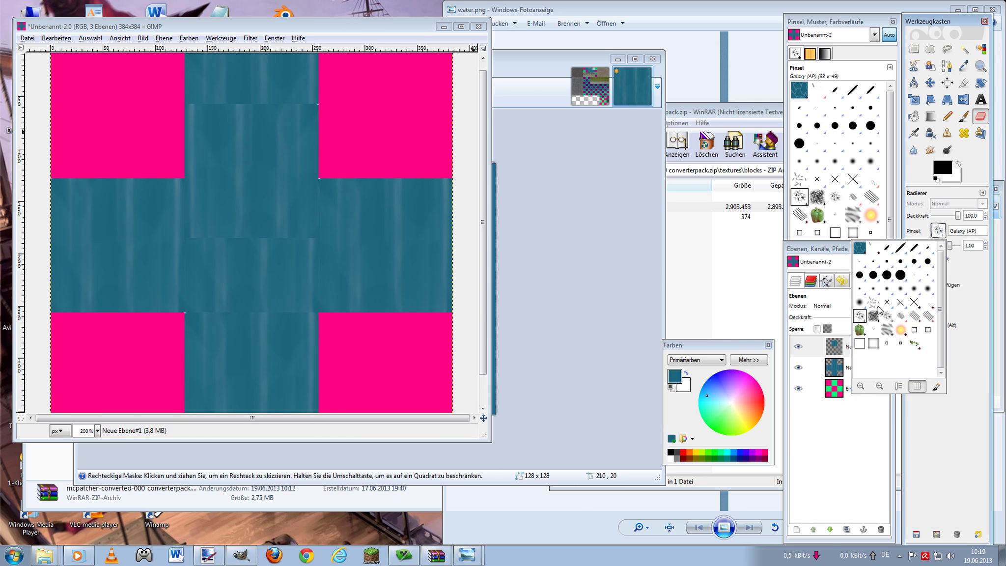
left_click(860, 301)
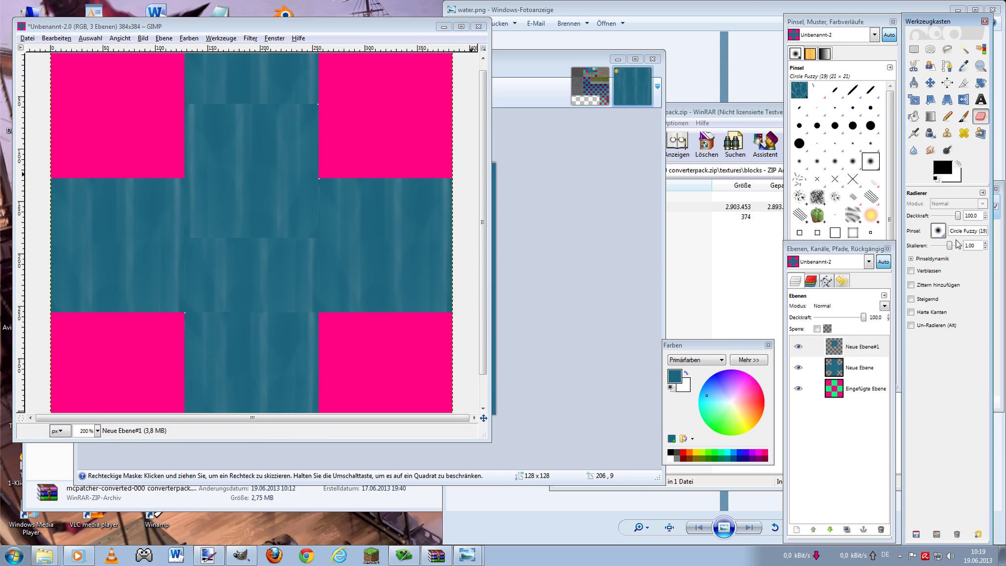
left_click(952, 247)
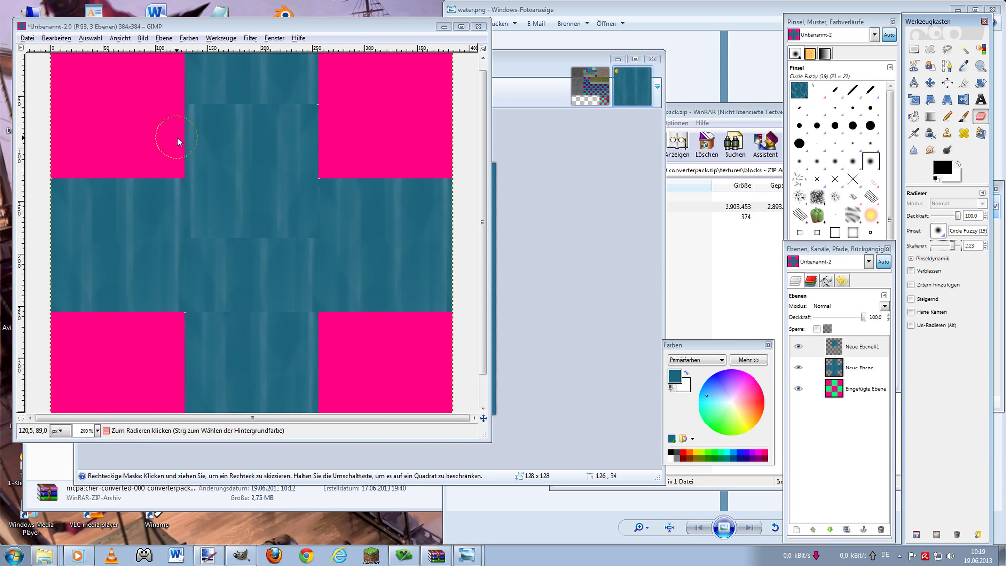
left_click(322, 117)
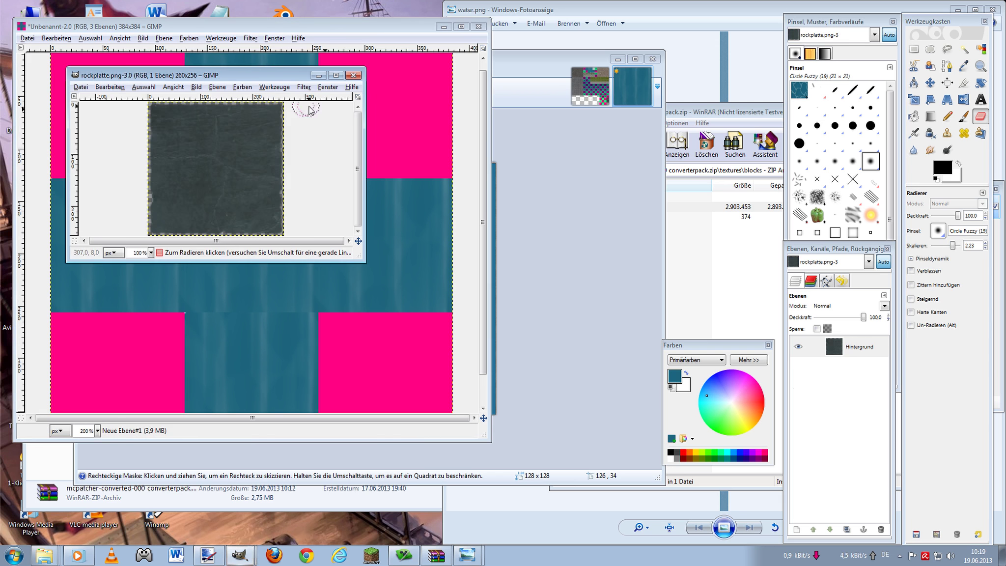
left_click(353, 75)
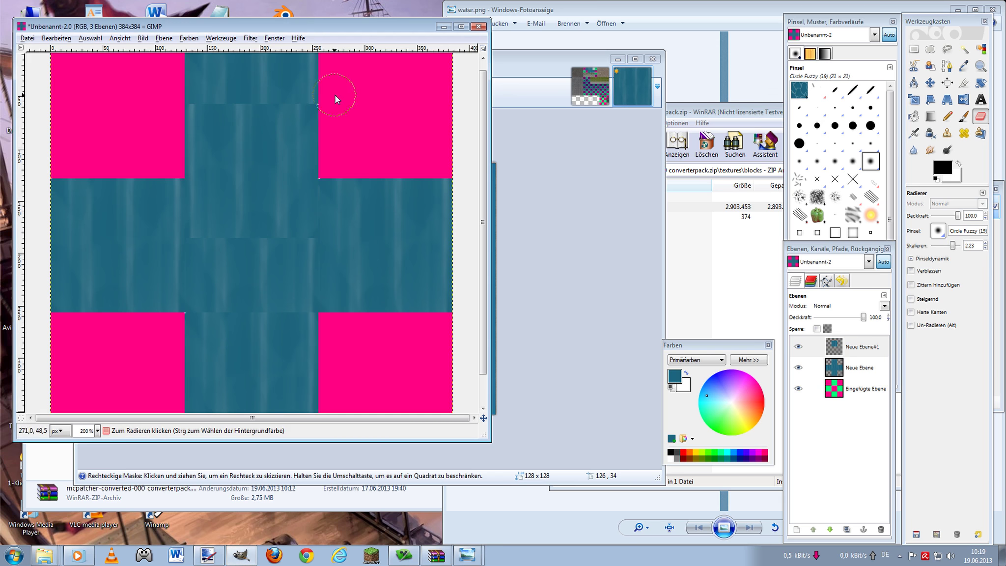
- Erase along the offset tile's hard edge to blend the seam
left_click(164, 107)
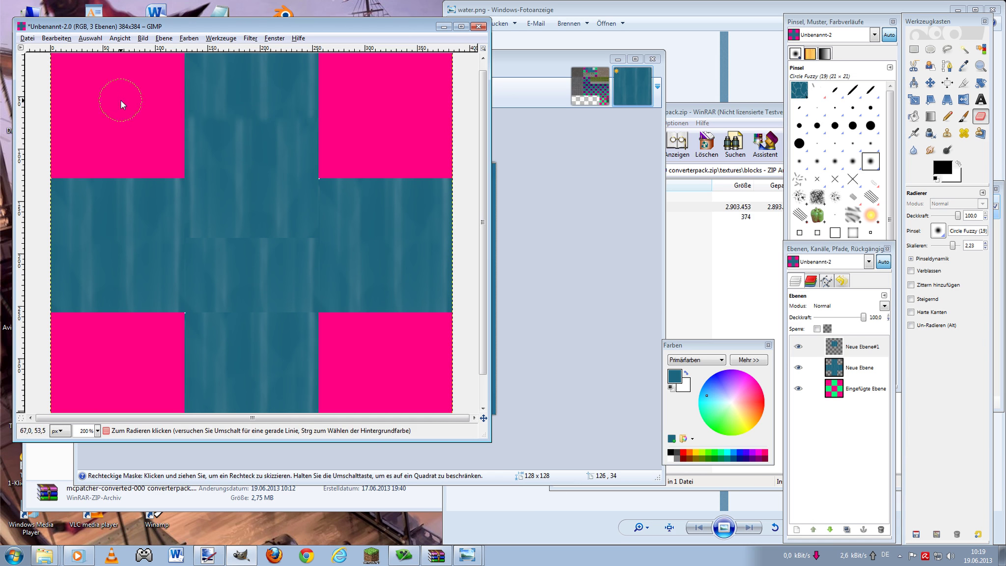
left_click_drag(146, 242, 335, 226)
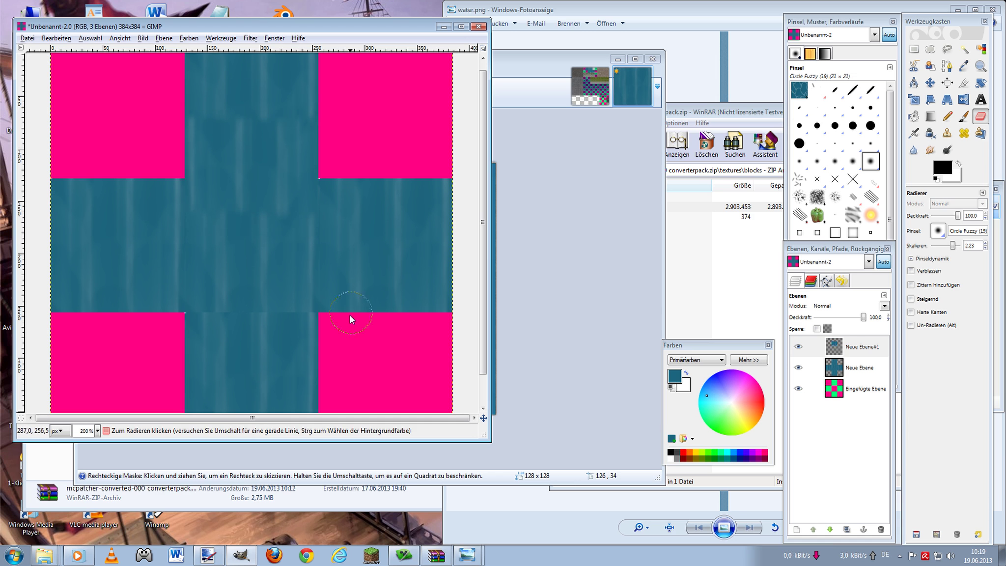
scroll(199, 99, "up", 1)
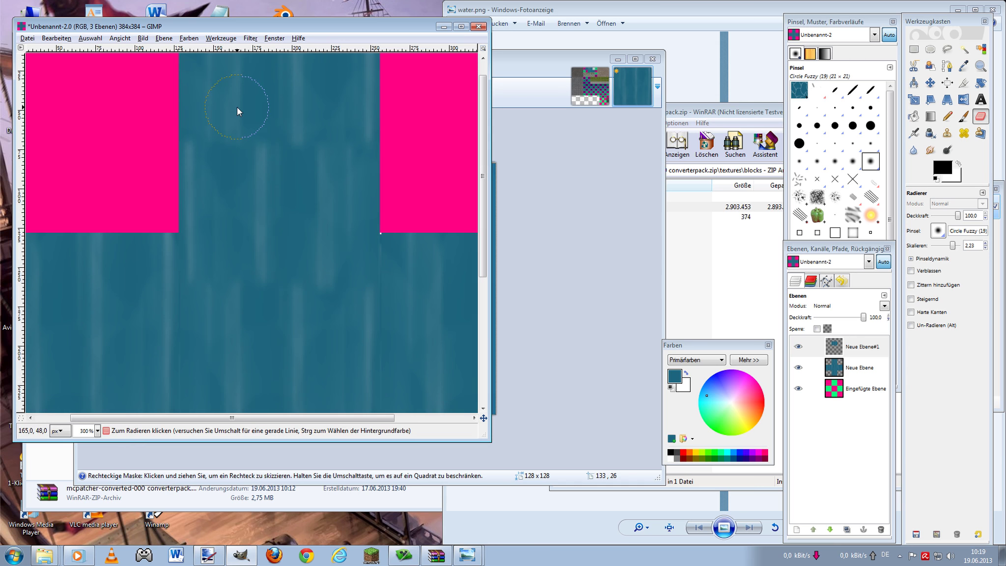
scroll(344, 221, "down", 2)
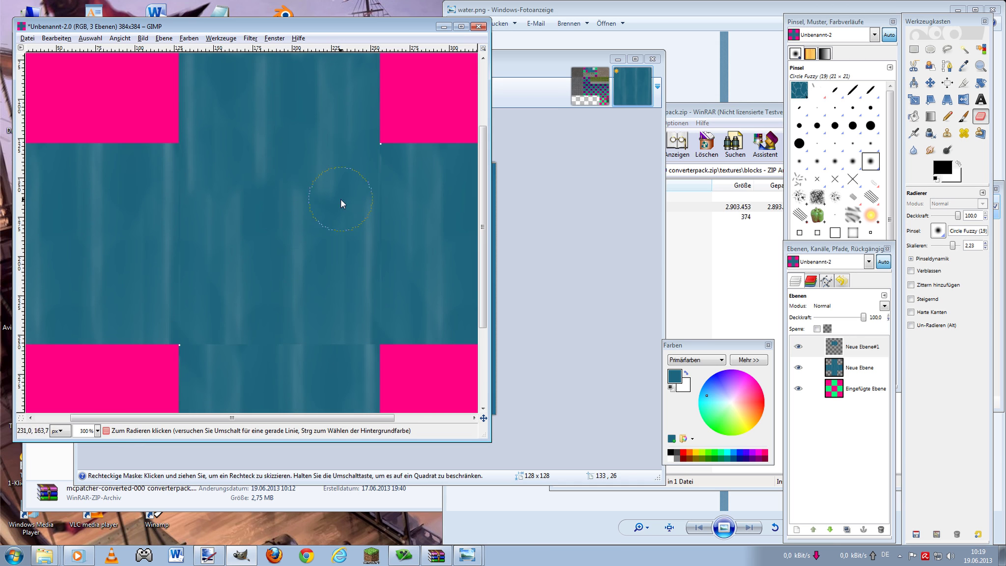
scroll(347, 190, "up", 2)
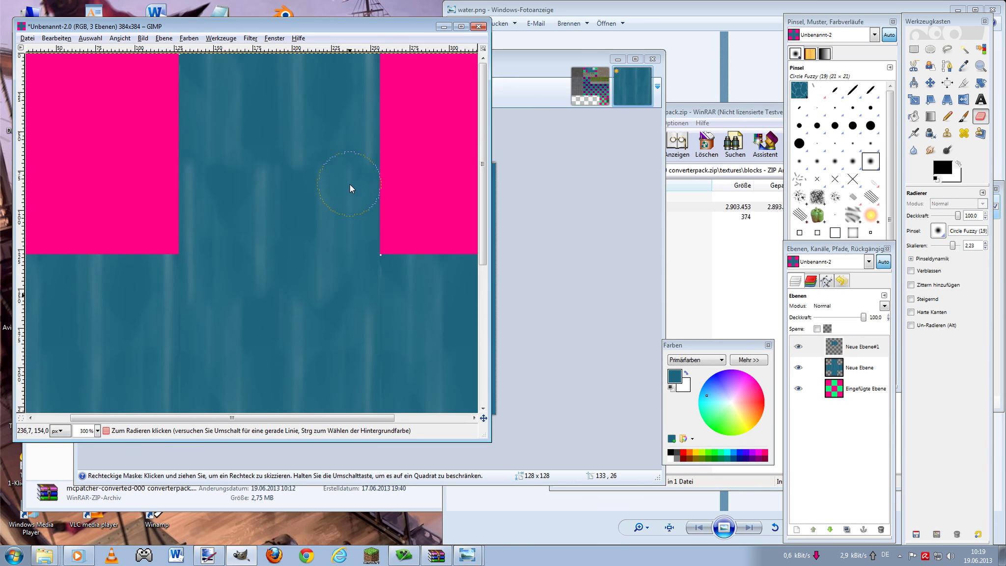
- Copy the colour-selected top-middle water square and anchor a pasted copy on Neue Ebene#1
left_click(965, 50)
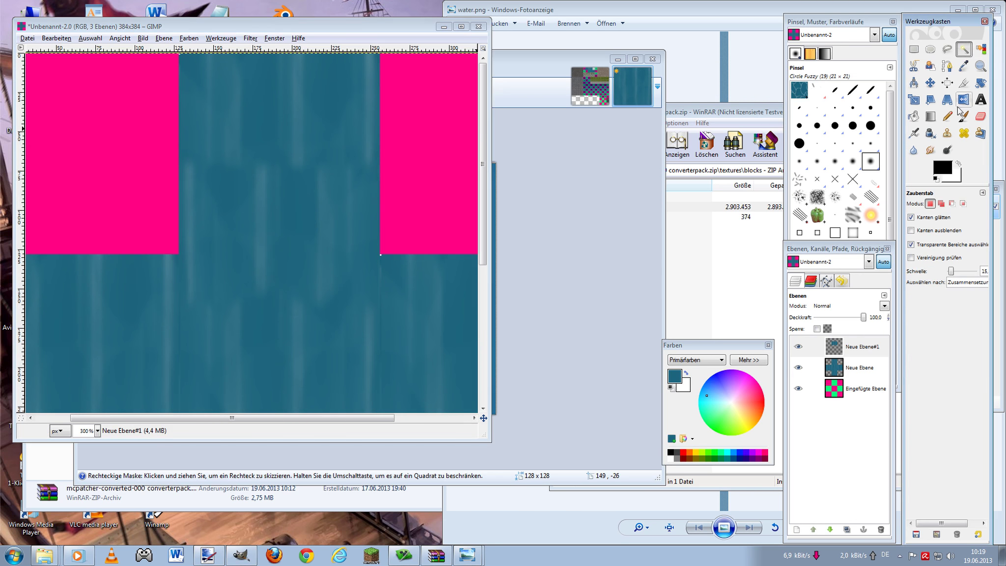
left_click(848, 398)
left_click(252, 201)
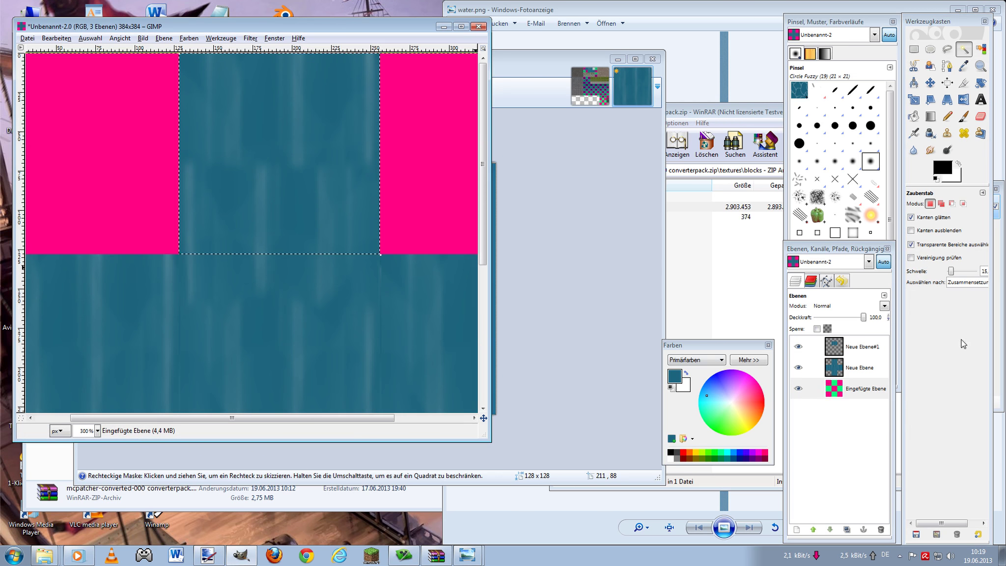
left_click(865, 346)
key("ctrl+c")
scroll(449, 164, "down", 3)
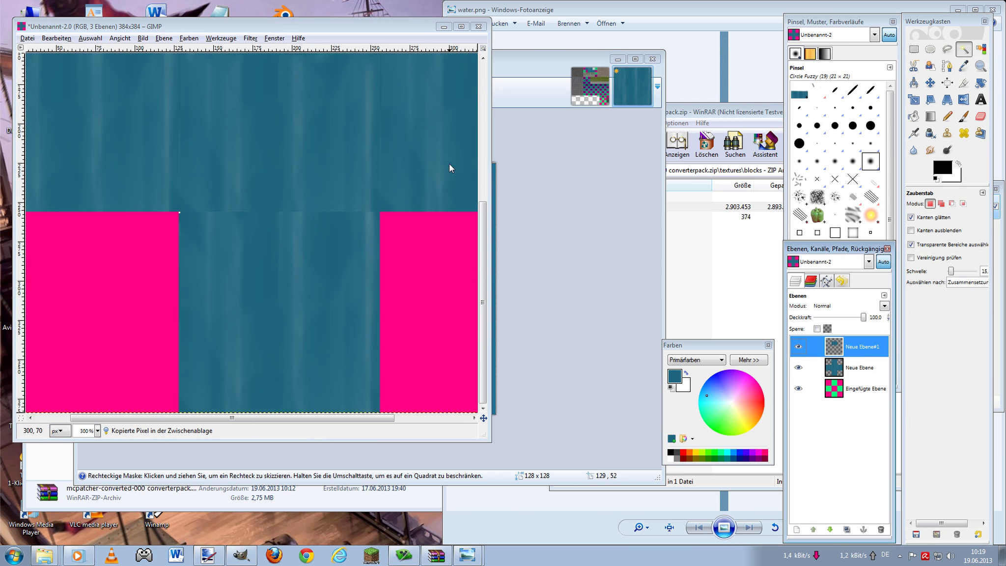
key("ctrl+v")
scroll(341, 115, "up", 5)
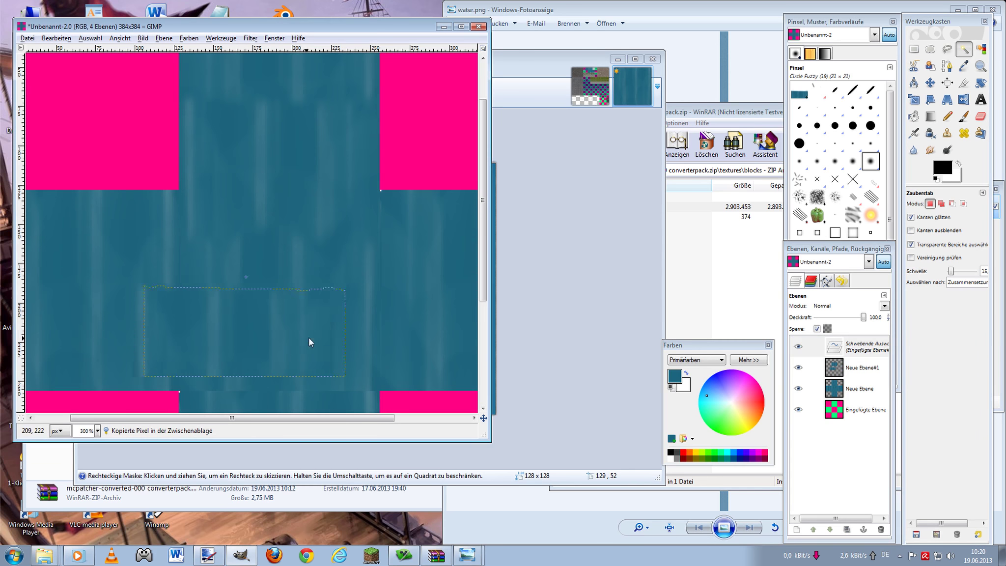
left_click_drag(308, 337, 345, 352)
scroll(201, 381, "up", 3)
scroll(323, 337, "up", 2)
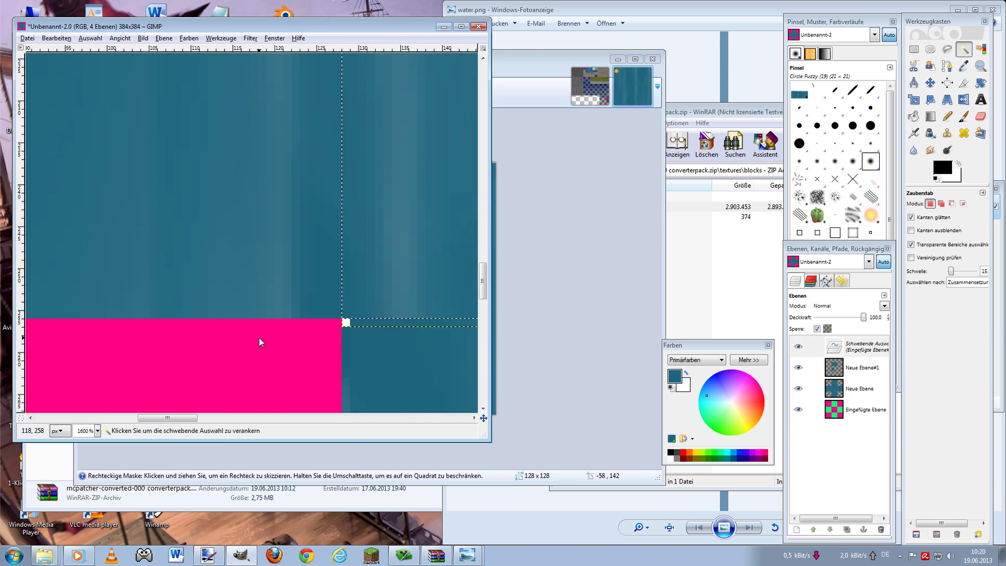
left_click(258, 337)
scroll(290, 191, "down", 5)
scroll(290, 195, "down", 2)
scroll(221, 172, "up", 2)
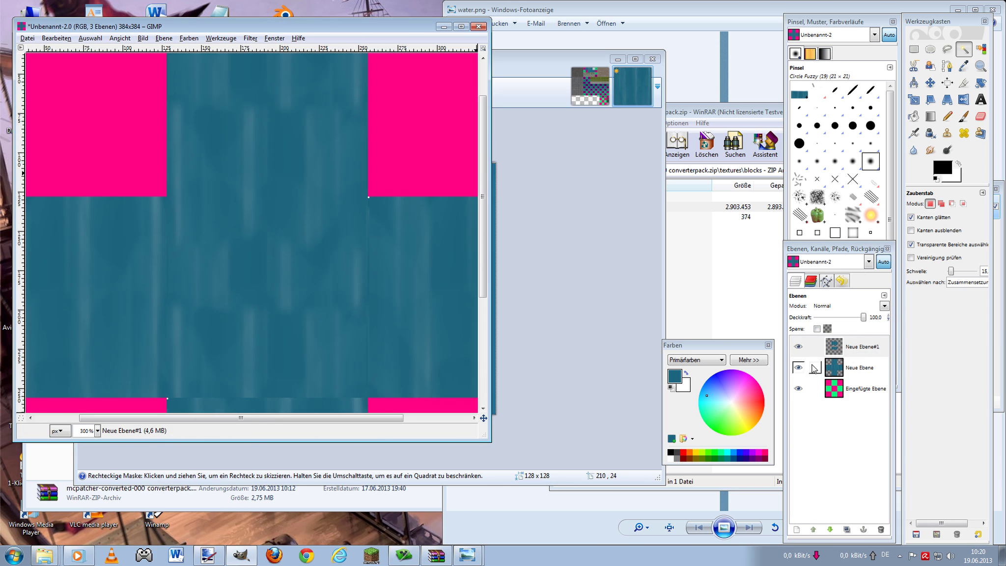
- Merge the visible layers, undo the merge, and delete the top water layer
right_click(847, 351)
left_click(887, 333)
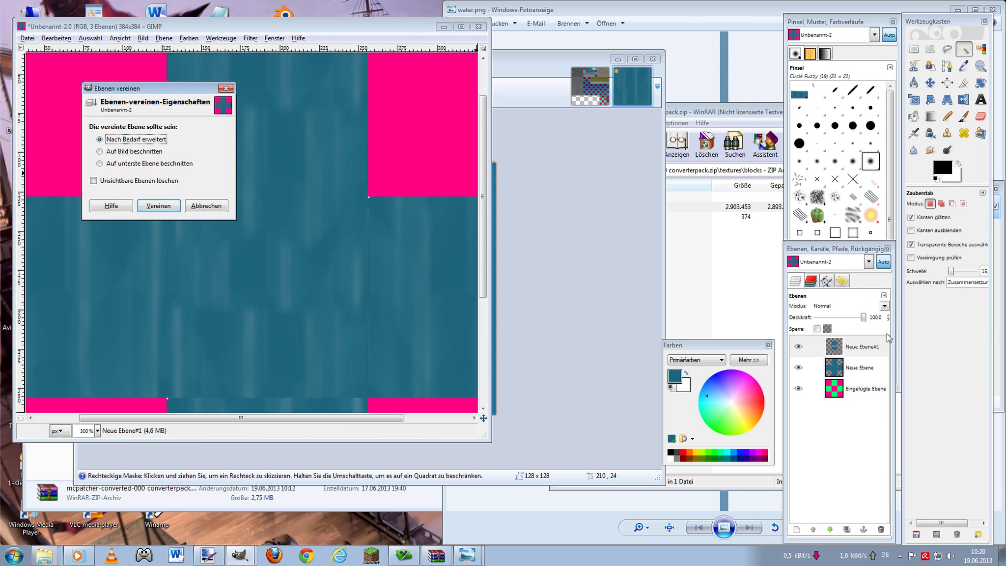
left_click(178, 210)
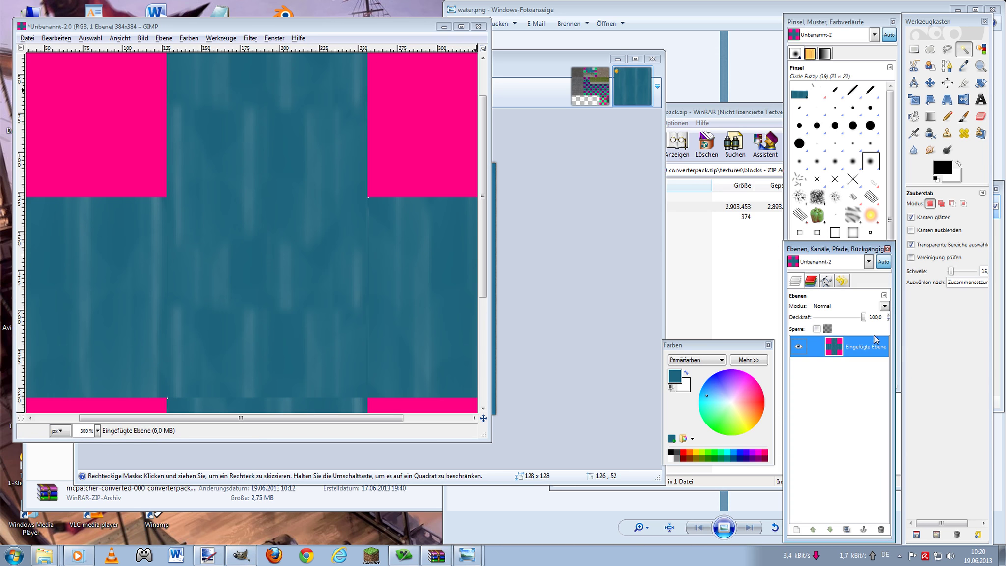
left_click(273, 274)
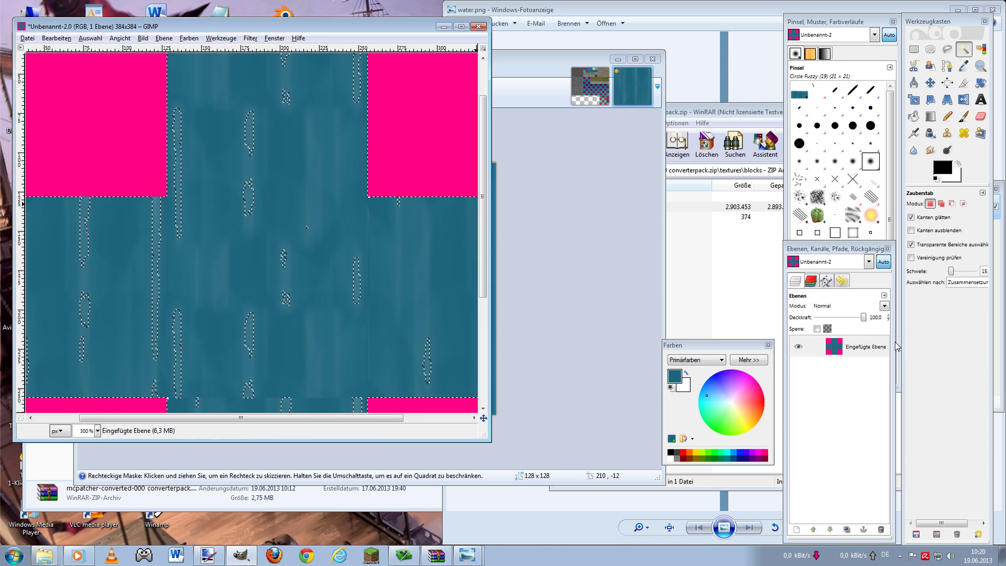
key("ctrl+j")
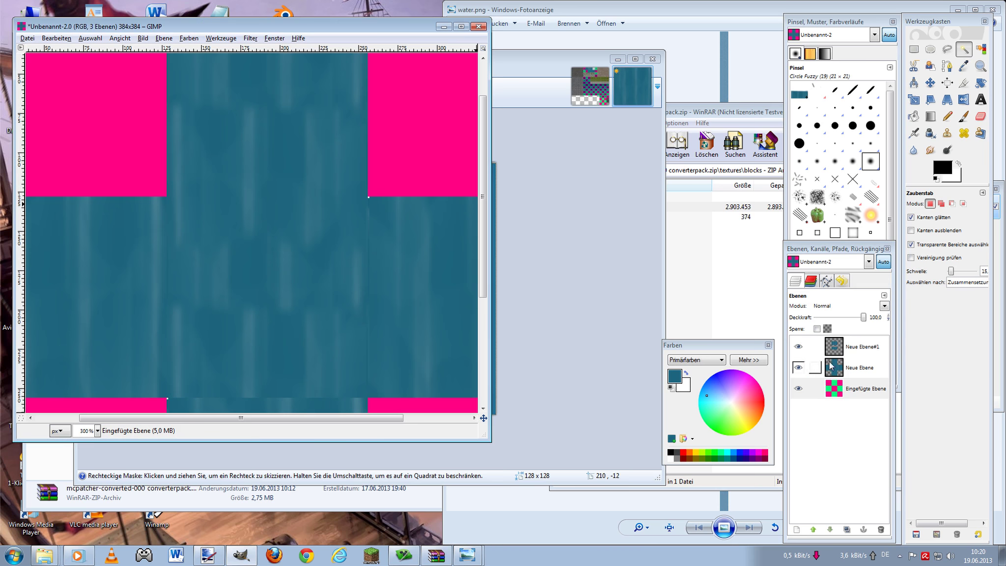
right_click(830, 366)
left_click(889, 166)
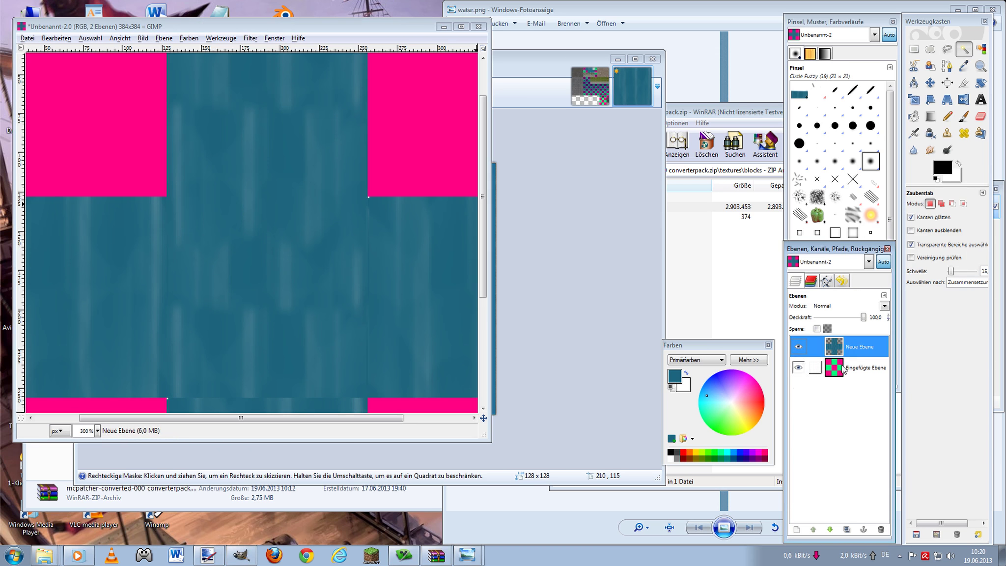
- Copy the centre water tile, add a new transparent layer, and hide the first water layer
left_click(843, 369)
left_click(226, 263)
key("ctrl+c")
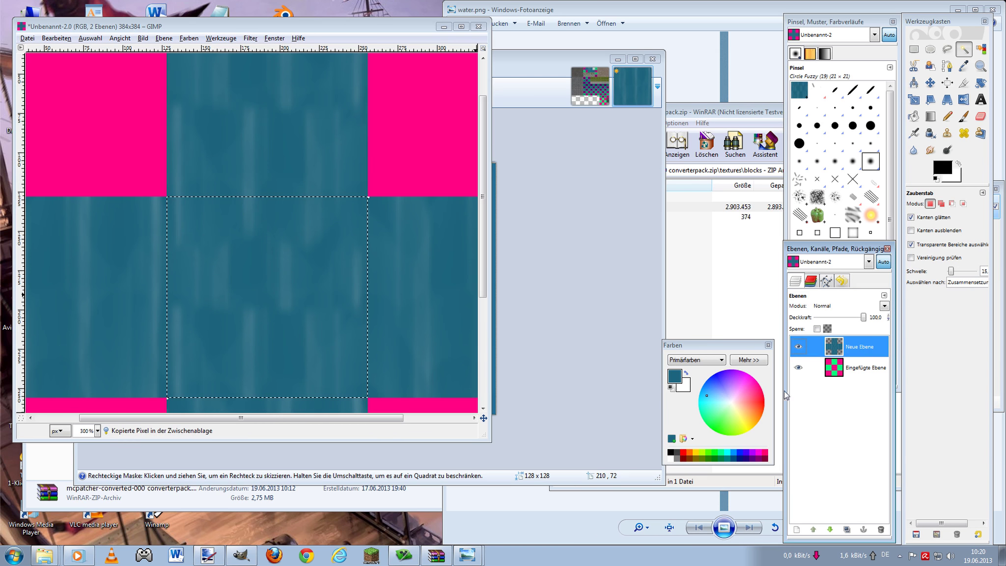
left_click(796, 529)
left_click(171, 260)
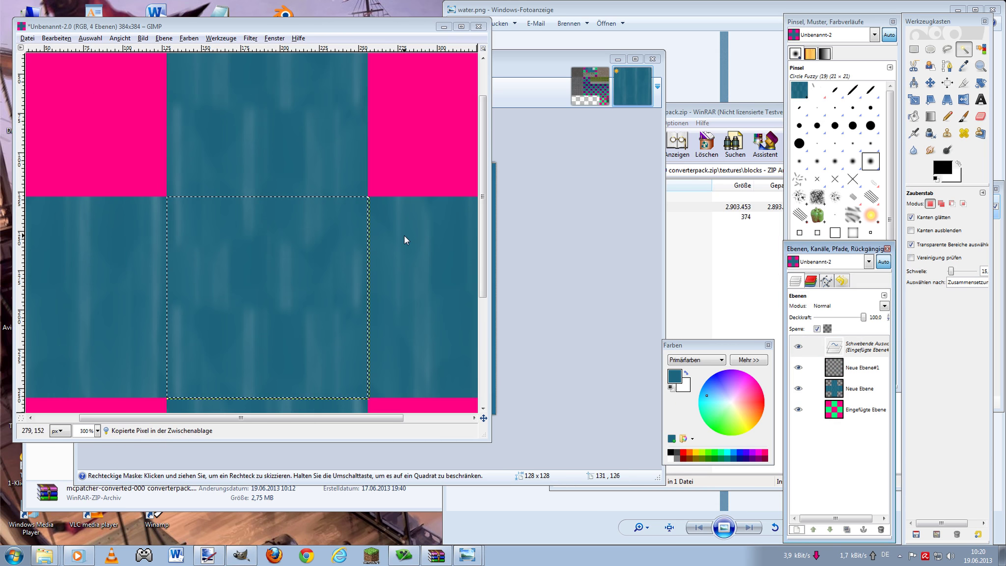
left_click(800, 368)
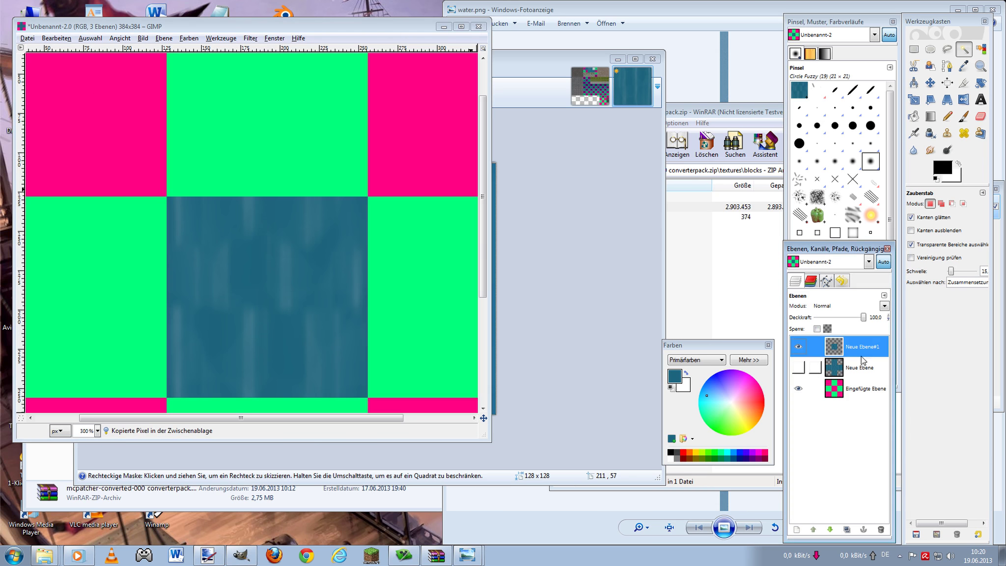
- Paste a copy of the centre tile into the top-middle square and anchor it
key("ctrl+v")
left_click_drag(267, 266, 315, 137)
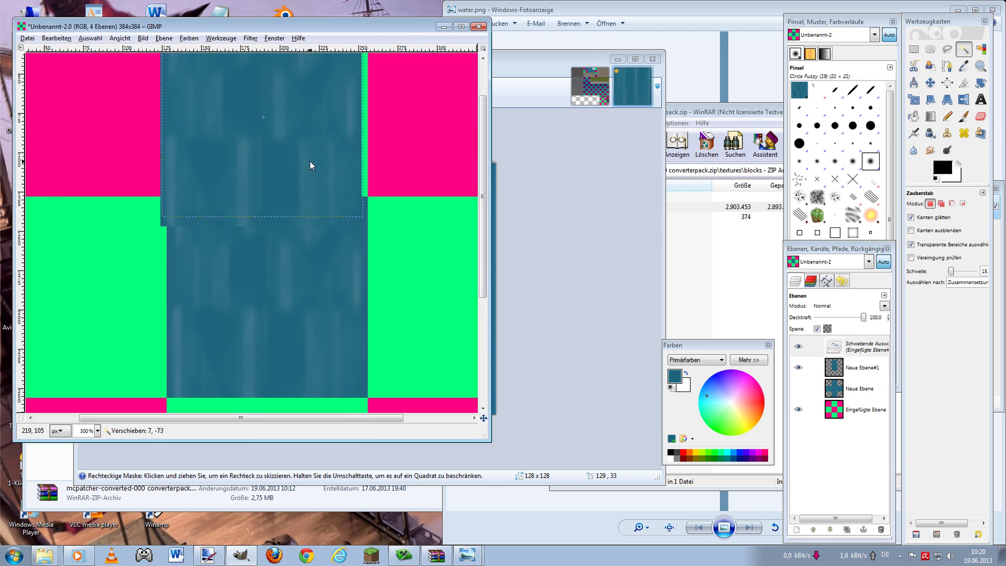
scroll(167, 184, "up", 4)
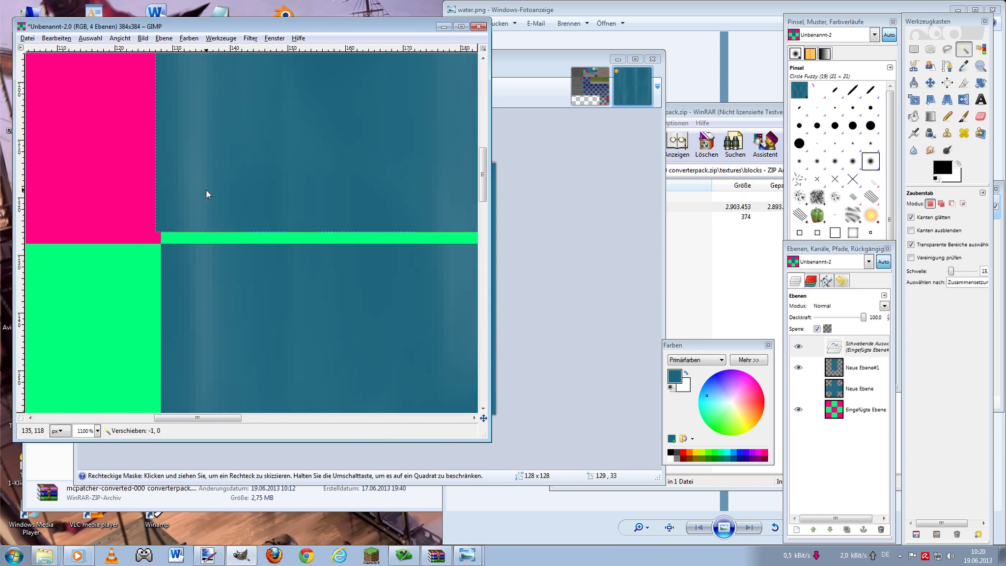
key("ctrl+h")
scroll(222, 211, "down", 5)
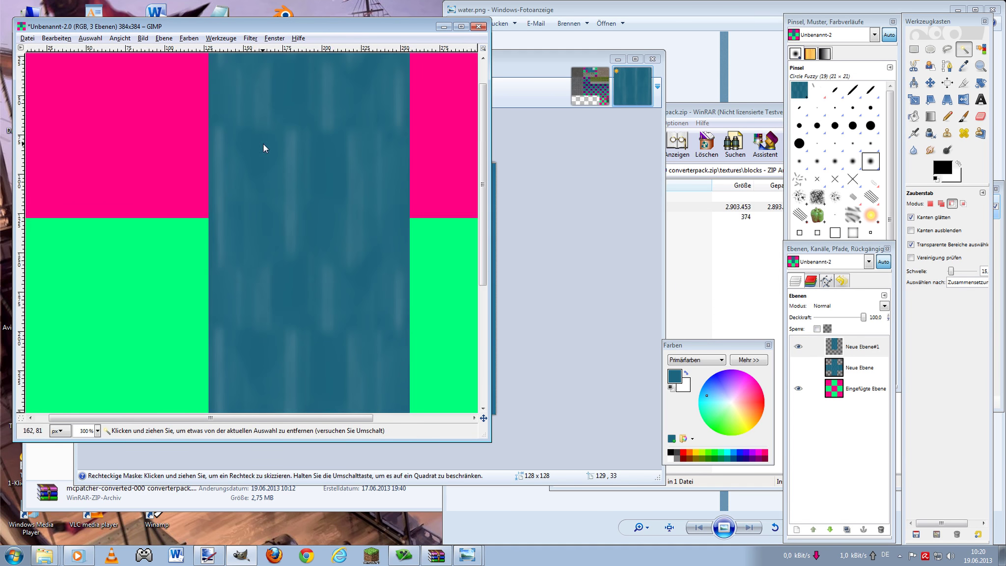
scroll(285, 199, "up", 1, "ctrl")
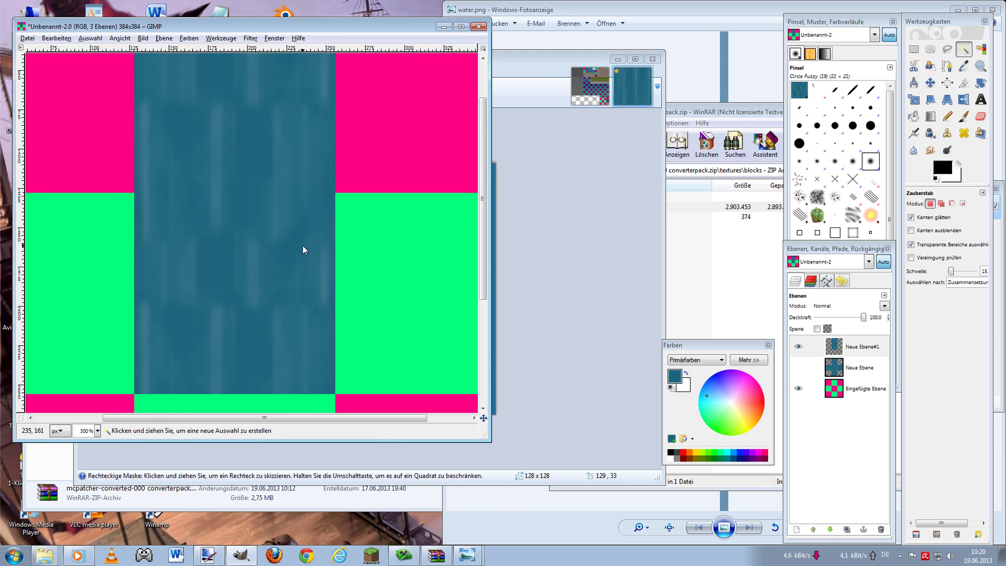
- Paste and anchor tile copies in the right-middle and left-middle squares
key("ctrl+v")
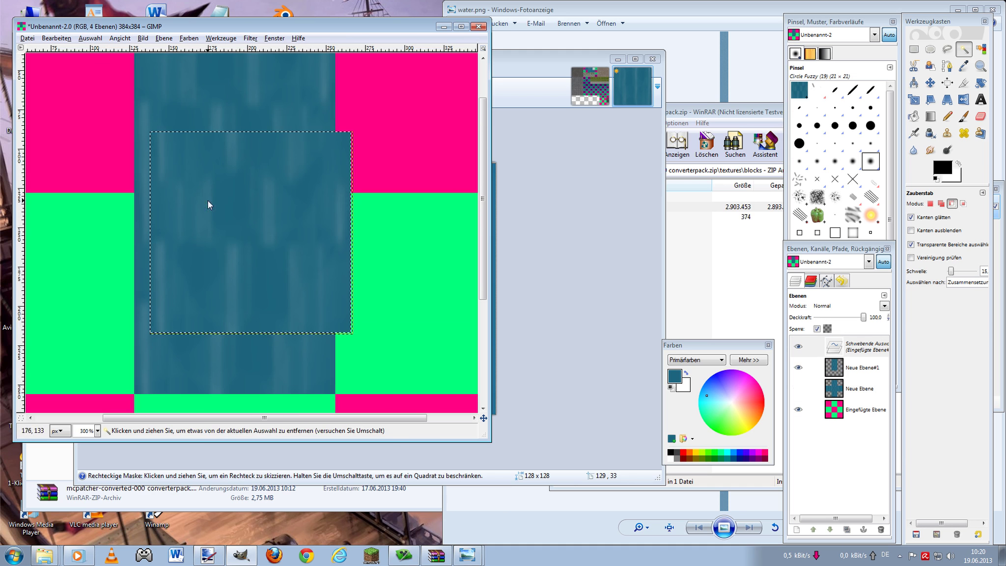
mouse_move(207, 201)
left_mouse_down()
mouse_move(369, 212)
mouse_move(350, 215)
left_mouse_up()
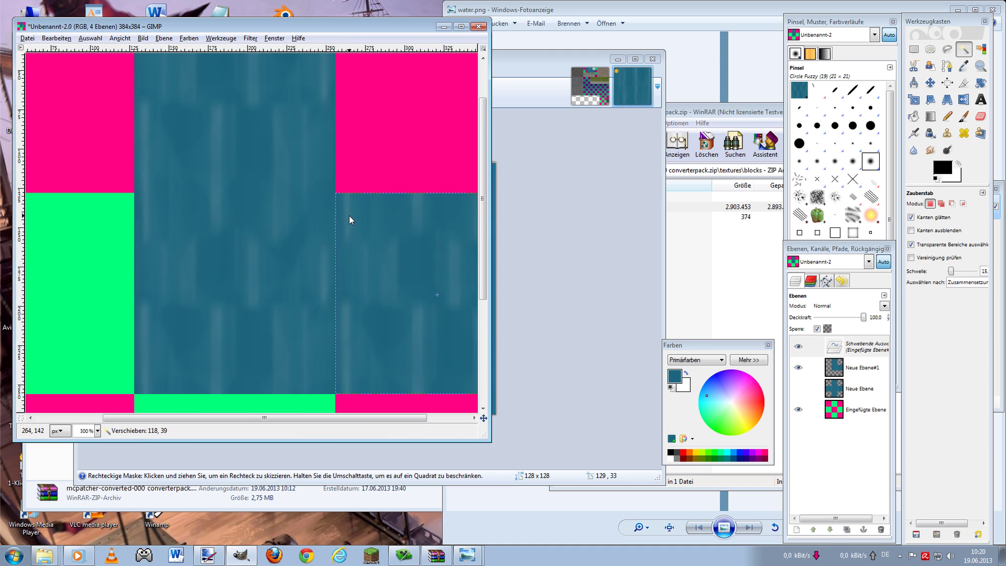
key("ctrl+h")
scroll(363, 162, "down", 2, "ctrl")
scroll(242, 150, "up", 1, "ctrl")
key("ctrl+v")
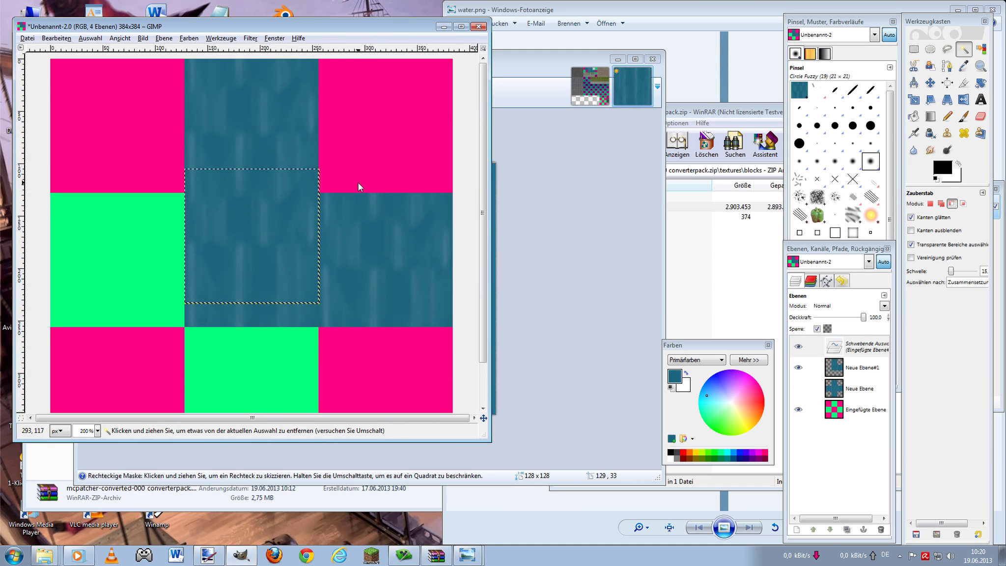
left_click_drag(288, 194, 161, 216)
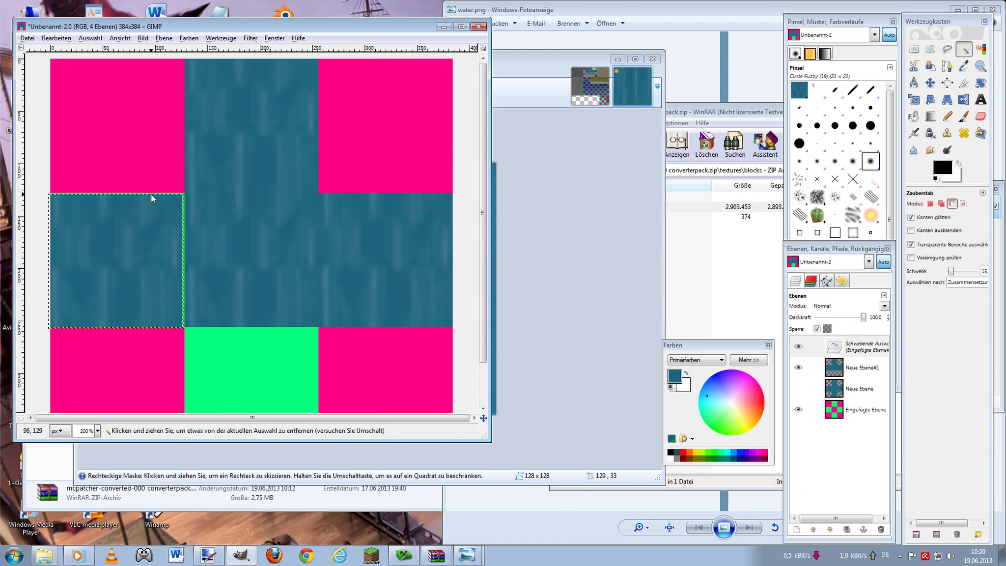
scroll(250, 199, "up", 4, "ctrl")
scroll(273, 223, "up", 3, "ctrl")
key("ctrl+h")
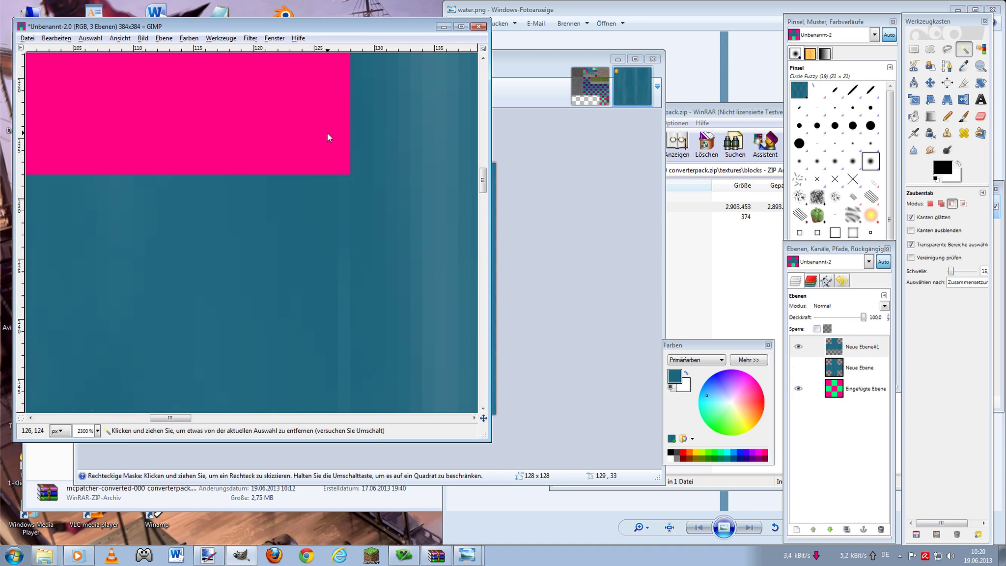
scroll(327, 132, "down", 1, "ctrl")
scroll(294, 151, "down", 6, "ctrl")
- Paste and anchor a tile copy in the bottom-middle square
key("ctrl+v")
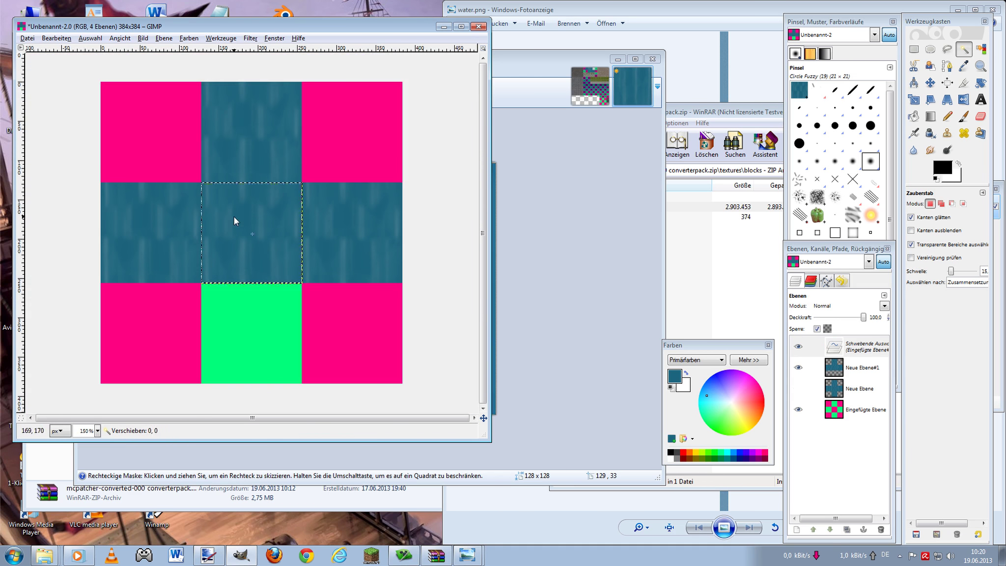
left_click_drag(234, 217, 236, 317)
scroll(162, 310, "up", 2, "ctrl")
scroll(163, 310, "up", 2, "ctrl")
scroll(288, 138, "up", 2, "ctrl")
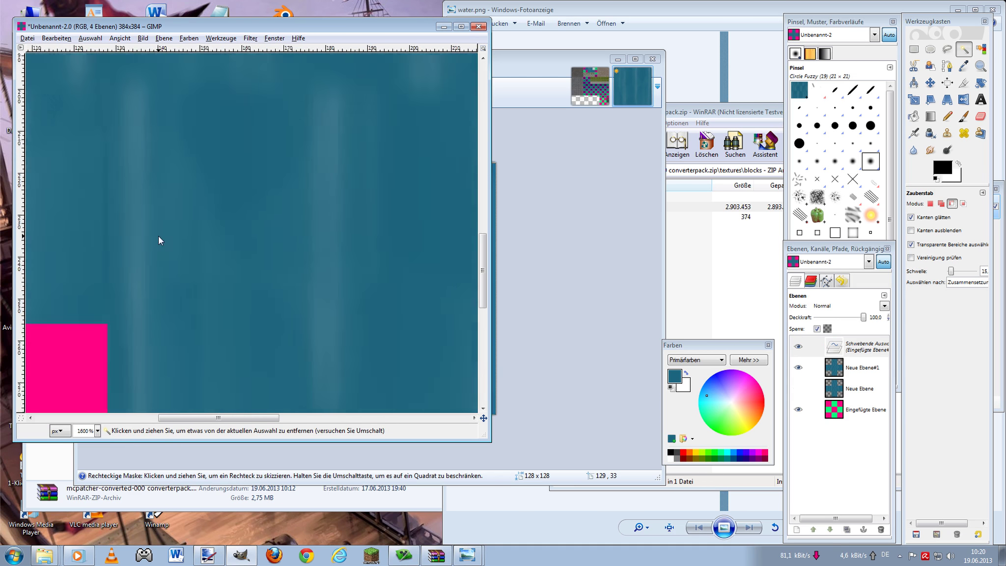
scroll(158, 235, "up", 2, "ctrl")
scroll(129, 308, "up", 2, "ctrl")
key("ctrl+h")
scroll(175, 250, "down", 3, "ctrl")
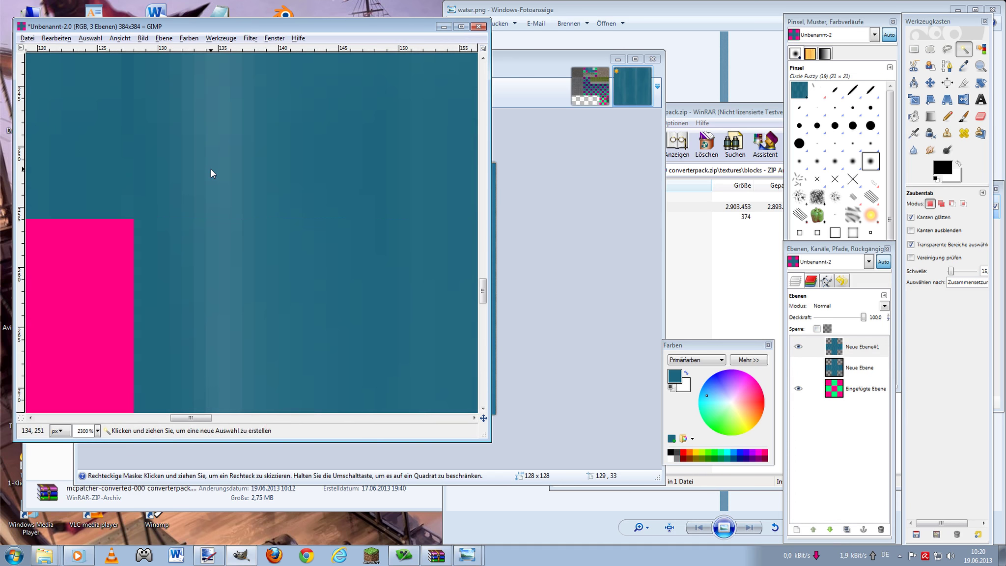
scroll(211, 166, "down", 2, "ctrl")
scroll(196, 131, "up", 3)
scroll(193, 128, "down", 1, "ctrl")
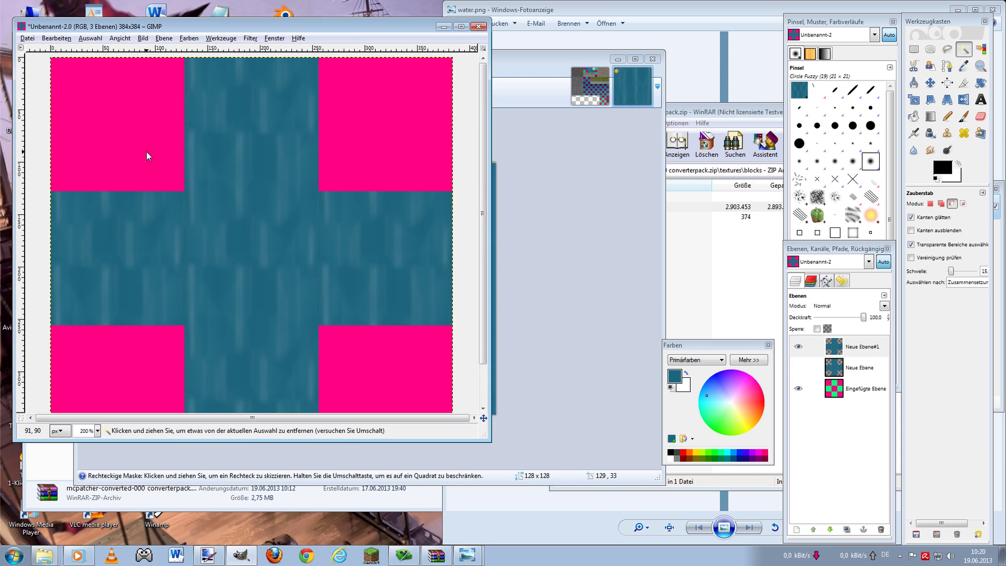
- Add a new transparent layer and anchor a pasted water tile shifted down-right over the seams
left_click(796, 530)
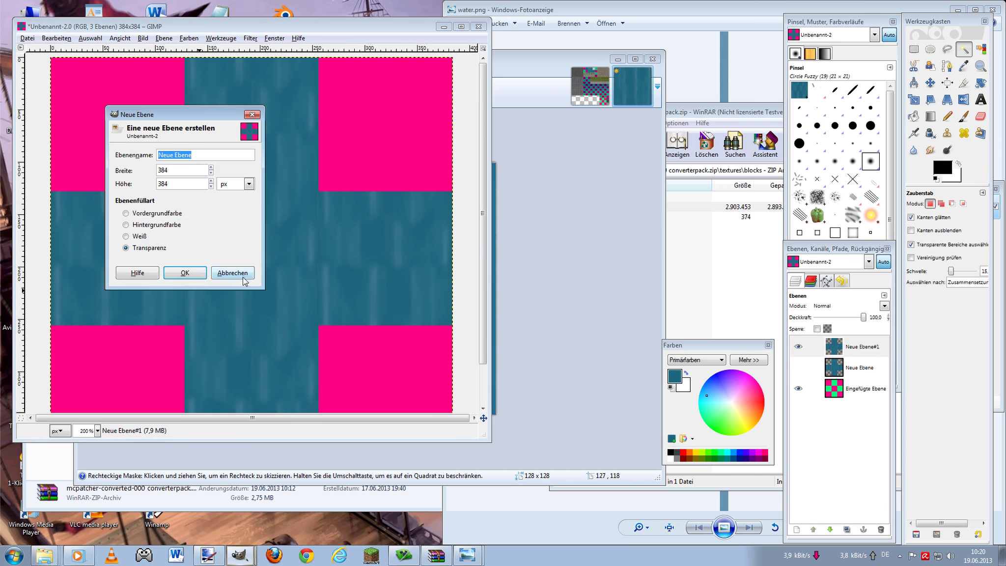
left_click(179, 270)
key("ctrl+v")
mouse_move(254, 209)
left_mouse_down()
mouse_move(306, 263)
mouse_move(309, 229)
left_mouse_up()
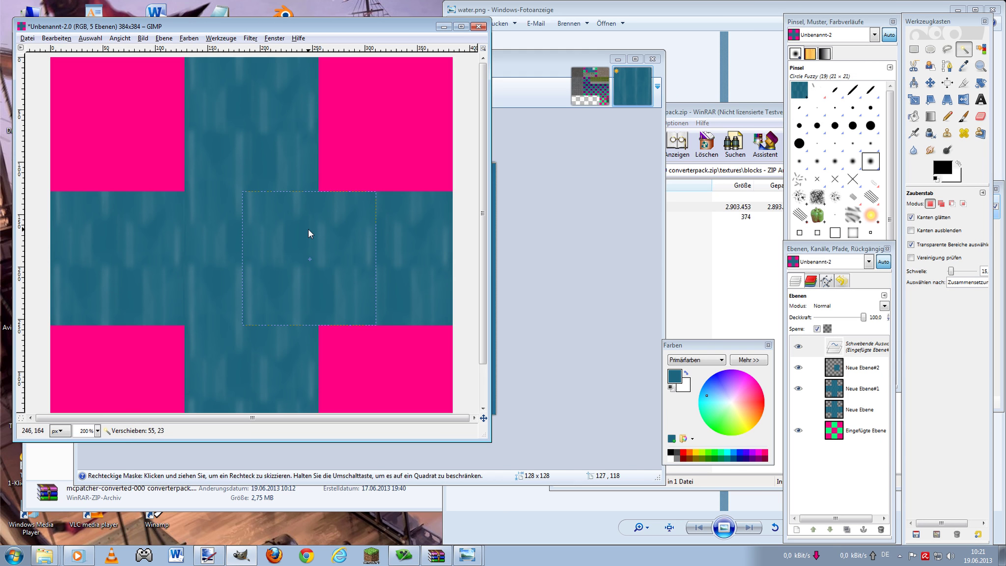
key("ctrl+h")
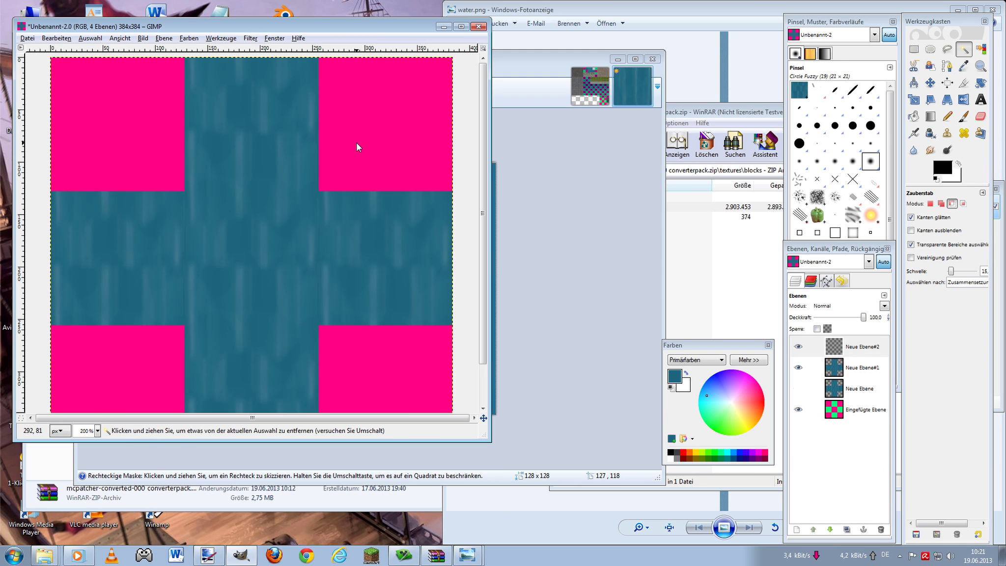
- Compare with the original tile in Paint.NET, re-paste the offset tile, anchor it, and erase part of its edge
left_click(633, 83)
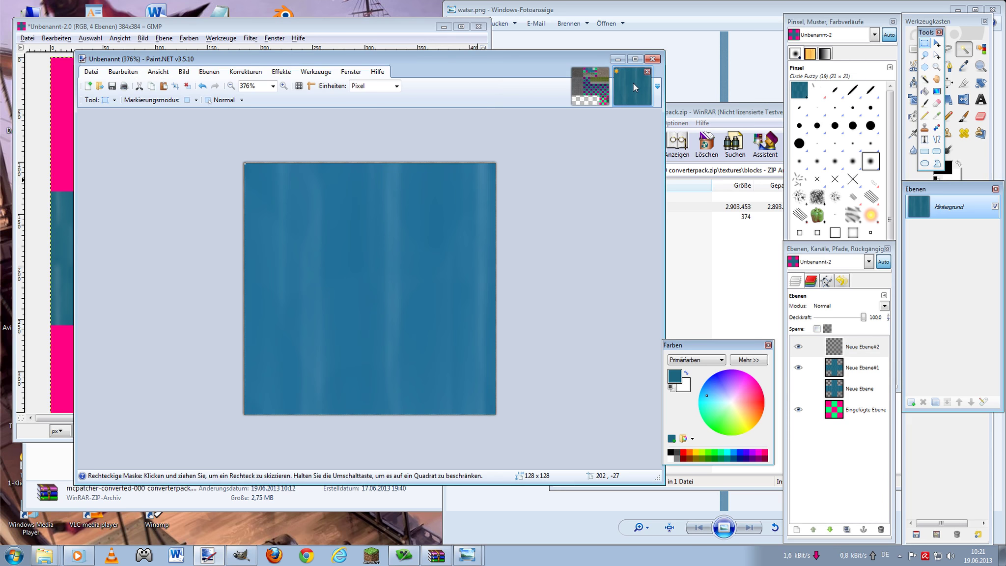
left_click(250, 23)
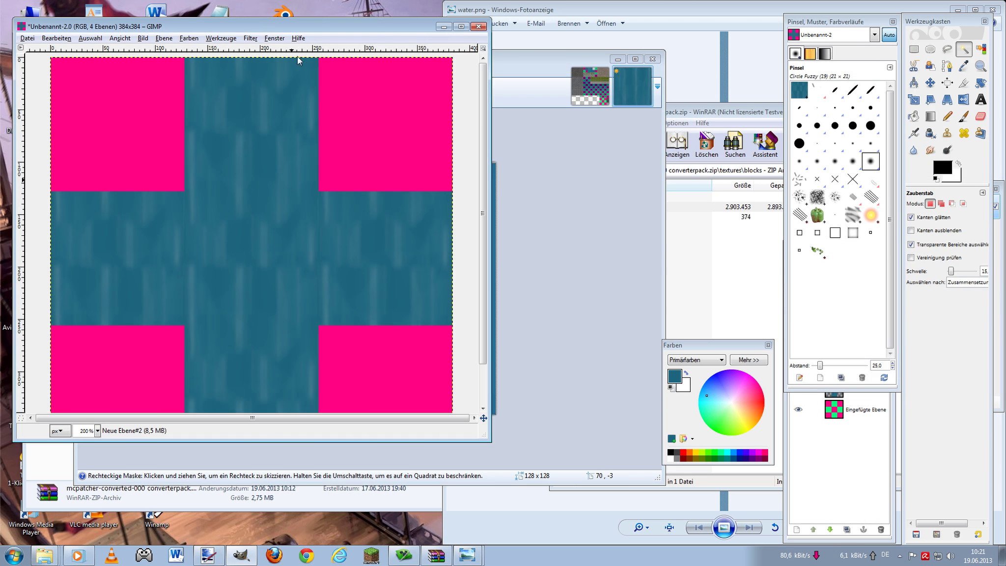
left_click(825, 483)
key("ctrl+v")
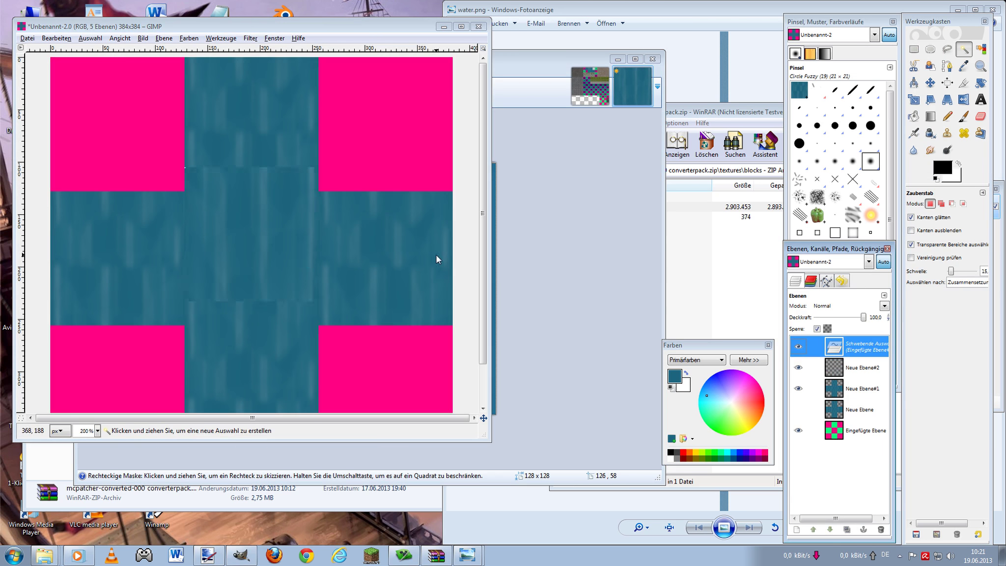
mouse_move(258, 211)
left_mouse_down()
mouse_move(241, 311)
mouse_move(307, 232)
left_mouse_up()
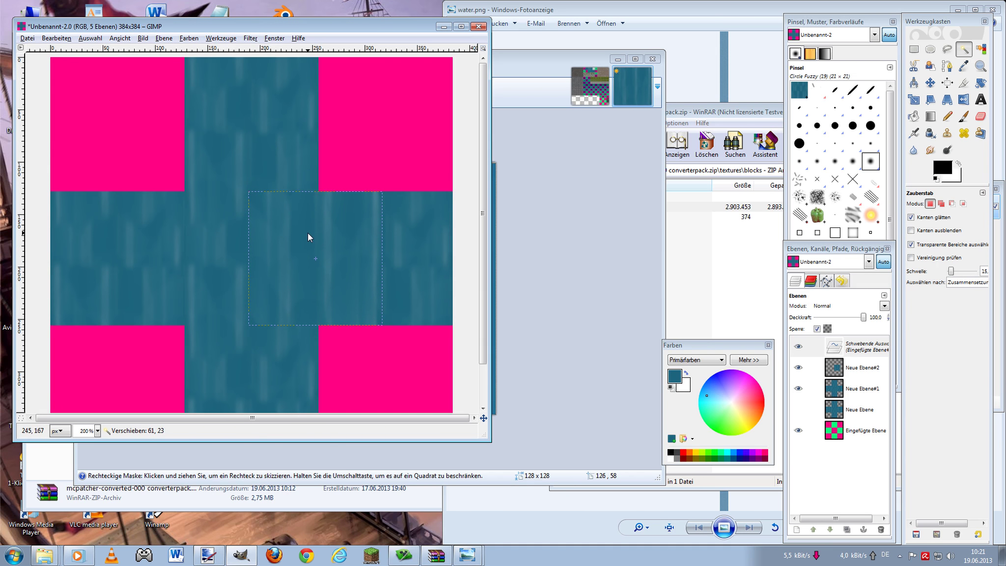
left_click(357, 151)
left_click(980, 116)
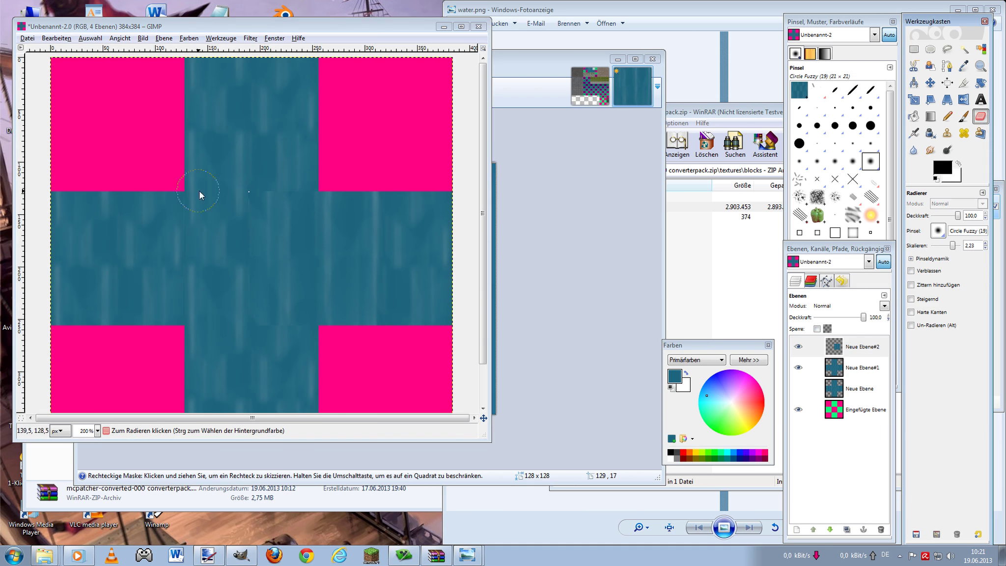
left_click(243, 332)
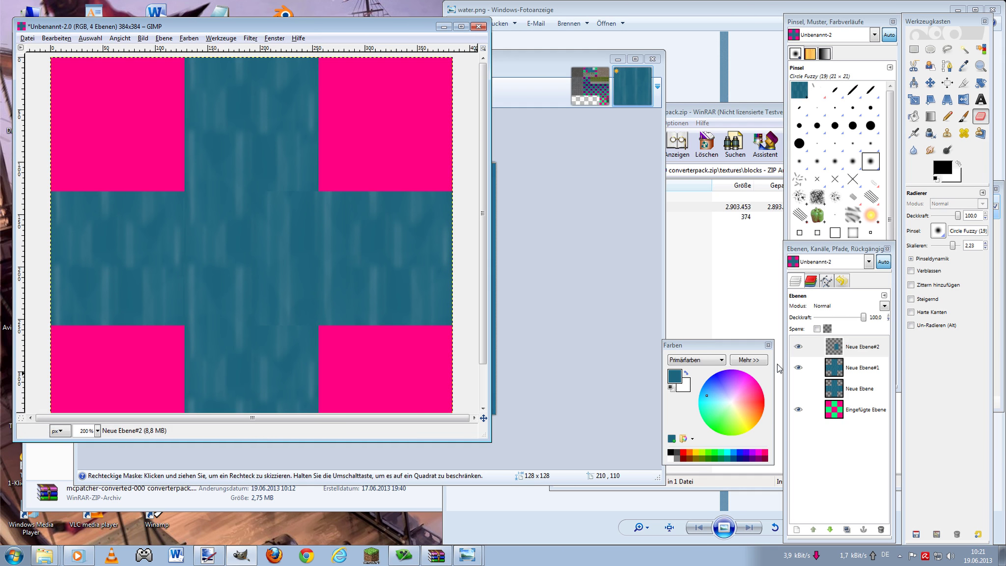
- Copy the colour-selected right-hand teal square and anchor a pasted copy
left_click(964, 50)
left_click(864, 409)
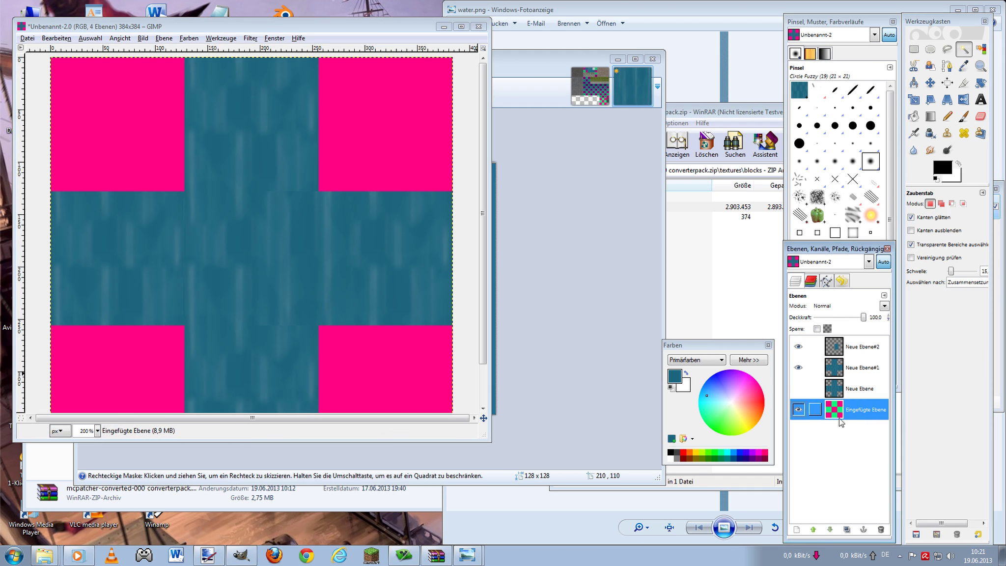
left_click(394, 260)
key("ctrl+c")
key("ctrl+v")
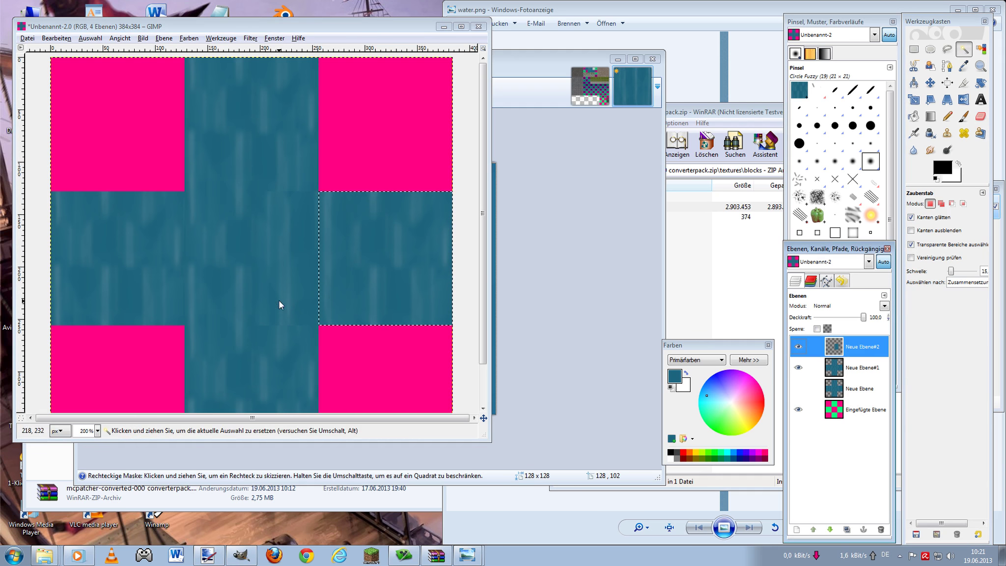
left_click(333, 229)
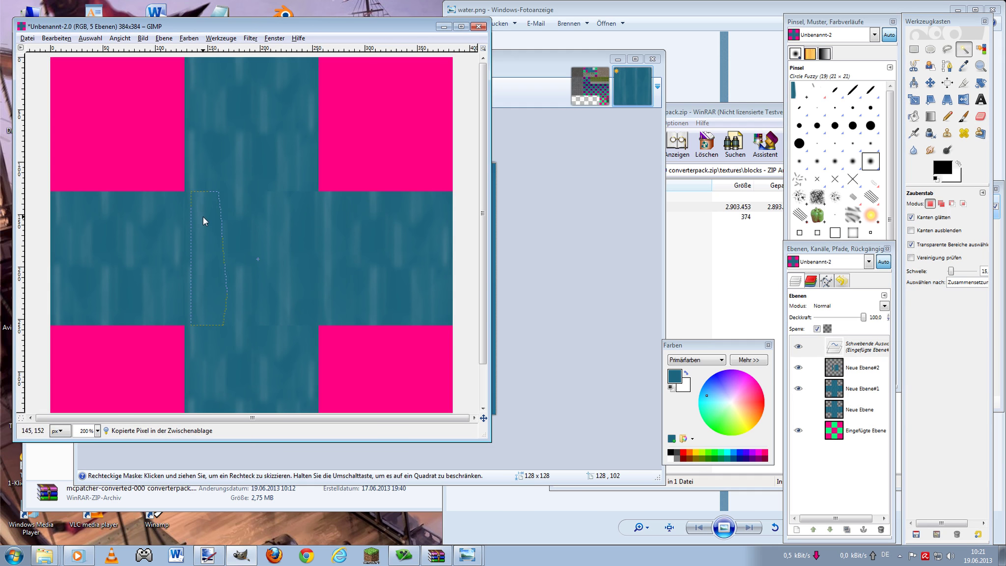
scroll(160, 160, "up", 1)
scroll(161, 160, "up", 1)
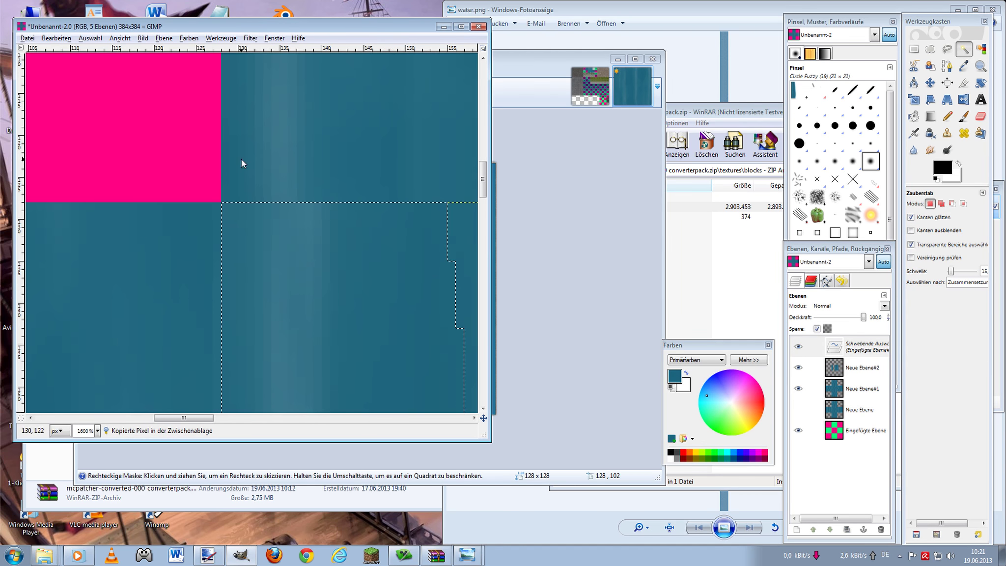
key("ctrl+h")
scroll(243, 146, "down", 2)
scroll(245, 162, "down", 1)
scroll(225, 150, "down", 1)
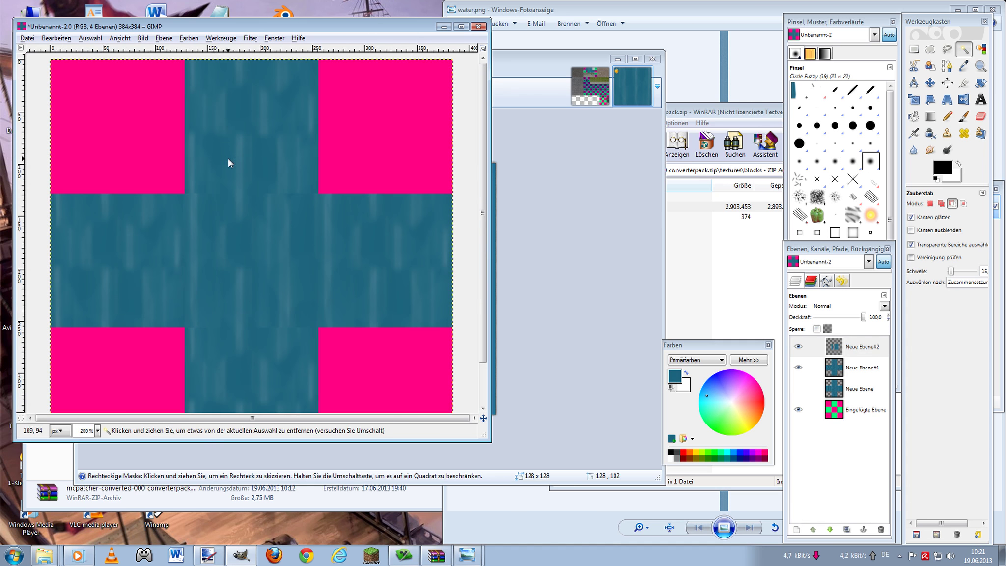
- Delete Neue Ebene#2, put the centre tile on a new layer, and hide Neue Ebene#1 and Neue Ebene
right_click(853, 345)
left_click(897, 134)
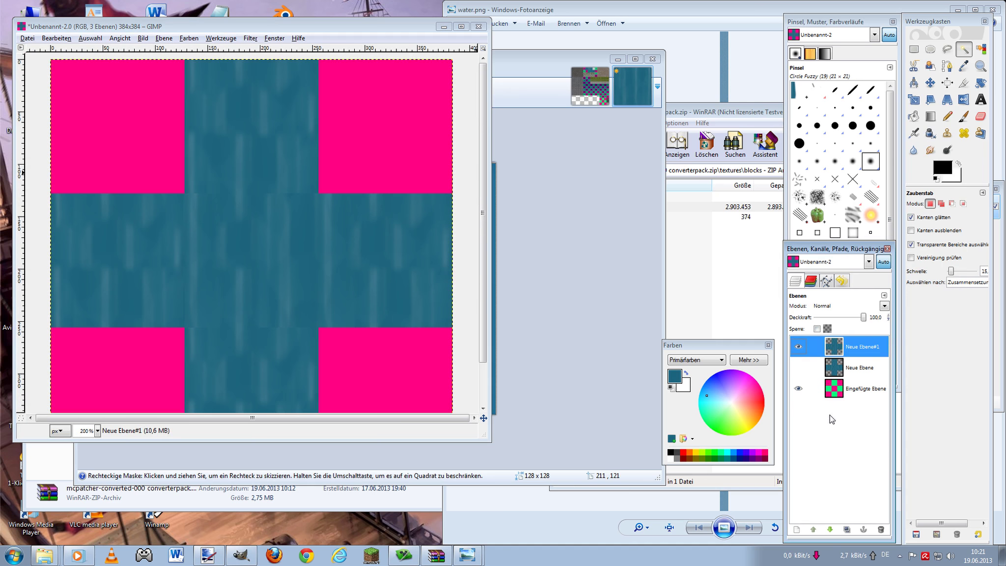
left_click(835, 389)
left_click(272, 304)
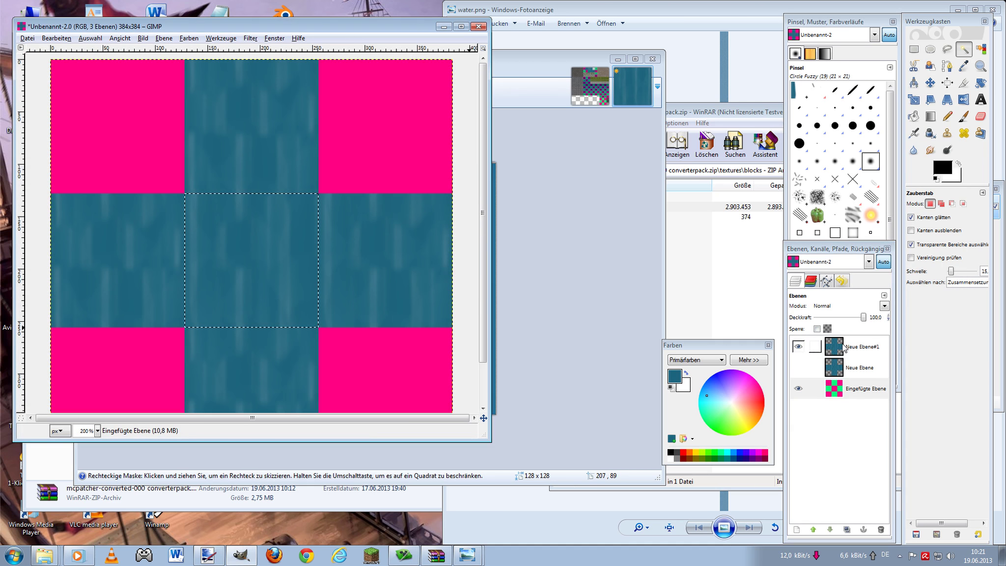
left_click(843, 348)
key("ctrl+c")
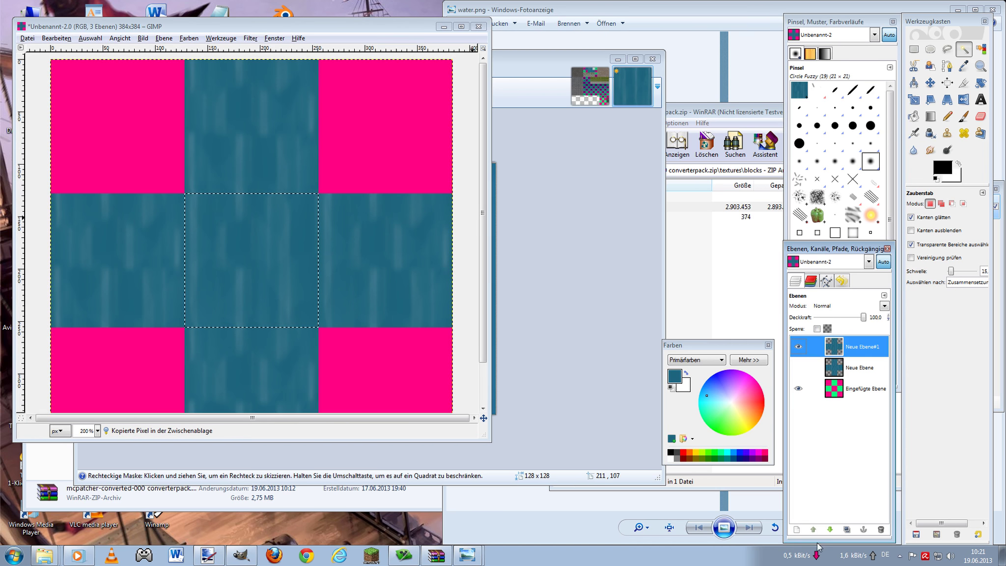
left_click(797, 530)
left_click(198, 290)
key("ctrl+v")
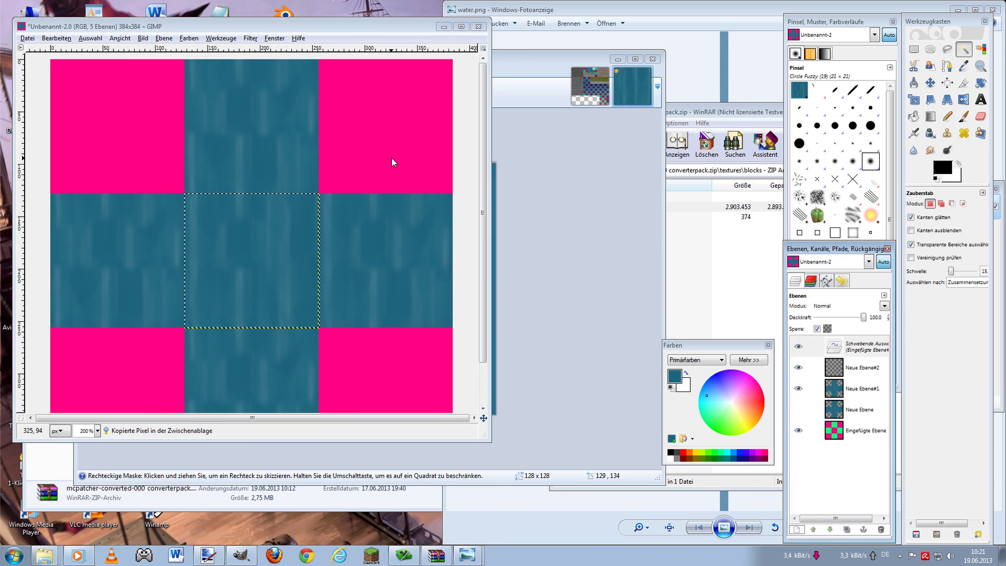
left_click(391, 158)
left_click(798, 368)
left_click(798, 388)
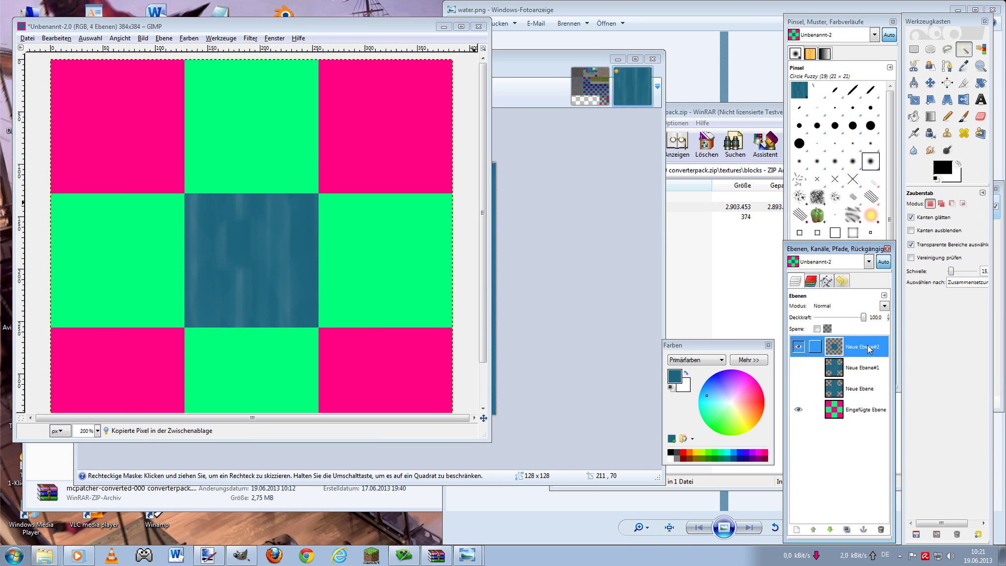
- Paste and anchor tile copies in the right-middle and top-middle squares
key("ctrl+v")
left_click_drag(211, 199, 346, 223)
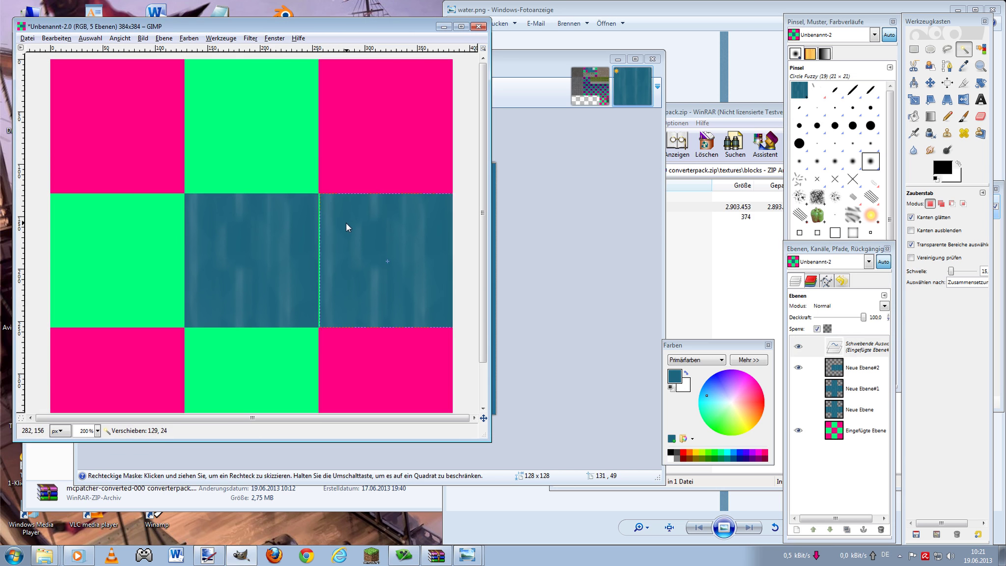
key("ctrl+h")
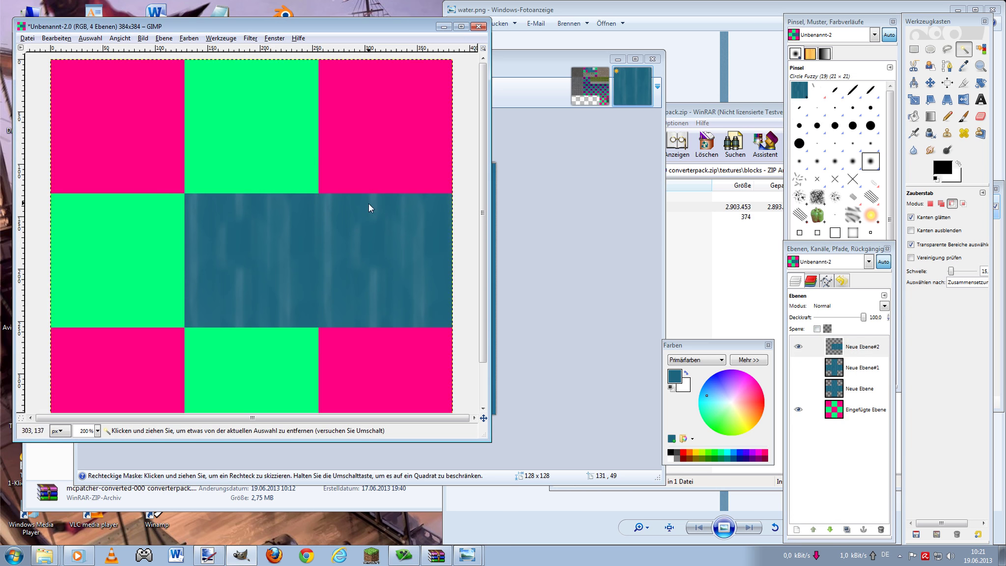
key("ctrl+v")
left_click_drag(259, 266, 264, 165)
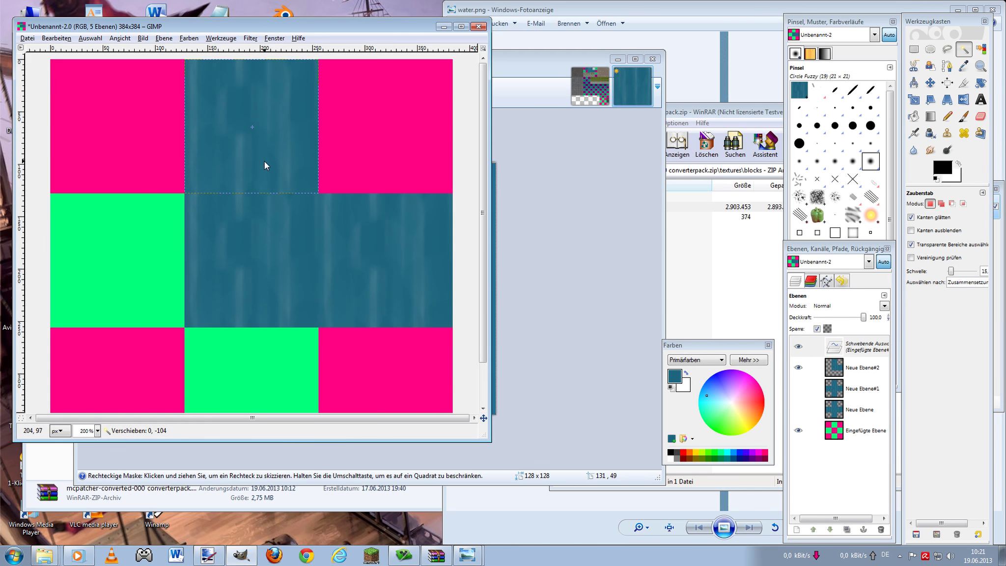
key("ctrl+h")
- Paste a tile copy over the top-right pink square and anchor it
scroll(174, 171, "up", 2, "ctrl")
scroll(179, 221, "down", 3)
scroll(186, 186, "down", 5, "ctrl")
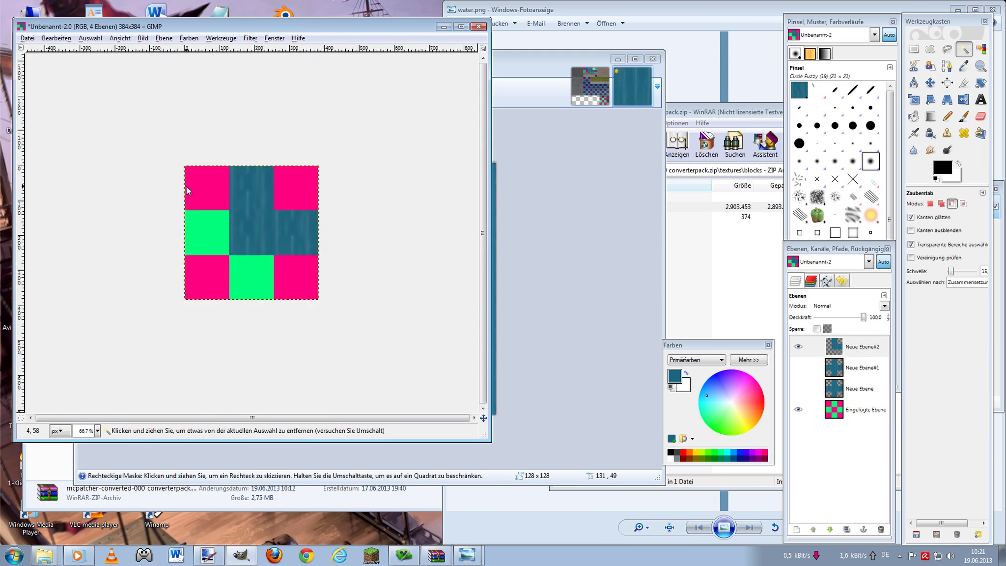
scroll(187, 186, "up", 3, "ctrl")
scroll(171, 179, "up", 1, "ctrl")
scroll(311, 105, "up", 2)
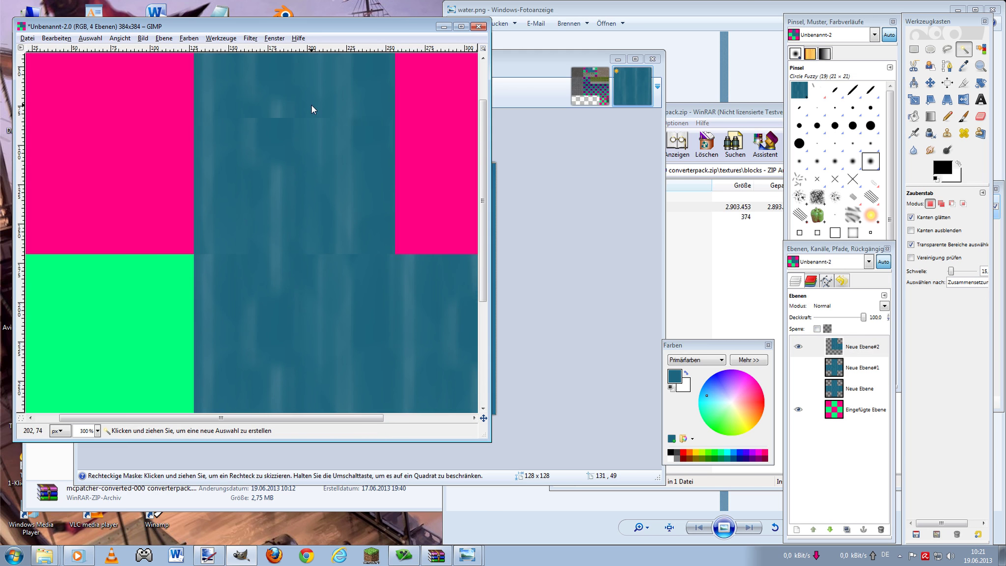
scroll(312, 110, "up", 2)
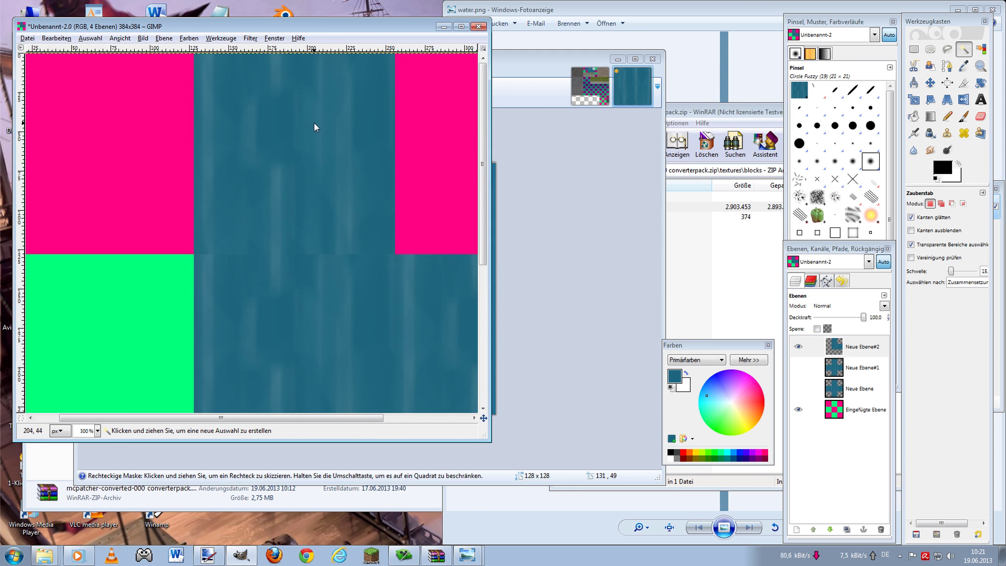
scroll(314, 122, "down", 1, "ctrl")
scroll(376, 115, "up", 1, "ctrl")
key("ctrl+v")
left_click_drag(168, 298, 297, 221)
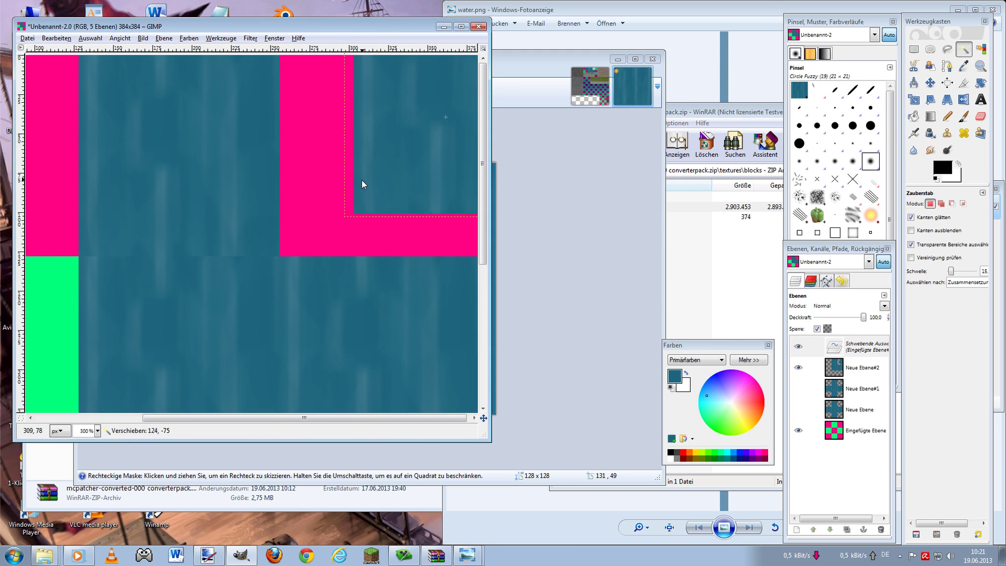
left_click(279, 272)
scroll(355, 133, "down", 1, "ctrl")
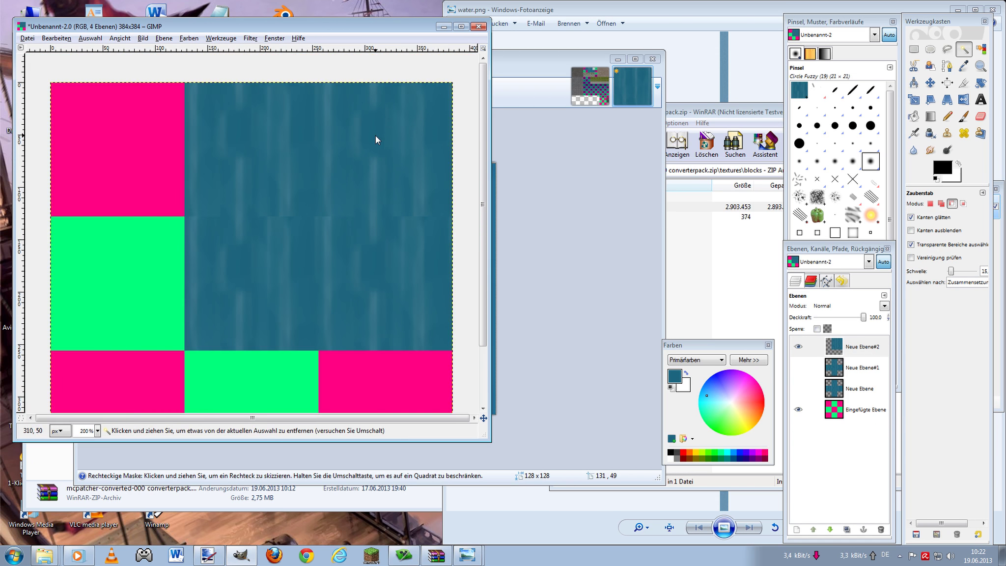
scroll(376, 135, "up", 1, "ctrl")
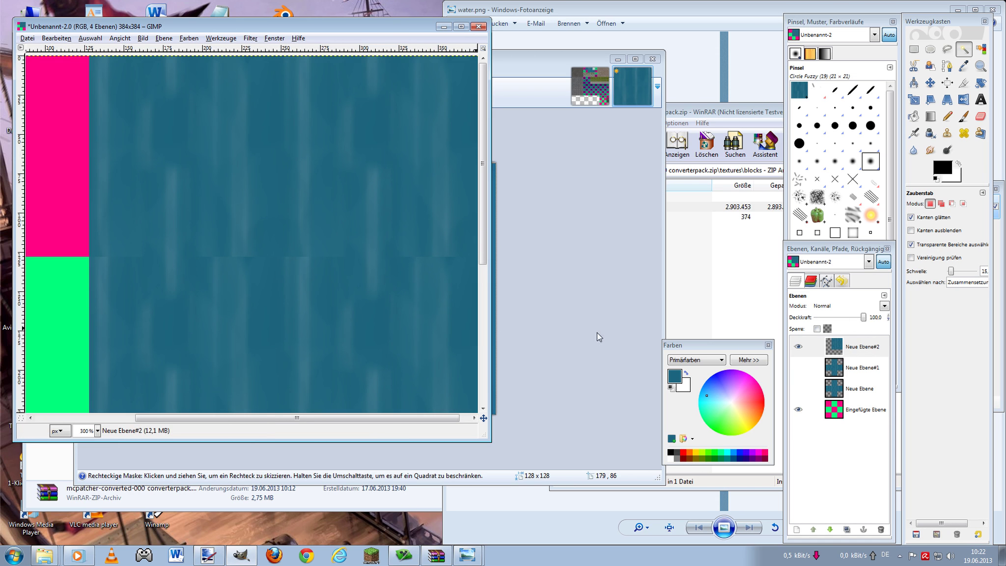
- Add a new layer and anchor a pasted water tile shifted across the centre seams
left_click(797, 529)
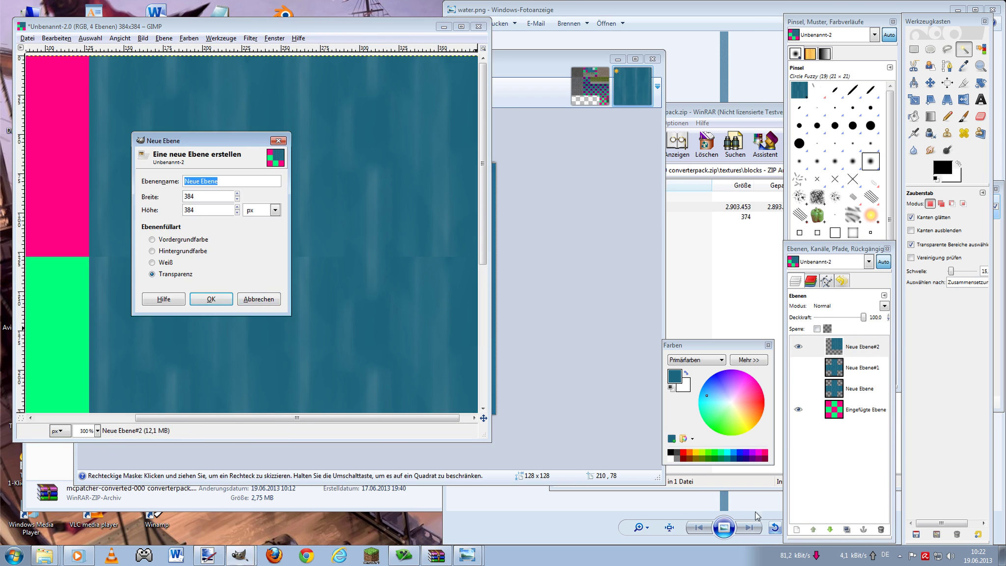
left_click(204, 300)
key("ctrl+v")
left_click_drag(270, 272, 301, 286)
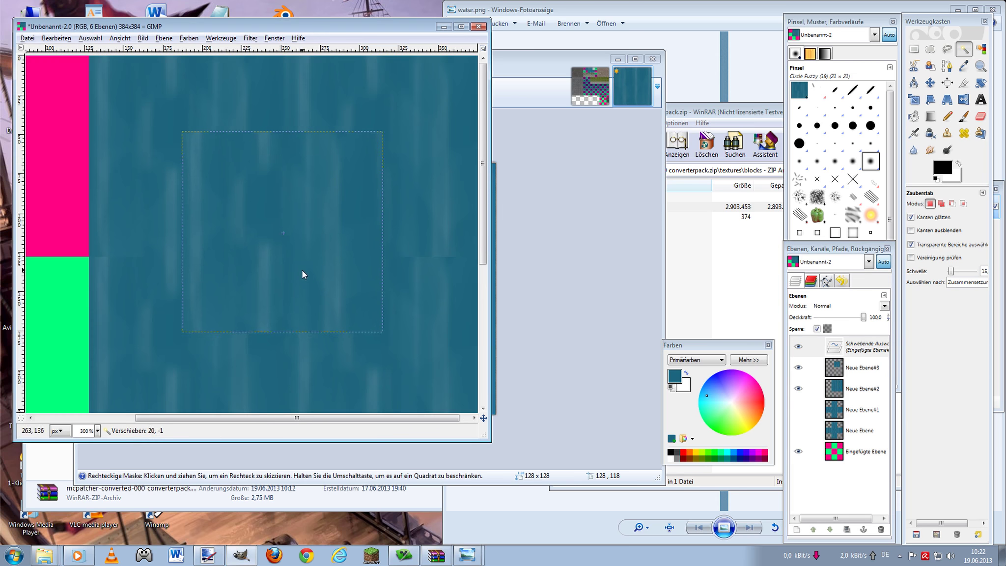
left_click(423, 112)
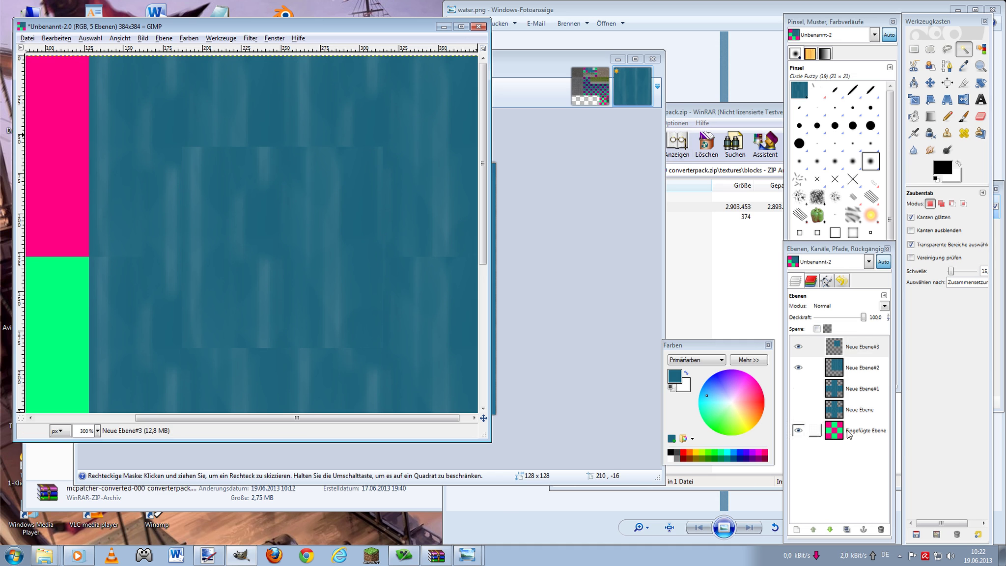
- Duplicate Neue Ebene#3 as a hidden Neue Ebene#4 and ready the Eraser on Neue Ebene#3
left_click(846, 529)
left_click(798, 347)
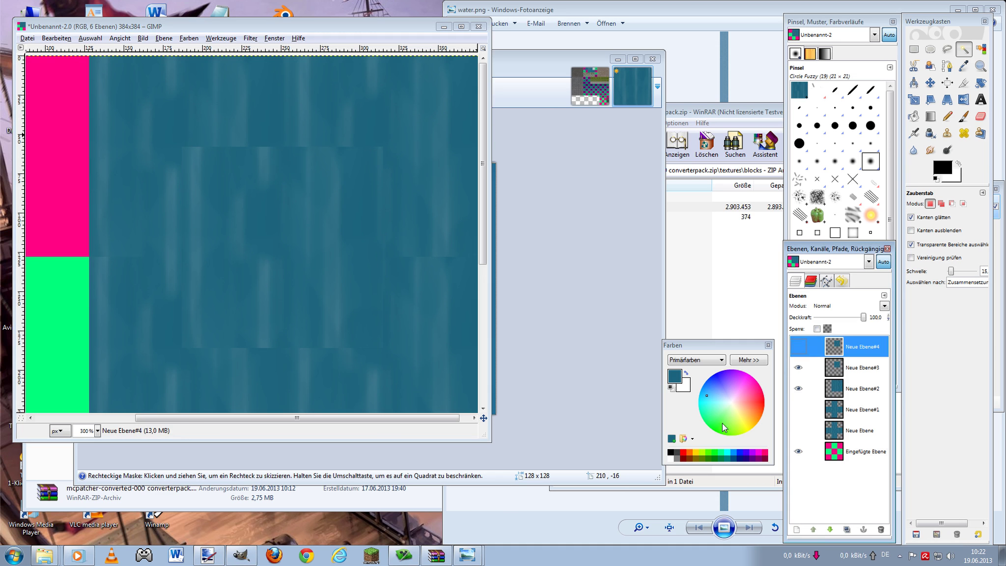
left_click(860, 368)
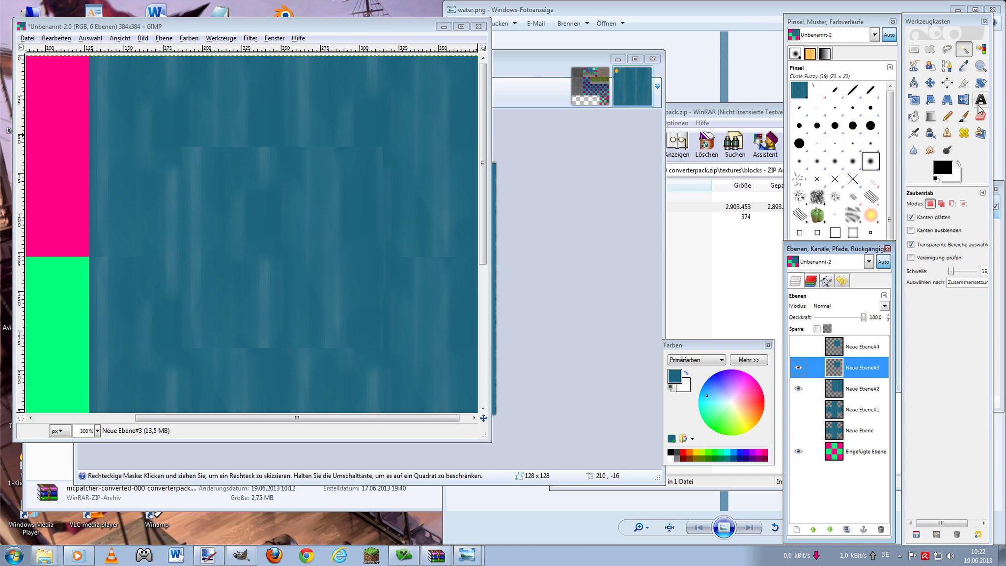
key("shift+e")
left_click(862, 367)
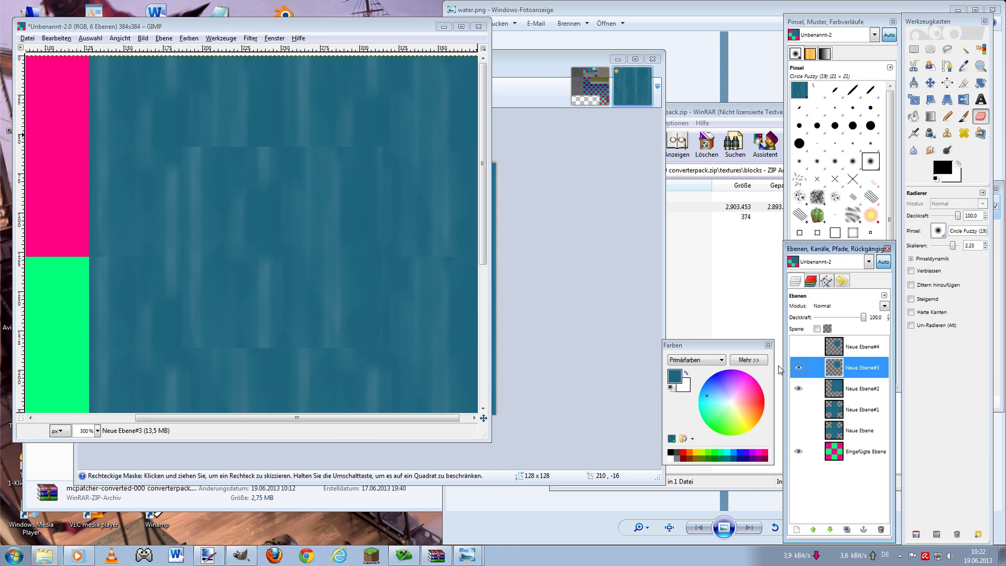
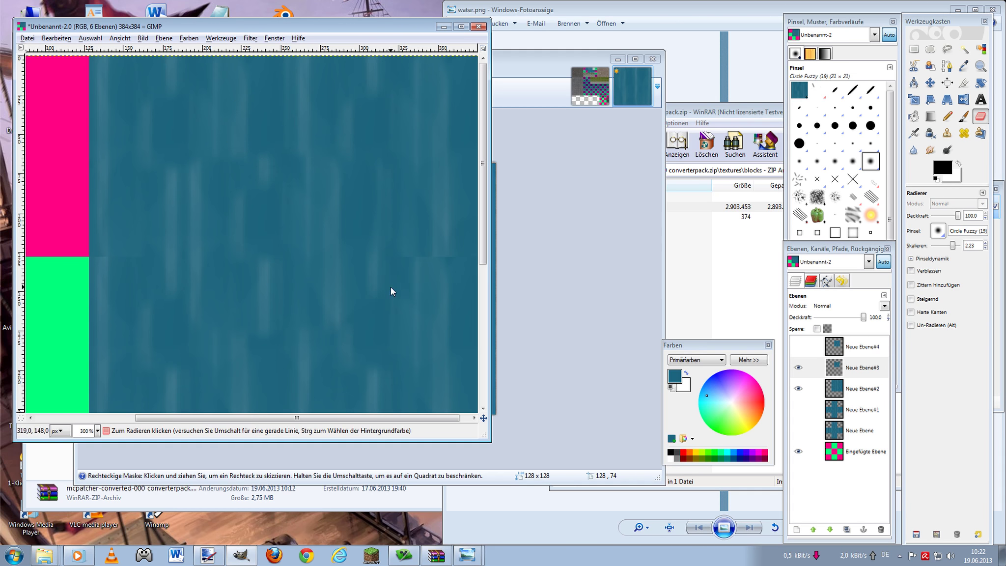
- Merge Neue Ebene#3 into Neue Ebene#2, then magic-wand the centre square and copy its water tile
right_click(864, 368)
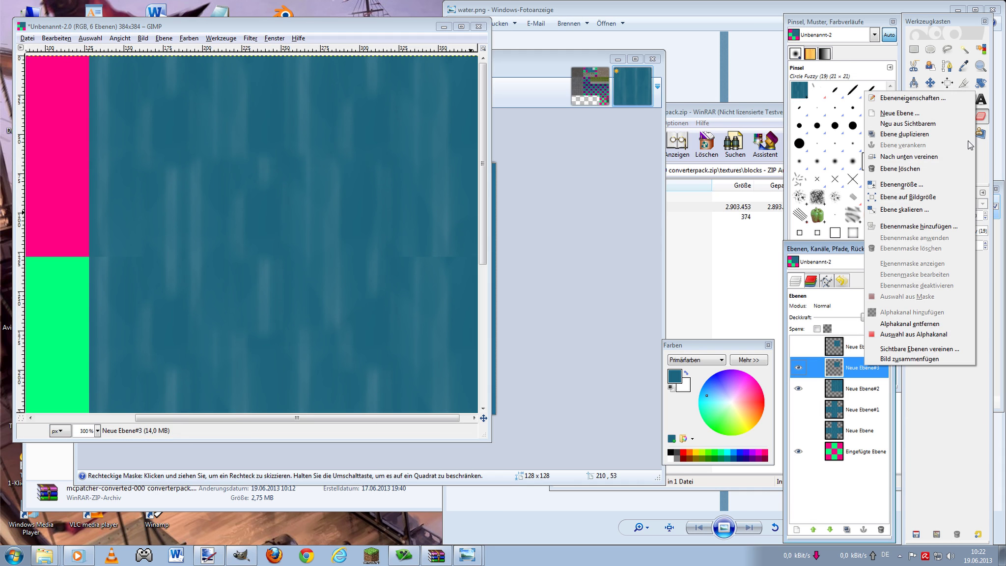
left_click(909, 156)
left_click(964, 50)
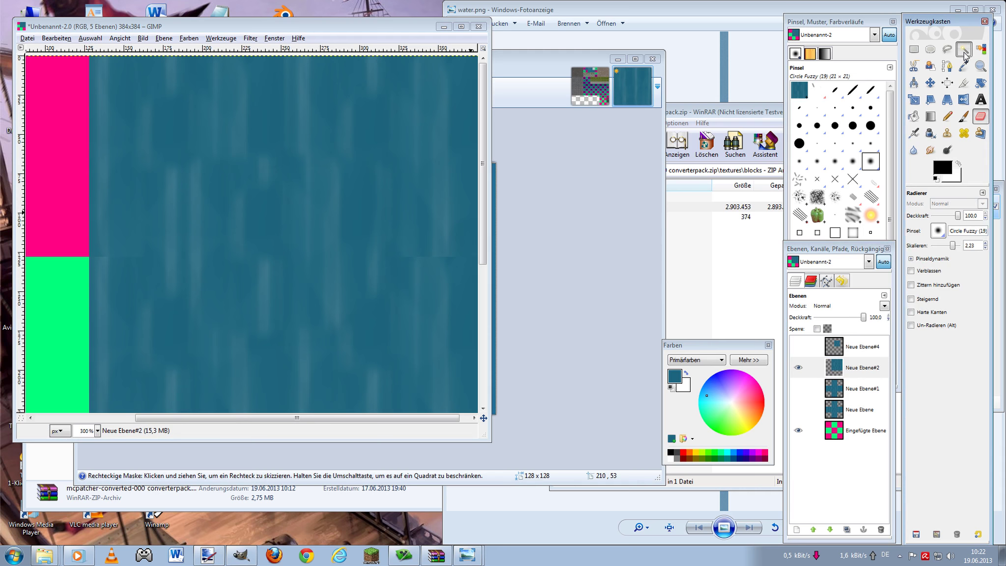
left_click(852, 347)
left_click(72, 169)
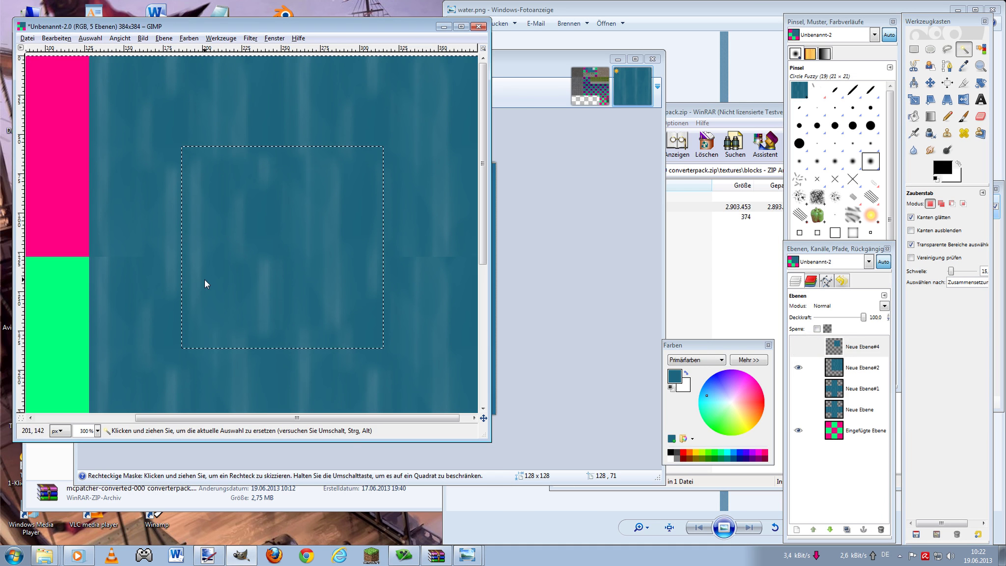
left_click(863, 363)
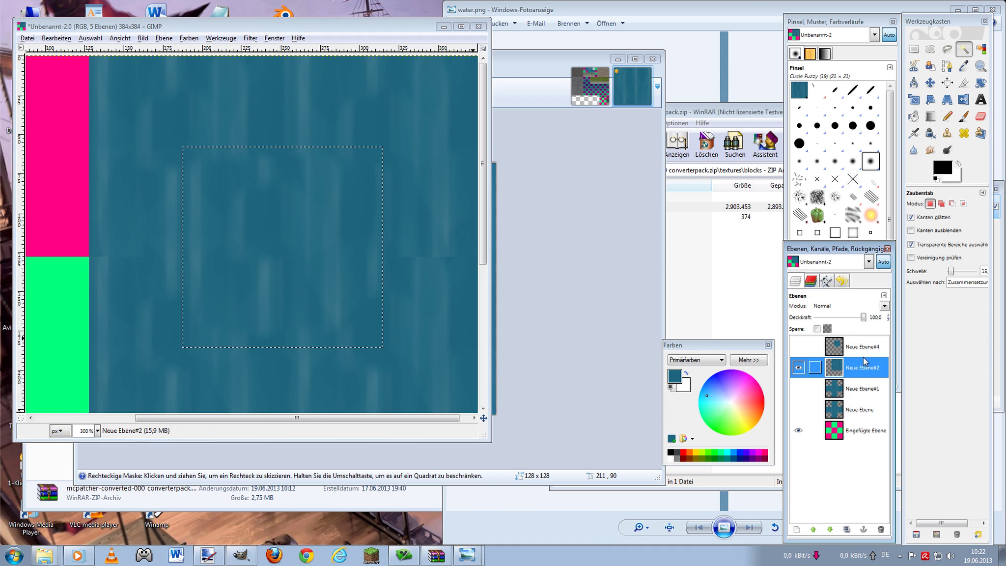
key("ctrl+c")
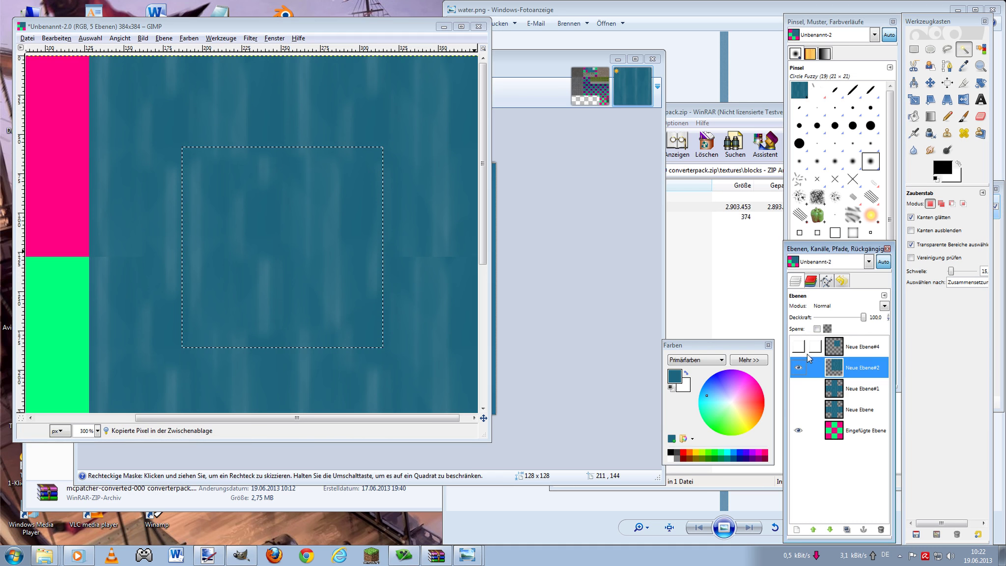
- Hide Neue Ebene#2, add a transparent layer, and paste the water tile aligned onto a grid square
left_click(797, 367)
left_click(793, 524)
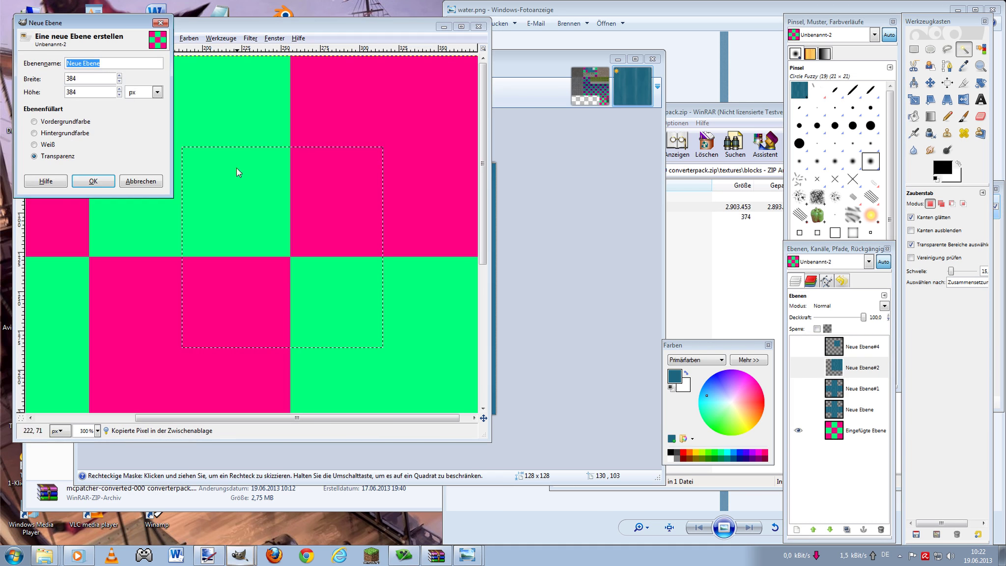
left_click(90, 182)
key("ctrl+v")
left_click_drag(305, 249, 260, 282)
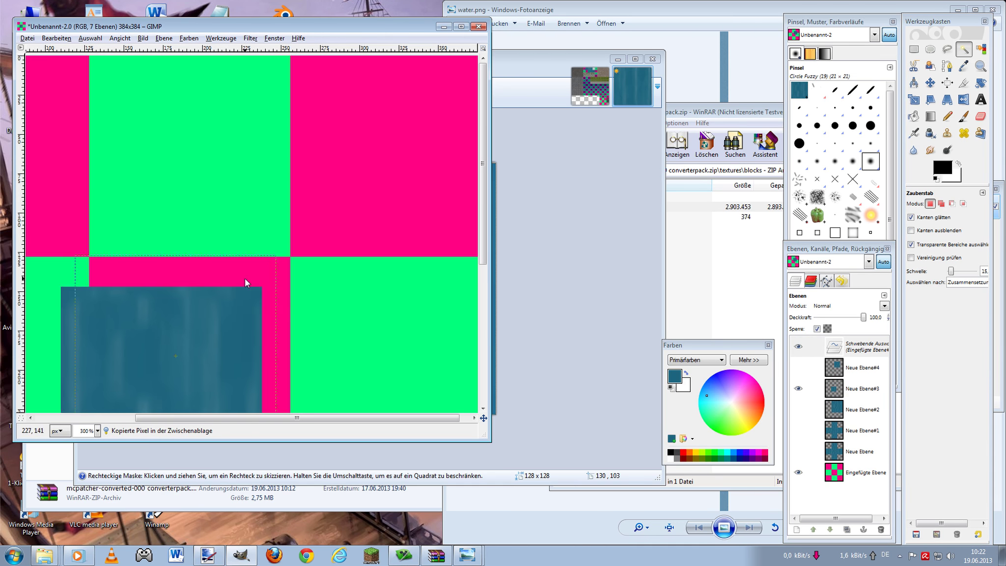
scroll(351, 194, "down", 5)
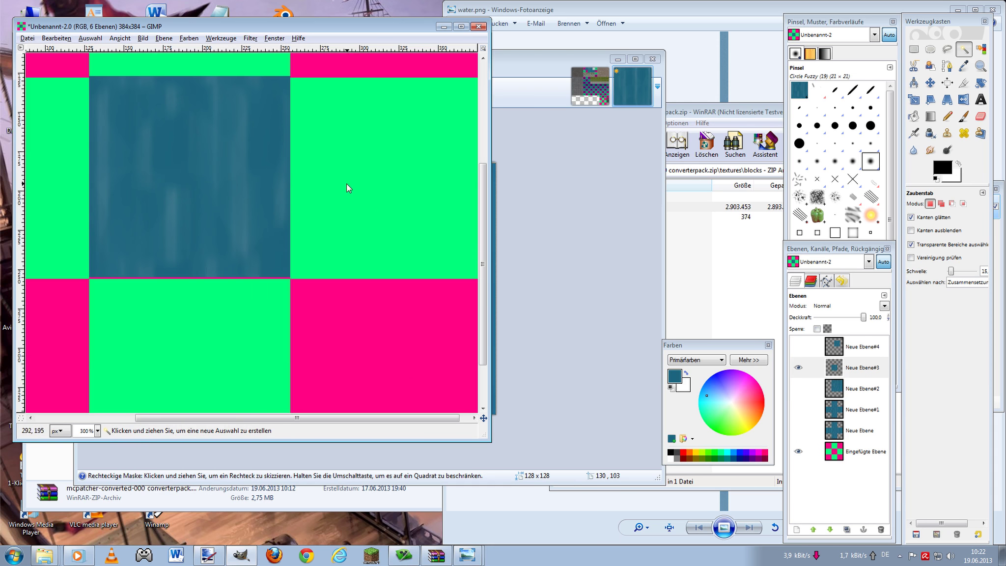
left_click_drag(253, 155, 252, 159)
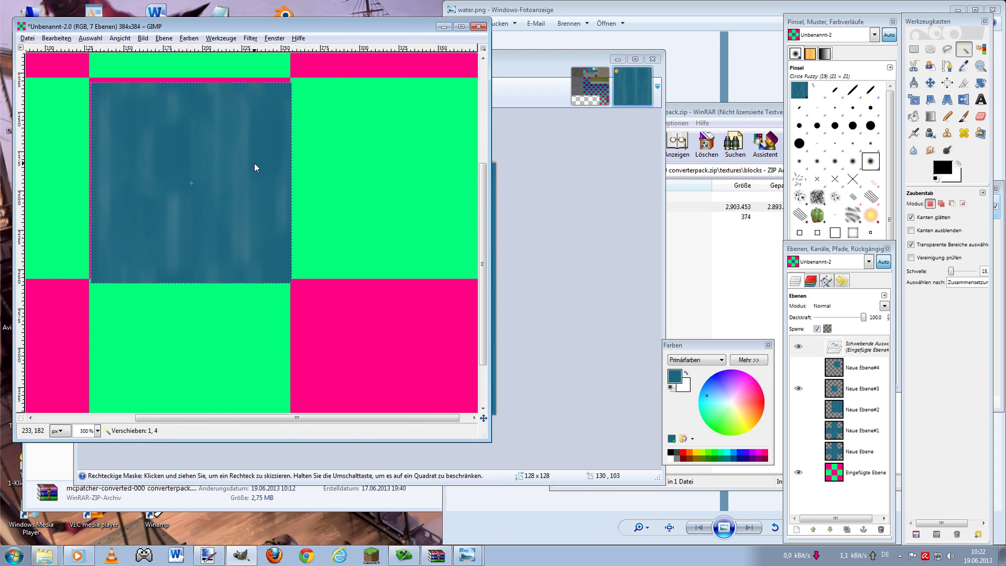
- Paste and anchor water tile copies in the right-middle and left-middle squares
key("ctrl+v")
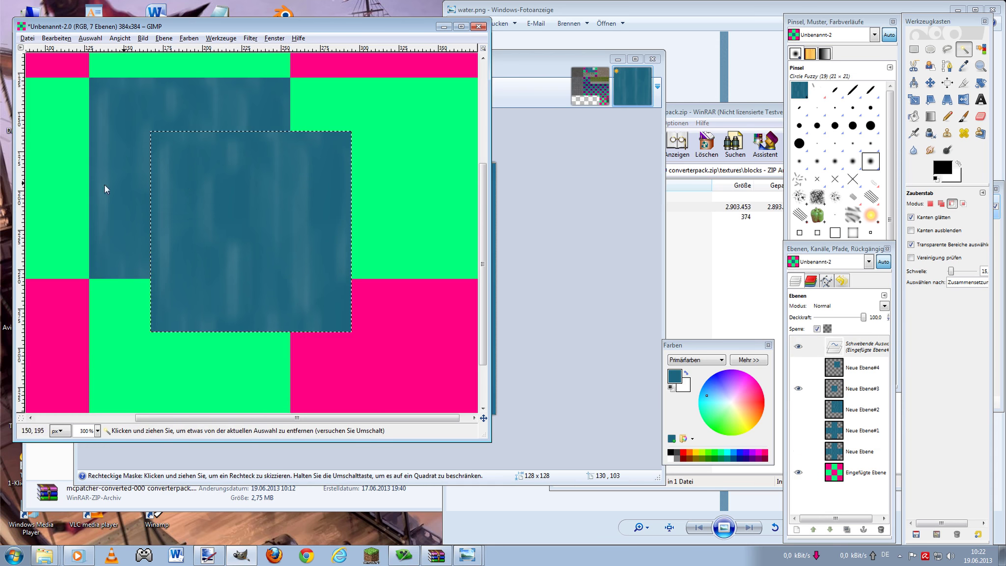
mouse_move(226, 199)
left_mouse_down()
mouse_move(337, 148)
mouse_move(329, 139)
left_mouse_up()
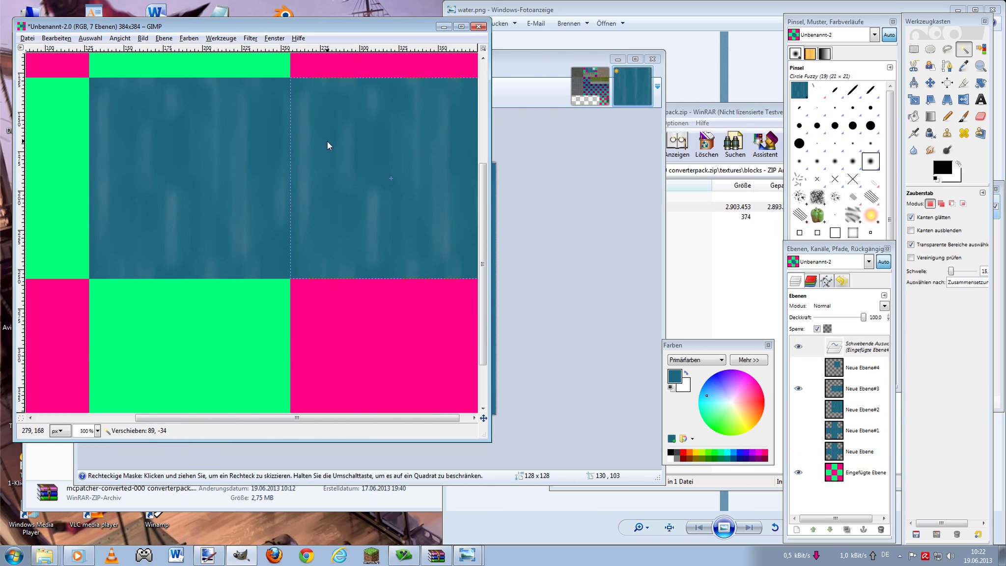
key("ctrl+h")
scroll(212, 207, "down", 3, "ctrl")
scroll(212, 207, "up", 2, "ctrl")
key("ctrl+v")
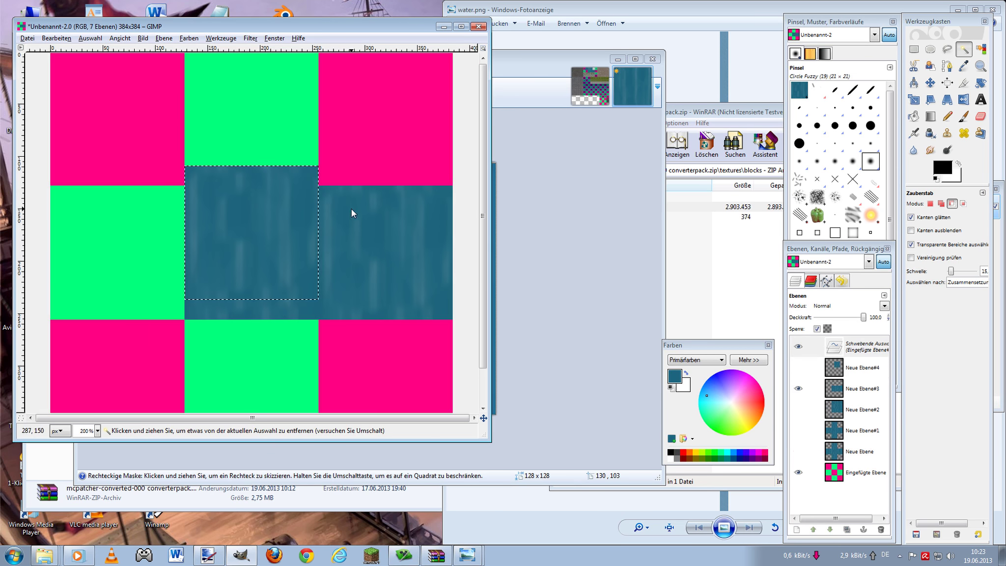
left_click_drag(282, 214, 156, 234)
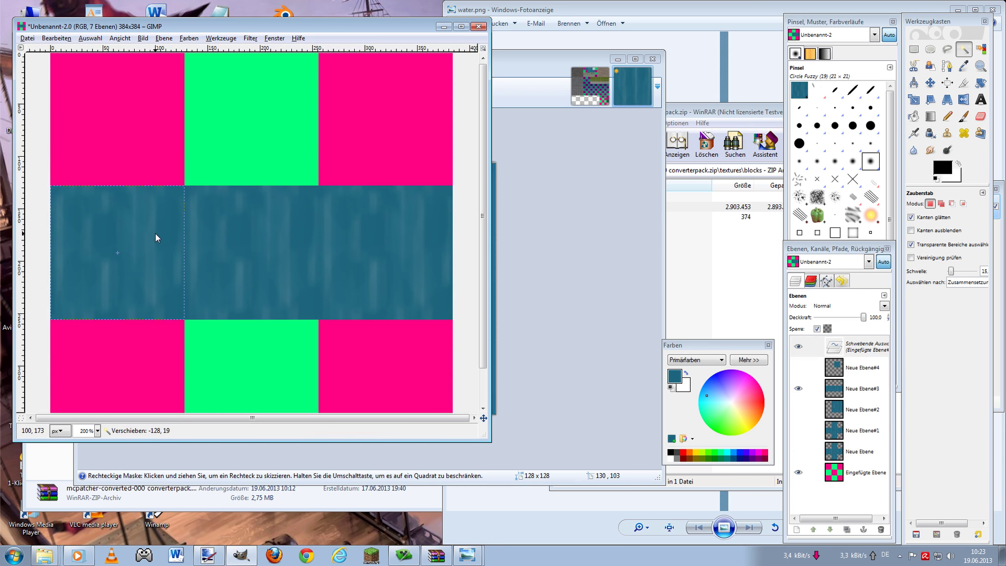
key("ctrl+h")
- Paste and anchor water tile copies in the top-middle and top-right squares
key("ctrl+v")
mouse_move(245, 285)
left_mouse_down()
mouse_move(251, 164)
mouse_move(245, 171)
left_mouse_up()
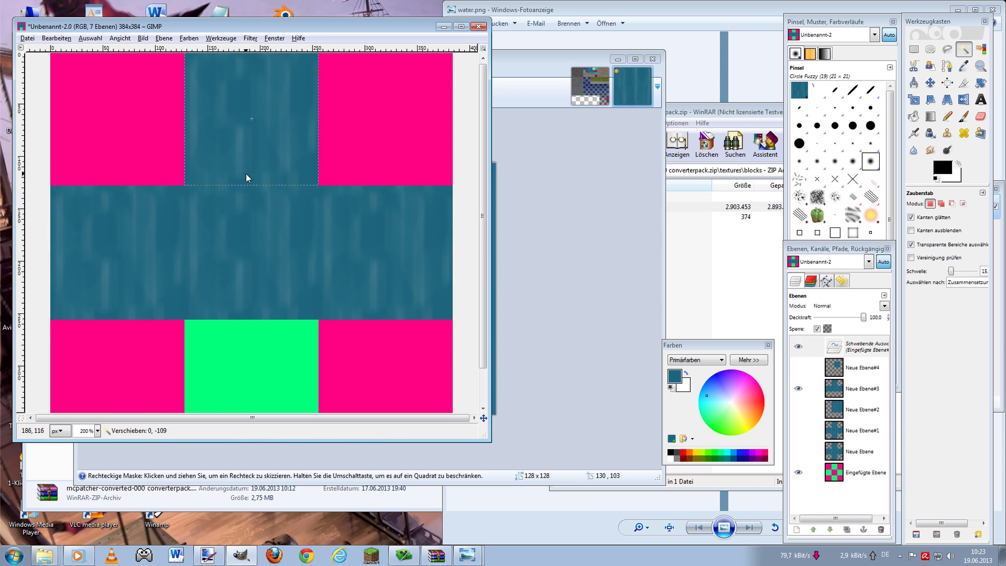
key("ctrl+h")
key("ctrl+v")
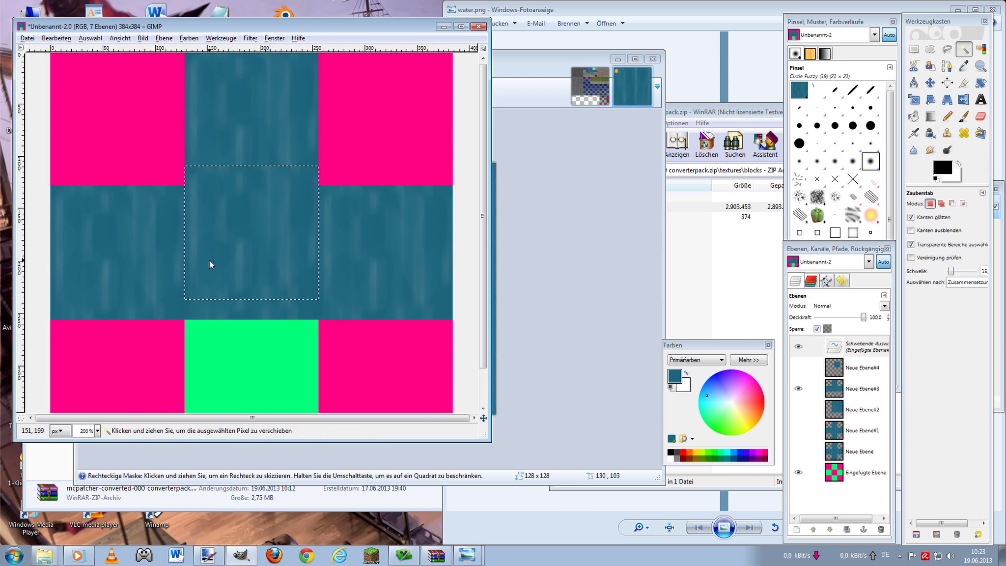
mouse_move(209, 261)
left_mouse_down()
mouse_move(363, 132)
mouse_move(343, 147)
left_mouse_up()
scroll(339, 156, "up", 4)
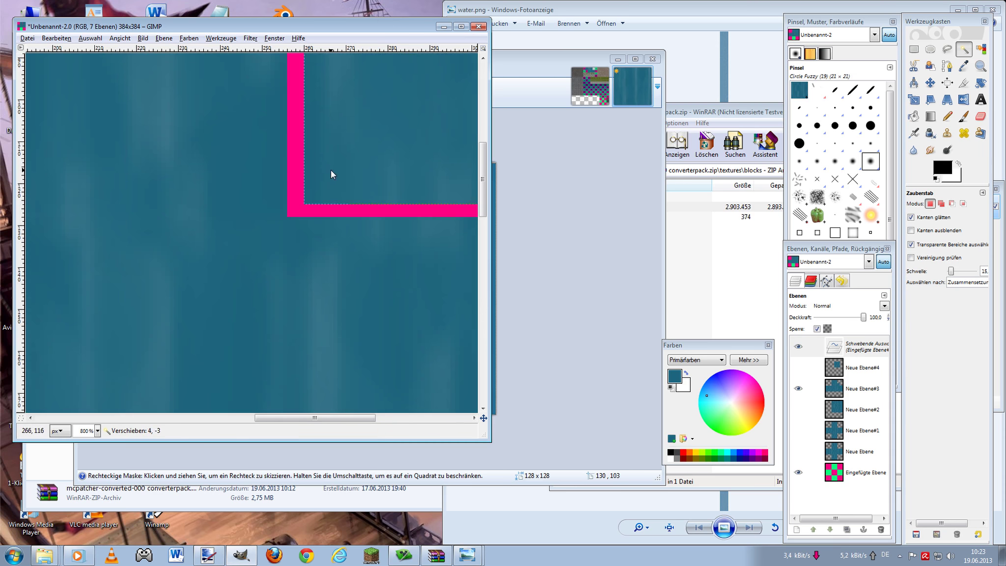
key("ctrl+h")
scroll(250, 220, "down", 4)
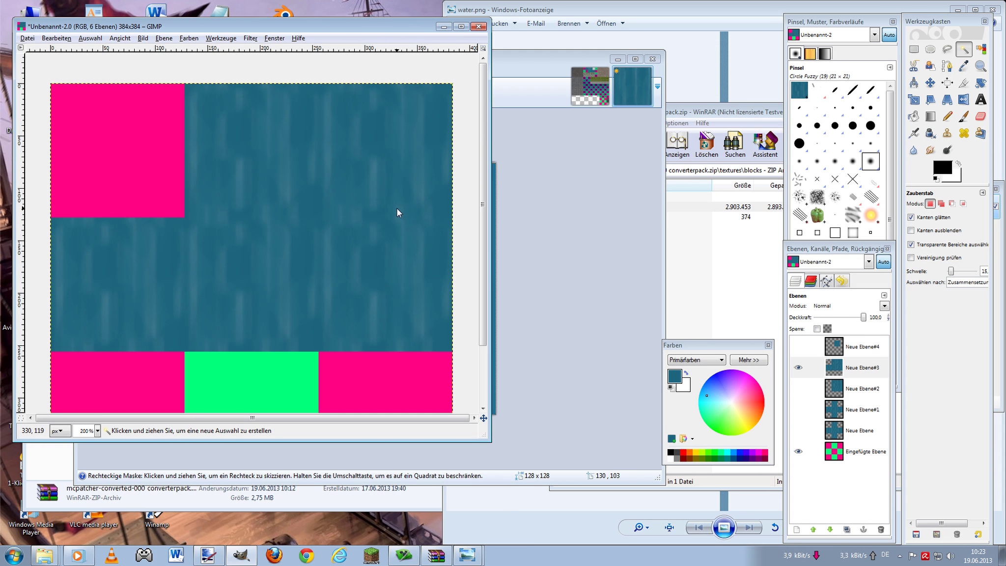
- Replace Neue Ebene#4 with a new transparent layer and anchor a water tile in the centre square
left_click(803, 349)
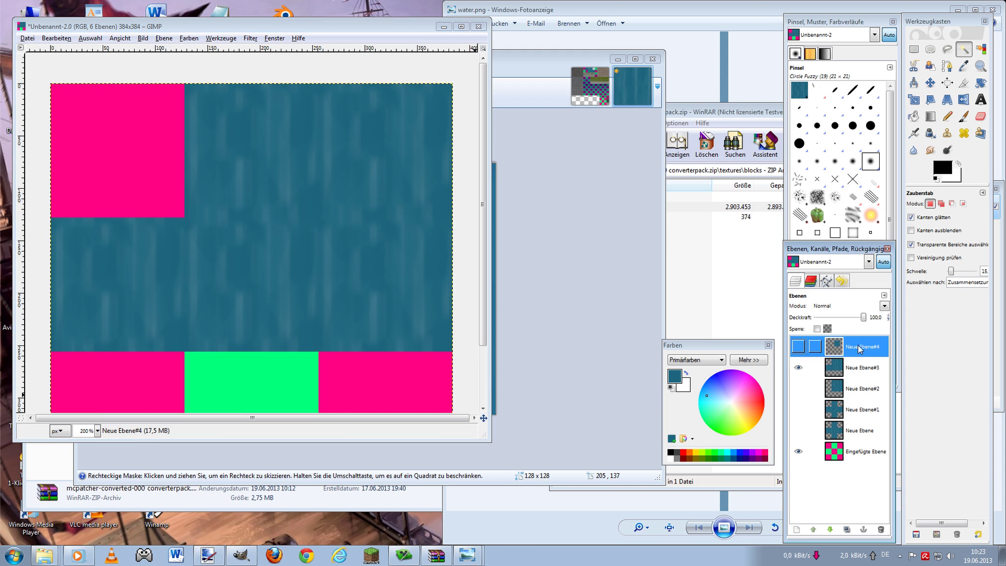
left_click(881, 530)
left_click(796, 529)
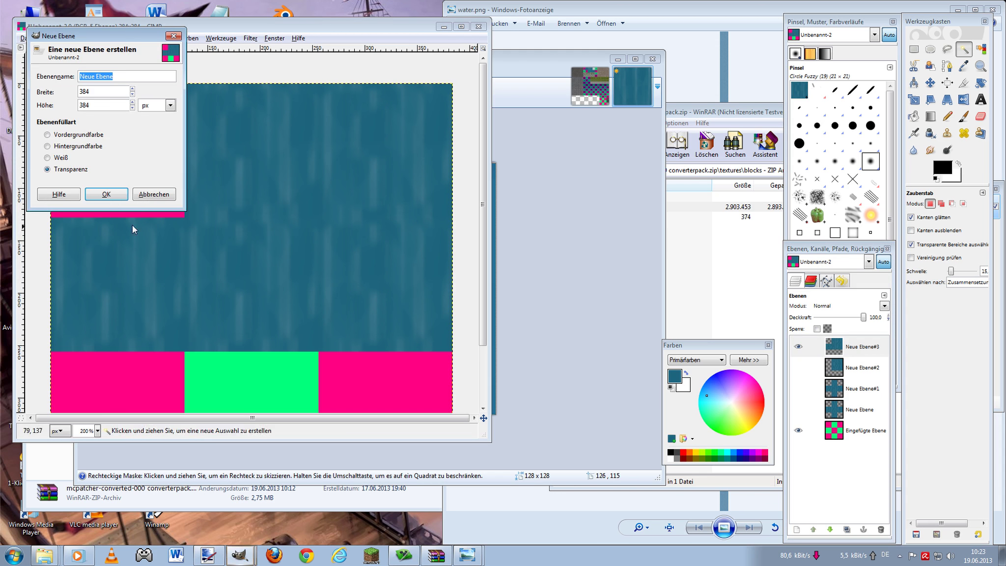
left_click(106, 196)
key("ctrl+v")
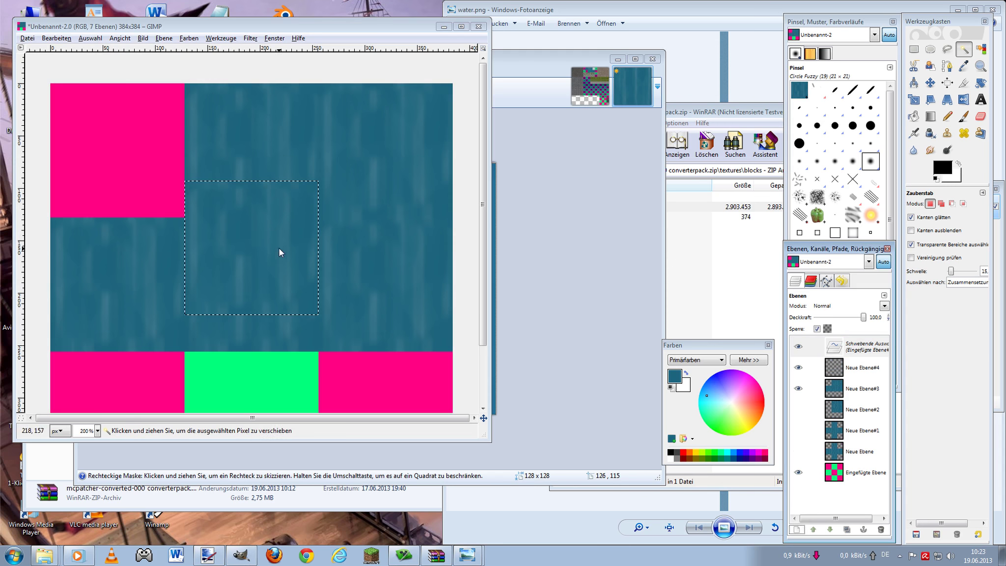
left_click_drag(254, 242, 258, 215)
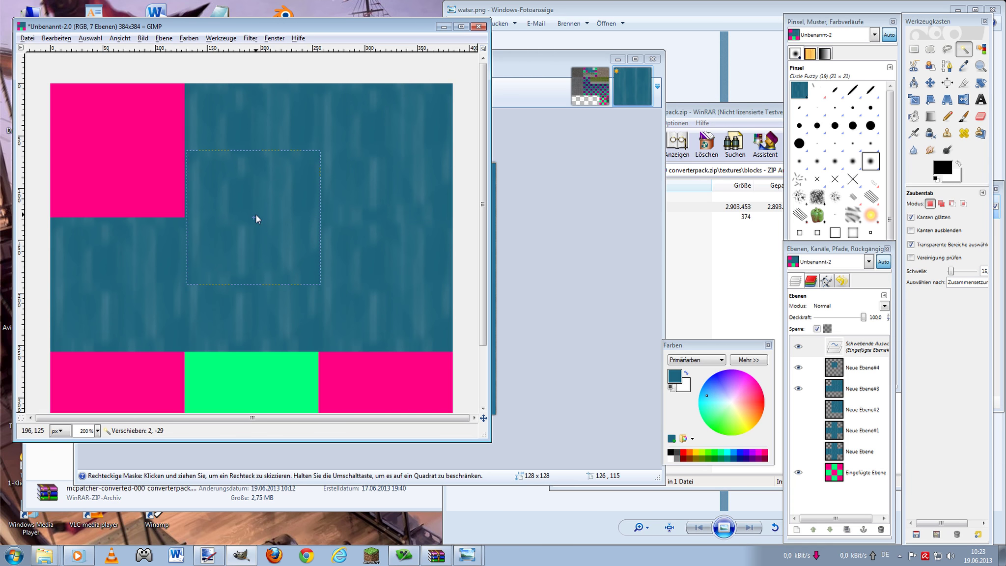
left_click(343, 164)
- With Neue Ebene#3 hidden, draw a trial rectangle selection on the canvas, then show the layer again
left_click(980, 116)
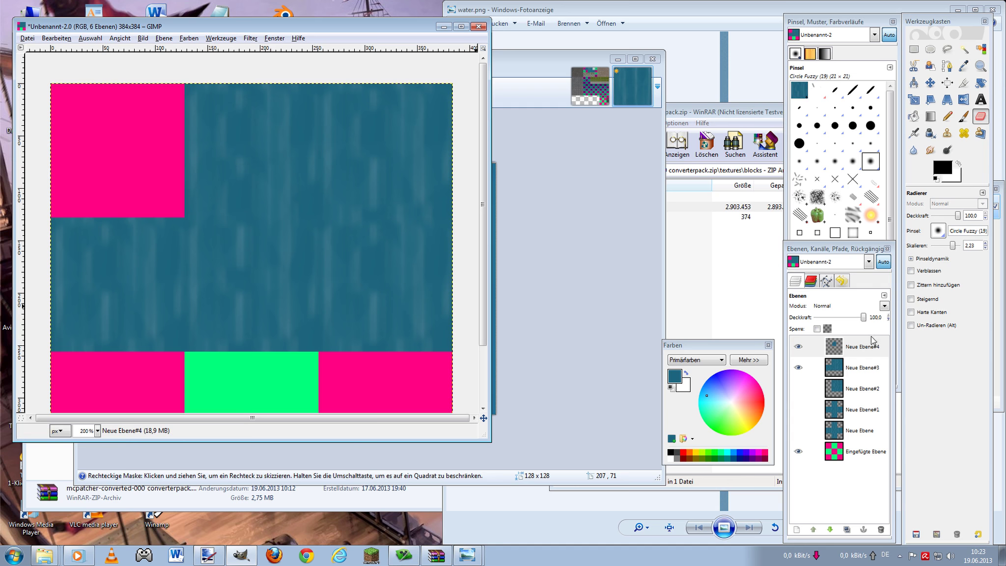
left_click(799, 368)
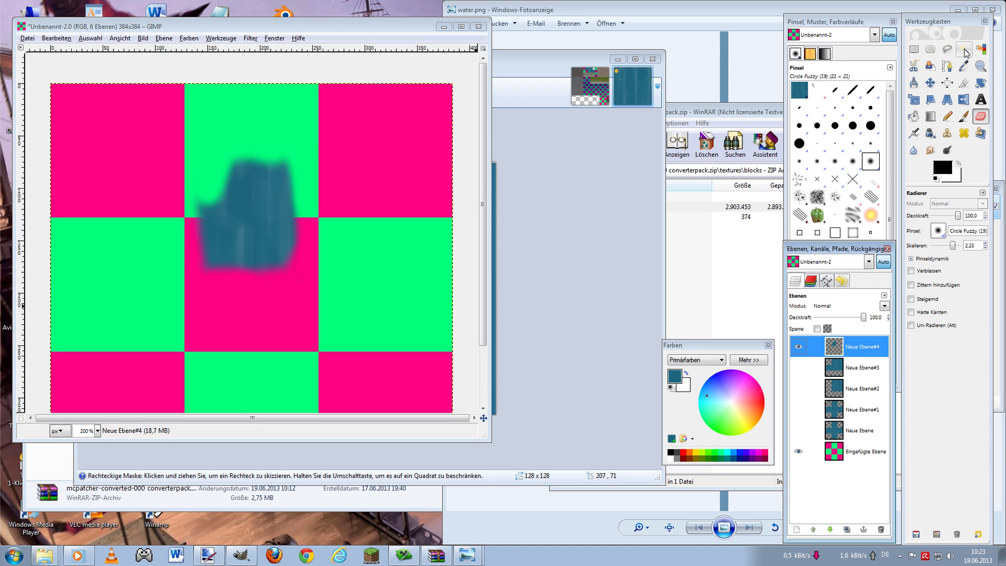
left_click(964, 49)
left_click(913, 49)
left_click_drag(368, 104, 134, 303)
left_click(217, 359)
- Hide Neue Ebene#4, rectangle-select the centre square on Neue Ebene#3, and cut it out
left_click(797, 367)
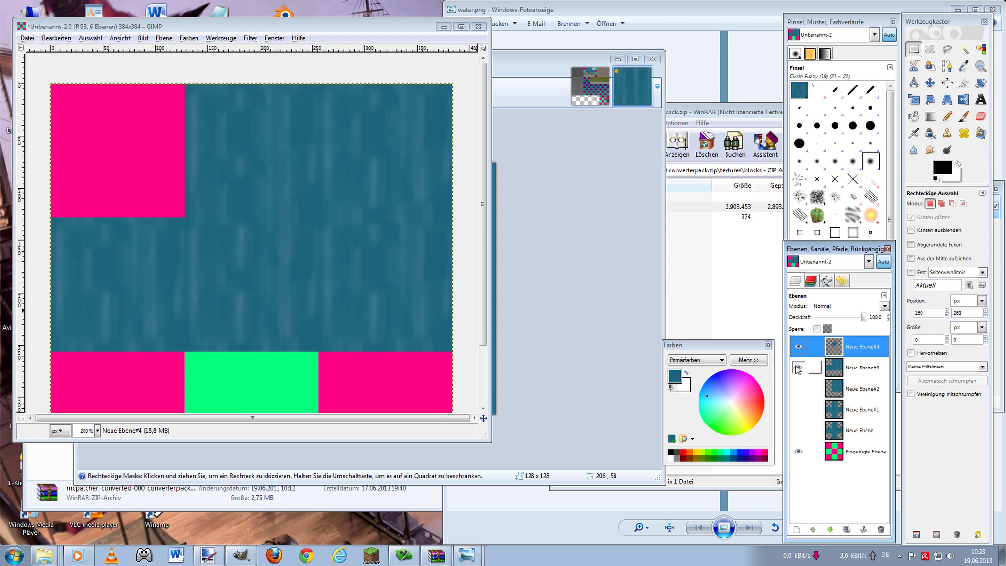
left_click(798, 368)
left_click(797, 346)
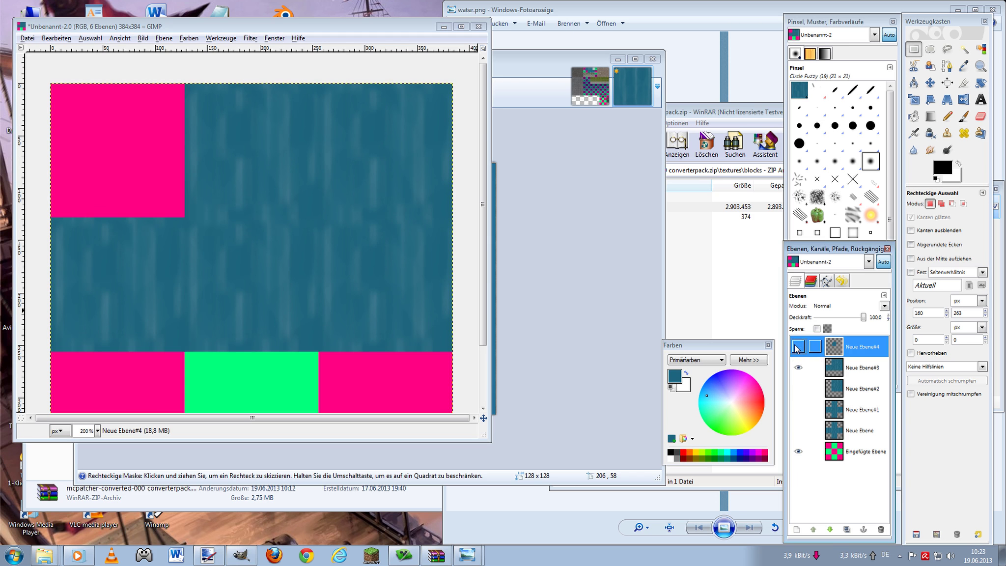
left_click(851, 366)
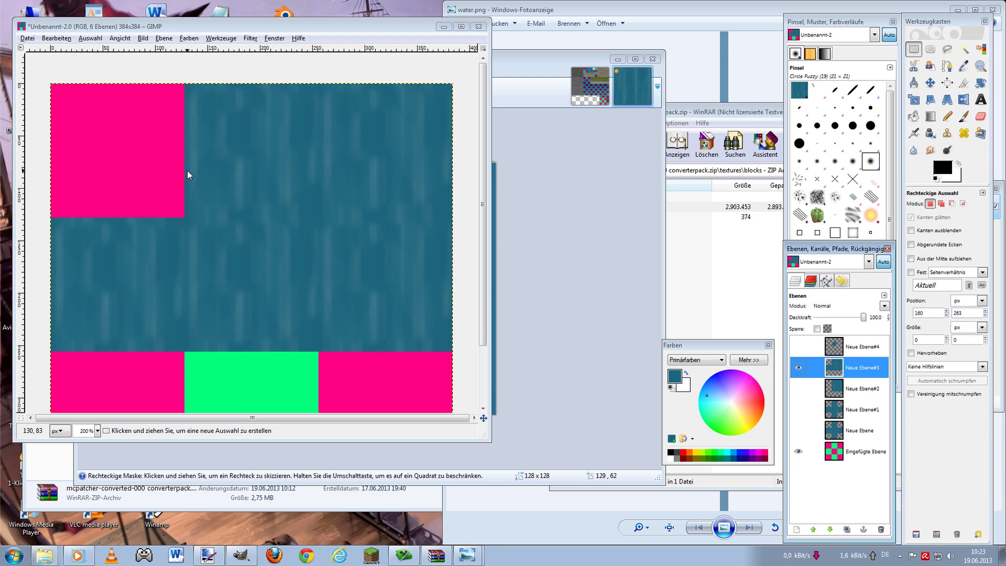
mouse_move(185, 164)
left_mouse_down()
mouse_move(325, 289)
mouse_move(321, 297)
left_mouse_up()
mouse_move(314, 177)
left_mouse_down()
mouse_move(315, 164)
mouse_move(311, 178)
left_mouse_up()
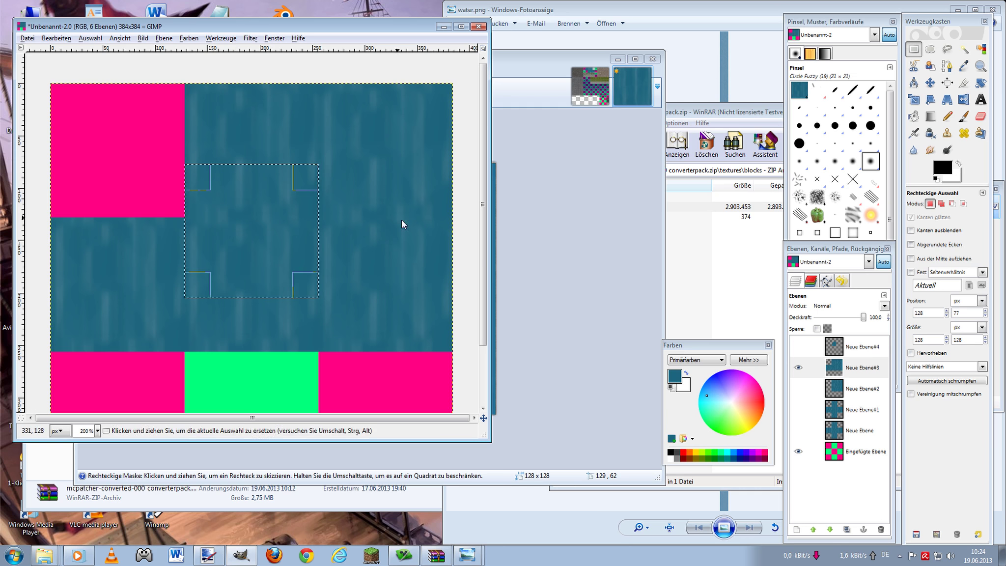
key("ctrl+x")
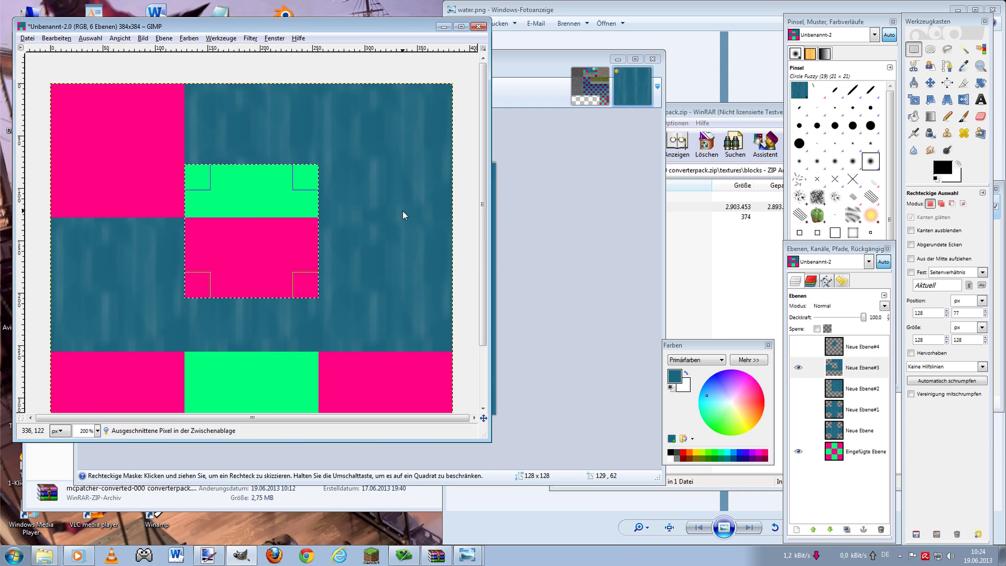
left_click(381, 203)
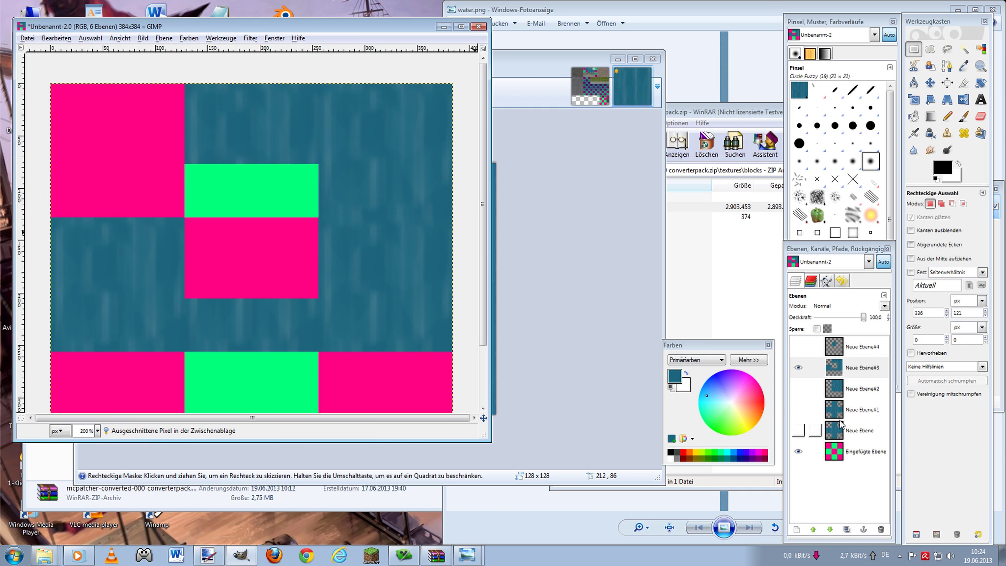
- Delete Neue Ebene#3, then paste the cut water tile onto a new layer in the top-centre square
left_click(880, 529)
left_click(797, 529)
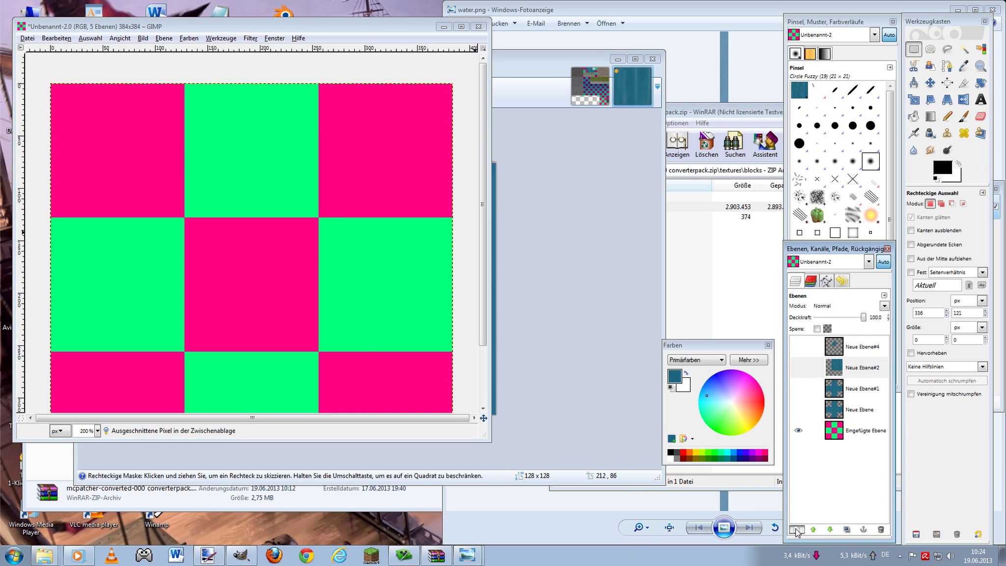
left_click(128, 204)
key("ctrl+v")
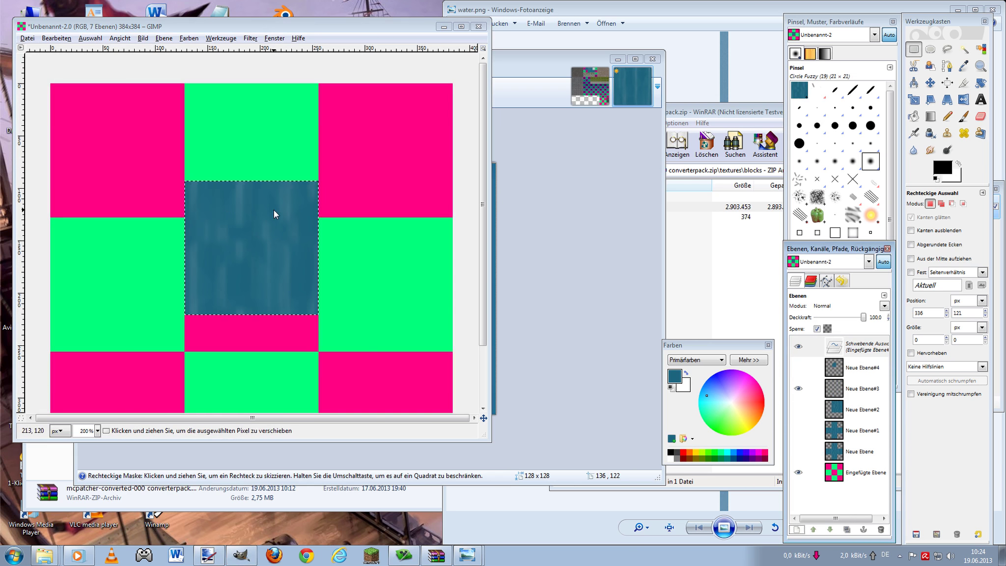
mouse_move(273, 210)
left_mouse_down()
mouse_move(274, 247)
mouse_move(371, 261)
left_mouse_up()
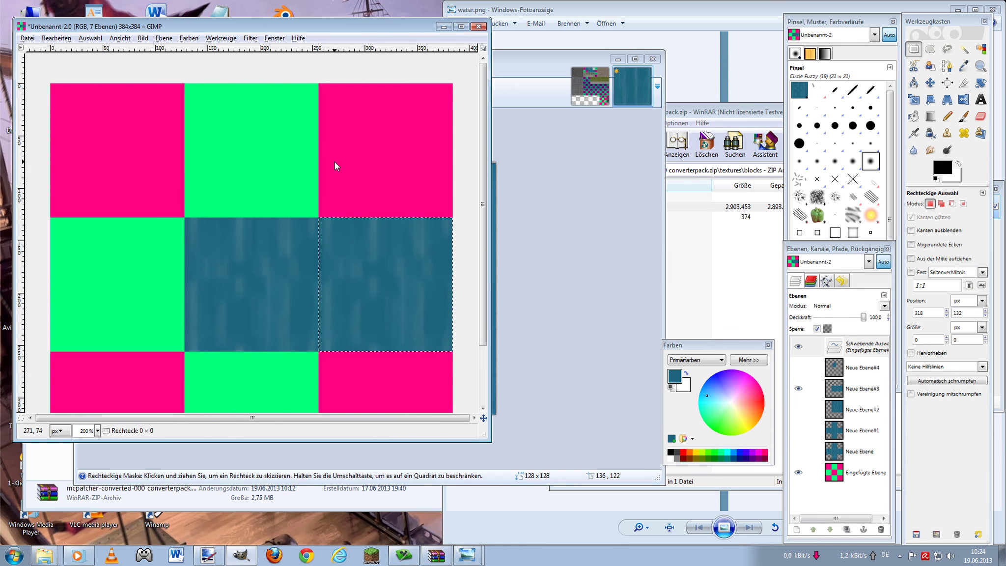
mouse_move(288, 235)
left_mouse_down()
mouse_move(258, 254)
mouse_move(163, 270)
mouse_move(136, 257)
left_mouse_up()
key("ctrl+z")
left_click_drag(275, 286, 276, 194)
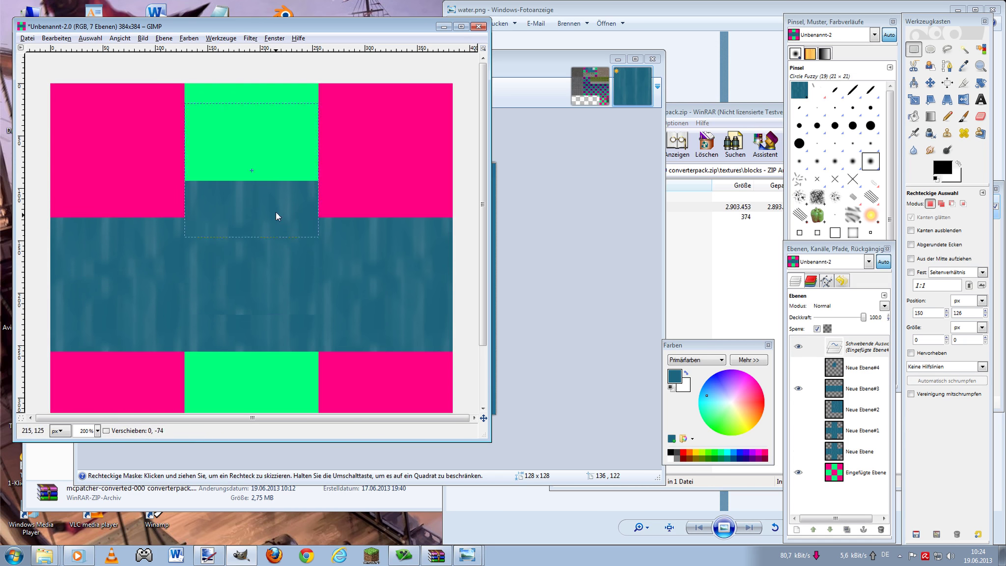
left_click(276, 194)
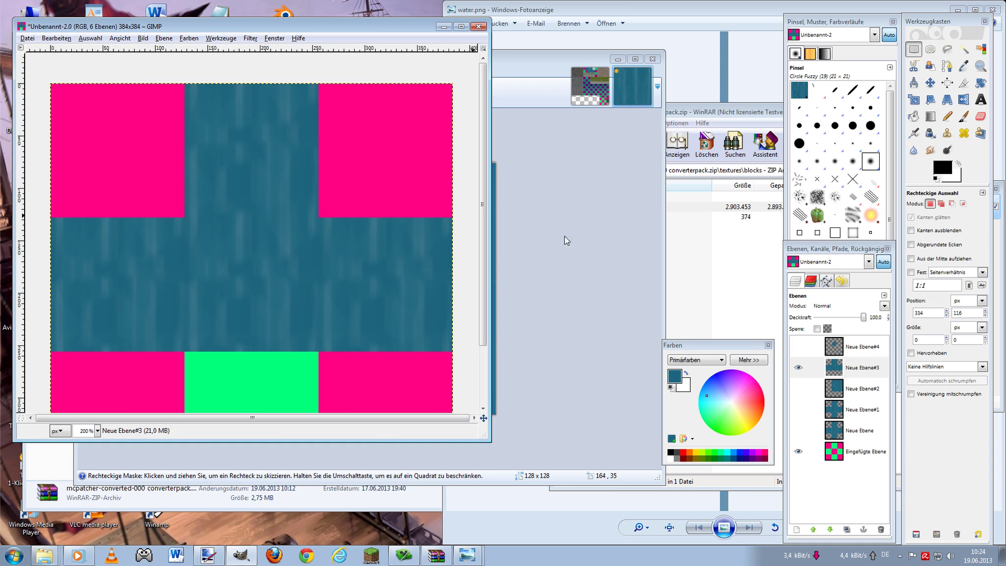
- Glance at the Paint.NET water image, then delete GIMP's top water layer
left_click(639, 91)
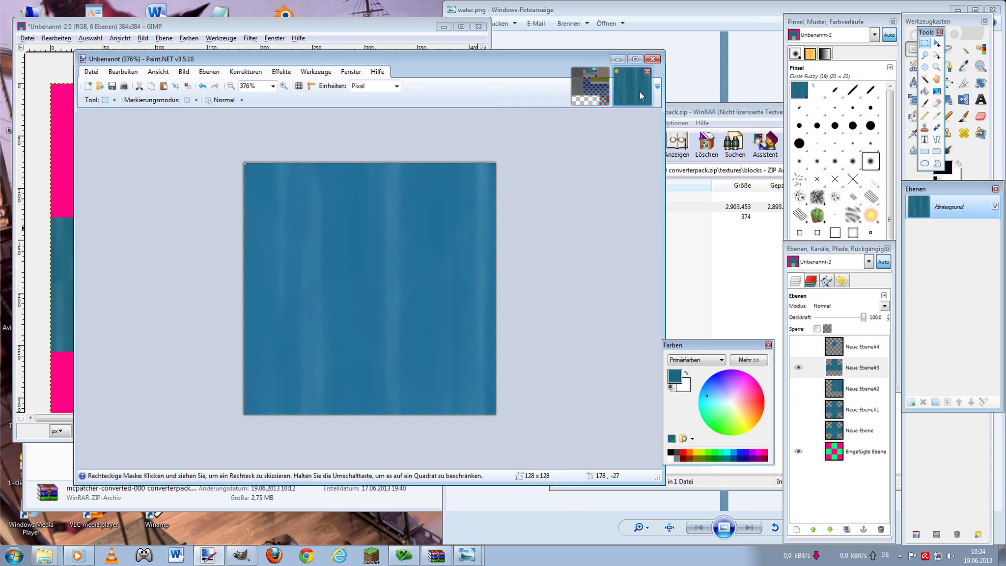
left_click(283, 44)
left_click(855, 500)
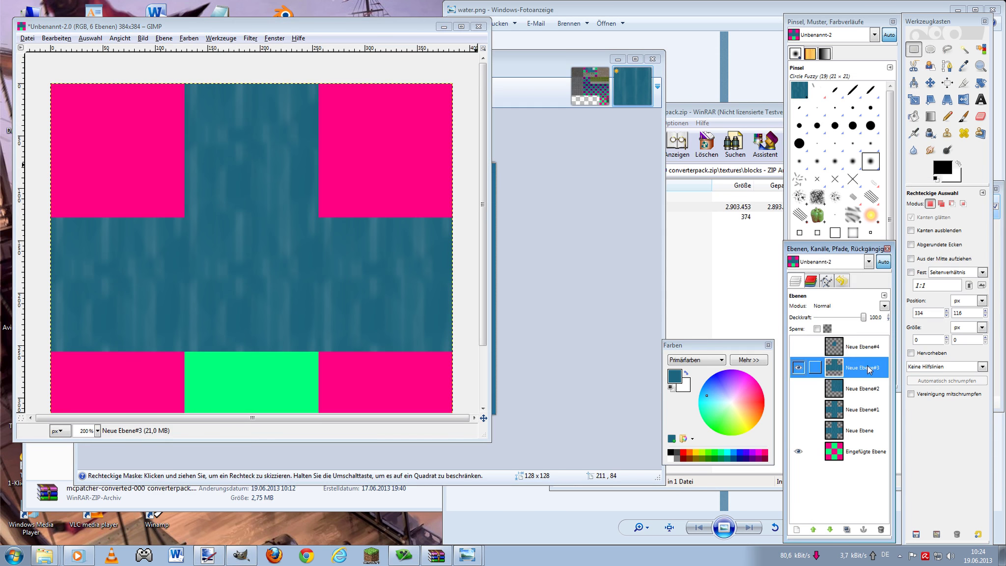
left_click(864, 347)
left_click(880, 529)
- Anchor a fresh water tile over the centre square on a new transparent layer
left_click(795, 529)
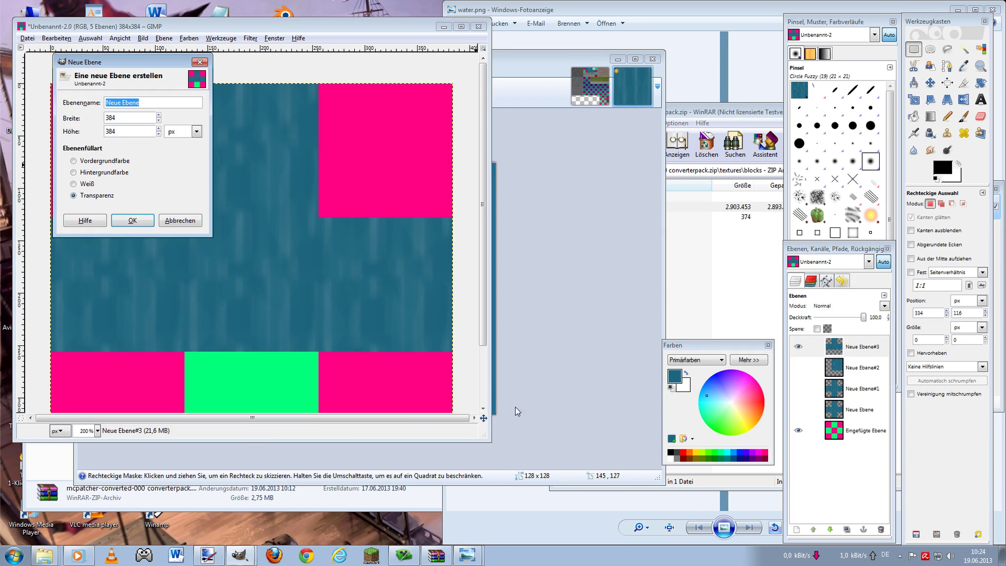
left_click(126, 220)
key("ctrl+v")
left_click_drag(271, 251, 271, 285)
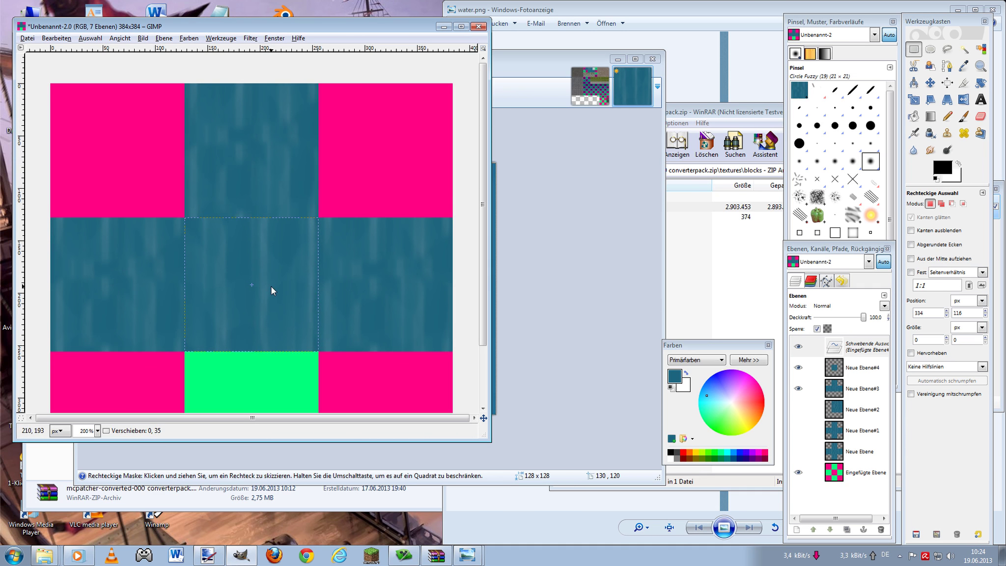
left_click(372, 182)
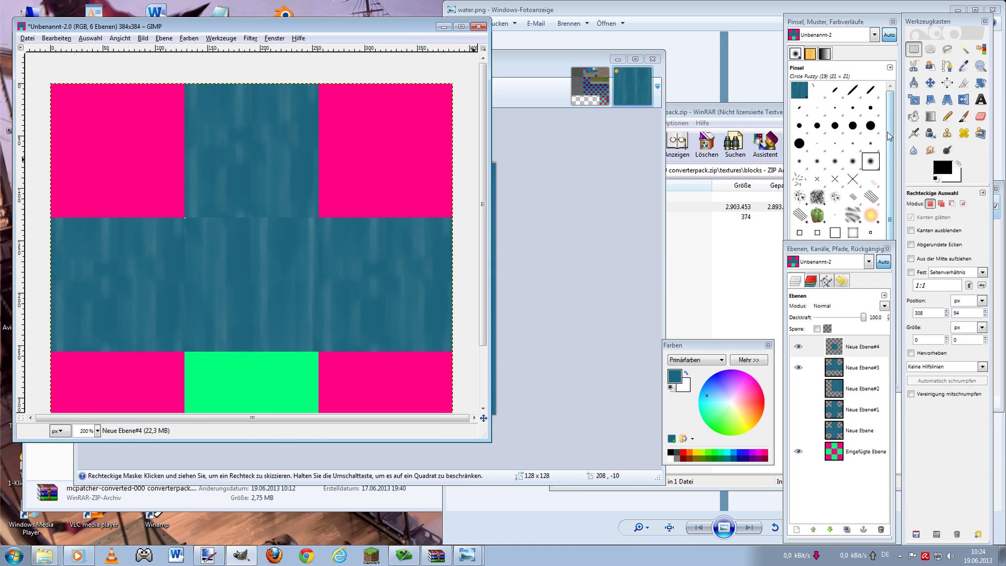
left_click(980, 116)
left_click(364, 224)
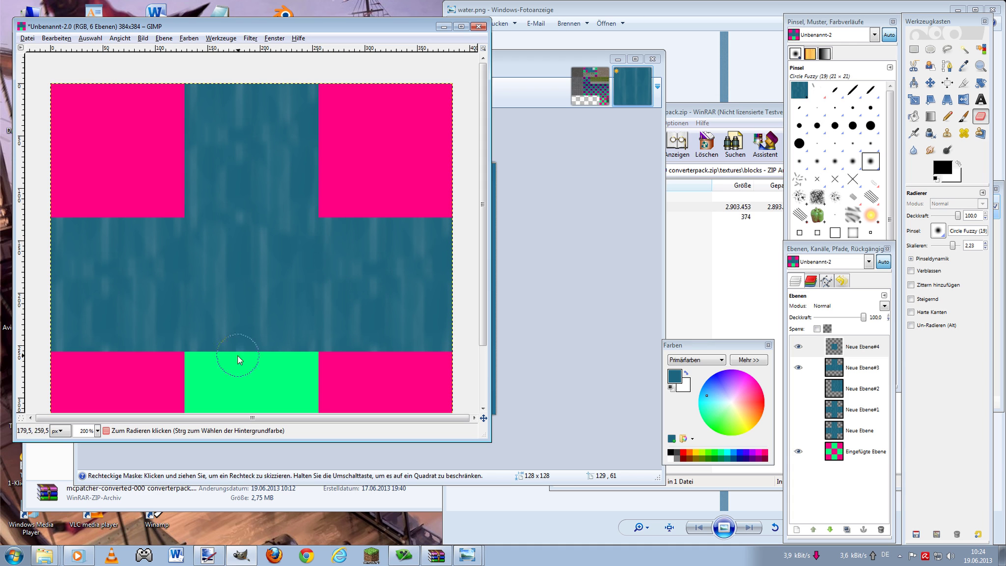
- Erase soft blotches from the centre tile on Neue Ebene#4, checking with Neue Ebene#3 hidden, then reshown
left_click(161, 340)
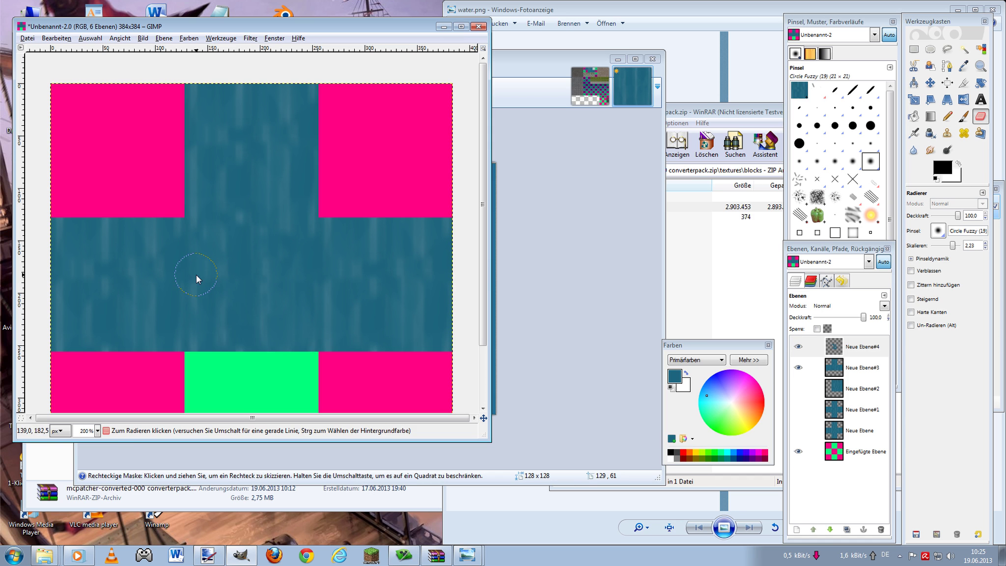
left_click(799, 367)
left_click(865, 346)
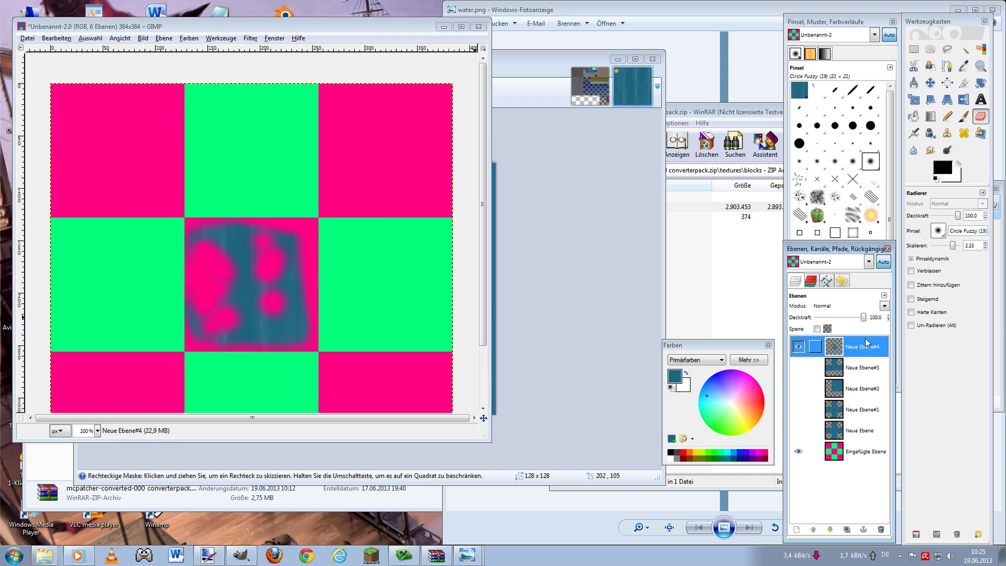
left_click(321, 214)
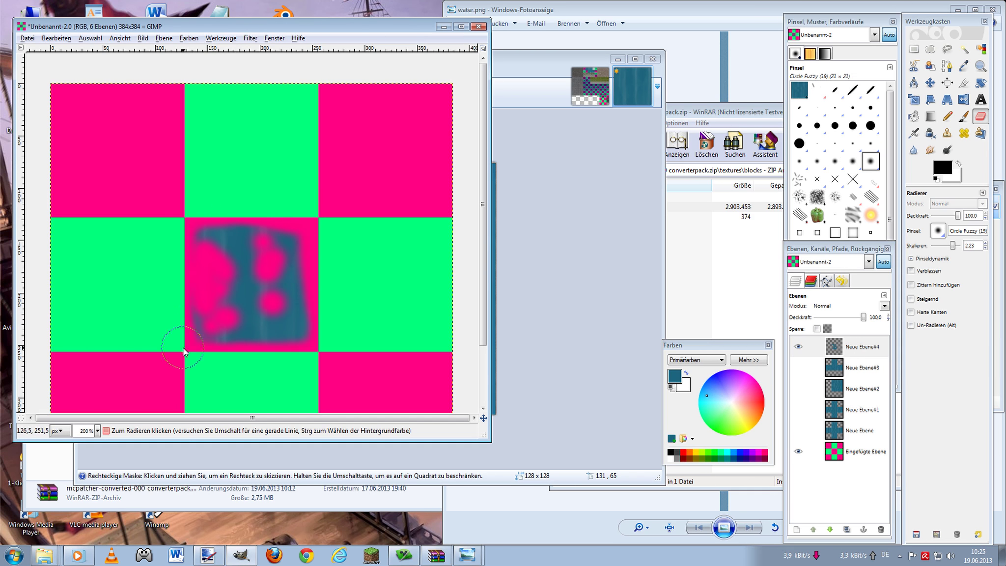
left_click(798, 368)
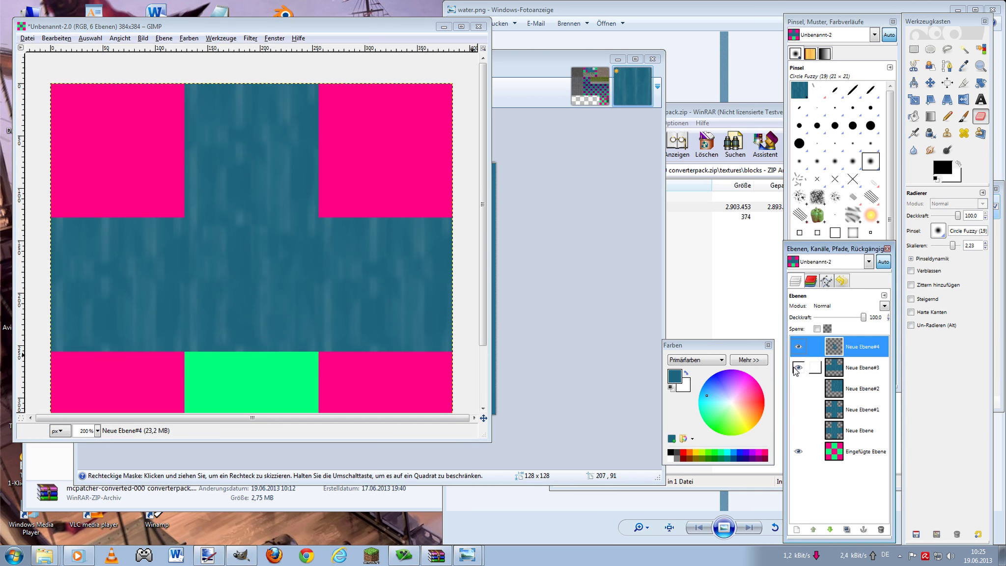
scroll(328, 249, "down", 2)
scroll(305, 182, "down", 1)
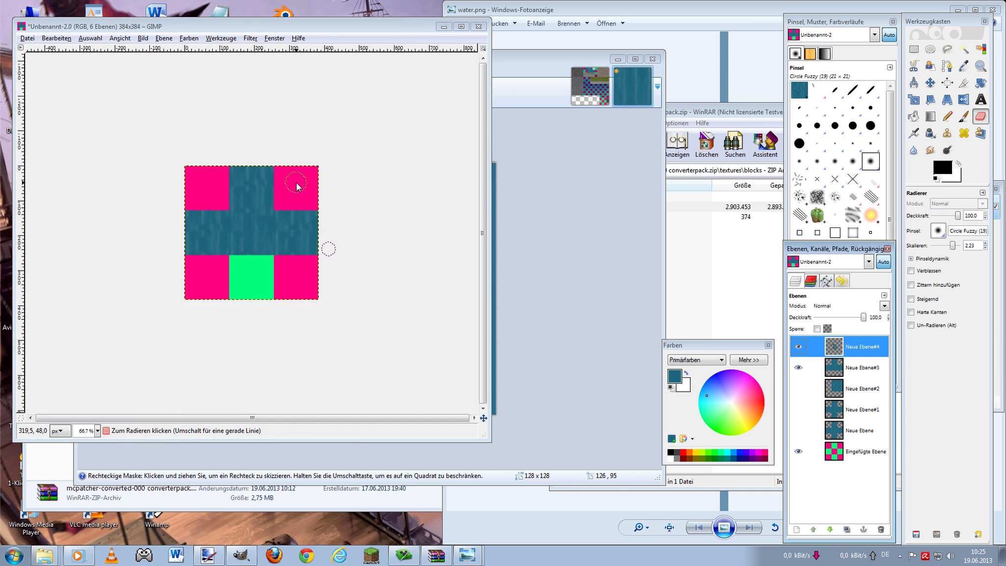
- Delete the erased Neue Ebene#4, magic-wand the grid's centre square, and copy its water from Neue Ebene#3
scroll(296, 183, "up", 3)
scroll(333, 147, "up", 1)
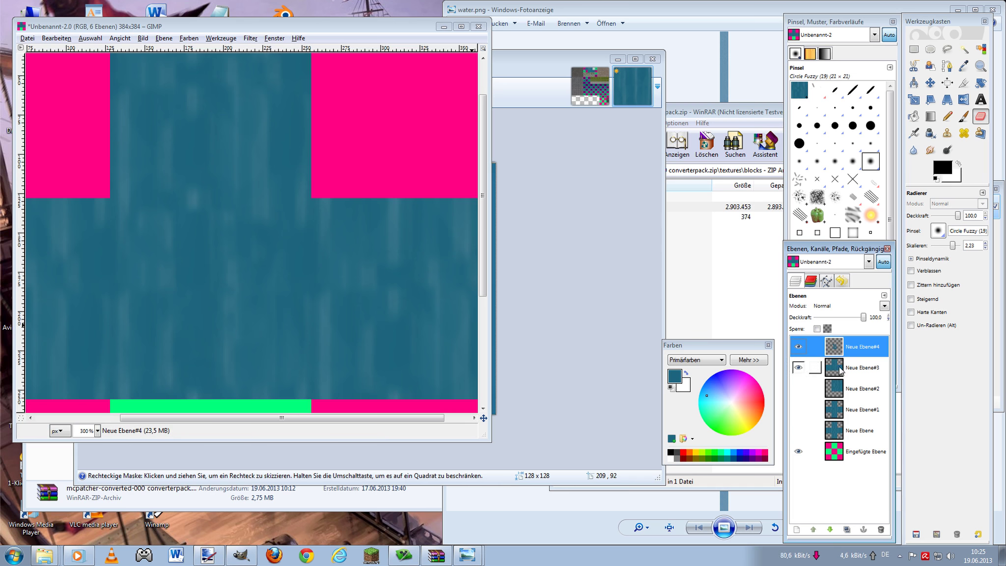
right_click(846, 349)
left_click(903, 136)
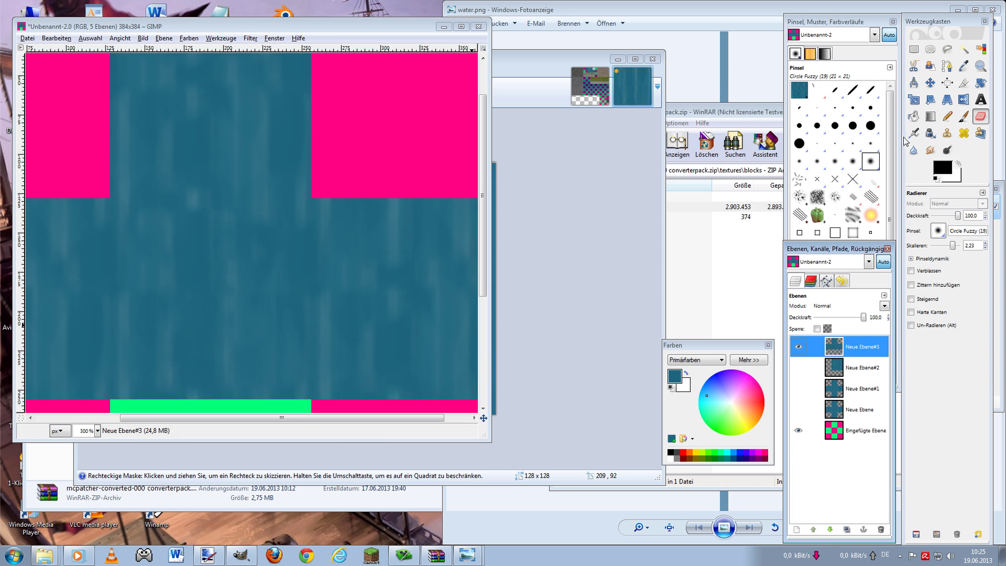
left_click(964, 50)
left_click(845, 435)
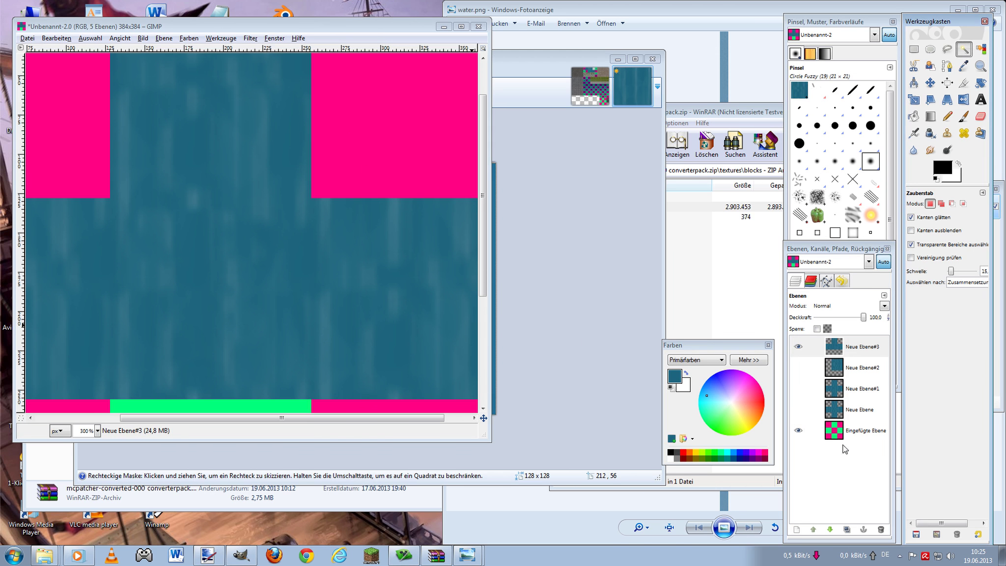
left_click(237, 273)
left_click(811, 344)
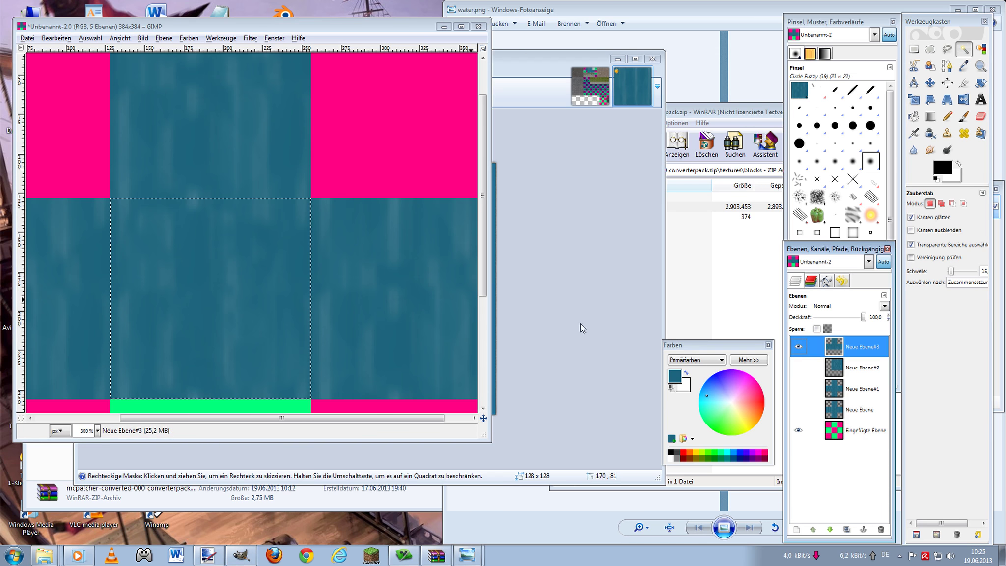
key("ctrl+c")
- Hide Neue Ebene#3 and anchor the copied tile on a new layer in the top-centre square
left_click(798, 346)
left_click(797, 529)
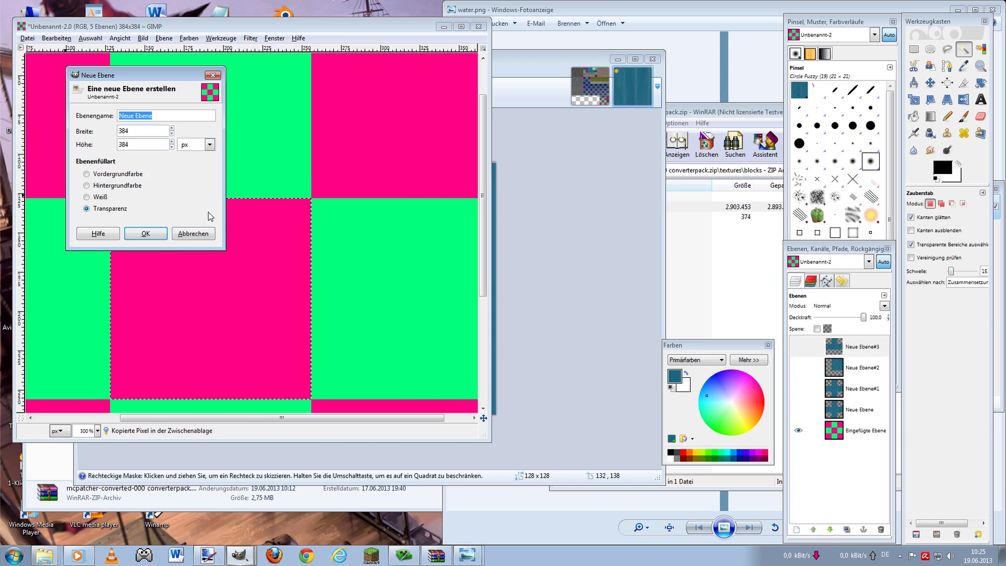
left_click(137, 236)
key("ctrl+v")
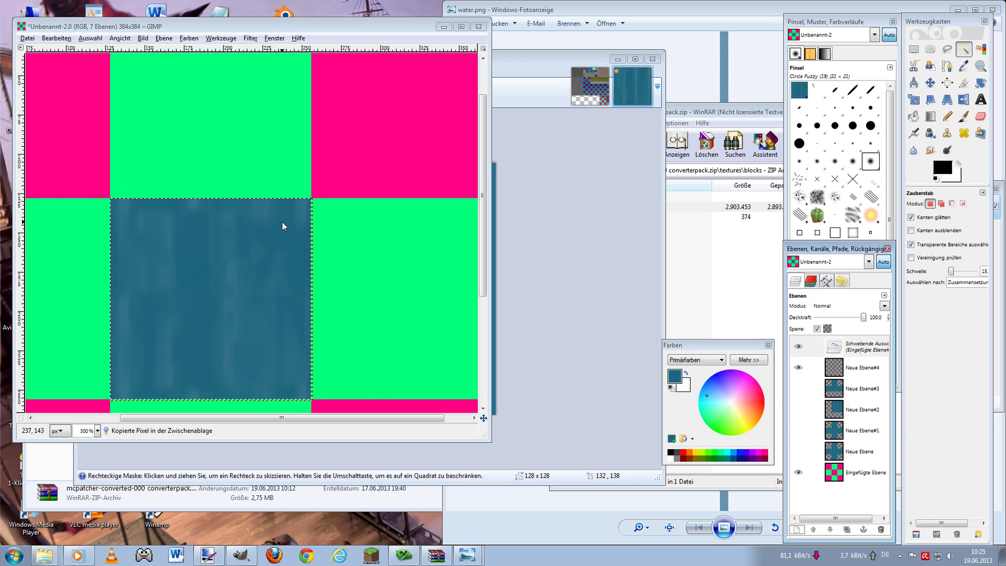
mouse_move(121, 232)
left_mouse_down()
mouse_move(127, 298)
mouse_move(118, 299)
left_mouse_up()
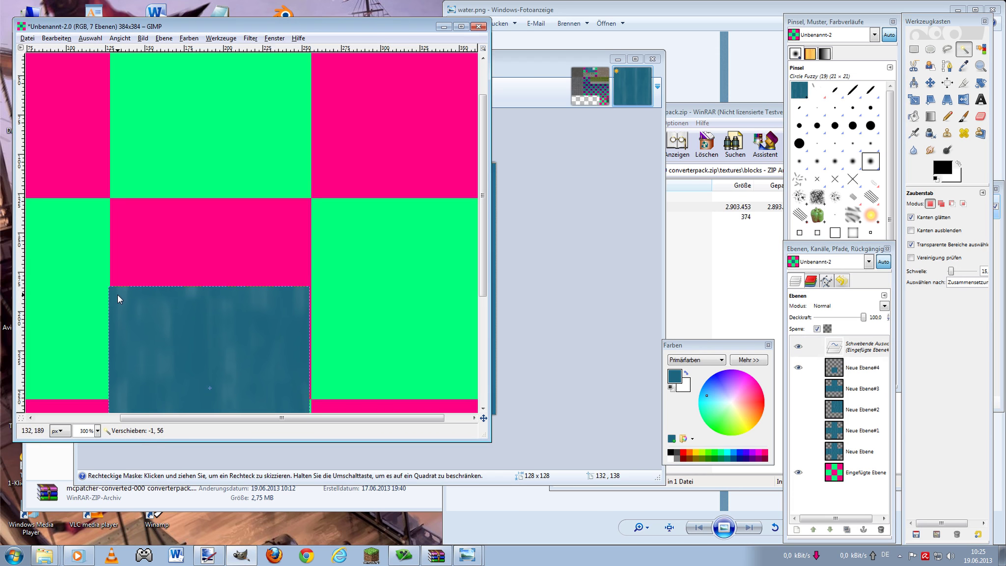
mouse_move(214, 339)
left_mouse_down()
mouse_move(222, 167)
mouse_move(214, 184)
left_mouse_up()
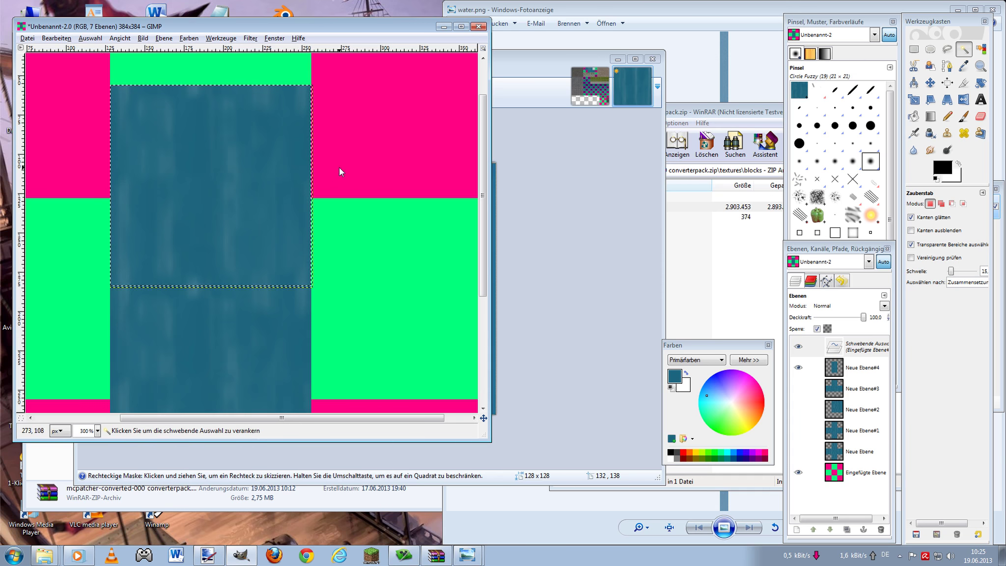
left_click(343, 166)
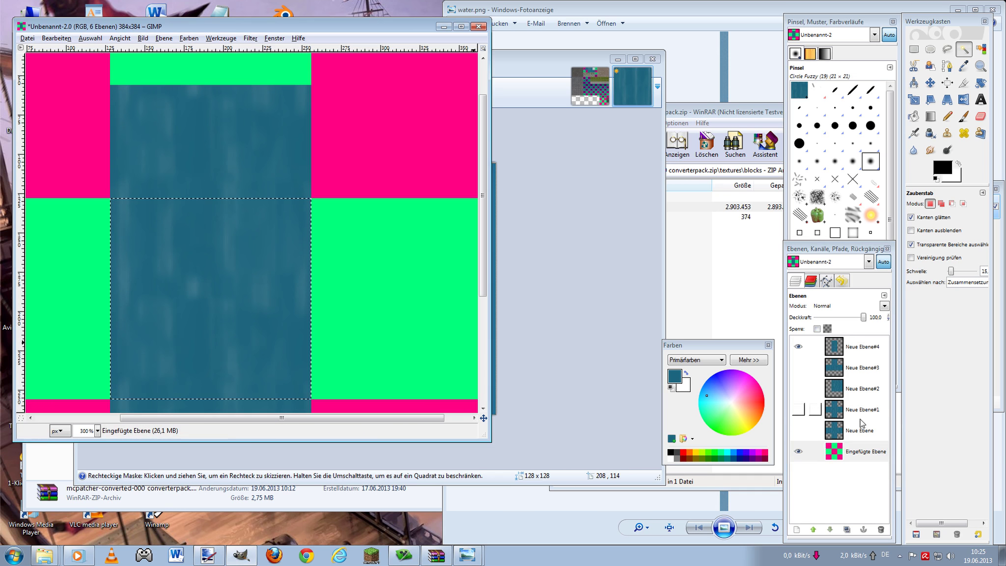
- Clear the misplaced water from Neue Ebene#4 and paste the tile back into the centre square
left_click(862, 347)
left_click(863, 450)
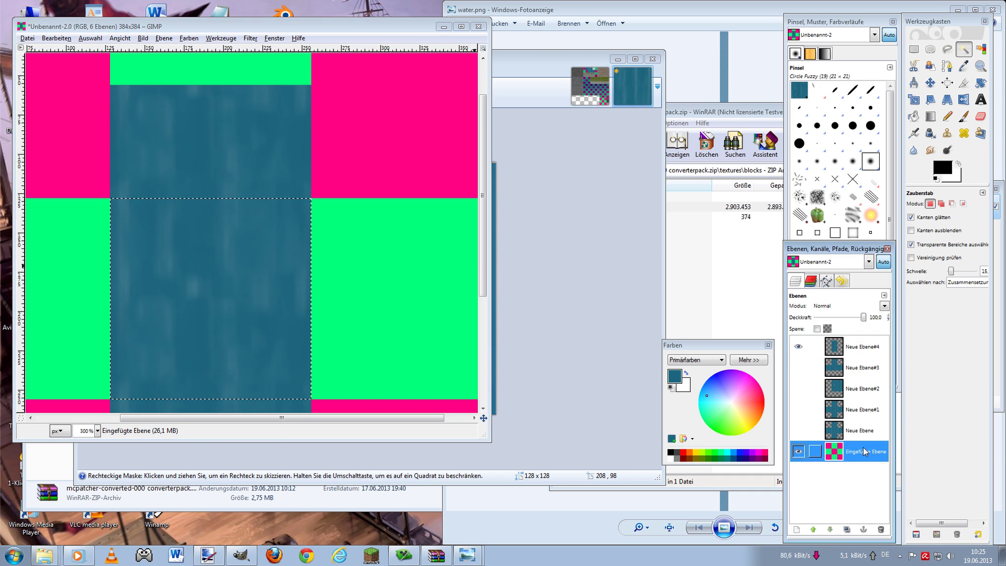
left_click(854, 345)
key("ctrl+c")
left_click(376, 197)
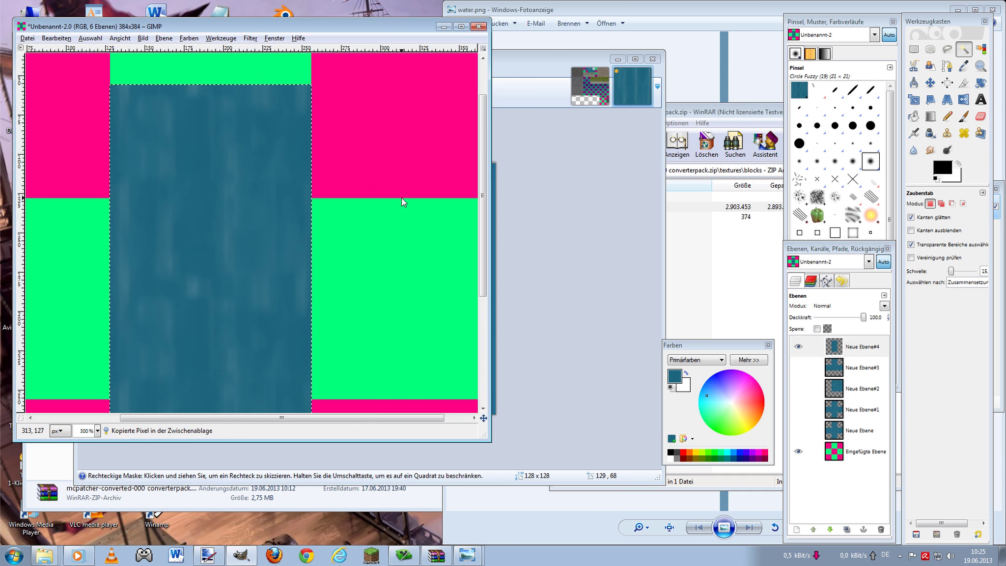
key("Delete")
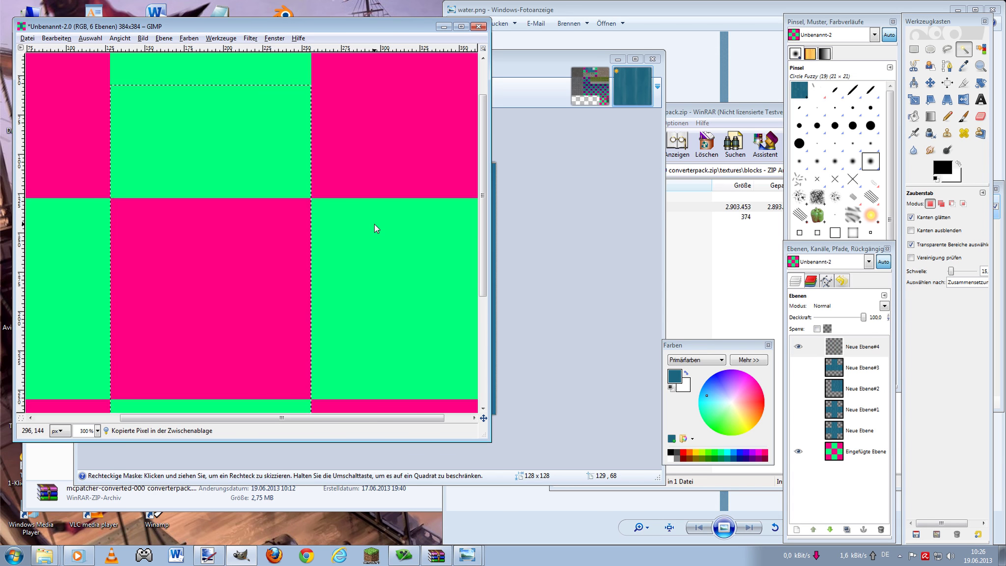
key("ctrl+shift+a")
key("ctrl+v")
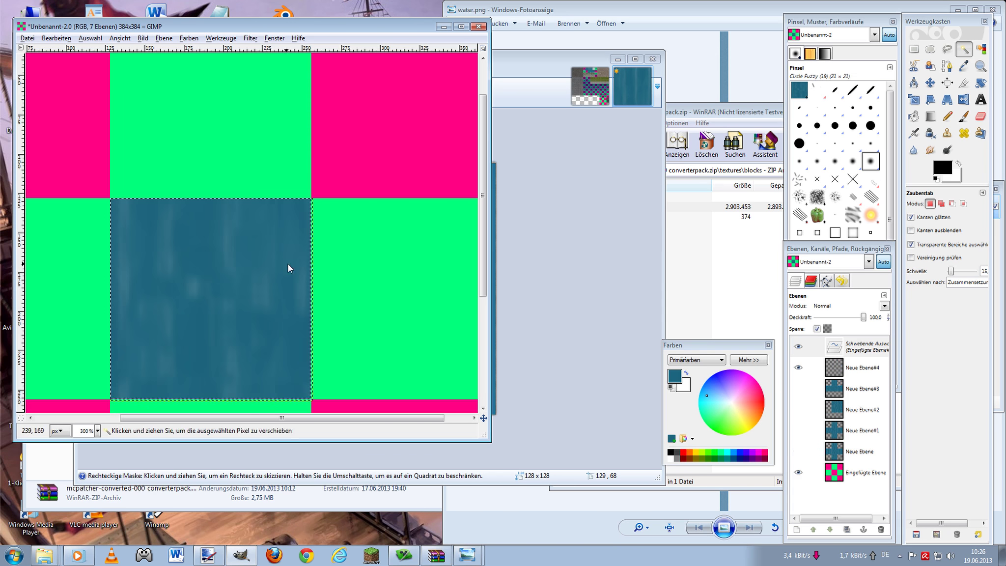
- Anchor the centre tile, zoom to 200%, and anchor another copy on the right-middle square
left_click(913, 49)
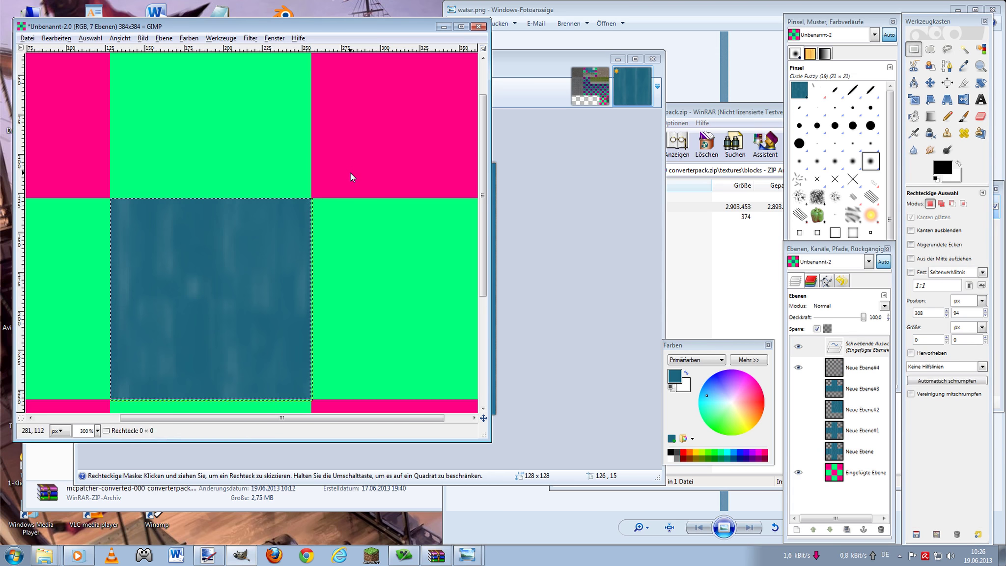
key("ctrl+h")
key("1")
key("2")
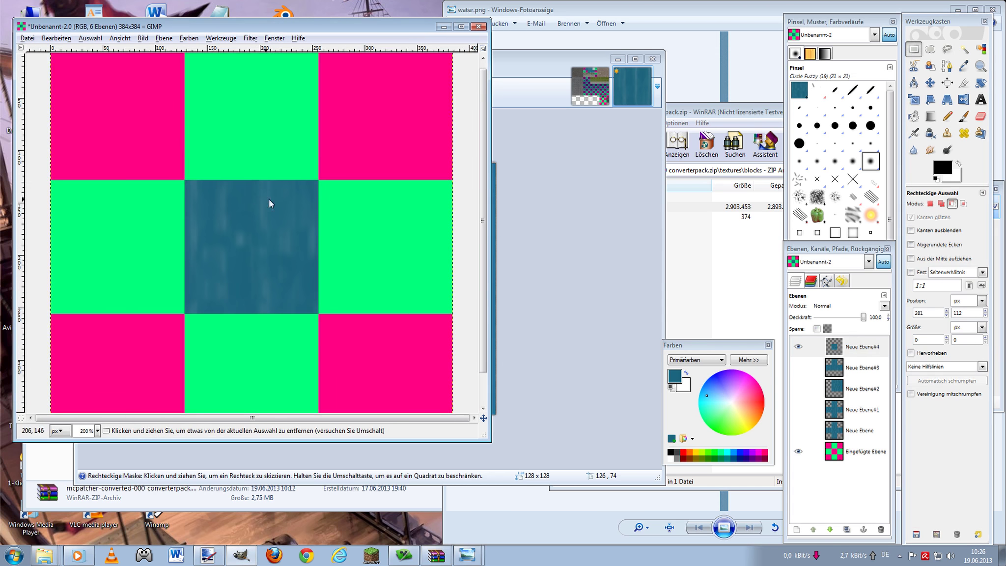
key("ctrl+v")
left_click_drag(240, 218, 371, 231)
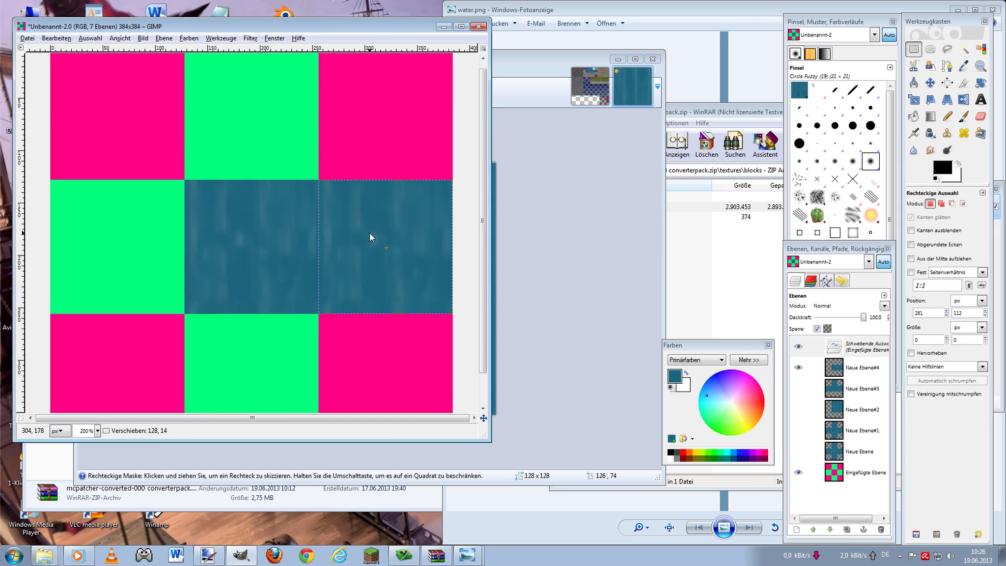
key("ctrl+h")
- Anchor a tile copy on the left-middle square and compare against the original Paint.NET water texture
key("ctrl+v")
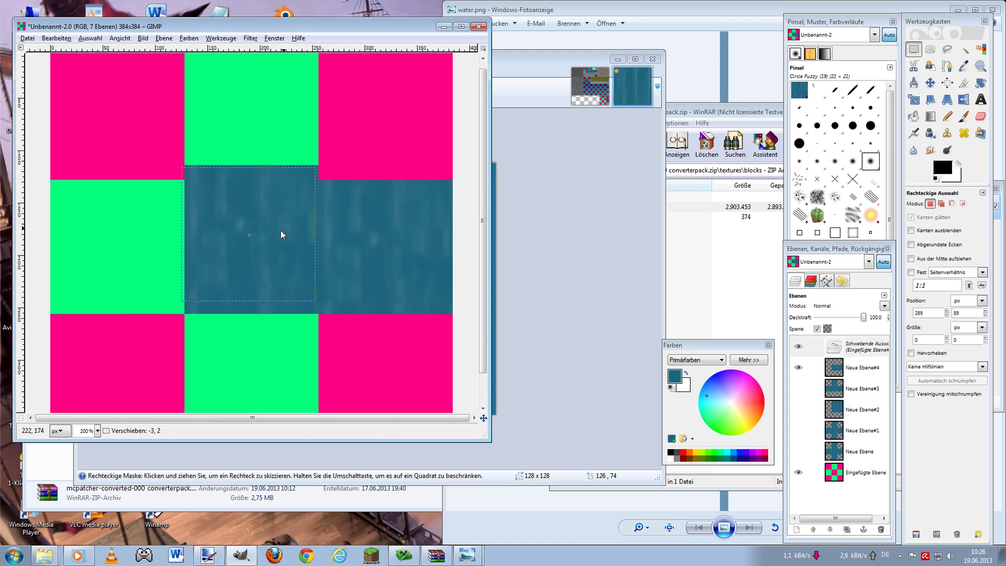
left_click_drag(280, 230, 152, 244)
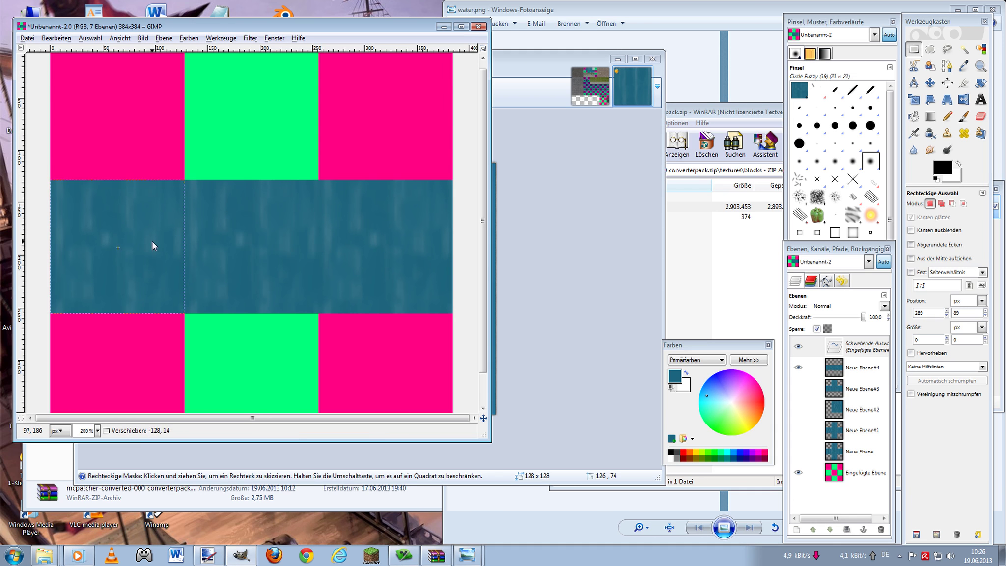
key("ctrl+h")
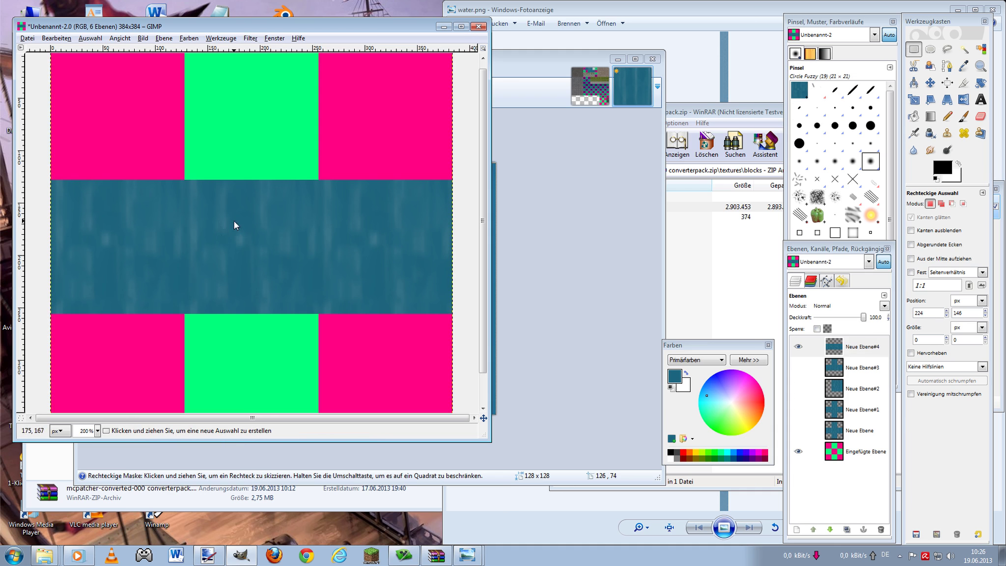
left_click(632, 86)
key("alt+Tab")
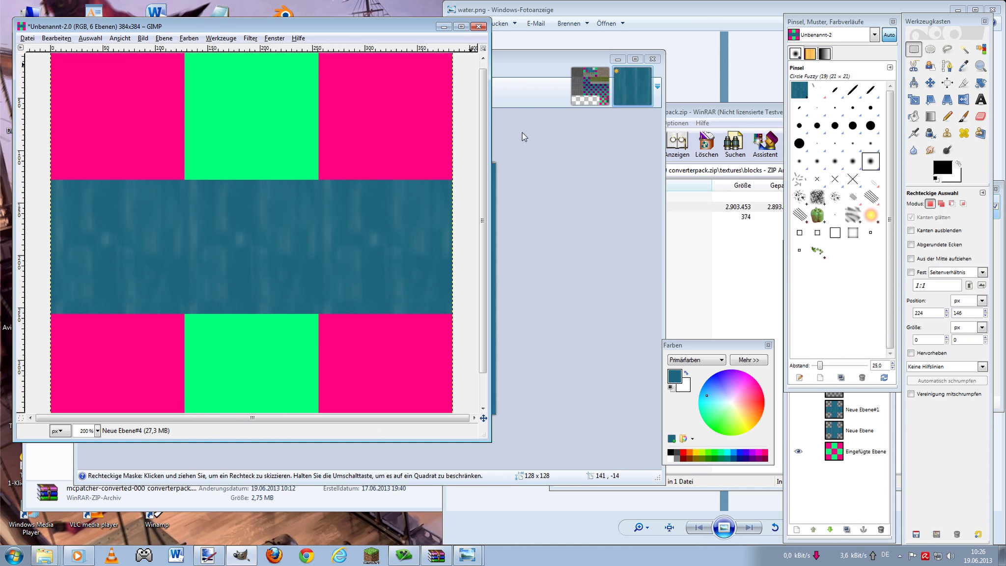
left_click(806, 510)
- Anchor a pasted water tile over the middle band on new layer Neue Ebene#5
left_click(798, 529)
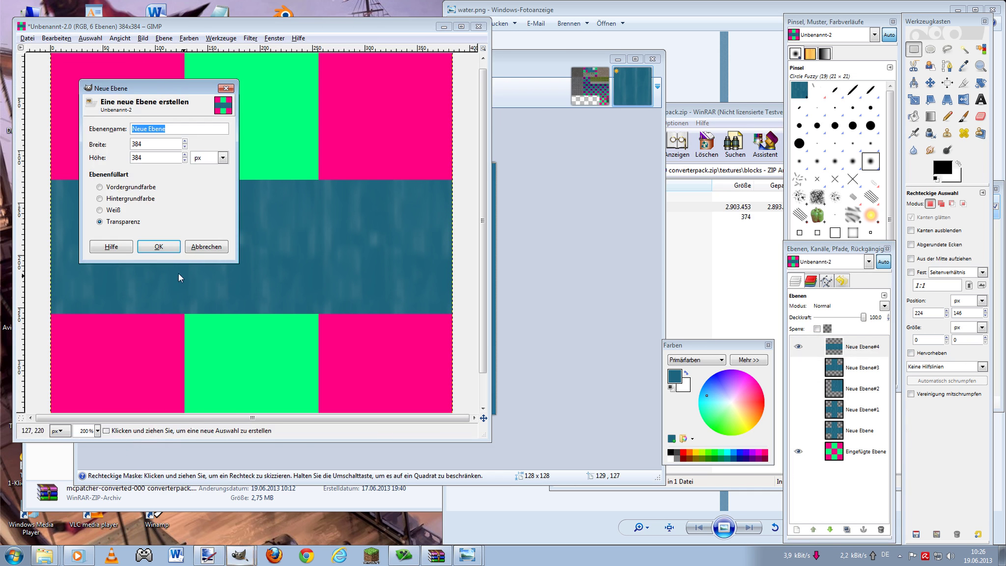
left_click(168, 245)
key("ctrl+v")
mouse_move(279, 232)
left_mouse_down()
mouse_move(316, 292)
mouse_move(312, 343)
mouse_move(296, 245)
mouse_move(313, 367)
mouse_move(267, 253)
mouse_move(276, 231)
mouse_move(312, 259)
mouse_move(267, 329)
mouse_move(274, 264)
mouse_move(280, 250)
mouse_move(289, 256)
left_mouse_up()
left_click(421, 179)
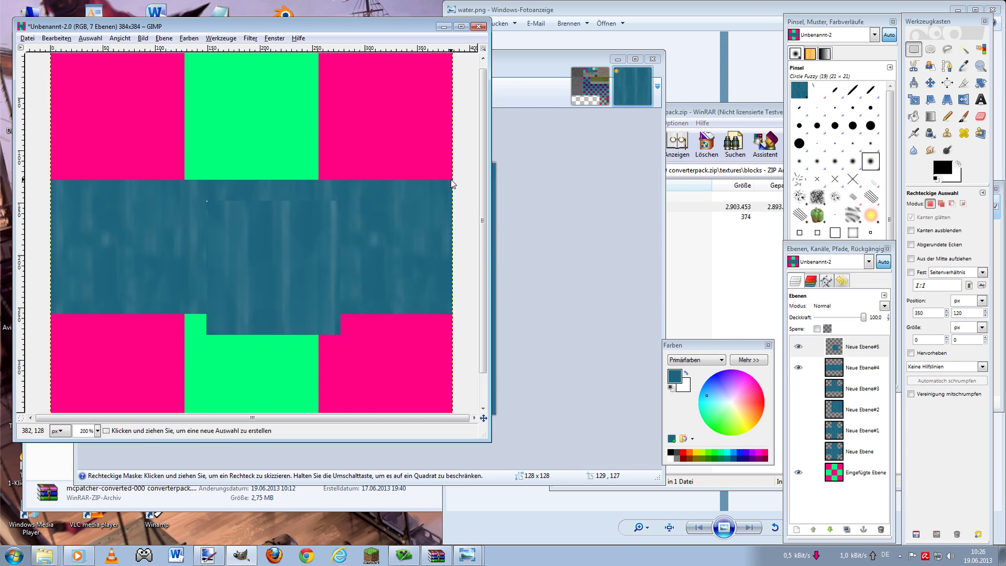
- Erase the tile's overhanging lower edges over the bottom-centre square, then toggle Neue Ebene#5 to check
left_click(979, 117)
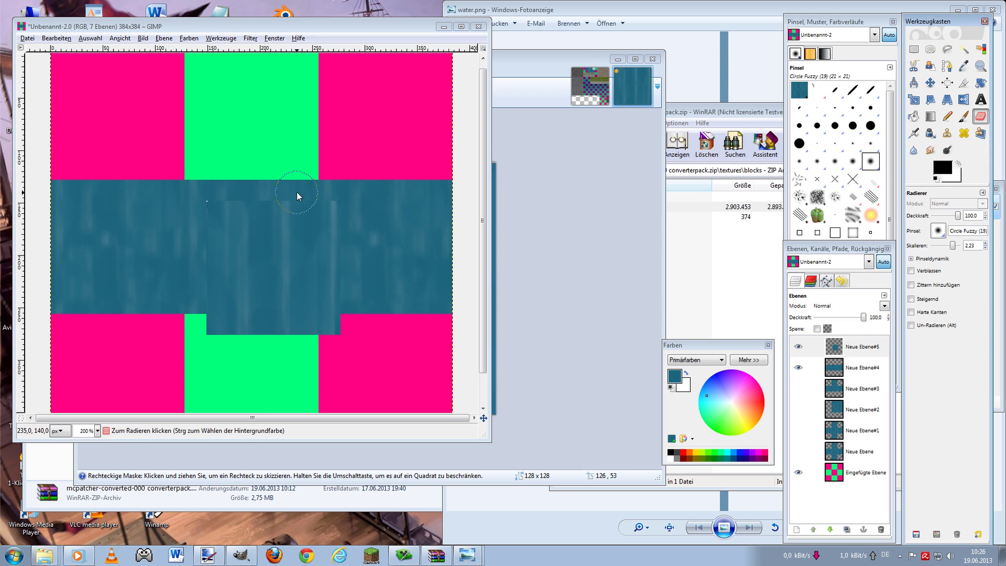
left_click(196, 319)
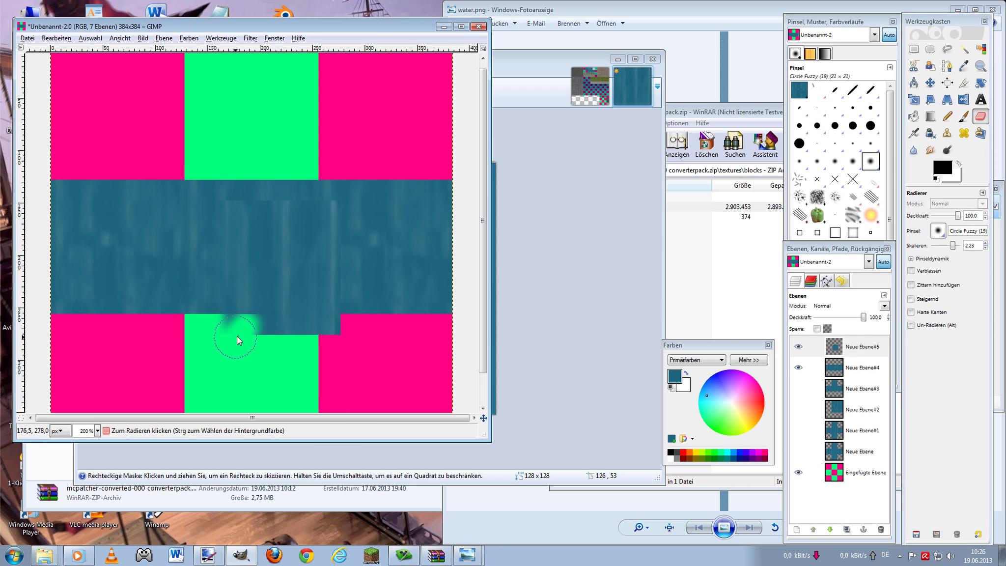
left_click_drag(236, 337, 238, 319)
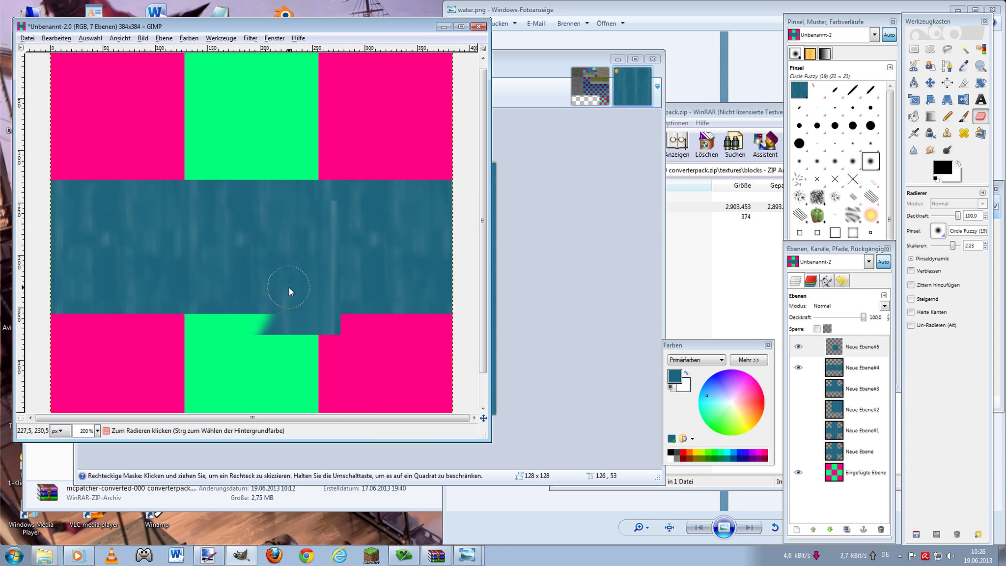
left_click_drag(274, 306, 306, 248)
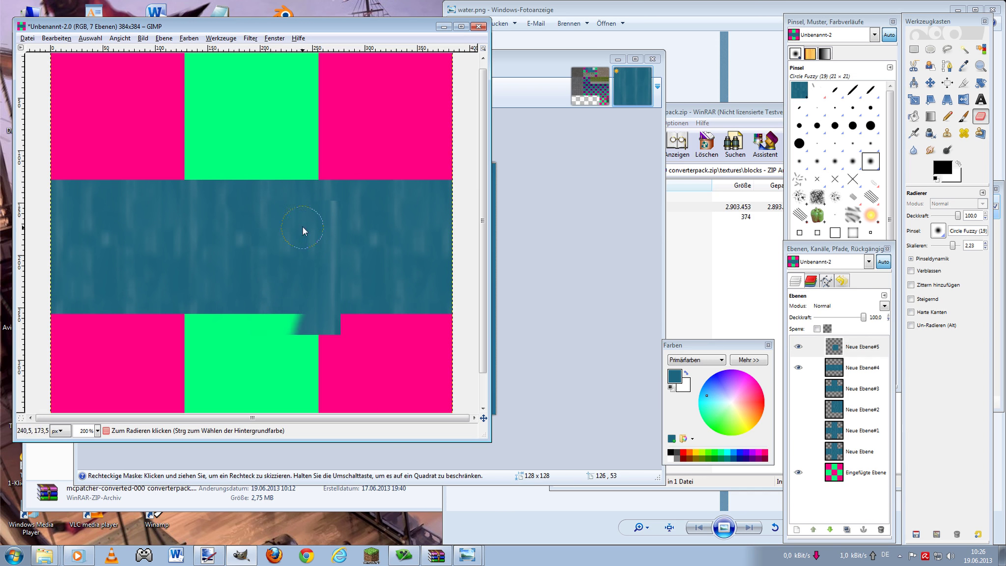
left_click_drag(296, 366, 330, 395)
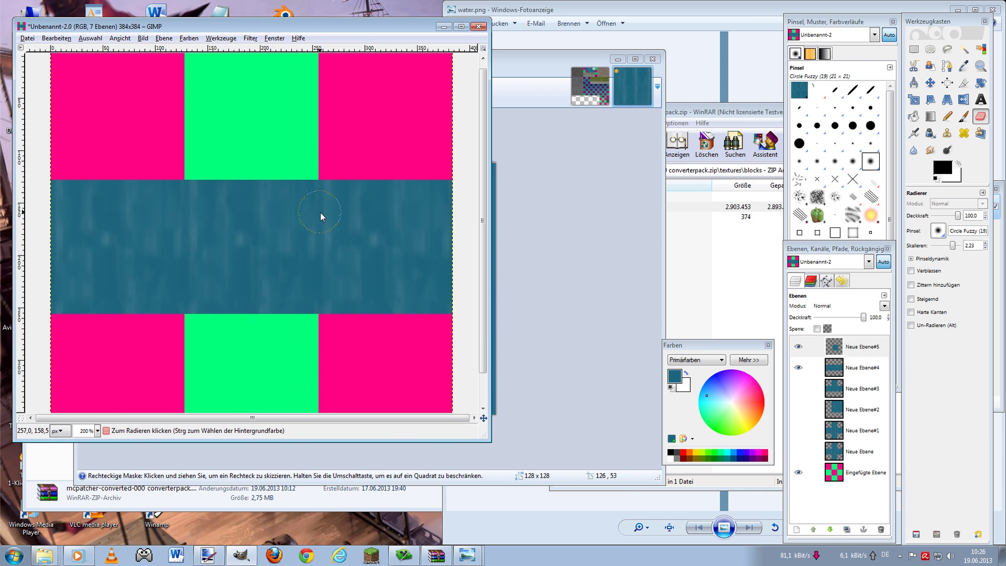
left_click(800, 347)
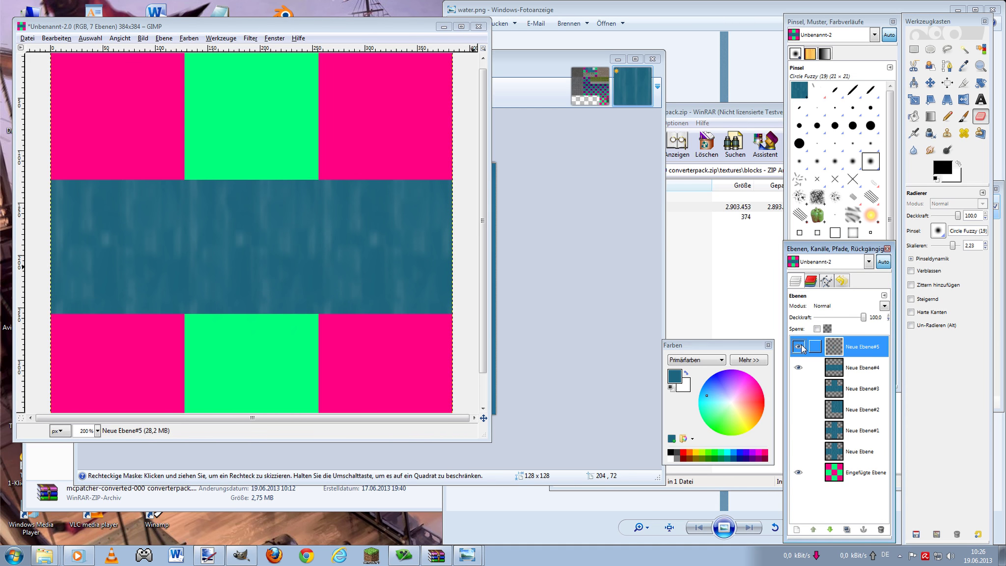
- Add layer Neue Ebene#6 and anchor a pasted water patch at the band centre
left_click(795, 529)
key("Return")
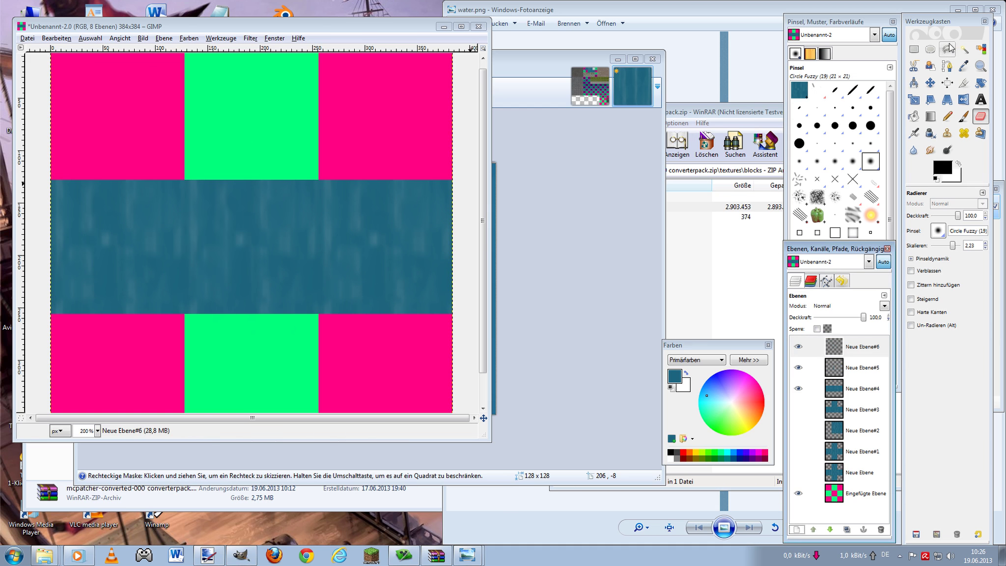
left_click(914, 49)
key("ctrl+v")
mouse_move(262, 220)
left_mouse_down()
mouse_move(330, 334)
mouse_move(272, 240)
left_mouse_up()
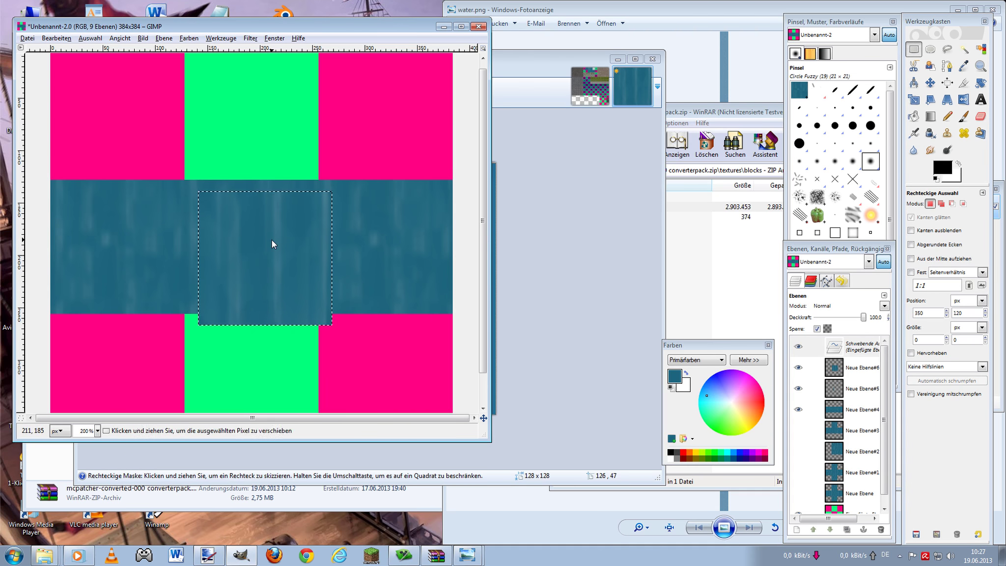
left_click(316, 146)
- Erase the patch edges and the teal spill onto the green square below
left_click(980, 116)
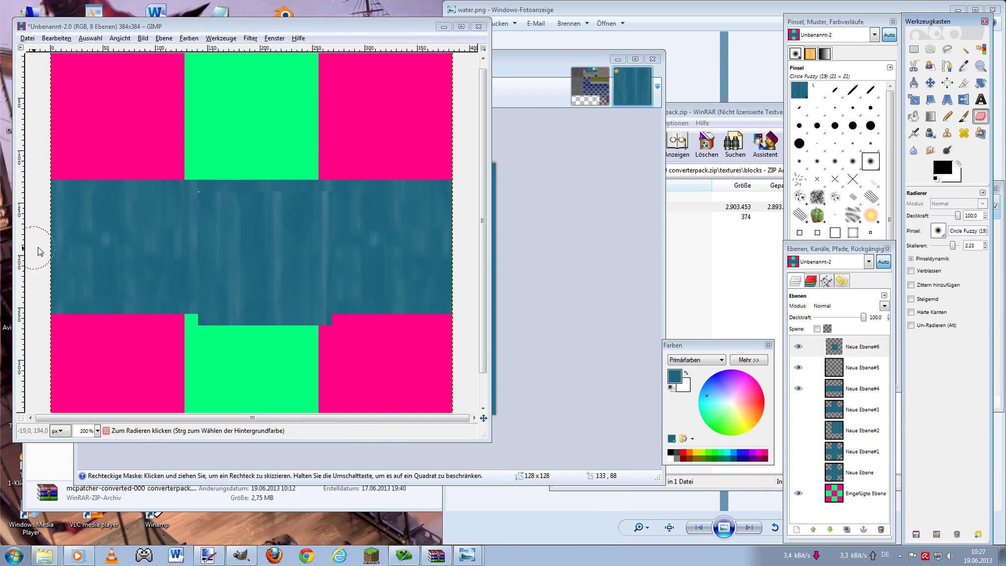
left_click(222, 189)
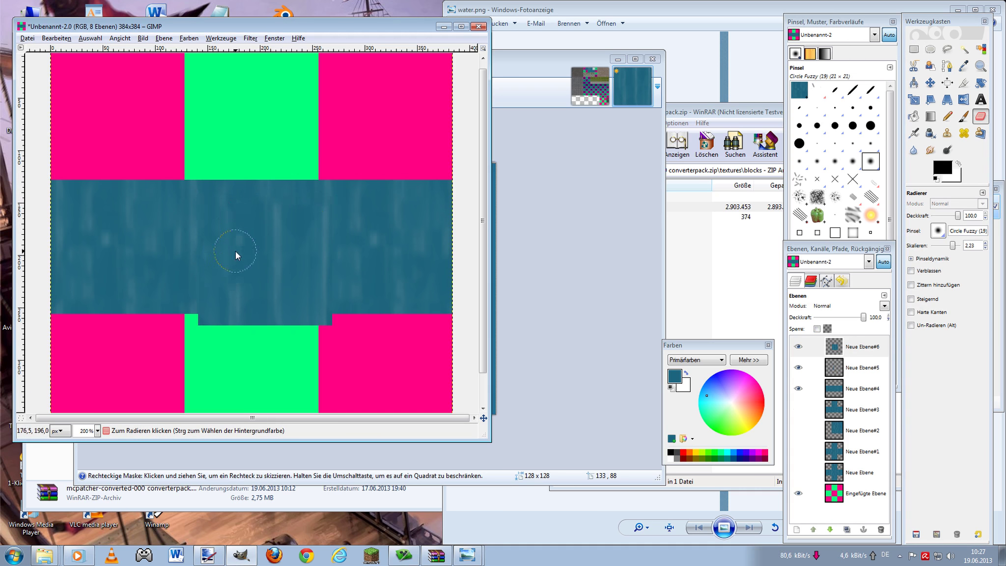
left_click_drag(260, 292, 242, 232)
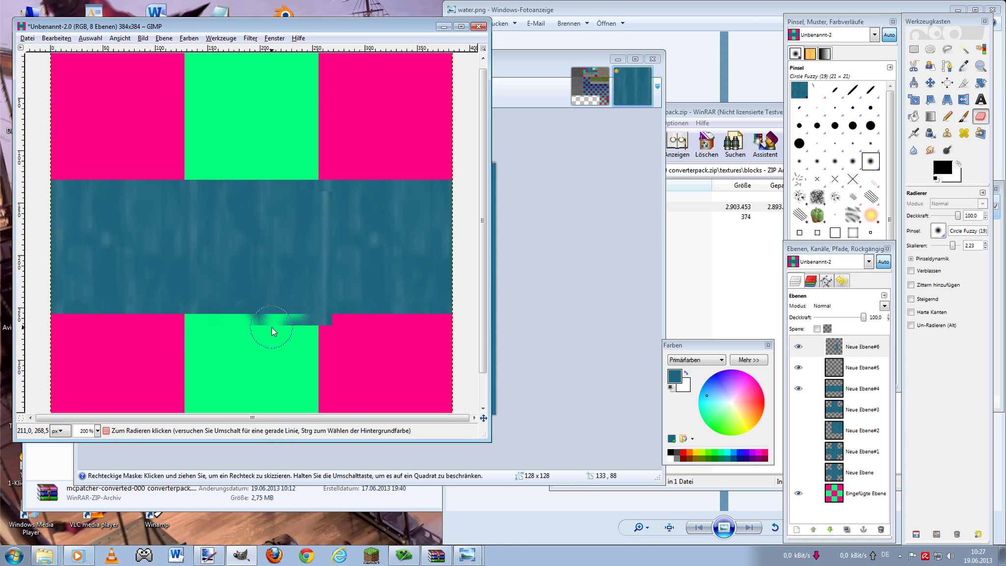
left_click_drag(285, 332, 330, 250)
left_click_drag(321, 188, 297, 315)
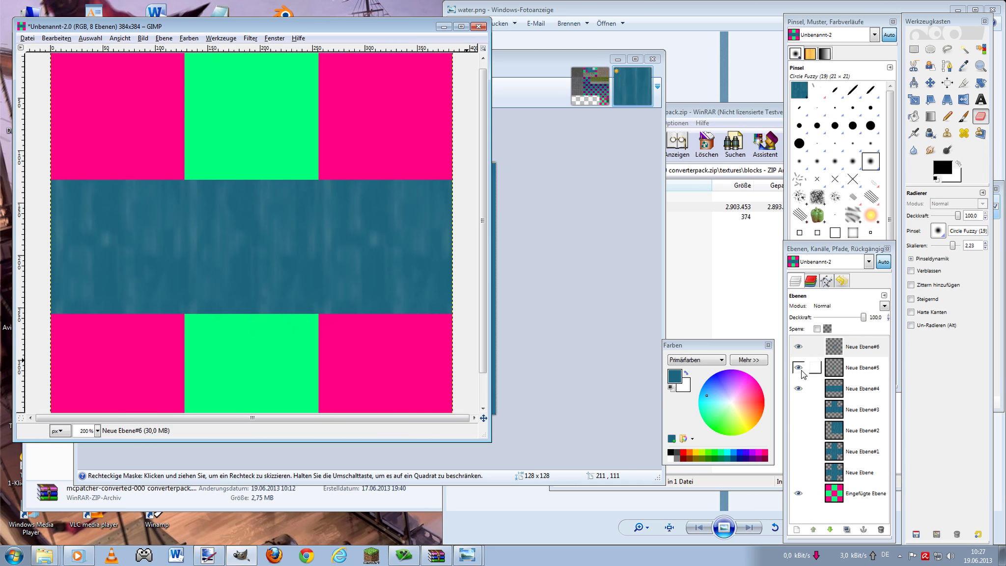
- Toggle Neue Ebene#4 and #5 visibility and compare with the original water texture
left_click(799, 388)
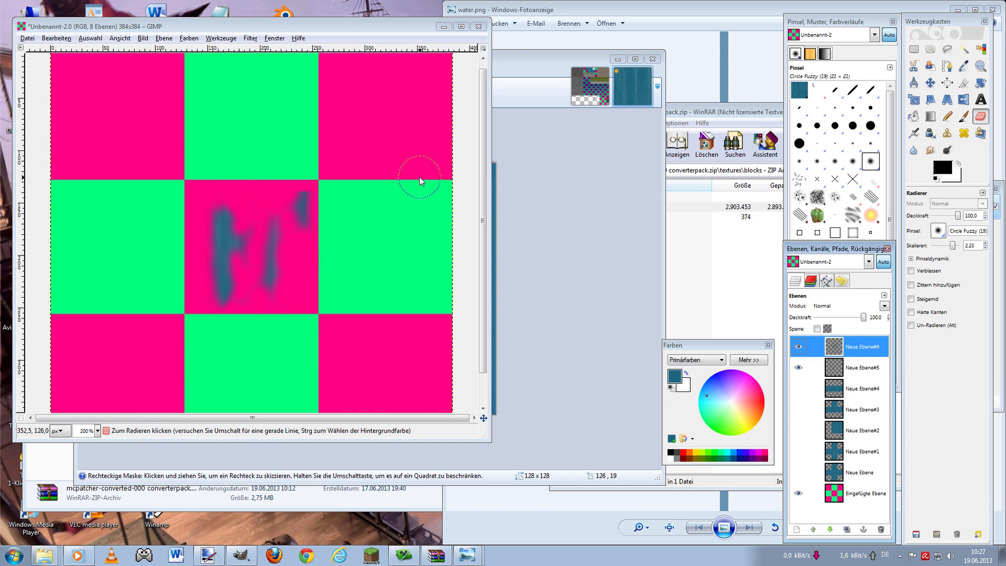
left_click(380, 178)
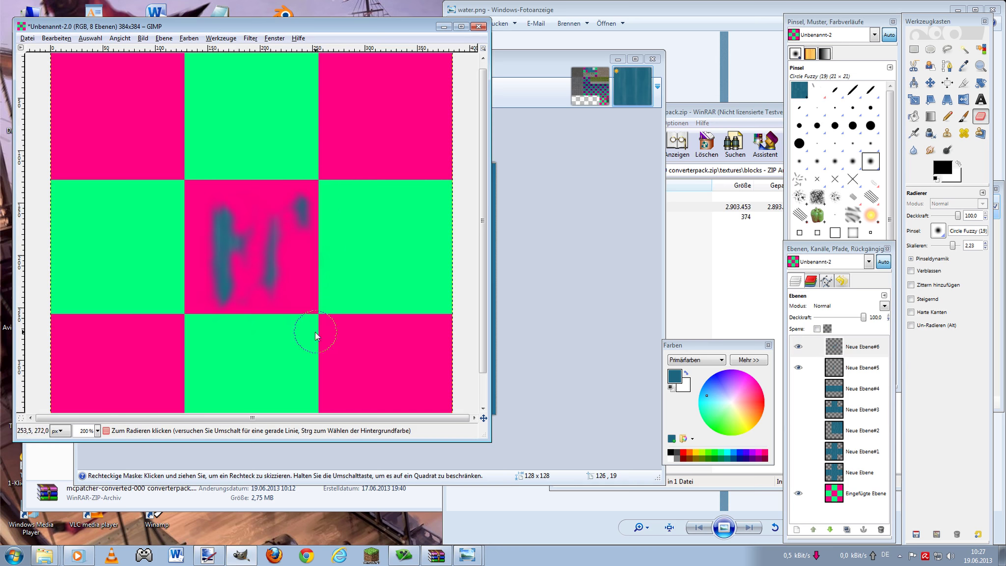
left_click(799, 389)
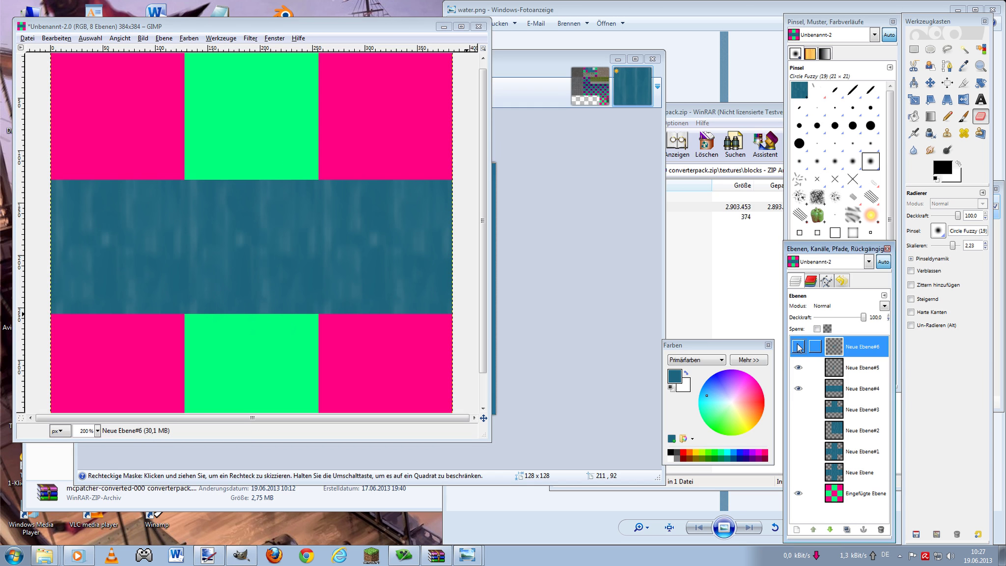
left_click(799, 369)
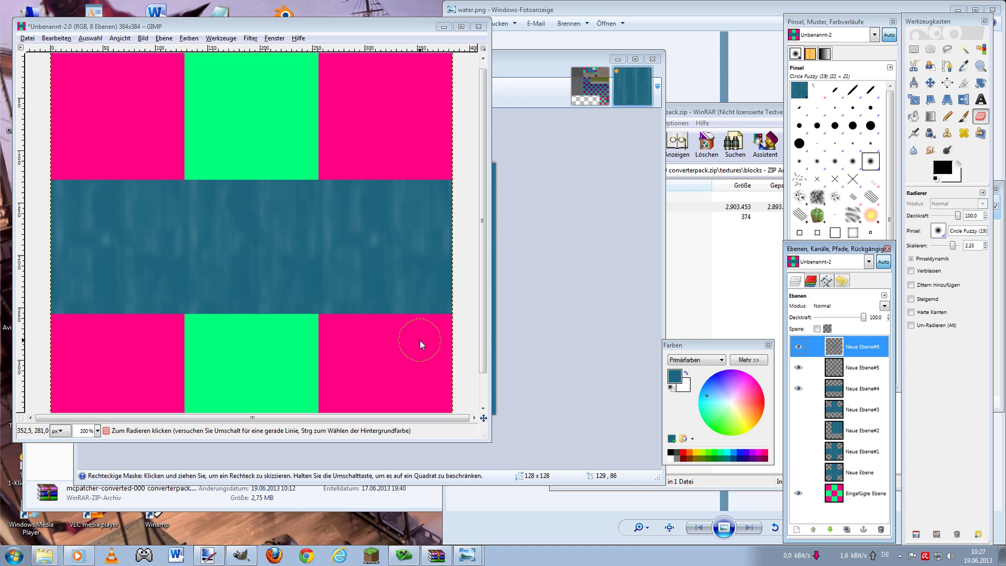
left_click(619, 97)
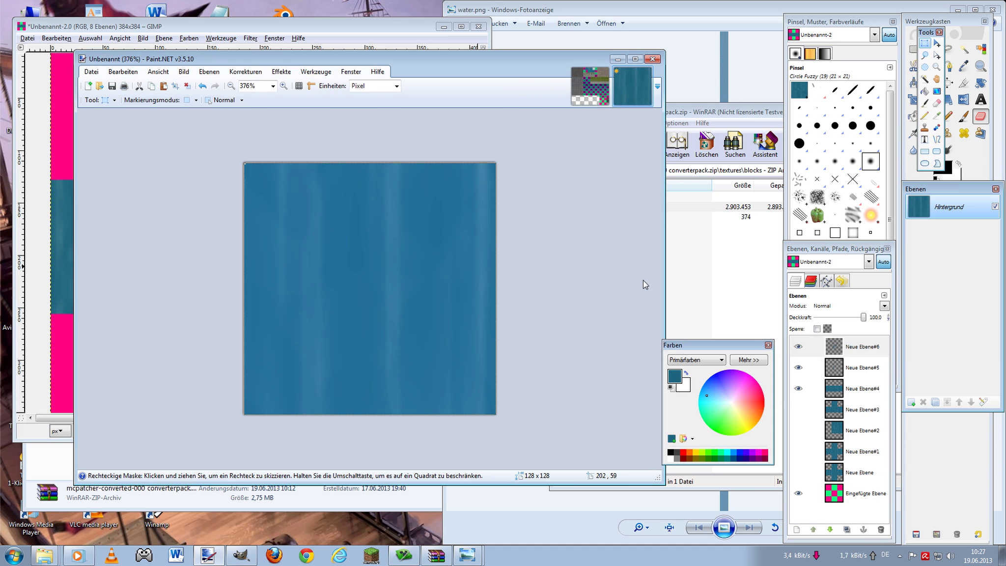
left_click(279, 20)
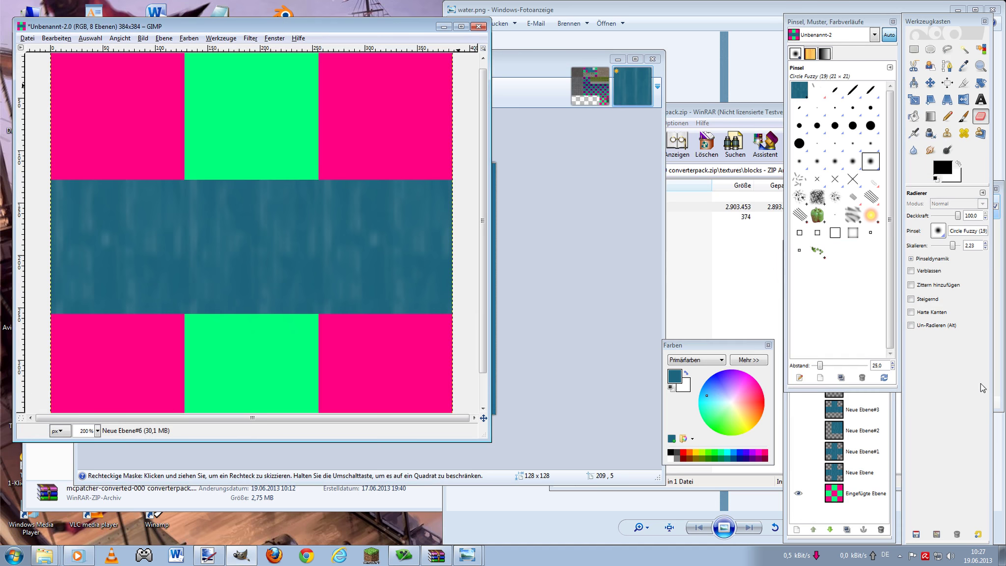
left_click(892, 423)
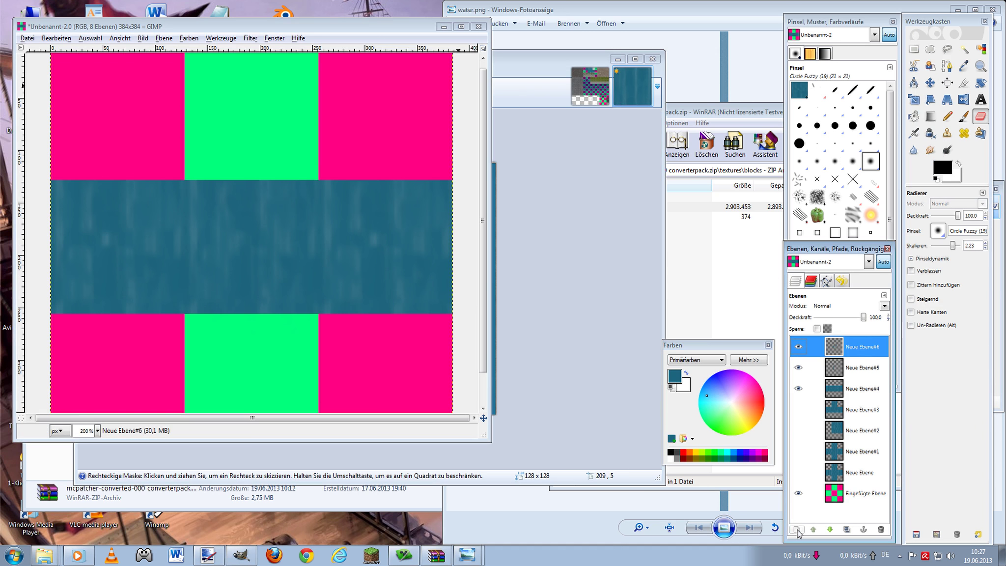
- Add layer Neue Ebene#7, anchor a pasted water tile near the centre, and hide Neue Ebene#4
left_click(797, 530)
left_click(185, 270)
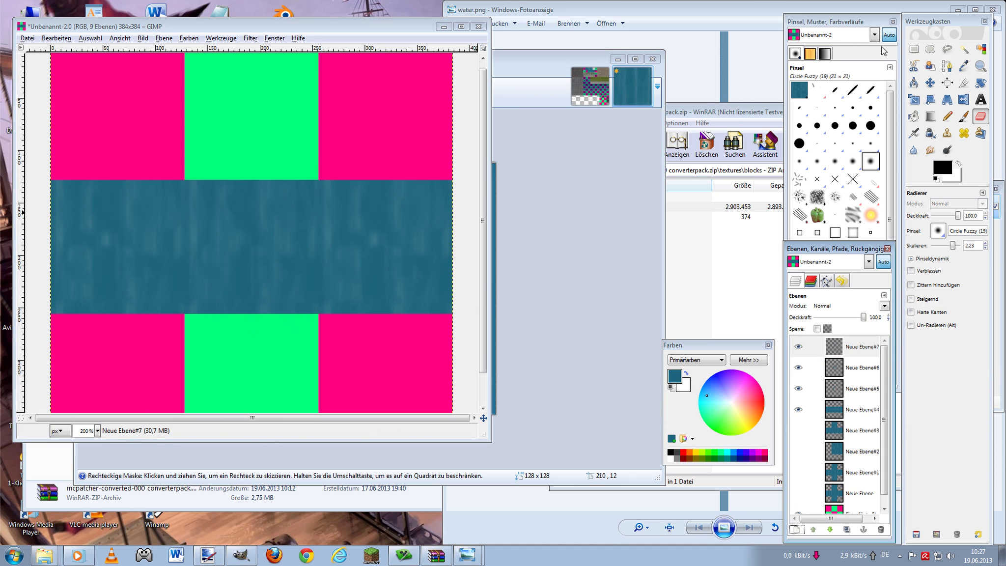
left_click(913, 49)
key("ctrl+v")
mouse_move(245, 234)
left_mouse_down()
mouse_move(337, 364)
mouse_move(231, 285)
left_mouse_up()
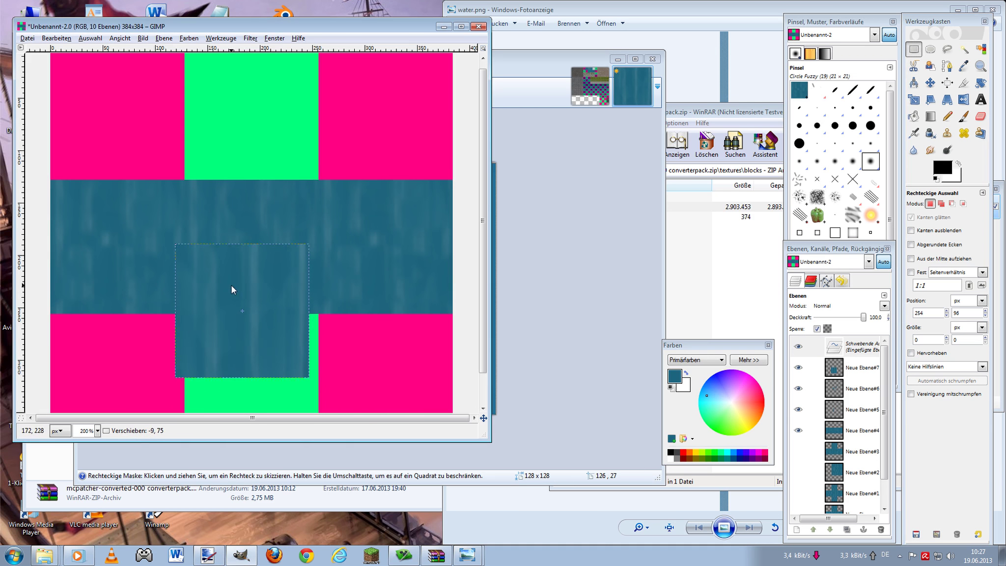
left_click_drag(231, 286, 237, 255)
left_click(238, 257)
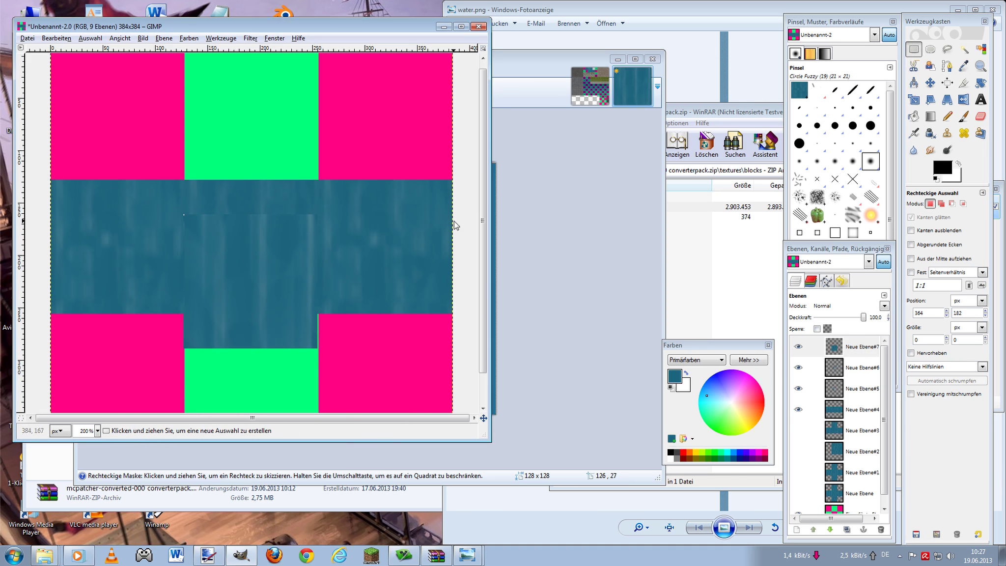
left_click(798, 410)
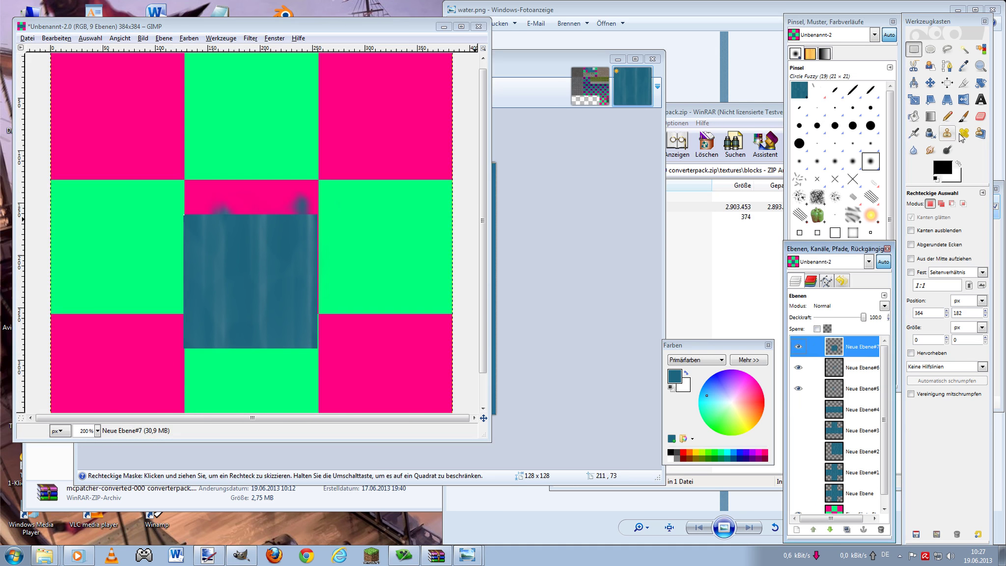
- Erase the lower-right, bottom and left edges of Neue Ebene#7's water patch
left_click(980, 116)
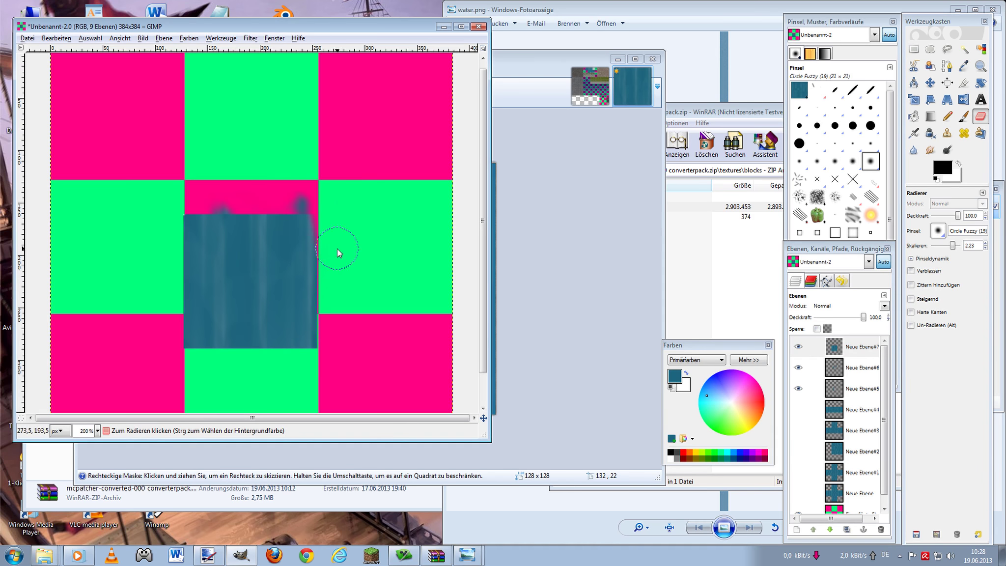
left_click_drag(329, 292, 337, 323)
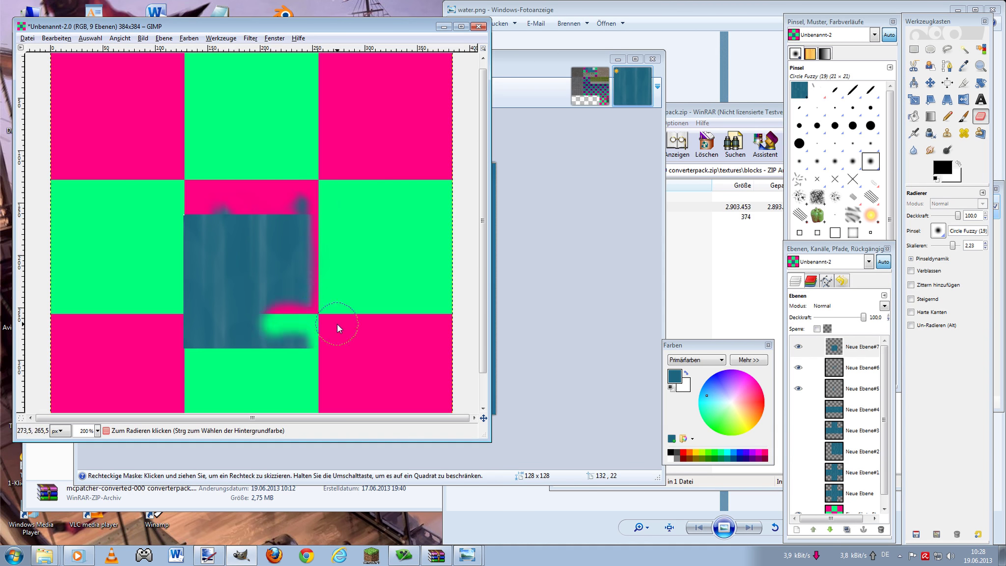
mouse_move(217, 337)
left_mouse_down()
mouse_move(184, 333)
mouse_move(247, 349)
left_mouse_up()
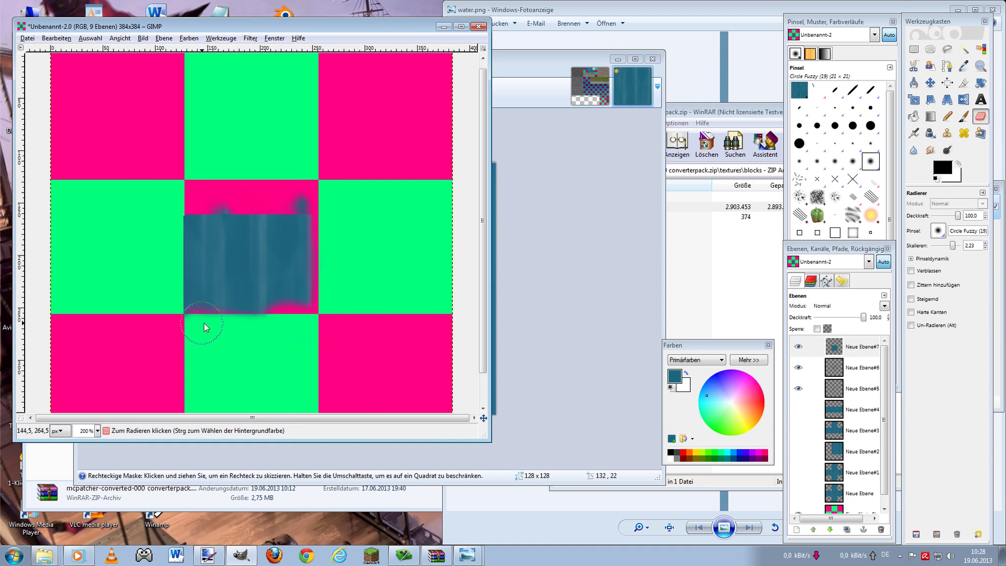
left_click_drag(204, 324, 309, 329)
left_click_drag(193, 323, 186, 246)
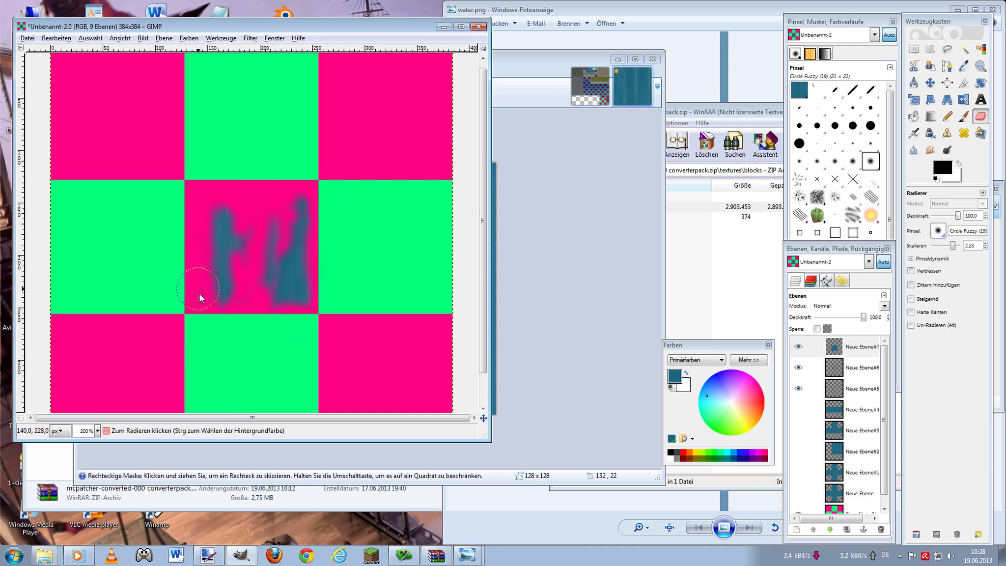
- Show Neue Ebene#4 and Neue Ebene#7 again, making Neue Ebene#7 active
left_click(799, 408)
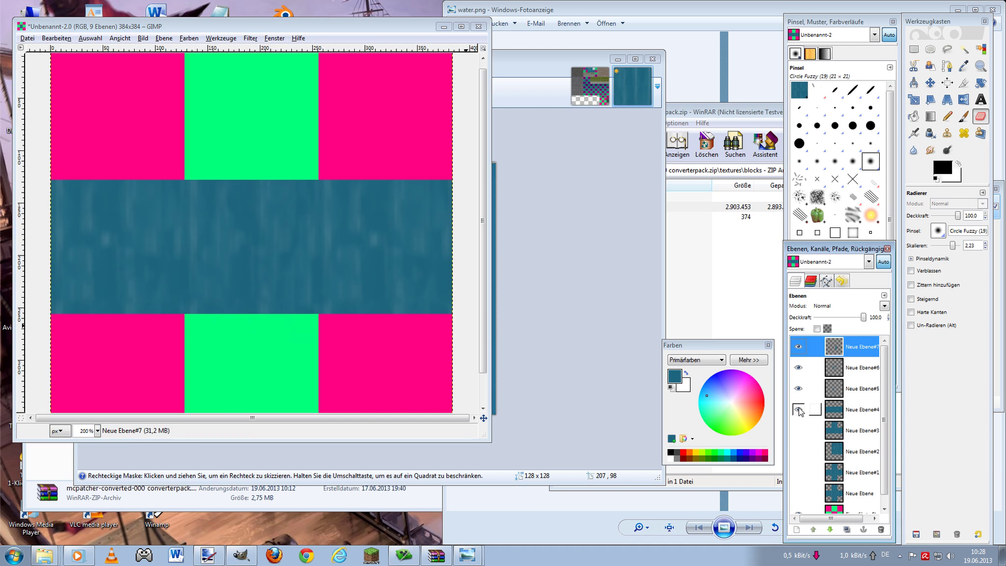
left_click(802, 347)
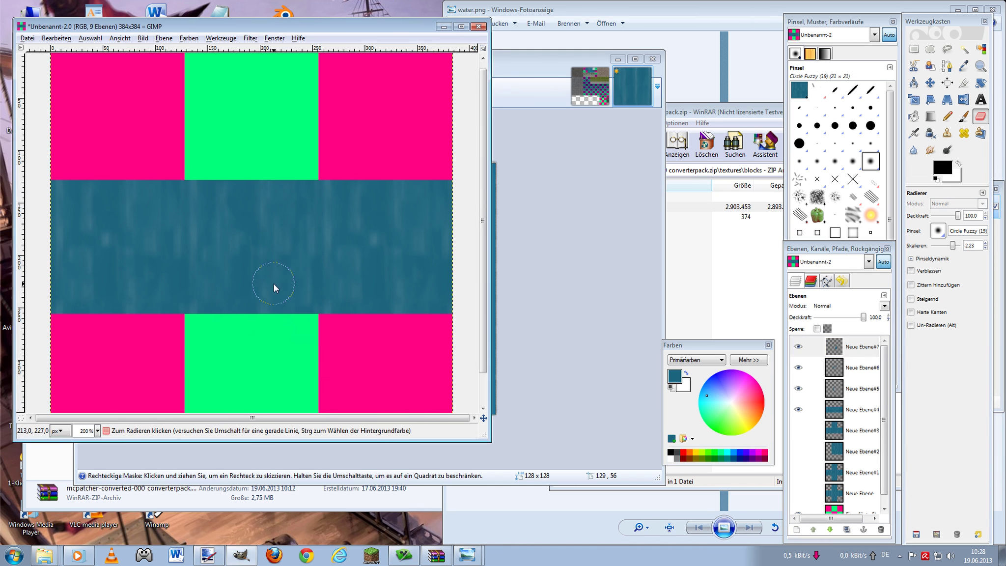
left_click(799, 349)
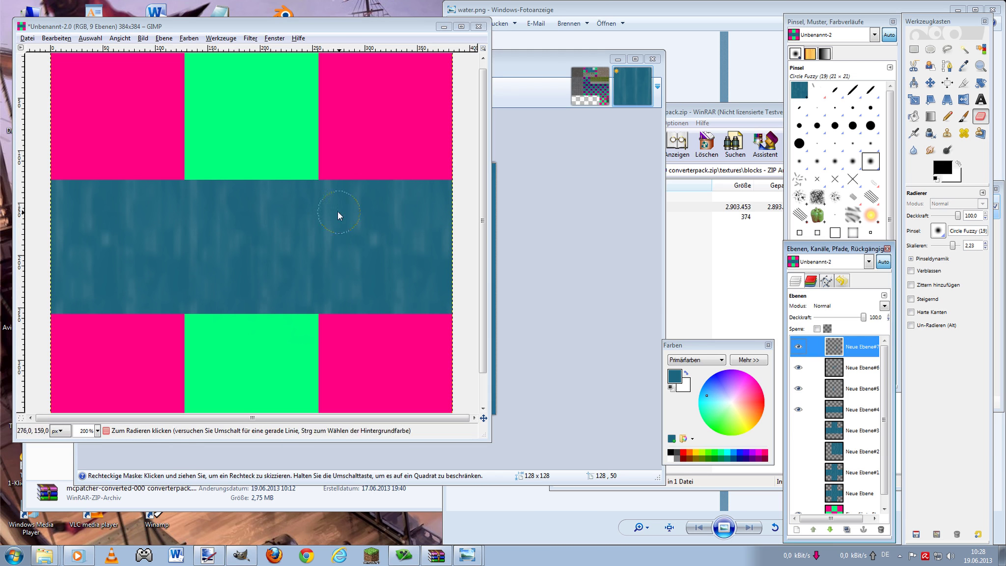
scroll(327, 151, "down", 3)
scroll(327, 150, "up", 3)
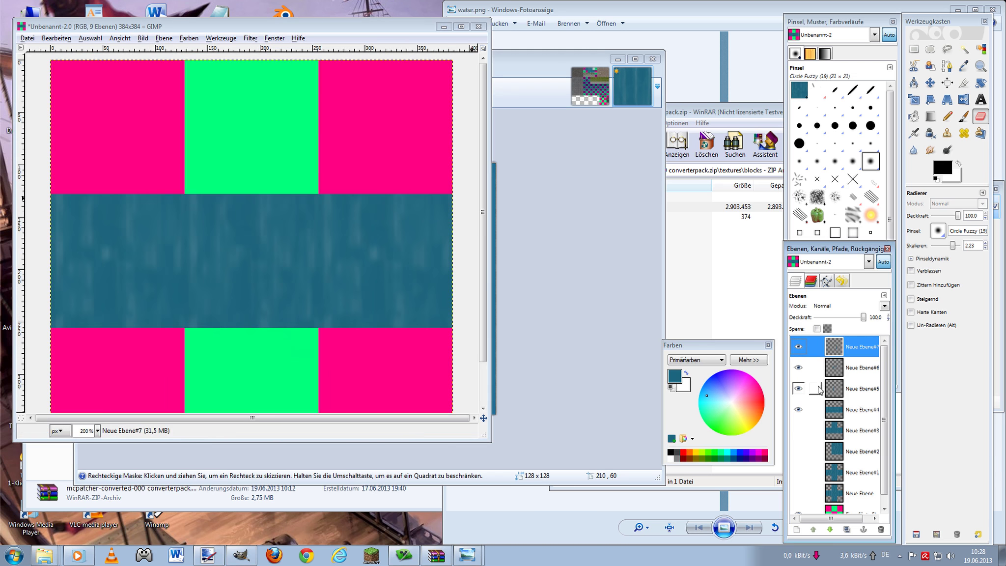
- Hide the checkerboard layer, merge the visible water layers, then show the checkerboard again
left_click(798, 511)
right_click(856, 347)
left_click(884, 332)
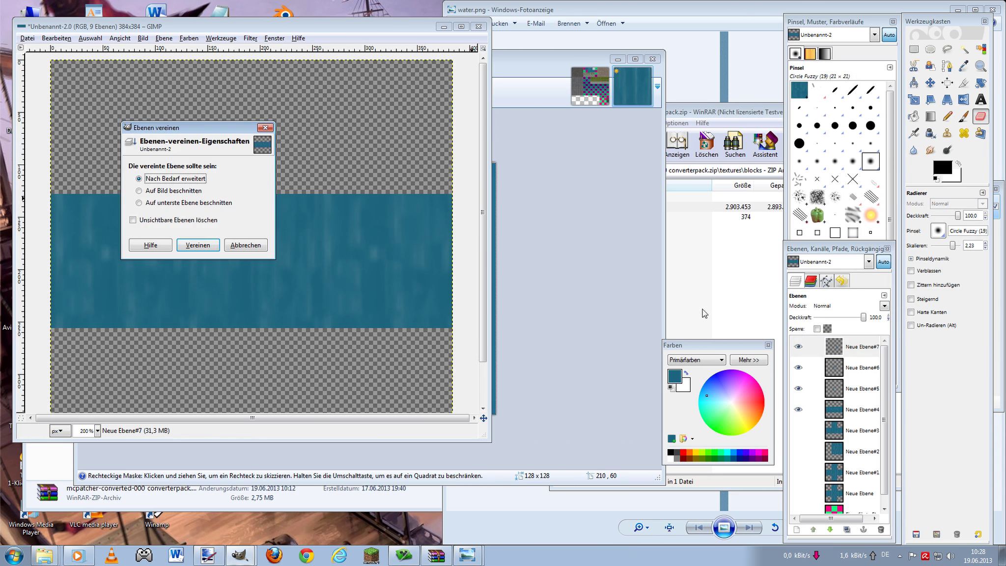
left_click(198, 244)
left_click(799, 451)
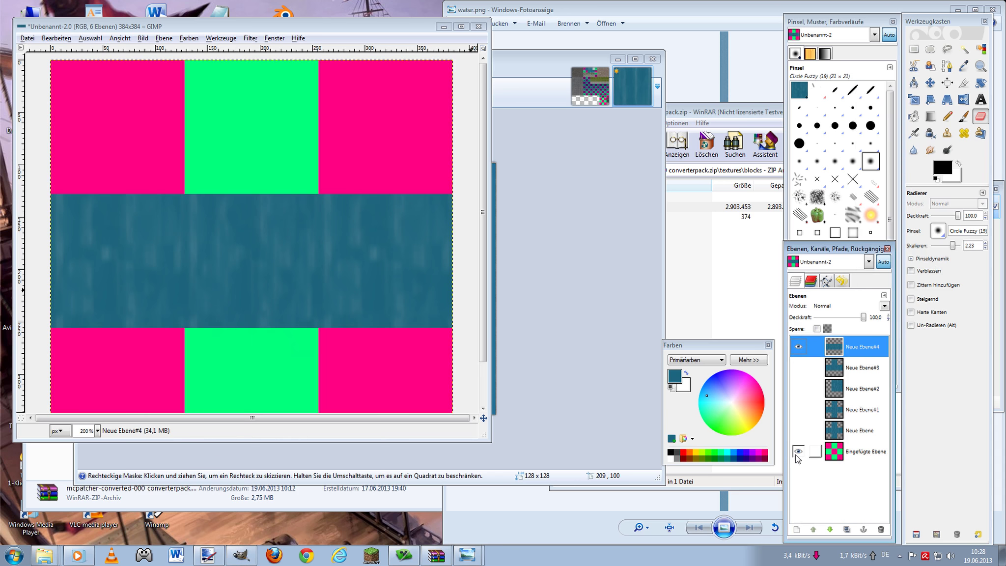
left_click(964, 49)
- Copy the centre-square water from the merged layer, hide it, and add new layer Neue Ebene#5
left_click(864, 451)
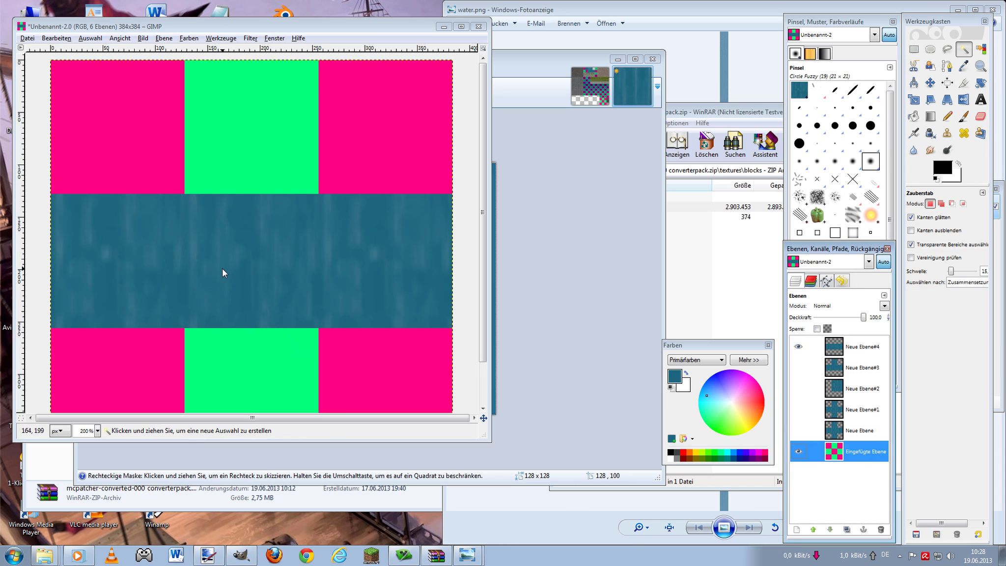
left_click(285, 270)
key("Home")
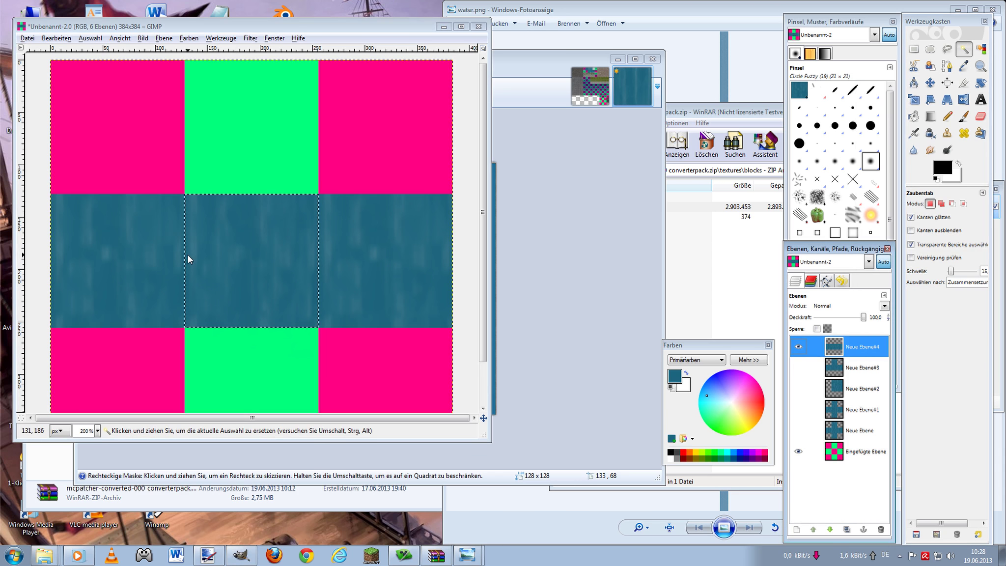
key("ctrl+c")
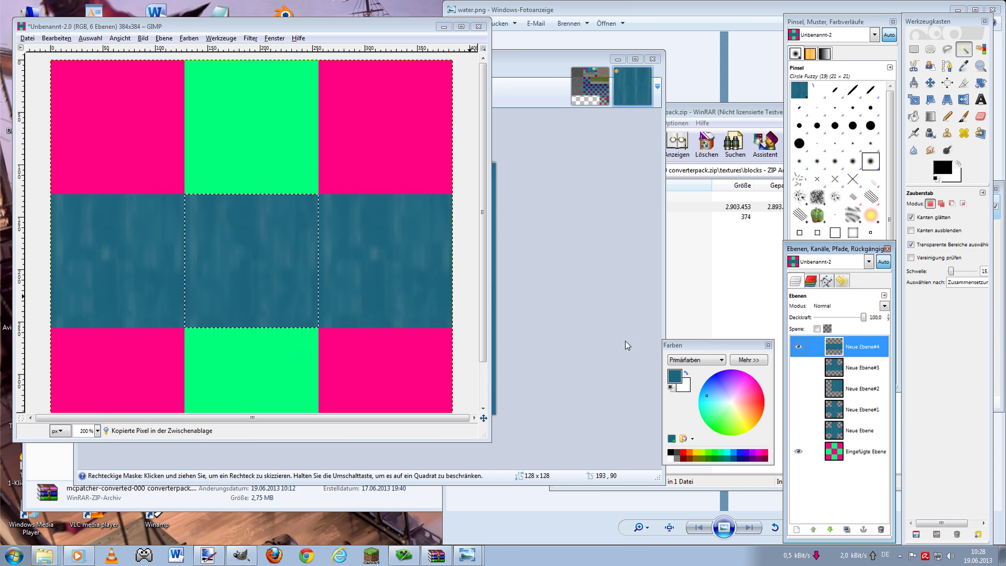
left_click(798, 346)
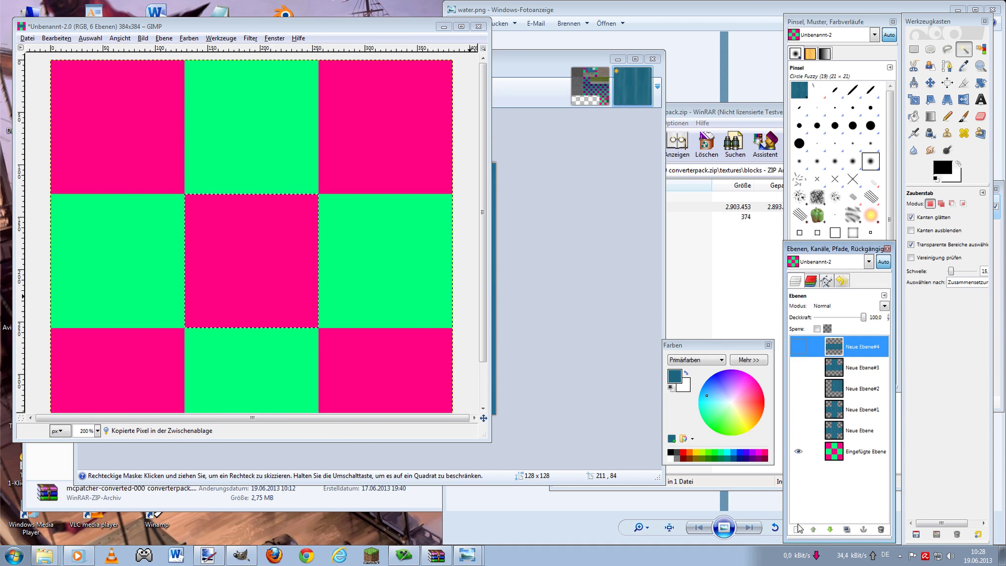
left_click(798, 528)
left_click(211, 293)
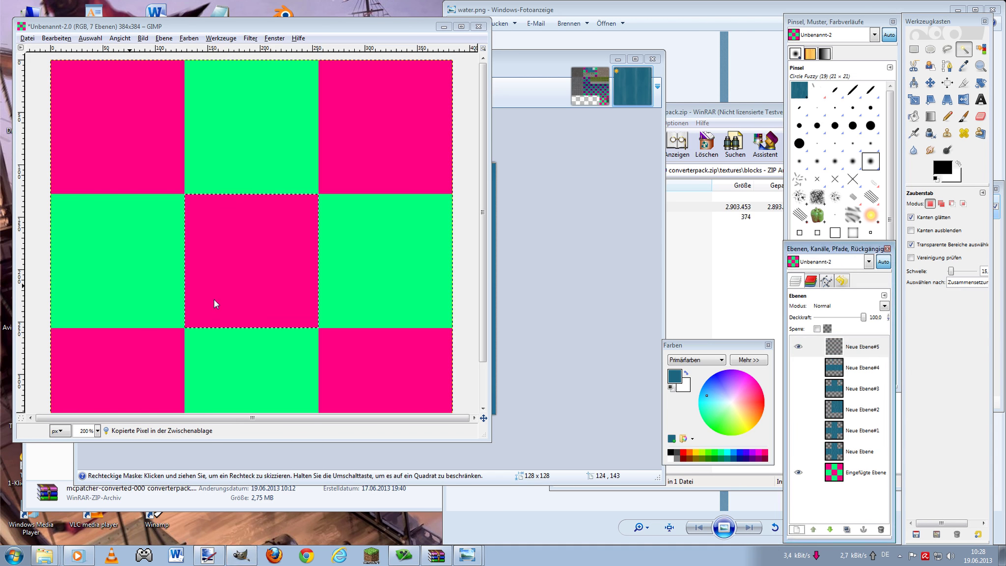
- Paste and anchor water tiles onto the middle-row side squares and the bottom-centre square
key("ctrl+v")
mouse_move(229, 233)
left_mouse_down()
mouse_move(240, 92)
mouse_move(227, 94)
mouse_move(264, 226)
left_mouse_up()
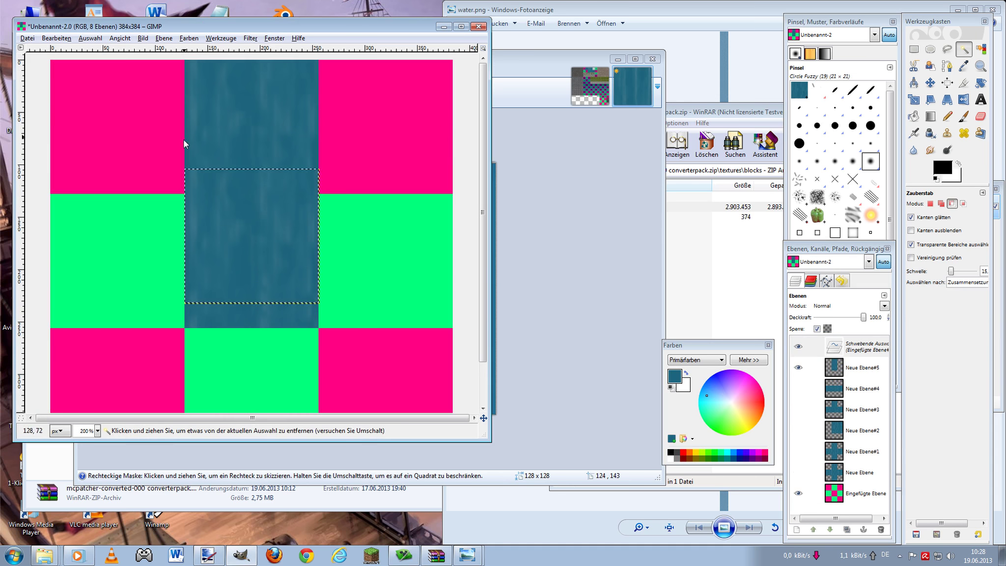
left_click_drag(216, 200, 349, 225)
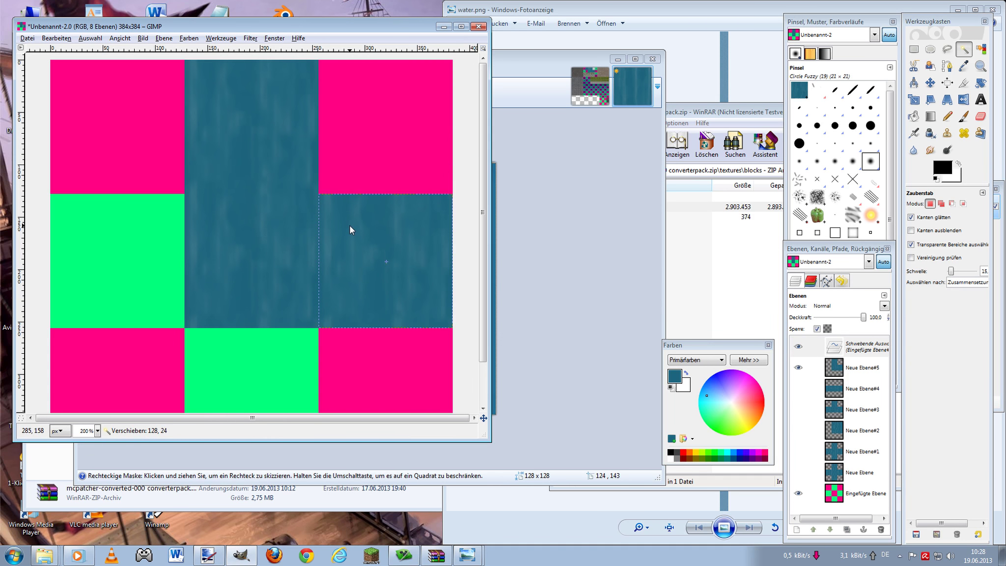
key("ctrl+z")
mouse_move(272, 194)
left_mouse_down()
mouse_move(171, 241)
mouse_move(138, 218)
left_mouse_up()
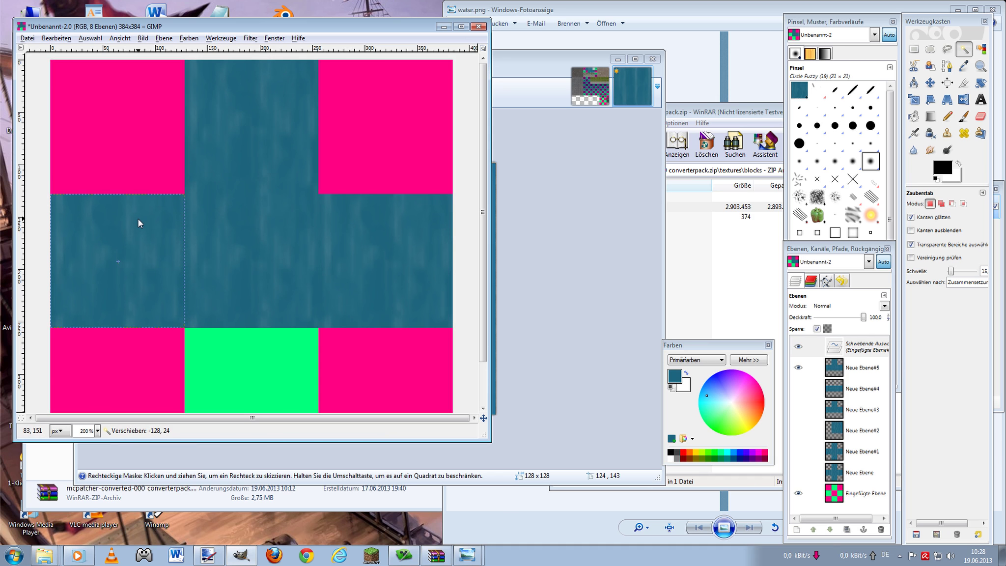
left_click(138, 219)
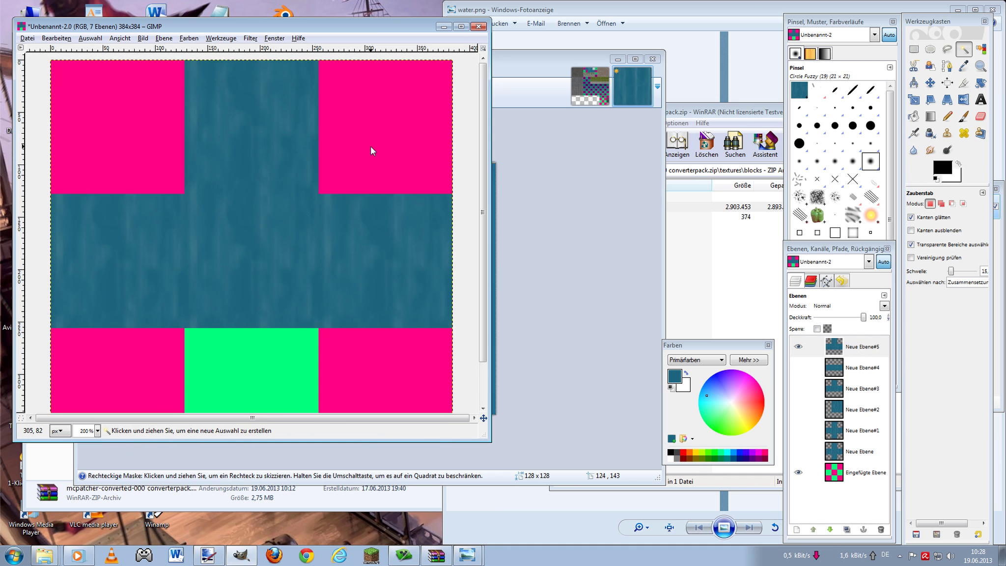
scroll(363, 146, "down", 2)
key("ctrl+v")
left_click_drag(196, 206, 282, 298)
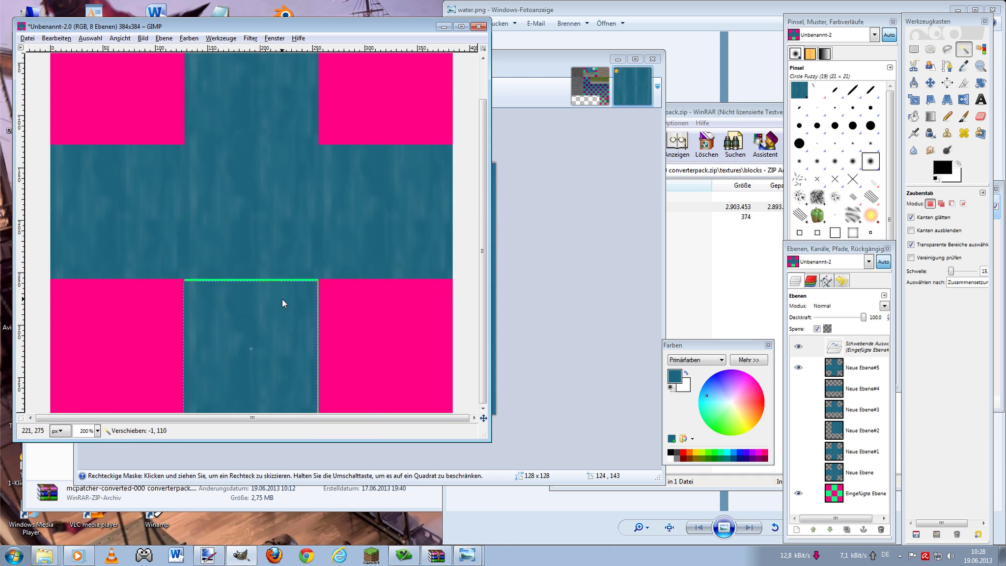
left_click(283, 298)
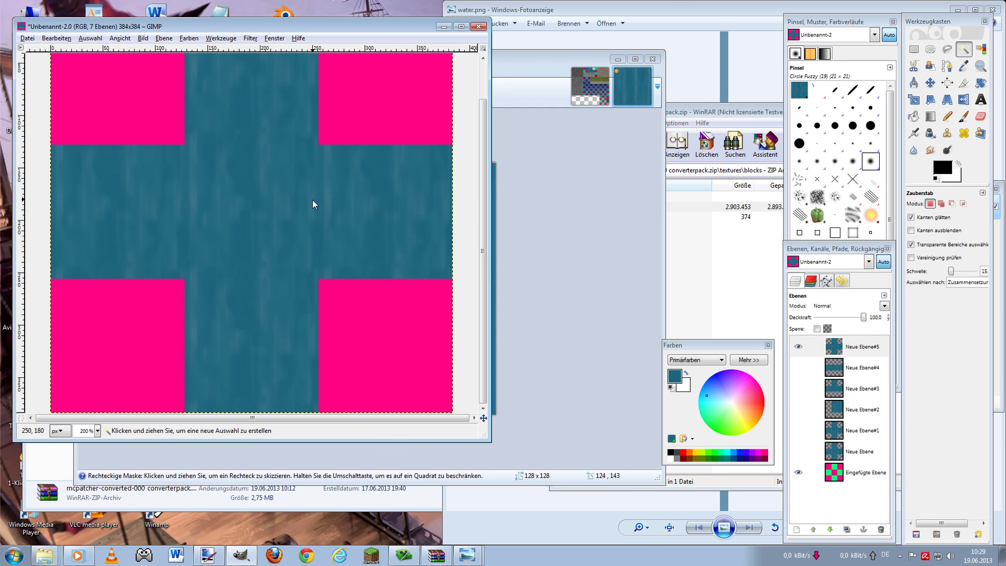
scroll(310, 205, "up", 2)
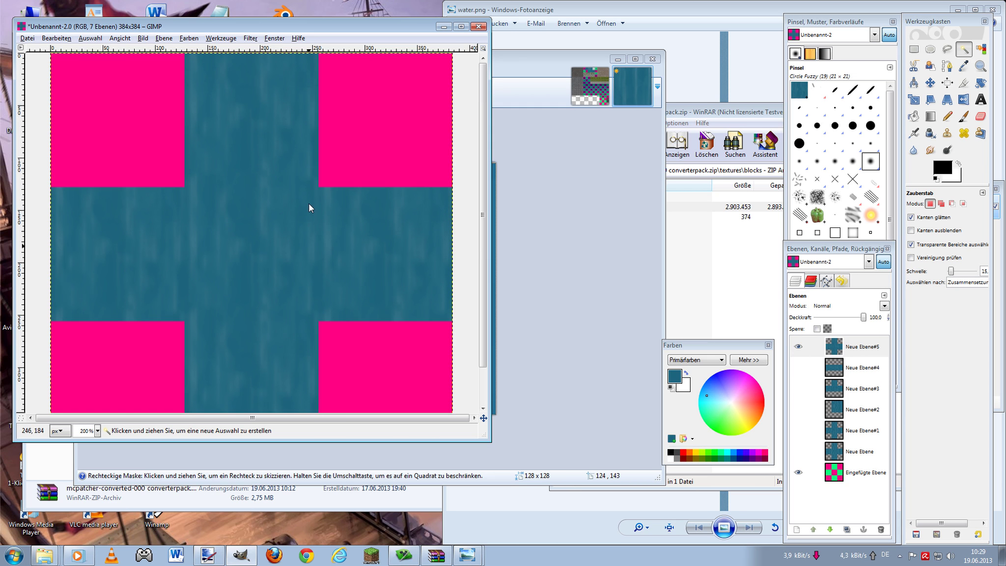
- Paste and anchor water tiles onto the top-right, top-left and bottom-left squares
key("ctrl+v")
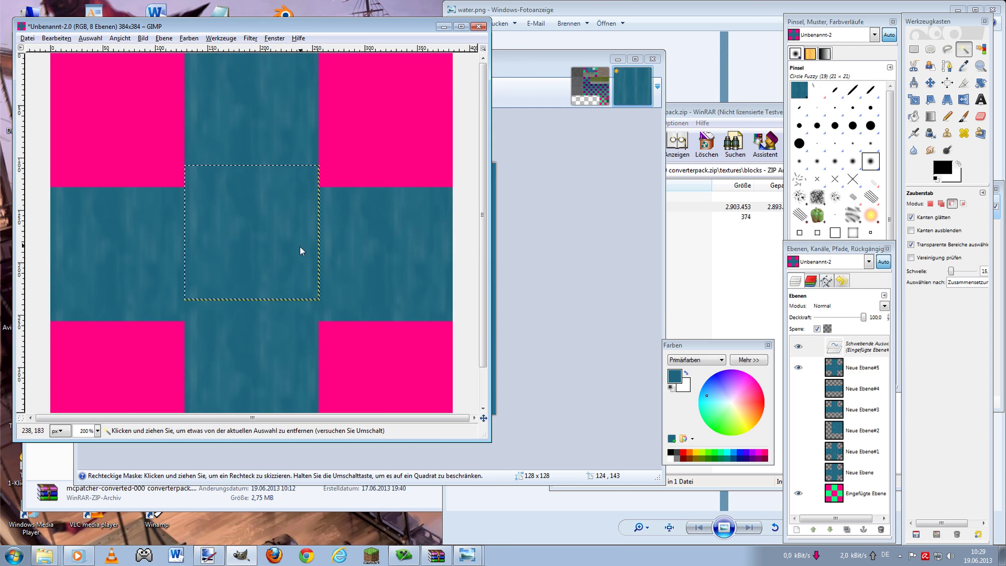
left_click_drag(251, 268, 343, 158)
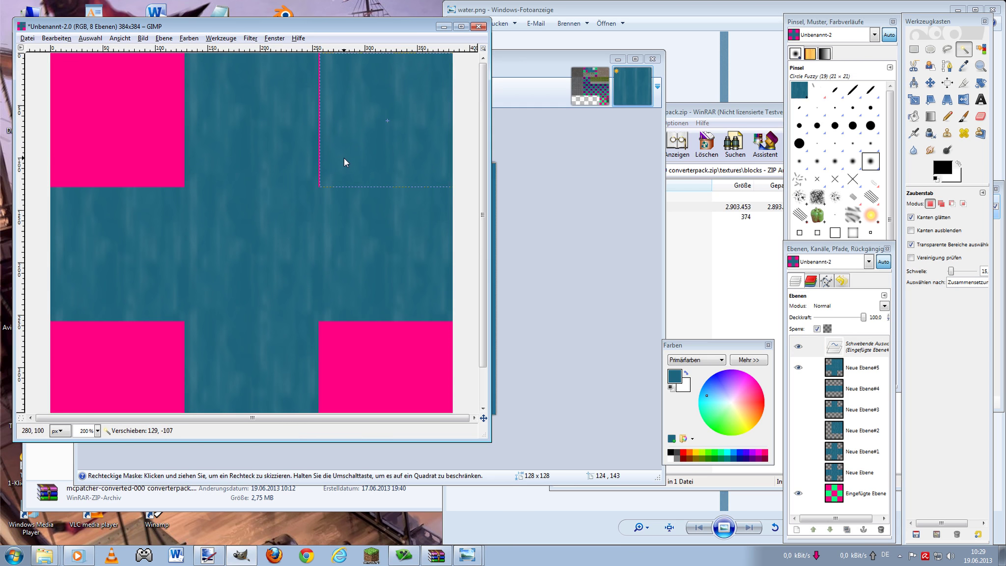
left_click(311, 232)
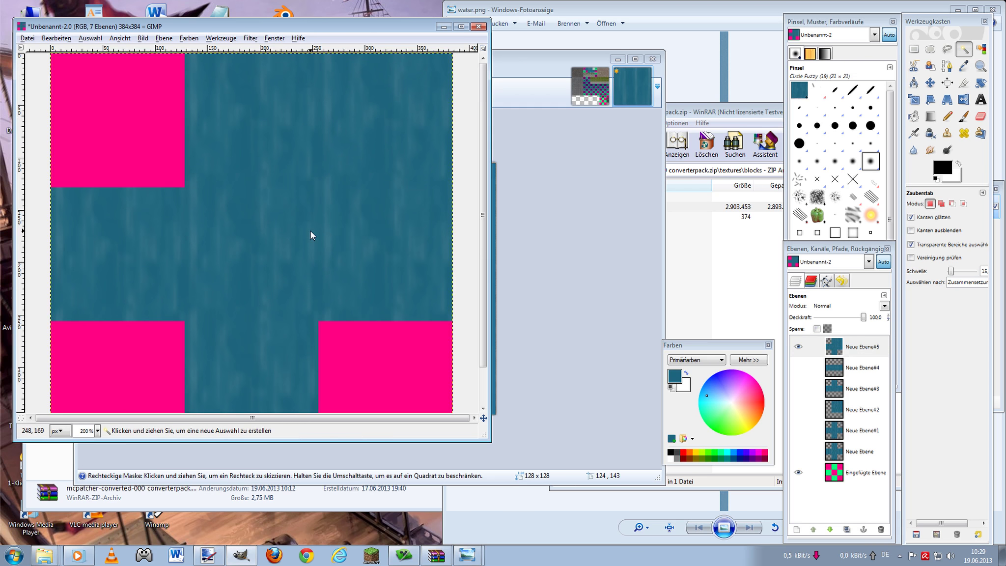
key("ctrl+v")
mouse_move(291, 239)
left_mouse_down()
mouse_move(170, 146)
mouse_move(148, 148)
left_mouse_up()
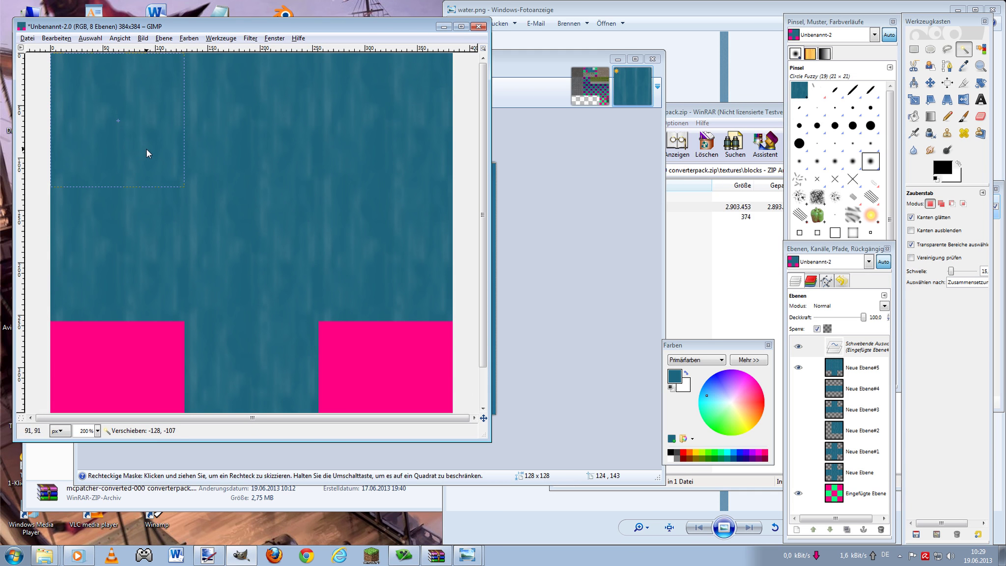
left_click(368, 184)
scroll(252, 175, "down", 2)
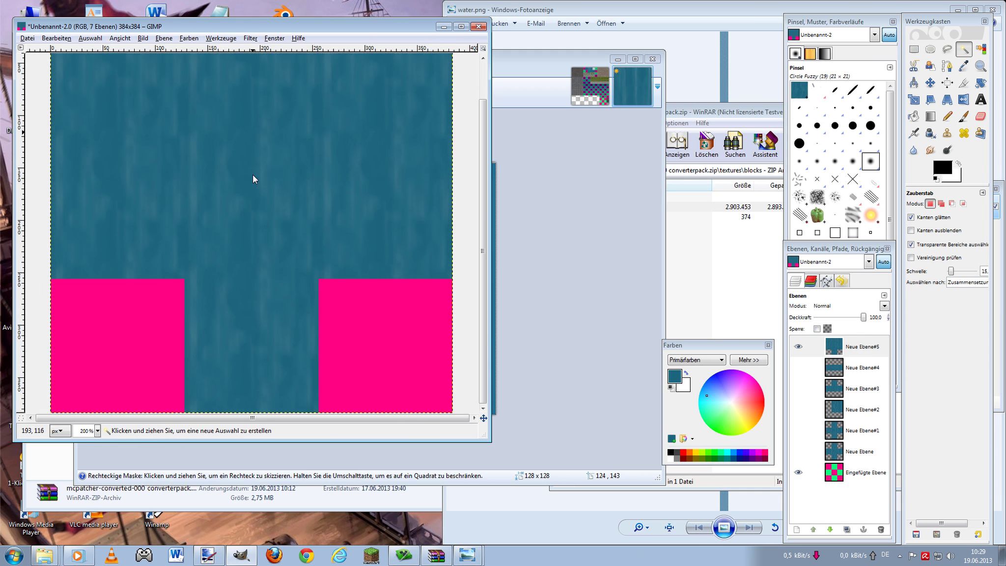
key("ctrl+v")
mouse_move(223, 166)
left_mouse_down()
mouse_move(299, 264)
mouse_move(388, 310)
mouse_move(349, 305)
left_mouse_up()
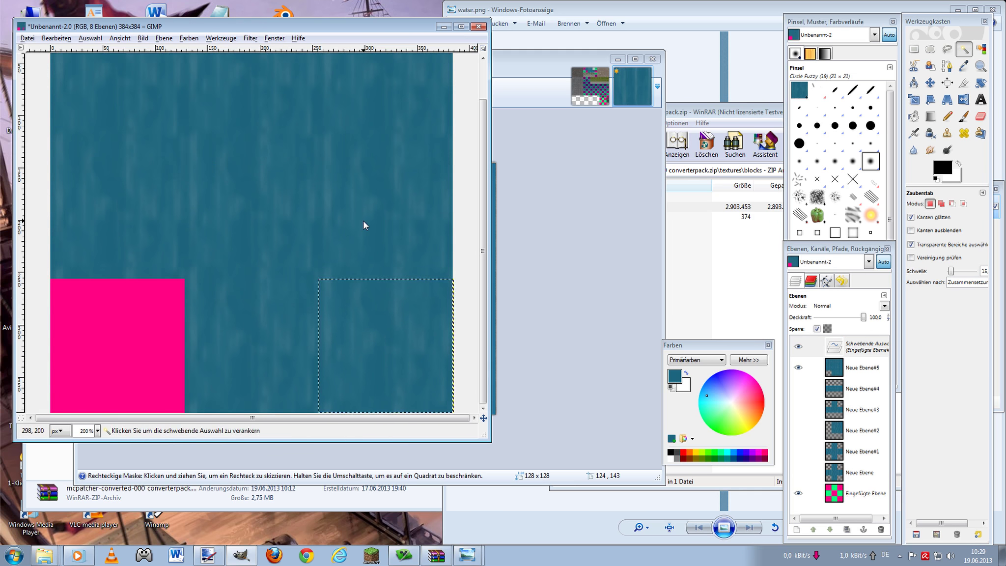
mouse_move(363, 221)
left_mouse_down()
mouse_move(224, 272)
mouse_move(253, 213)
mouse_move(145, 323)
left_mouse_up()
left_click(253, 193)
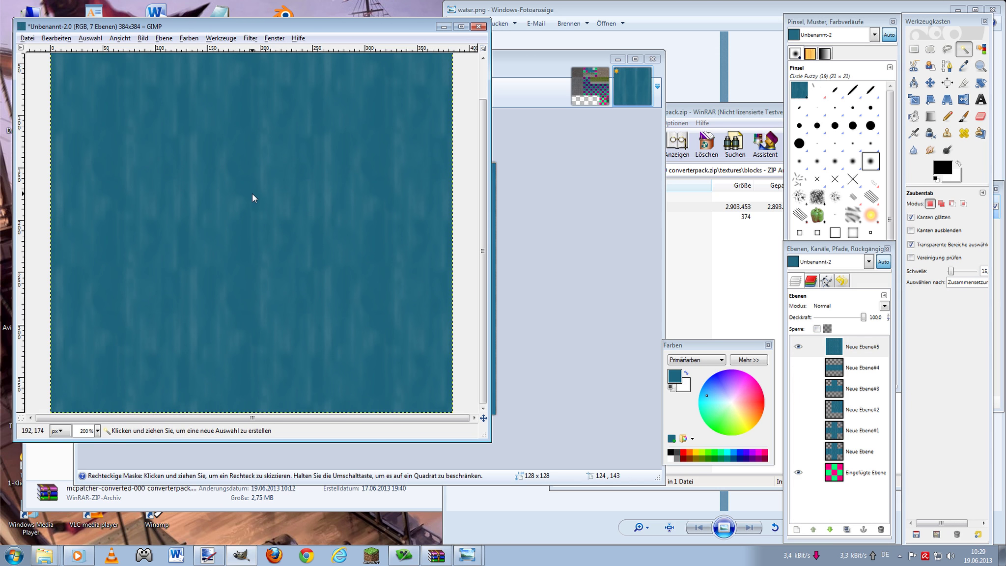
scroll(253, 194, "up", 2)
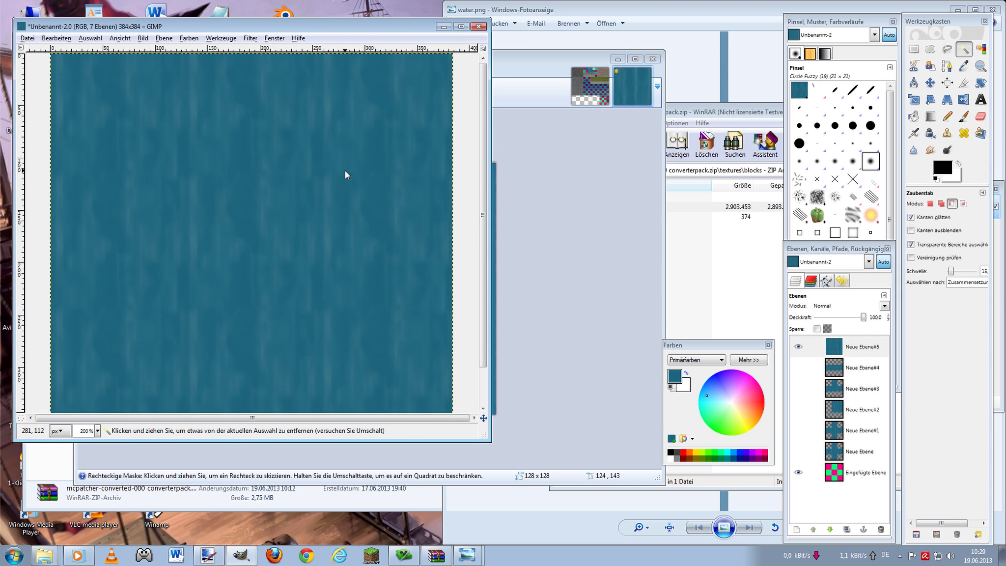
scroll(344, 175, "down", 1, "ctrl")
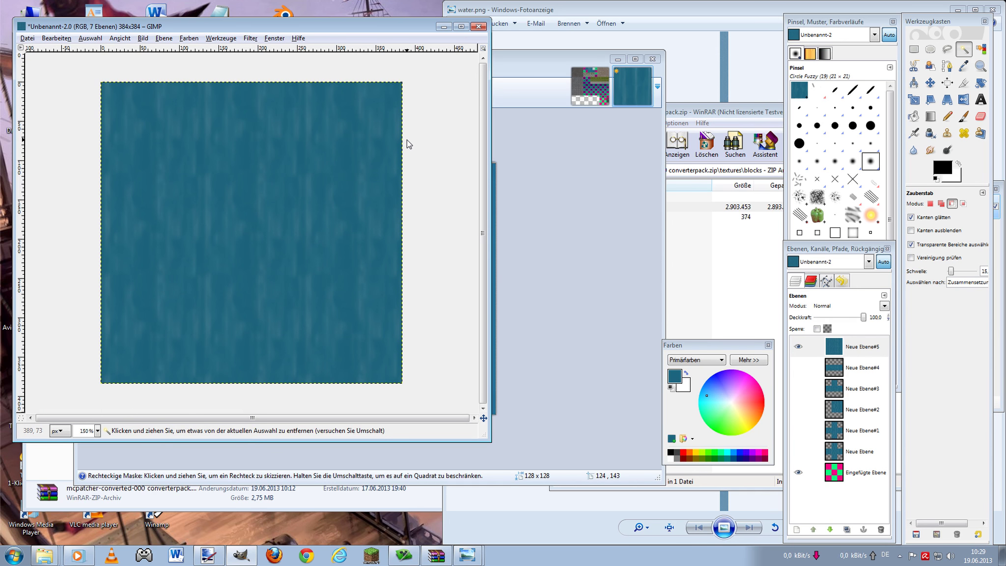
left_click(862, 474)
- In Paint.NET, create a new 384×384 image and paste the checkerboard into it
left_click(531, 59)
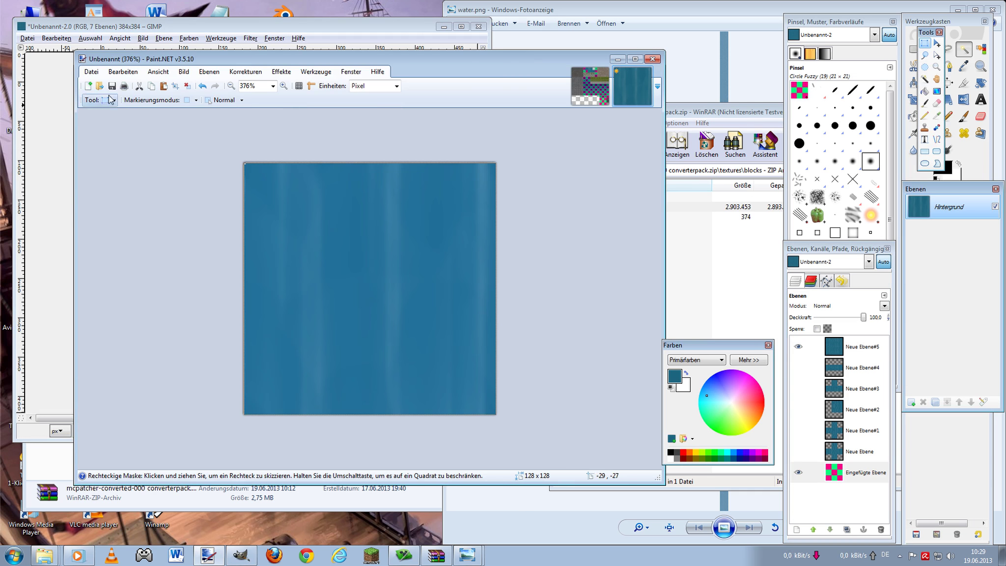
left_click(89, 86)
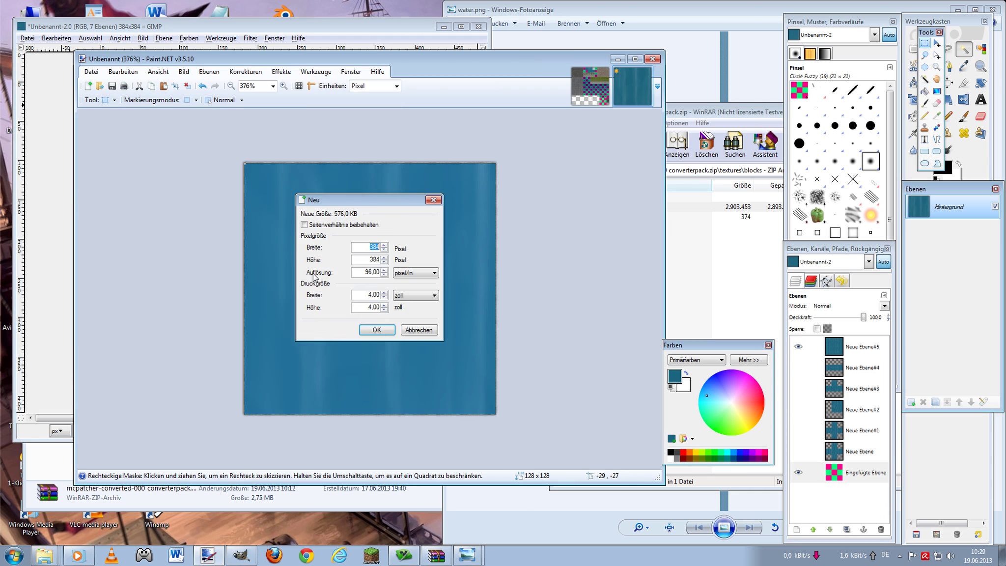
left_click(386, 332)
key("ctrl+v")
- In GIMP, copy water layer Neue Ebene#5 and add a transparent layer Neue Ebene#6
left_click(146, 26)
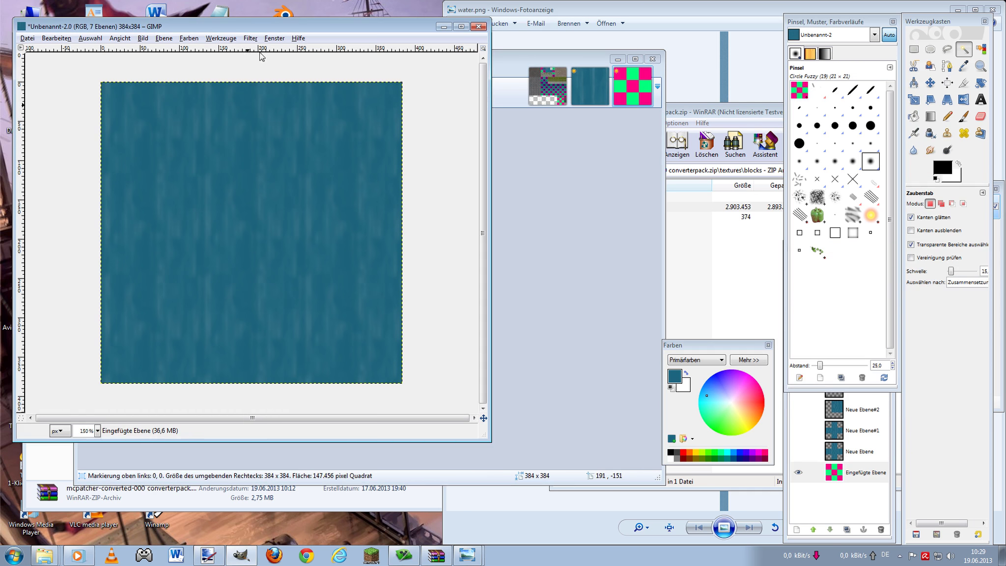
left_click(843, 443)
left_click(862, 346)
key("ctrl+c")
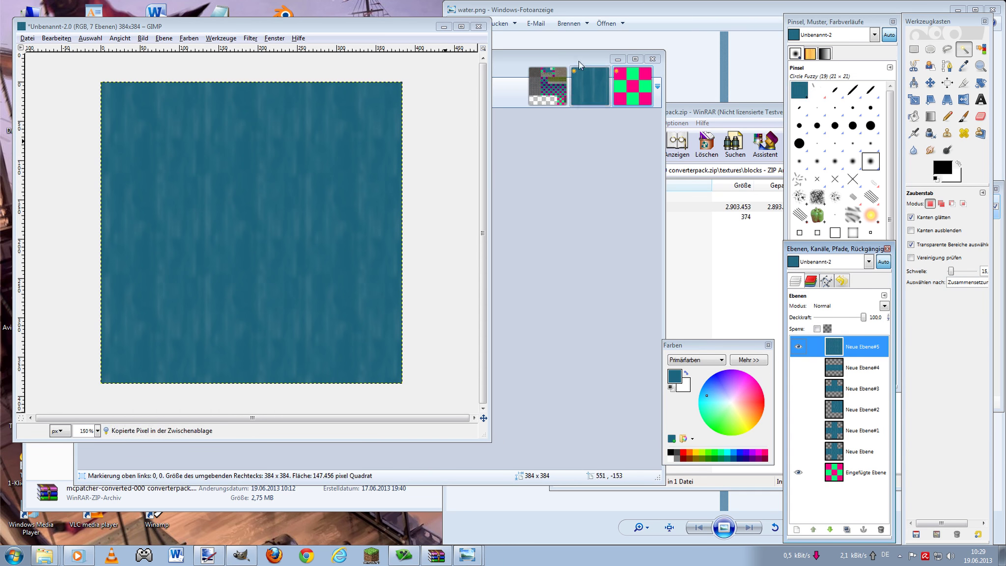
left_click(576, 50)
left_click(796, 529)
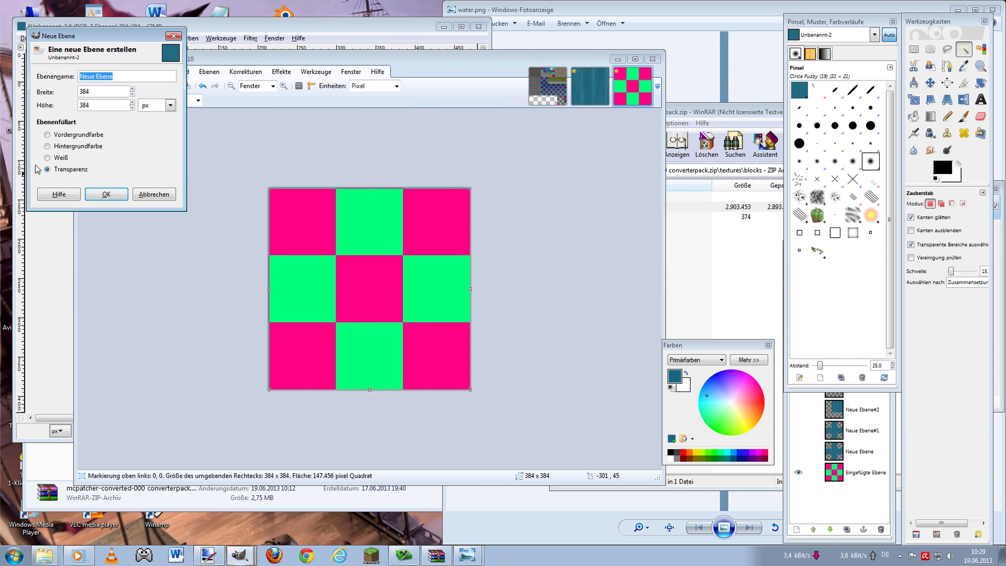
left_click(105, 193)
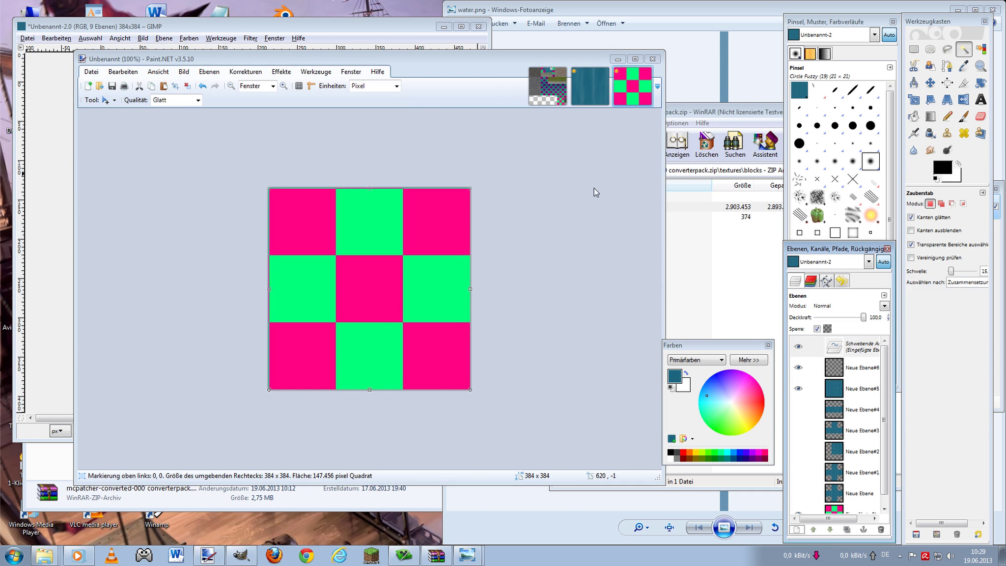
- Paste the water texture onto a new layer over the checkerboard, then activate the background layer
left_click(569, 301)
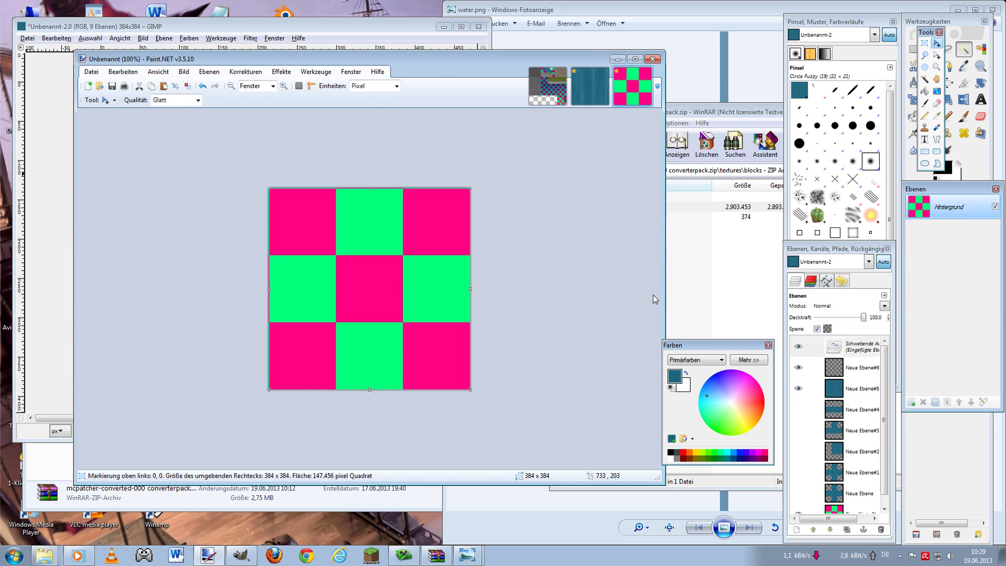
key("ctrl+v")
key("ctrl+z")
left_click(911, 401)
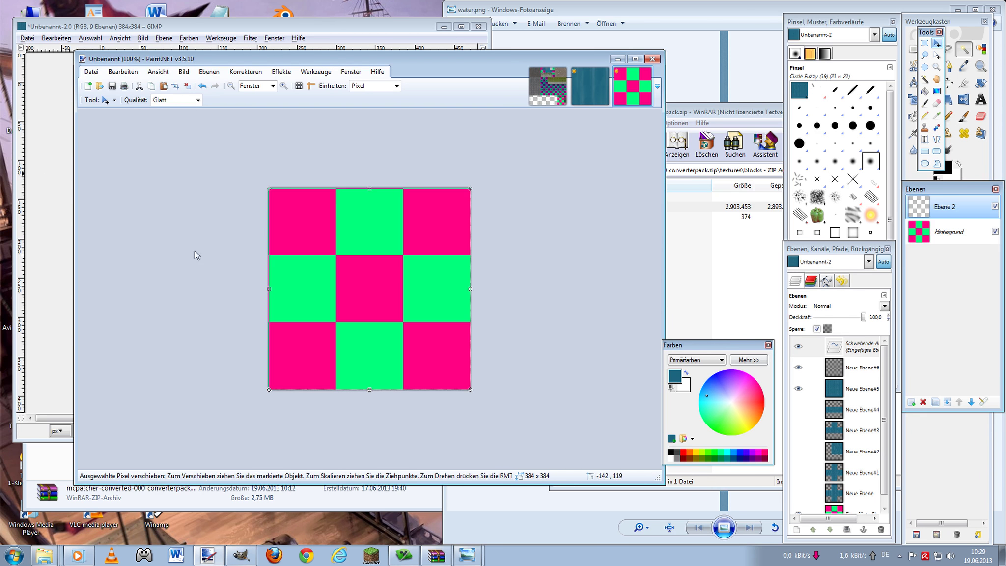
key("ctrl+v")
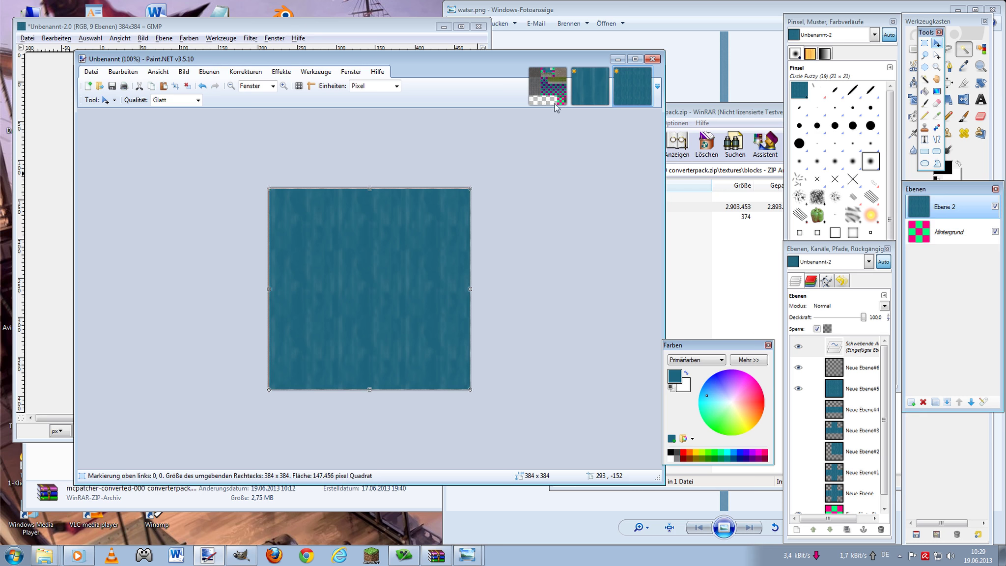
left_click(953, 234)
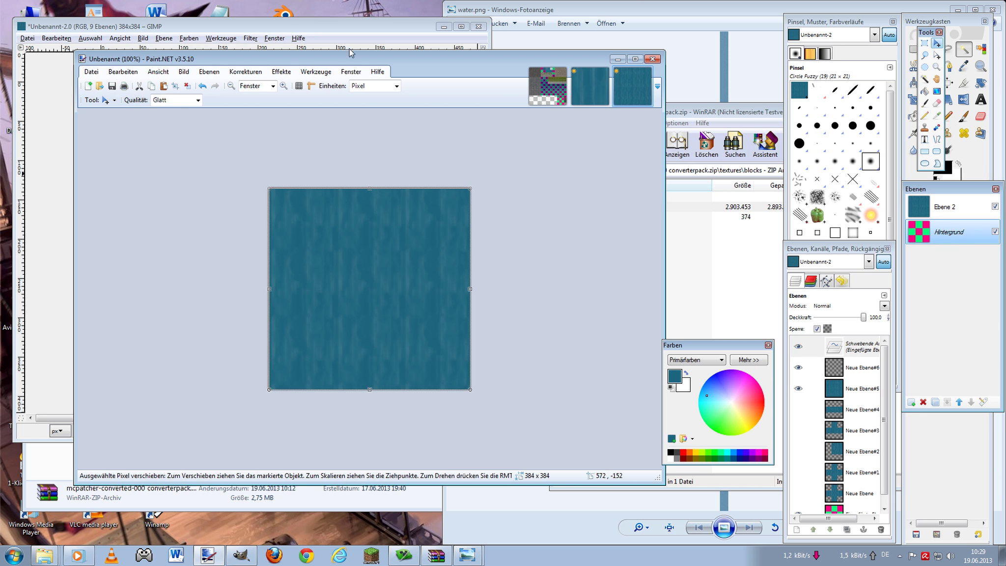
- Magic Wand-select the centre pink 128×128 tile of the checkerboard
left_click(262, 28)
left_click(553, 92)
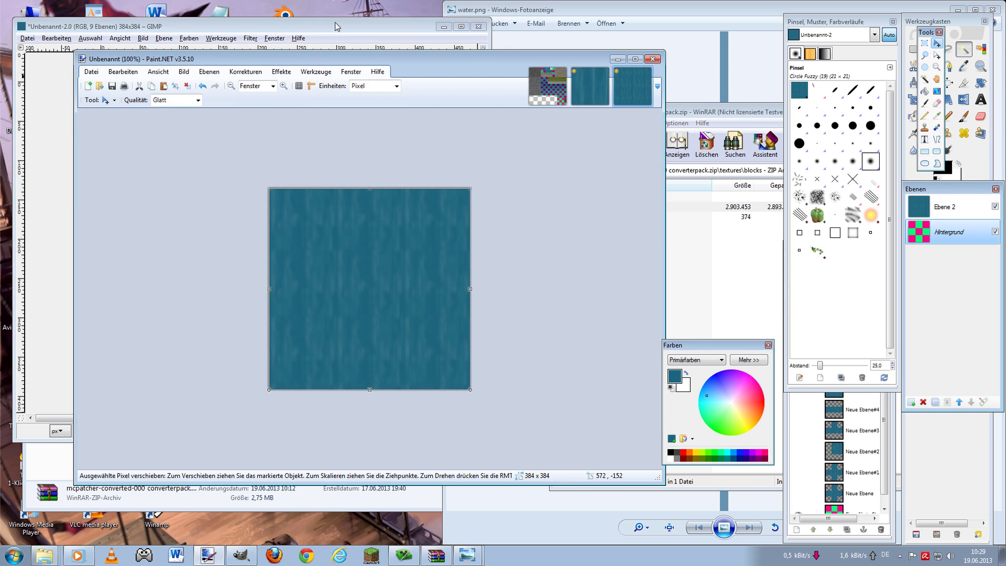
left_click(515, 76)
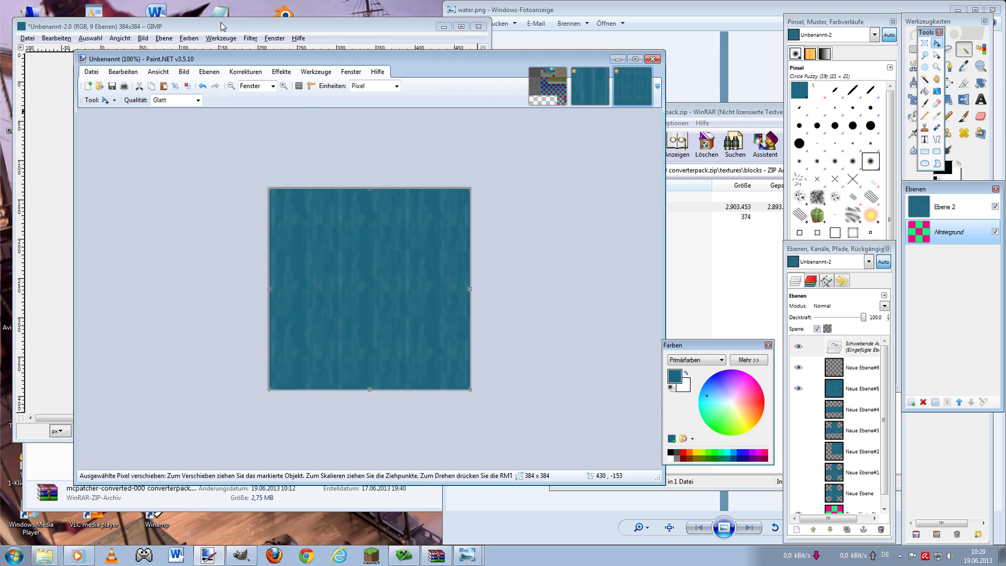
left_click(225, 25)
left_click(505, 59)
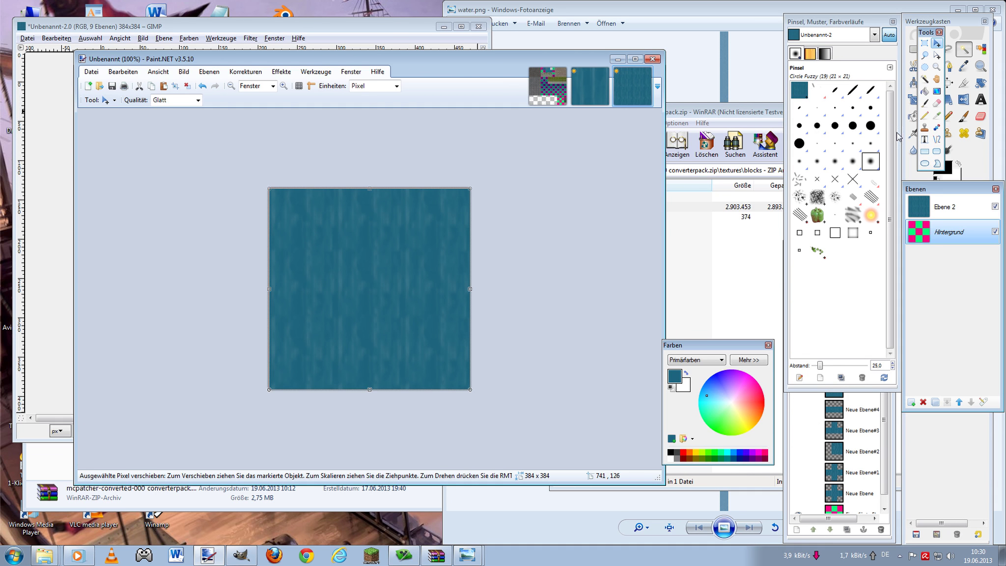
left_click(925, 80)
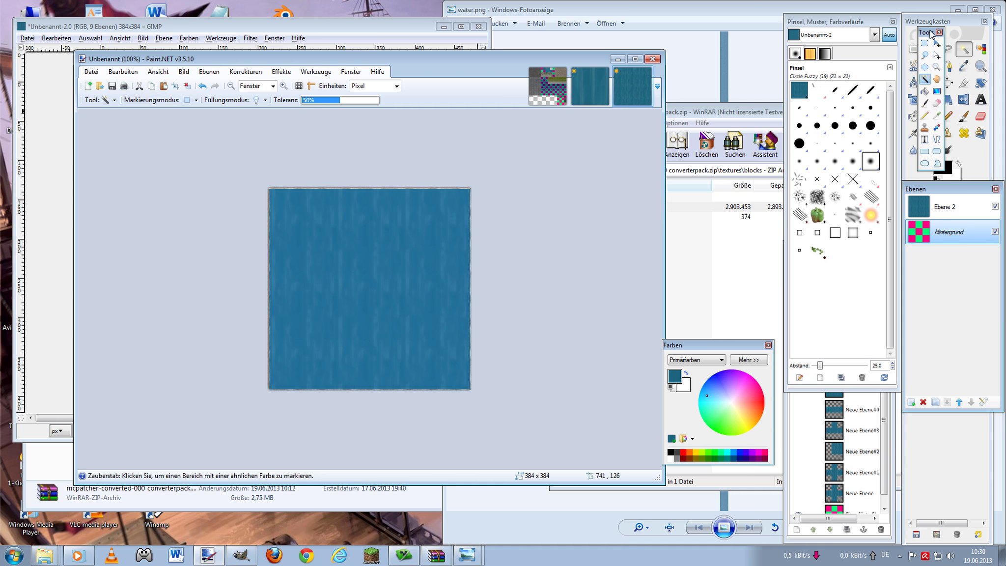
left_click(364, 26)
left_click(513, 60)
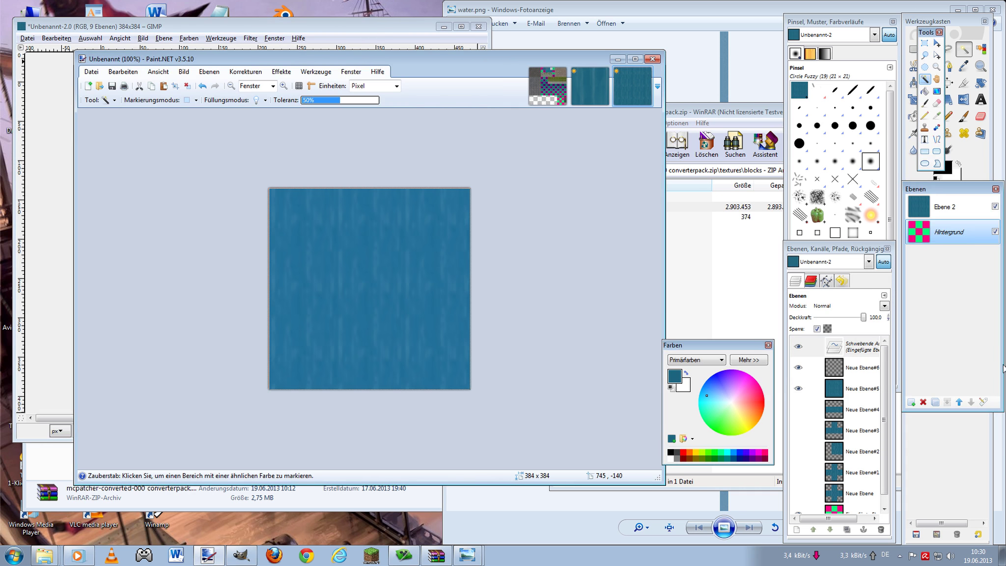
left_click(401, 312)
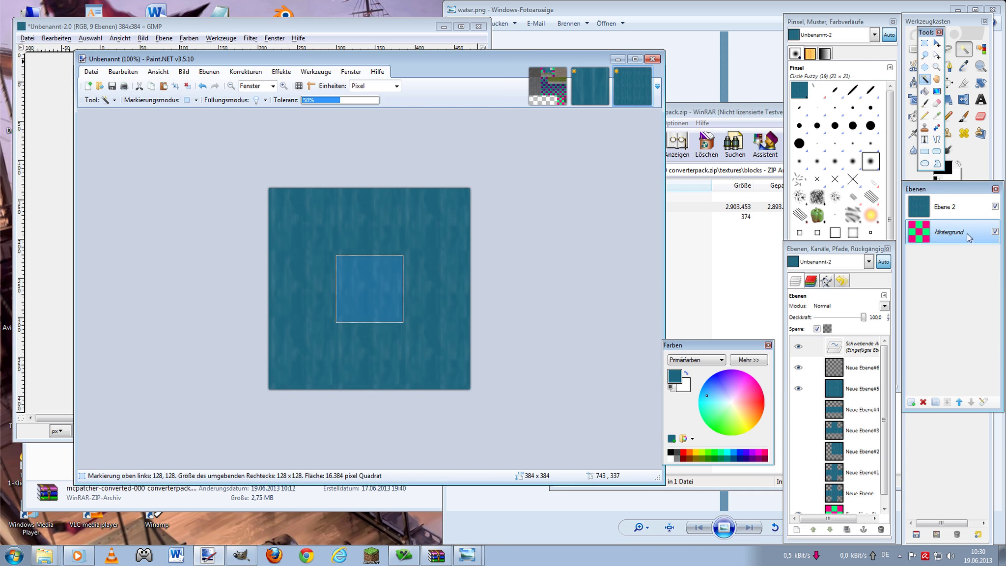
- Paste the pink tile onto new layer Ebene 3 and move it flush into the lower-left corner at 0,256
left_click(960, 208)
left_click(911, 402)
key("m")
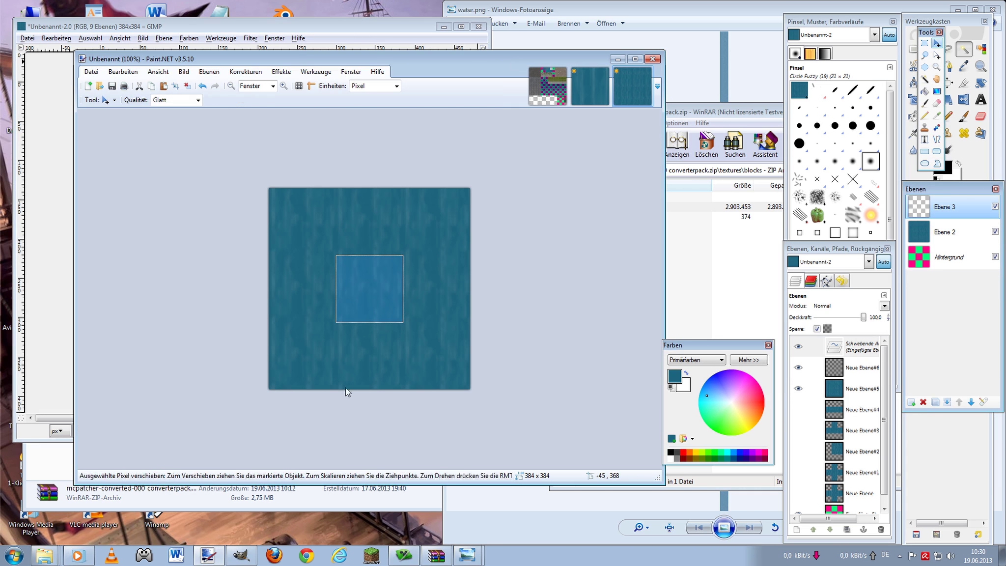
key("ctrl+v")
mouse_move(392, 293)
left_mouse_down()
mouse_move(311, 391)
mouse_move(321, 345)
left_mouse_up()
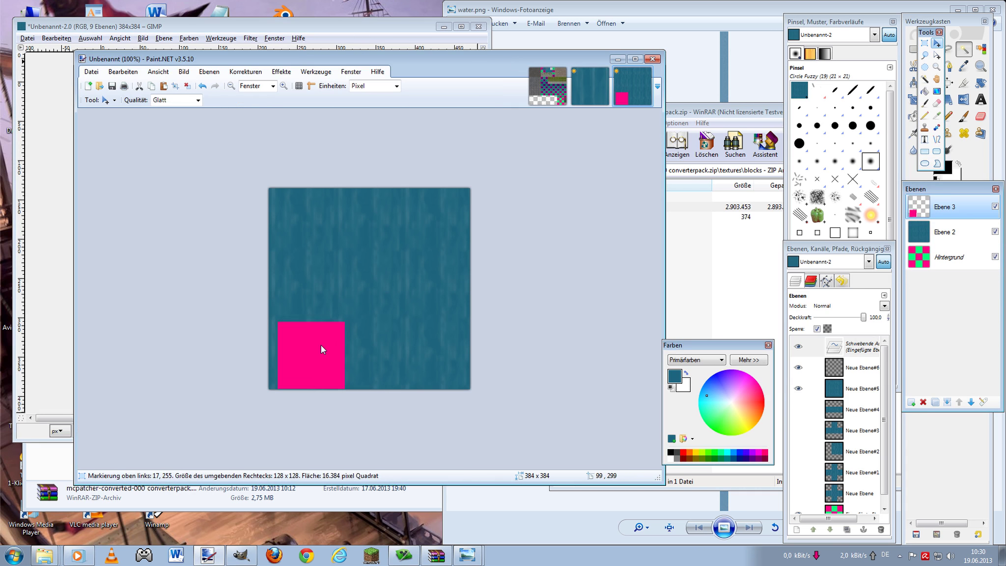
scroll(320, 345, "up", 4)
scroll(393, 346, "up", 8)
scroll(491, 347, "up", 8)
scroll(614, 350, "up", 5)
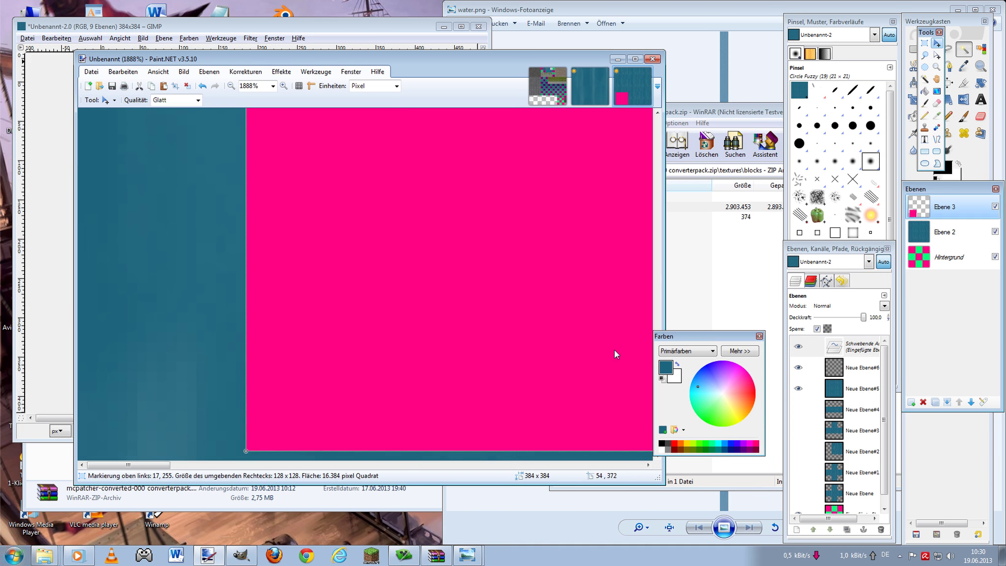
mouse_move(413, 391)
left_mouse_down()
mouse_move(257, 394)
mouse_move(252, 407)
left_mouse_up()
scroll(302, 339, "down", 4)
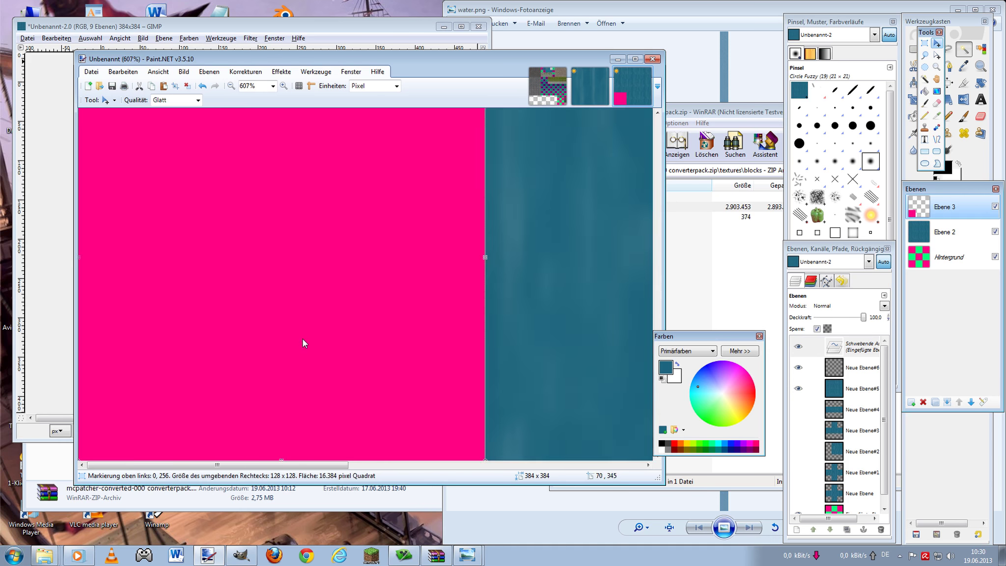
scroll(302, 339, "down", 3)
scroll(298, 337, "down", 2)
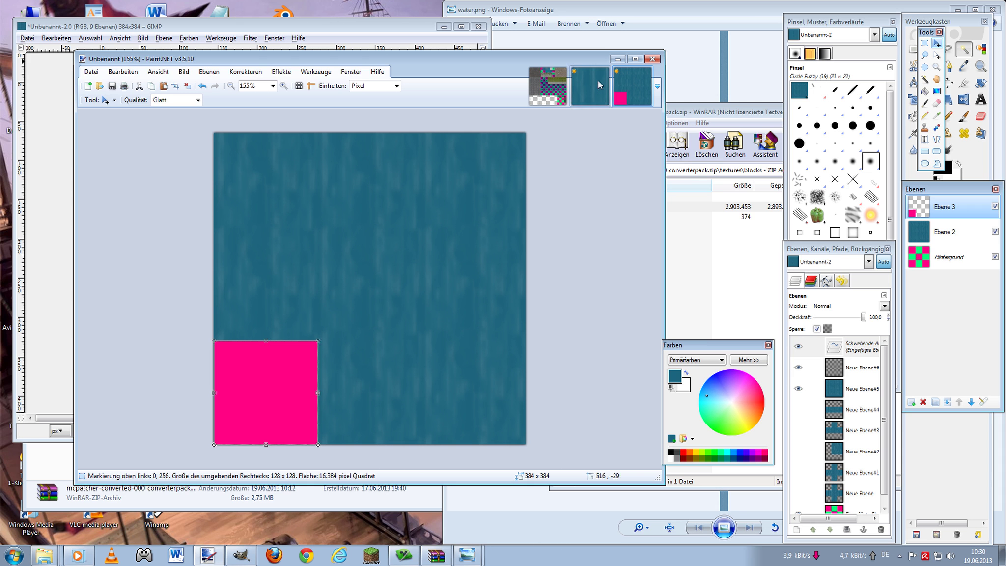
left_click(581, 88)
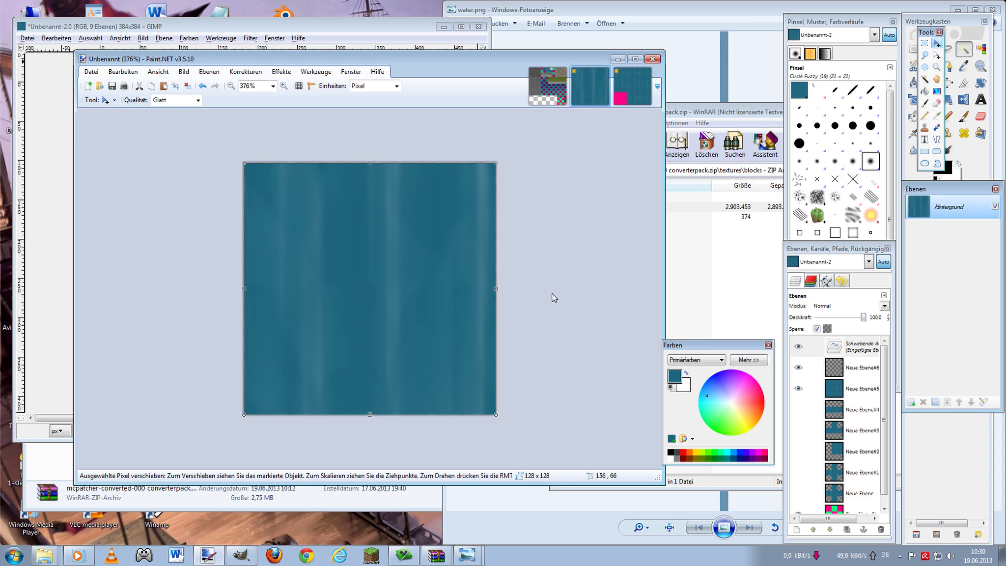
left_click(545, 91)
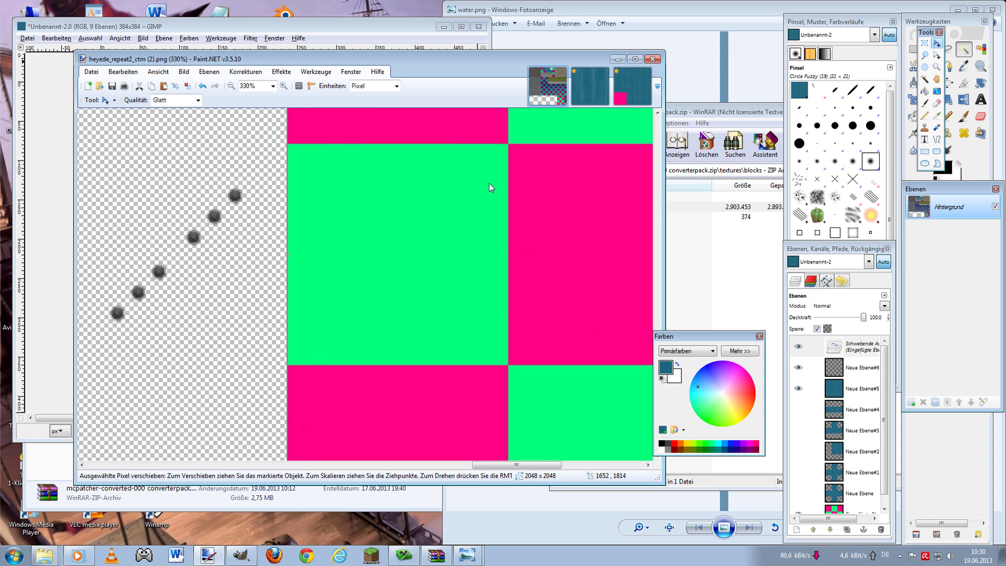
scroll(635, 164, "down", 2)
scroll(616, 170, "up", 3)
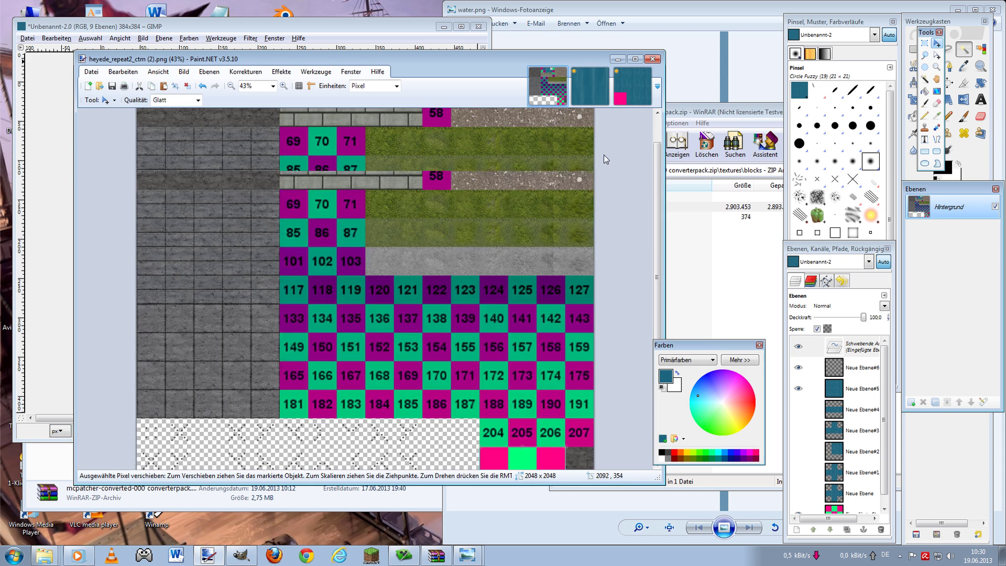
scroll(604, 155, "up", 2)
scroll(306, 171, "up", 4)
scroll(321, 225, "up", 1)
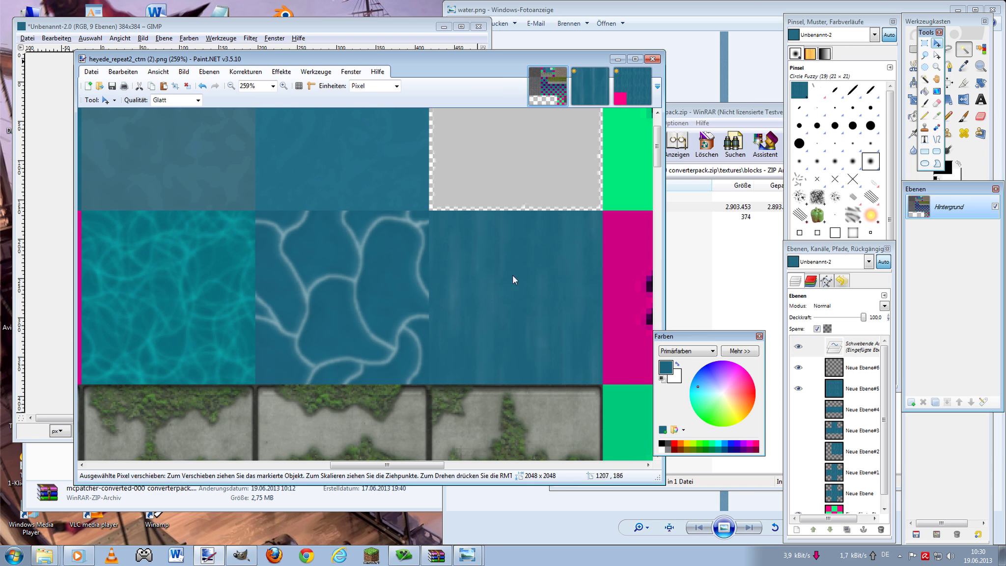
left_click(635, 95)
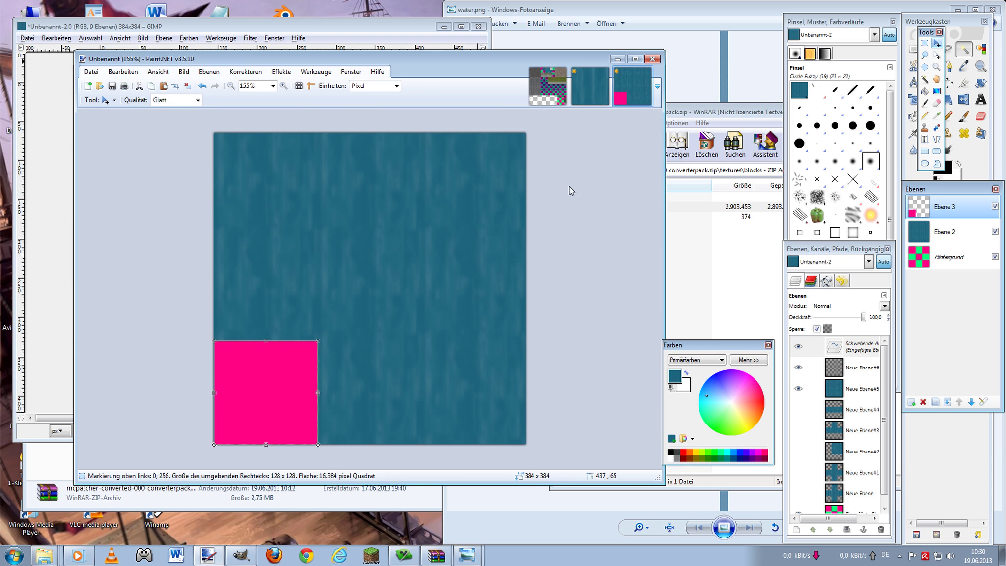
- Return to the water image, try moving the pink square, and undo the move
left_click(545, 89)
left_click(633, 88)
left_click_drag(339, 330, 352, 346)
key("ctrl+z")
left_click(925, 44)
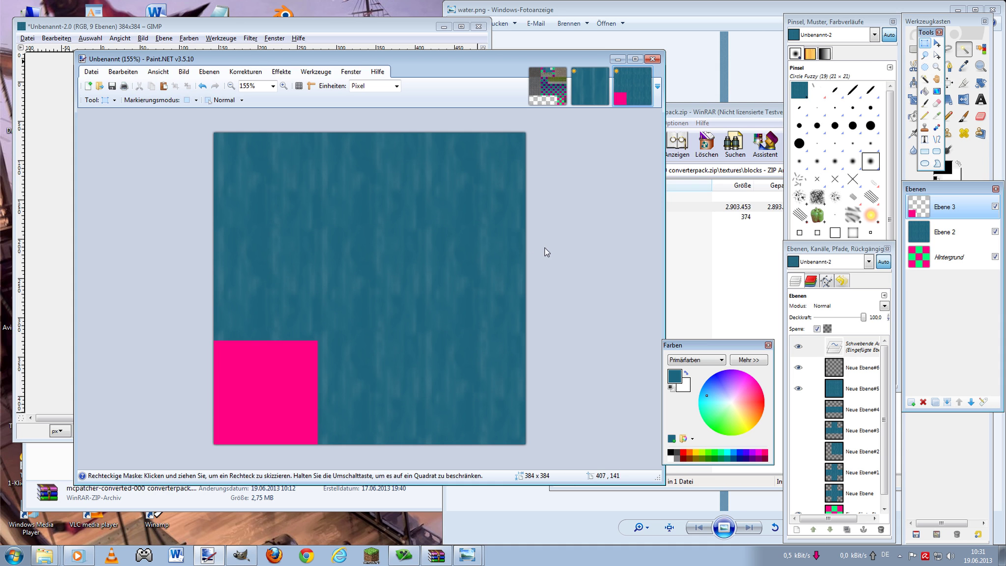
- Open anim_raster from the anim texturen mc folder in Paint.NET via Bearbeiten
right_click(56, 551)
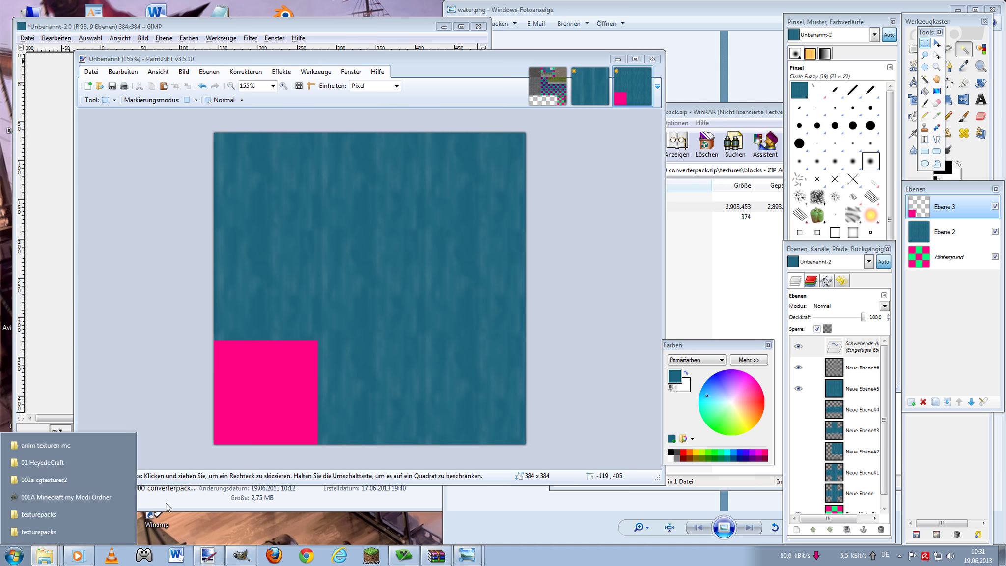
left_click(37, 445)
left_click(310, 199)
right_click(308, 195)
left_click(345, 215)
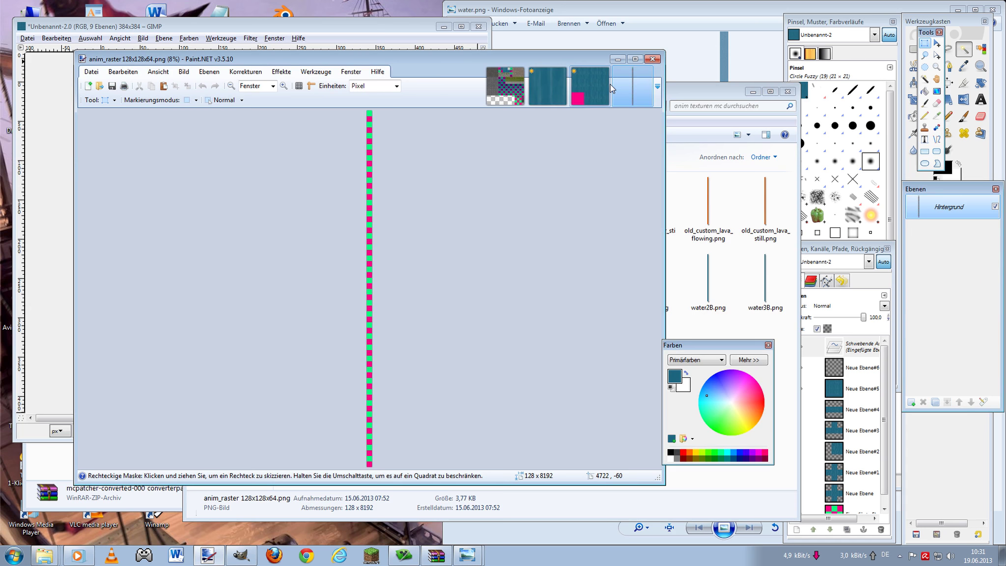
- Magic Wand the pink square region and take the matching 128×128 tile from water layer Ebene 2
left_click(609, 84)
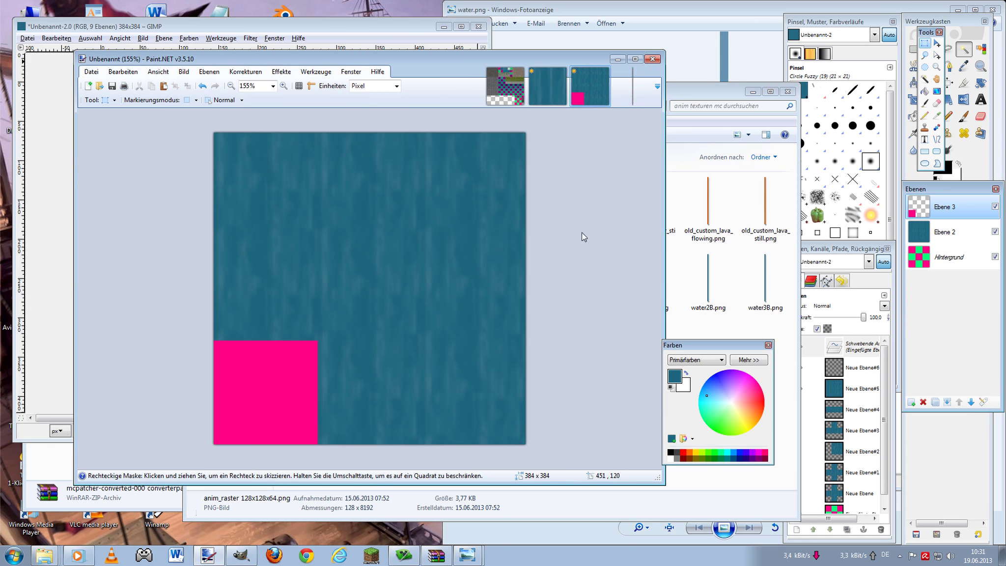
left_click(926, 79)
left_click(259, 375)
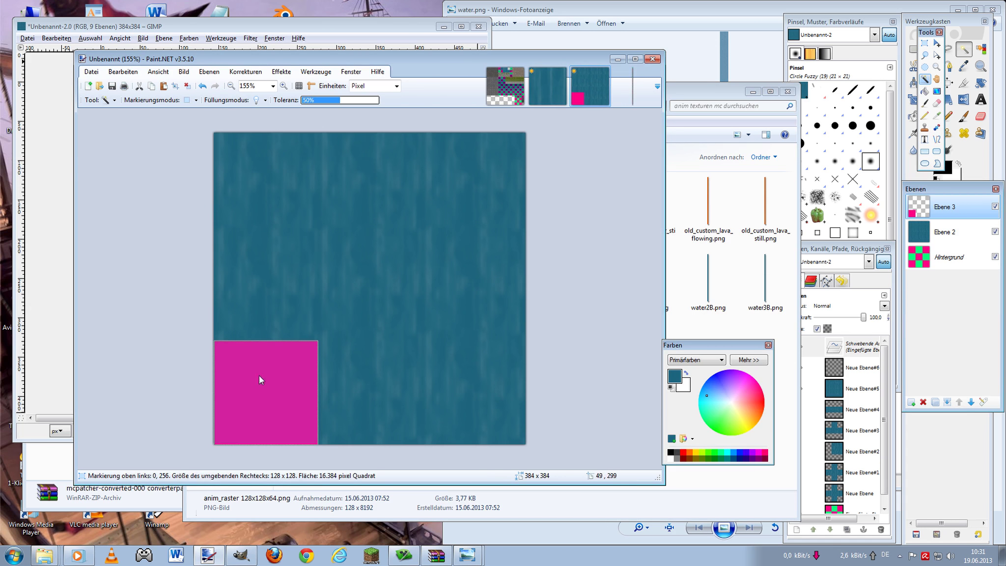
left_click(923, 227)
left_click(617, 88)
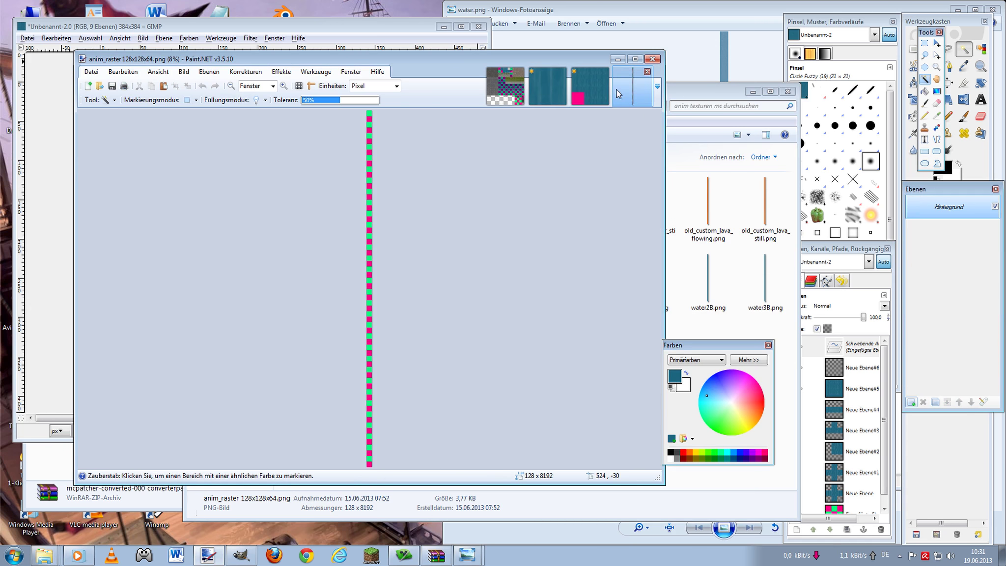
scroll(539, 210, "up", 3)
scroll(536, 206, "up", 3)
scroll(382, 270, "up", 5)
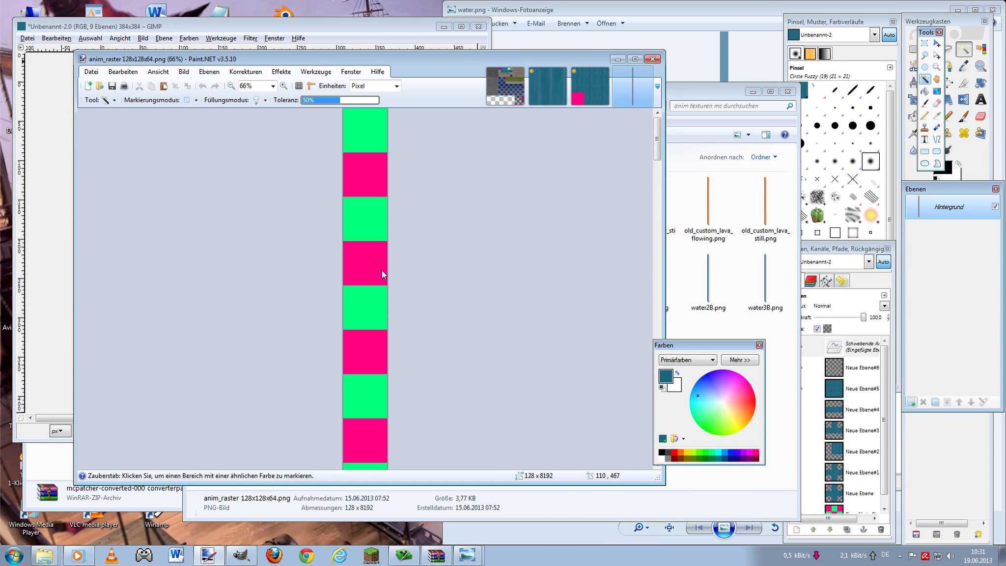
- Paste the water tile onto a new anim_raster layer and nudge it to 0,0 over the top frame
left_click(913, 400)
key("ctrl+v")
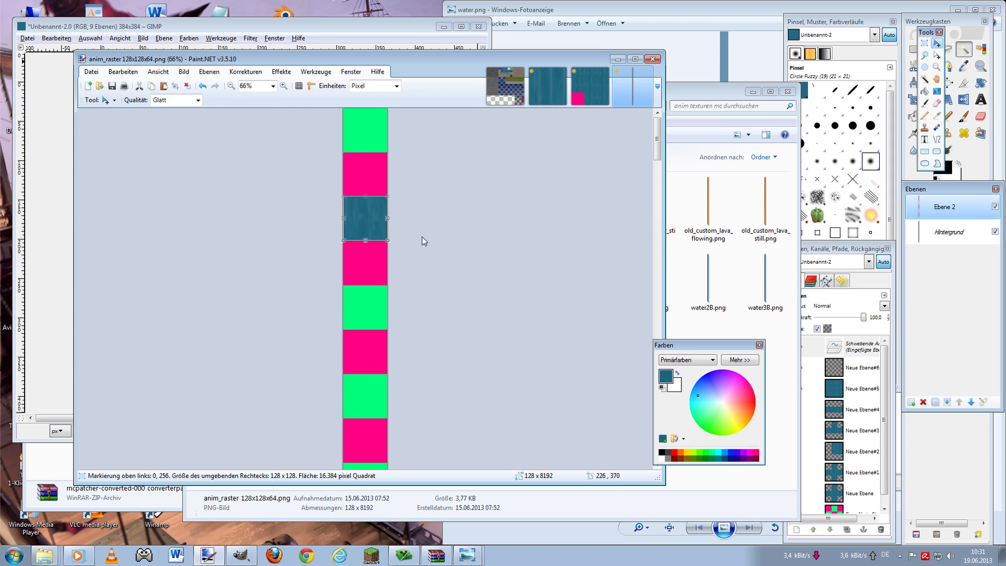
scroll(375, 171, "up", 3)
scroll(397, 322, "up", 2)
mouse_move(378, 443)
left_mouse_down()
mouse_move(371, 203)
mouse_move(386, 215)
left_mouse_up()
scroll(344, 231, "up", 3)
key("Up")
key("Up")
key("Up")
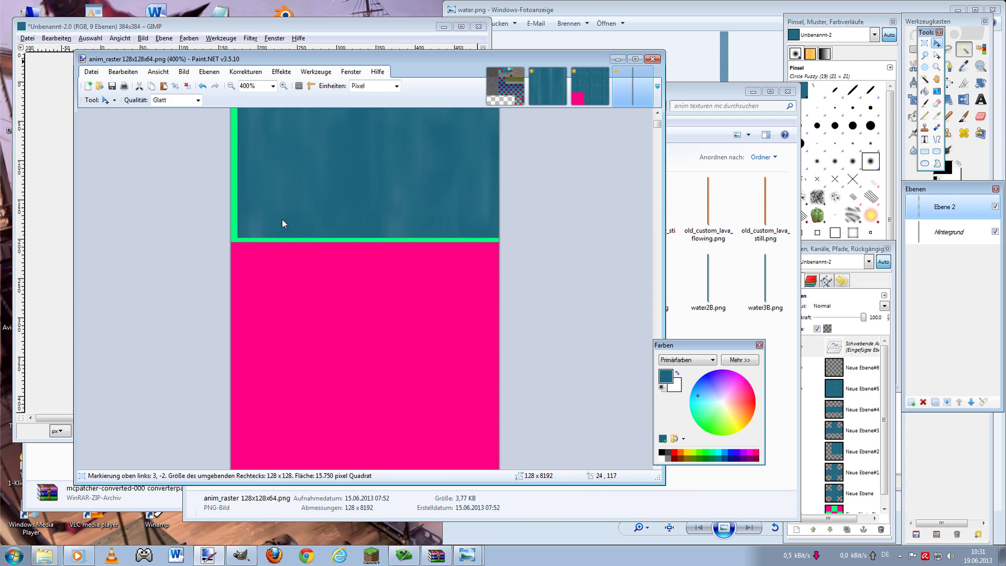
key("Left")
key("Left")
key("Left")
key("Left")
key("Left")
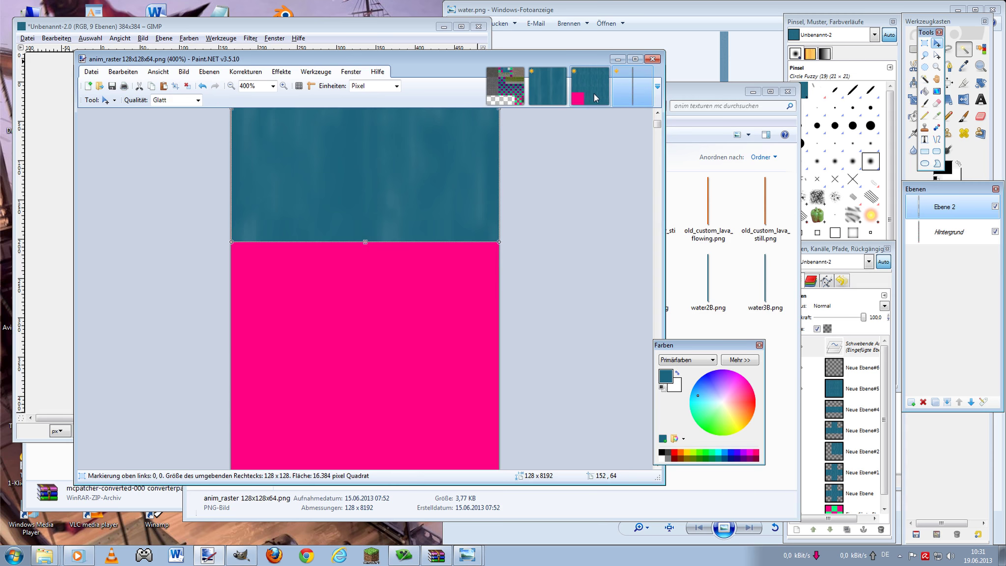
left_click(577, 97)
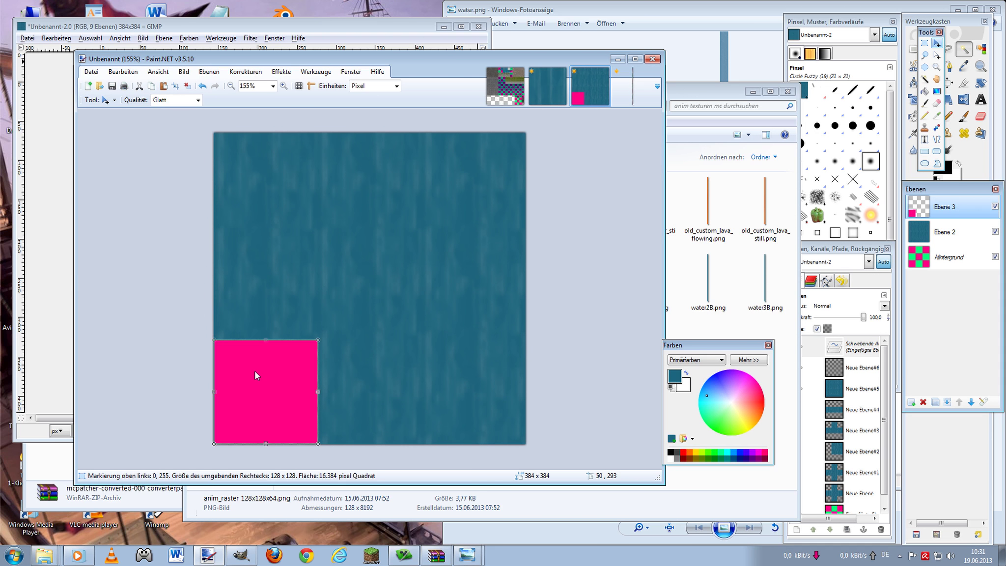
- Nudge the pink marker up, then paste the water tile into anim_raster's top 128×128 frame
key("Up")
key("Up")
left_click(951, 238)
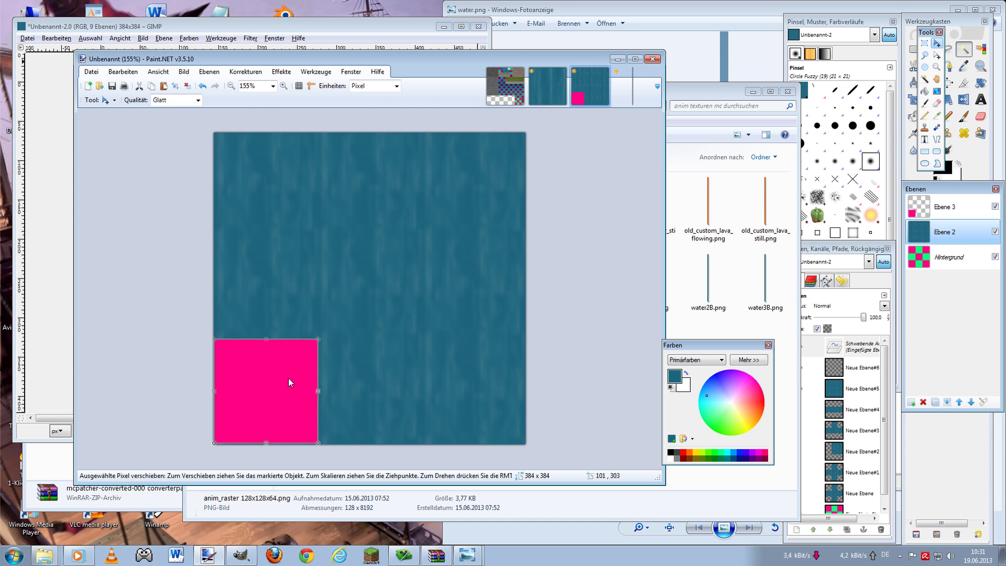
left_click(627, 83)
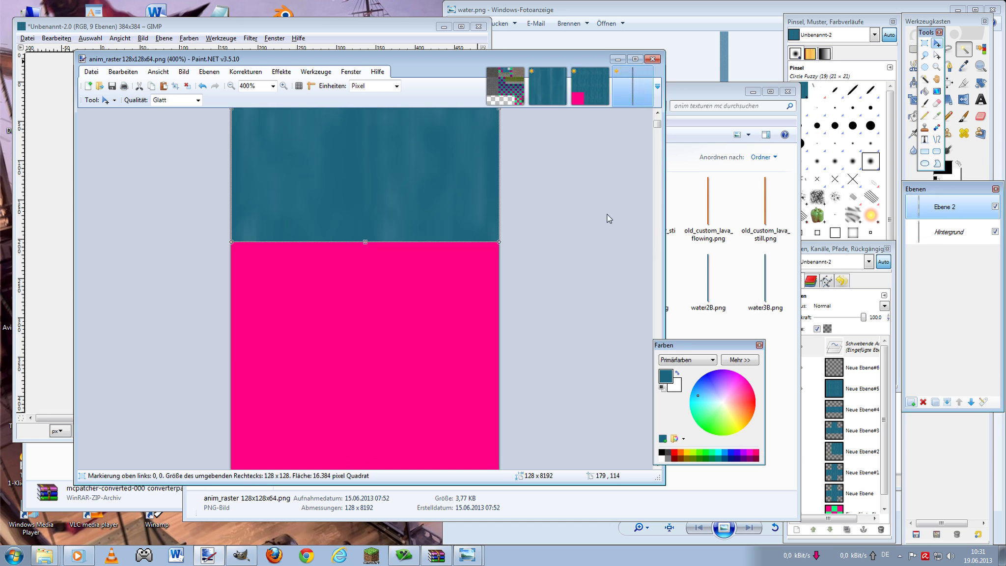
key("ctrl+v")
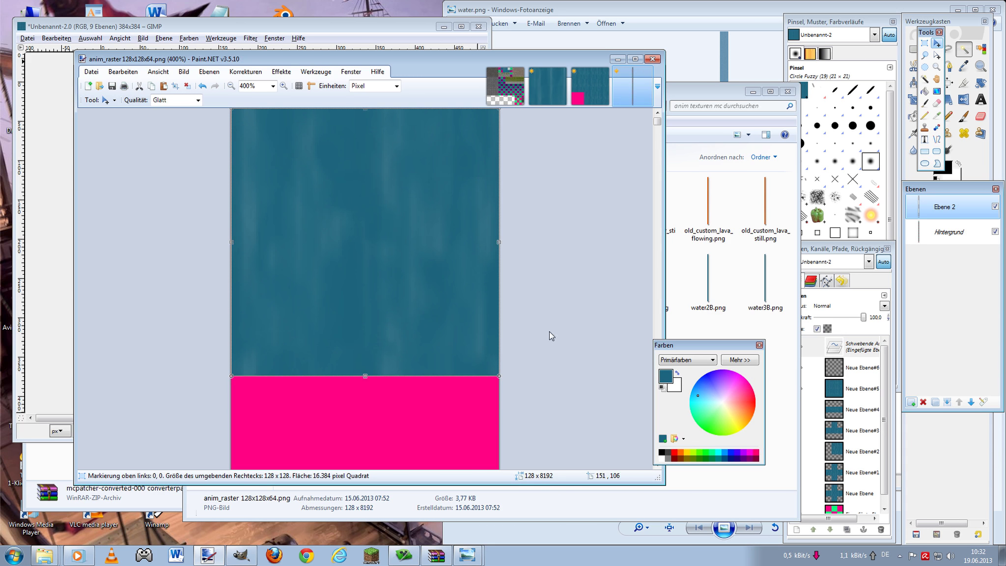
scroll(566, 272, "down", 1)
scroll(545, 294, "up", 1)
left_click(589, 86)
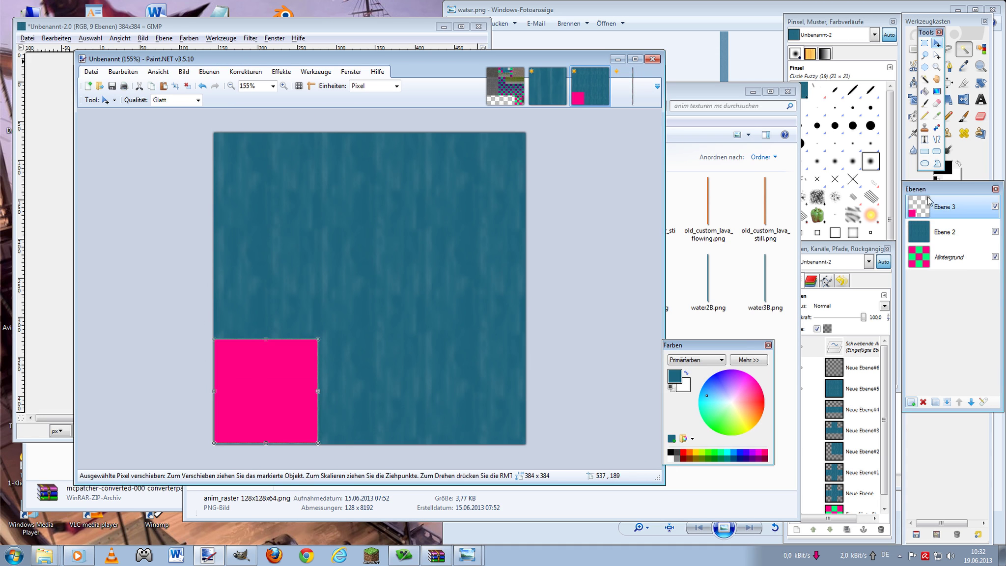
- Nudge the tile selection, select water layer Ebene 2, and scroll down the anim_raster strip
key("Down")
key("Down")
key("Up")
key("Up")
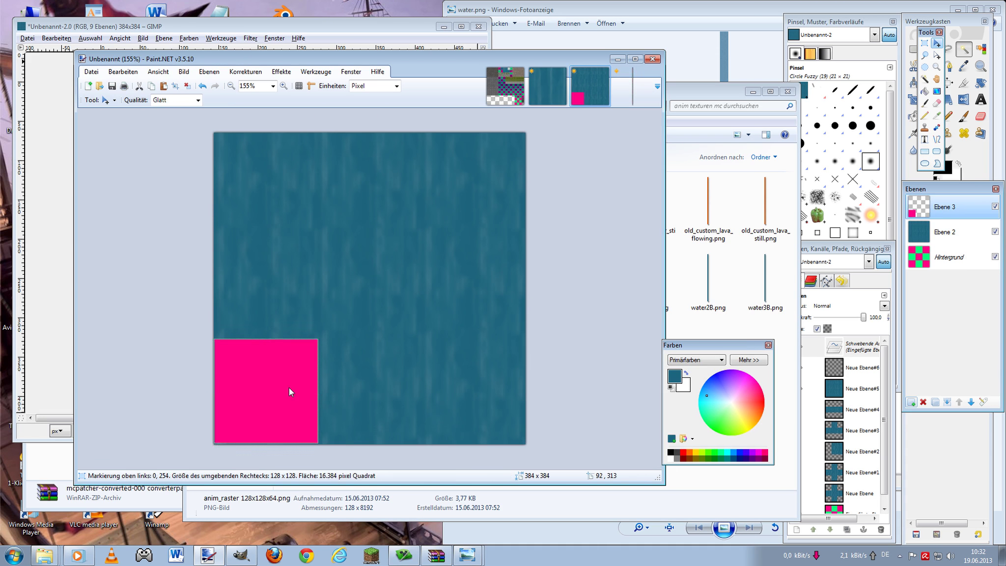
left_click(909, 228)
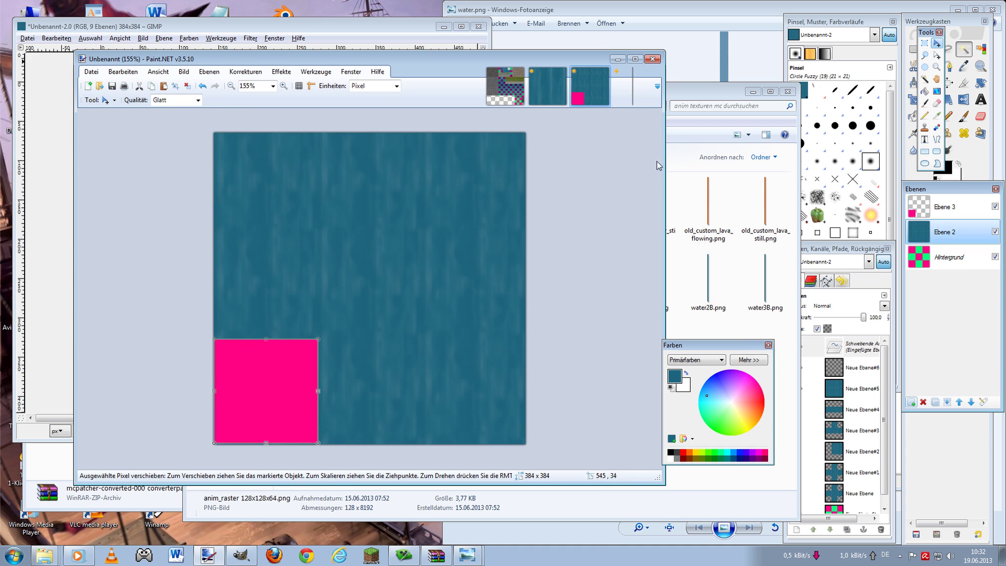
left_click(633, 86)
scroll(525, 216, "down", 1)
scroll(535, 204, "down", 2)
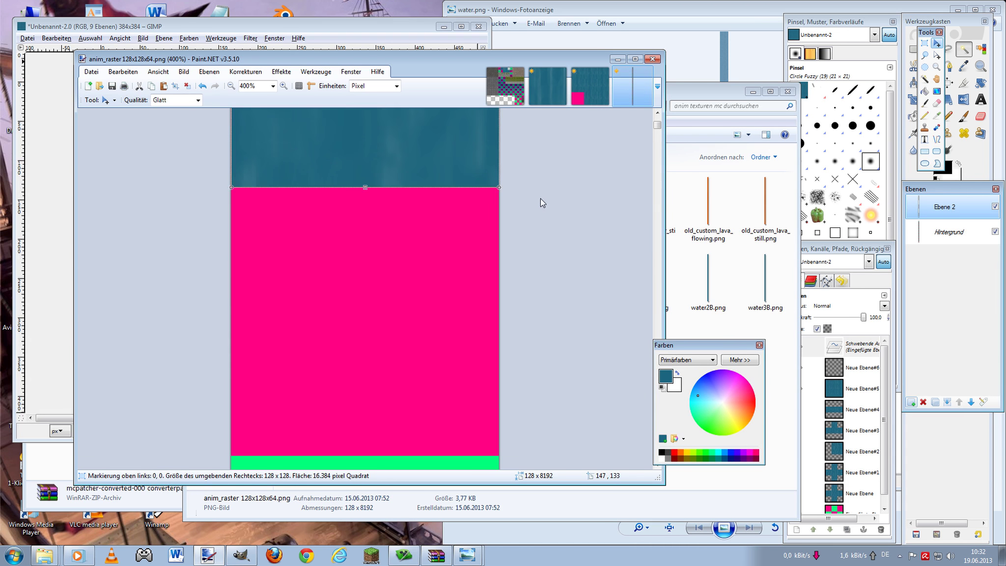
scroll(540, 198, "down", 4)
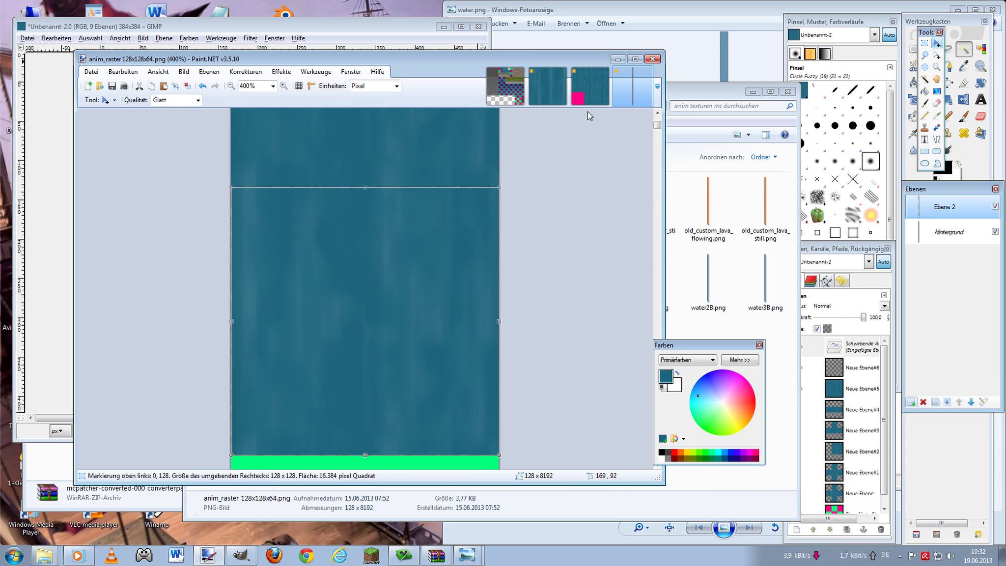
- Try moving the pasted water frame into the next slot, then undo that move
left_click(589, 94)
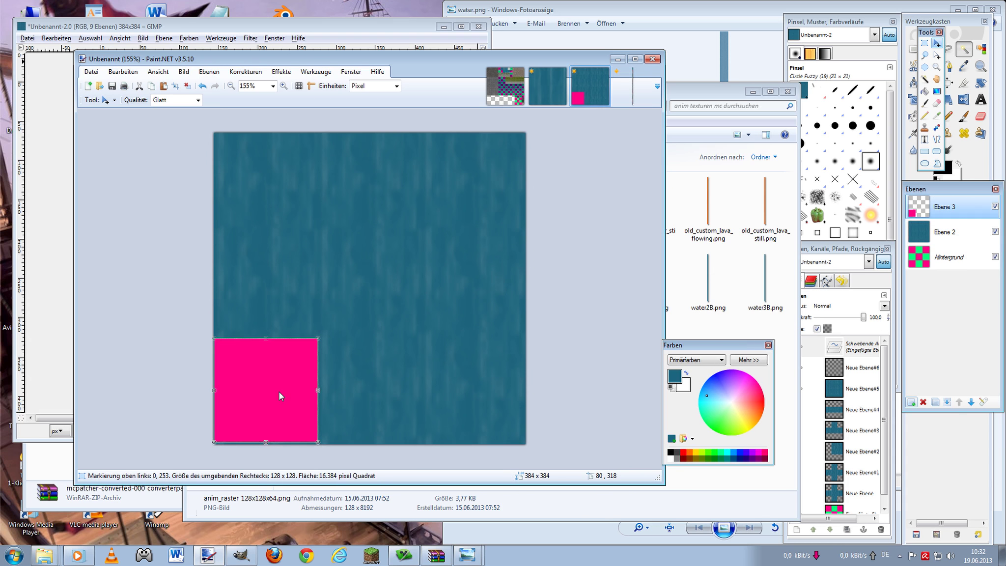
left_click_drag(279, 391, 279, 390)
left_click(931, 233)
left_click(634, 91)
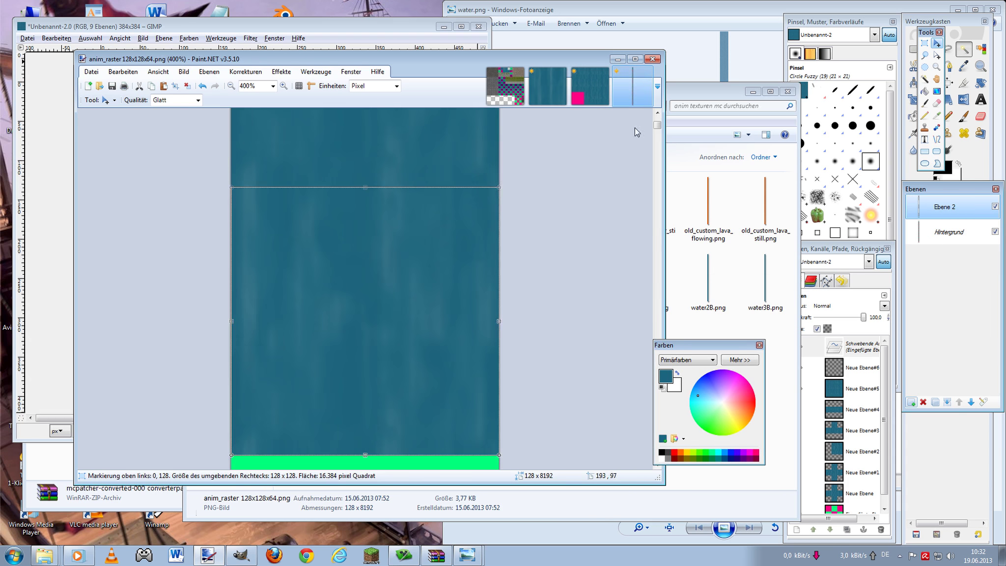
left_click_drag(436, 262, 437, 249)
left_click(570, 97)
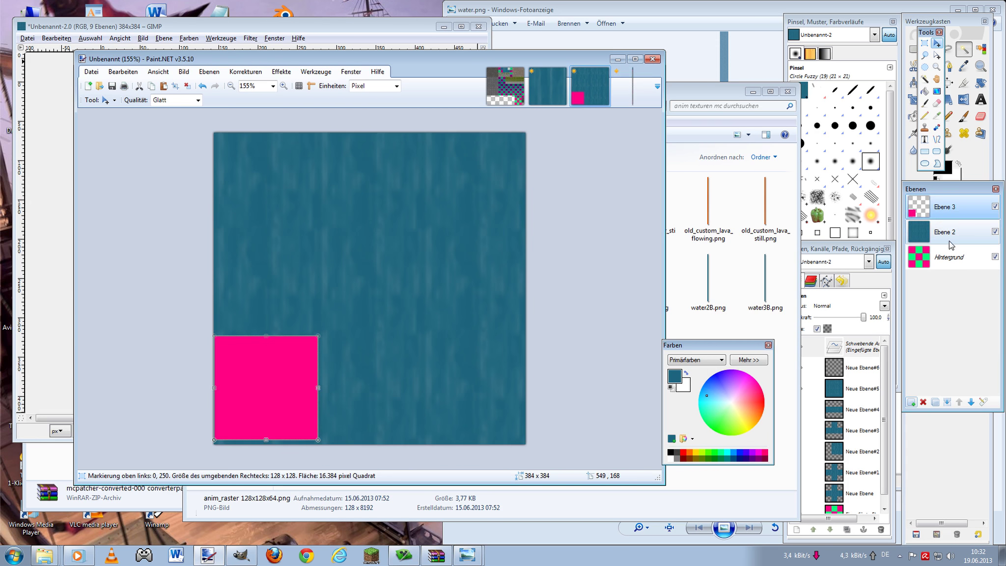
left_click(618, 102)
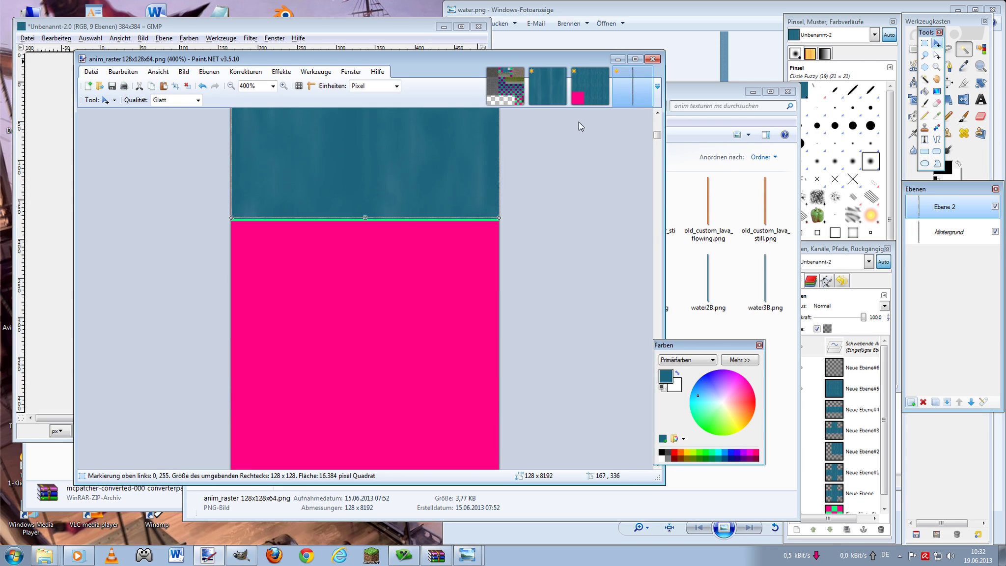
key("ctrl+z")
key("ctrl+z")
key("ctrl+z")
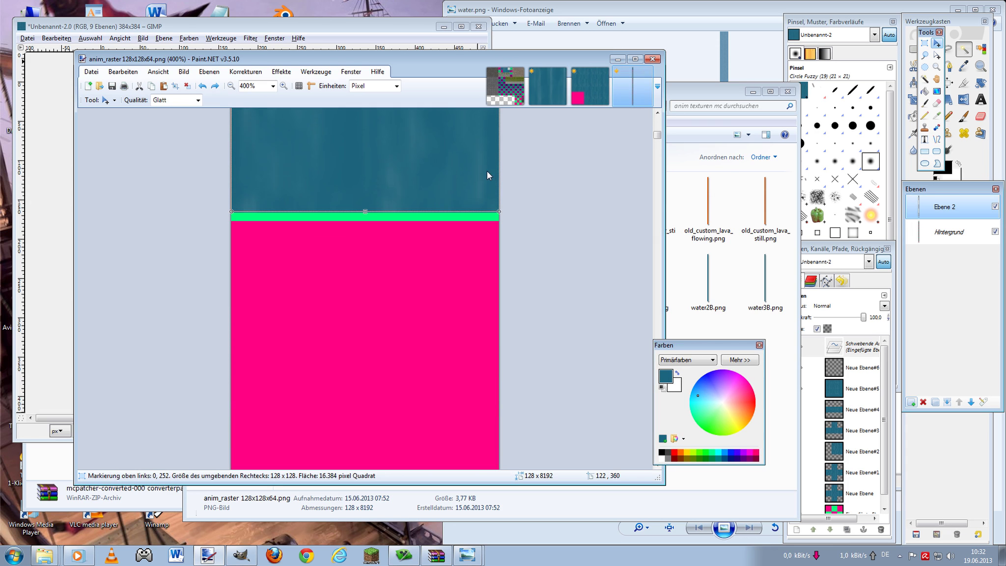
- Move the pasted water block down over the pink slot, aligning it exactly at row 384
scroll(487, 176, "up", 3)
key("Down")
key("Down")
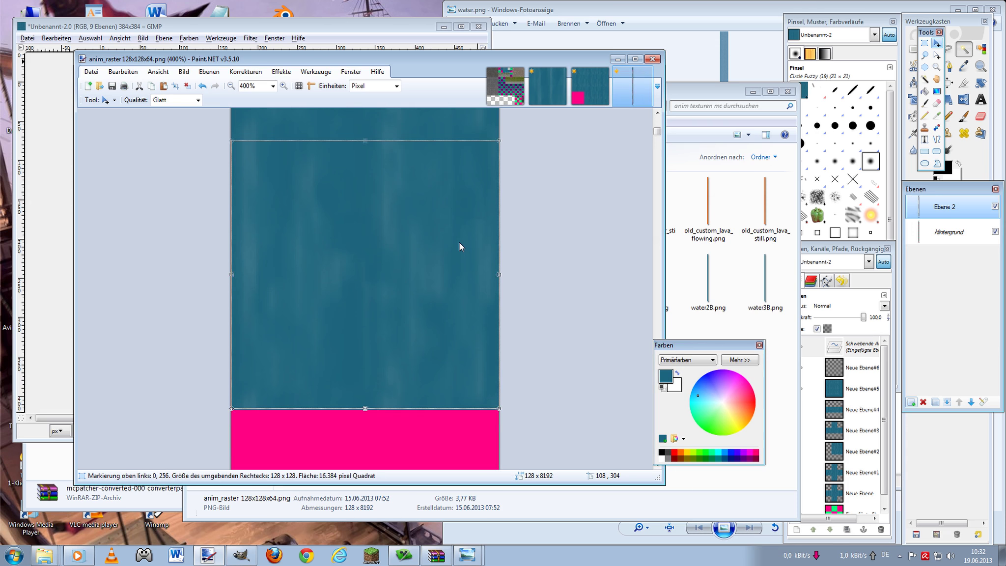
key("Down")
key("Down")
scroll(458, 242, "down", 4)
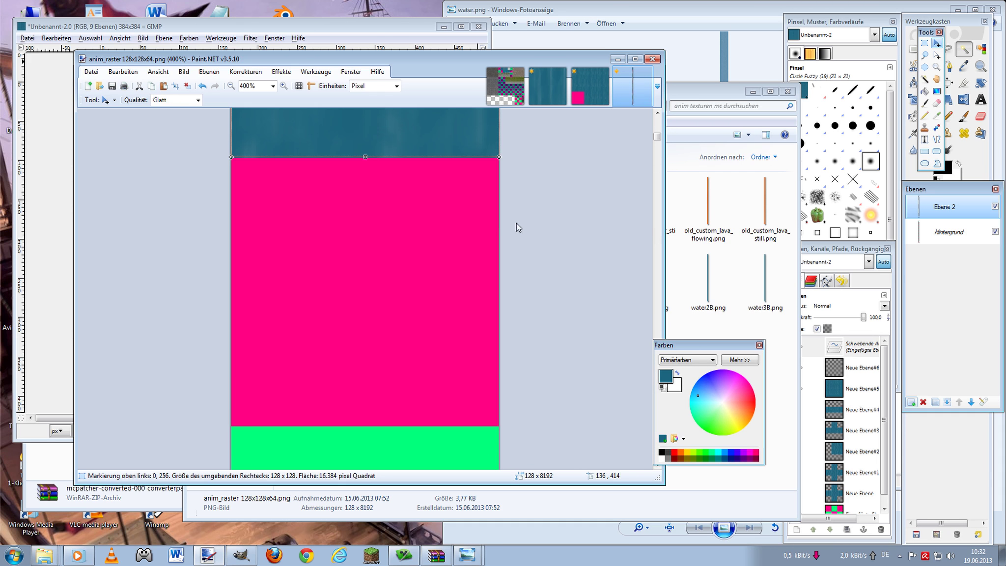
left_click_drag(511, 225, 512, 443)
left_click_drag(429, 153, 430, 201)
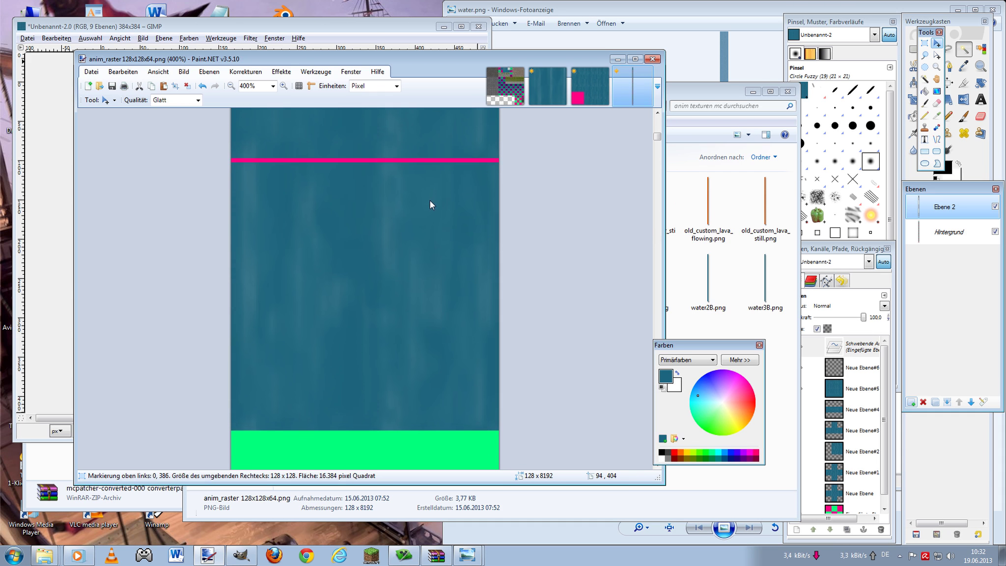
key("Right")
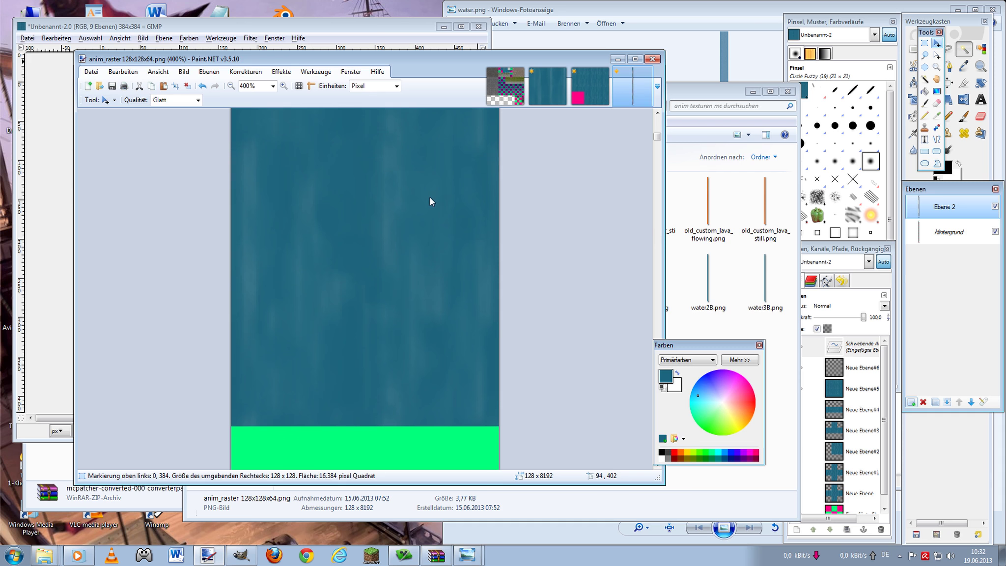
key("Down")
left_click_drag(430, 206, 429, 204)
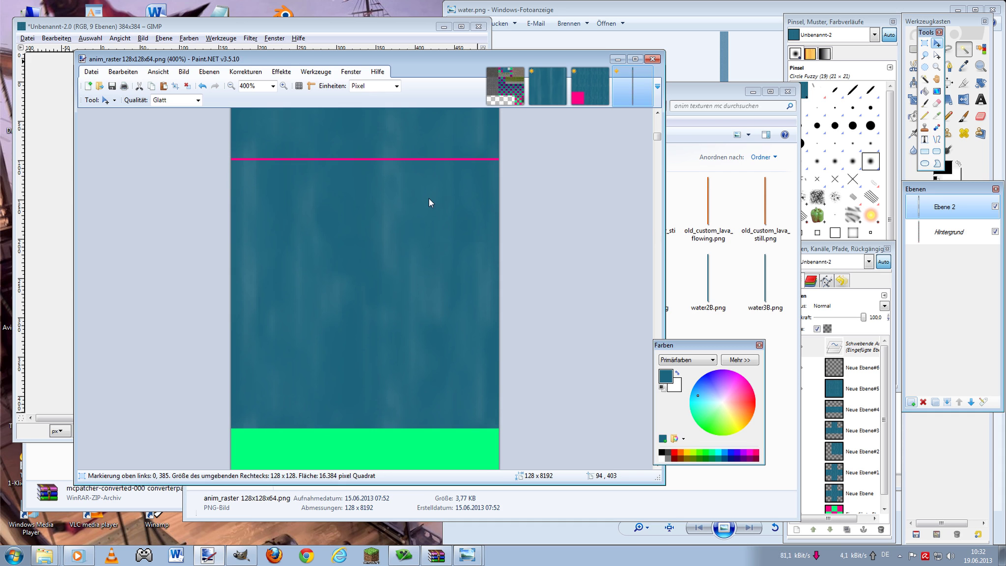
left_click_drag(429, 198, 429, 196)
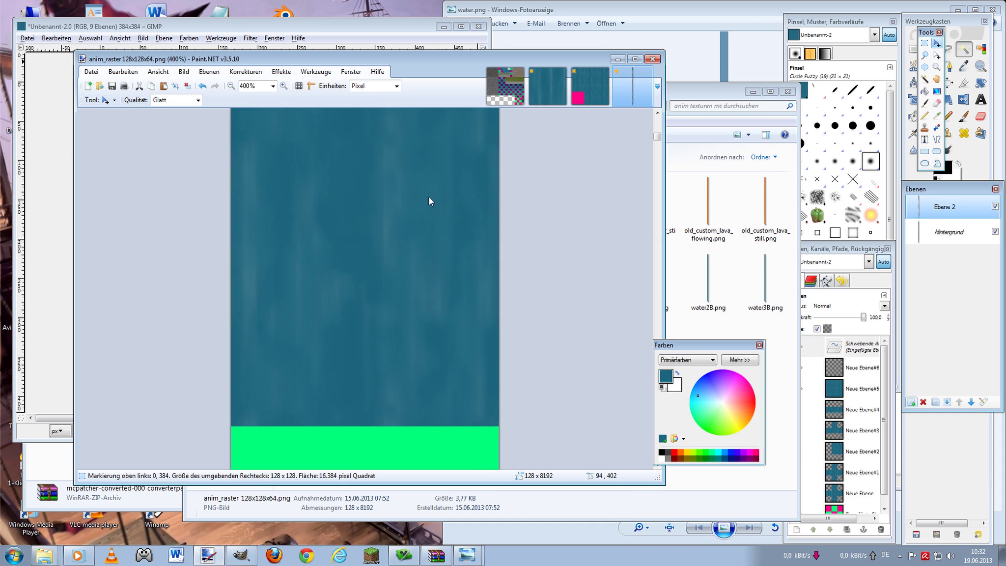
- Scroll through the anim_raster strip to inspect the placed water frames
left_click(580, 89)
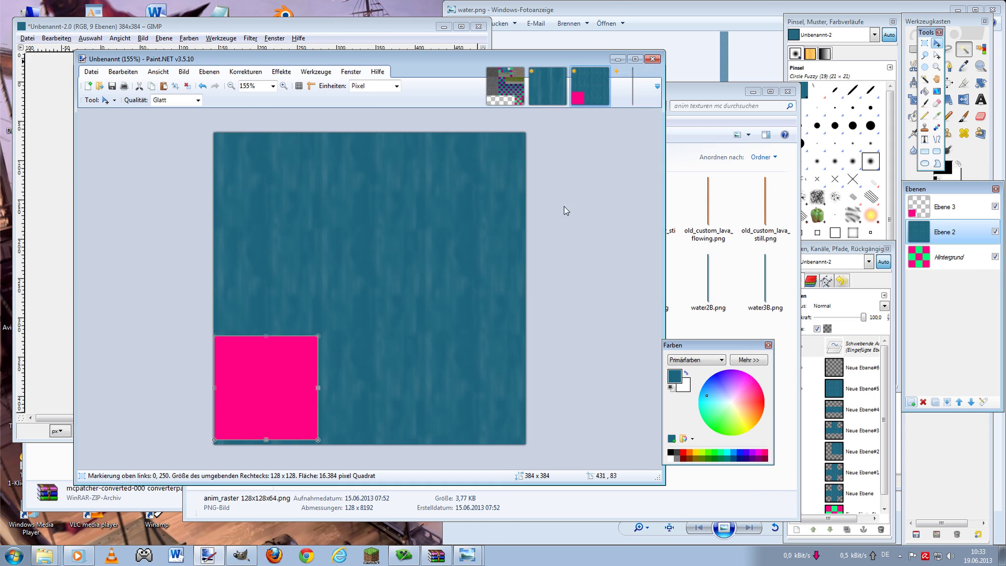
left_click(634, 85)
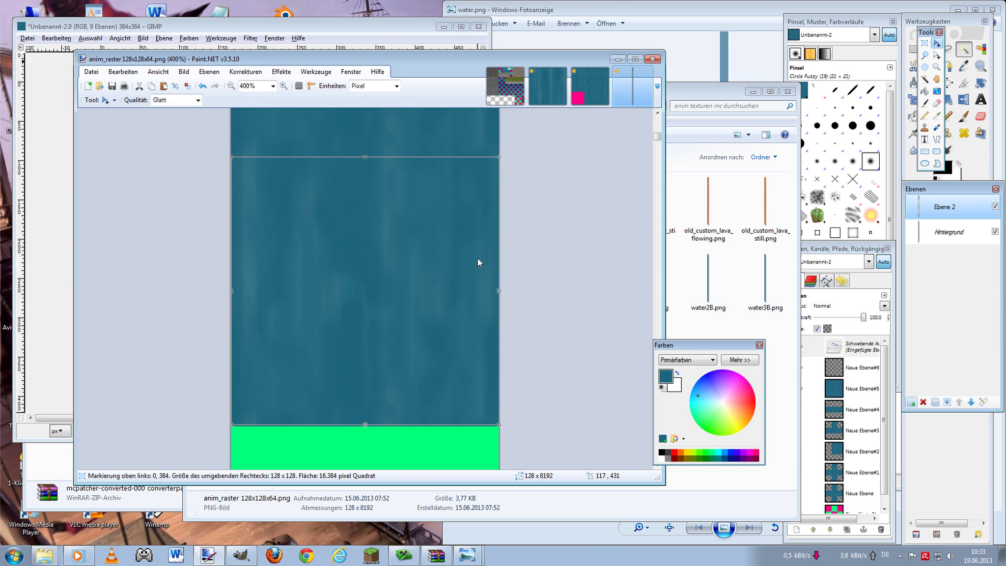
scroll(478, 258, "up", 2)
scroll(478, 250, "up", 3)
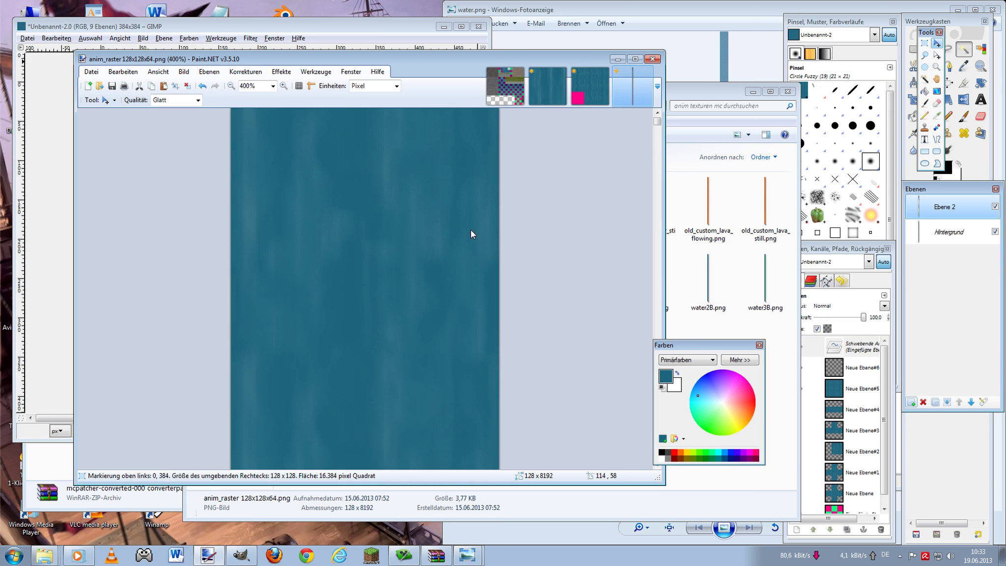
scroll(470, 230, "down", 5)
scroll(470, 230, "down", 5)
scroll(470, 230, "down", 5)
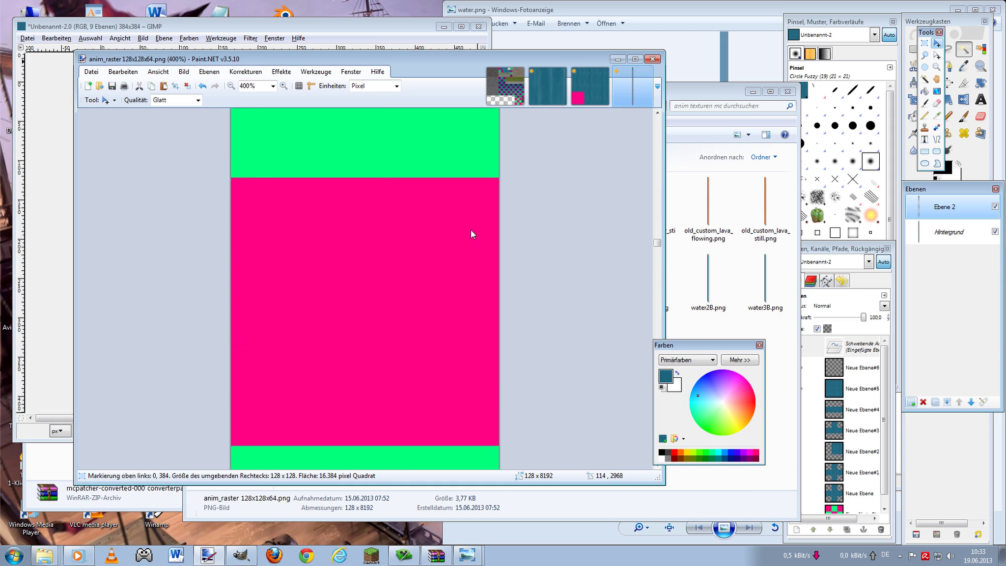
scroll(471, 230, "down", 5)
scroll(471, 234, "up", 20)
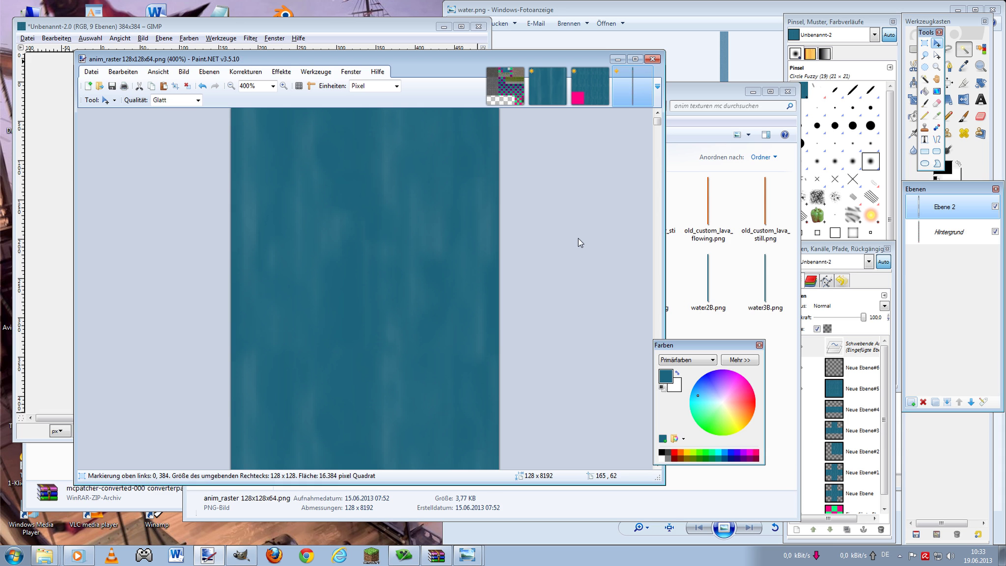
- Undo the last two changes on the water source image
left_click(592, 90)
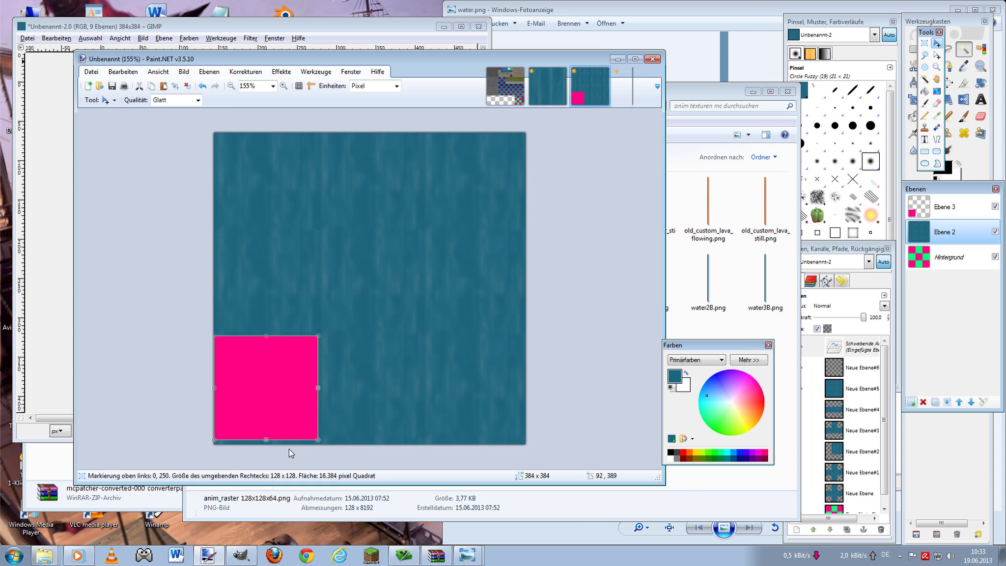
key("ctrl+z")
key("ctrl+z")
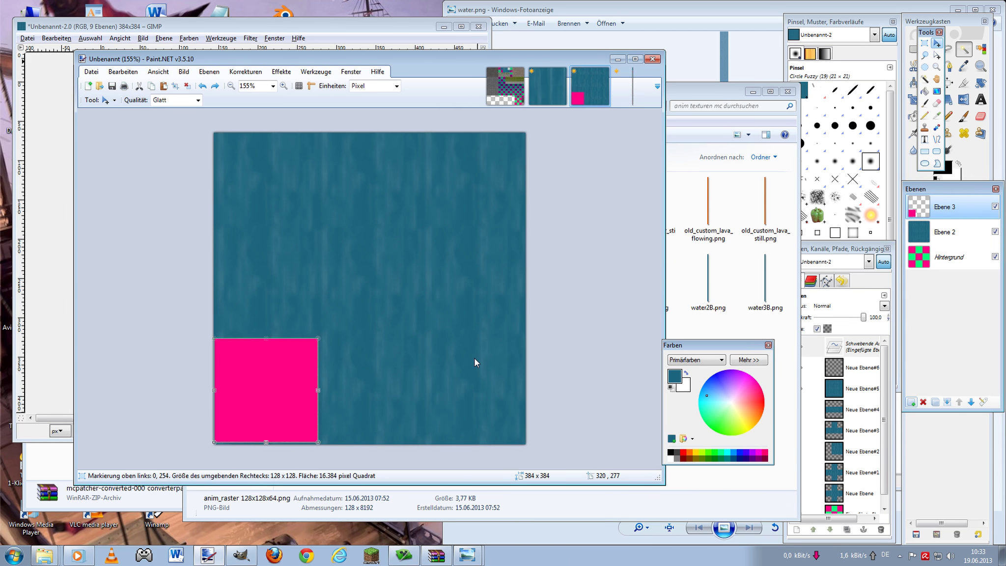
key("ctrl+z")
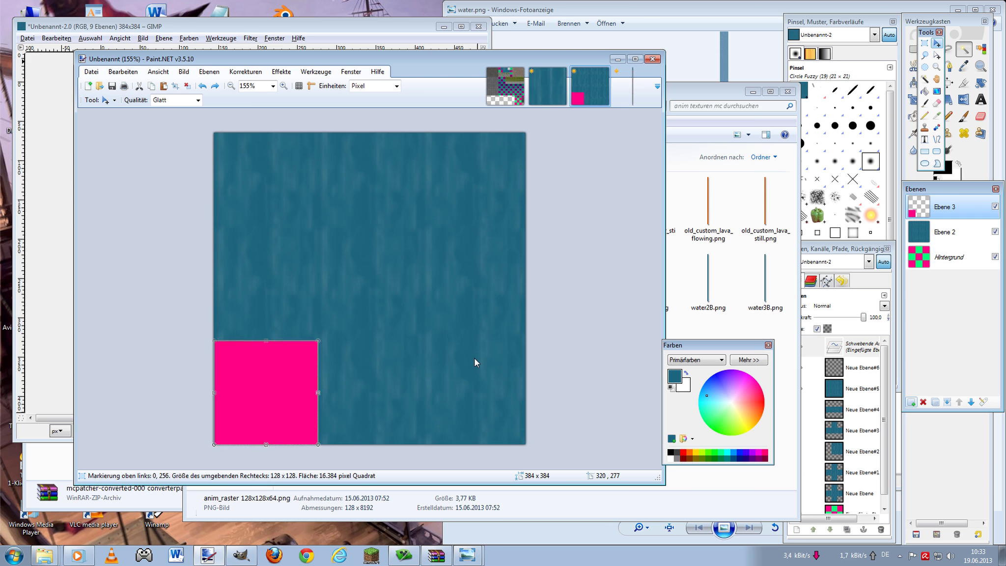
scroll(267, 459, "up", 3)
scroll(344, 344, "up", 3)
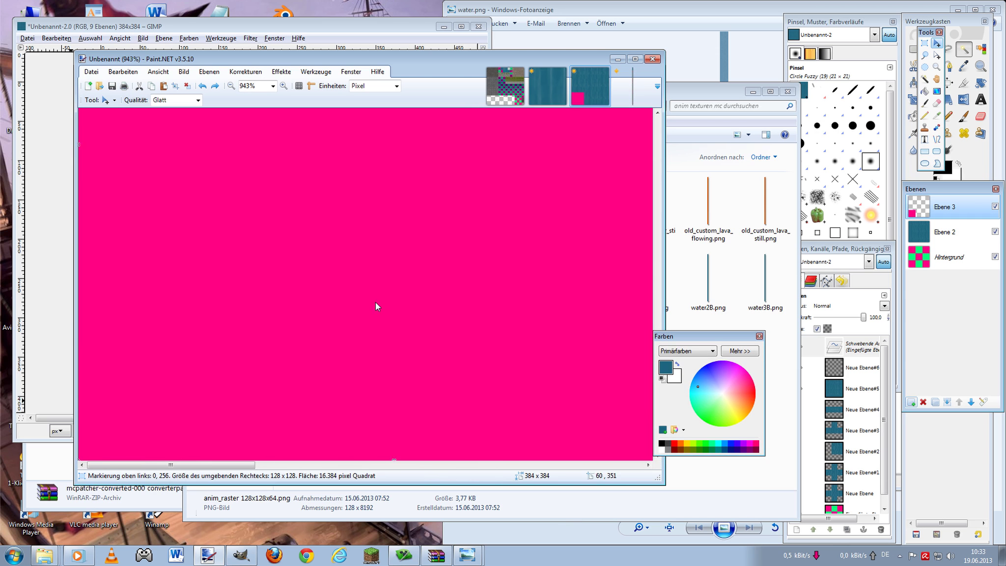
scroll(424, 321, "down", 3)
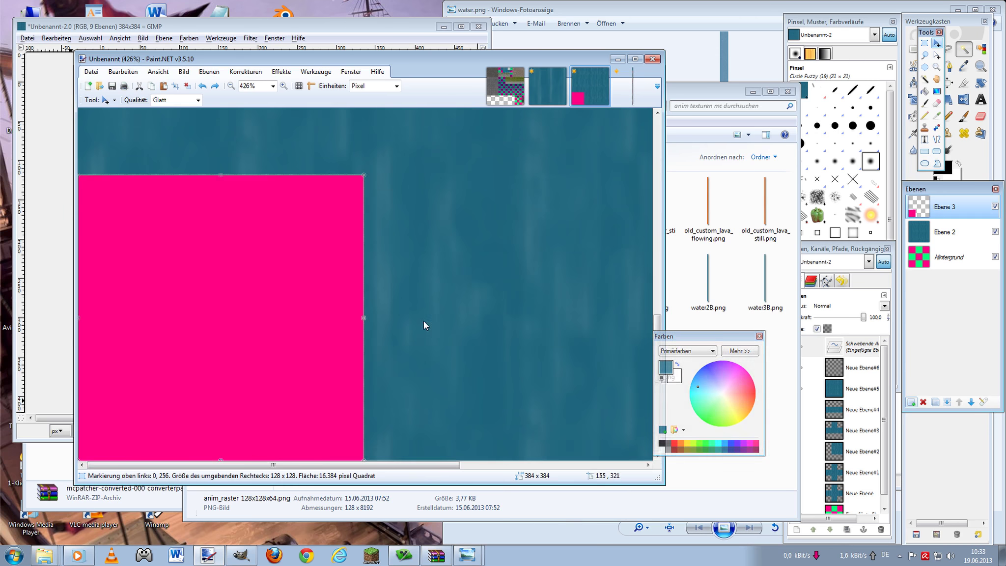
scroll(272, 336, "down", 2)
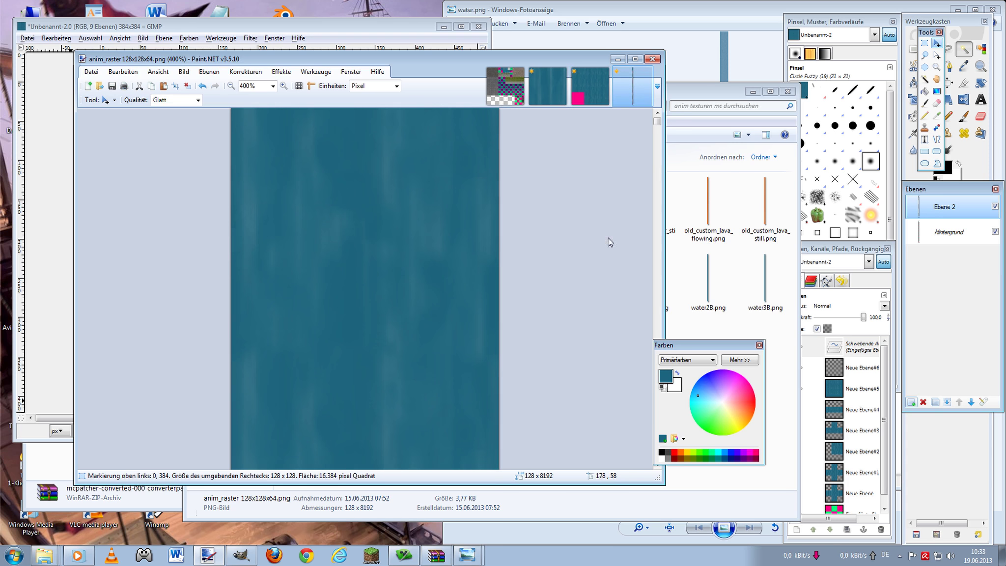
- Paste the copied water tile into anim_raster and drag it to the strip top
key("ctrl+v")
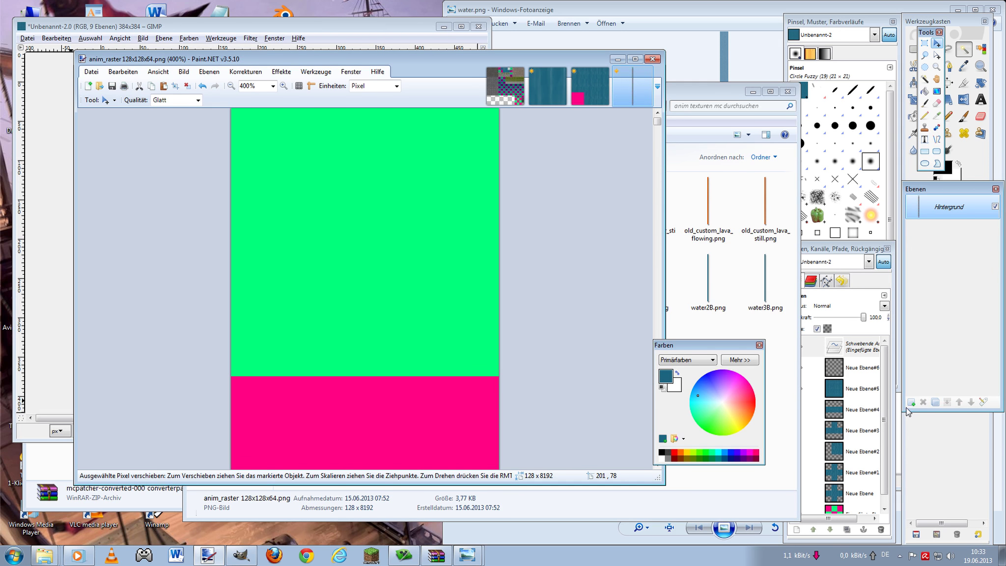
left_click(596, 84)
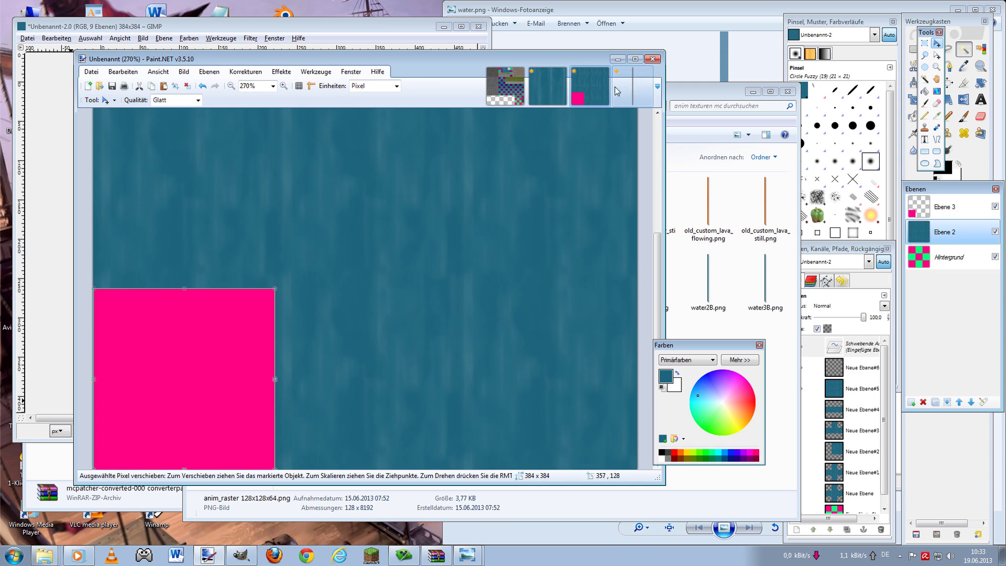
left_click(631, 86)
key("ctrl+v")
mouse_move(557, 282)
left_mouse_down()
mouse_move(438, 241)
mouse_move(441, 230)
left_mouse_up()
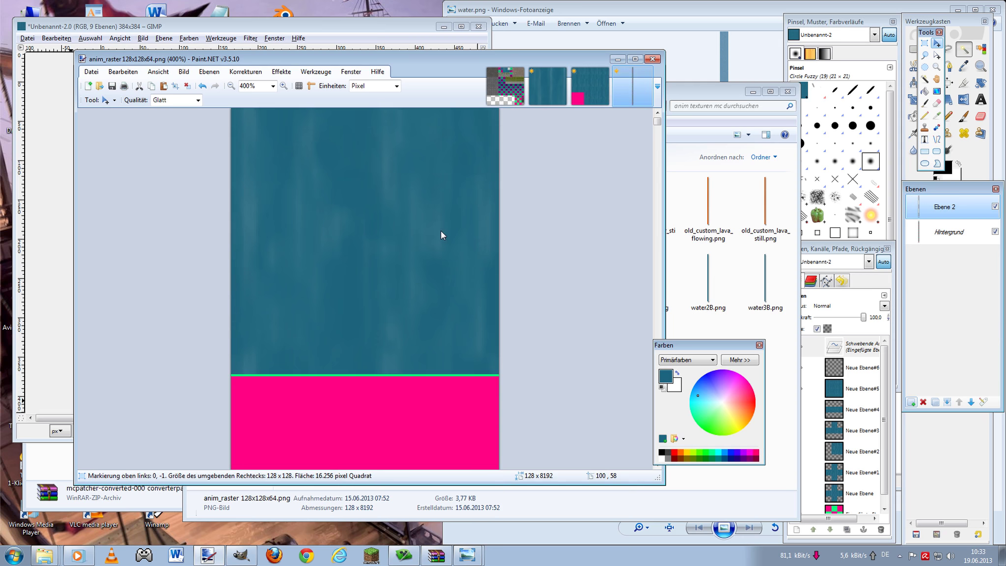
- Nudge the pink marker on Ebene 3 up and right, then reselect water layer Ebene 2
left_click(589, 85)
left_click(947, 205)
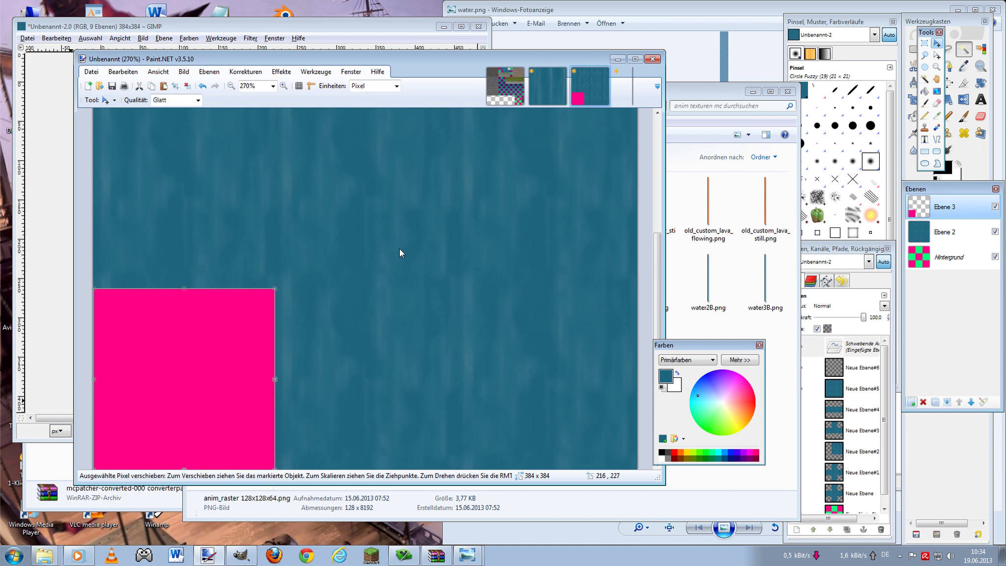
key("Up")
key("Up")
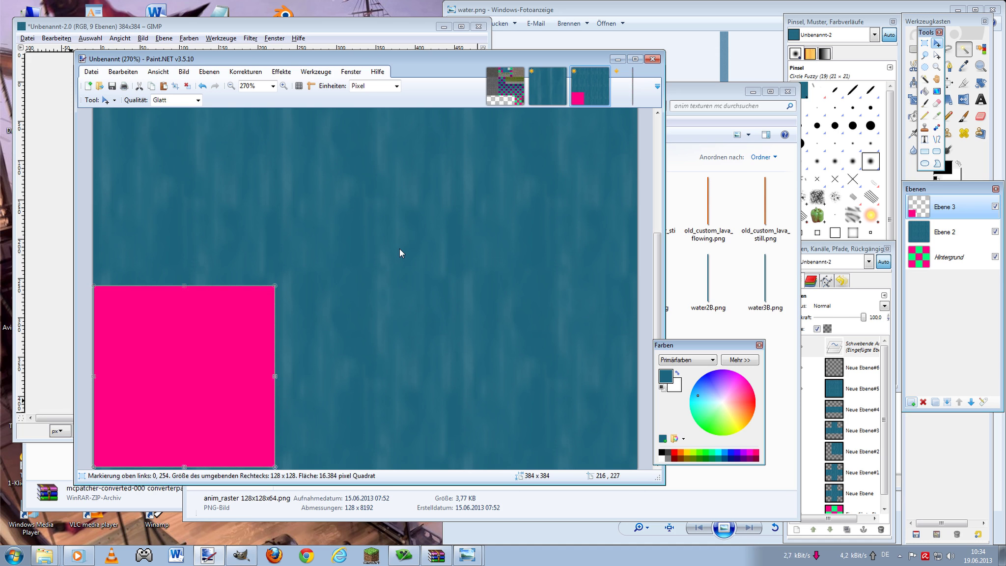
key("Right")
key("Right")
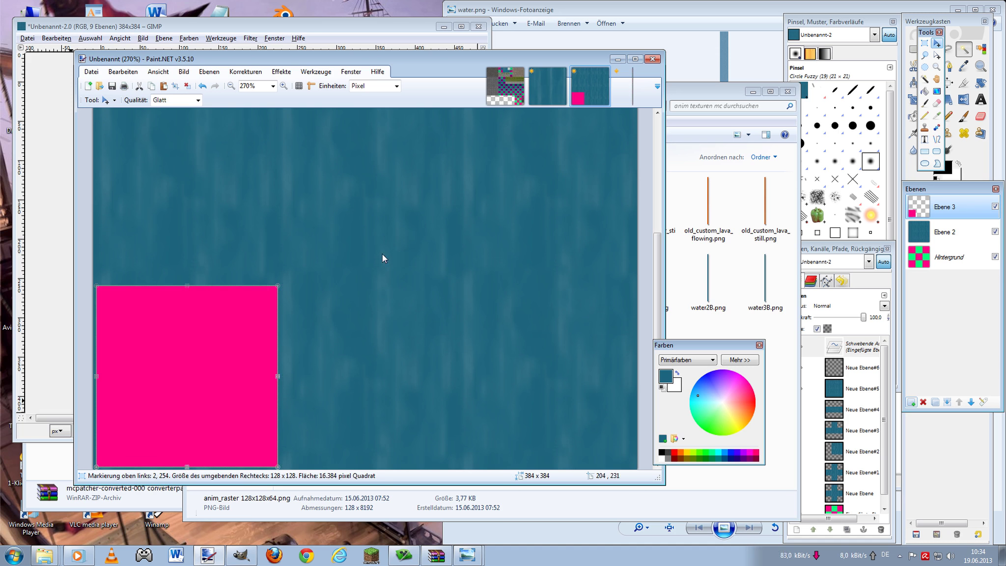
left_click(927, 237)
key("ctrl+Tab")
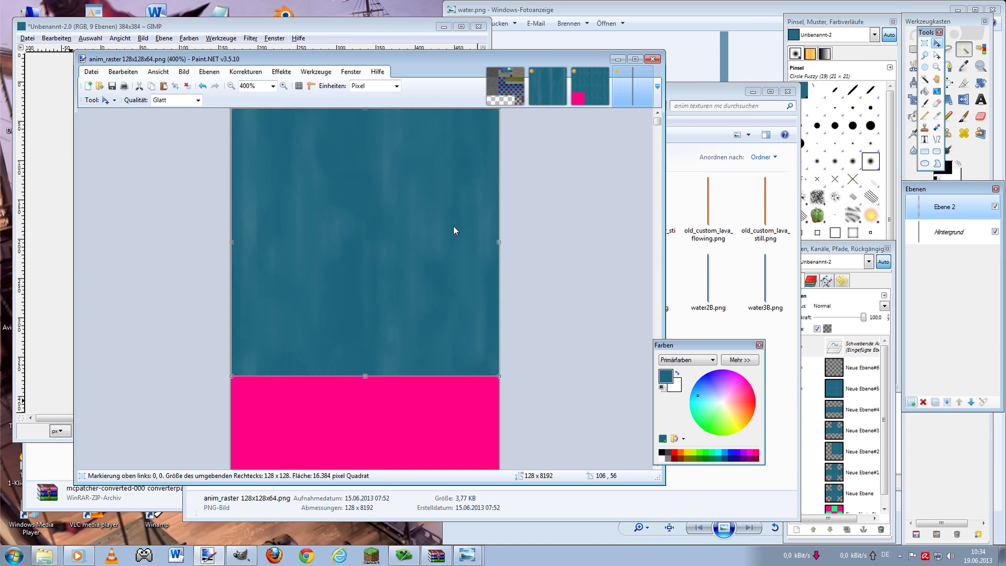
- Paste water texture over the pink frame and align it with the frame corner
scroll(453, 228, "down", 3)
scroll(454, 228, "down", 1)
key("ctrl+v")
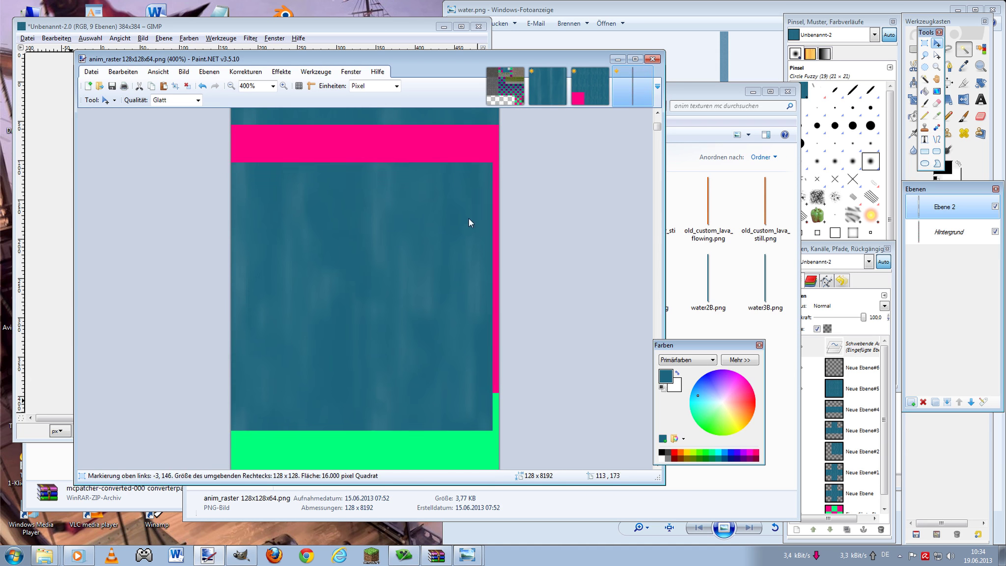
left_click_drag(476, 188, 475, 183)
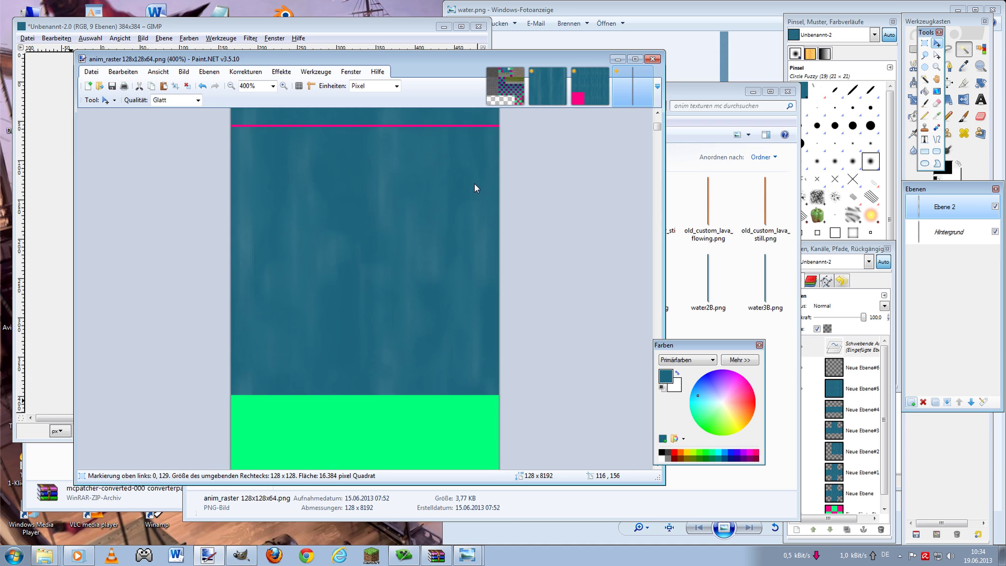
- Shift the pink marker on Ebene 3 up and right, and reselect water layer Ebene 2
left_click(597, 95)
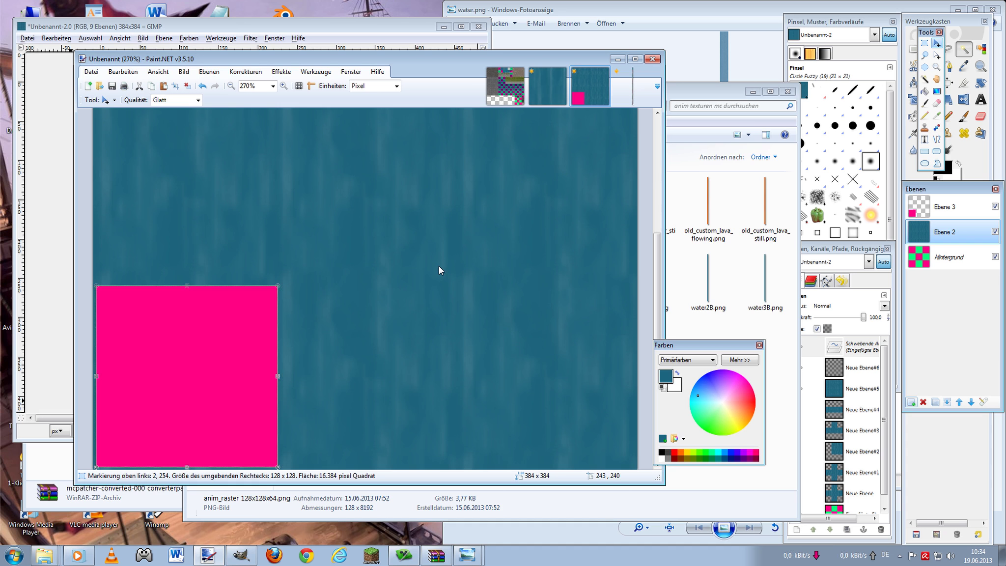
left_click(955, 208)
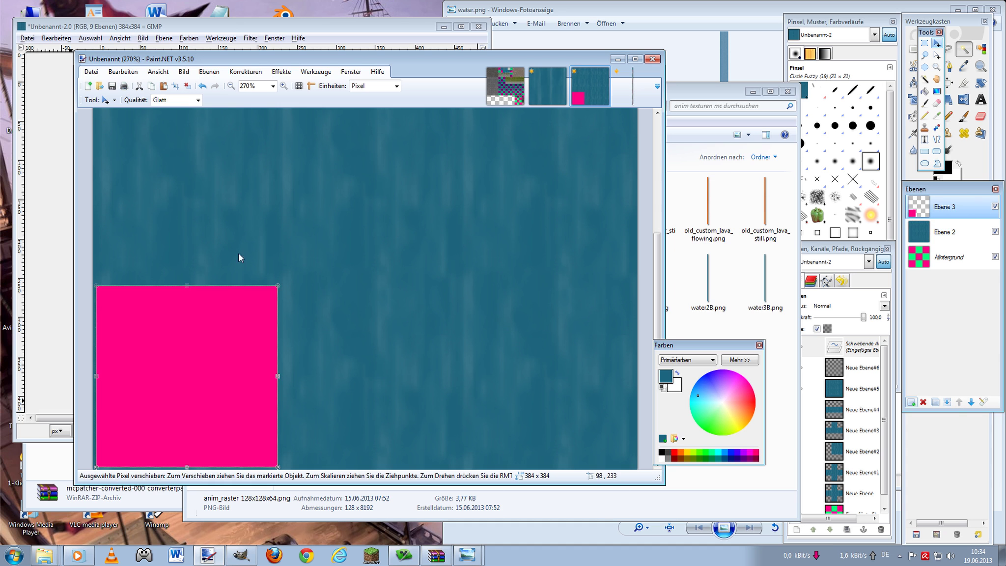
key("Up")
key("Up")
key("Right")
key("Right")
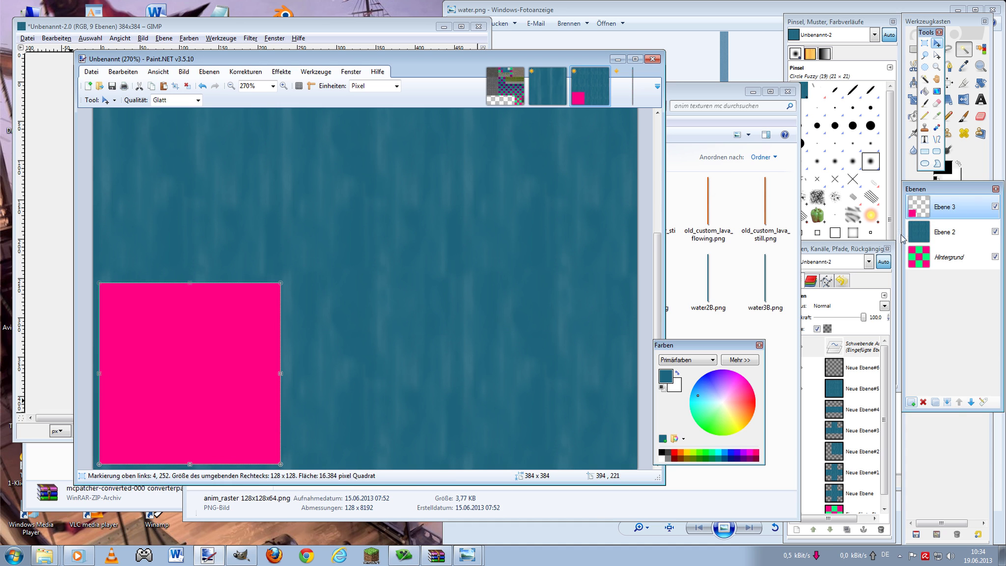
left_click(956, 221)
- Paste water into the next anim_raster frame and check its placement
left_click(631, 86)
scroll(505, 167, "down", 3)
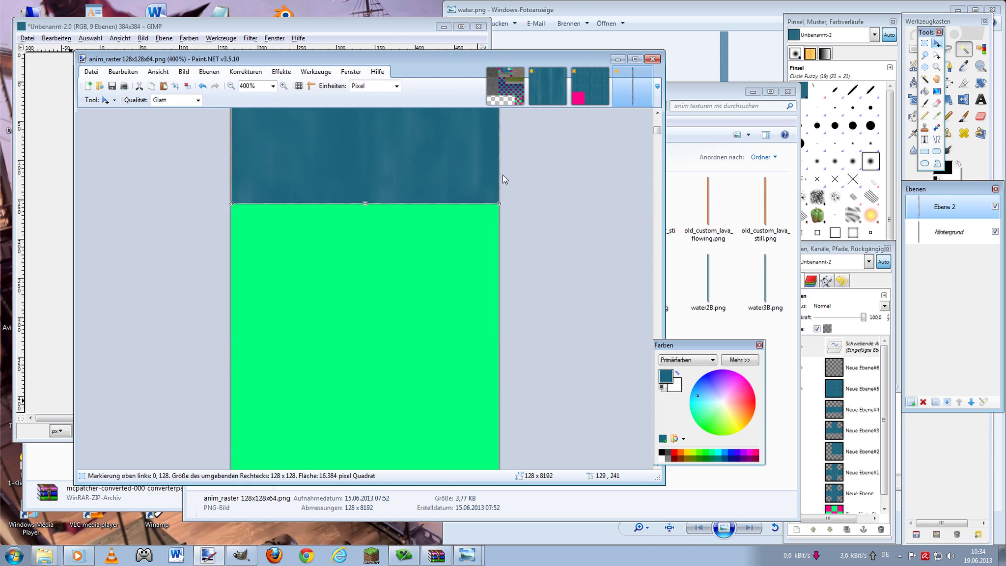
scroll(502, 175, "down", 1)
key("ctrl+v")
left_click_drag(452, 159, 457, 166)
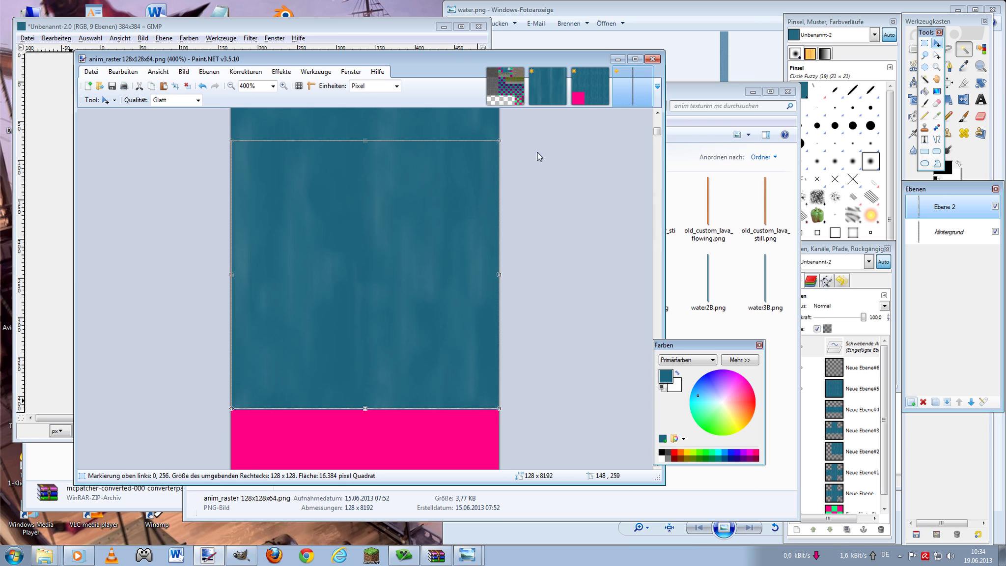
scroll(491, 184, "up", 1)
scroll(490, 191, "up", 4)
scroll(490, 189, "down", 1)
scroll(490, 190, "down", 3)
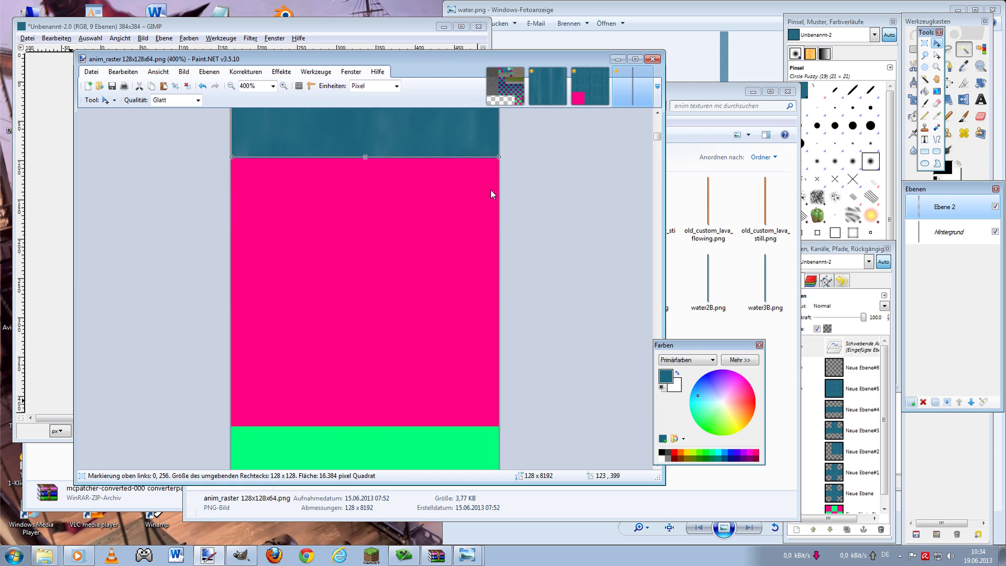
scroll(489, 186, "up", 1)
- Paste another water copy and move it down into the following frame
left_click(584, 91)
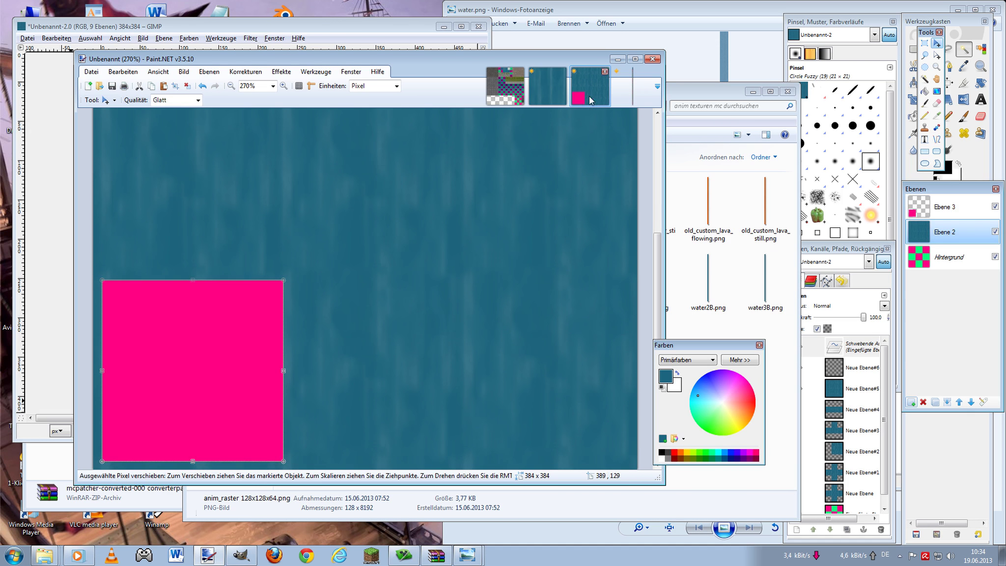
left_click(630, 84)
key("ctrl+v")
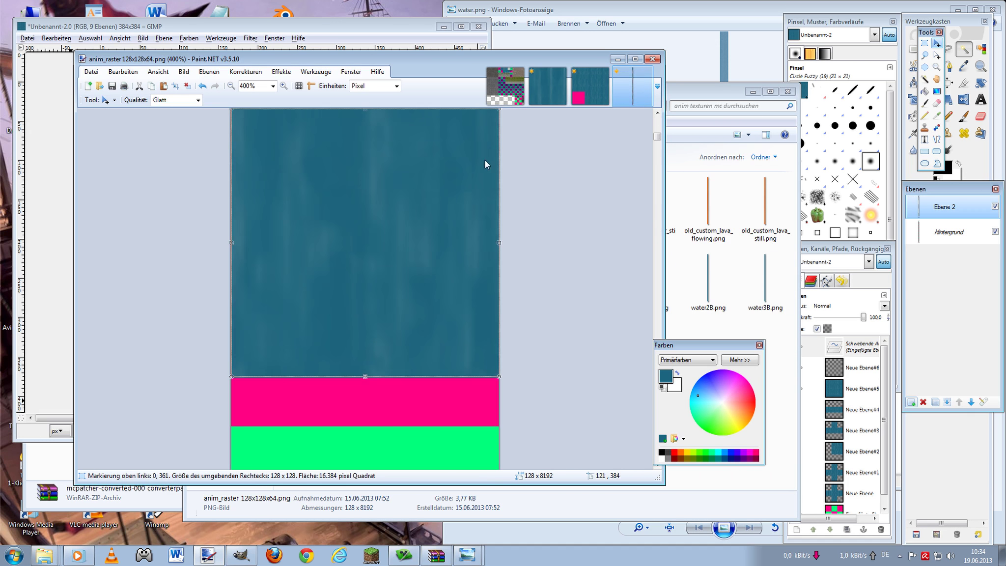
left_click_drag(484, 160, 483, 207)
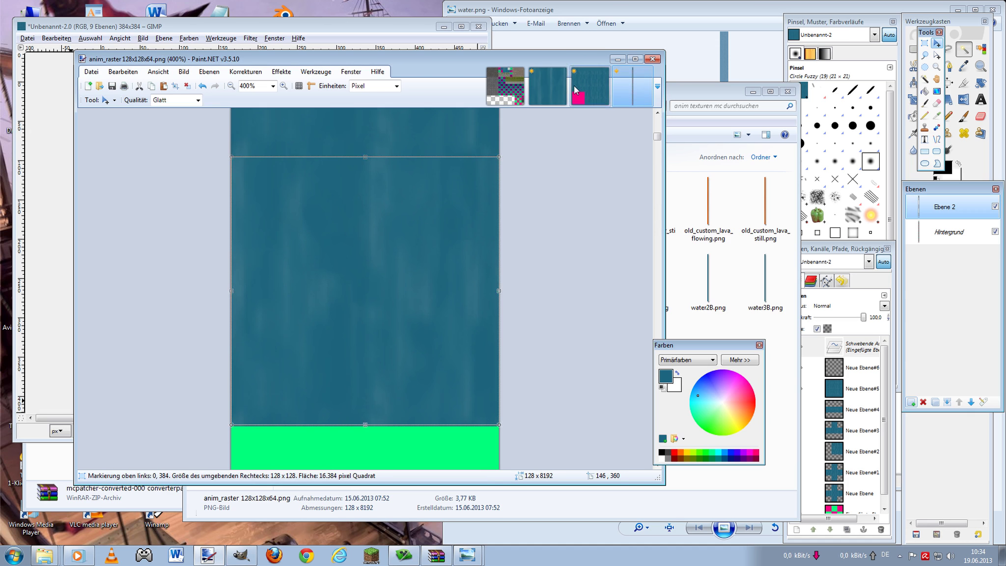
- Flip the pasted frame horizontally via the layer commands, then undo the flip
left_click(604, 88)
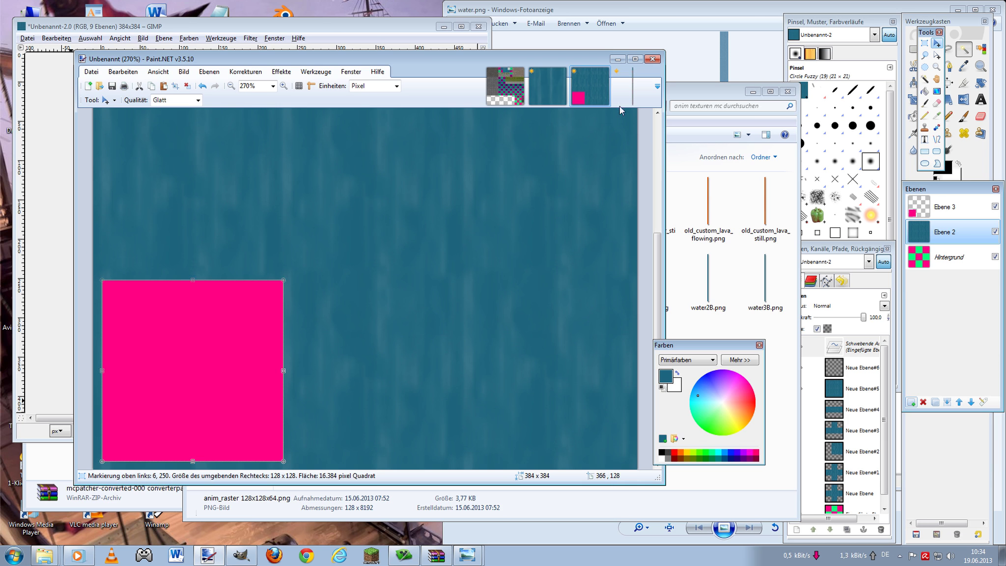
mouse_move(589, 85)
scroll(520, 277, "down", 1, "ctrl")
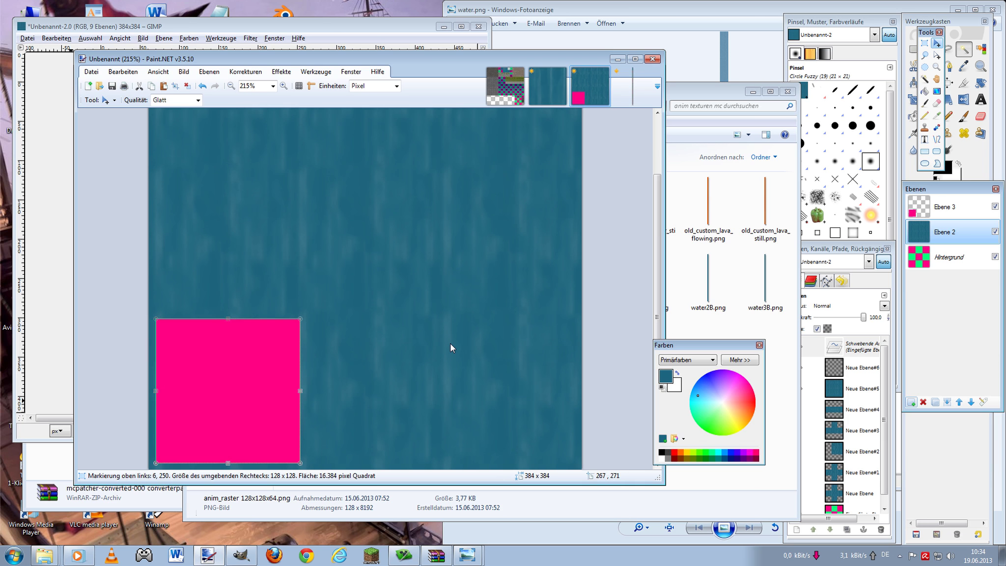
left_click(633, 86)
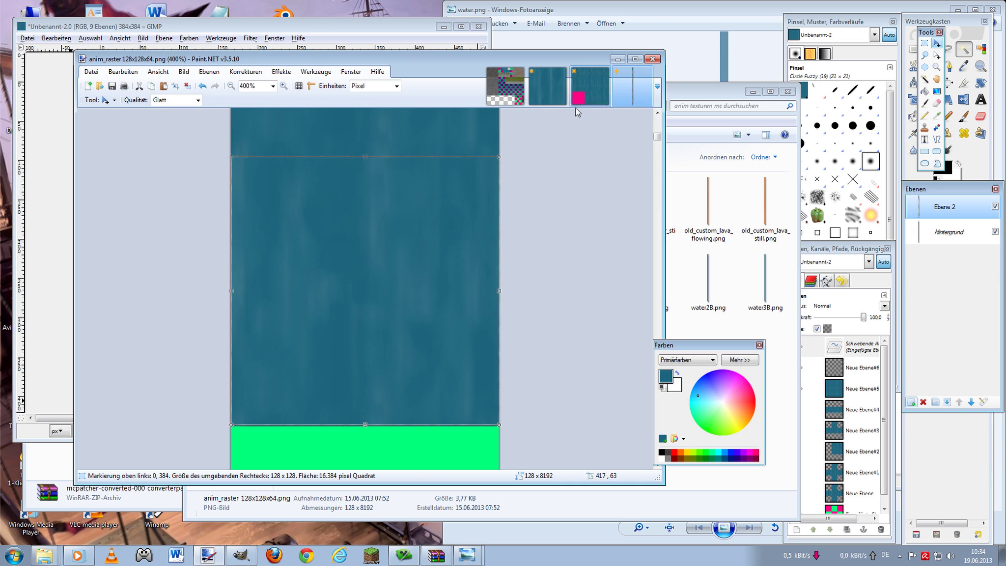
left_click(208, 71)
left_click(221, 144)
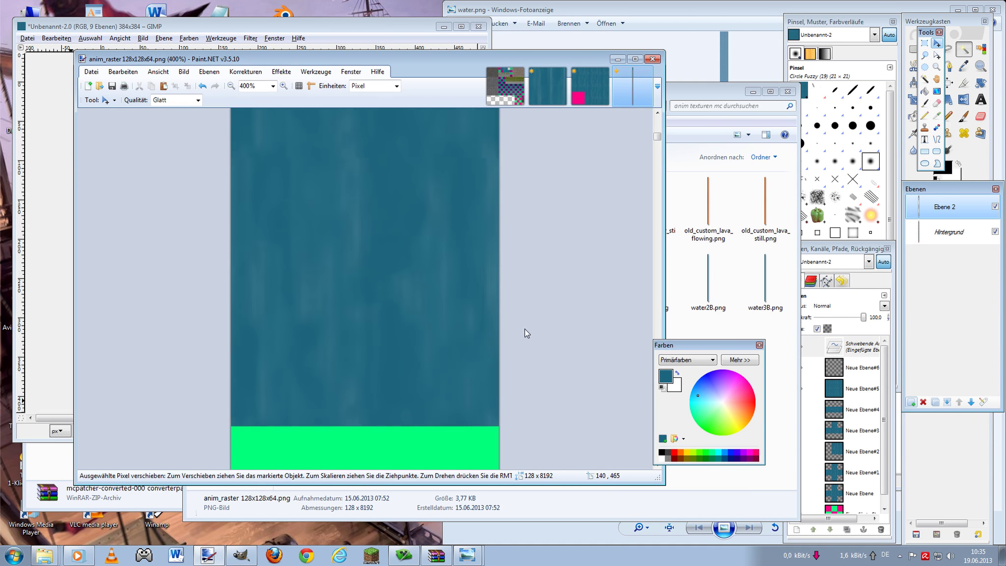
key("ctrl+z")
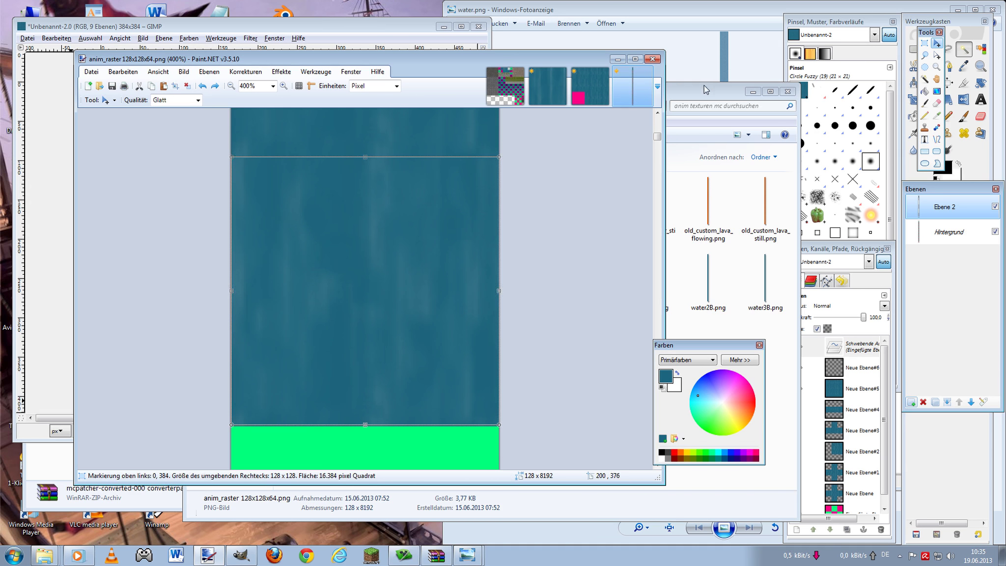
left_click(694, 94)
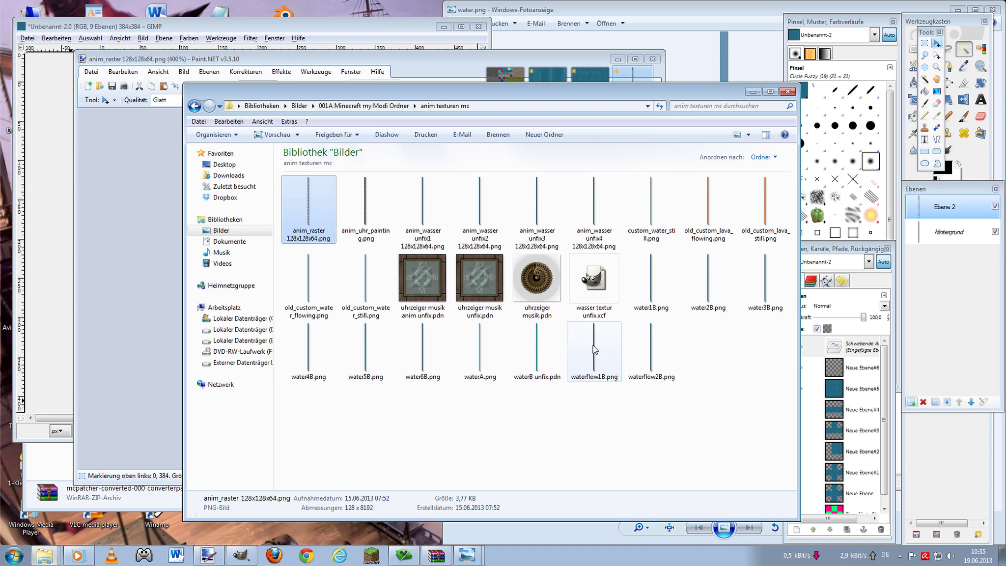
mouse_move(308, 208)
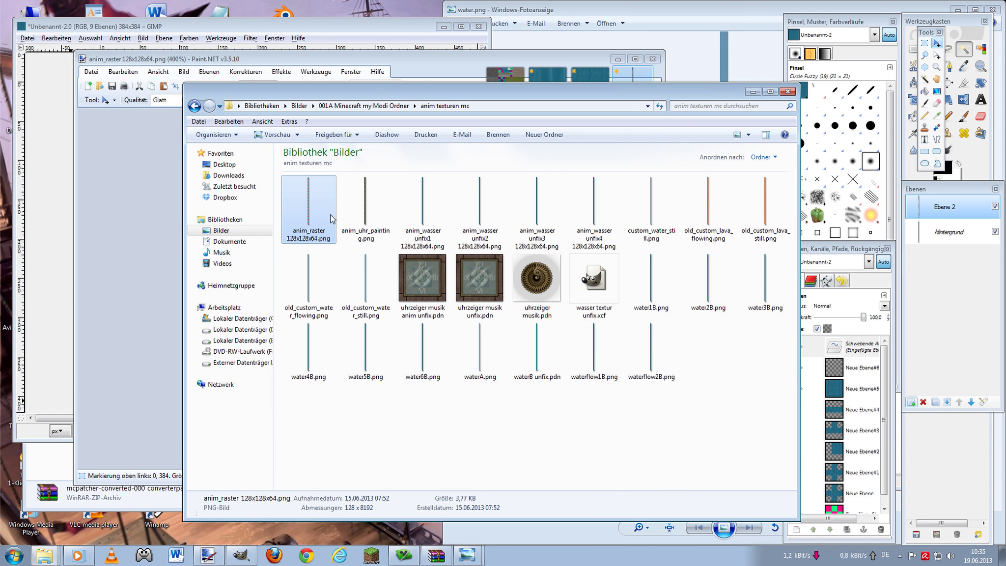
- Close the anim_raster, Unbenannt and water images in Paint.NET without saving
right_click(308, 197)
left_click(337, 216)
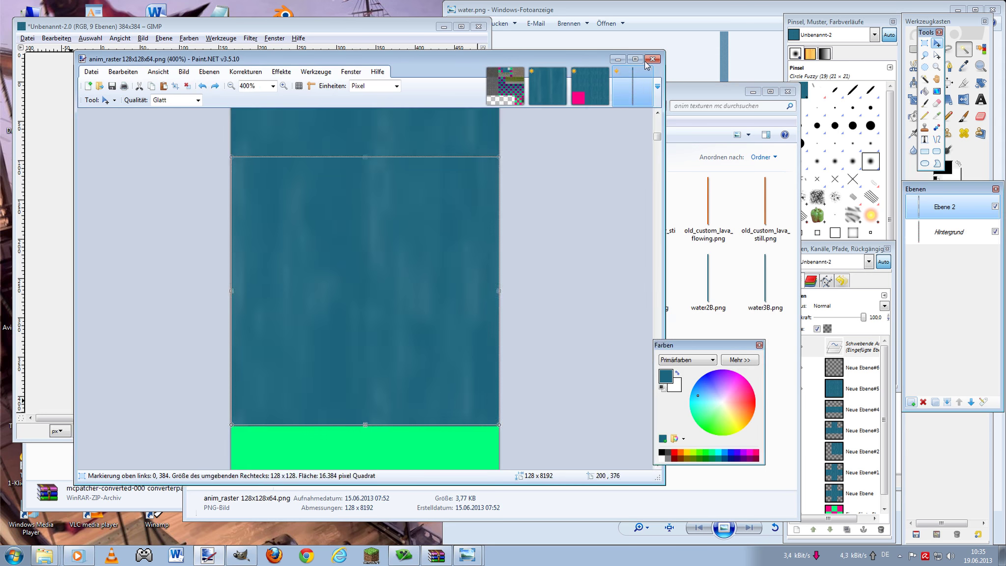
left_click(594, 88)
left_click(604, 71)
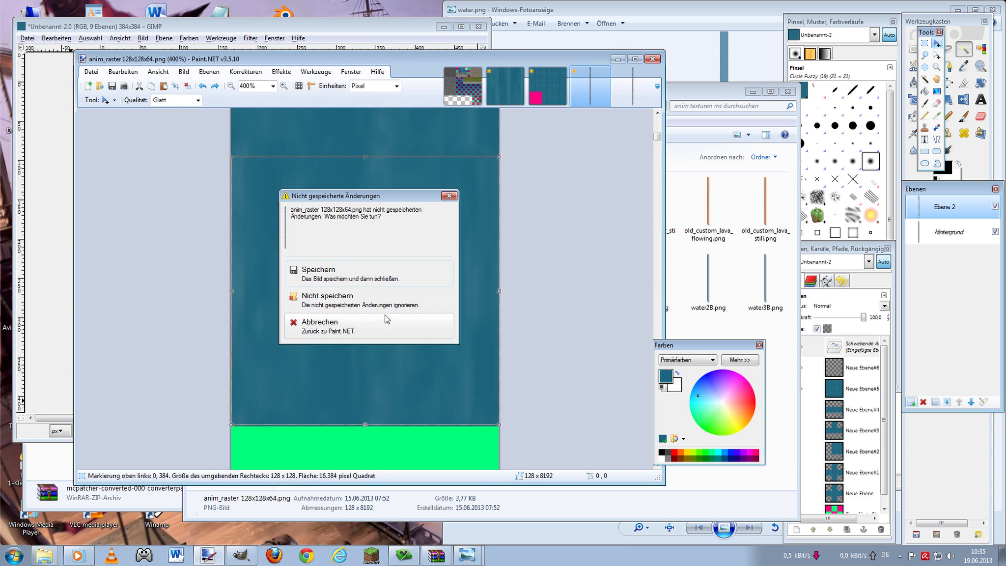
left_click(326, 297)
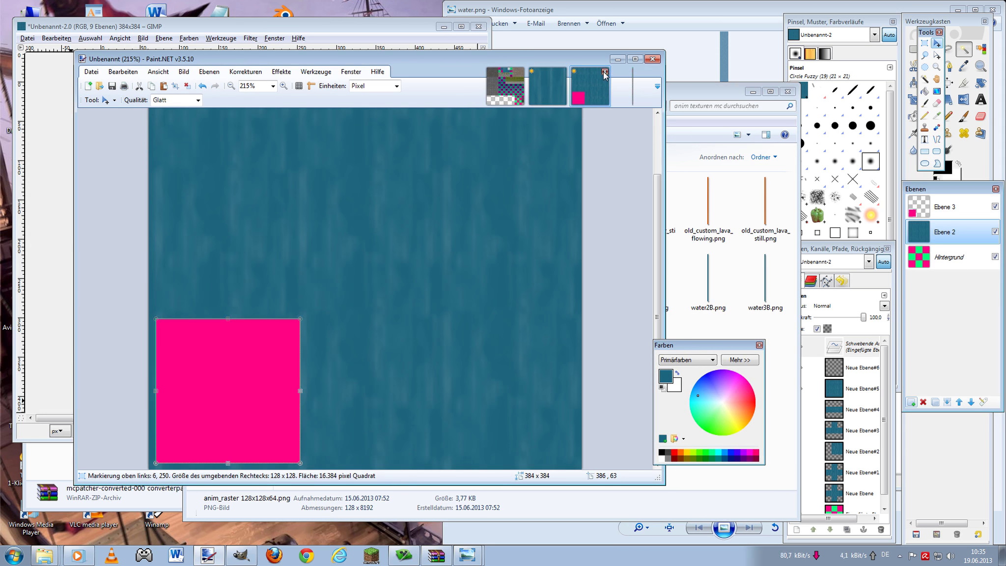
left_click(604, 73)
left_click(364, 302)
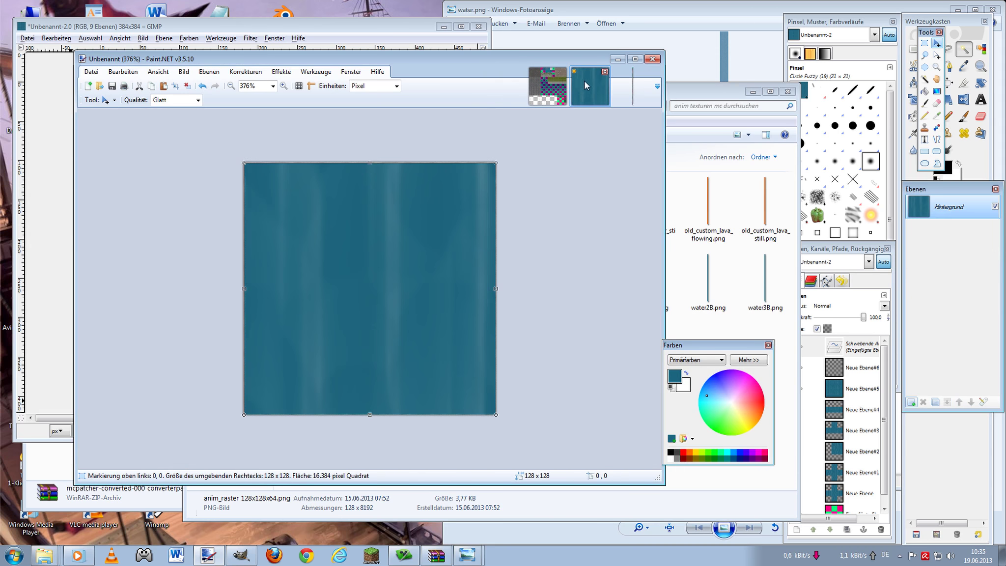
left_click(605, 72)
left_click(327, 300)
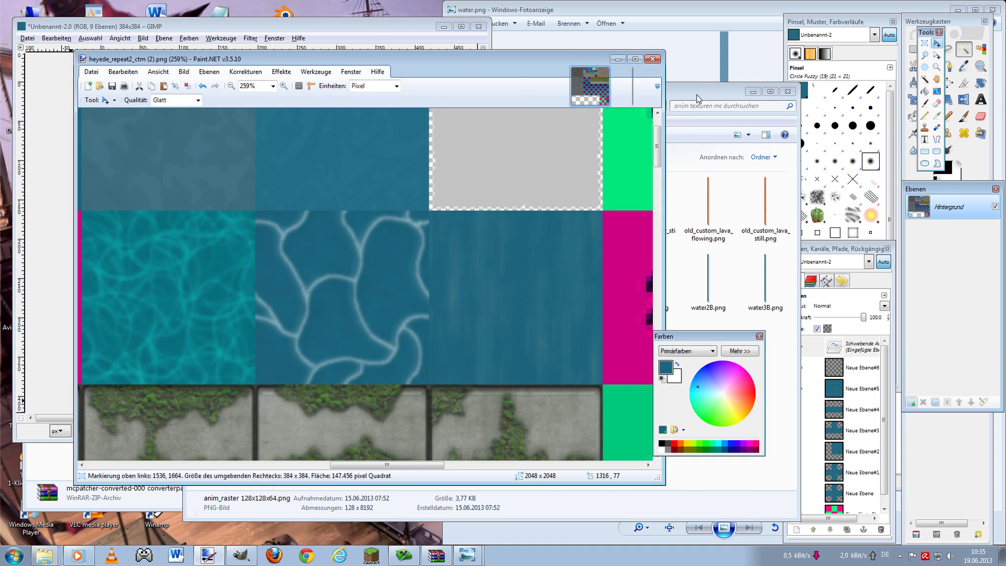
- Open waterflow1B.png and waterflow2B.png in Paint.NET using Bearbeiten from Explorer
left_click(697, 97)
right_click(597, 345)
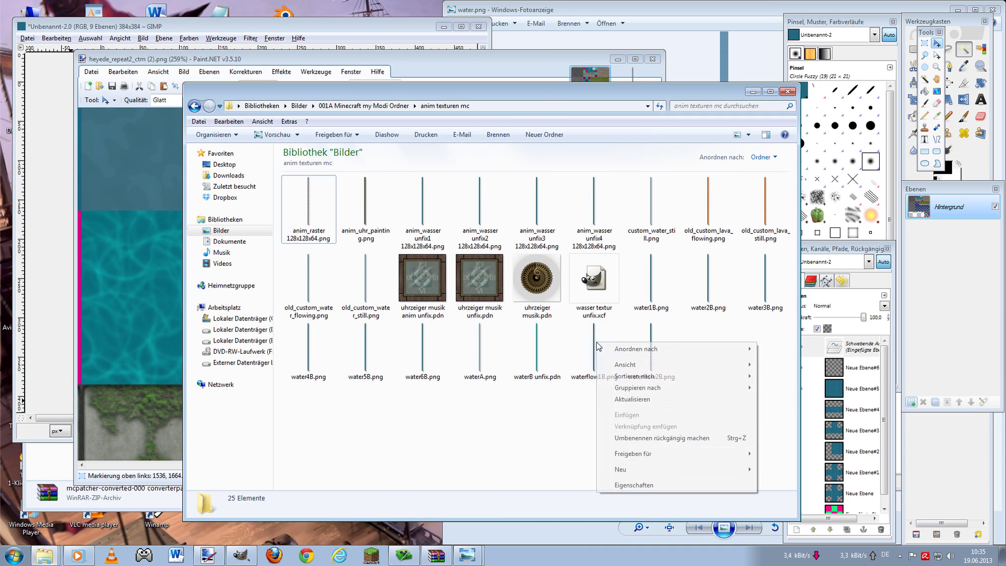
right_click(598, 337)
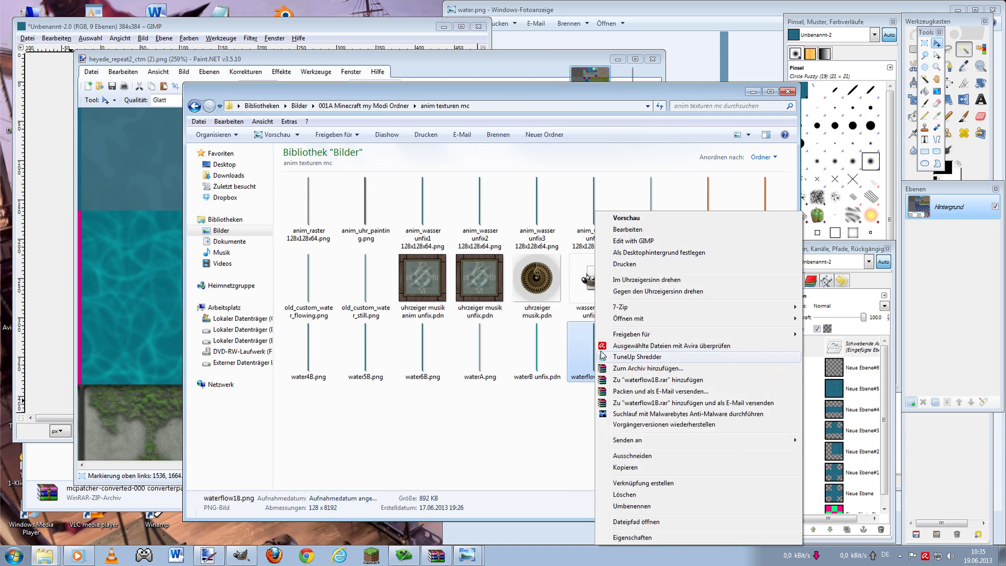
left_click(609, 230)
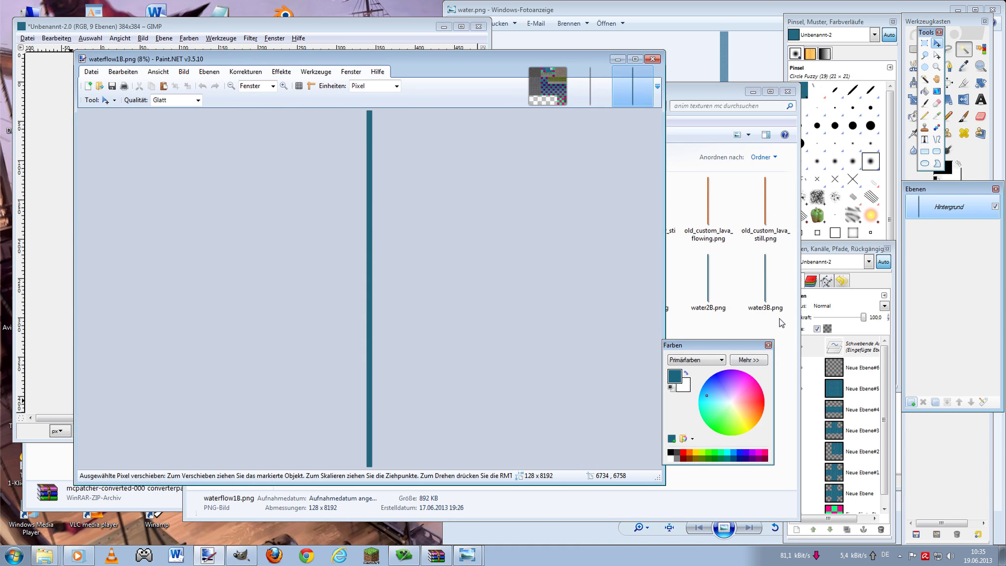
left_click(648, 339)
right_click(653, 338)
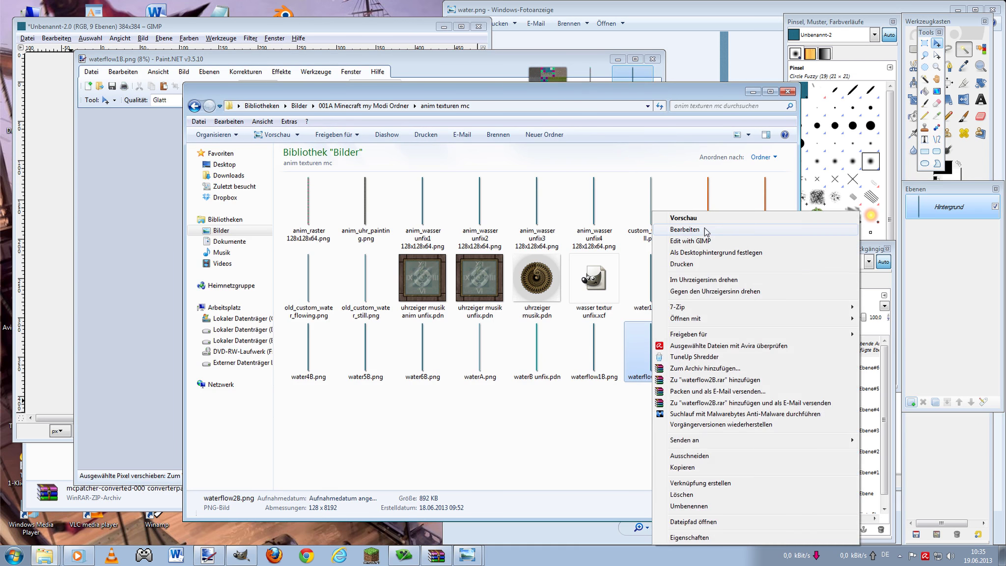
left_click(704, 231)
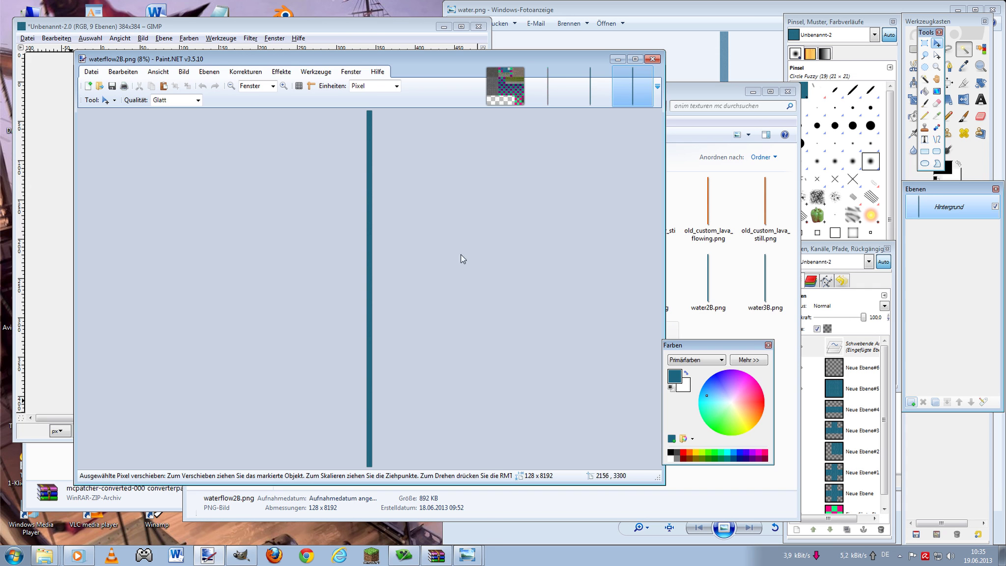
- Paste the waterflow1B water strip into a new layer of anim_raster
left_click(555, 94)
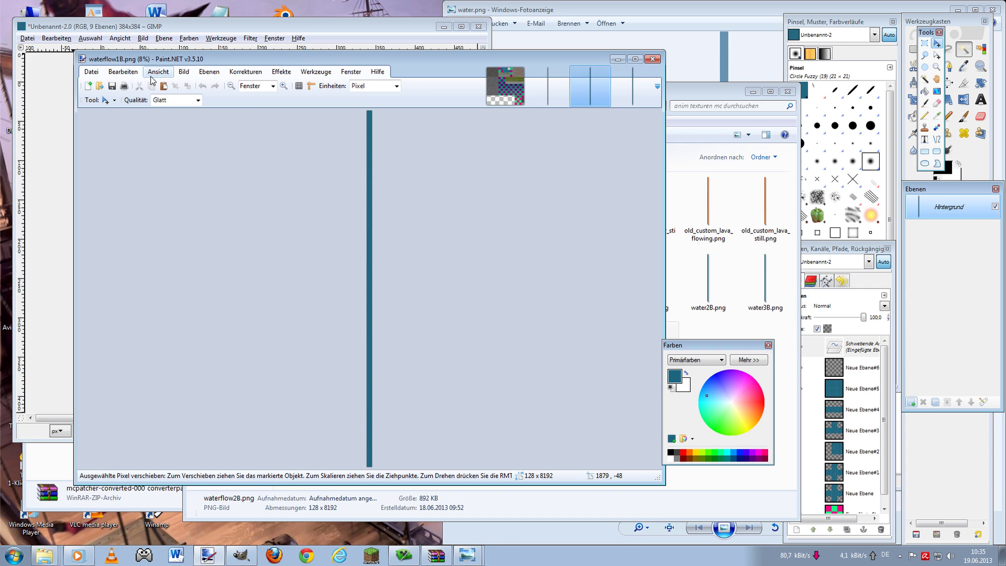
key("ctrl+s")
left_click(522, 393)
left_click(540, 94)
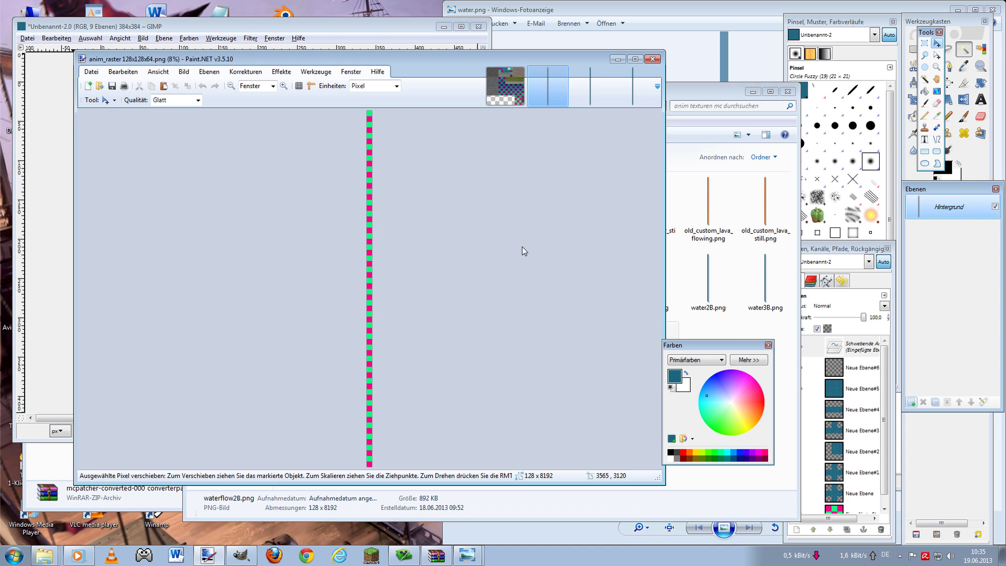
left_click(911, 401)
key("ctrl+z")
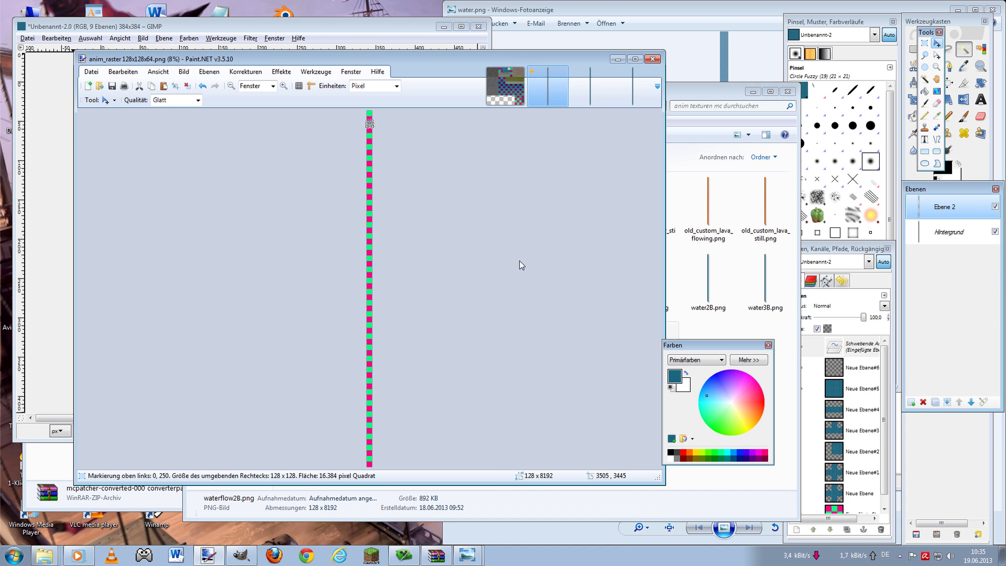
- Switch between waterflow1B and anim_raster to check the pasted water strip
left_click(590, 90)
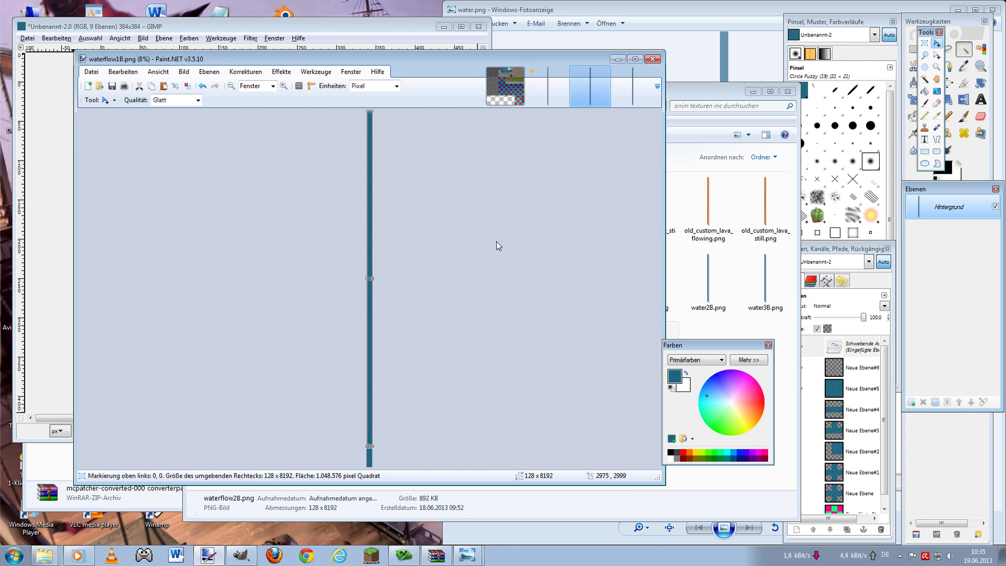
left_click(535, 82)
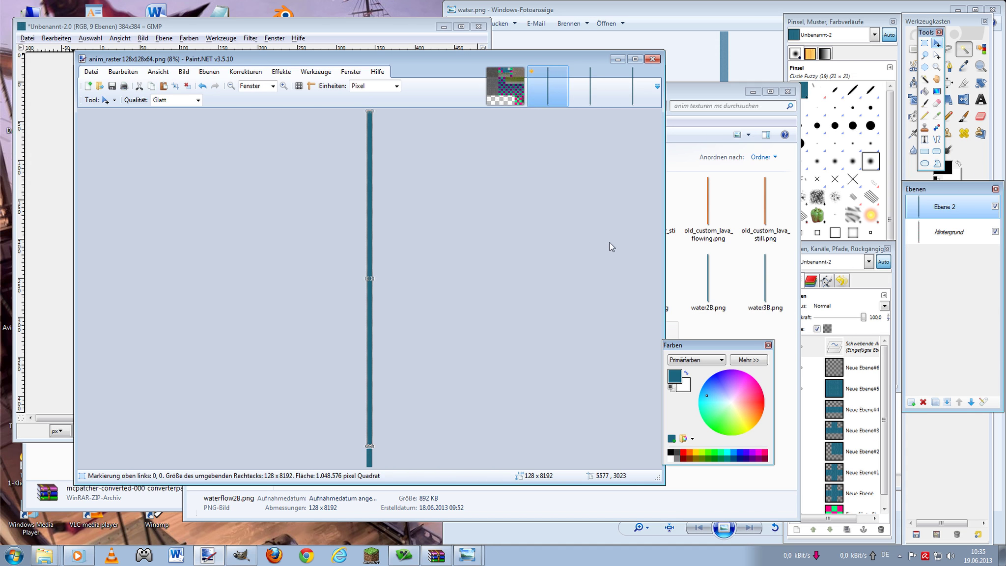
key("ctrl+Tab")
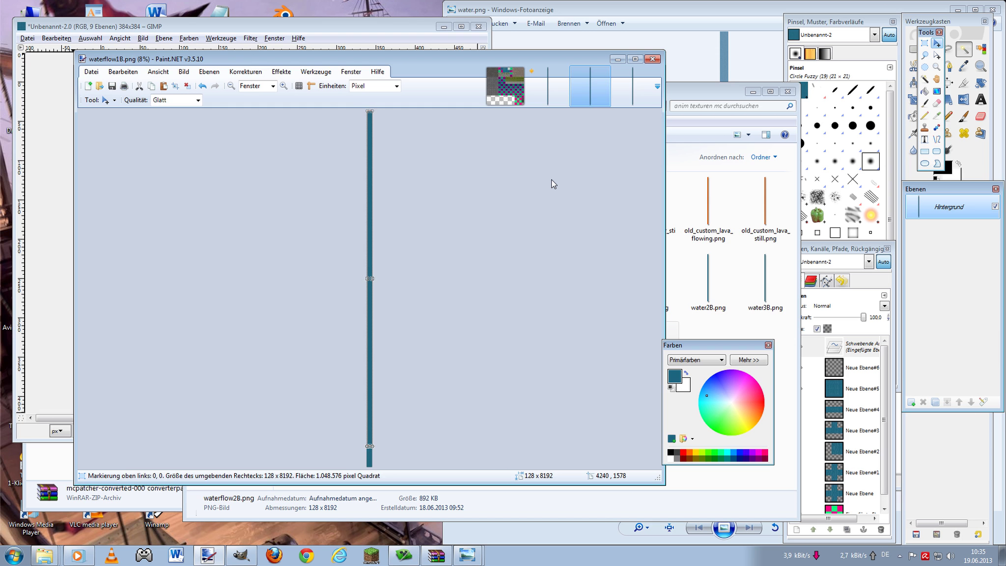
left_click(547, 93)
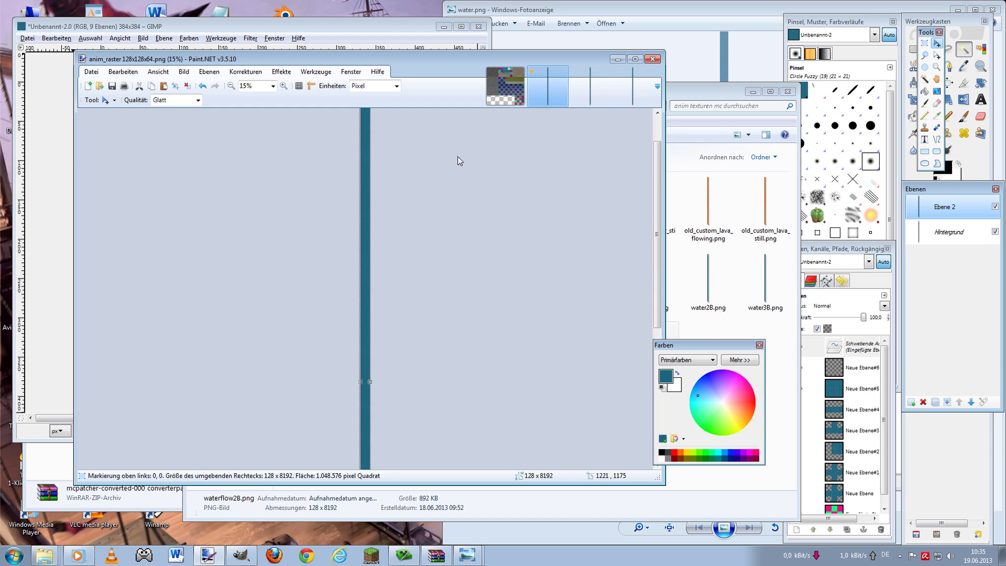
scroll(428, 217, "up", 3)
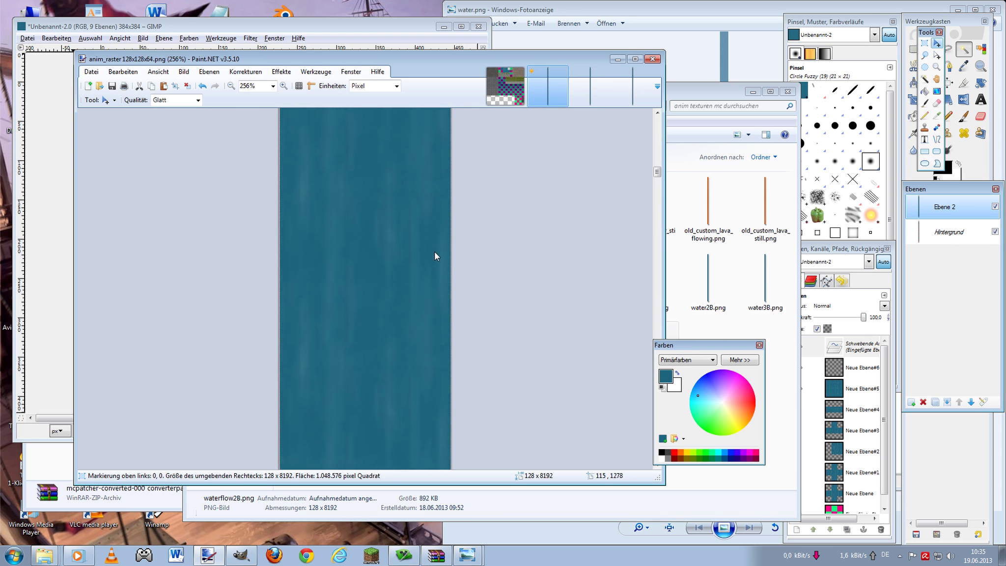
scroll(434, 251, "up", 5)
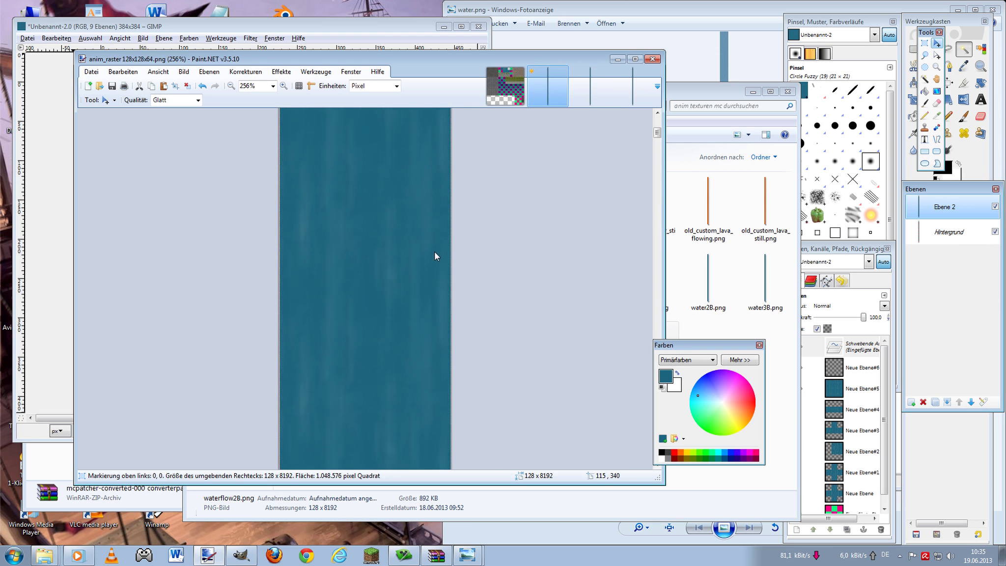
- Select all of the waterflow2B image and return to anim_raster
left_click(631, 92)
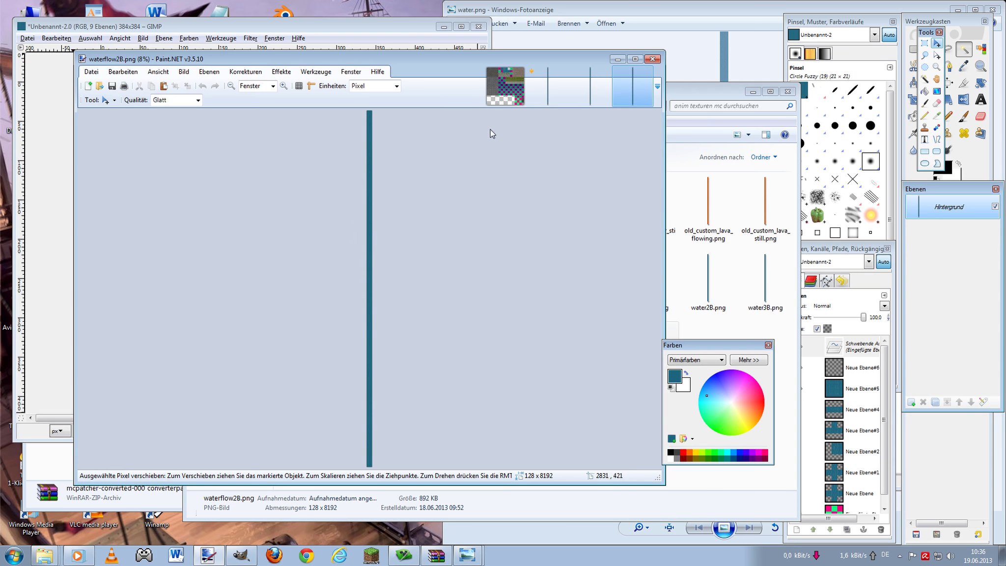
key("ctrl+a")
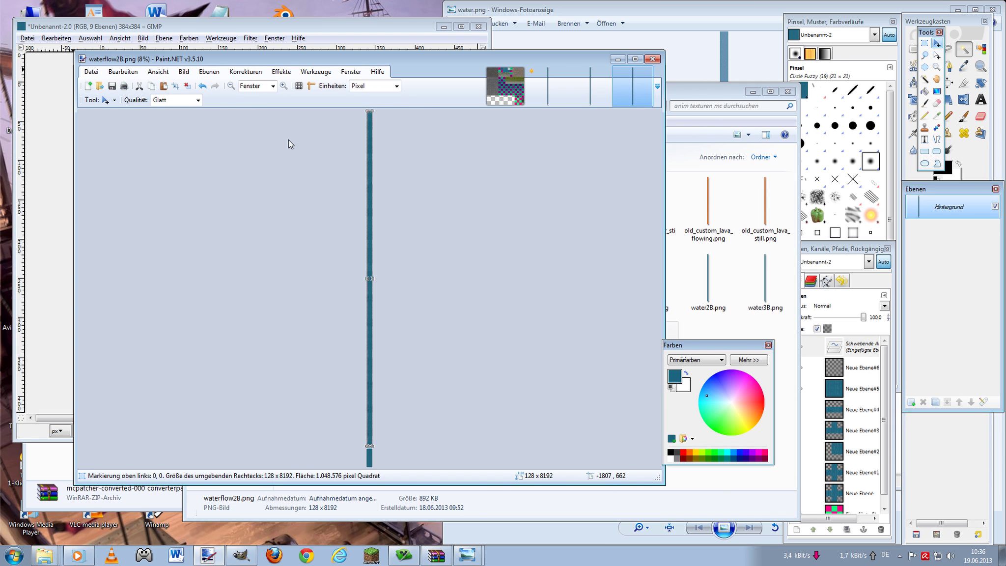
left_click(540, 91)
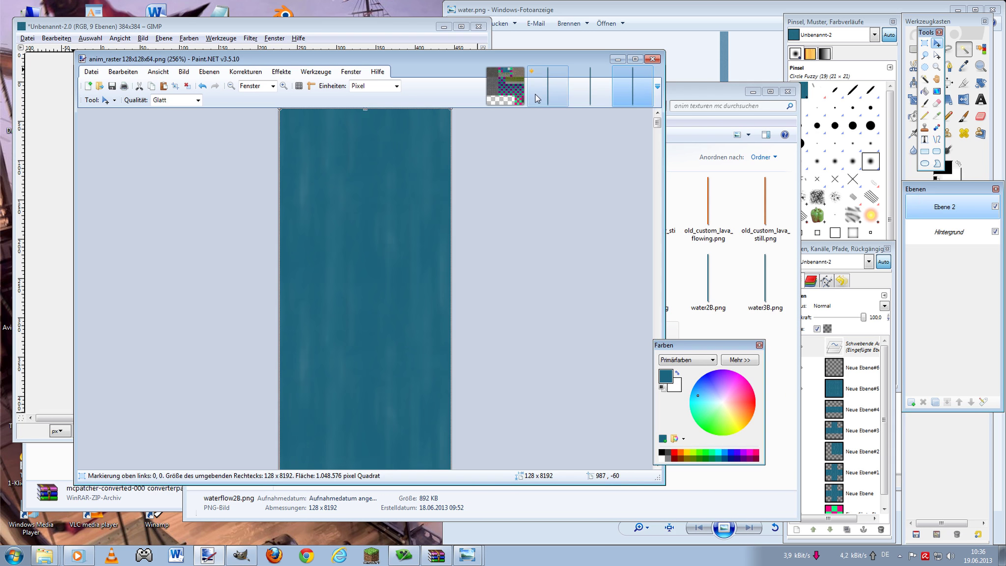
- Paste the waterflow2B water into a new layer and hide Ebene 2
left_click(909, 402)
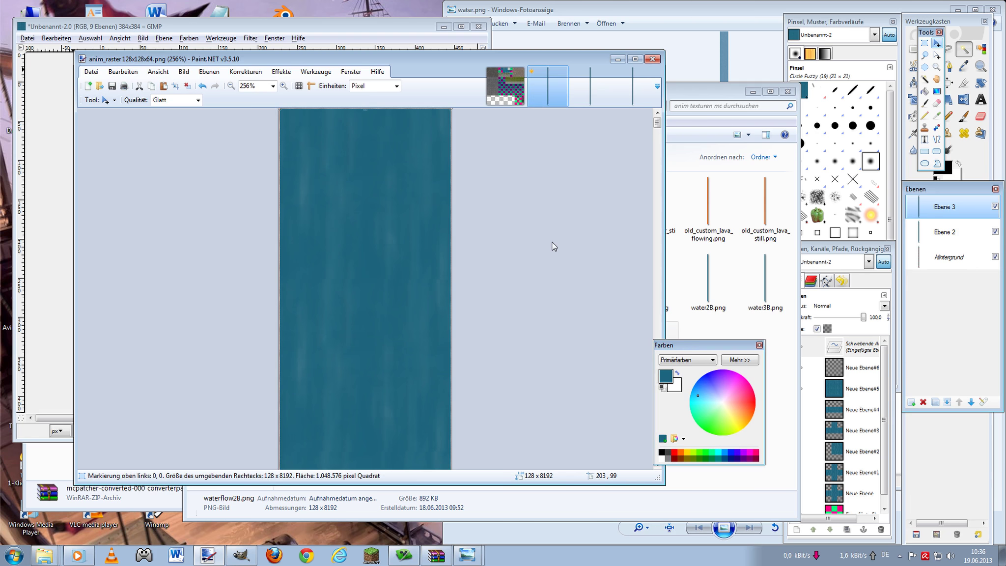
scroll(547, 238, "down", 5, "ctrl")
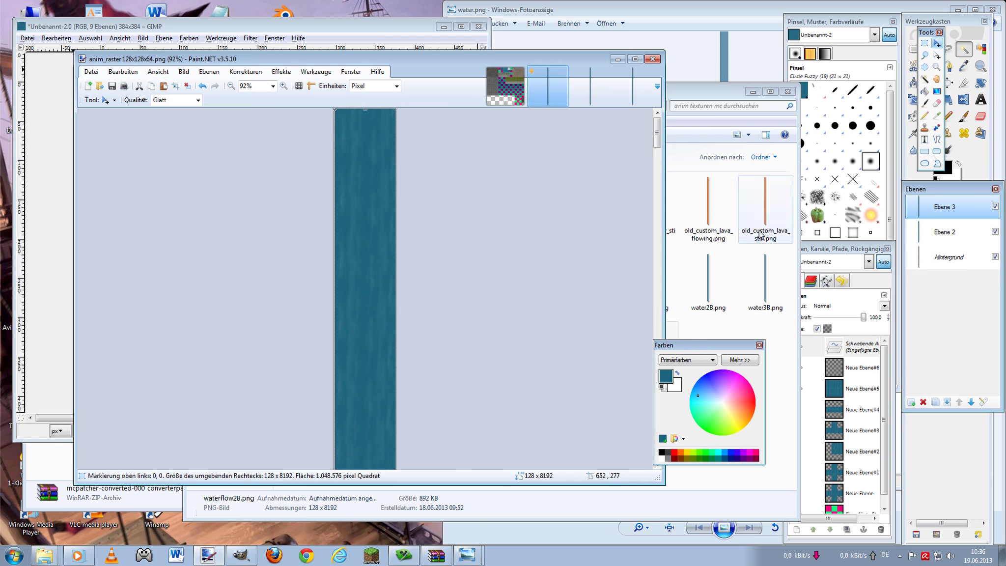
left_click(995, 232)
- Drag the pasted water down to sit just below the green band
left_click_drag(367, 132, 365, 311)
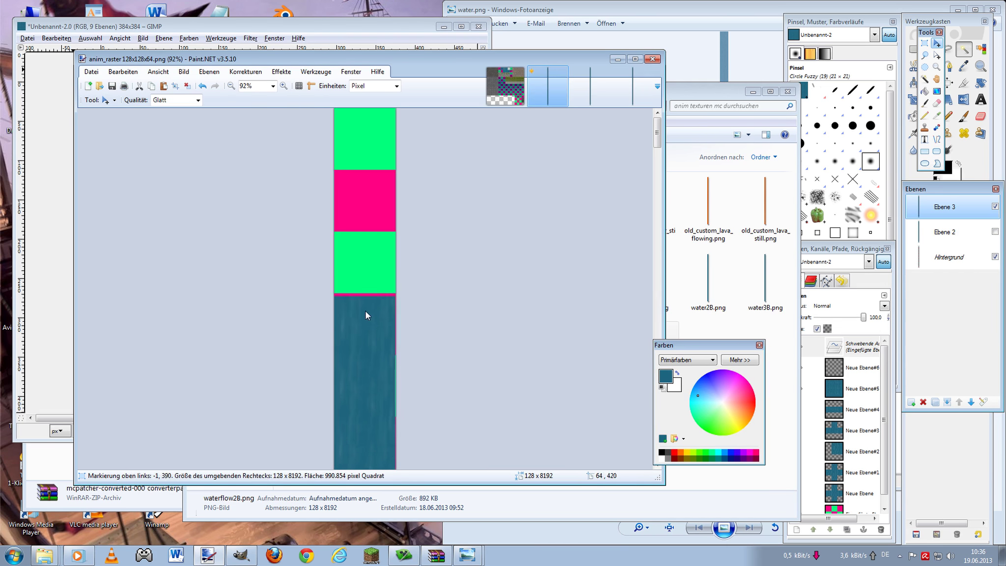
scroll(361, 338, "down", 3, "ctrl")
scroll(338, 171, "down", 2, "ctrl")
scroll(368, 158, "down", 2, "ctrl")
mouse_move(368, 158)
left_mouse_down()
mouse_move(398, 312)
mouse_move(369, 192)
mouse_move(367, 206)
left_mouse_up()
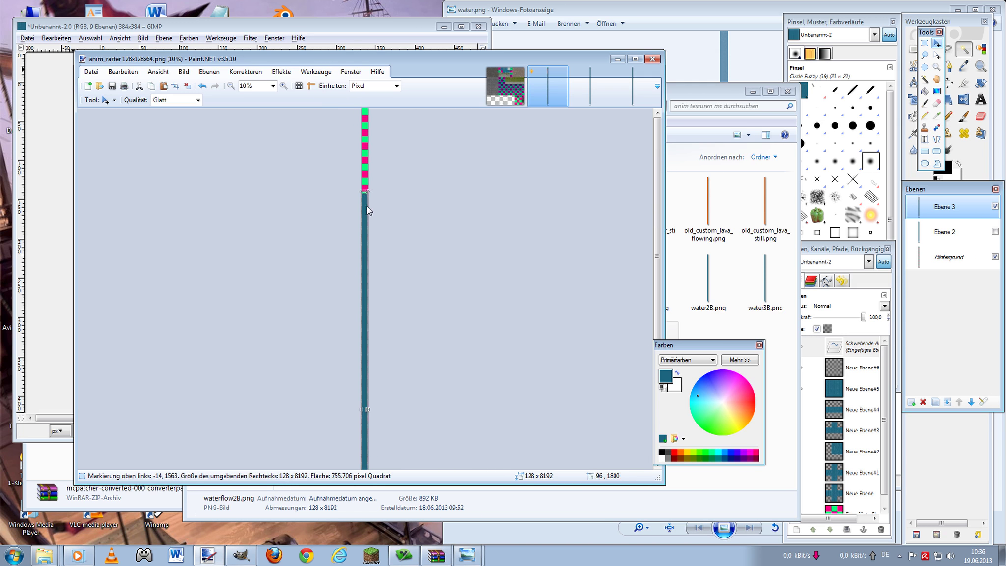
scroll(367, 206, "up", 3)
scroll(360, 211, "up", 2)
scroll(367, 227, "up", 3)
scroll(366, 227, "up", 3)
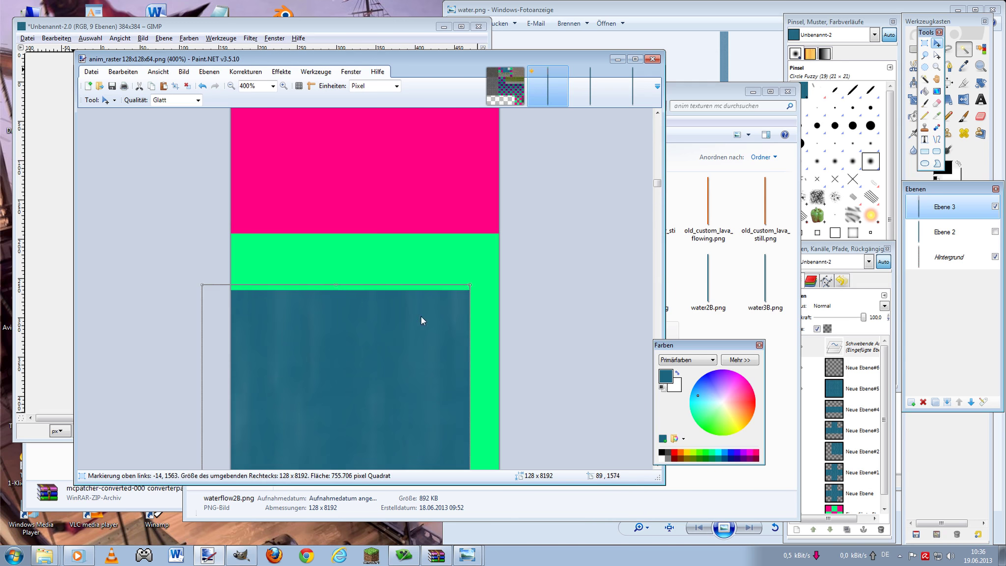
mouse_move(421, 316)
left_mouse_down()
mouse_move(454, 298)
mouse_move(455, 284)
left_mouse_up()
scroll(455, 284, "down", 4)
scroll(430, 269, "down", 1)
scroll(429, 269, "down", 2)
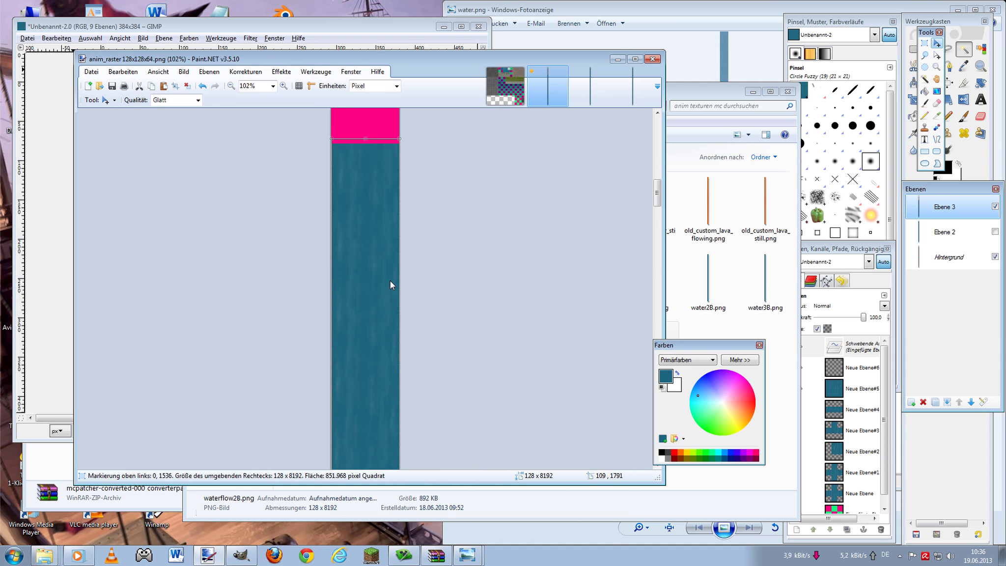
scroll(390, 281, "up", 2)
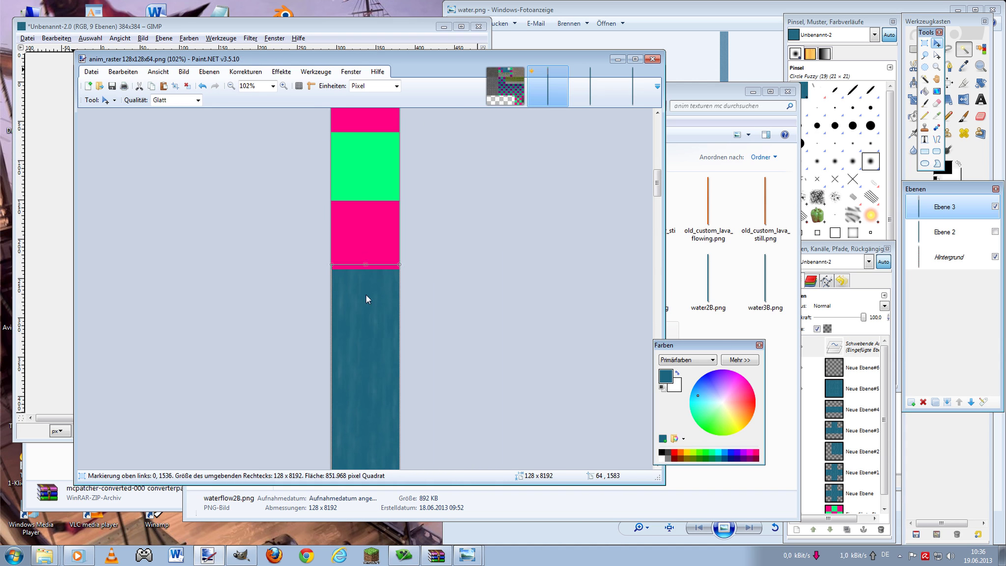
scroll(370, 305, "down", 2)
scroll(400, 287, "down", 1)
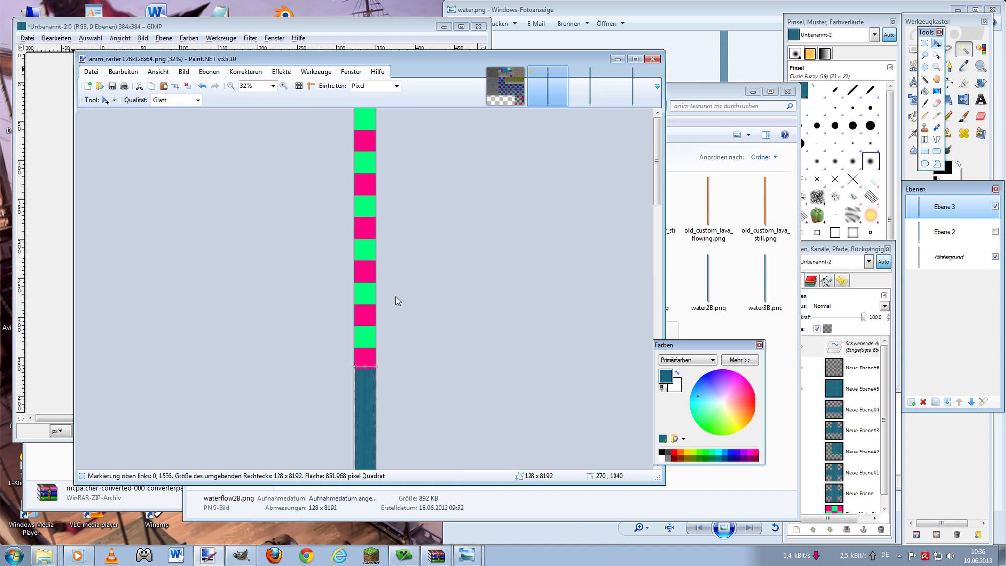
- Move the pasted water back up toward the image top and into alignment
left_click_drag(396, 297, 402, 273)
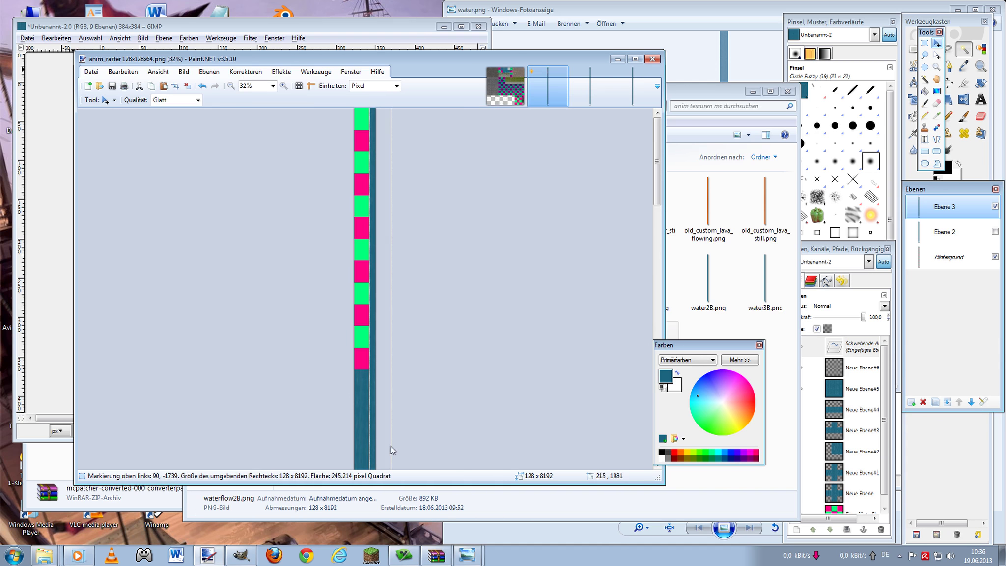
left_click_drag(391, 445, 404, 137)
scroll(375, 384, "down", 2)
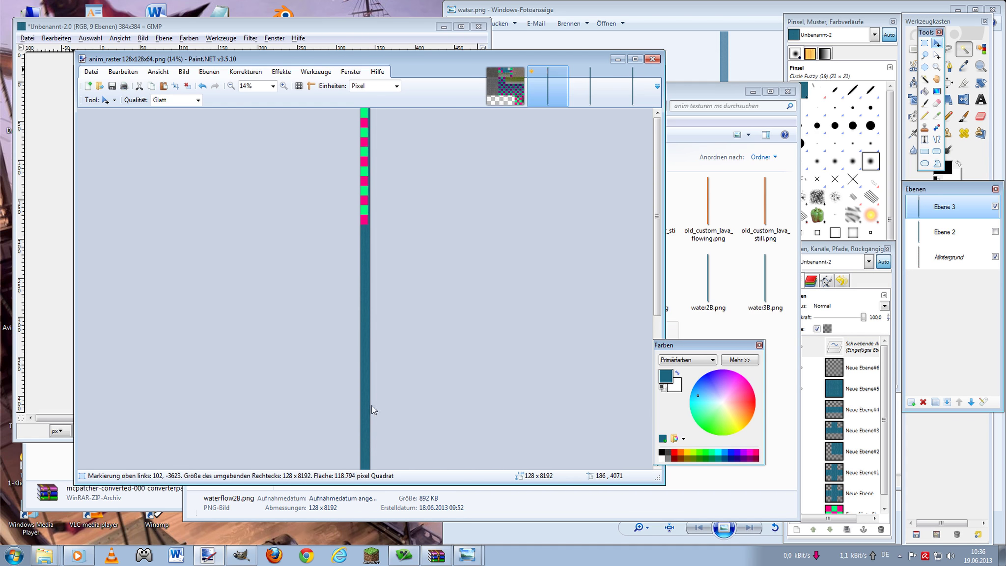
left_click_drag(371, 409, 366, 189)
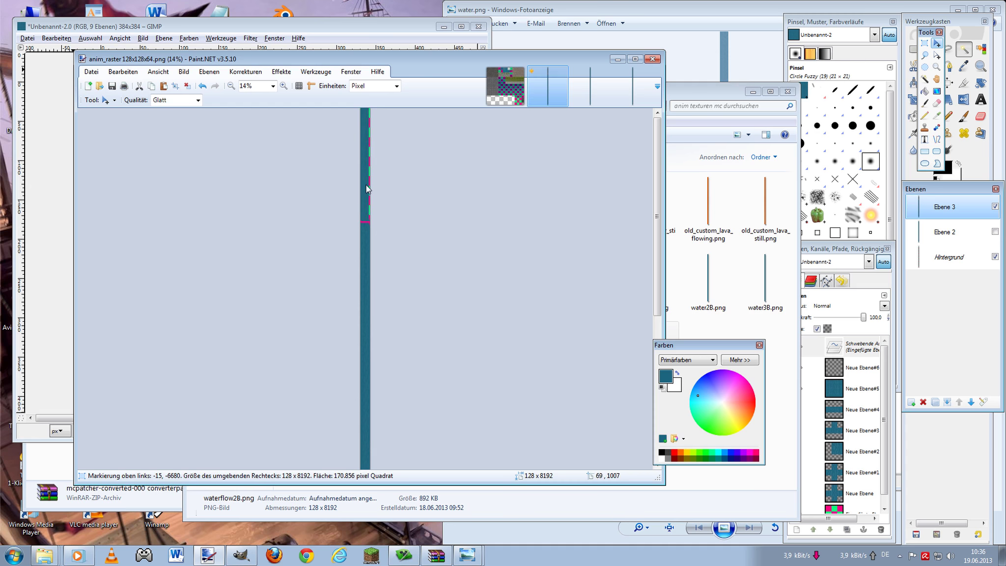
scroll(363, 189, "up", 2)
scroll(374, 212, "up", 2)
scroll(381, 231, "up", 3)
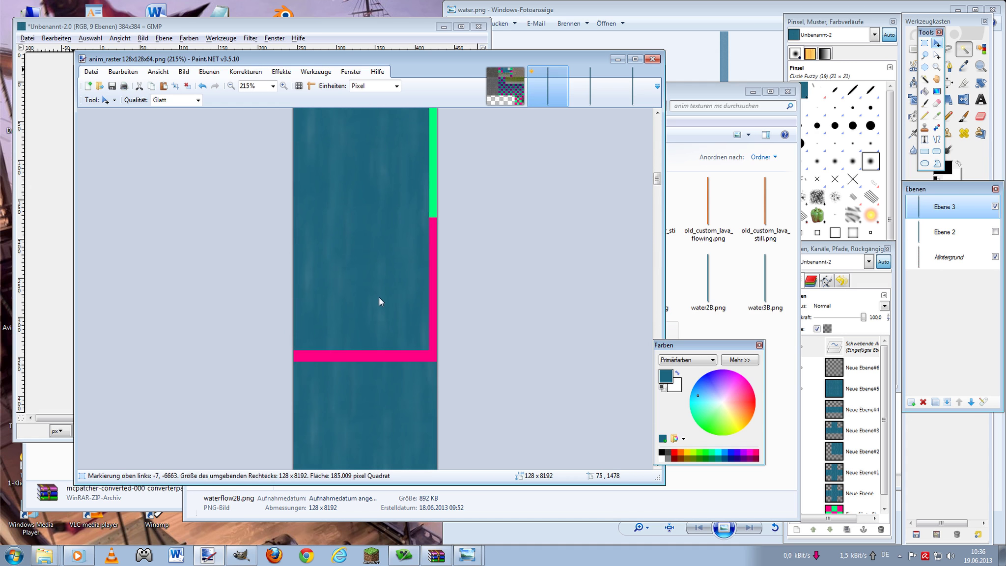
mouse_move(379, 297)
left_mouse_down()
mouse_move(384, 310)
mouse_move(386, 301)
left_mouse_up()
- Nudge the water layer up two pixels and finish the move
key("Up")
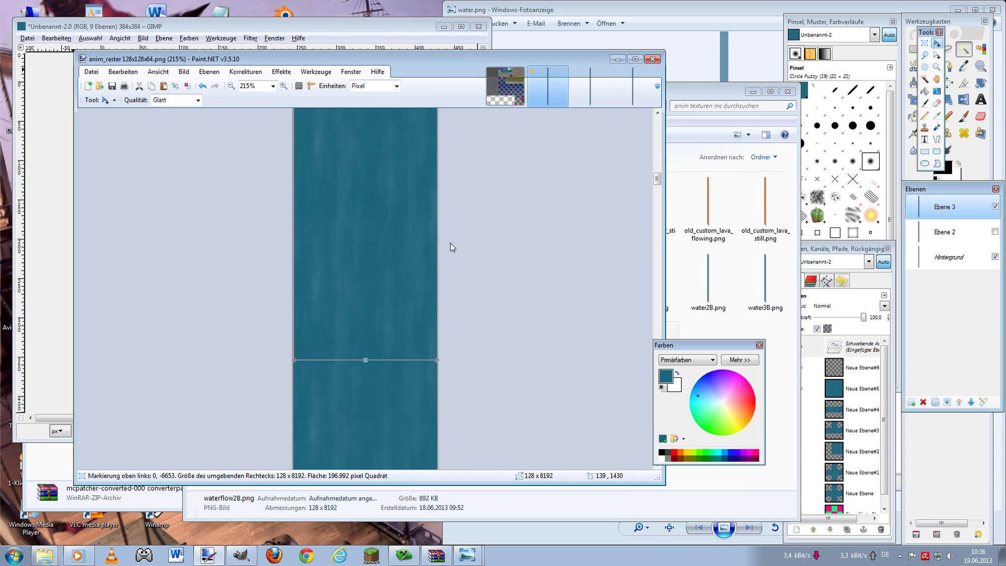
scroll(376, 400, "up", 2)
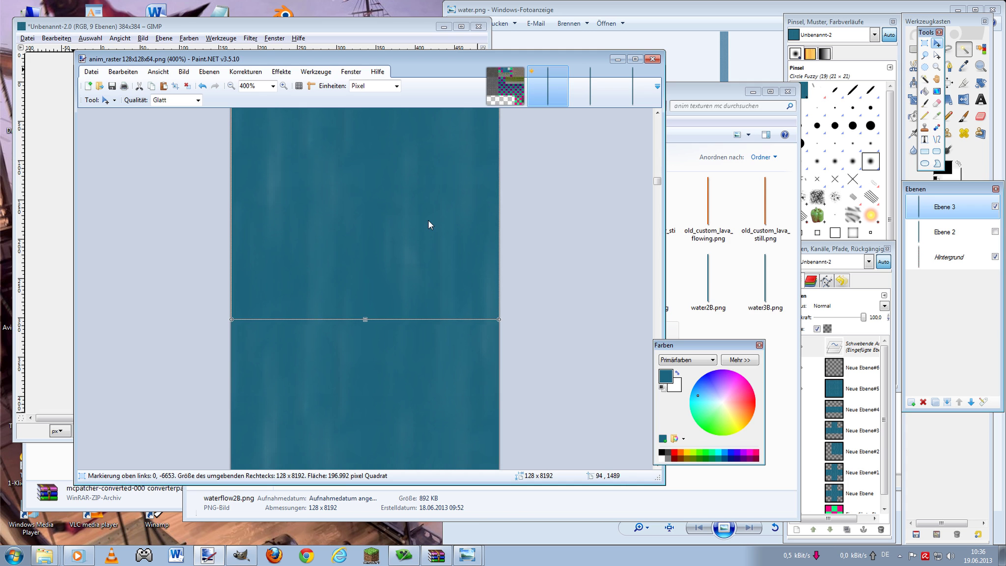
key("Up")
key("Up")
key("Up")
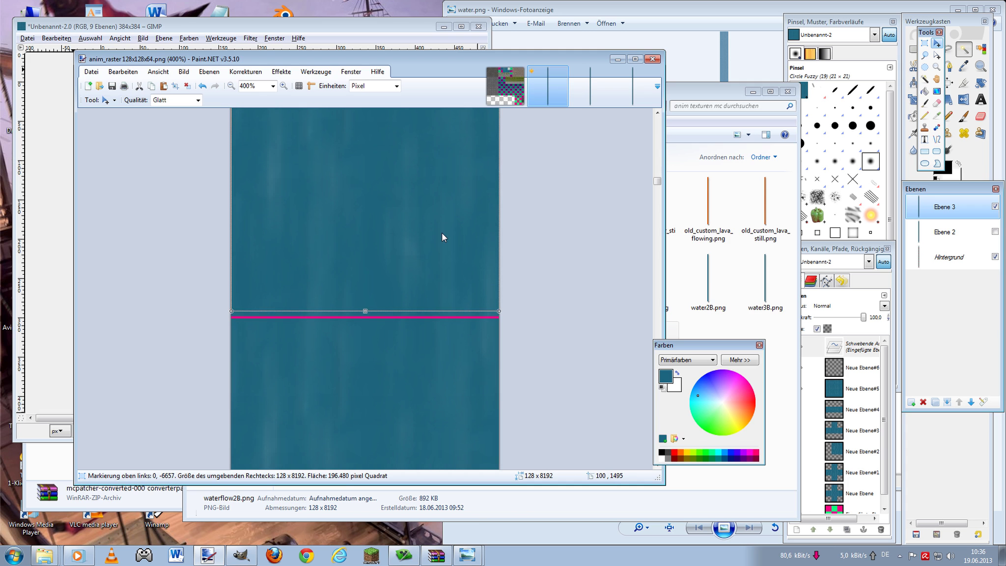
key("s")
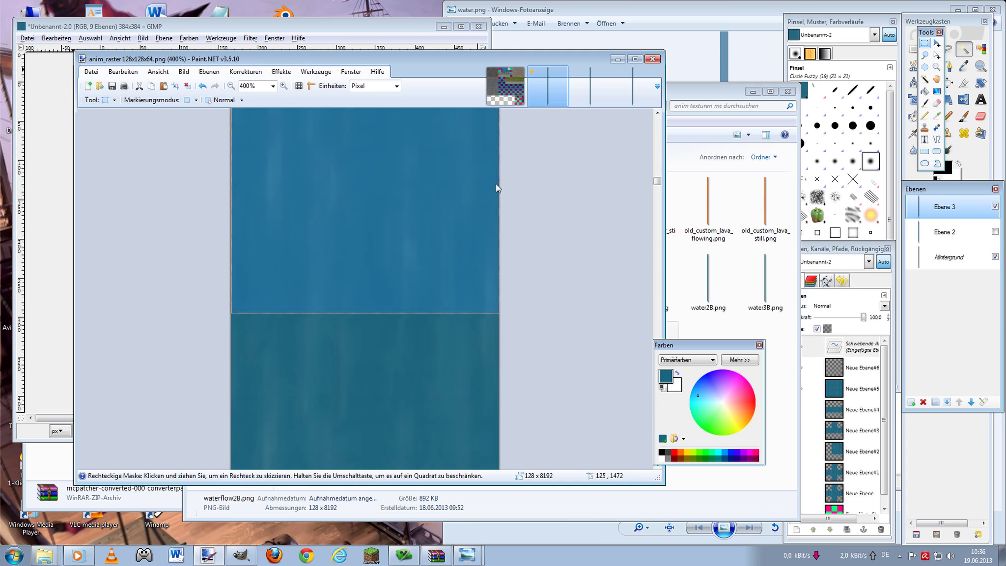
scroll(506, 184, "down", 2)
scroll(496, 172, "down", 8)
scroll(492, 167, "down", 2)
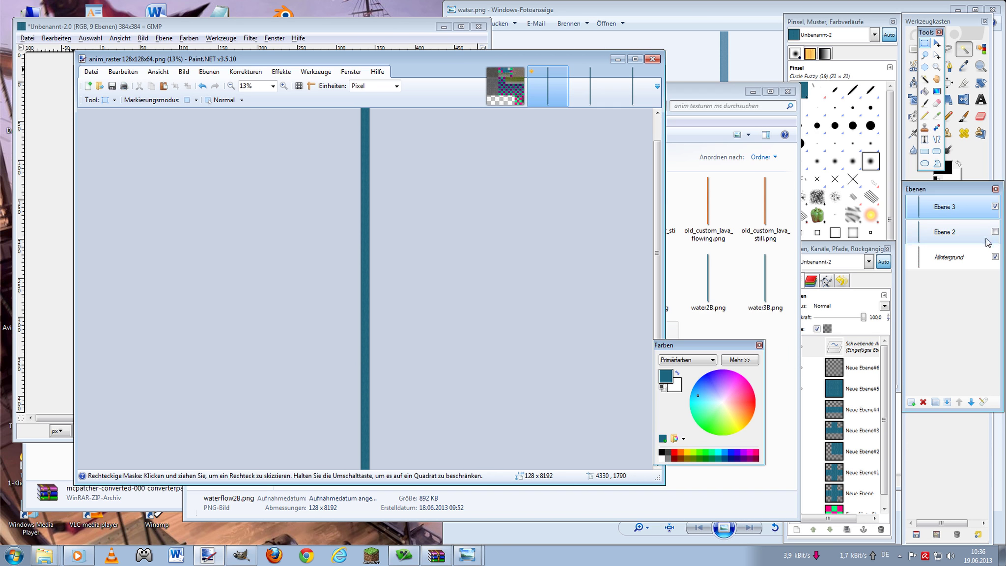
- Hide Ebene 3, flip waterflow2B horizontally and select all of it
left_click(994, 206)
left_click(620, 89)
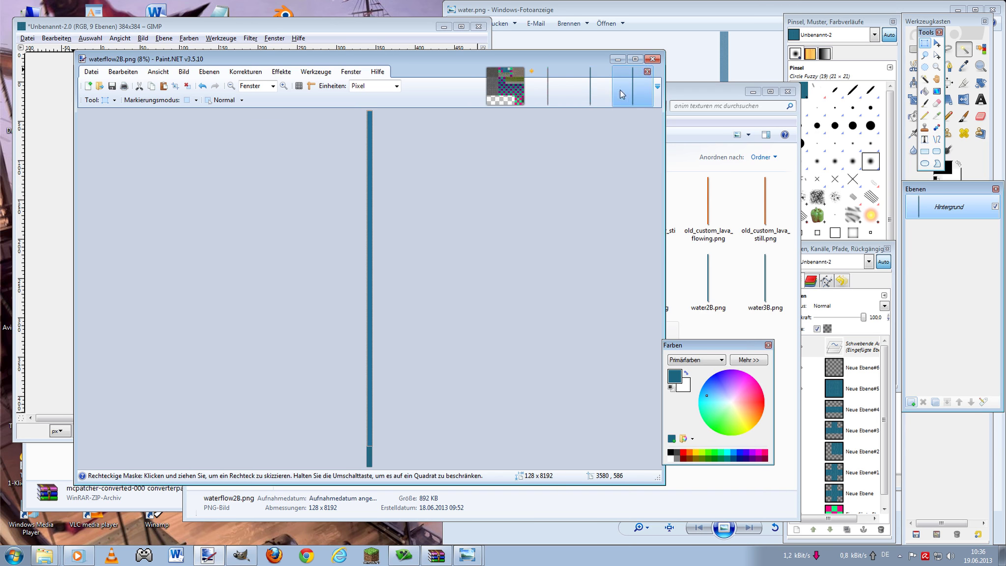
left_click(209, 72)
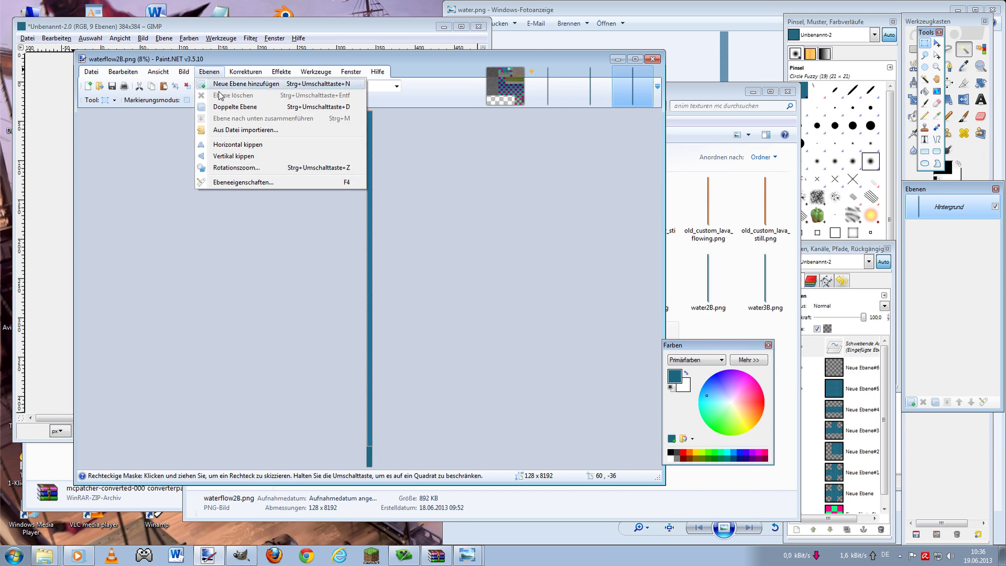
left_click(246, 146)
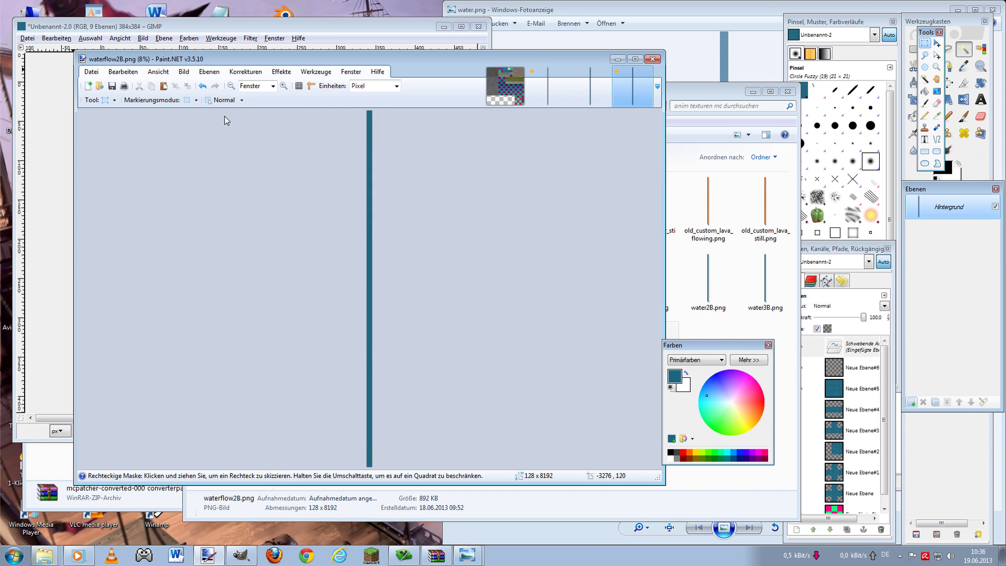
key("ctrl+a")
- Paste the flipped water strip into a new anim_raster layer
left_click(547, 86)
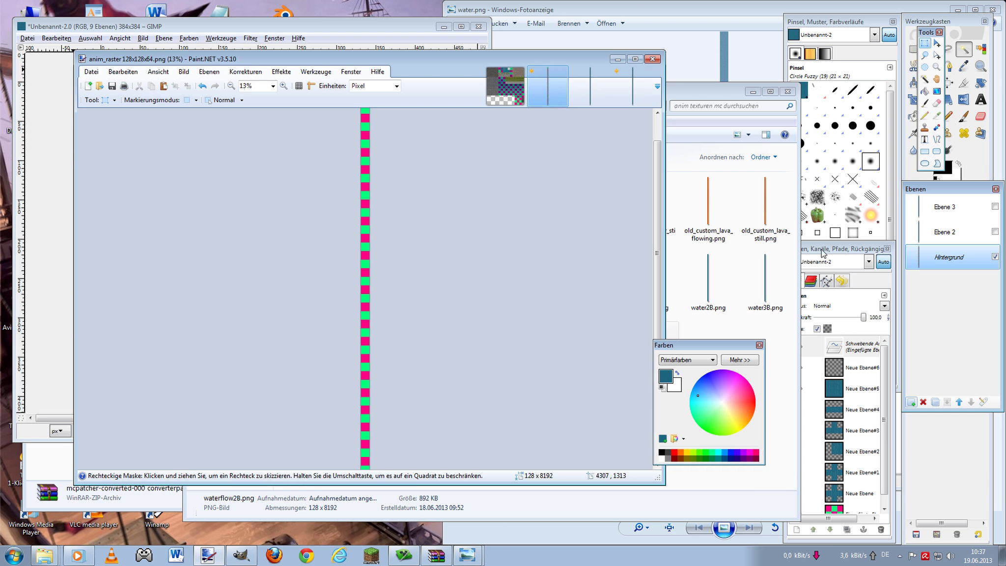
left_click(910, 403)
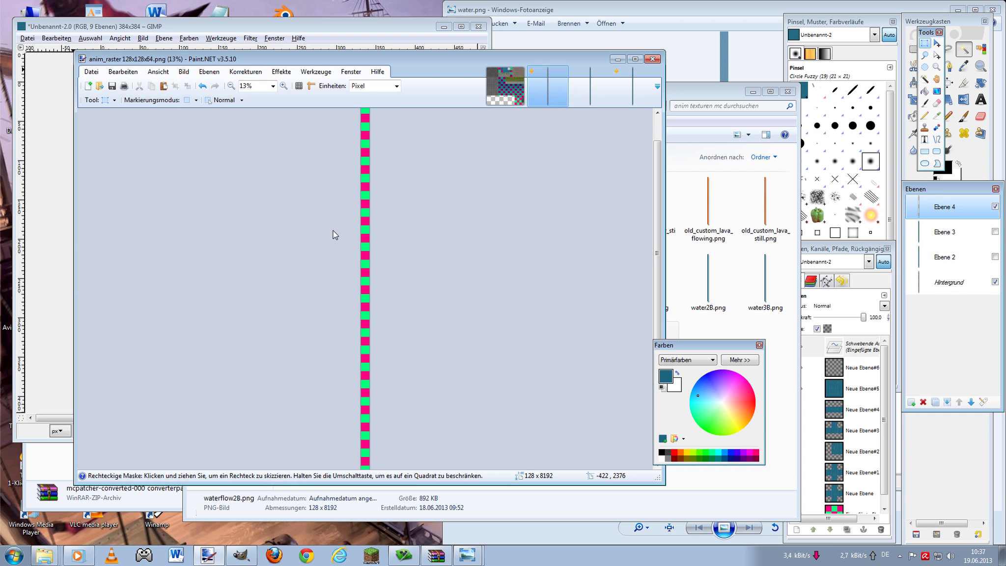
scroll(333, 230, "down", 4)
key("ctrl+v")
left_click_drag(370, 342, 372, 337)
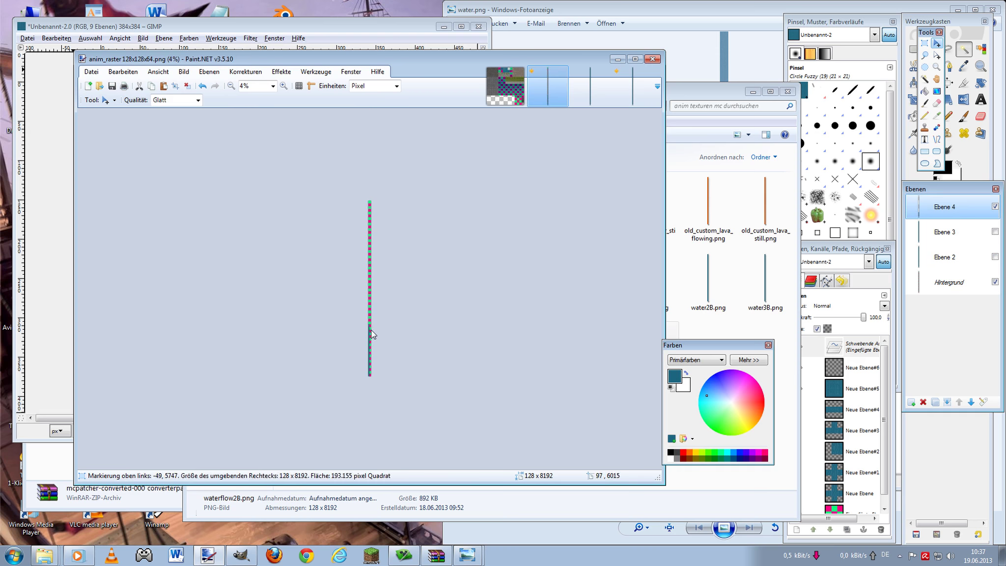
- Line the pasted strip up with the frame strip
scroll(372, 337, "up", 2)
scroll(370, 338, "up", 4)
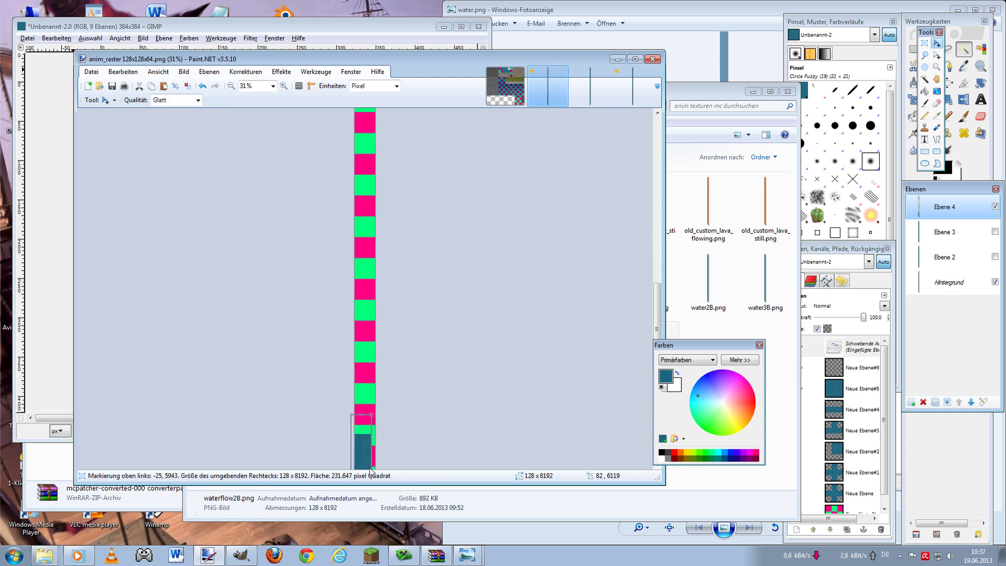
scroll(369, 338, "up", 3)
scroll(374, 388, "up", 1)
scroll(378, 434, "up", 1)
left_click_drag(378, 434, 429, 320)
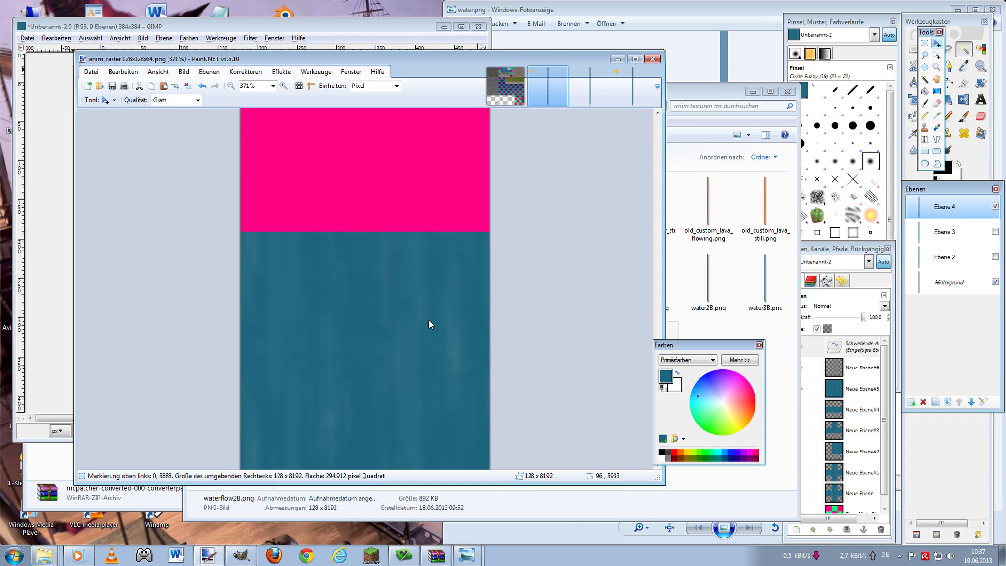
scroll(429, 319, "down", 8)
scroll(423, 300, "down", 5)
- Re-paste the strip and drag it over the pink and green frame strip
key("ctrl+v")
scroll(388, 406, "down", 1)
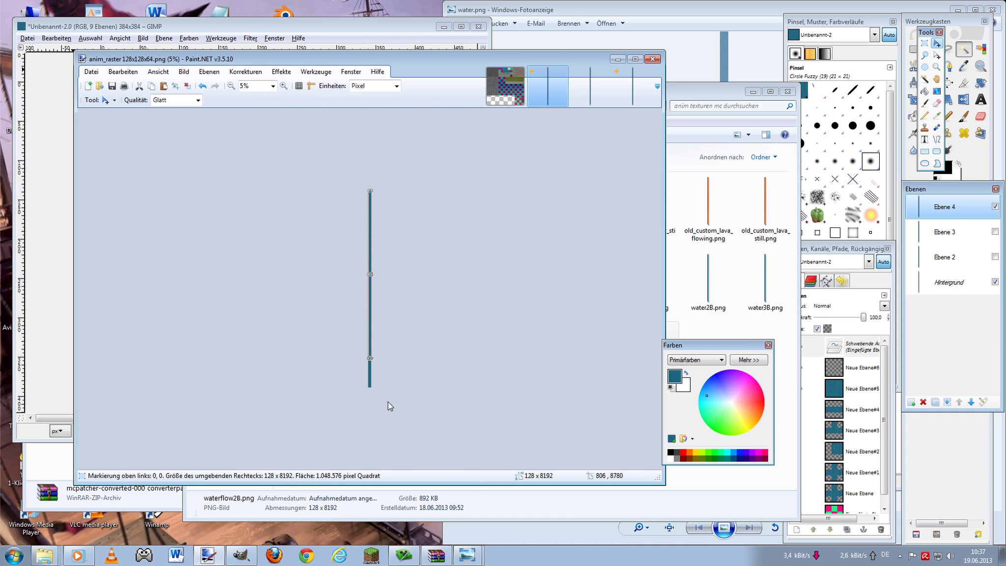
left_click_drag(374, 341, 374, 294)
scroll(393, 393, "up", 6)
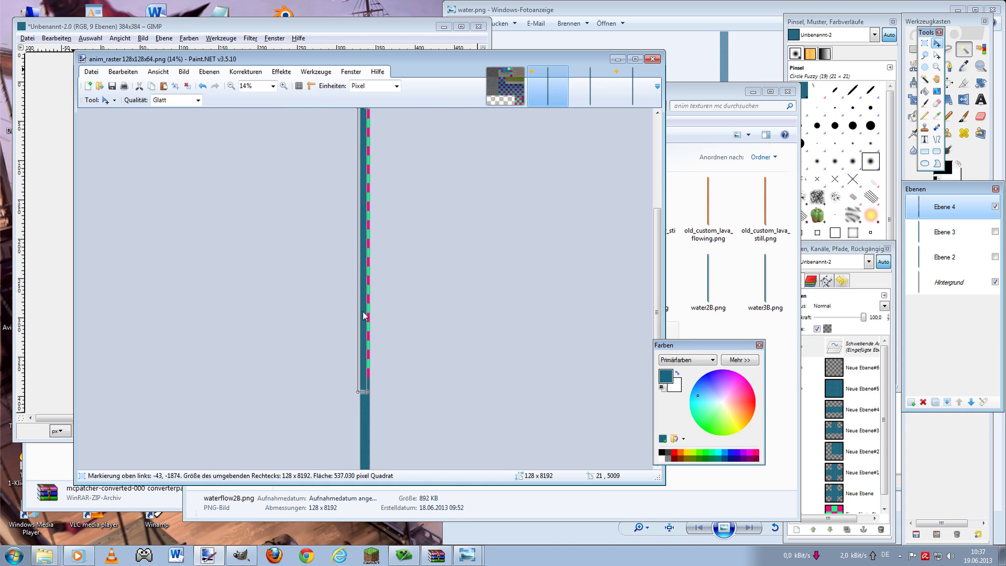
scroll(359, 279, "up", 4)
left_click_drag(367, 158, 384, 149)
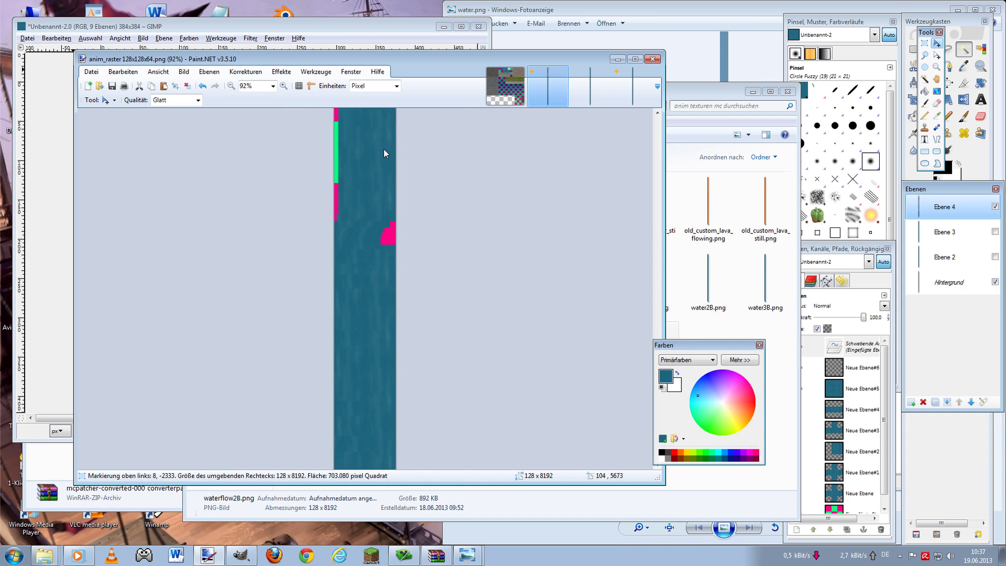
scroll(377, 255, "up", 5)
mouse_move(380, 183)
left_mouse_down()
mouse_move(397, 164)
mouse_move(390, 182)
left_mouse_up()
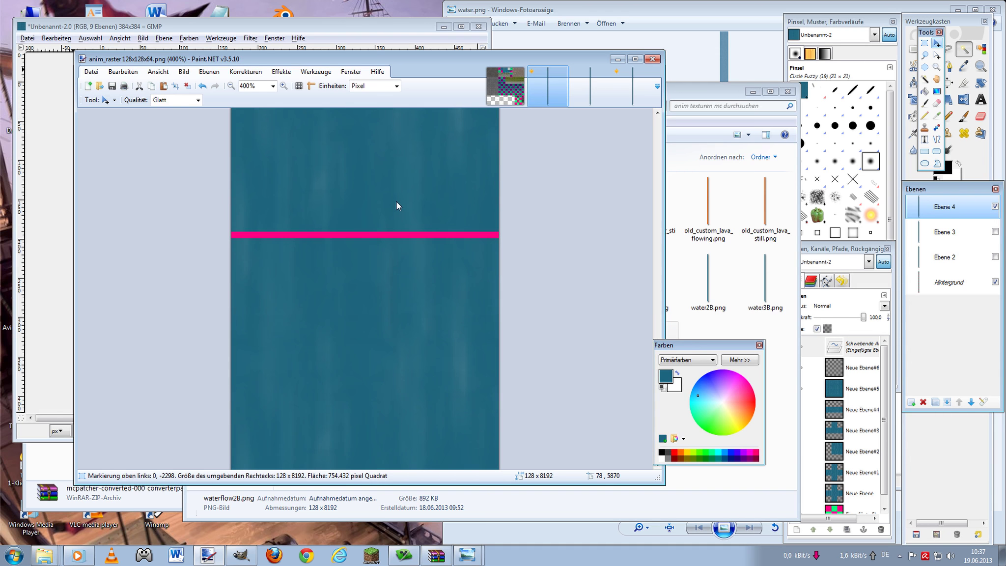
- Fine-tune the strip by one-pixel nudges, then commit and deselect it
key("Up")
key("Up")
key("Up")
key("Up")
key("Up")
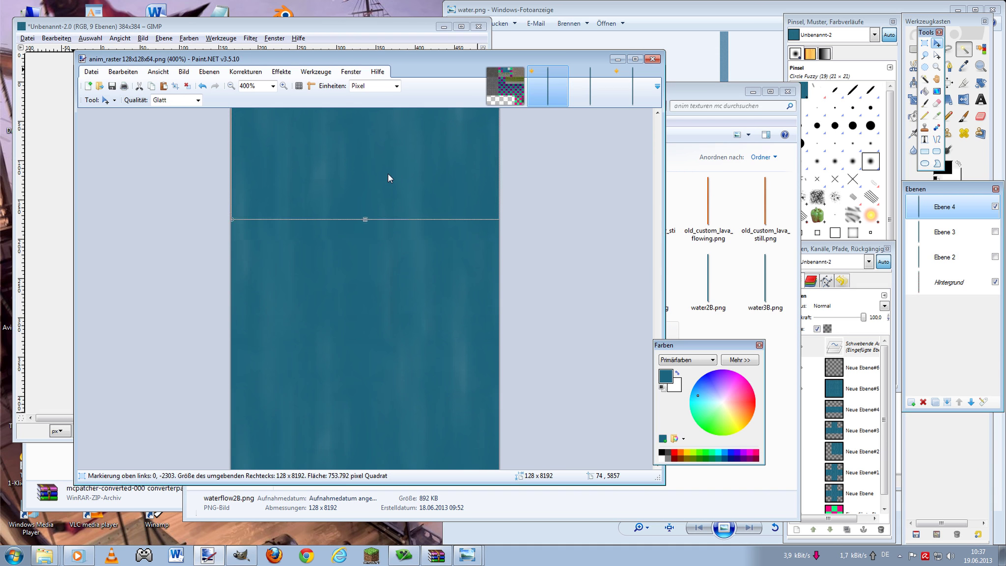
key("Up")
key("Up")
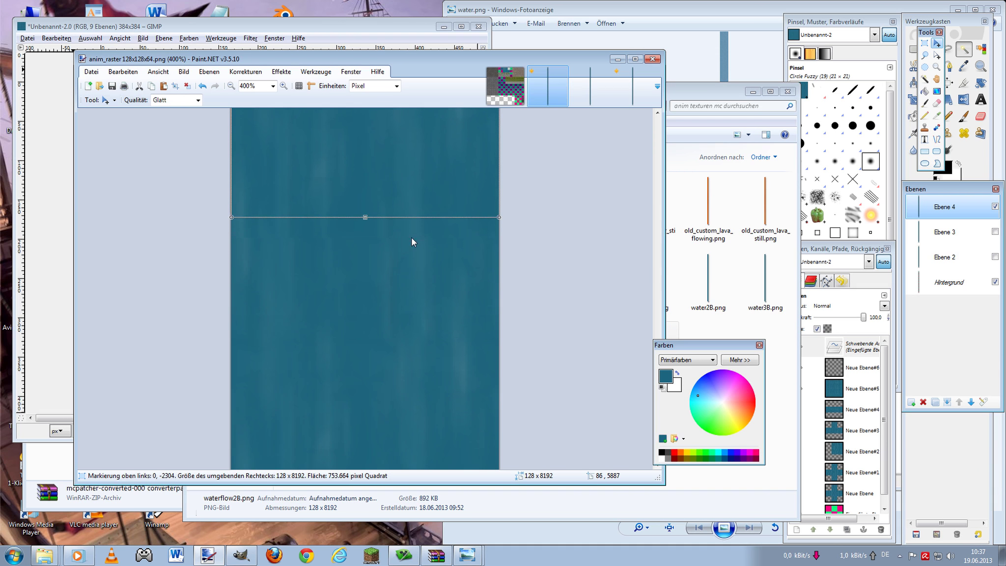
key("Down")
key("Up")
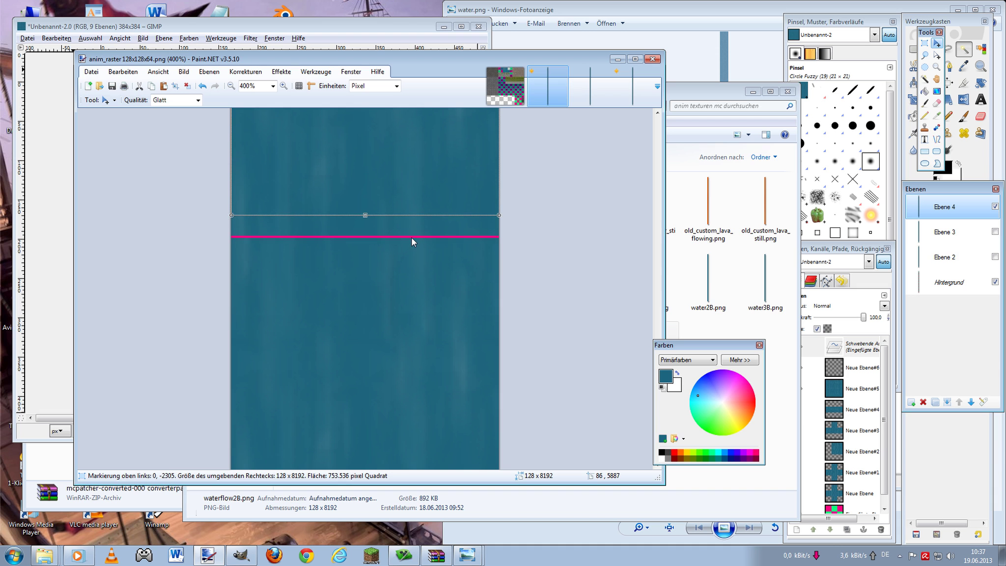
key("Down")
key("s")
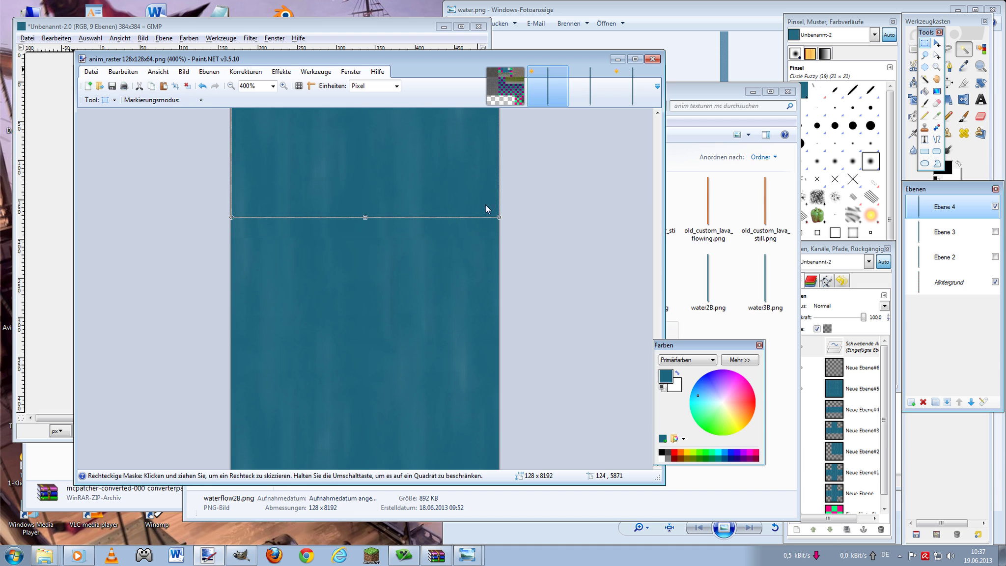
key("ctrl+d")
- Show Ebene 2, hide Ebene 4 and select the background layer
left_click(995, 256)
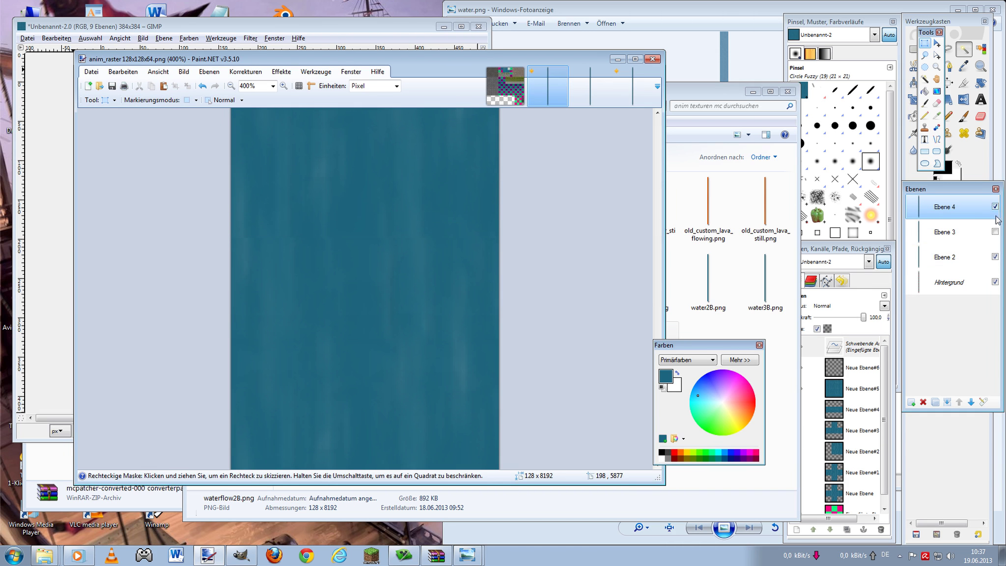
left_click(995, 206)
left_click(991, 277)
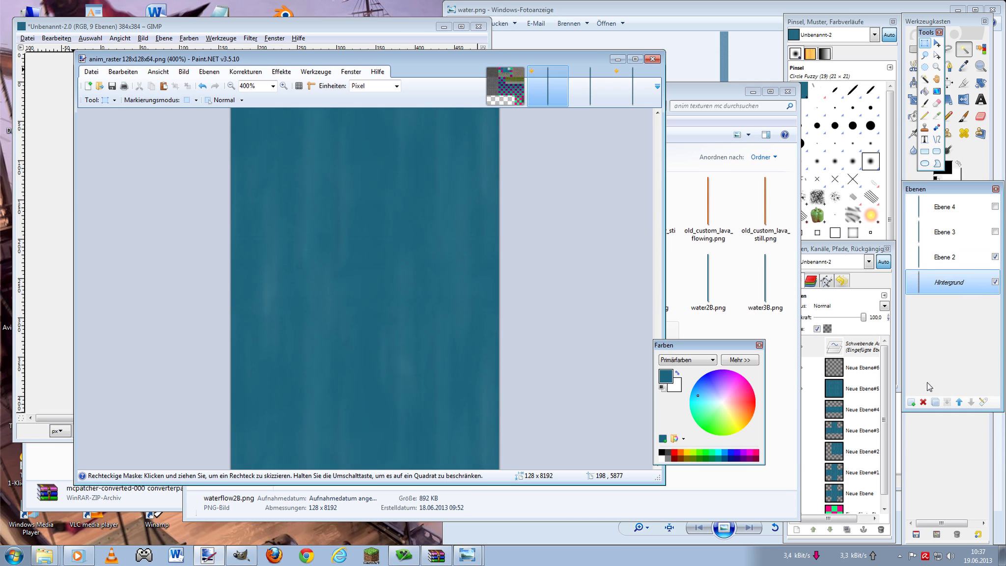
- Add a new layer above the background and hide the background
left_click(915, 401)
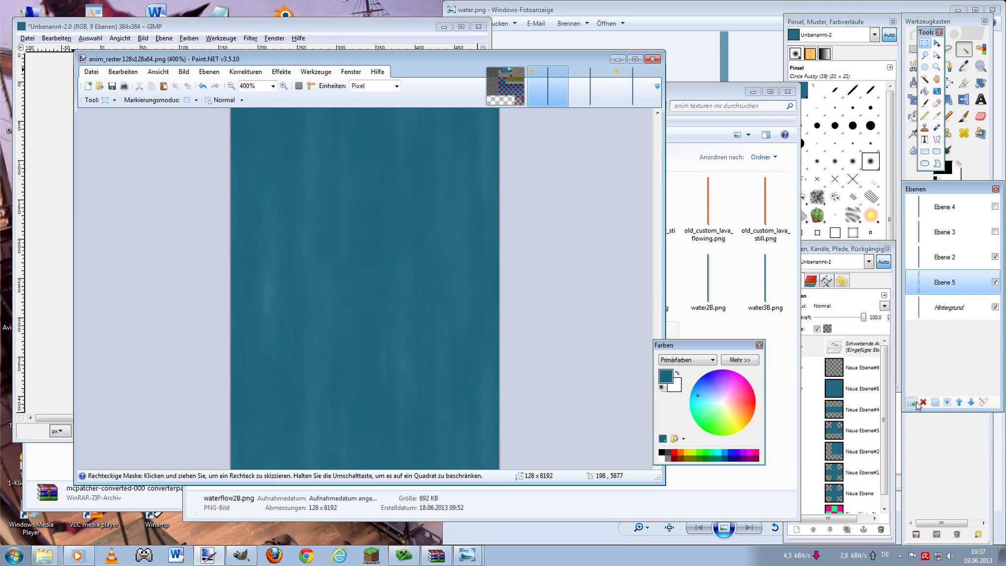
left_click(924, 91)
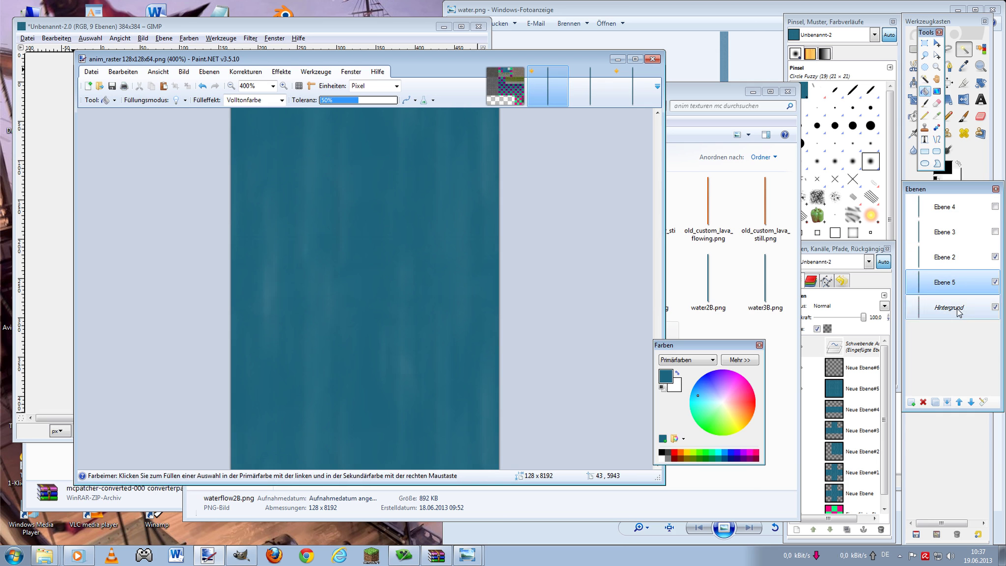
left_click(994, 306)
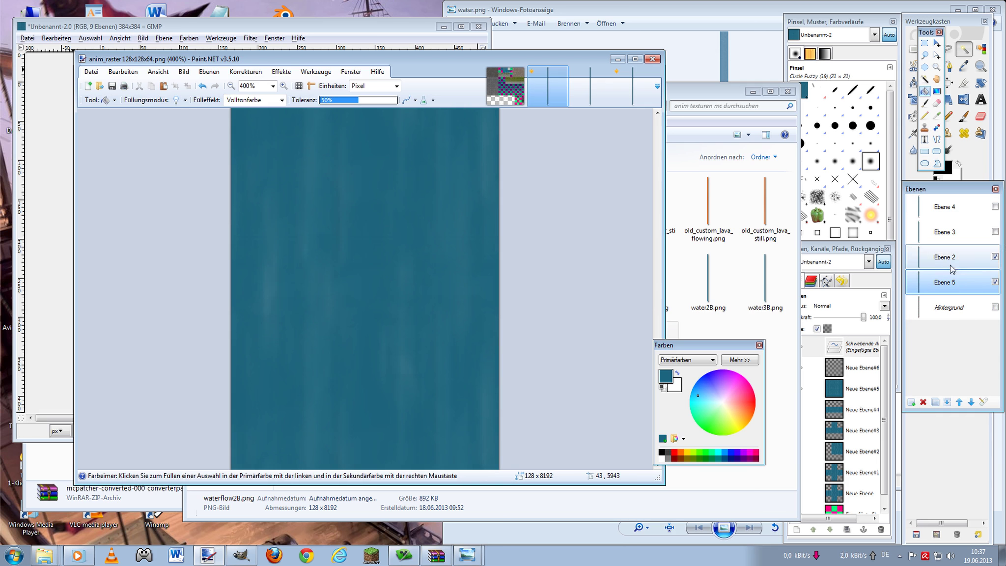
- Set Ebene 2's blend mode to Overlay (Überlagern)
double_click(975, 260)
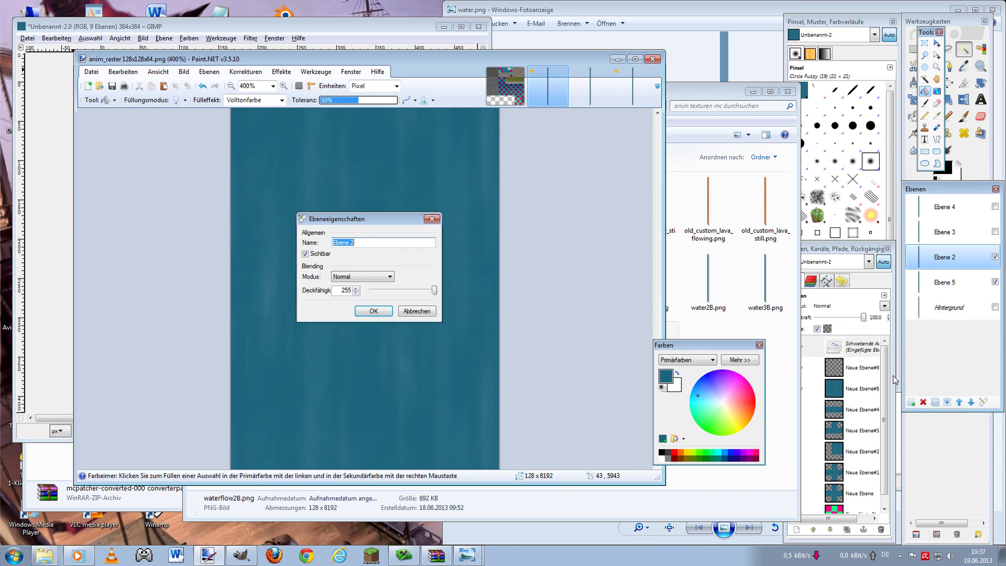
left_click(359, 278)
left_click(375, 335)
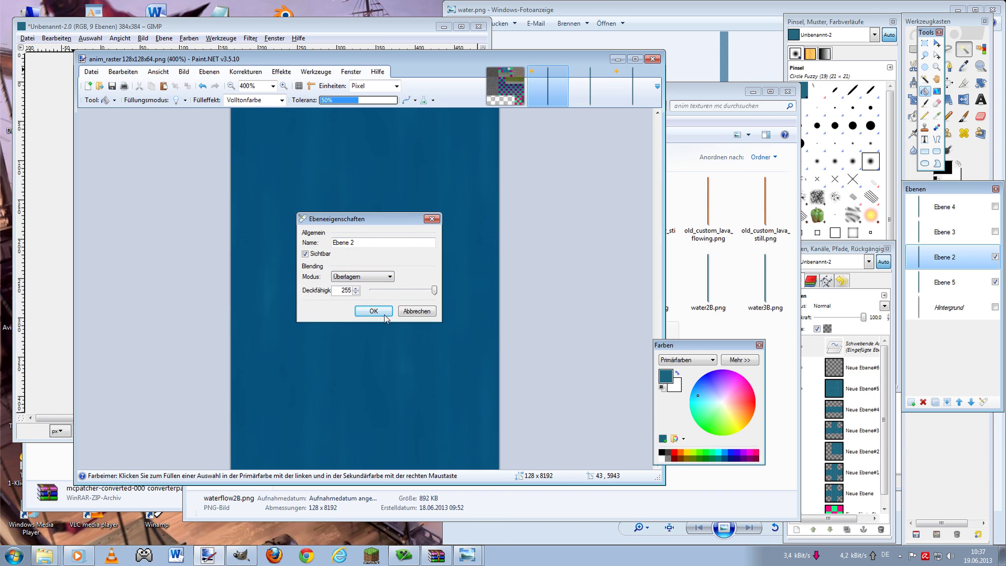
left_click(382, 313)
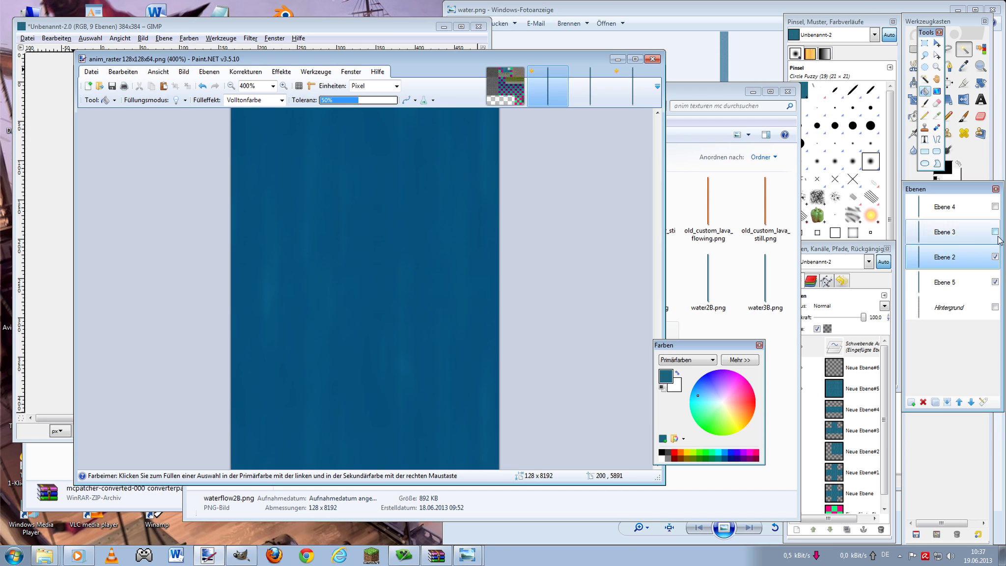
- Show Ebene 3 and set it to Overlay at about 43 opacity
left_click(948, 232)
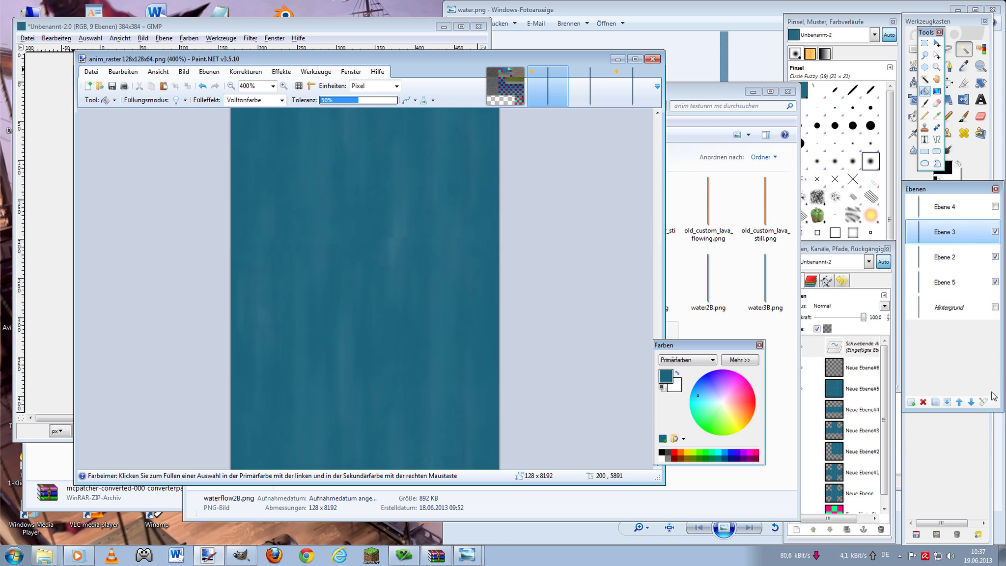
double_click(948, 232)
left_click(357, 276)
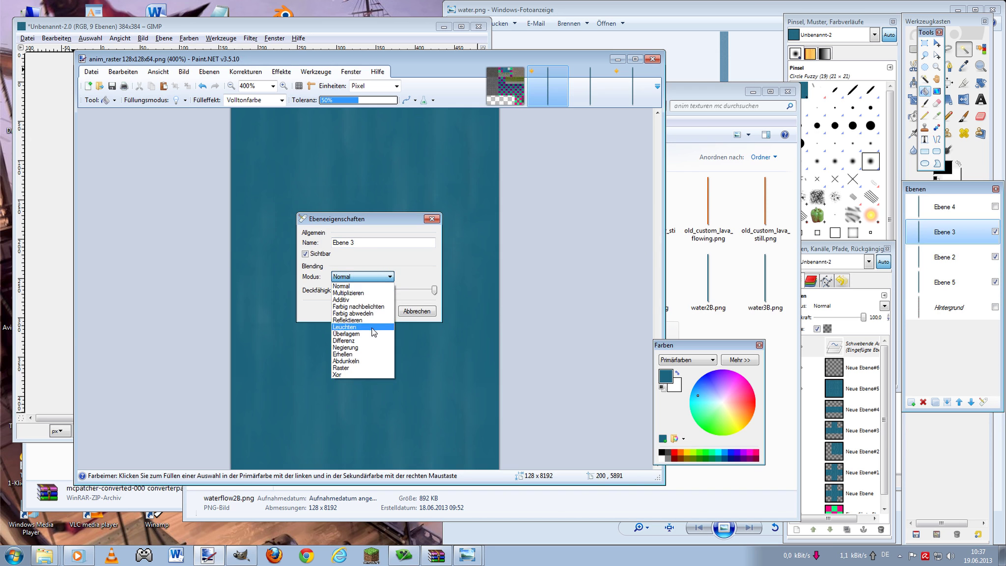
left_click(376, 334)
mouse_move(434, 290)
left_mouse_down()
mouse_move(342, 291)
mouse_move(385, 296)
left_mouse_up()
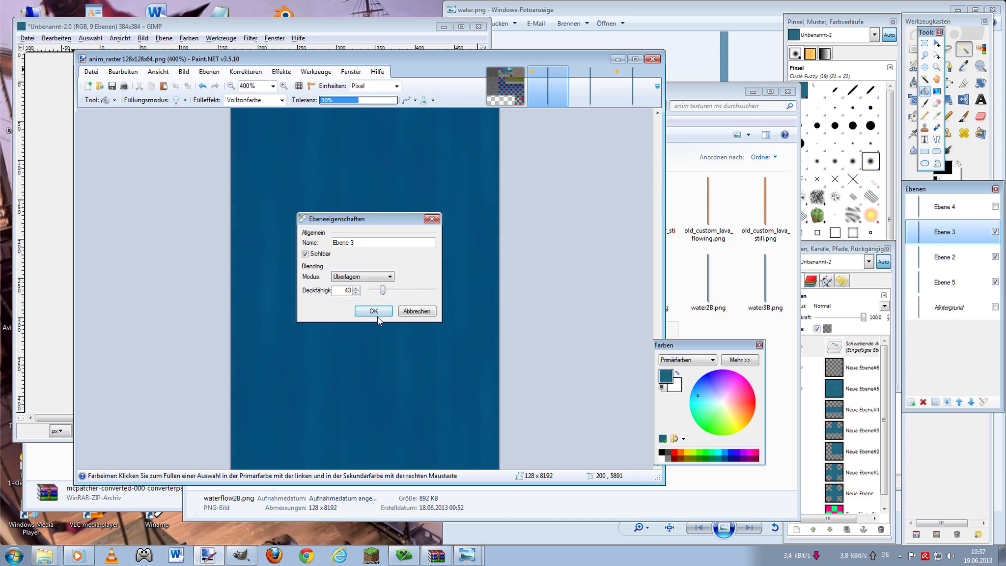
left_click(373, 311)
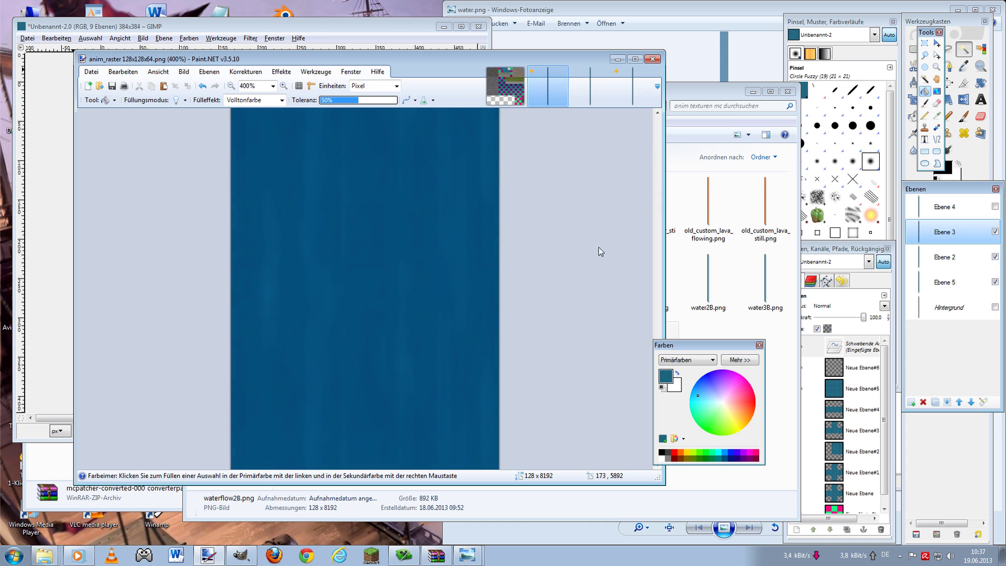
- Show Ebene 4, set it to Overlay at about 51 opacity, and select Ebene 5
left_click(995, 207)
left_click(984, 402)
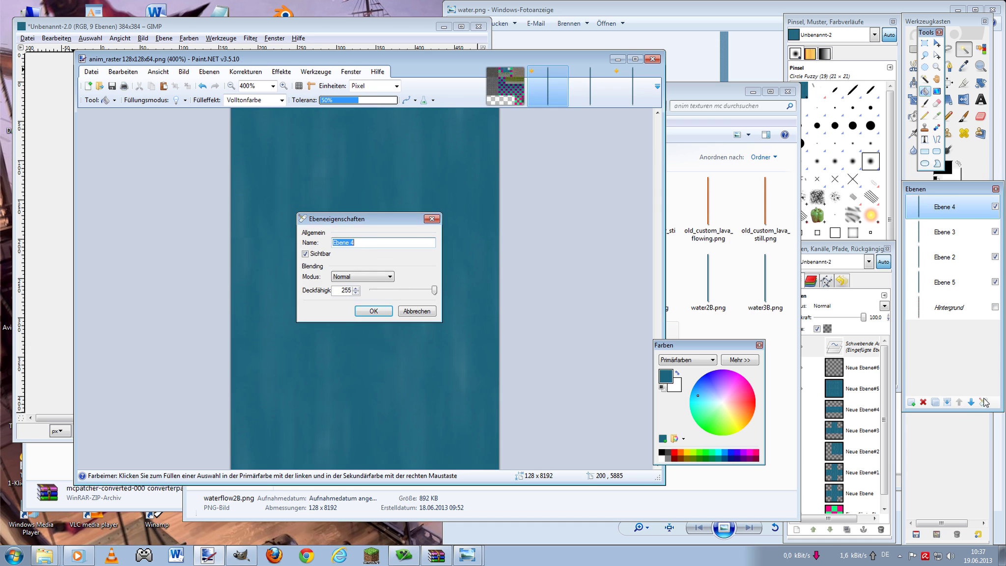
left_click(388, 276)
left_click(366, 328)
left_click(382, 277)
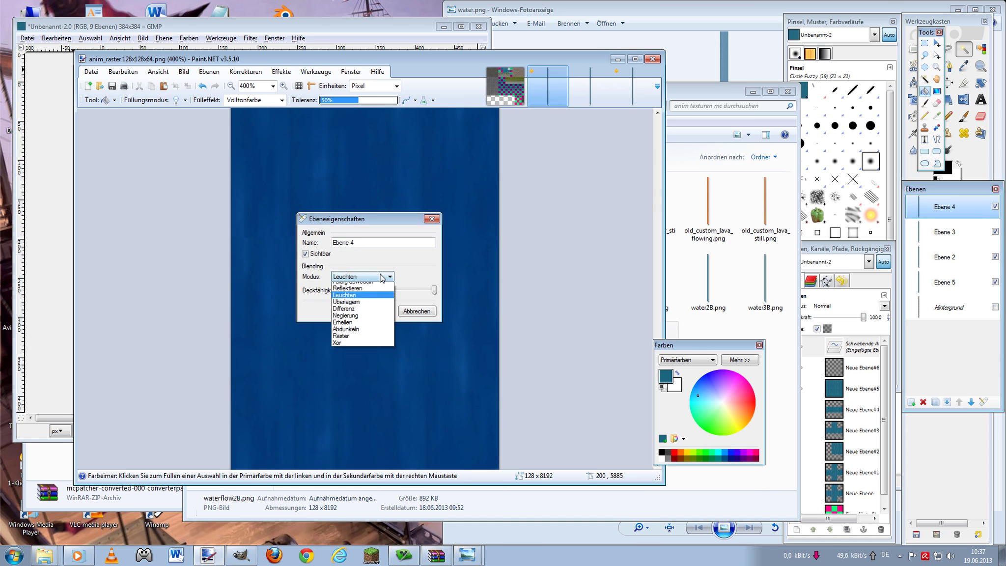
left_click(365, 301)
mouse_move(434, 290)
left_mouse_down()
mouse_move(370, 295)
mouse_move(384, 293)
left_mouse_up()
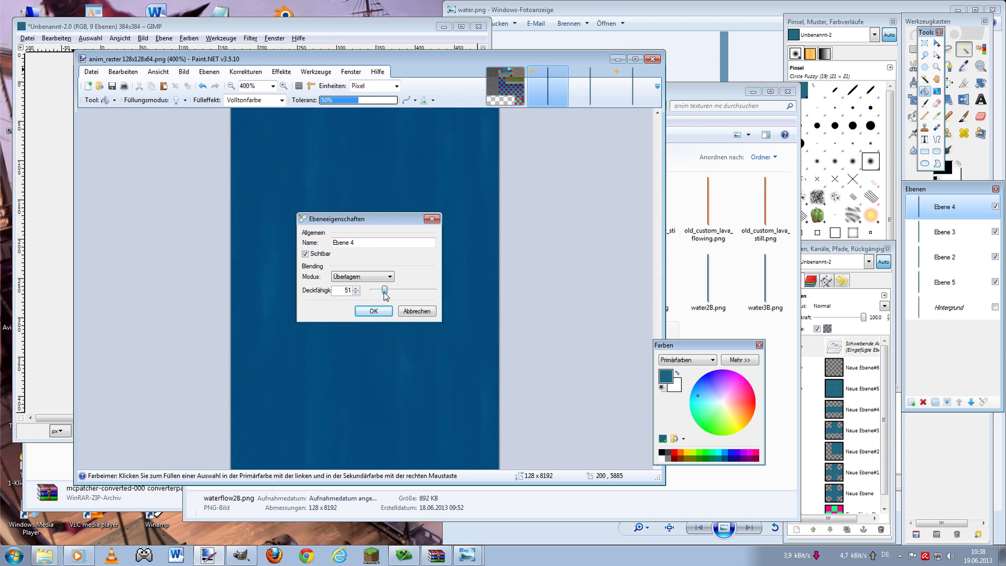
left_click(373, 311)
left_click(964, 278)
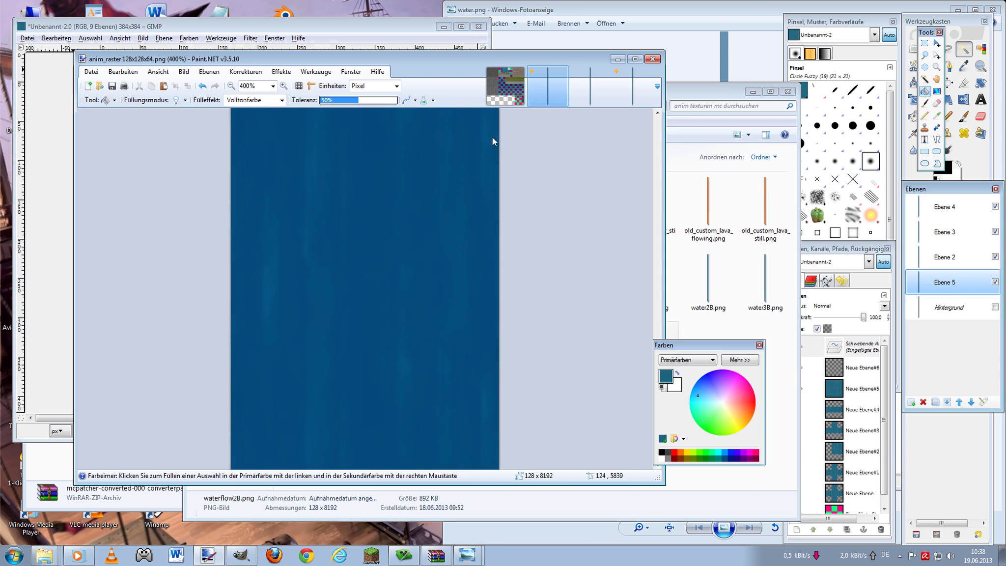
left_click(960, 257)
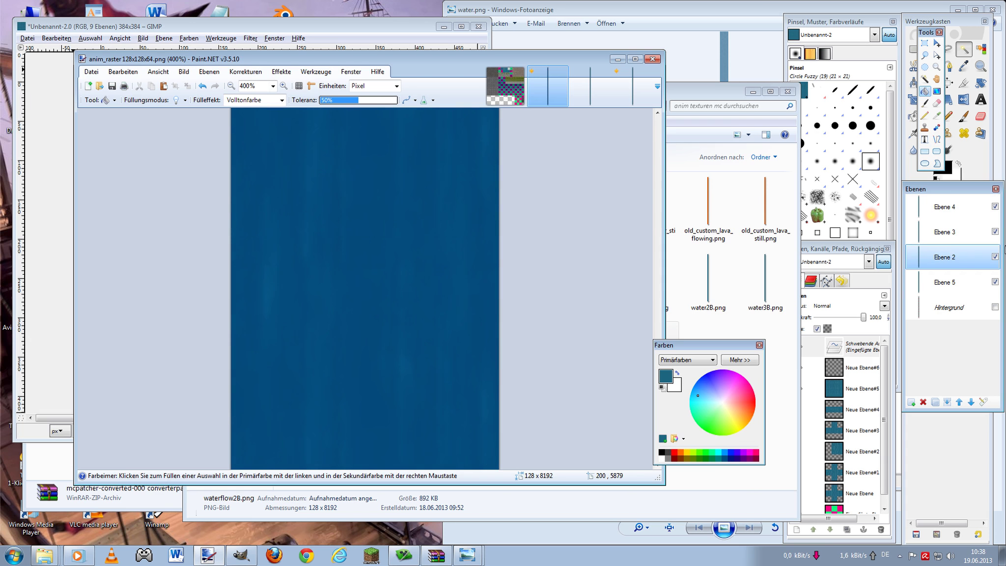
left_click(958, 282)
- Raise the water texture's lightness with Hue/Saturation
left_click(246, 72)
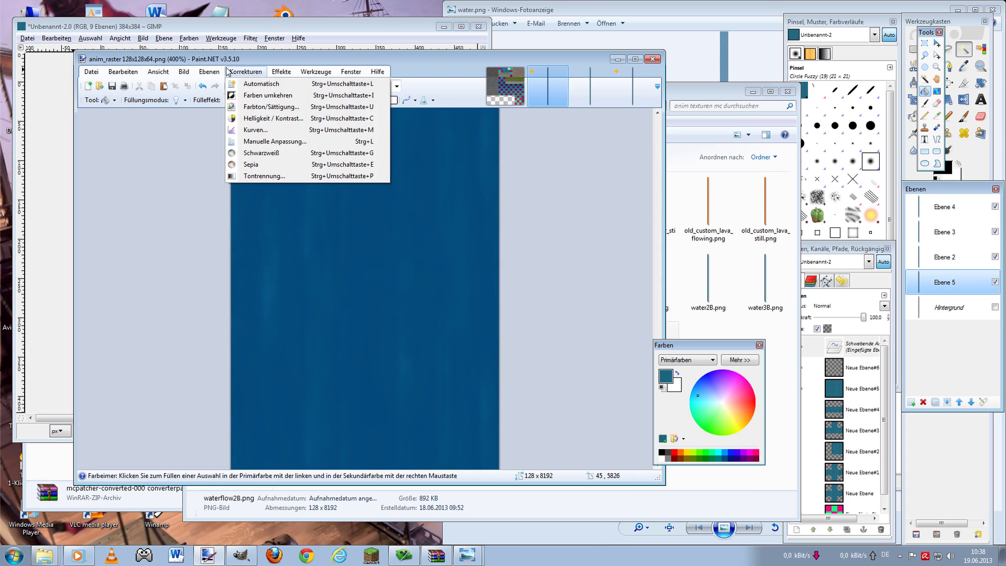
left_click(261, 106)
left_click_drag(344, 290, 361, 290)
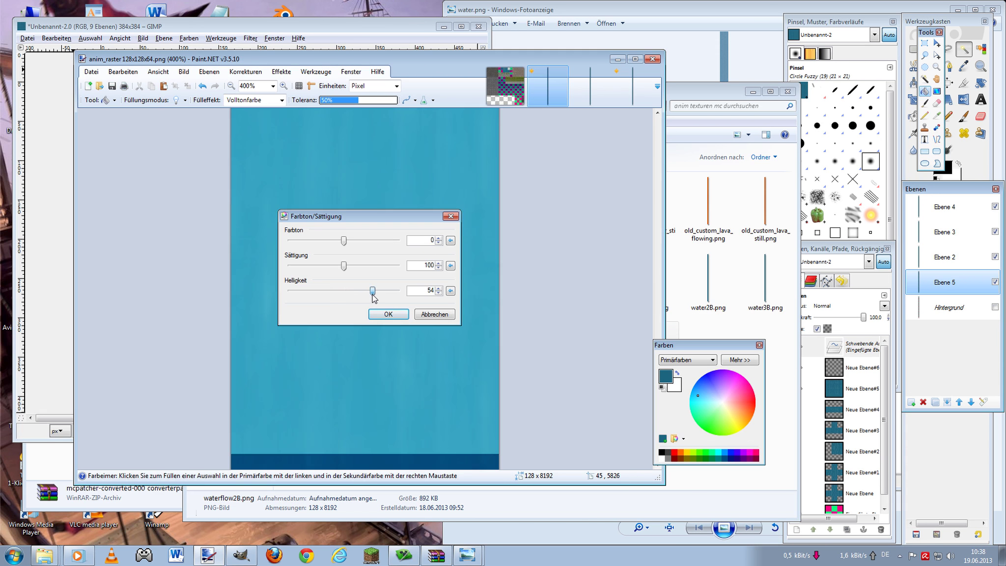
left_click(388, 313)
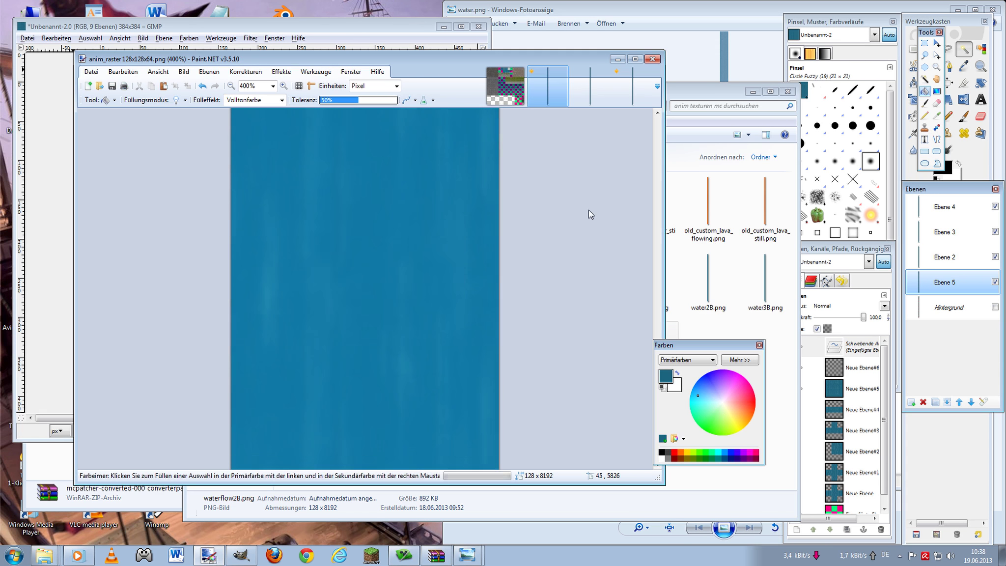
- Increase the contrast of Ebene 2 with Brightness/Contrast
left_click(962, 266)
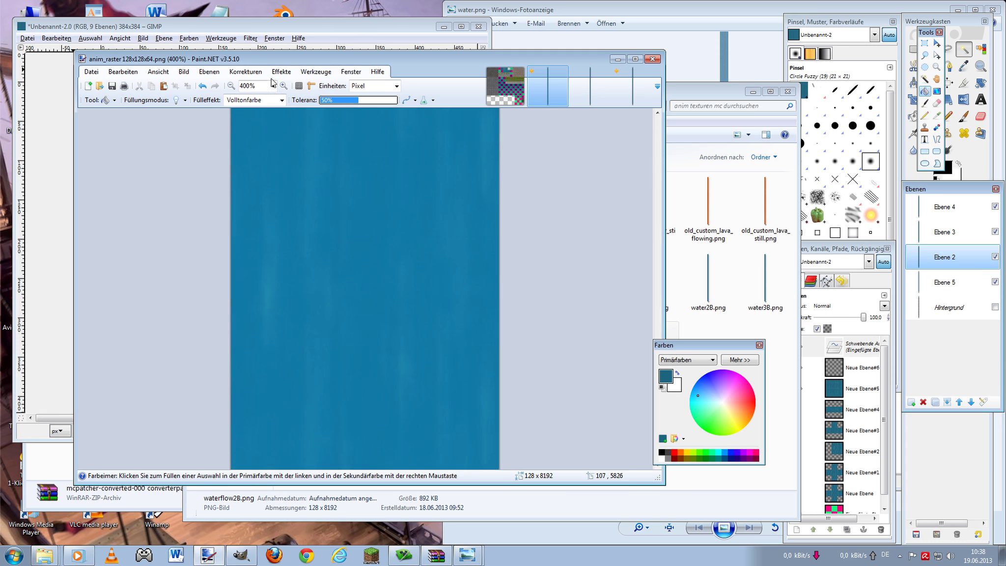
left_click(245, 72)
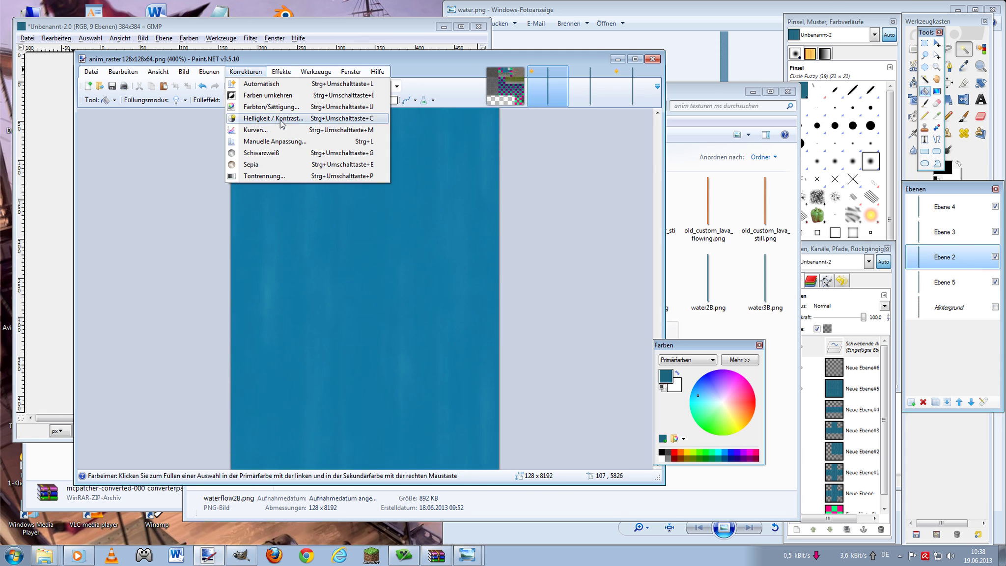
left_click(267, 118)
mouse_move(344, 278)
left_mouse_down()
mouse_move(357, 279)
mouse_move(349, 253)
mouse_move(352, 279)
left_mouse_up()
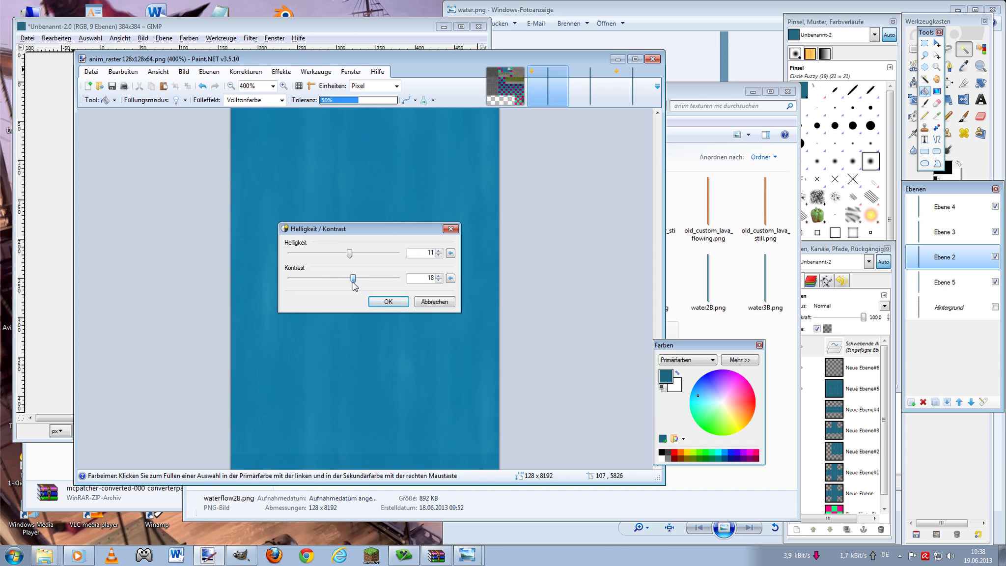
left_click(388, 301)
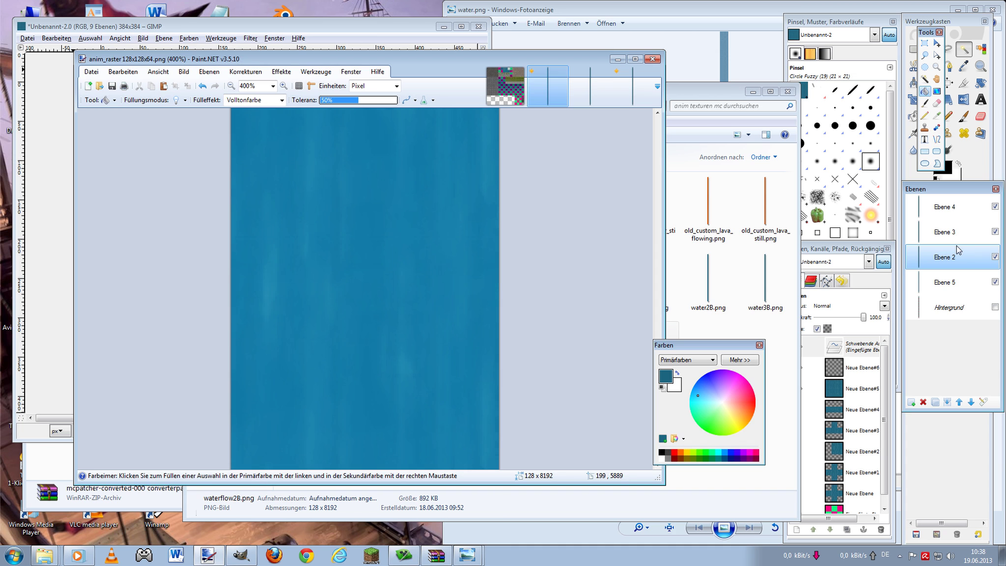
- Lower Ebene 3's opacity to 28 and Ebene 4's to 15
double_click(950, 232)
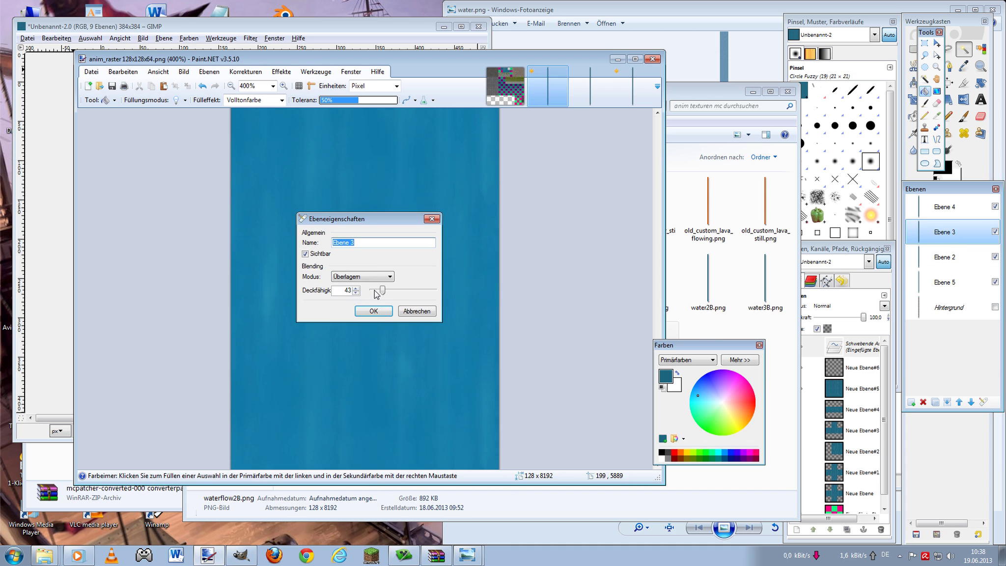
left_click_drag(382, 294, 379, 294)
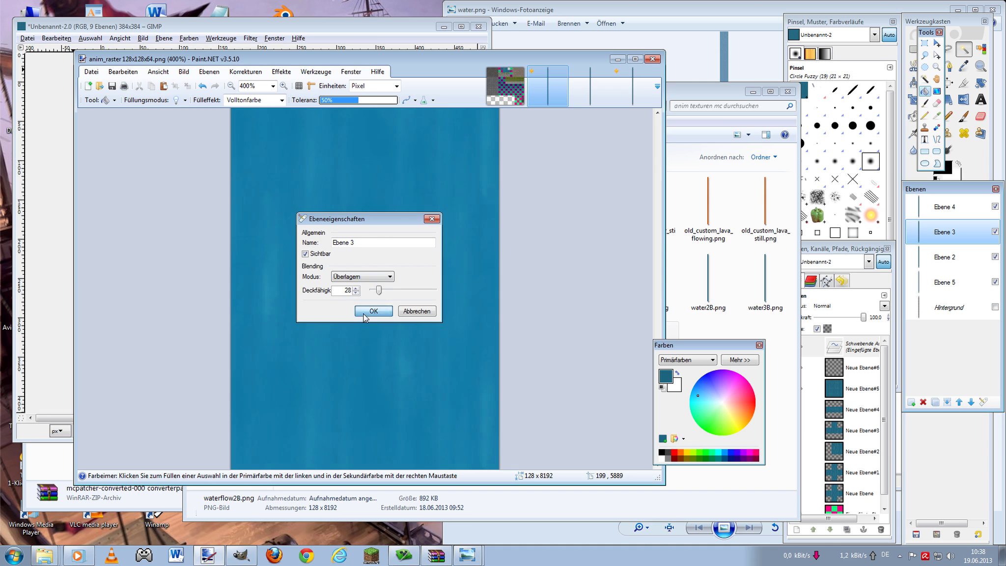
left_click(373, 311)
left_click(949, 209)
left_click(984, 403)
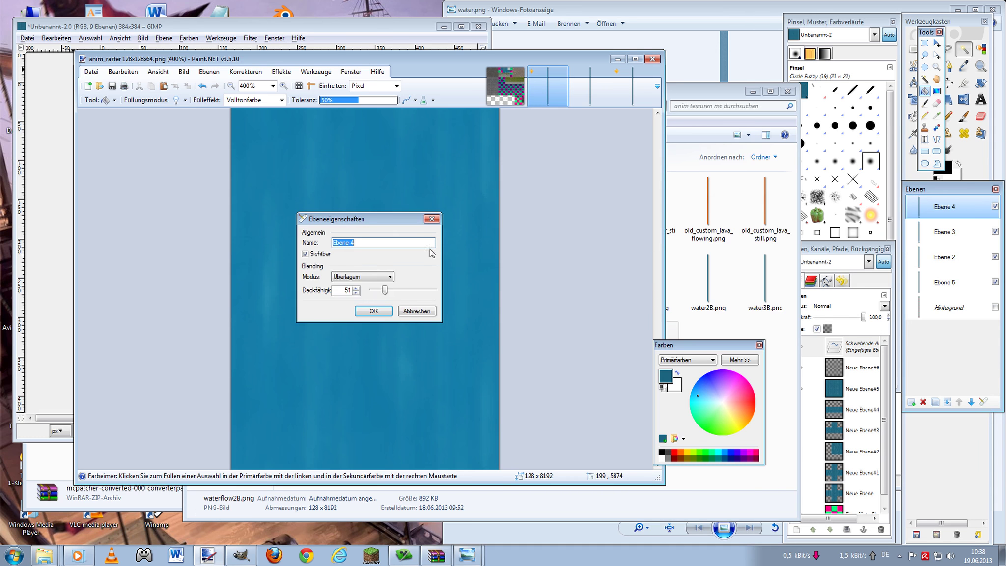
left_click_drag(384, 291, 376, 291)
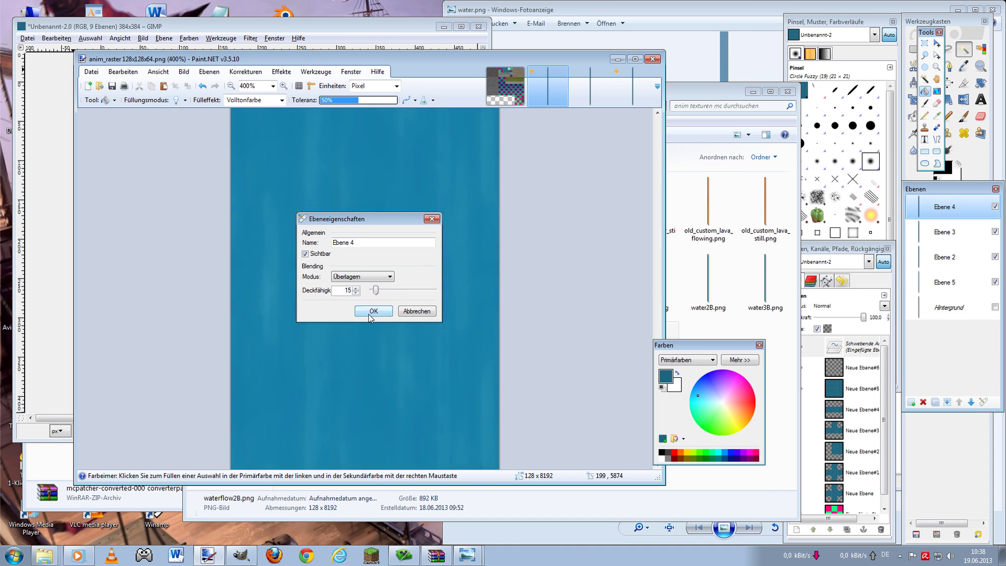
left_click(373, 311)
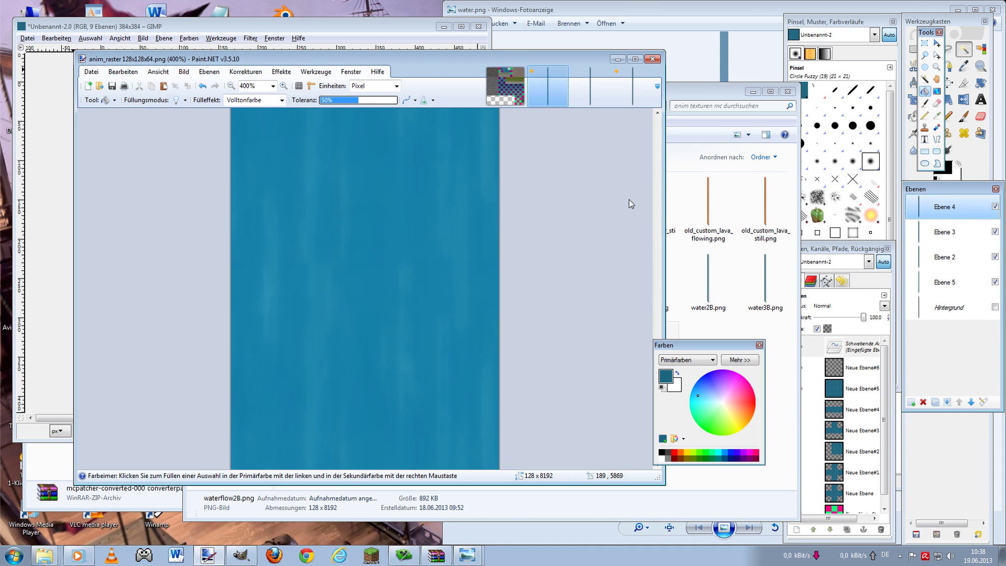
- Merge Ebene 2, 3 and 4 down, delete the Hintergrund layer, and review the layer list
left_click(968, 261)
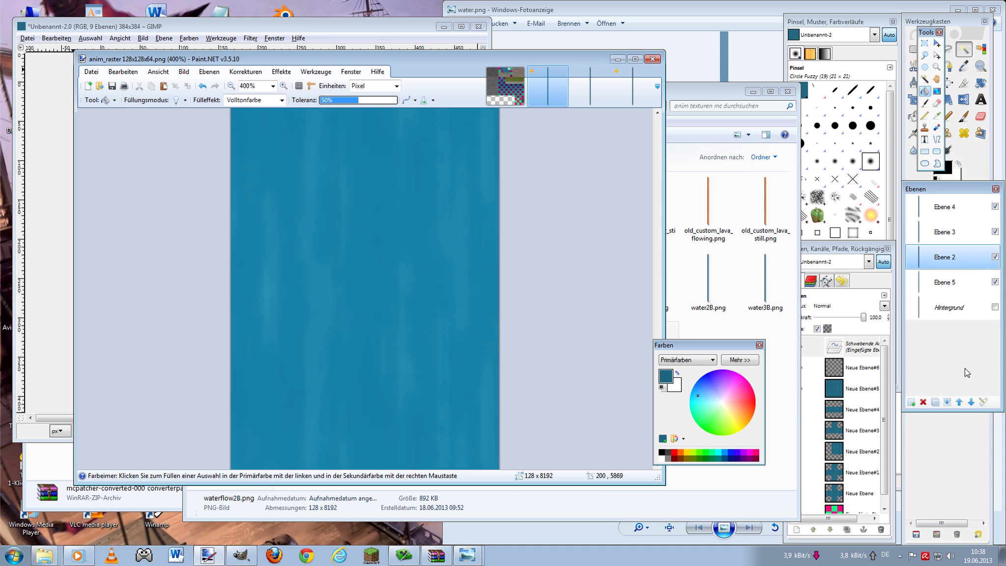
left_click(947, 403)
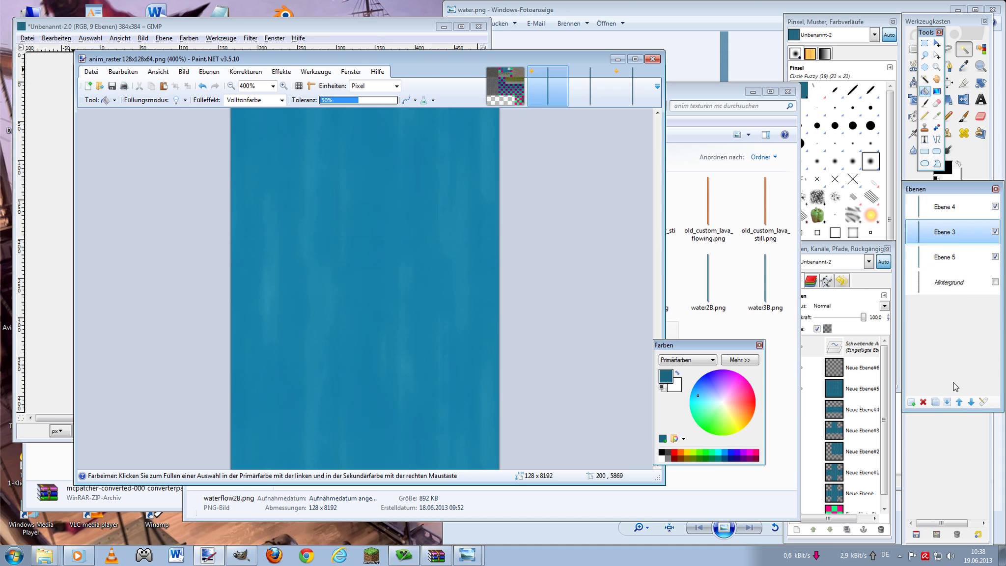
left_click(951, 403)
left_click(943, 207)
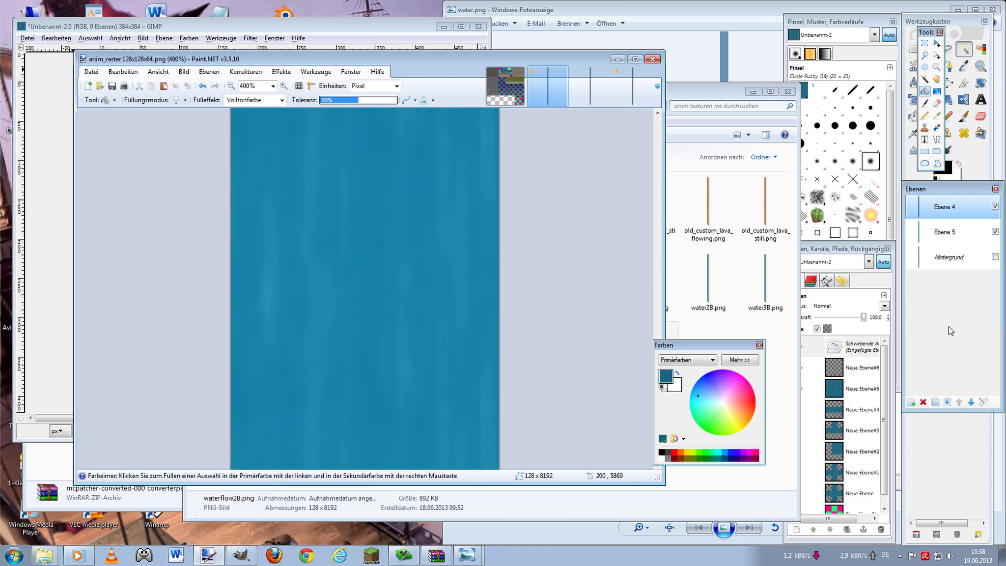
left_click(950, 400)
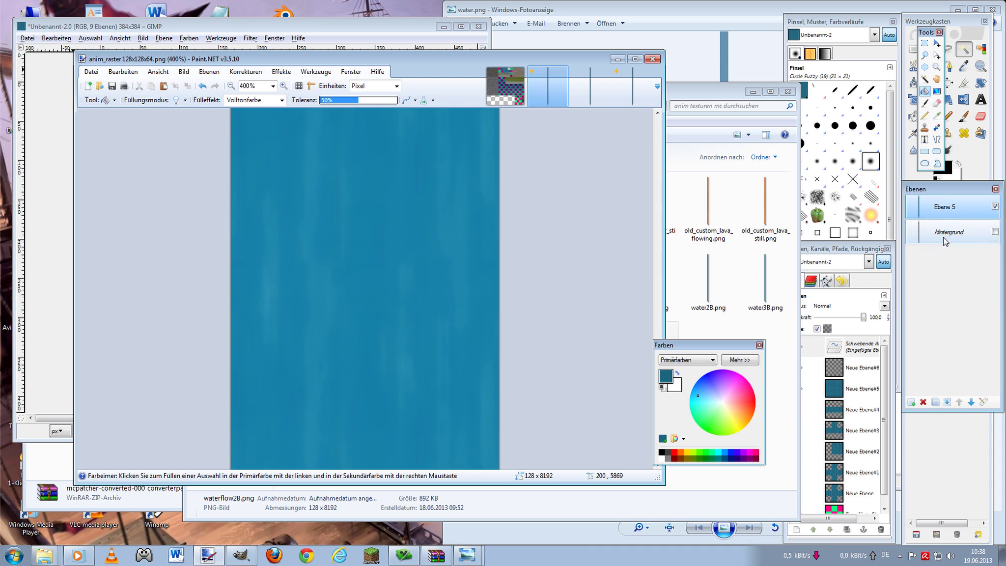
left_click(947, 402)
scroll(391, 242, "down", 5)
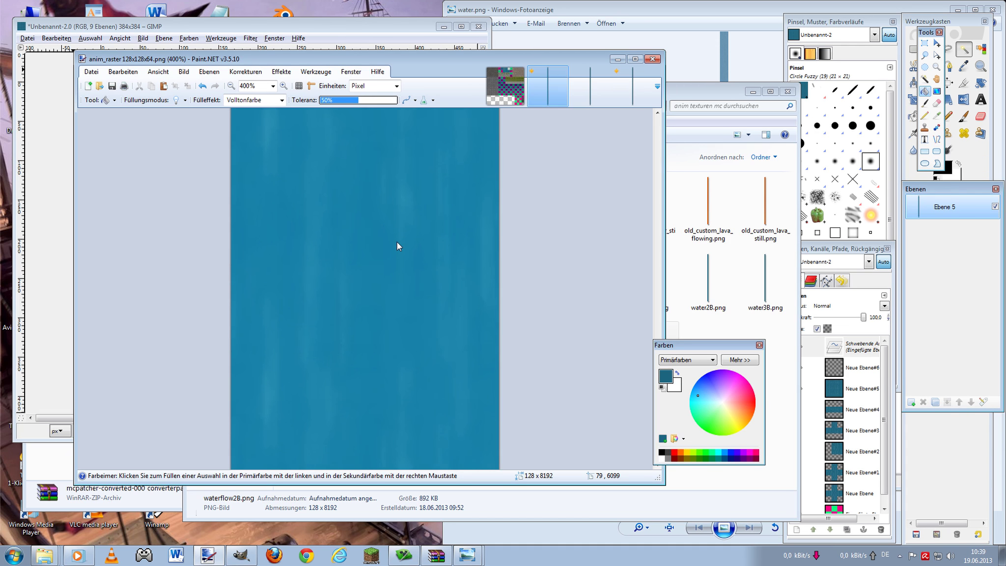
scroll(397, 242, "down", 5)
scroll(395, 241, "down", 5)
scroll(390, 232, "down", 5)
scroll(390, 233, "up", 6)
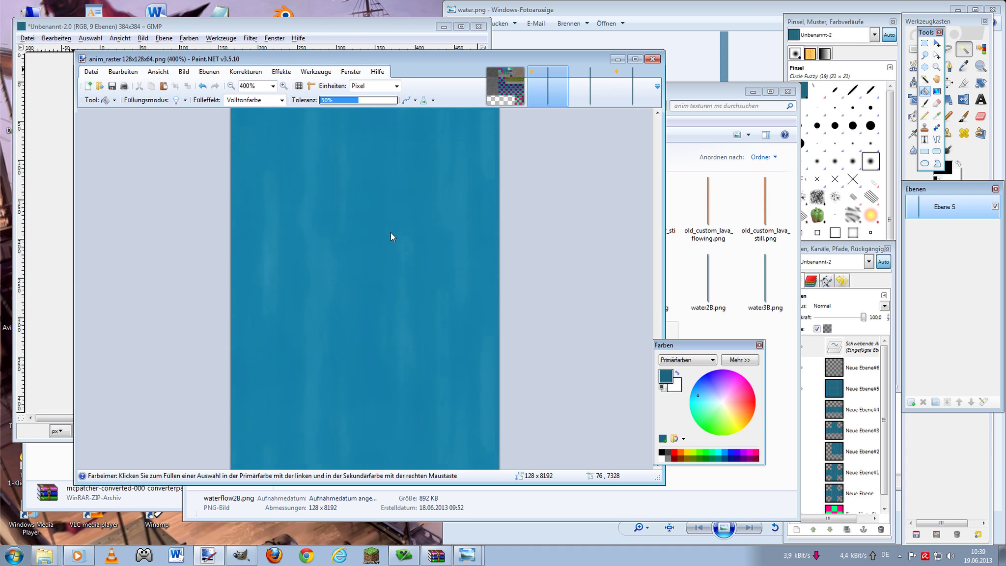
scroll(391, 232, "up", 6)
scroll(391, 233, "up", 6)
scroll(391, 232, "up", 6)
scroll(390, 233, "up", 16)
scroll(391, 233, "up", 16)
scroll(390, 233, "up", 16)
scroll(390, 232, "down", 3, "ctrl")
scroll(439, 210, "down", 2, "ctrl")
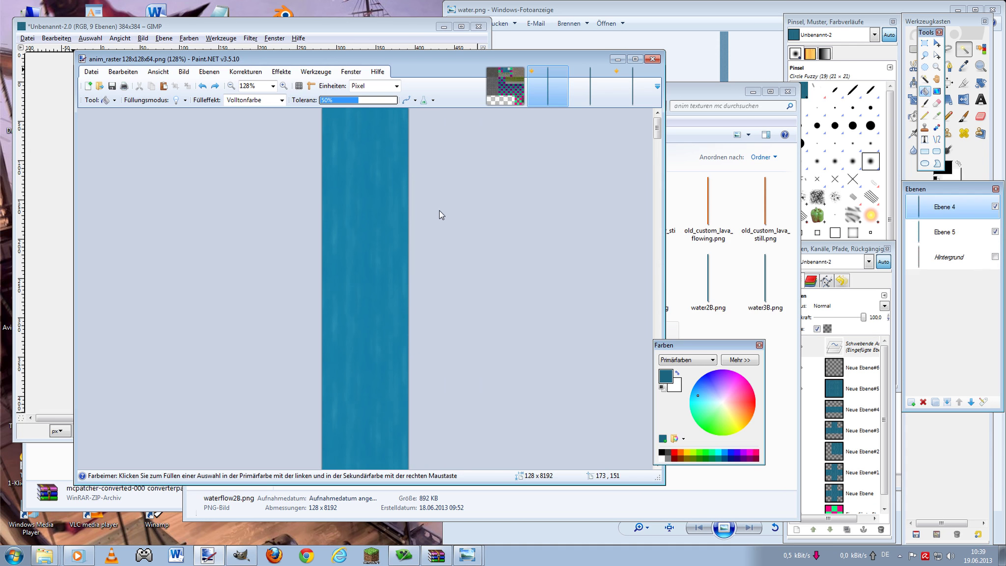
- Set Ebene 3's opacity to 105 and Ebene 4's opacity to 86 in Layer Properties
left_click(981, 401)
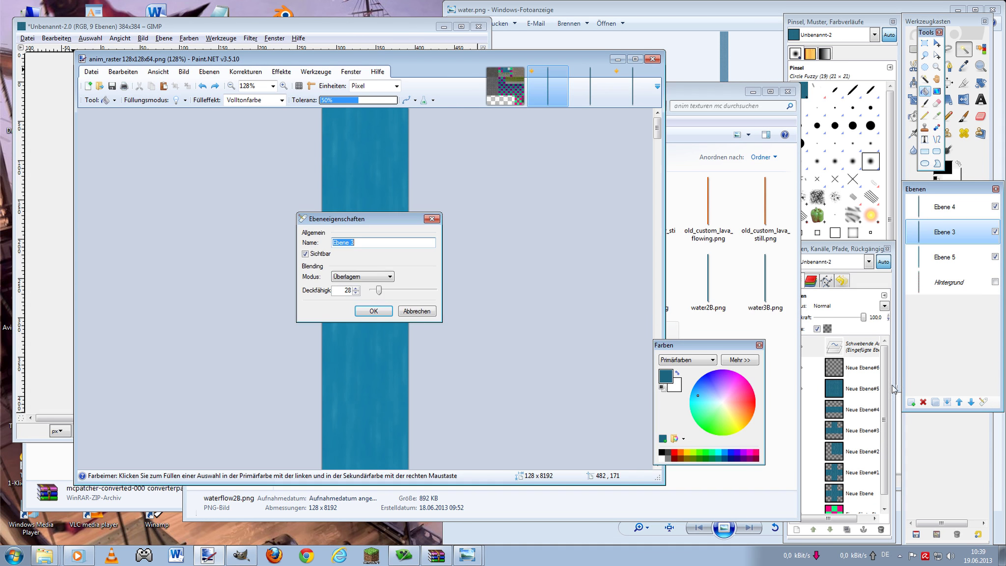
mouse_move(402, 293)
left_mouse_down()
mouse_move(371, 298)
mouse_move(396, 307)
mouse_move(388, 294)
mouse_move(399, 294)
left_mouse_up()
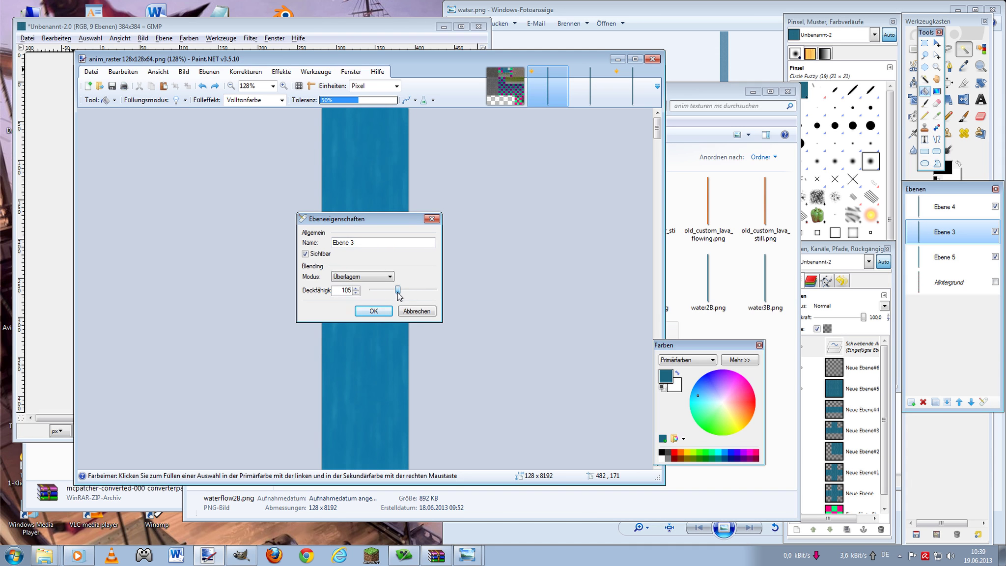
left_click(373, 311)
left_click(951, 207)
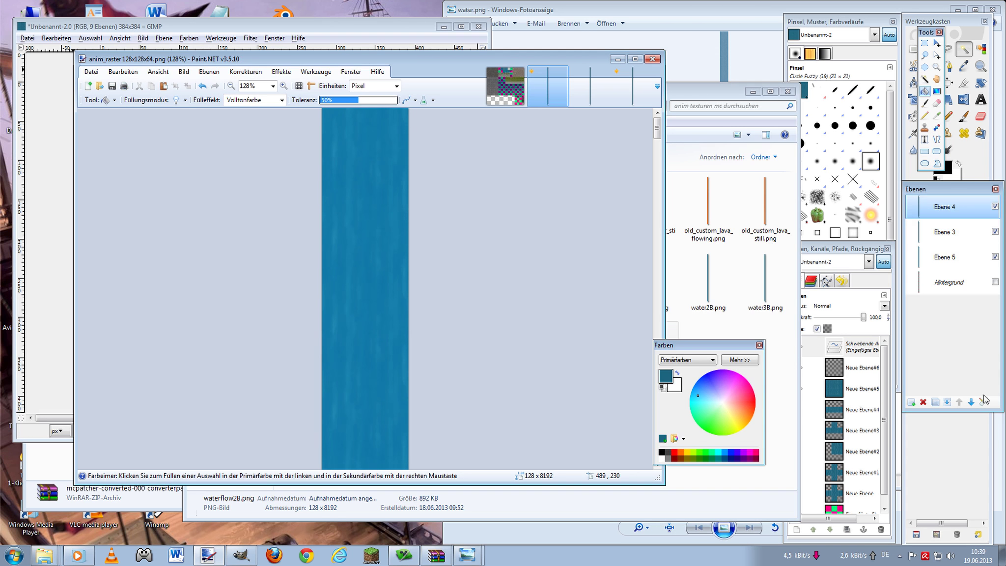
left_click(983, 401)
mouse_move(389, 290)
left_mouse_down()
mouse_move(407, 306)
mouse_move(393, 307)
left_mouse_up()
left_click(388, 311)
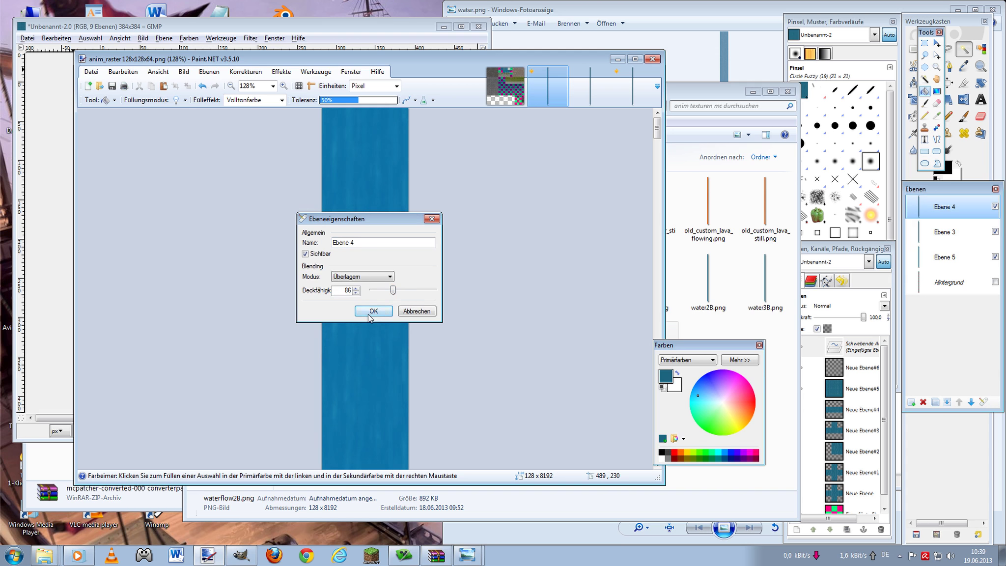
- Merge Ebene 3 and Ebene 4 down into Ebene 5
left_click(992, 232)
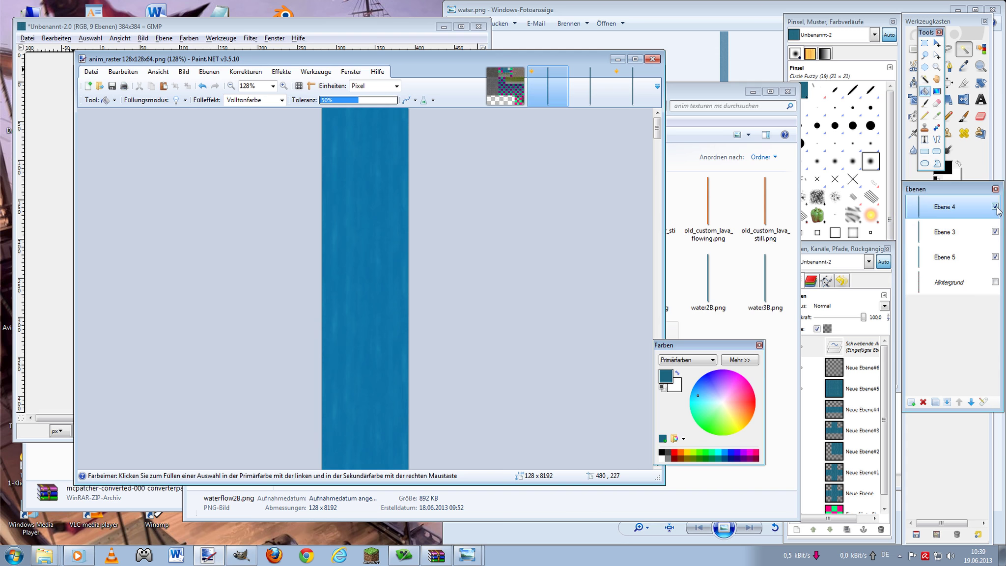
left_click(995, 206)
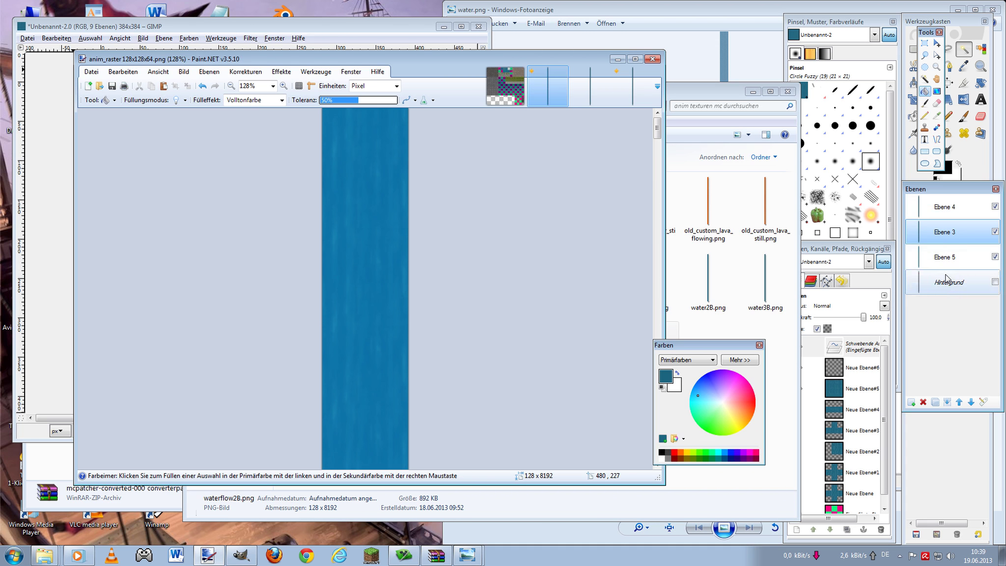
left_click(948, 402)
left_click(939, 211)
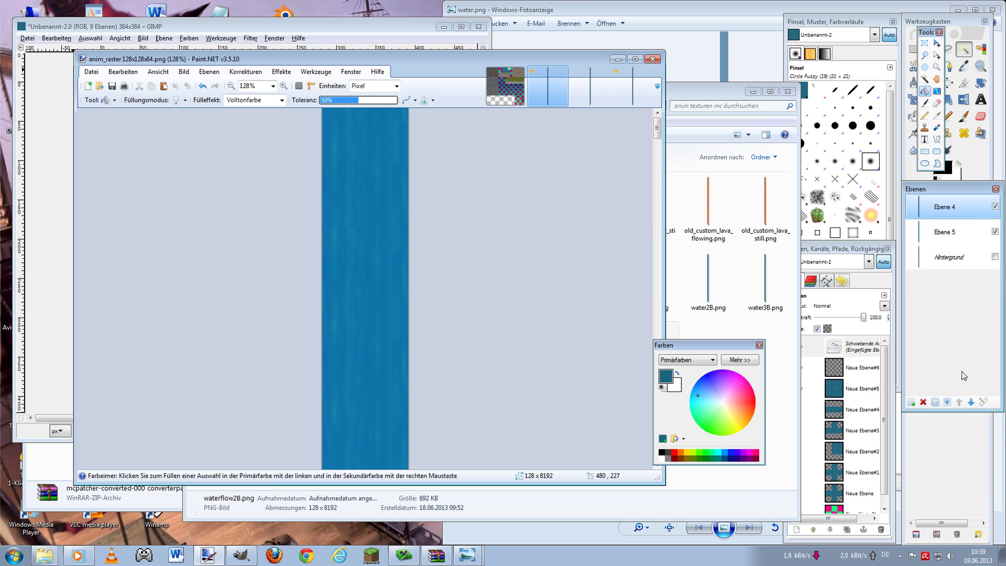
left_click(947, 402)
- Delete the hidden Hintergrund background layer, leaving Ebene 5 alone
scroll(459, 191, "down", 4)
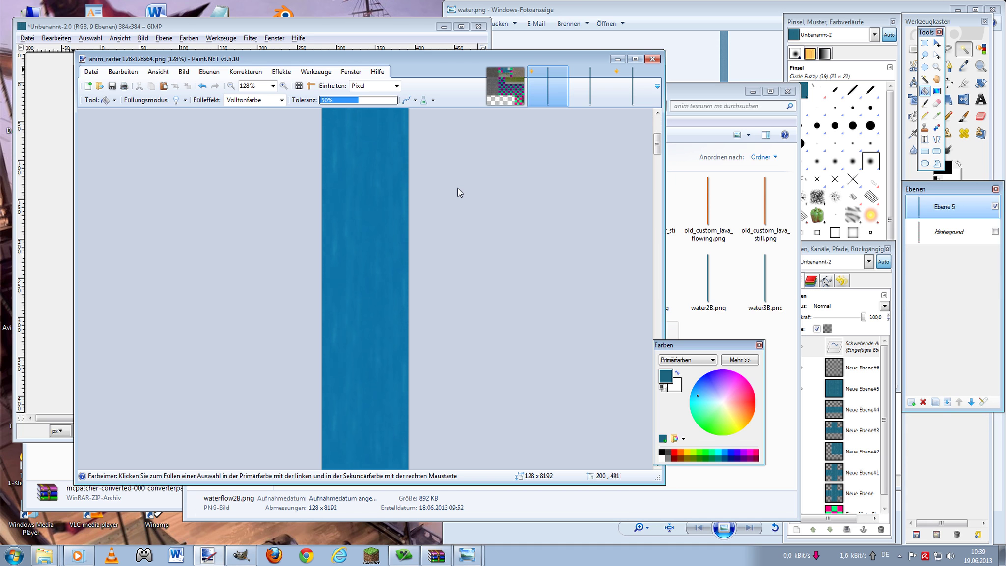
scroll(459, 192, "down", 3)
scroll(460, 191, "down", 5)
scroll(460, 191, "down", 5)
scroll(462, 182, "down", 7)
left_click(953, 232)
left_click(924, 402)
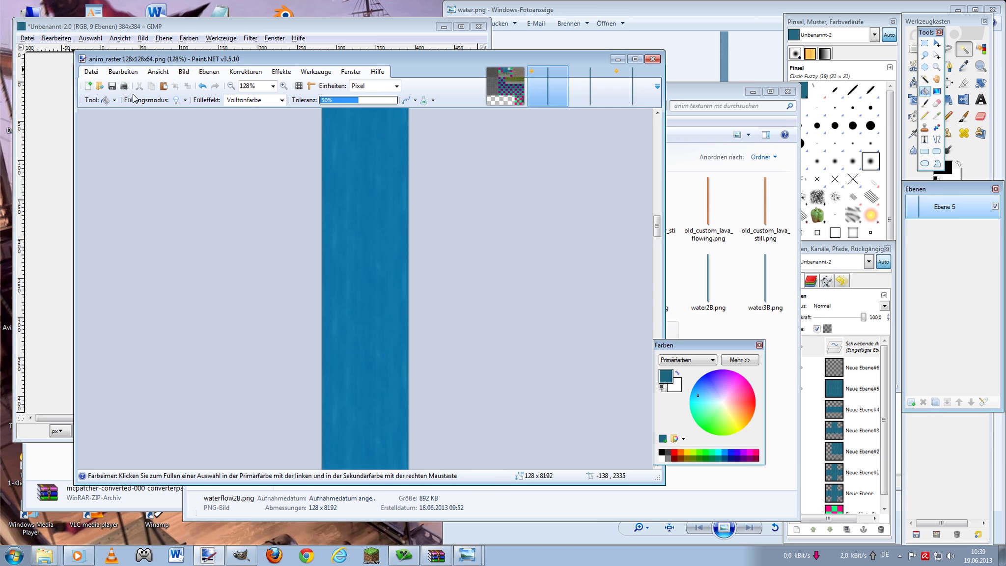
- Save the texture as custom_water_flow.png in the 001A Minecraft my Modi Ordner folder
left_click(92, 71)
left_click(122, 156)
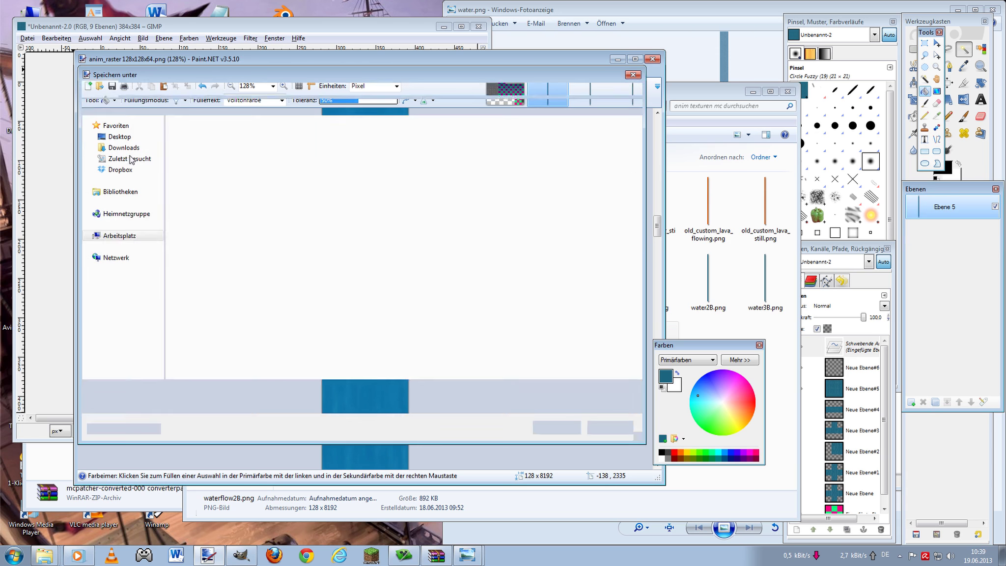
left_click(359, 90)
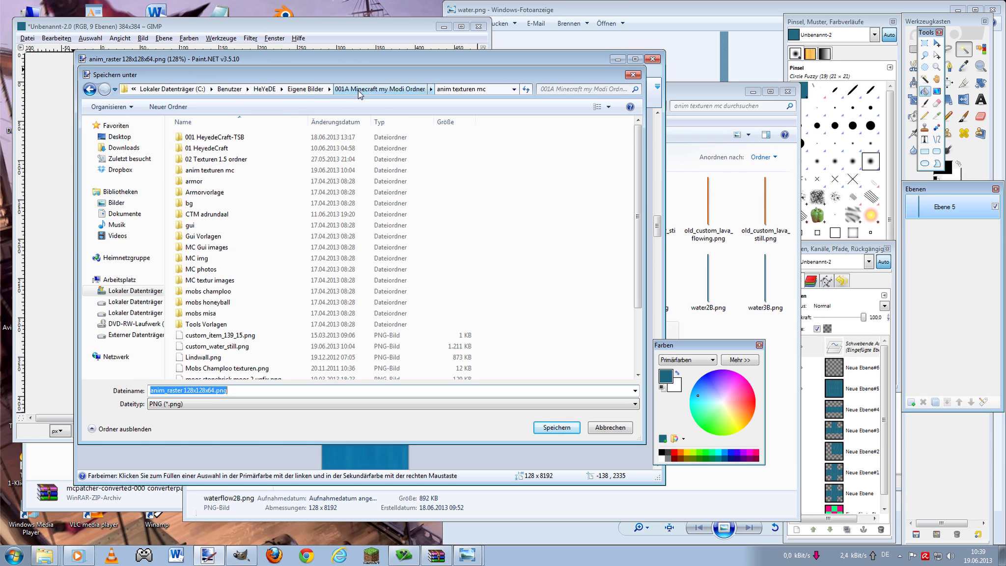
left_click_drag(641, 219, 611, 341)
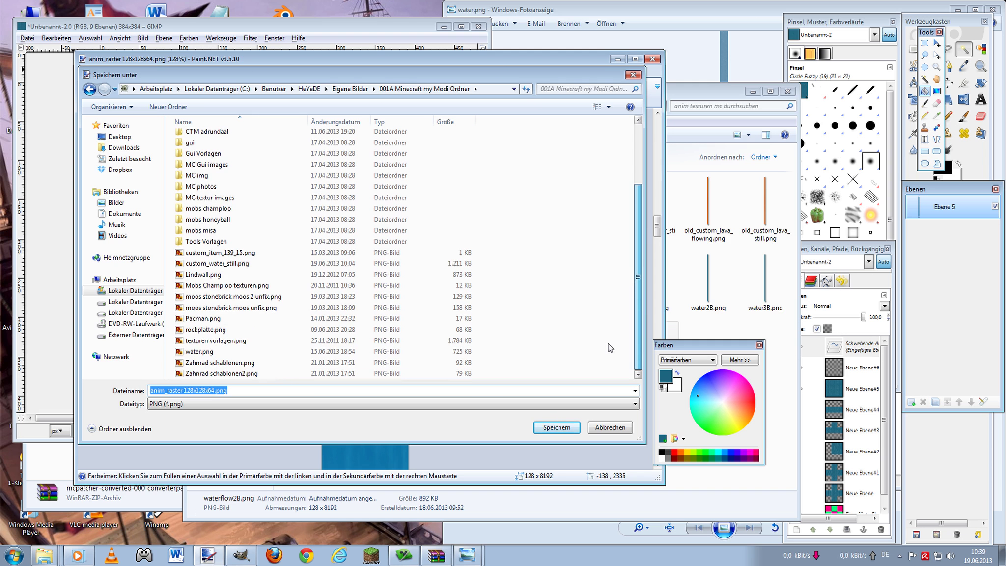
left_click(215, 264)
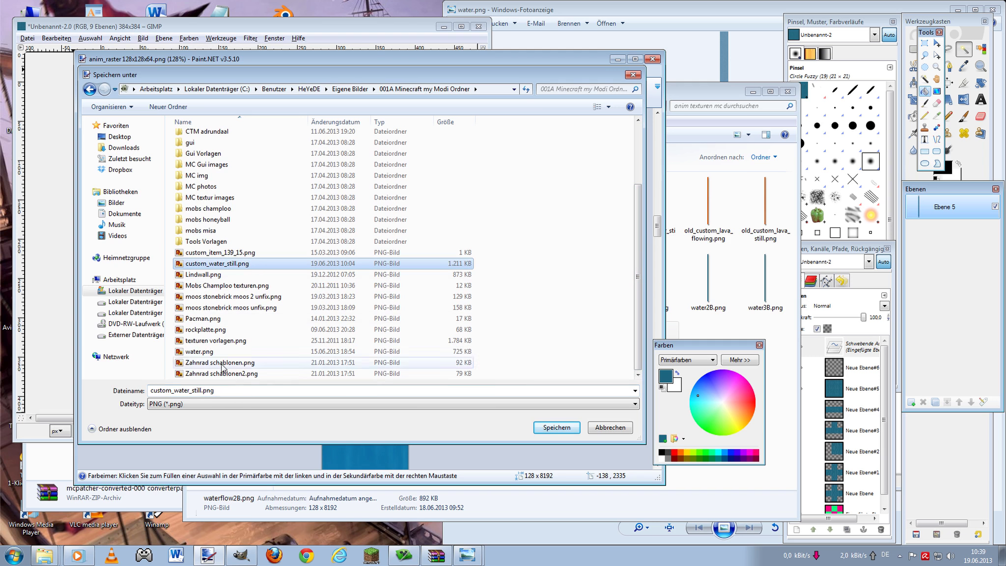
left_click(202, 391)
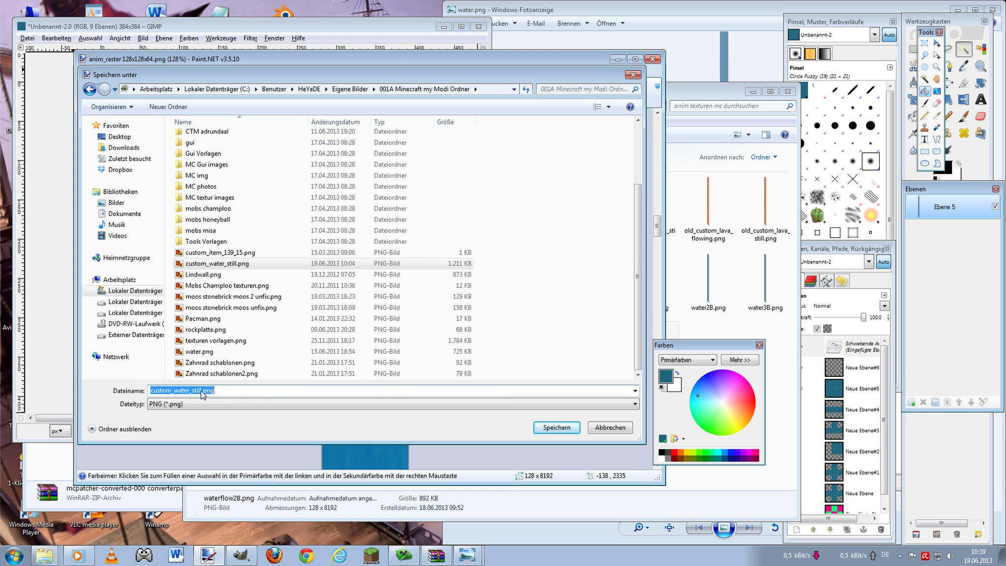
double_click(201, 390)
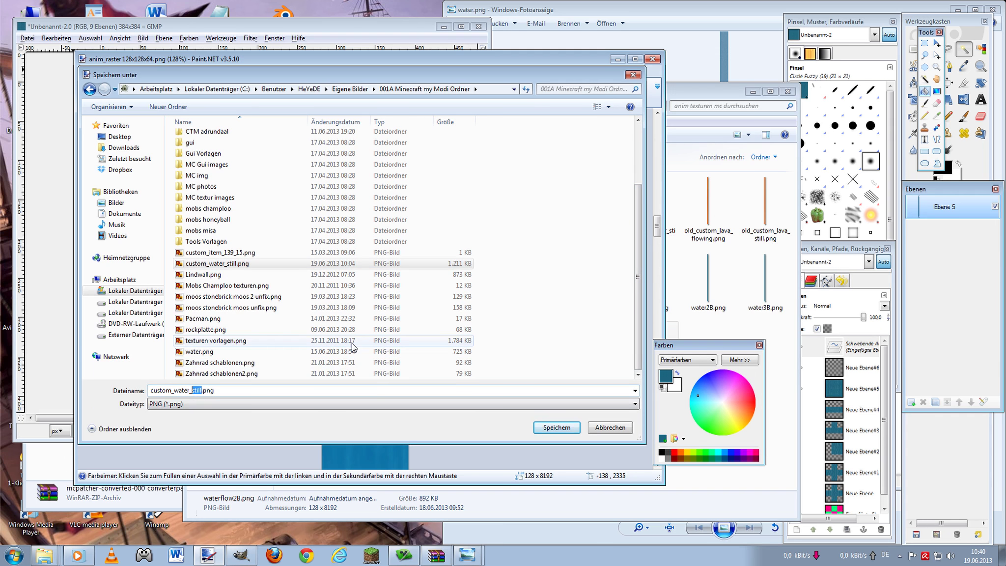
type("flow")
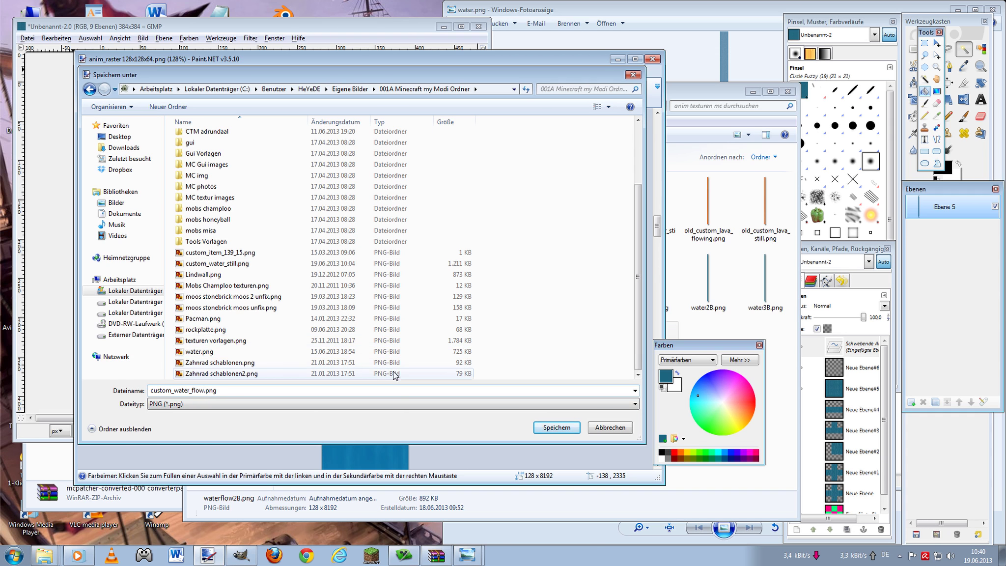
left_click(557, 427)
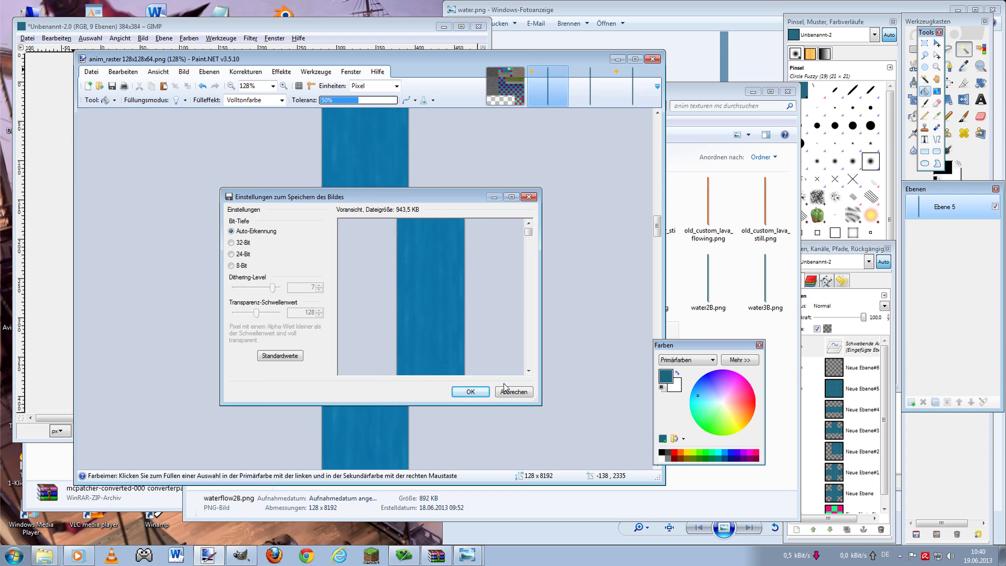
left_click(464, 392)
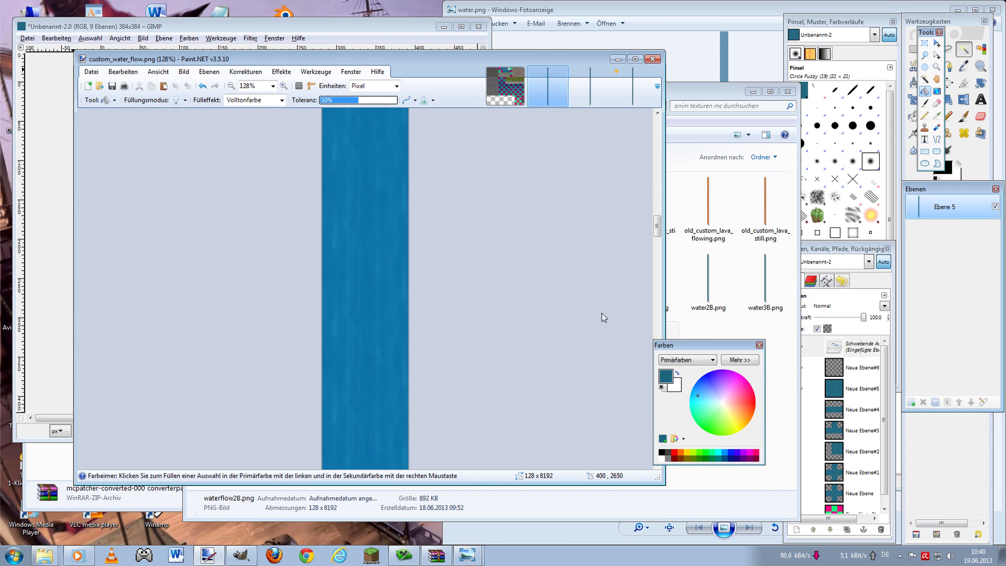
- Check custom_water_still.png and old_custom_water_flowing.png in the animated textures folder
left_click(719, 93)
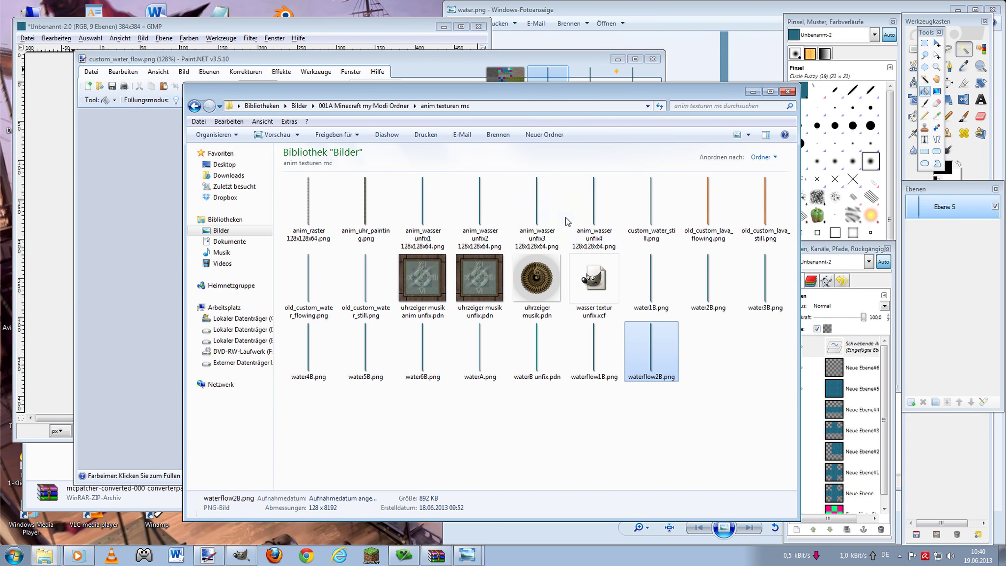
left_click(656, 213)
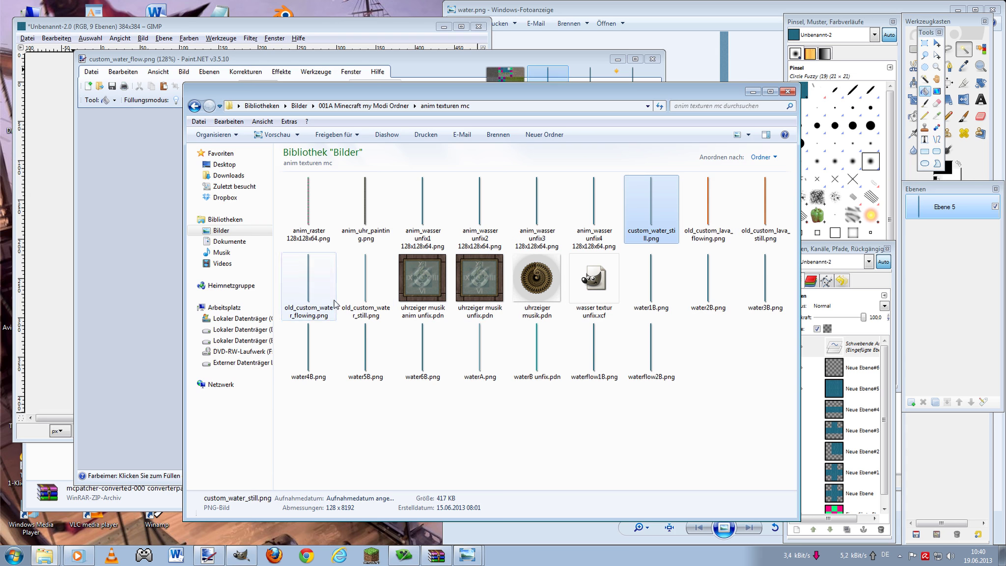
left_click(314, 315)
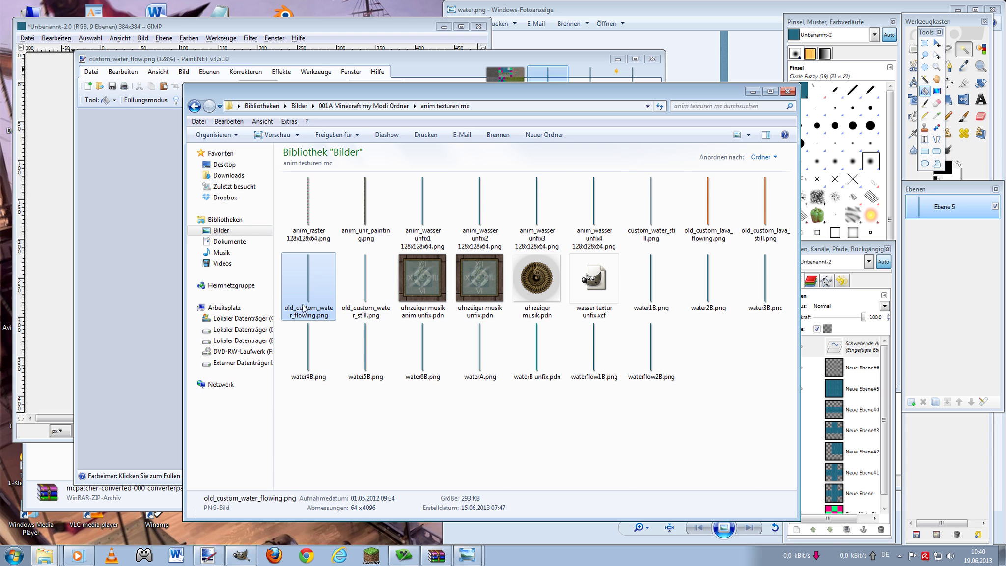
left_click(310, 318)
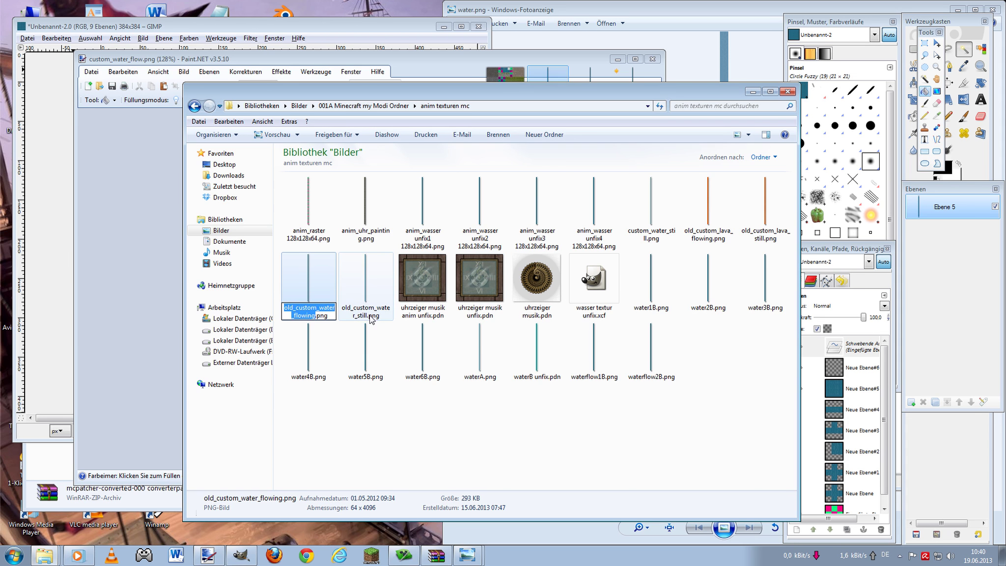
- Rename custom_water_flow.png in the Minecraft mods folder to custom_water_flowing.png
key("alt+Left")
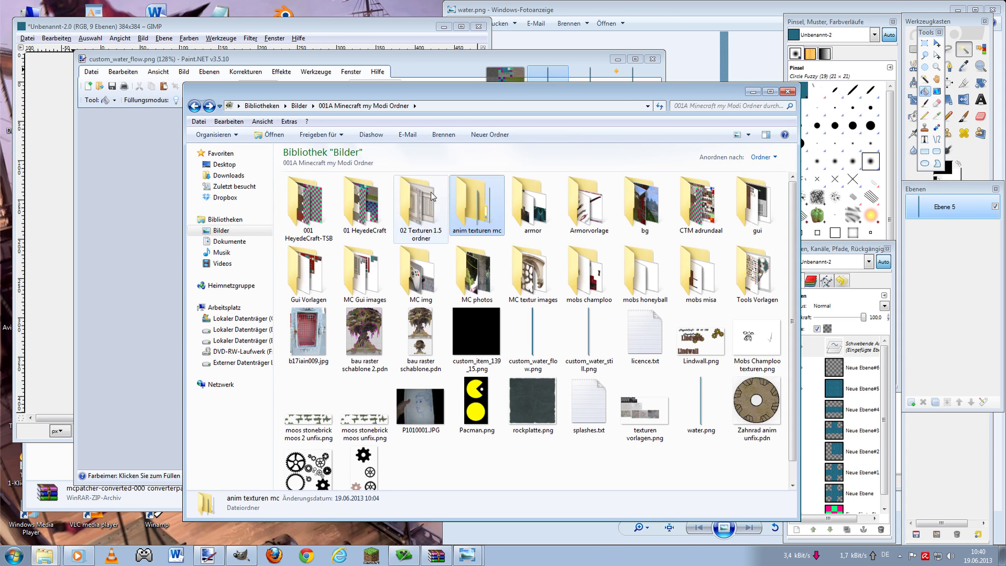
scroll(654, 446, "down", 1)
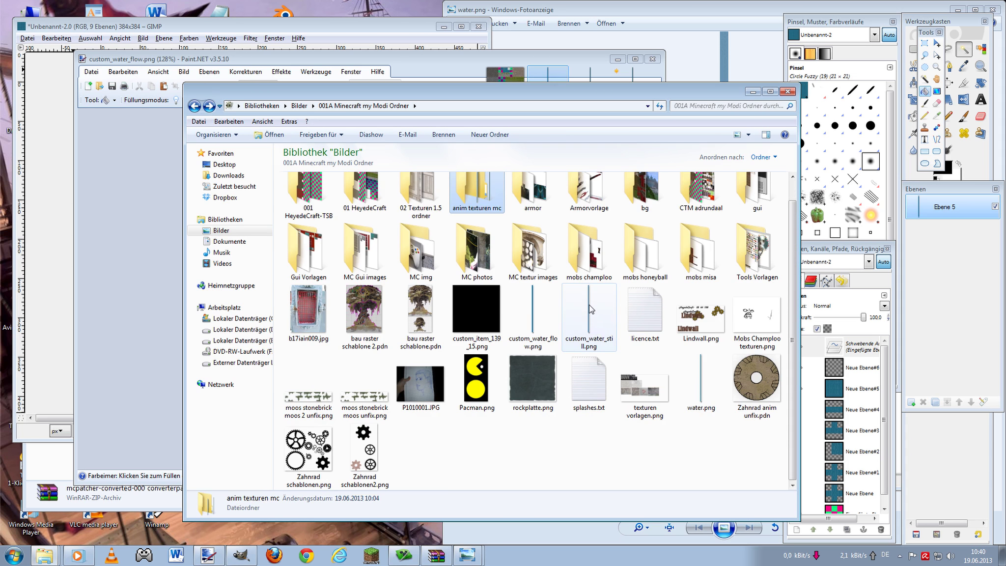
left_click(540, 345)
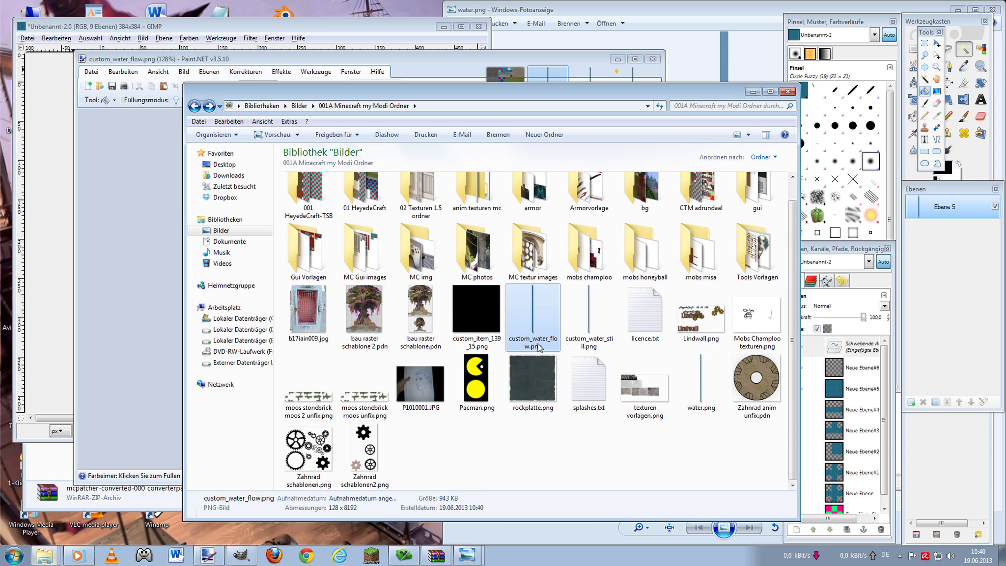
left_click(540, 346)
type("old_custom_water_flowing")
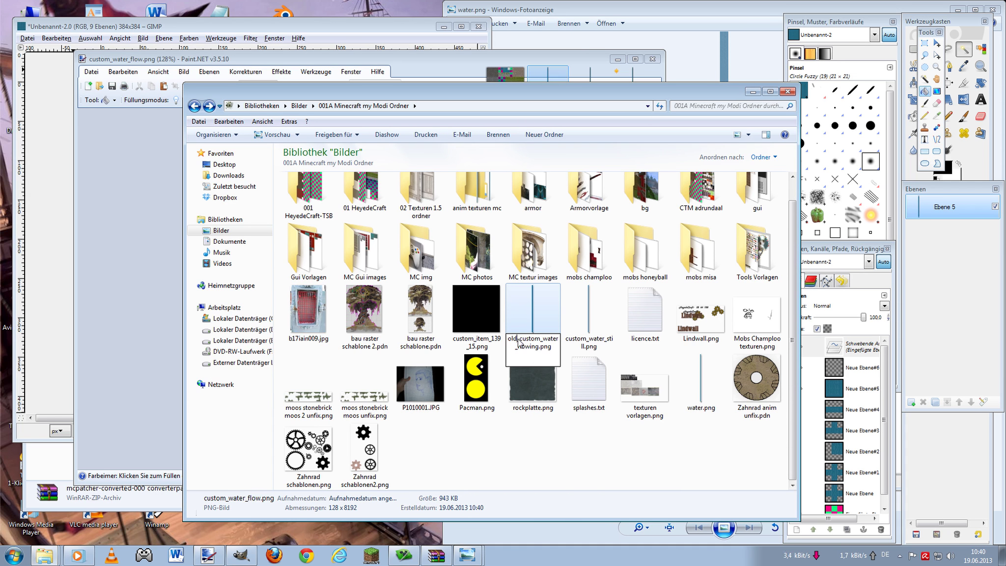
double_click(516, 339)
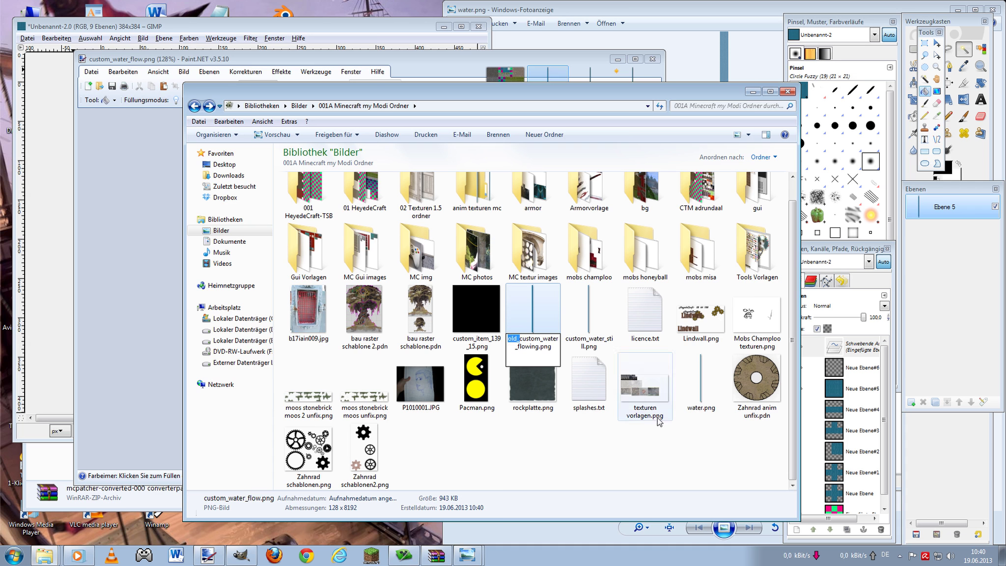
key("Delete")
key("Delete")
left_click(565, 454)
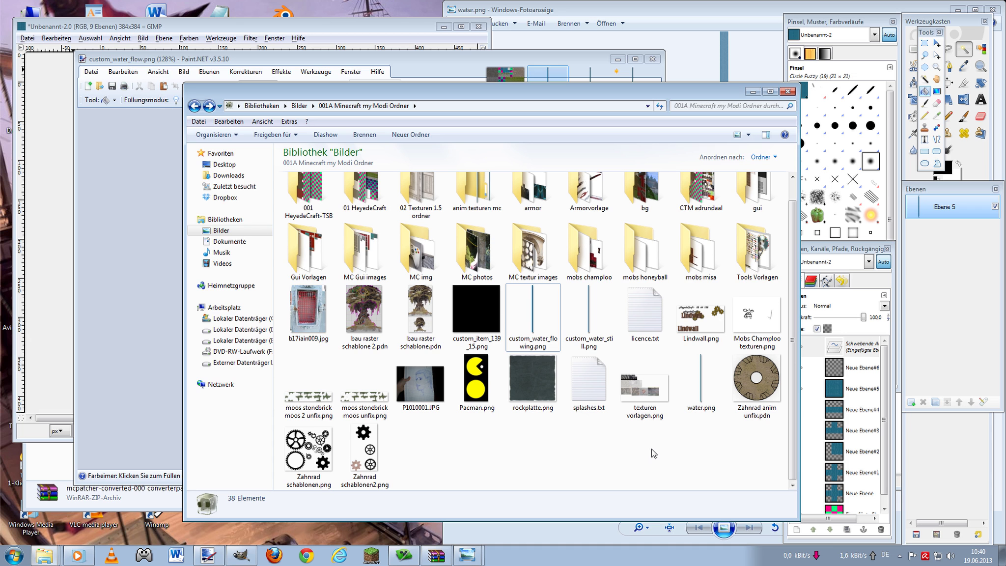
left_click(436, 556)
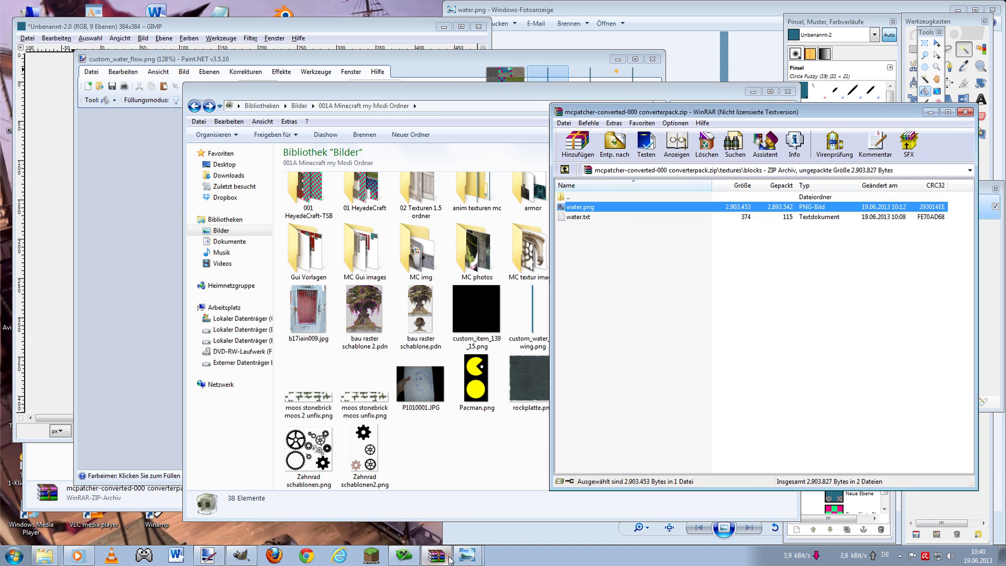
- Open 000 converterpack.zip in WinRAR from the recent folders list
left_click(964, 112)
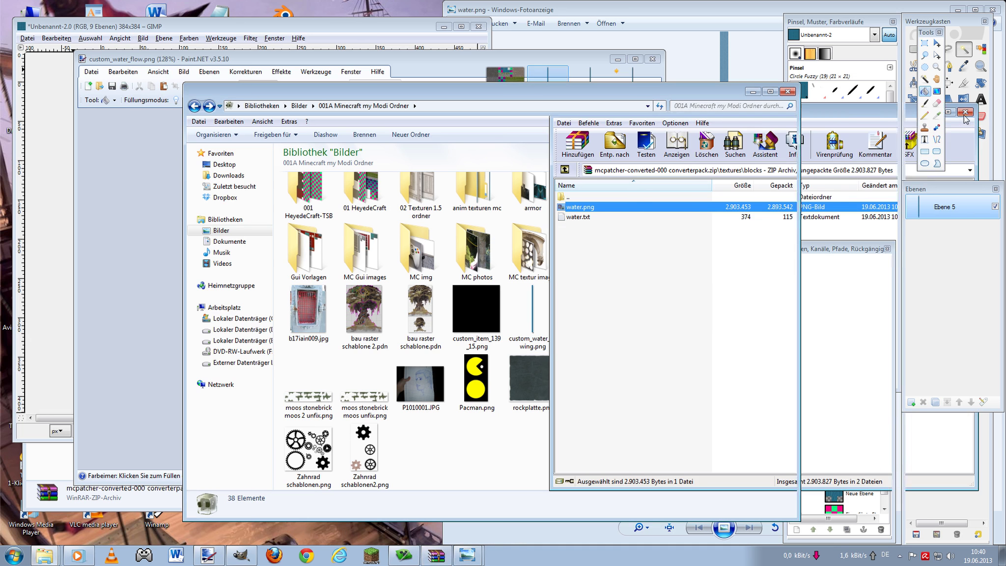
right_click(46, 558)
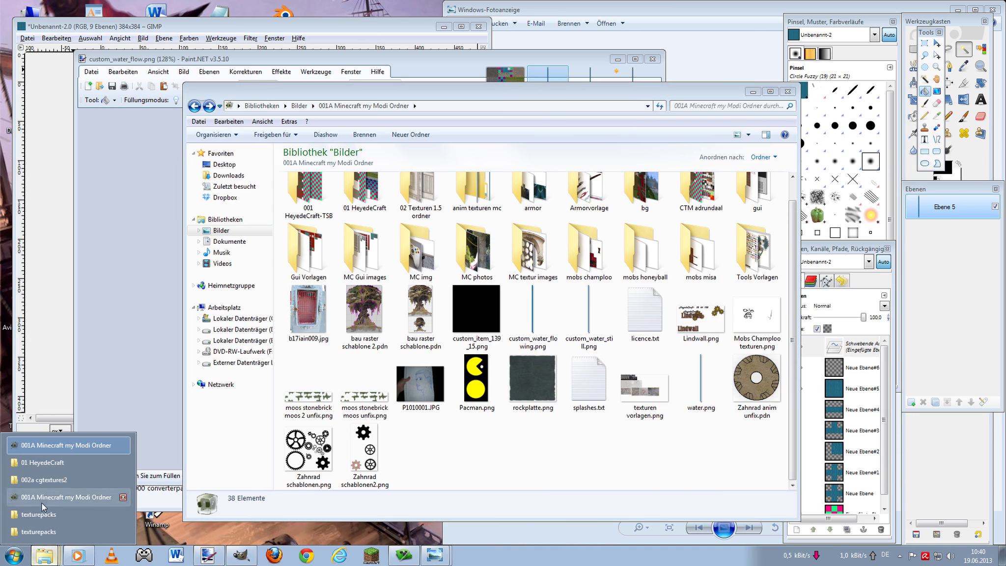
mouse_move(66, 531)
left_click(89, 531)
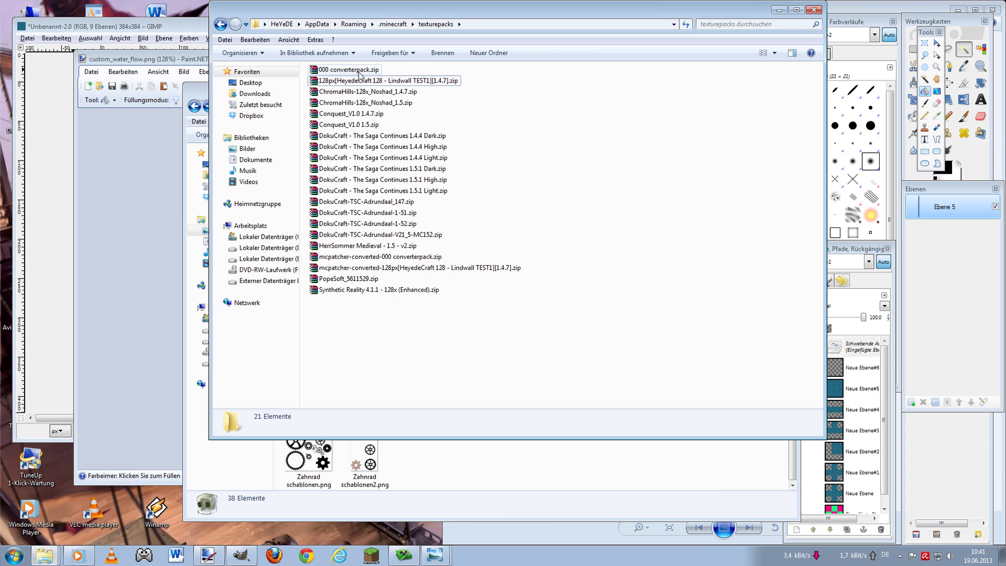
left_click(347, 70)
key("Return")
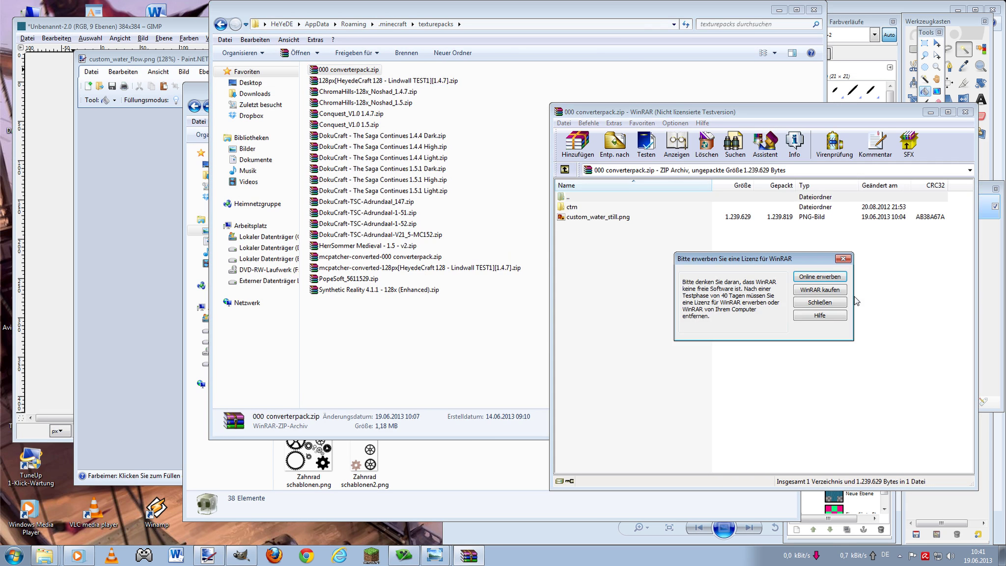
left_click(835, 307)
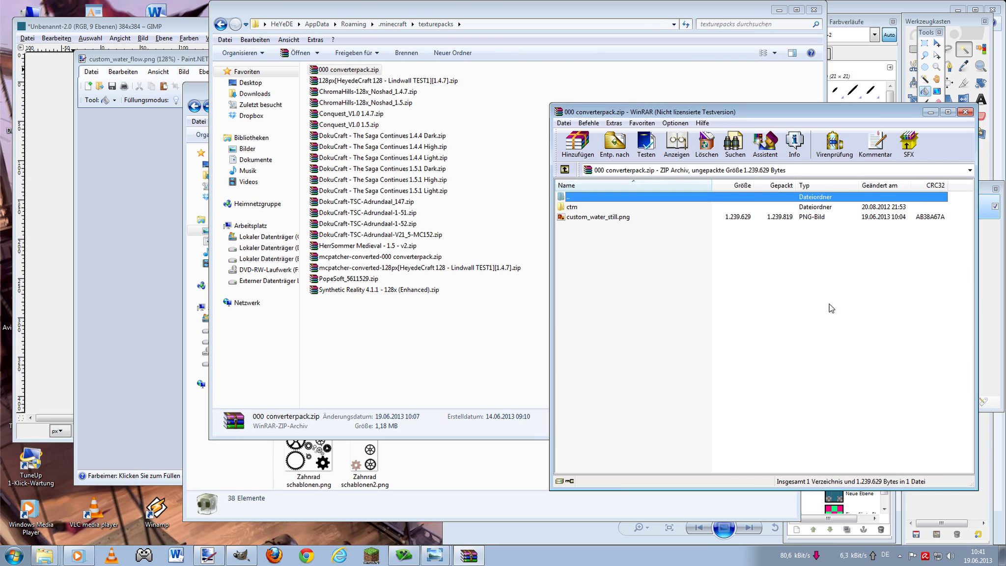
- Replace custom_water_still.png in the archive with custom_water_flowing.png
left_click(611, 218)
key("Delete")
left_click(560, 311)
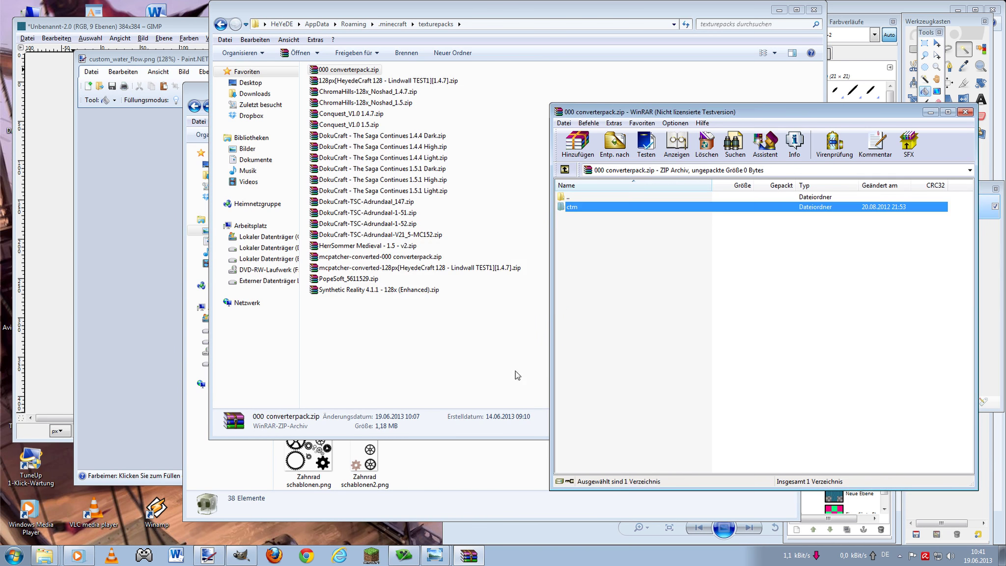
left_click(474, 460)
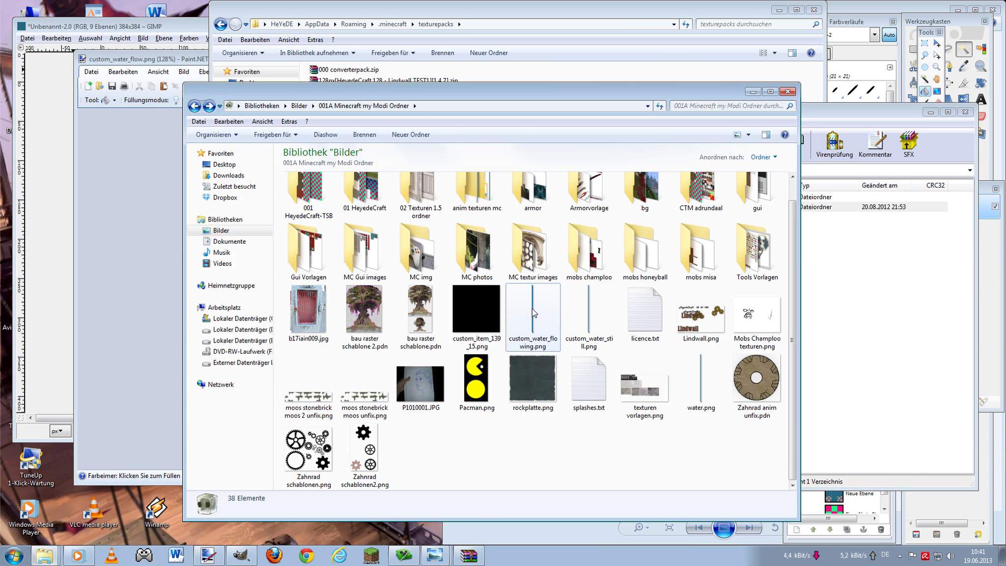
left_click_drag(533, 318, 884, 339)
left_click(787, 387)
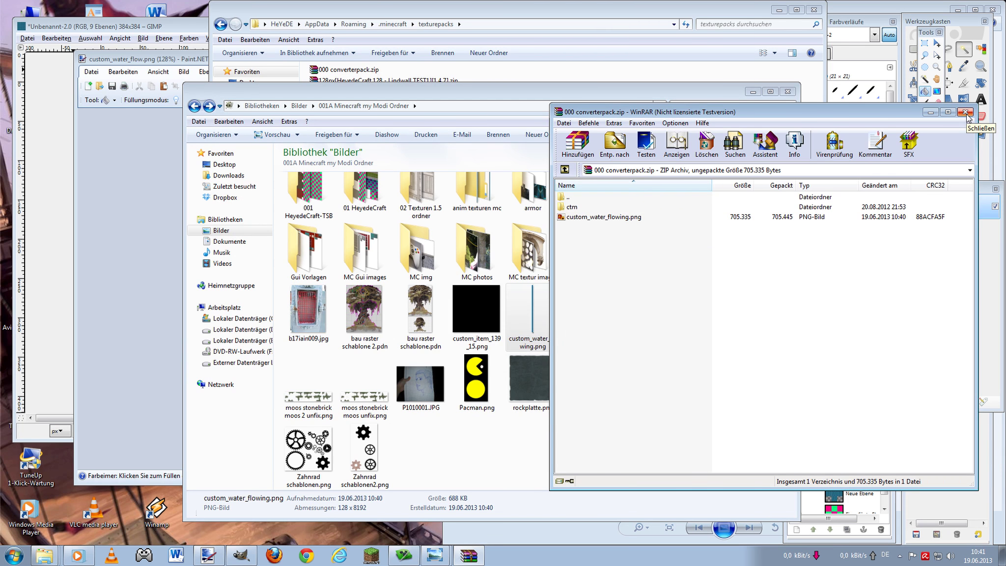
- Convert 000 converterpack.zip with MCPatcher's Convert Texture Pack option
left_click(965, 113)
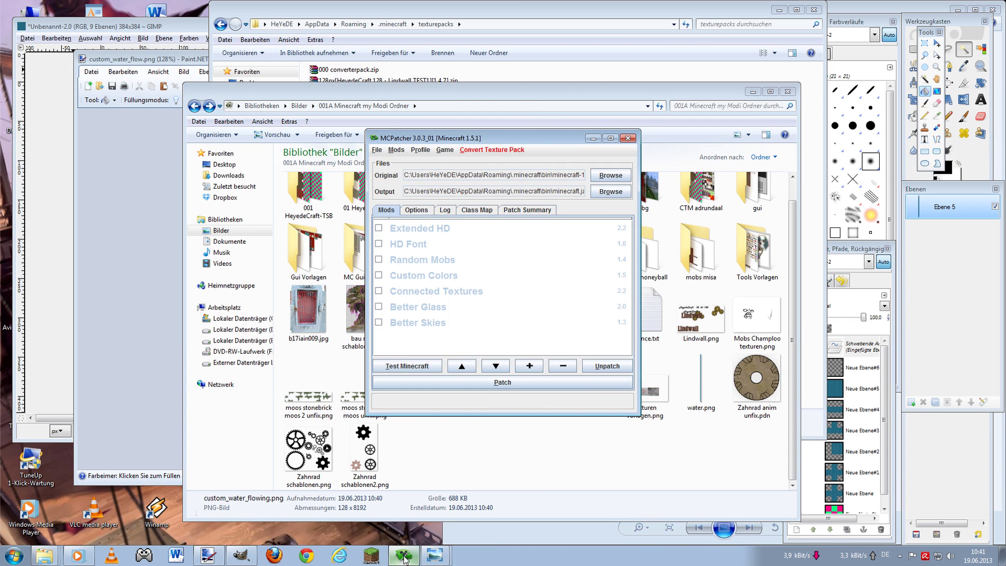
left_click(491, 149)
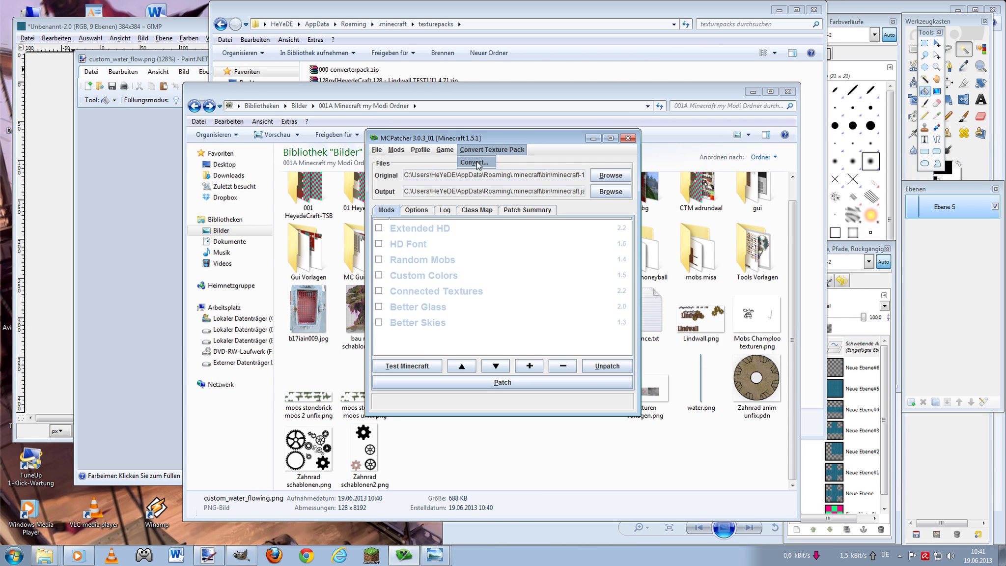
key("Return")
left_click(422, 225)
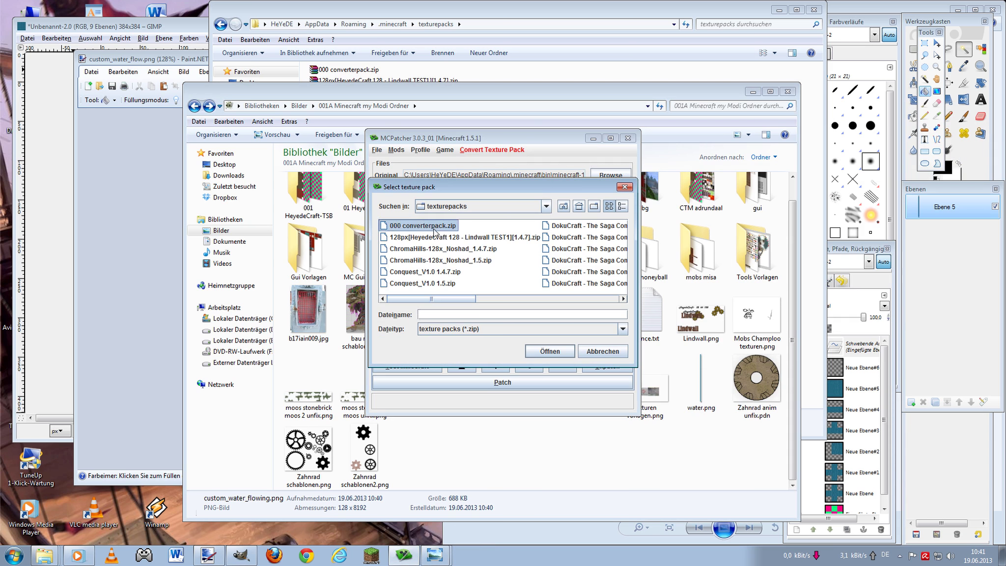
left_click(545, 352)
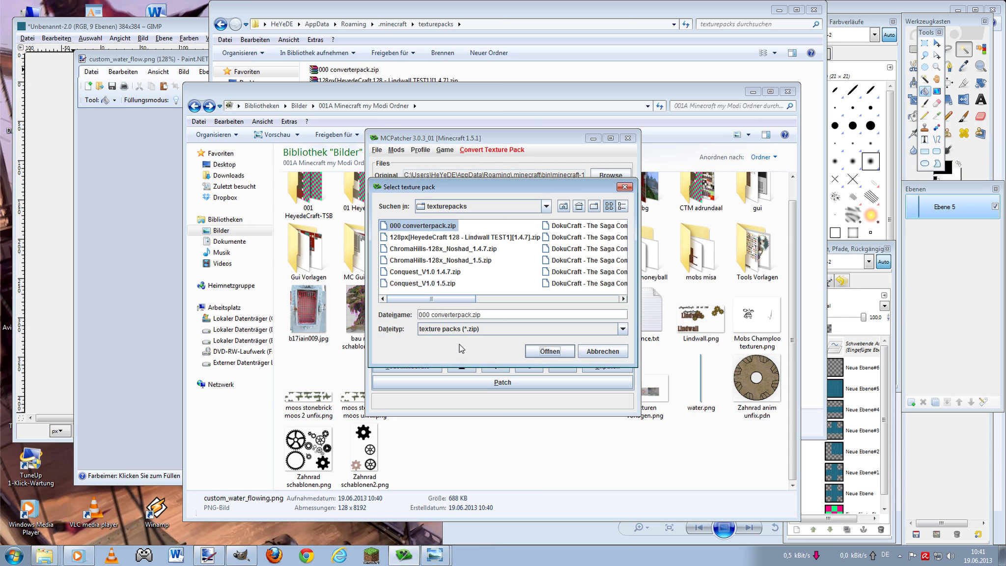
left_click(553, 353)
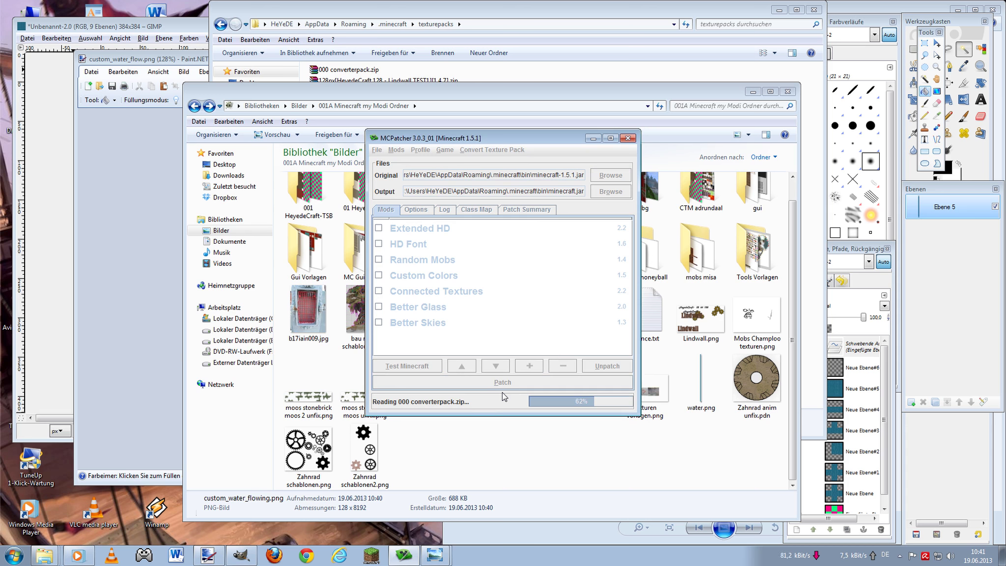
left_click(509, 293)
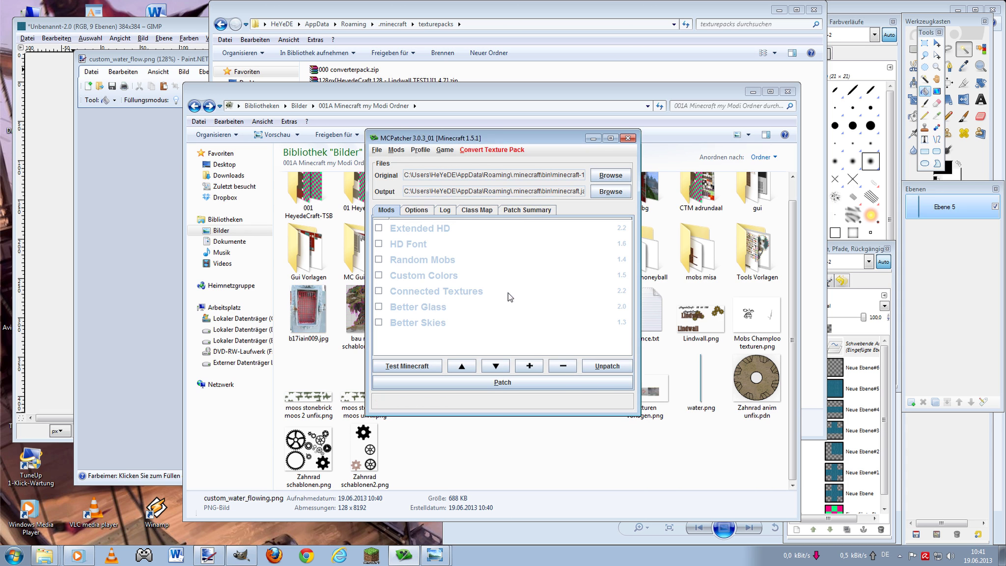
- Close MCPatcher and bring up the texturepacks folder
left_click(627, 138)
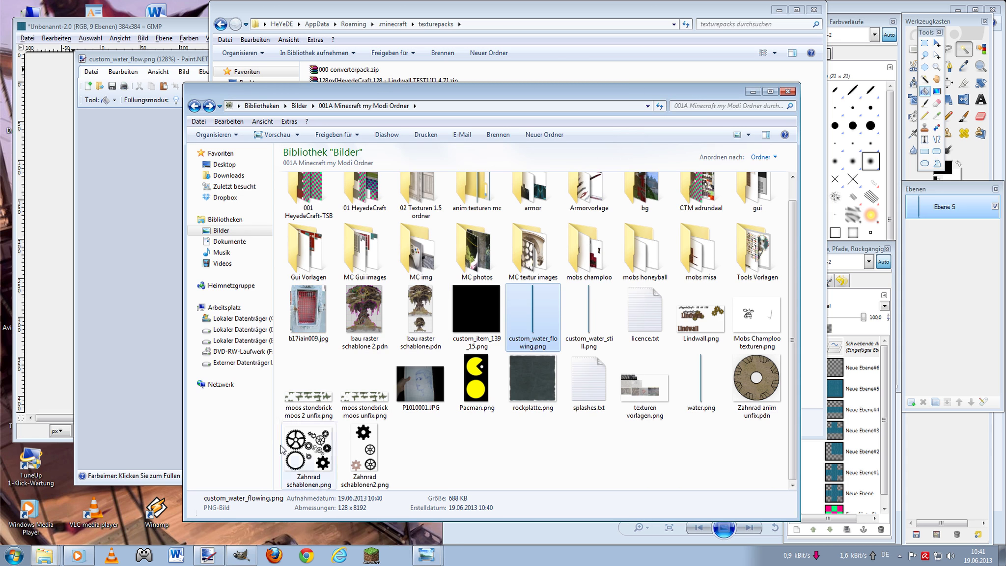
left_click(45, 555)
left_click(58, 535)
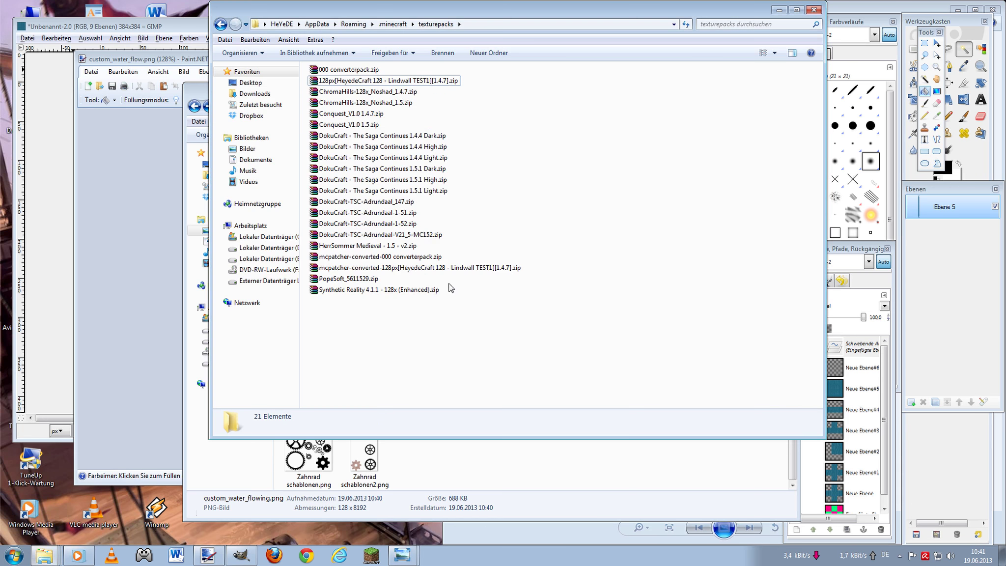
- Open the converted pack archive's textures\blocks folder in WinRAR
double_click(378, 258)
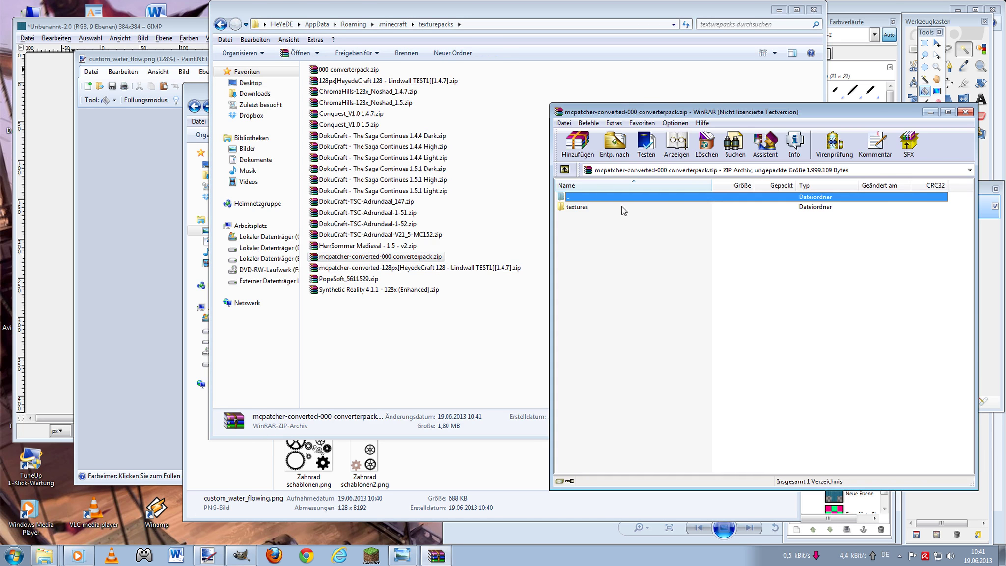
left_click(603, 210)
left_click(824, 301)
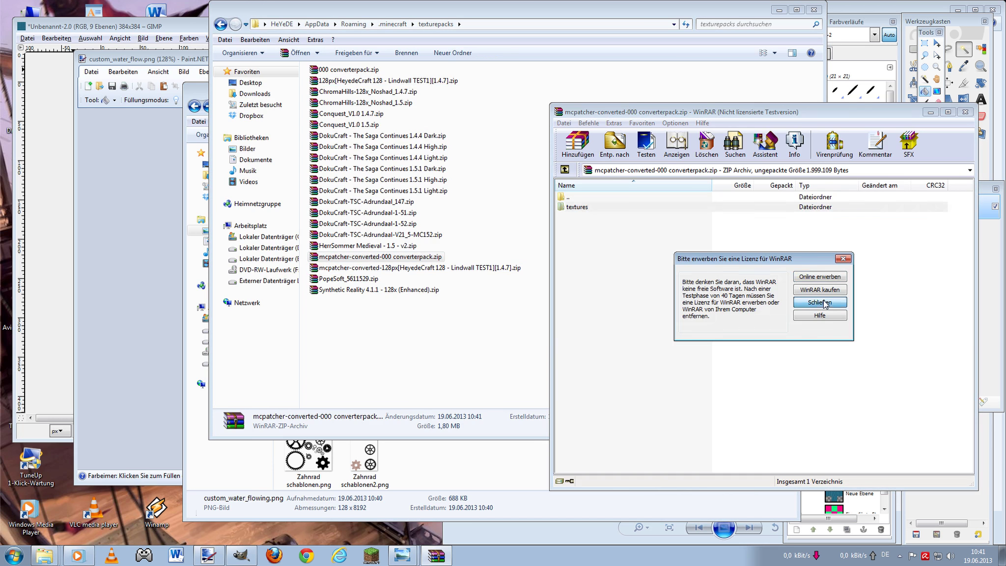
double_click(603, 207)
double_click(620, 205)
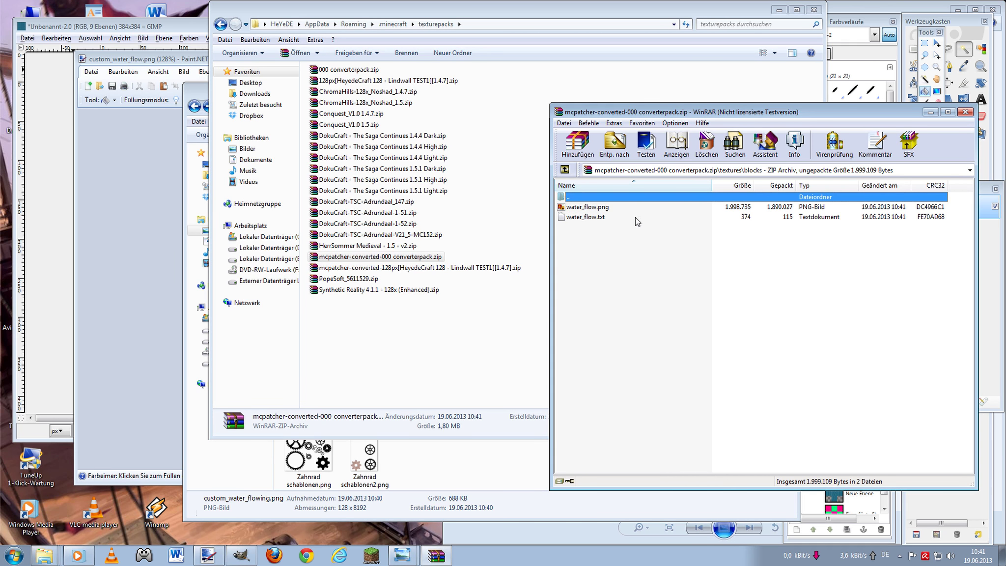
- Read water_flow.txt, then start the Minecraft launcher past the security warning
left_click(610, 208)
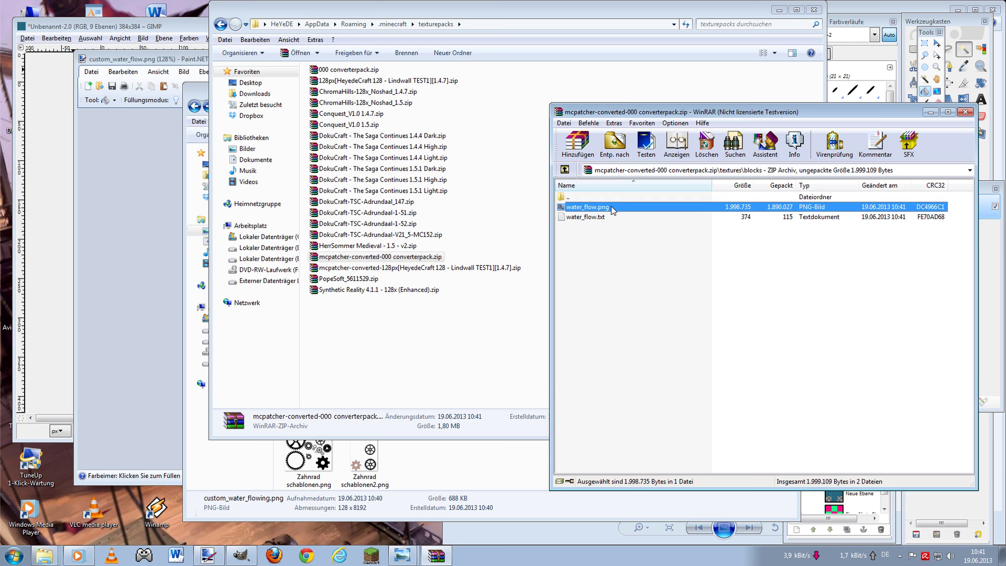
double_click(602, 217)
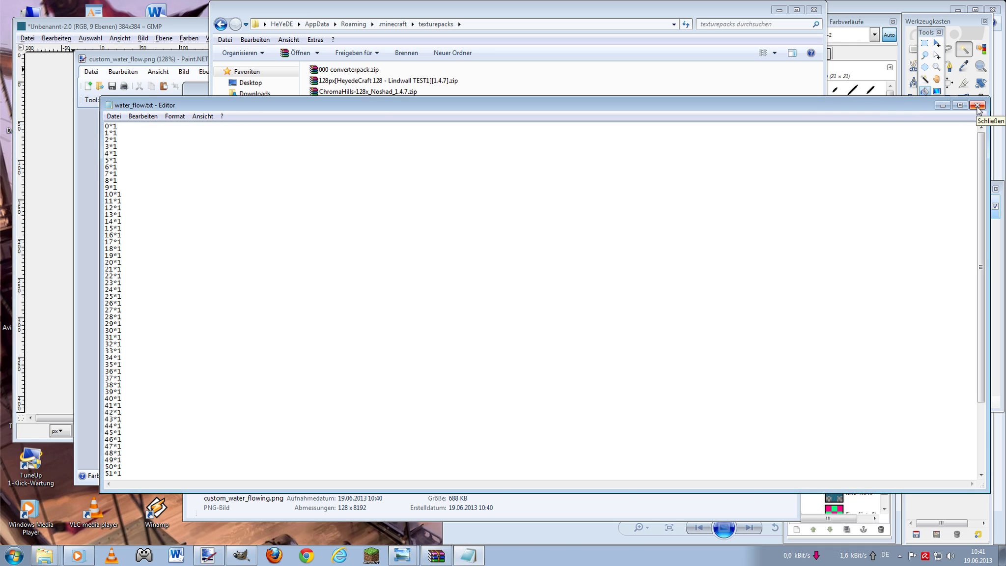
left_click(978, 105)
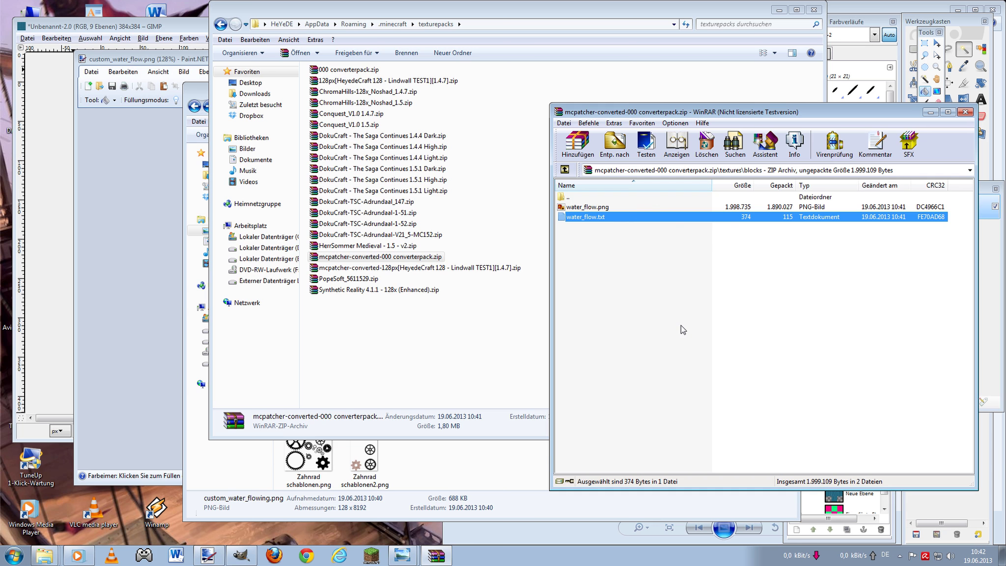
left_click(366, 555)
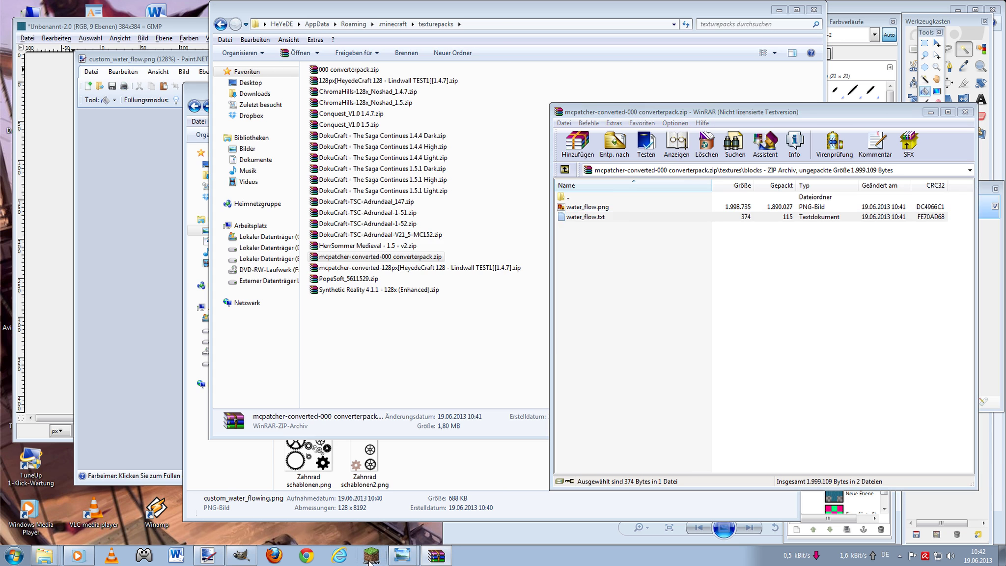
left_click(536, 290)
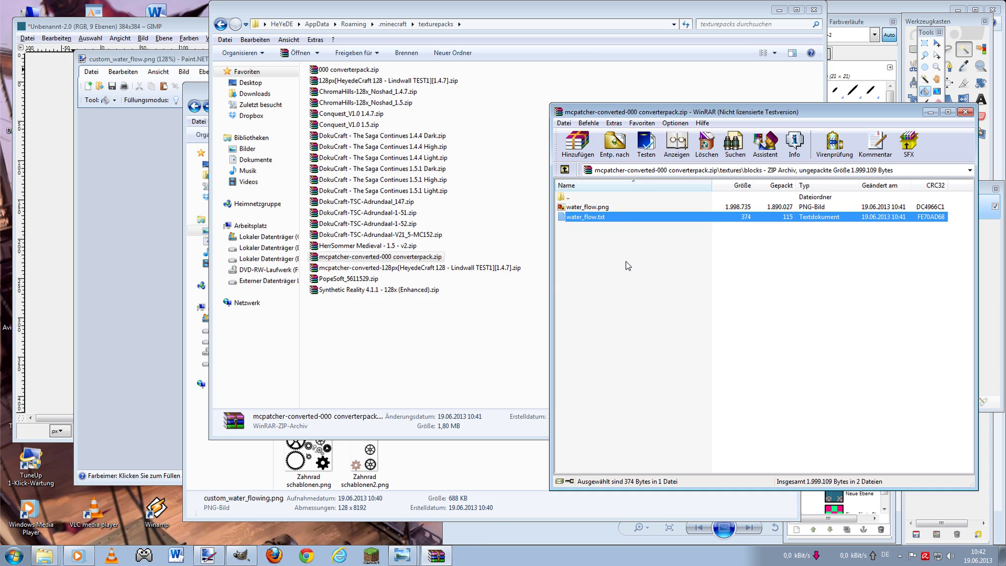
- Log in, accept the update, and activate the mcpatcher-converted-000 converterpack texture pack
left_click(714, 380)
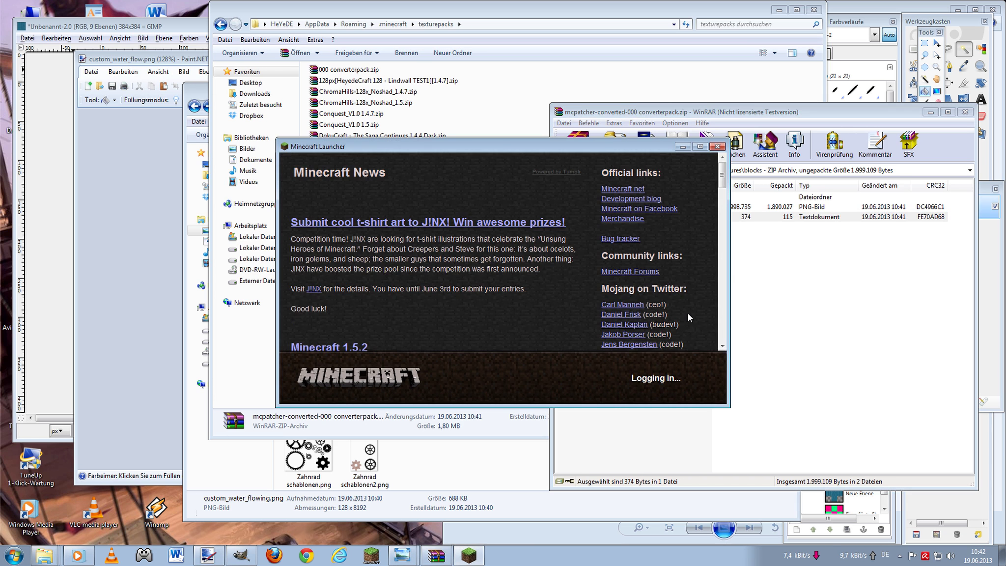
left_click(554, 294)
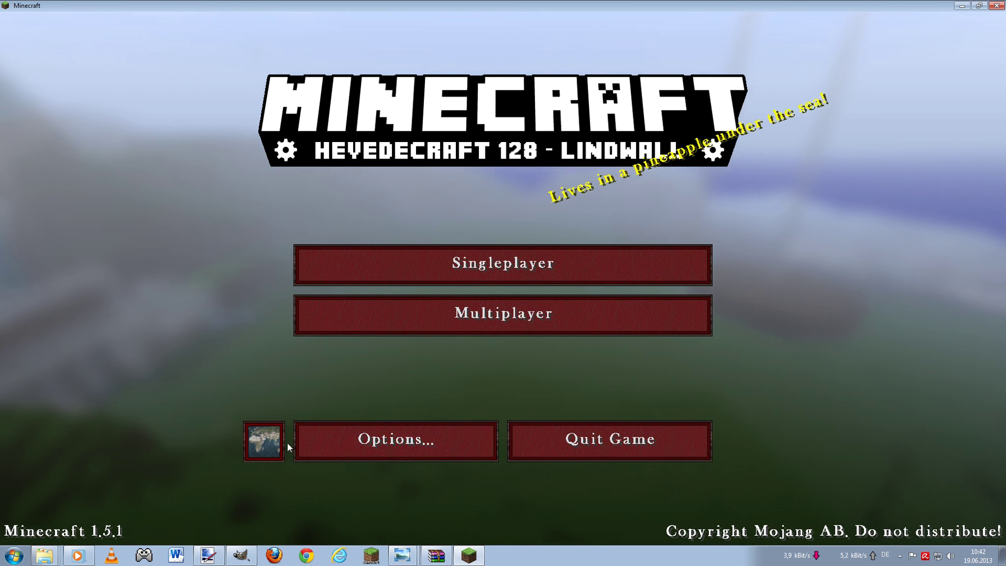
left_click(438, 437)
scroll(800, 255, "down", 5)
scroll(789, 266, "down", 5)
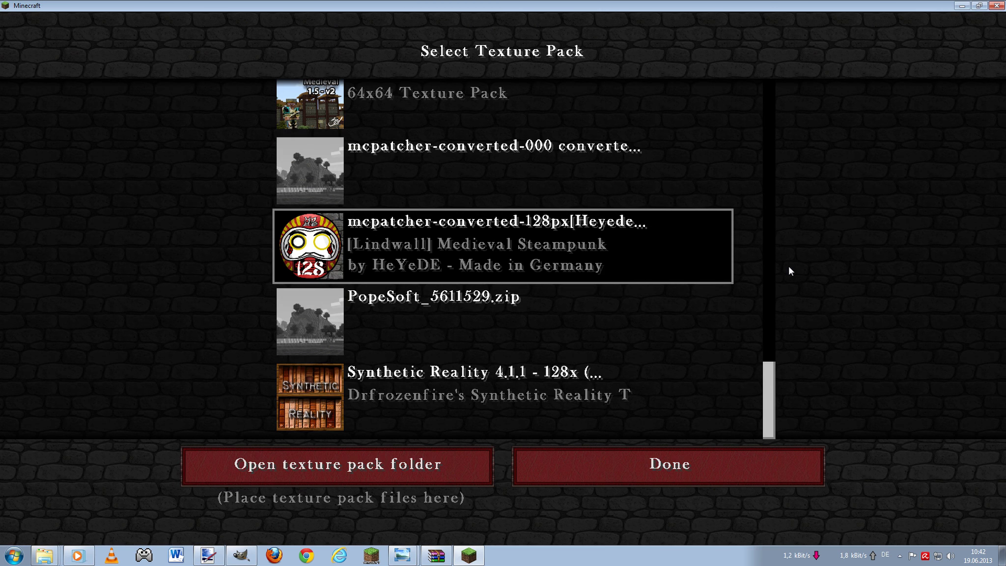
left_click(442, 151)
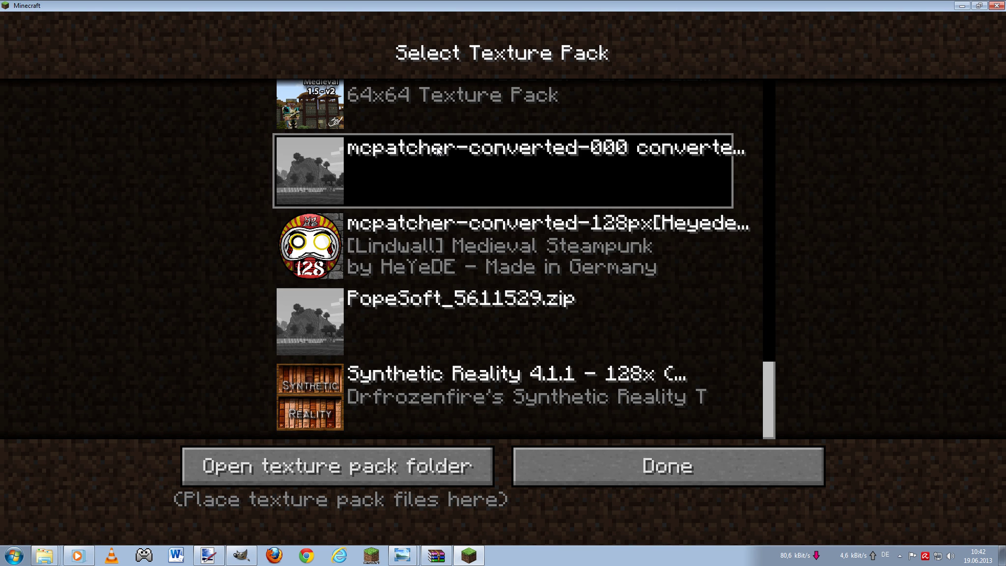
left_click(655, 468)
left_click(527, 473)
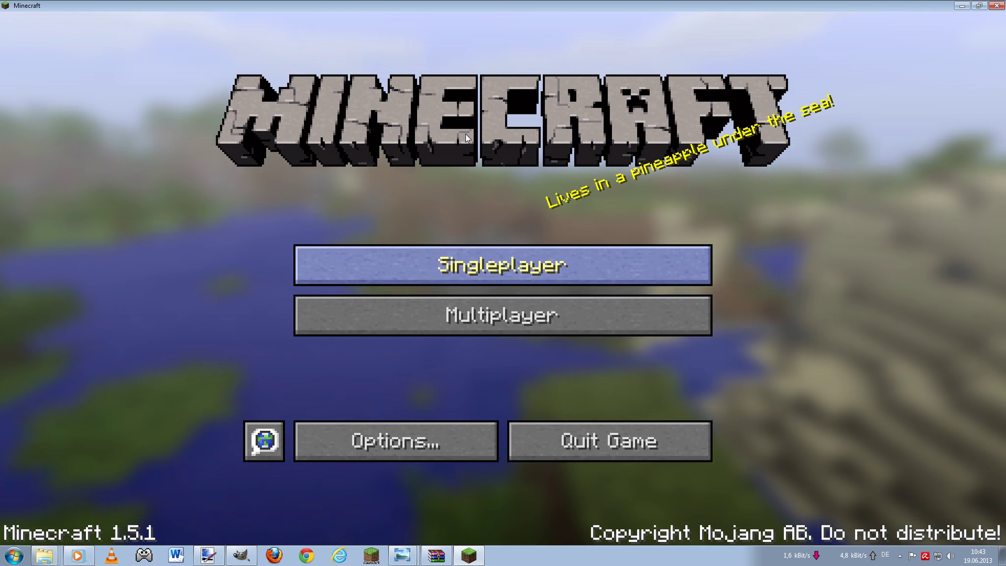
left_click(491, 265)
- Load the test world and fly around and above the stepped waterfall
double_click(348, 117)
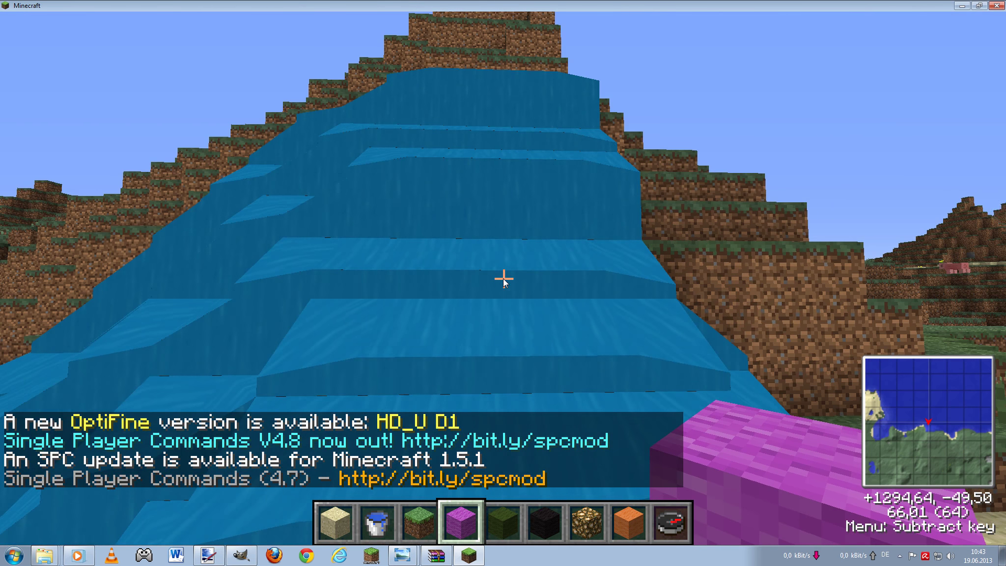
key("w")
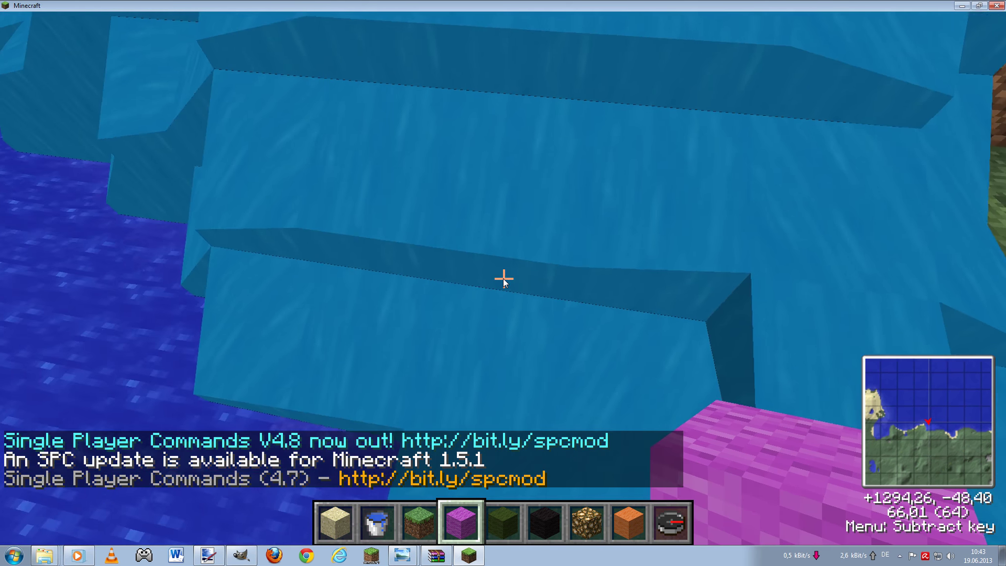
key("a")
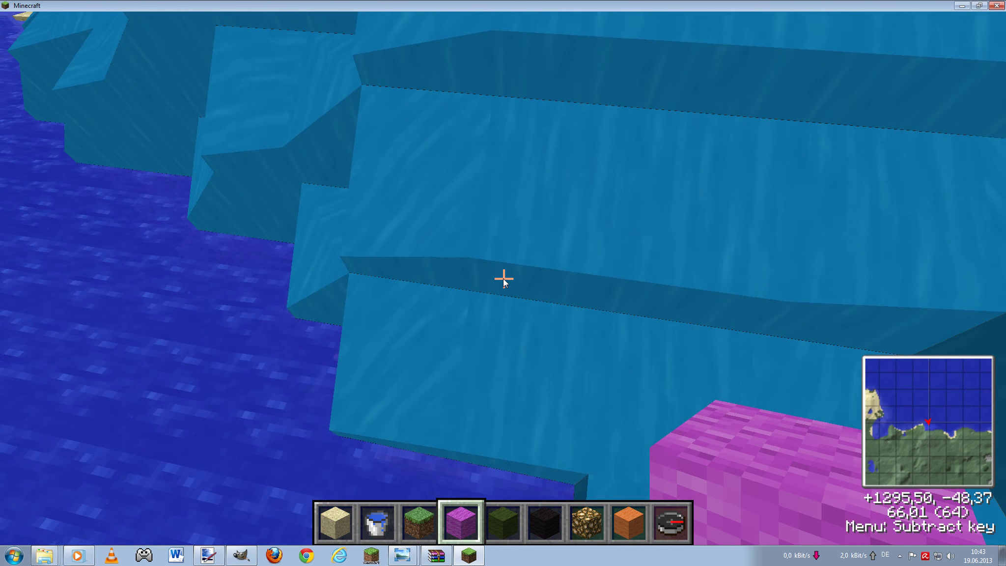
key("space")
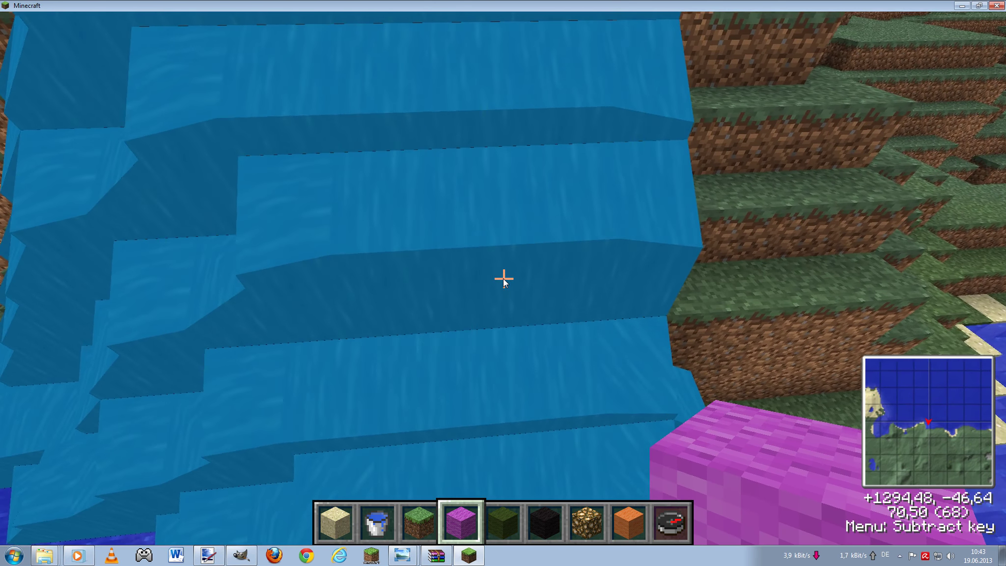
key("space")
key("a")
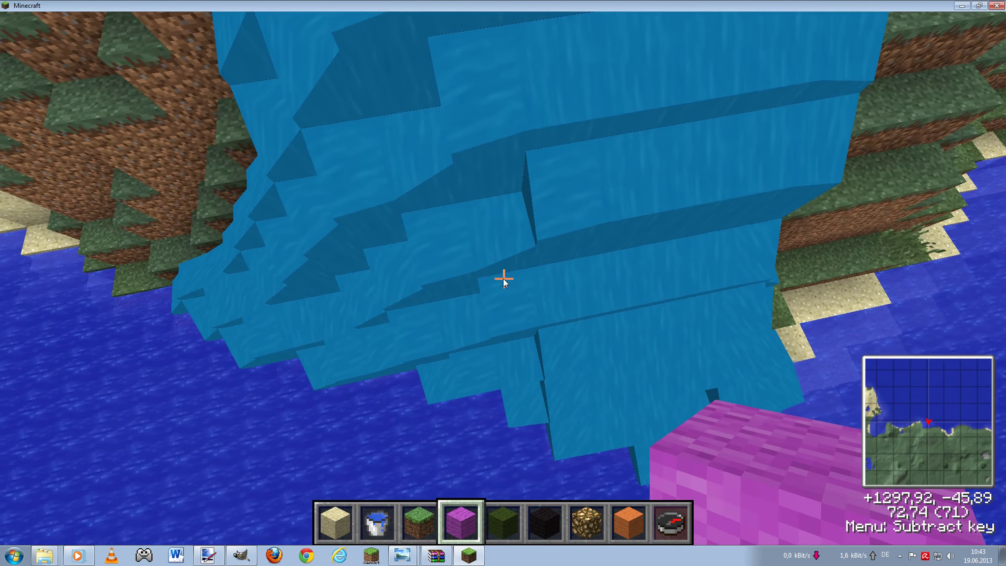
key("d")
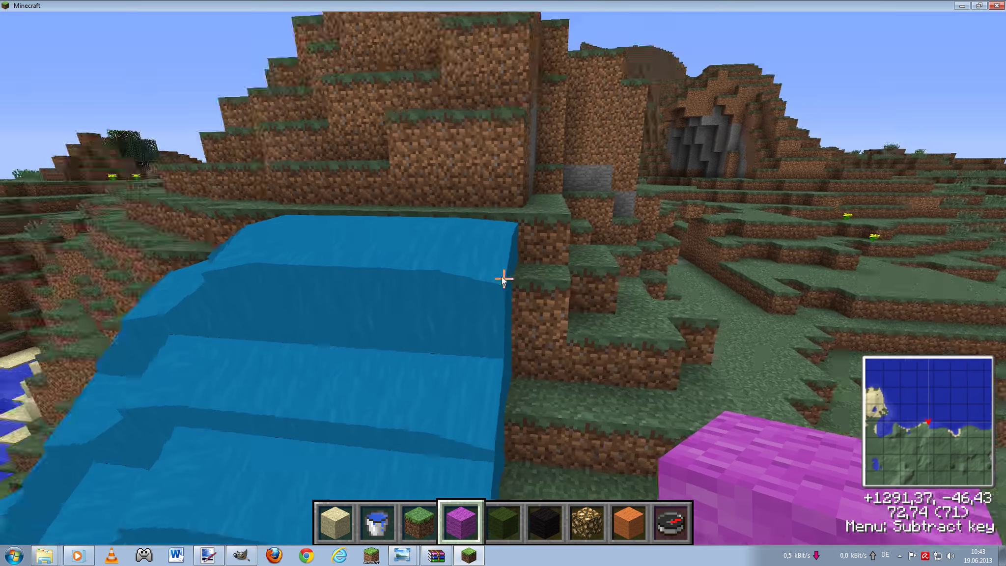
key("a")
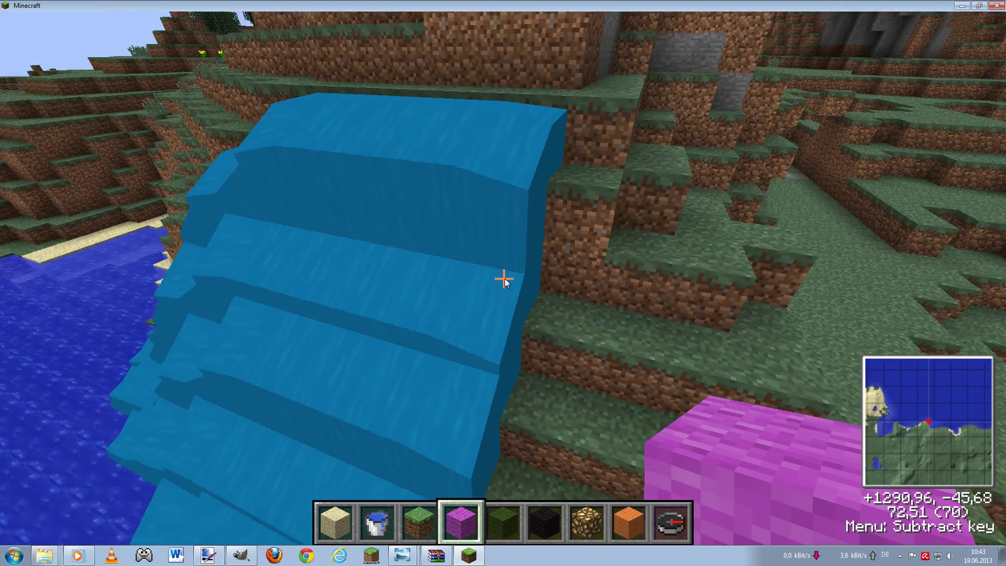
key("s")
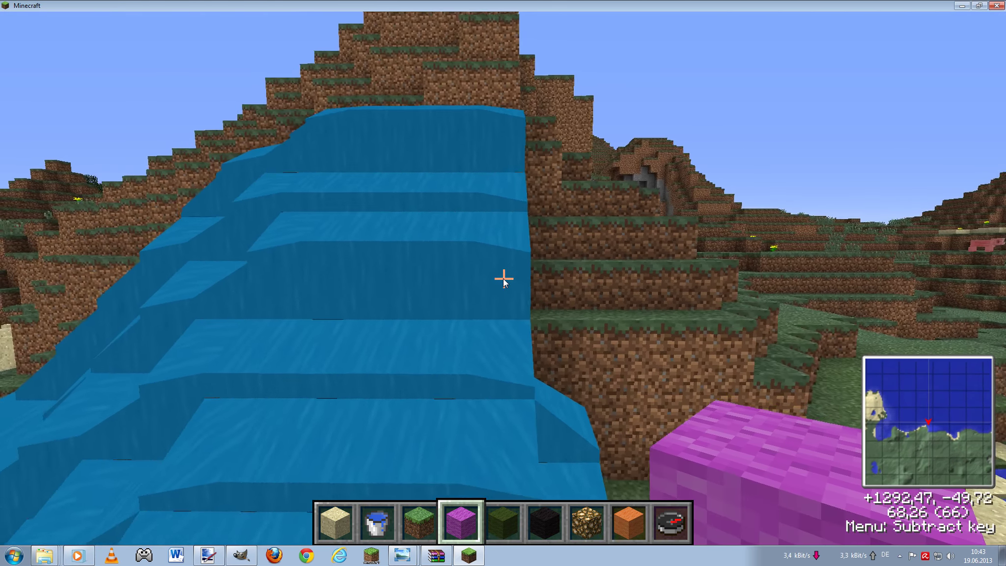
- Walk up to the waterfall face, back away, then open the game menu
key("w")
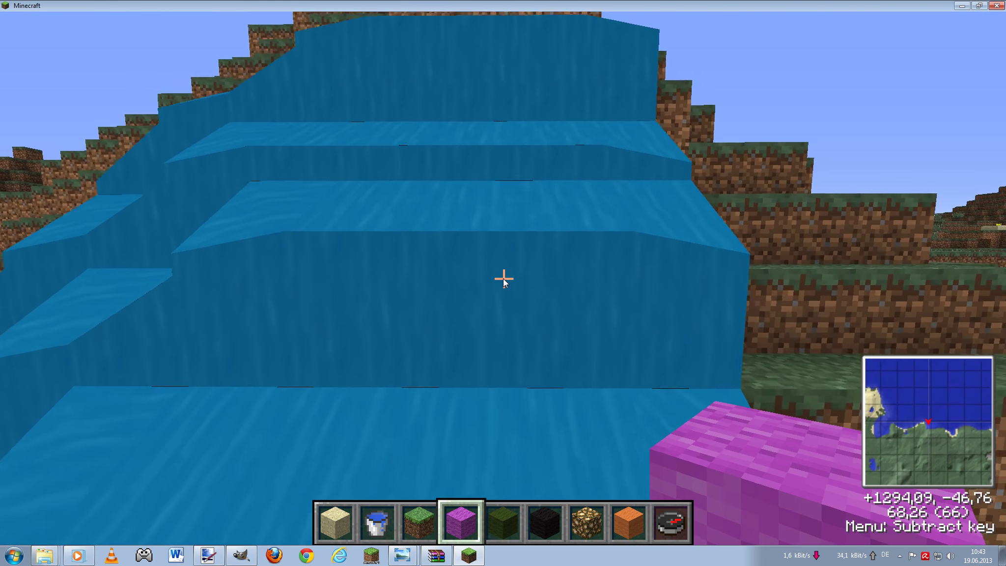
key("w")
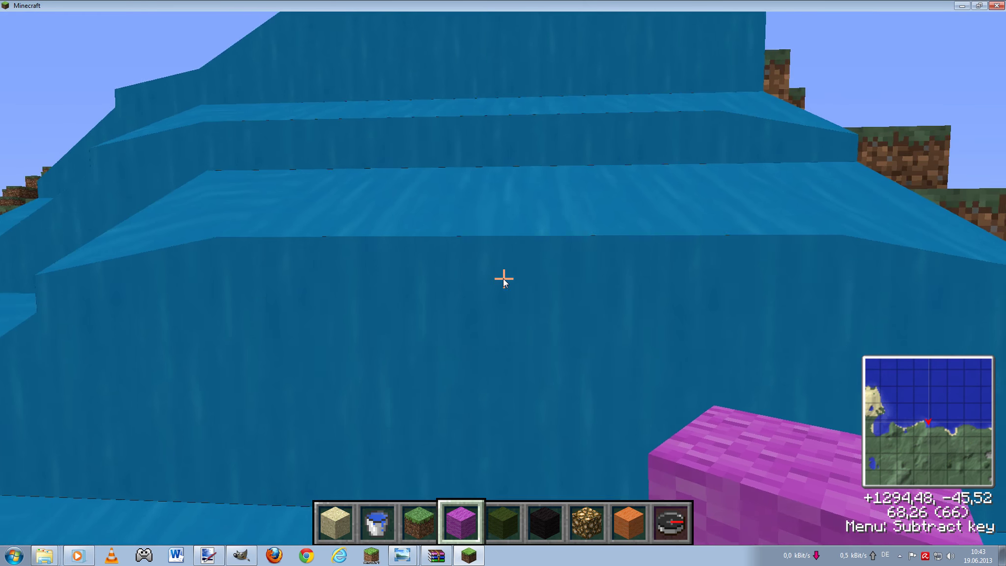
key("w")
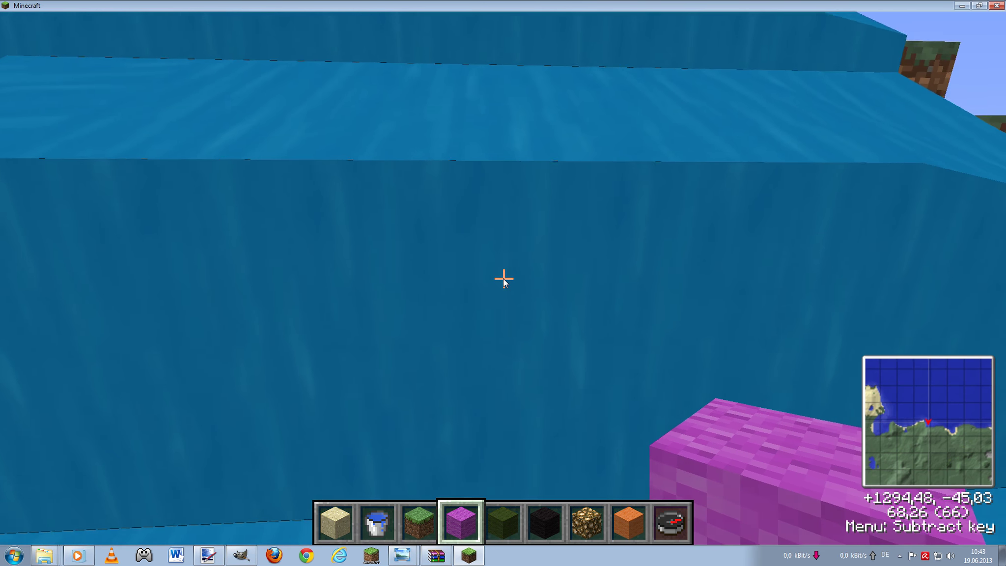
key("s")
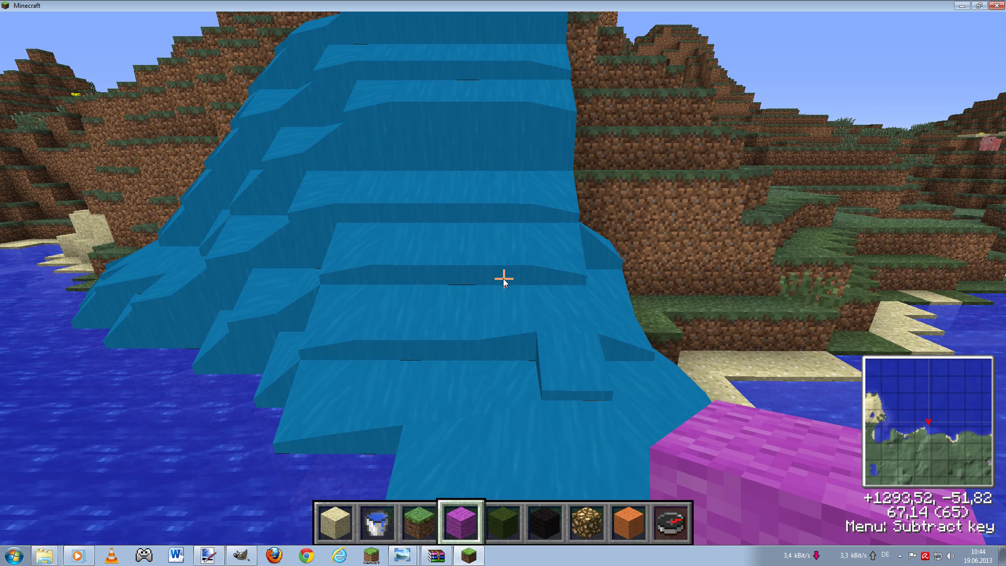
key("shift")
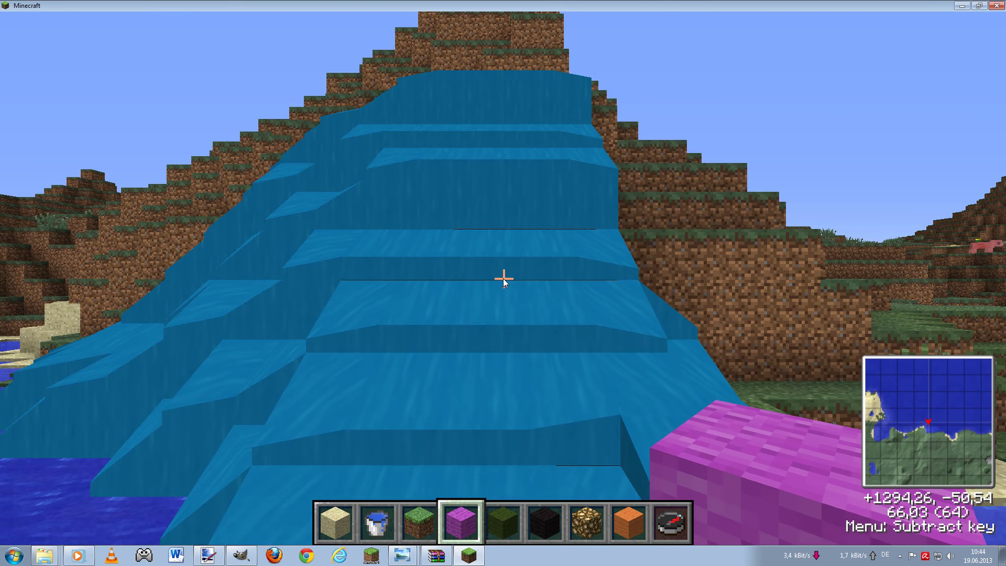
key("Escape")
- Quit to title and open the archive's water_flow.png in Paint.NET via Photo Viewer
left_click(503, 378)
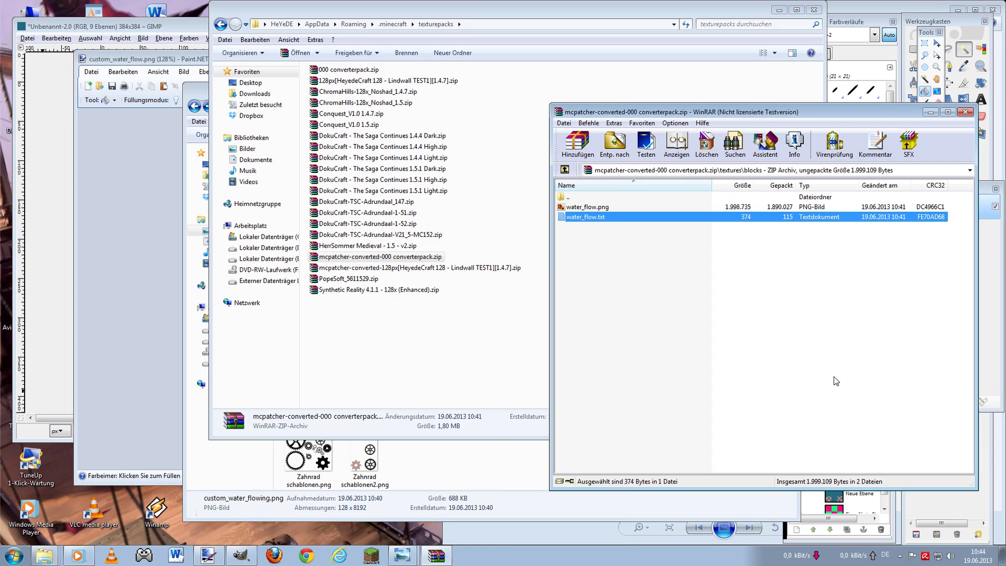
double_click(583, 219)
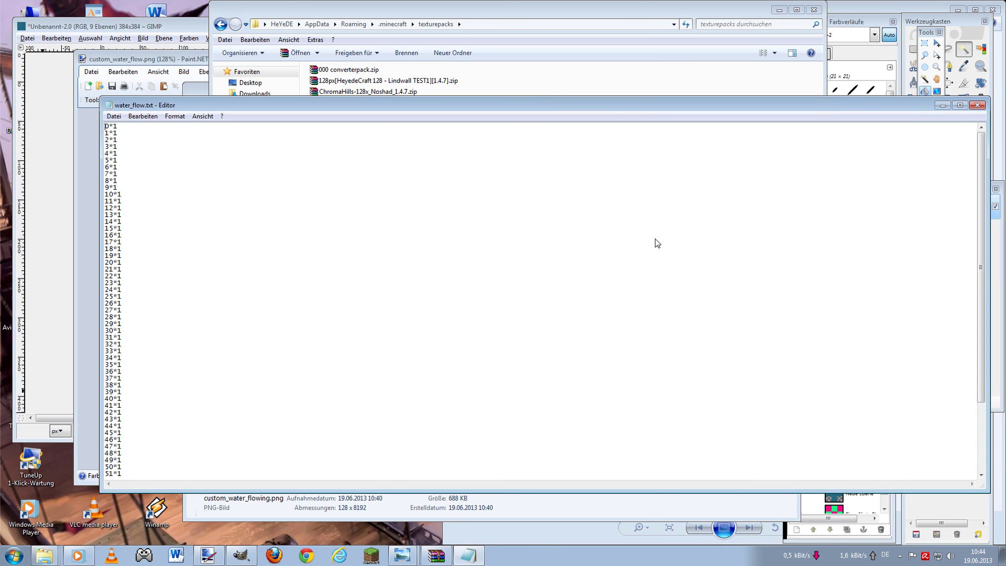
left_click(977, 106)
double_click(596, 208)
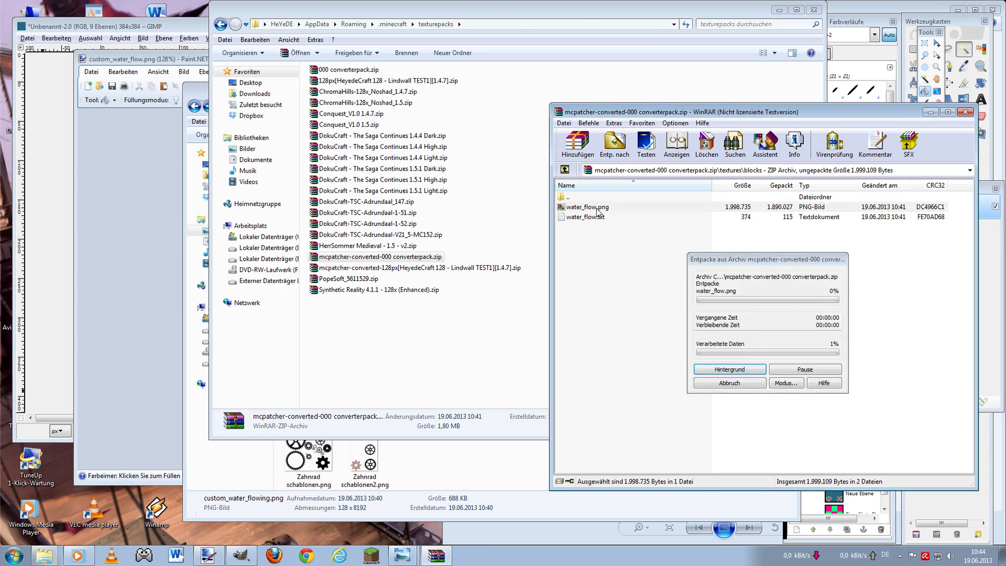
right_click(731, 204)
mouse_move(802, 209)
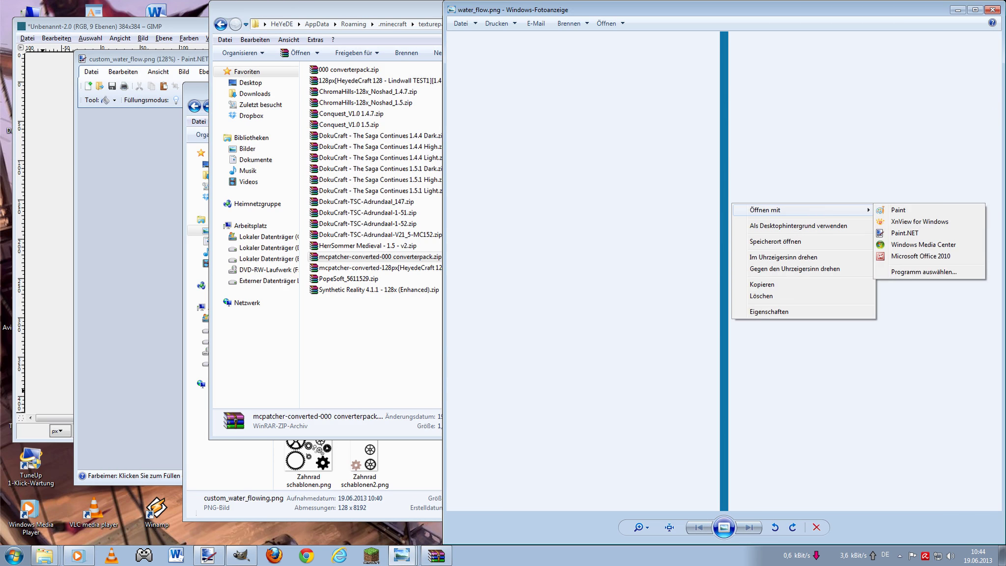
left_click(905, 232)
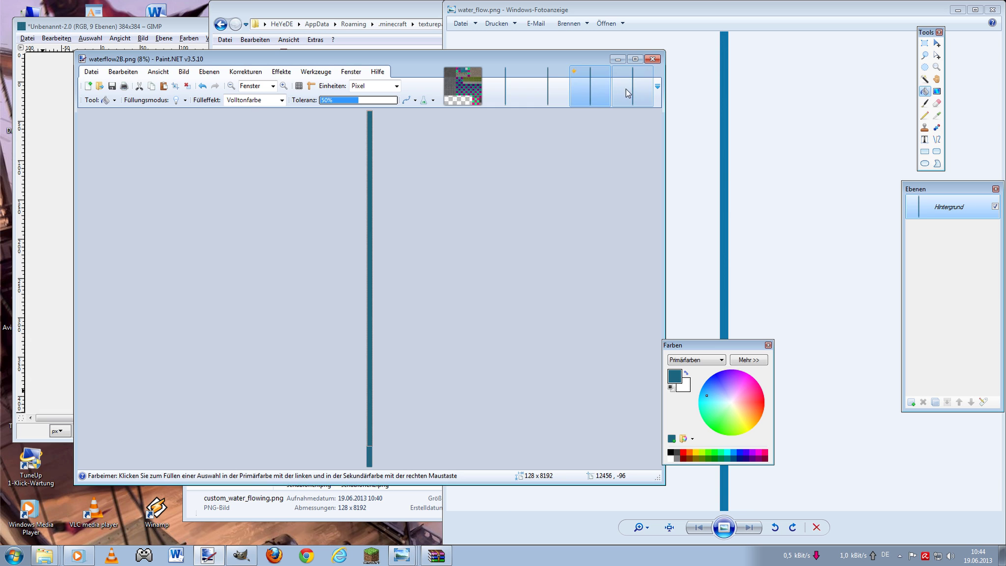
mouse_move(632, 87)
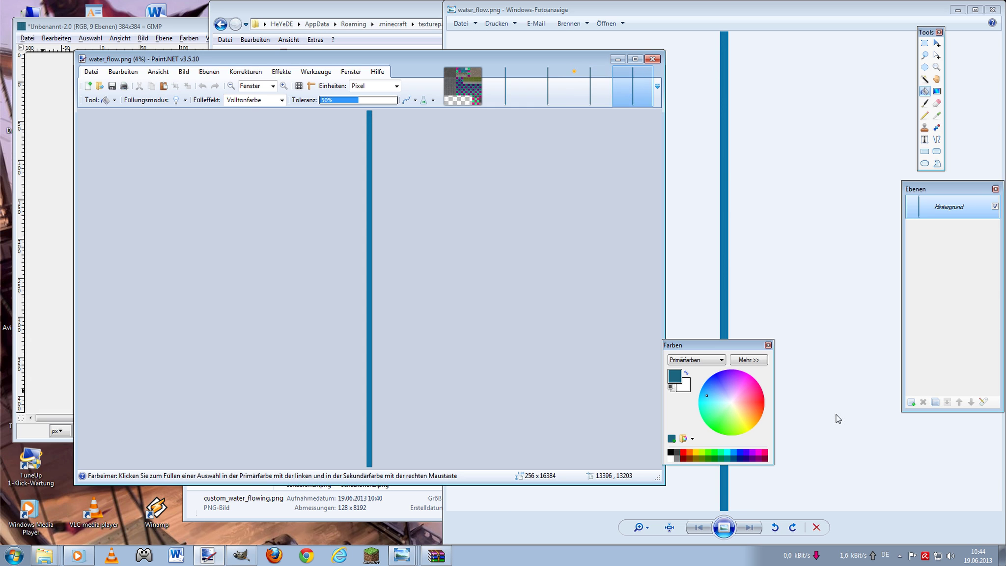
- Lower the water_flow.png layer opacity to 154 and save the PNG
left_click(983, 402)
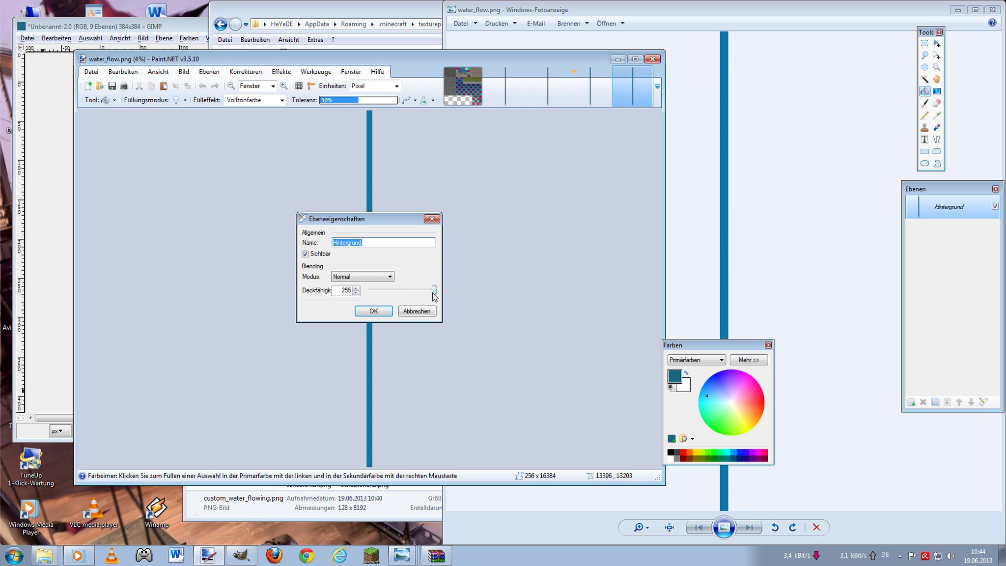
left_click_drag(434, 290, 407, 291)
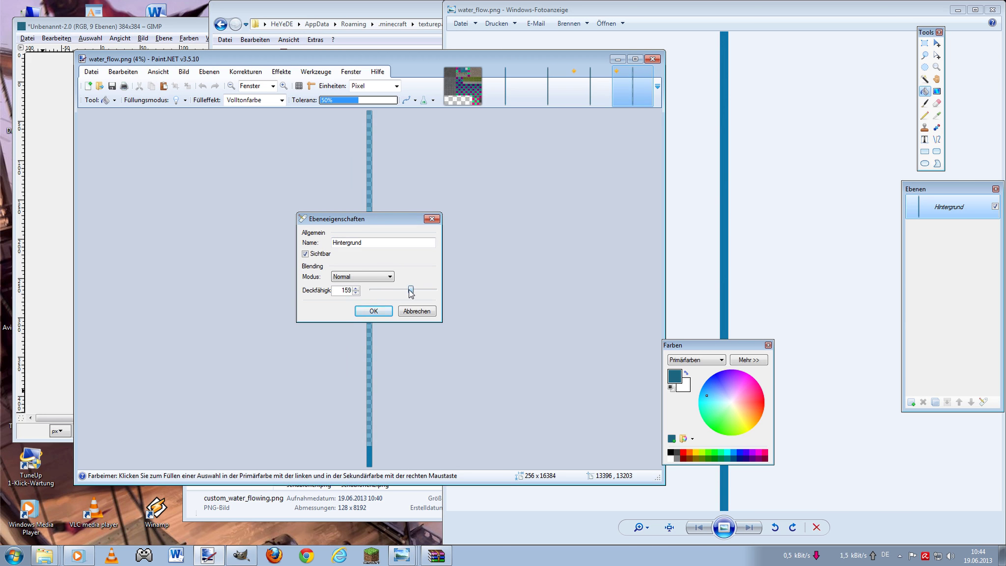
left_click(377, 310)
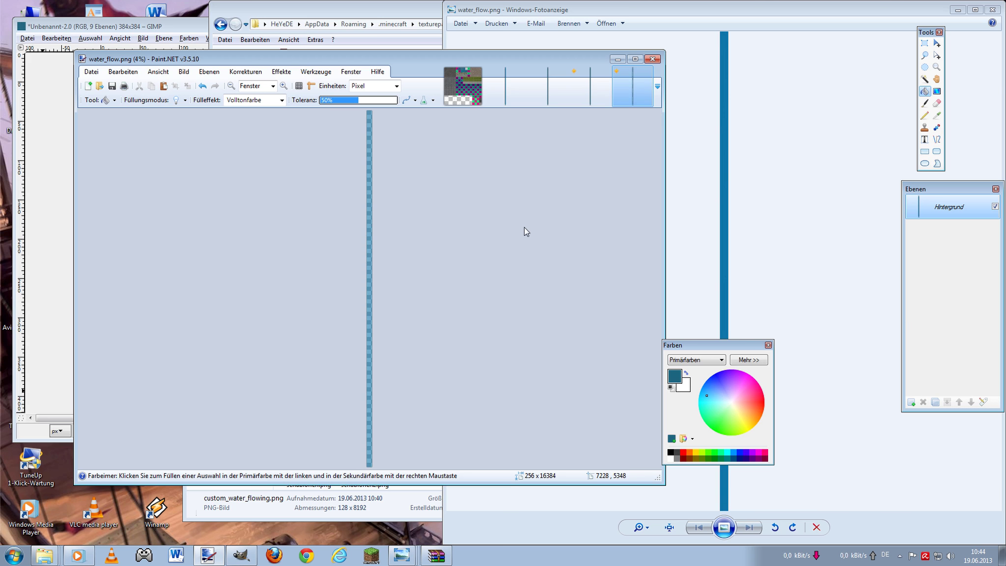
key("ctrl+s")
left_click(469, 390)
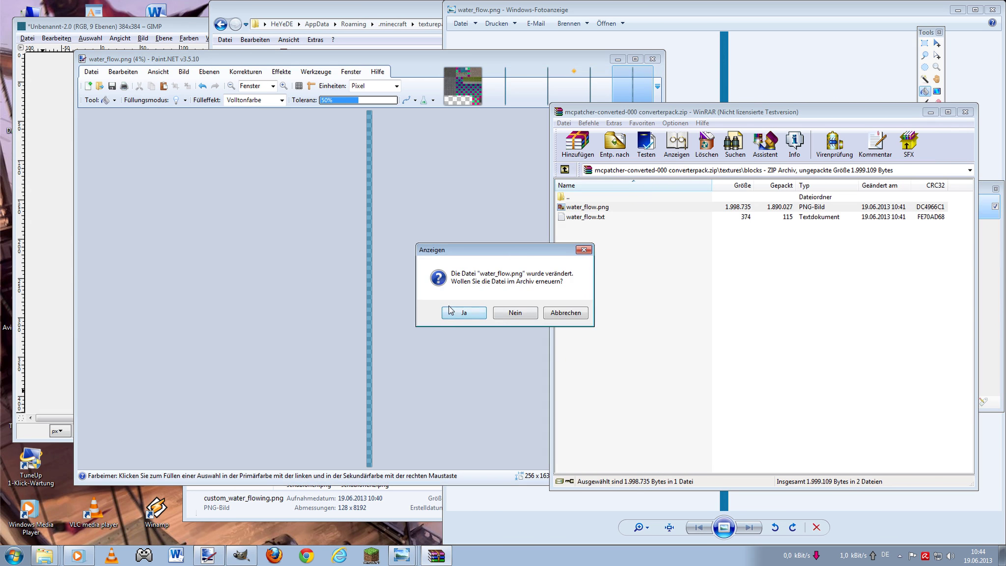
- Update water_flow.png in the WinRAR archive and relaunch Minecraft 1.5.1 full screen
left_click(451, 315)
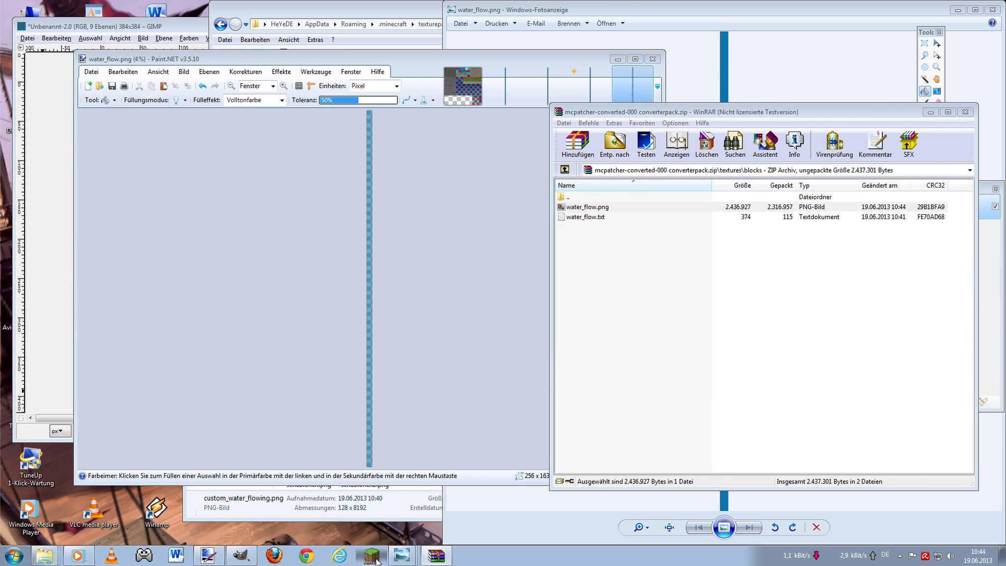
left_click(522, 287)
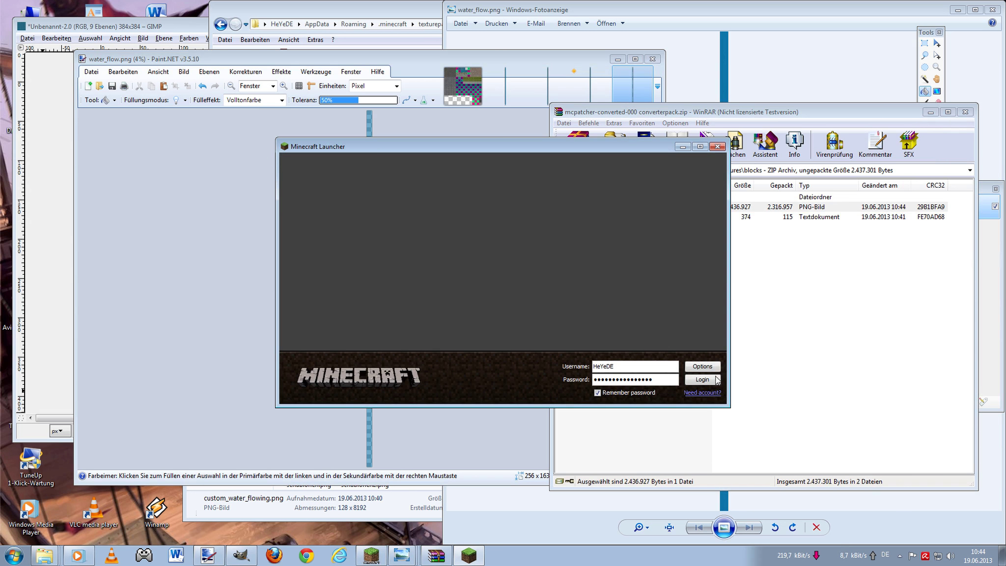
left_click(708, 379)
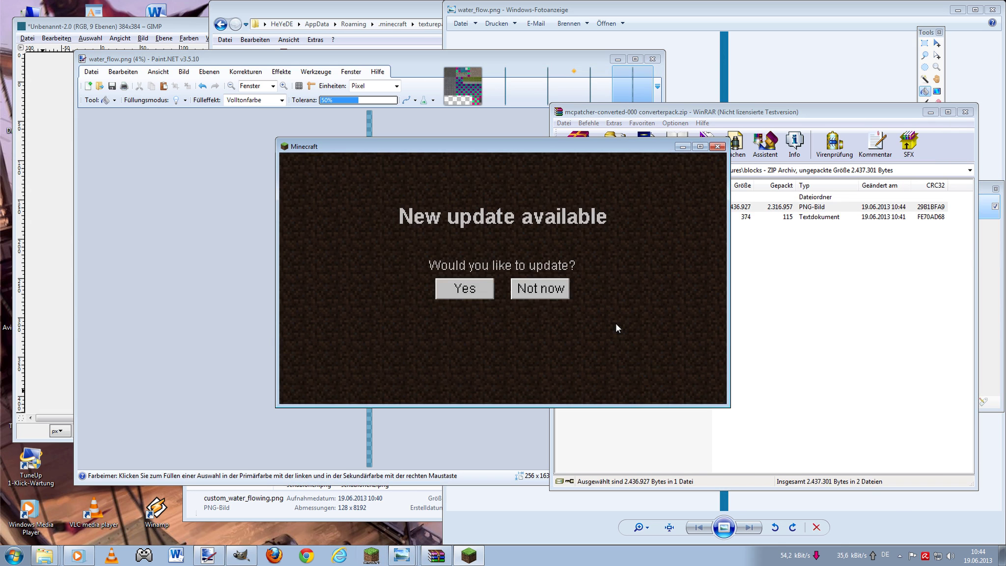
left_click(541, 288)
left_click_drag(570, 149, 545, 2)
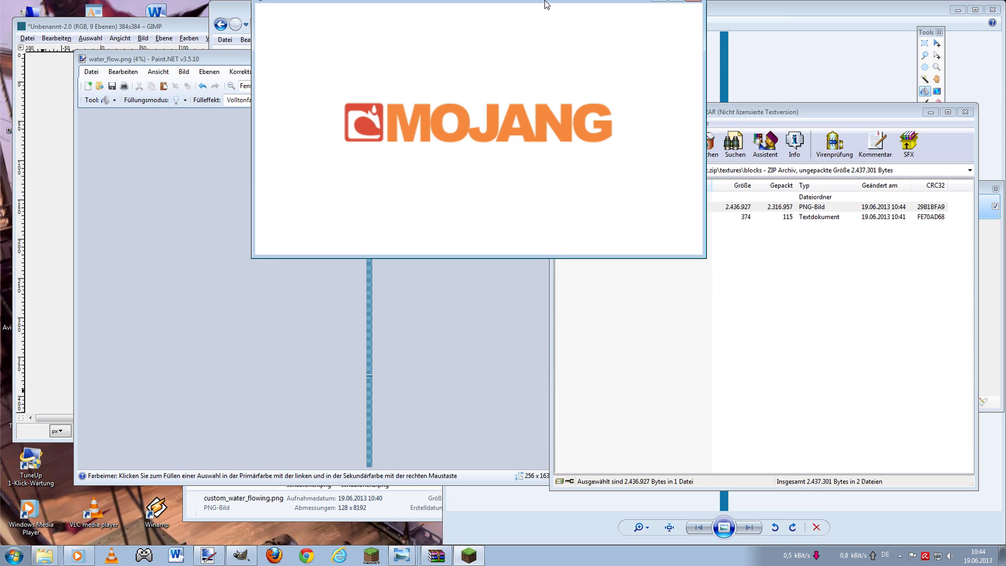
double_click(545, 4)
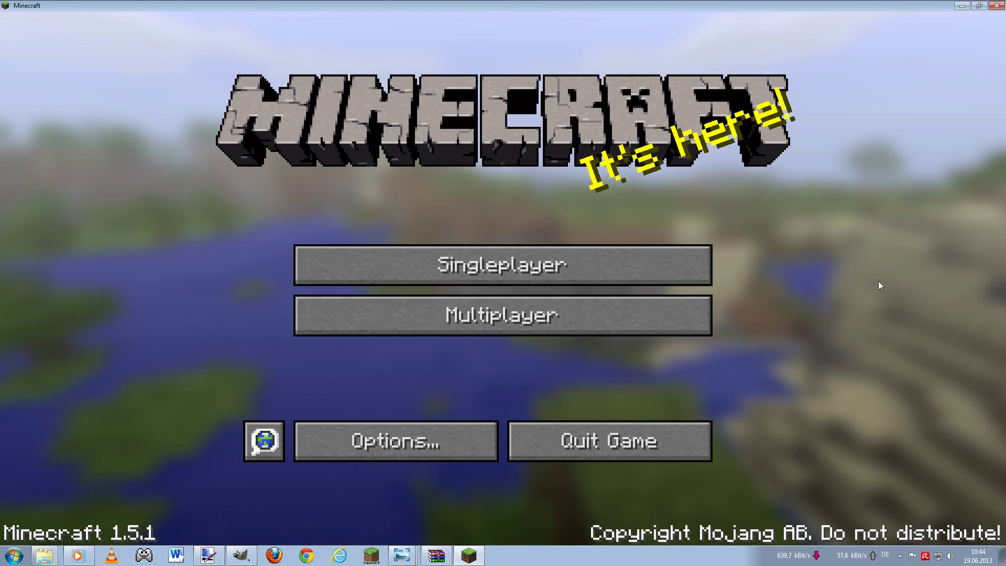
- Load the wasser world and walk around the waterfall to check its translucent water
left_click(492, 270)
left_click(423, 129)
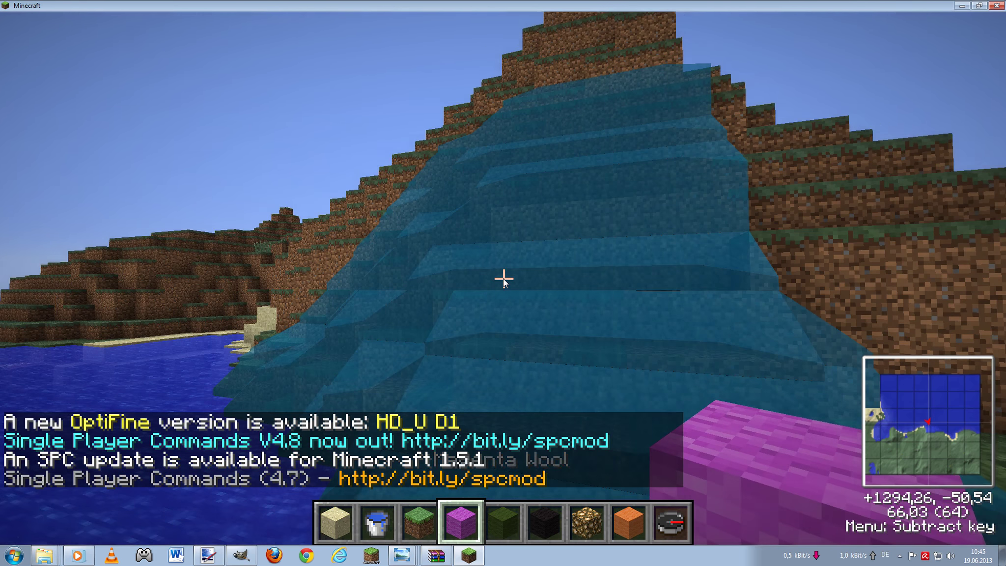
key("w")
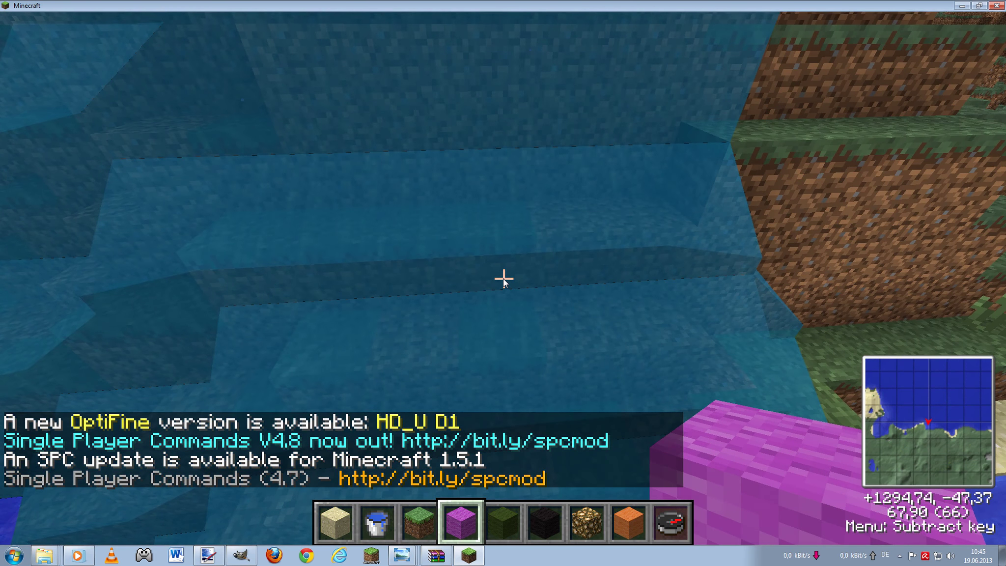
key("s")
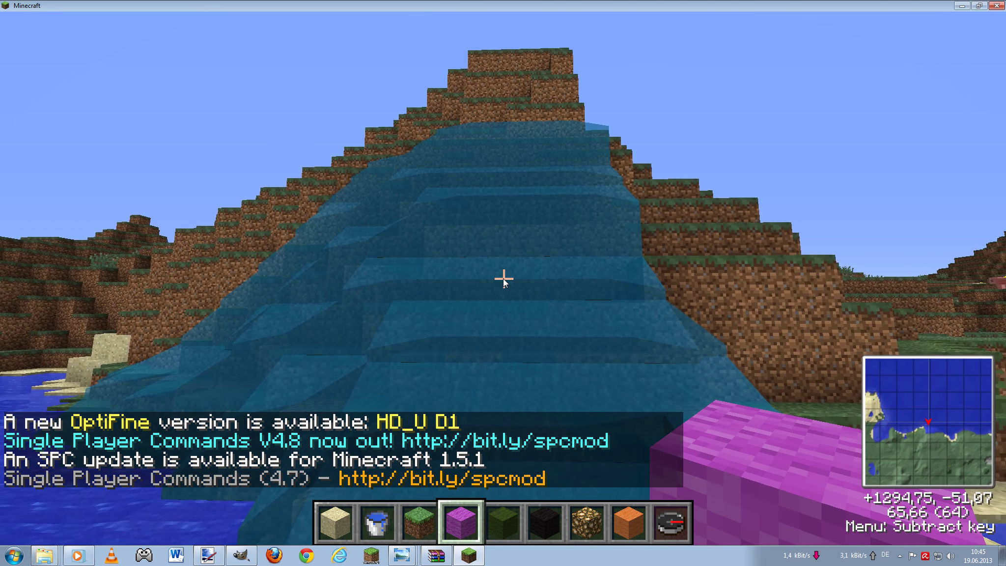
key("w")
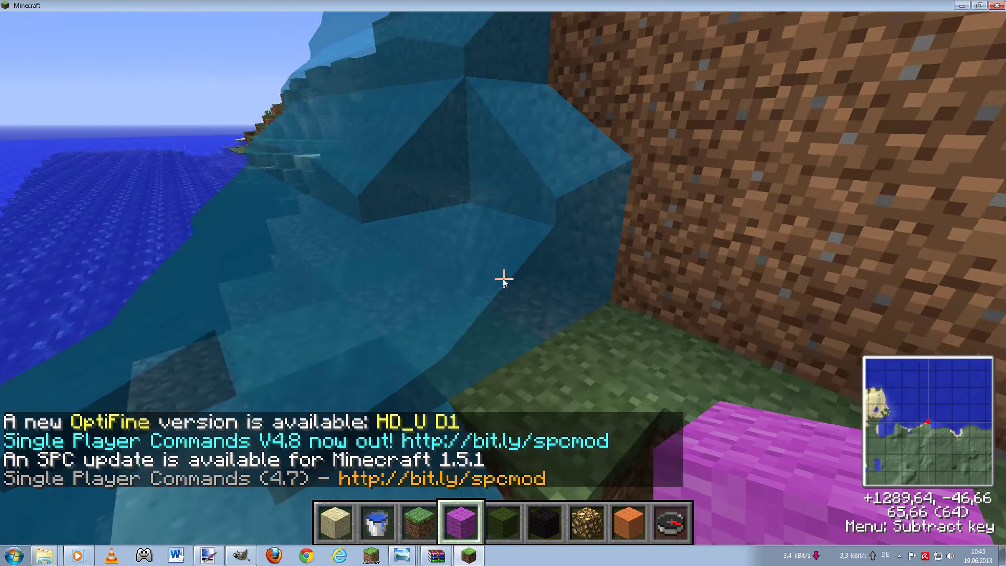
key("space")
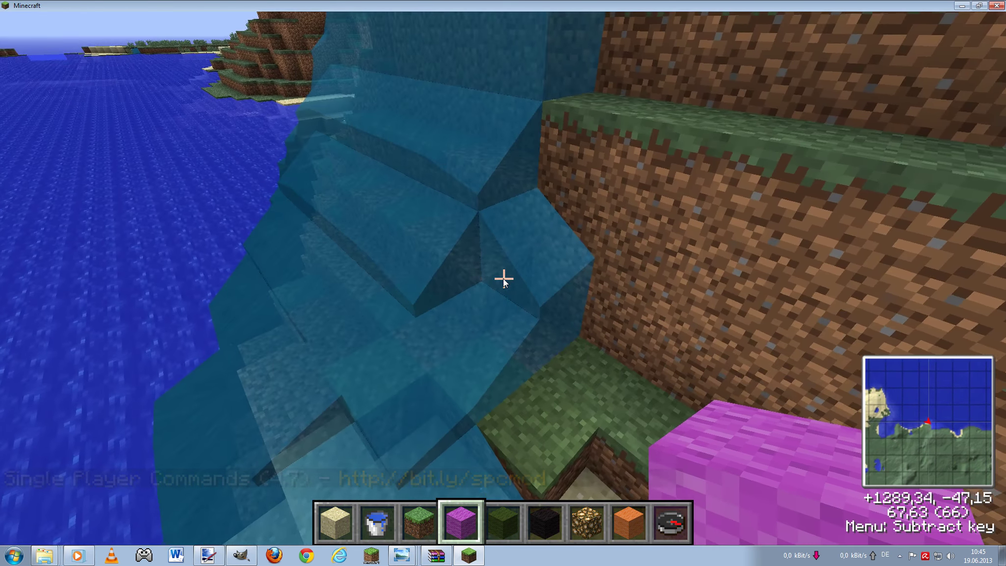
key("Escape")
- Quit Minecraft and raise the water texture's contrast from 19 to 23 in Paint.NET
left_click(530, 386)
left_click(626, 422)
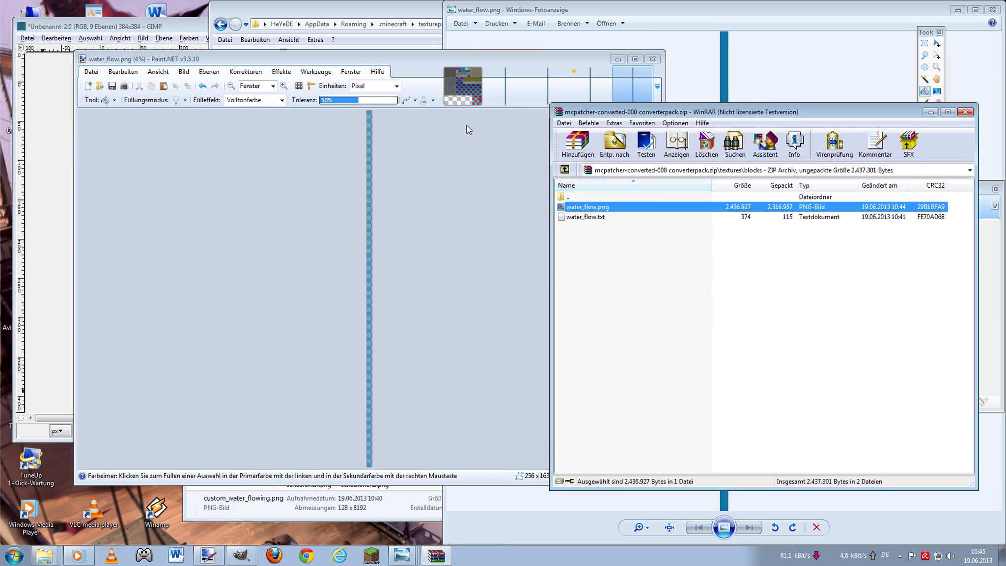
left_click(470, 51)
left_click(231, 74)
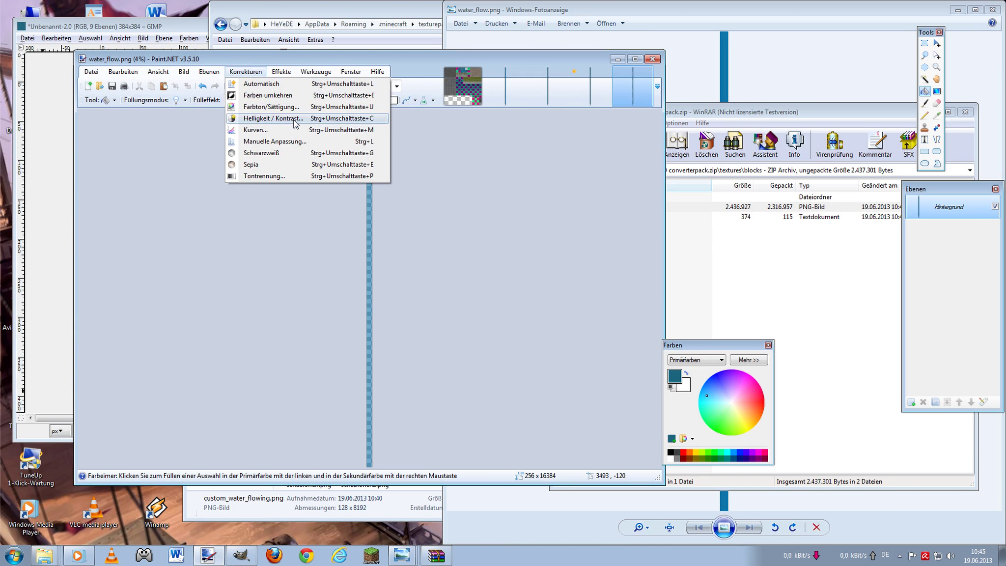
left_click(294, 121)
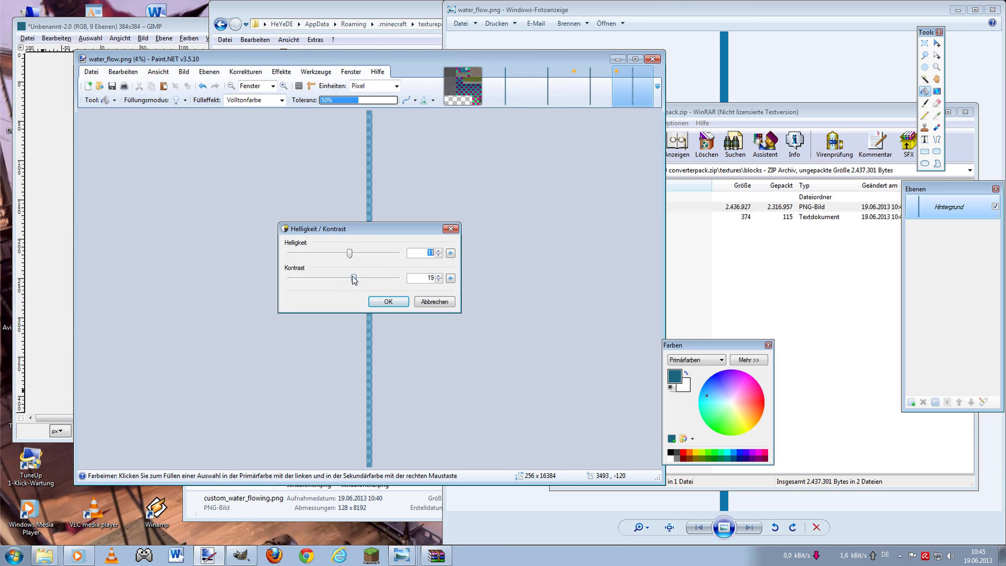
left_click_drag(354, 278, 357, 281)
left_click(396, 302)
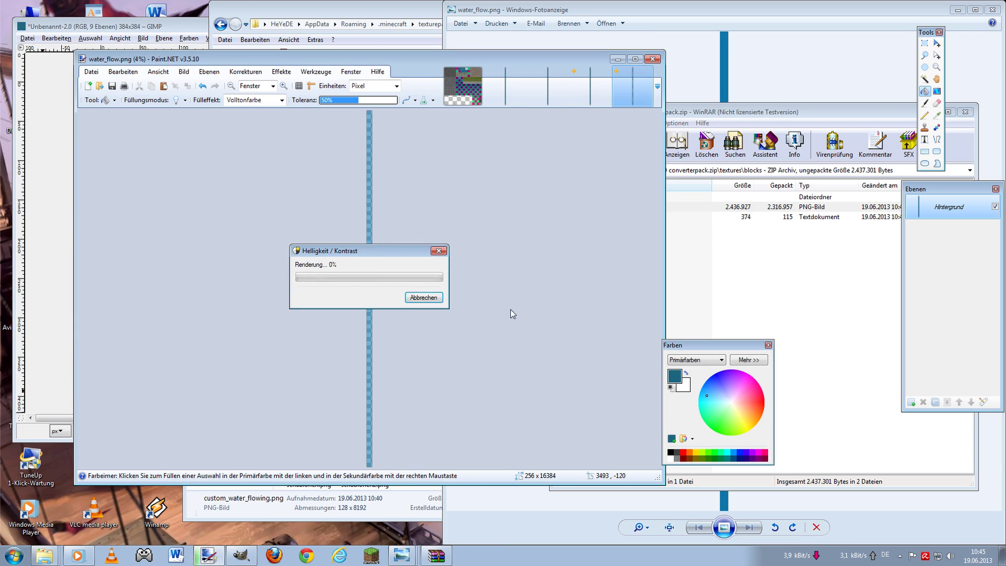
- Save water_flow.png, update it in the archive, and restart the Minecraft launcher
key("ctrl+s")
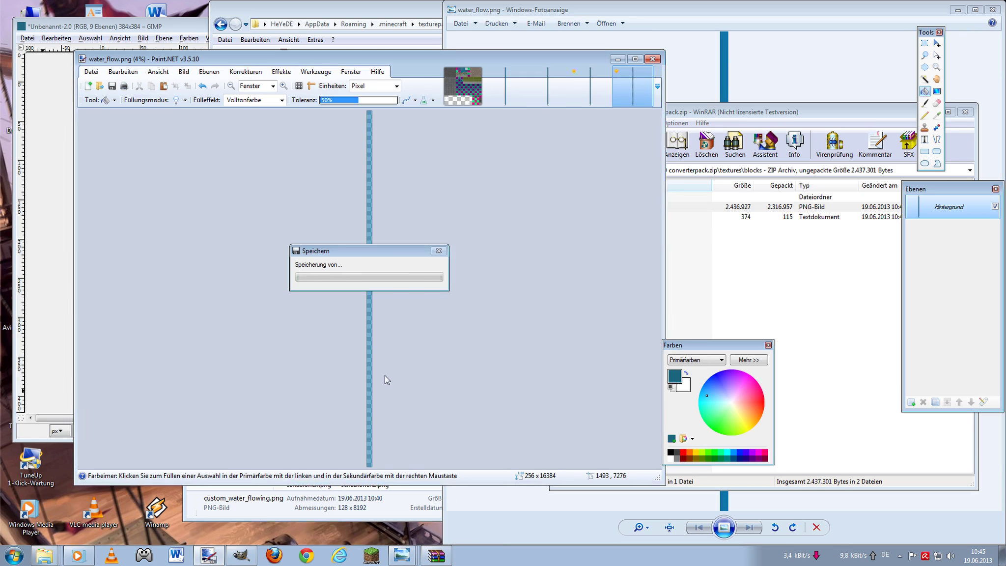
key("Return")
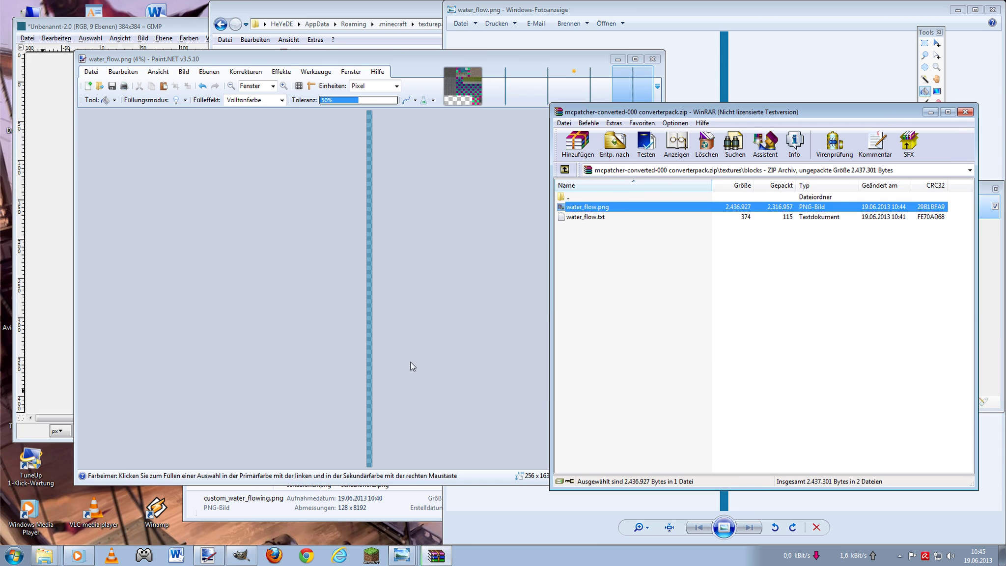
left_click(373, 554)
left_click(526, 286)
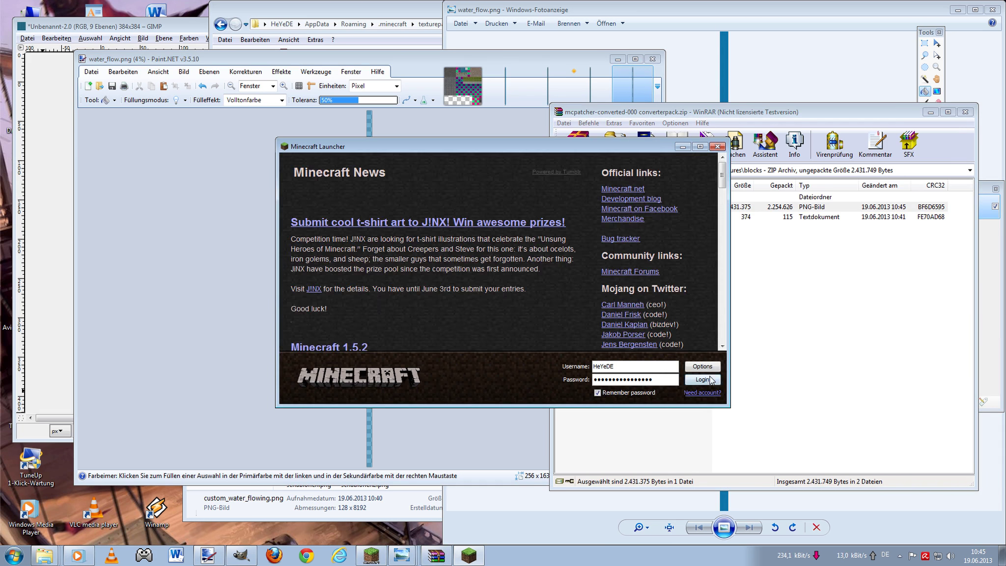
- Log in, start the game and load the wasser world near the waterfall
left_click(709, 379)
left_click(553, 292)
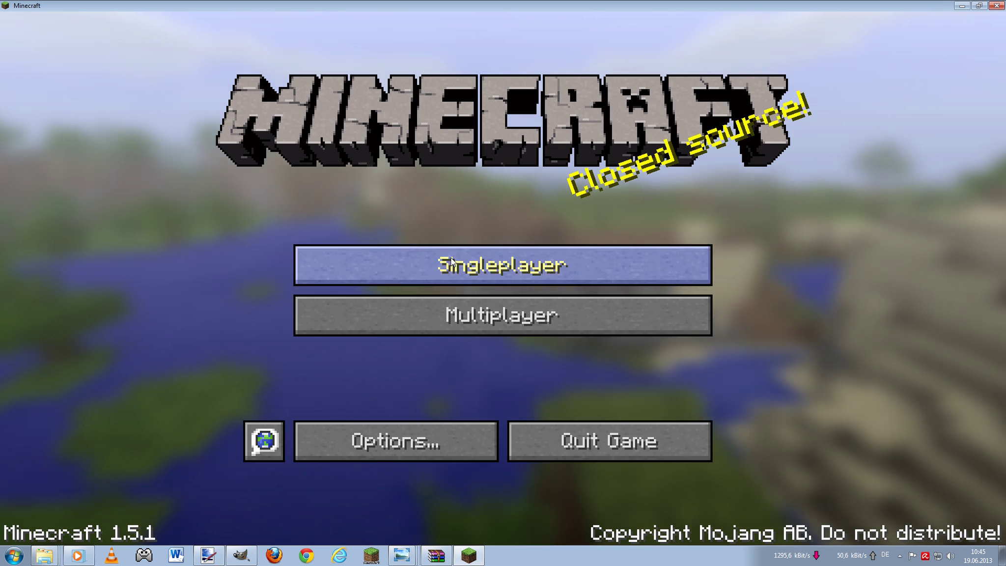
left_click(472, 265)
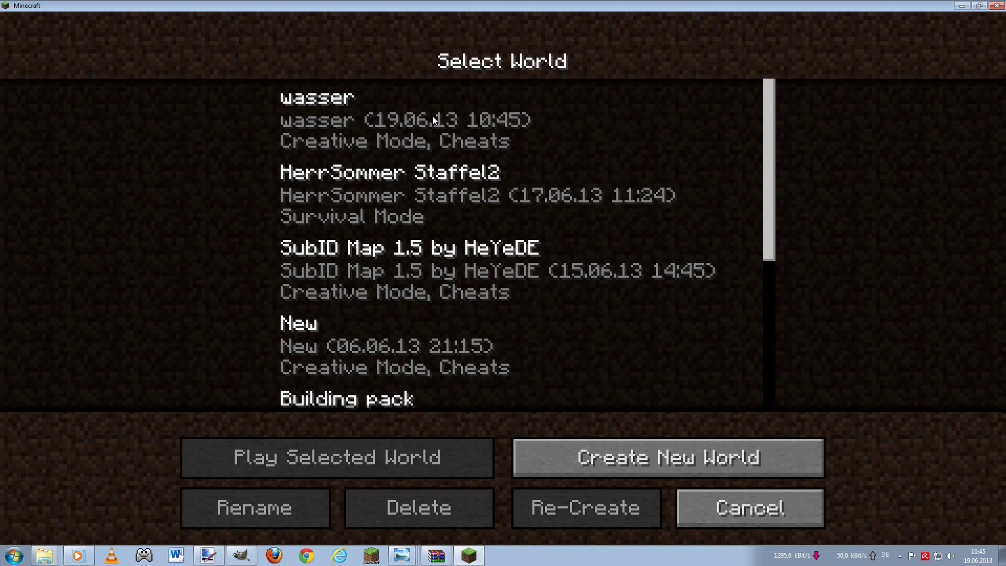
double_click(431, 118)
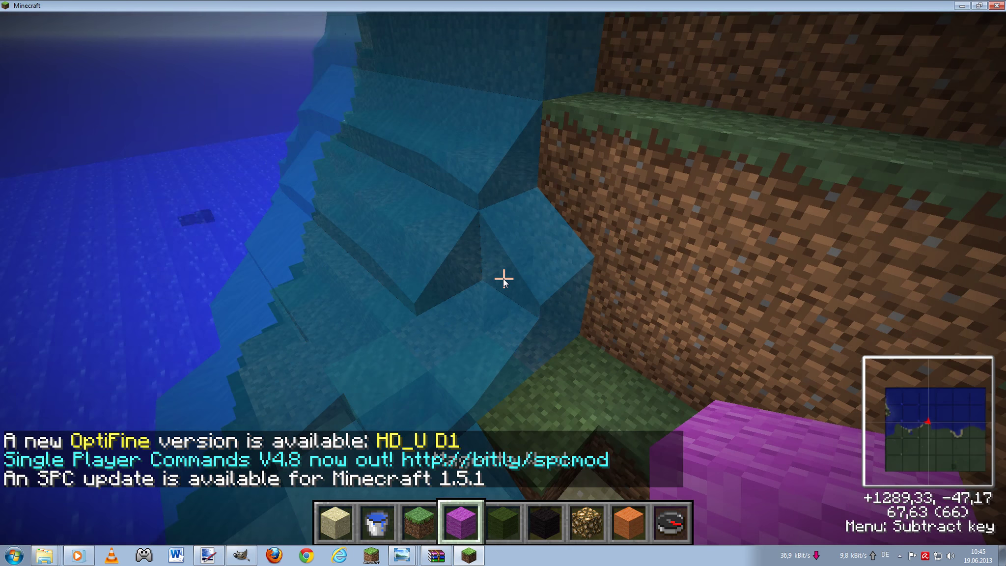
key("w")
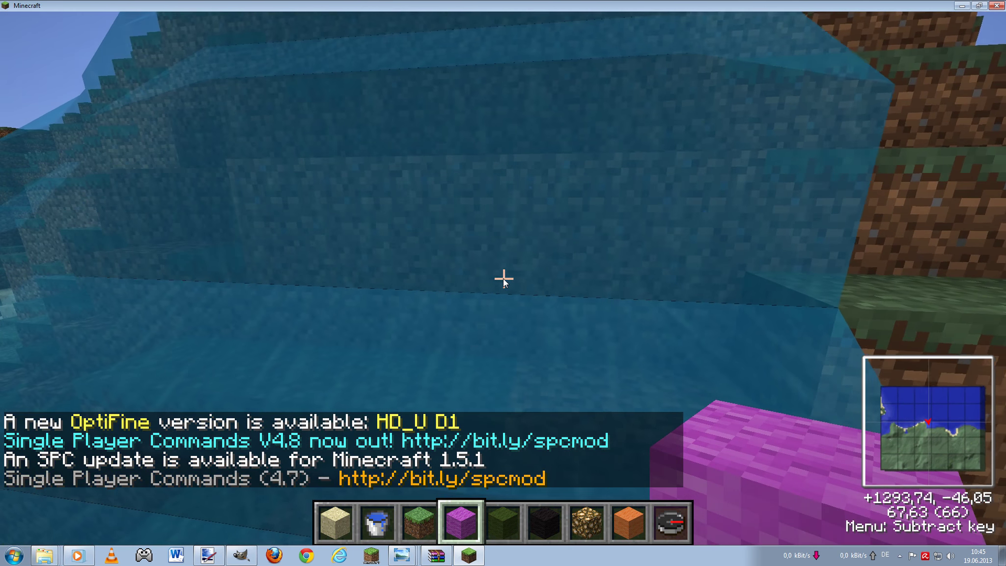
key("s")
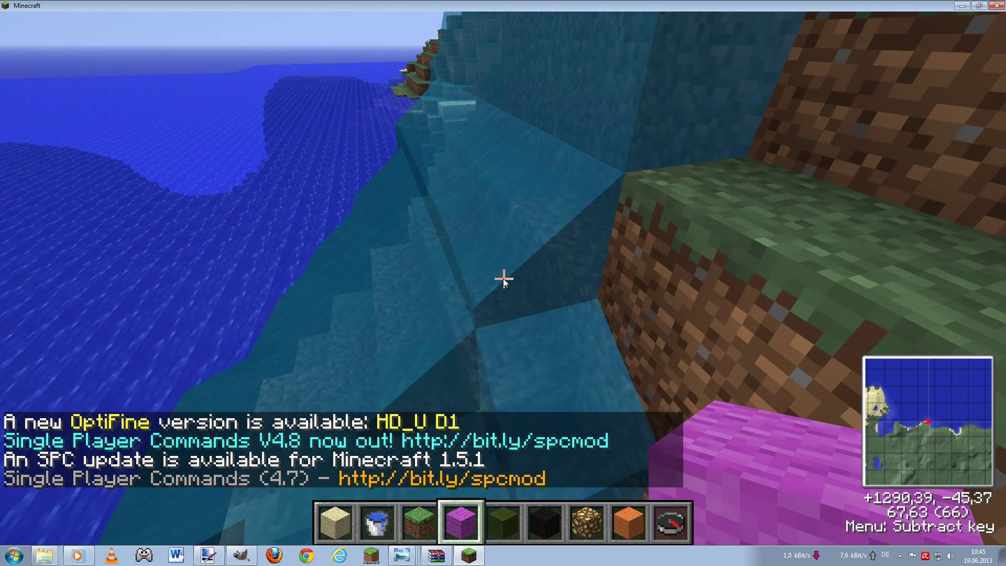
- Put Chiseled Quartz into the sixth hotbar slot from the creative inventory
key("e")
scroll(553, 270, "down", 5)
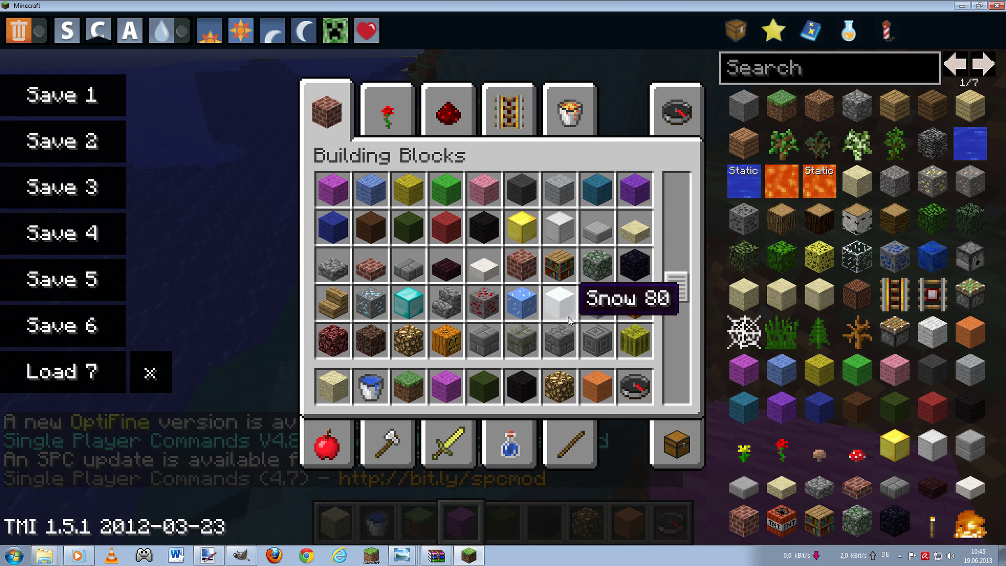
scroll(635, 323, "down", 3)
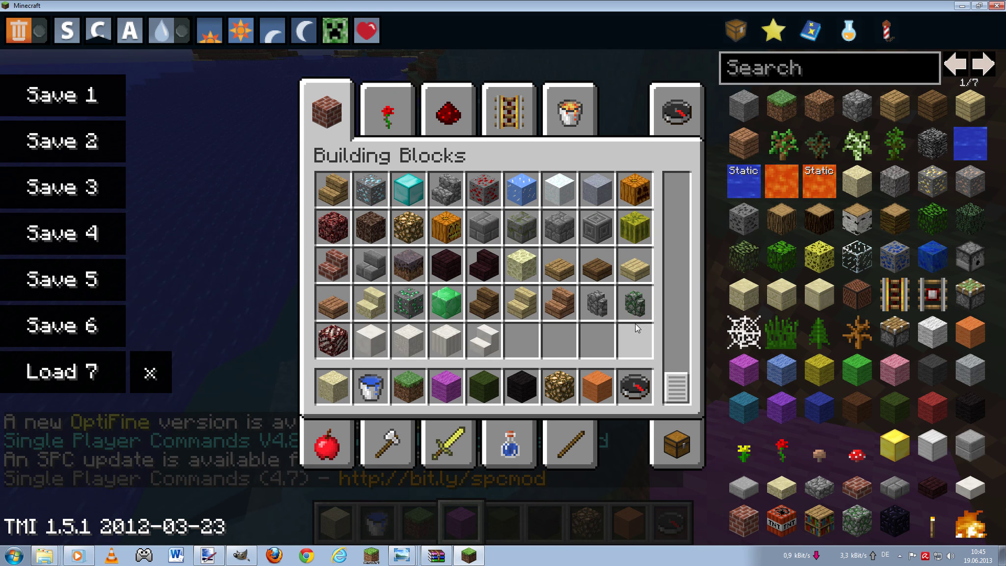
left_click(396, 347)
left_click(513, 391)
key("e")
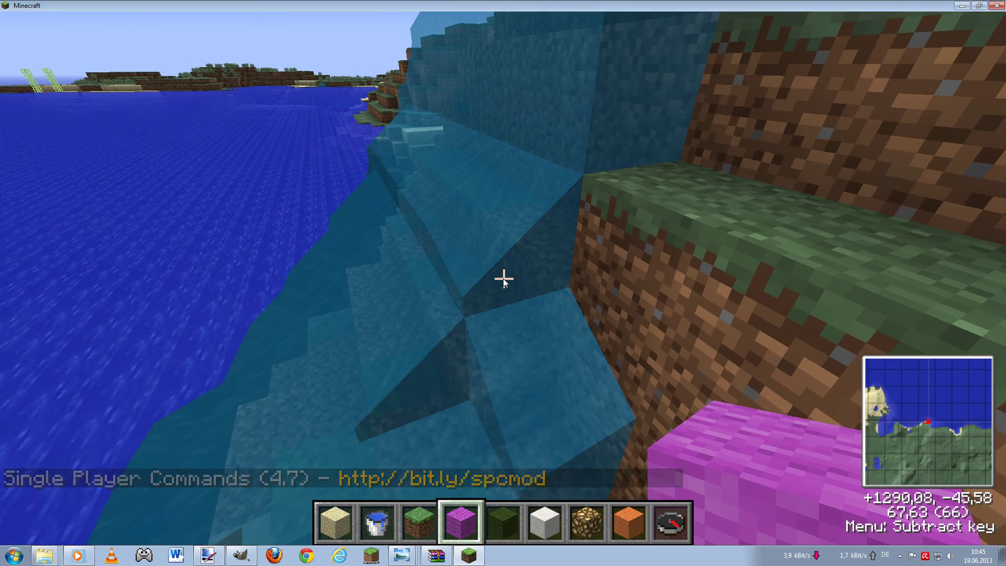
scroll(503, 278, "down", 2)
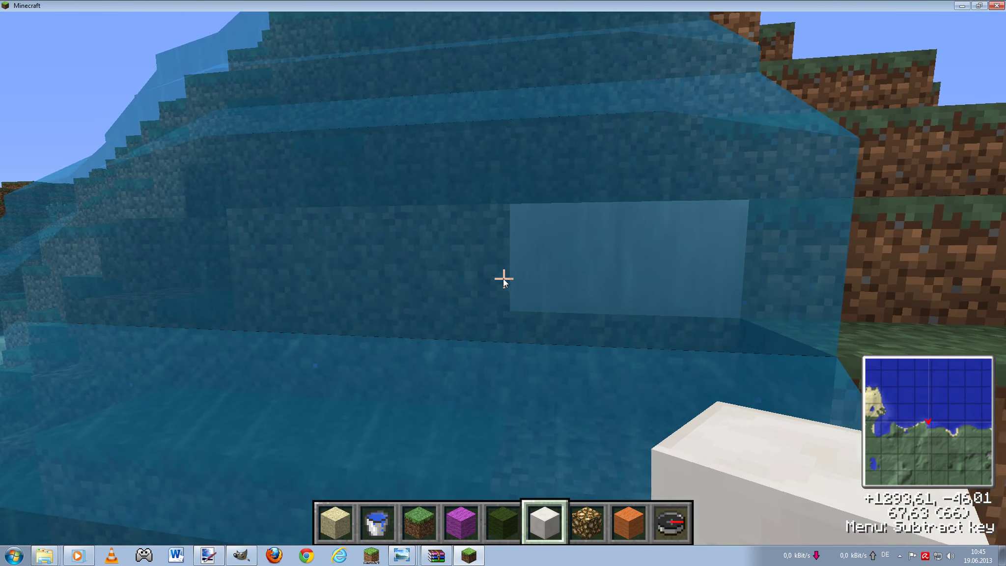
- Mine blocks behind and beneath the waterfall, filling one gap with quartz
left_click(503, 278)
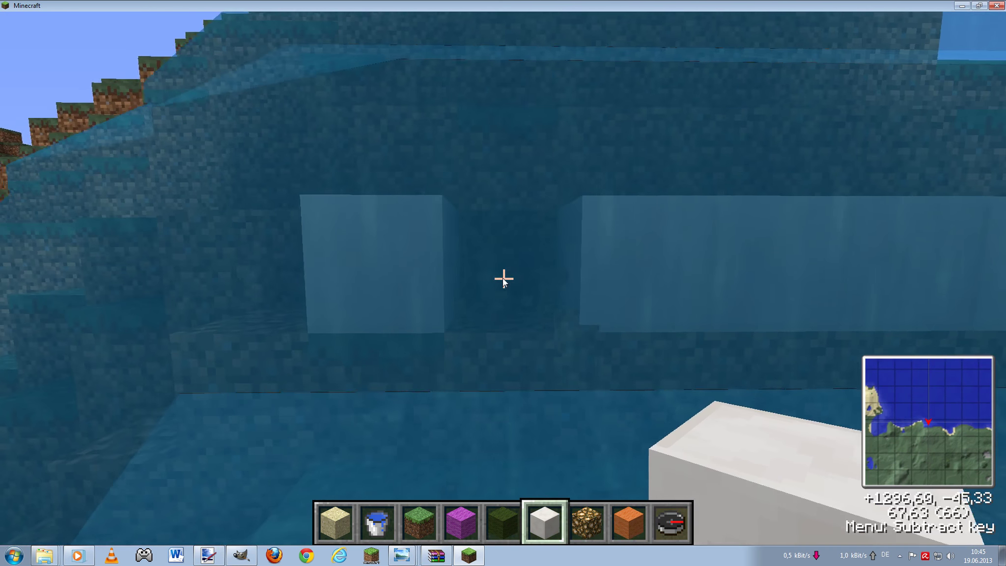
right_click(503, 278)
left_click(503, 278)
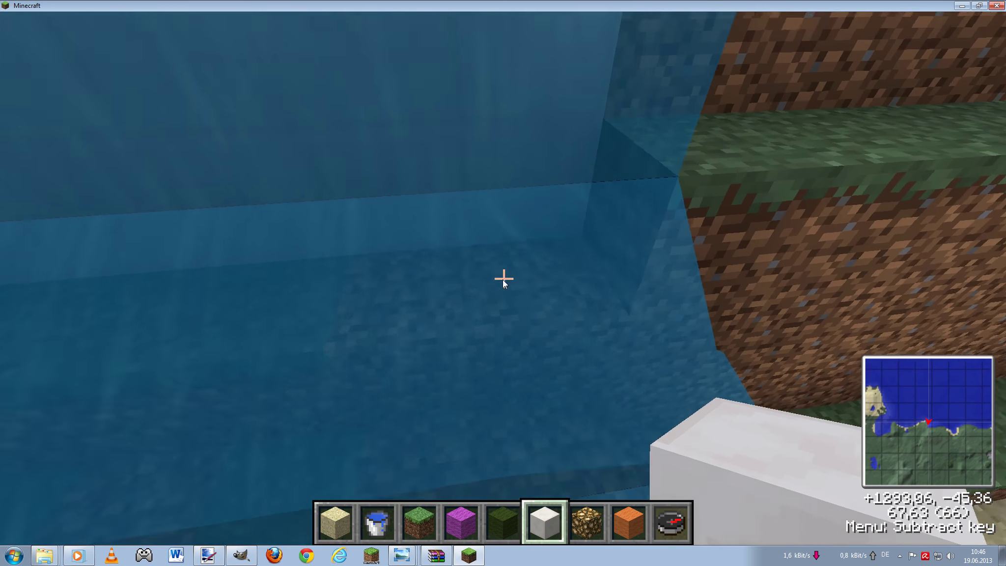
left_click(503, 278)
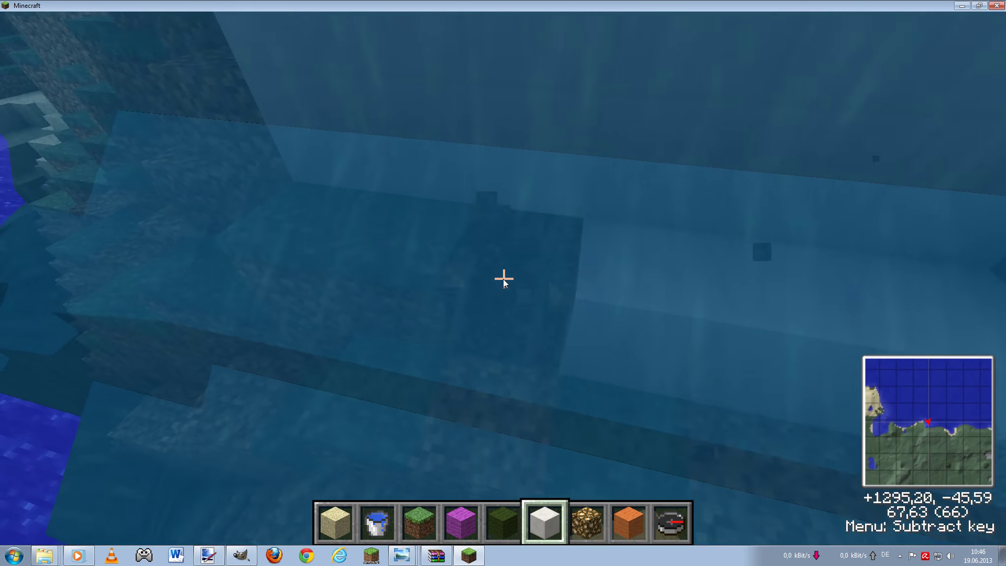
left_click(503, 278)
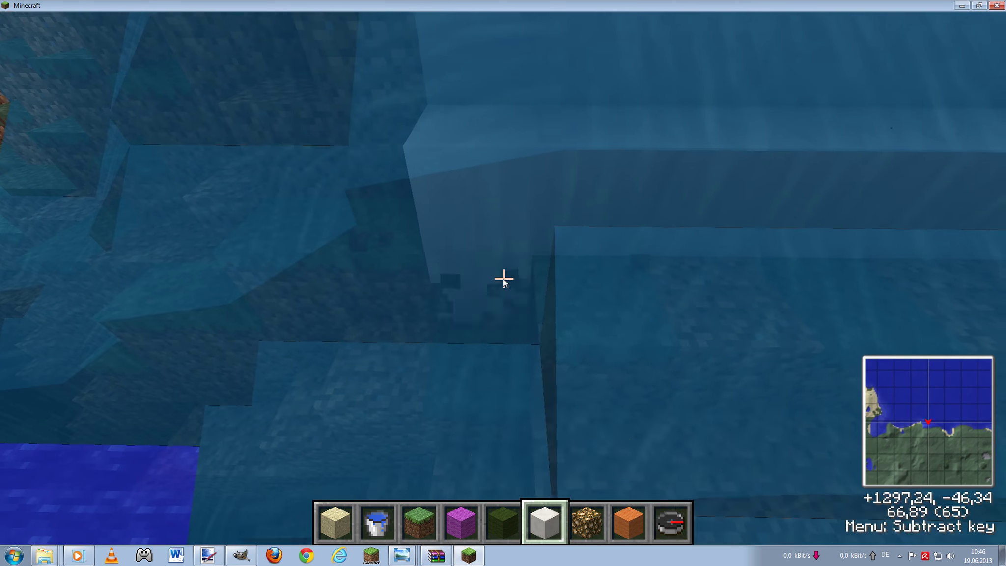
left_click(504, 277)
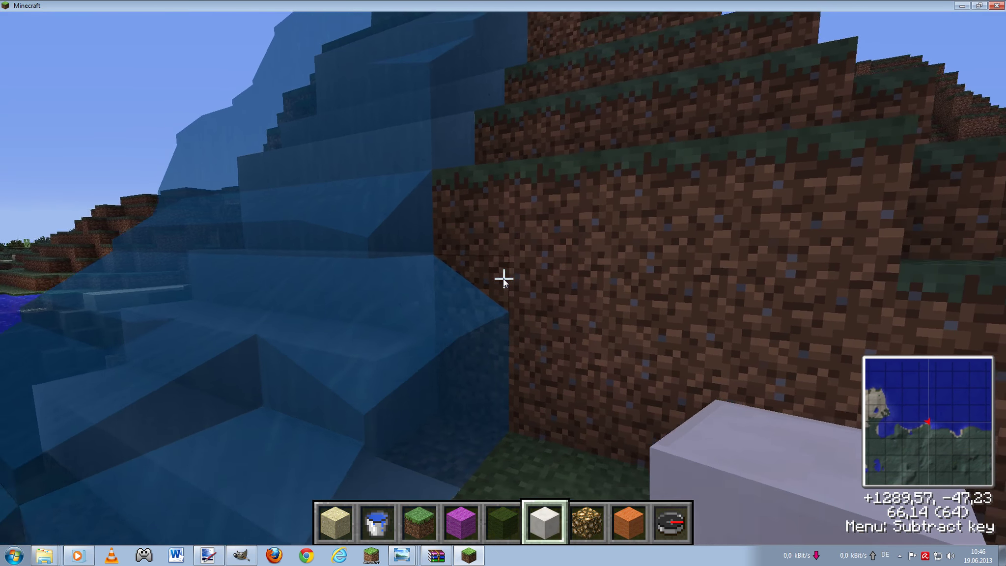
- Place a row of white blocks beside the waterfall, then break them again
right_click(504, 279)
right_click(503, 279)
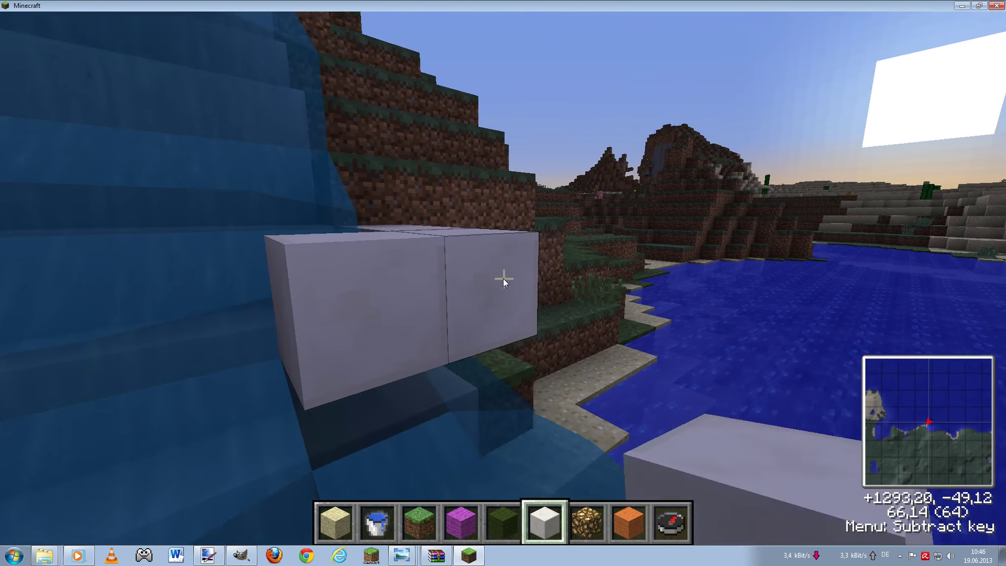
left_click(503, 278)
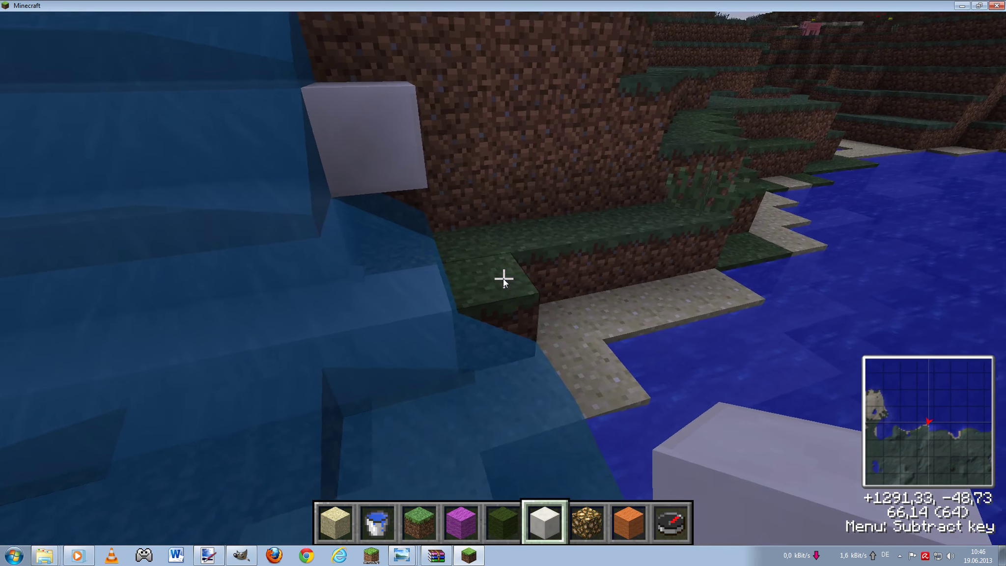
right_click(503, 279)
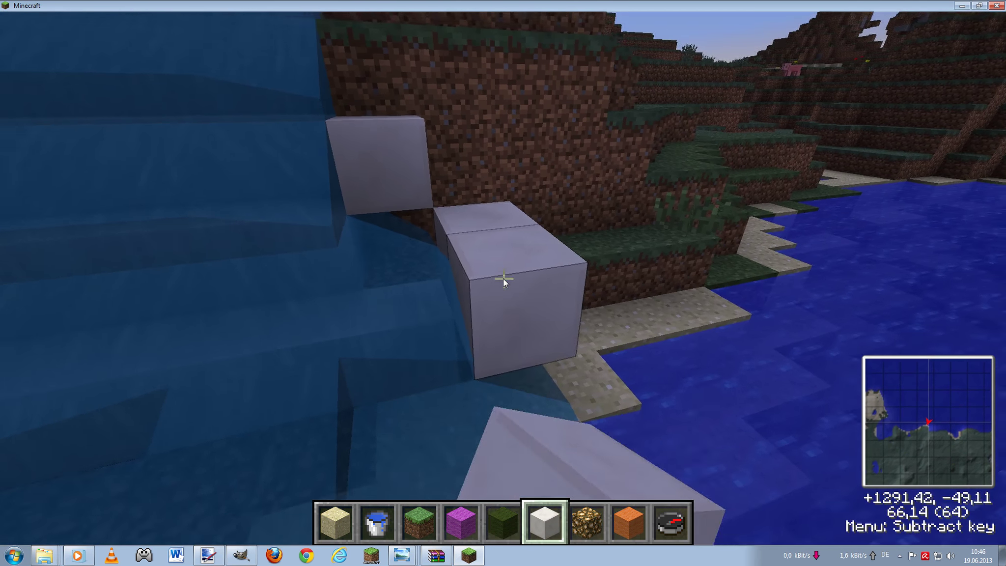
right_click(503, 278)
left_click(504, 279)
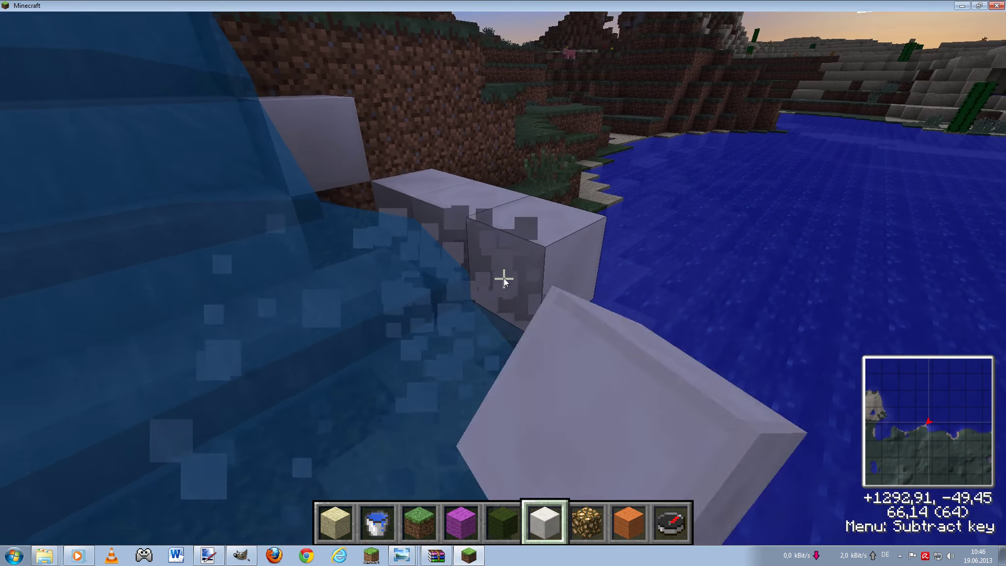
left_click(503, 279)
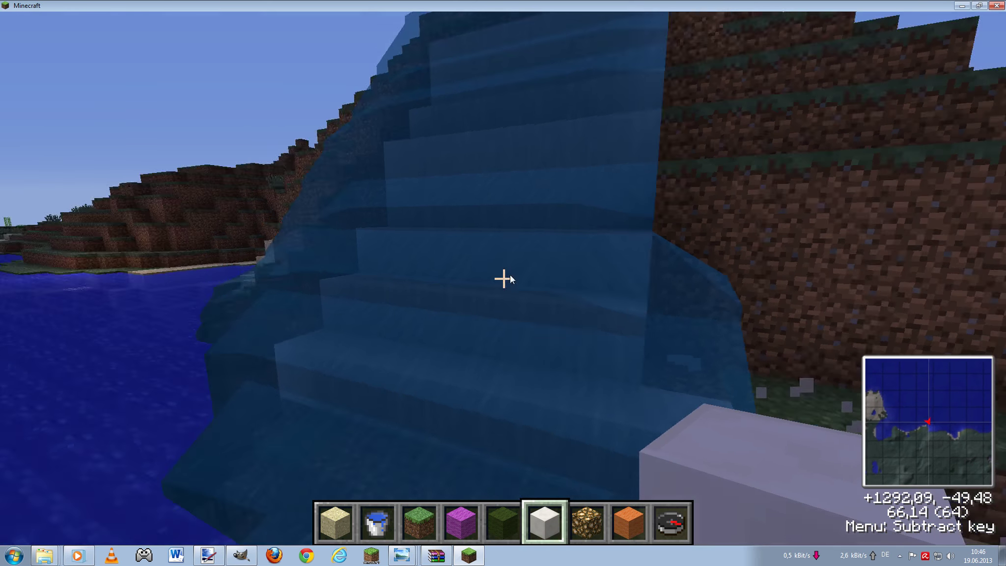
- Switch the world to daytime, then midnight, then back to daytime with TMI's time buttons
key("e")
left_click(213, 38)
key("e")
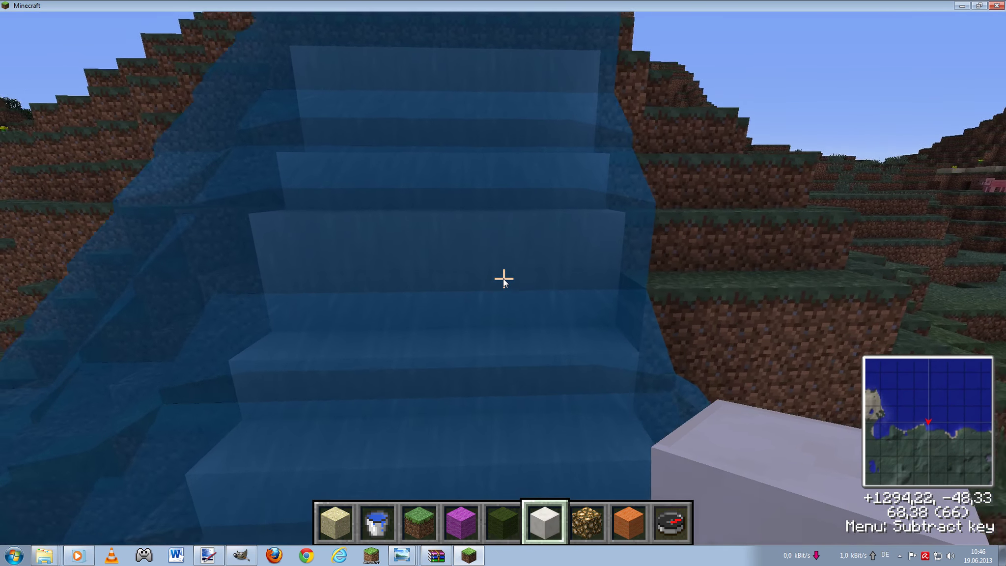
key("e")
left_click(313, 40)
left_click(236, 36)
key("e")
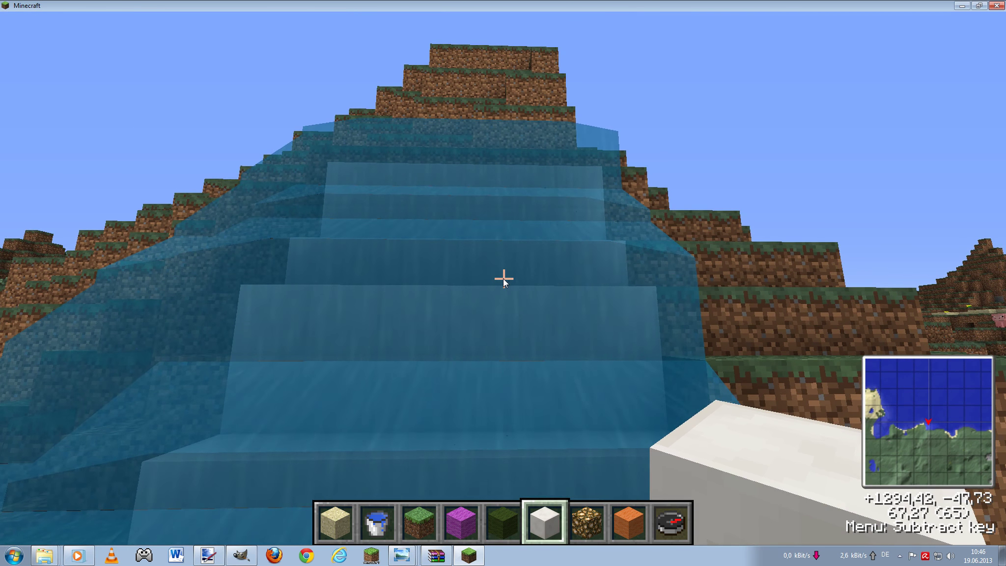
- Browse the creative inventory's Building Blocks, Decoration and Redstone tabs
key("e")
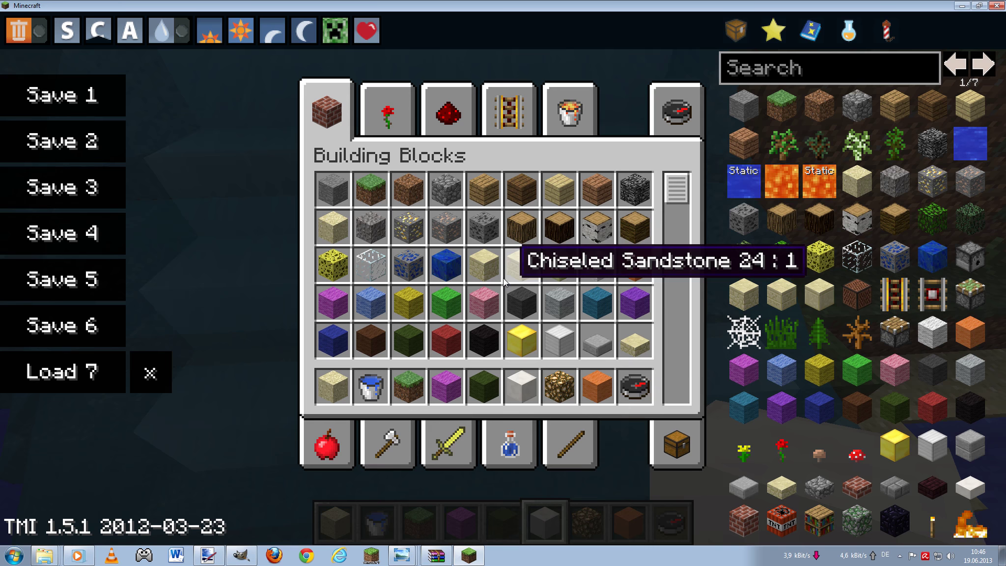
scroll(609, 280, "down", 2)
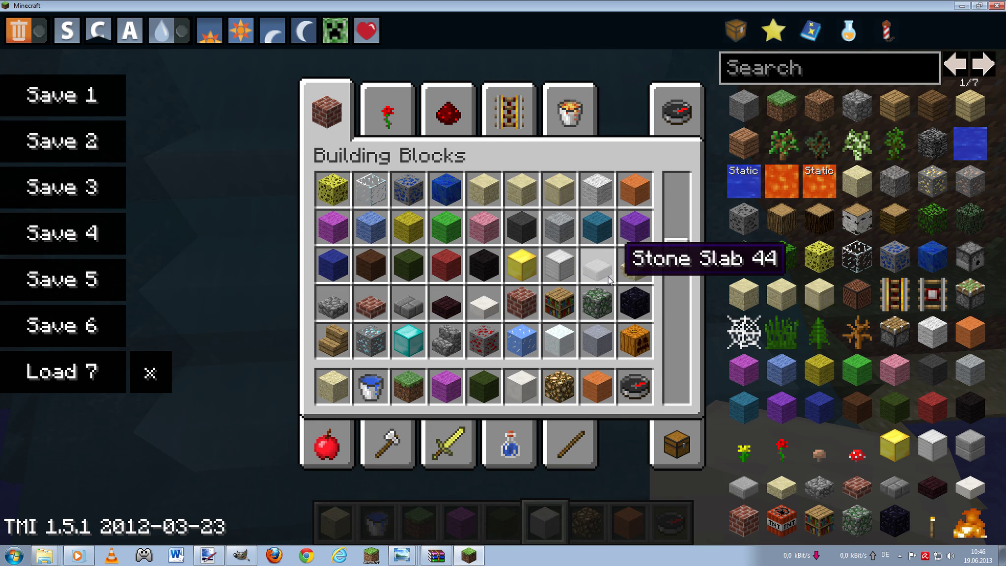
scroll(599, 268, "down", 1)
scroll(599, 264, "down", 3)
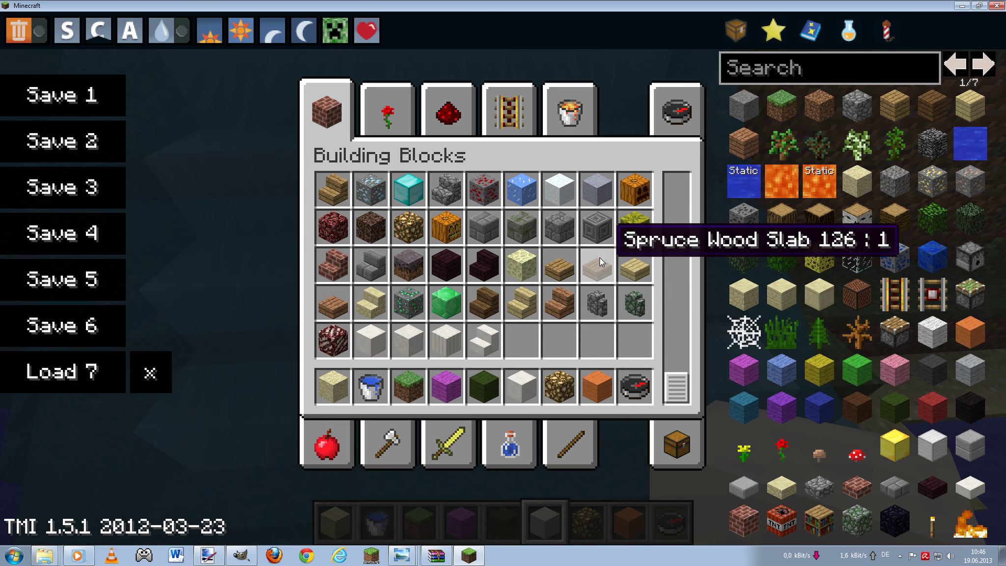
left_click(391, 120)
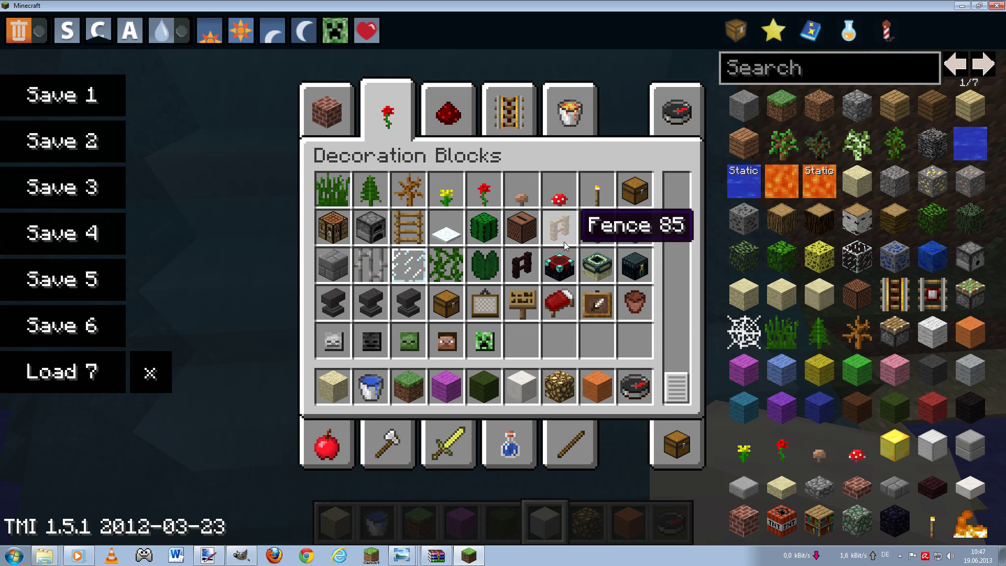
left_click(453, 114)
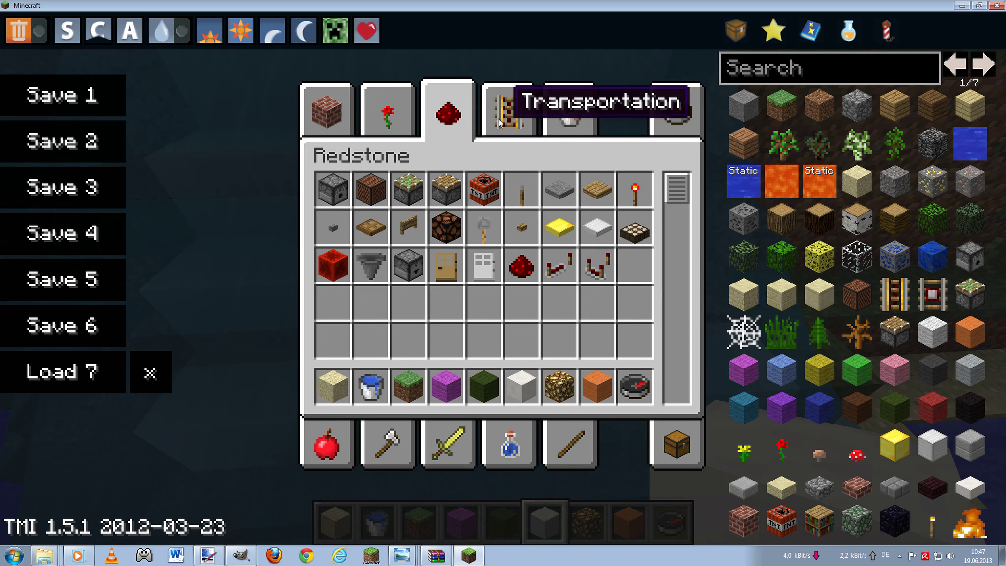
left_click(317, 124)
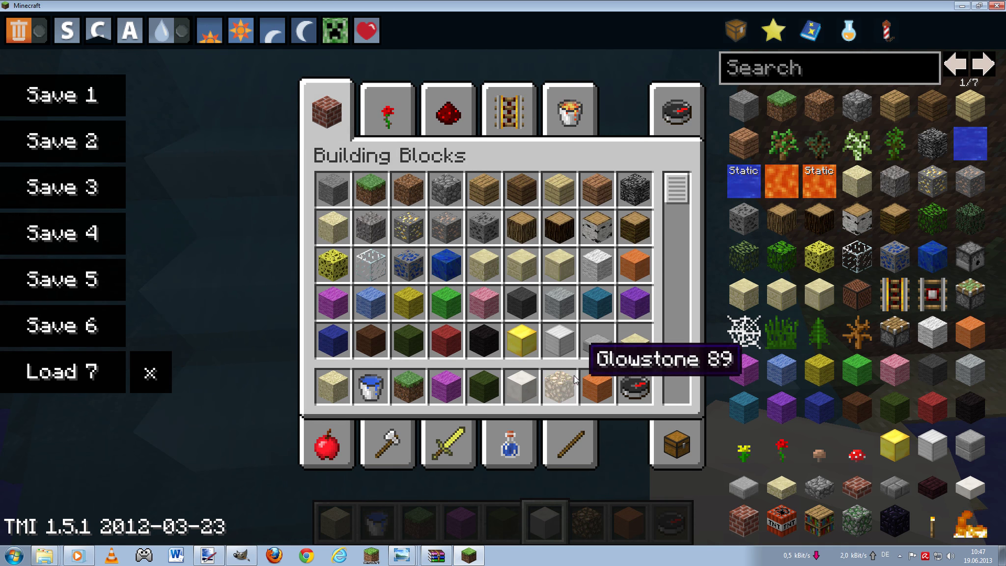
- Place gray wool inside and under the waterfall, then break the blocks again
key("e")
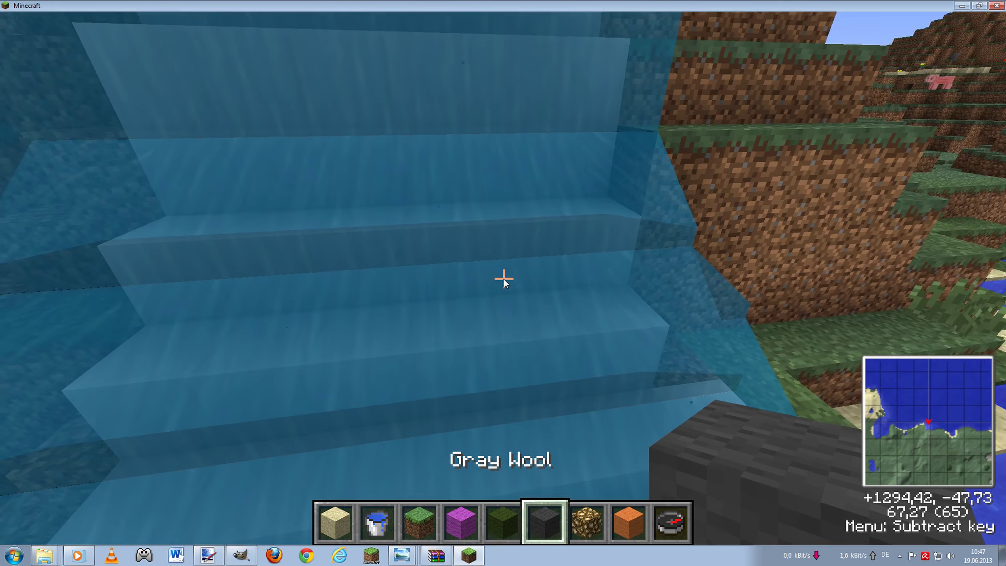
right_click(504, 278)
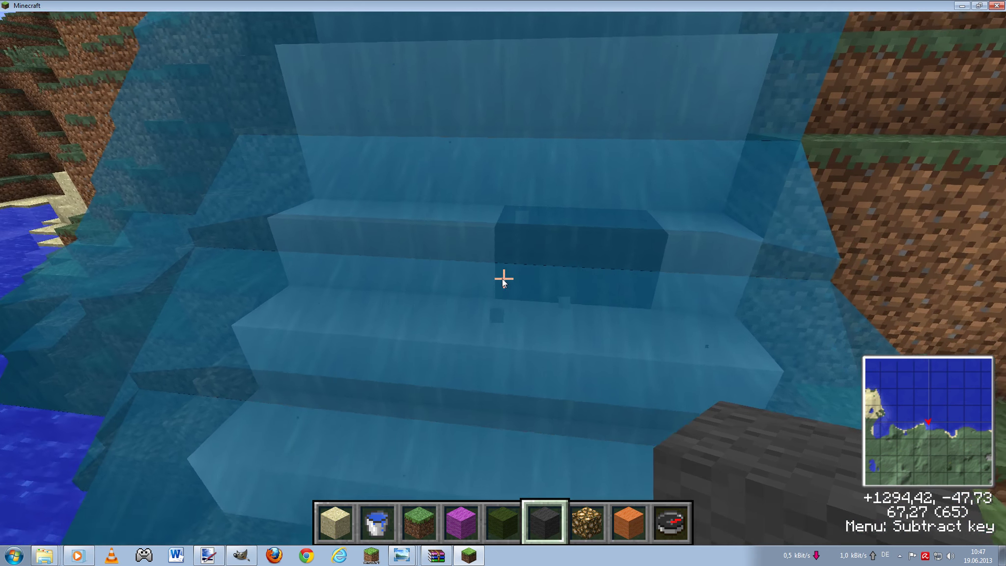
right_click(504, 278)
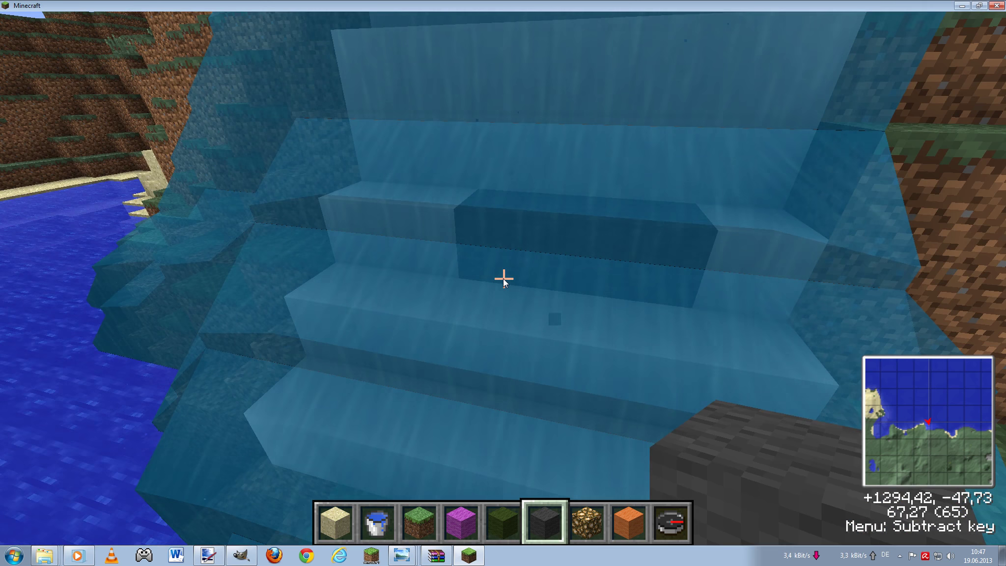
key("w")
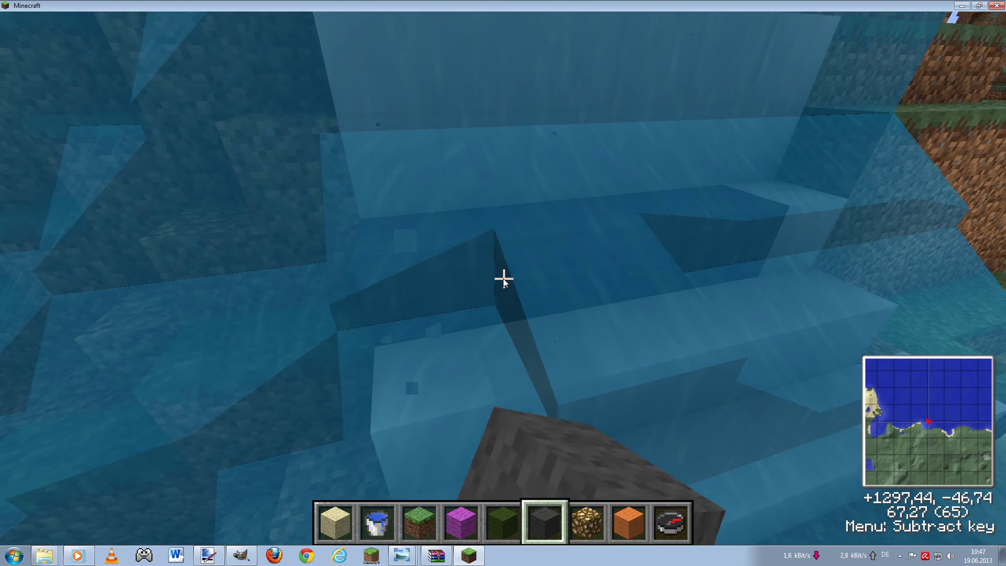
right_click(504, 279)
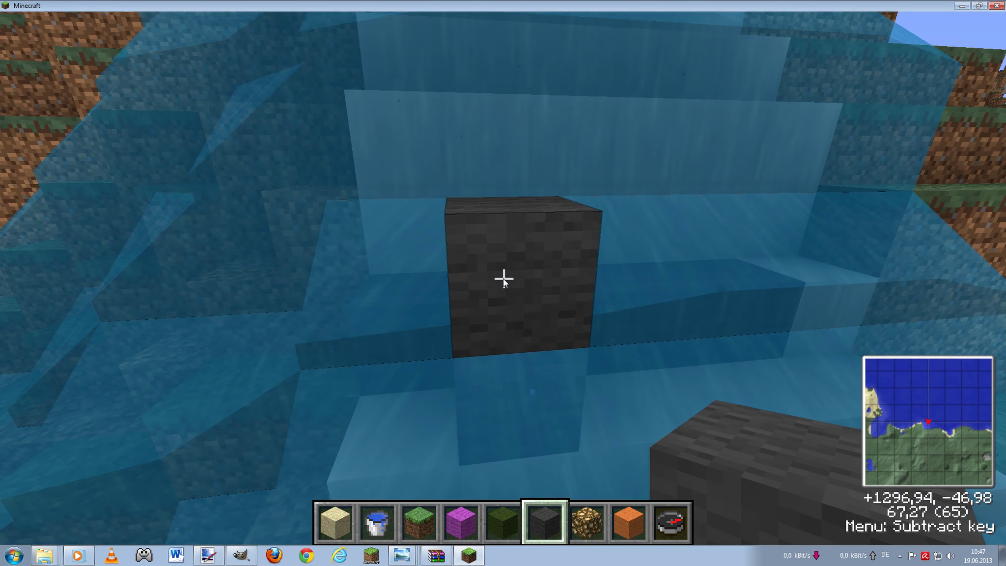
left_click(503, 278)
right_click(504, 279)
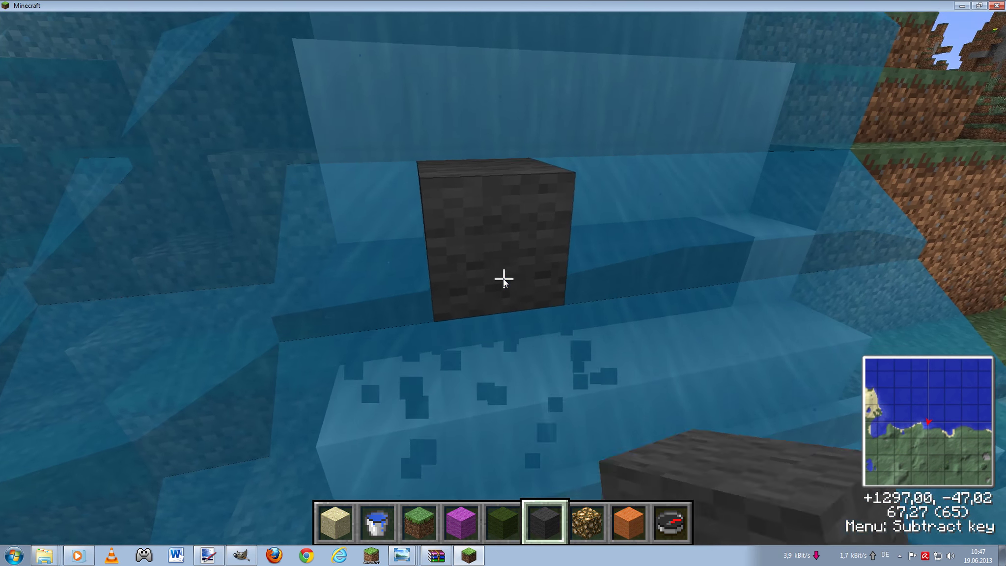
left_click(503, 278)
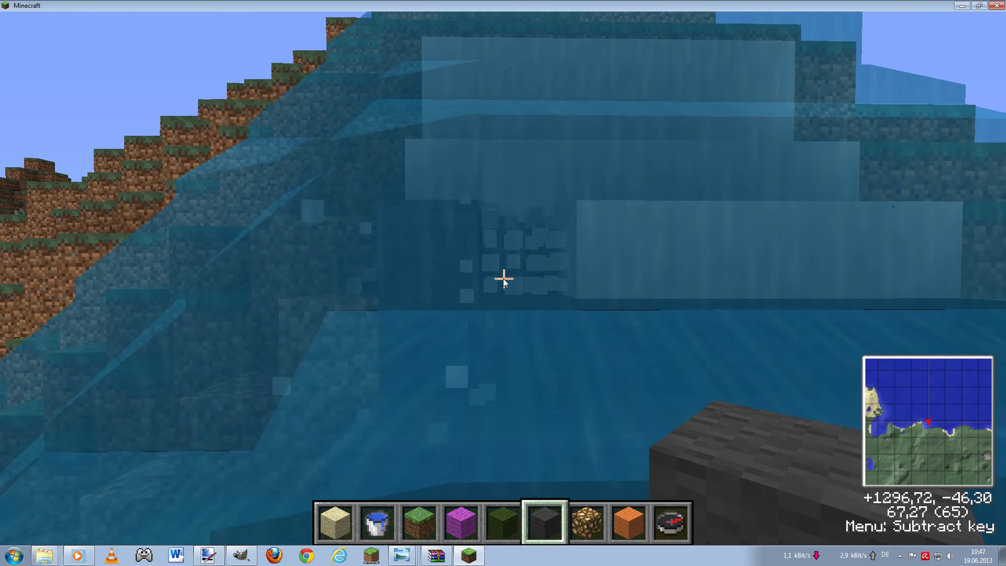
left_click(504, 279)
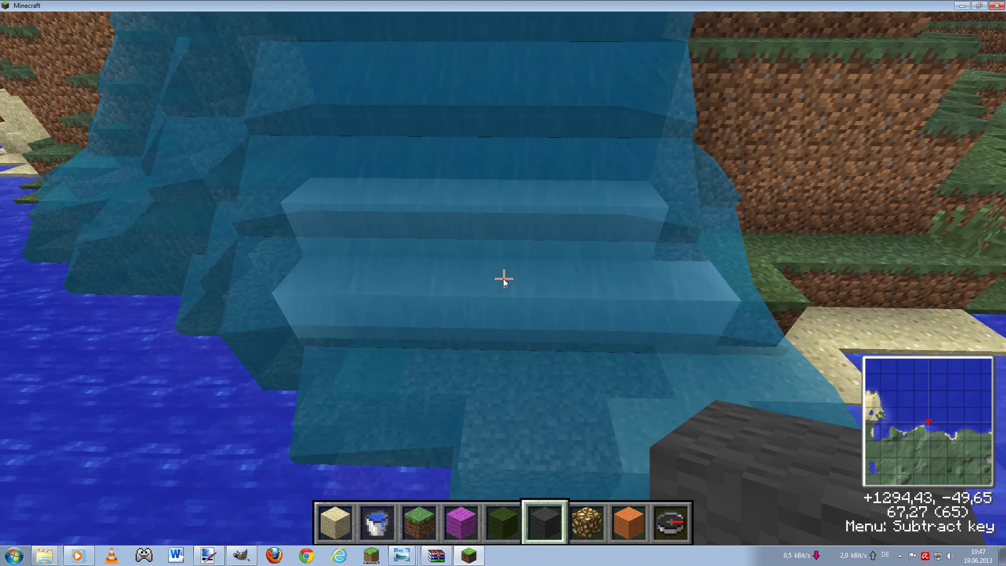
- Walk toward, back from and up beside the waterfall, then open the game menu
key("w")
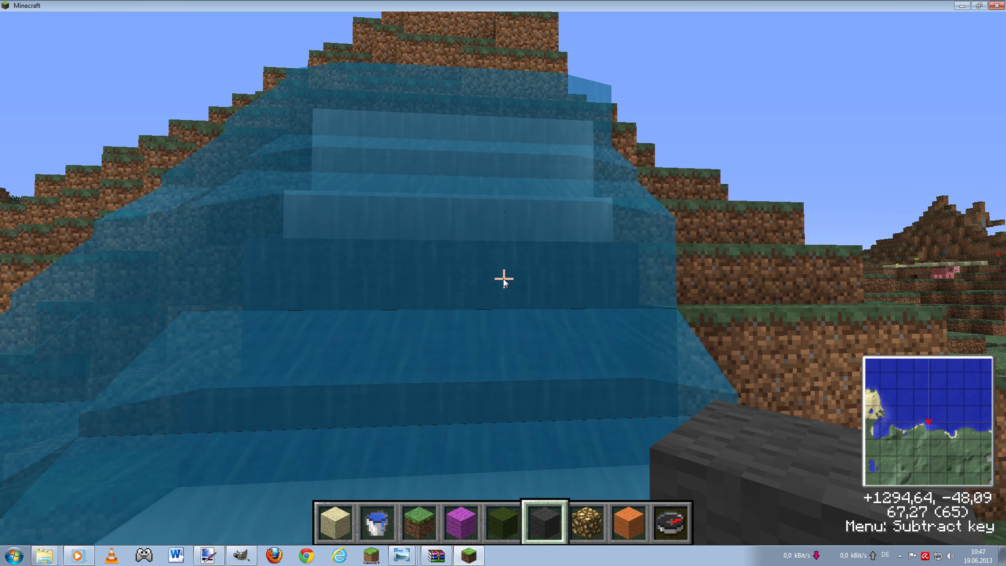
key("s")
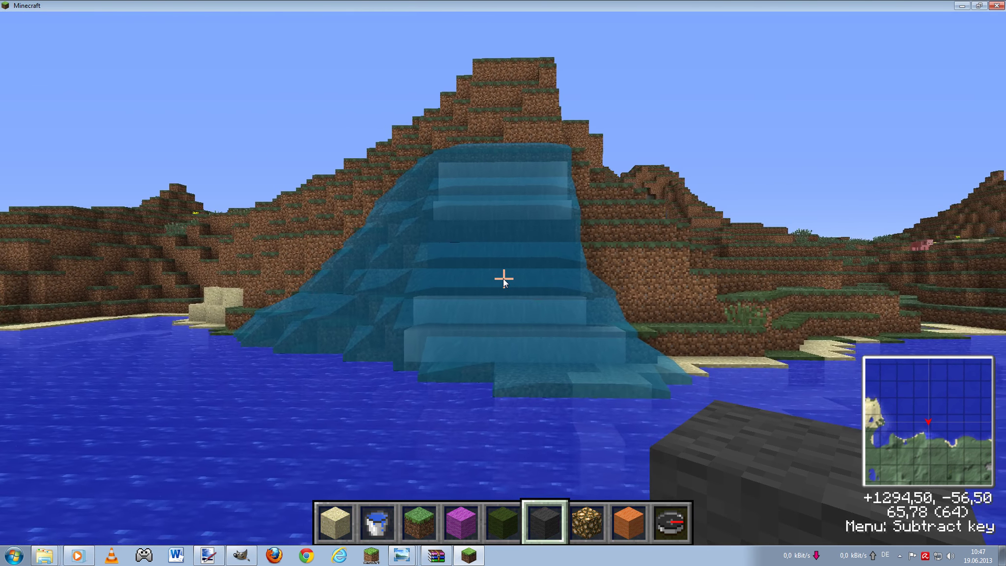
key("space")
key("w")
key("w")
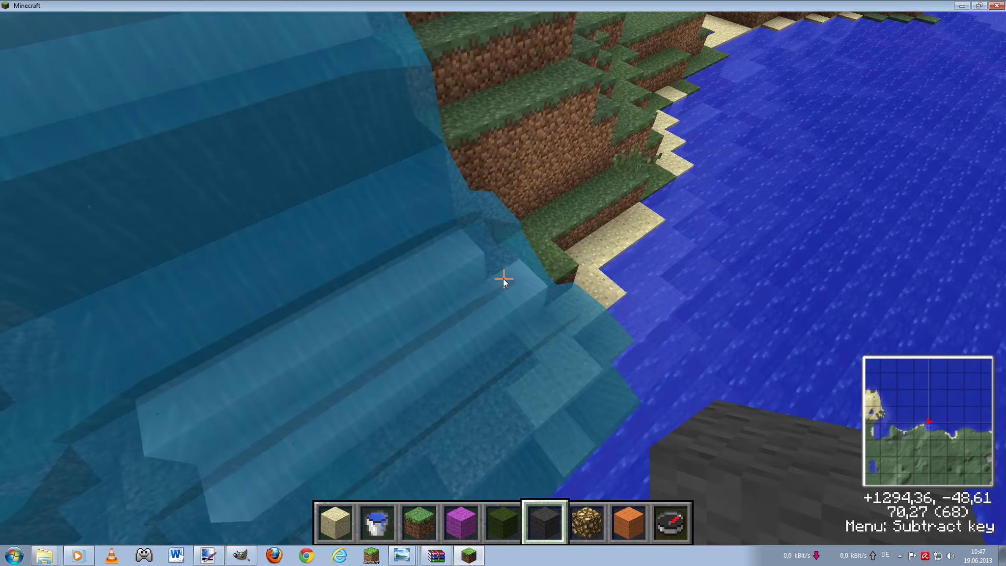
key("Escape")
- Leave the world and select the converted Medieval Steampunk pack under Options > Texture Packs
left_click(521, 381)
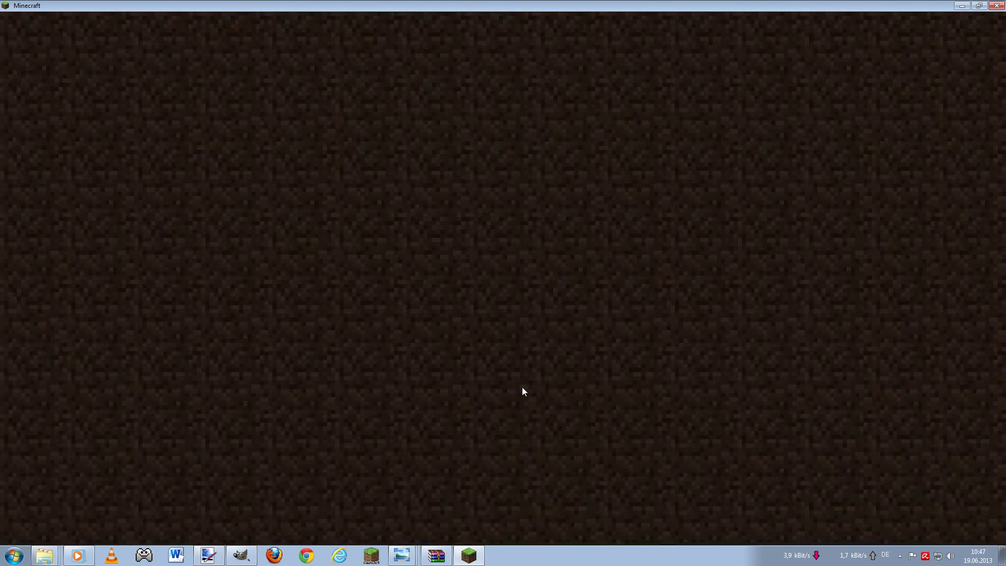
left_click(404, 437)
left_click(363, 413)
scroll(534, 273, "down", 2)
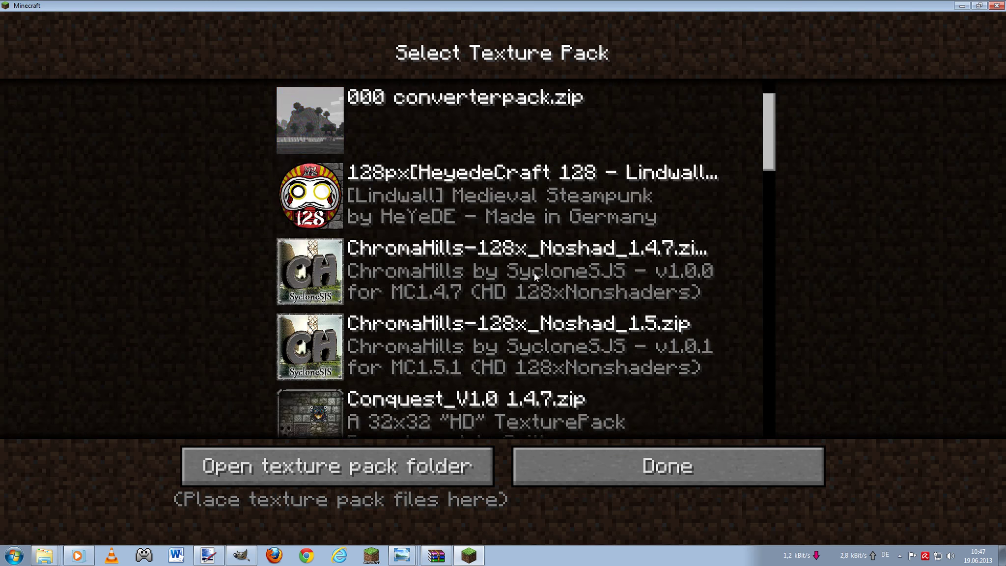
scroll(533, 270, "down", 10)
left_click(533, 266)
scroll(533, 265, "down", 3)
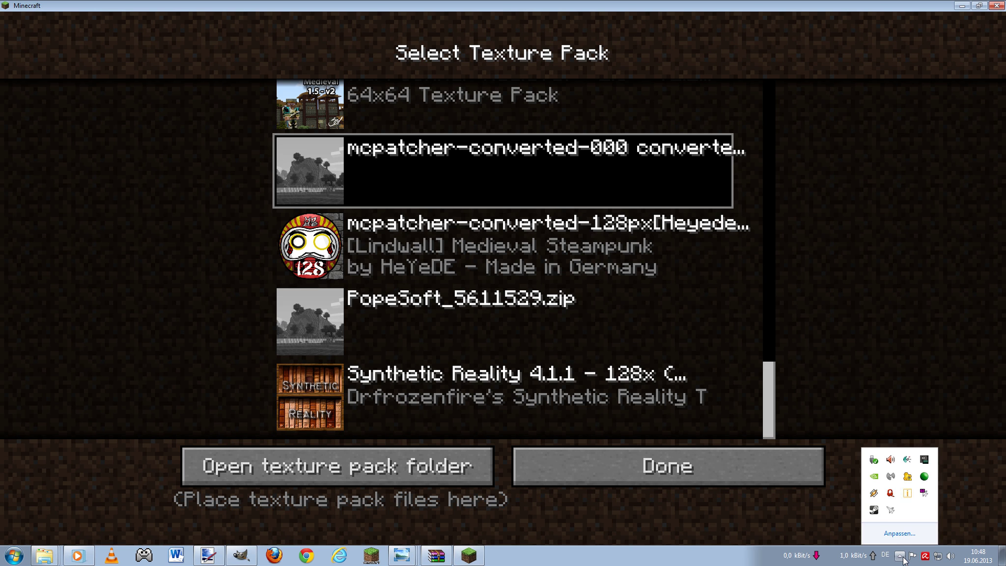
- Close the headset settings window, confirm the pack, and open the singleplayer world list
left_click(892, 494)
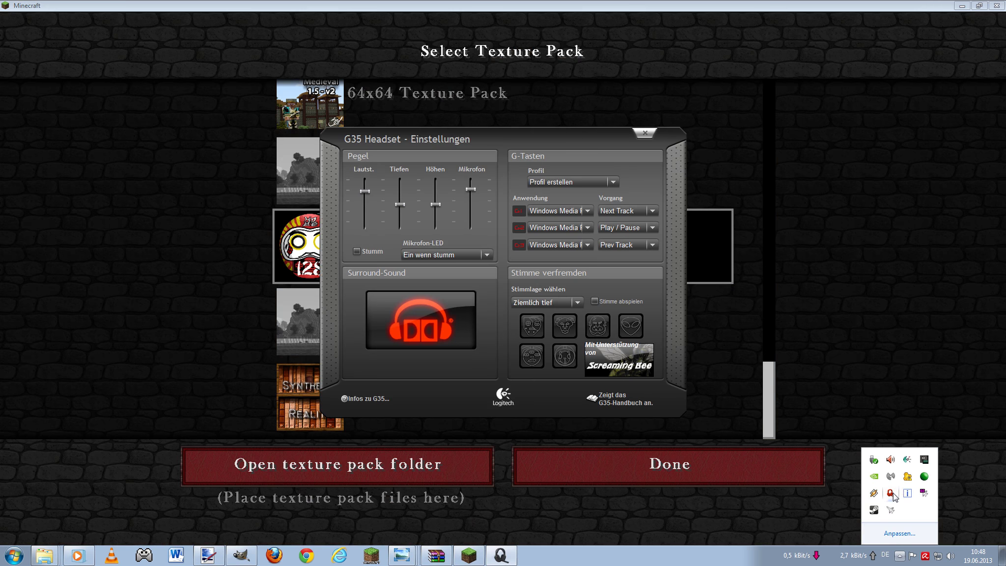
left_click(645, 133)
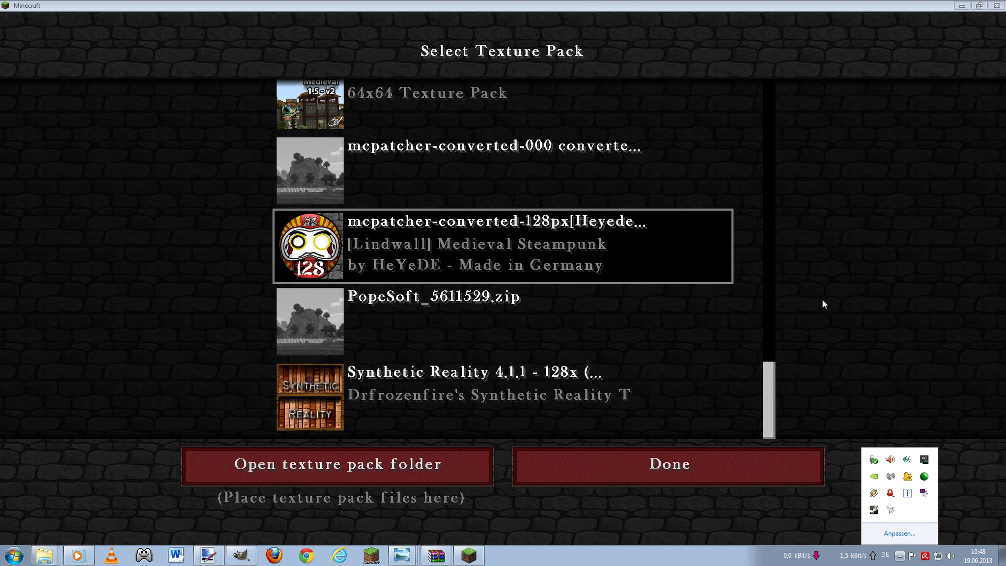
left_click(655, 464)
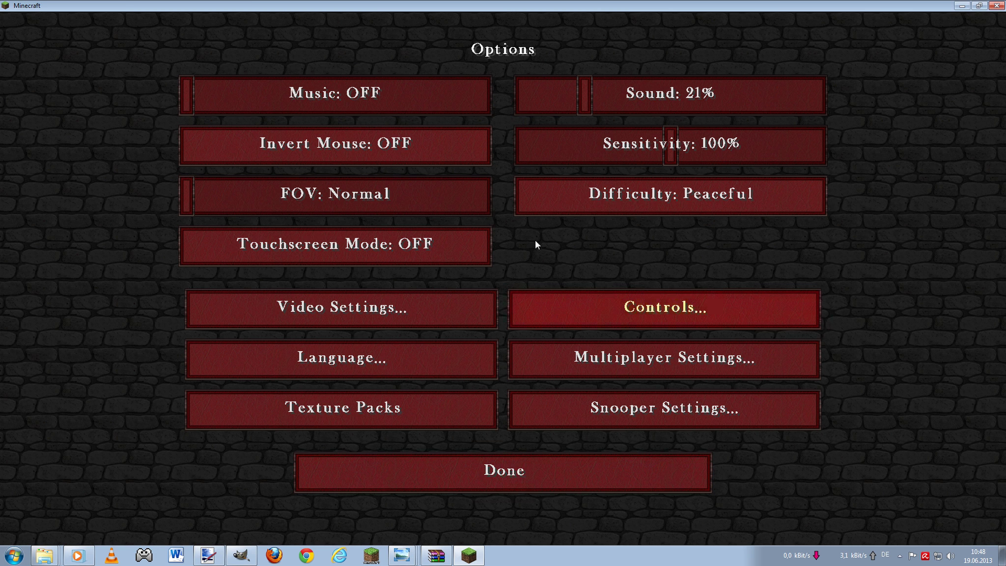
left_click(478, 479)
left_click(488, 249)
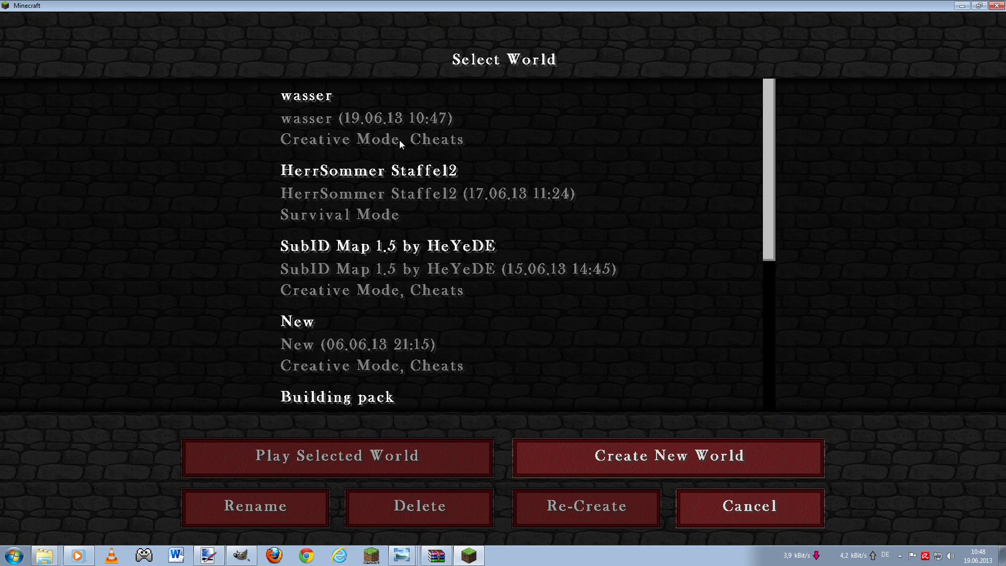
double_click(366, 127)
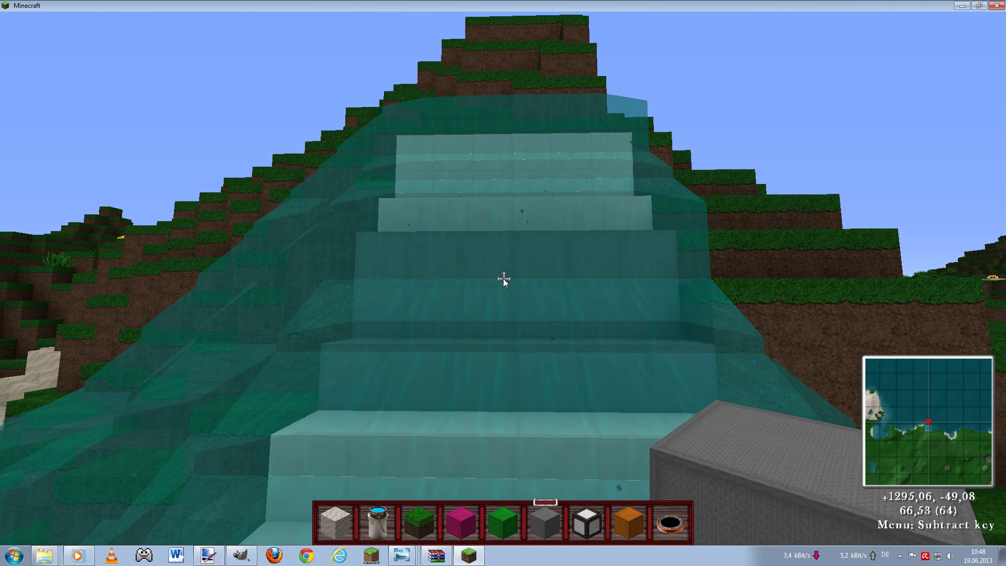
key("s")
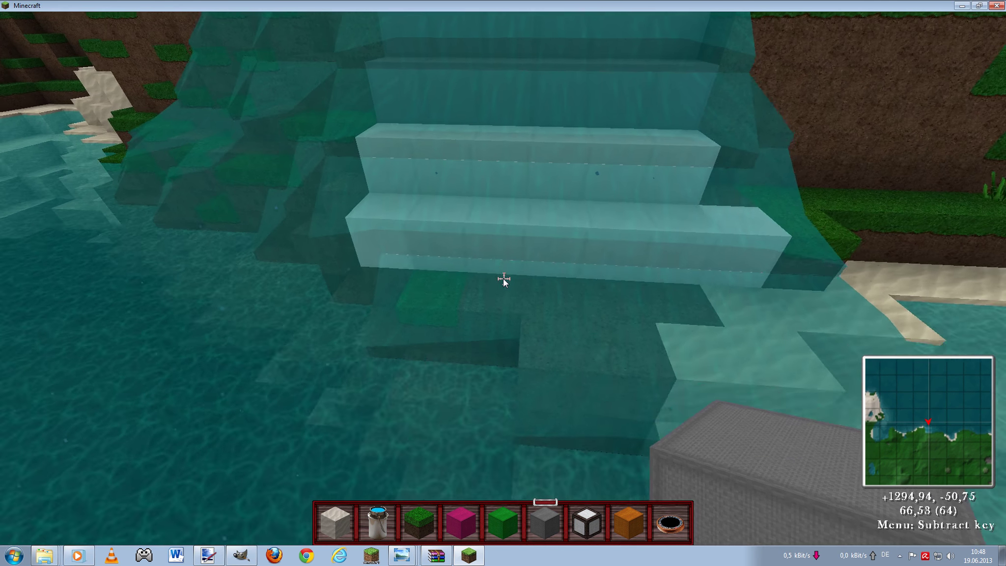
key("w")
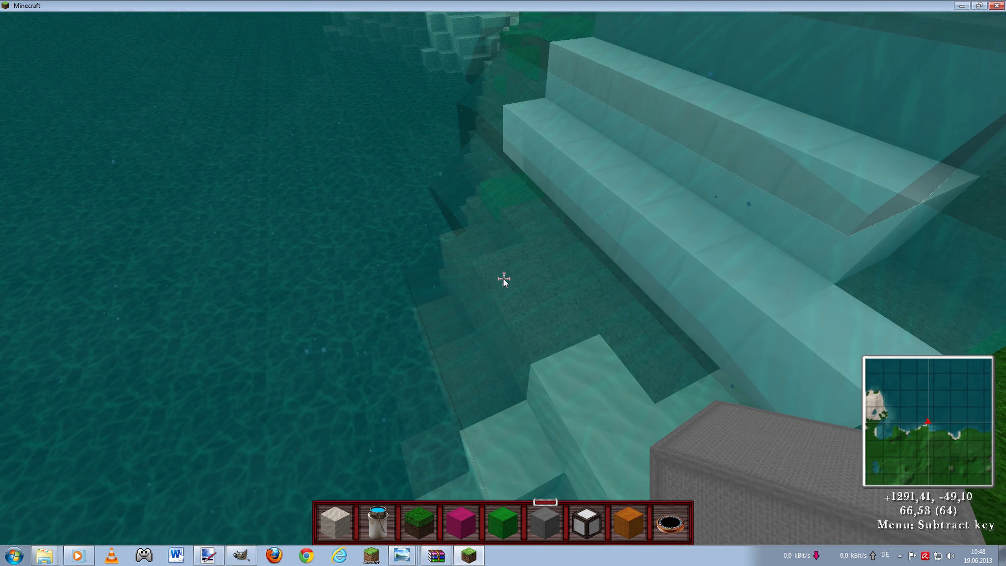
key("w")
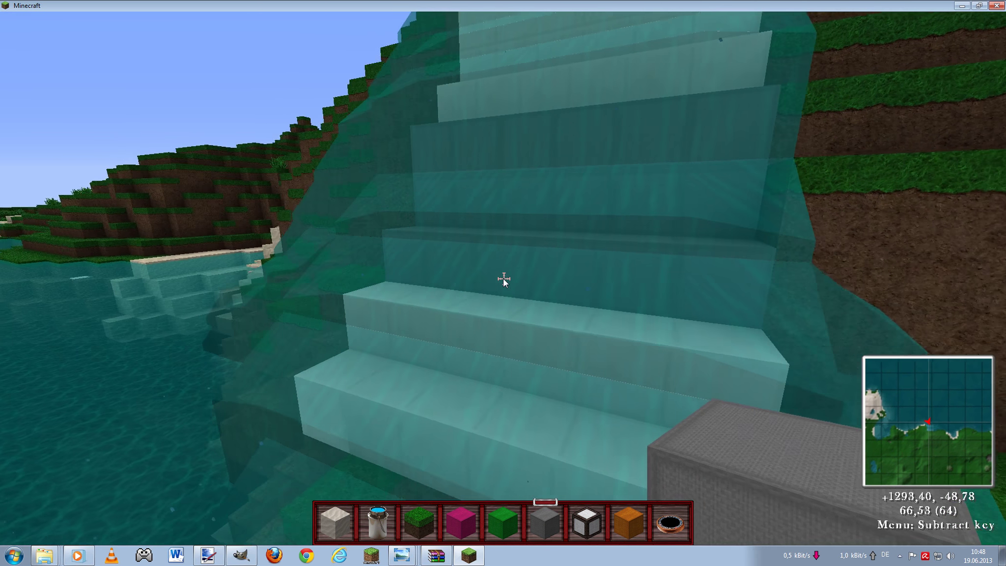
key("w")
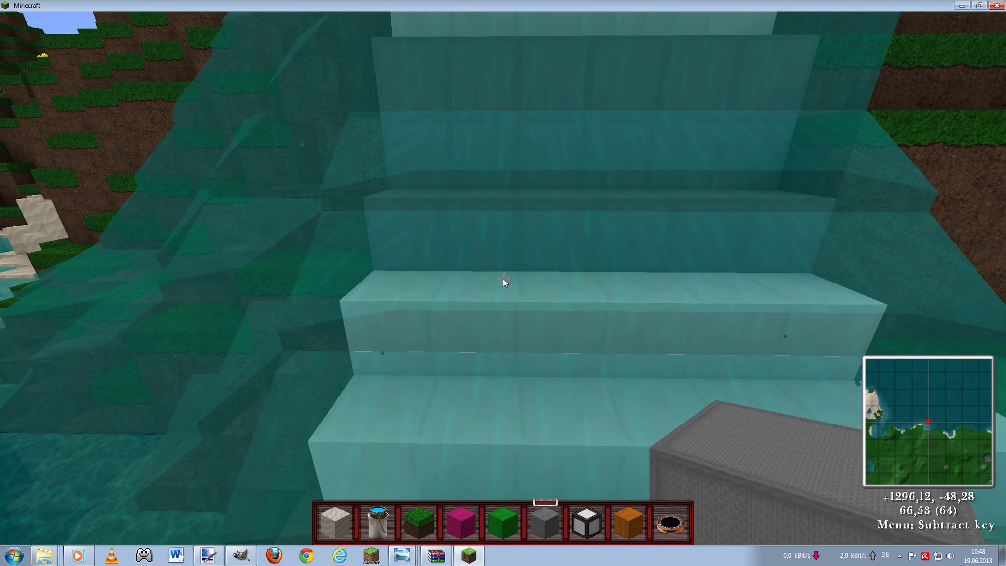
key("space")
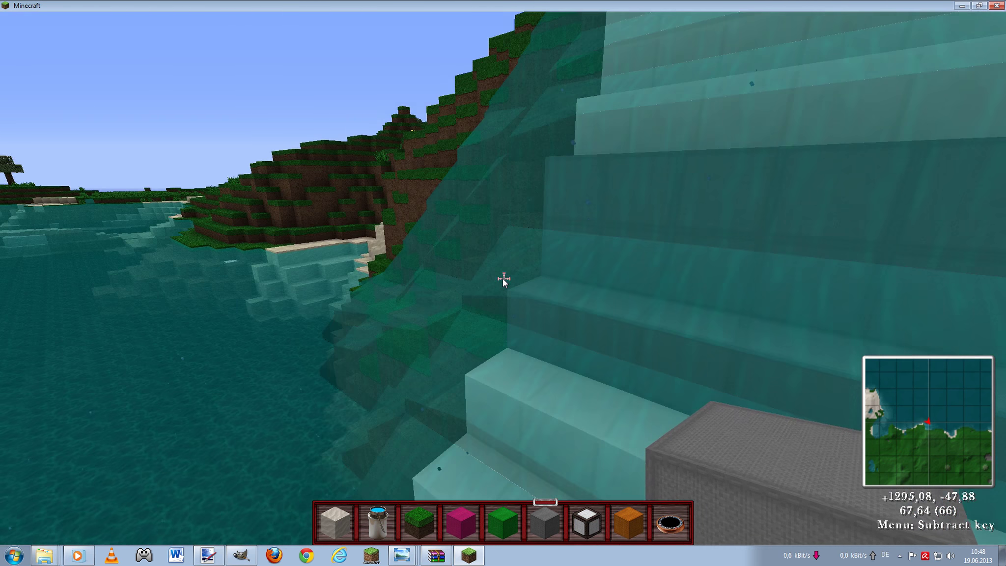
key("w")
key("space")
key("space")
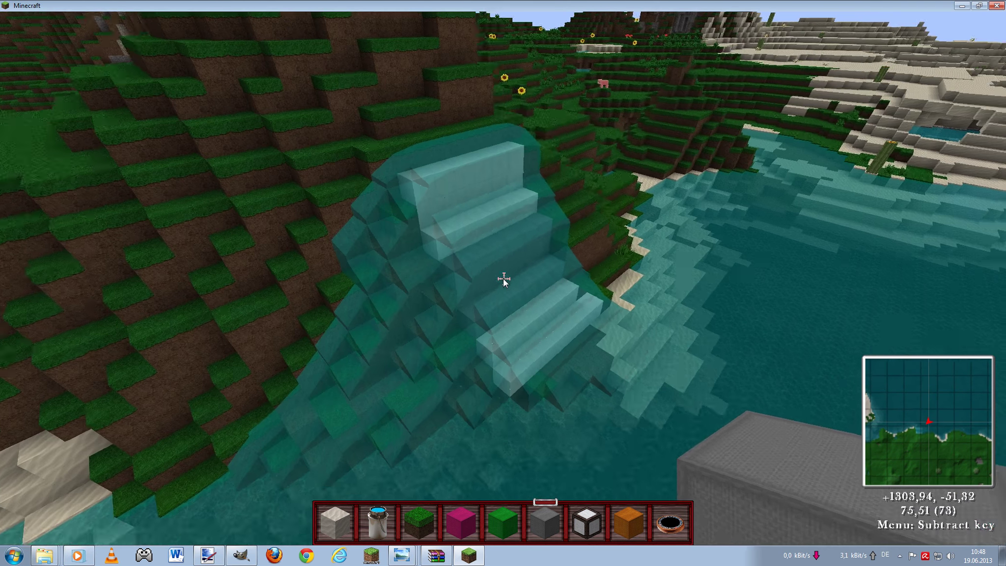
key("w")
key("space")
key("w")
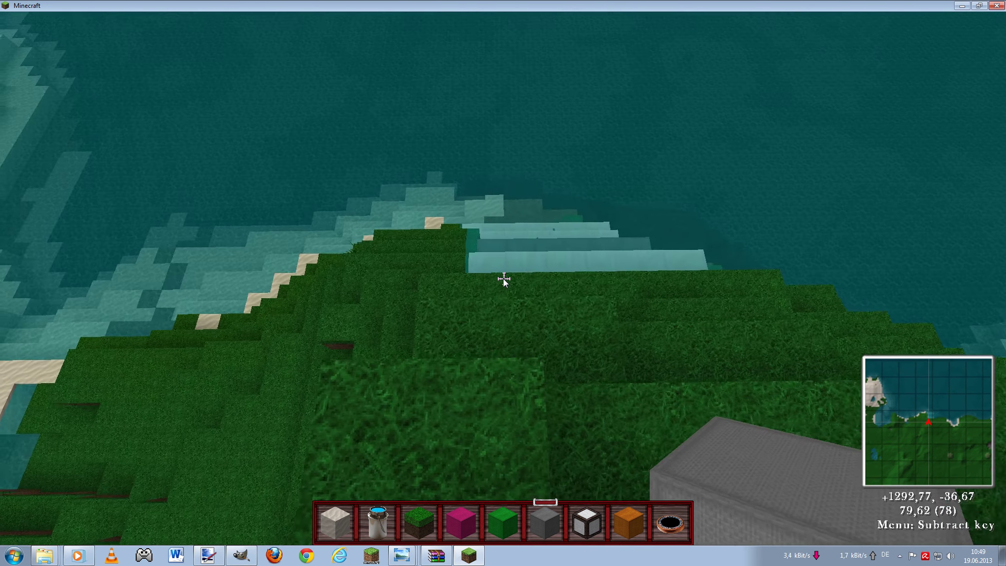
key("w")
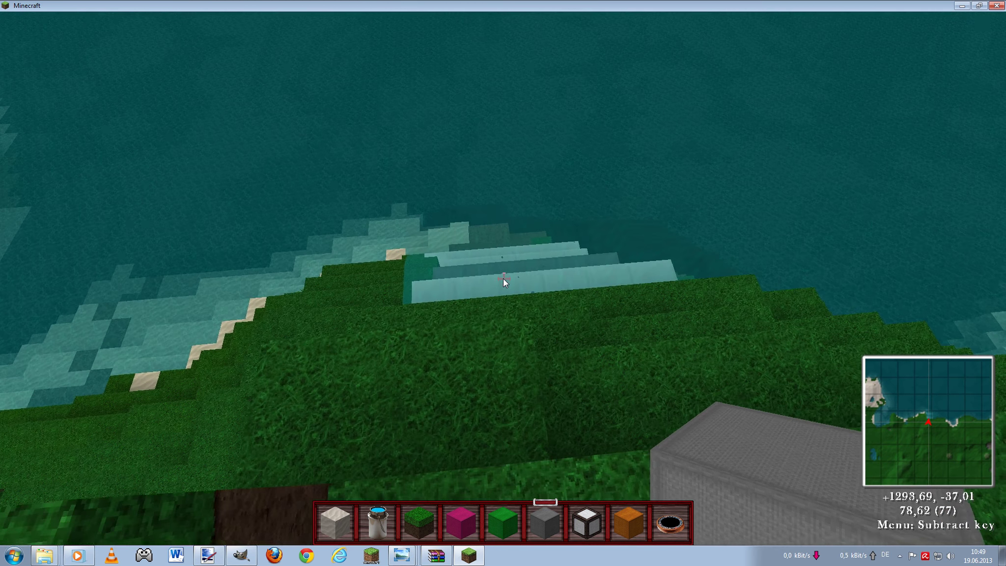
key("d")
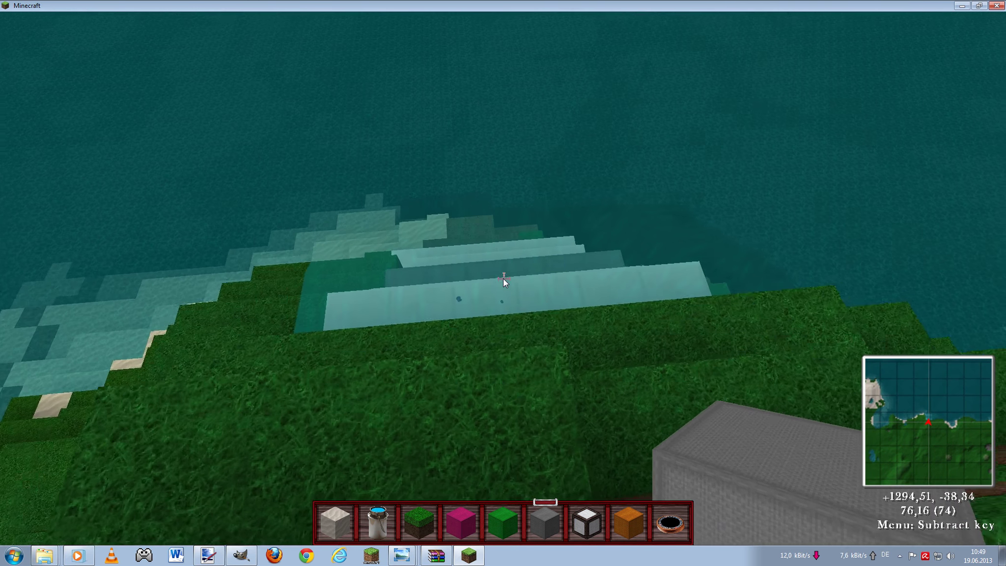
key("w")
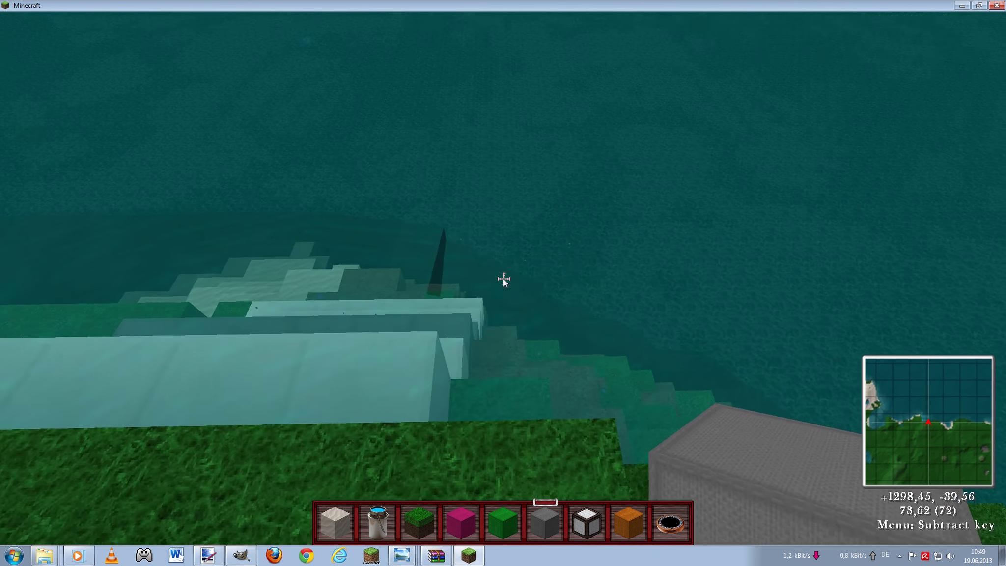
key("w")
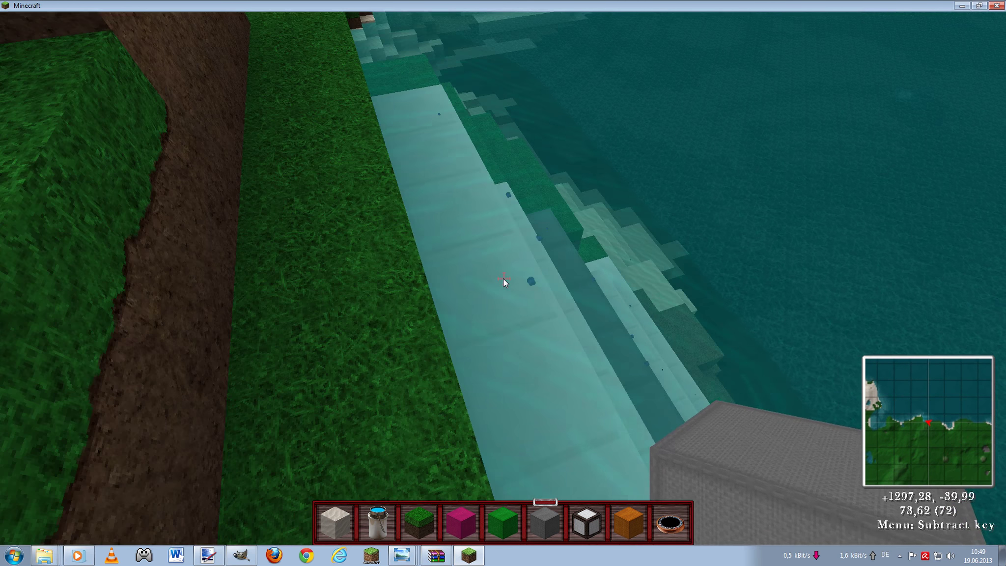
key("w")
key("w")
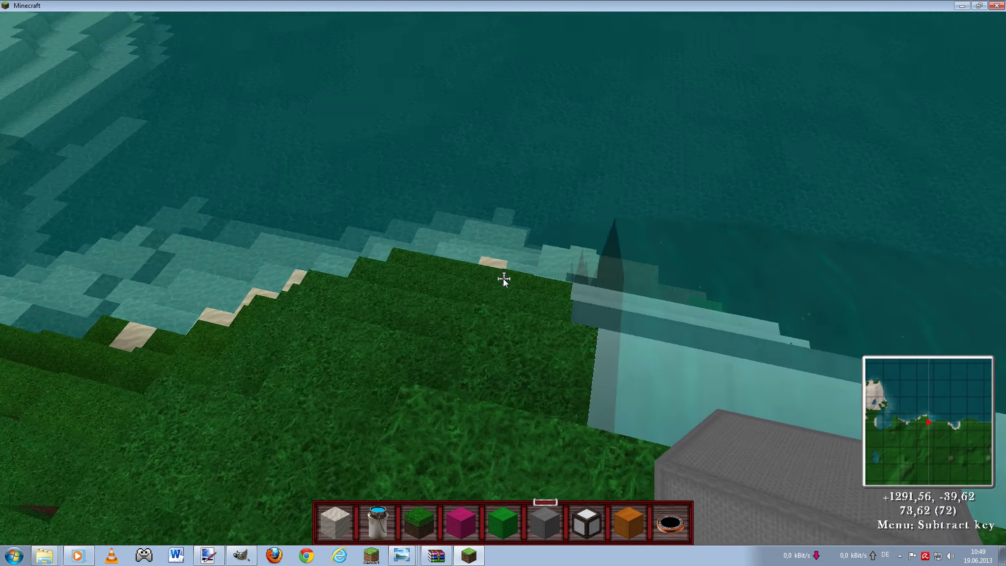
key("w")
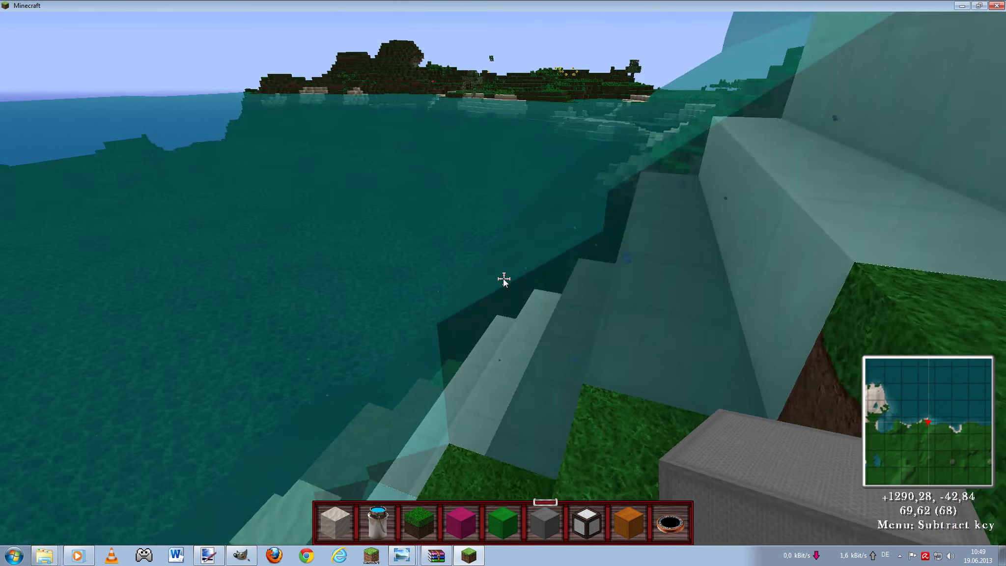
key("w")
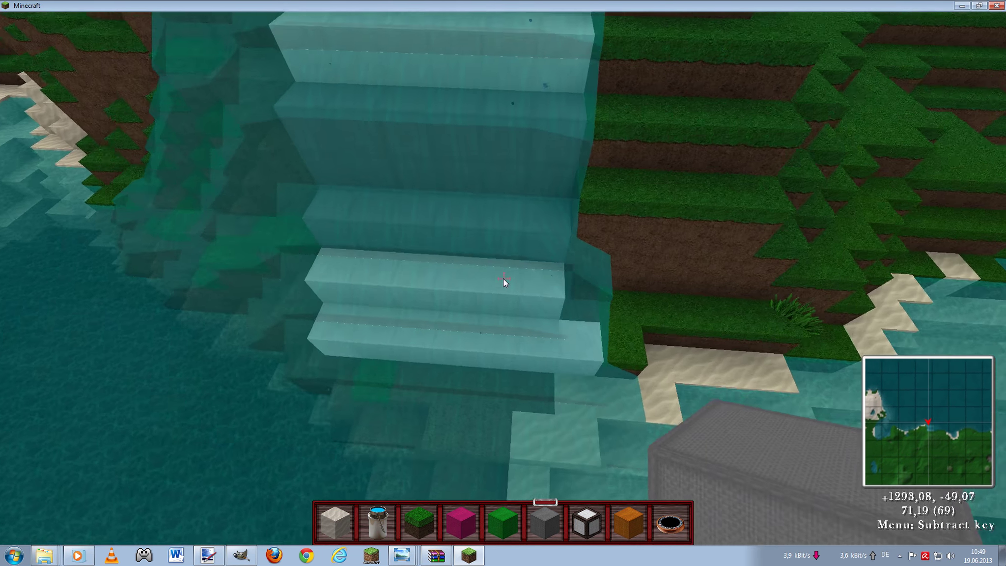
key("s")
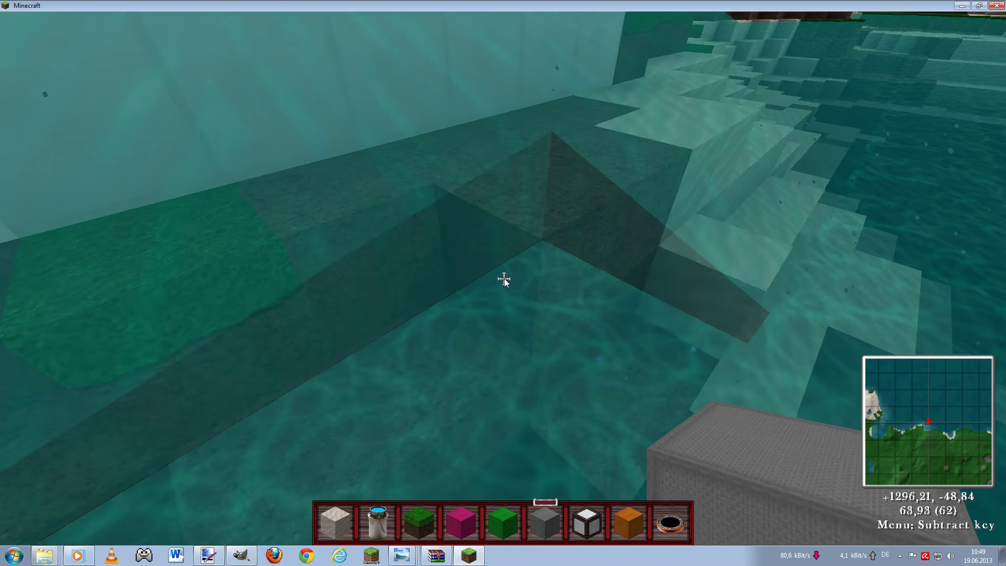
- Climb out of the water and up the grassy shore steps to look out to sea
key("space")
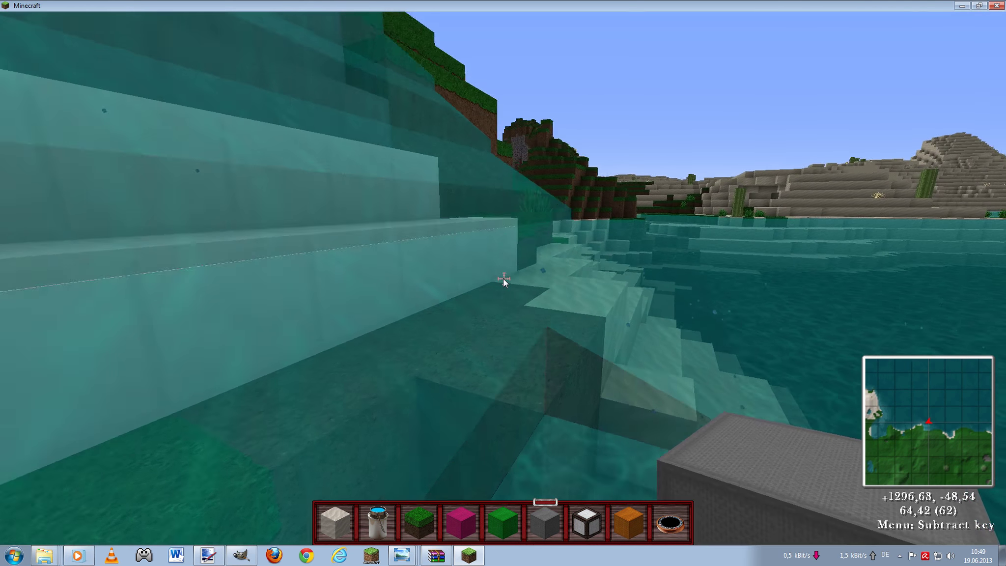
key("w")
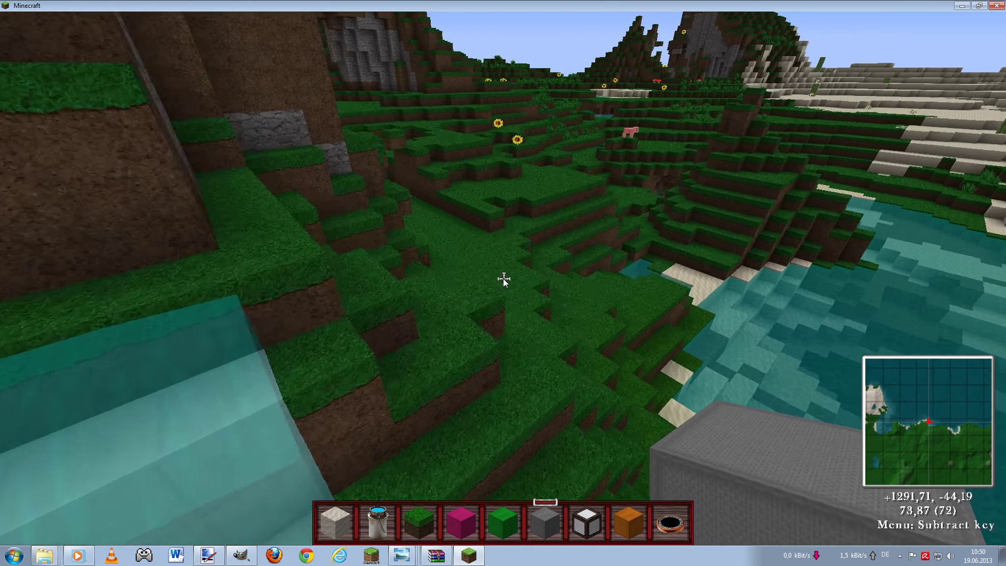
key("w")
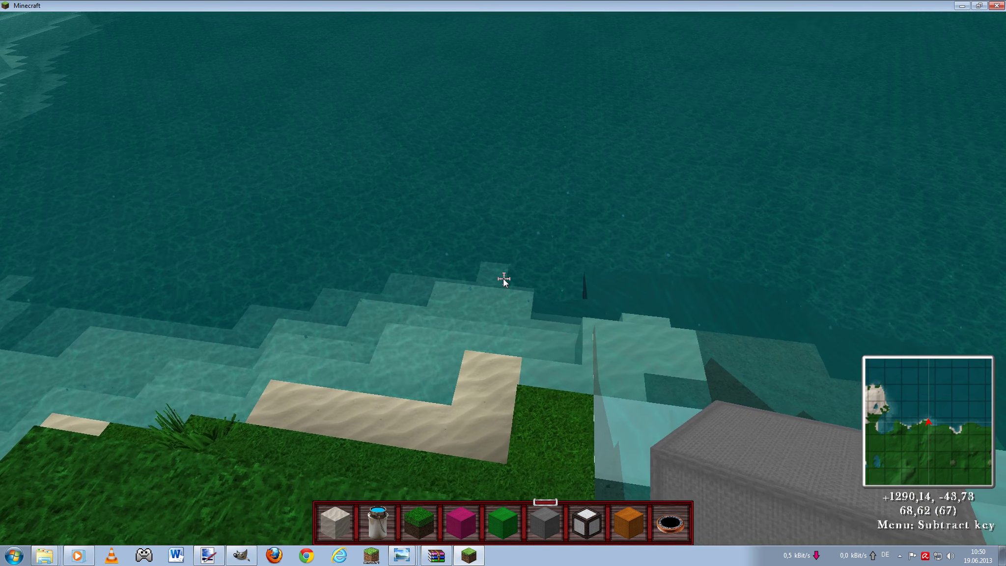
key("w")
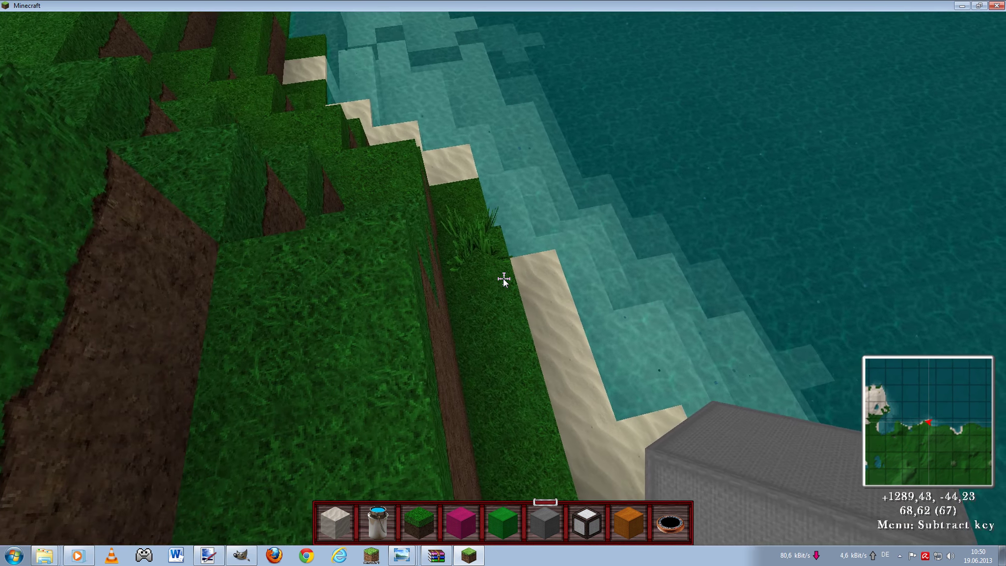
key("w")
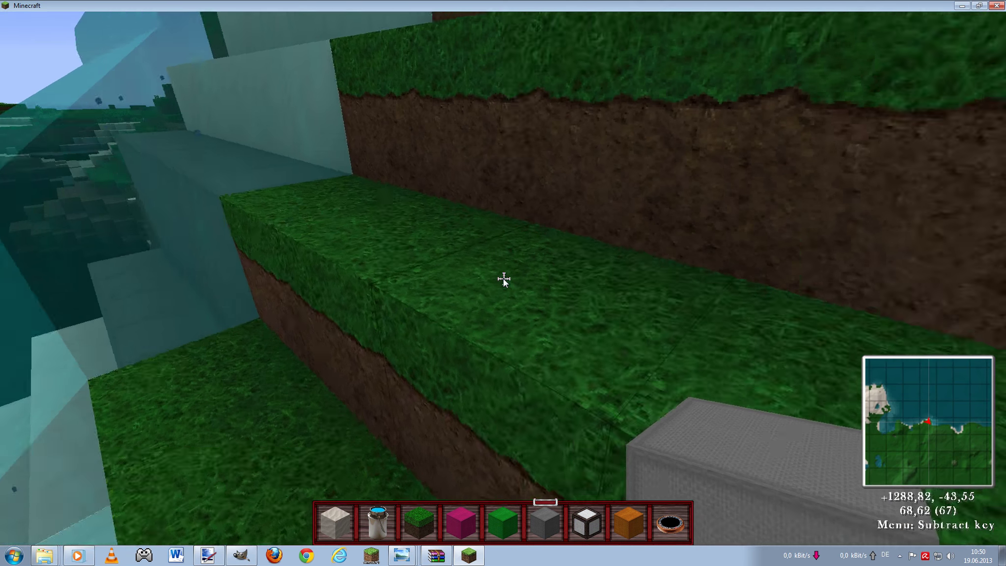
key("w")
key("space")
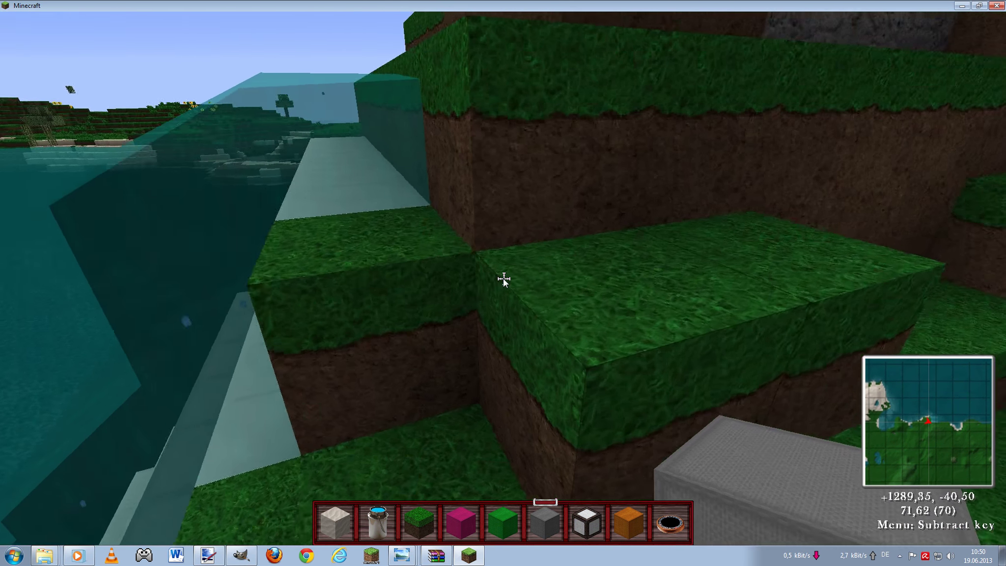
key("w")
key("space")
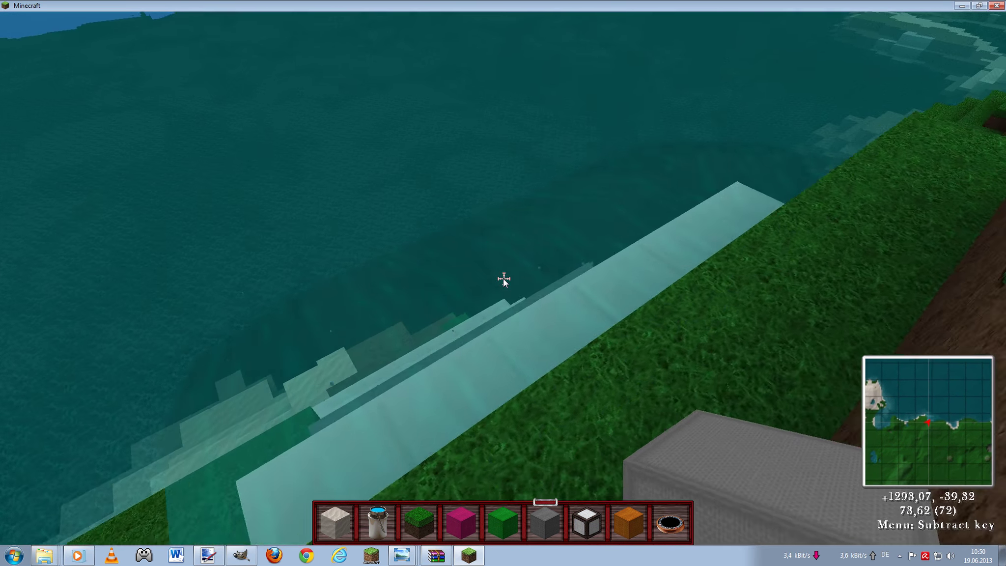
- Move along the coast, drop underwater, and swim back up beside the hillside
key("w")
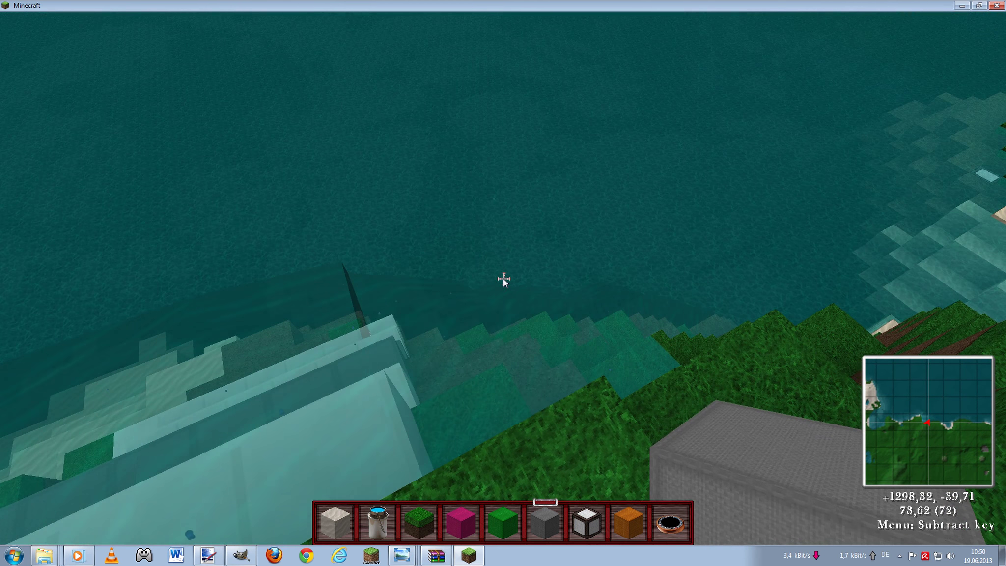
key("w")
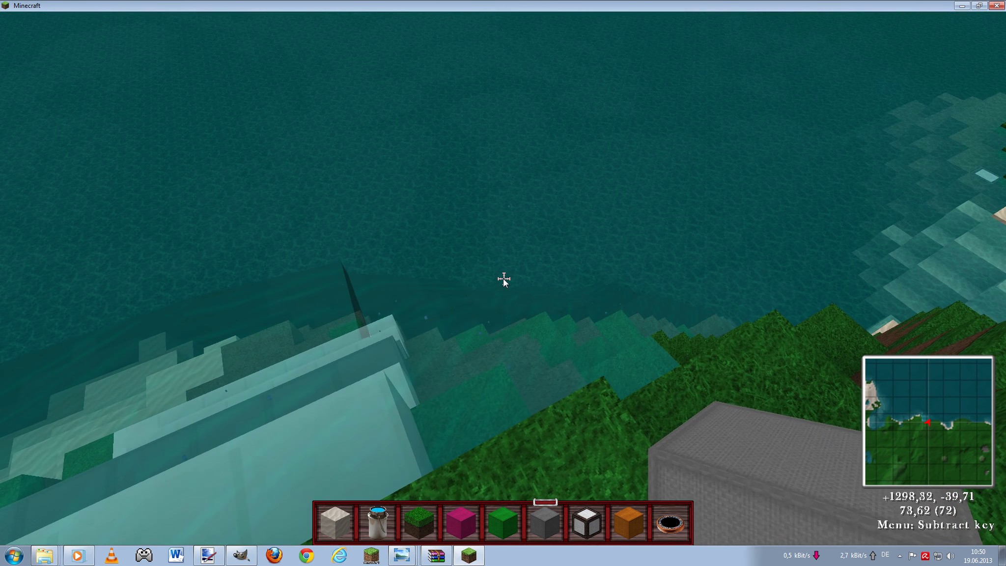
key("w")
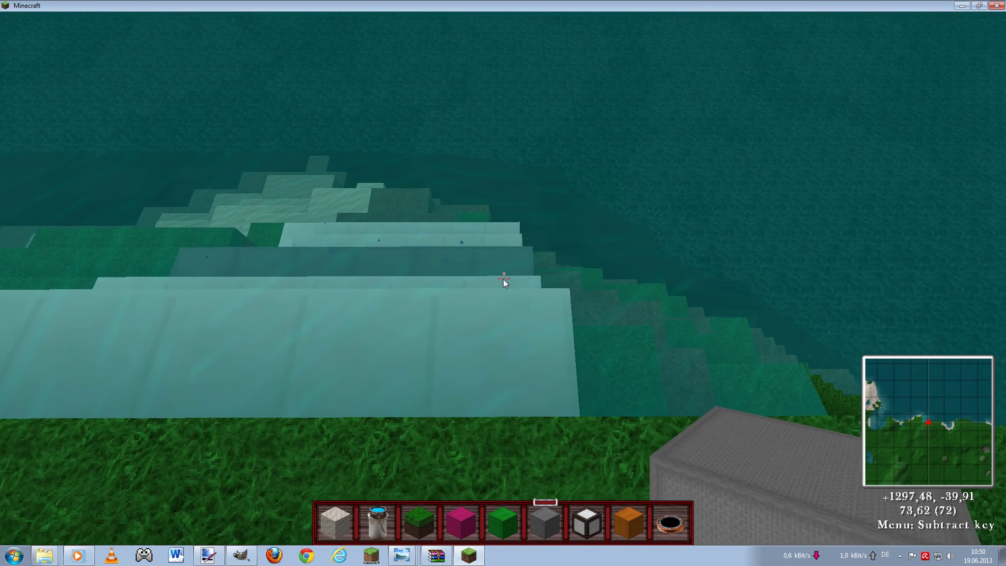
key("w")
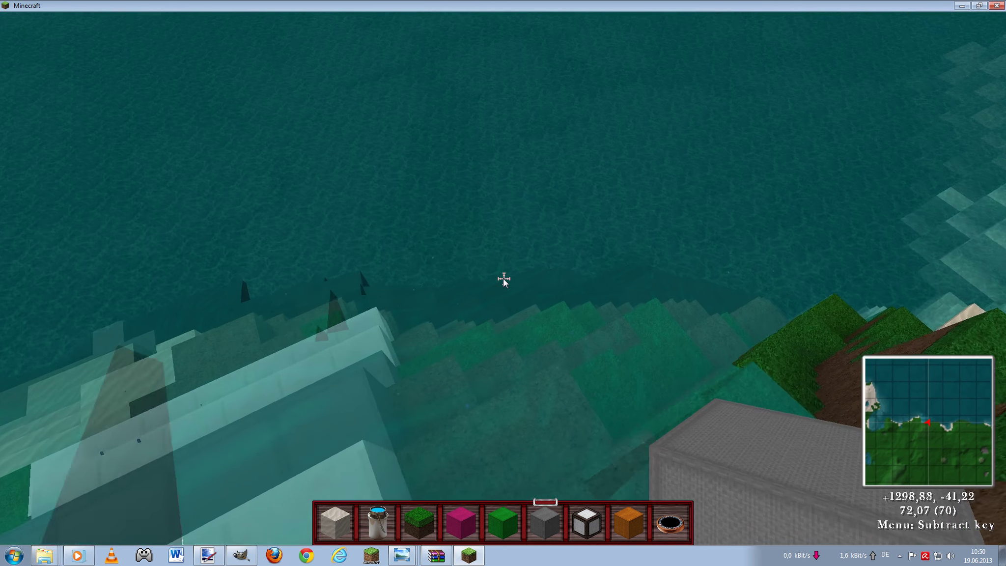
key("w")
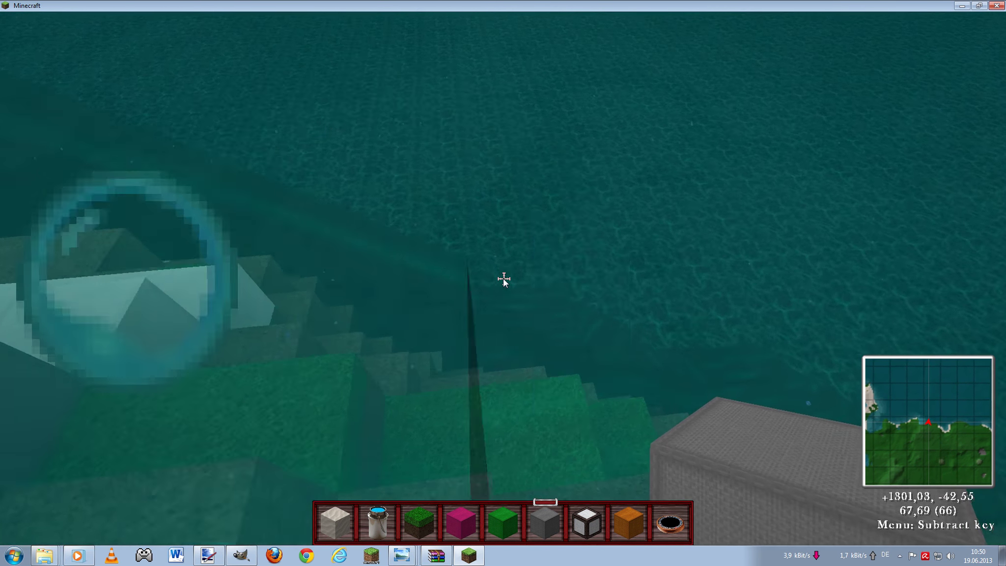
key("space")
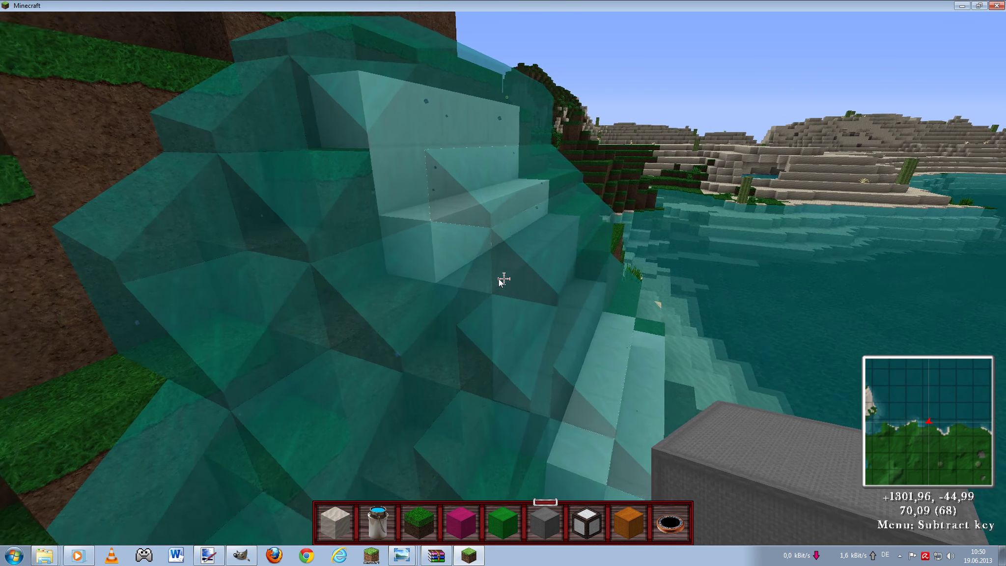
key("space")
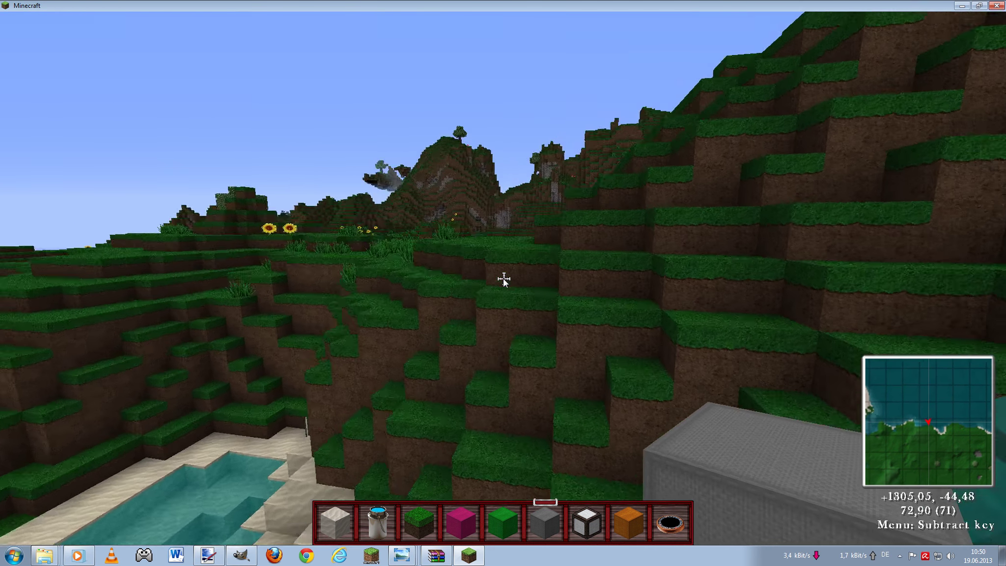
- Leave the water test world and load SubID Map 1.5 from the singleplayer list
key("Escape")
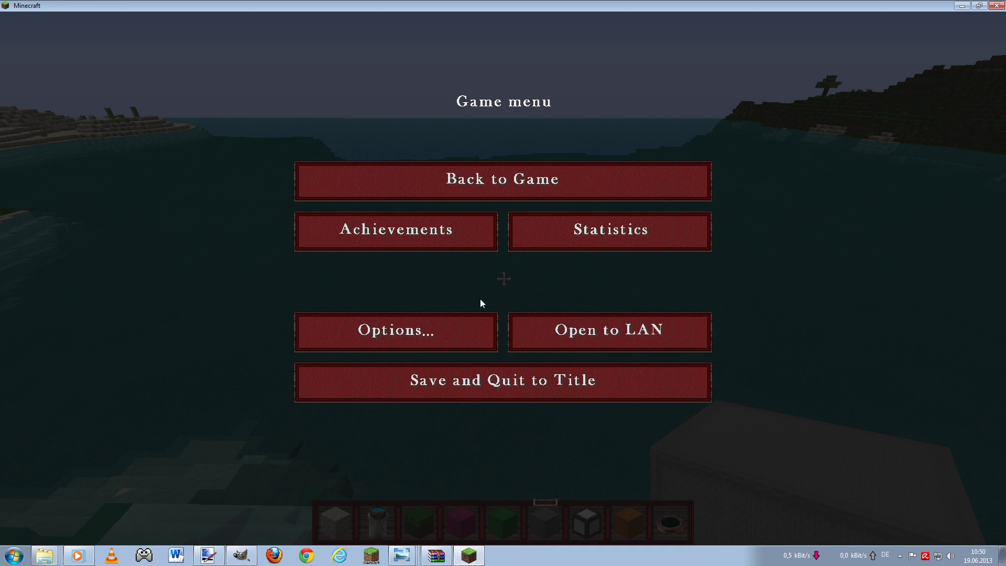
left_click(363, 386)
left_click(508, 275)
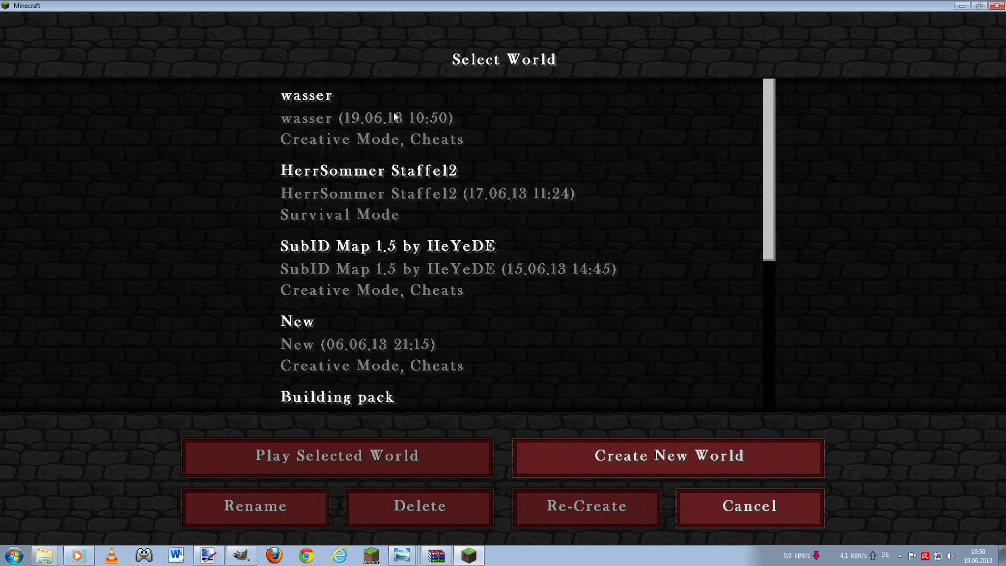
left_click(431, 273)
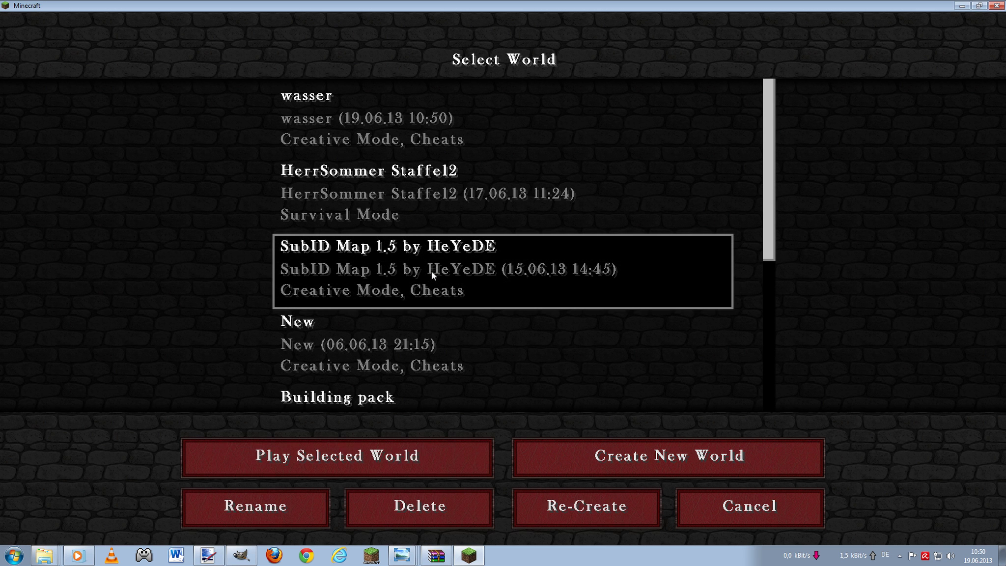
double_click(431, 272)
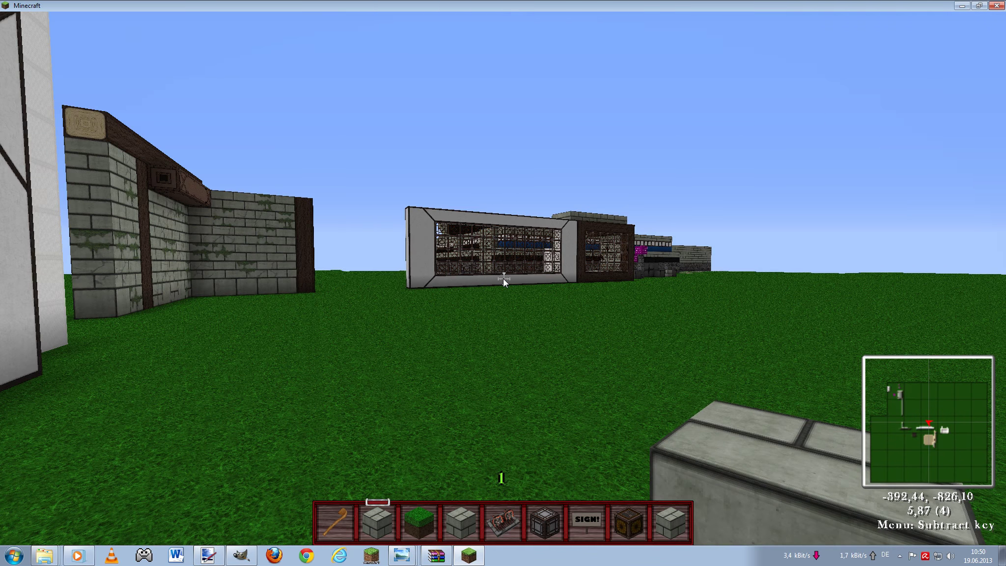
- Fly past the white timber building and stone wall into the large building's courtyard
key("w")
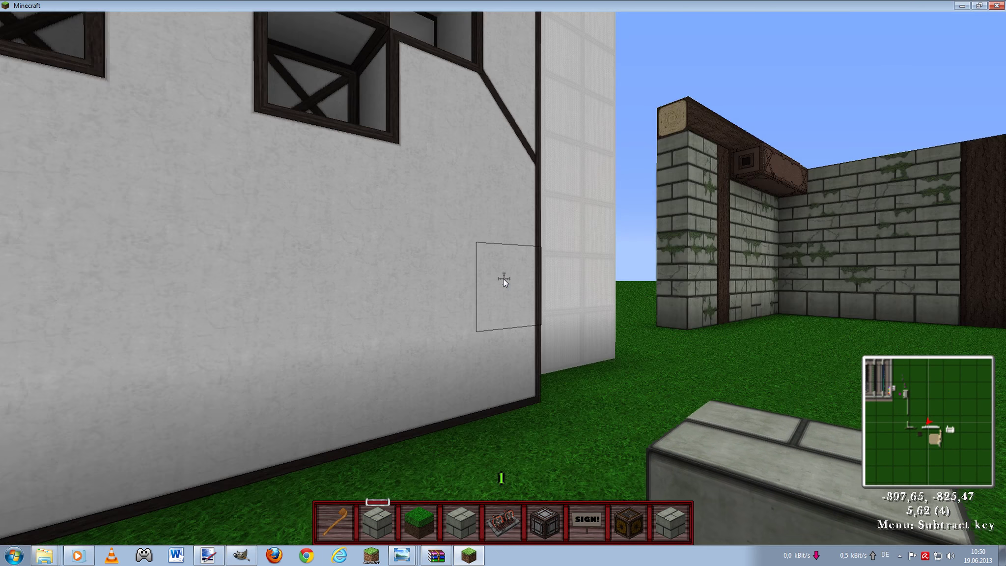
key("space")
key("space")
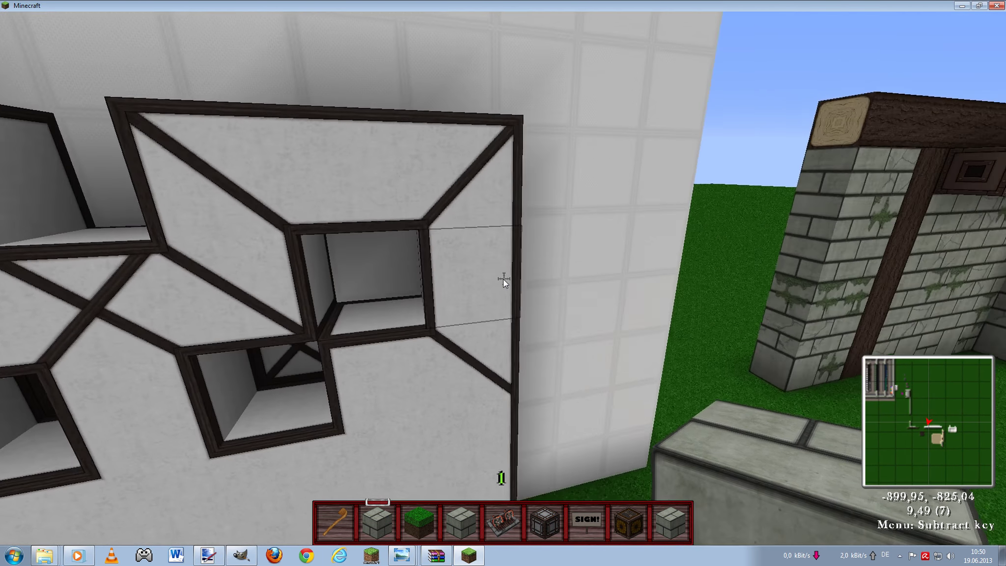
key("w")
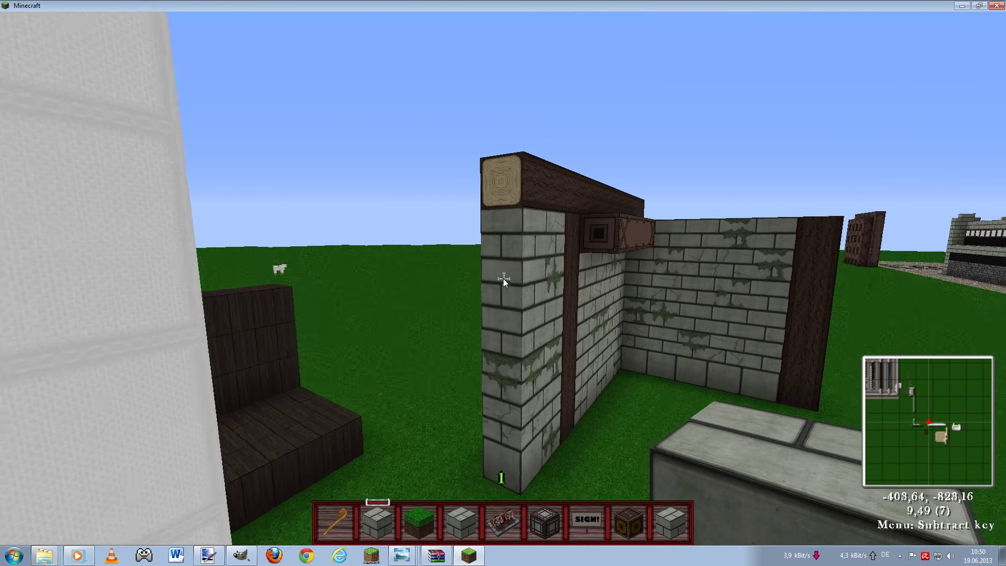
key("w")
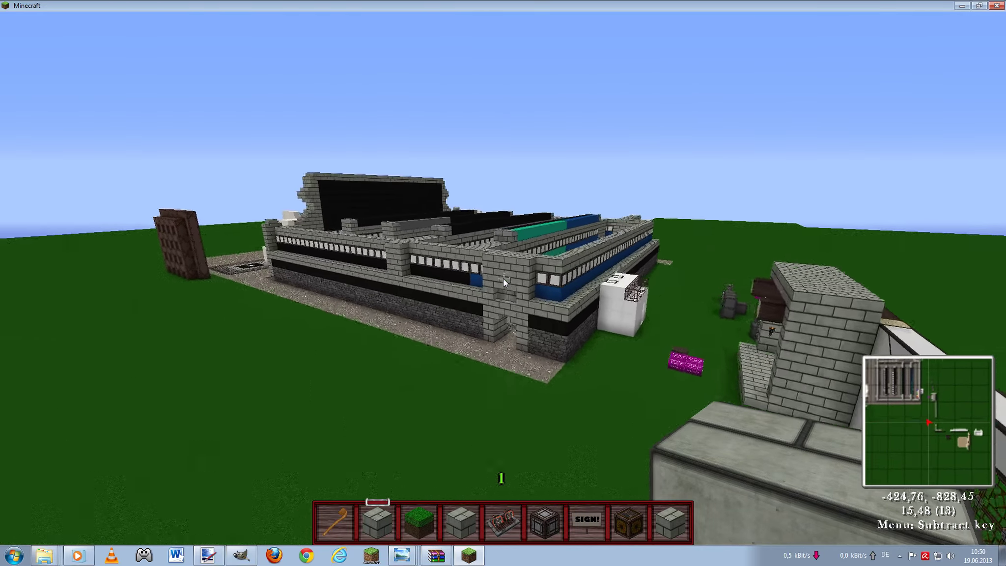
key("w")
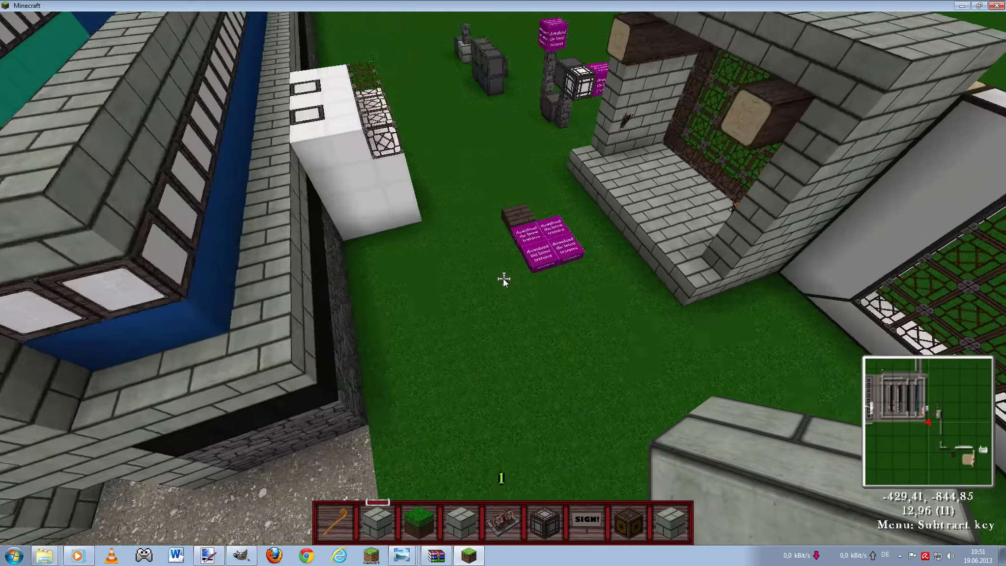
key("w")
key("w")
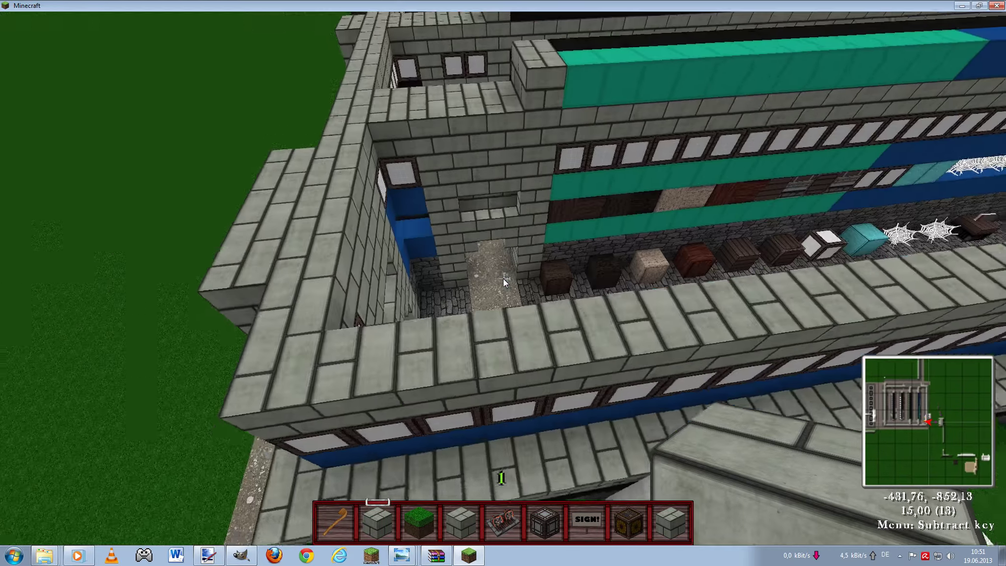
key("w")
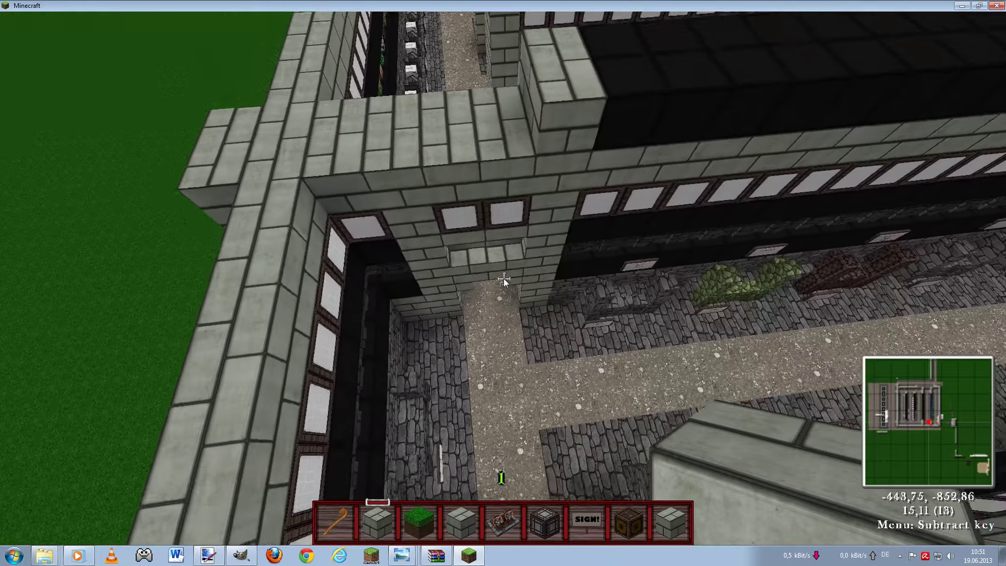
key("w")
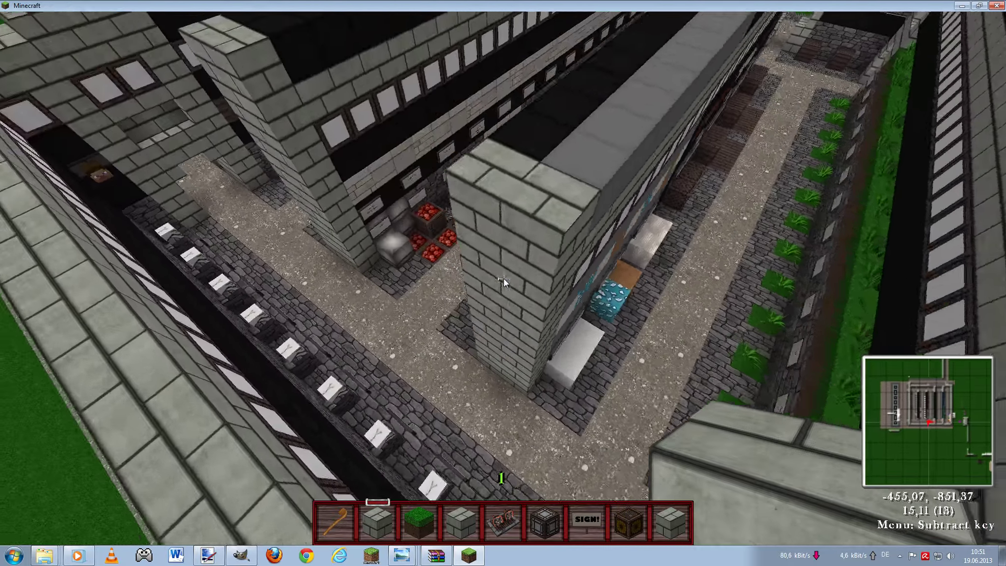
key("w")
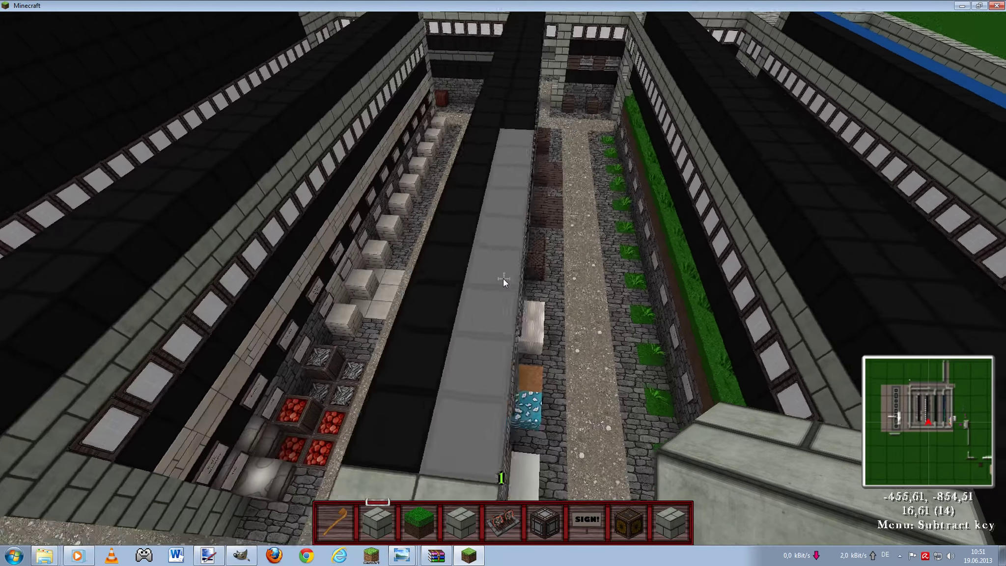
- Cross the patterned floor past the brick building and white cross, then descend into the display corridor
key("w")
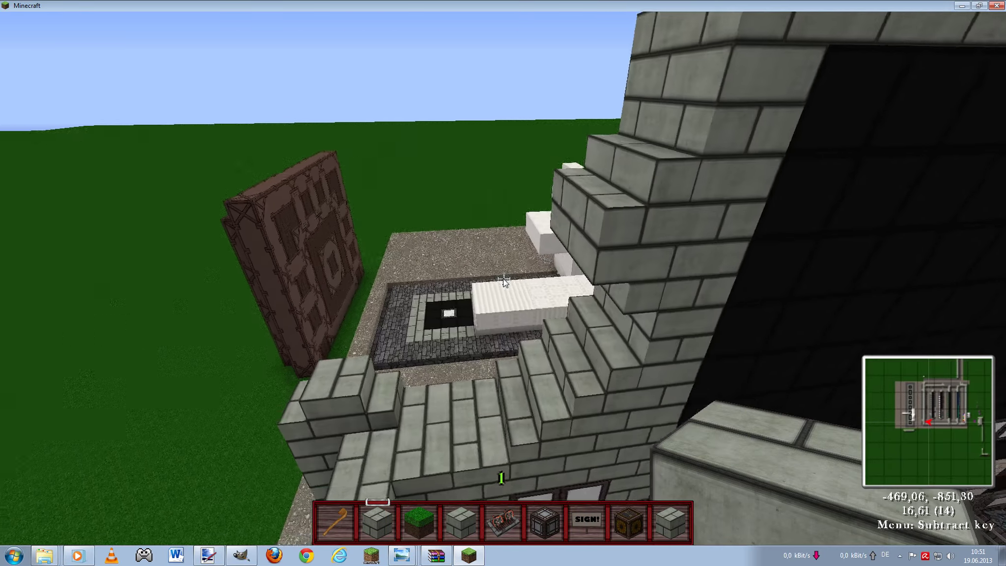
key("w")
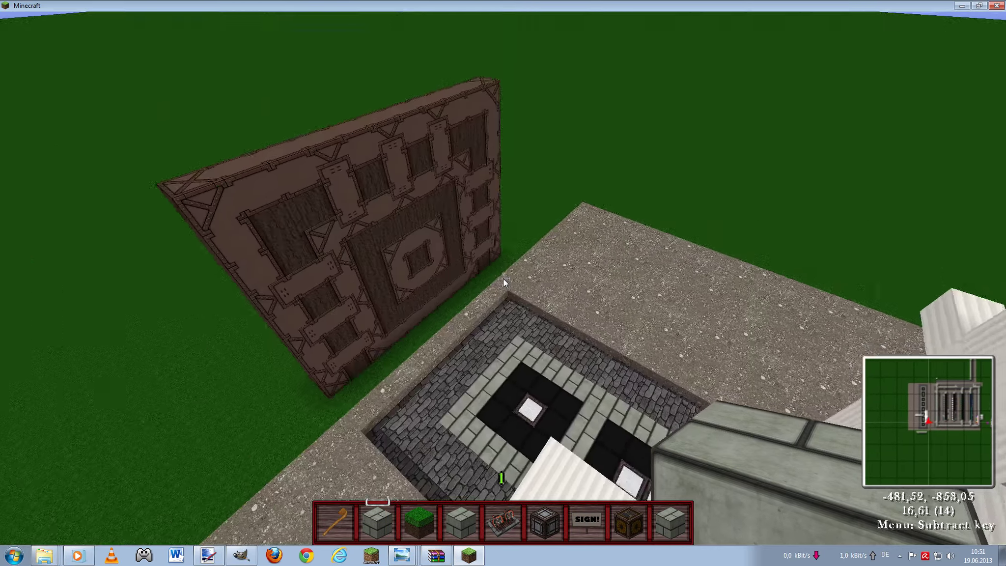
key("w")
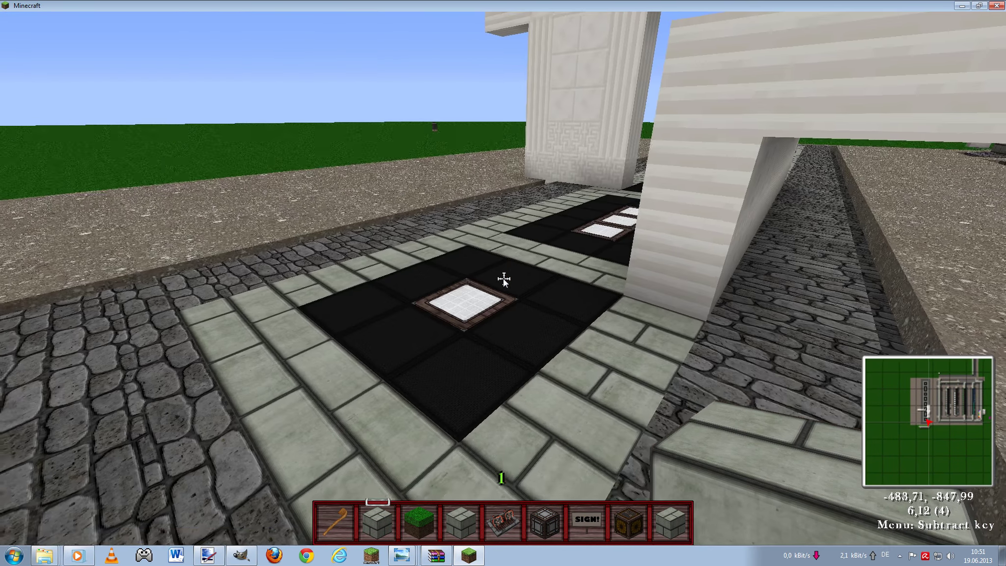
key("w")
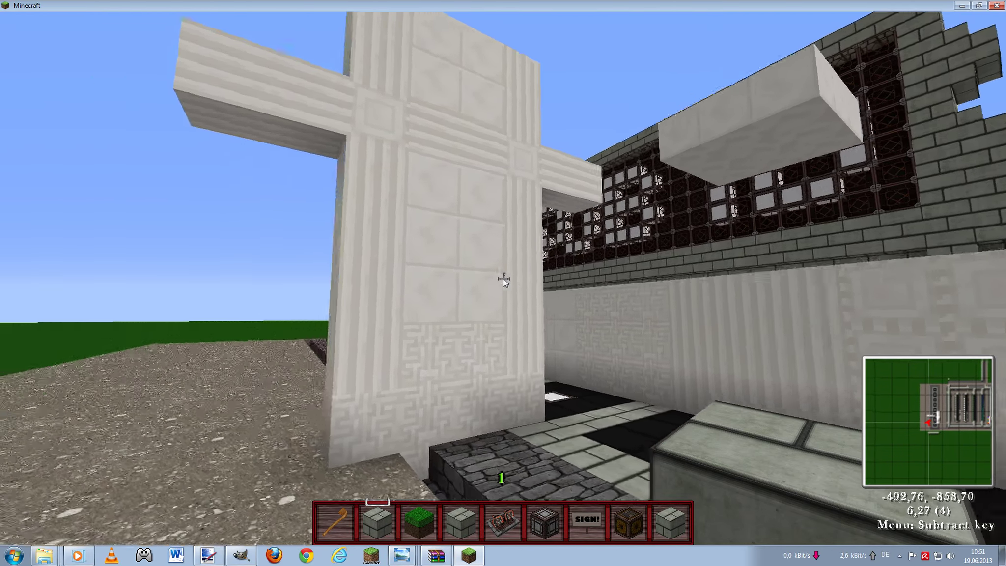
key("space")
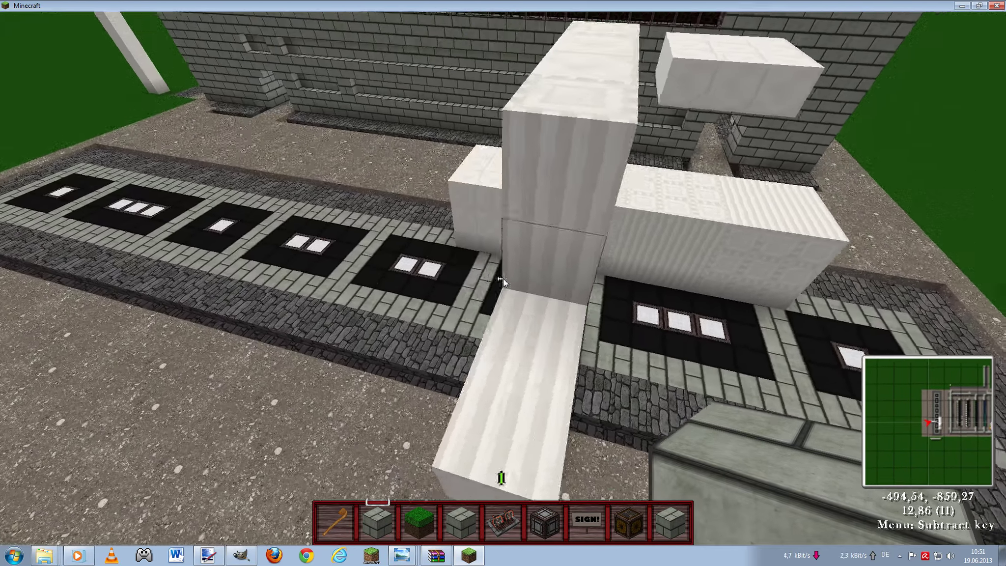
key("w")
key("w")
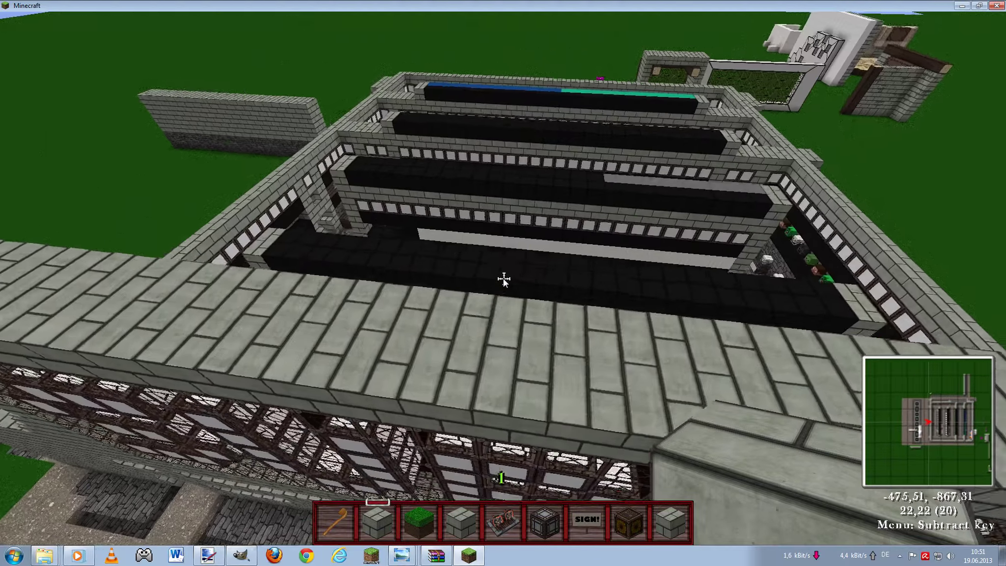
key("w")
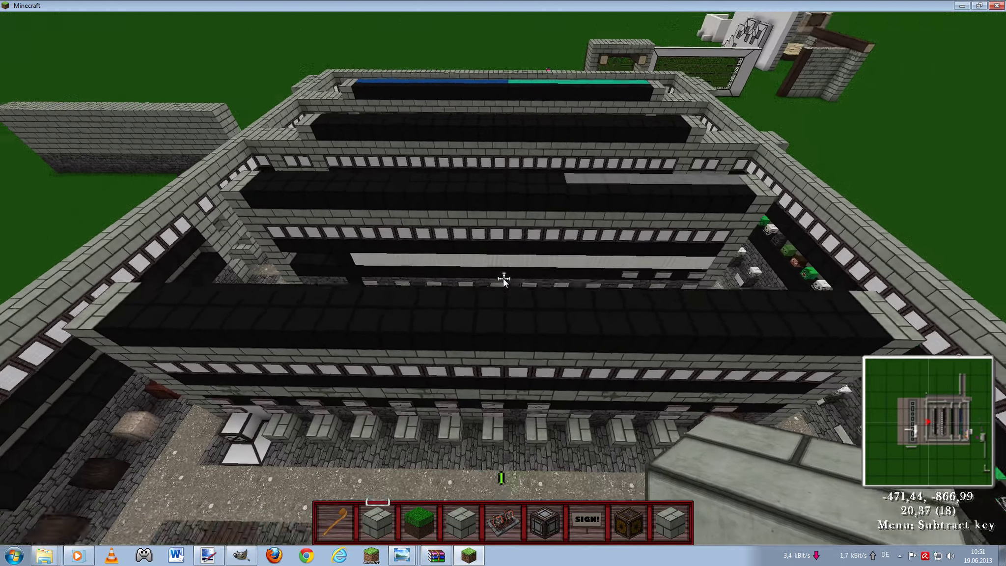
key("shift")
- Walk along the display corridor, viewing the card-table block displays
key("w")
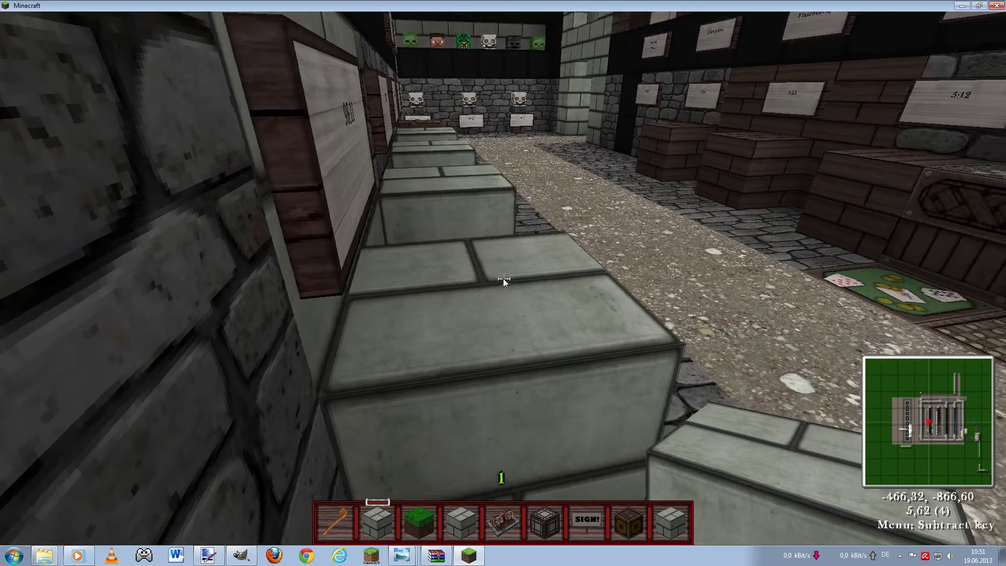
key("space")
key("w")
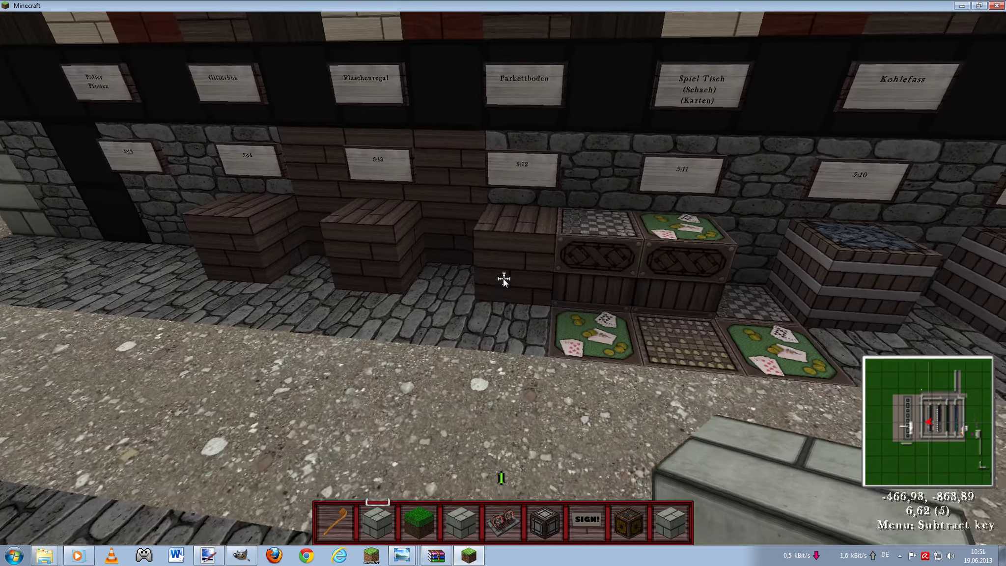
key("w")
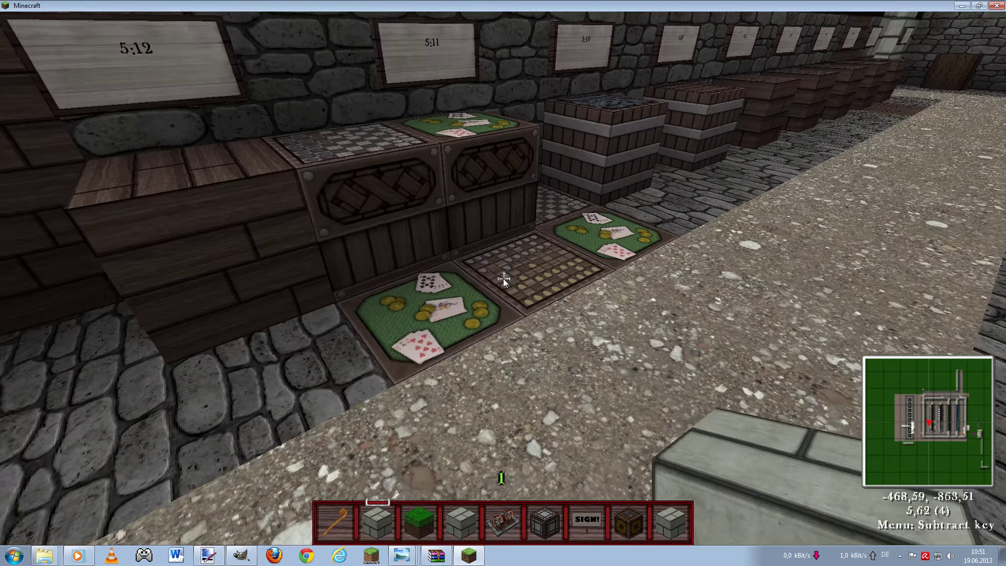
key("space")
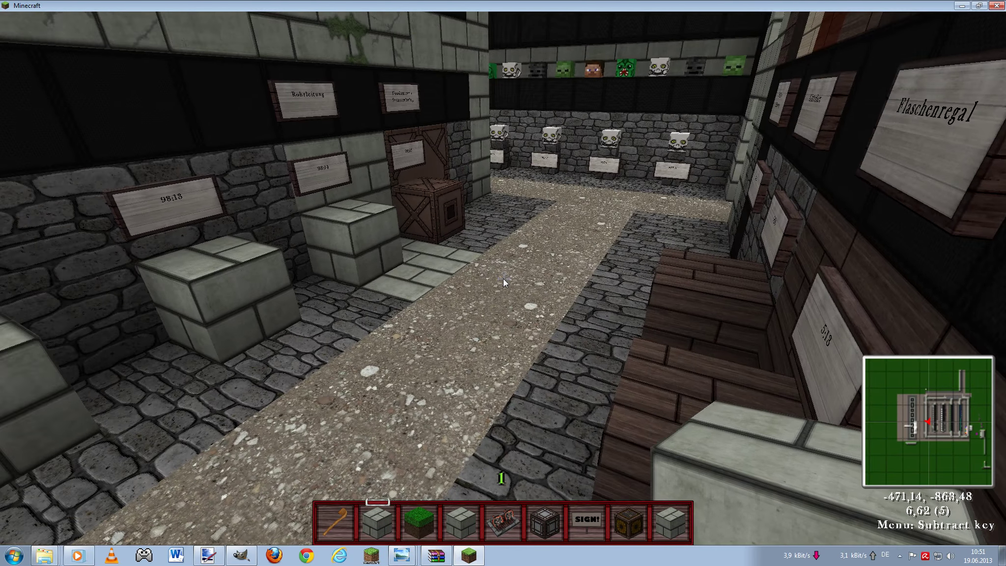
- View the Rohrleitung display wall, then save and quit the world to the title screen
key("a")
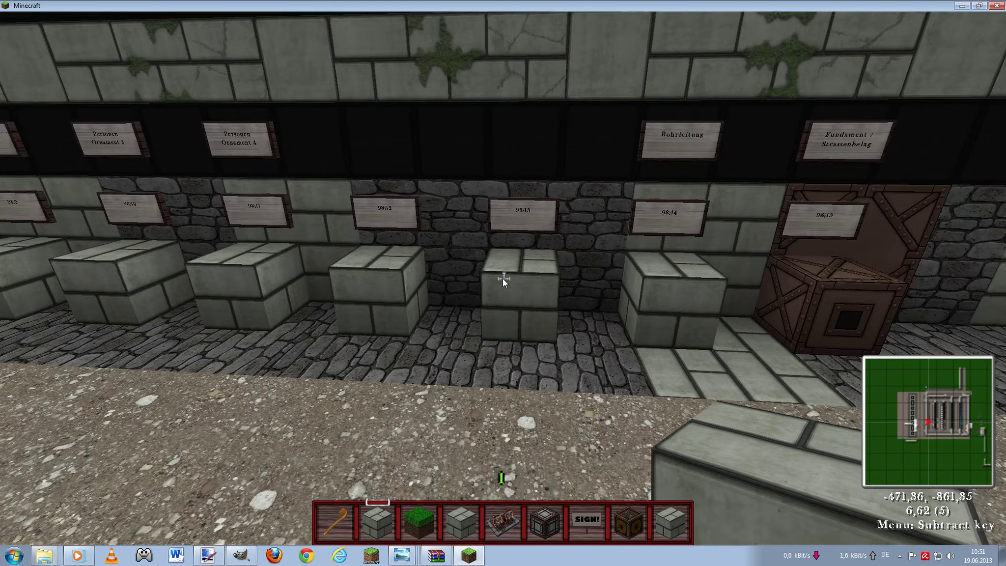
key("Escape")
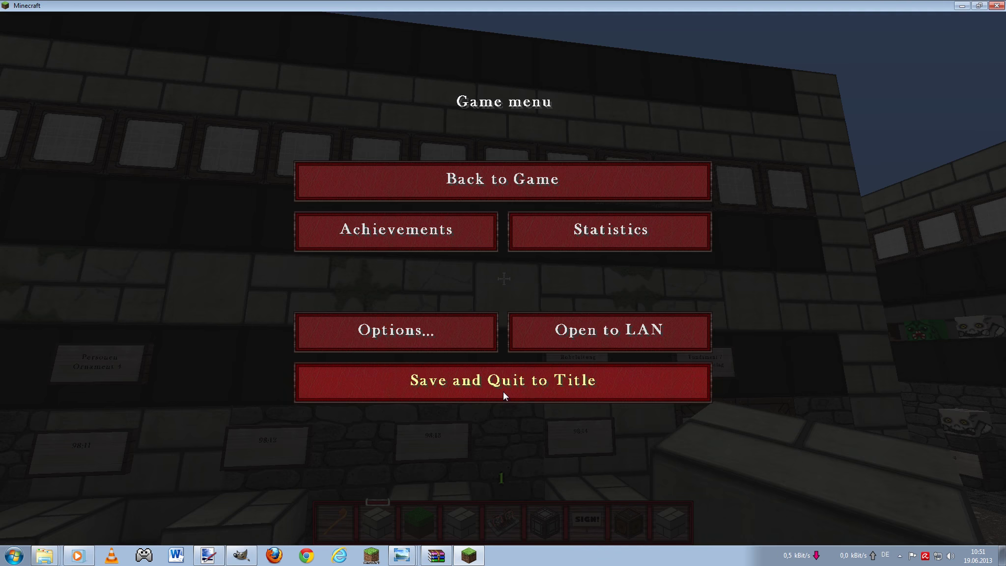
left_click(503, 388)
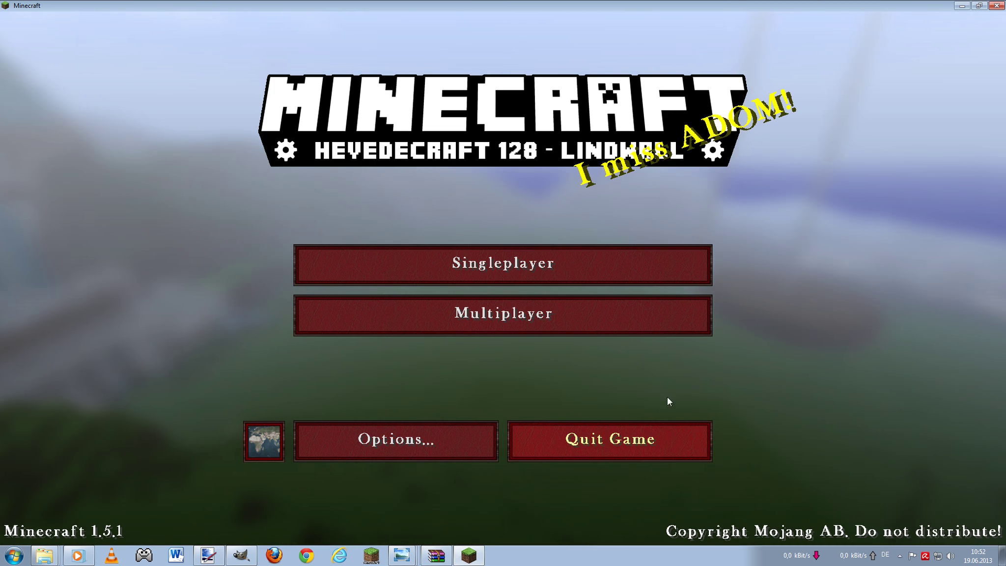